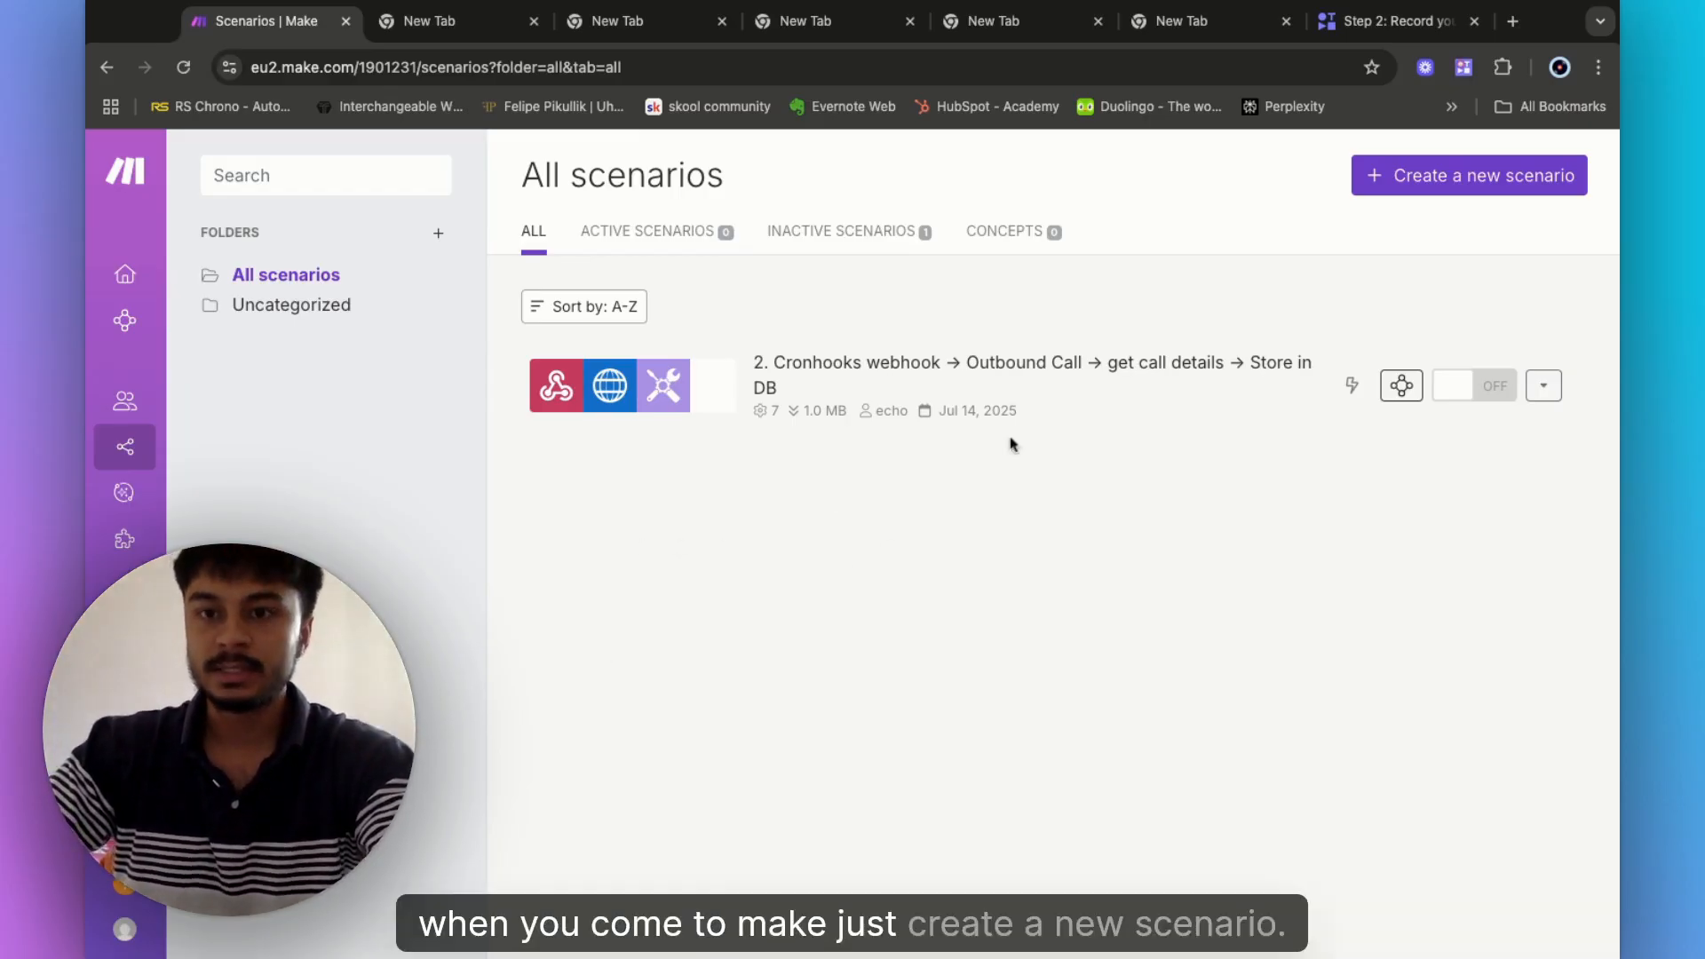
- Create a blank scenario and dismiss the guides tip and the All apps panel
left_click(1409, 180)
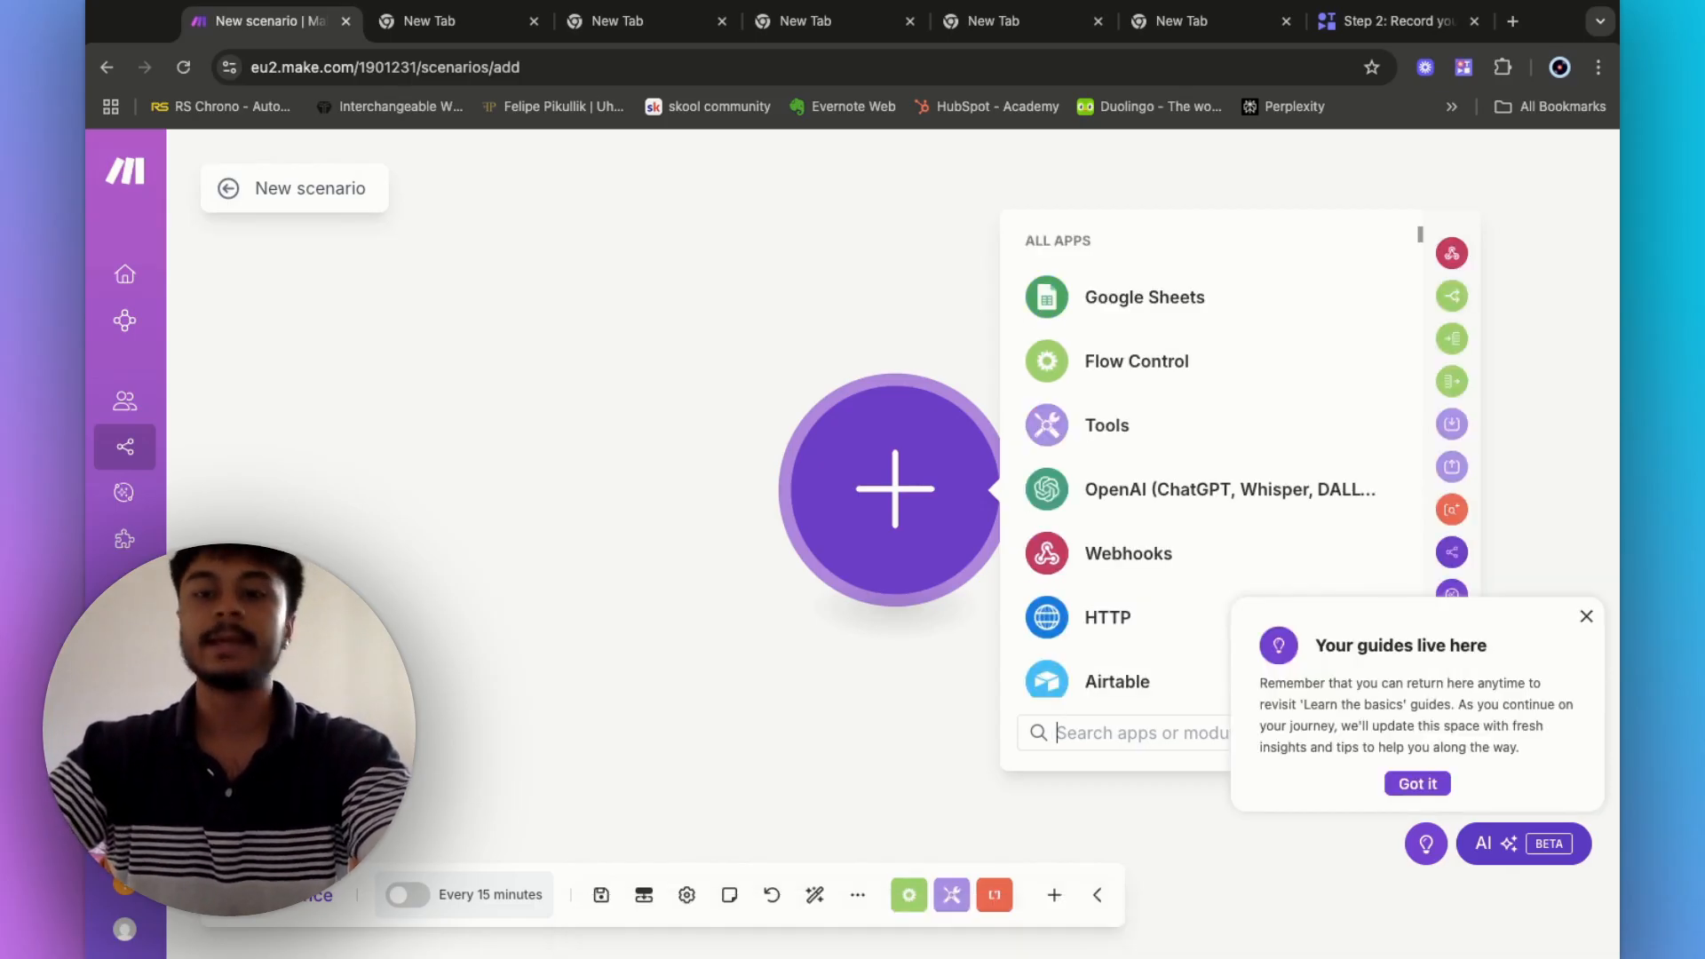
left_click(1587, 616)
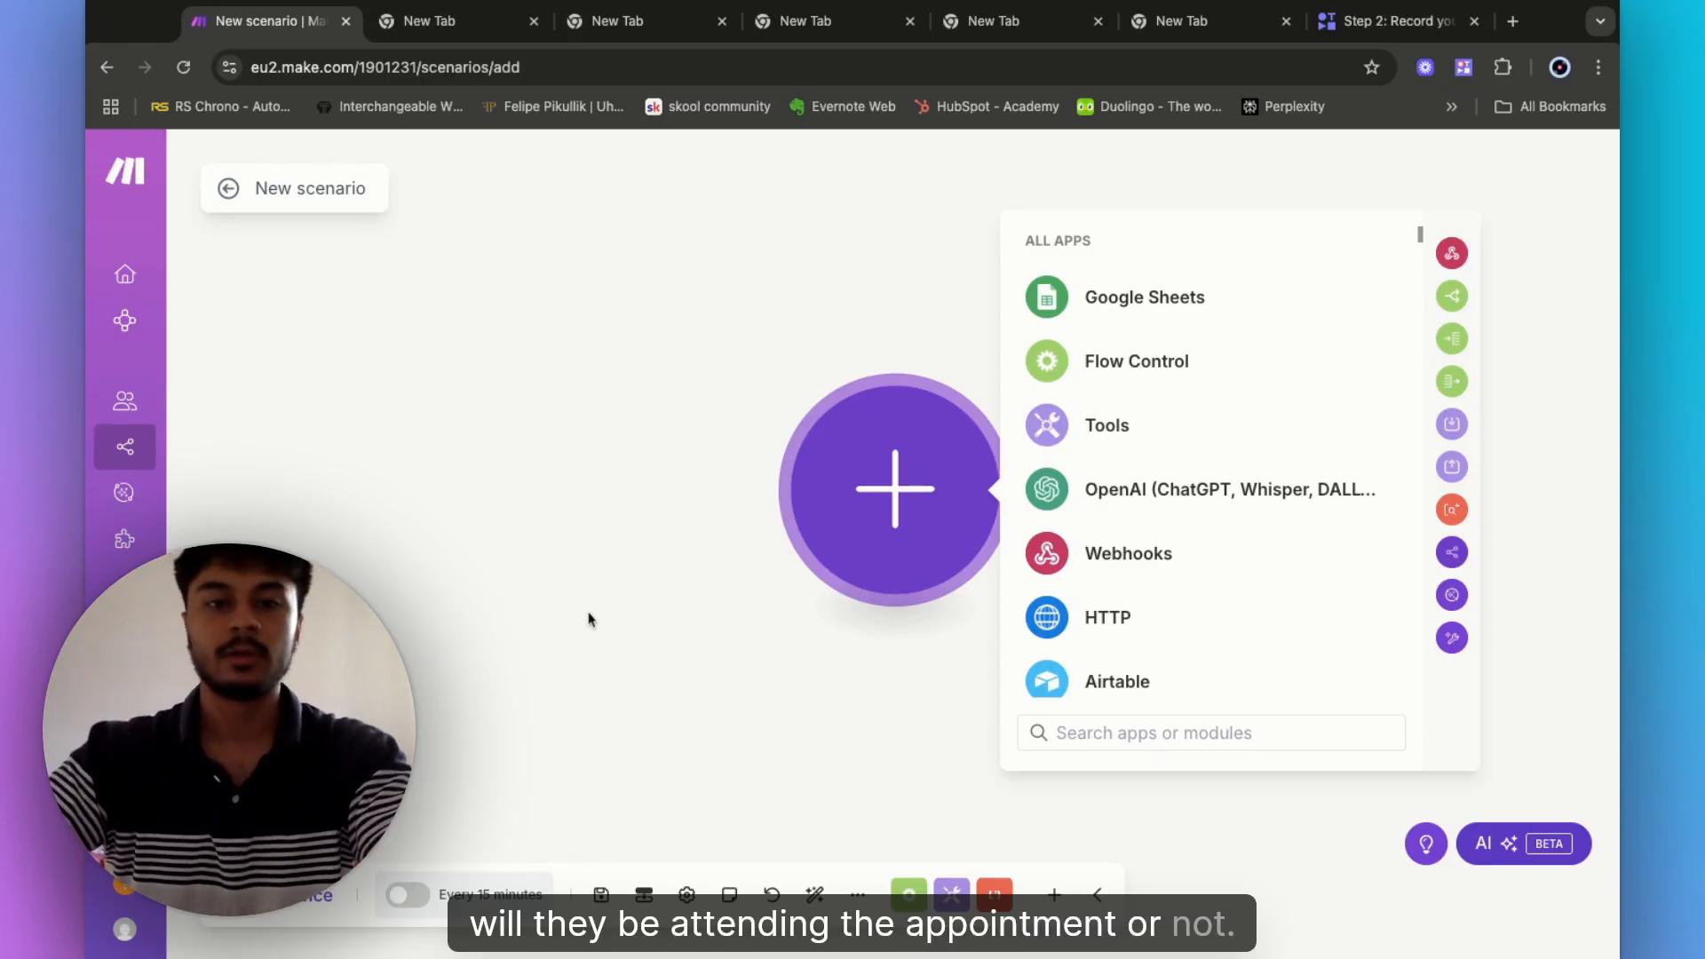
left_click(818, 352)
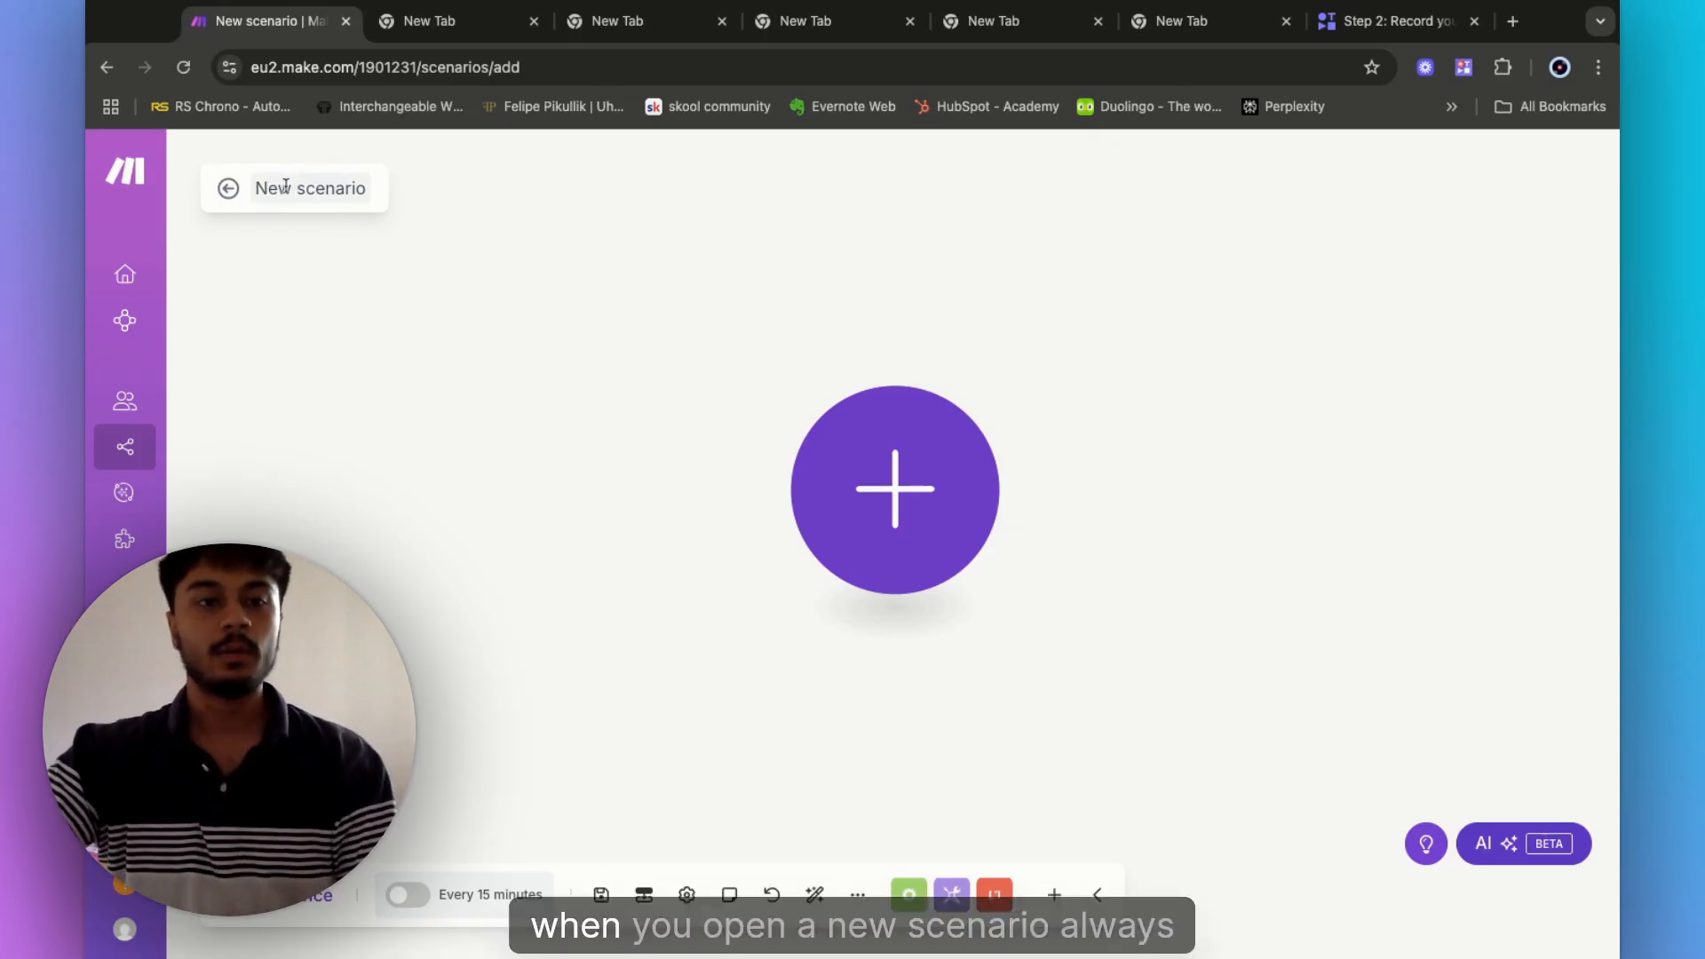
- Rename the scenario to '1. Watch Events -> Cronhooks API webhook'
left_click(285, 192)
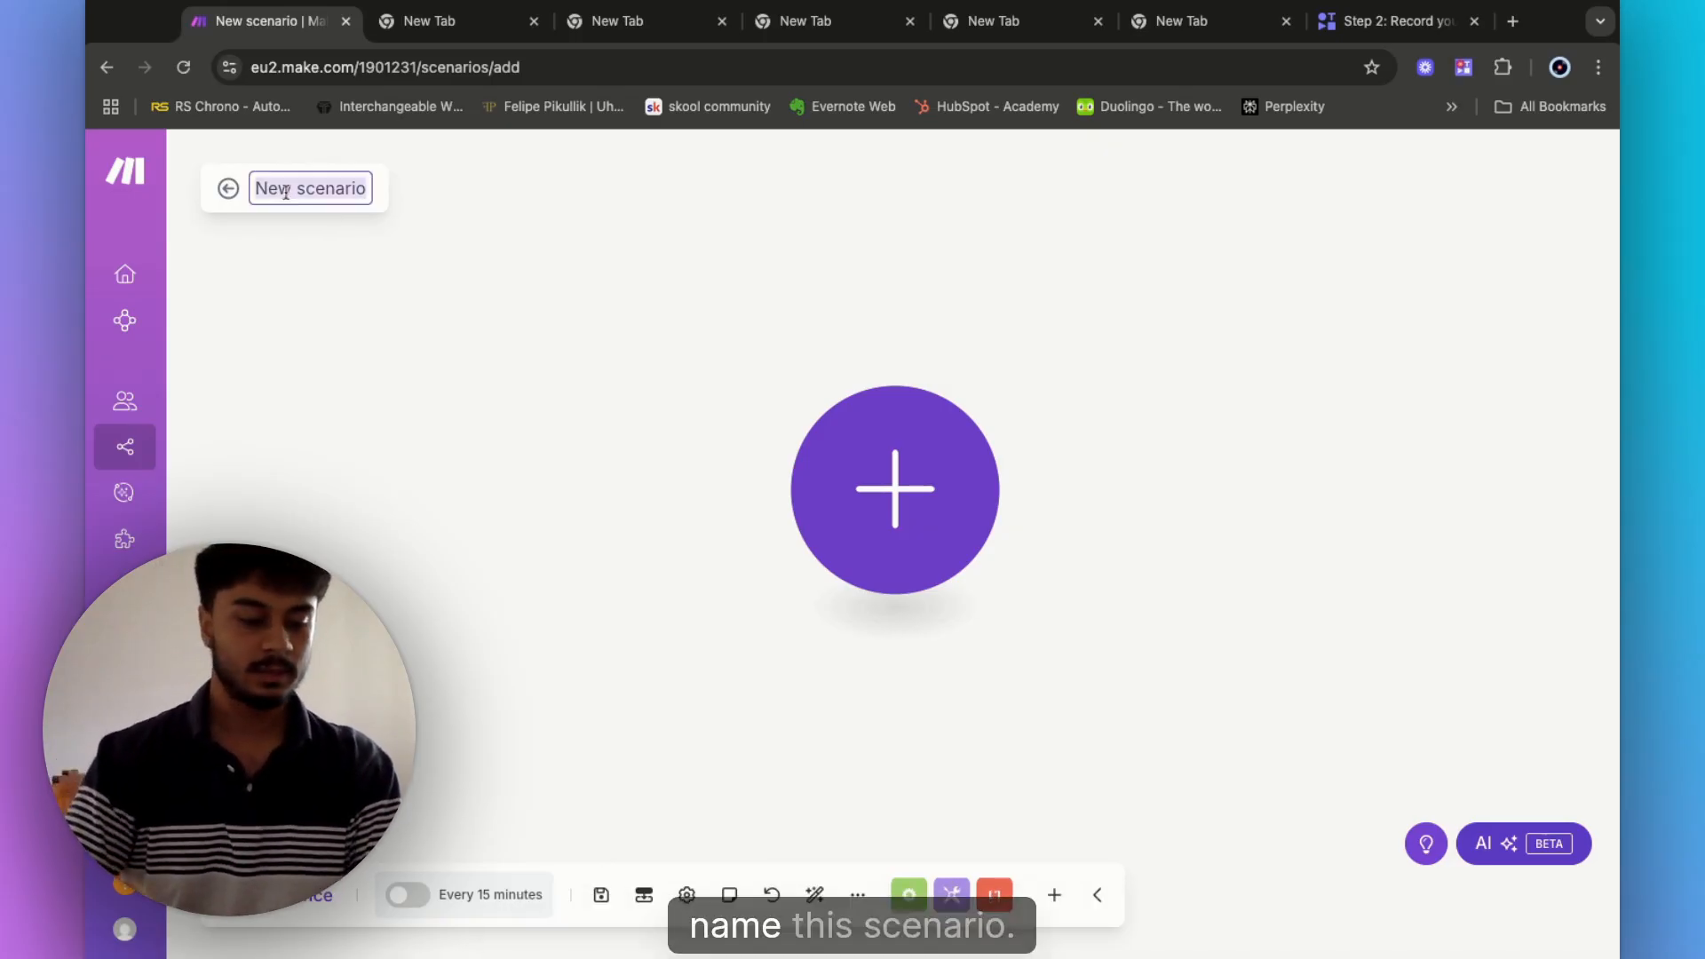
key("BackSpace")
type("1.")
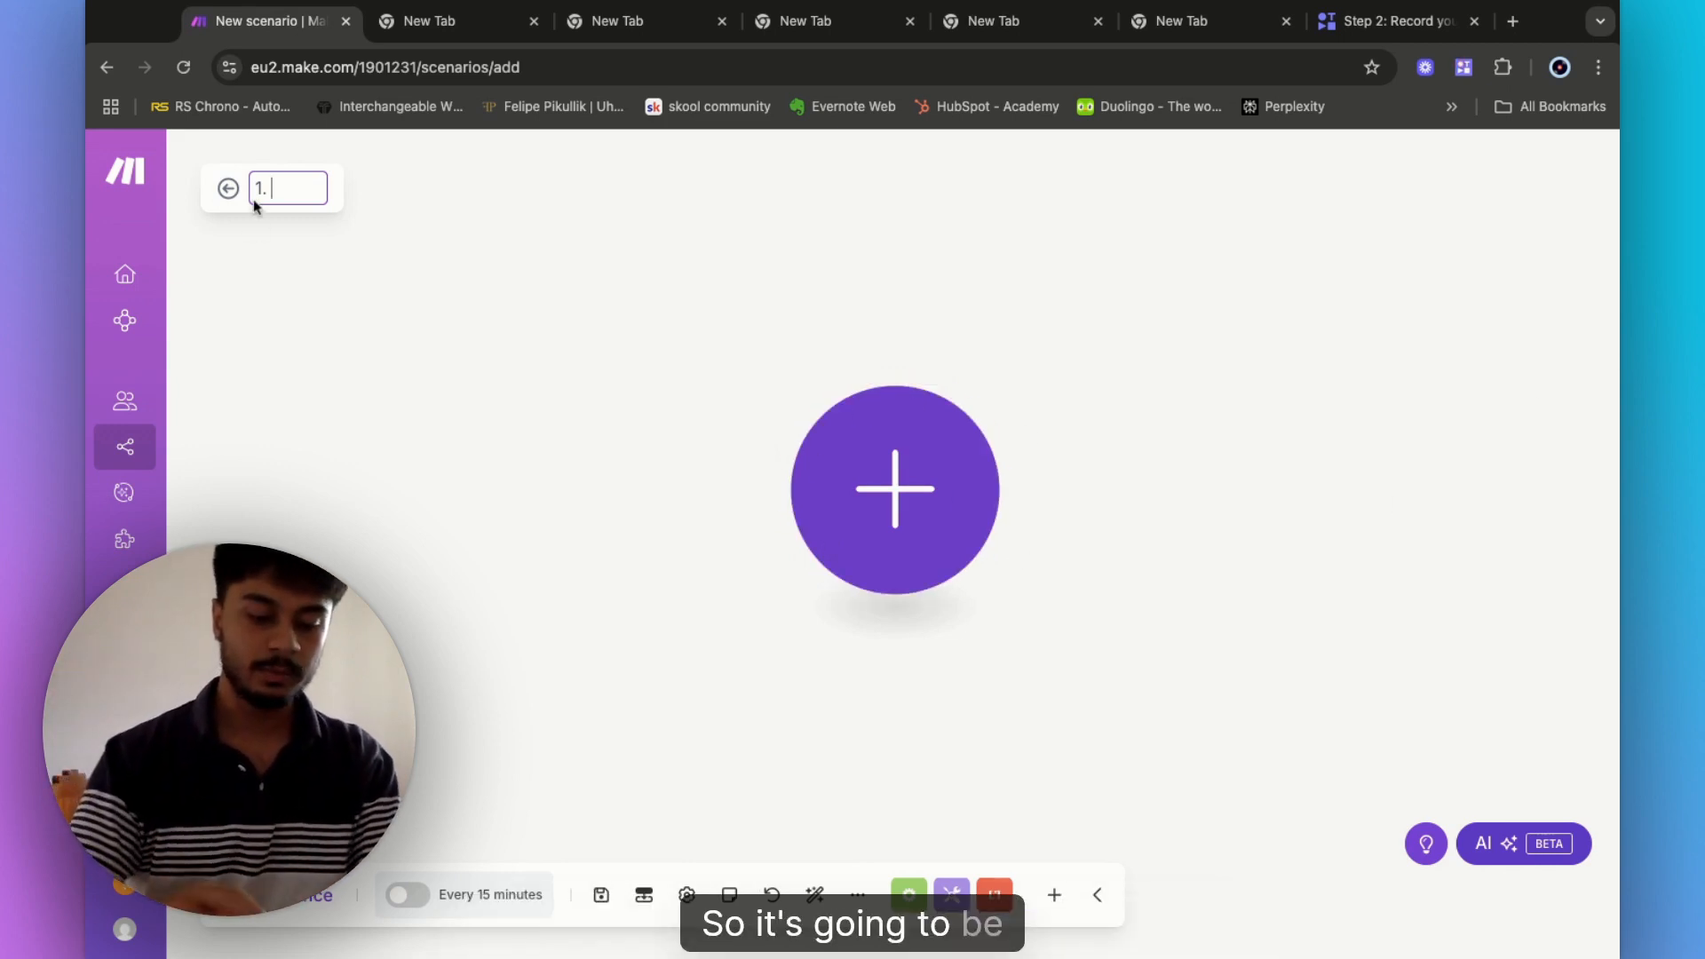
type("Watc")
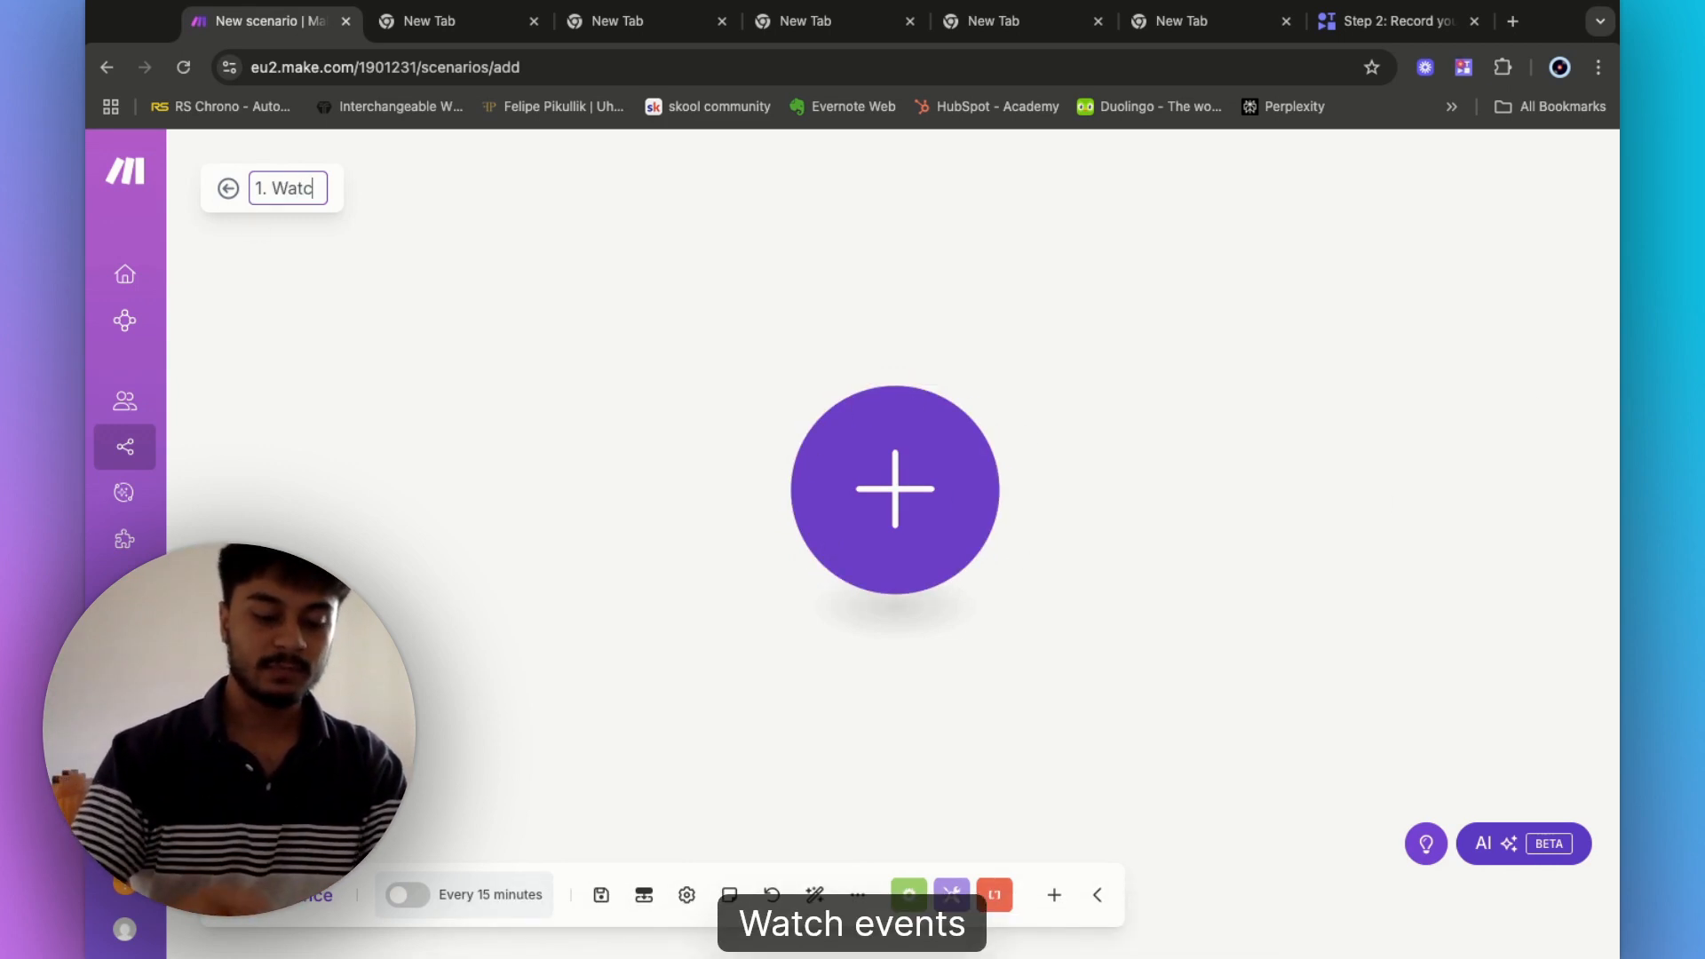
type("h Events ->")
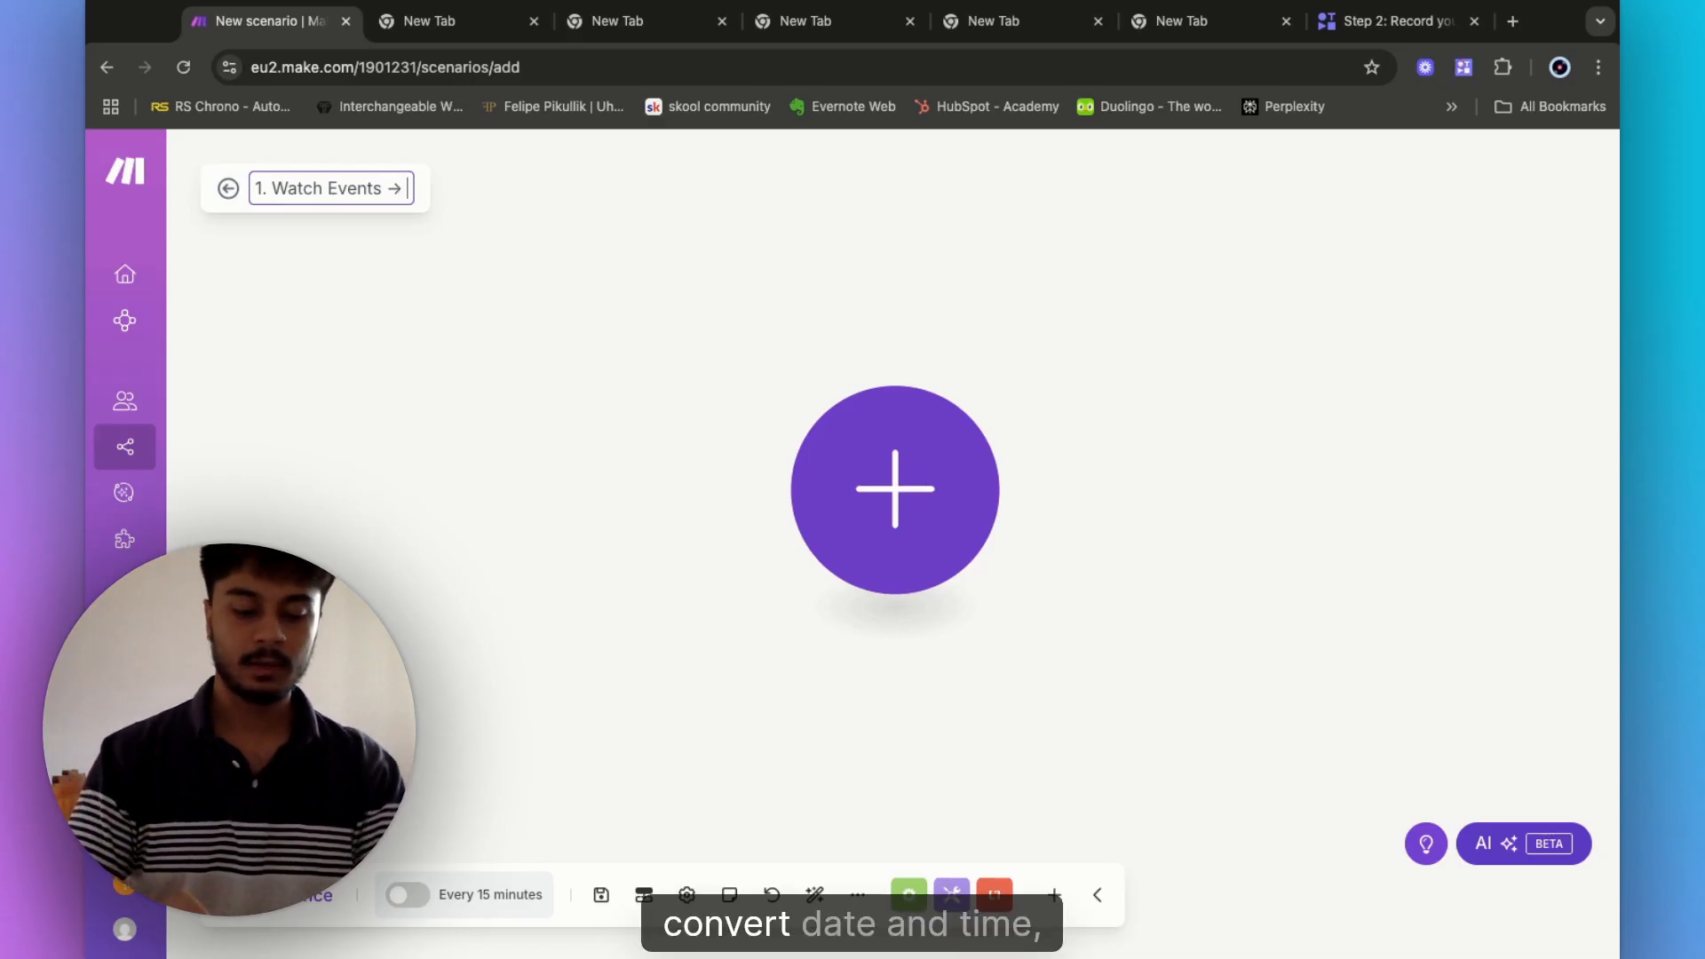
type("Convert")
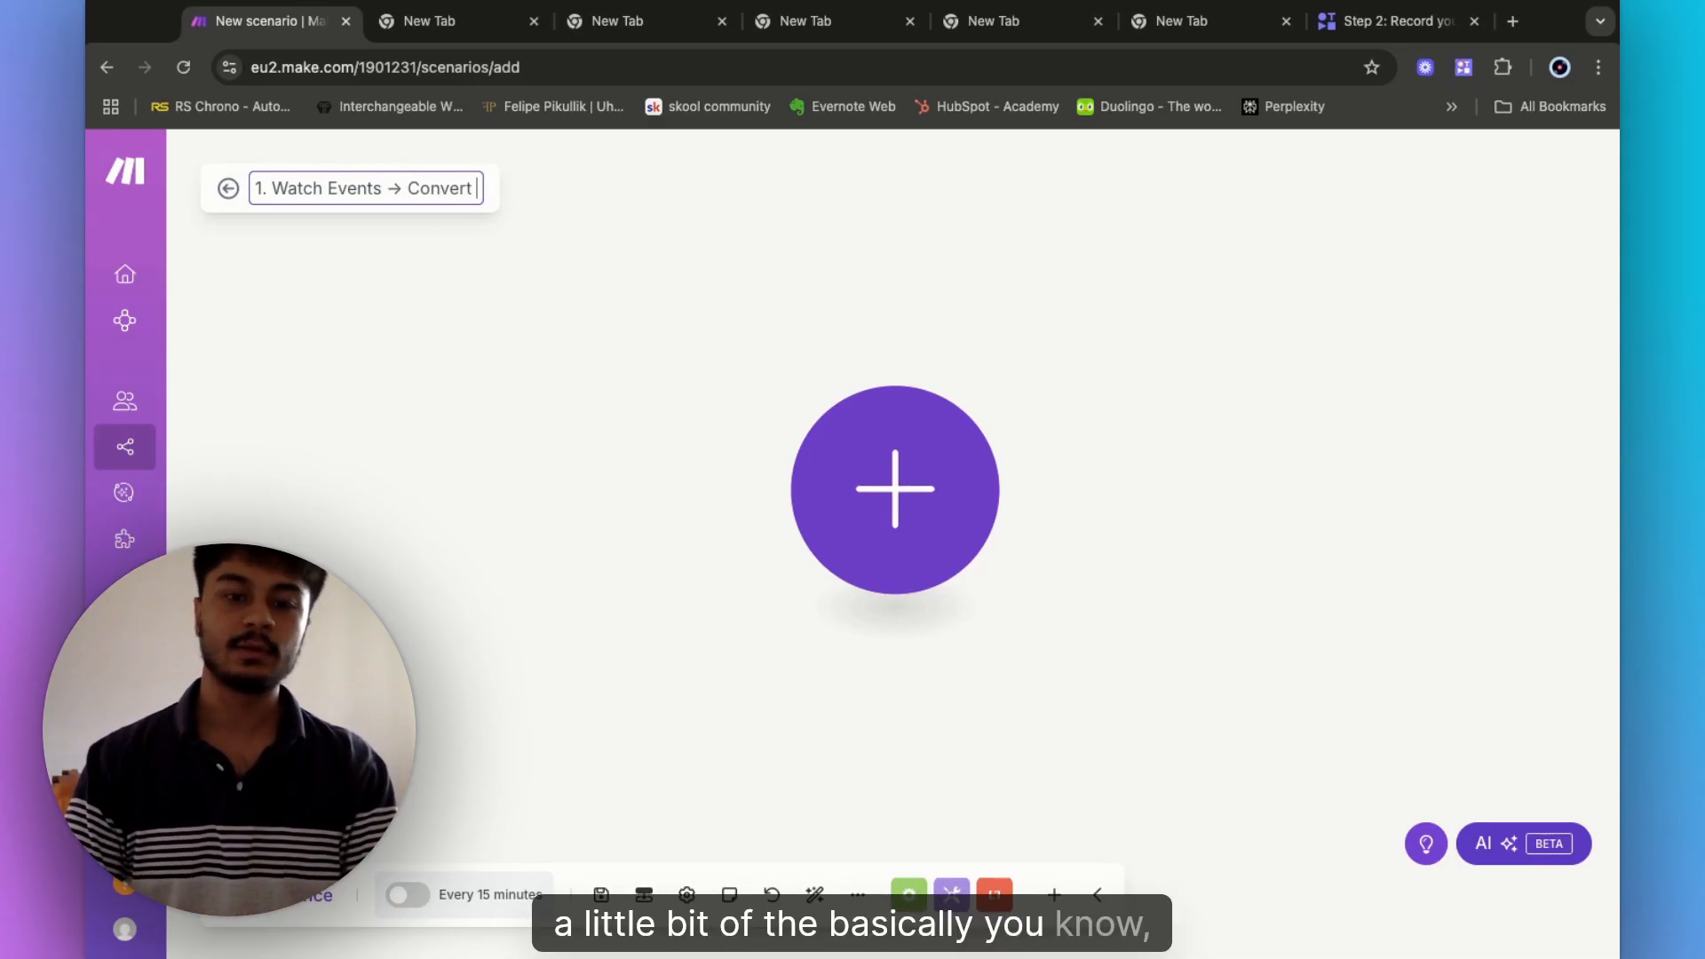
type(" chatg")
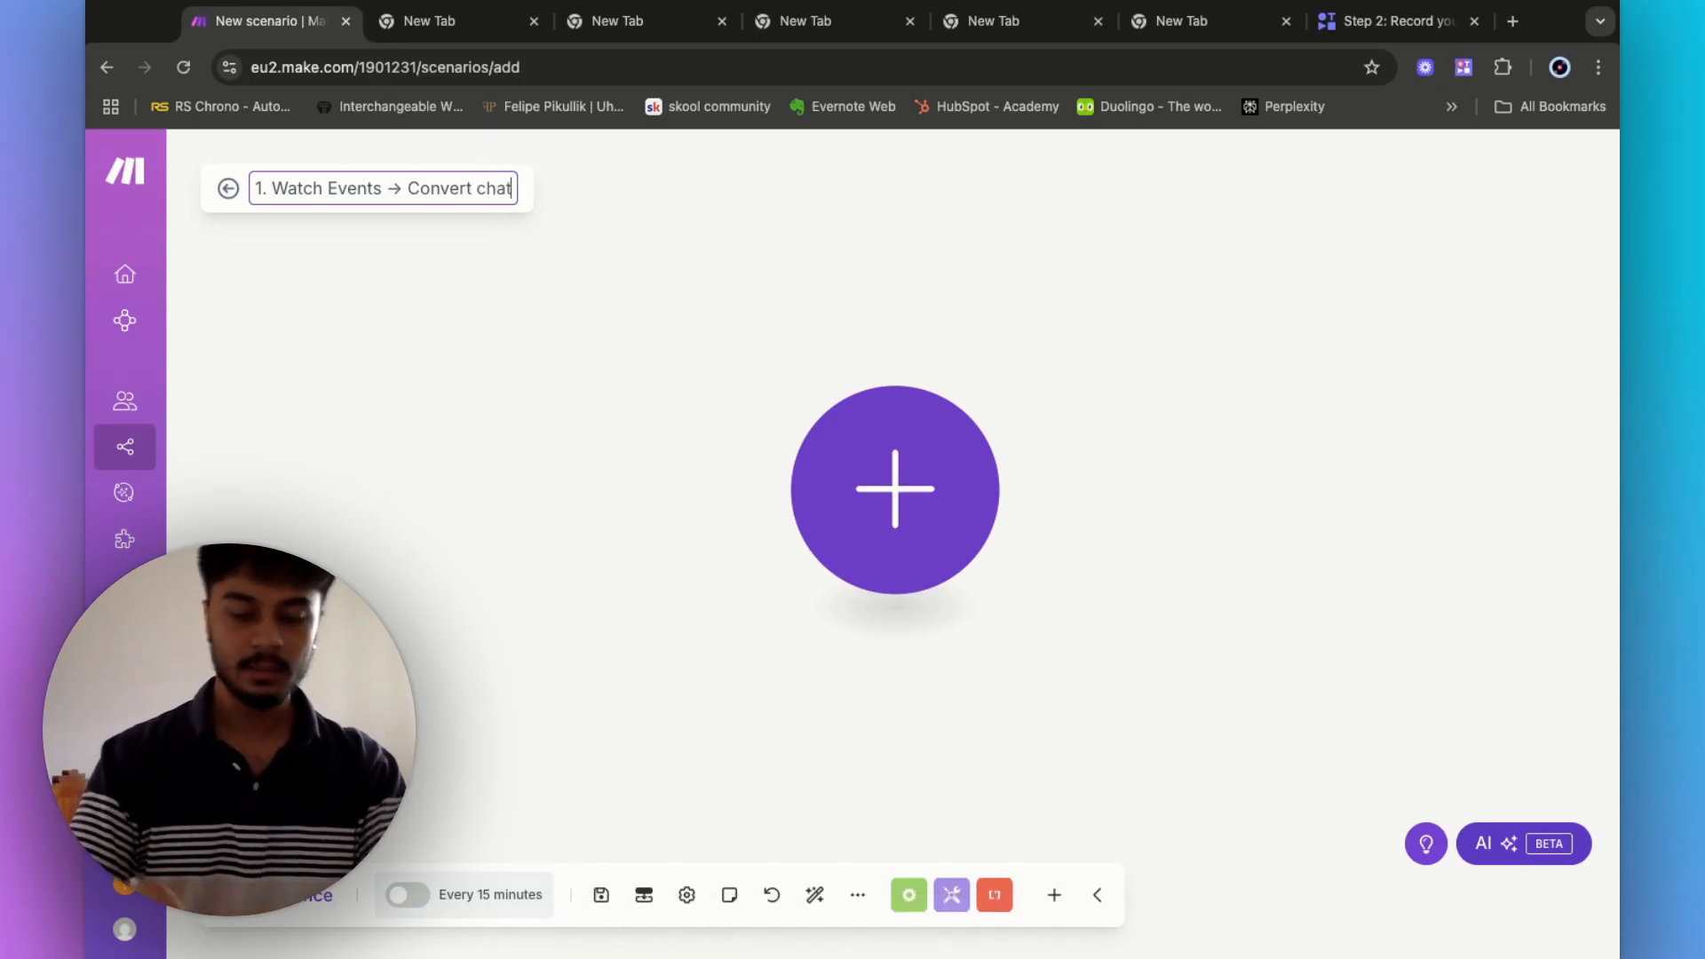
key("BackSpace")
key("BackSpace")
key("BackSpace")
key("BackSpace")
key("BackSpace")
key("BackSpace")
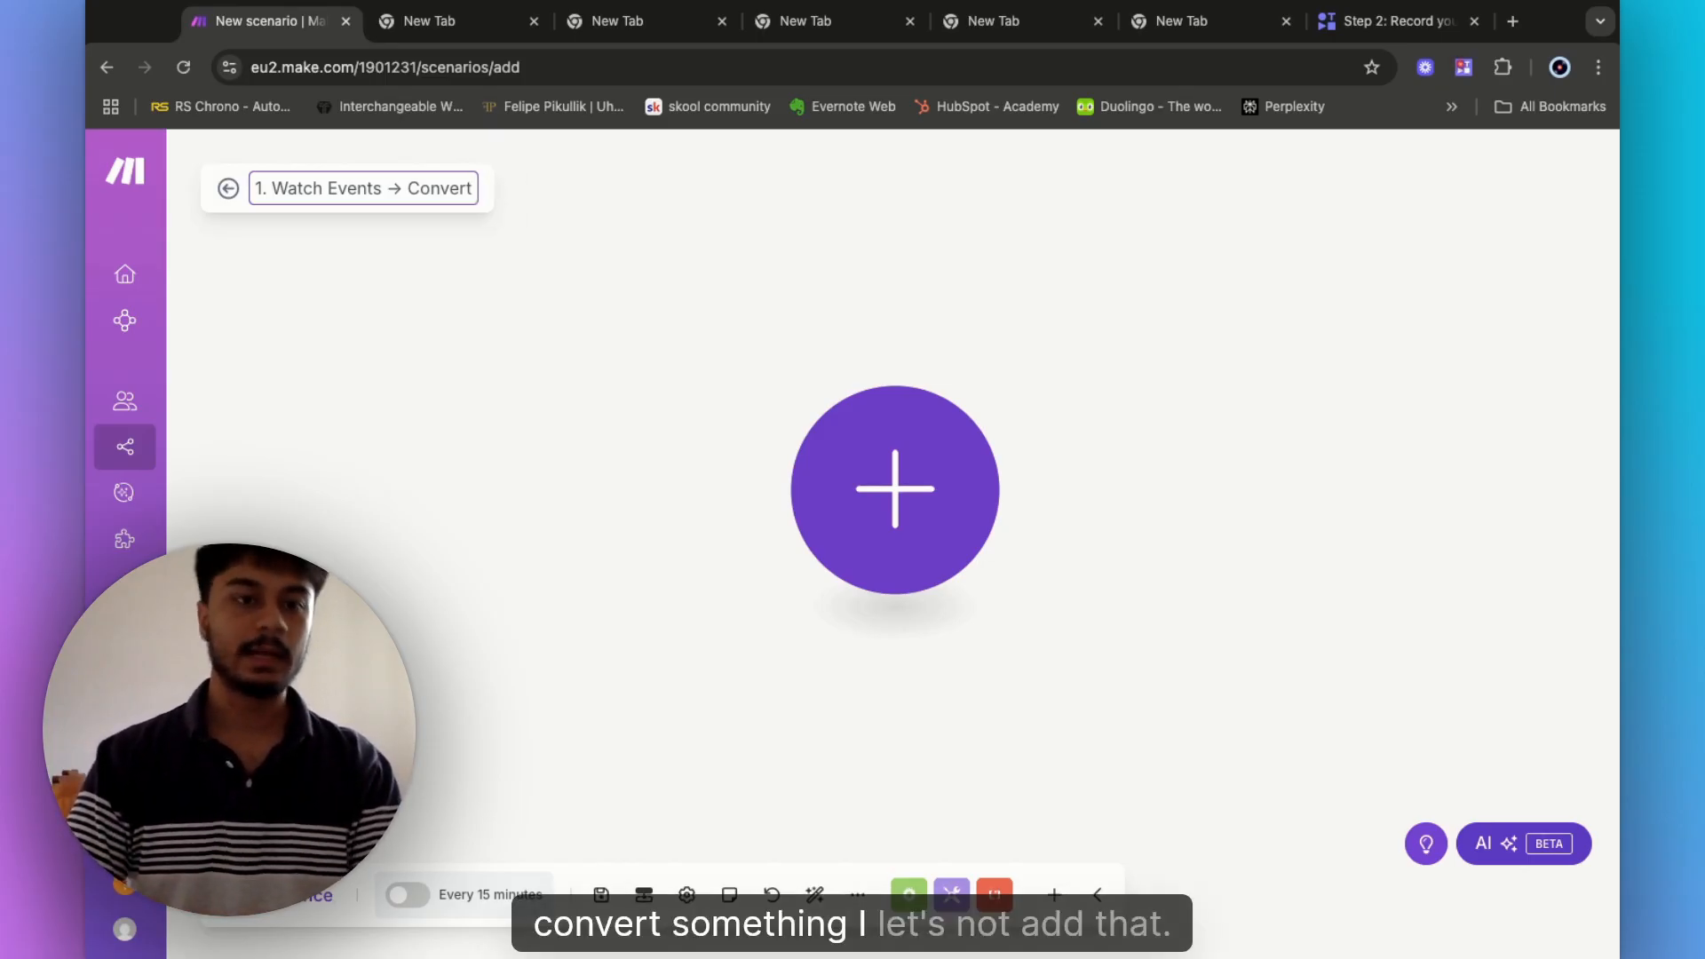
key("BackSpace")
key("BackSpace")
key("BackSpace")
key("BackSpace")
key("BackSpace")
key("BackSpace")
key("BackSpace")
key("BackSpace")
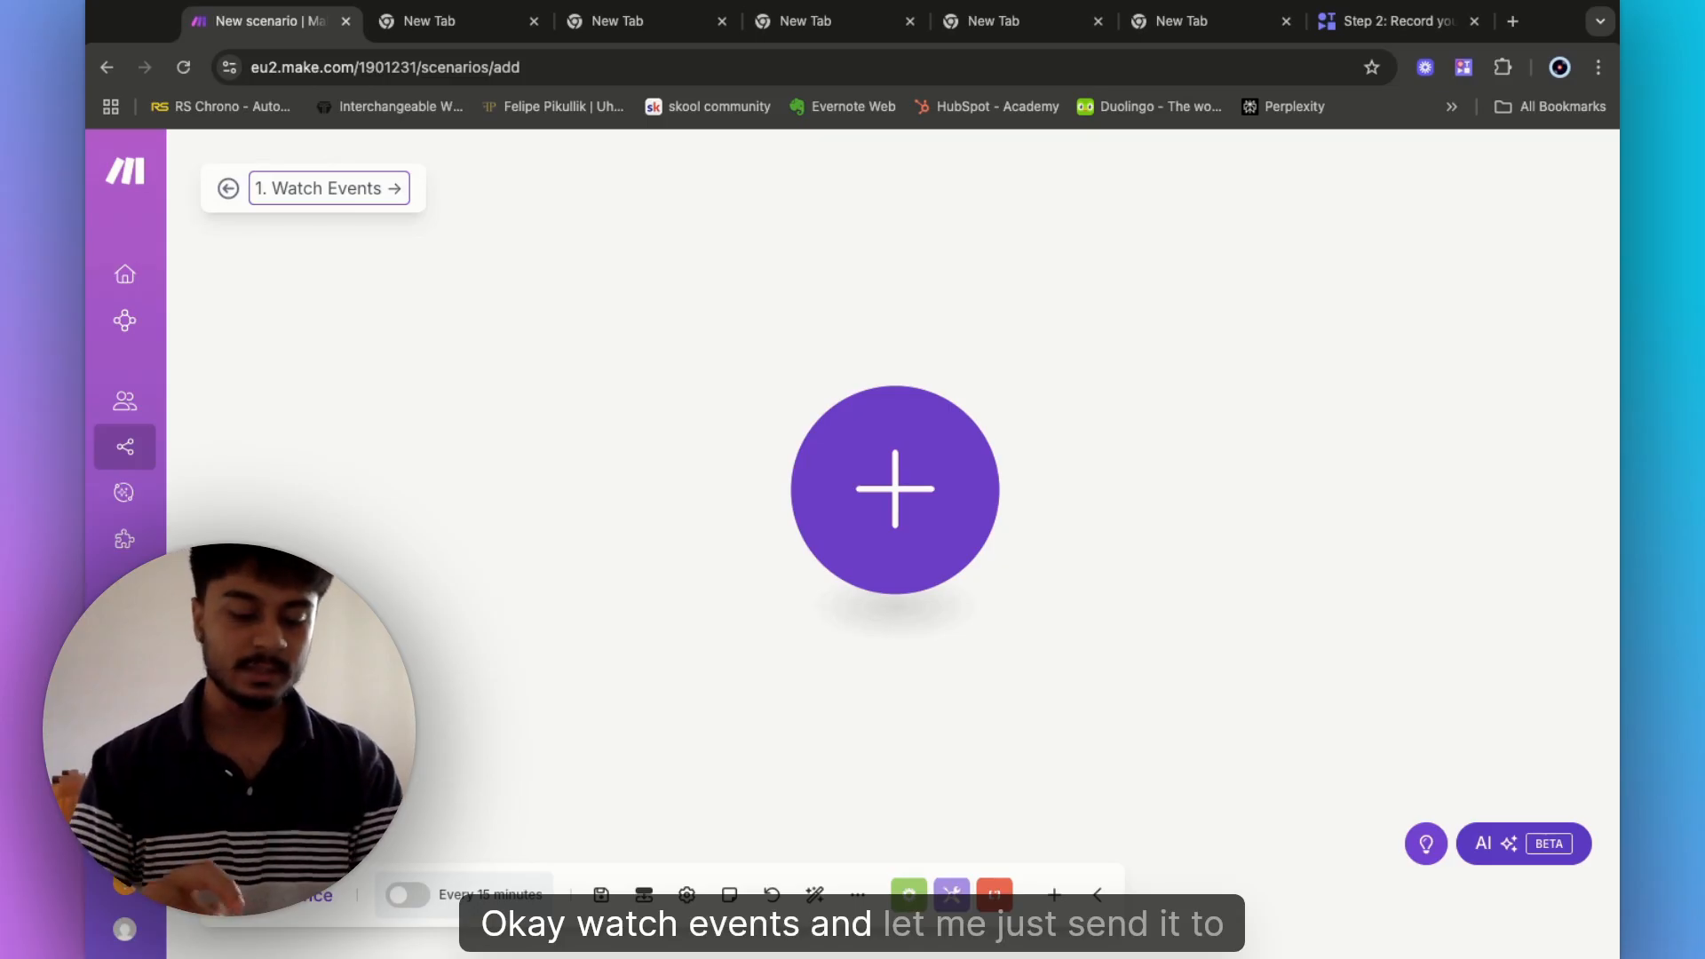
type("Cro")
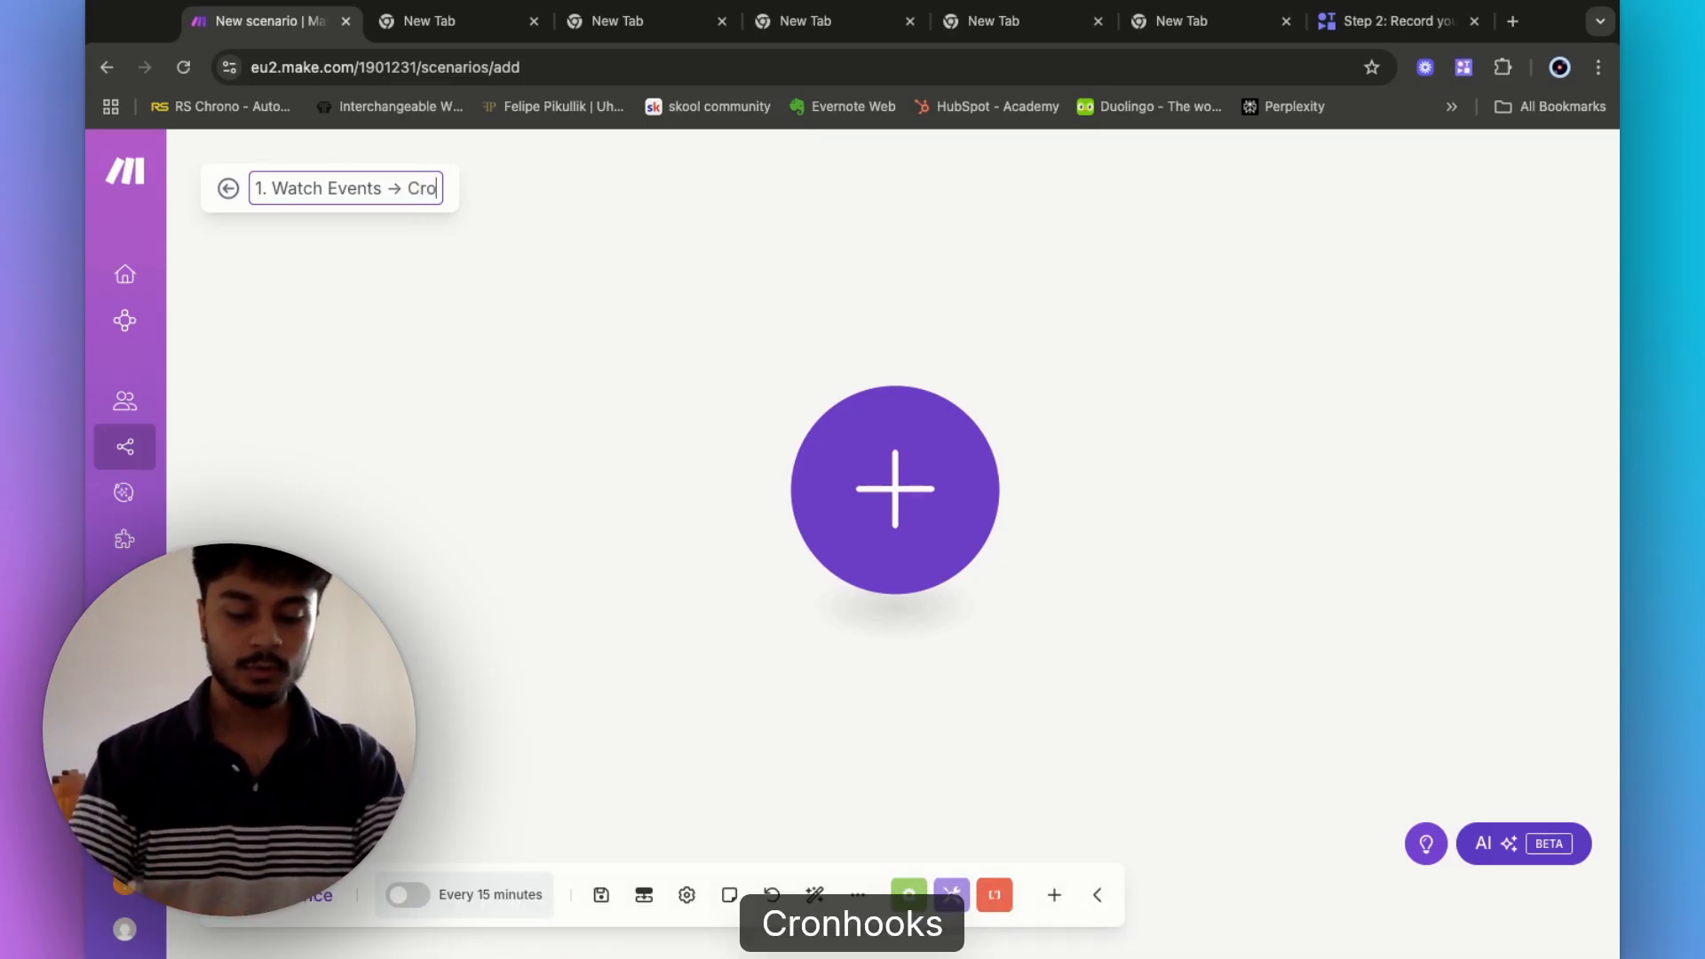
type("nhooks AP")
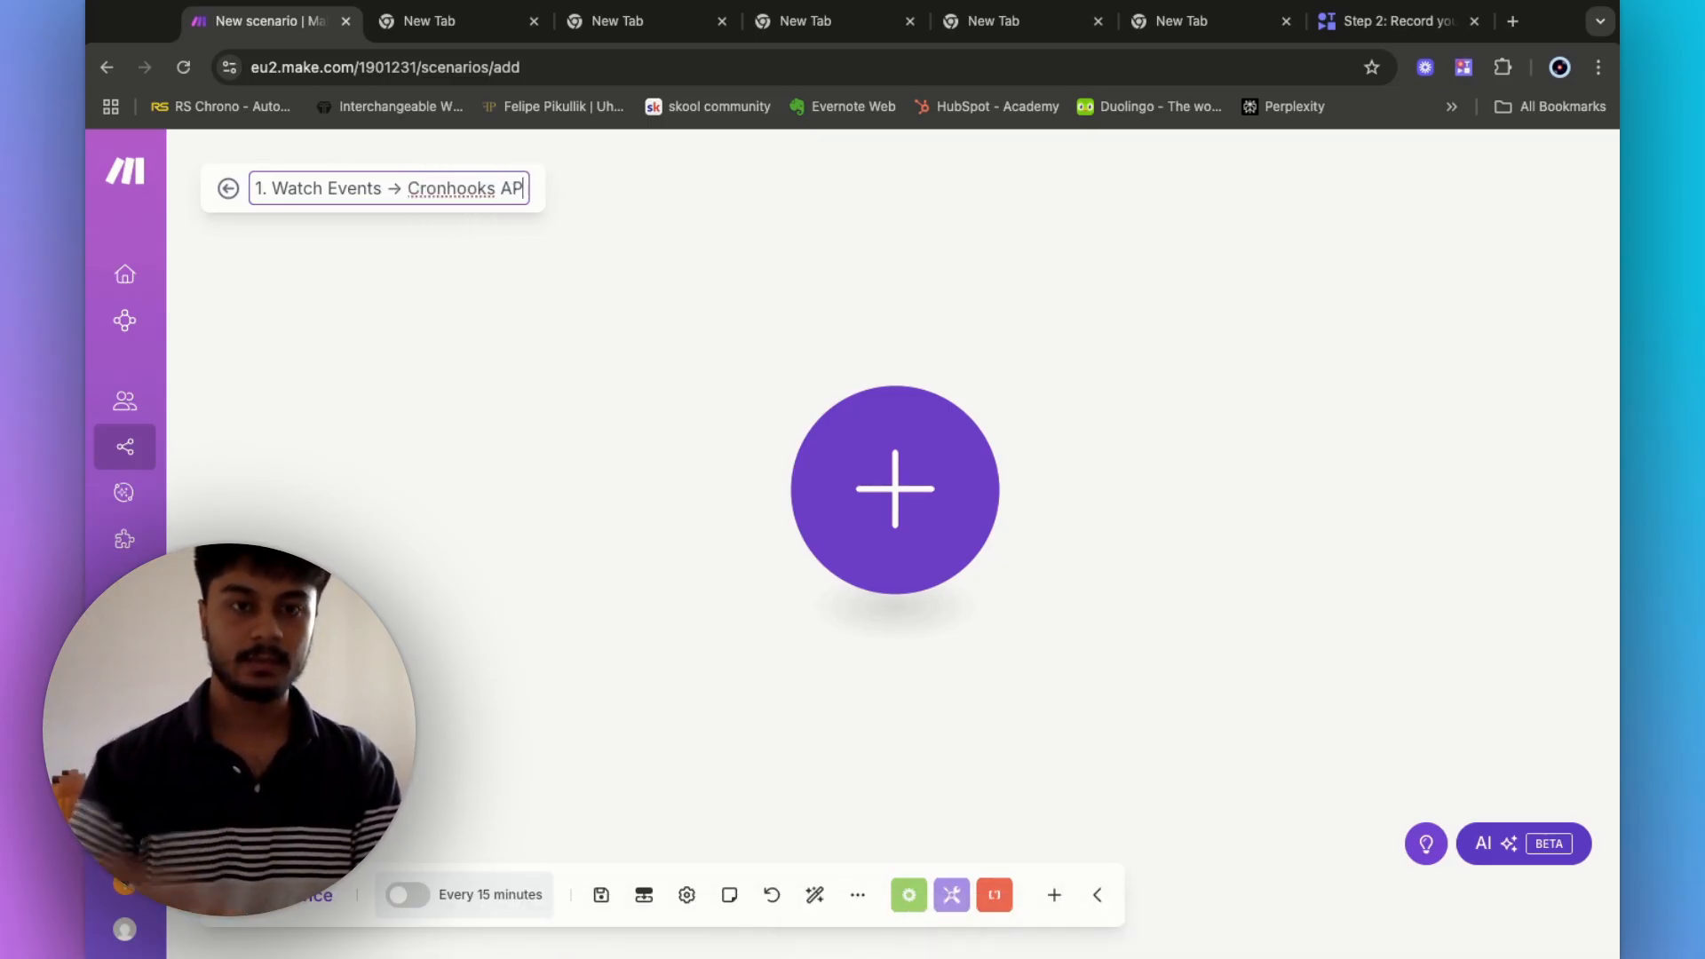
type("I webhook")
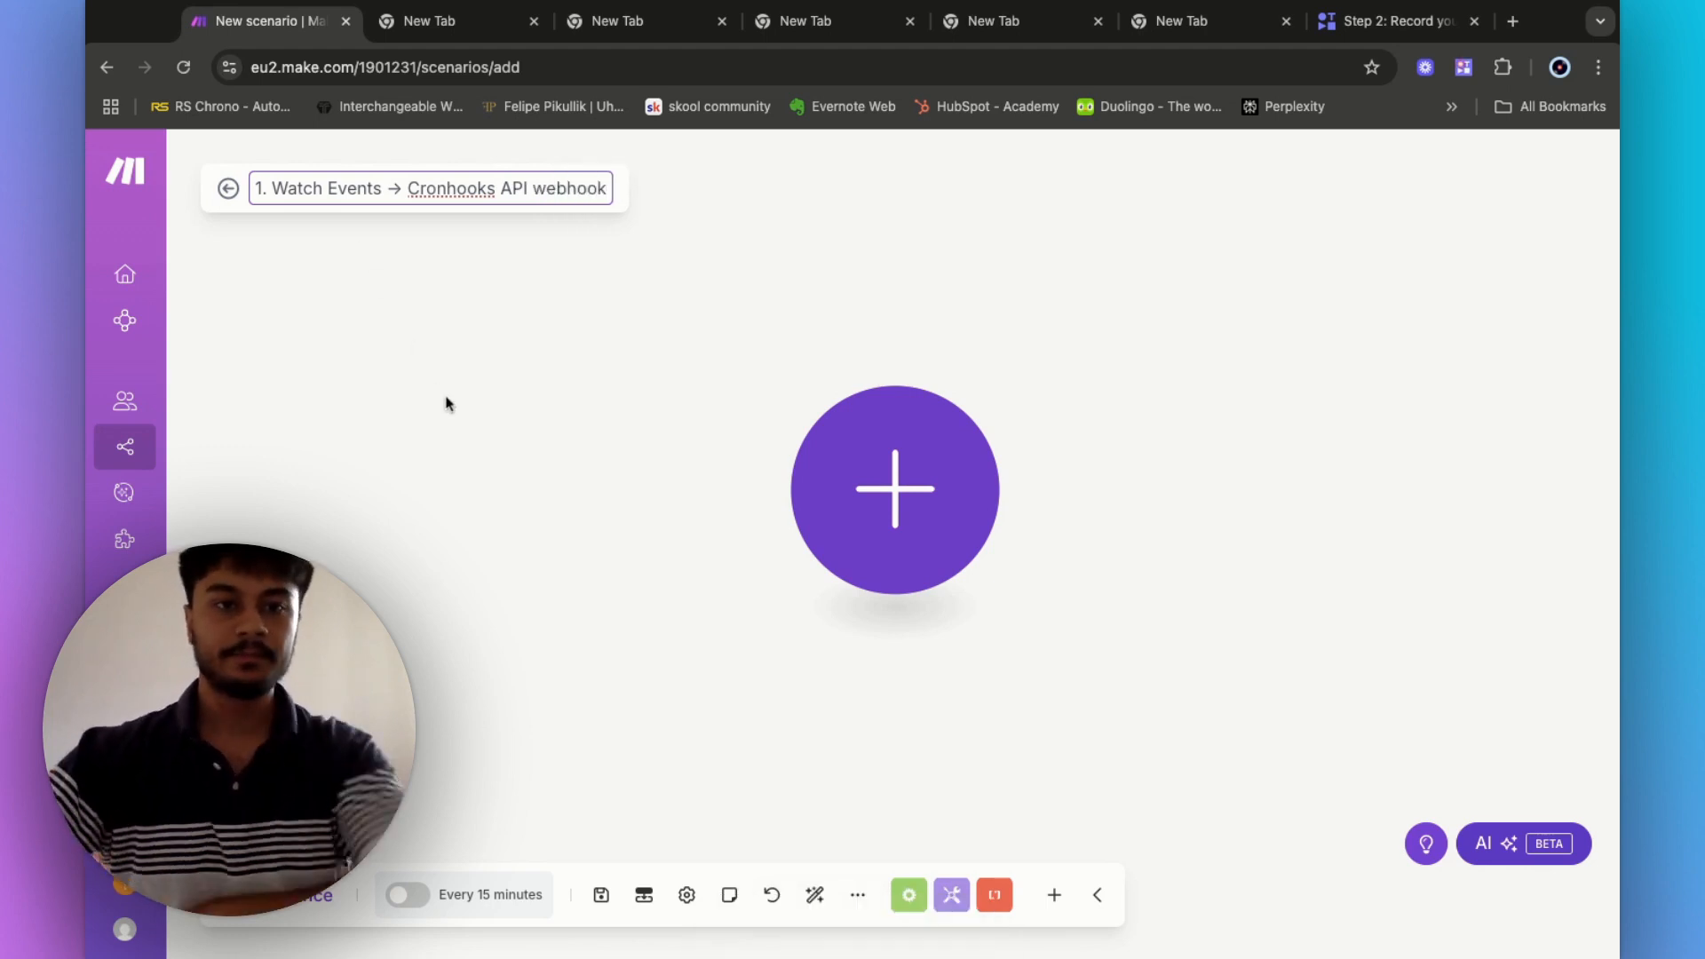
left_click(596, 403)
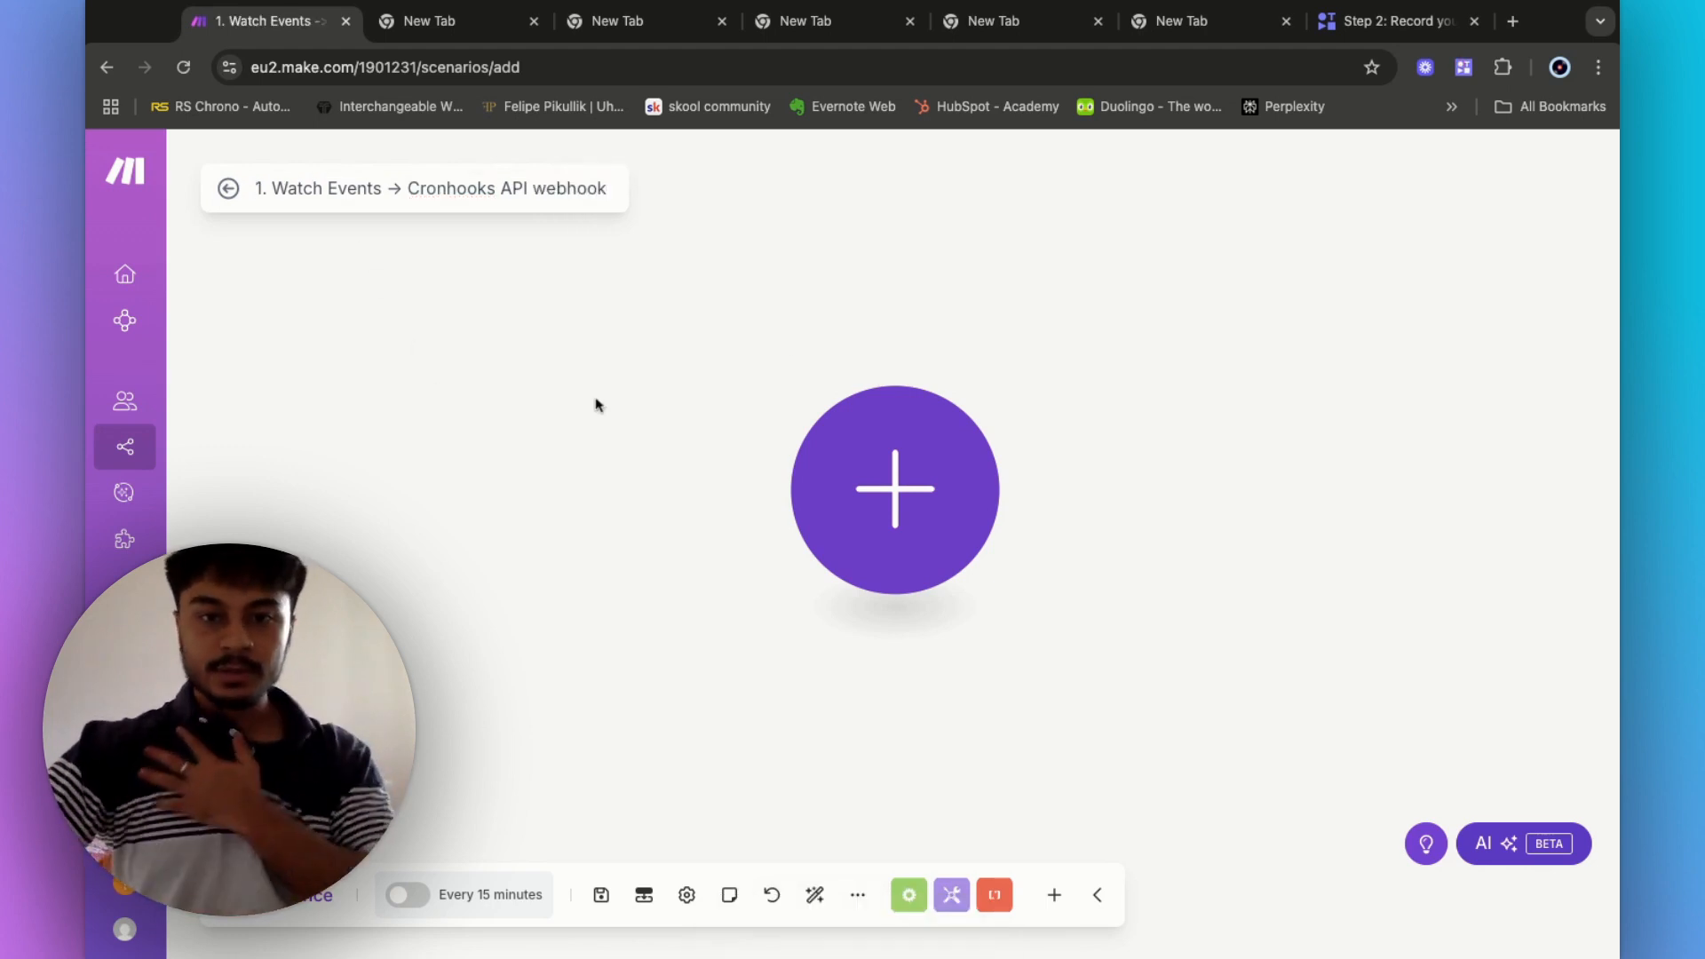
- Add a Google Calendar 'Watch Events' trigger, found by searching 'google cale'
left_click(803, 510)
scroll(1173, 561, "down", 5)
scroll(1168, 560, "up", 6)
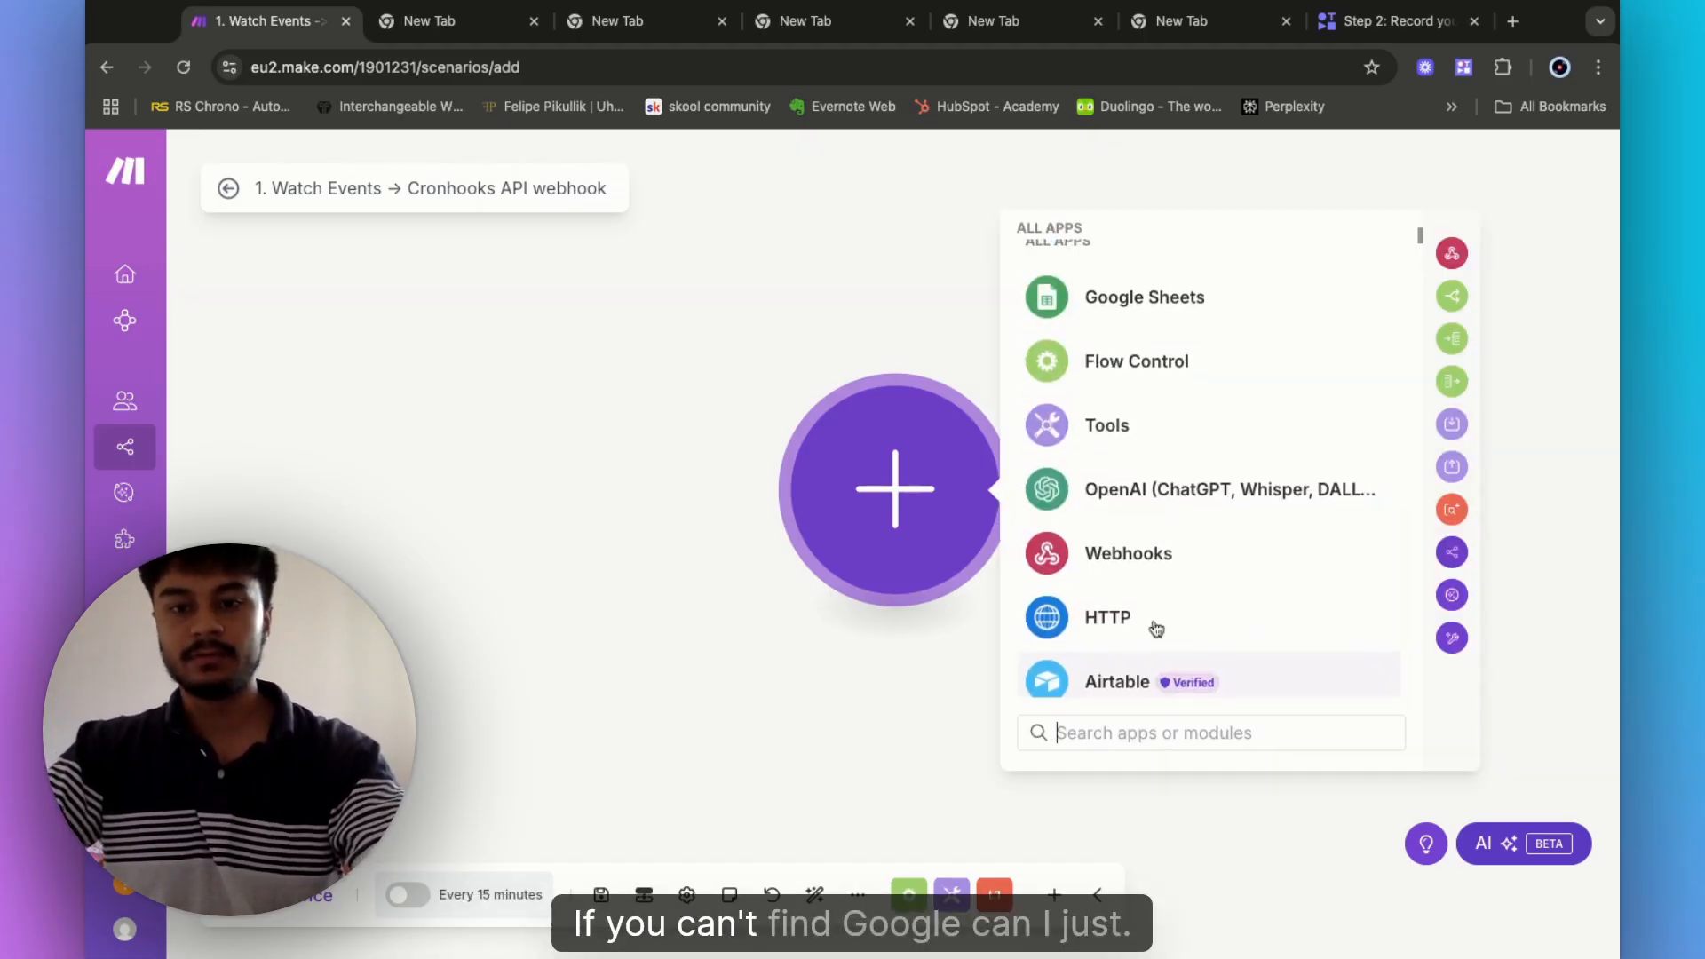
type("g")
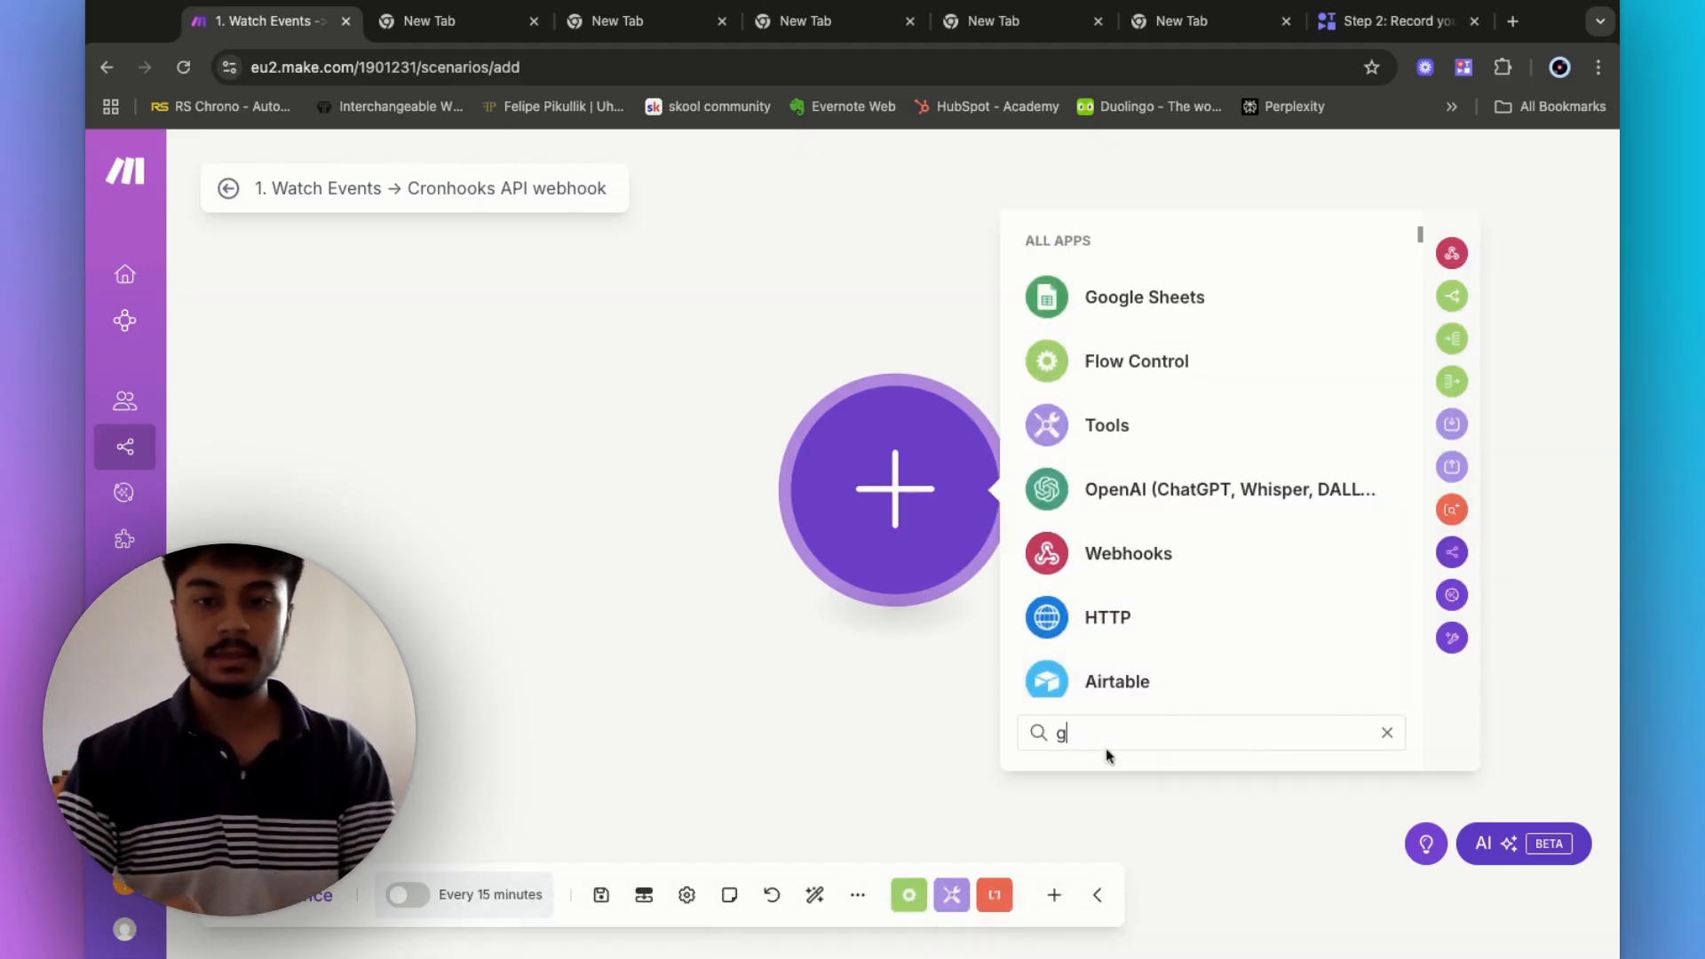
type("oog")
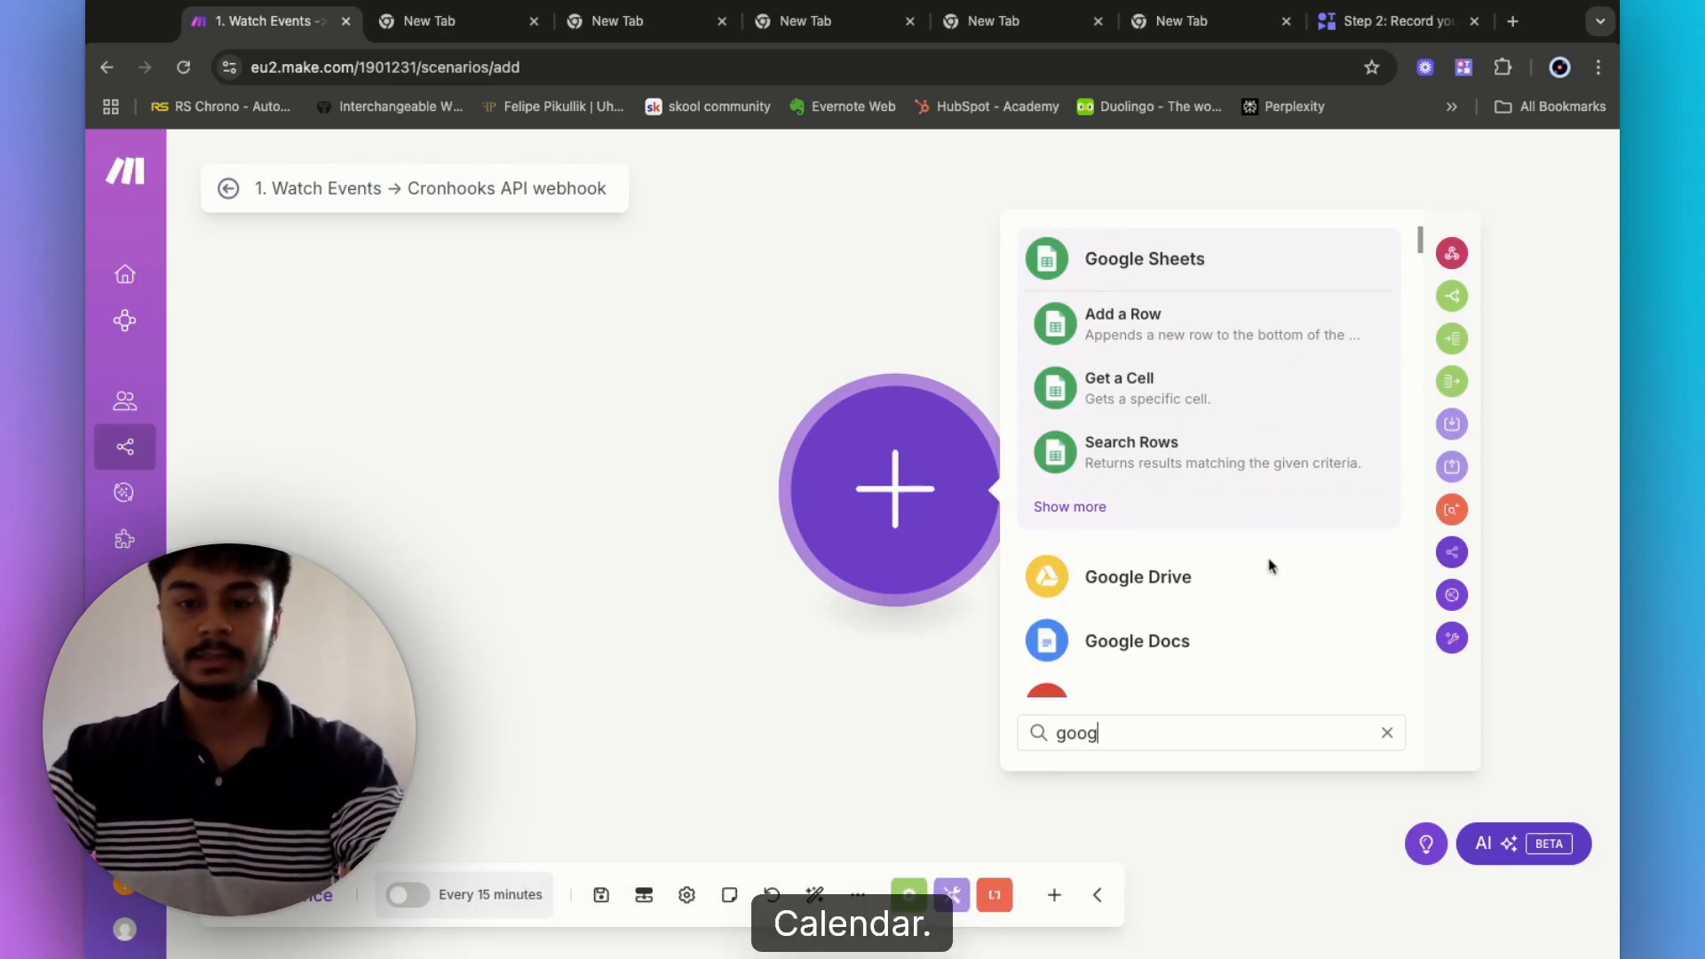
type("le cale")
left_click(1155, 591)
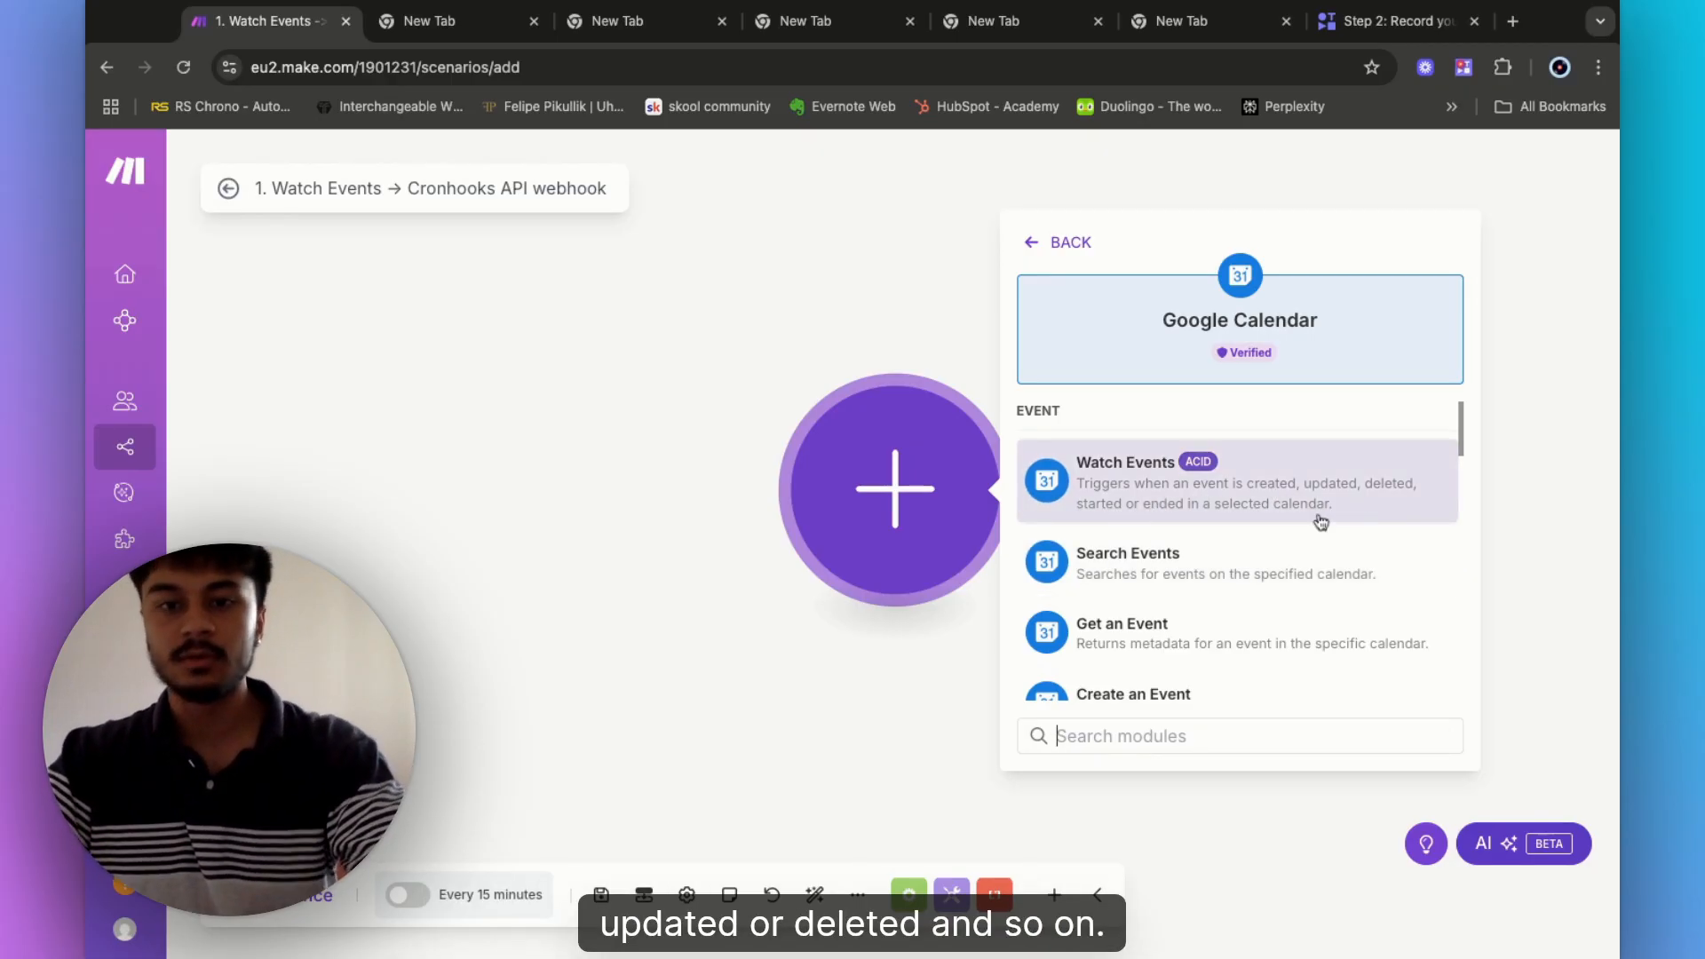
left_click(1161, 483)
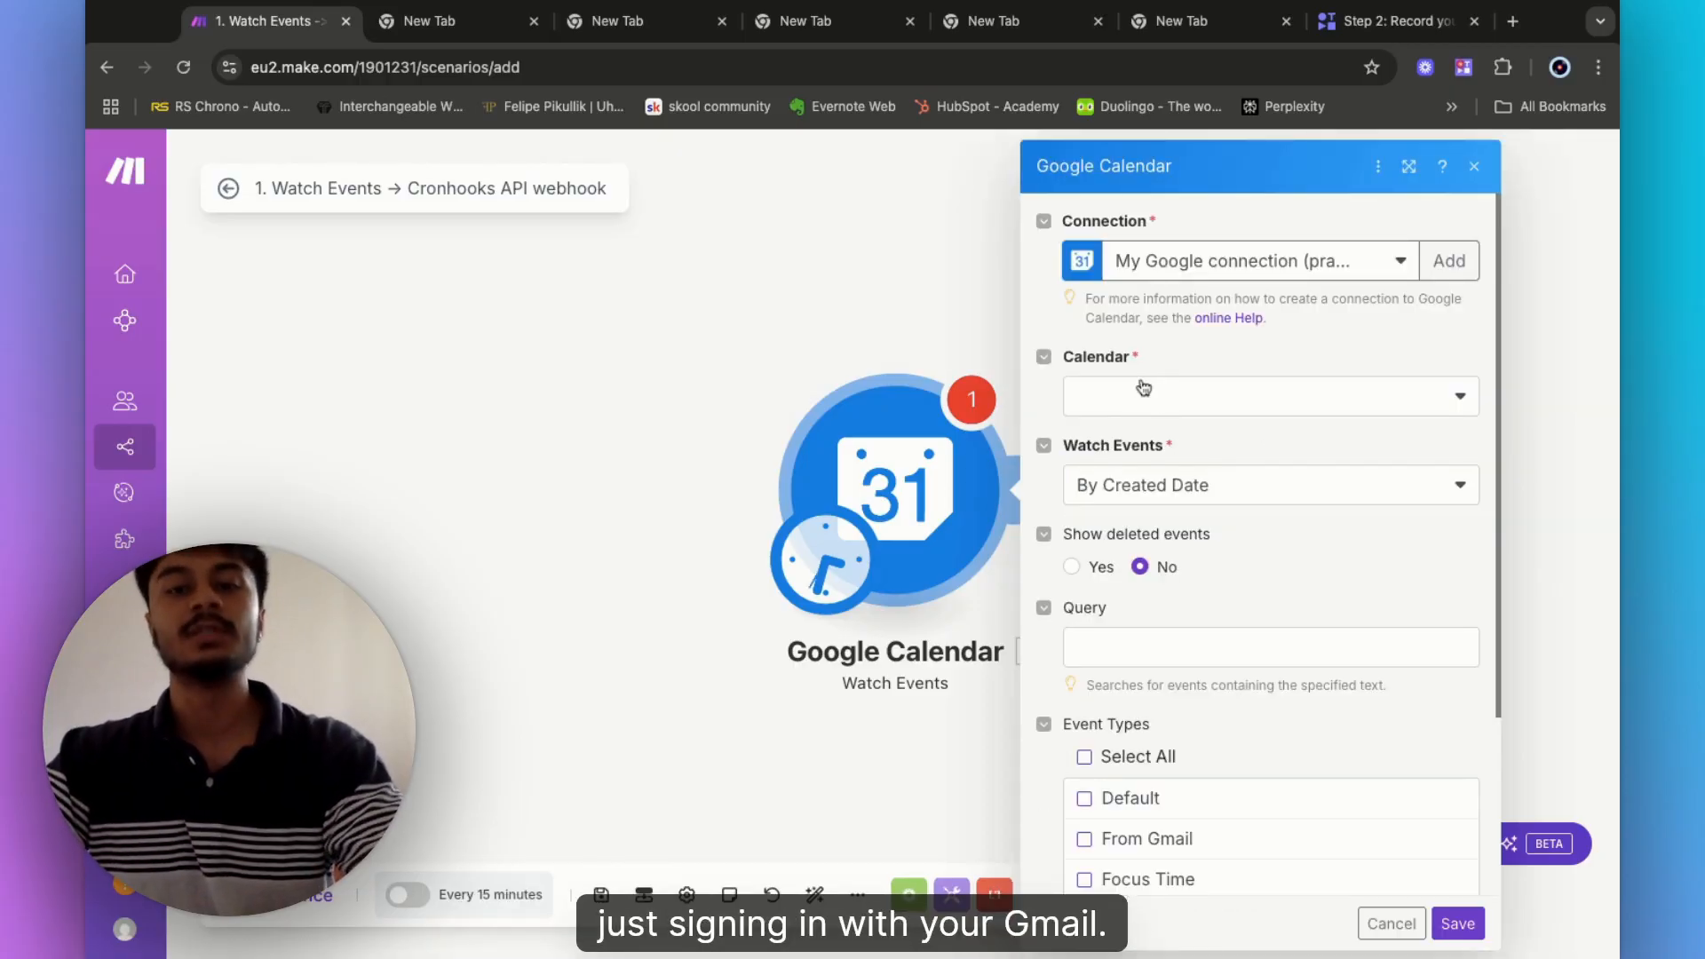
- Choose the primary calendar and watch events by created date
left_click(1187, 414)
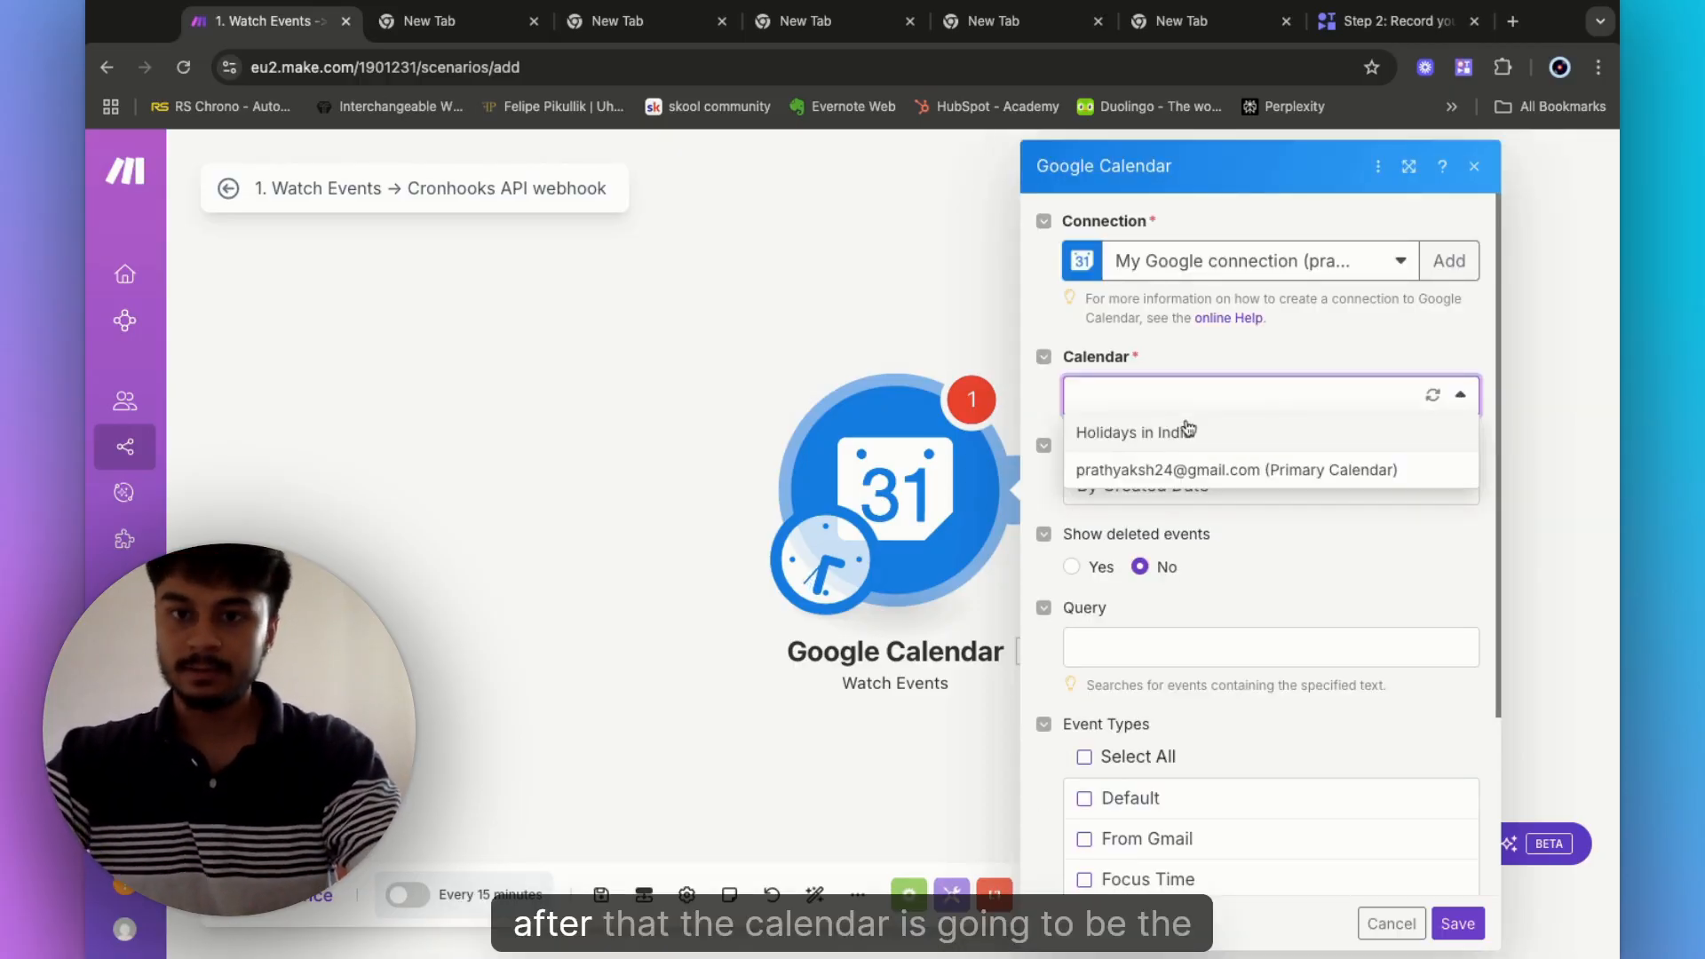
left_click(1219, 472)
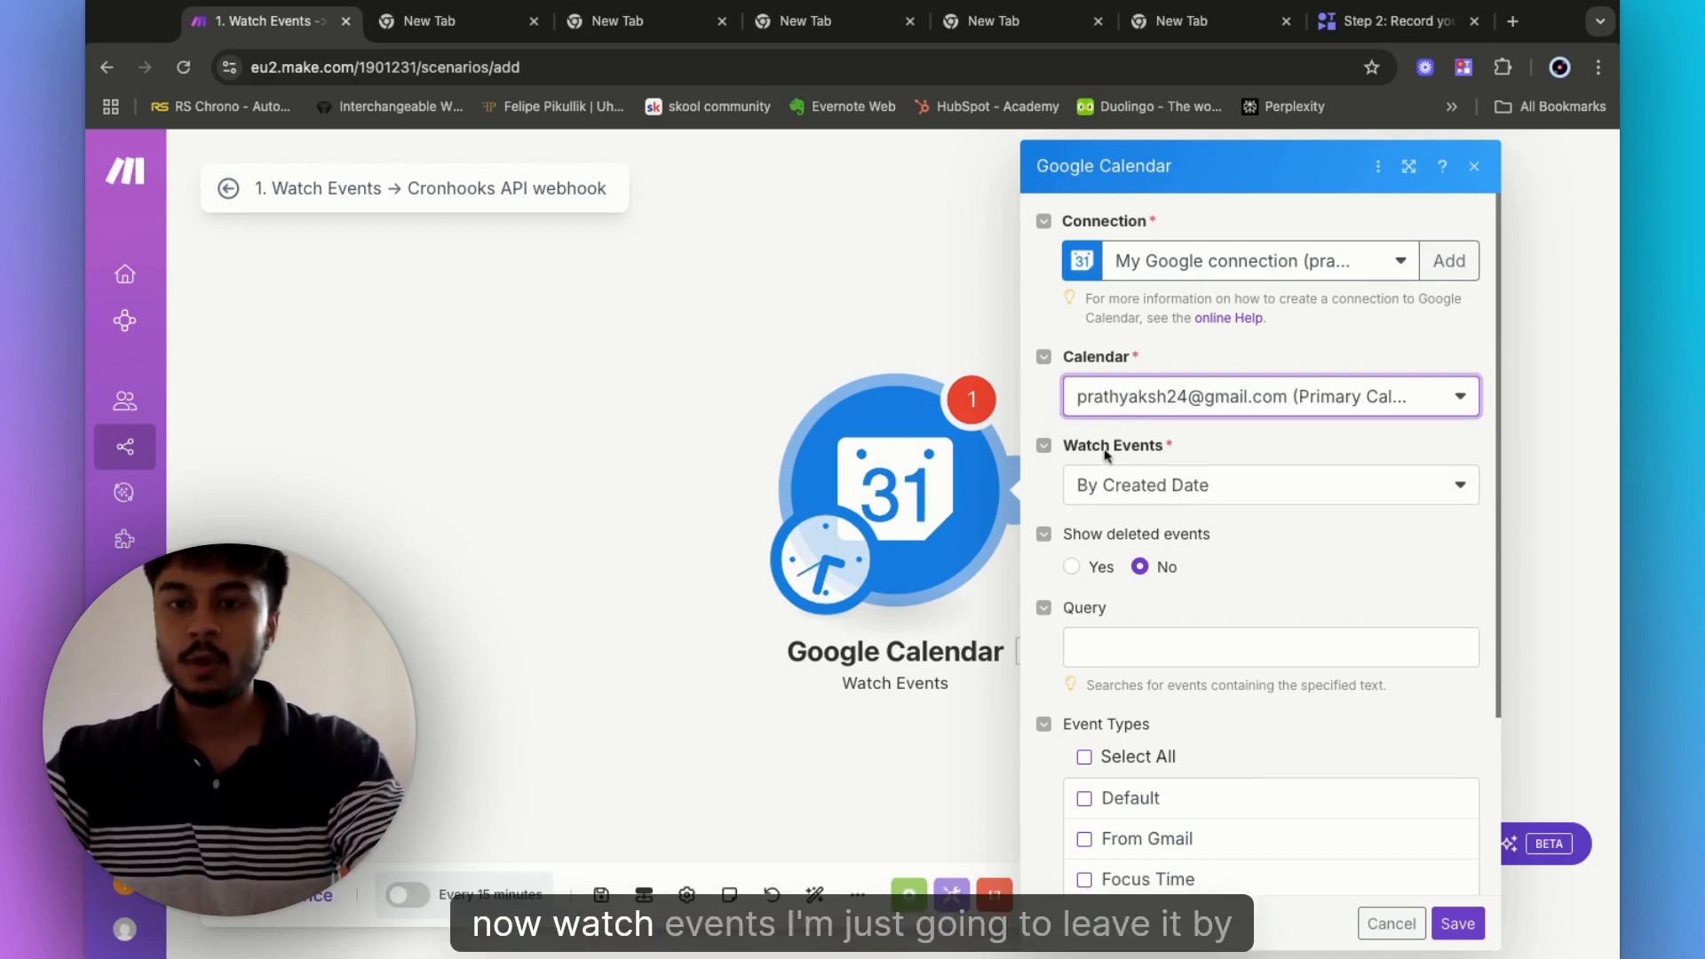
left_click(1145, 504)
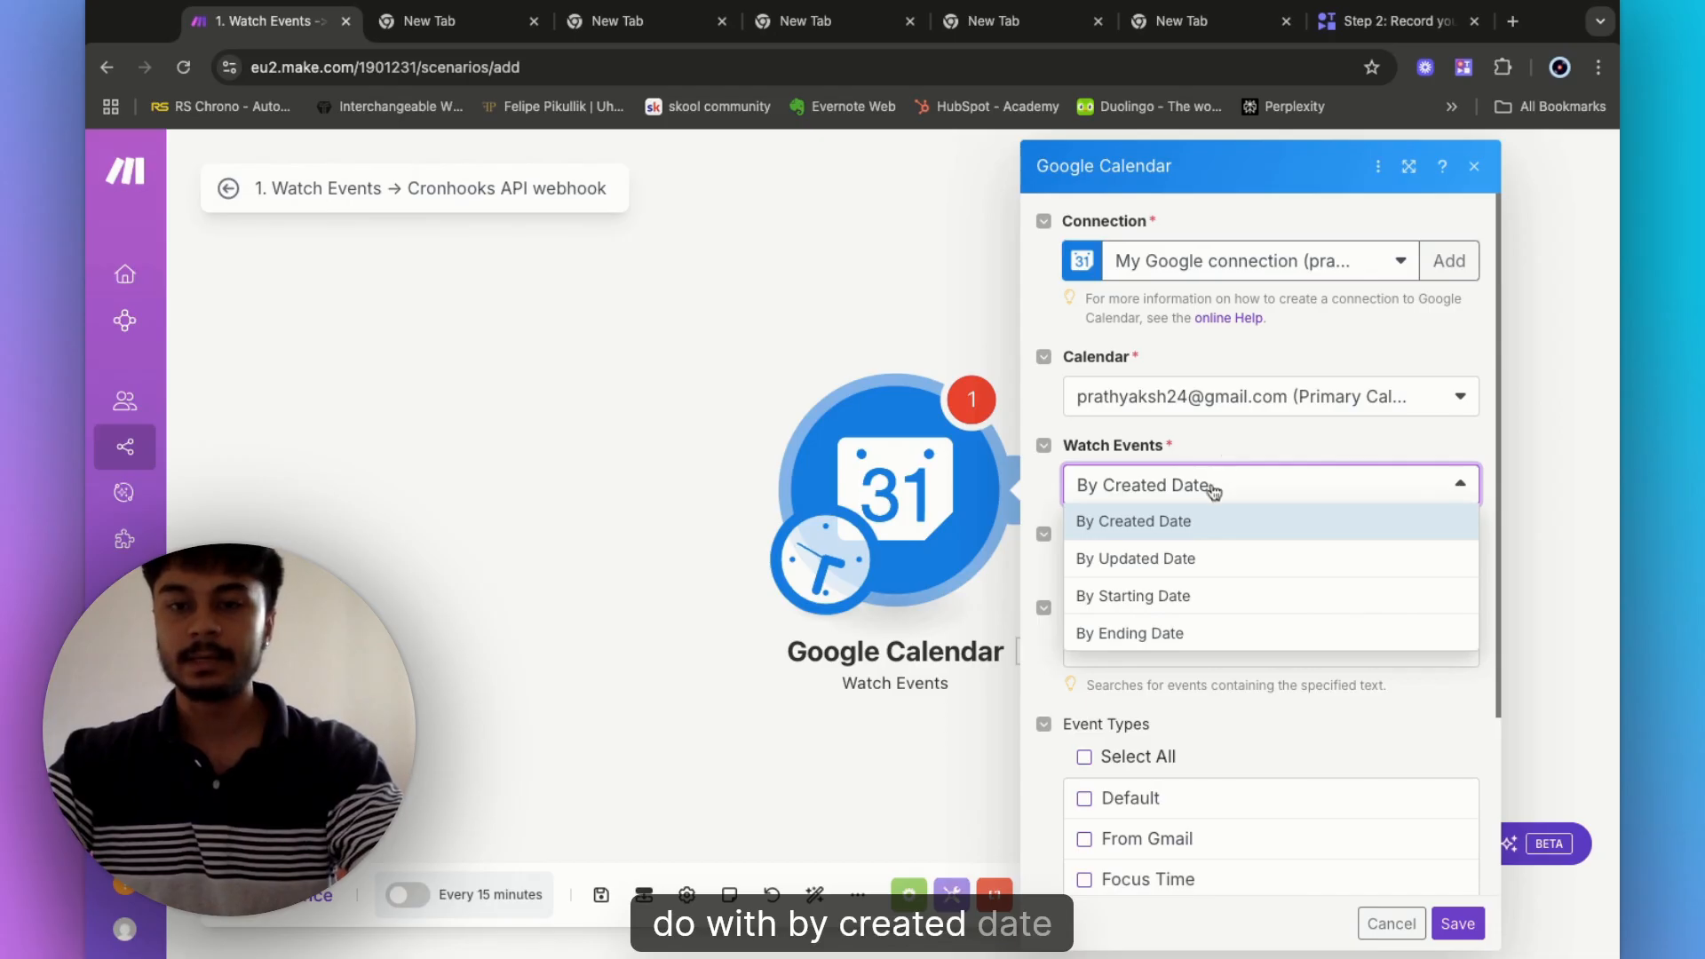
left_click(1208, 449)
- Leave Query blank, set Limit to 1 and select all event types
scroll(1139, 590, "down", 2)
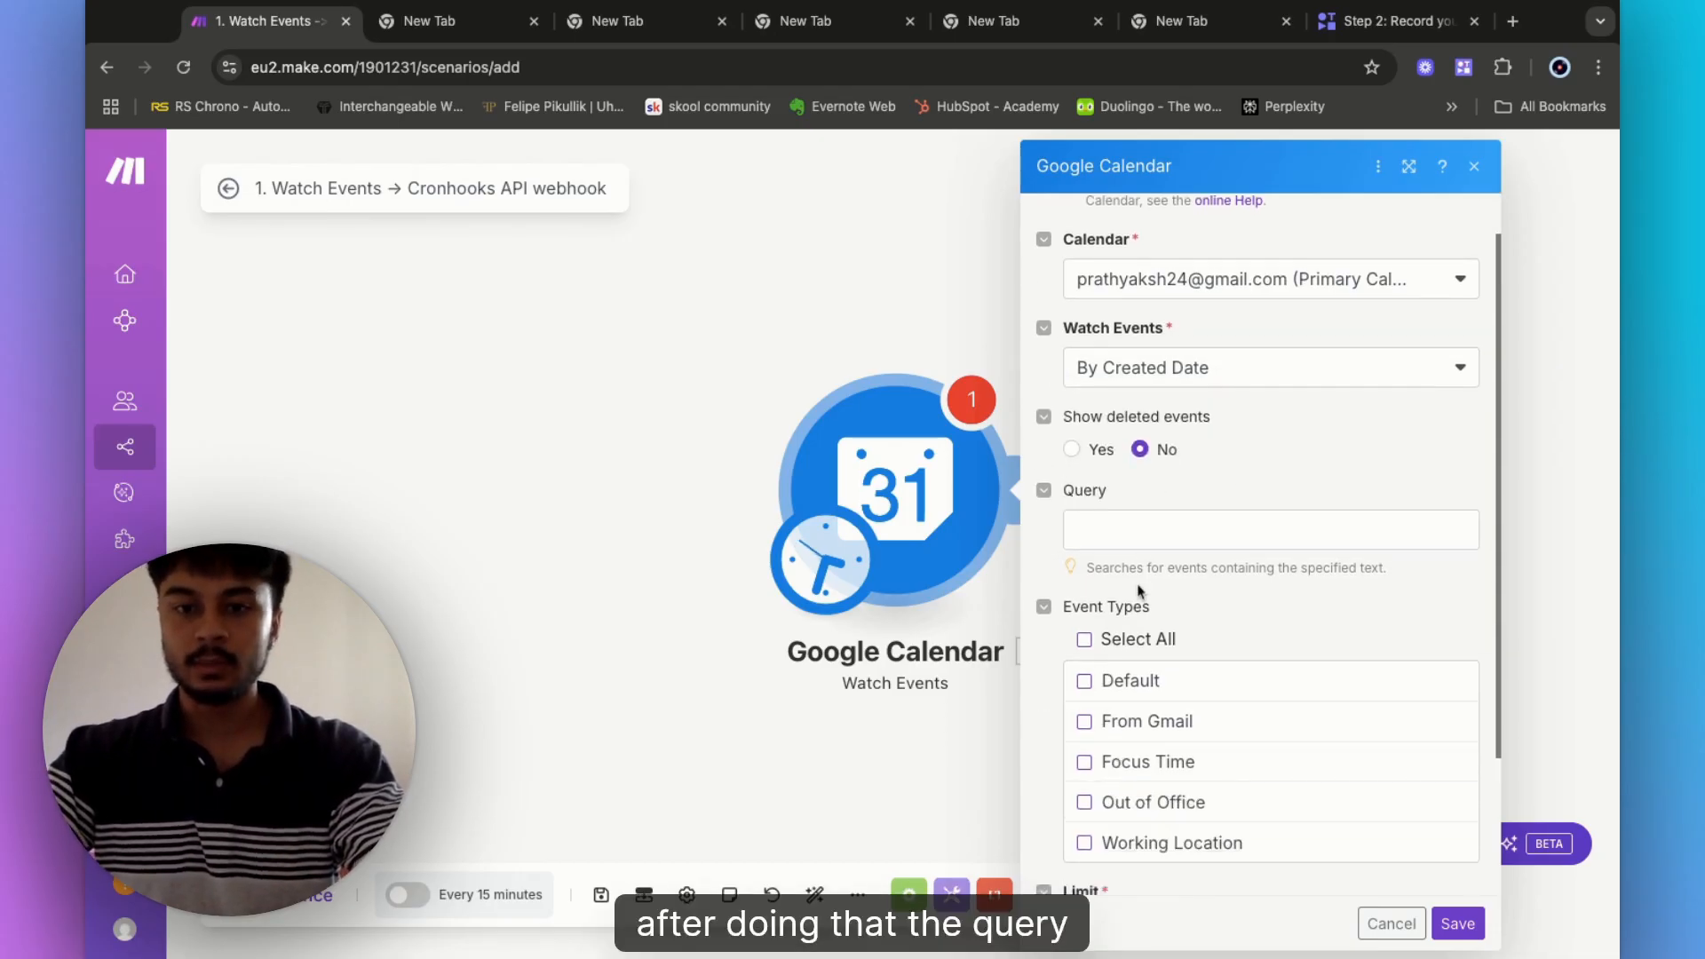
left_click(1161, 526)
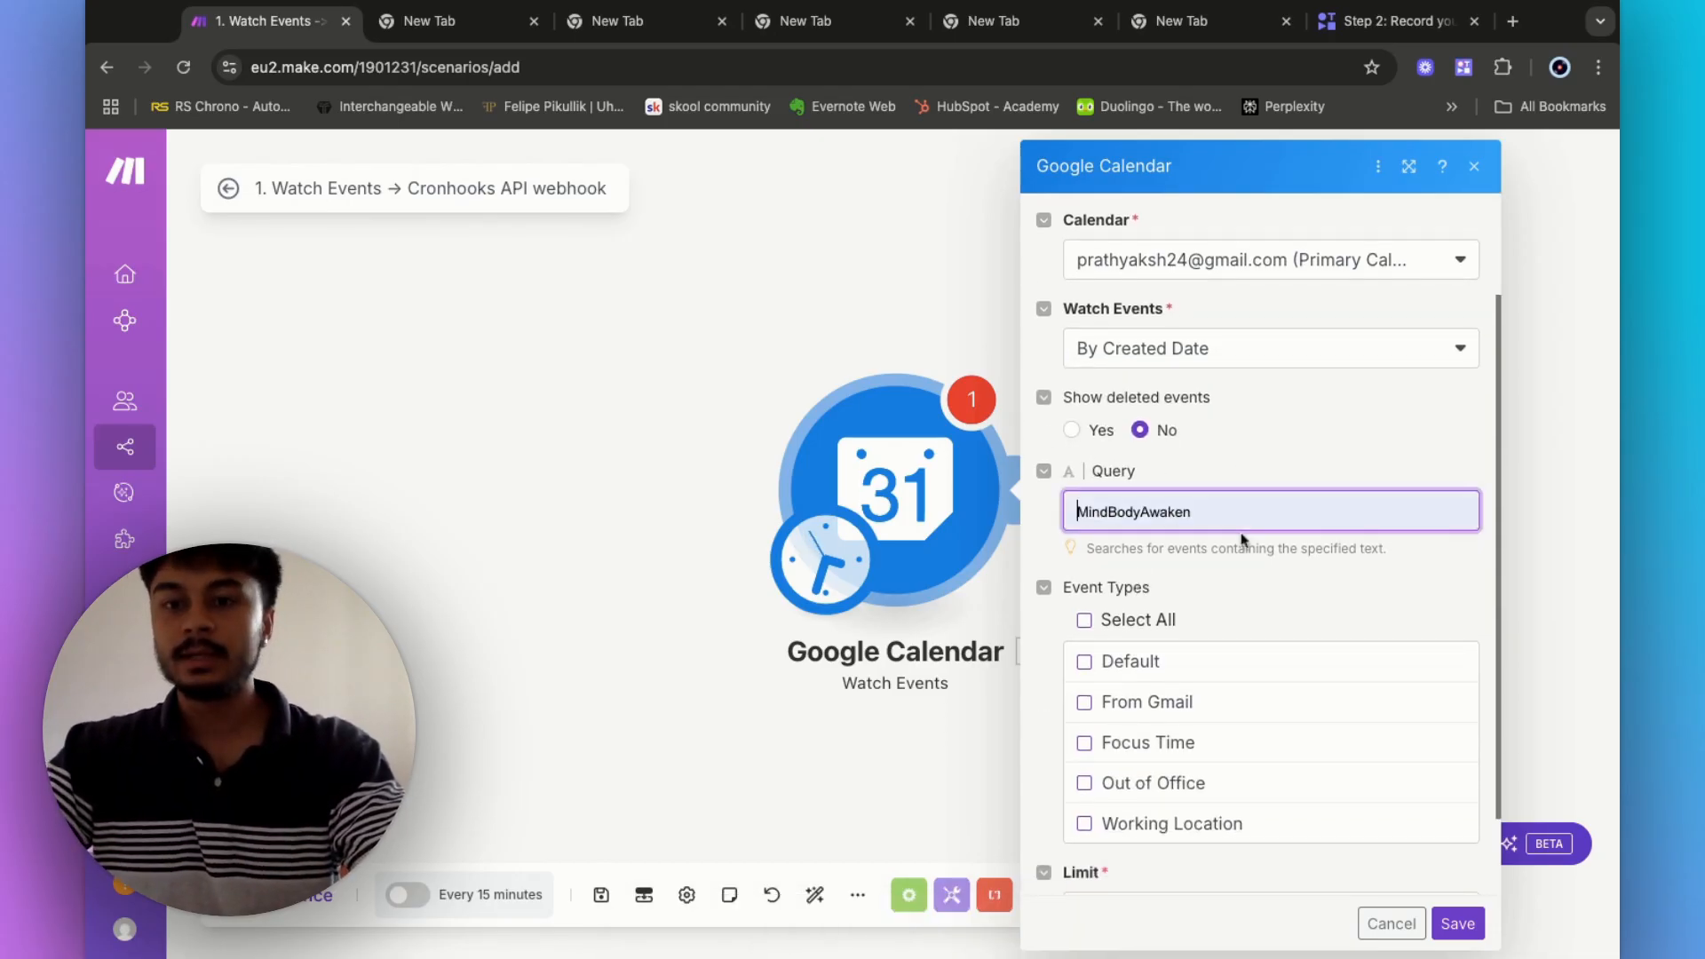
key("Escape")
left_click(1336, 610)
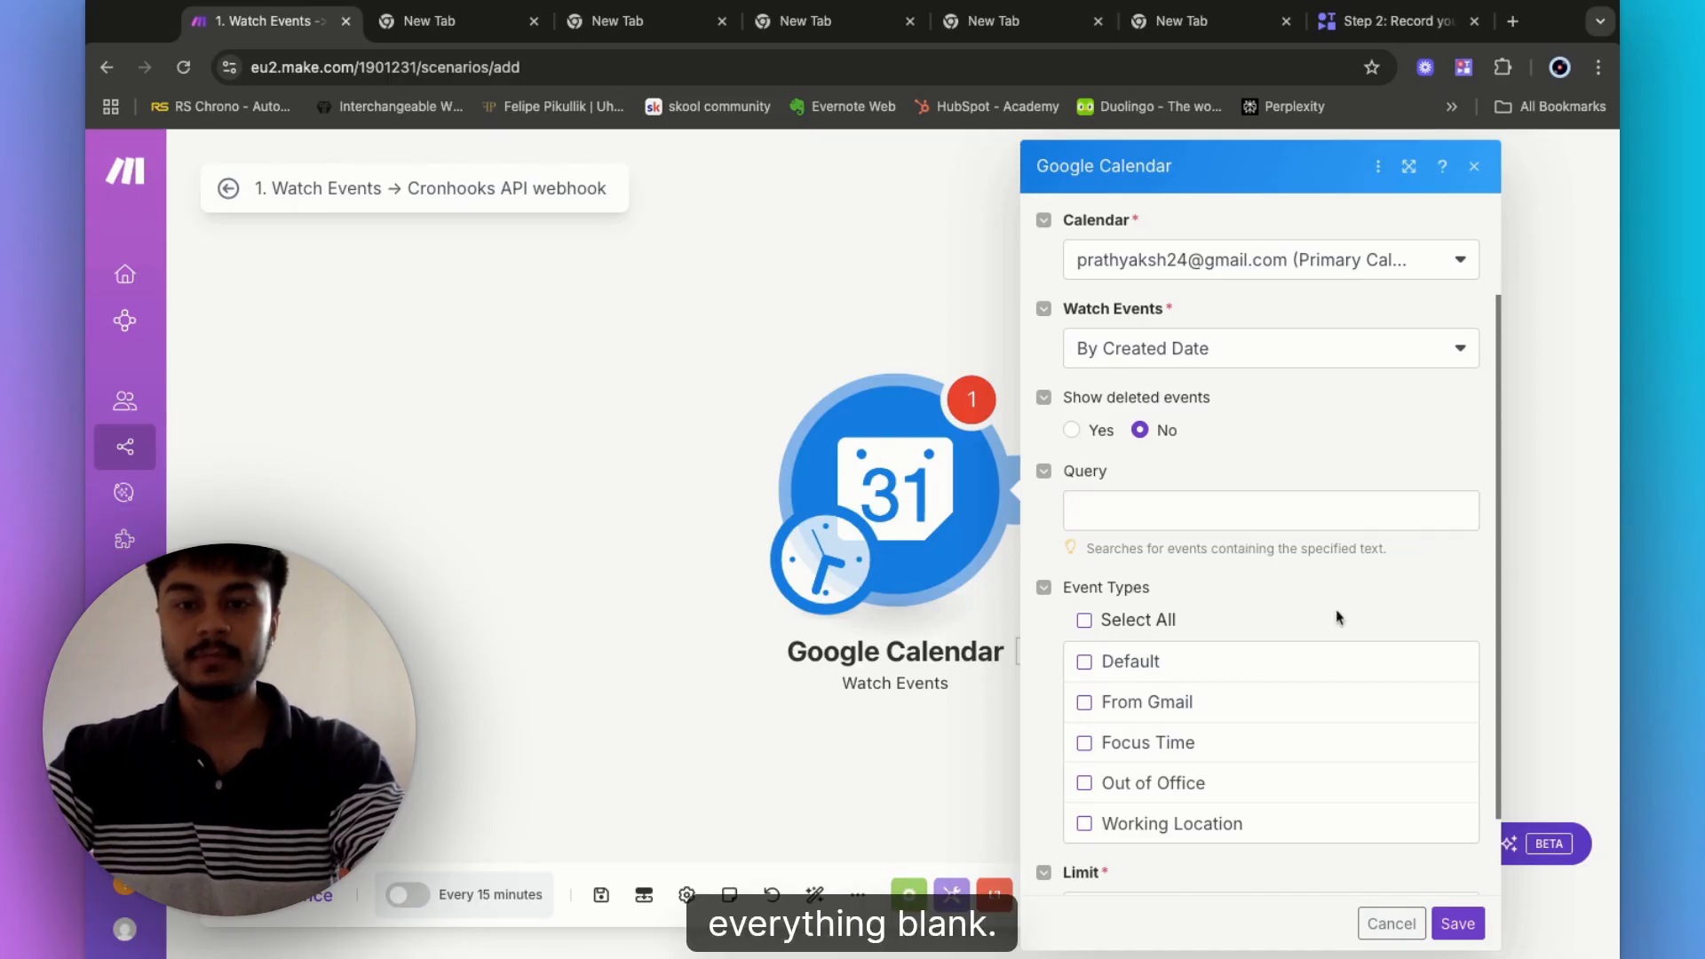
scroll(1194, 597, "down", 2)
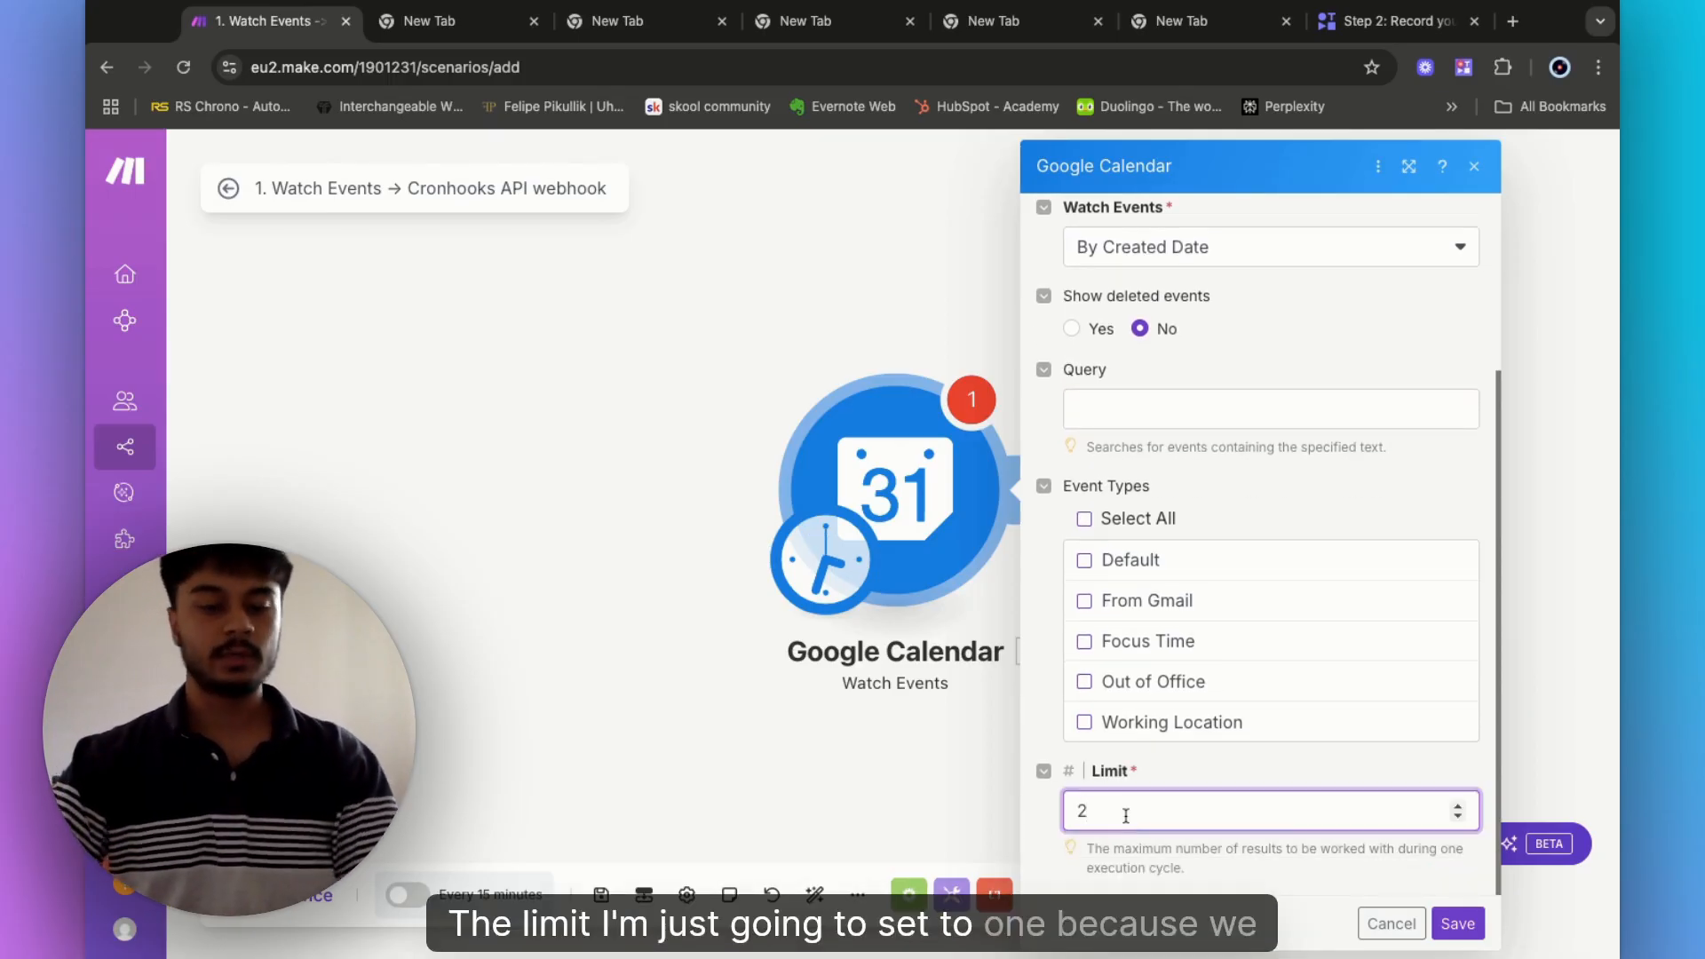
key("BackSpace")
type("1")
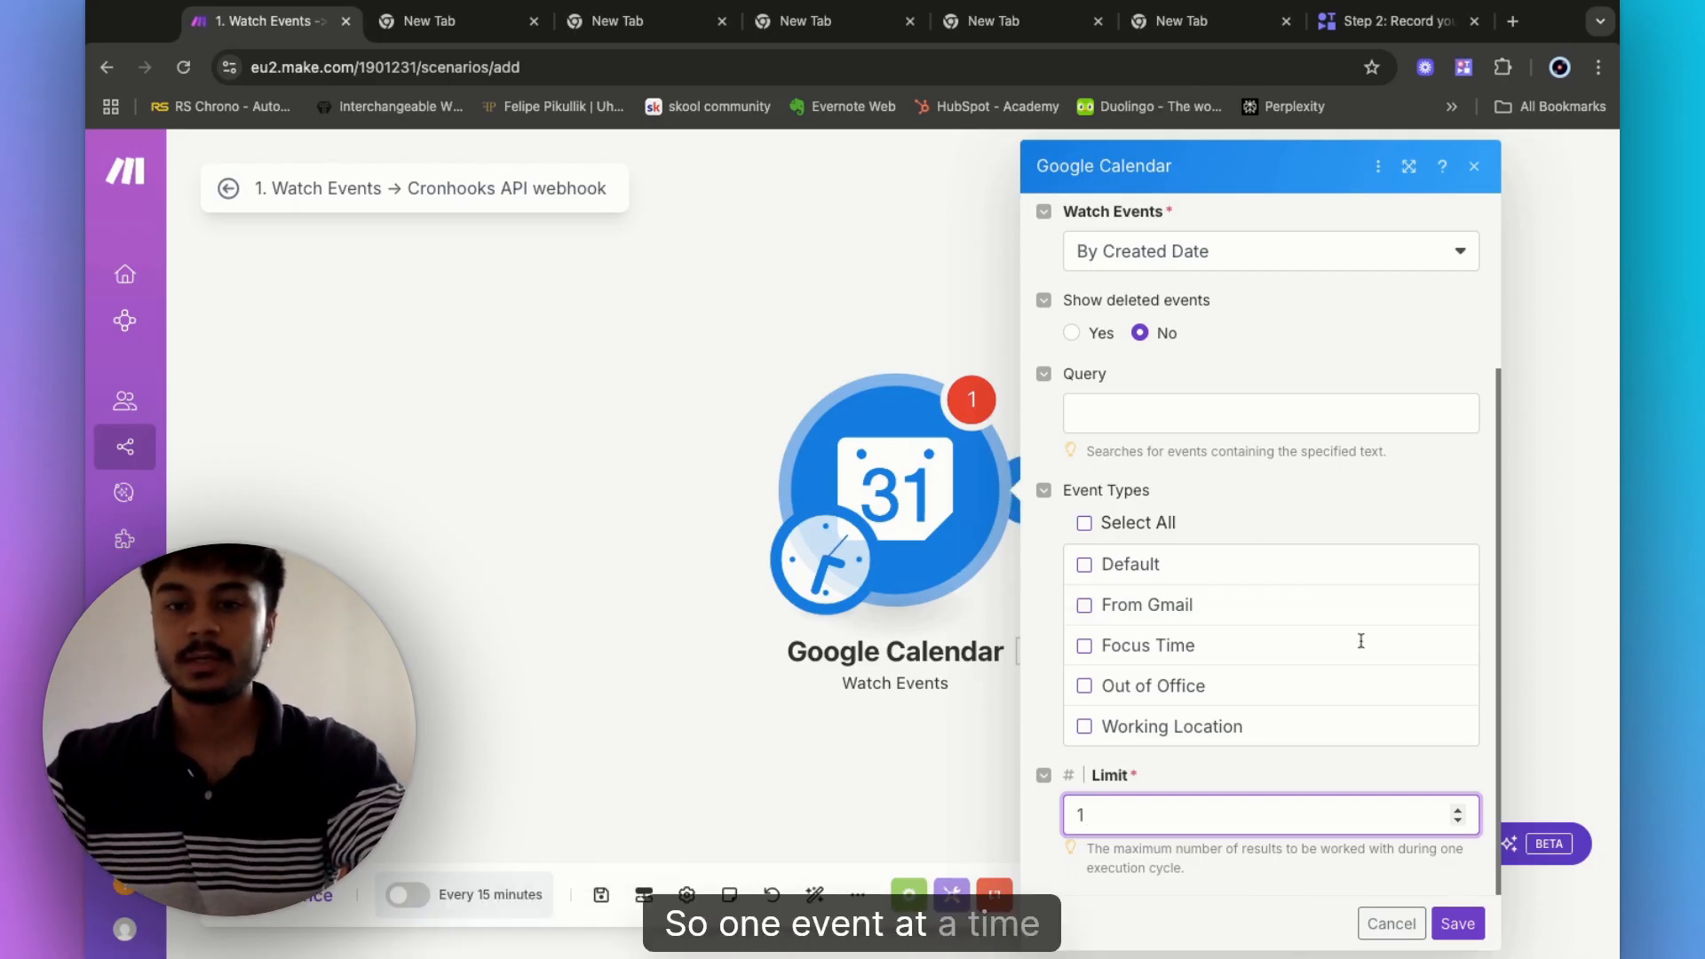
left_click(1104, 533)
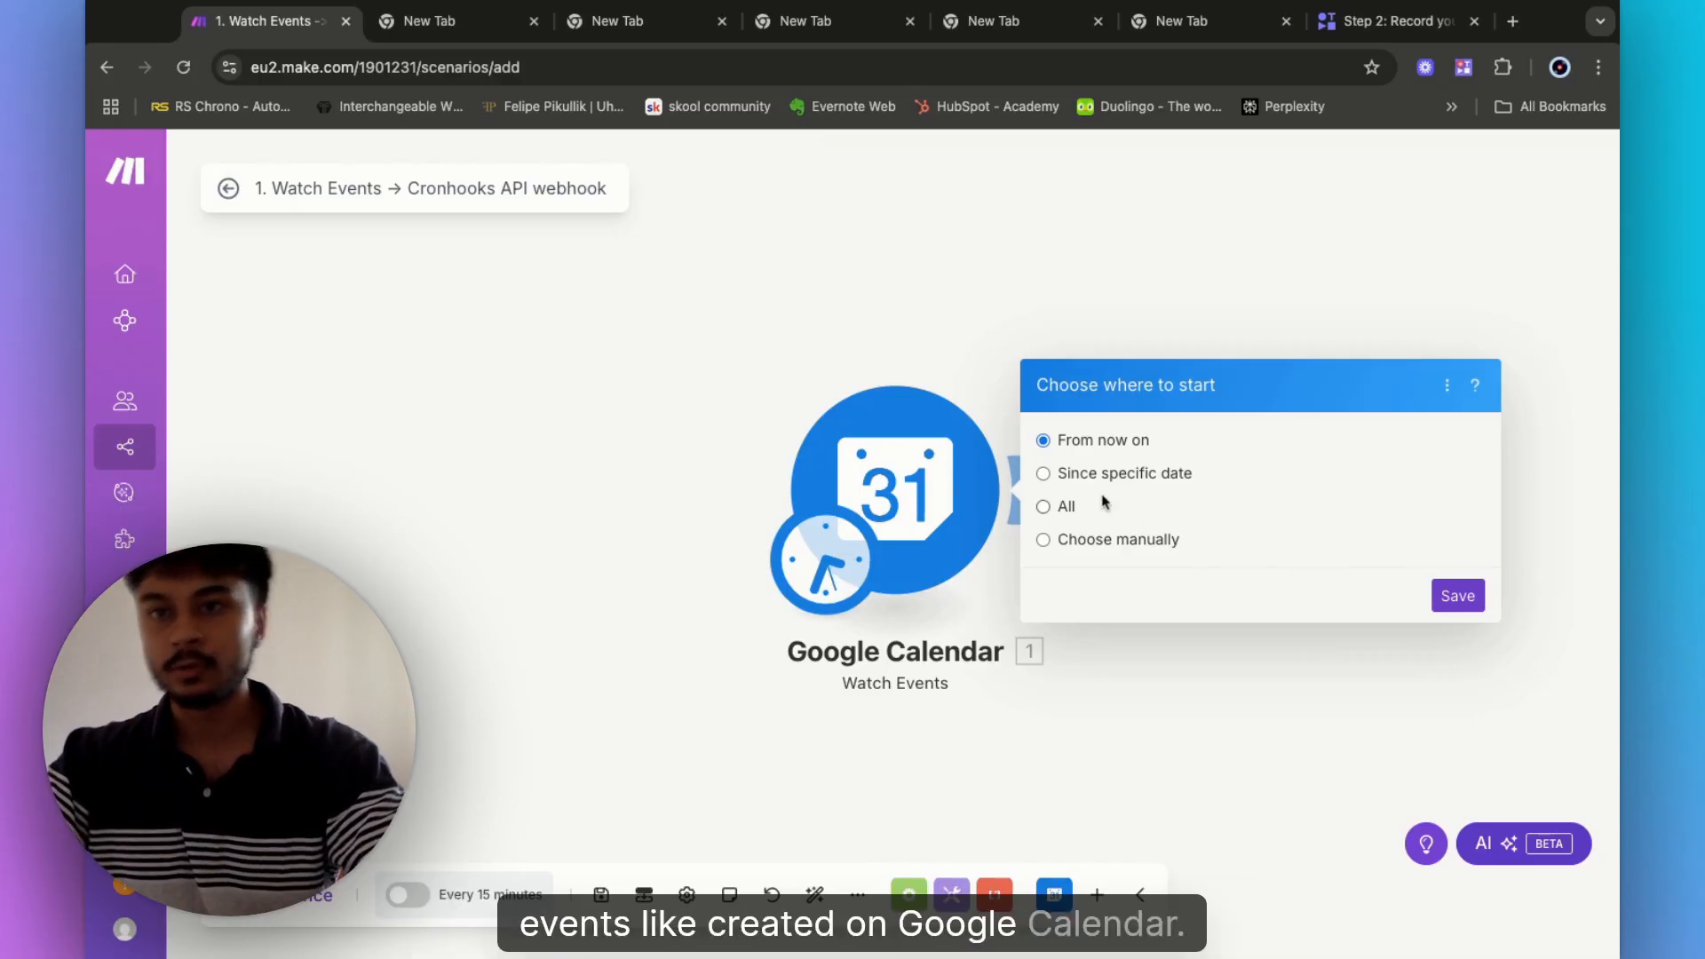
- Set the trigger to start from manually chosen events, then open a new browser tab
left_click(1043, 475)
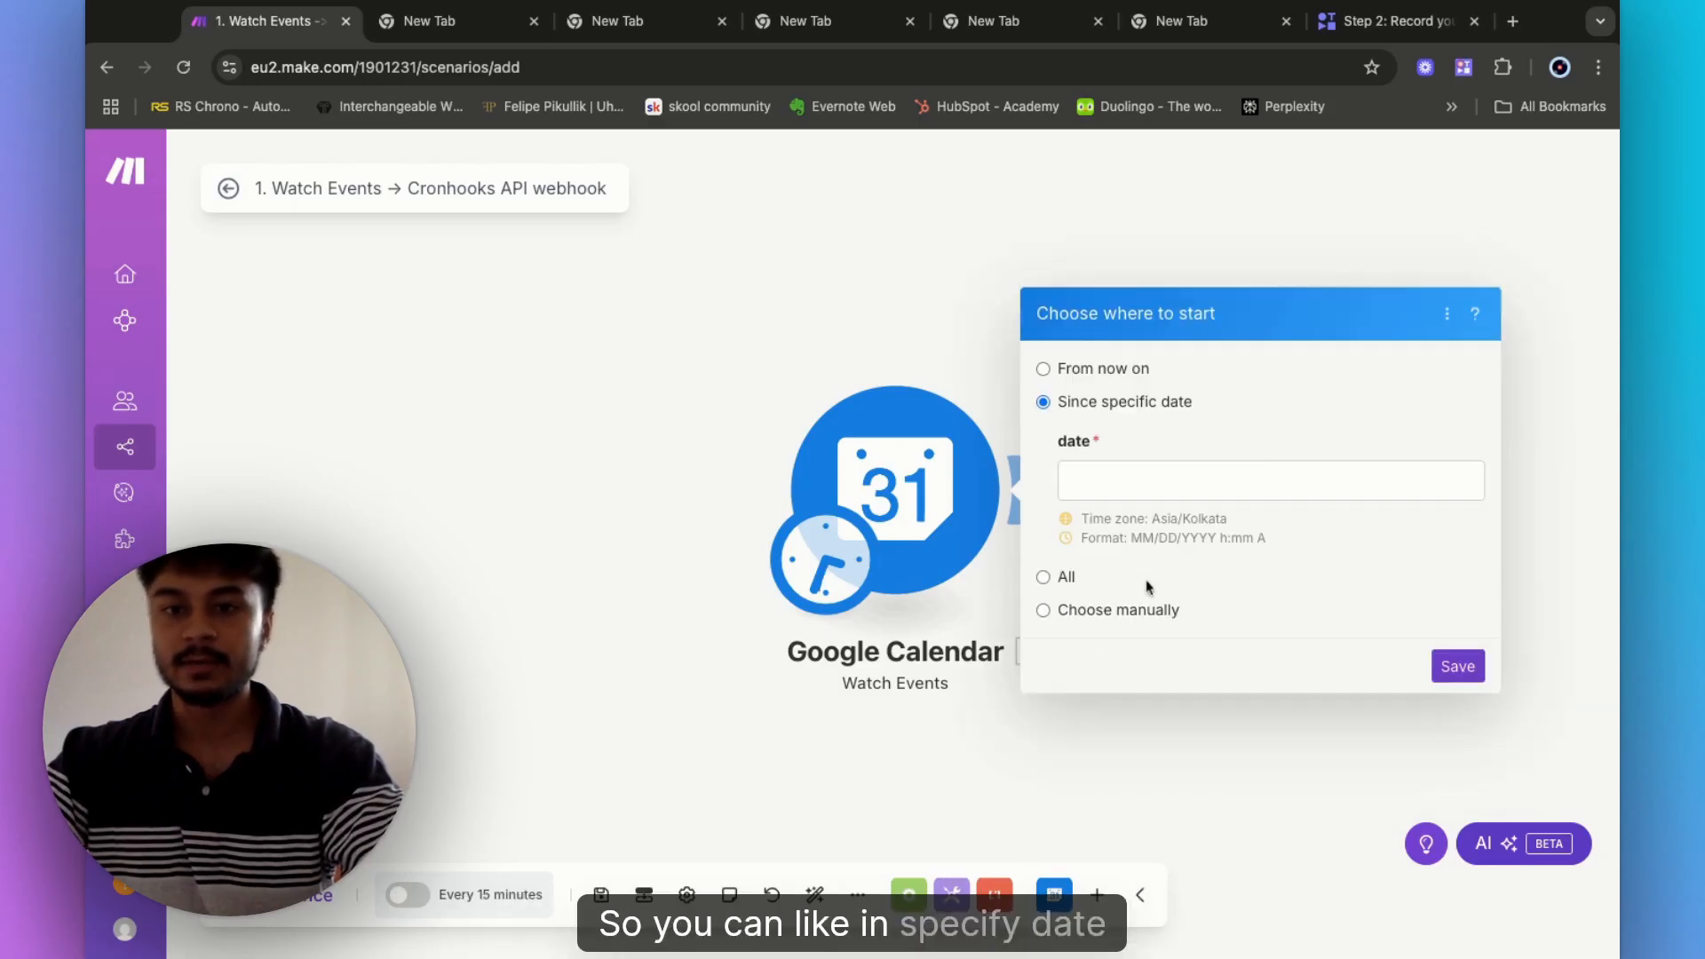
left_click(1044, 578)
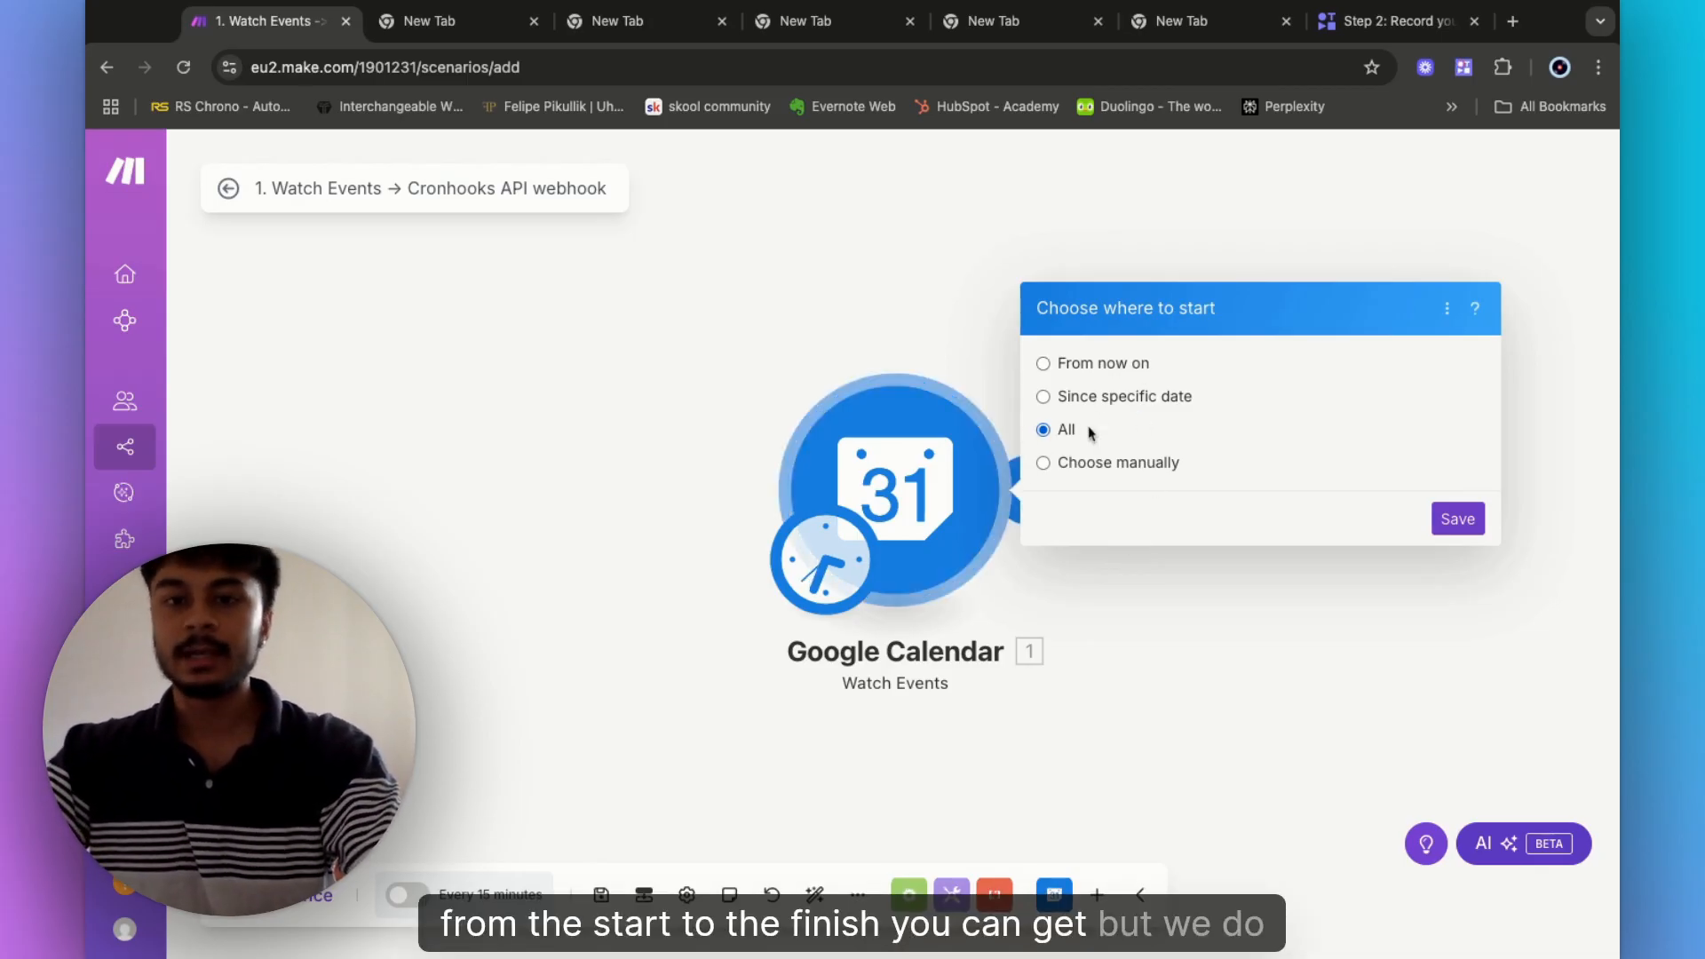
left_click(1045, 465)
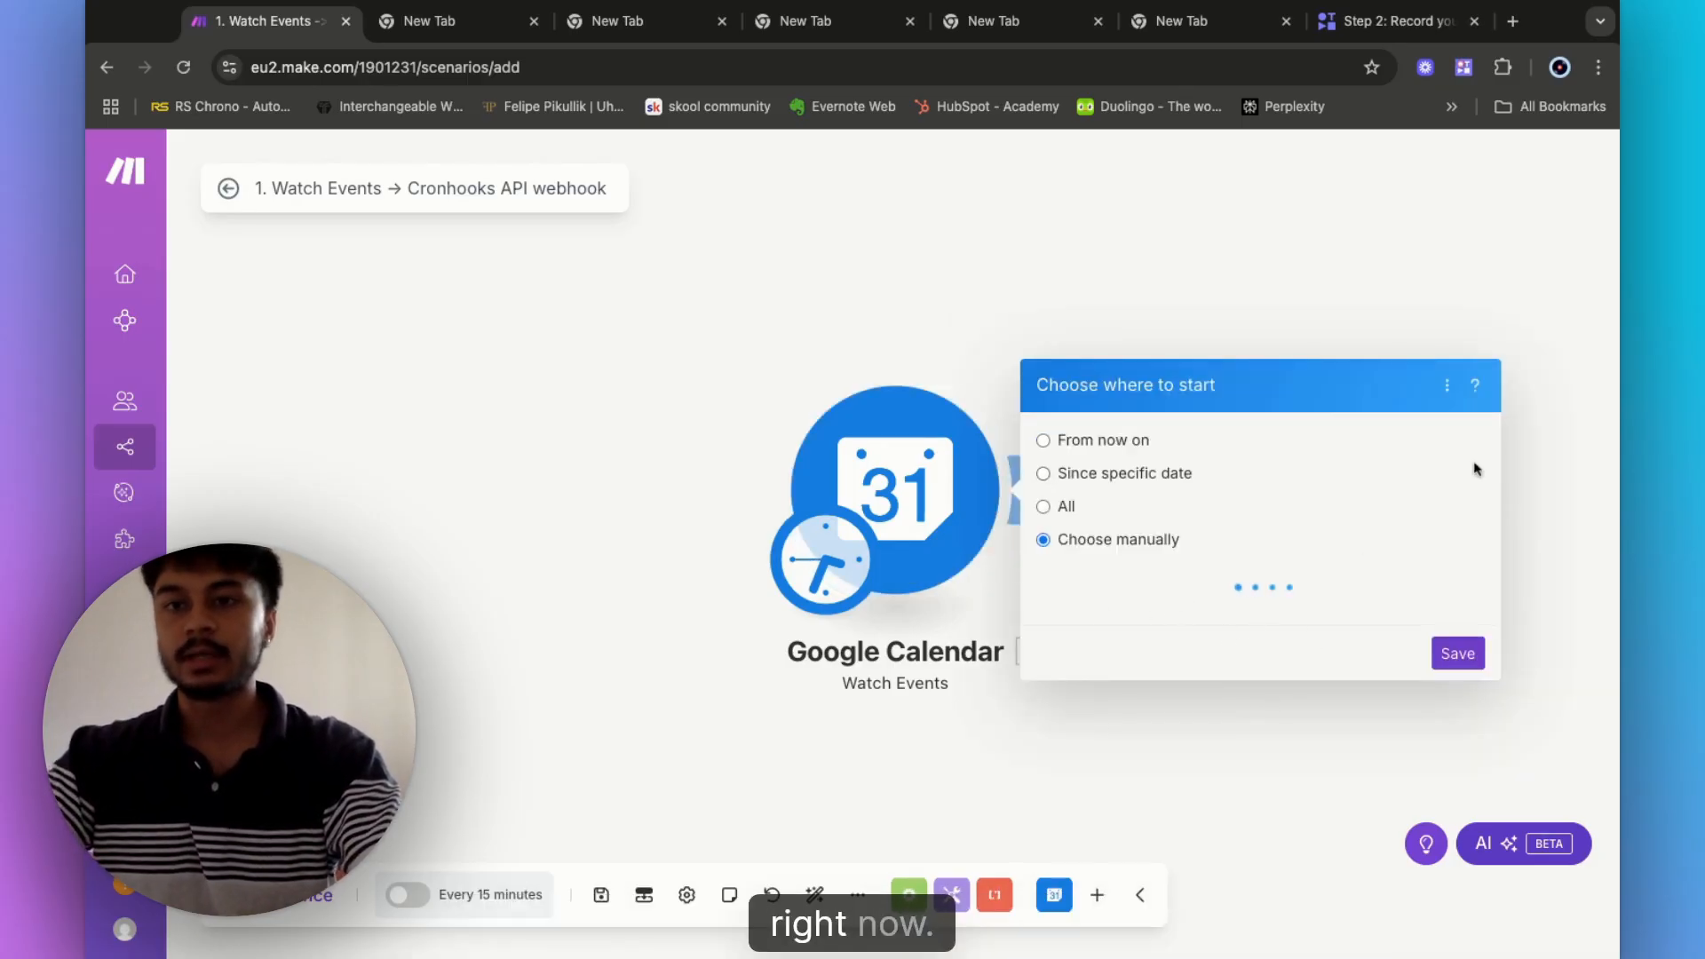
left_click(1513, 20)
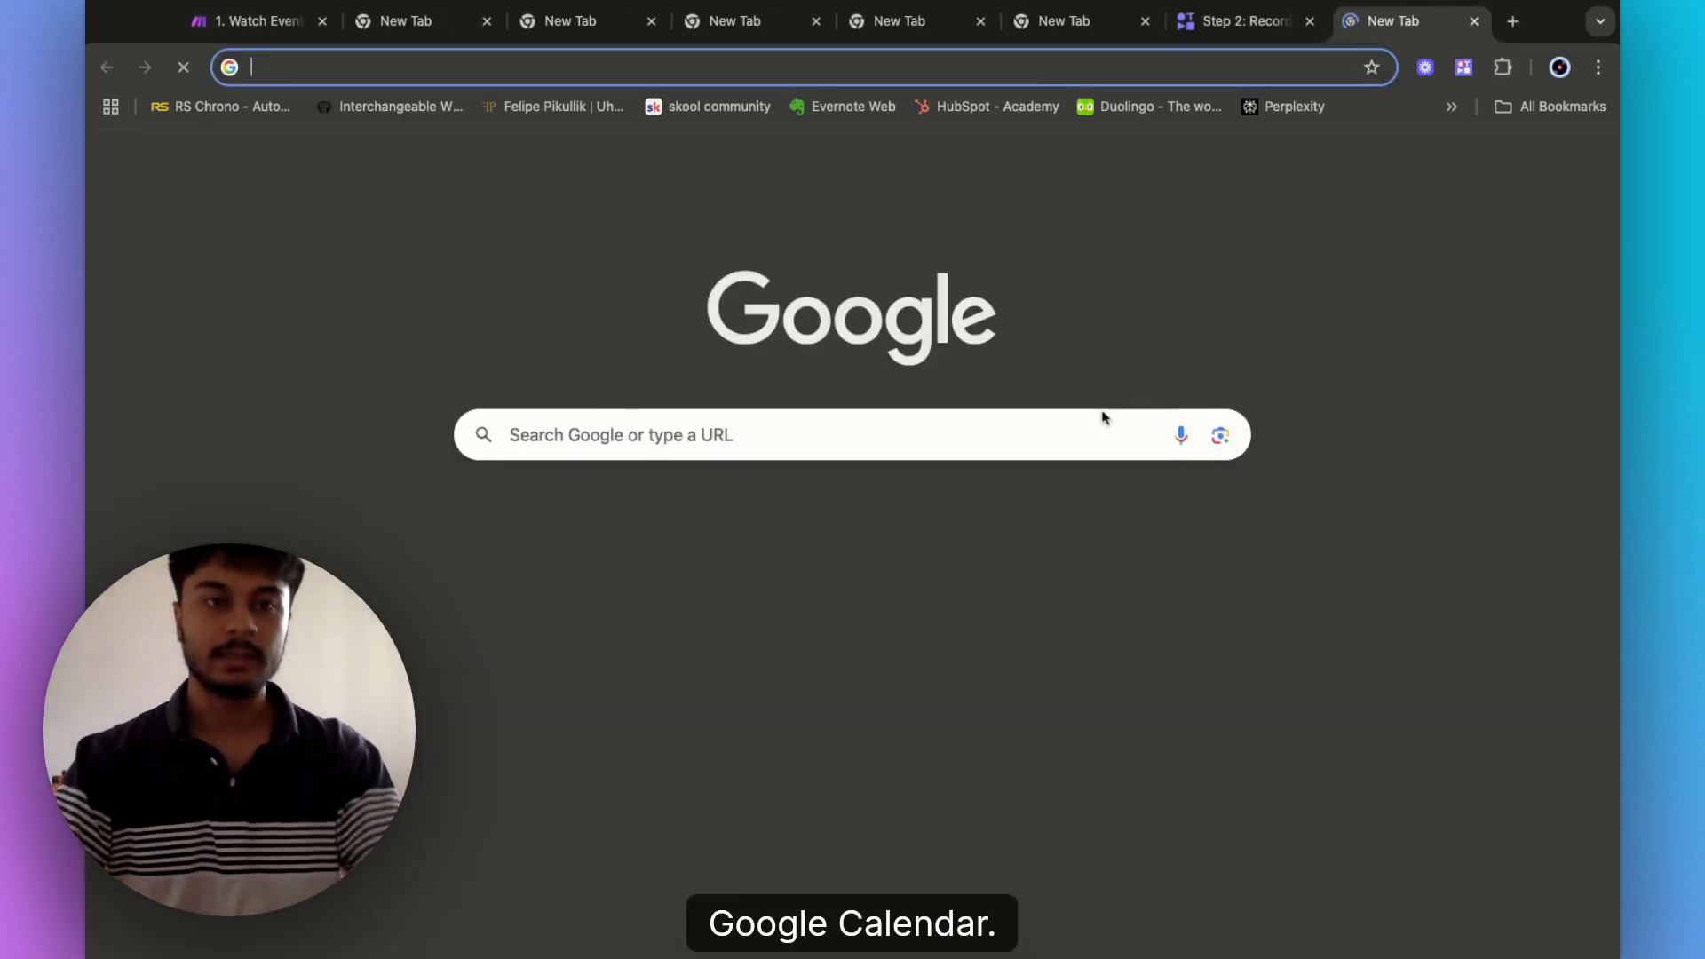
- In Google Calendar, create 'Test Appointment' on 14 July starting at 7:00pm
type("google.com/calendar/u/0/r")
left_click(1100, 413)
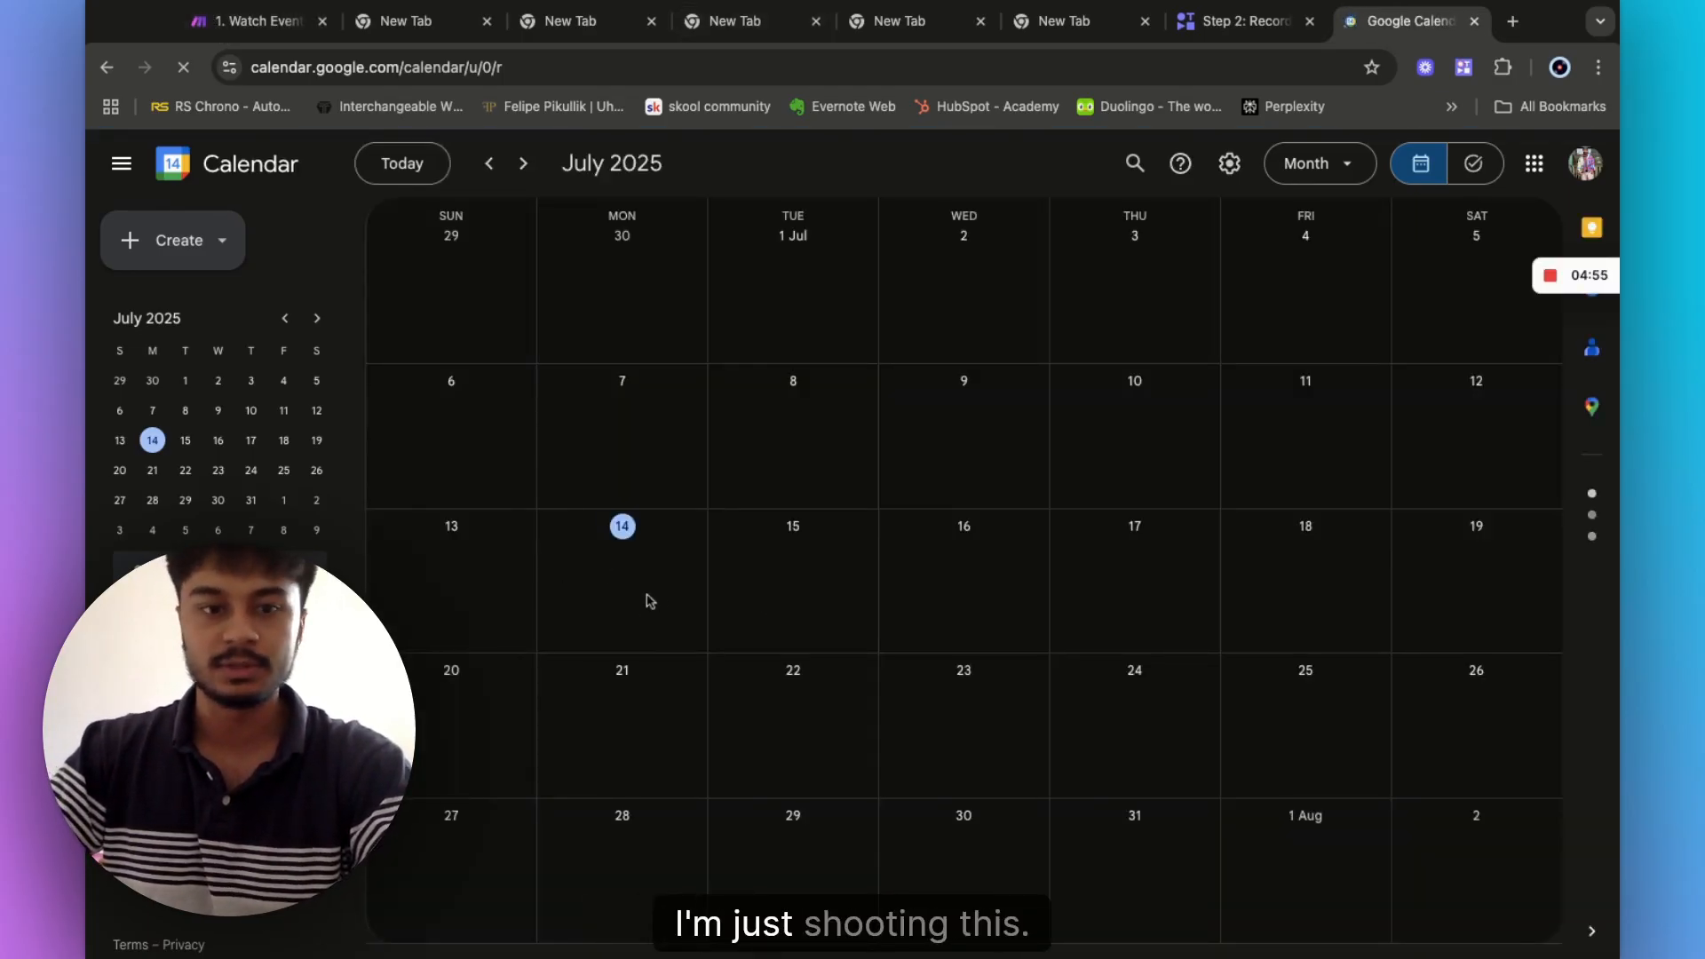
left_click(605, 571)
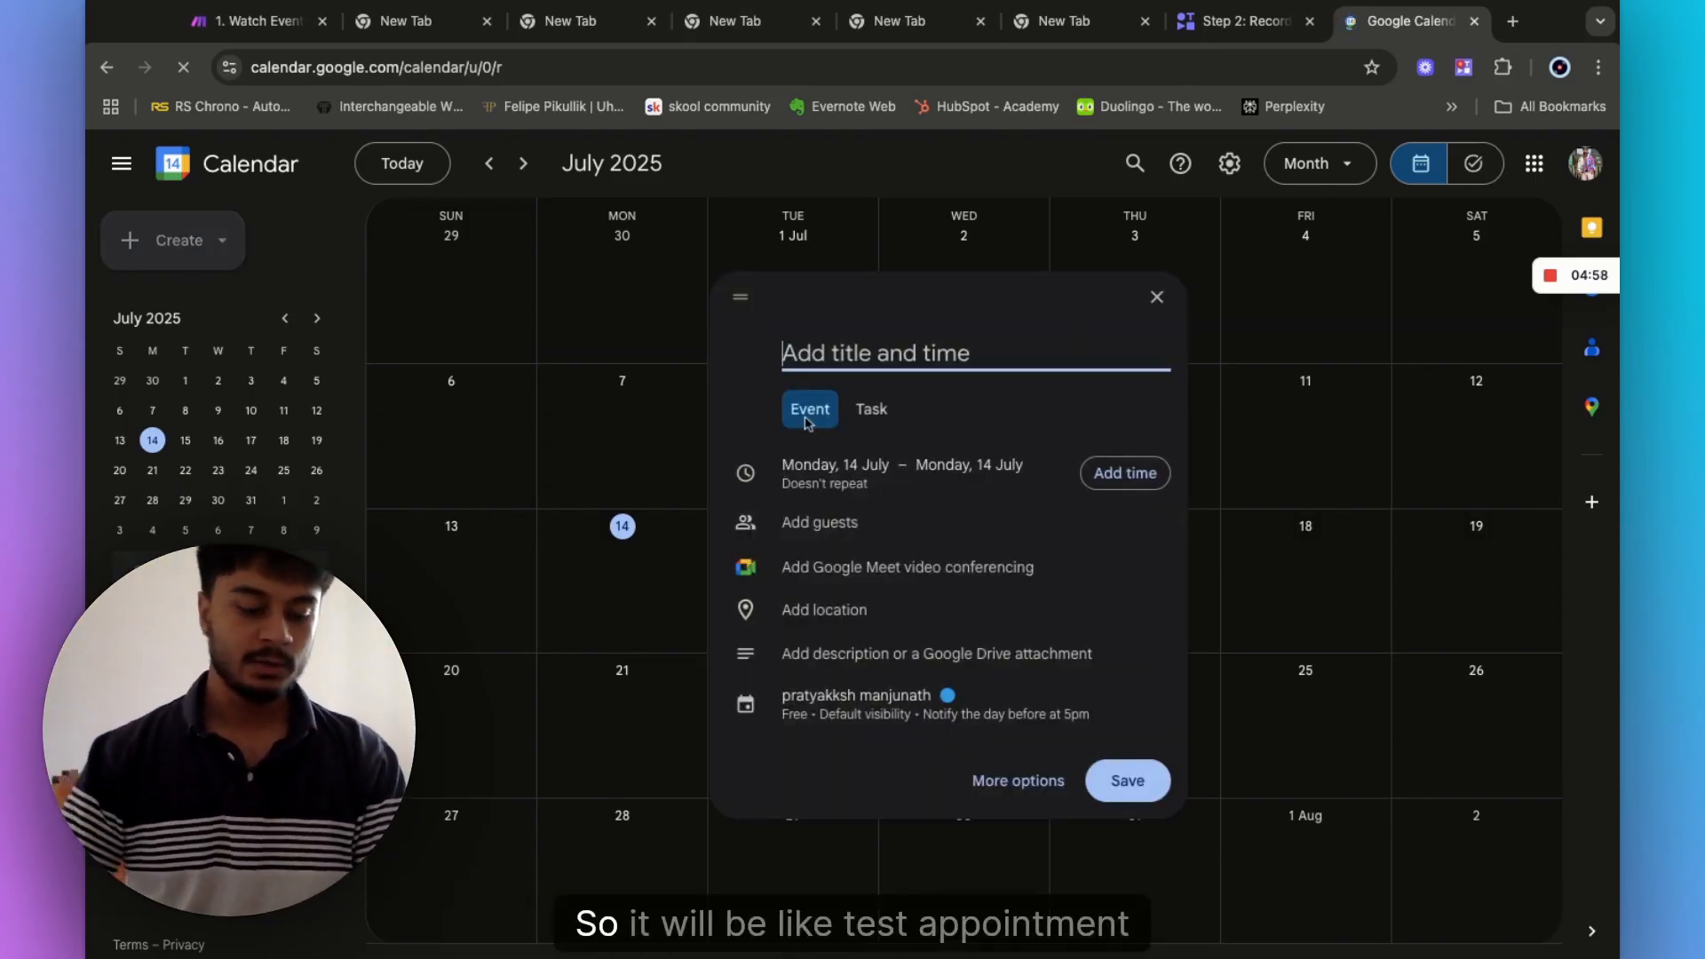
type("Tes")
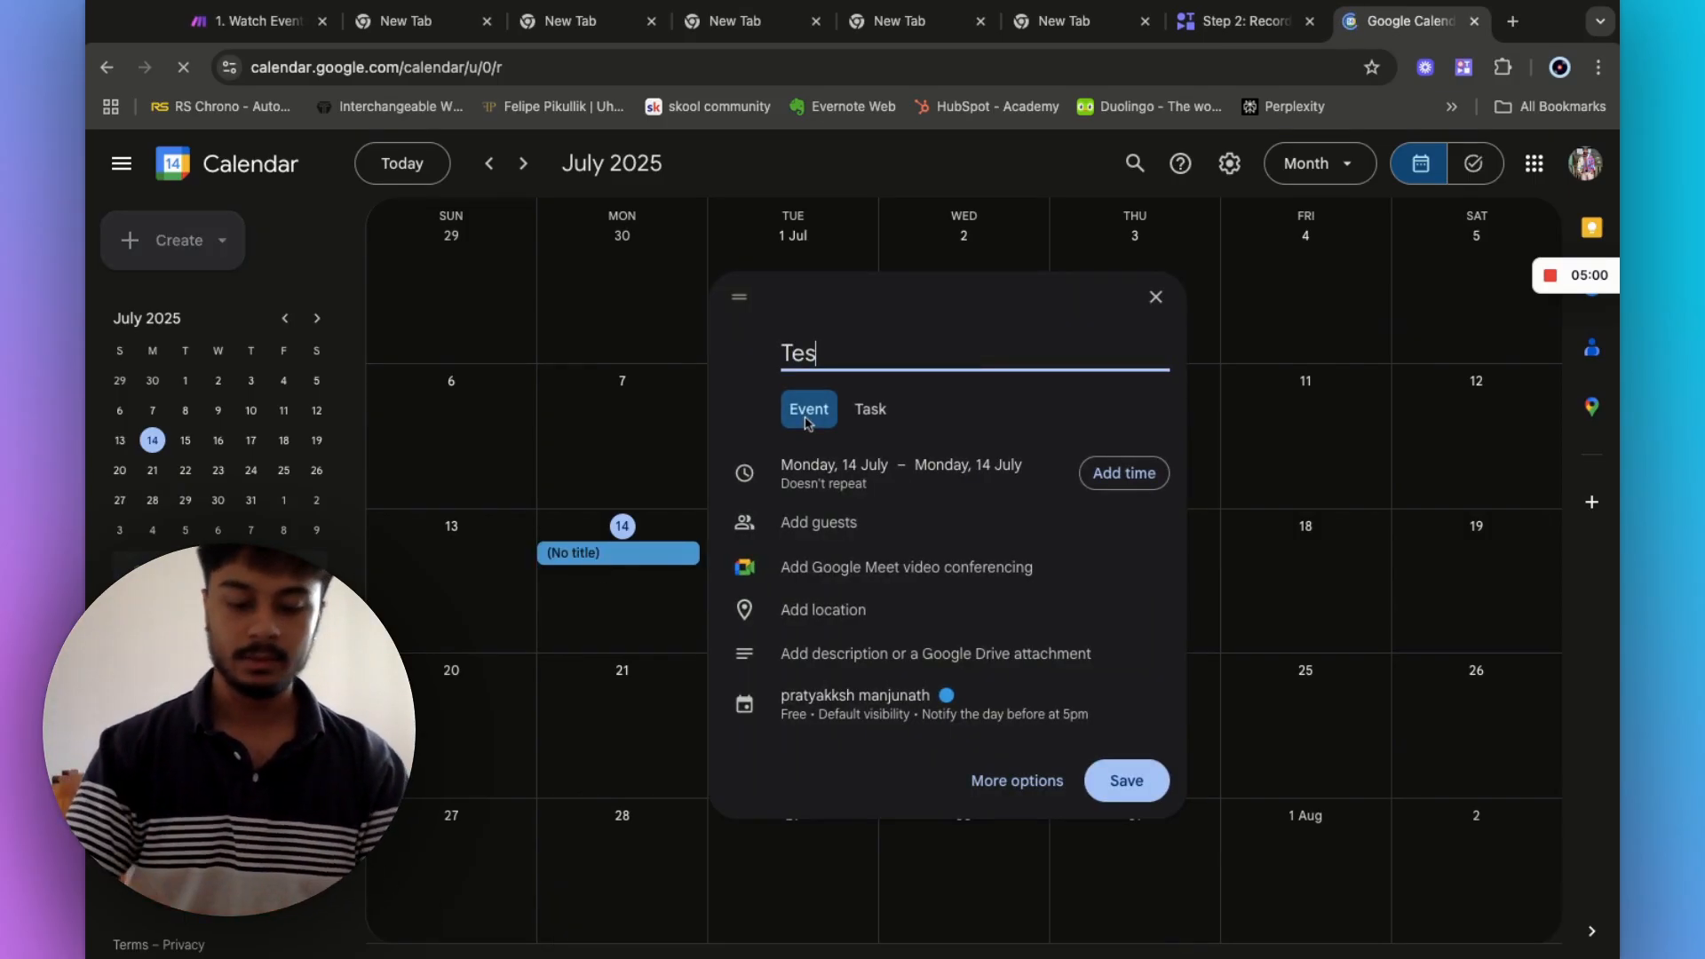
type("t Appointment")
key("Left")
key("Left")
key("Left")
key("Left")
key("Left")
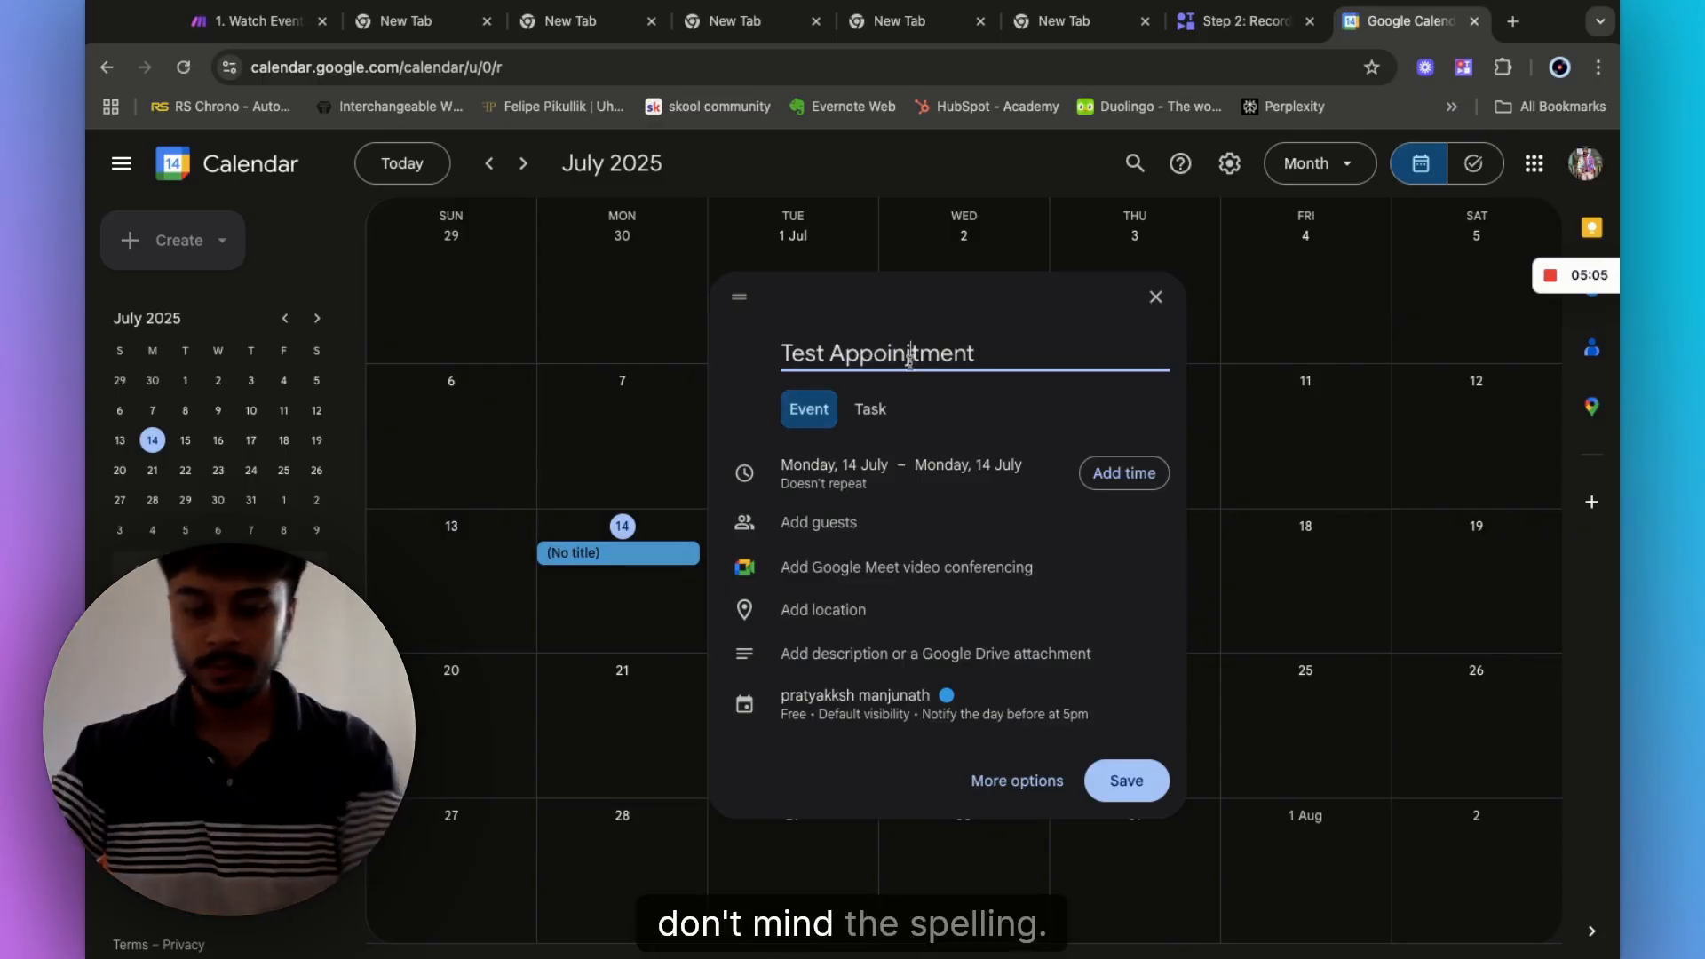
left_click(1121, 473)
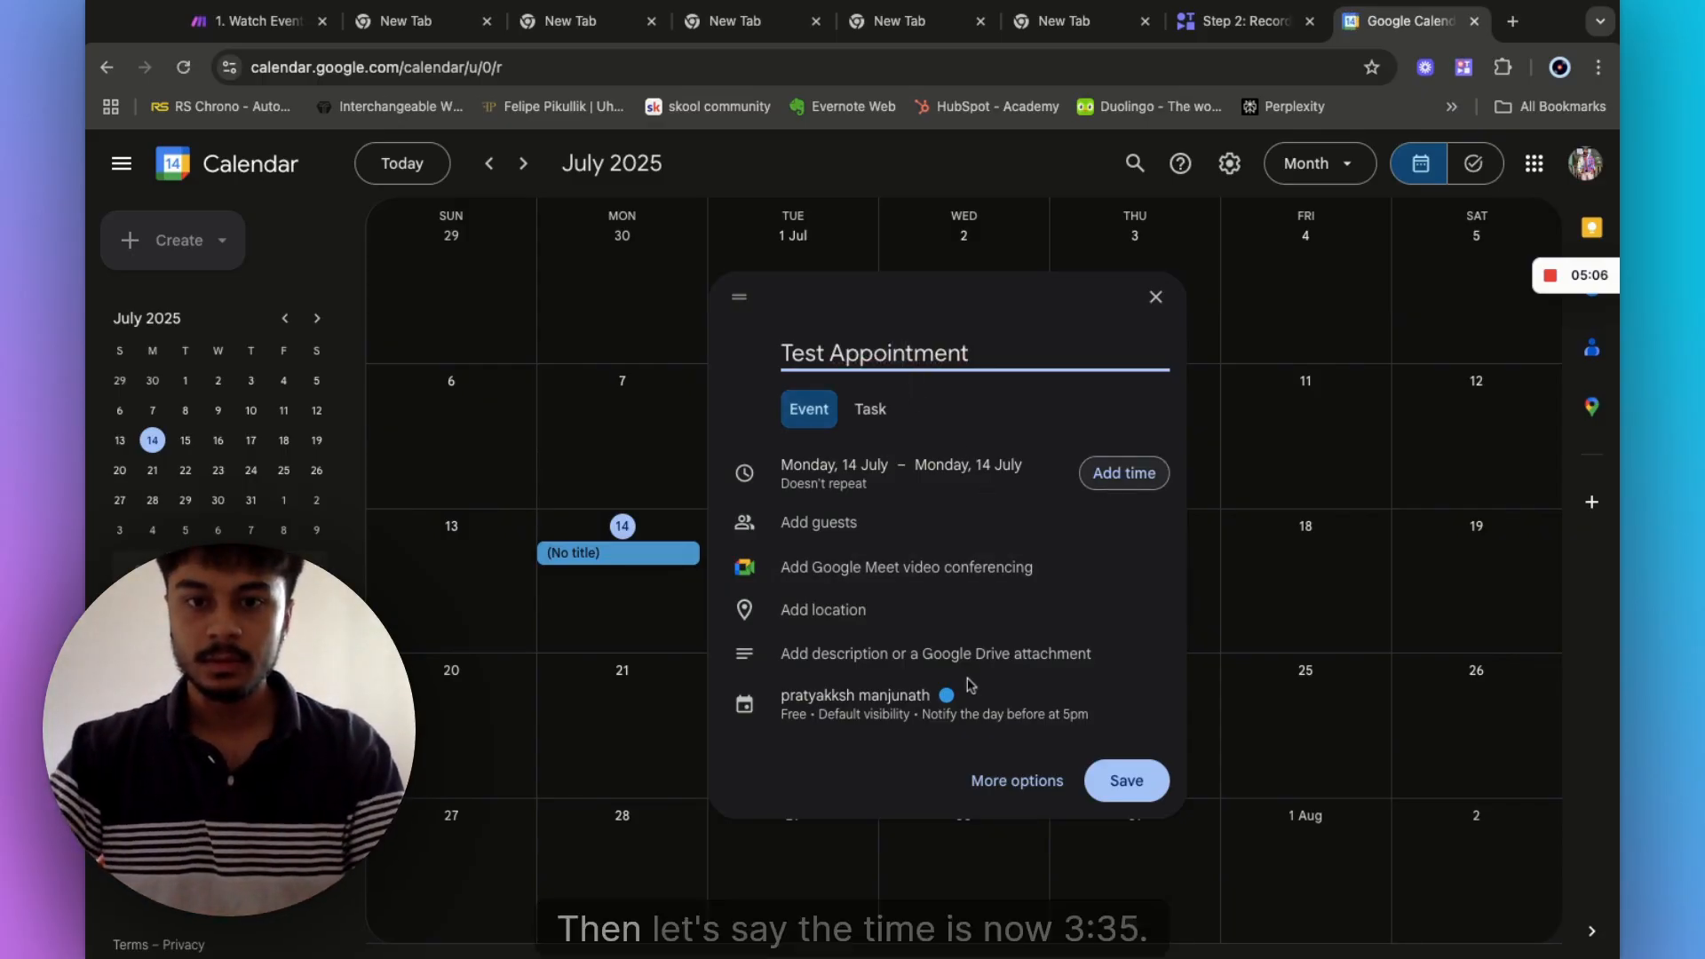
left_click(931, 465)
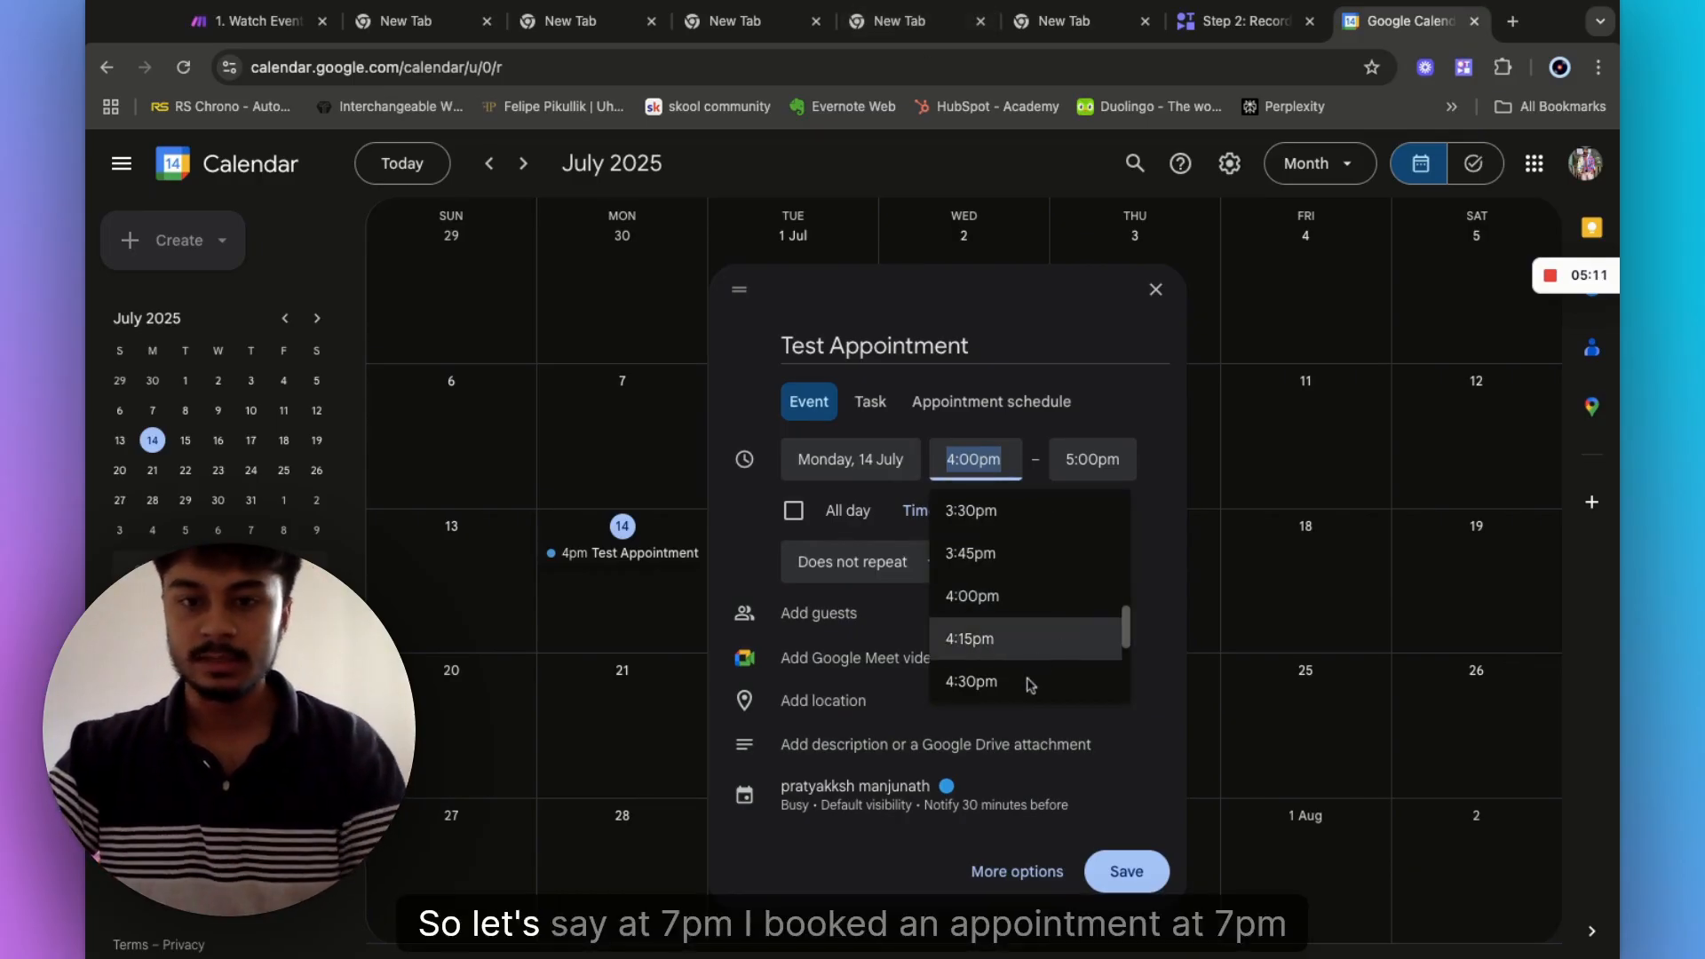
scroll(1031, 679, "down", 4)
scroll(1030, 685, "down", 2)
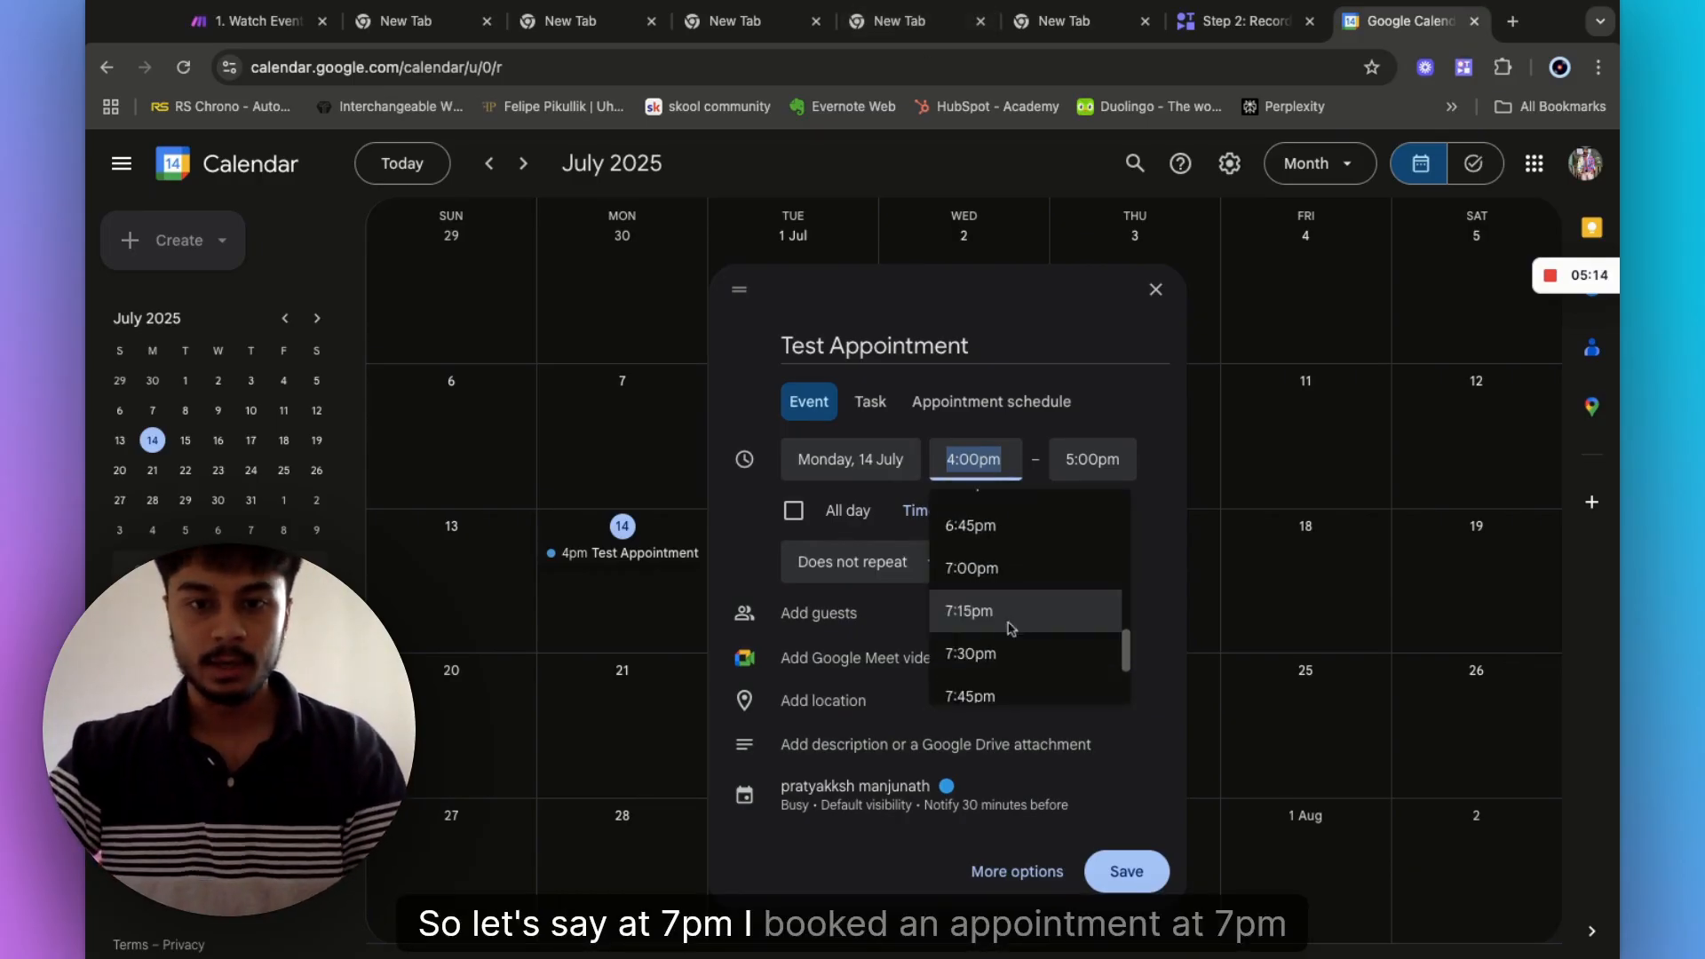
left_click(992, 569)
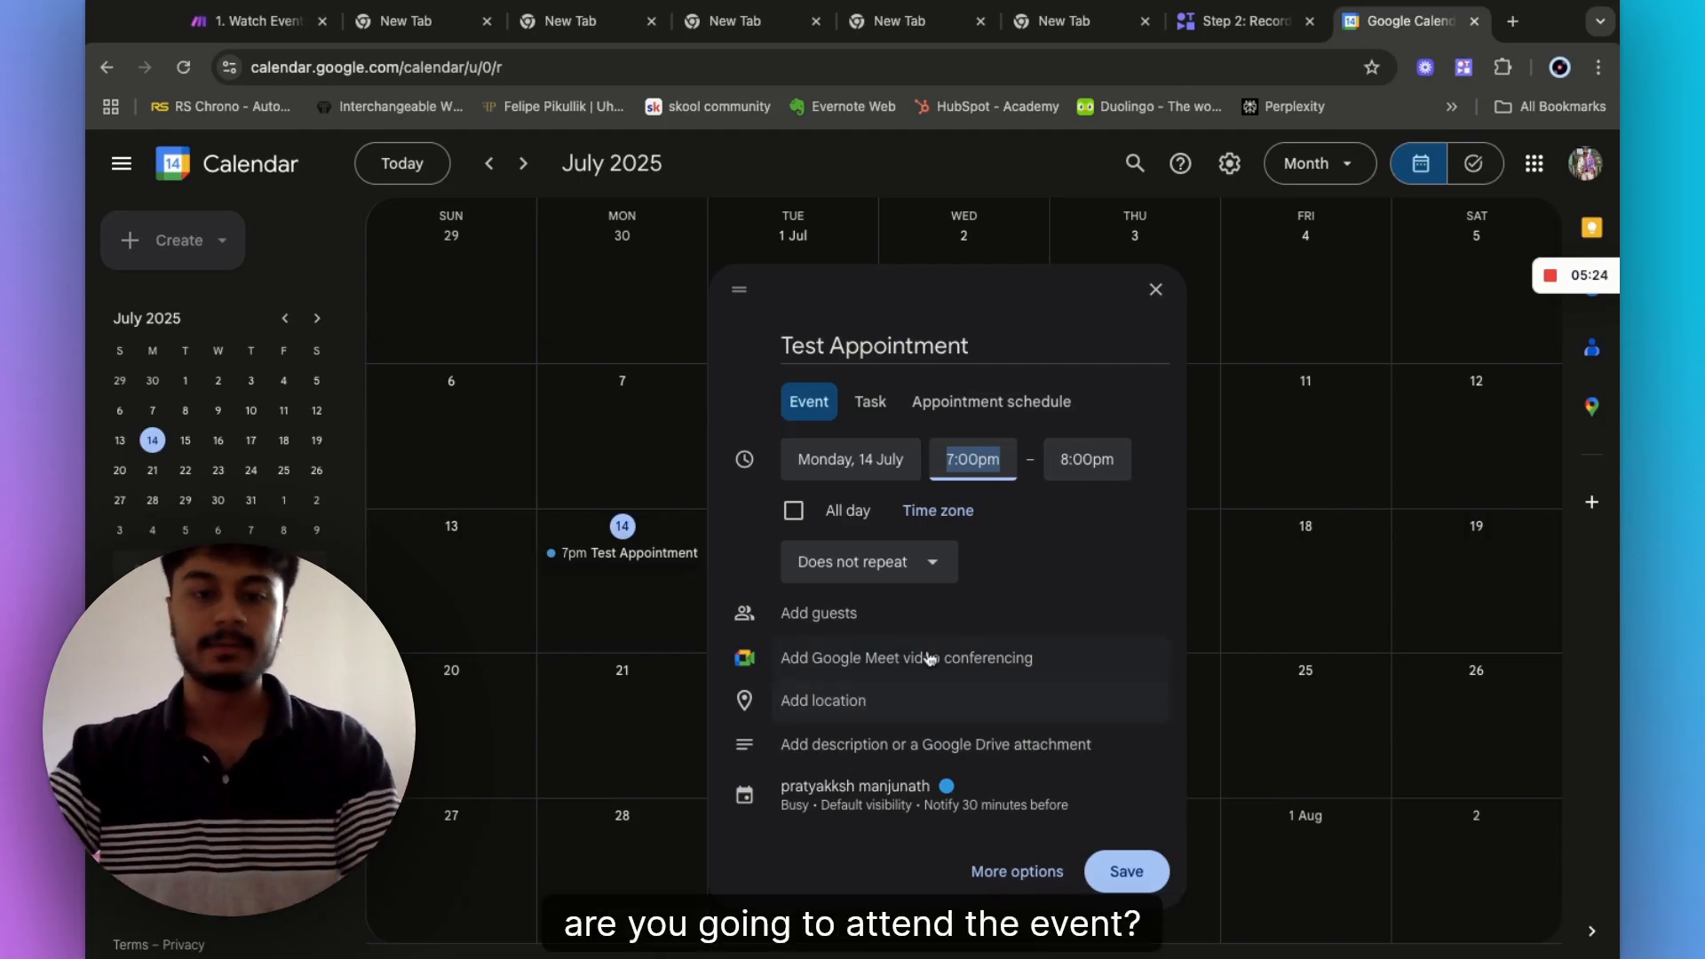
- Describe it with the customer's name, email, phone and 'ServiceType : full body massage', then save
left_click(838, 753)
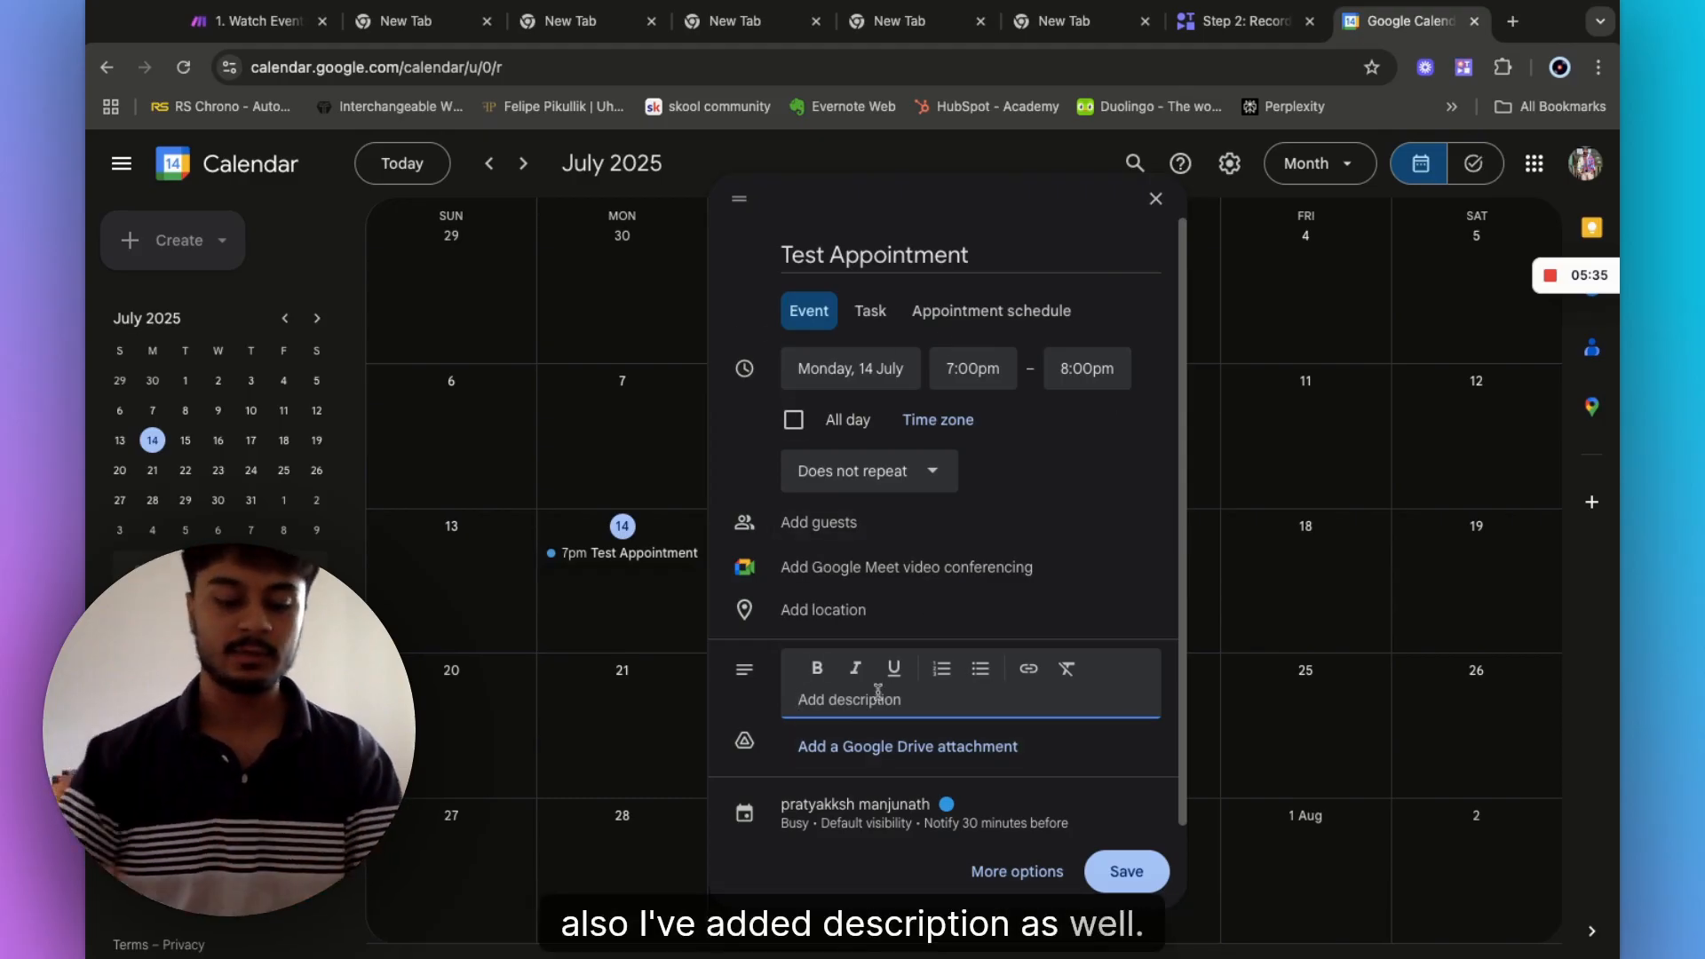
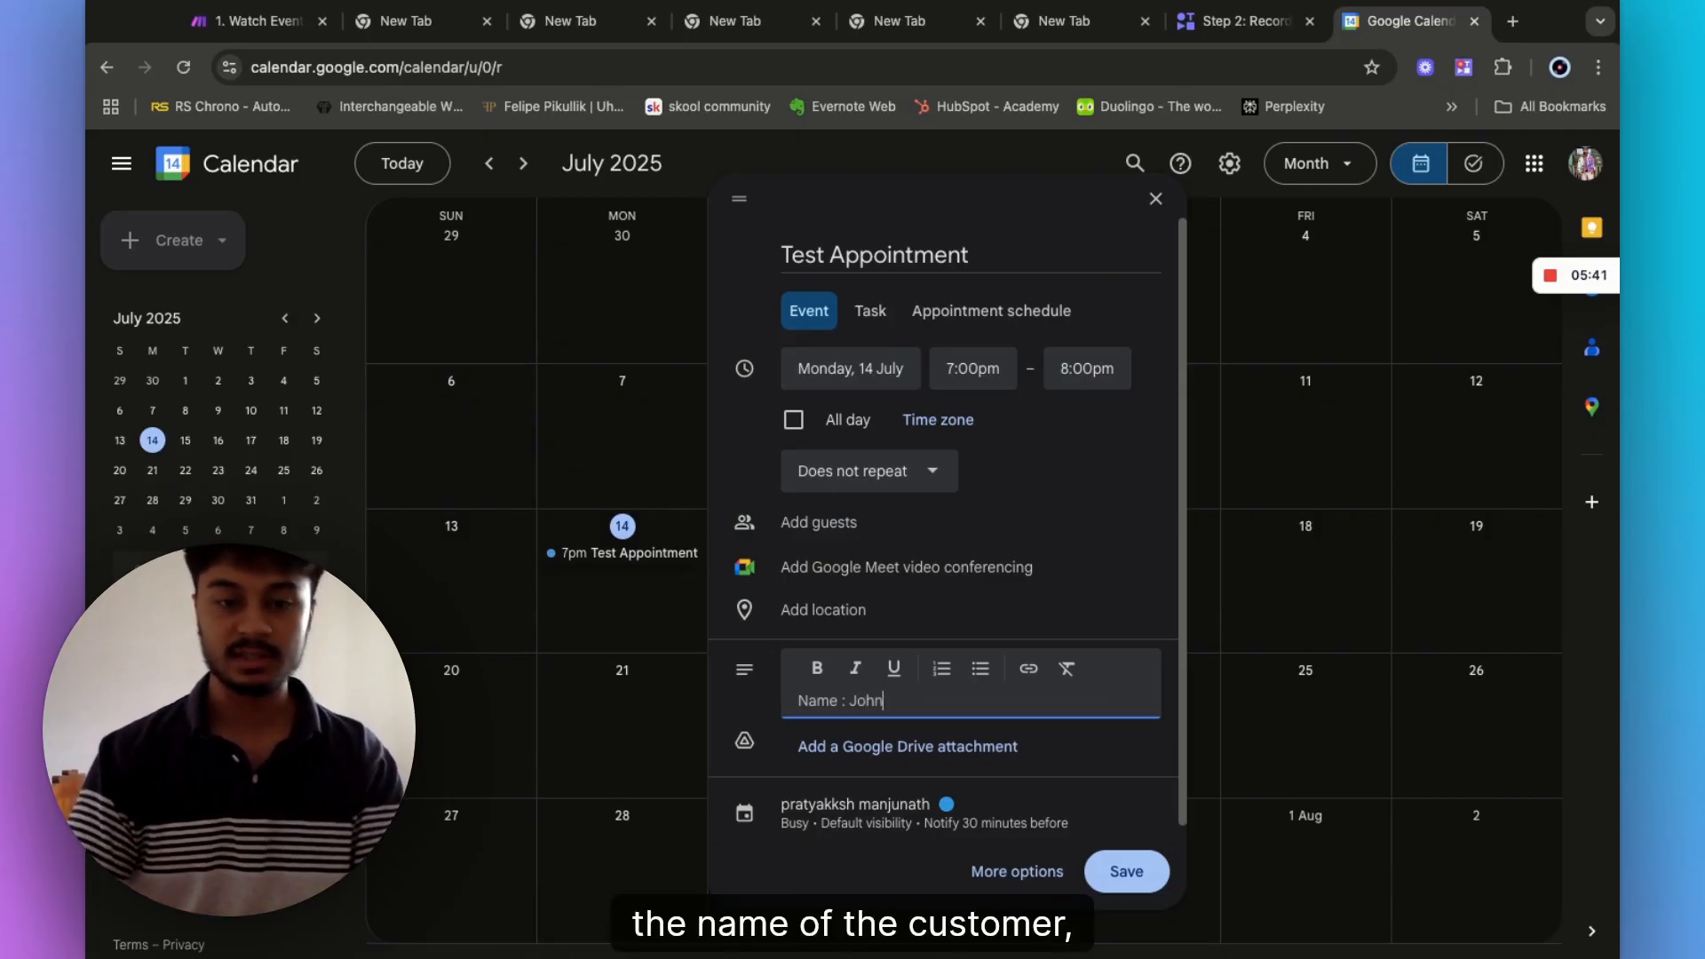
key("Return")
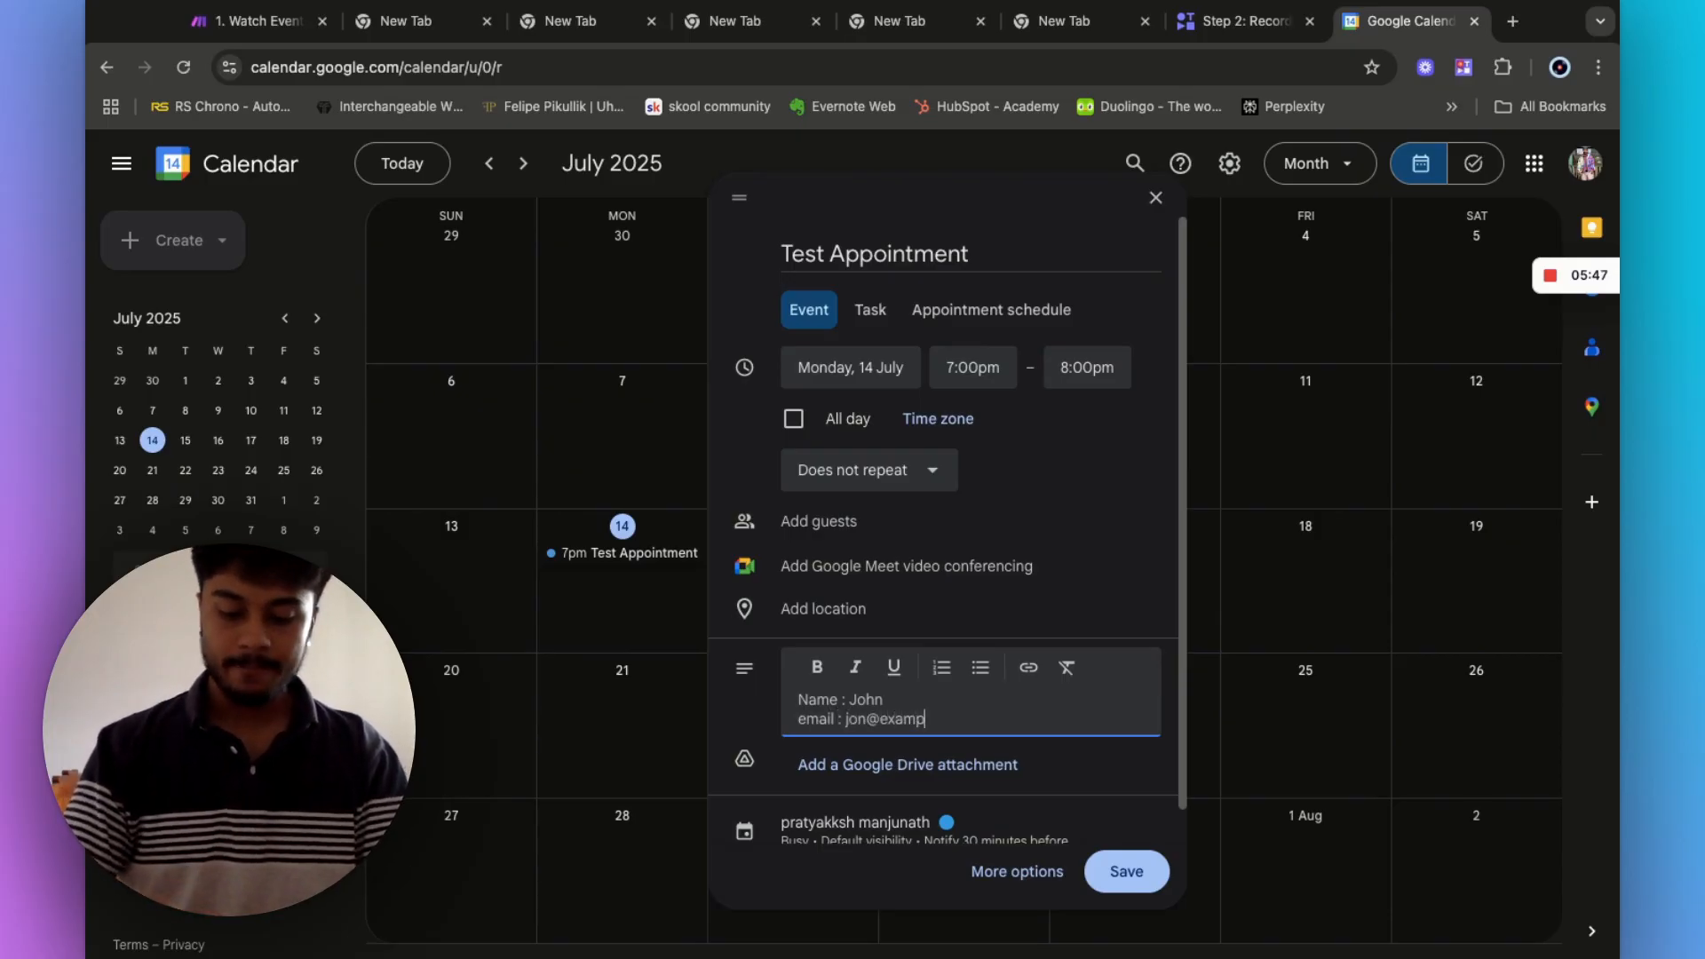
key("Return")
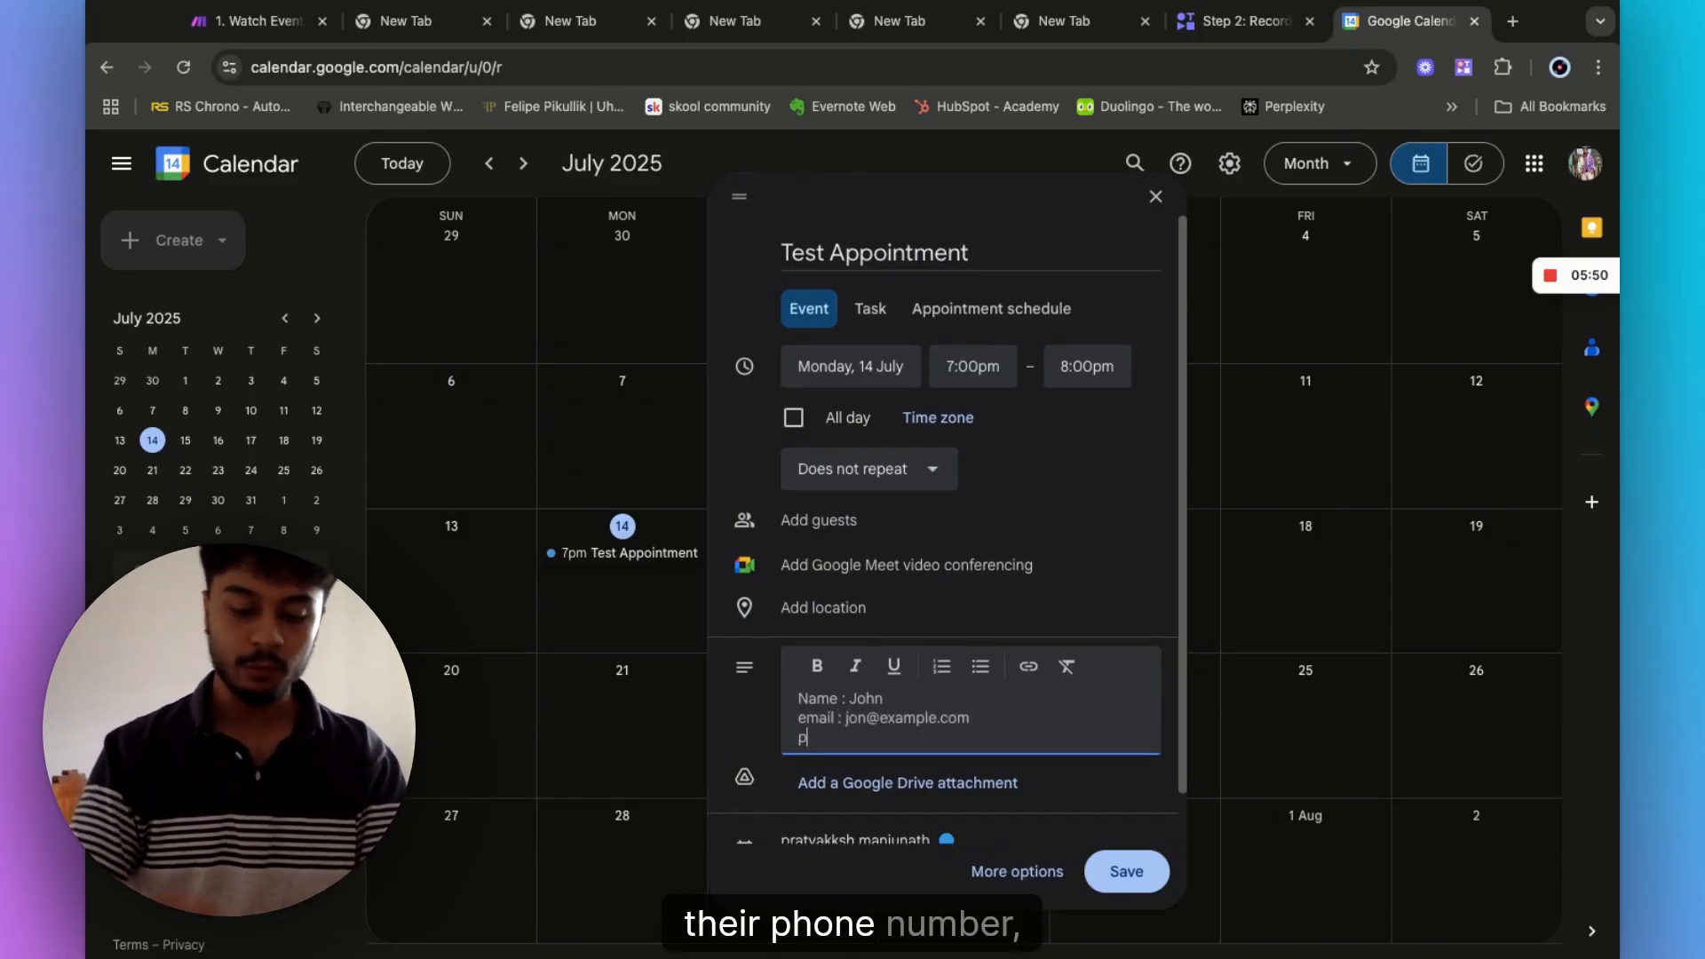
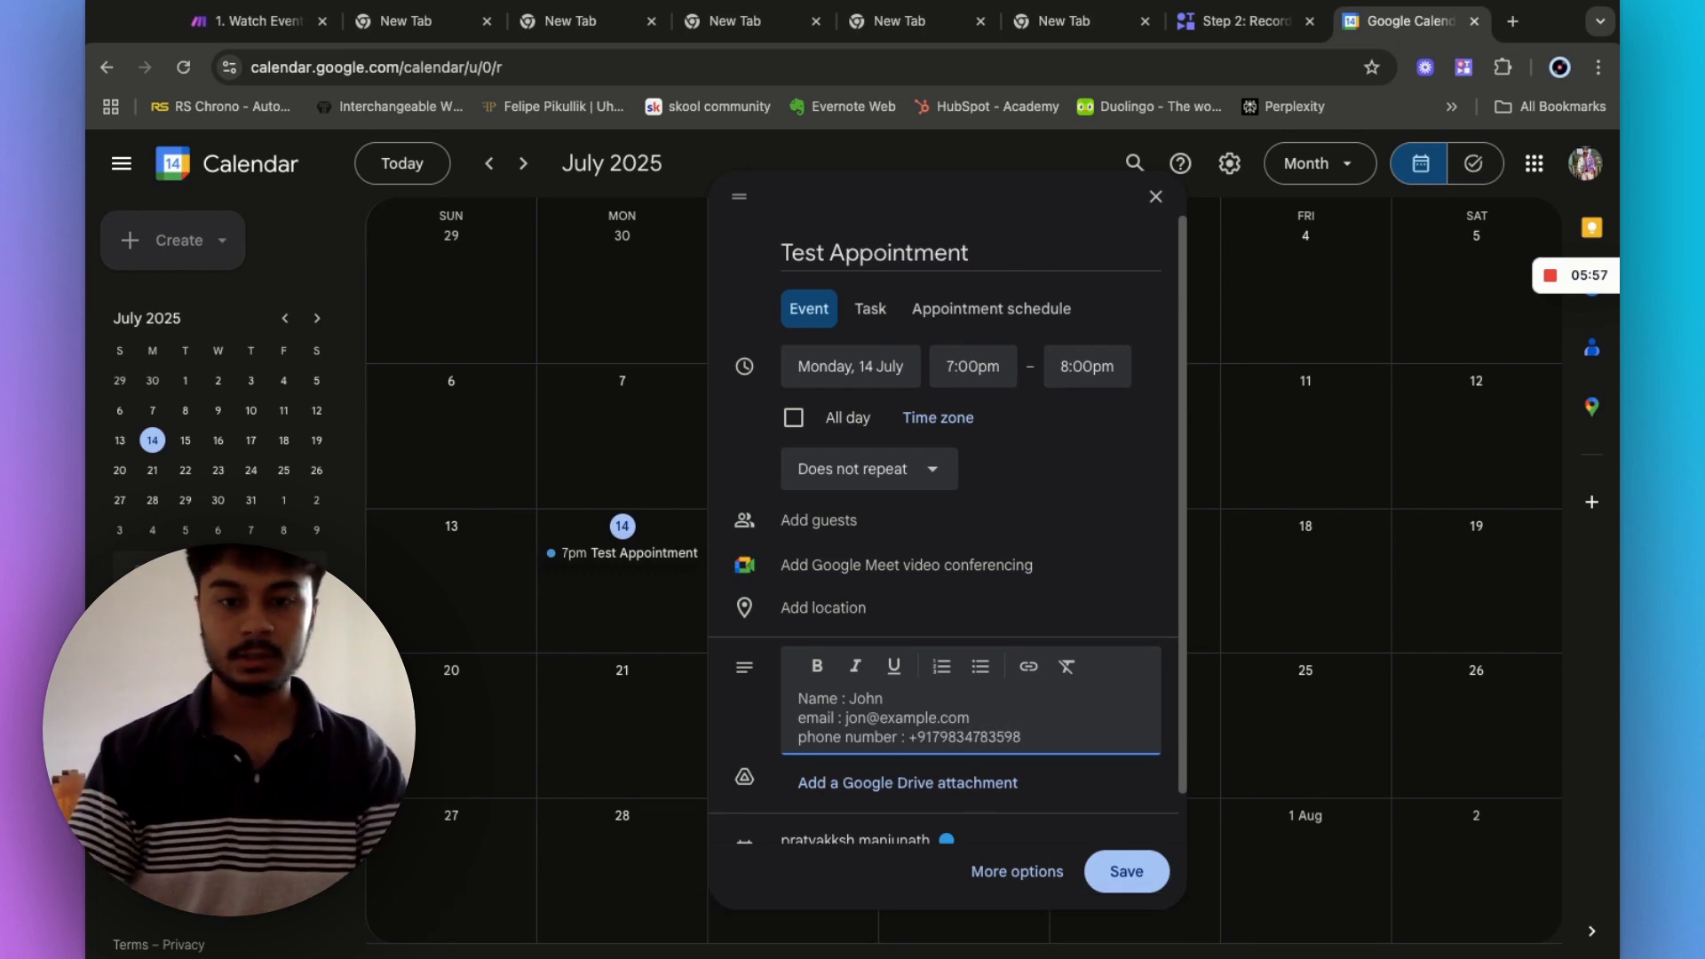
key("BackSpace")
key("BackSpace")
key("BackSpace")
key("BackSpace")
key("BackSpace")
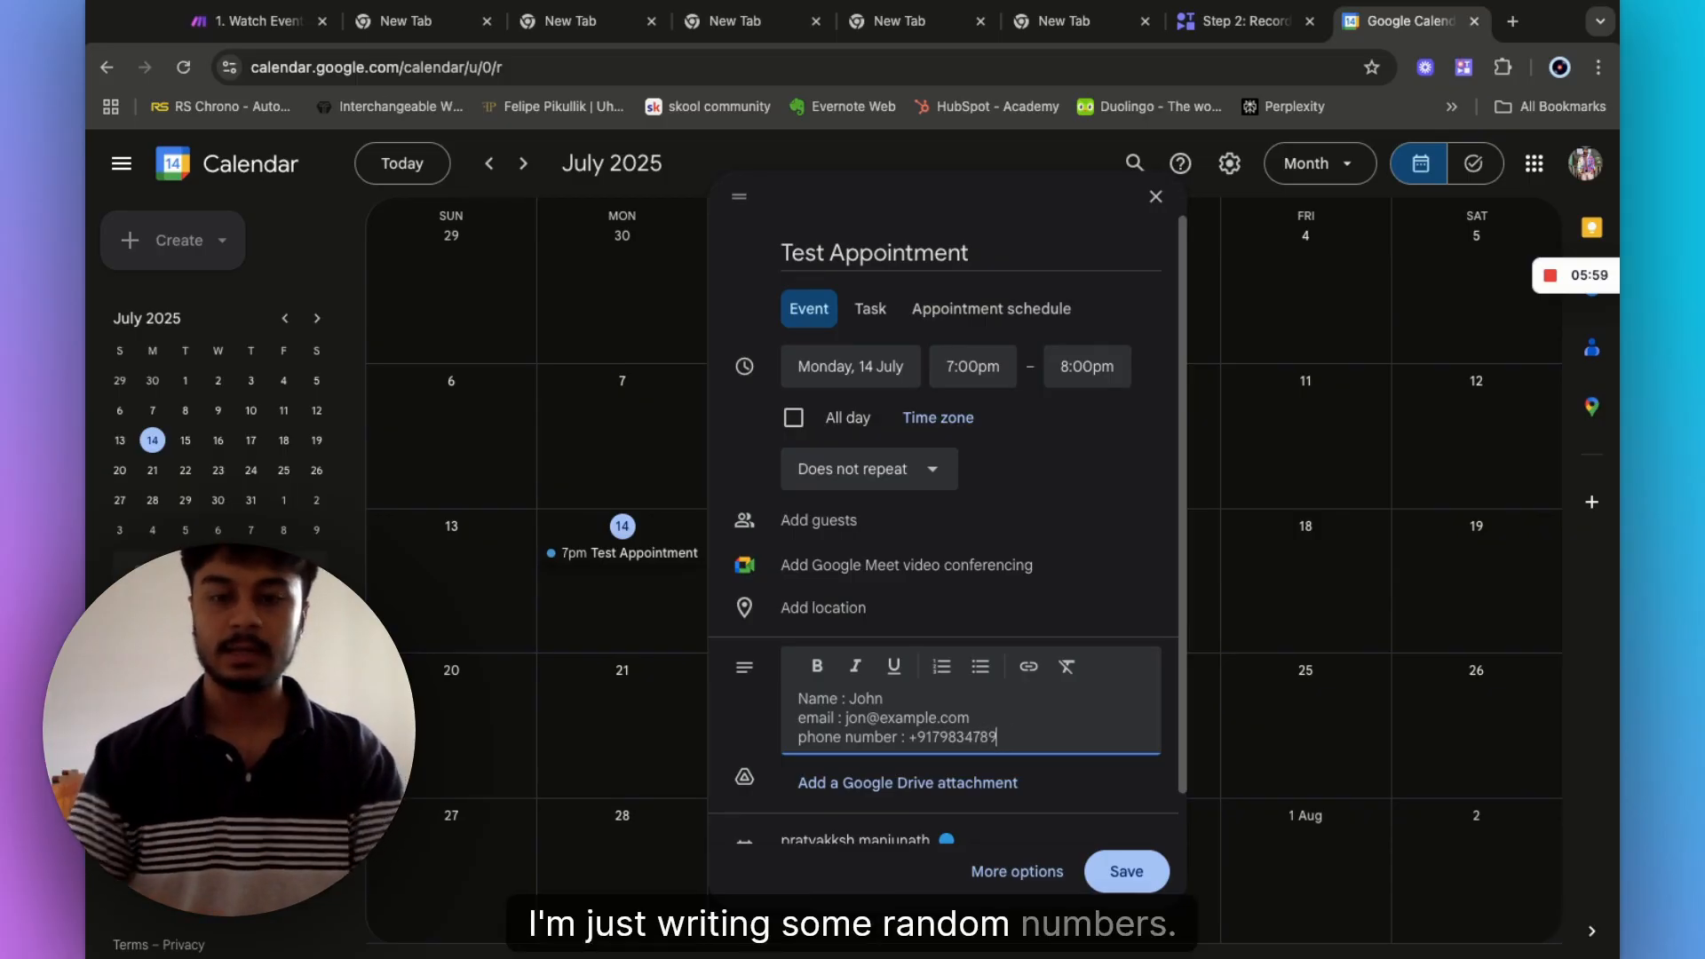
key("Return")
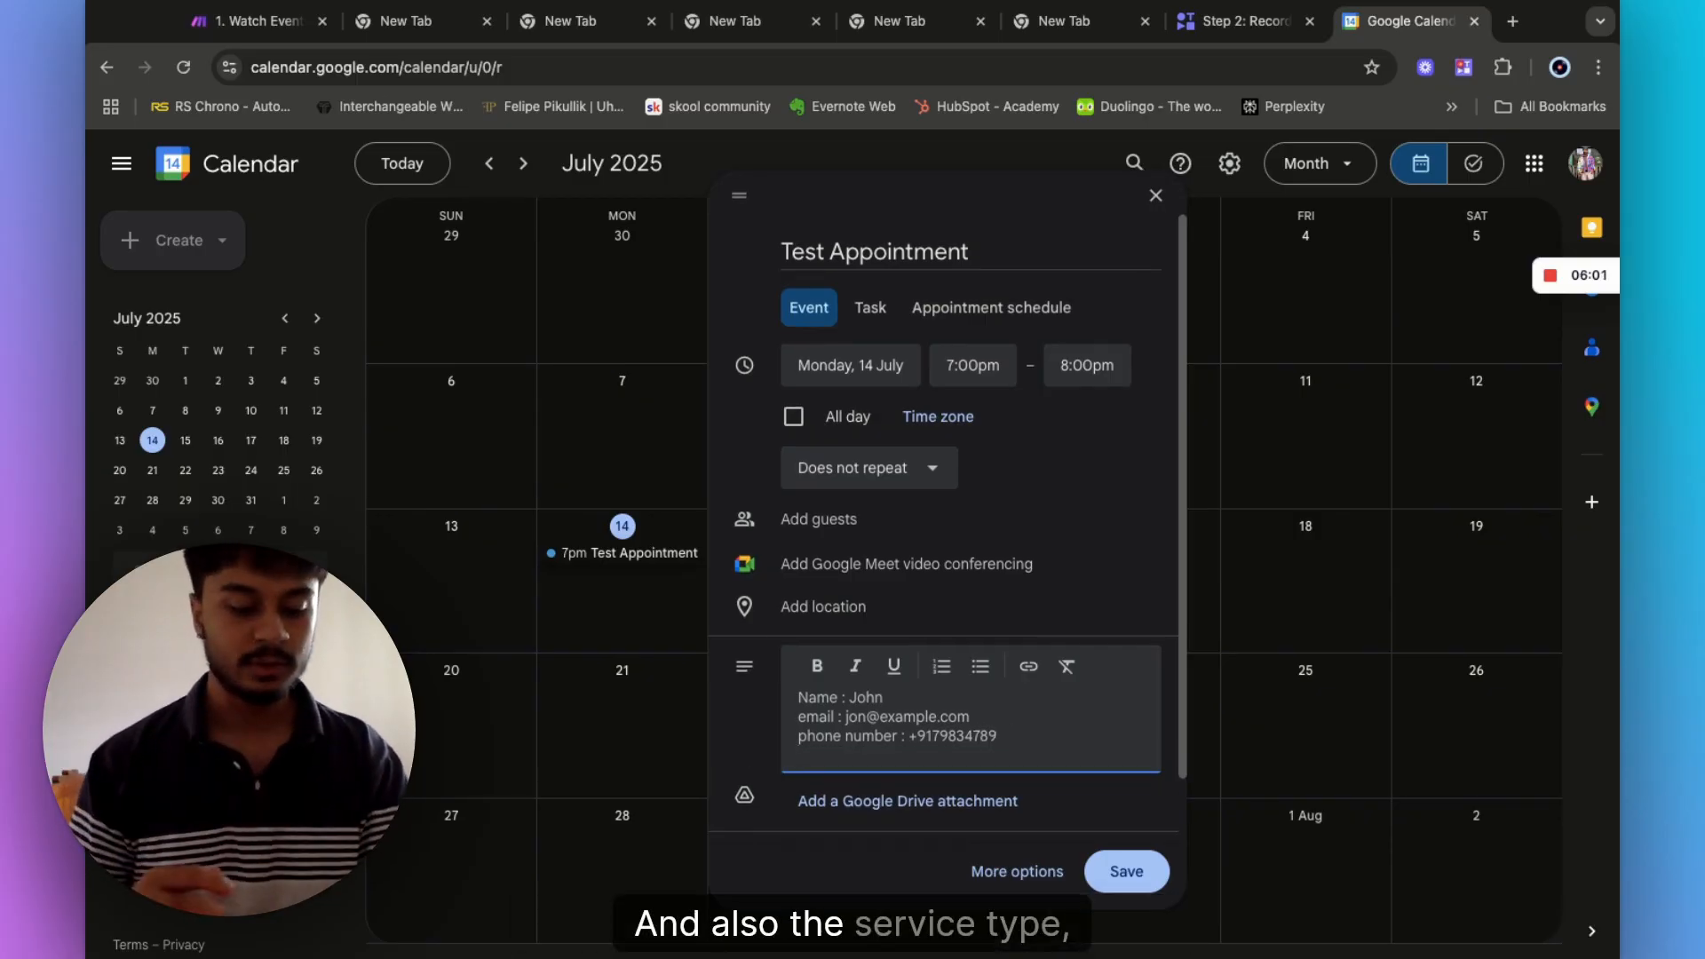
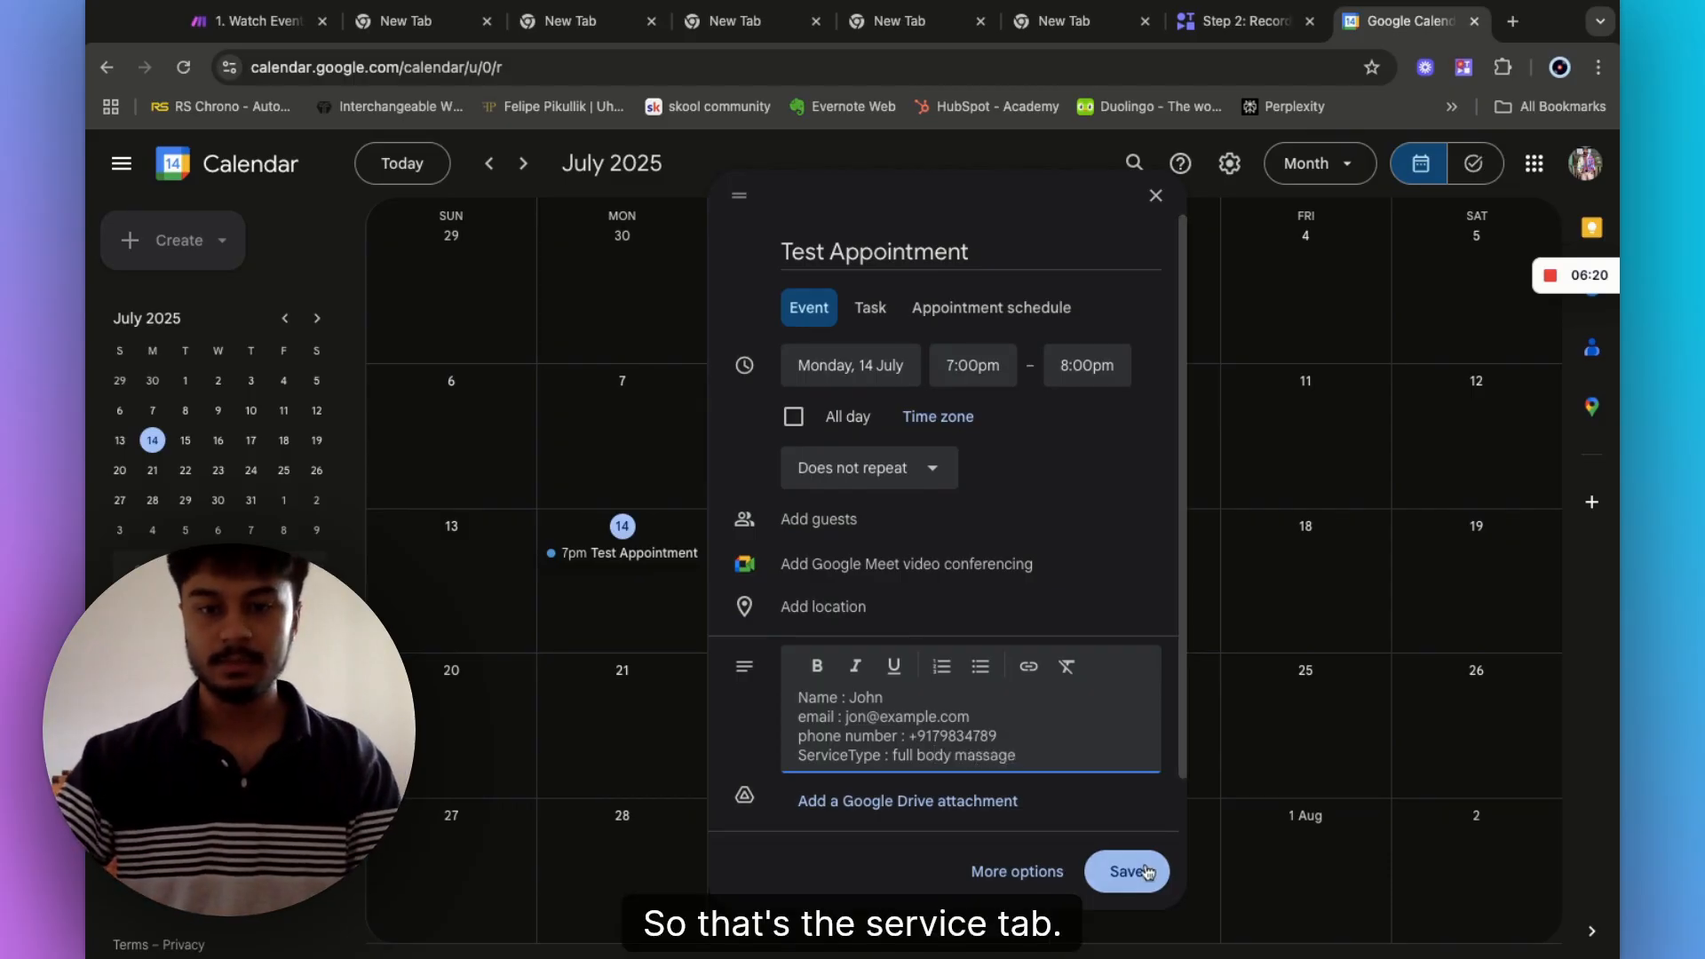
left_click(1145, 872)
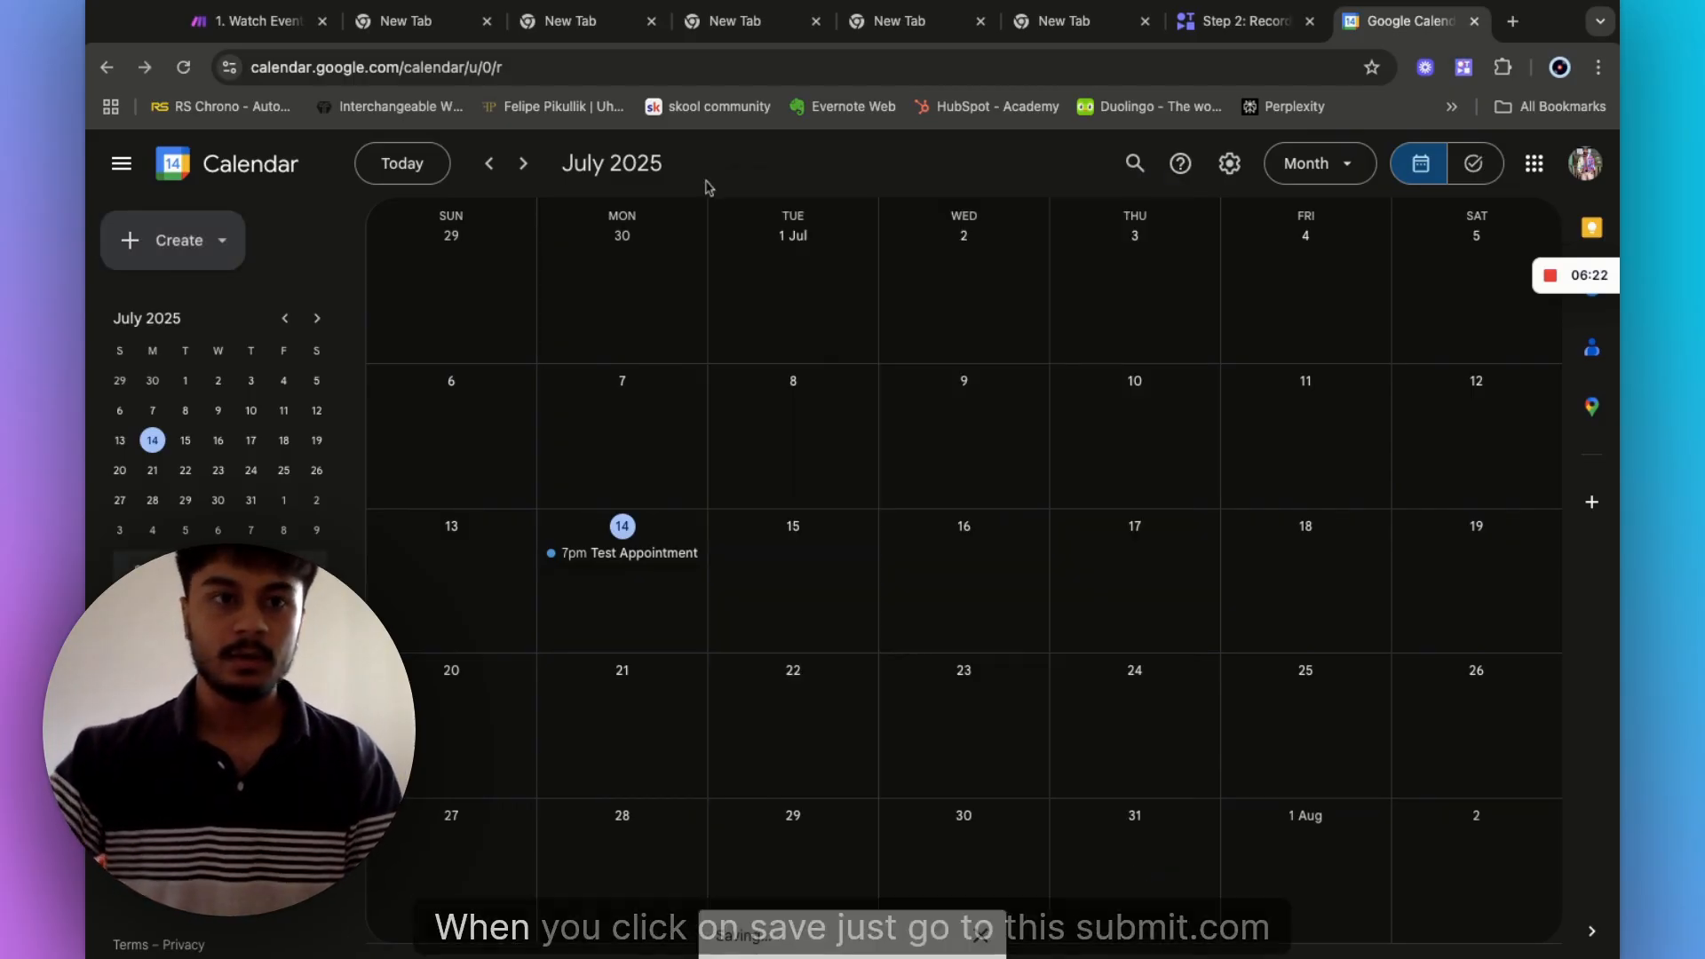
- Back in Make, set the trigger's starting point to the manually chosen 'Test Appointment' event
left_click(258, 21)
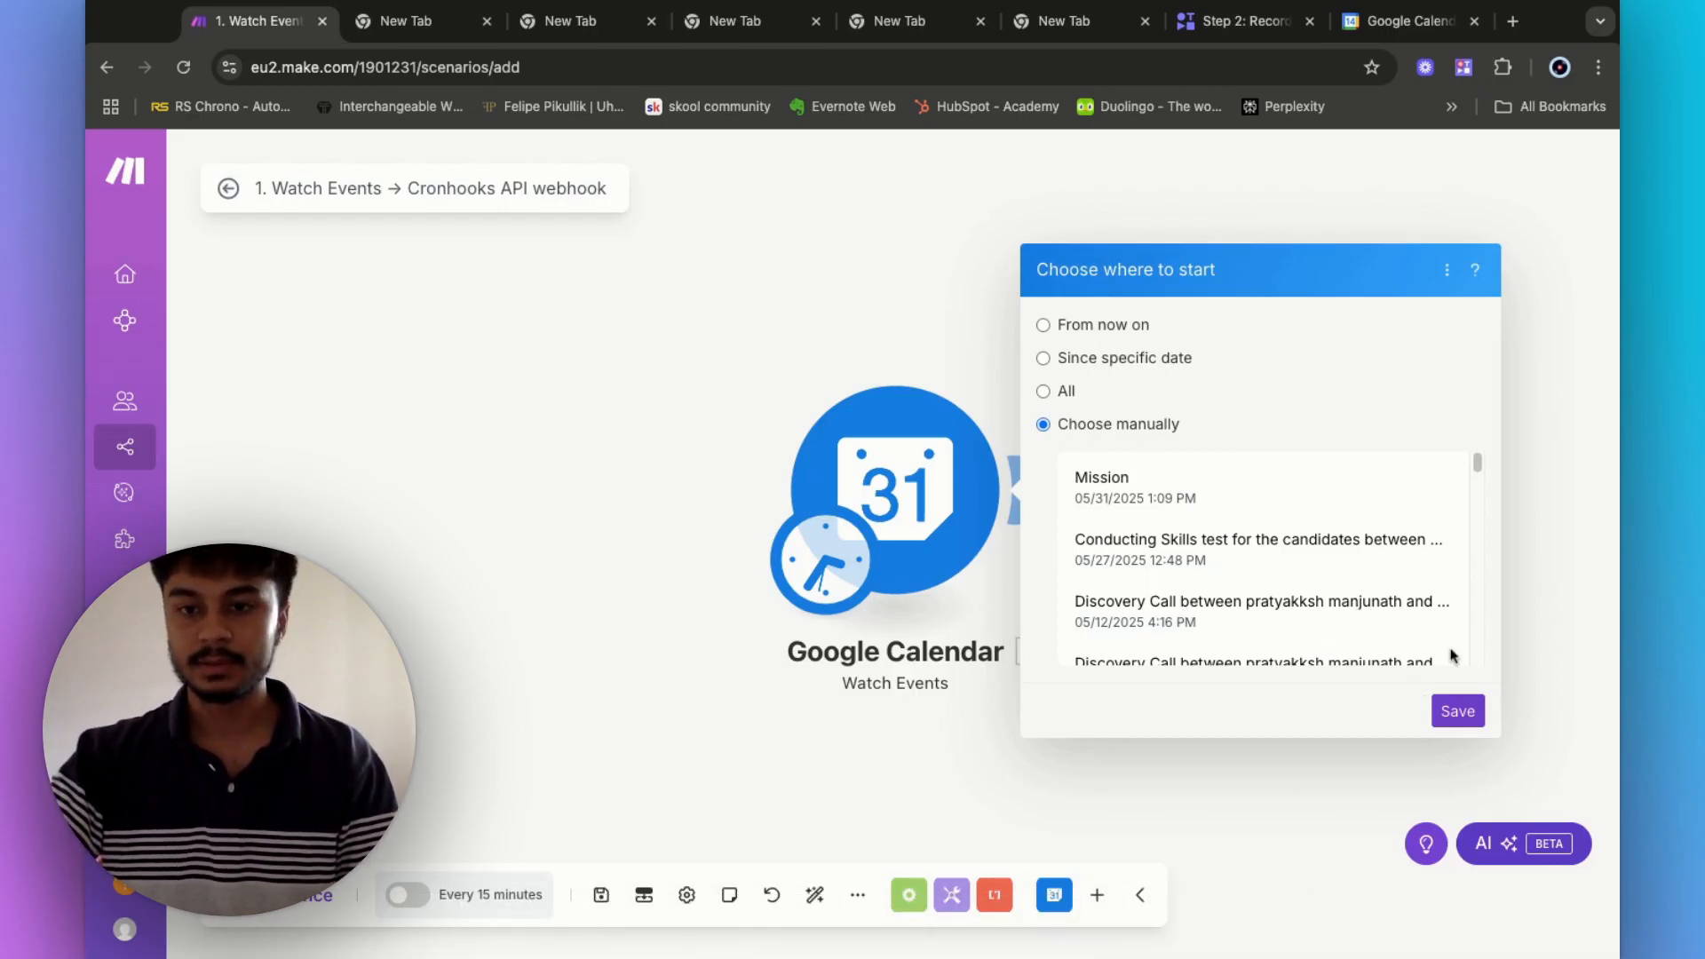
left_click(1457, 711)
right_click(915, 489)
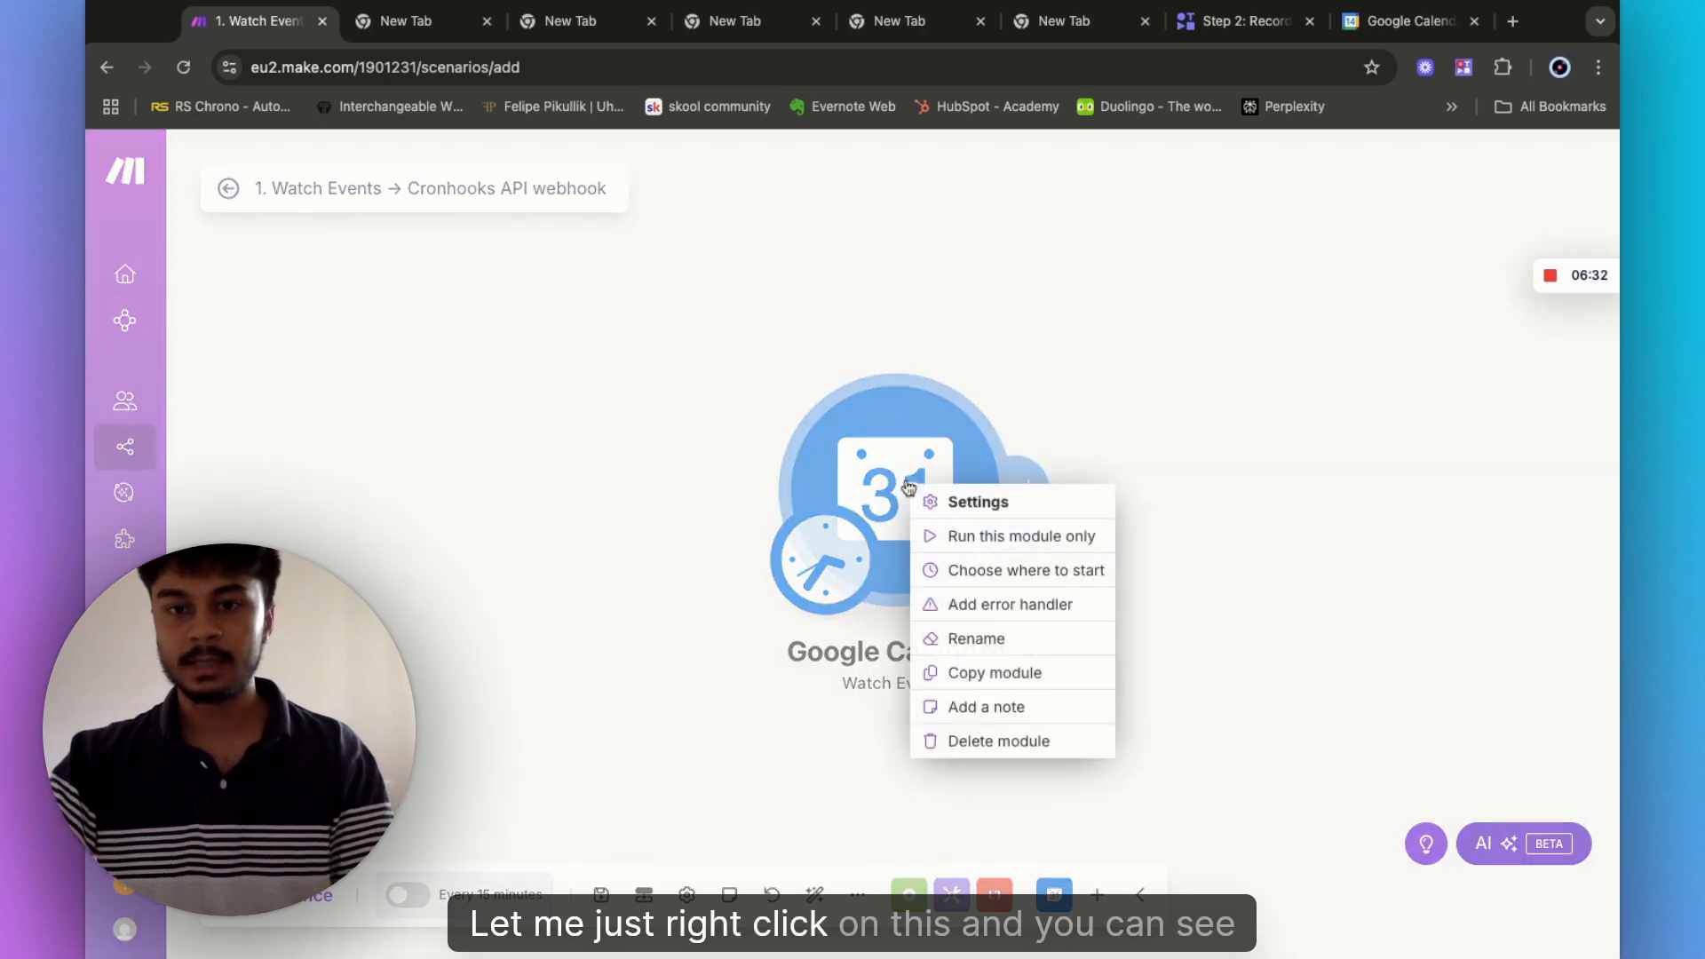
left_click(973, 573)
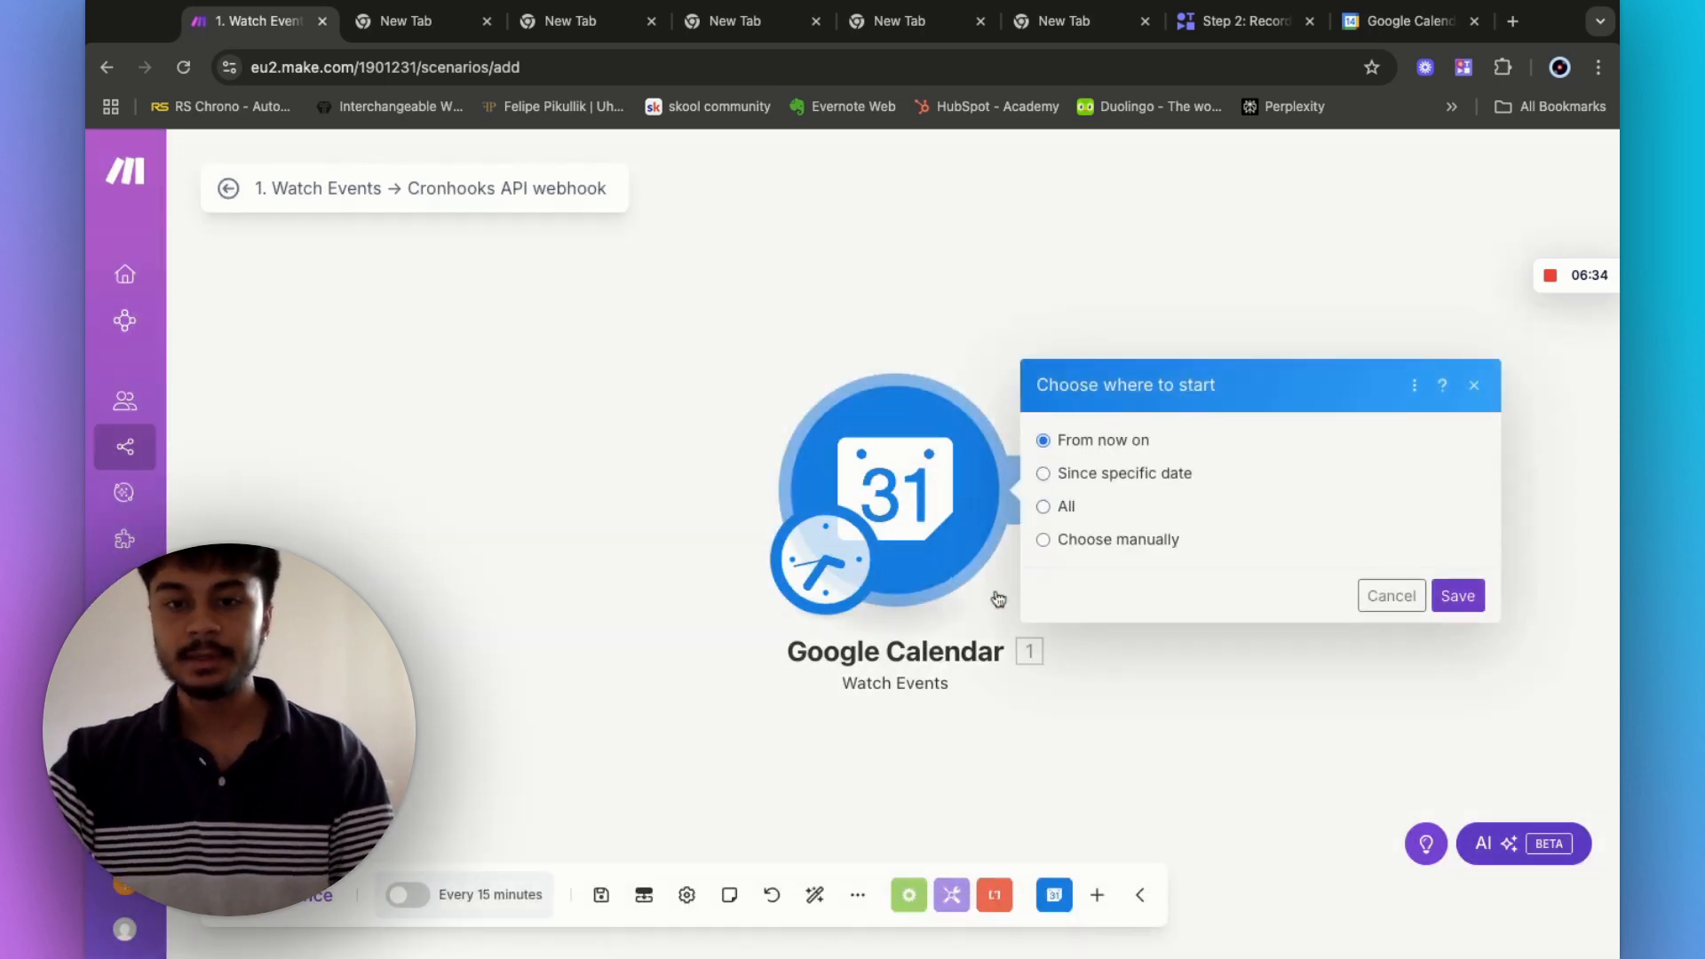
left_click(1045, 539)
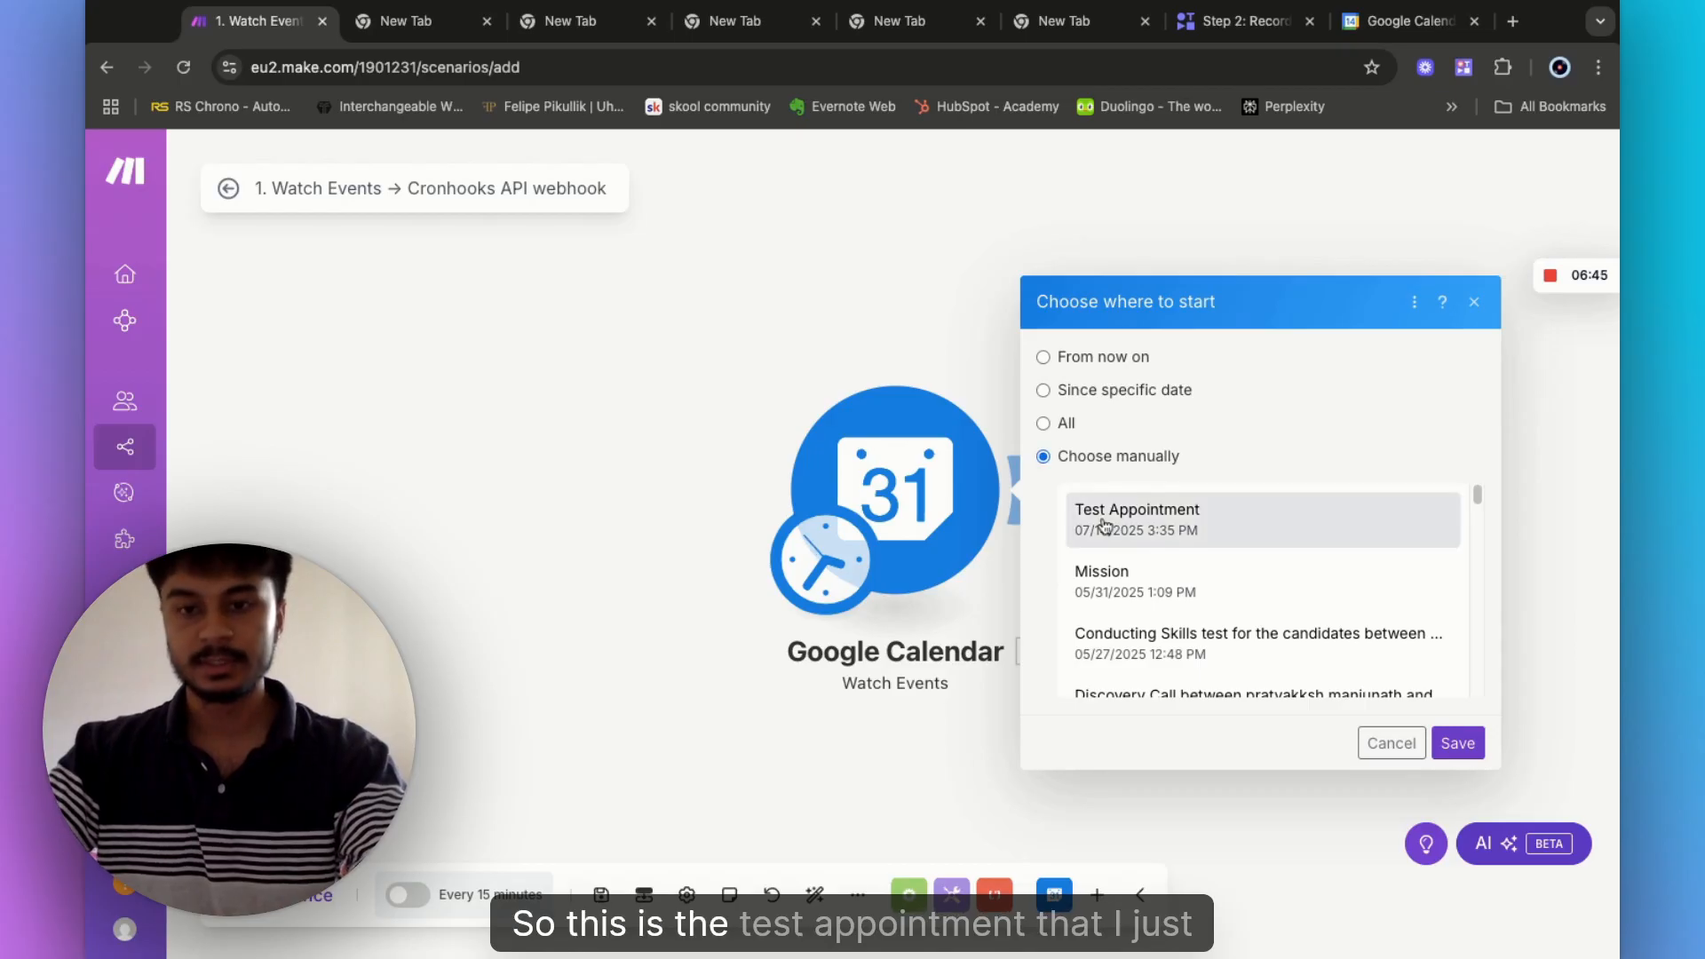
left_click(1113, 499)
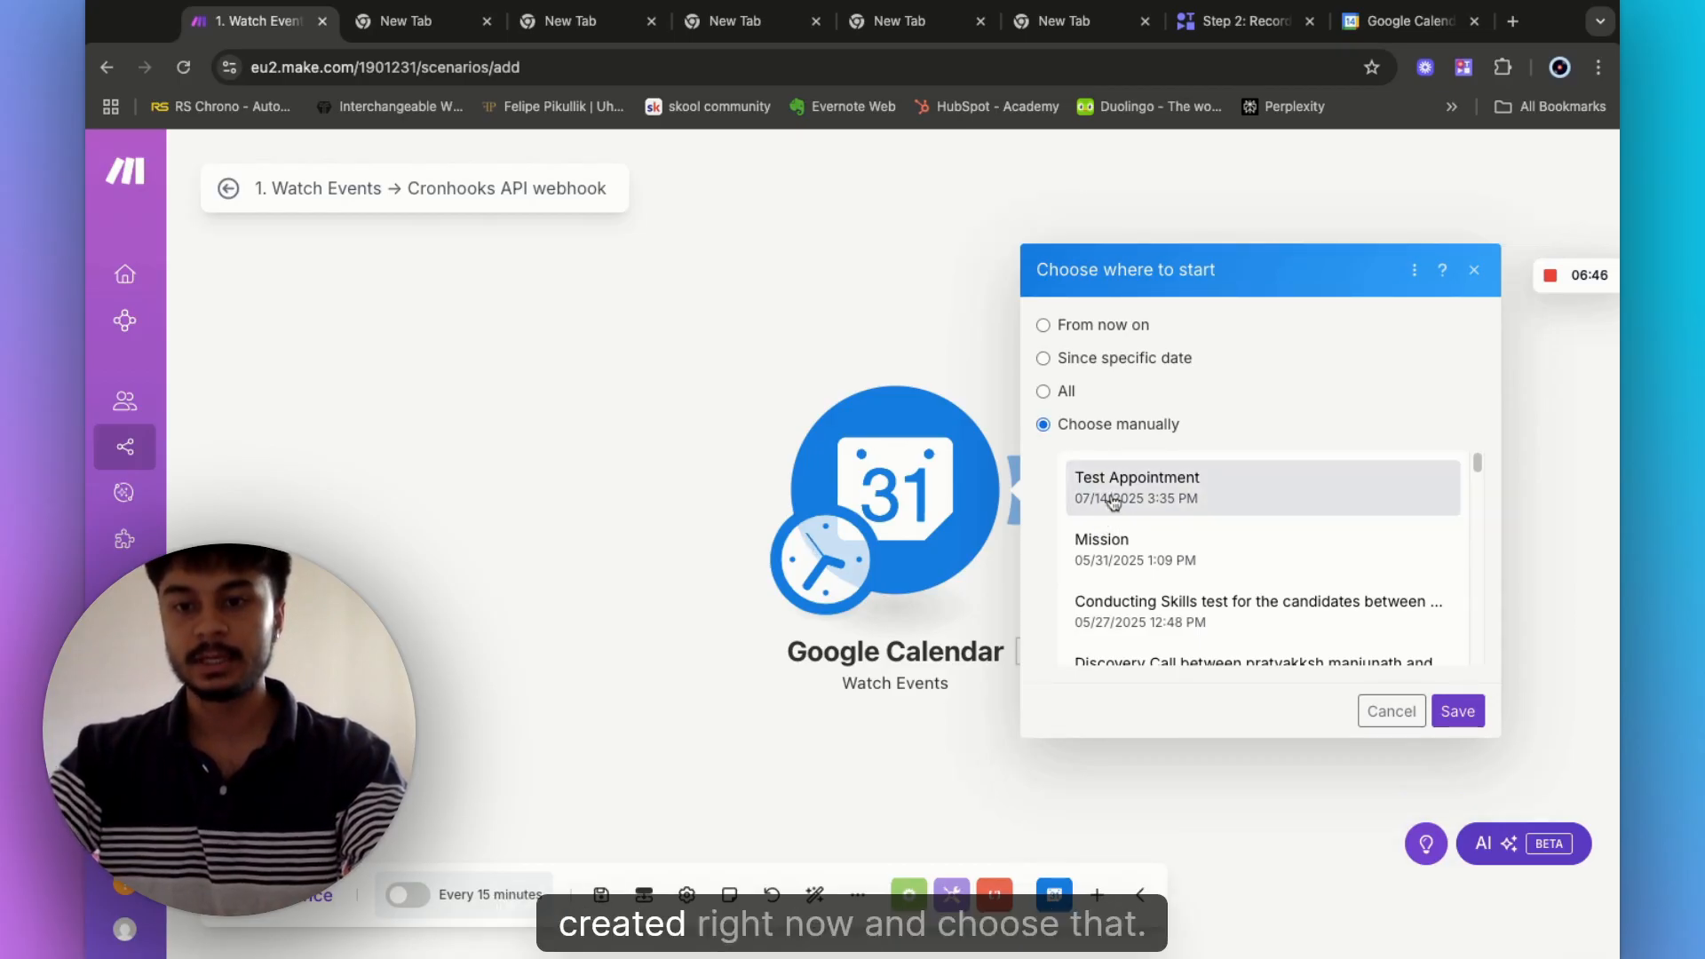
left_click(1460, 710)
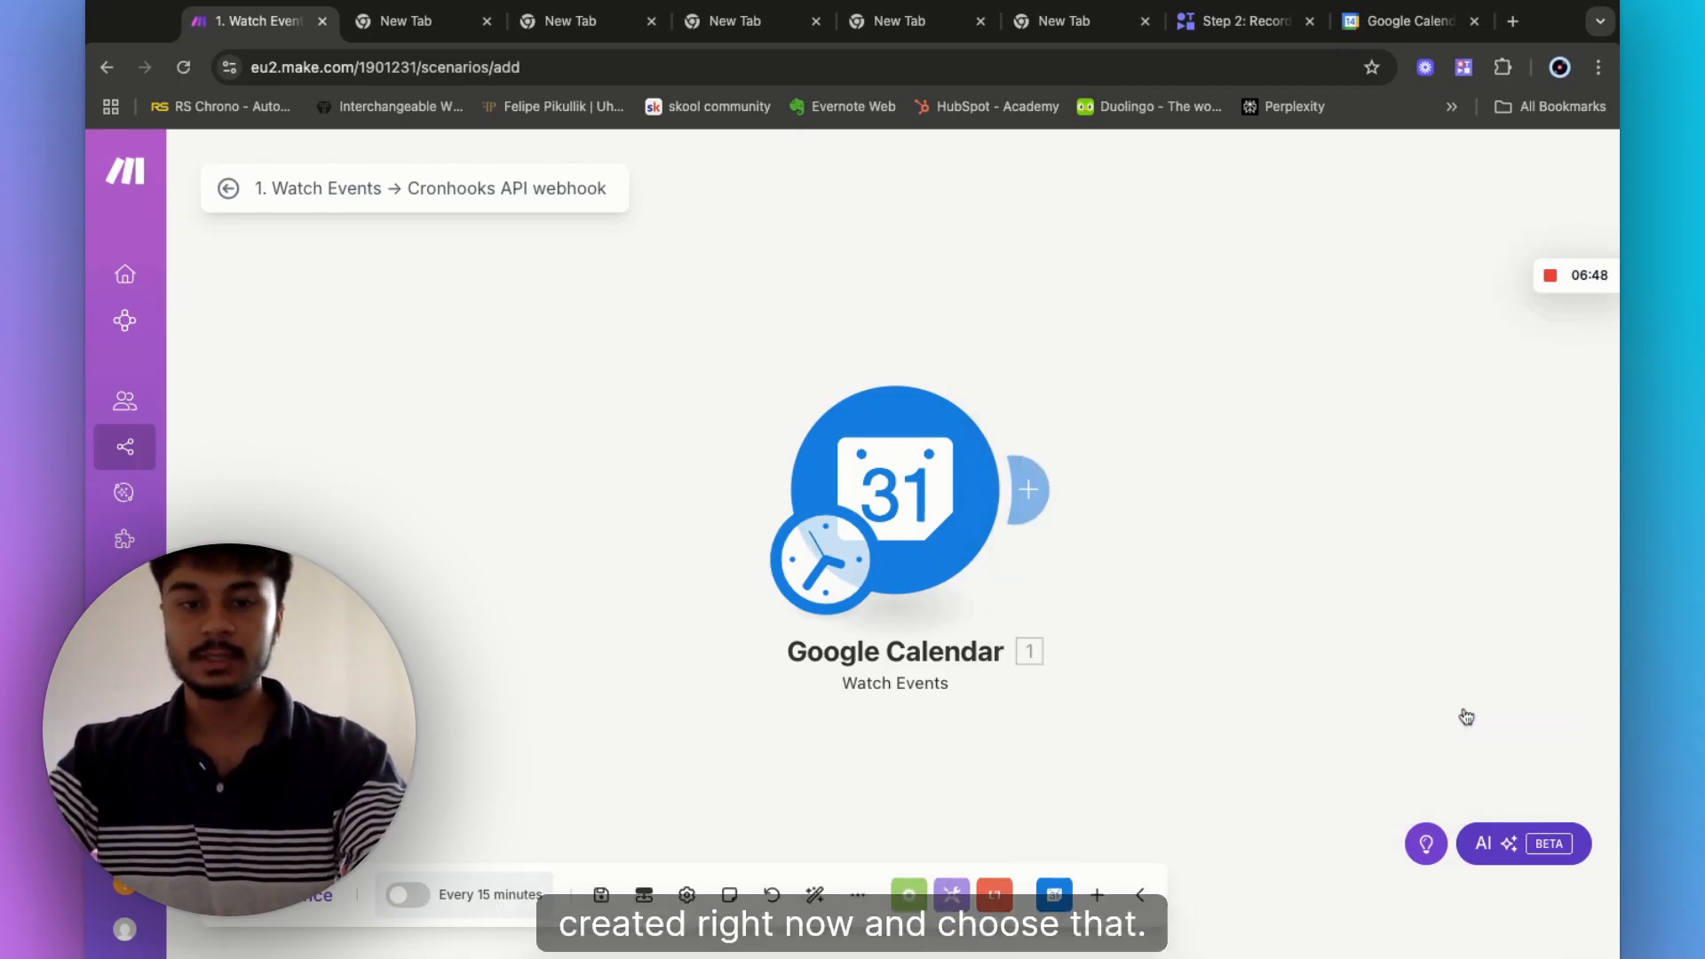
- Save the scenario and review the returned Test Appointment bundle's details
left_click(602, 896)
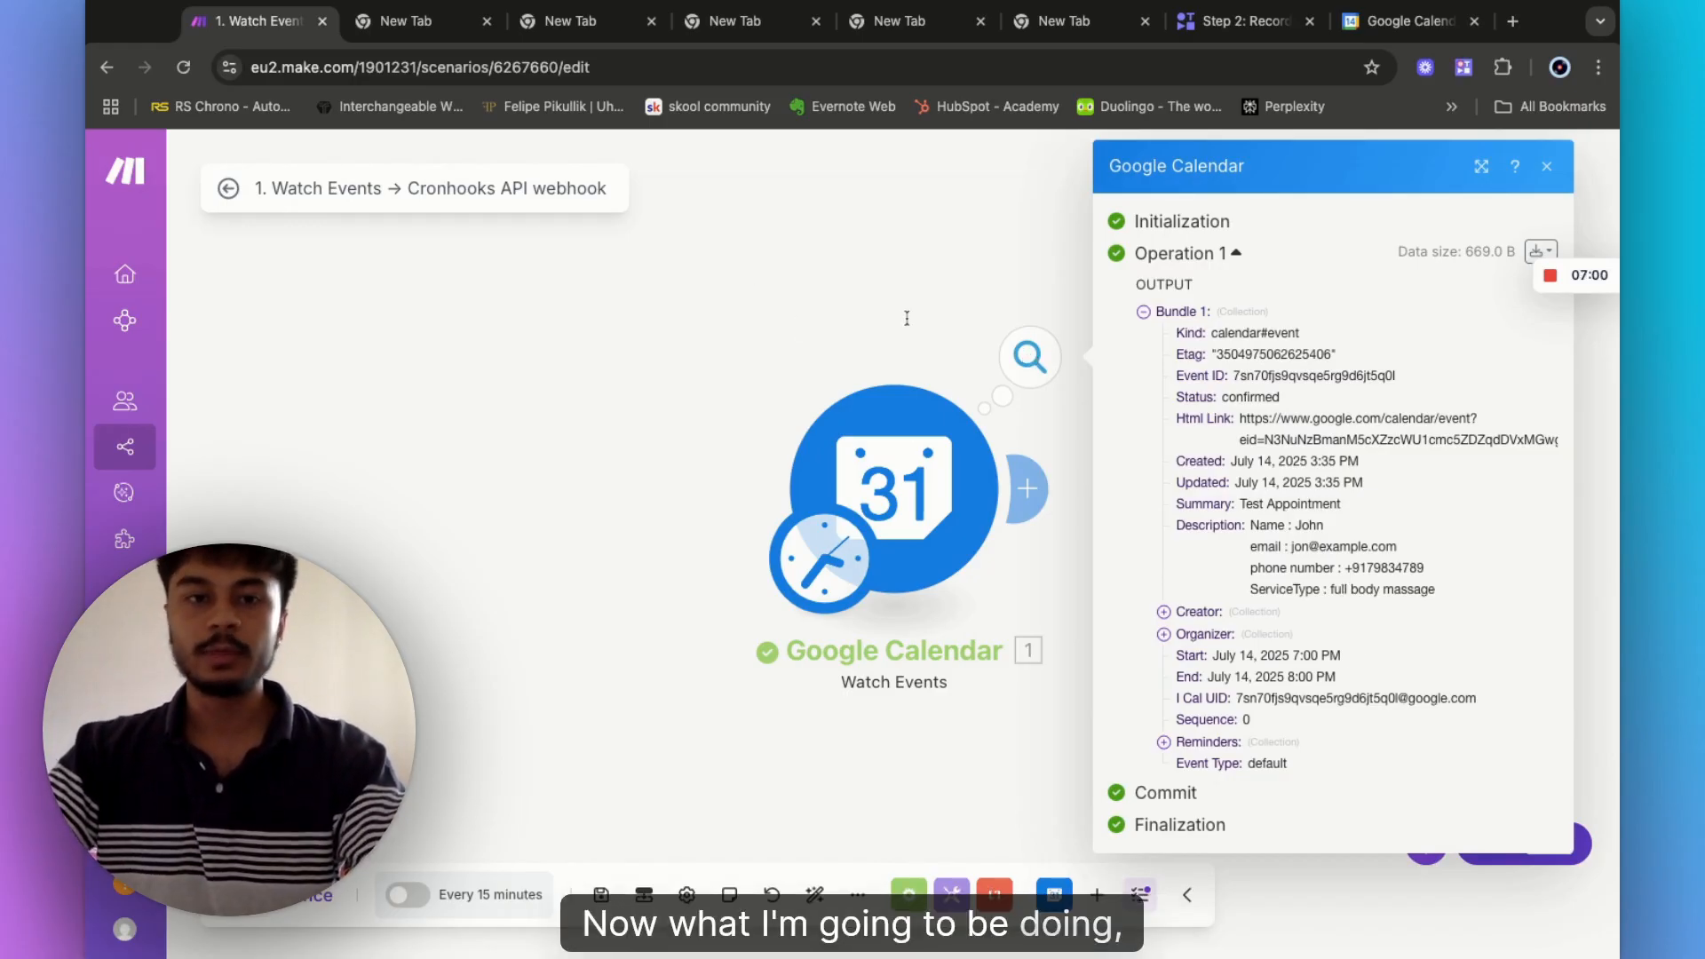
left_click_drag(871, 318, 748, 323)
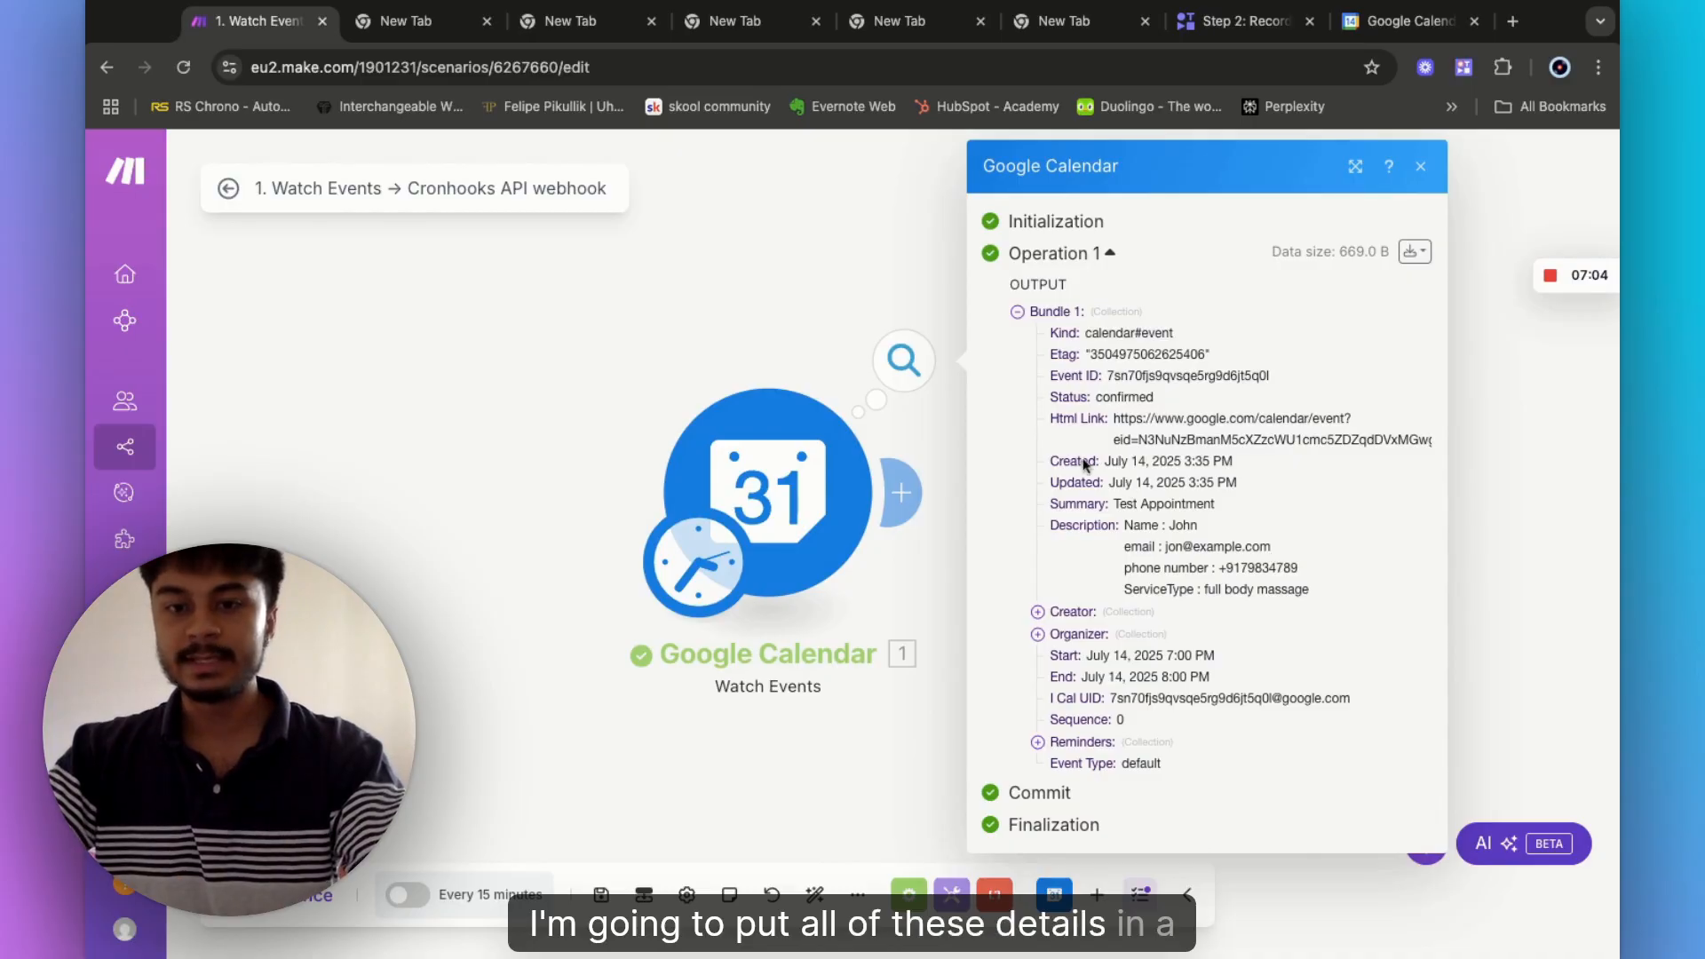
left_click_drag(1084, 461, 1190, 584)
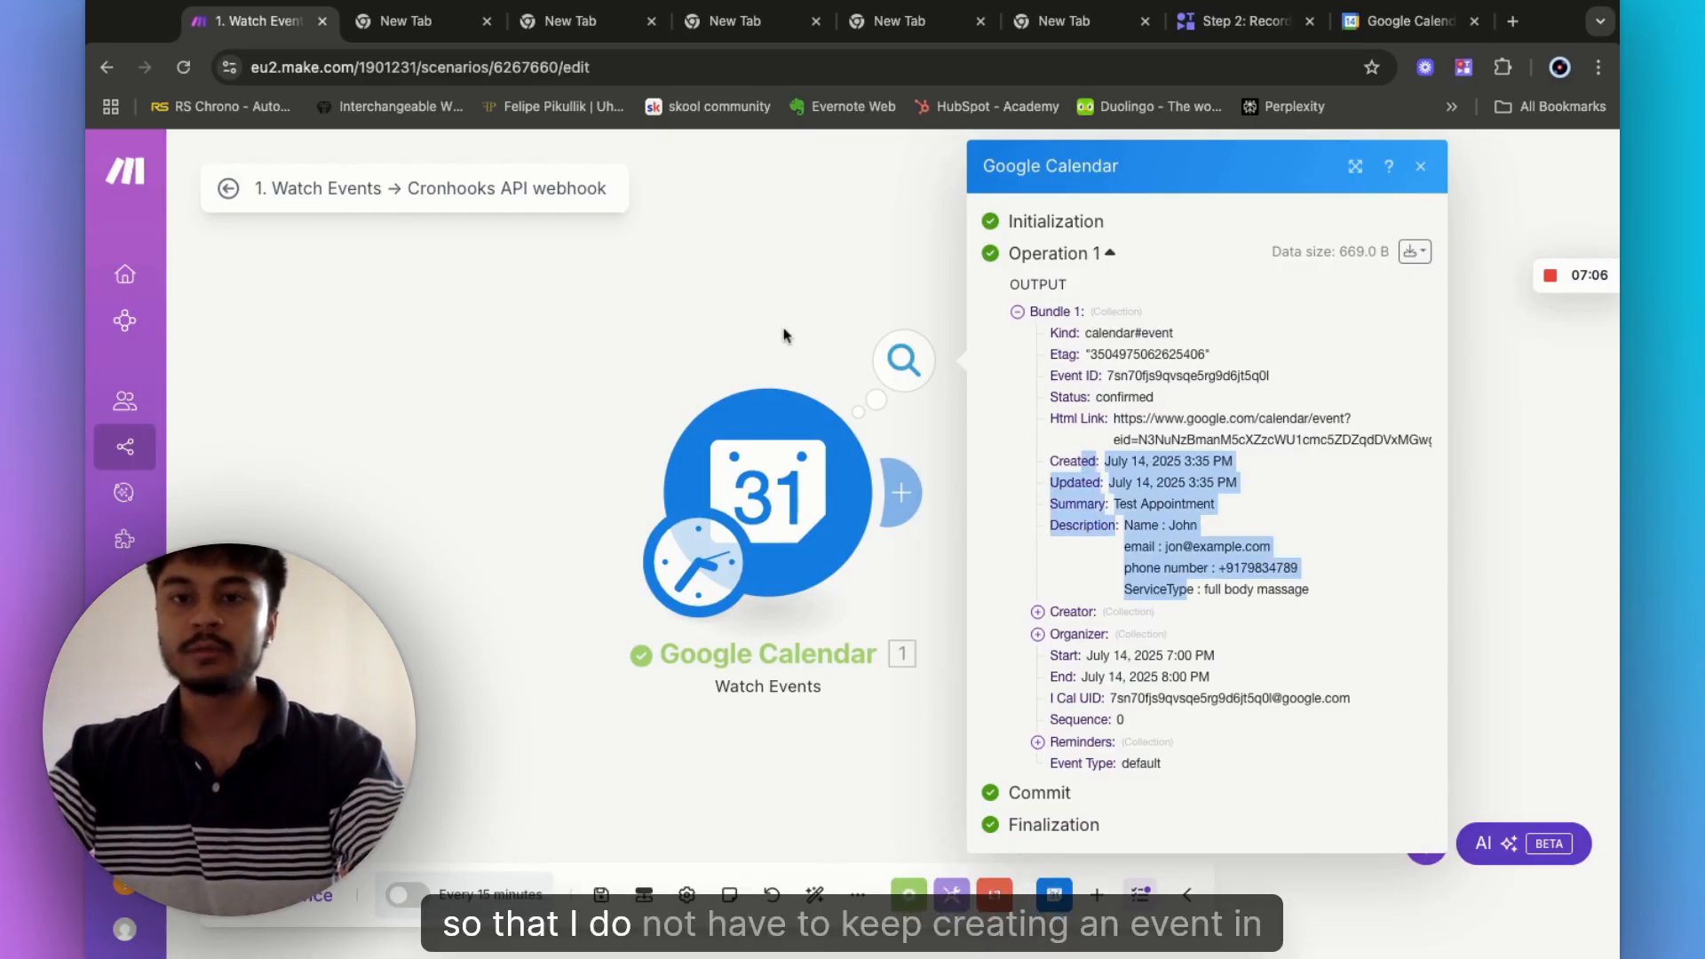
left_click(787, 332)
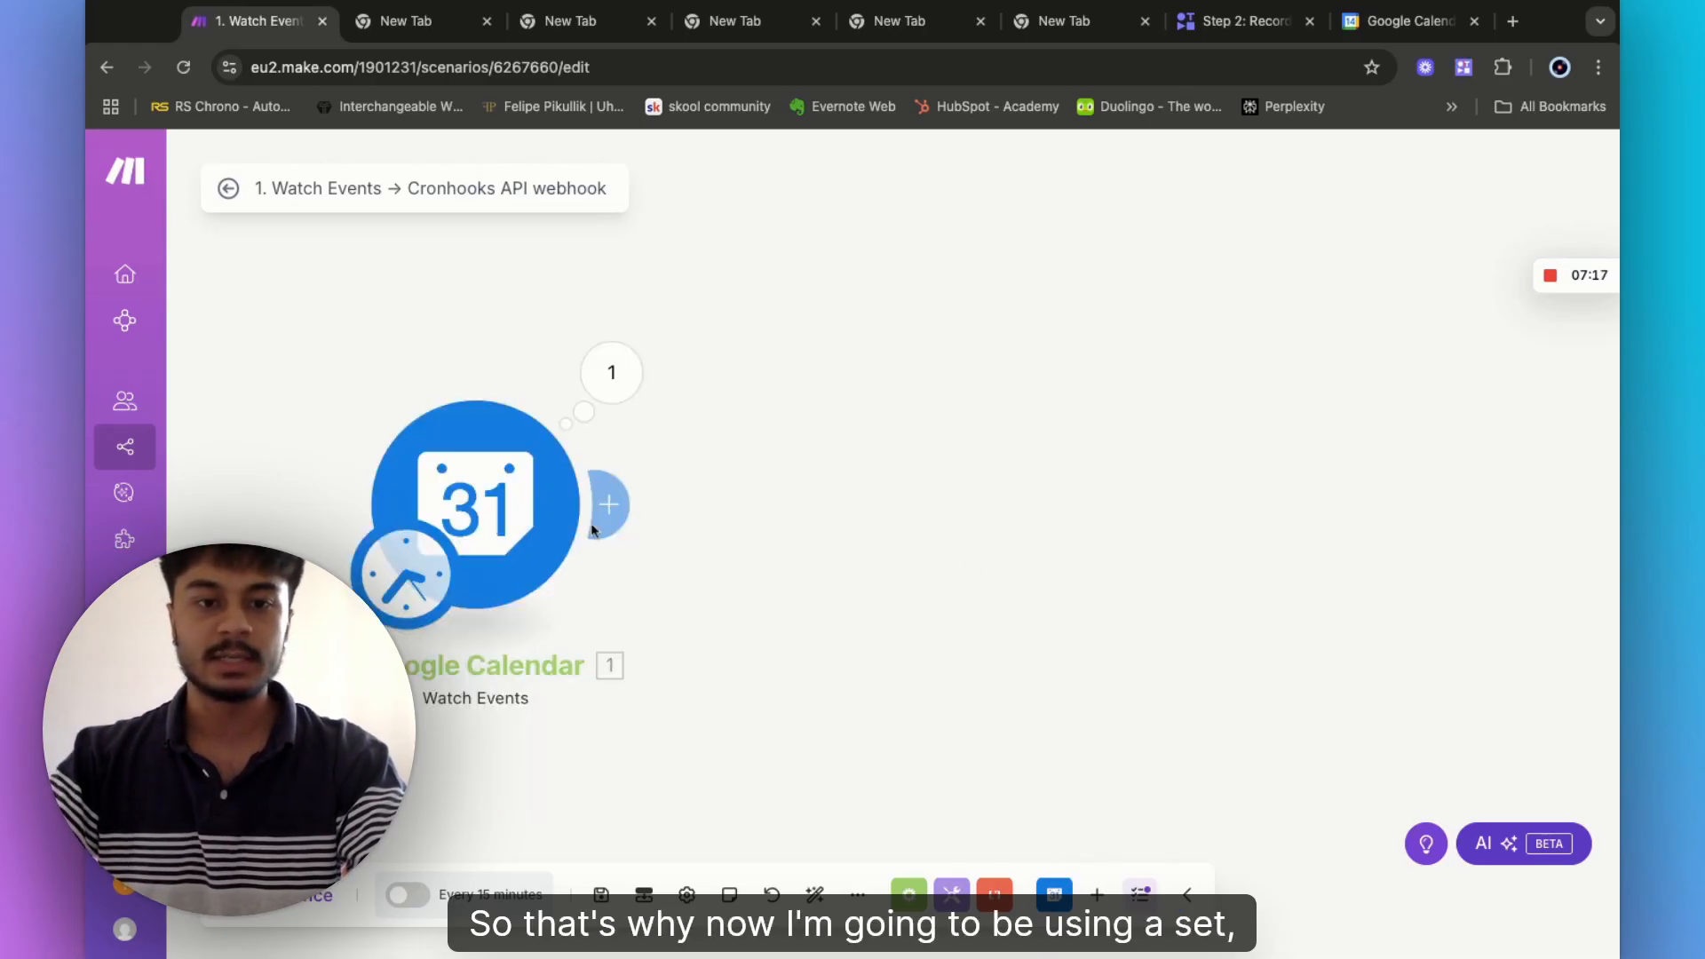
- Add a Tools 'Set multiple variables' module after Google Calendar
left_click(600, 520)
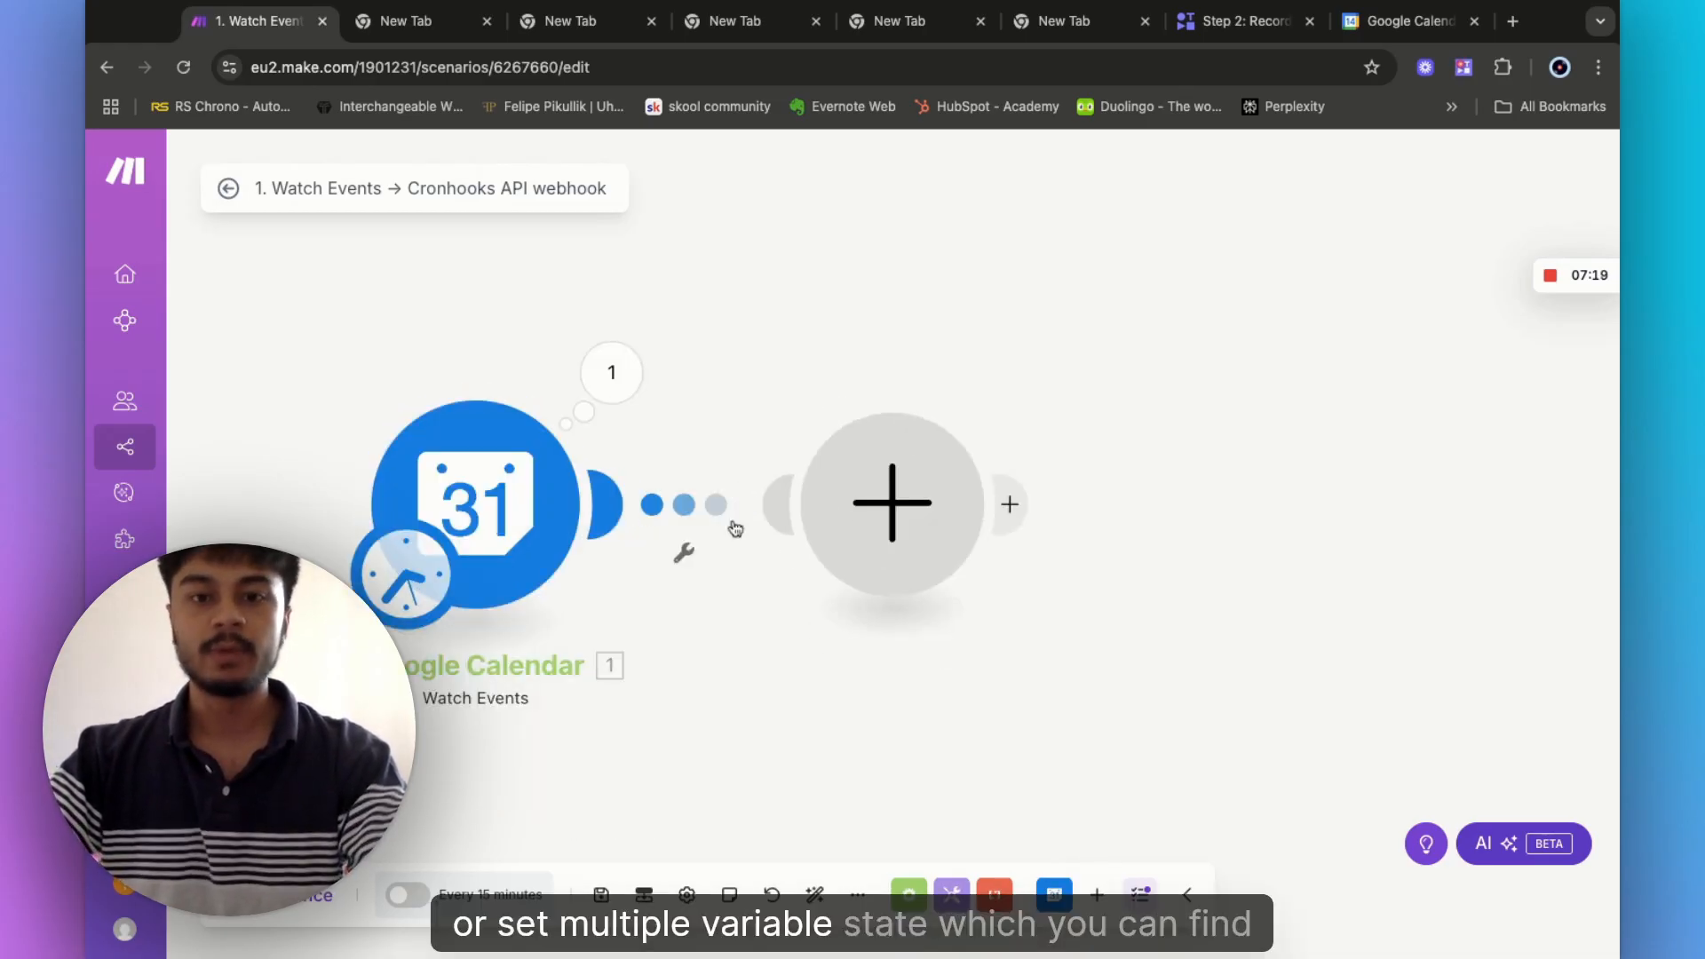
left_click(960, 540)
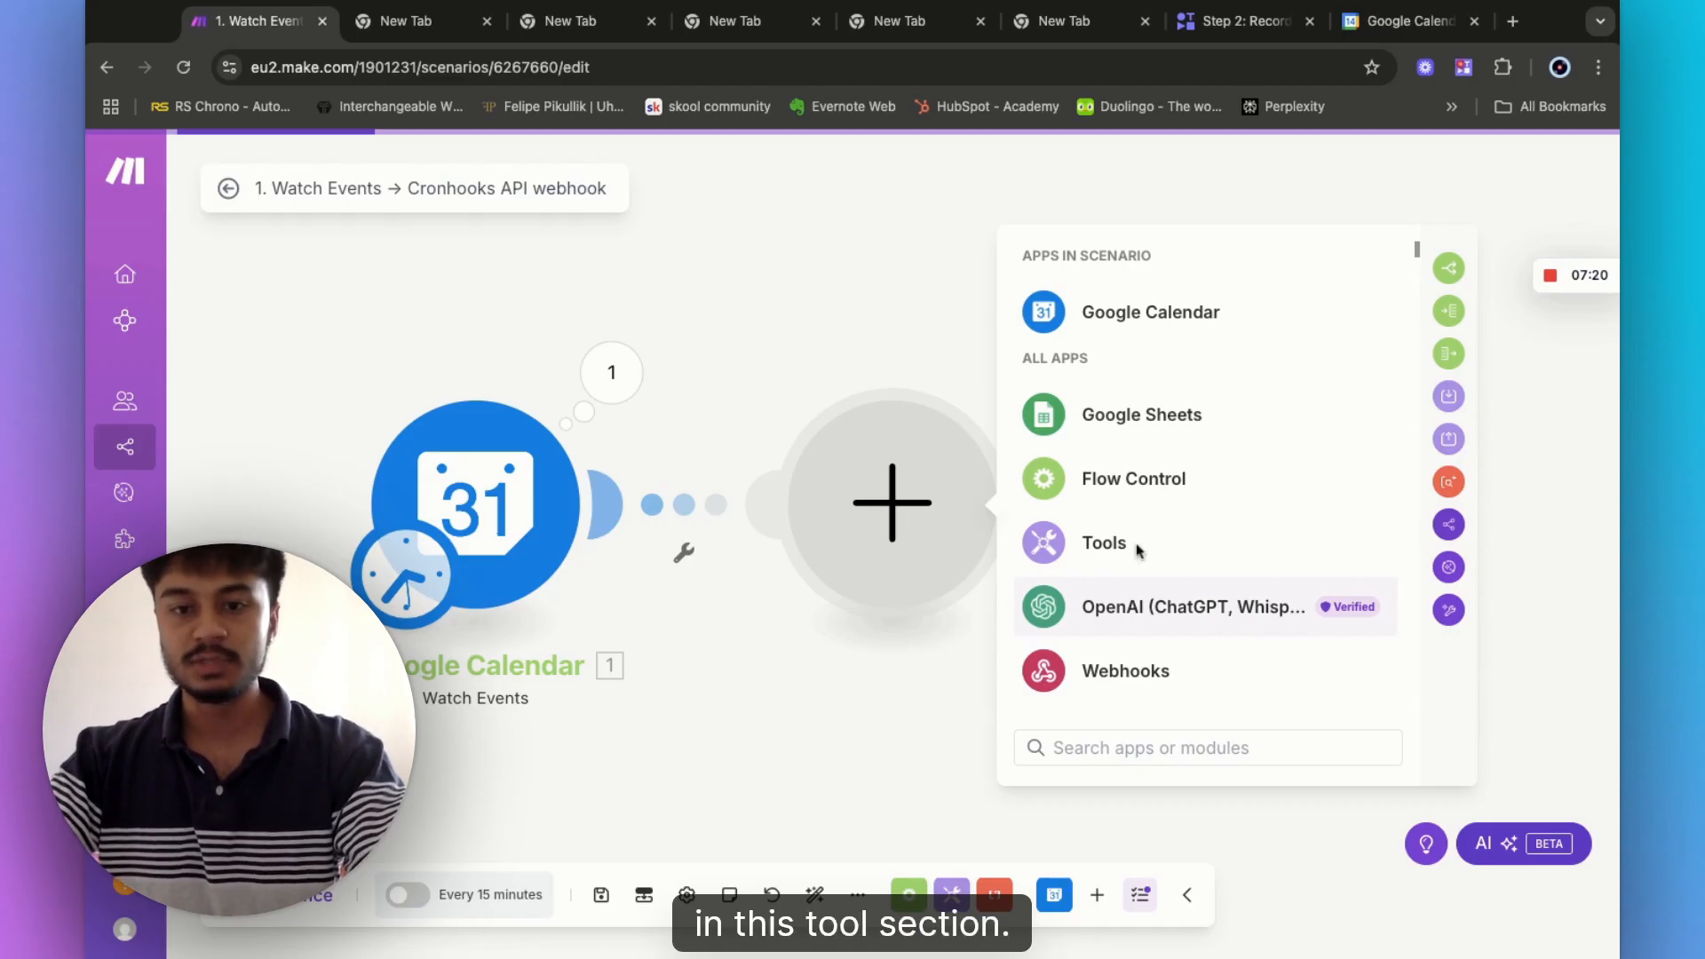
left_click(1104, 544)
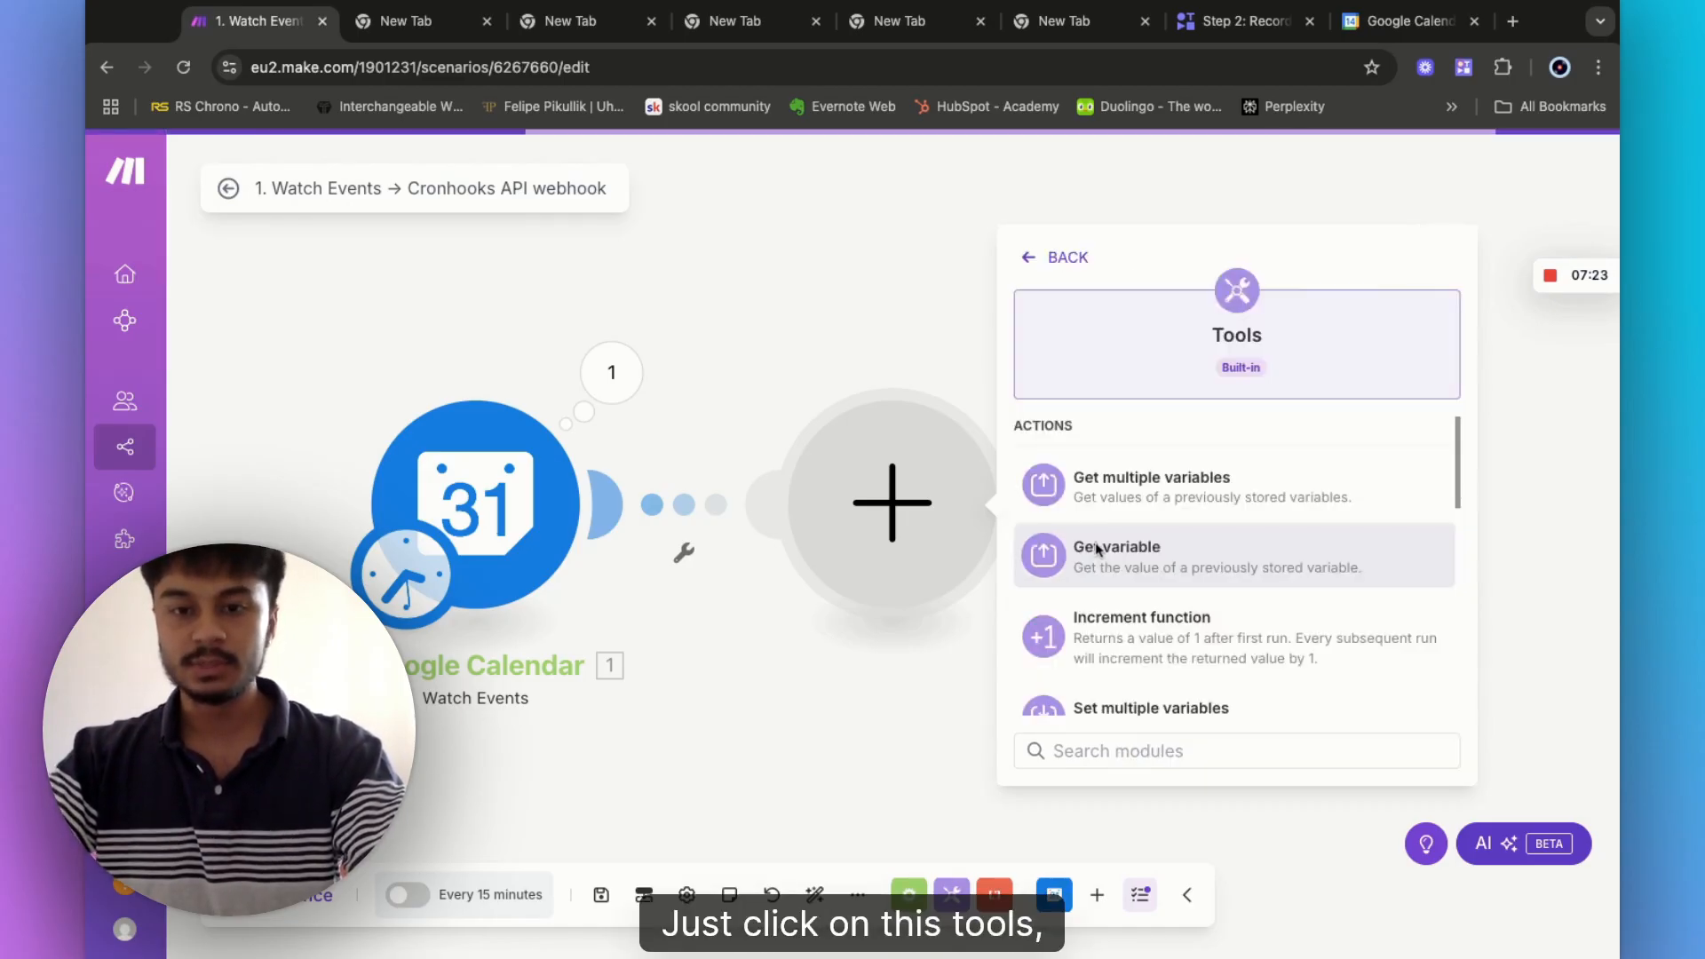
scroll(1169, 616, "down", 1)
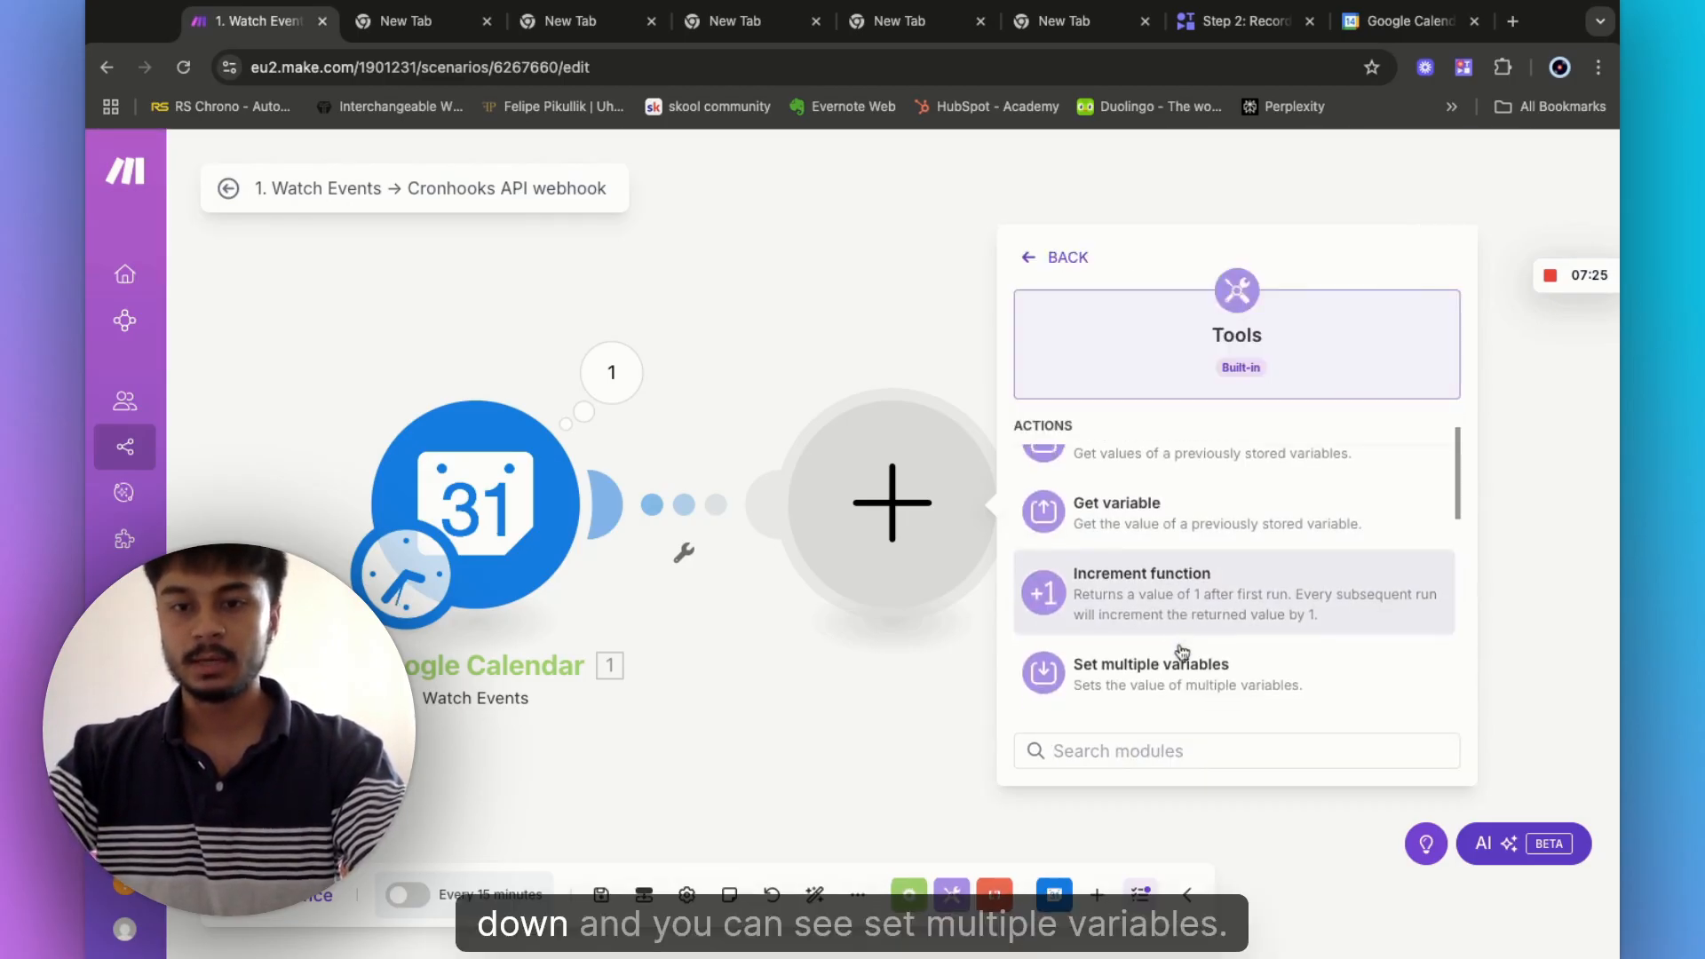
scroll(1182, 653, "down", 2)
left_click(1057, 555)
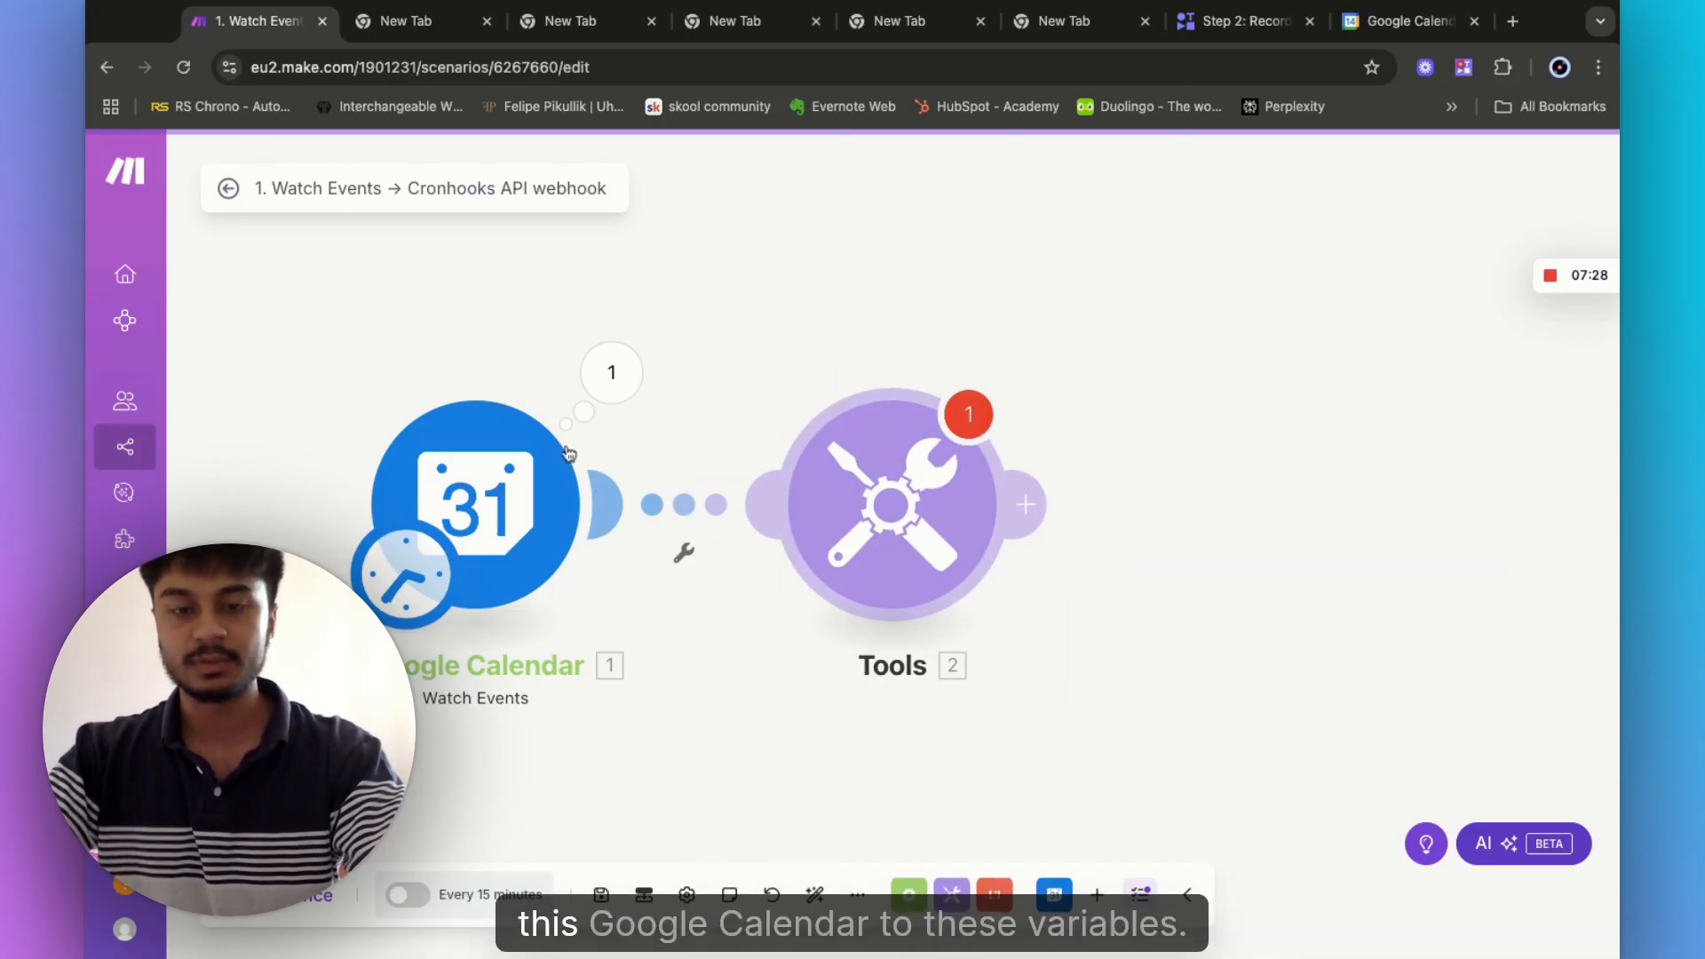
- Add variables Start Time = 7:00pm and Start Date = July 14
left_click(888, 506)
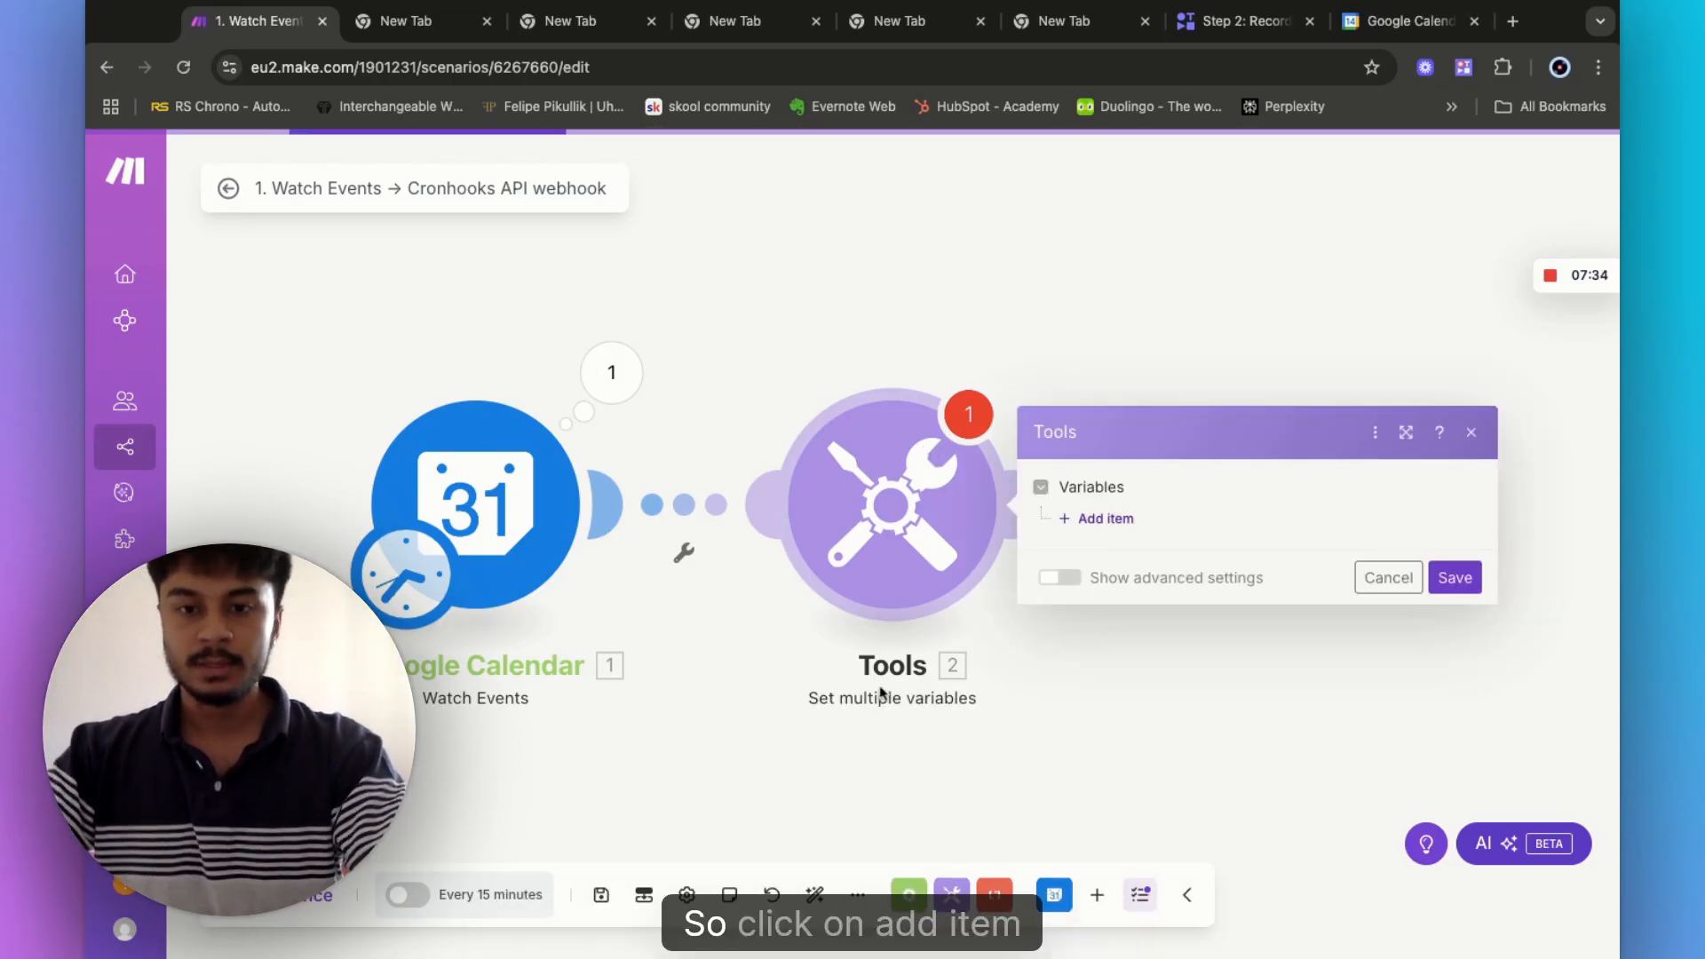
left_click(1101, 518)
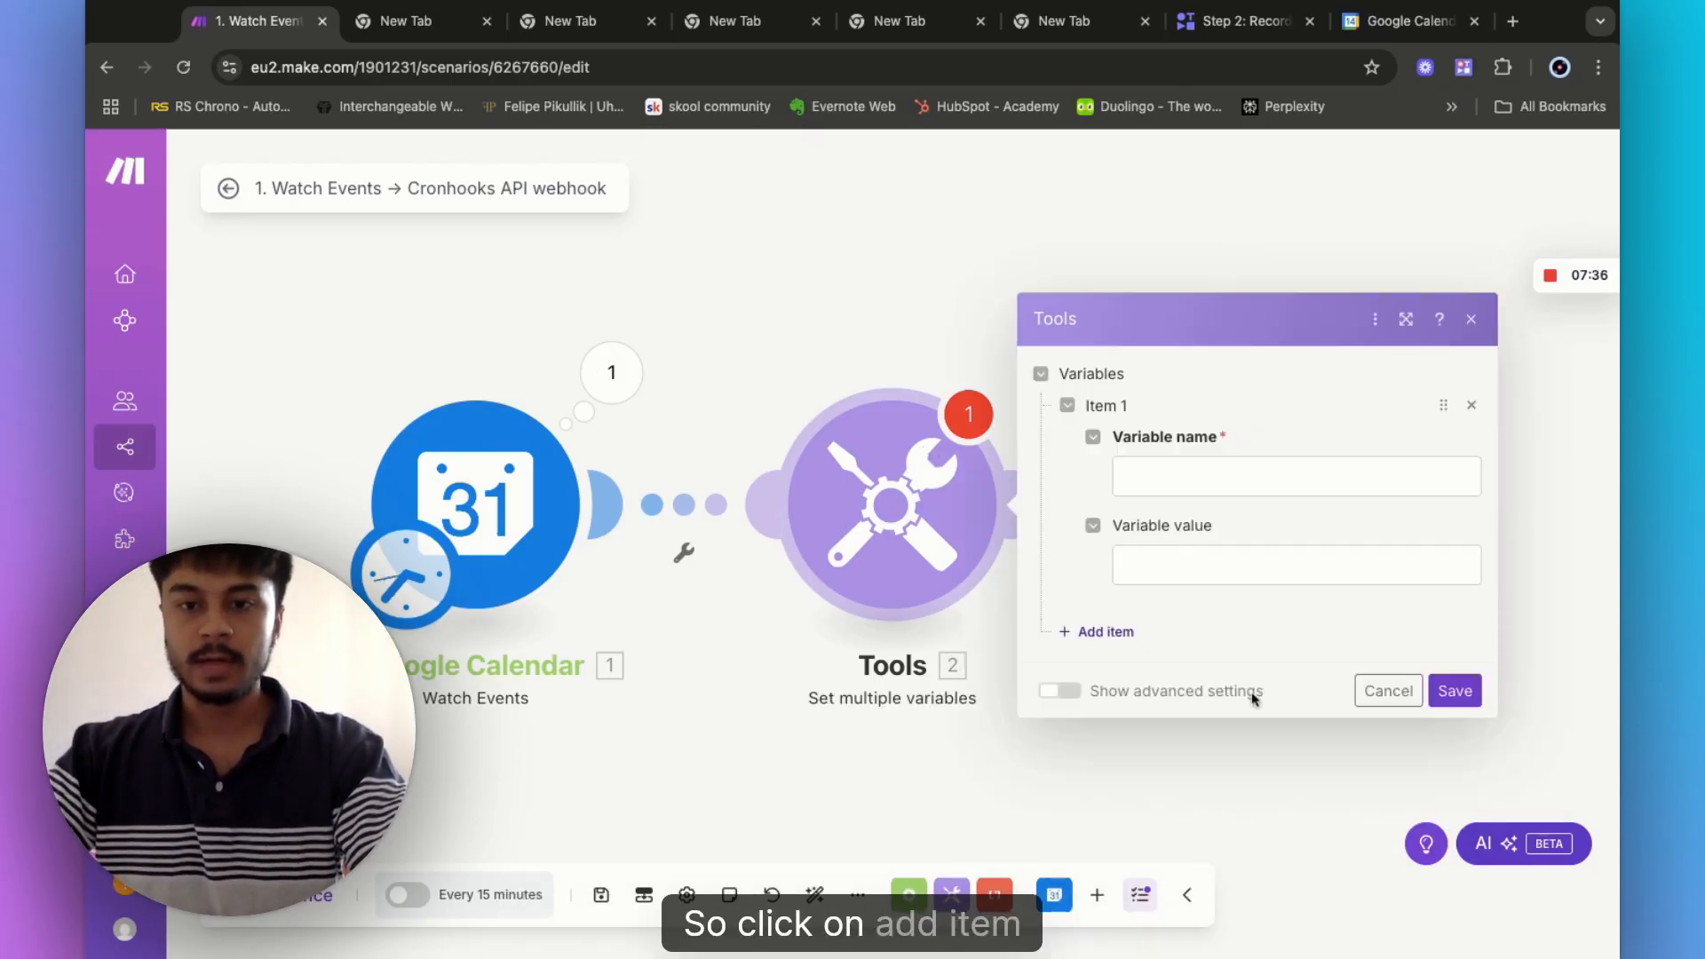
left_click(1160, 483)
left_click(1339, 484)
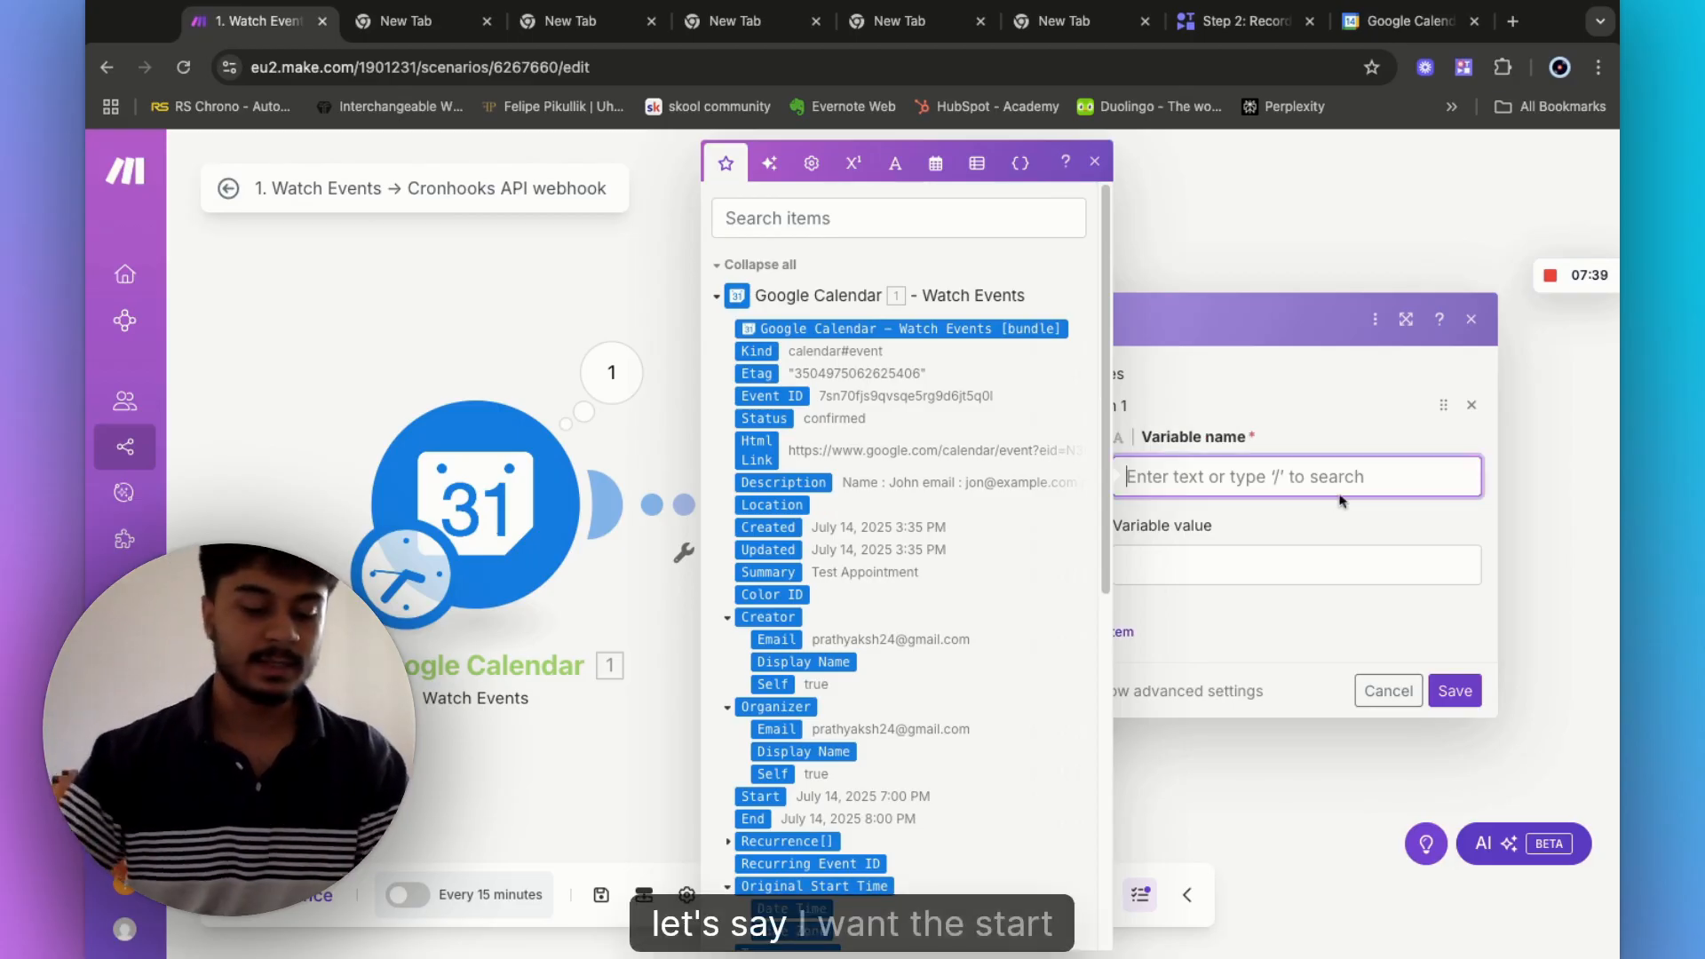
type("Start Time")
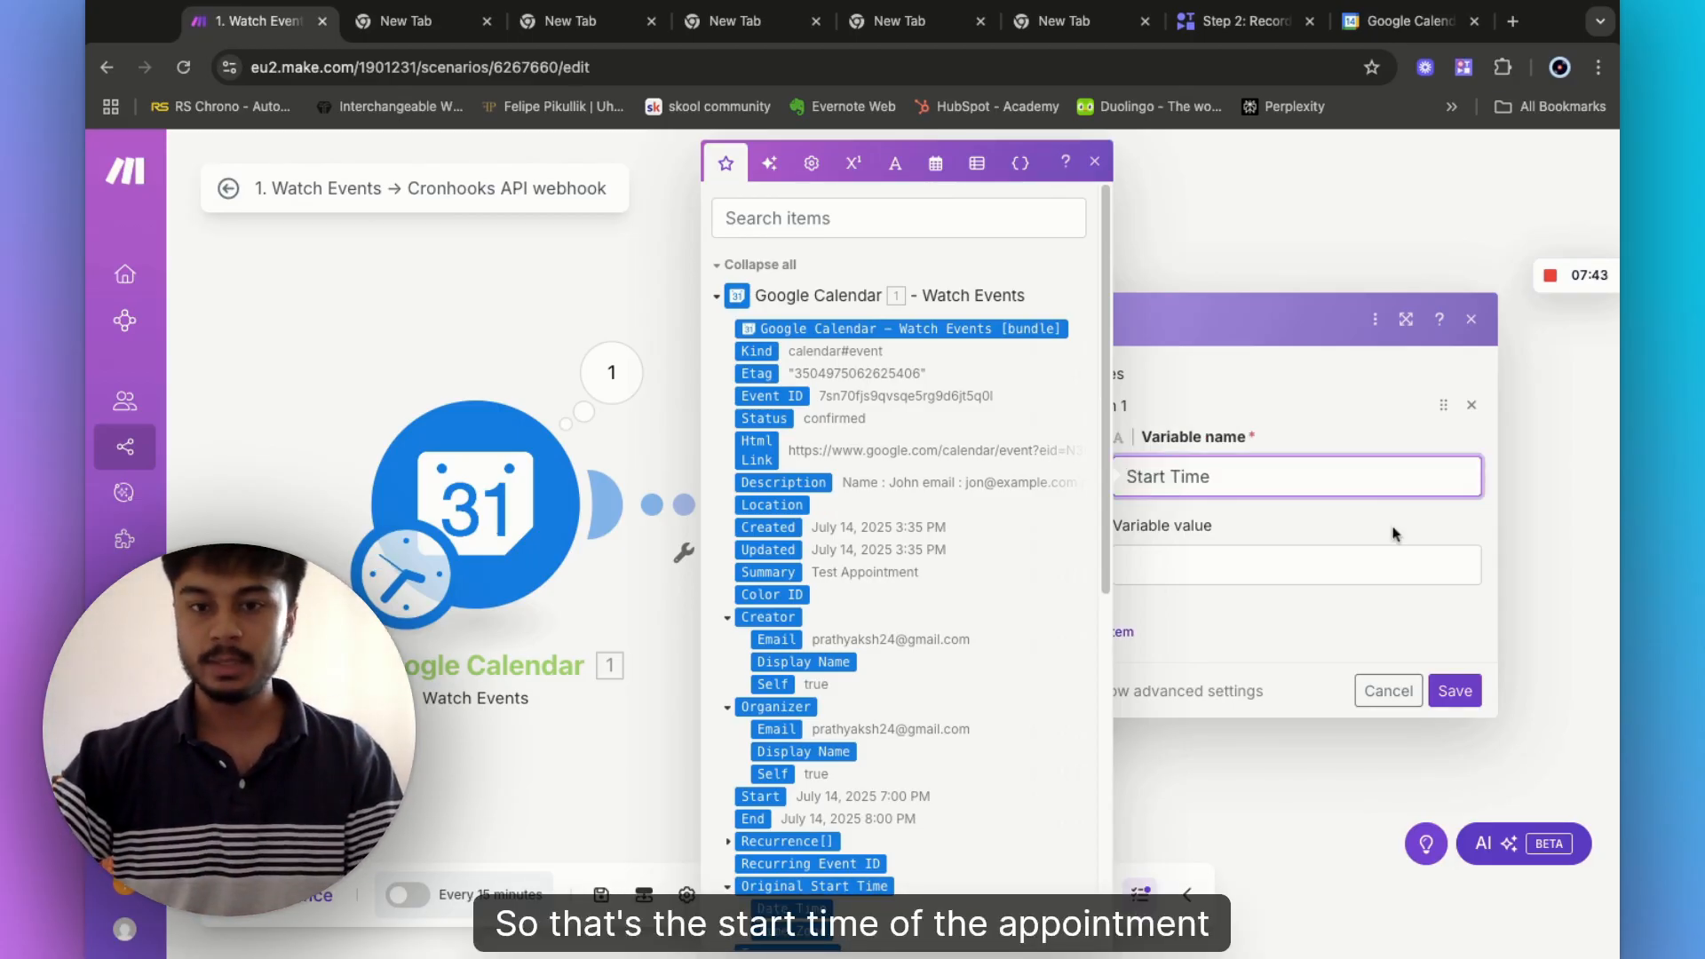
key("Tab")
scroll(838, 774, "down", 1)
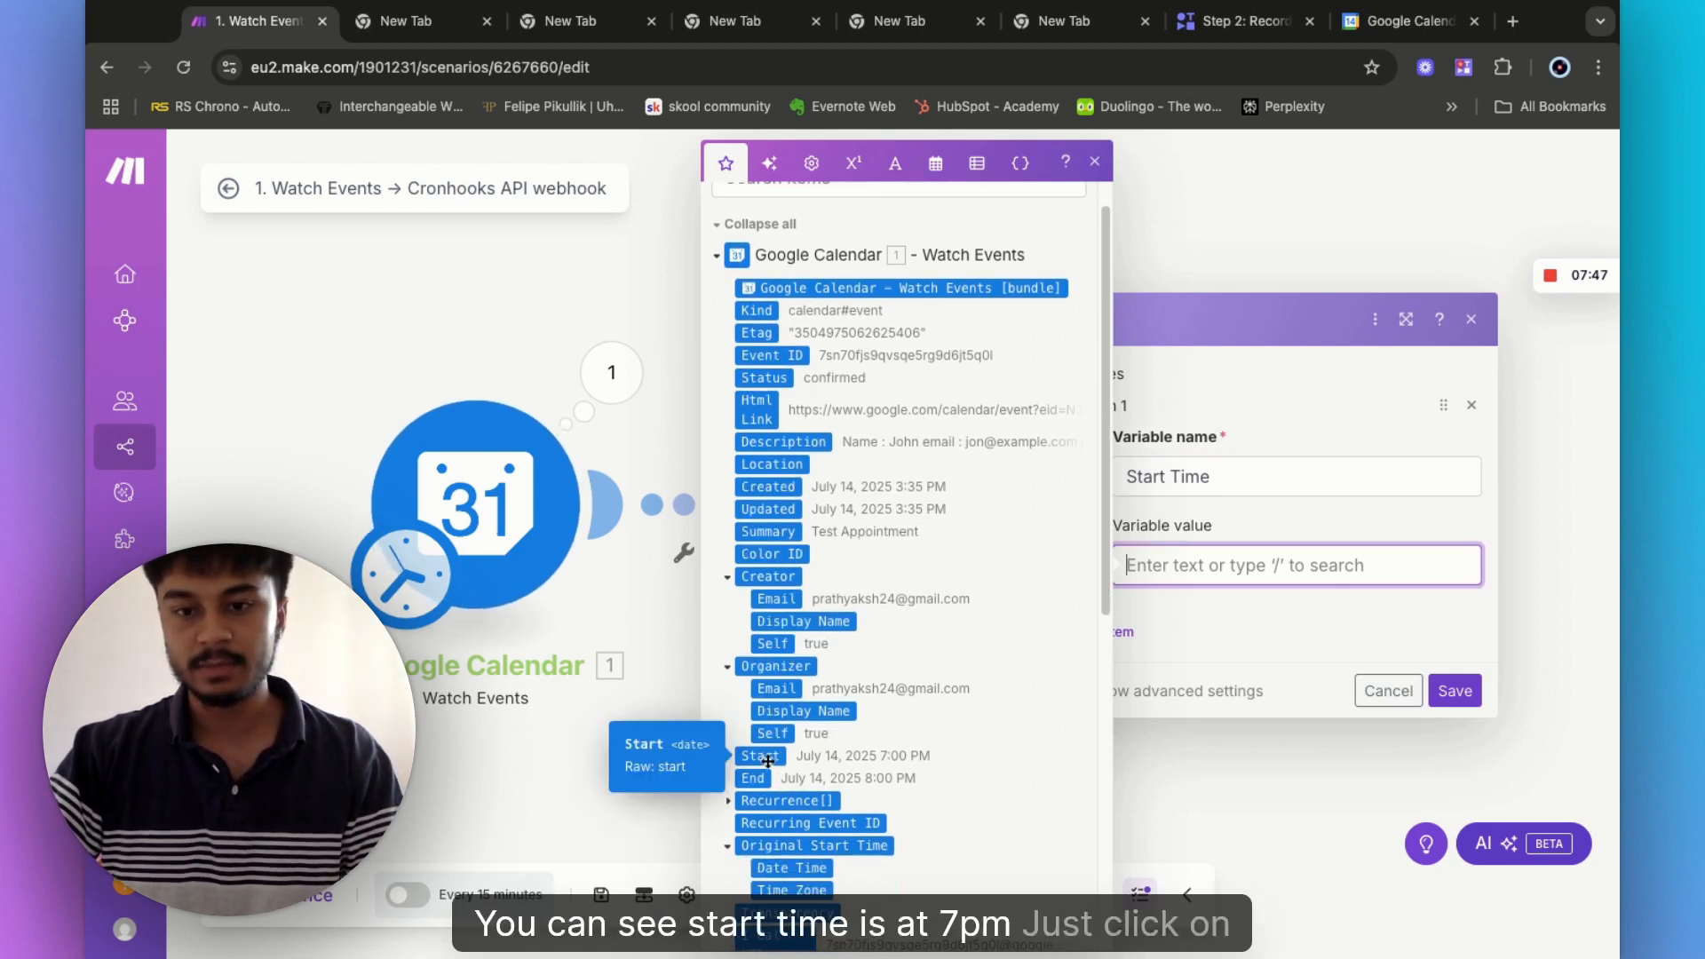
left_click(767, 761)
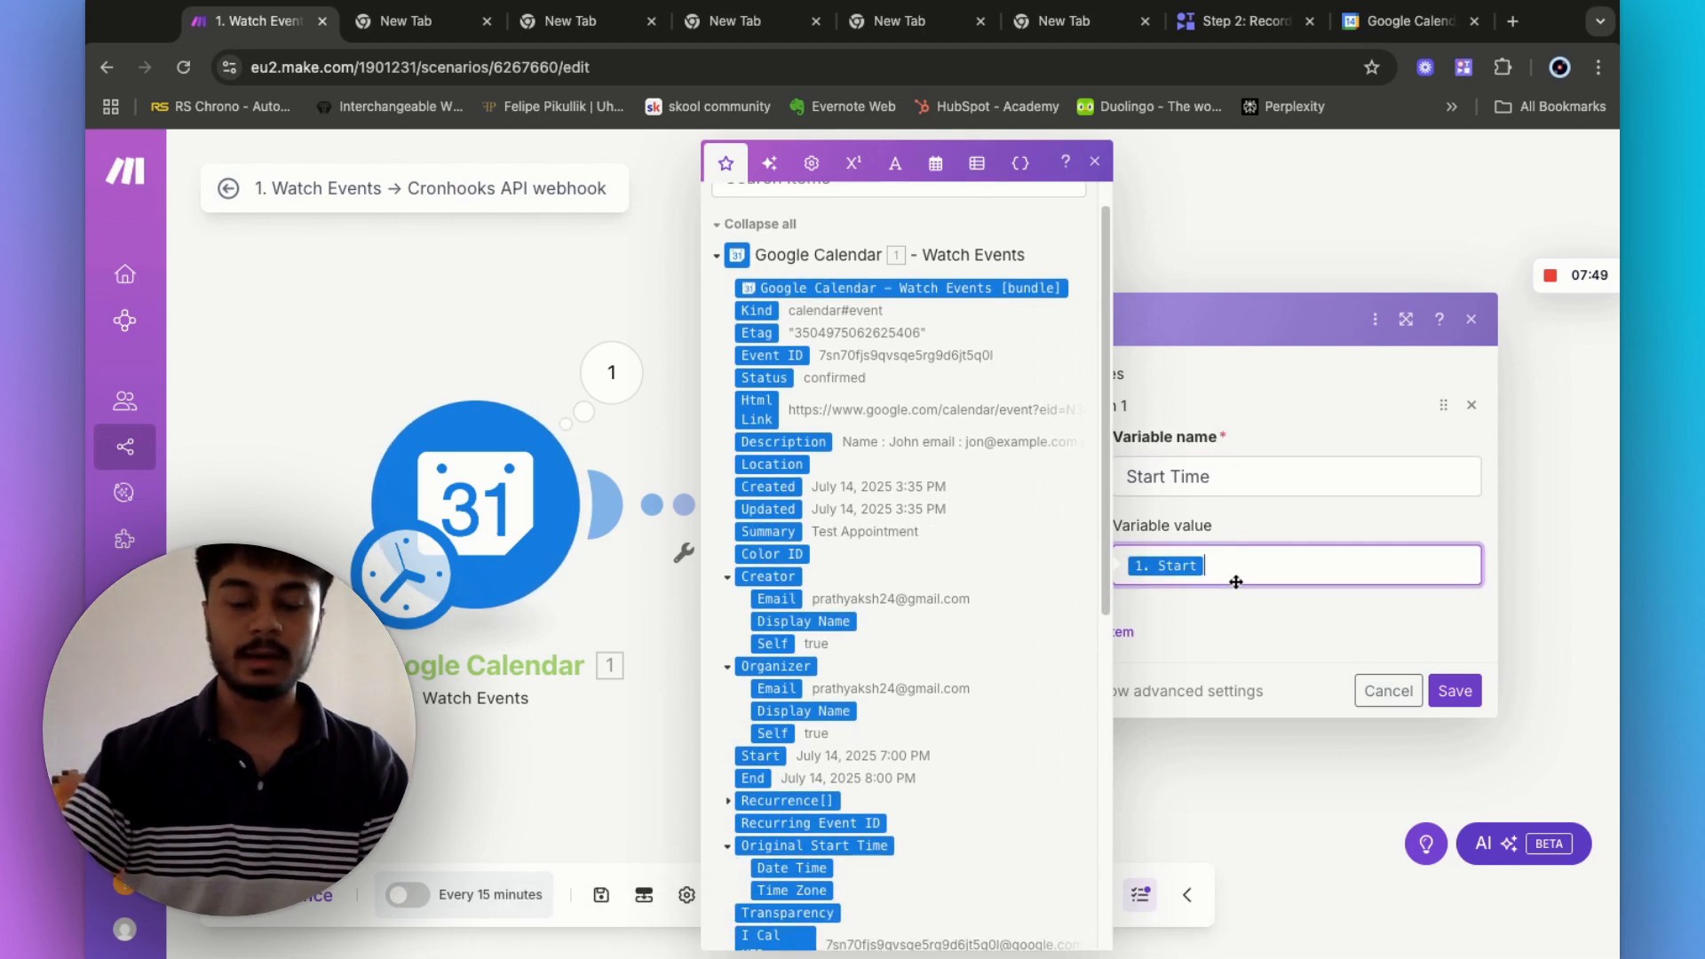
key("BackSpace")
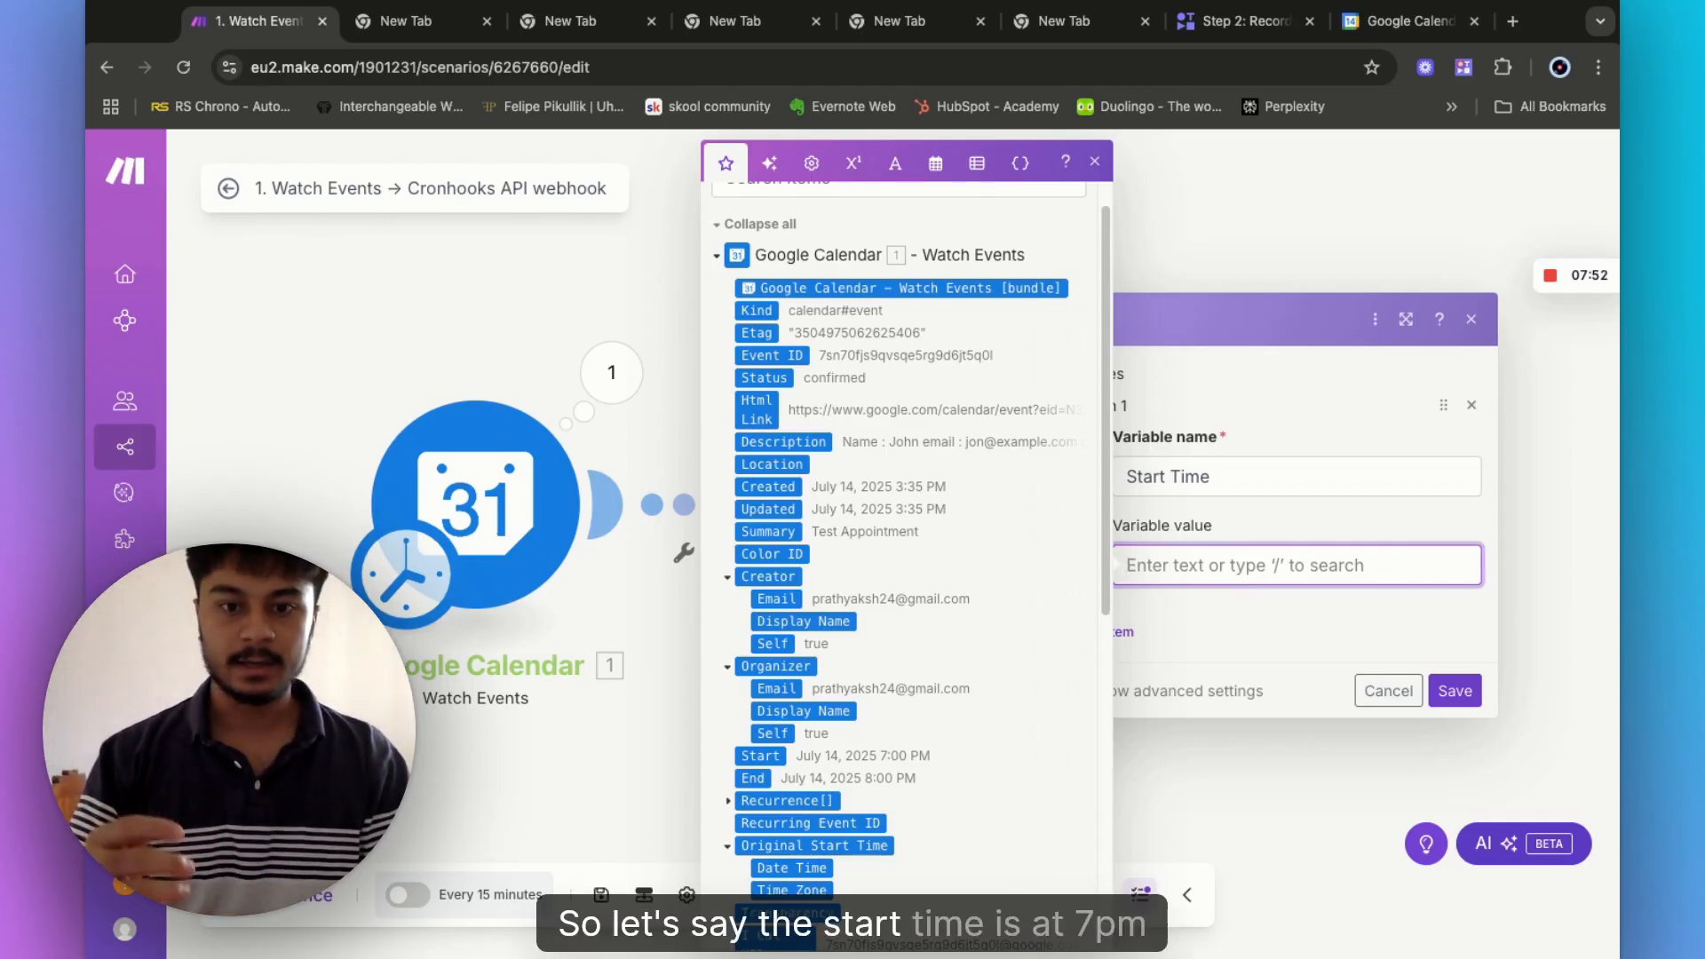
type("7:00")
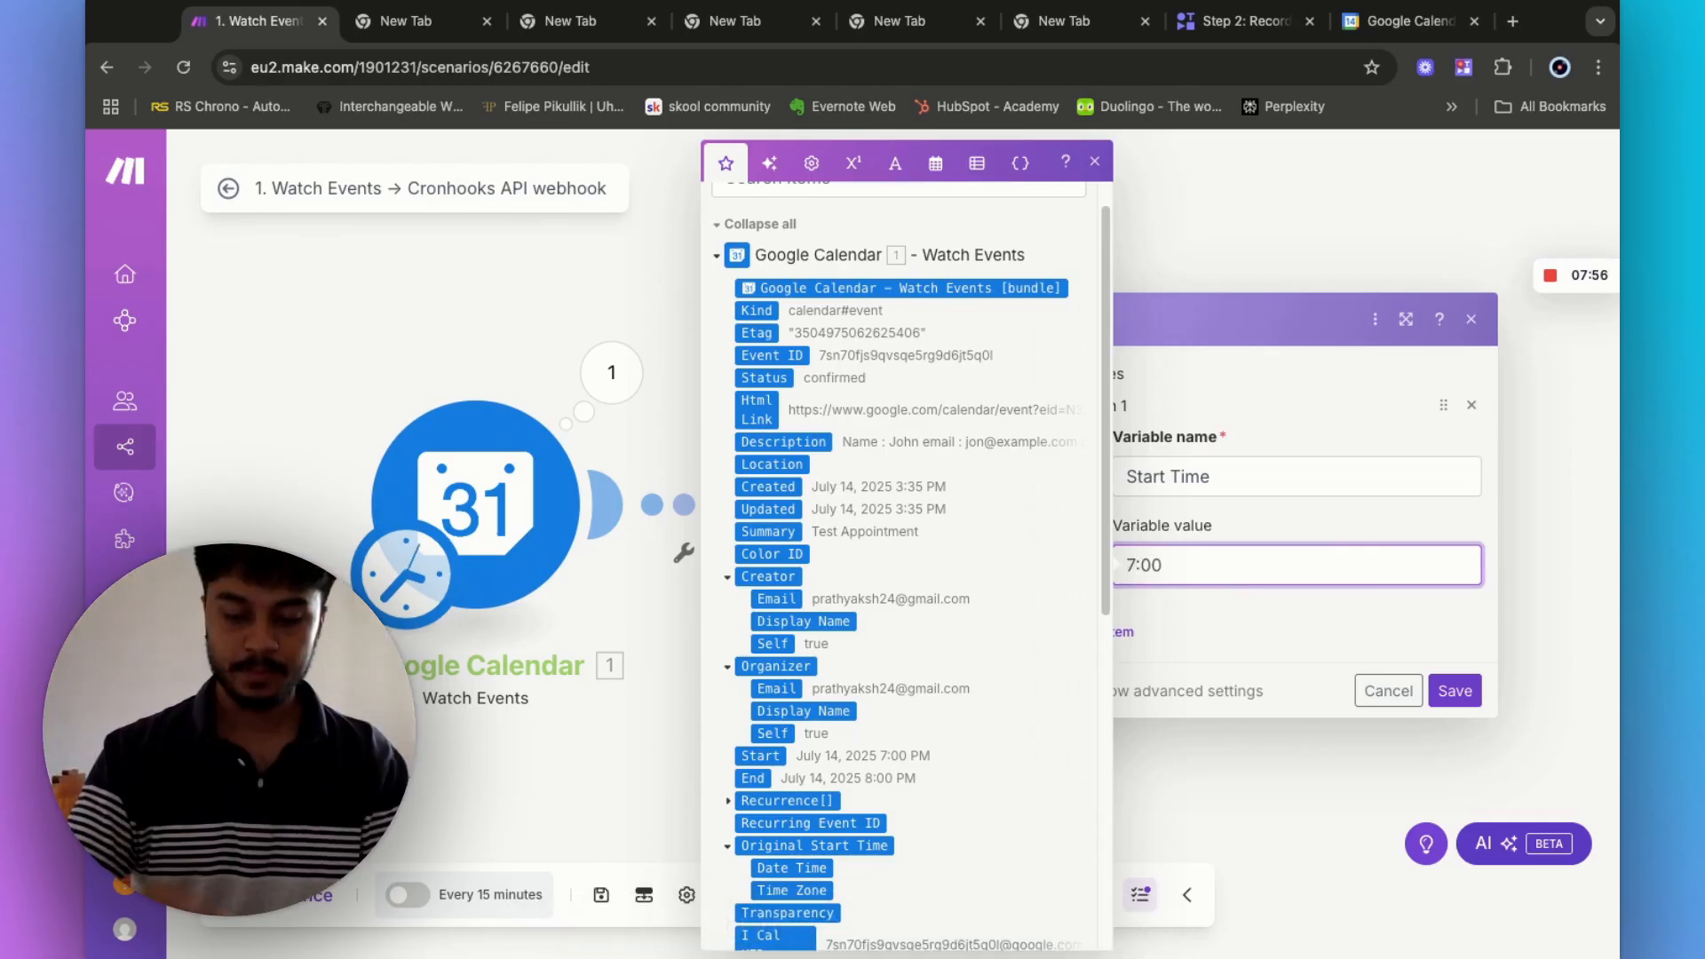
type("pm")
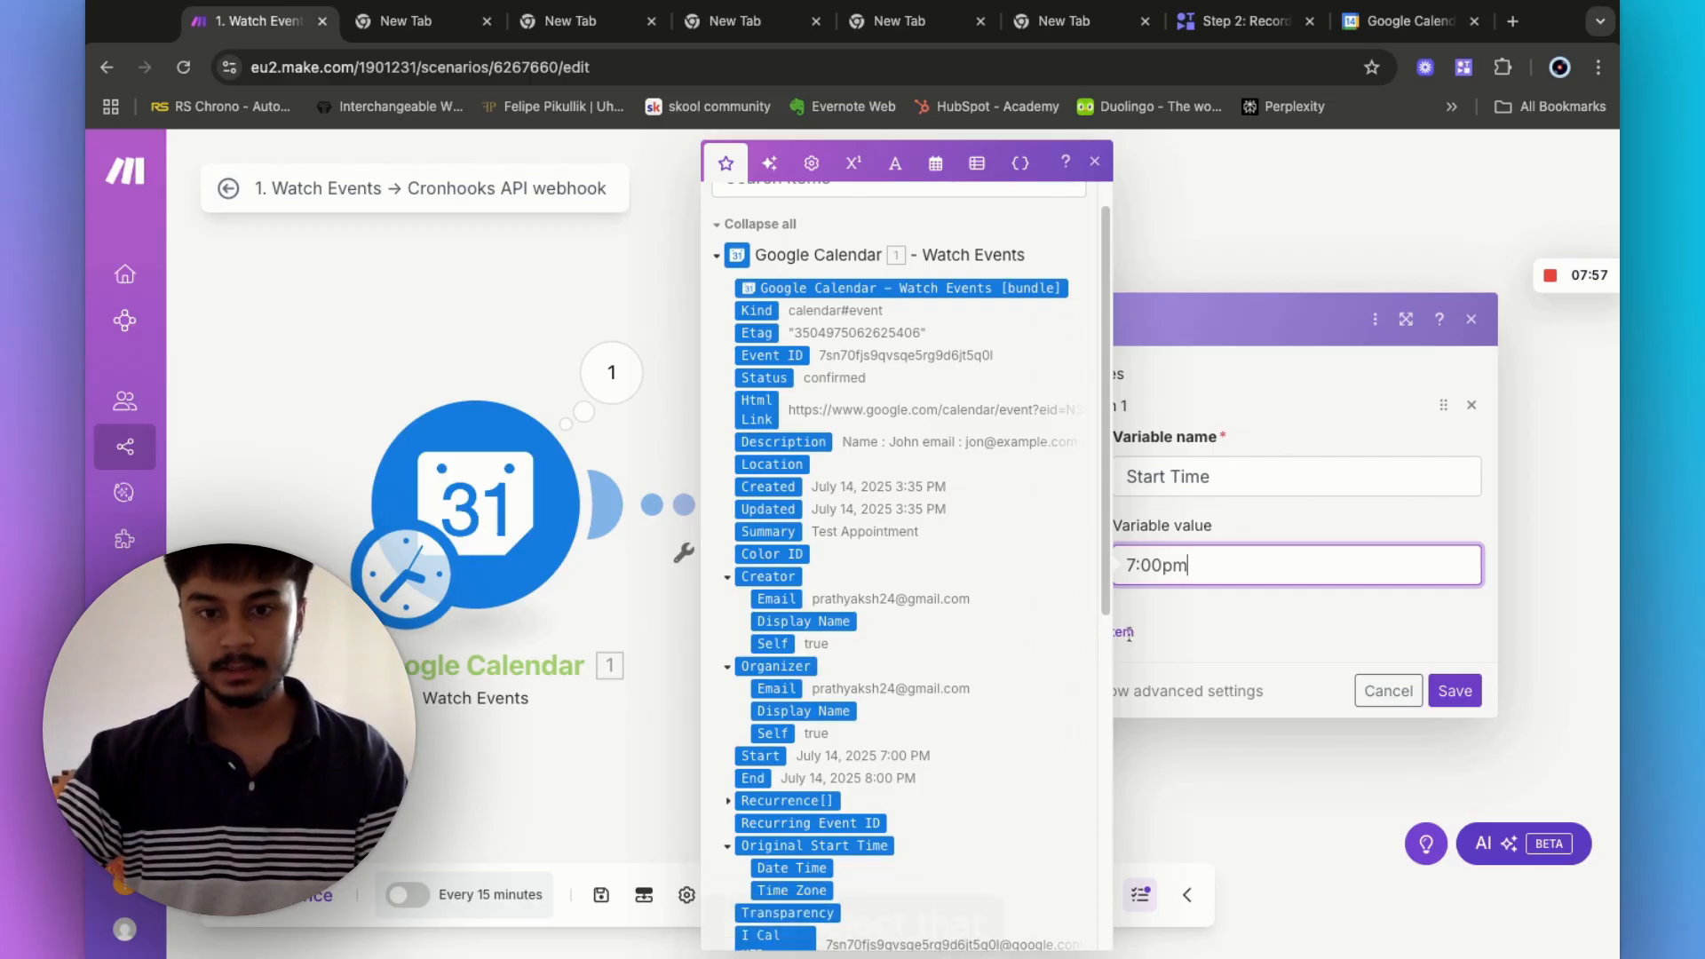
left_click(1128, 632)
left_click(1121, 632)
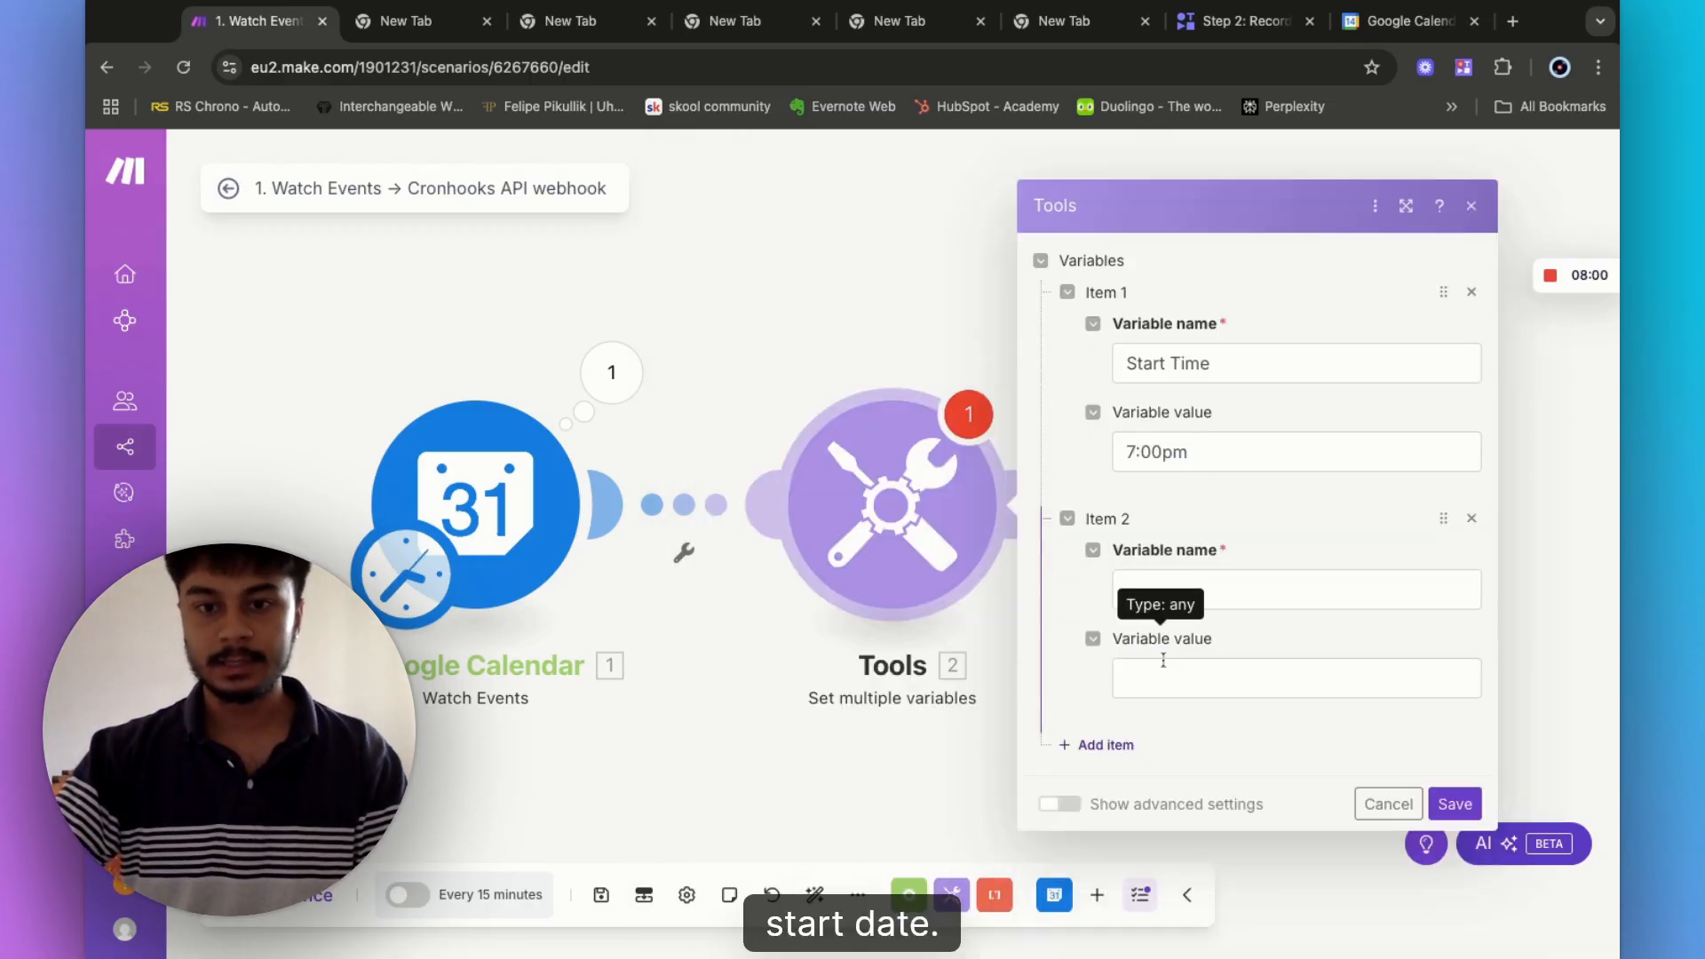
left_click(1148, 591)
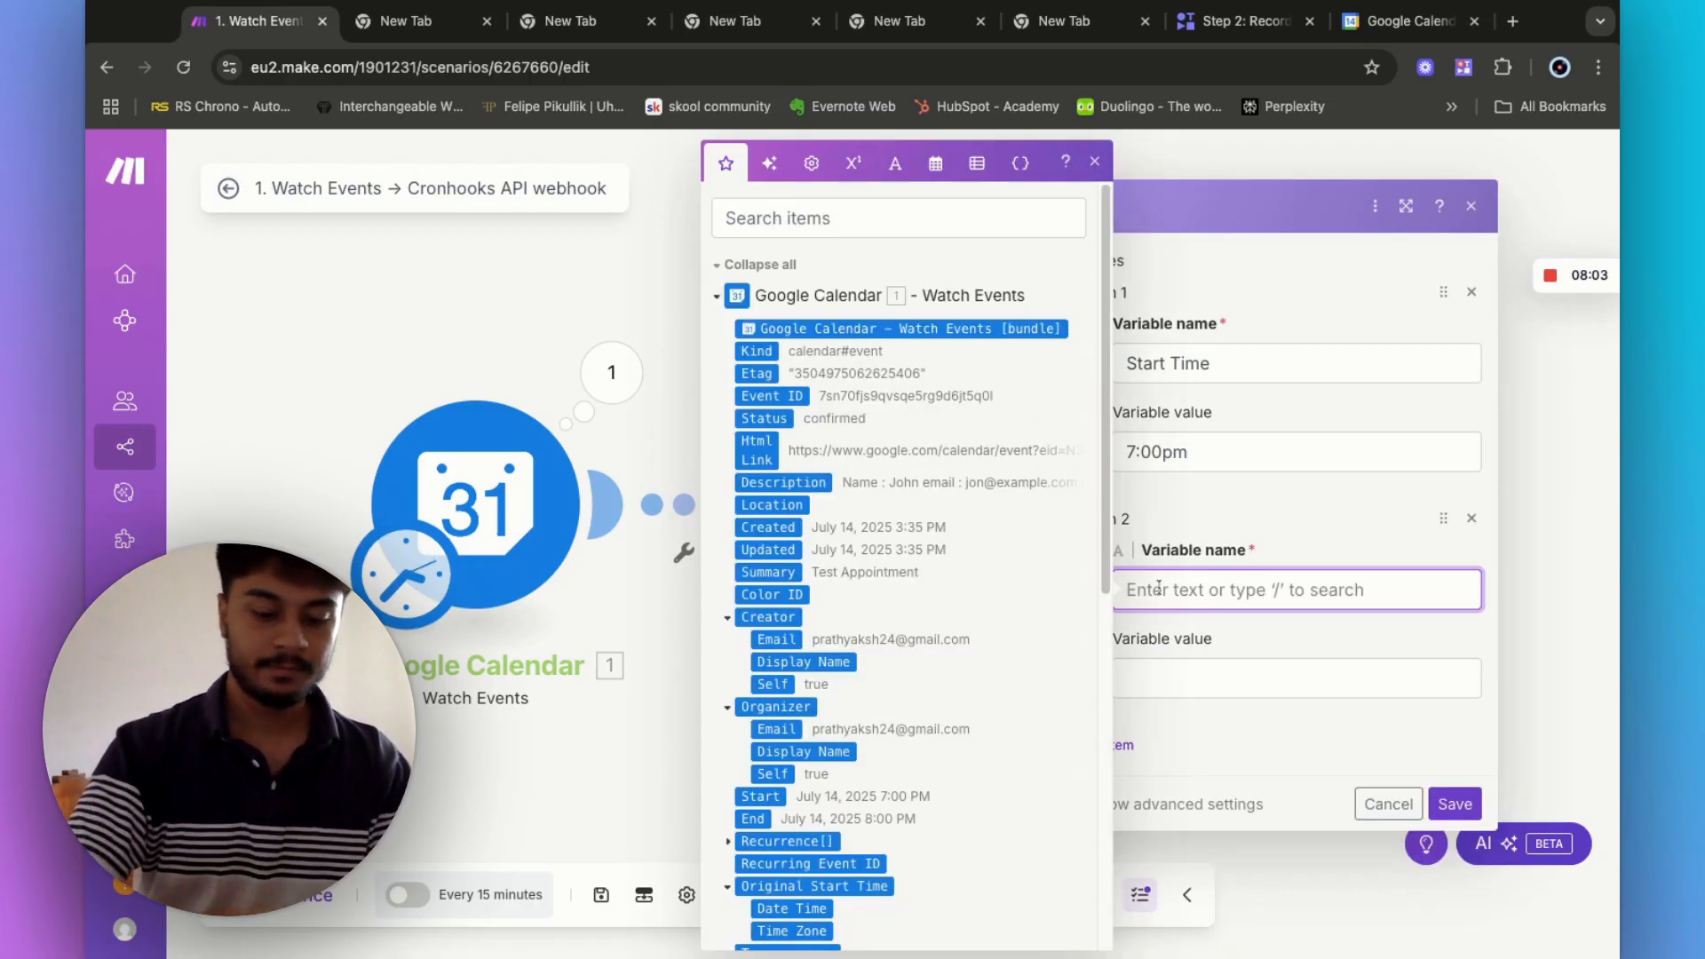
key("Tab")
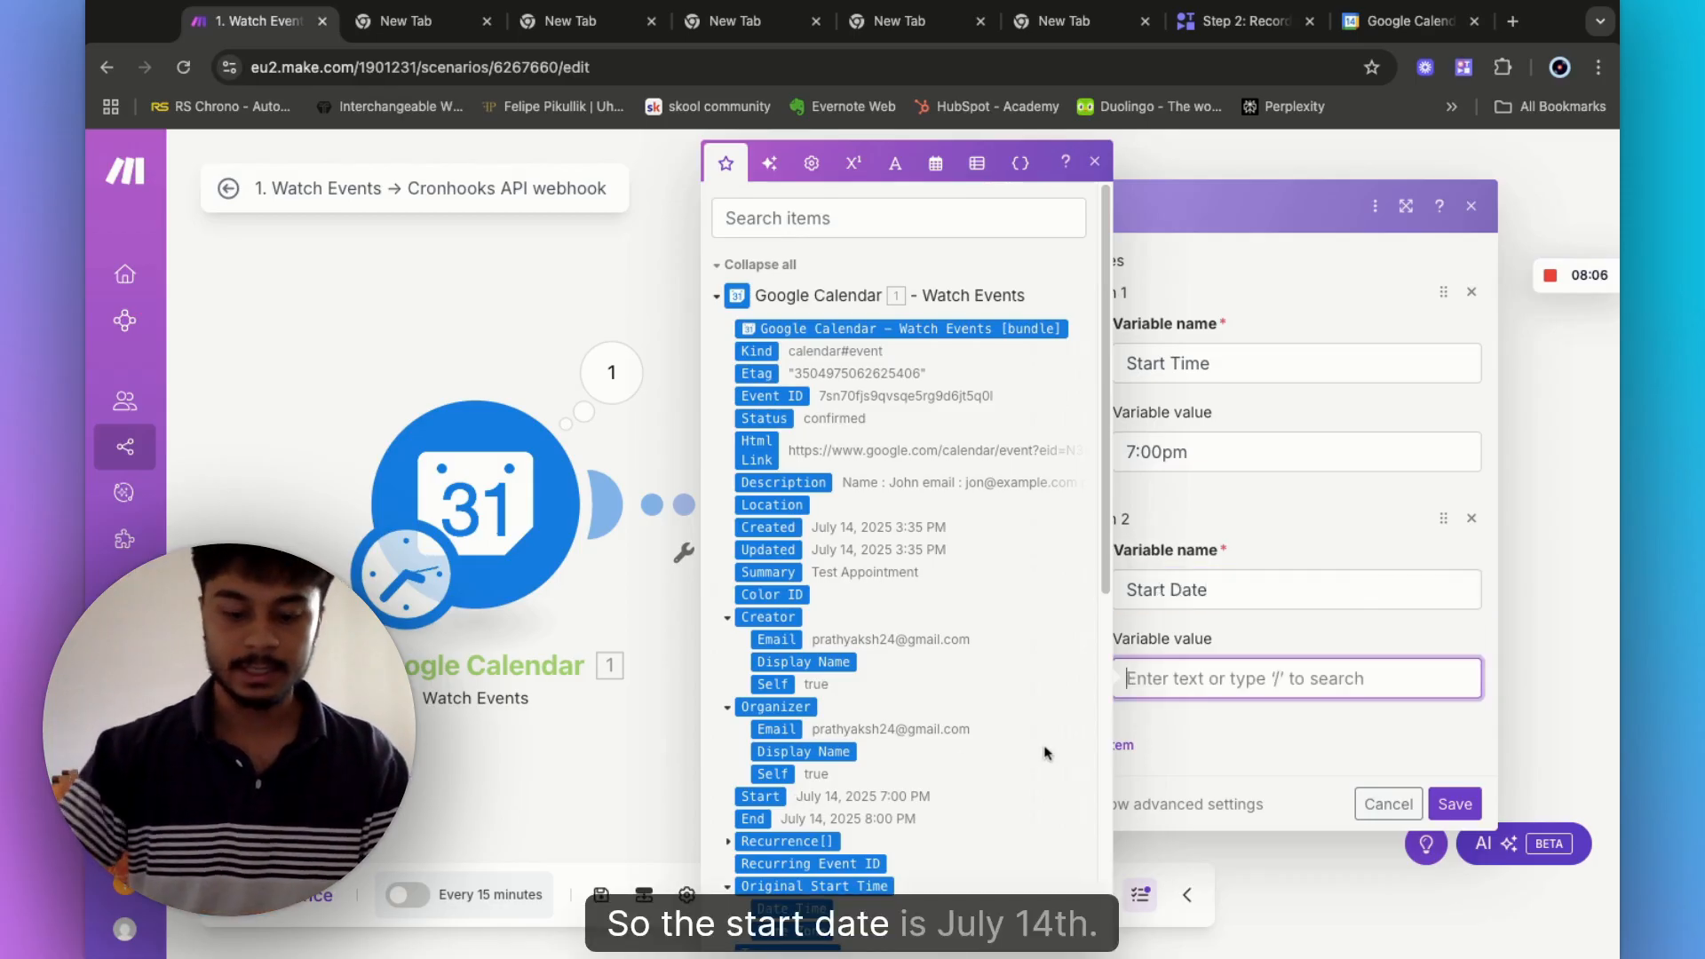
type("July 14")
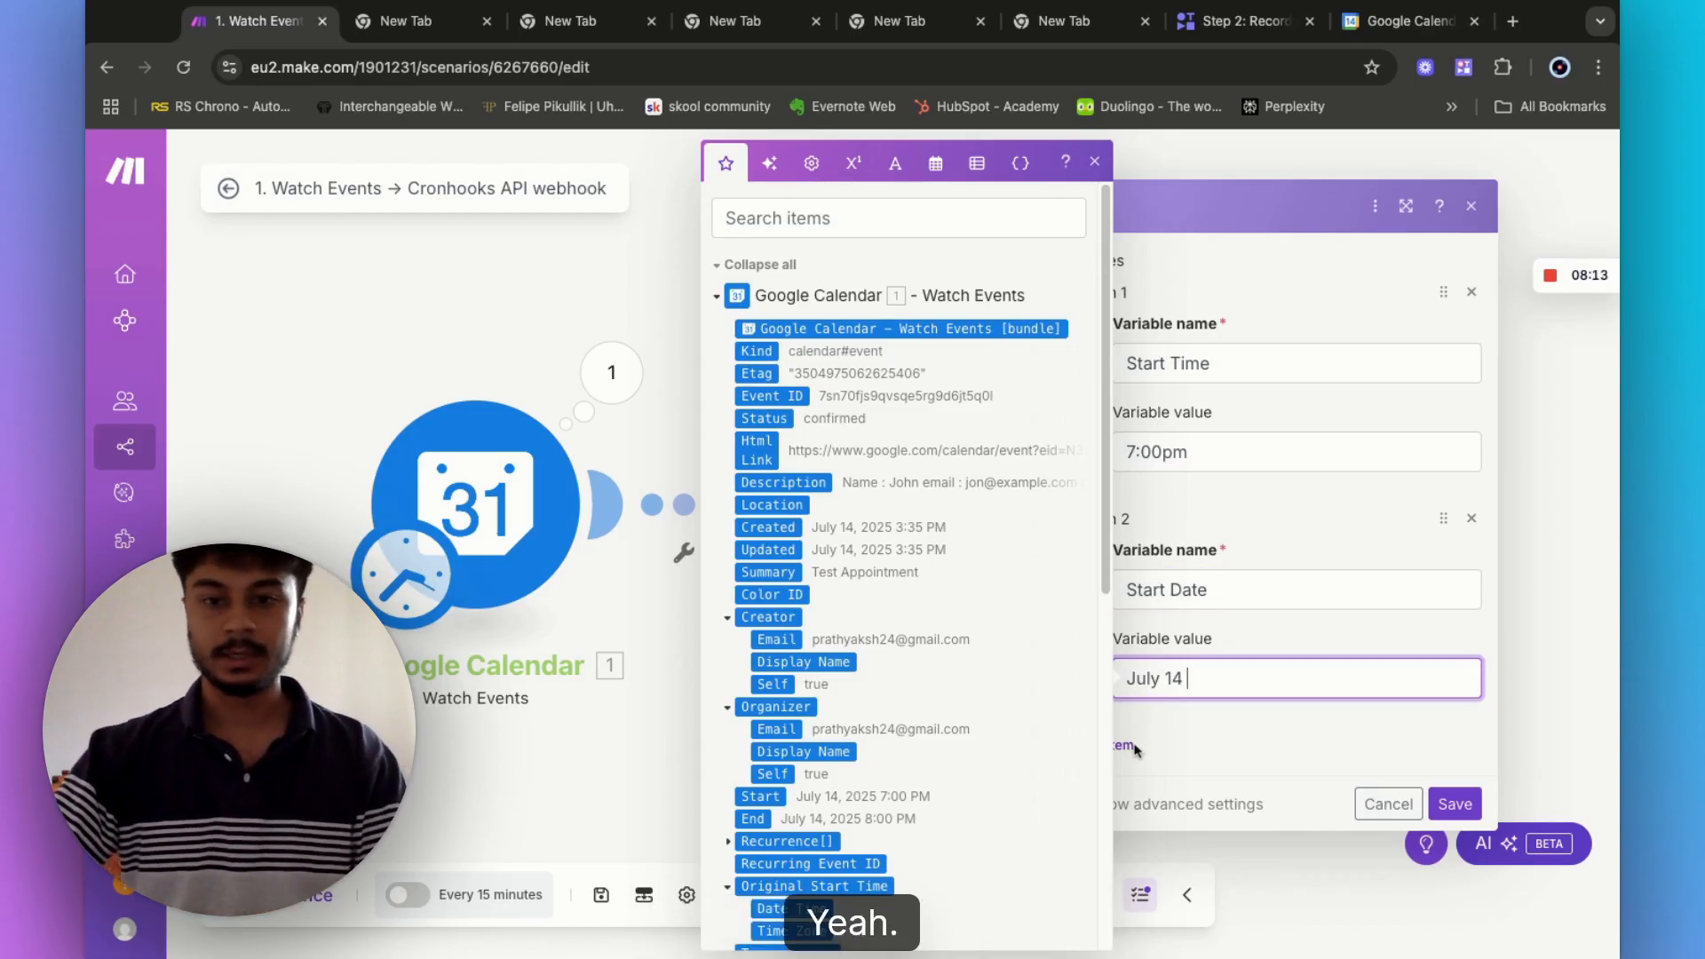
left_click(1193, 716)
- Add 'name' and 'email' variables holding the customer's name and e-mail address
left_click(1128, 745)
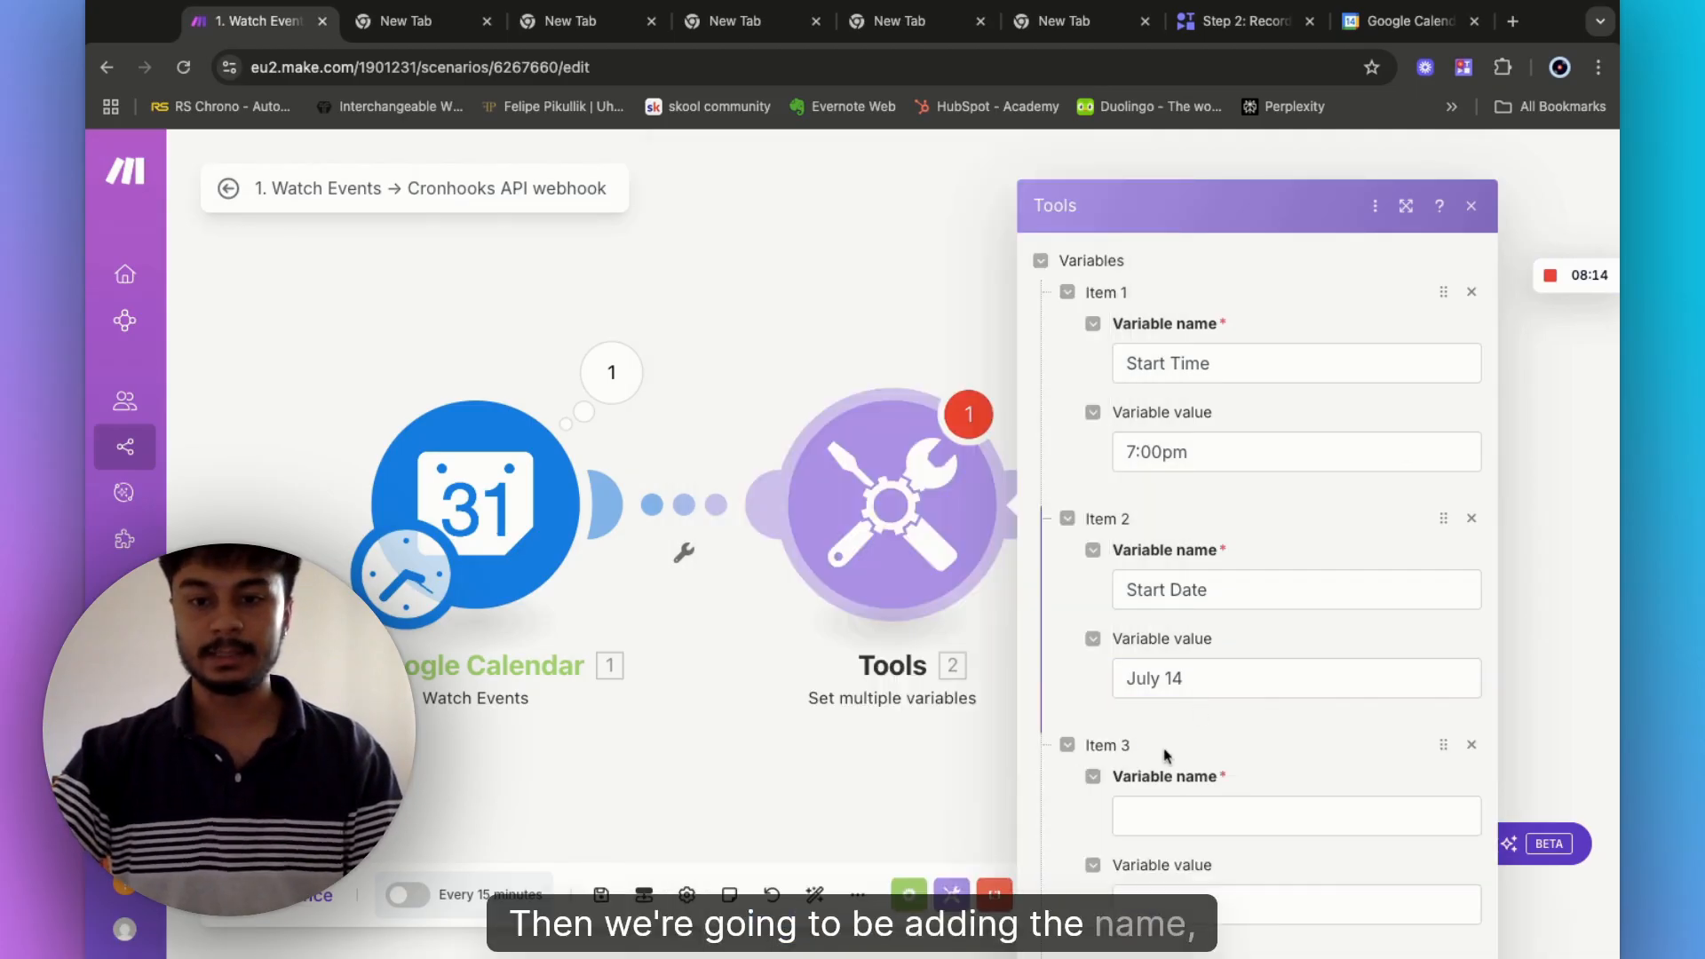
left_click(1152, 815)
type("name")
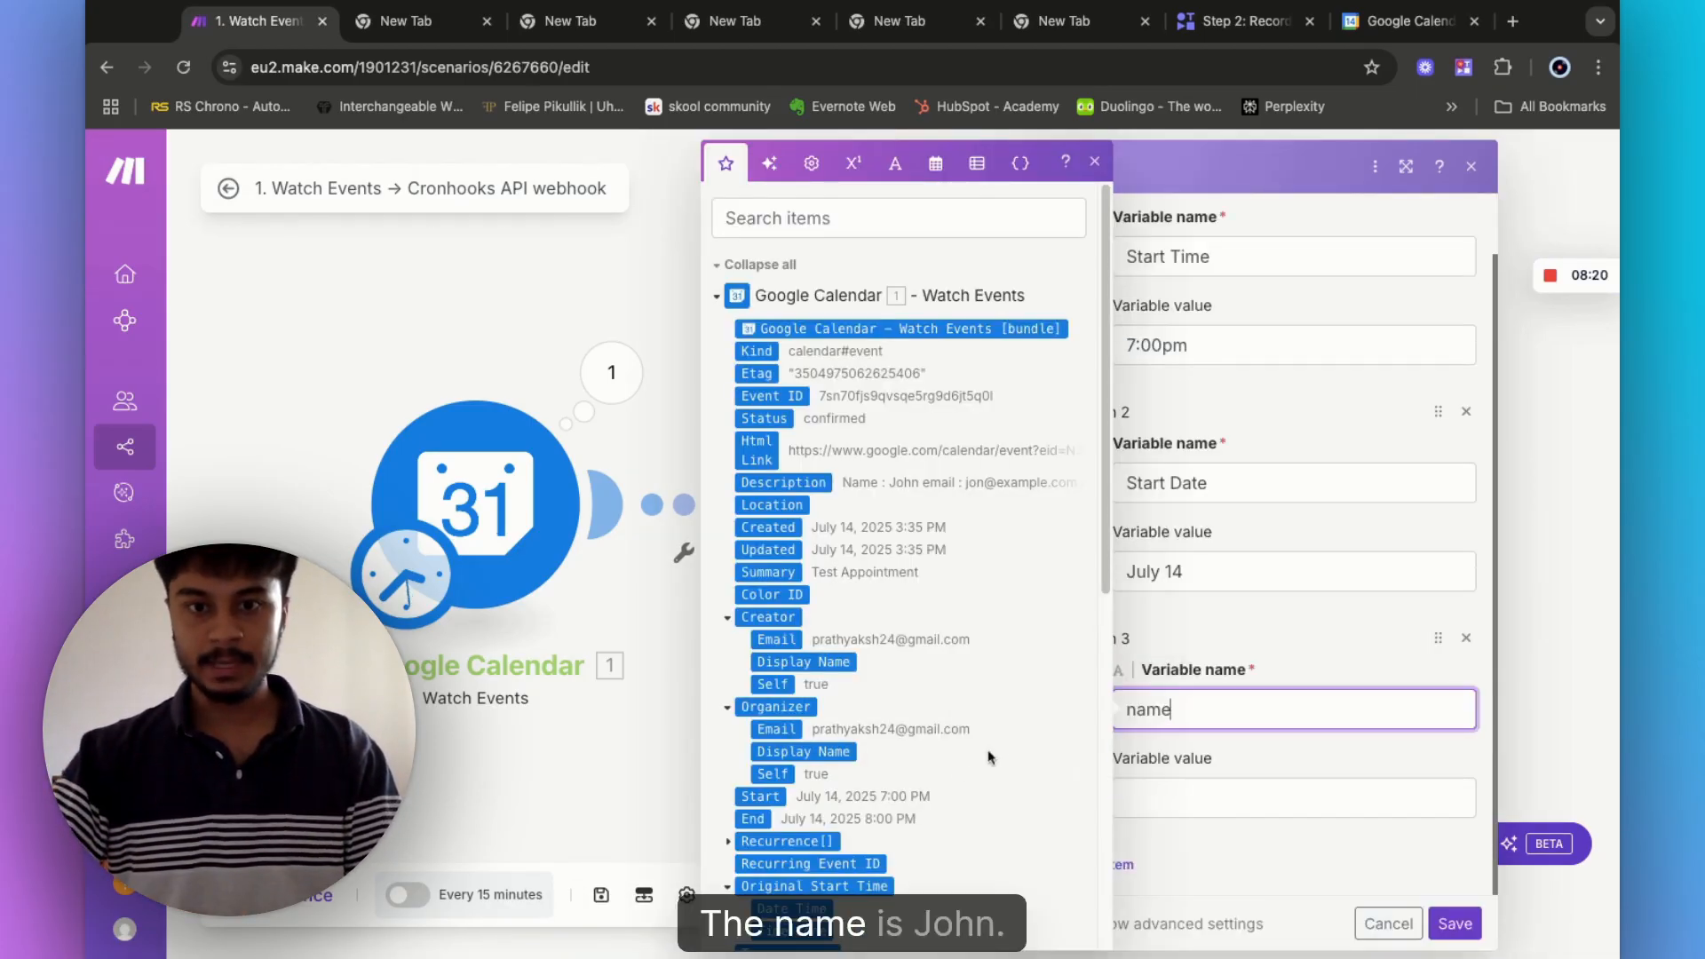
left_click(1142, 790)
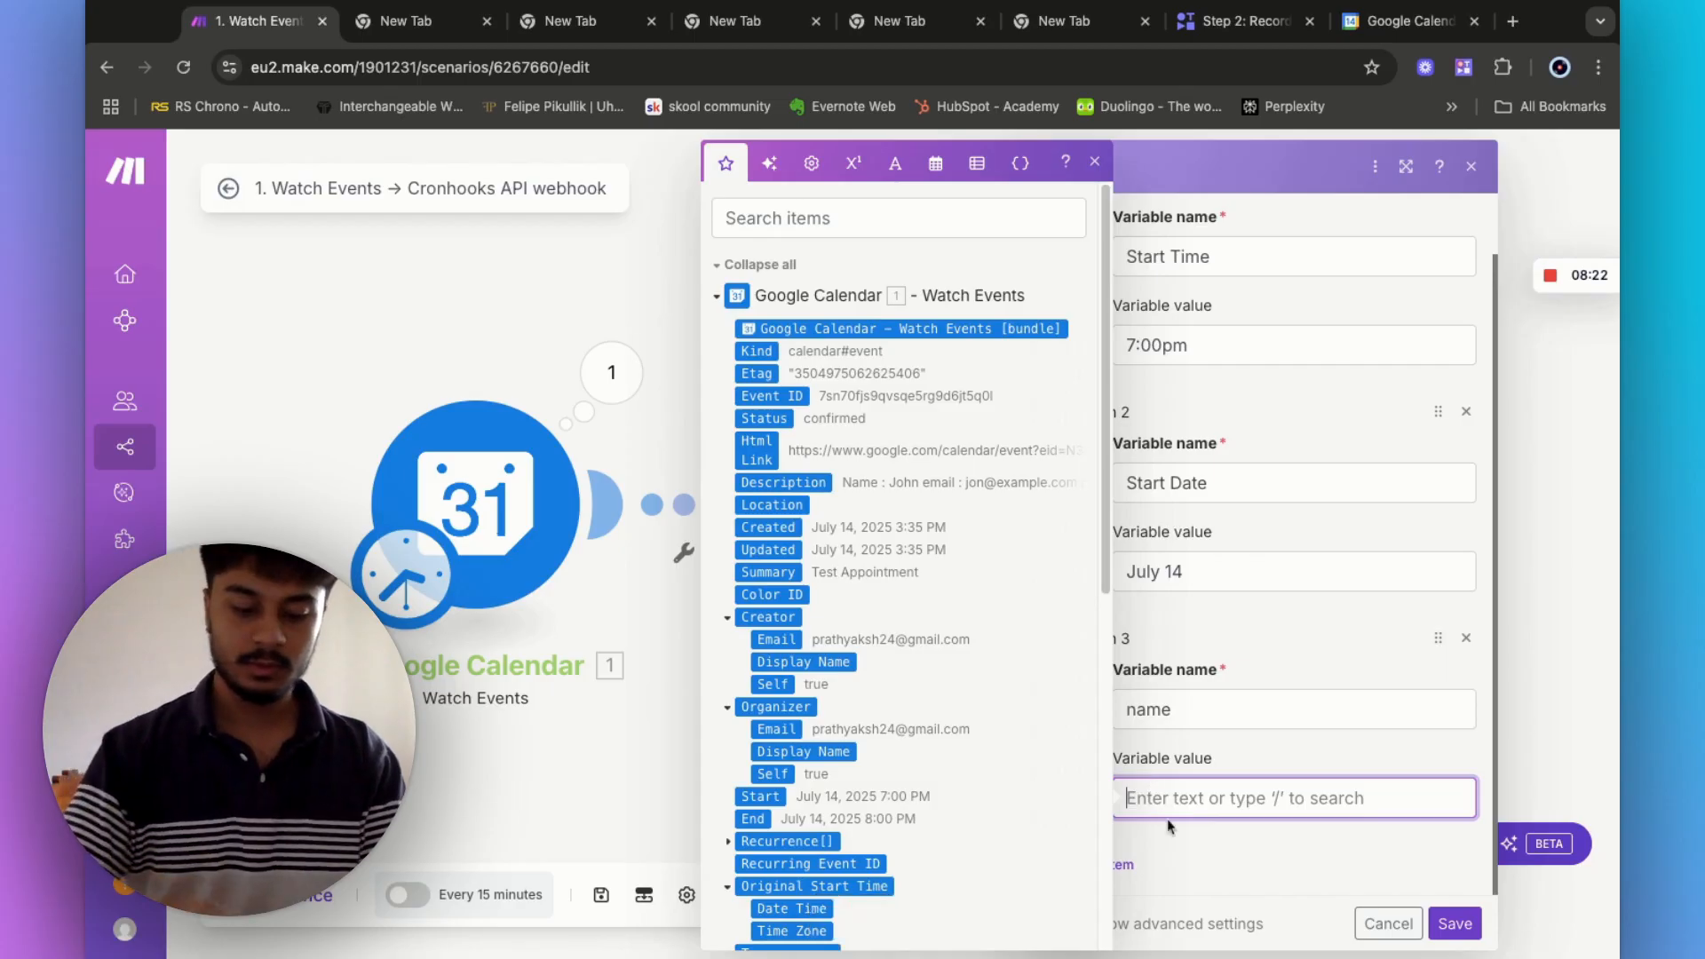
type("John")
left_click(1132, 865)
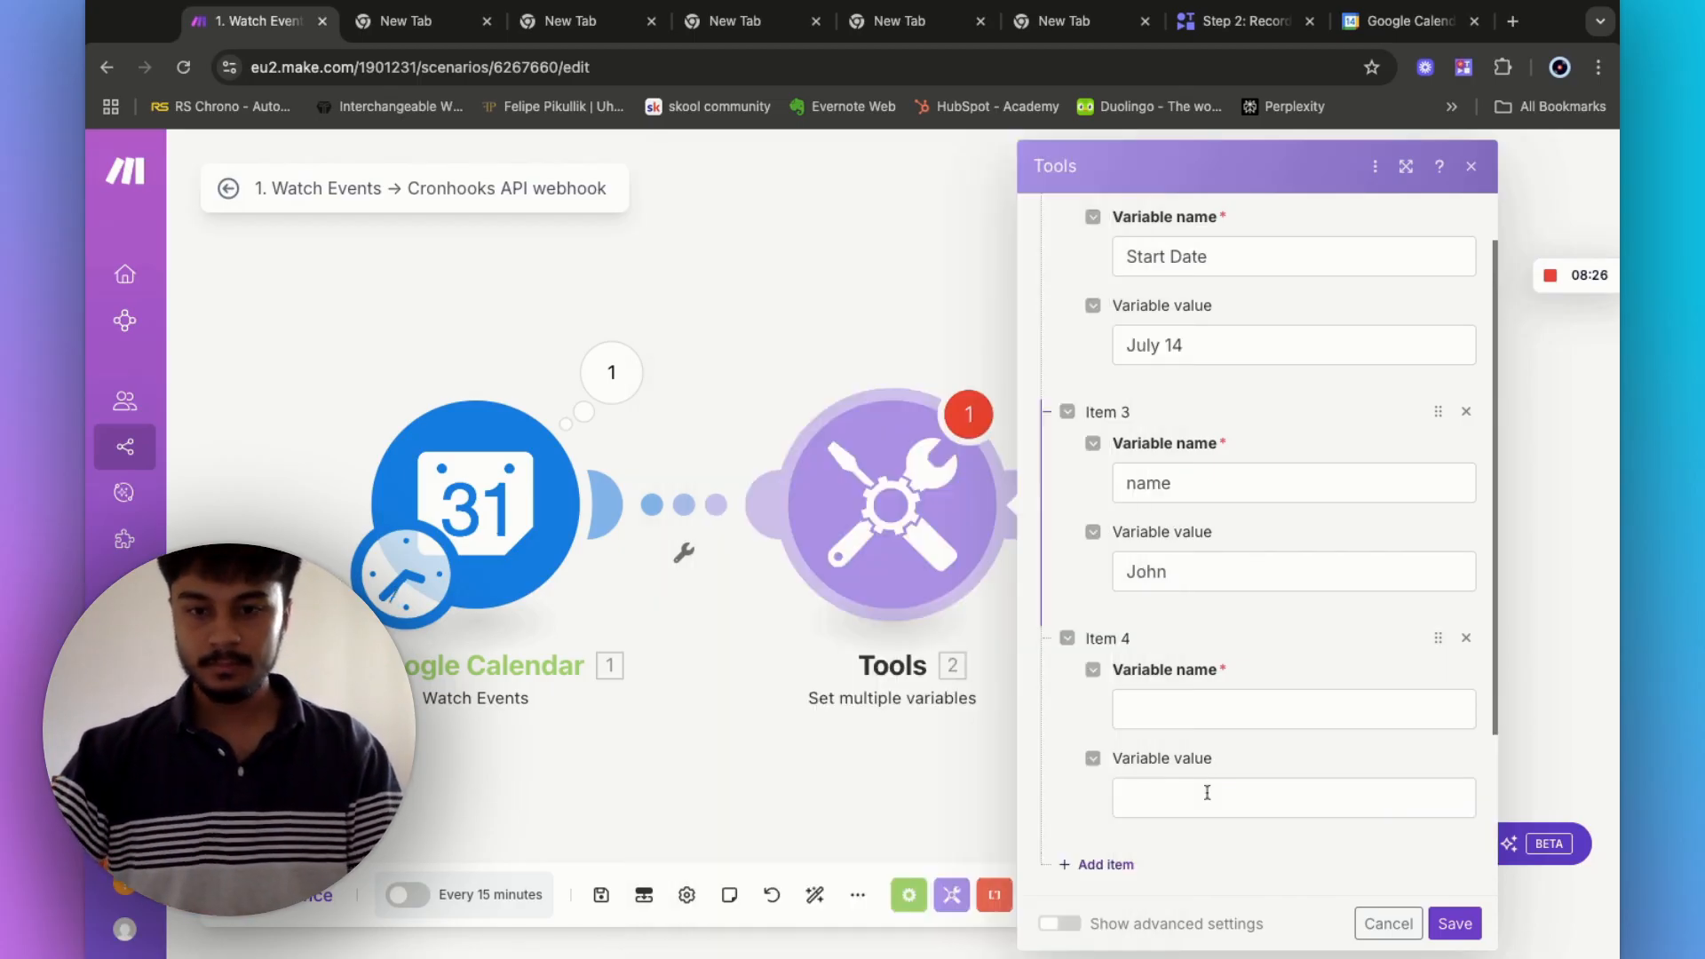
left_click(1166, 705)
type("email")
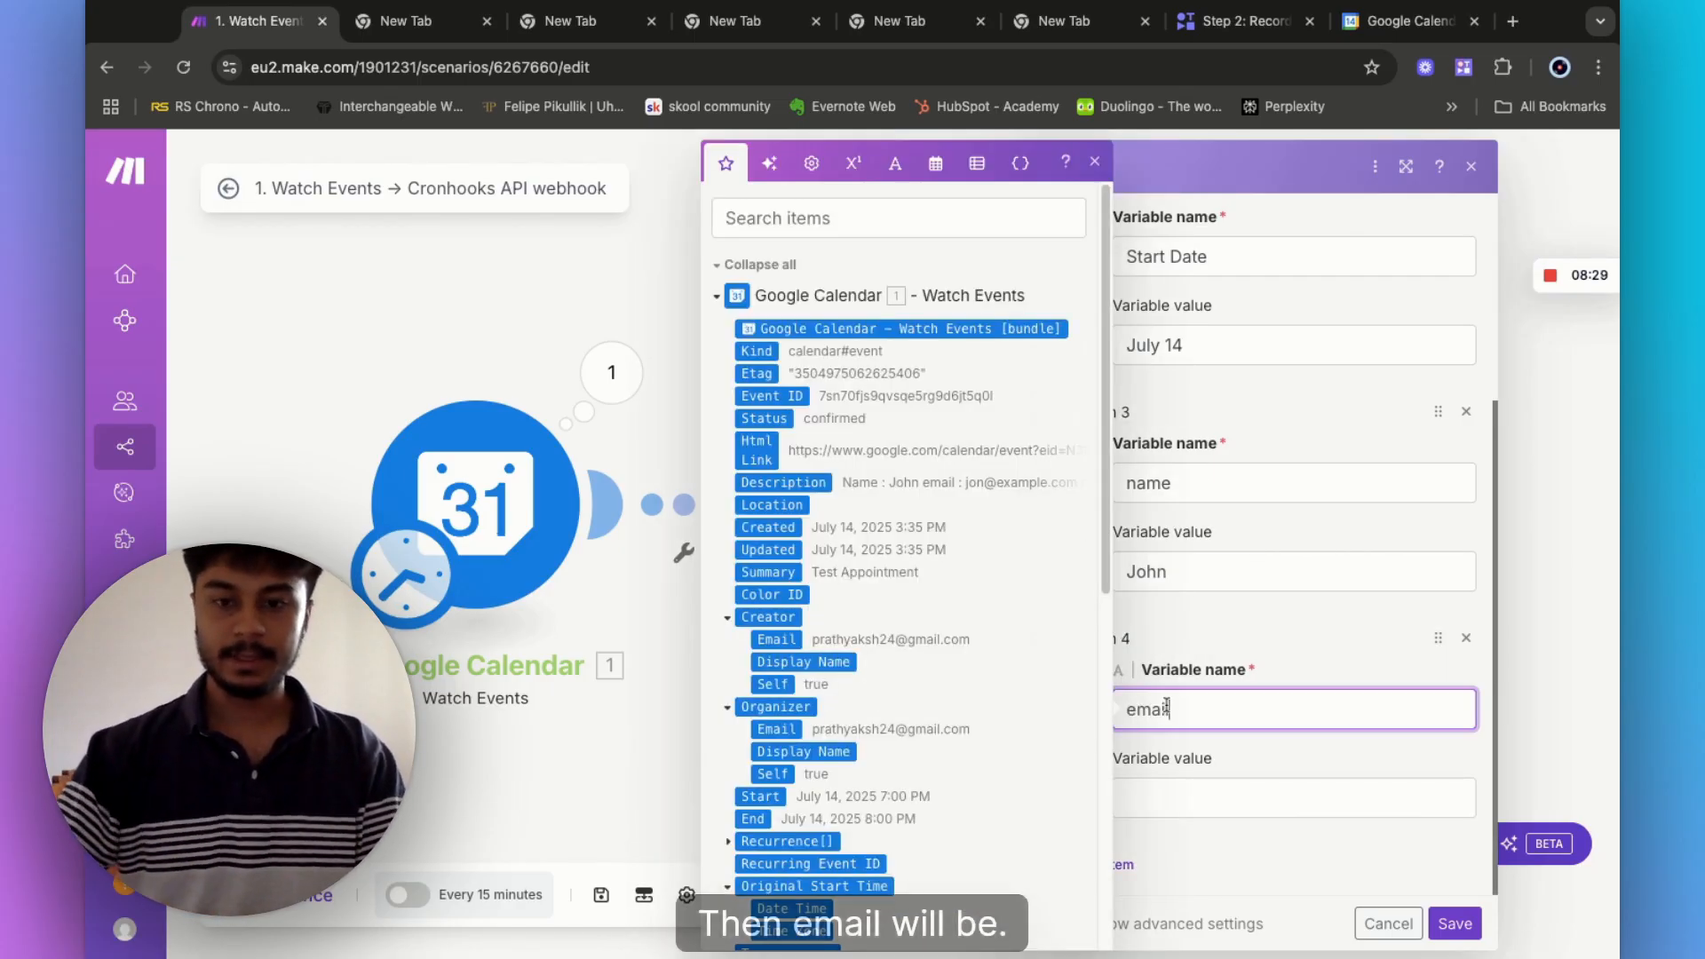
left_click(1144, 799)
type("jone@")
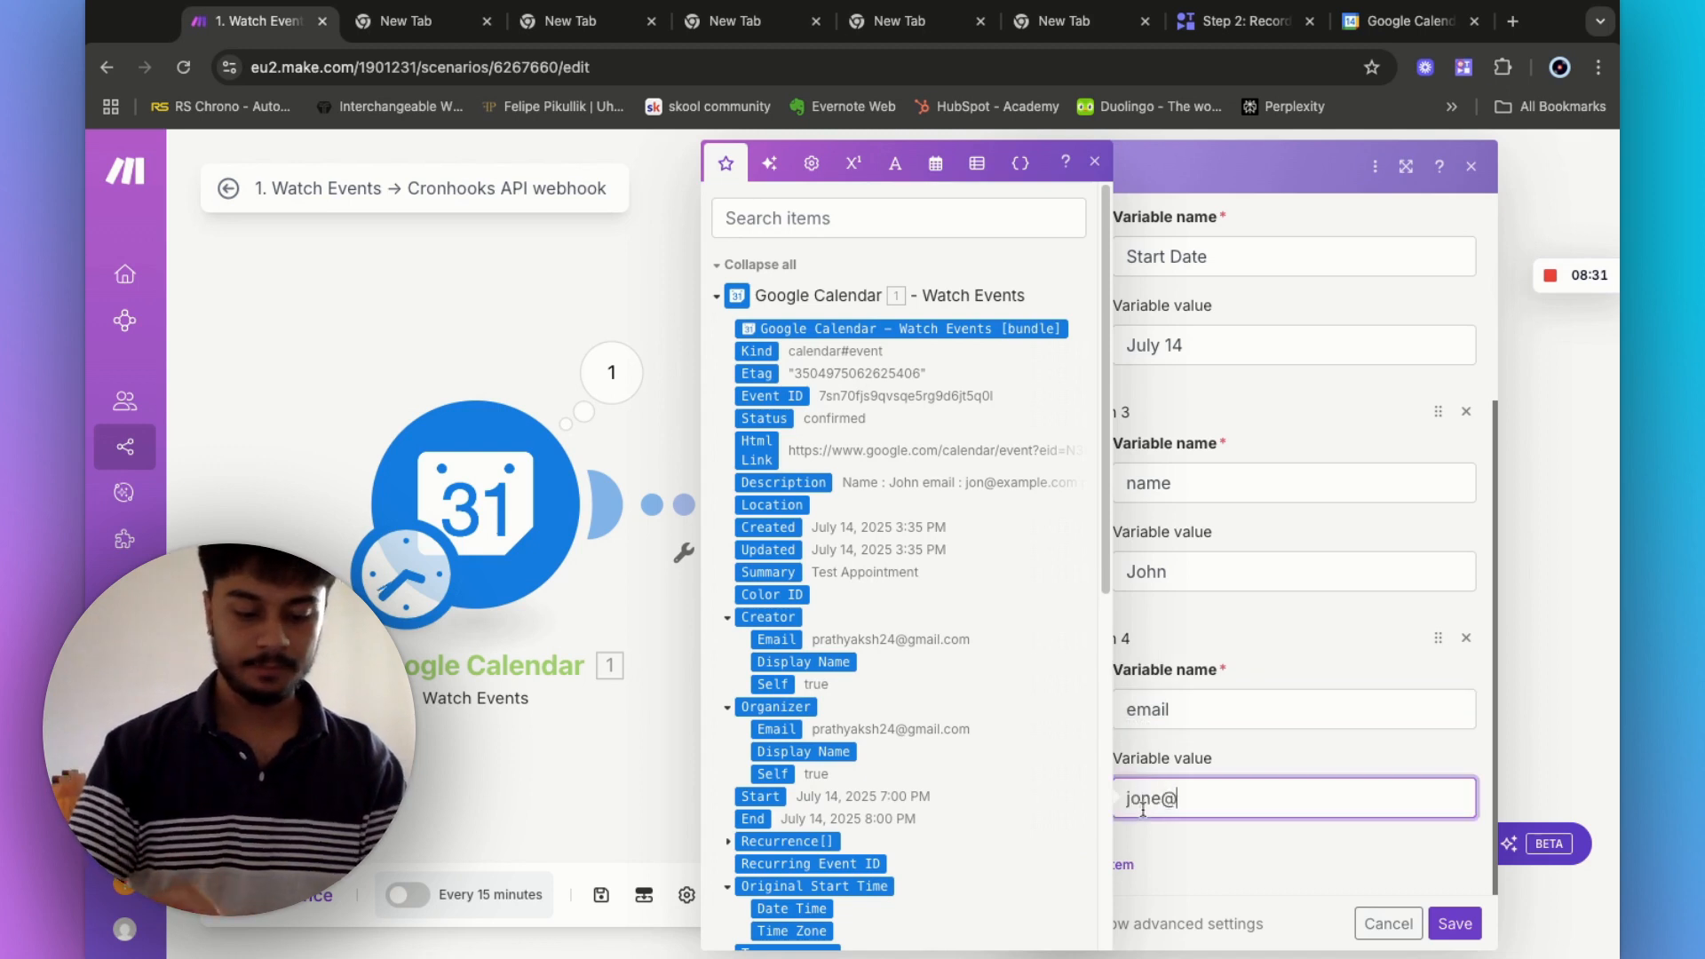
type("example.com")
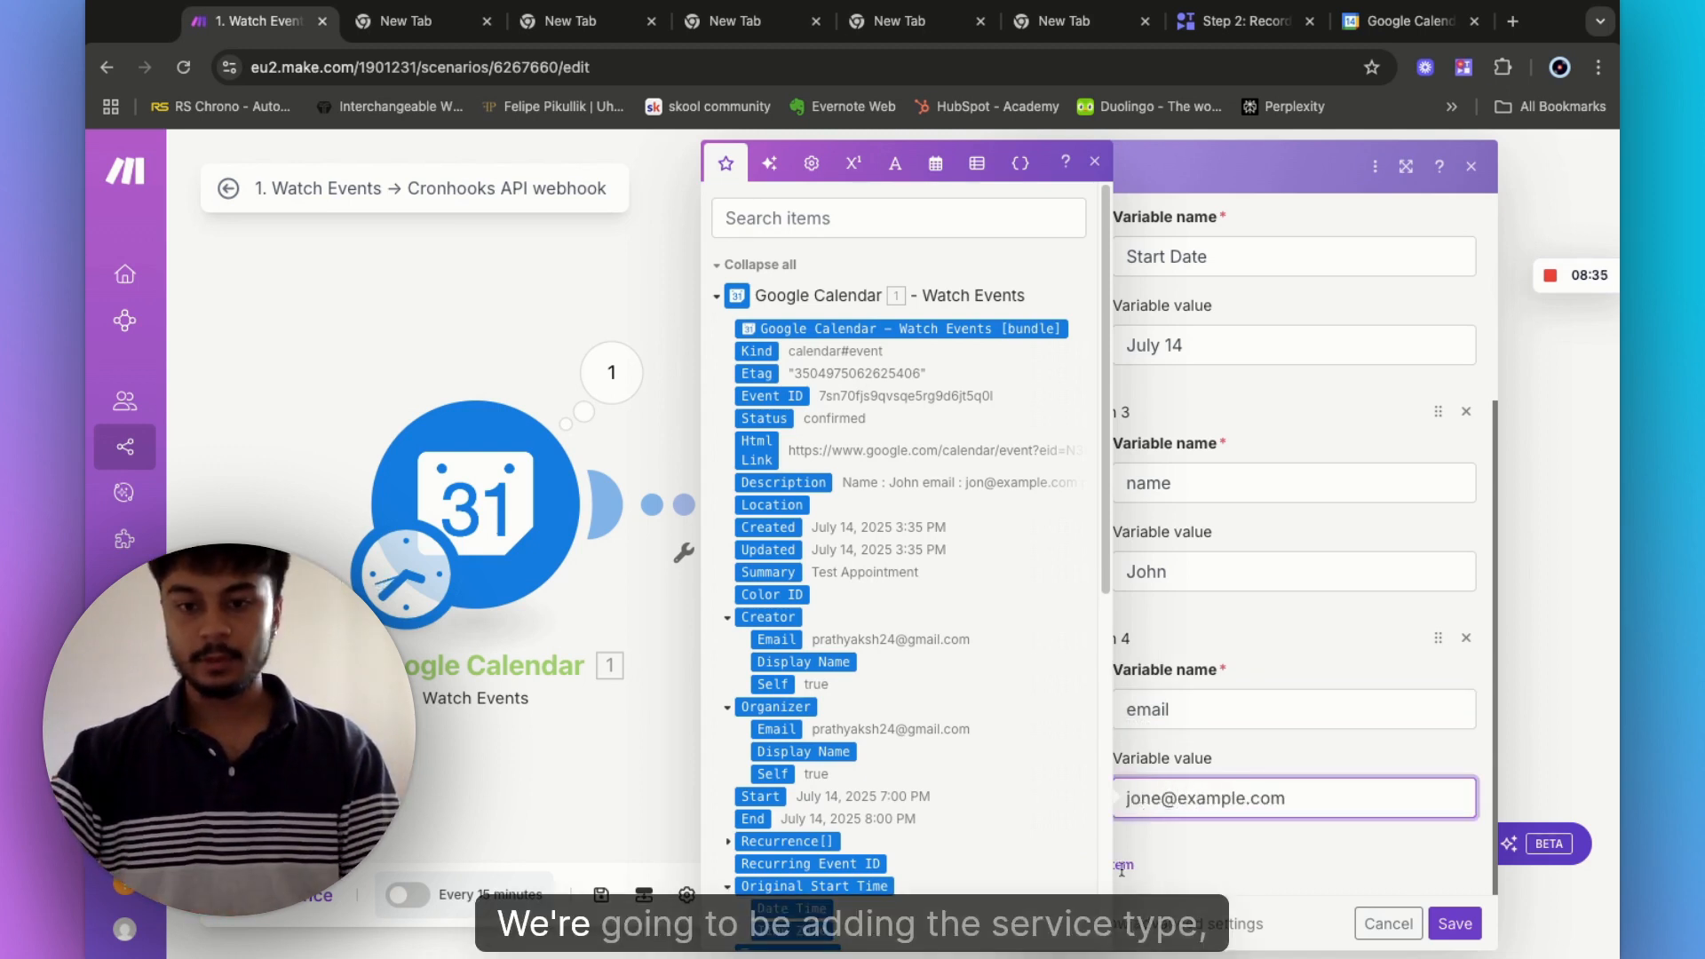
- Add ServiceType 'Full-body massage' and a Phone variable with the customer's number, then save
left_click(1122, 866)
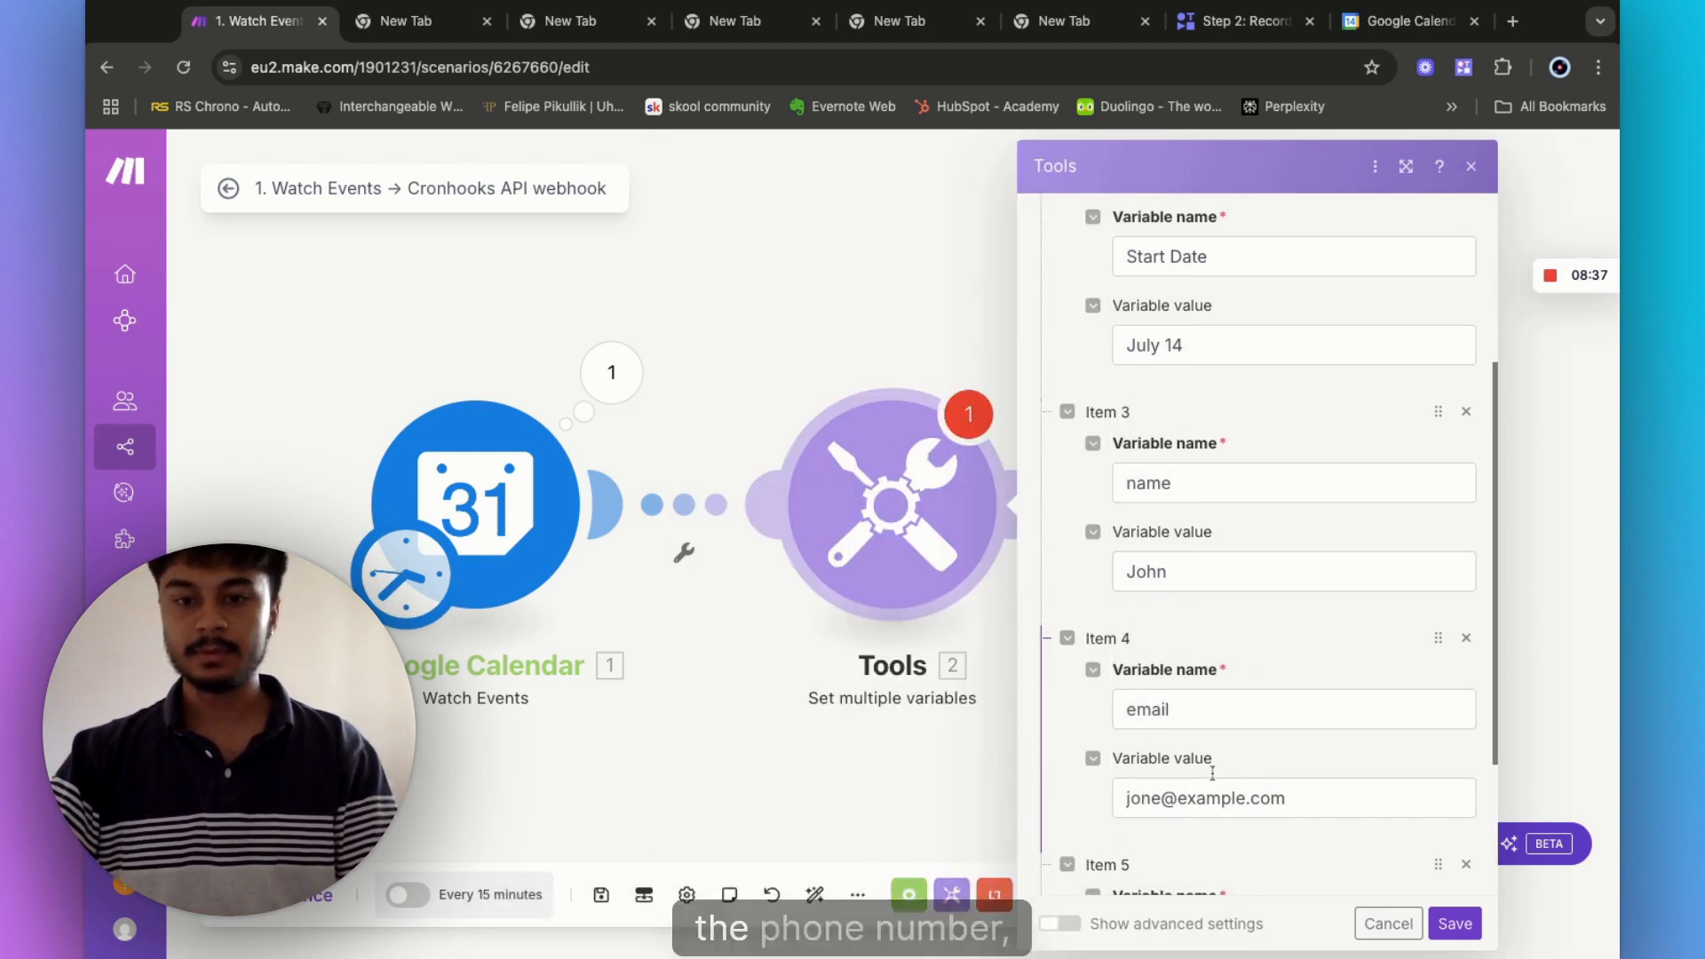
scroll(1185, 833, "down", 3)
left_click(1154, 708)
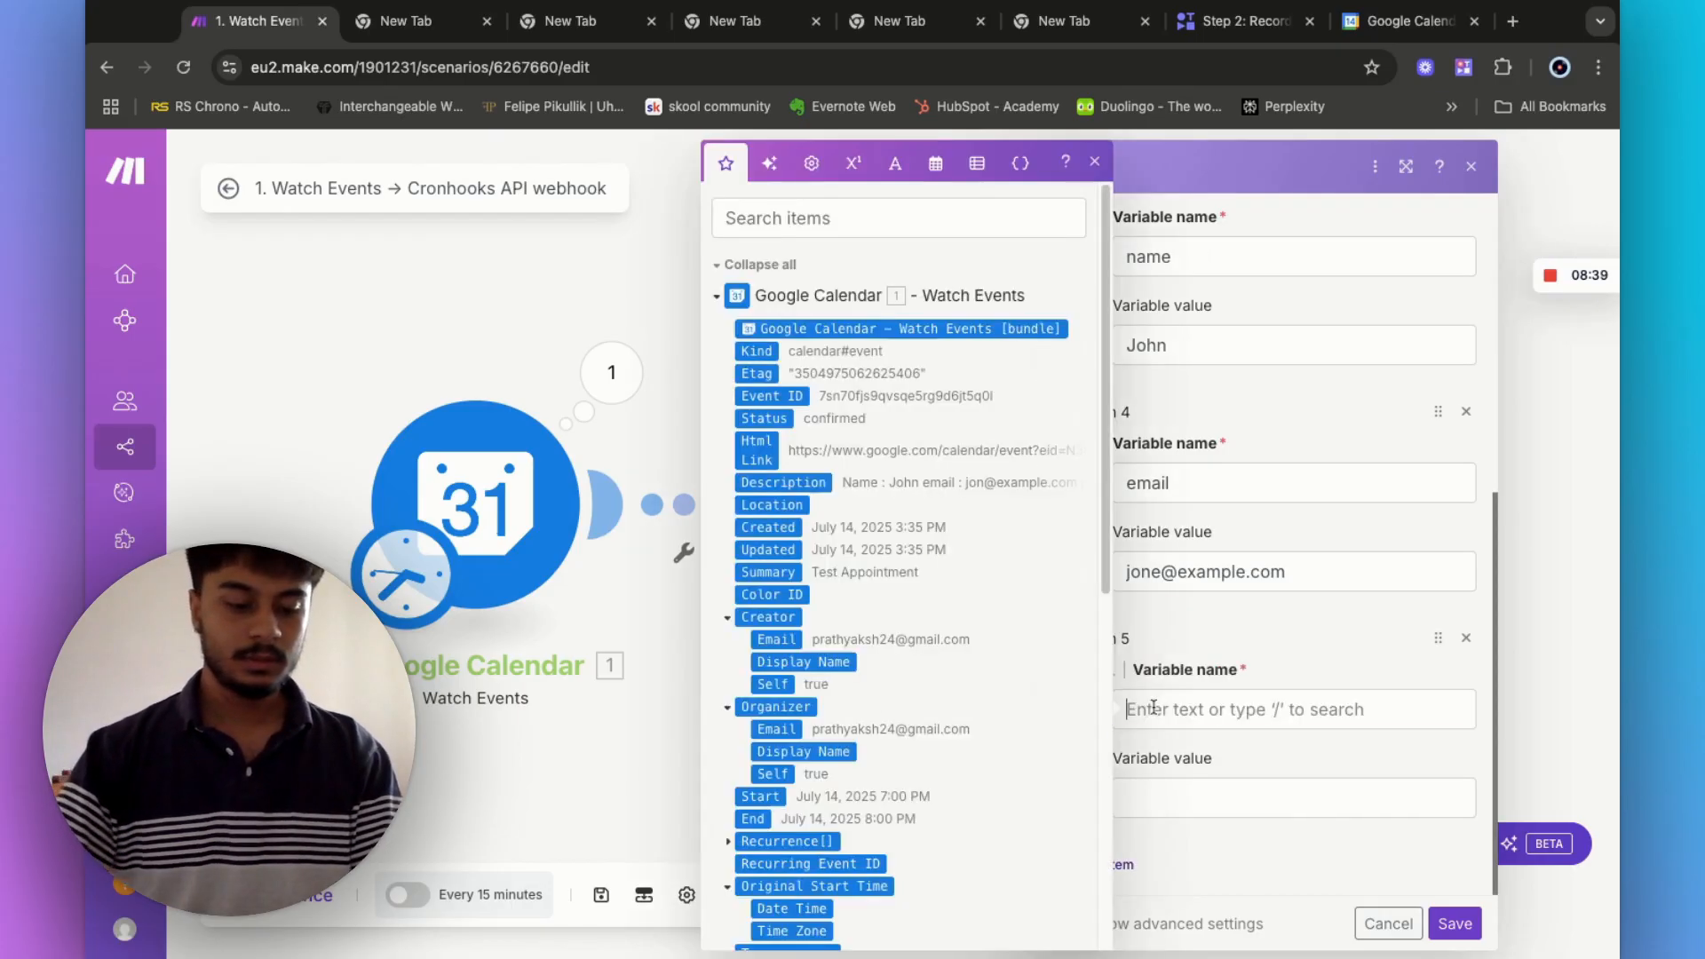
type("ServiceType")
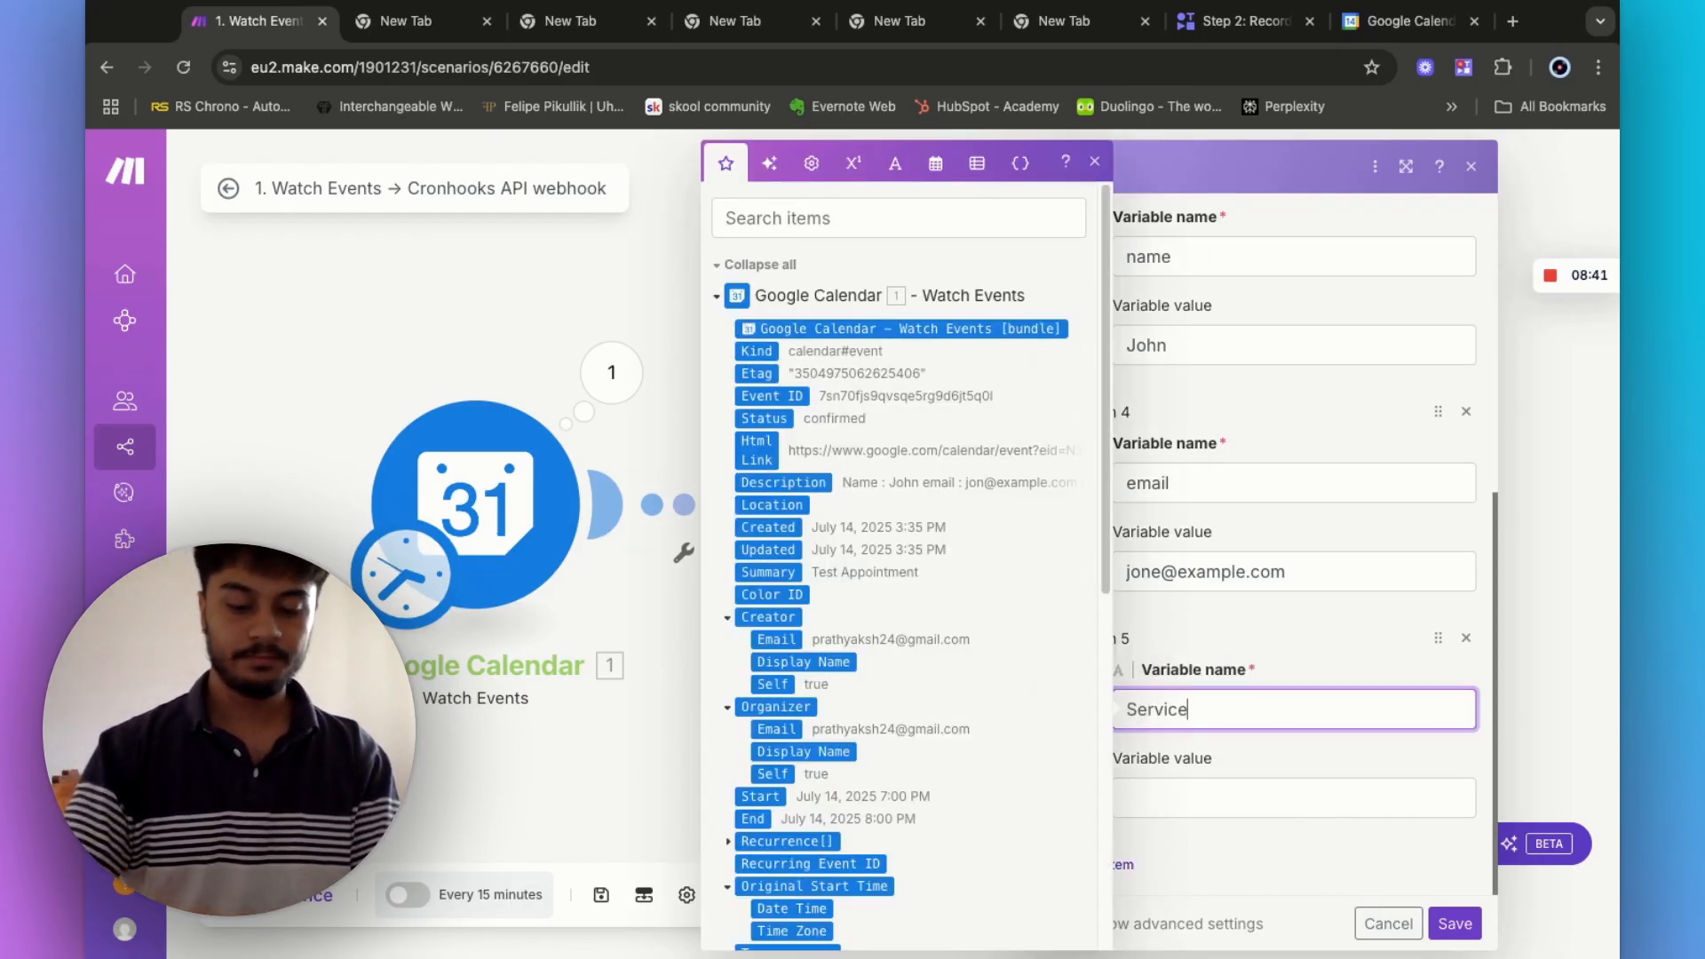
left_click(1159, 800)
type("F")
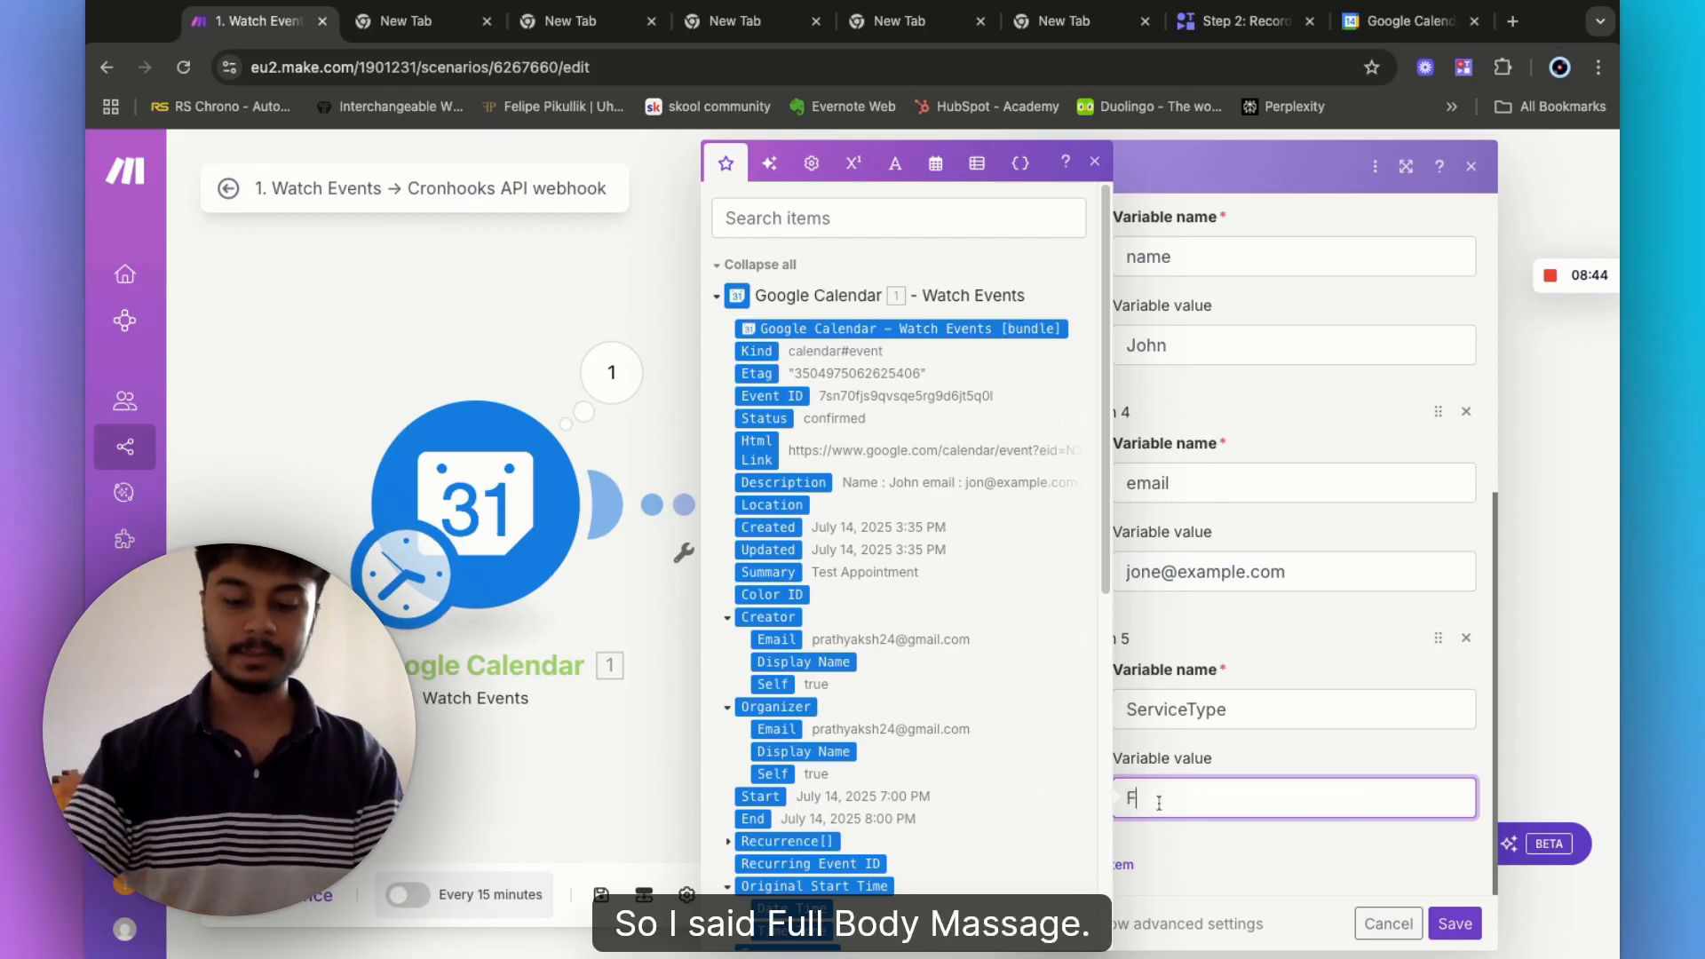
type("ull-body massage")
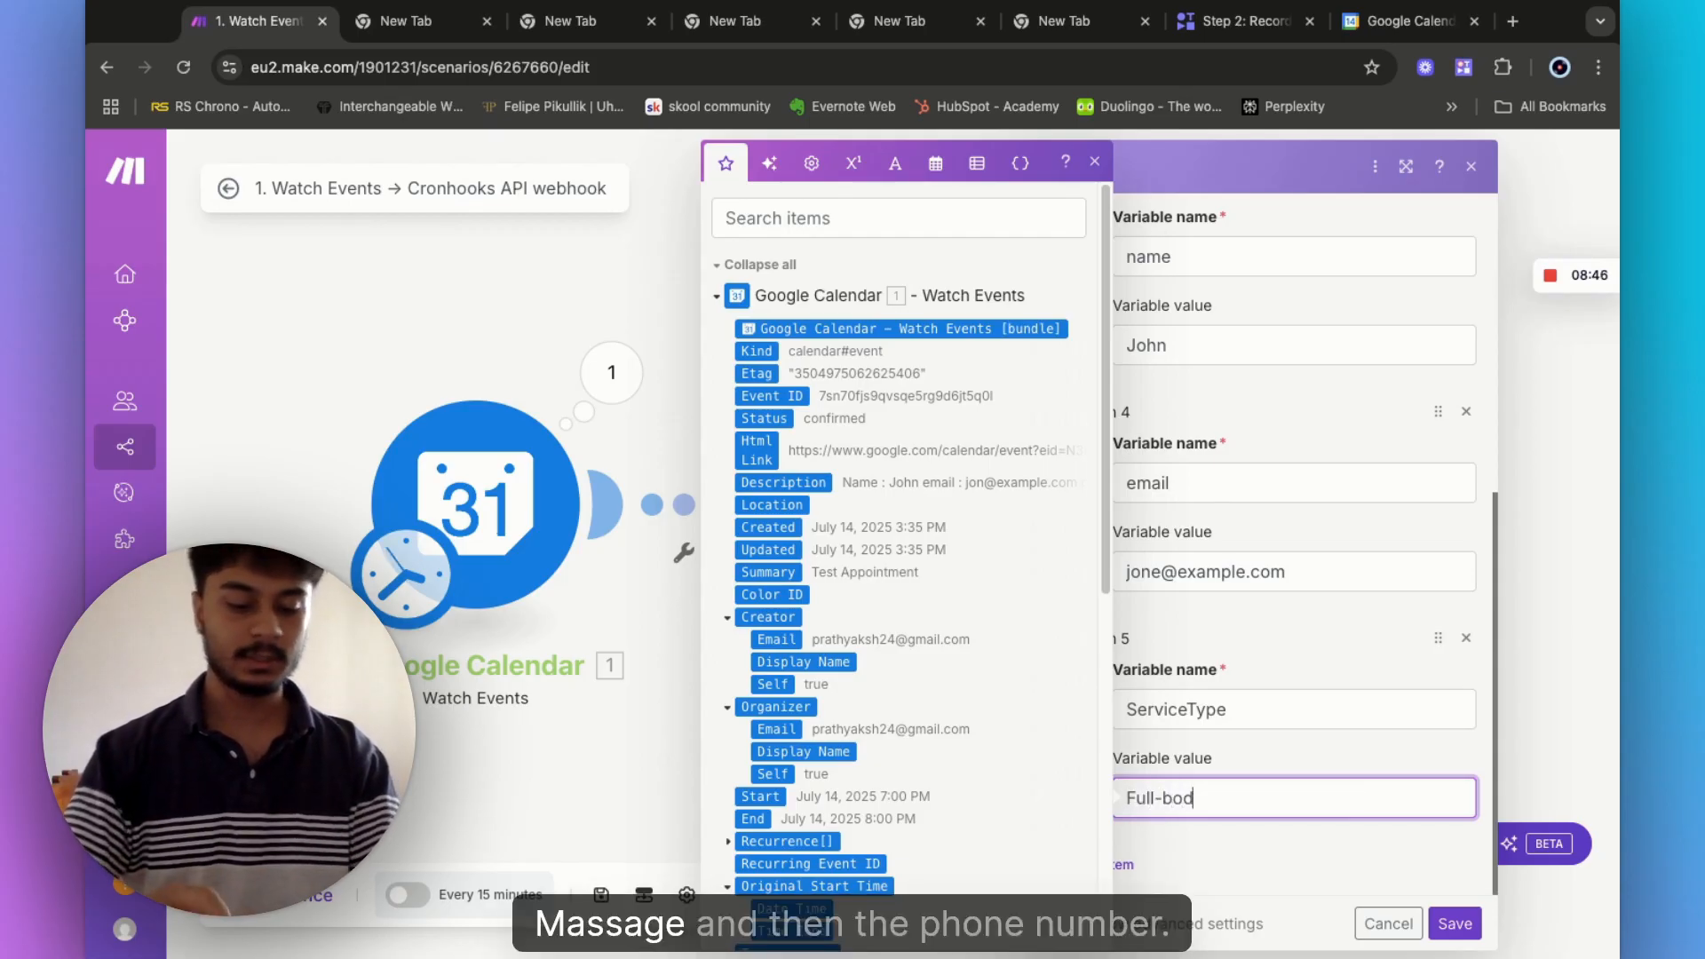
left_click(1117, 868)
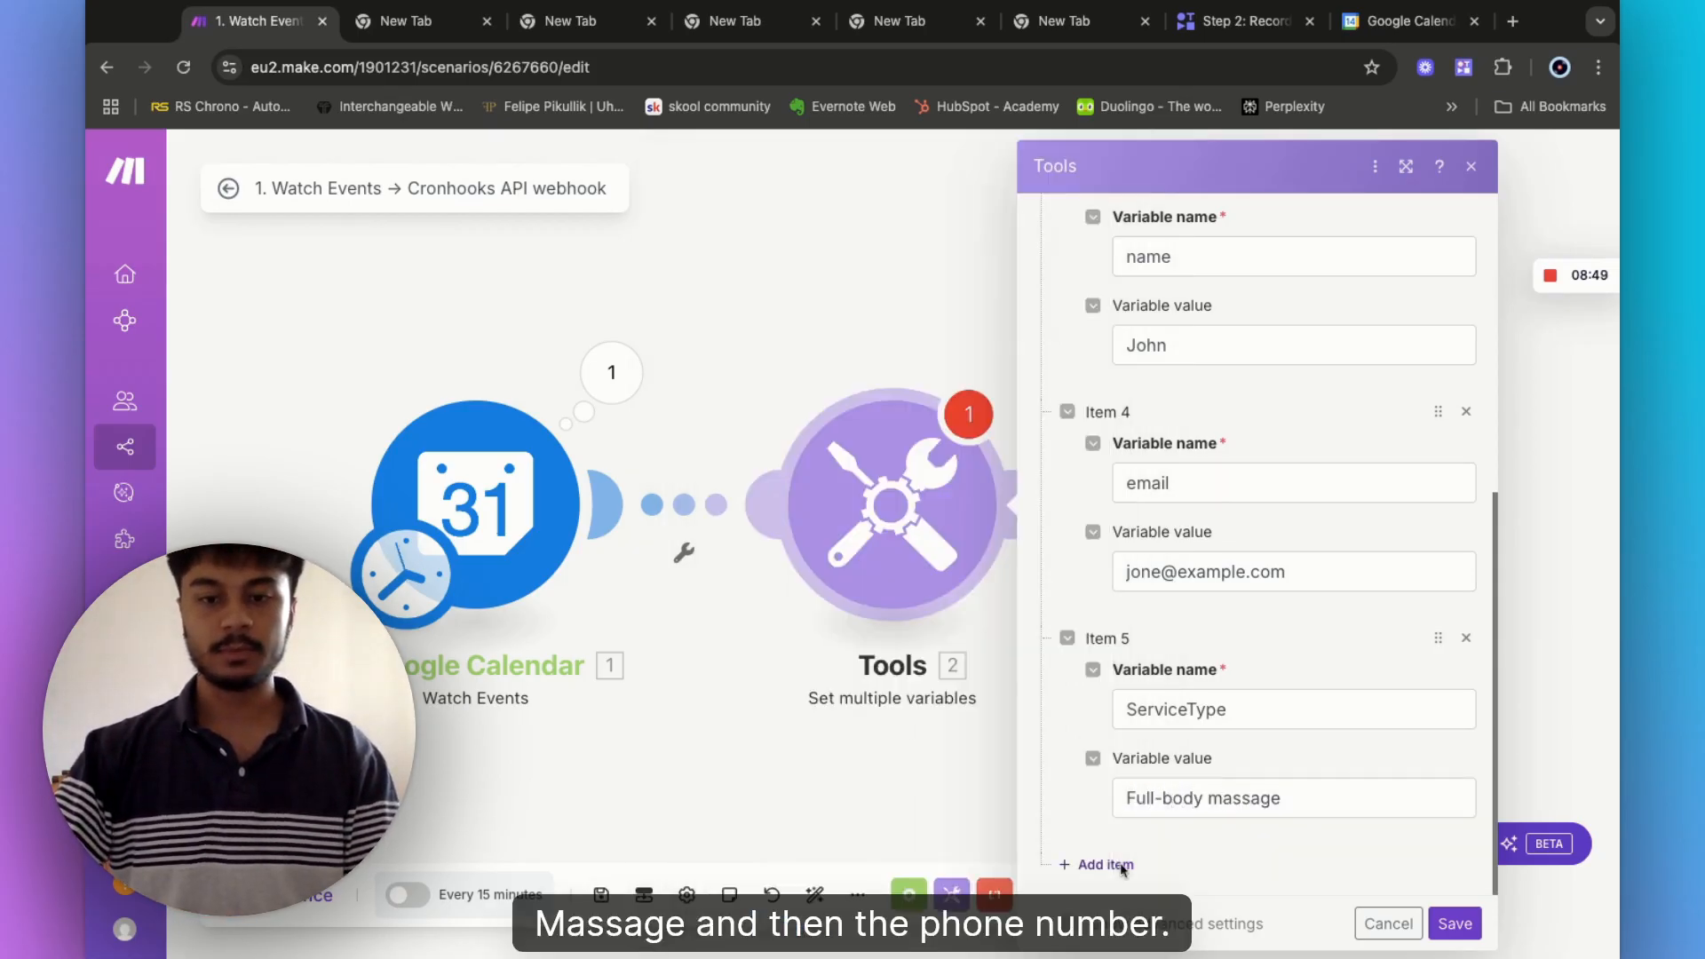
scroll(1216, 866, "down", 3)
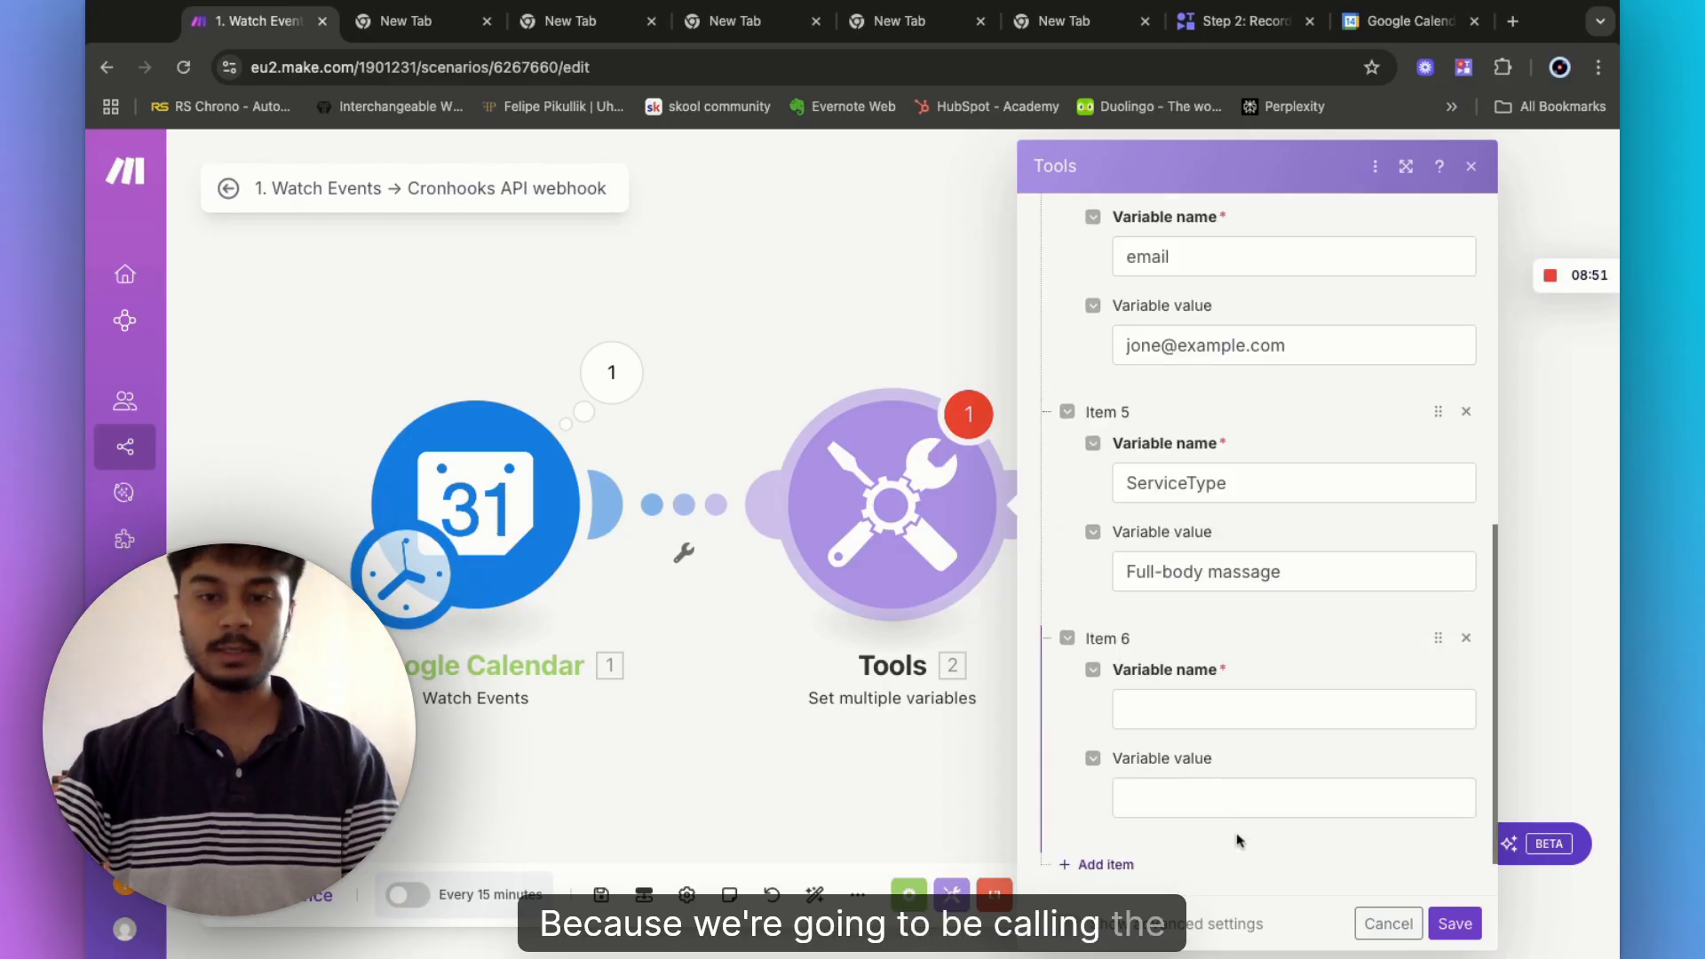
left_click(1174, 710)
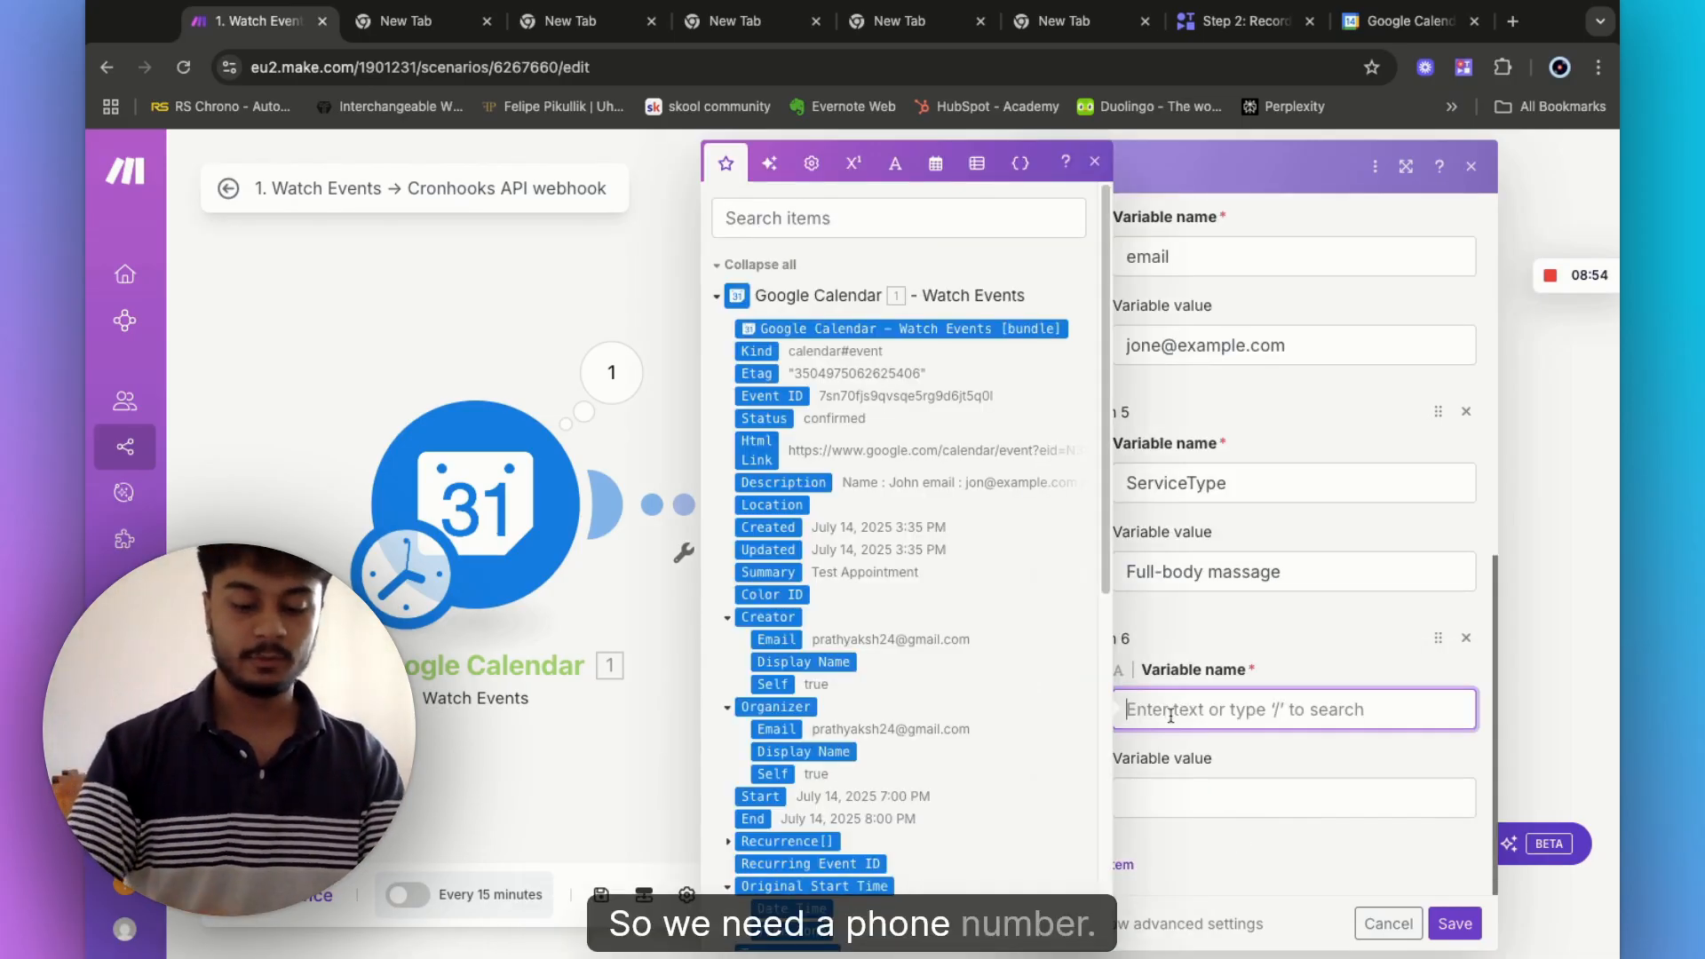
type("Phone_number")
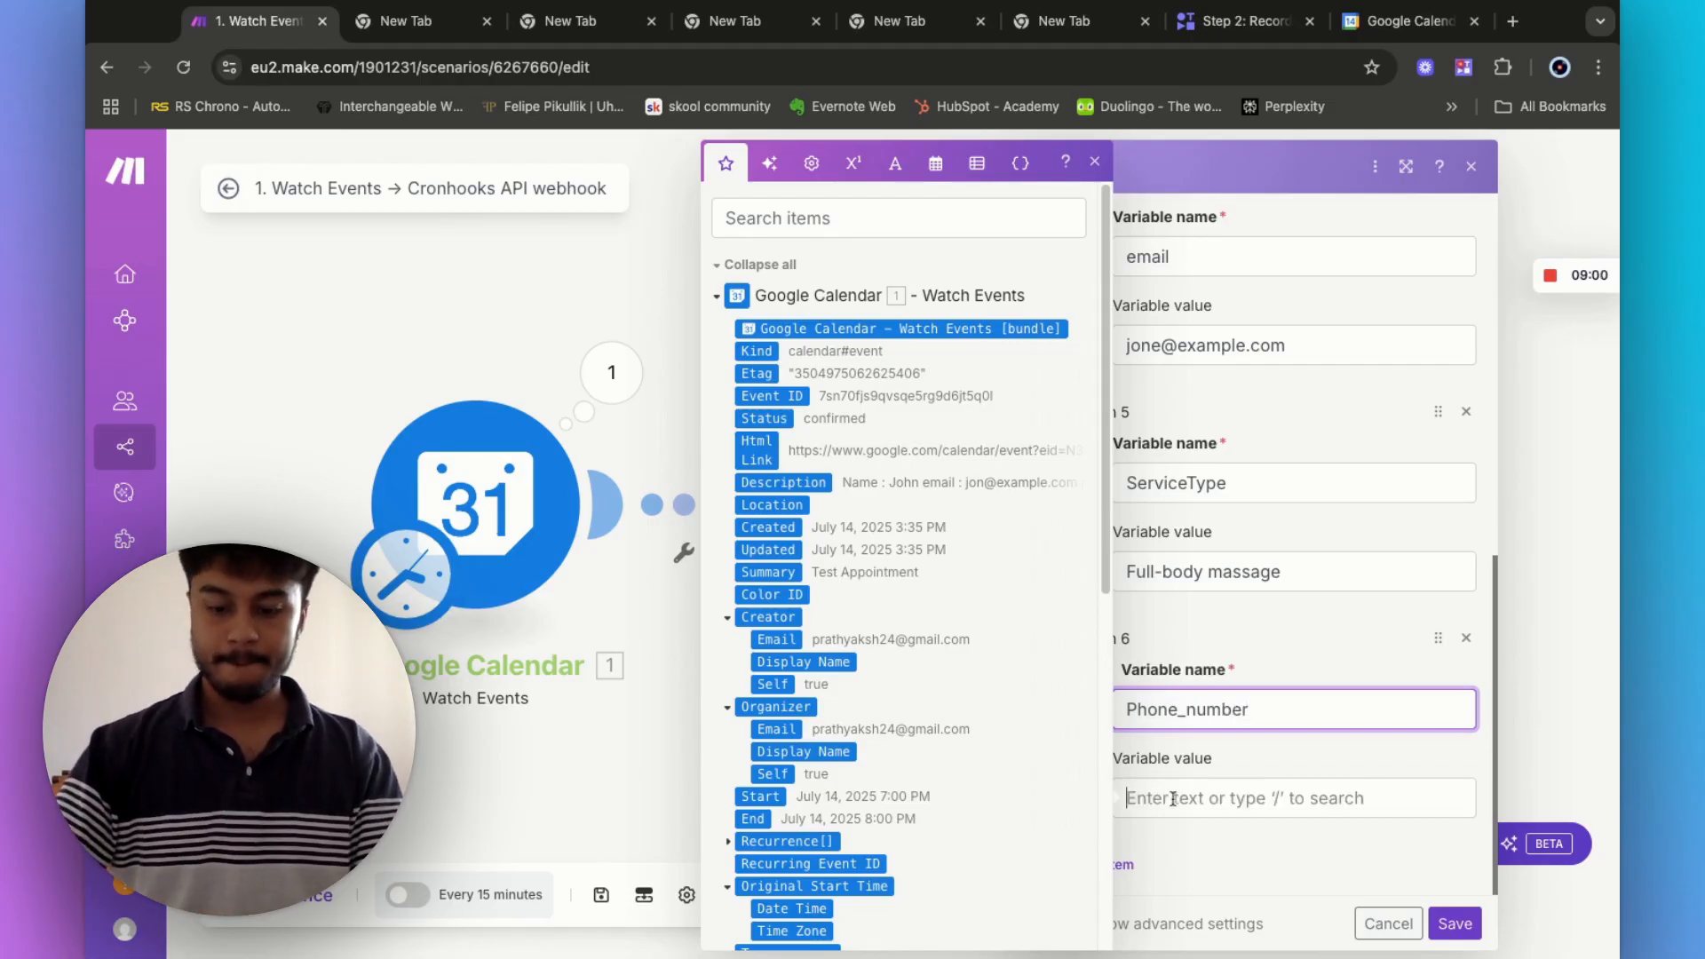
key("Tab")
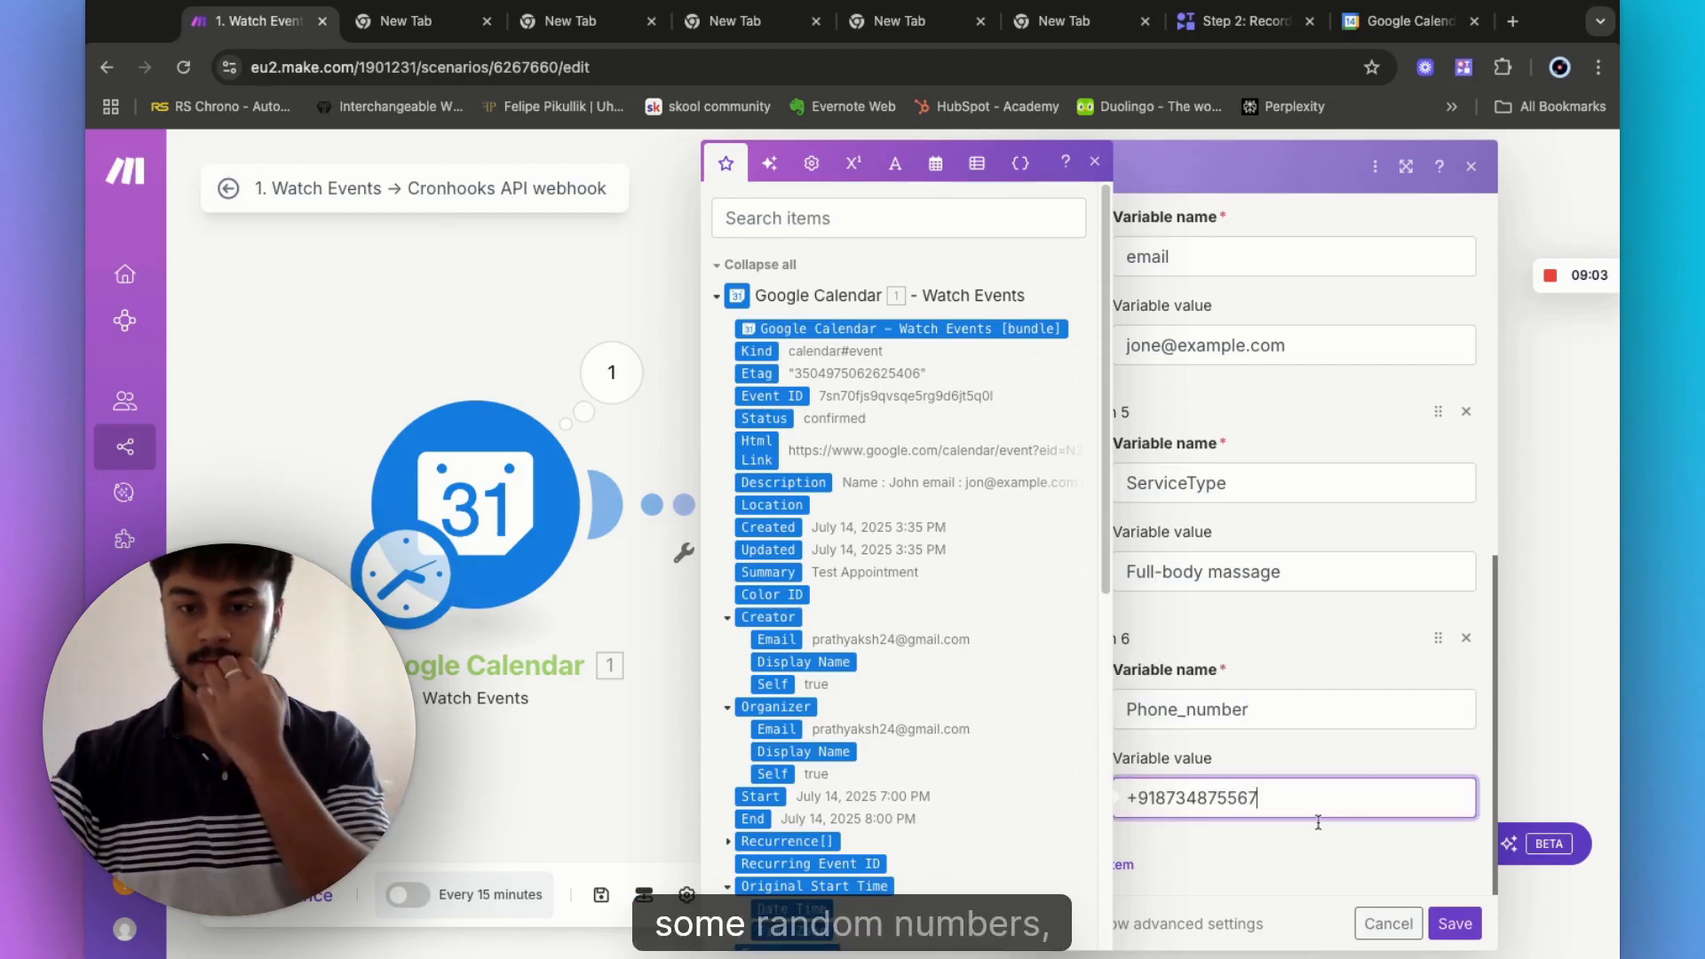
left_click(1442, 926)
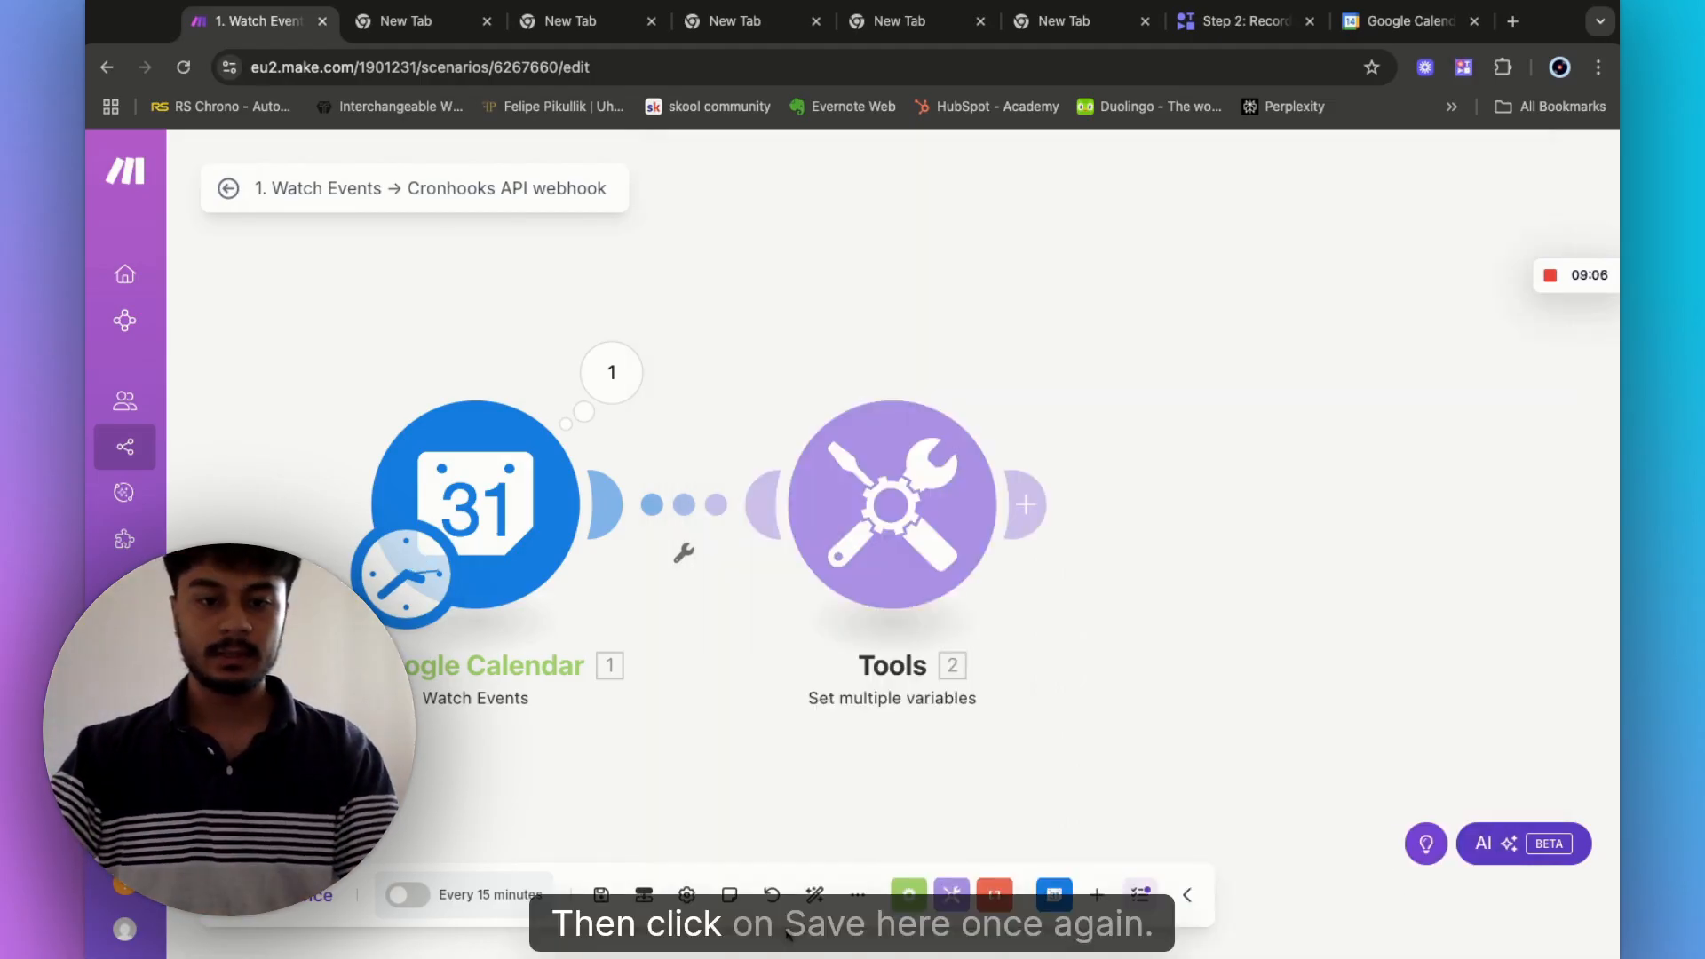
- Save, unlink Google Calendar from Tools, and move the schedule clock onto Tools
left_click(600, 898)
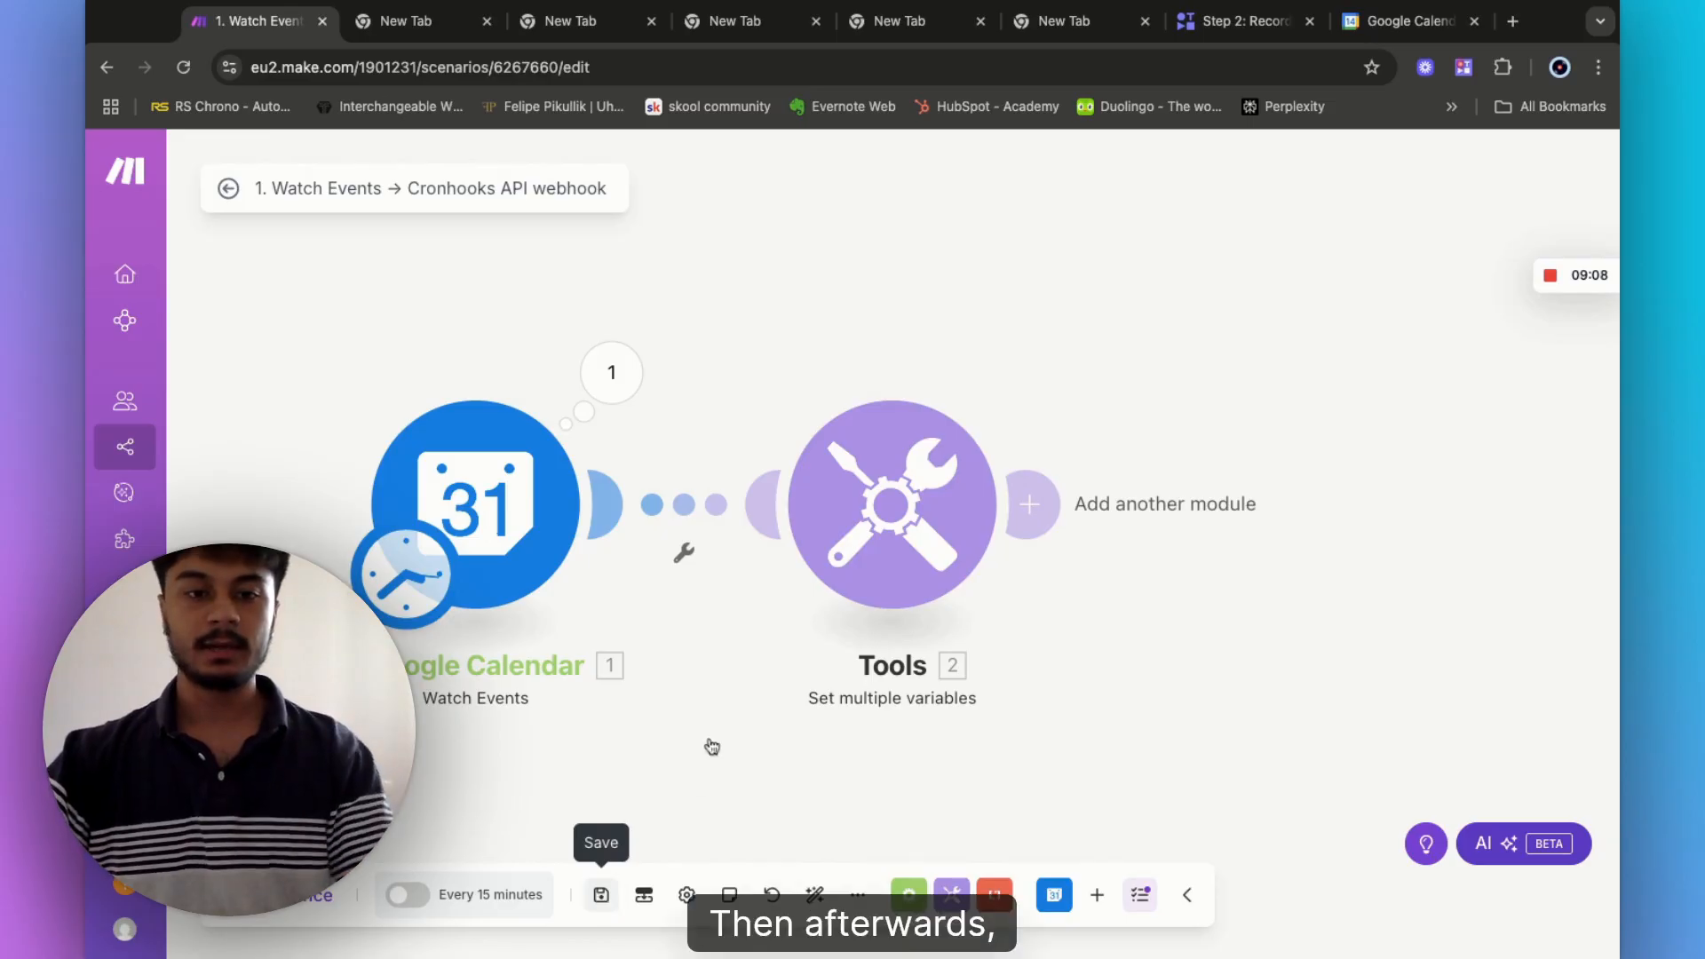
left_click(685, 557)
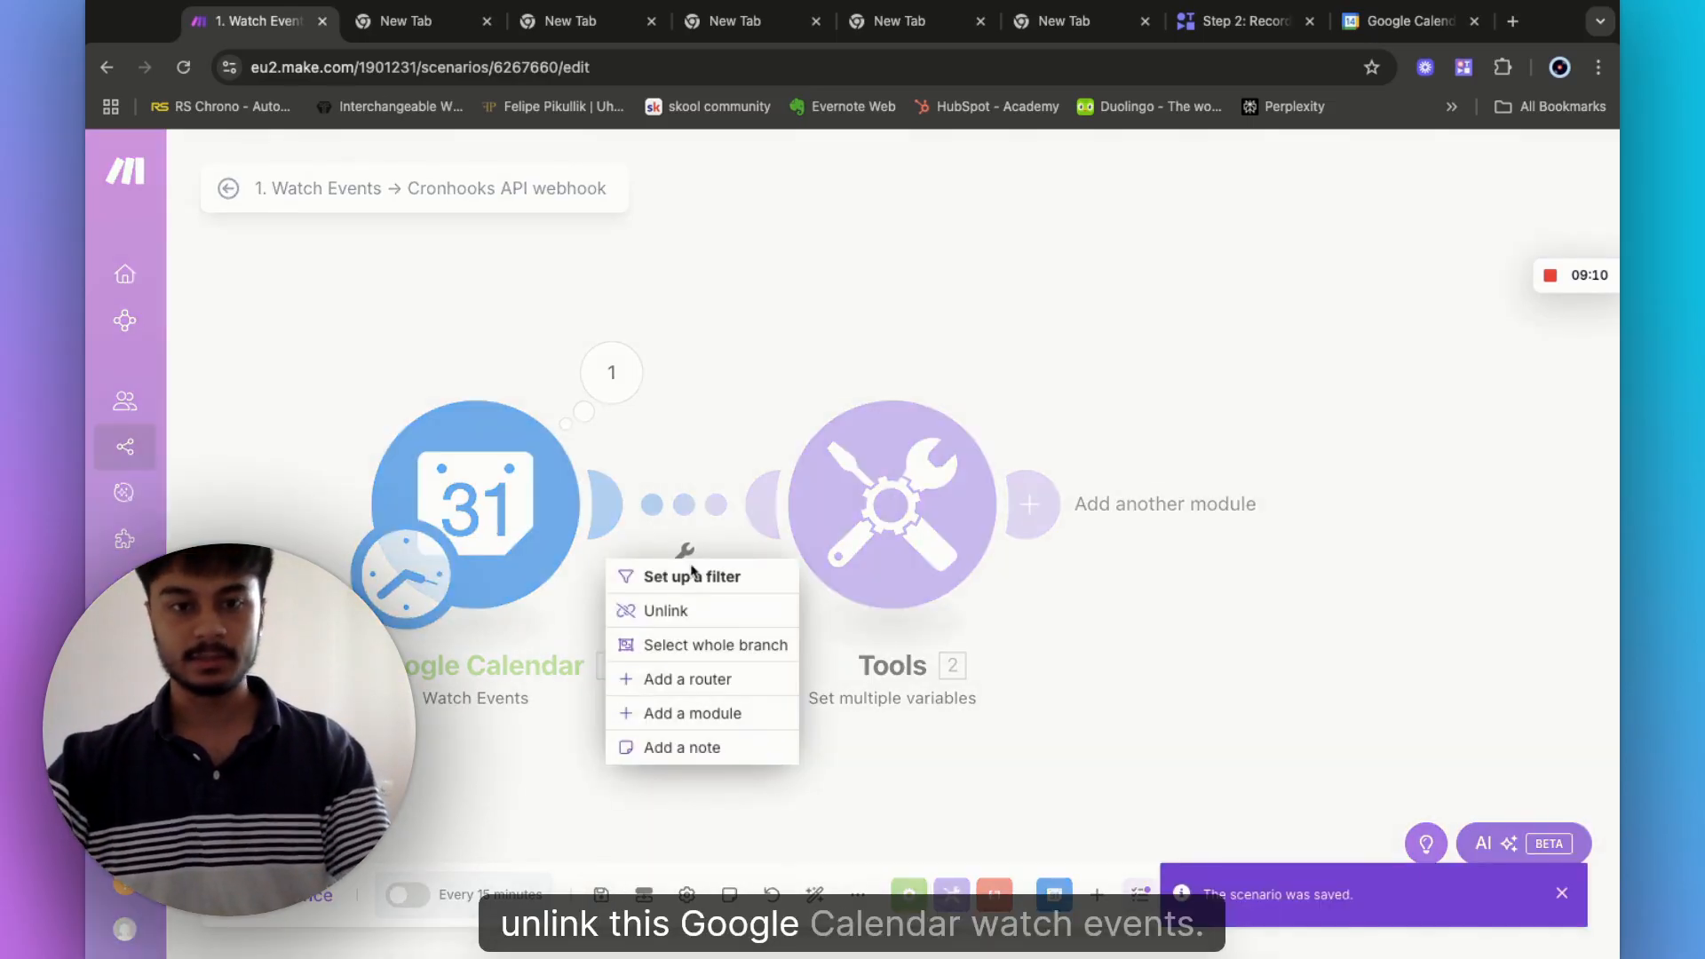
left_click(688, 612)
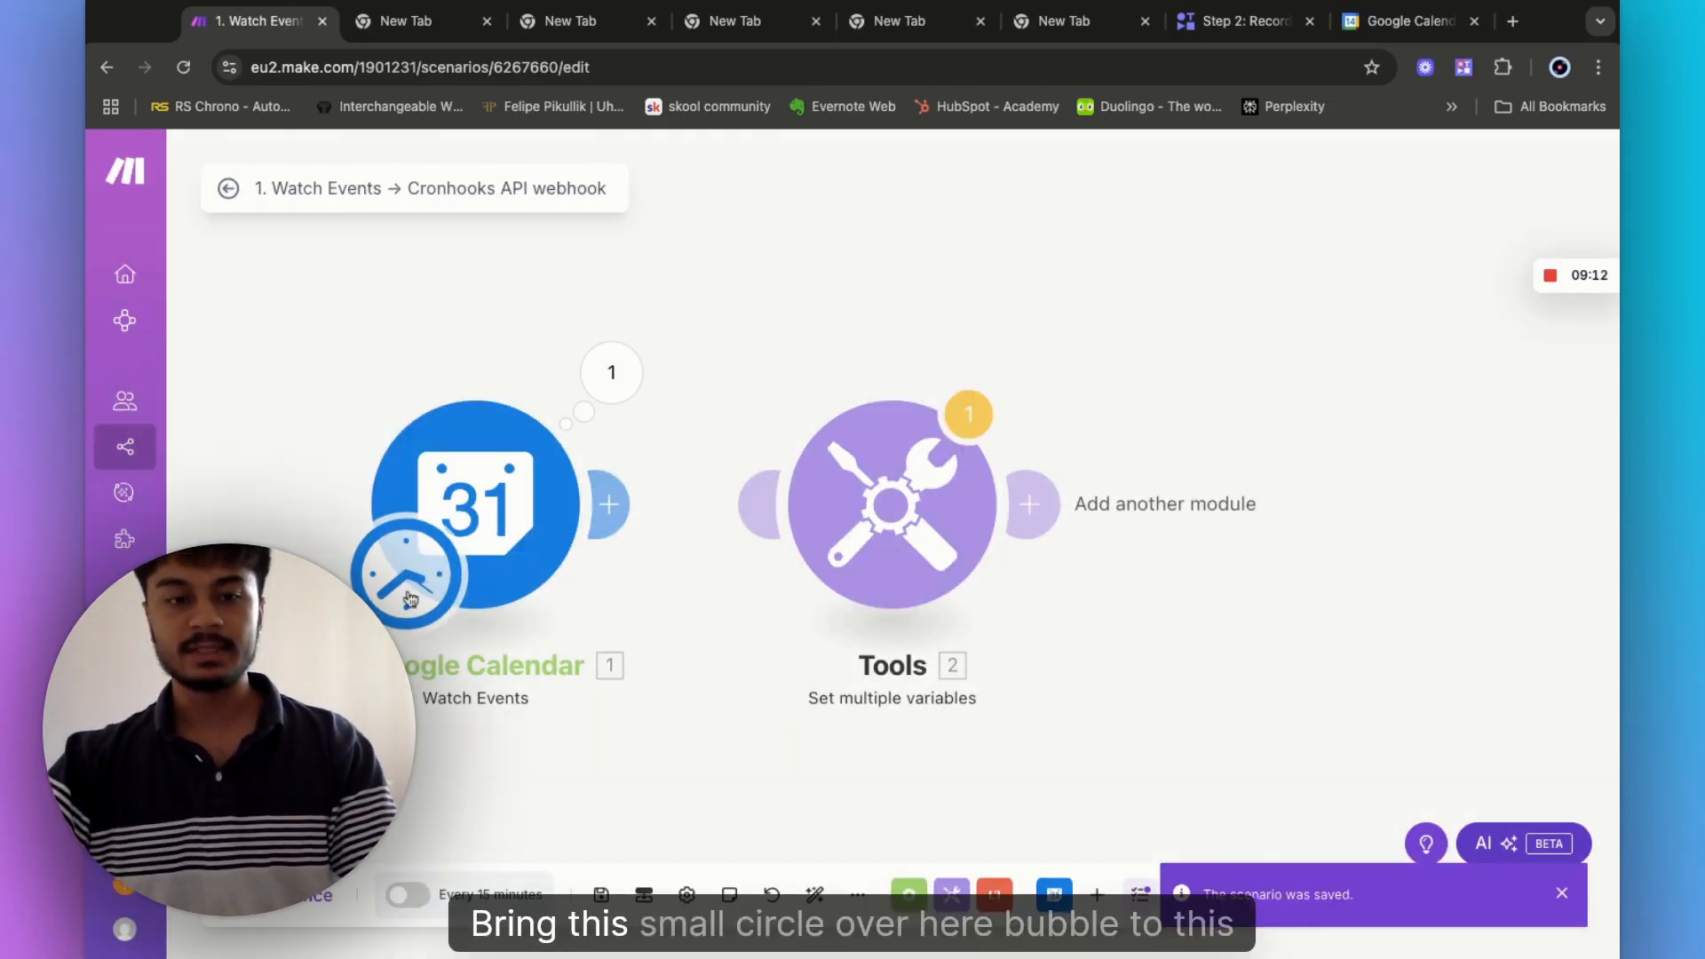
left_click_drag(411, 597, 821, 576)
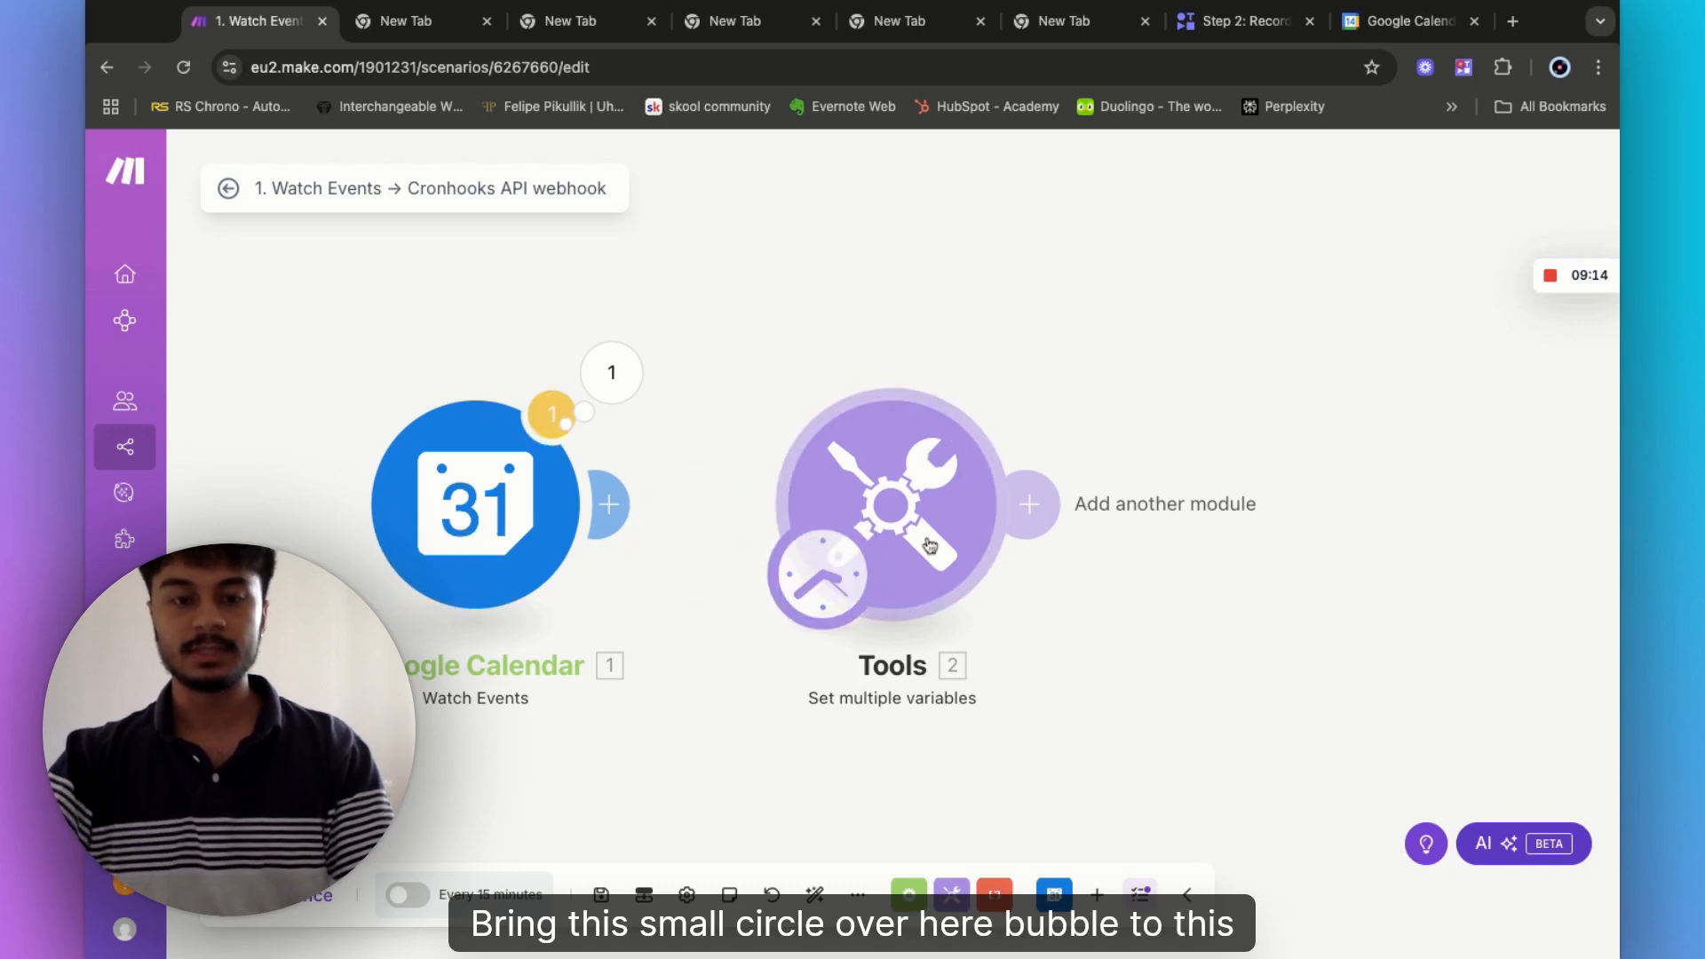
- Run once, confirm Tools outputs Start Time 7:00pm and July 14, then add an empty module after it
left_click(251, 910)
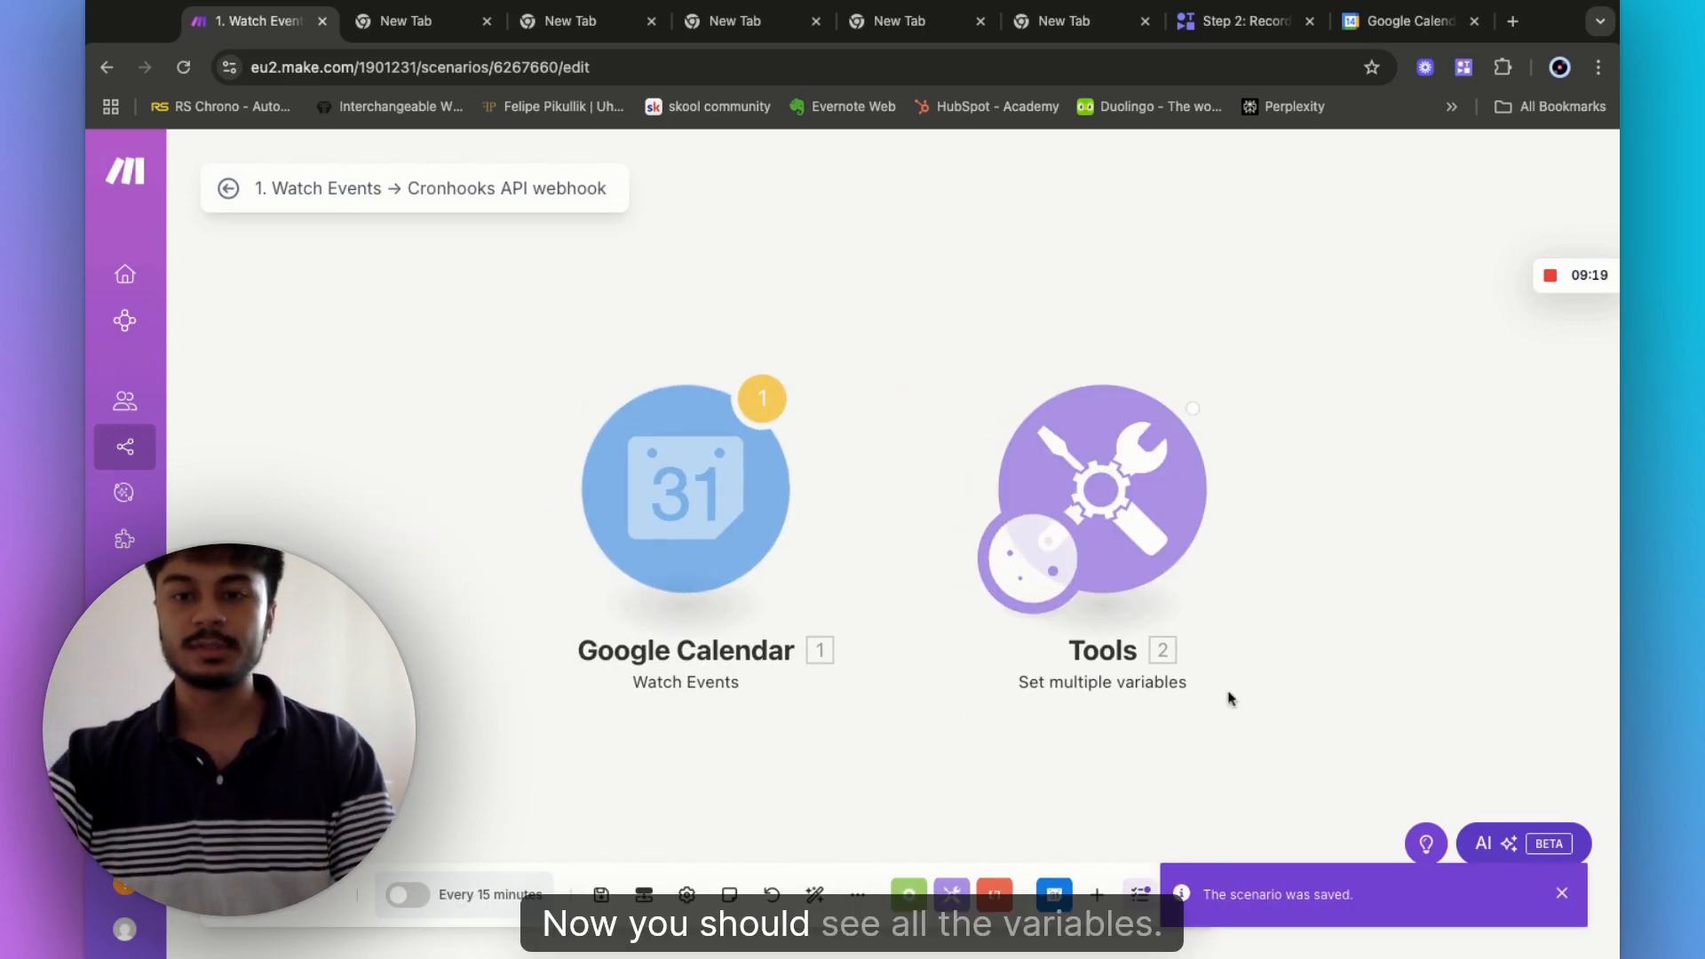
left_click(1241, 359)
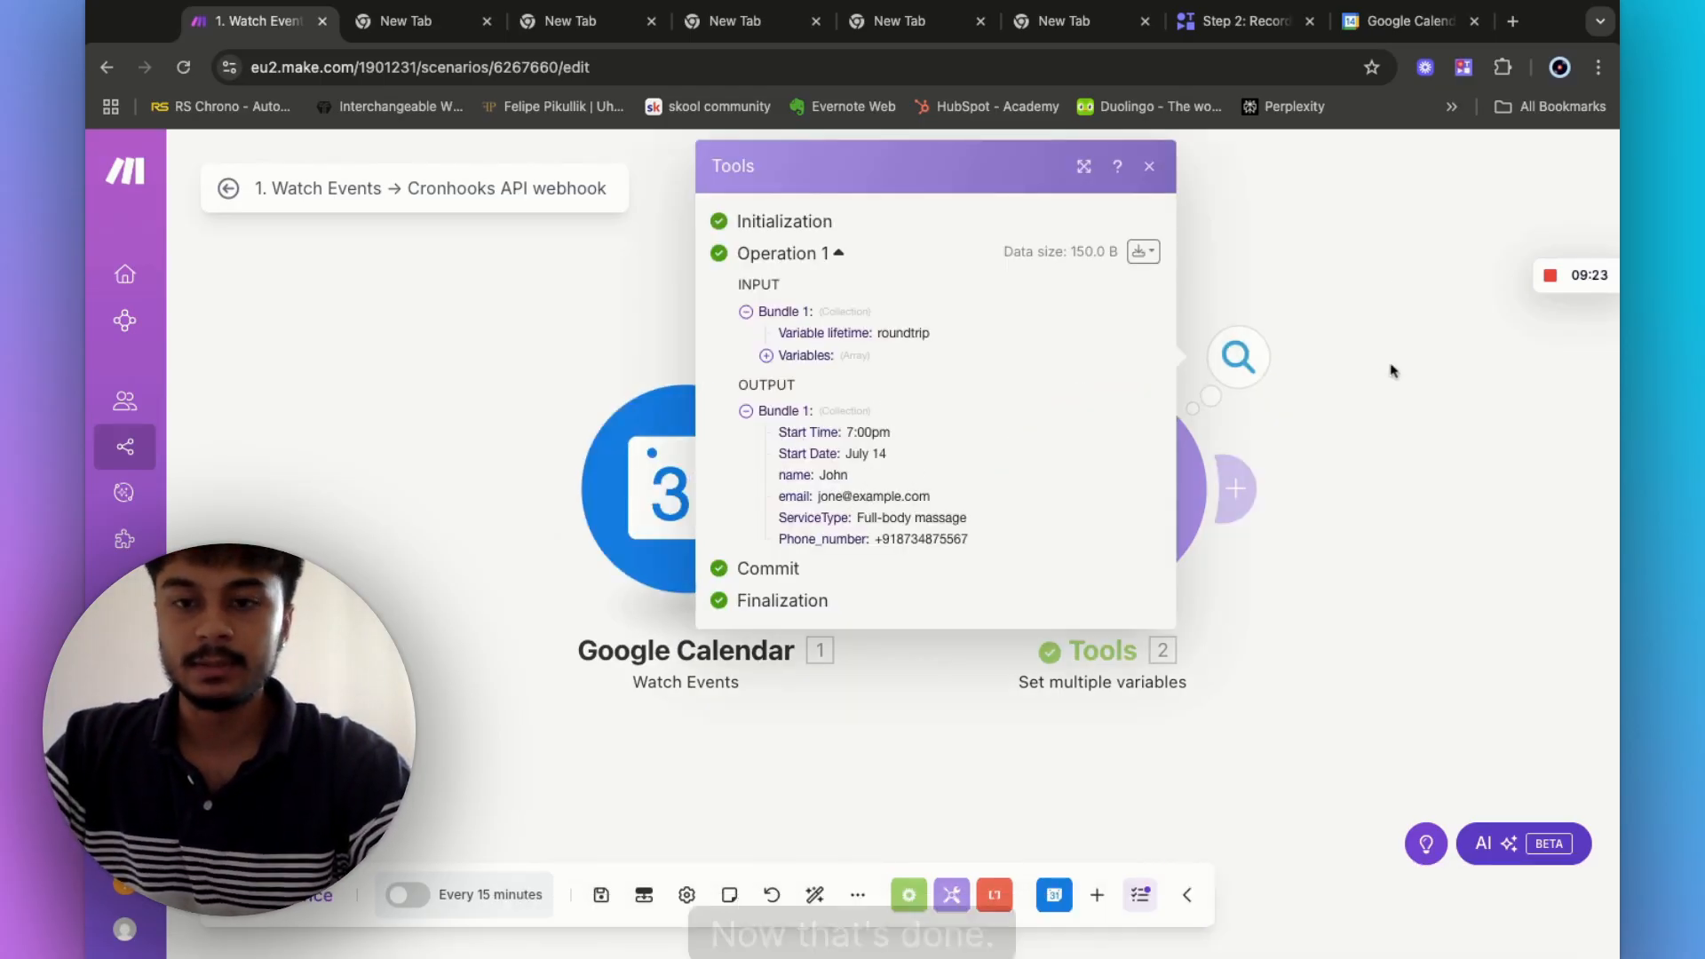
left_click(1431, 426)
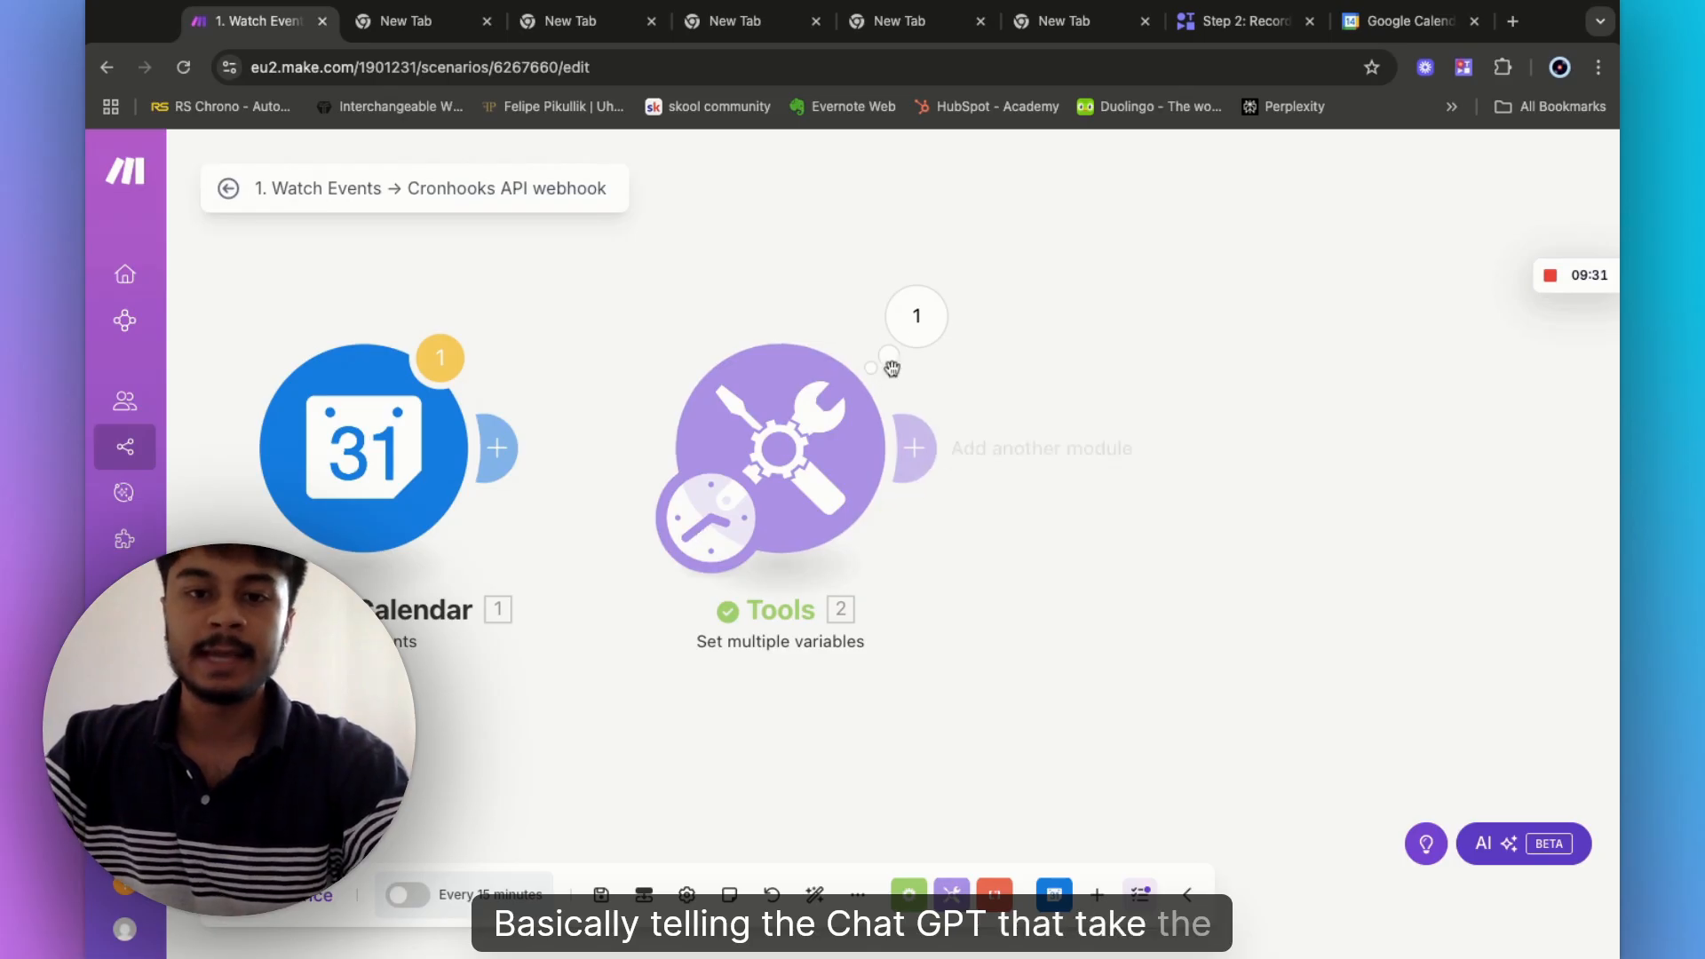
left_click(915, 318)
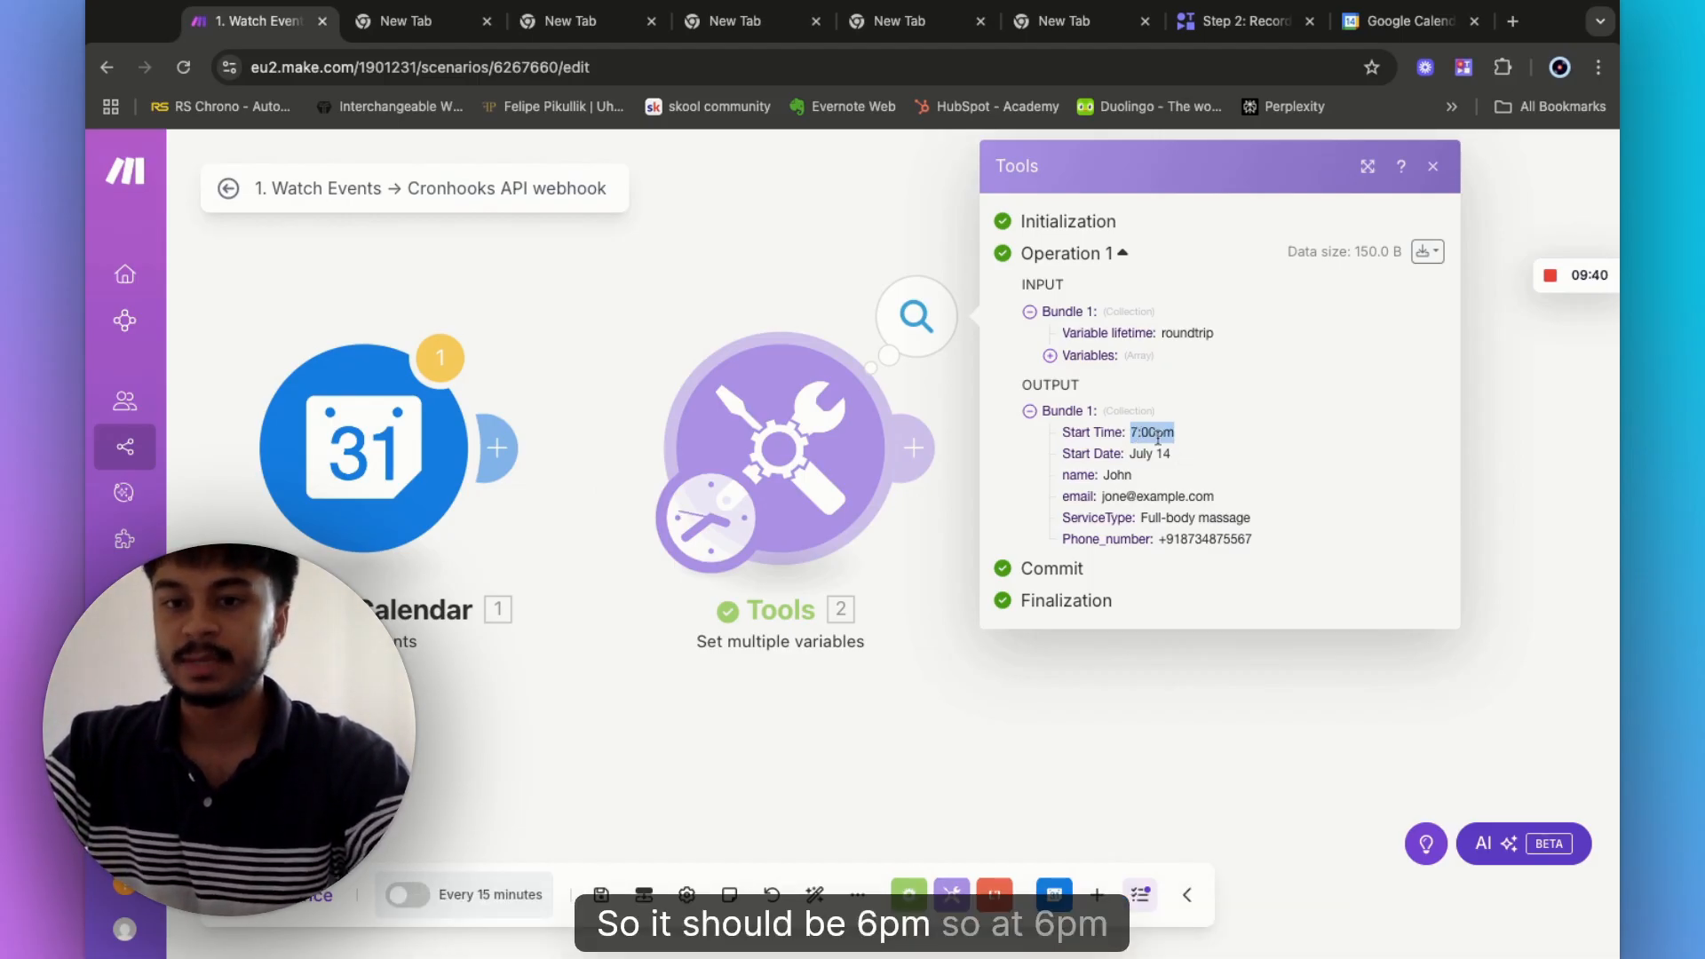
left_click(897, 320)
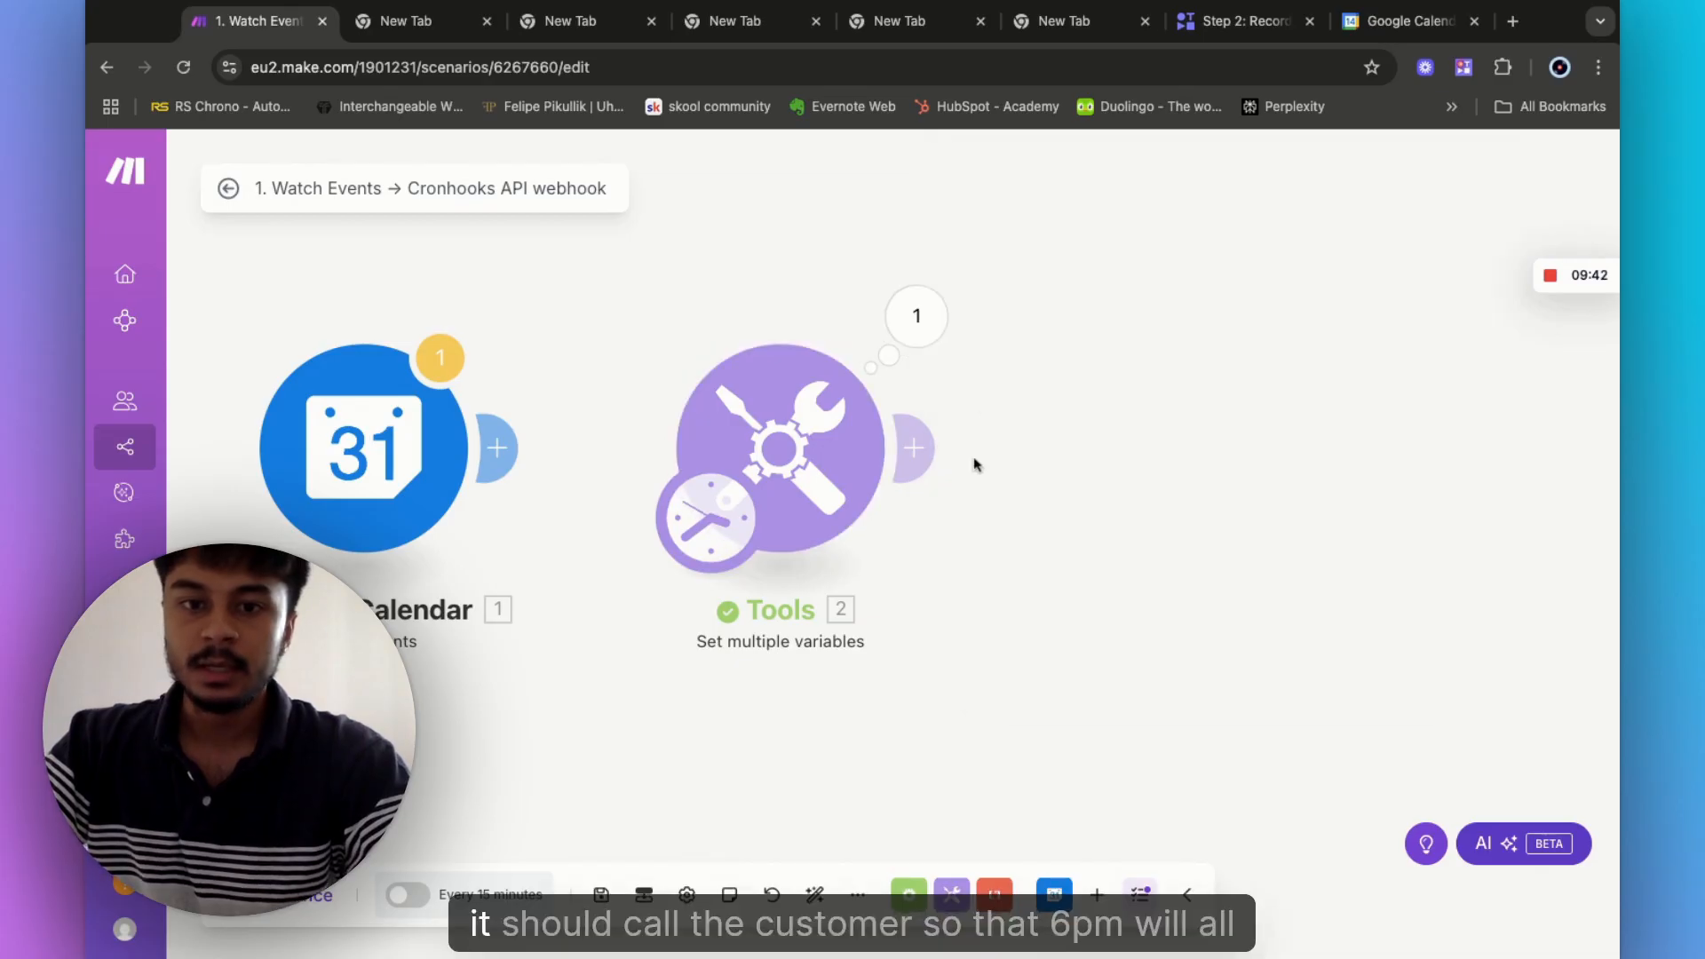
left_click(929, 449)
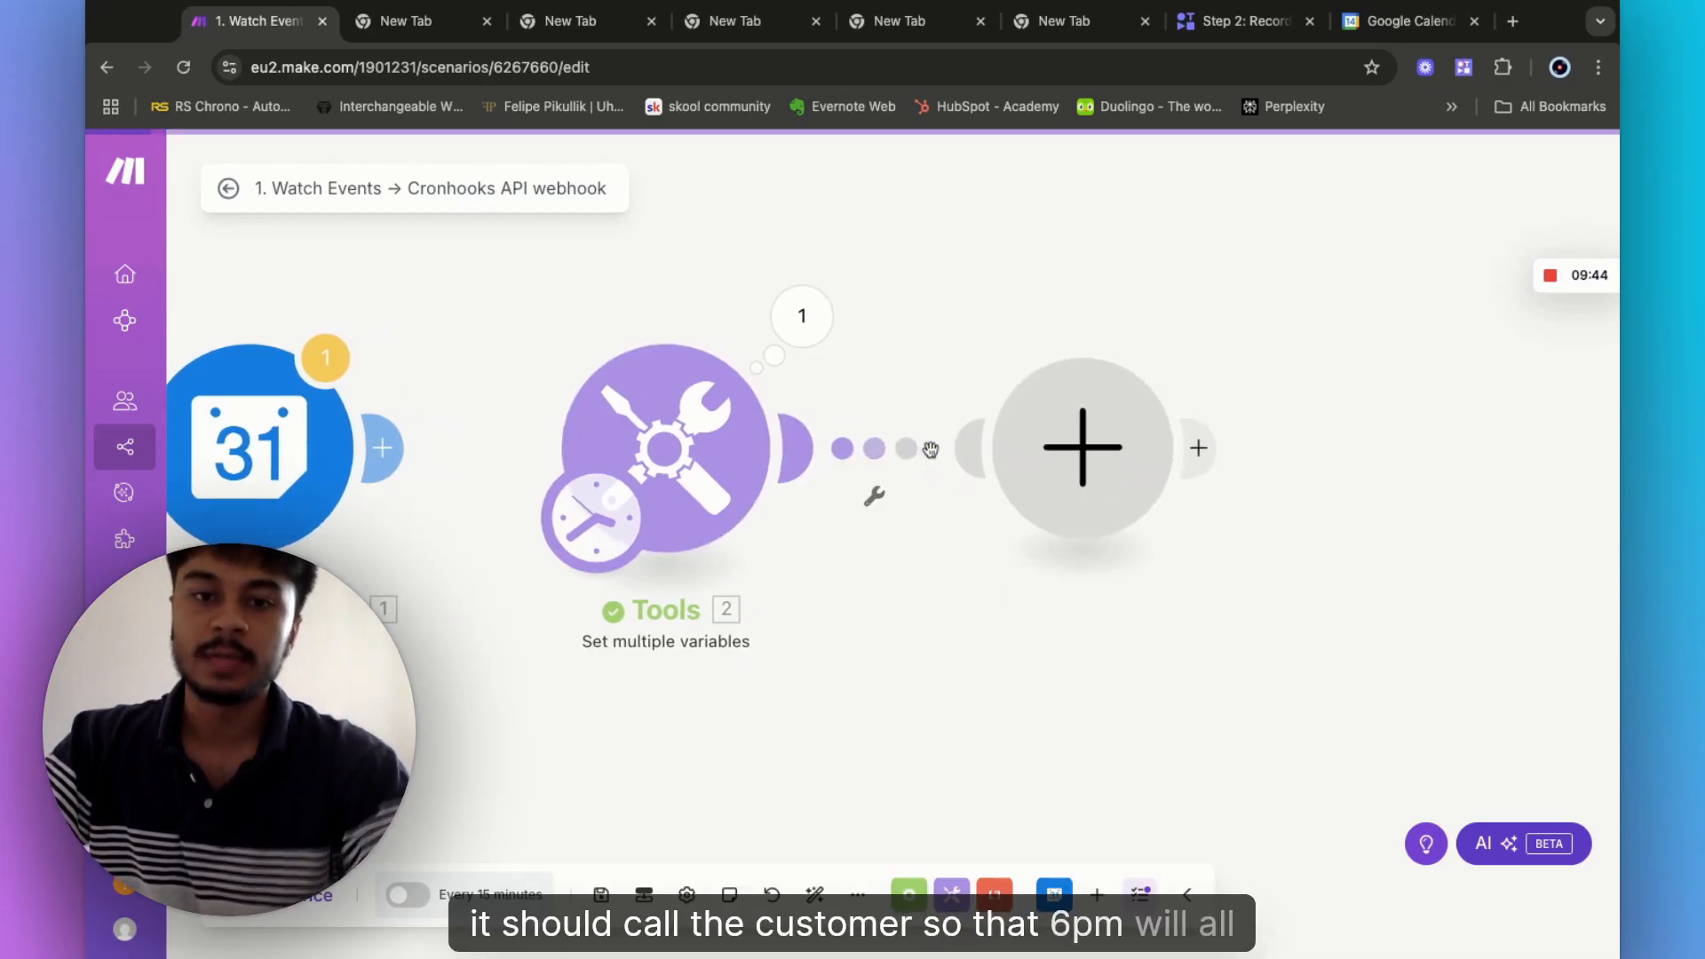
- Add OpenAI's Create a Completion (Prompt) module as the third module, after Tools, and open its settings
left_click(1058, 487)
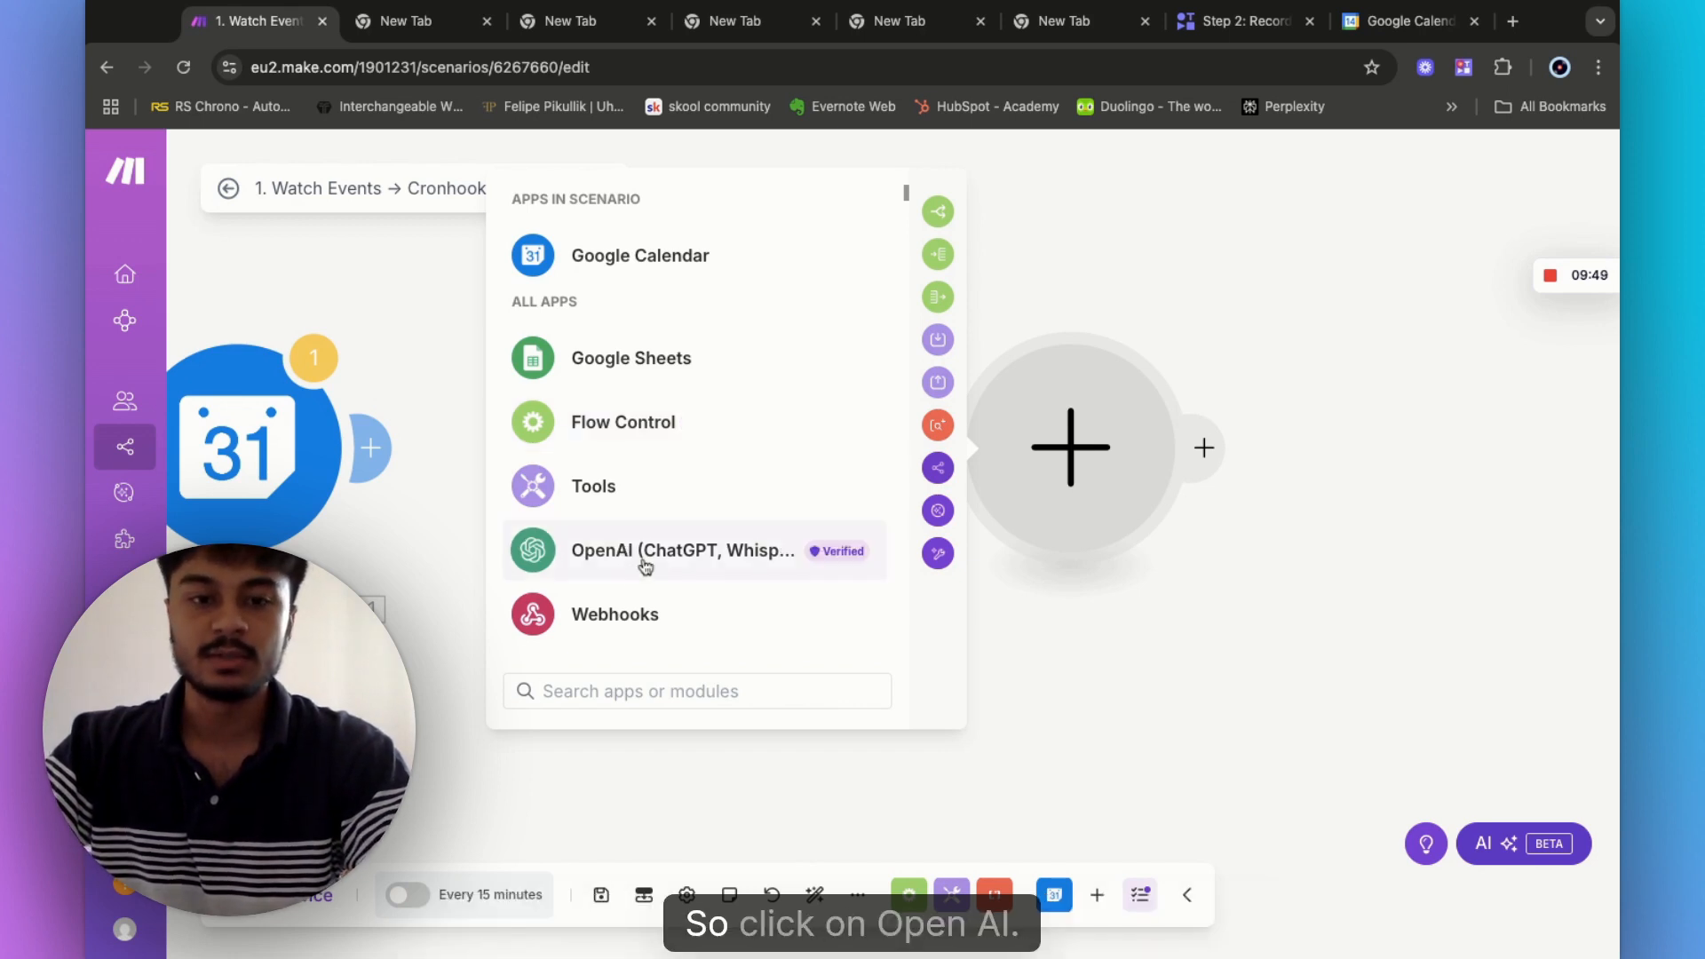
left_click(748, 559)
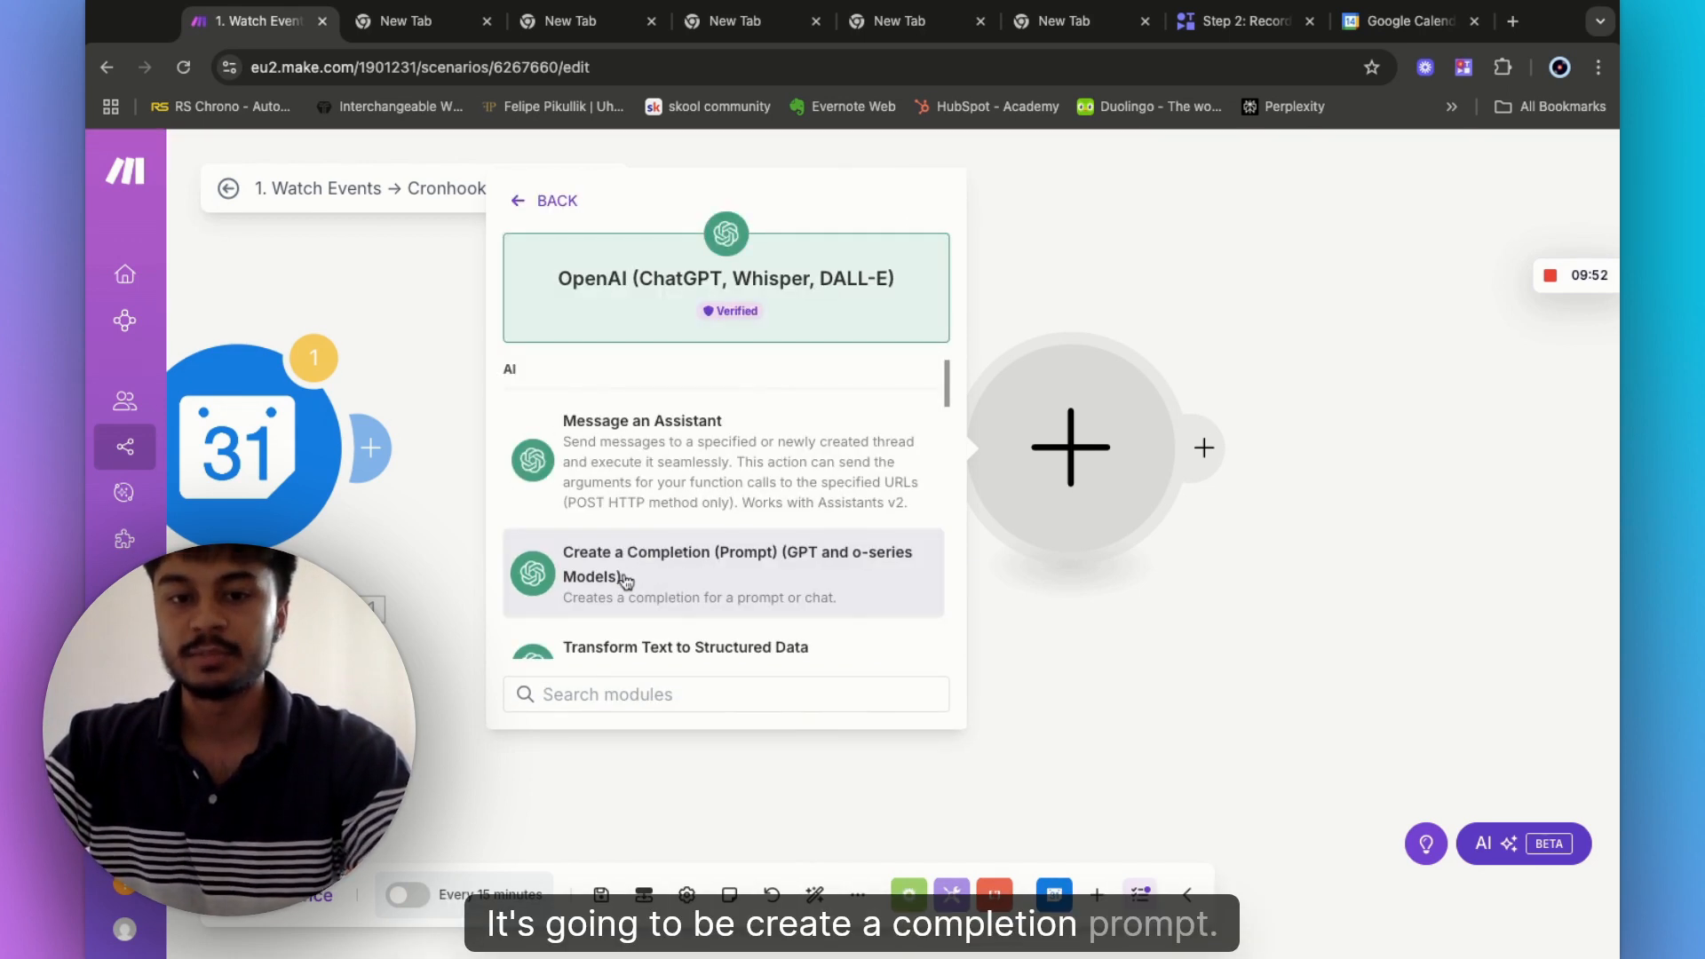
left_click(663, 579)
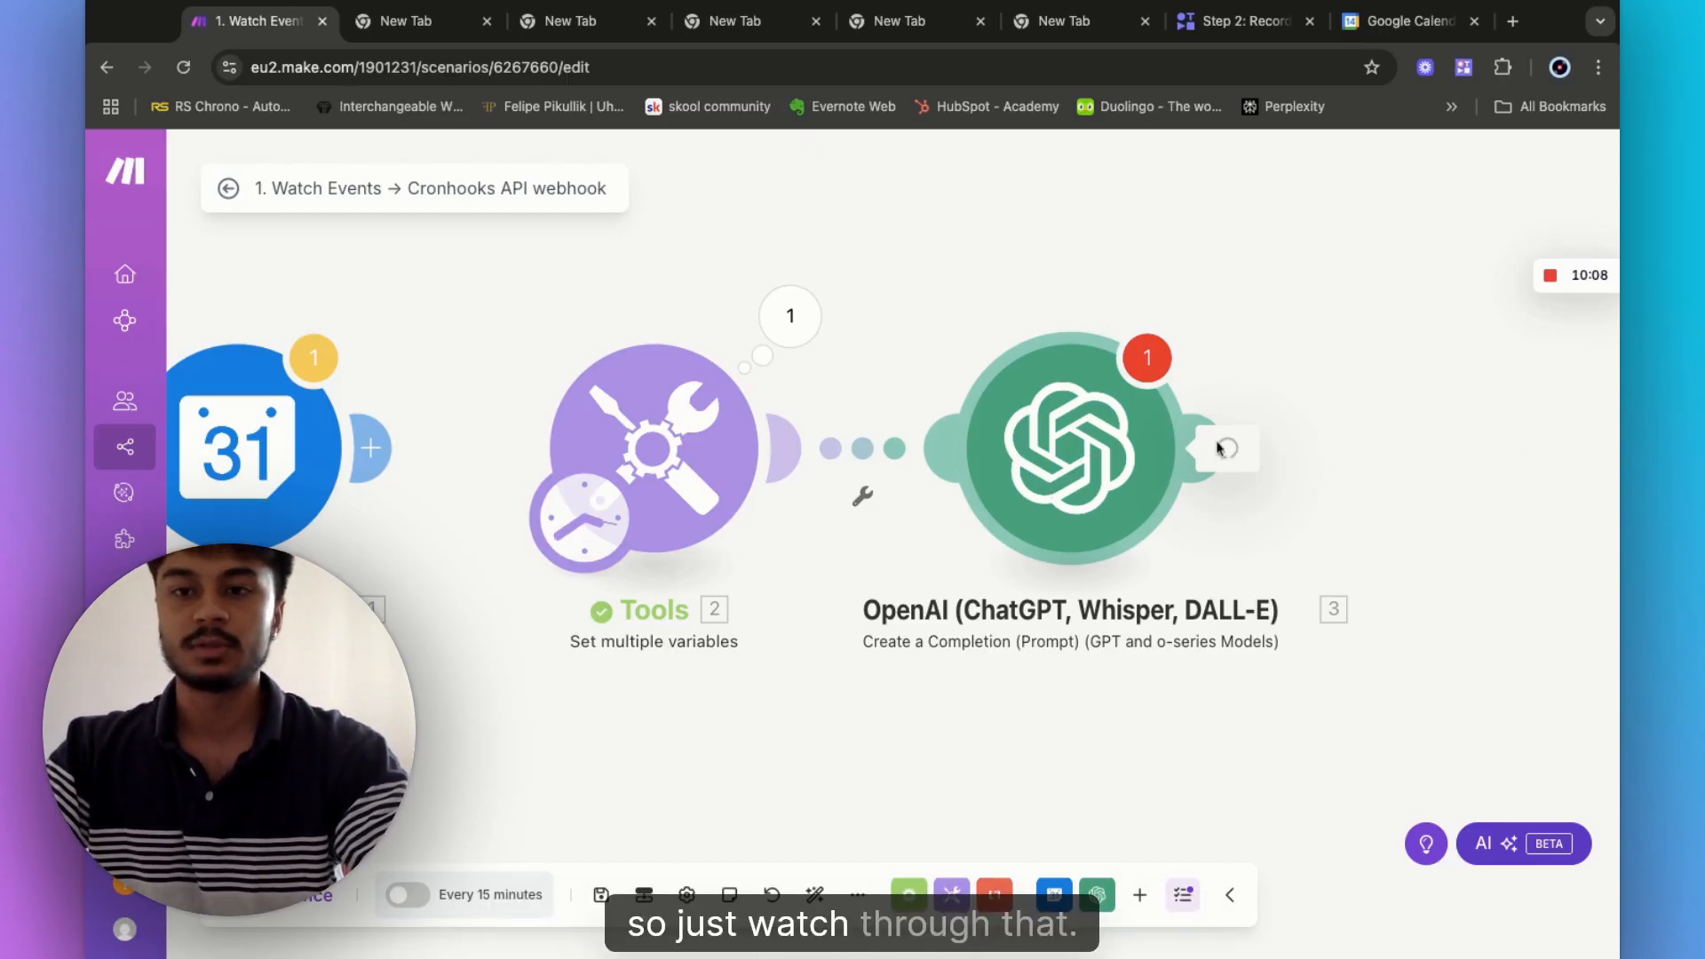
left_click(1001, 456)
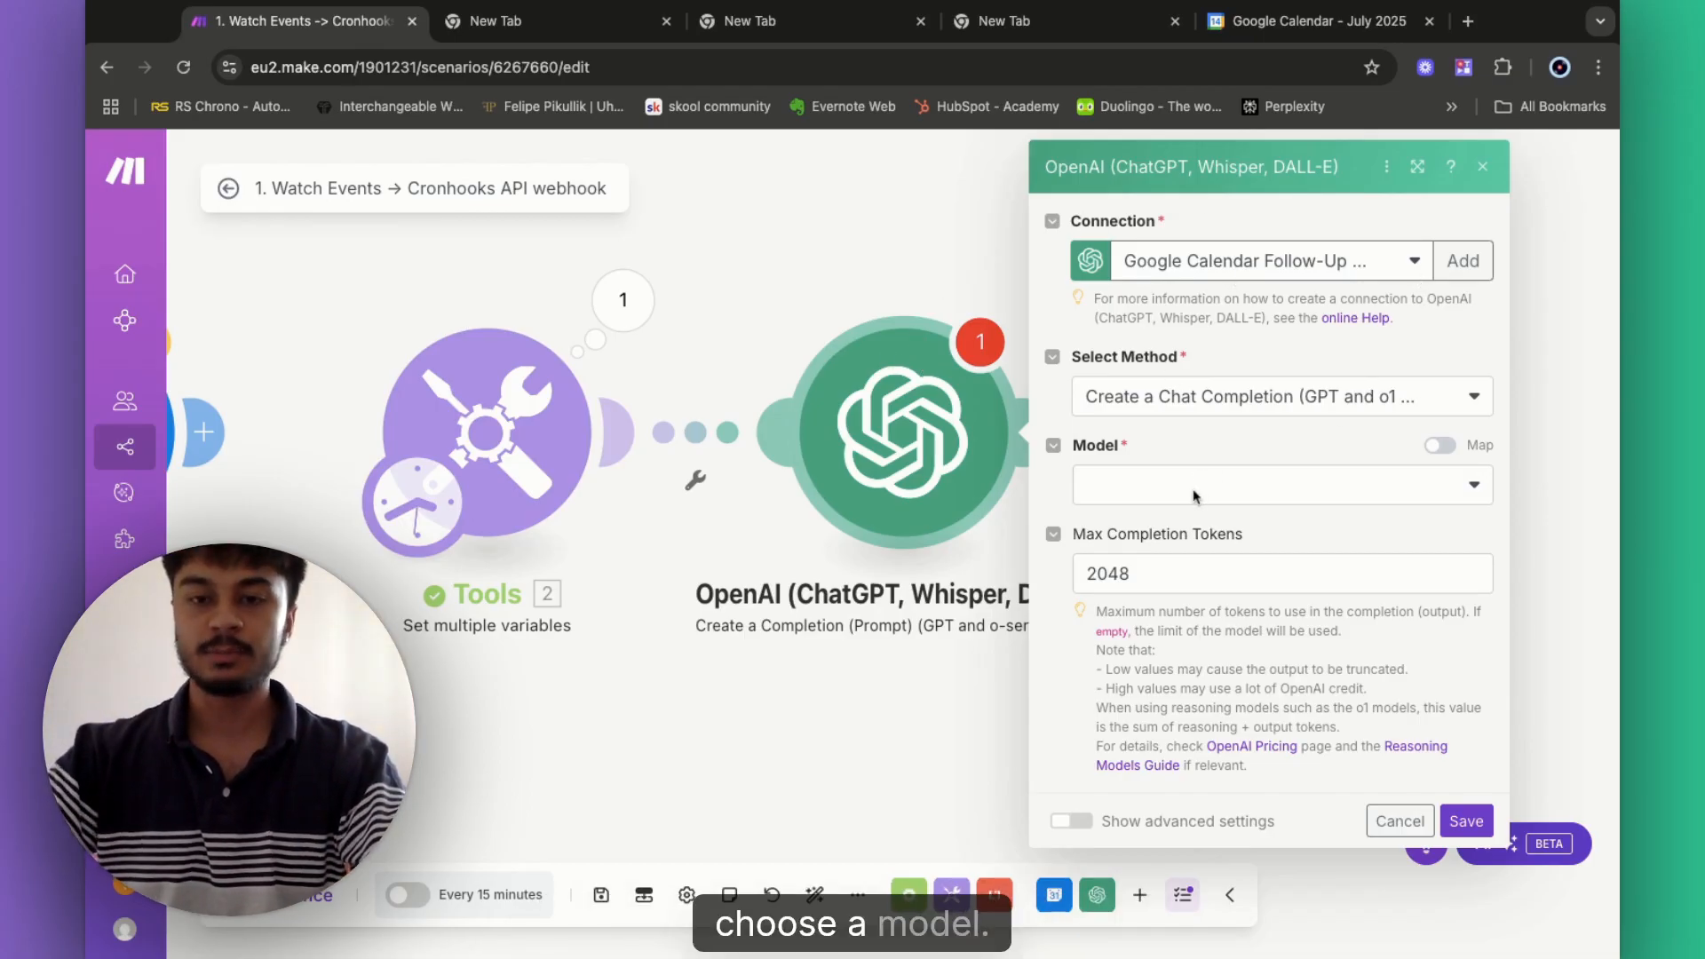
- Select gpt-4o as the completion model and add an empty Message 1
left_click(1252, 483)
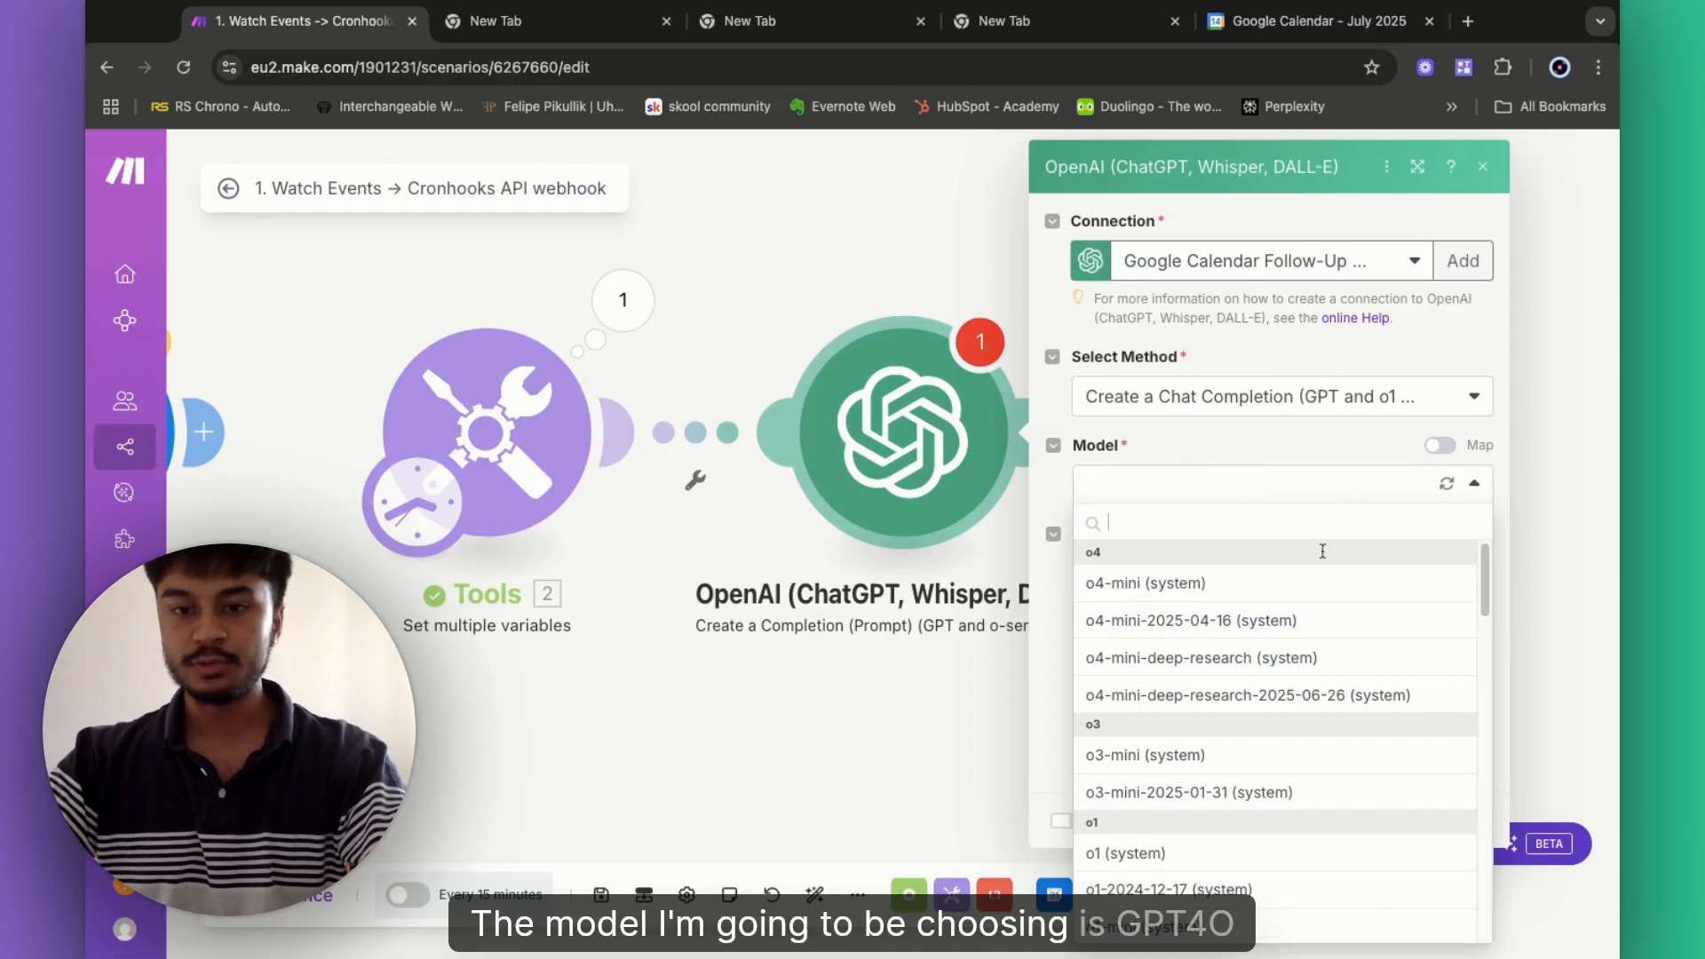
scroll(1231, 679, "down", 5)
scroll(1236, 757, "down", 5)
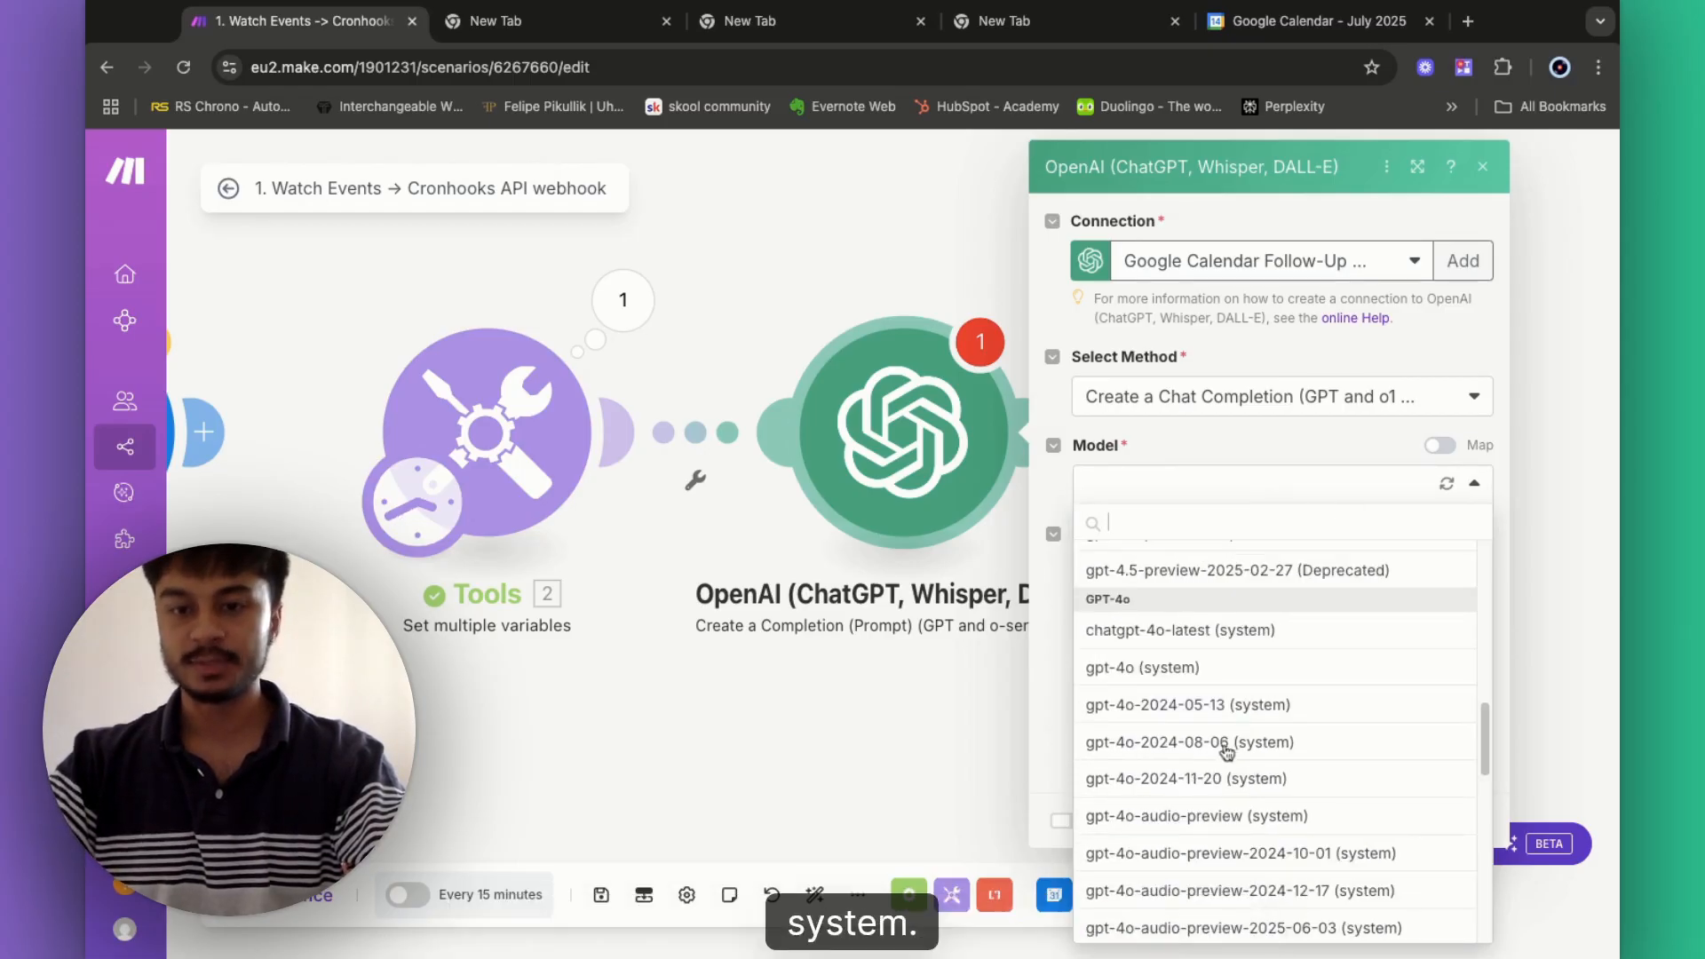
left_click(1151, 668)
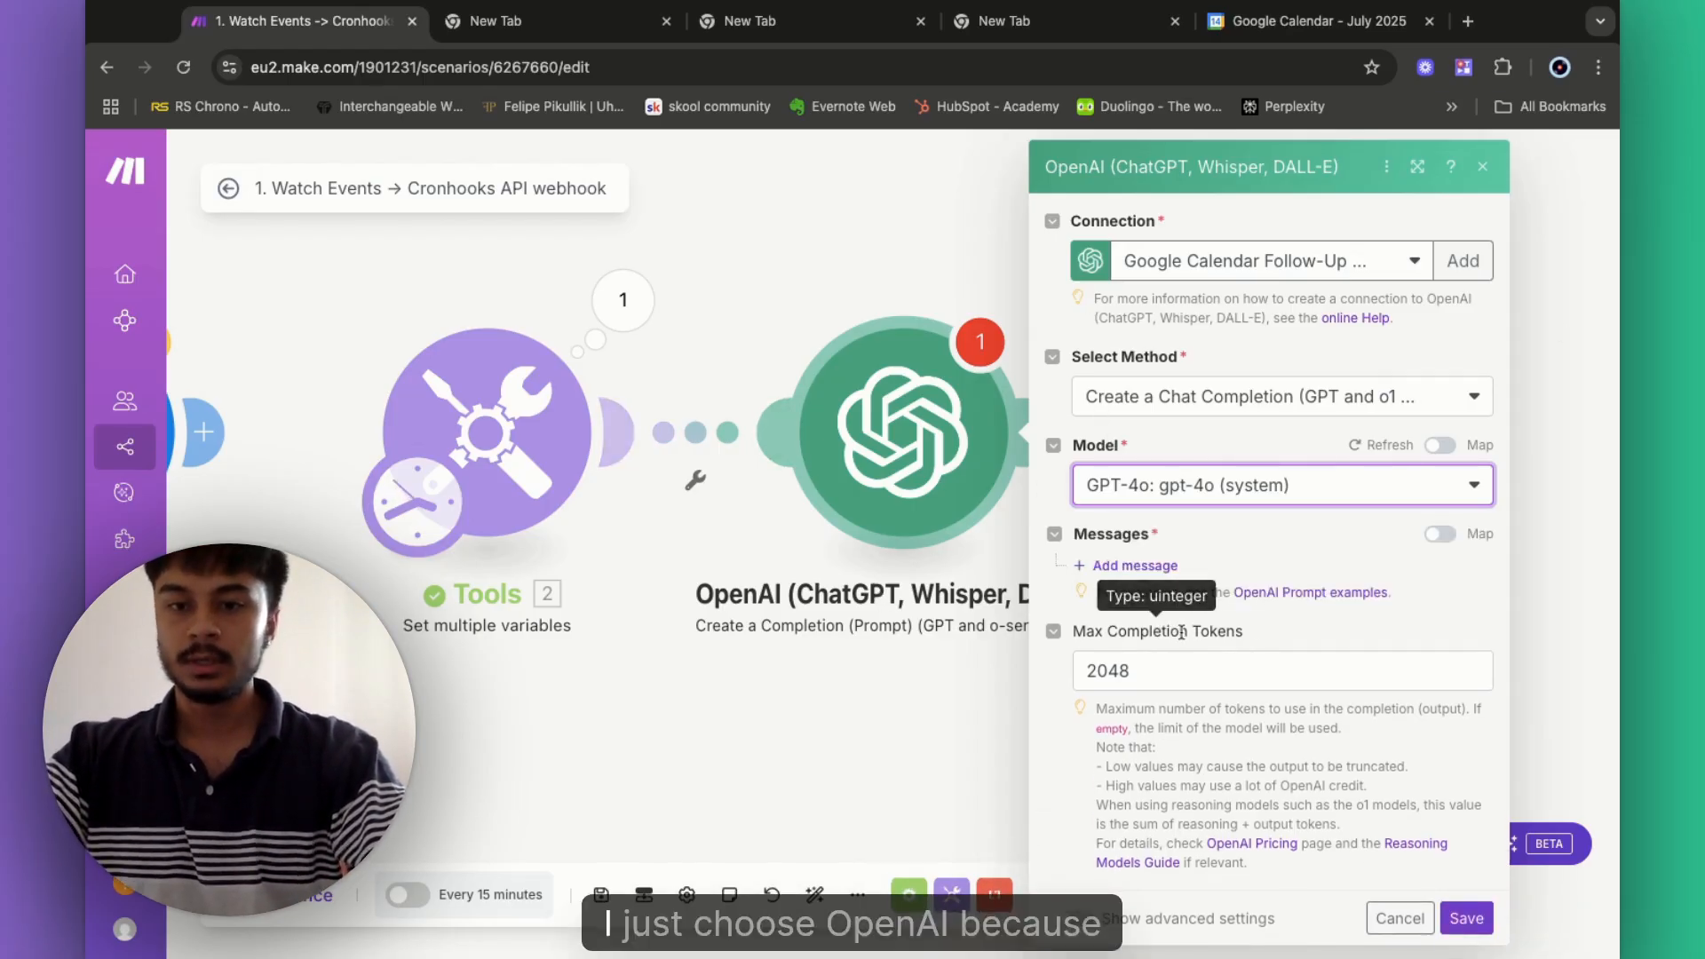
left_click(1163, 571)
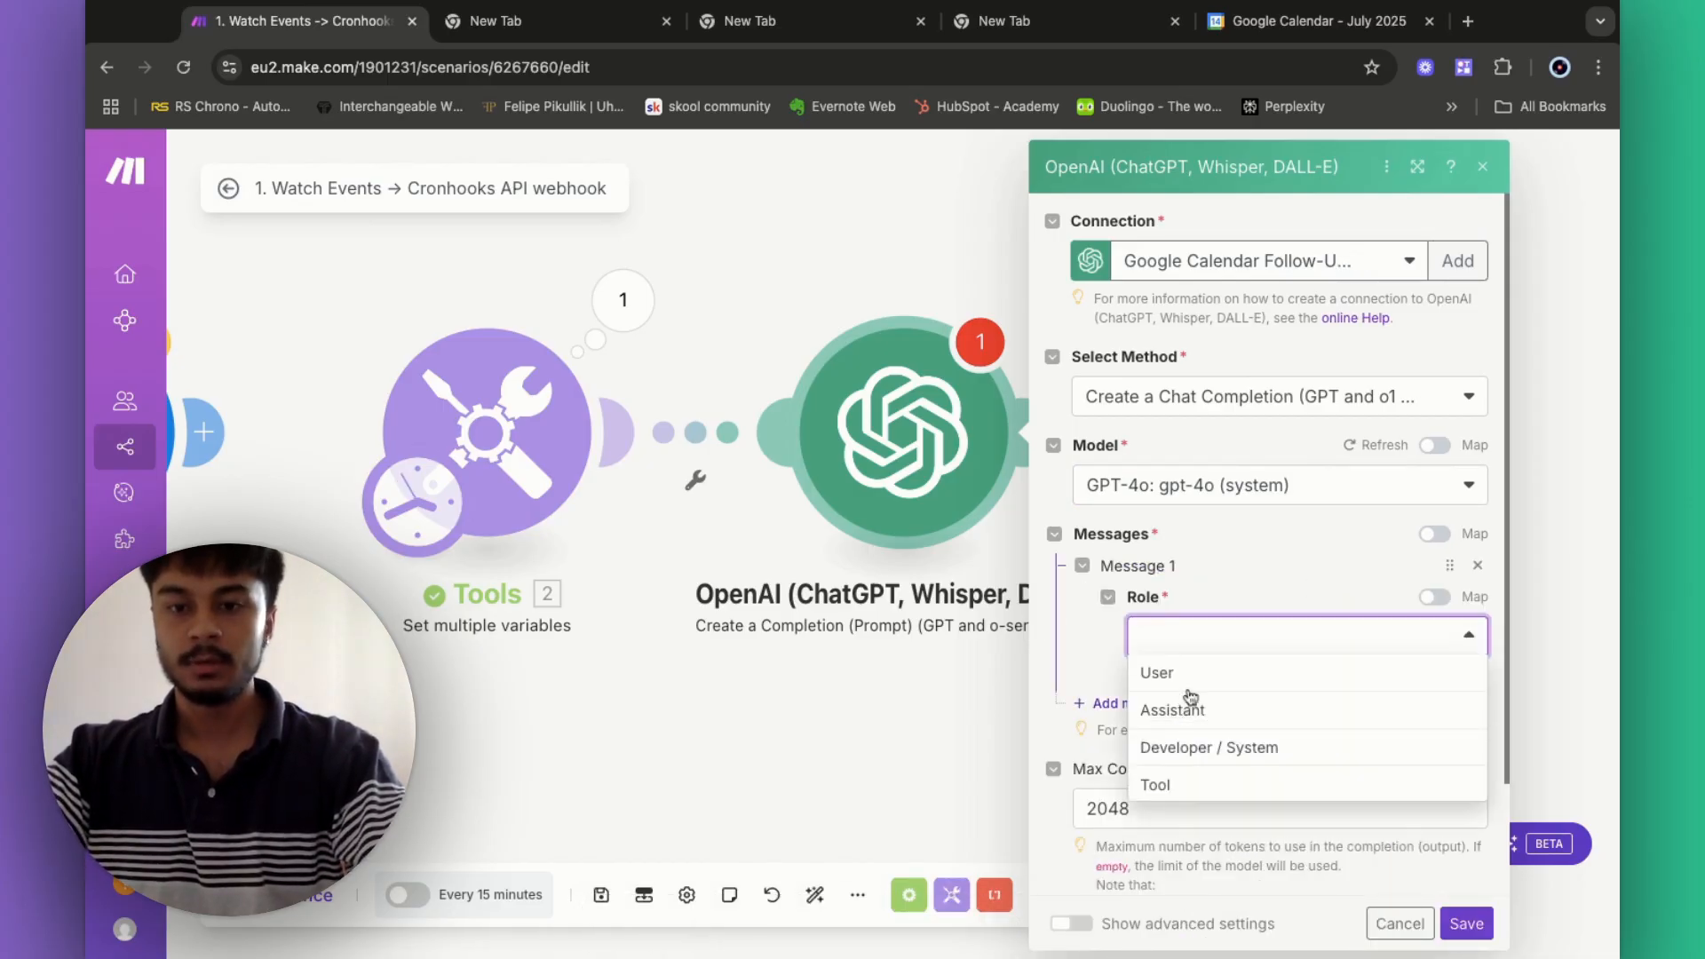
- Make message 1 a Developer / System message reading 'You are a helpful intelligent assistant'
left_click(1197, 675)
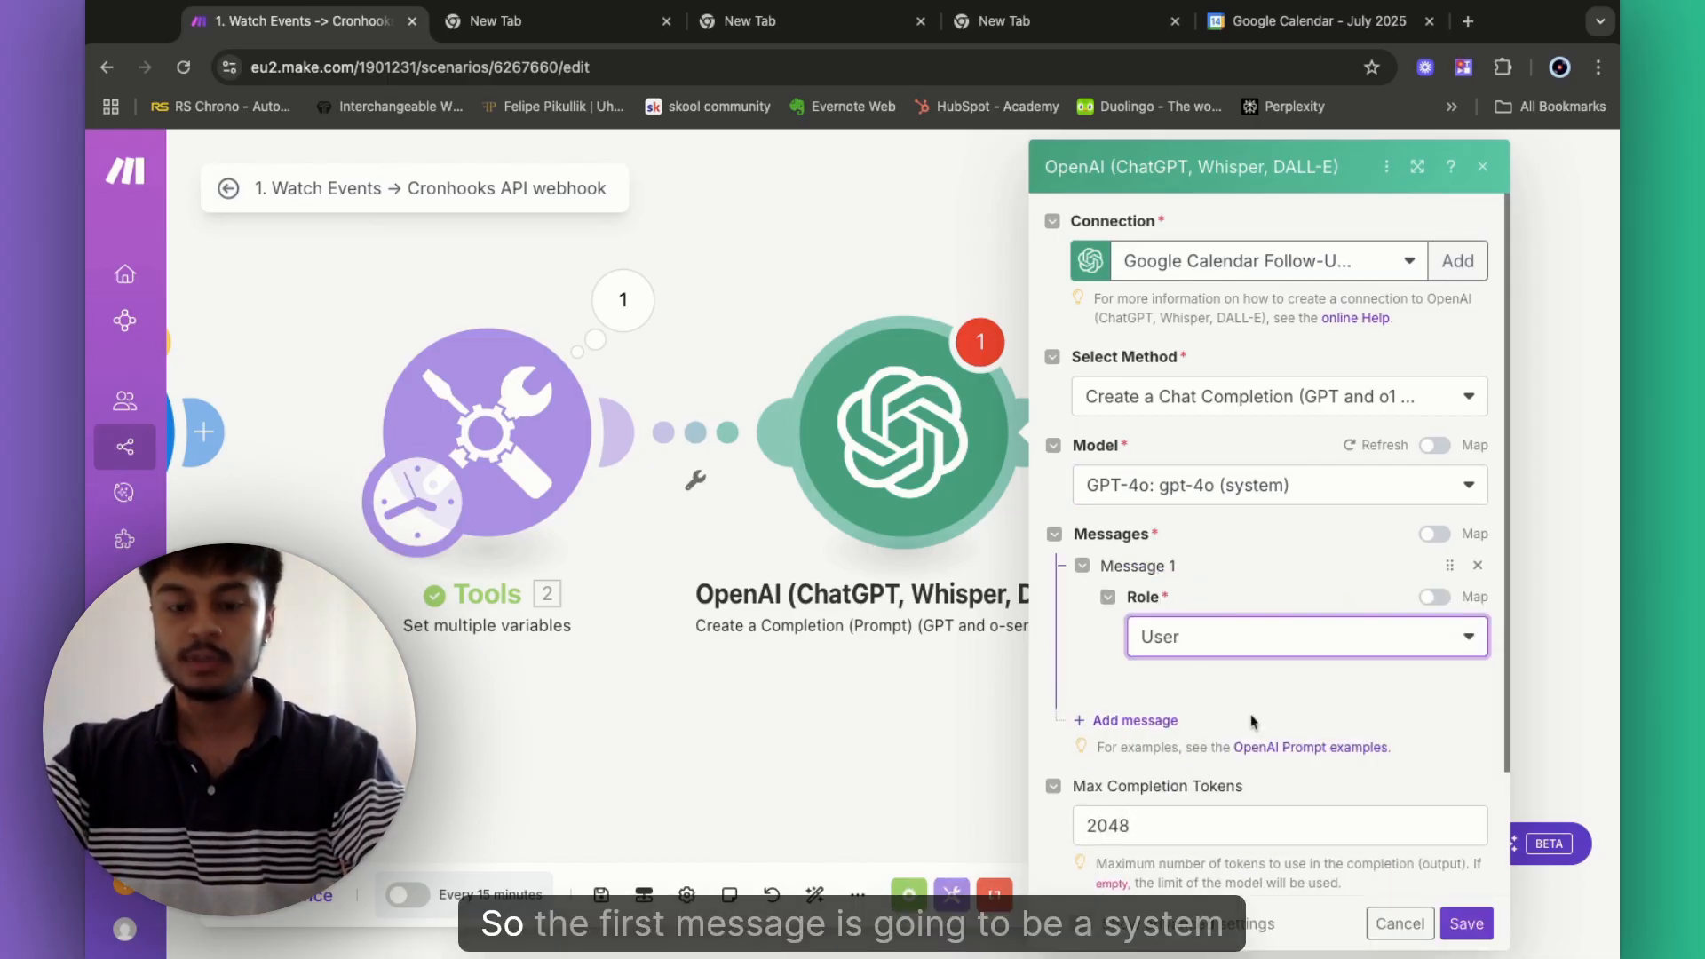
left_click(1205, 643)
left_click(1217, 748)
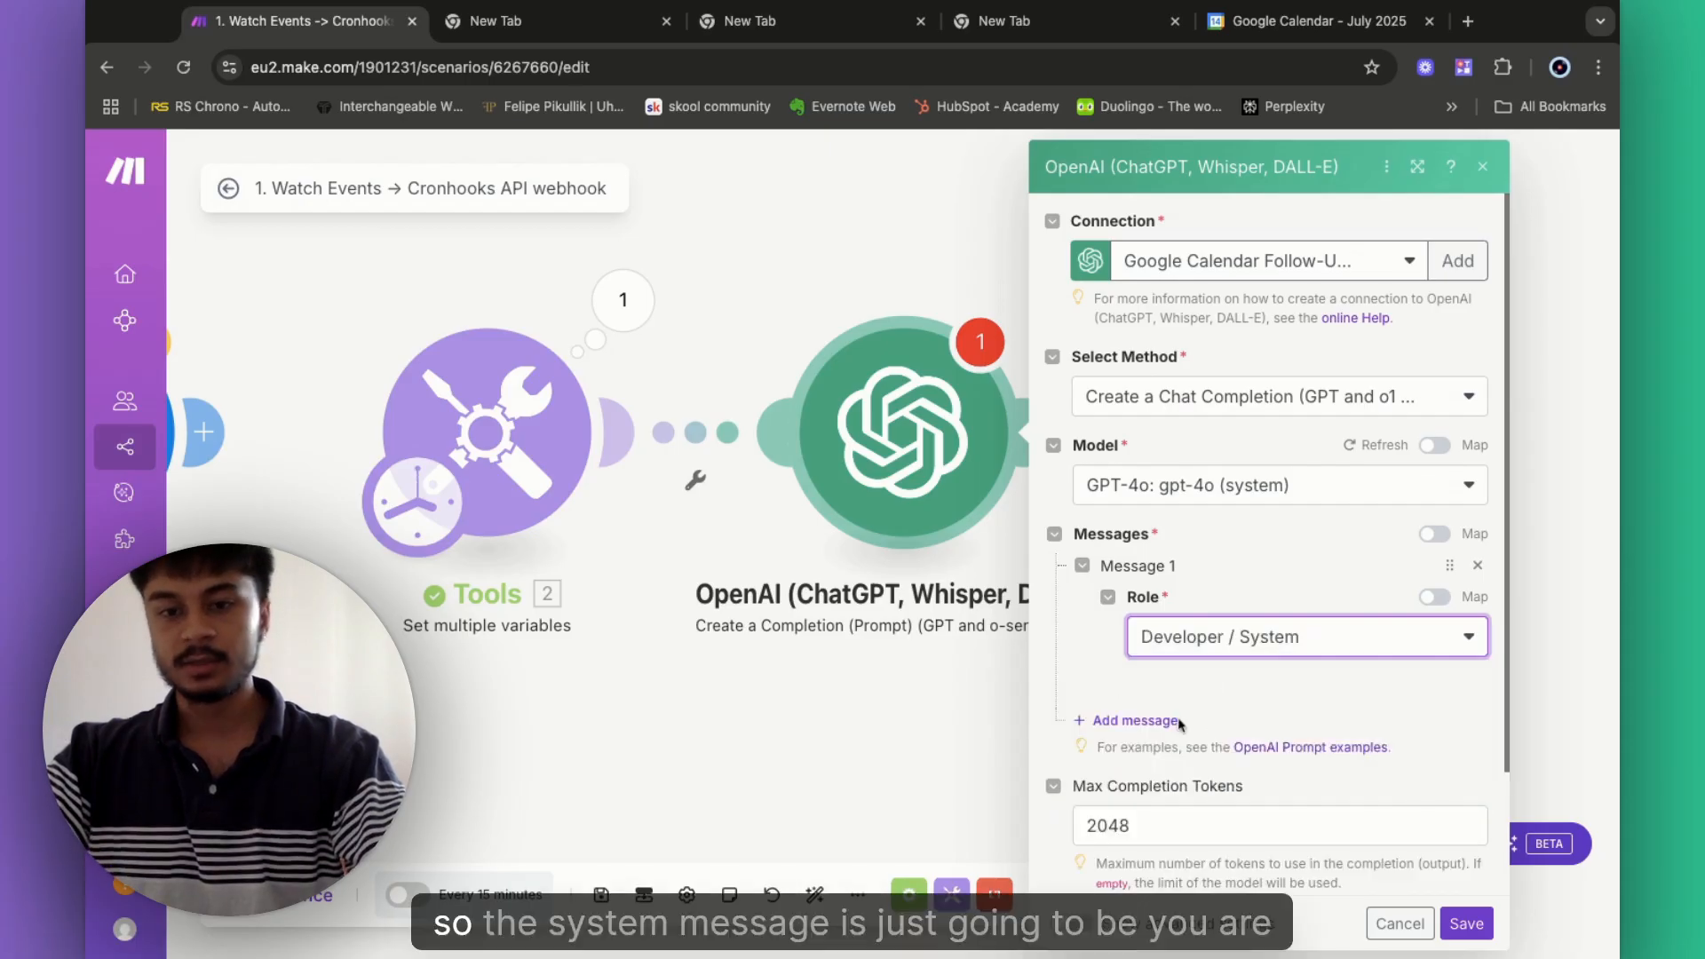
left_click(1187, 735)
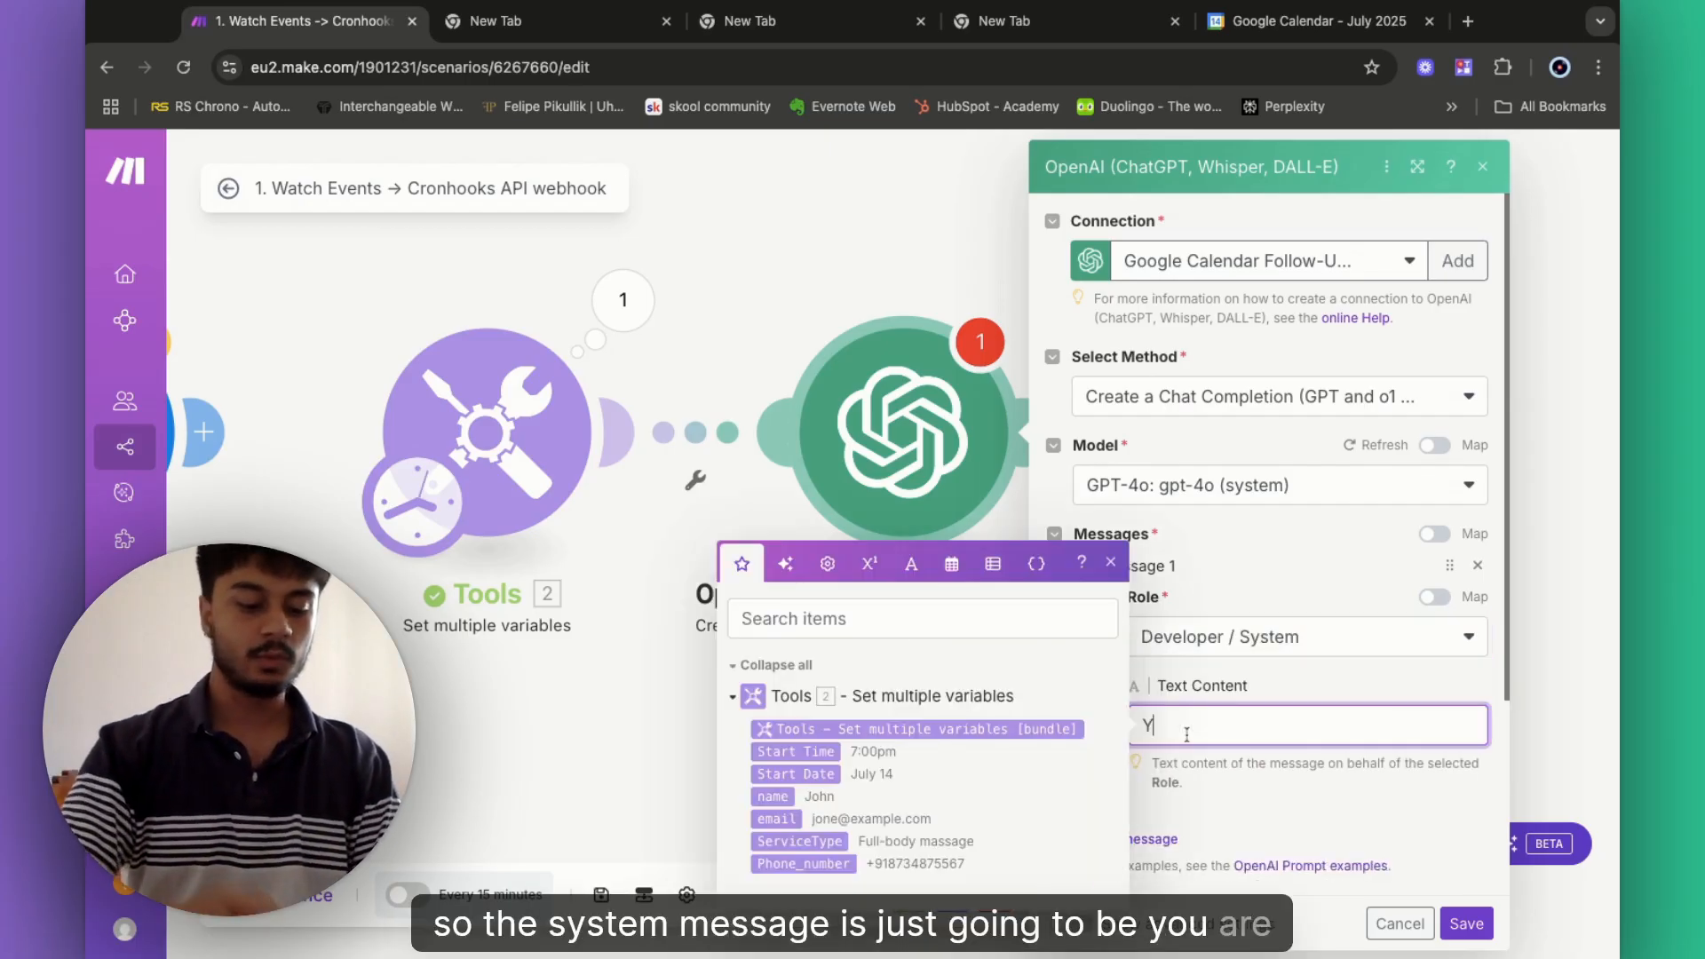
type("You are a helpfu")
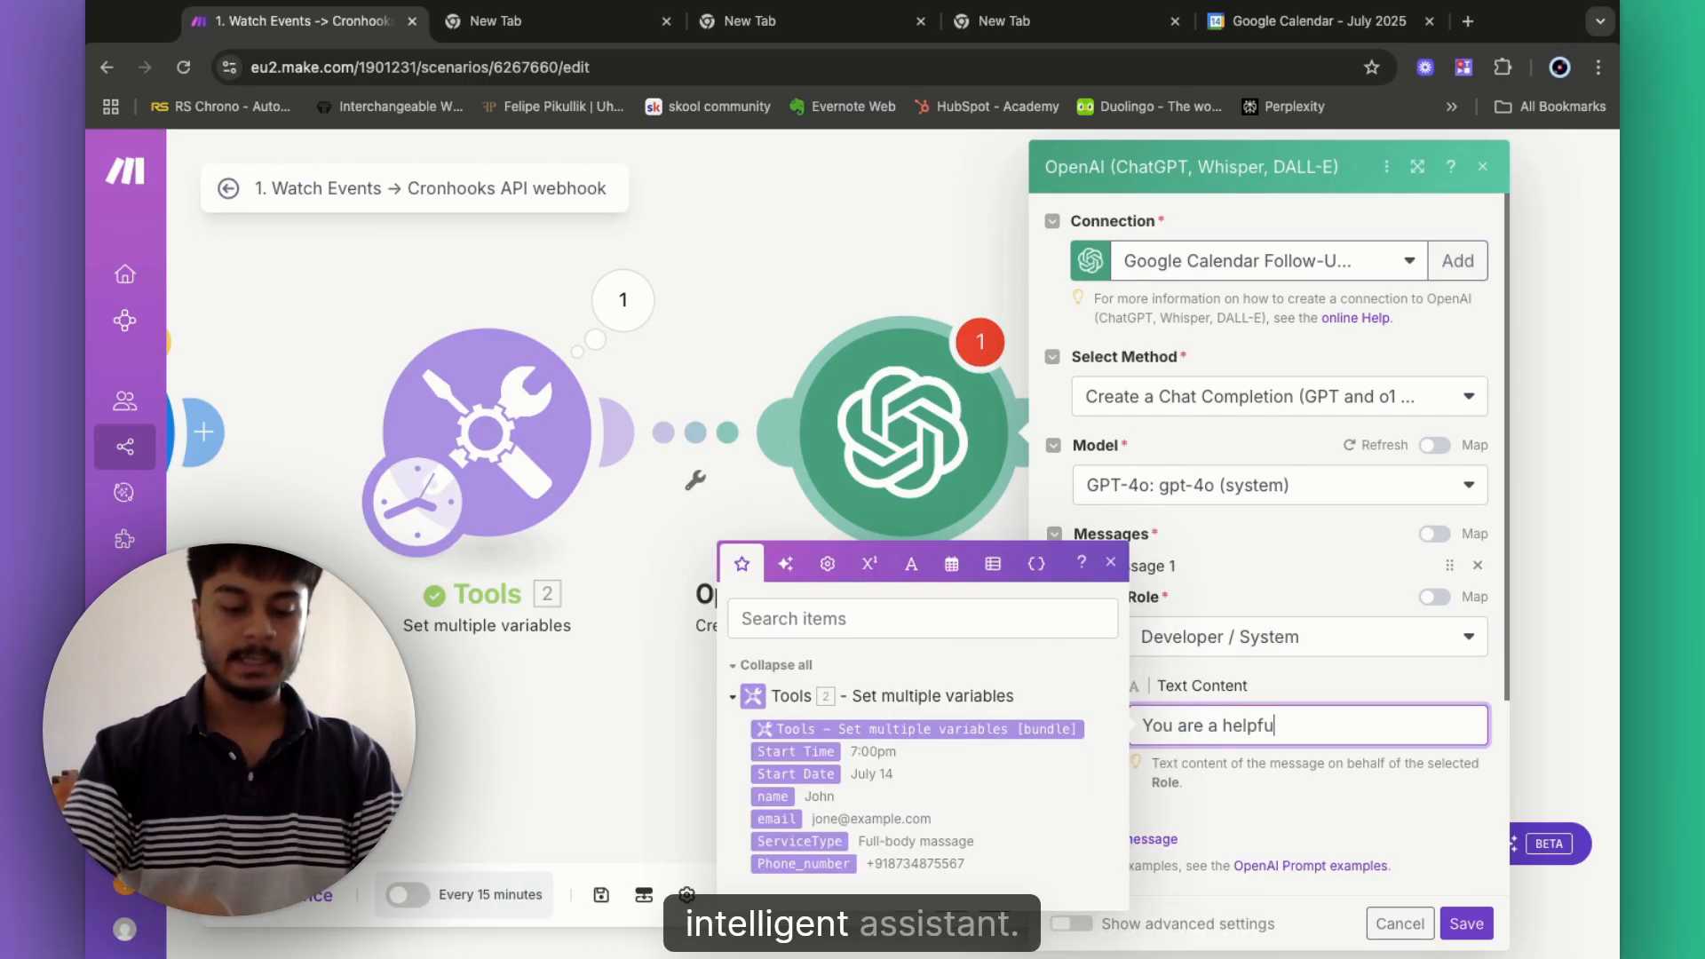
type("l intelligent assistant")
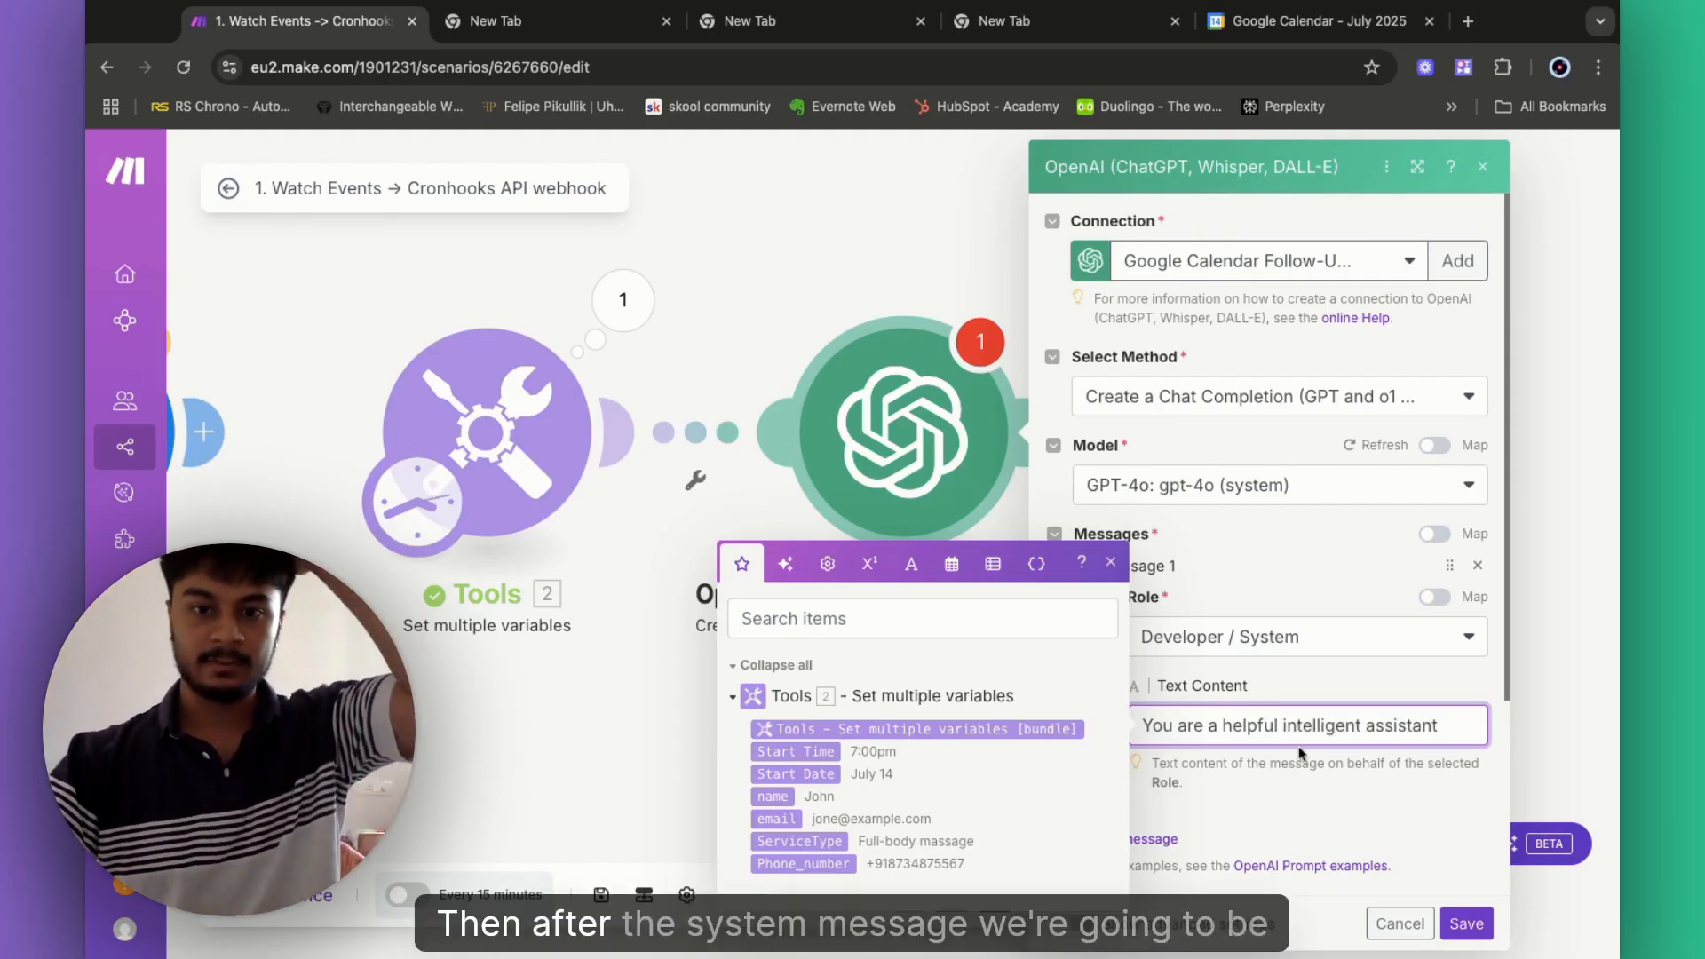
scroll(1164, 659, "down", 2)
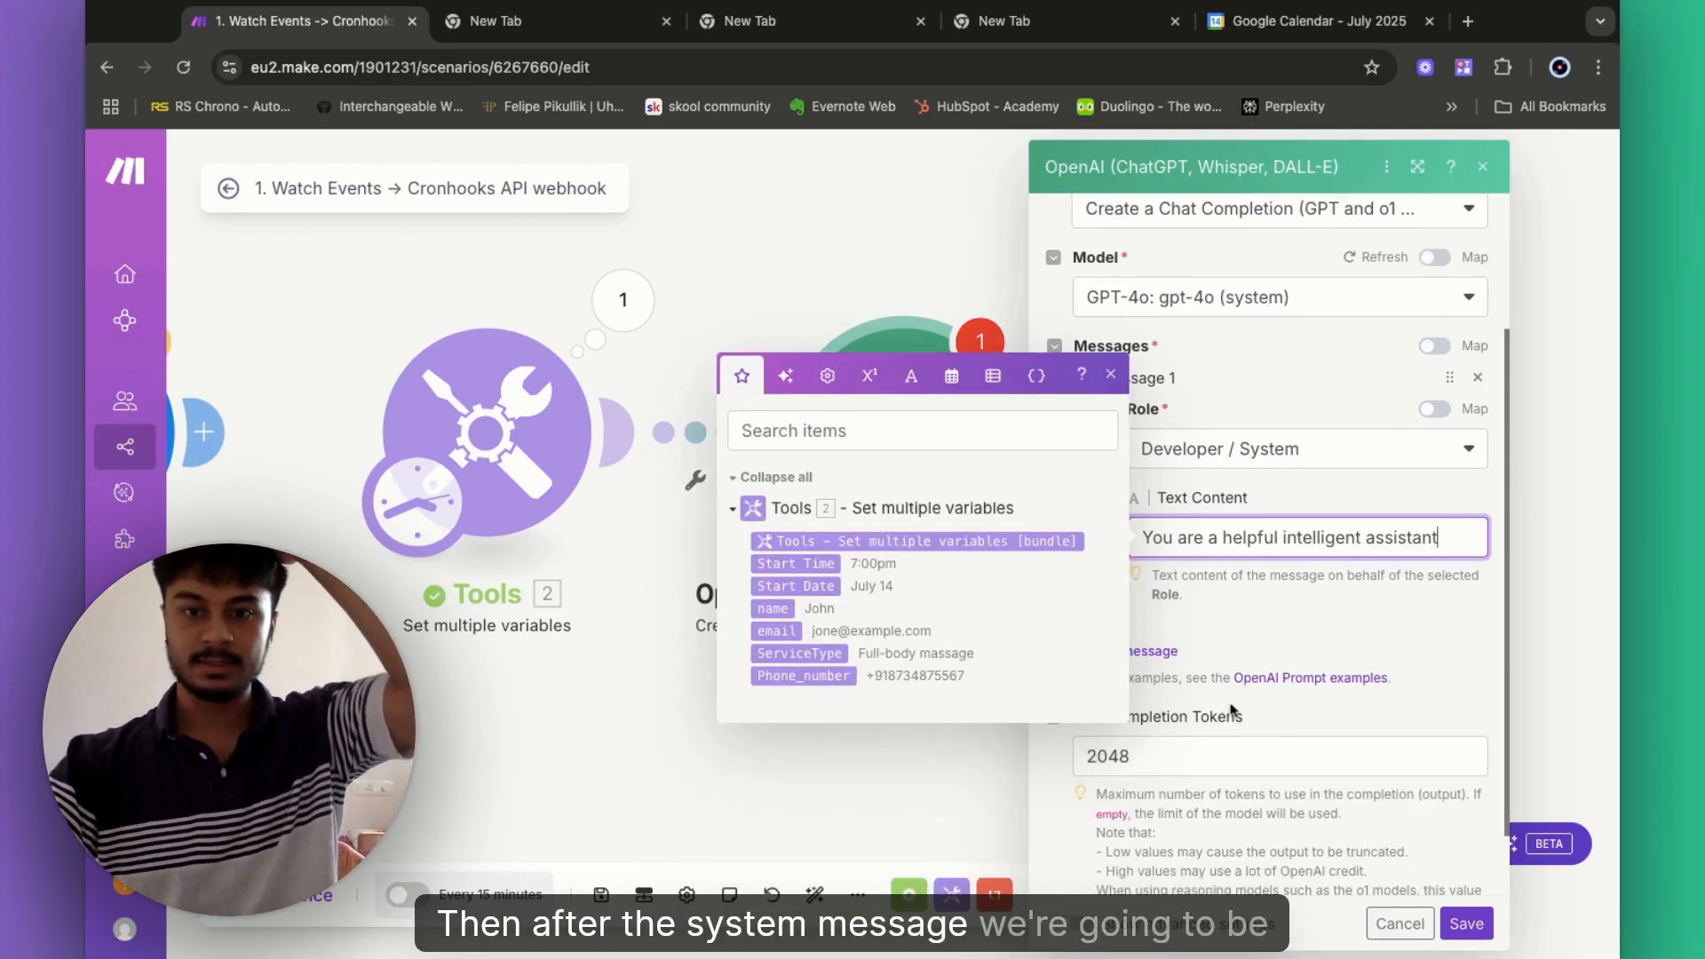
- Add User message 2: subtract 1 hour from the start time, already UTC+5:30, and do *NOT* add hours
left_click(1165, 659)
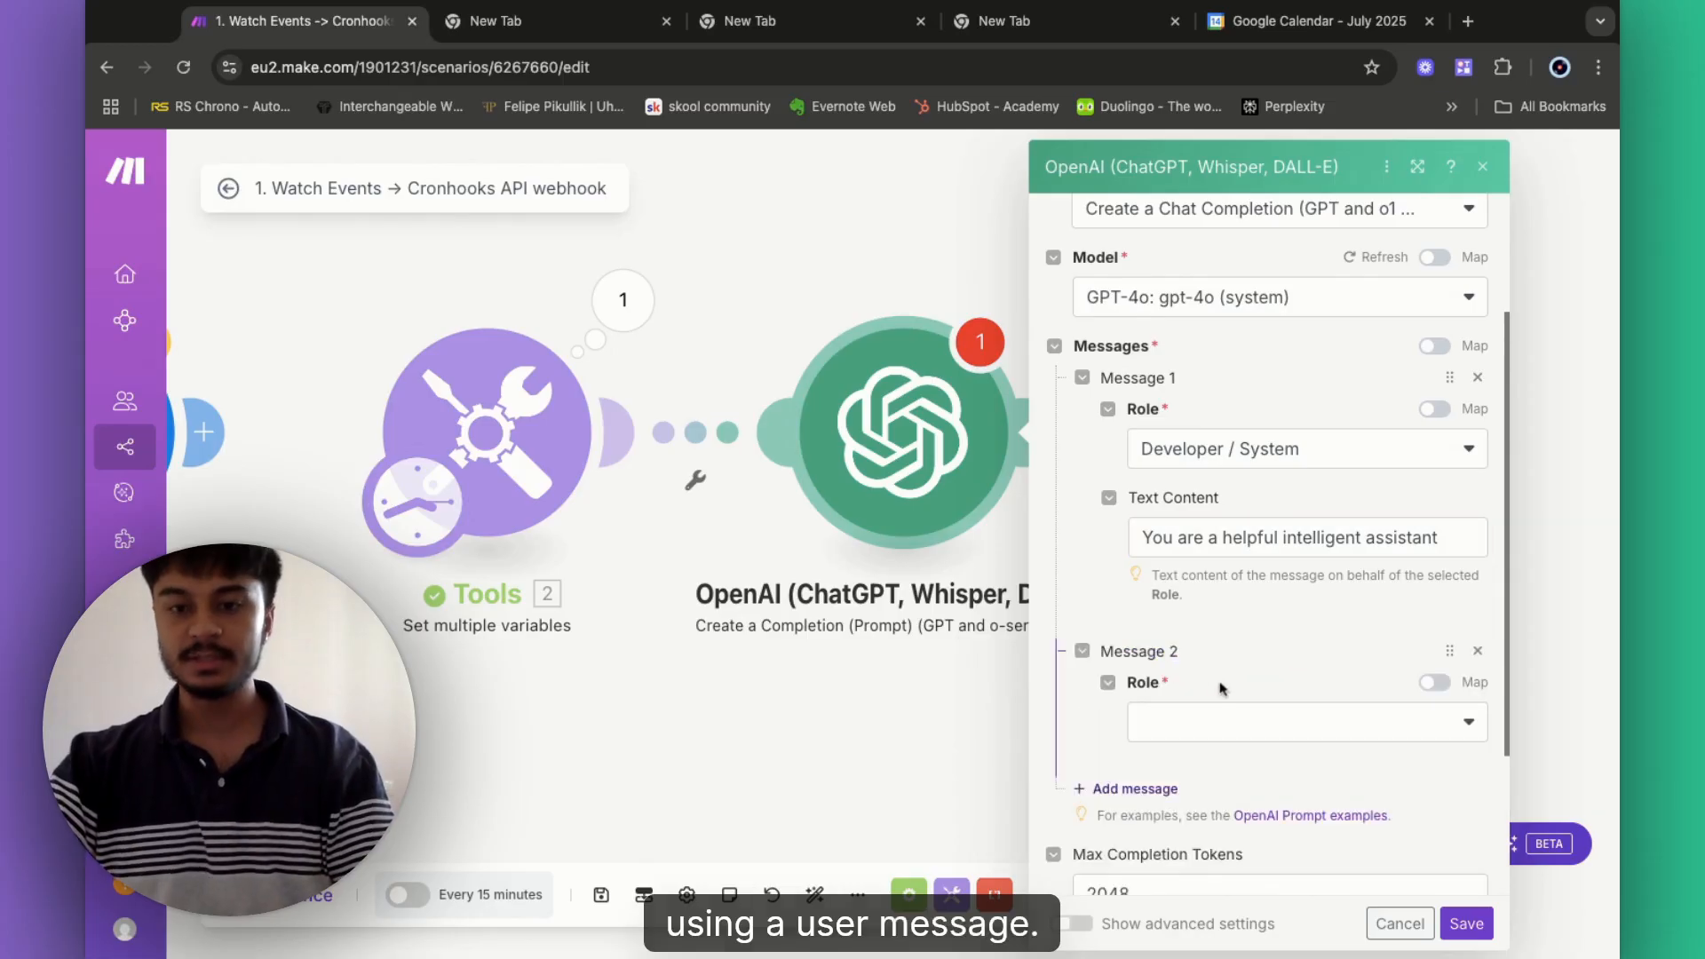
left_click(1172, 717)
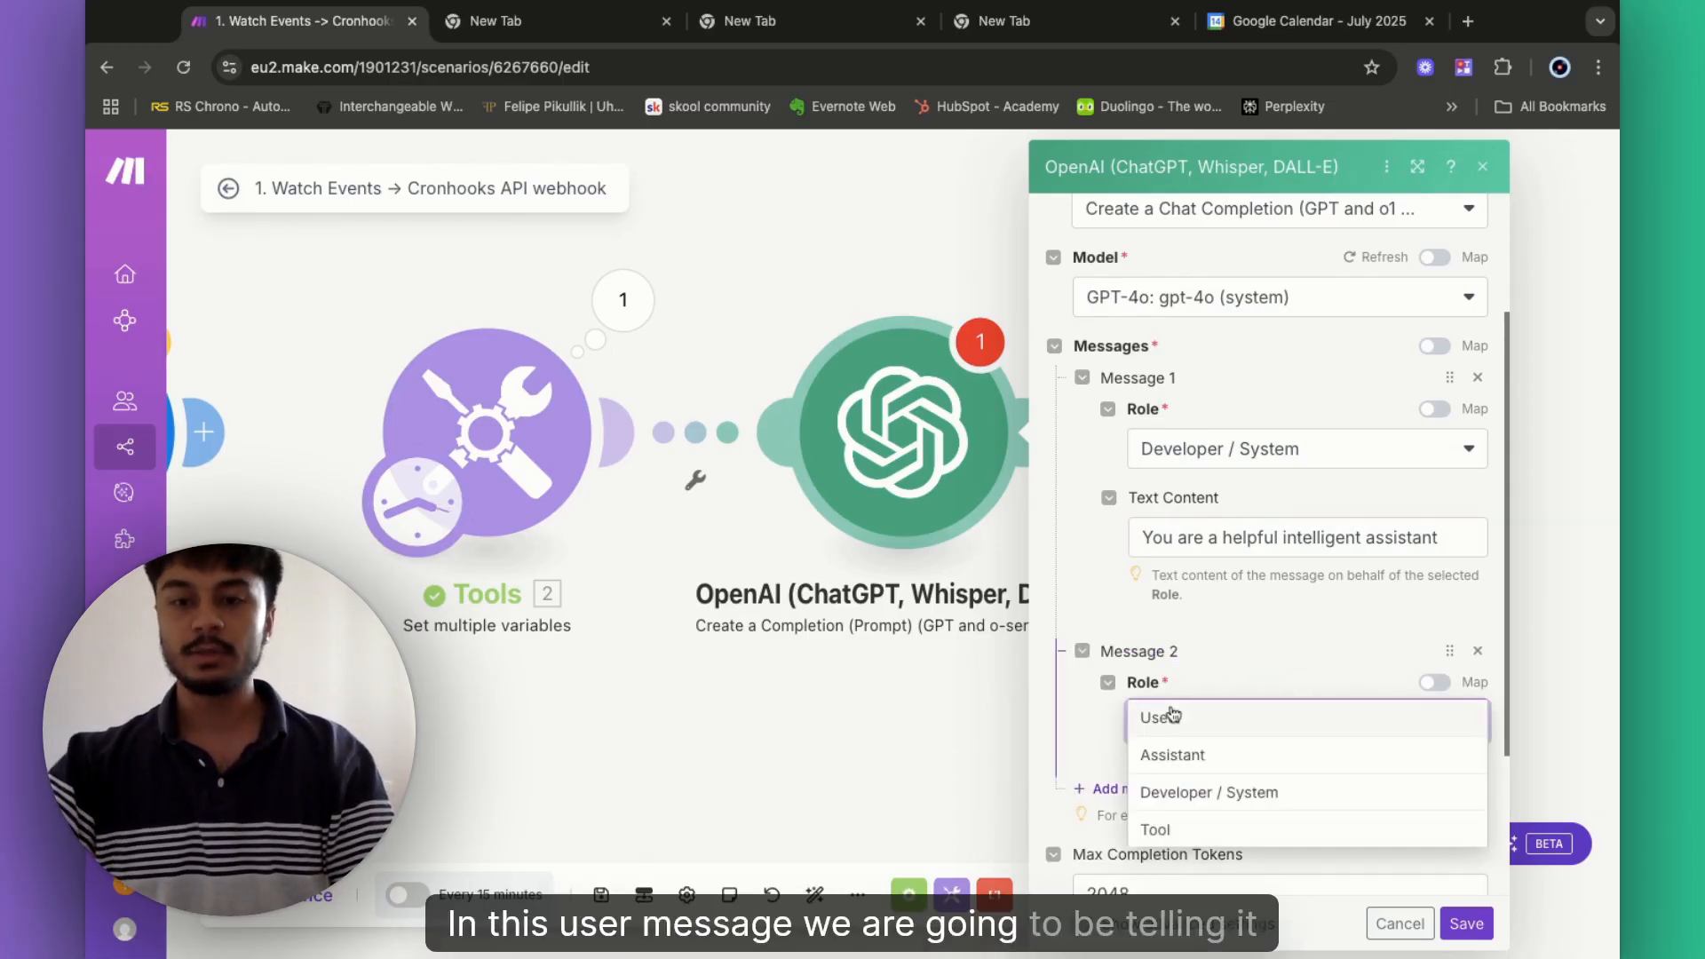
left_click(1212, 719)
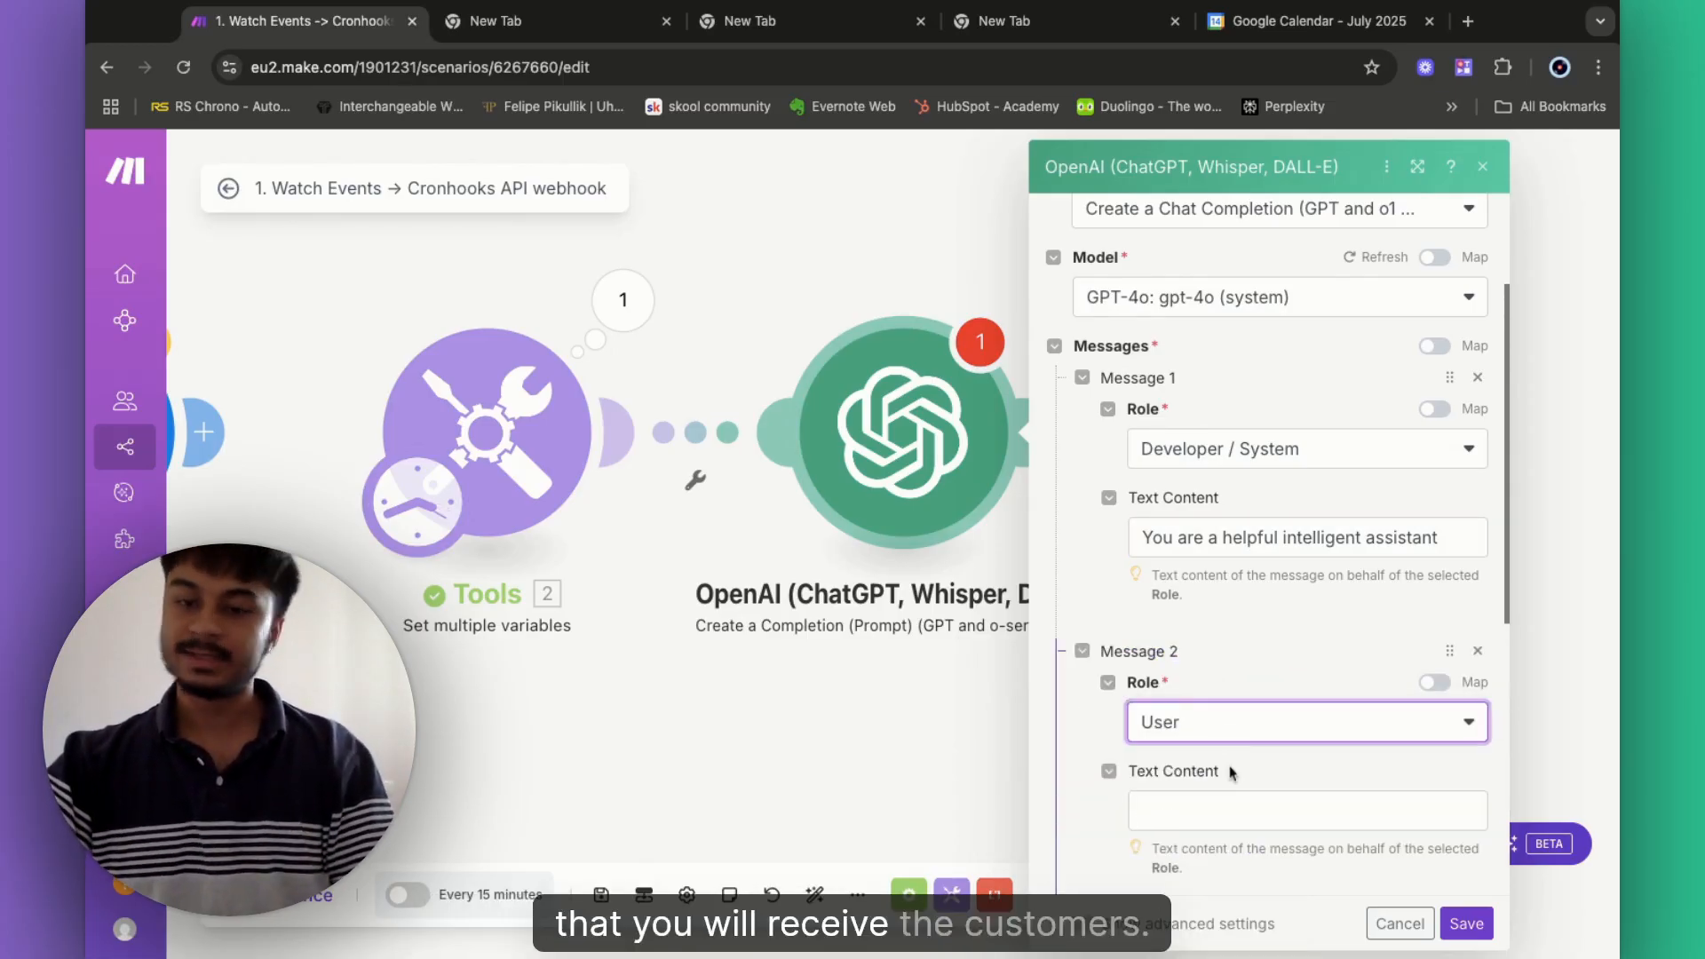
left_click(1169, 812)
scroll(1170, 818, "down", 5)
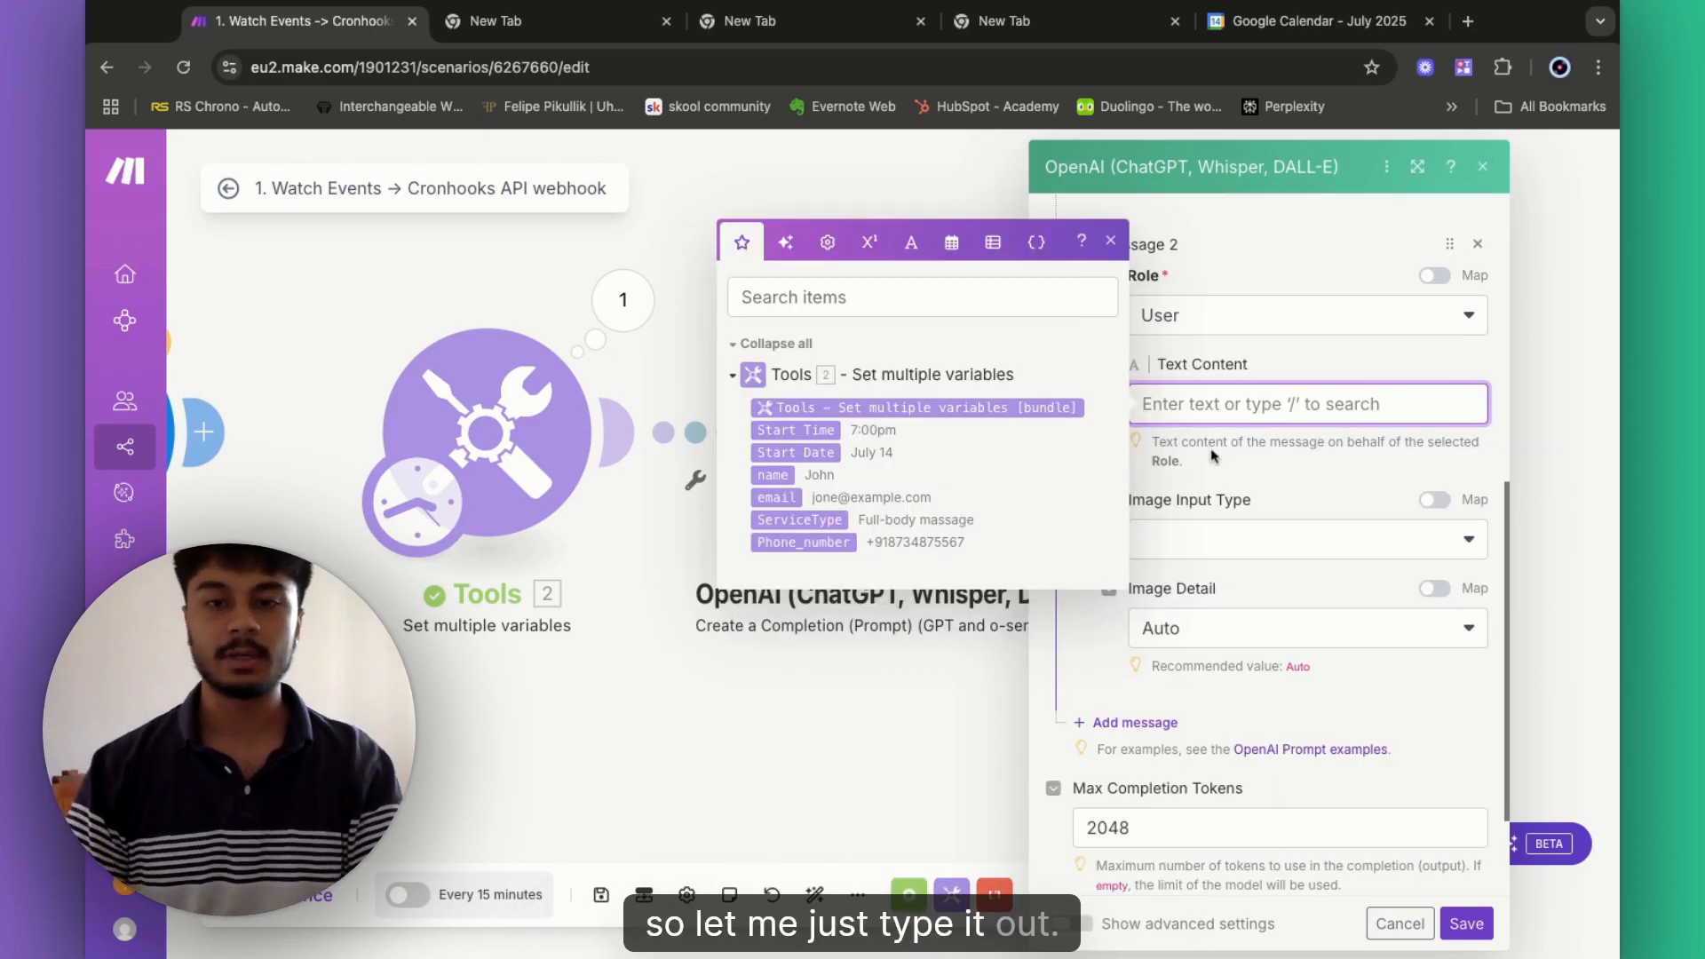
type("You")
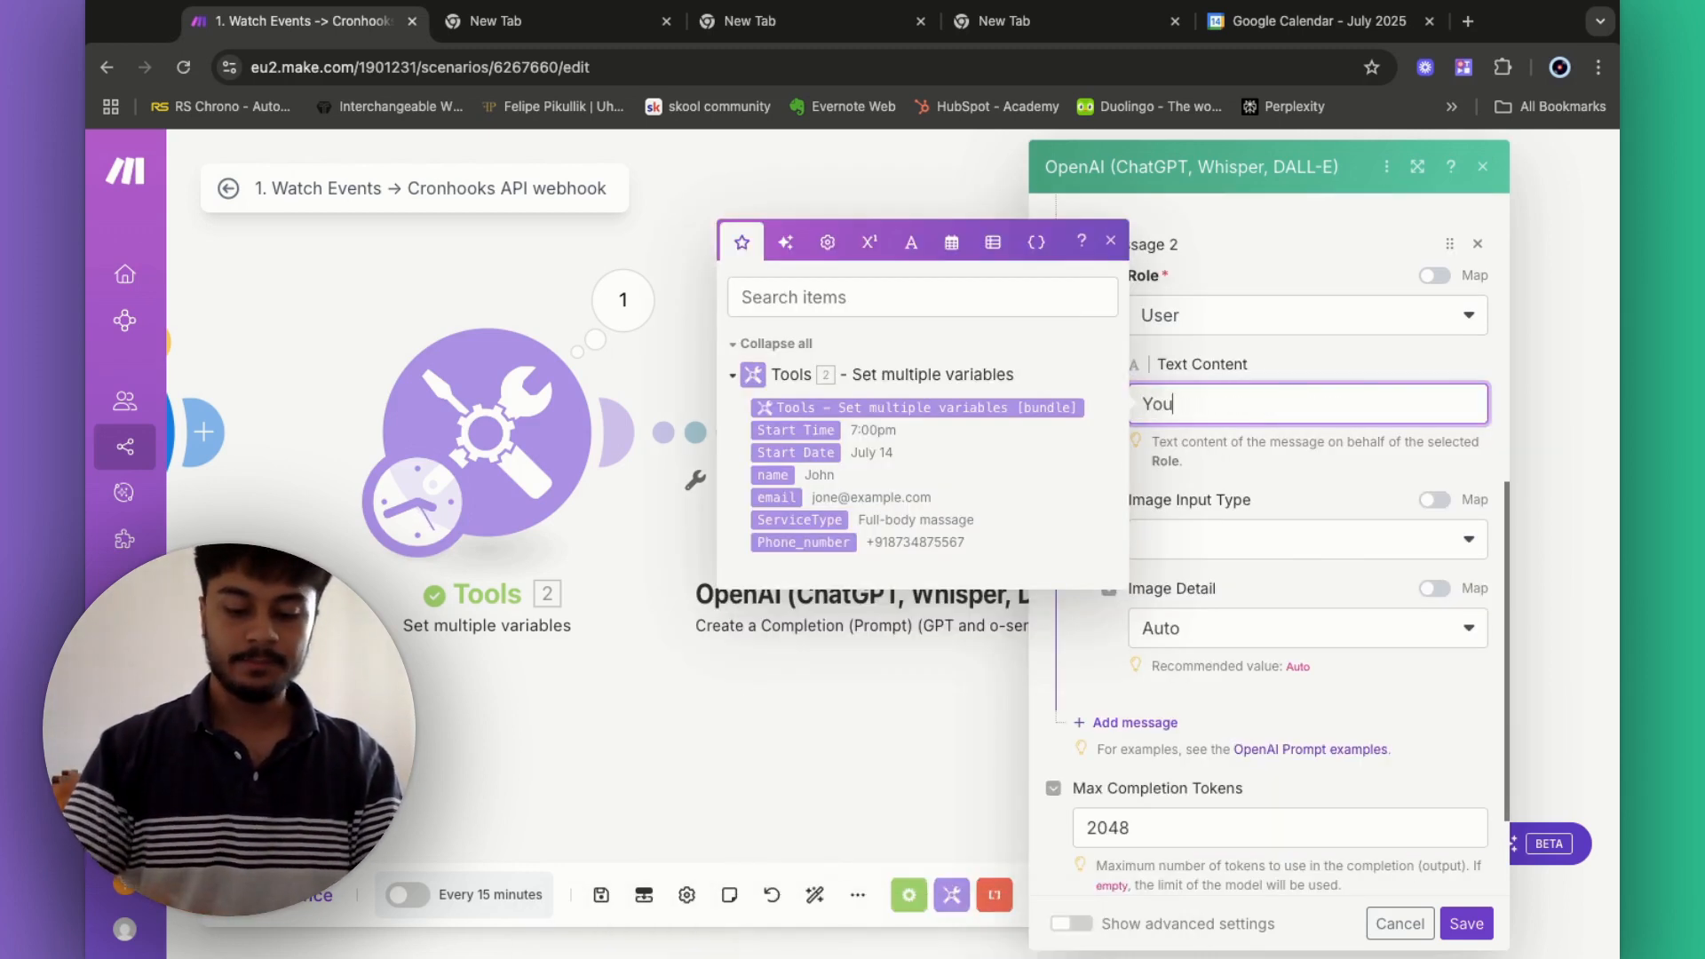
type(" wil take i")
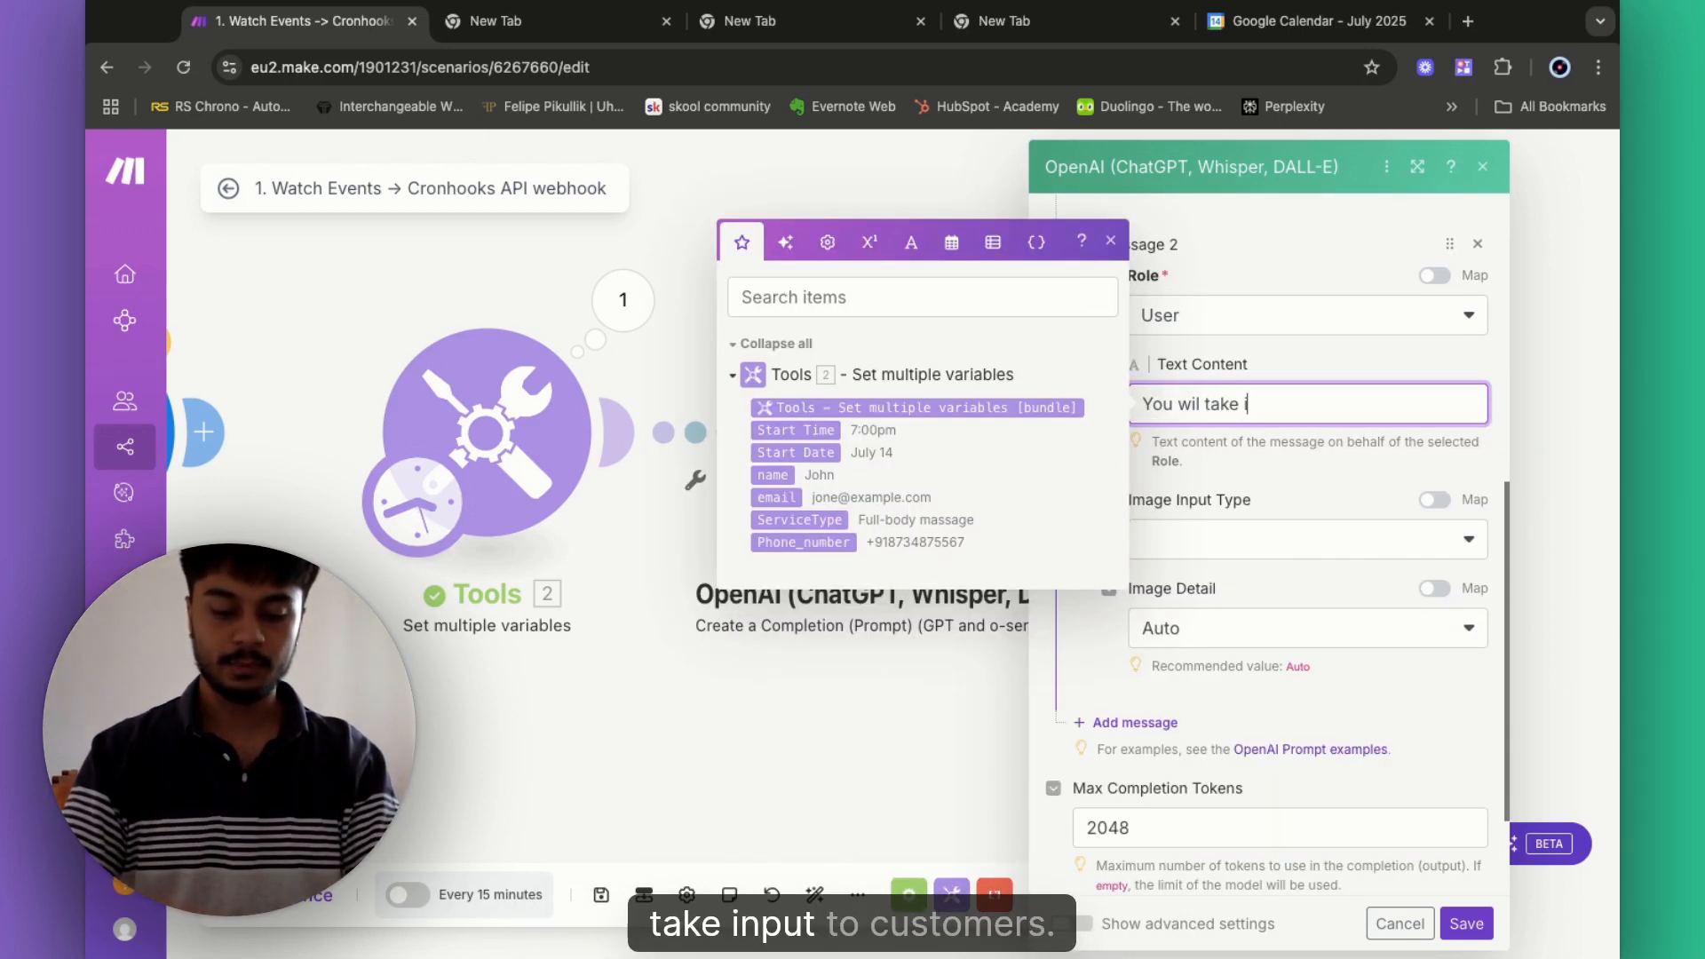
type("nput the custo")
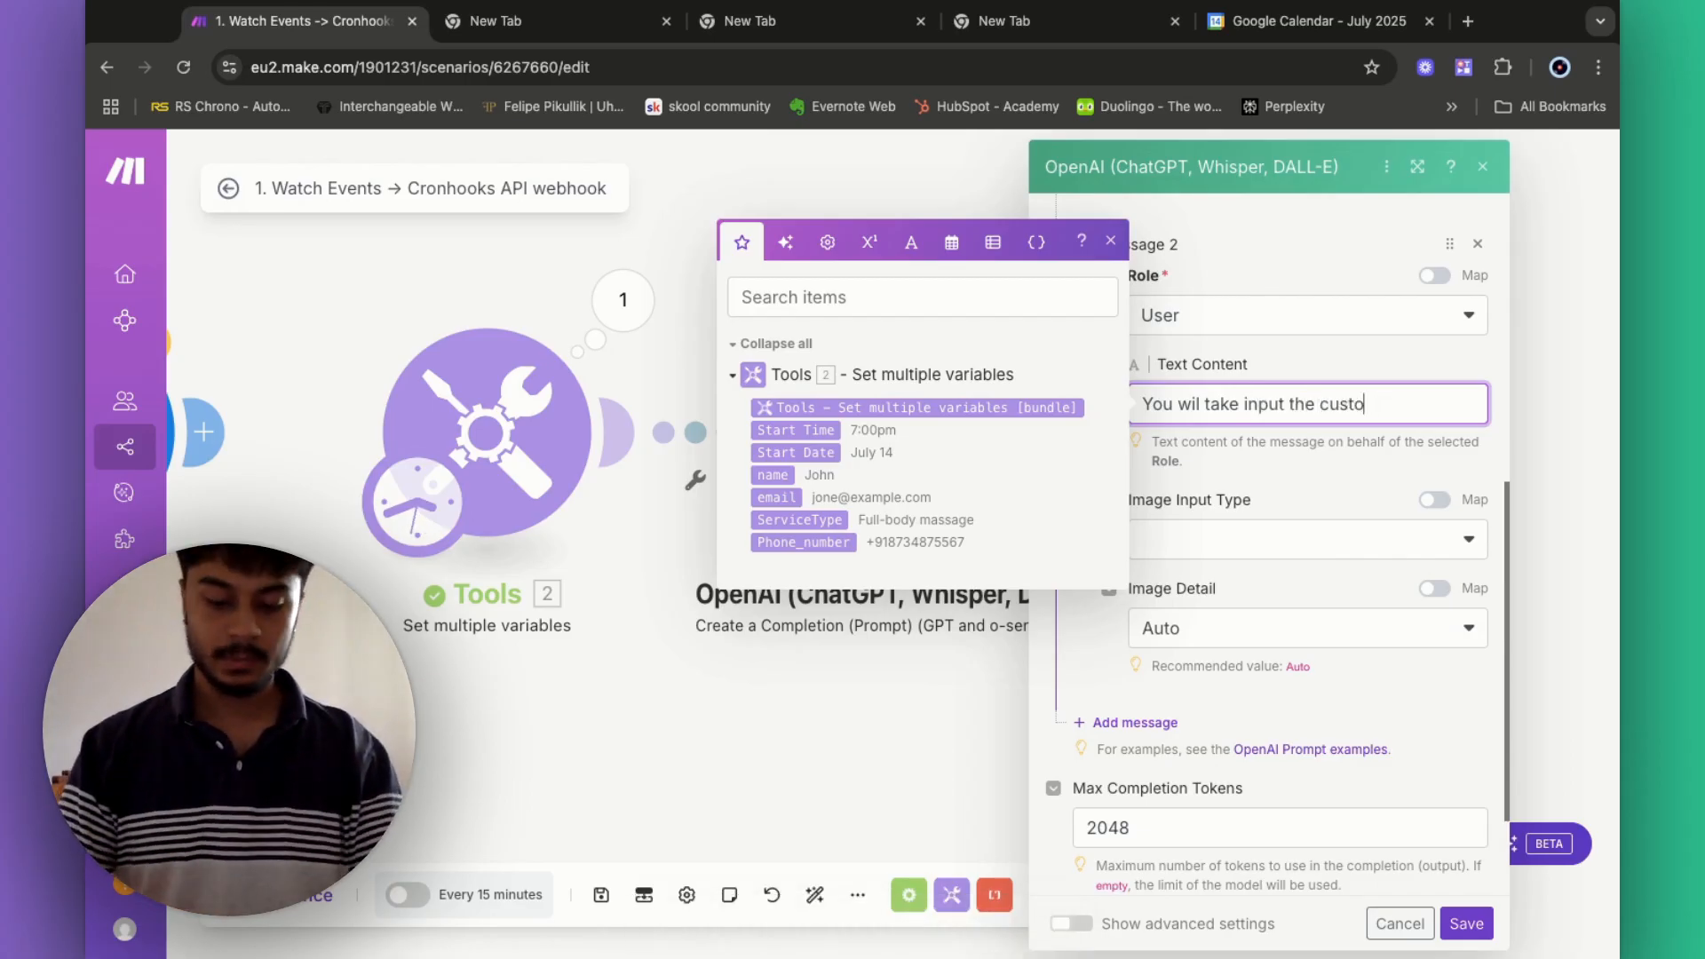
type("mer's")
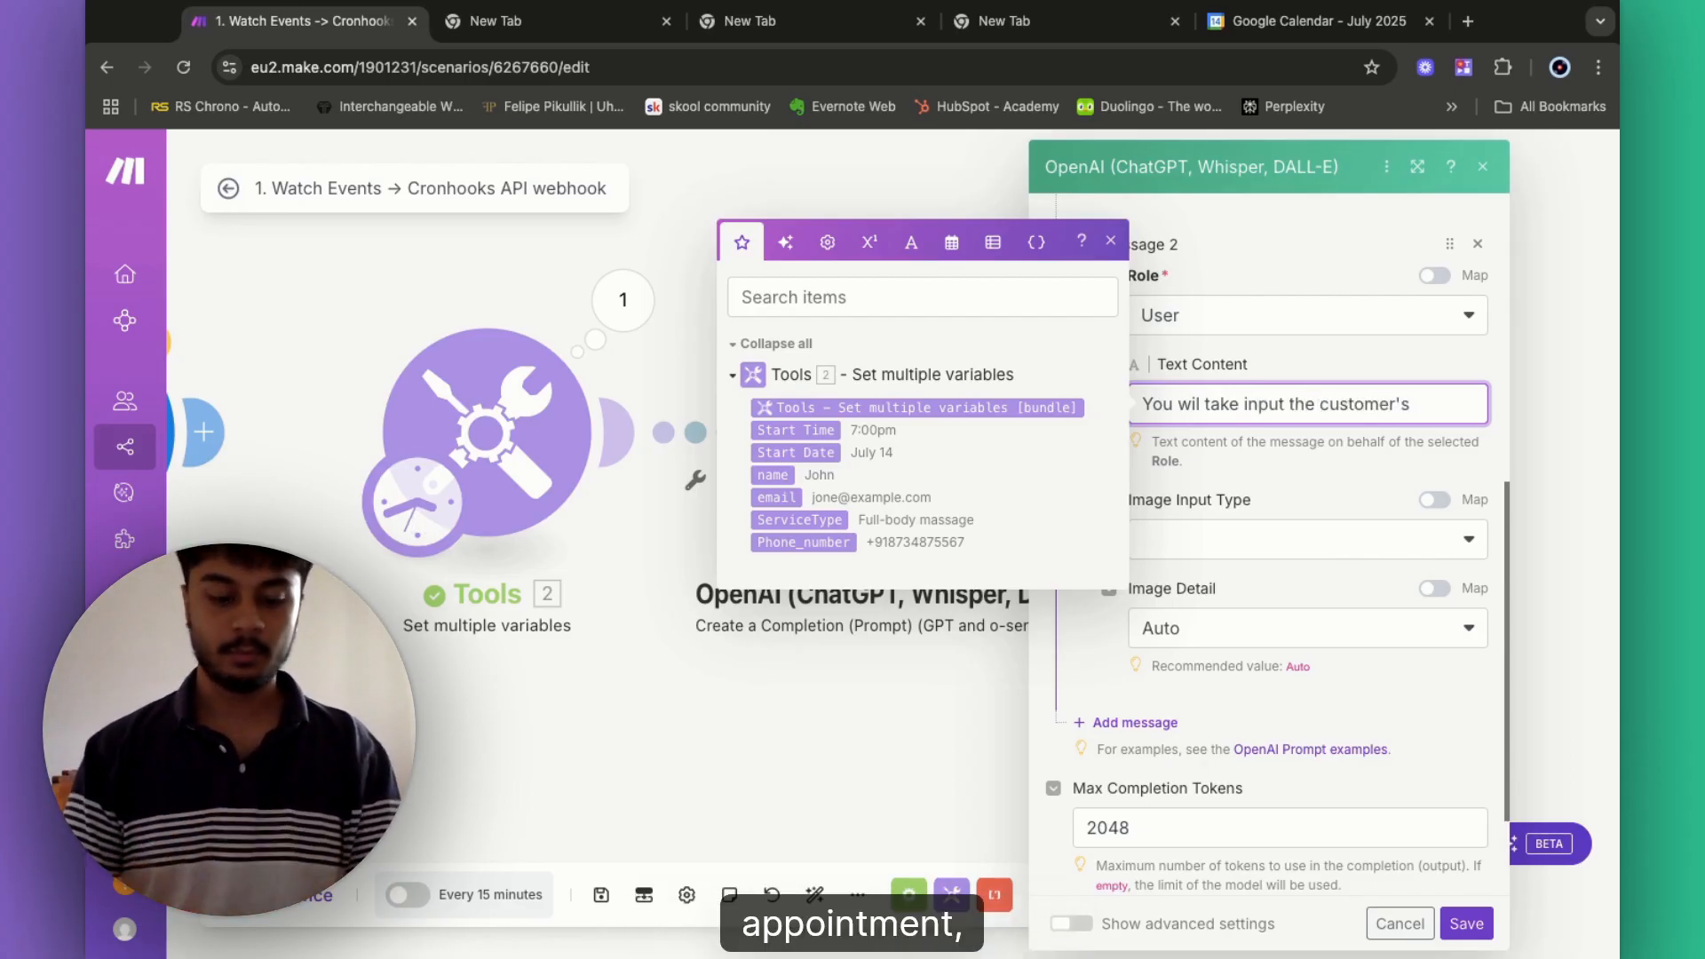
type(" appointmen")
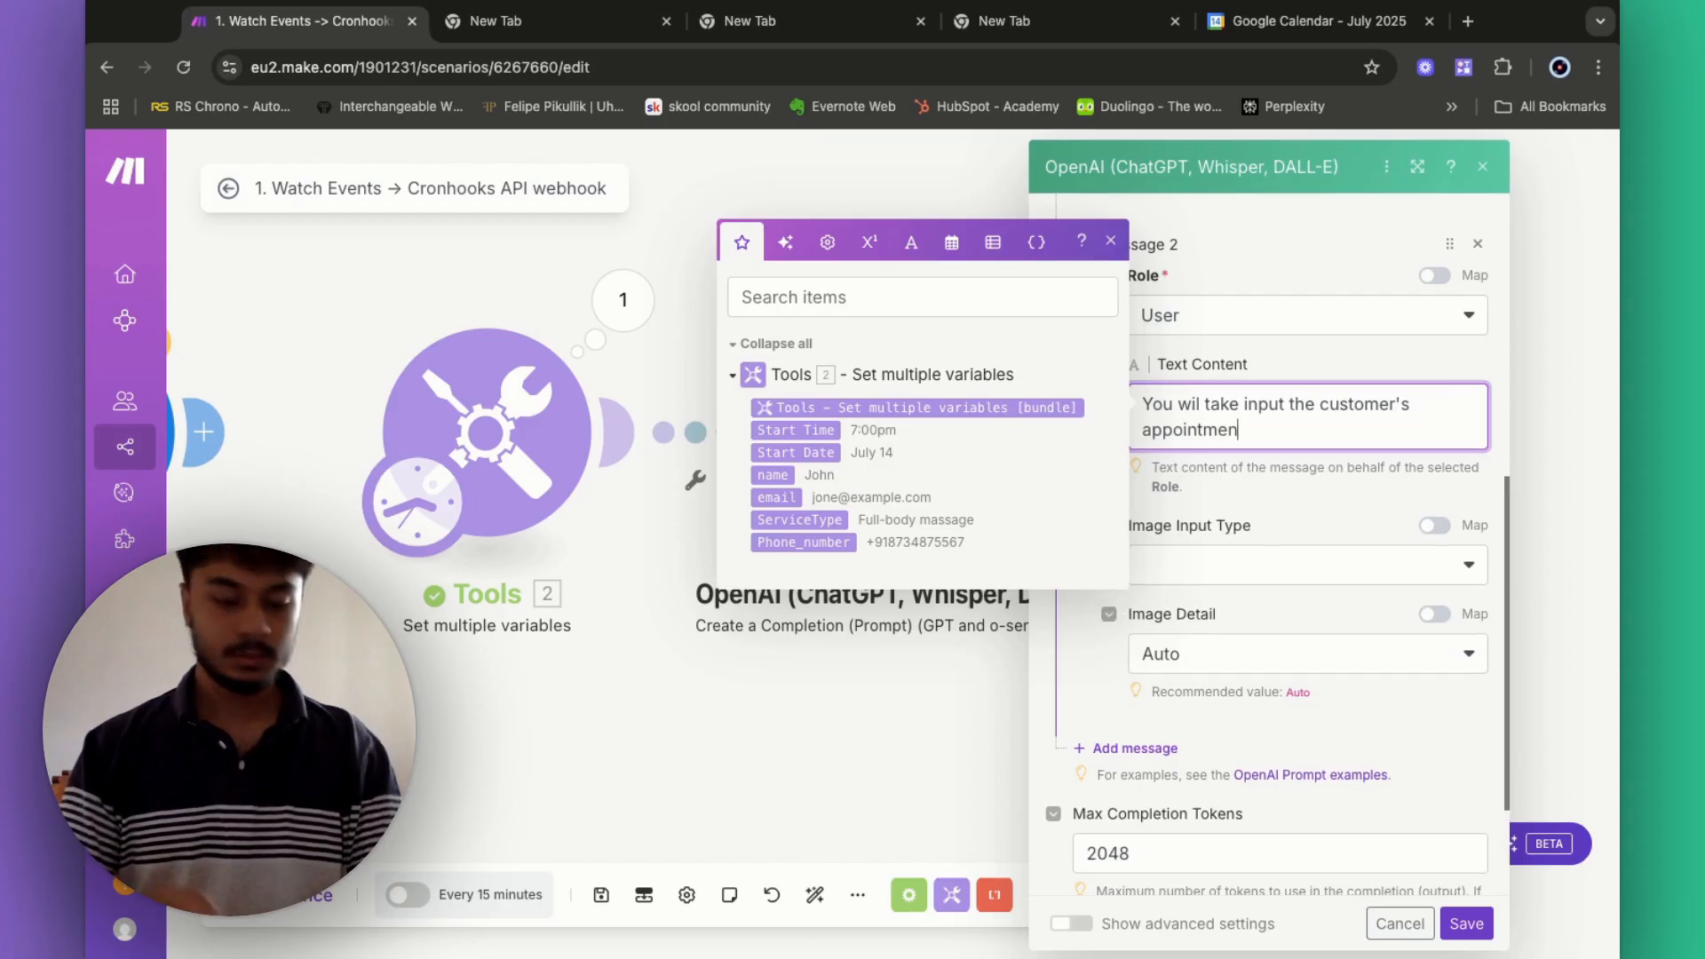
type("t start time")
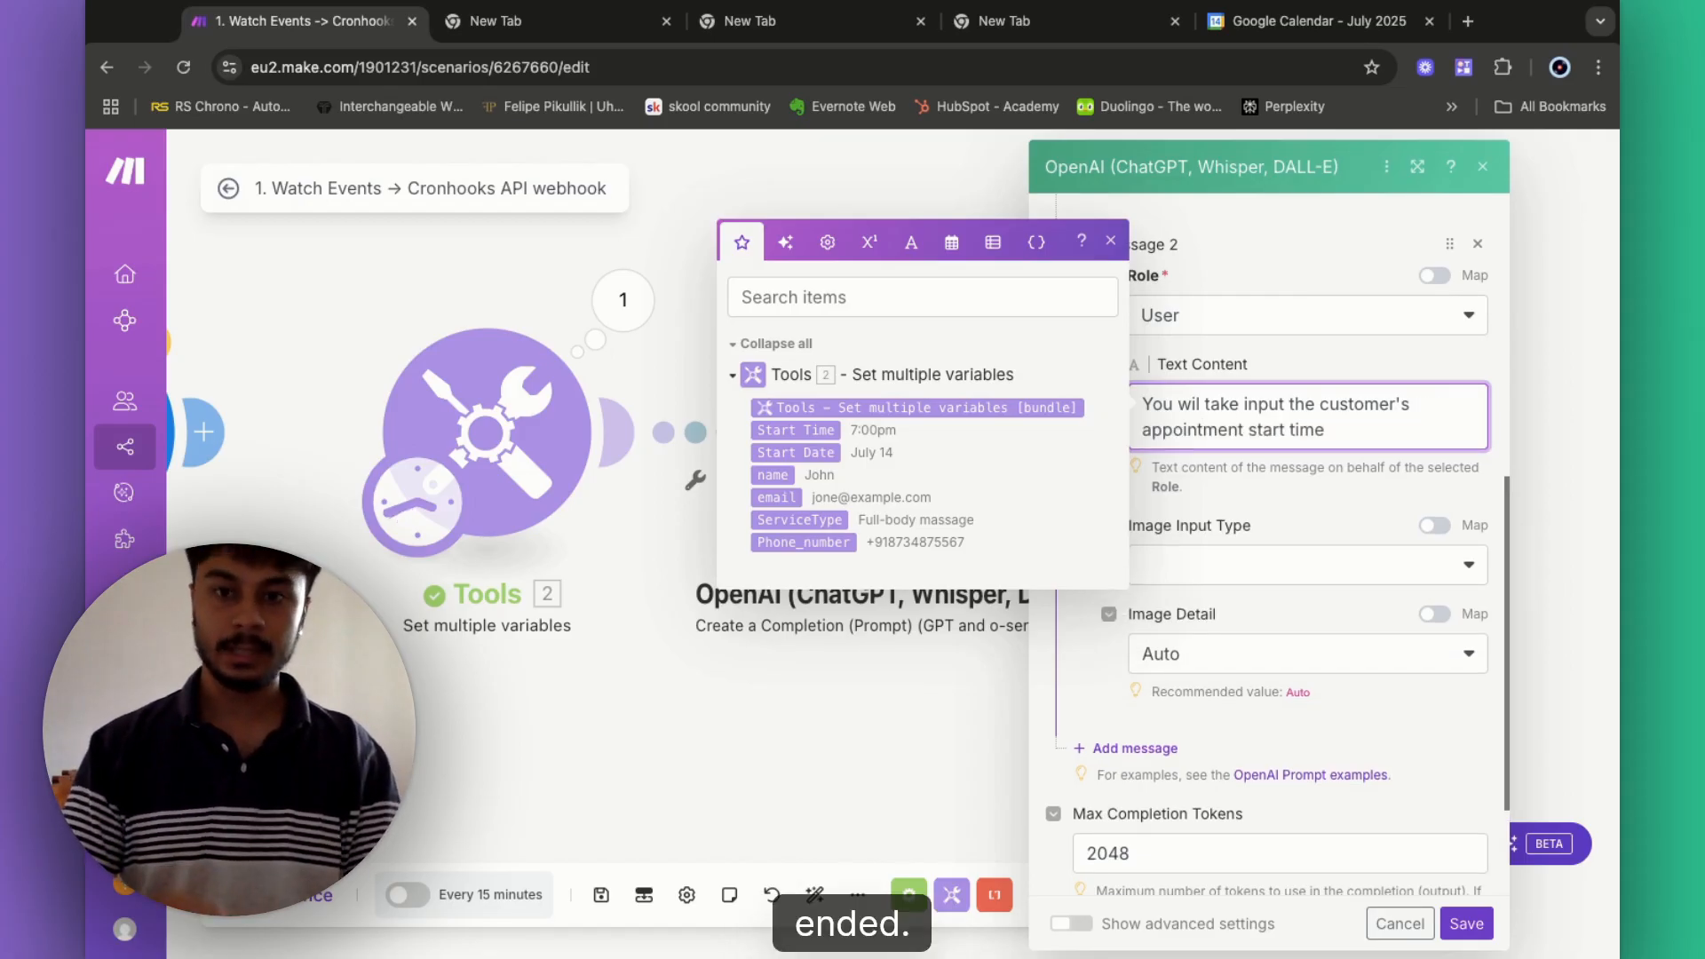
type(" and date.")
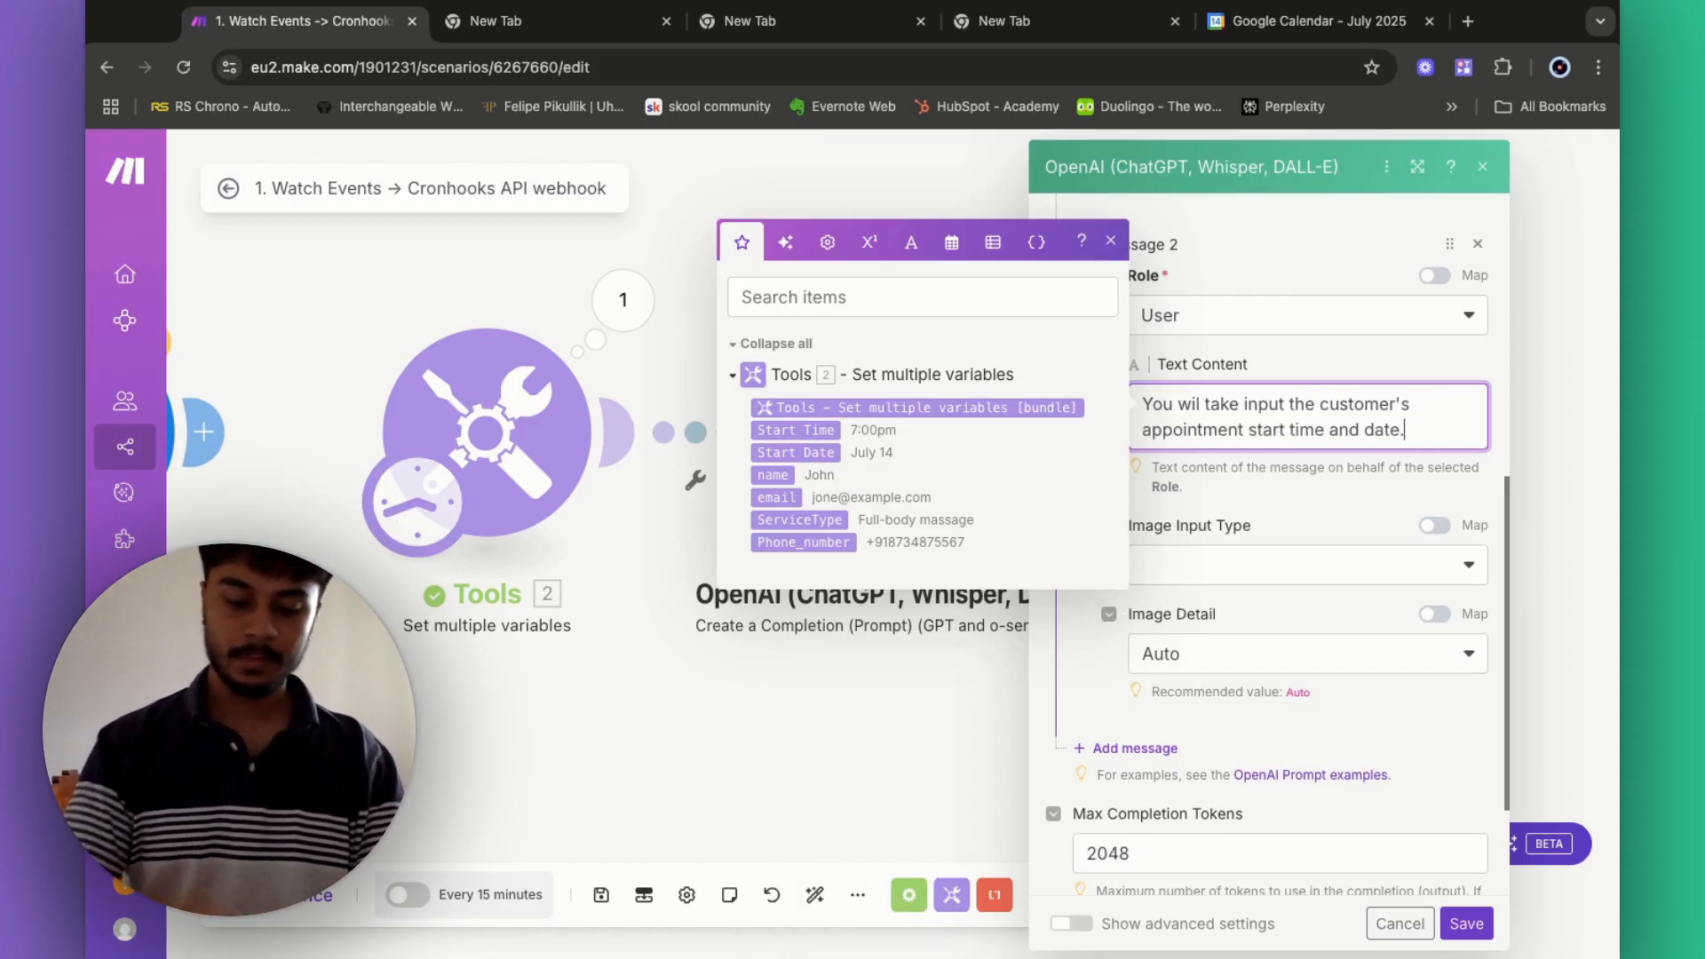
type(" Your job ")
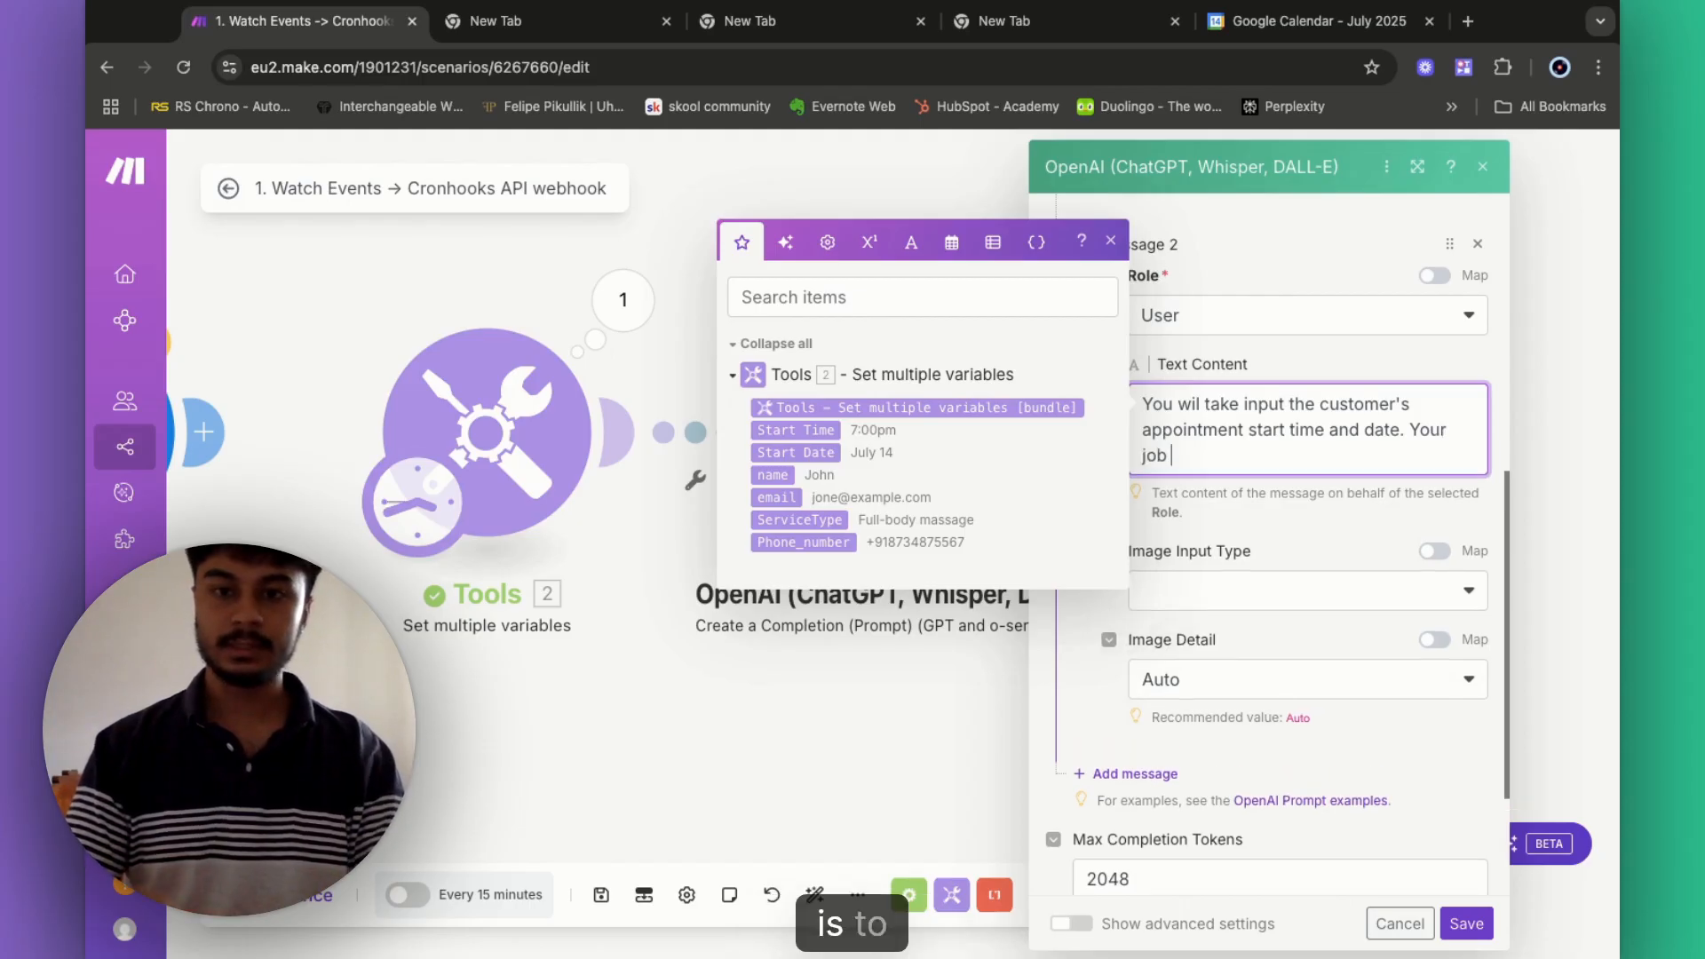
type("is to s")
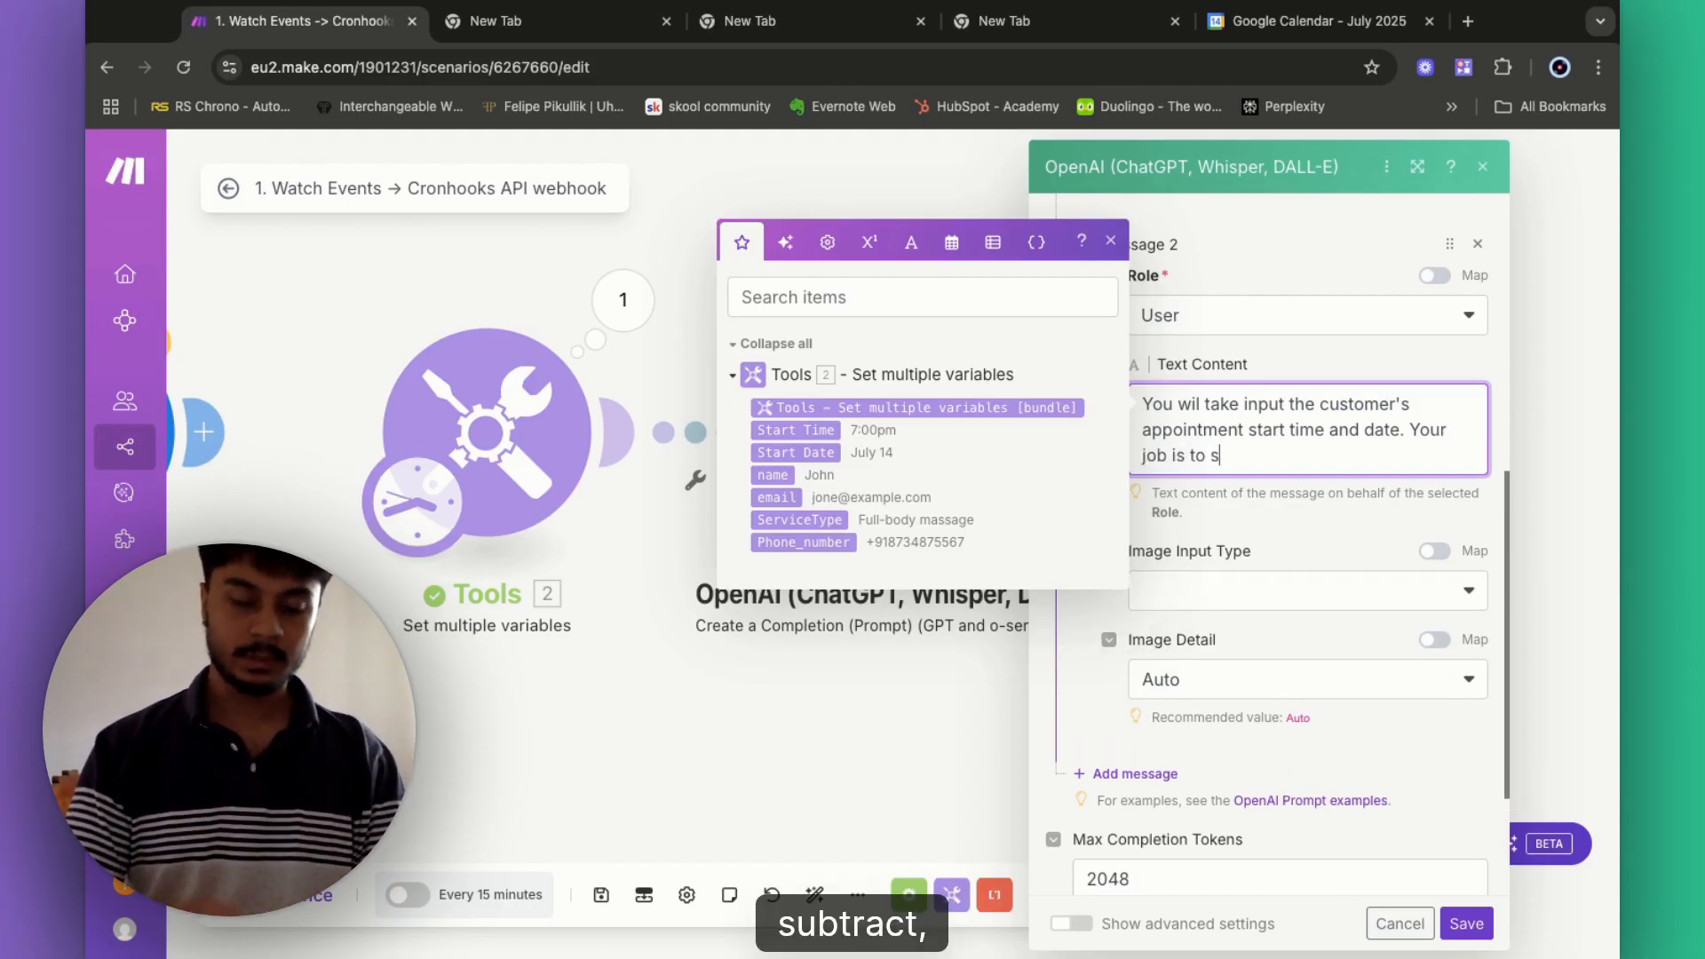
type("ubstra")
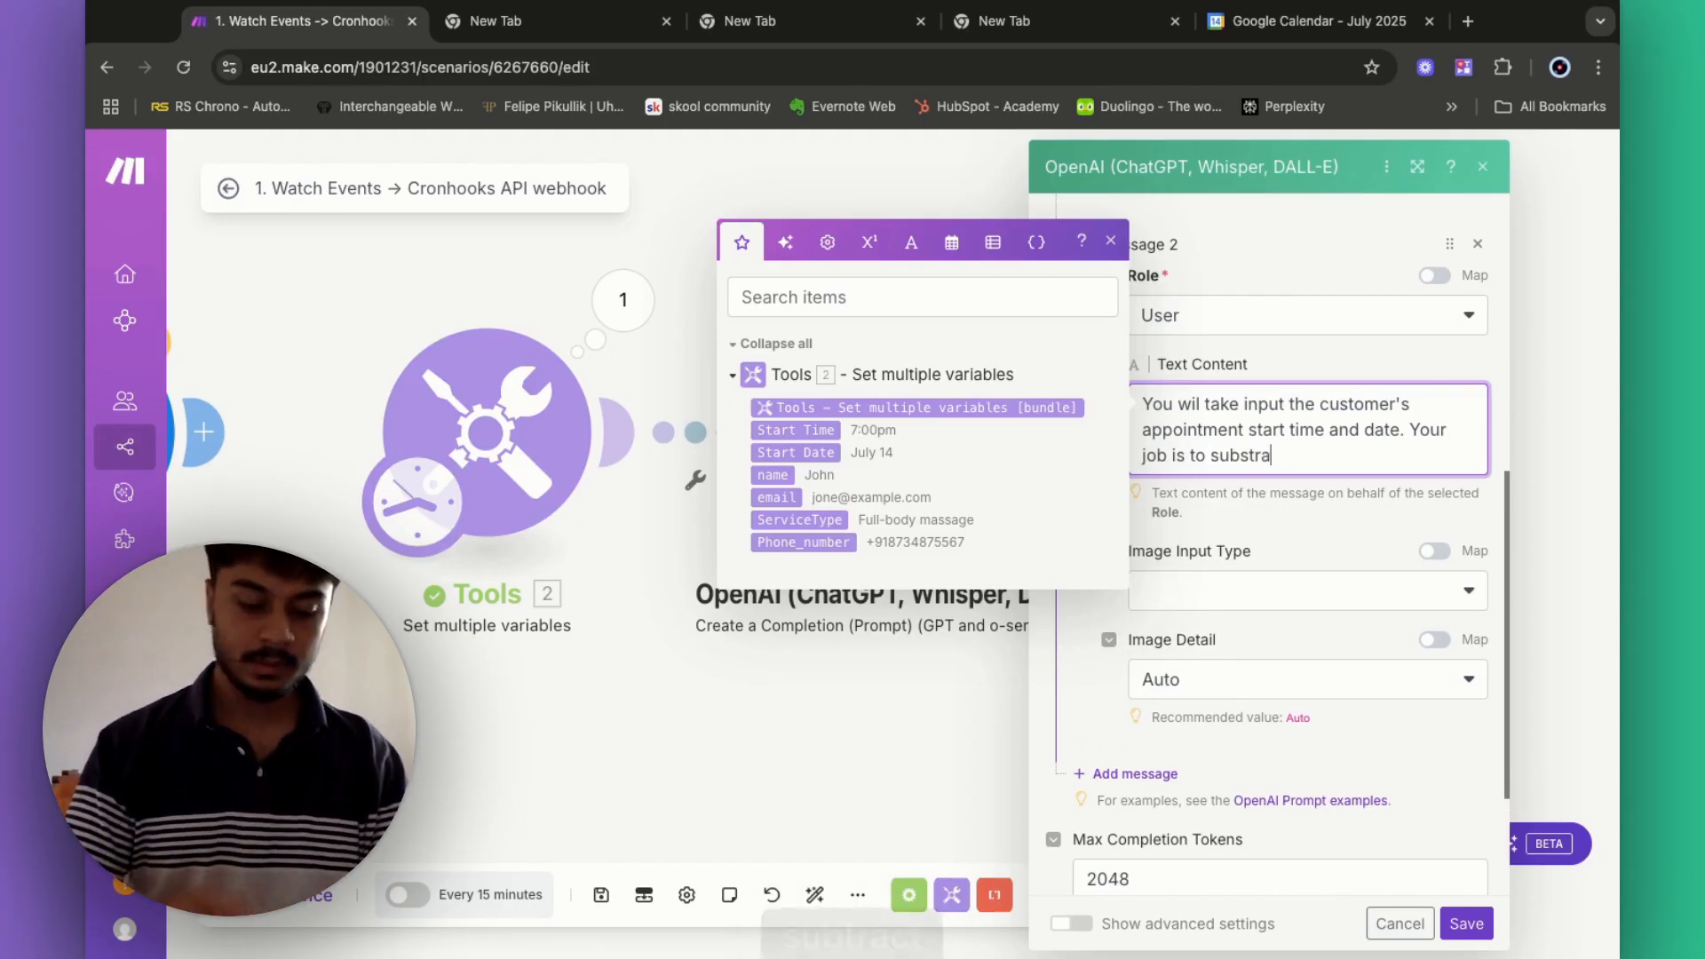
type("ct 1 hour fro")
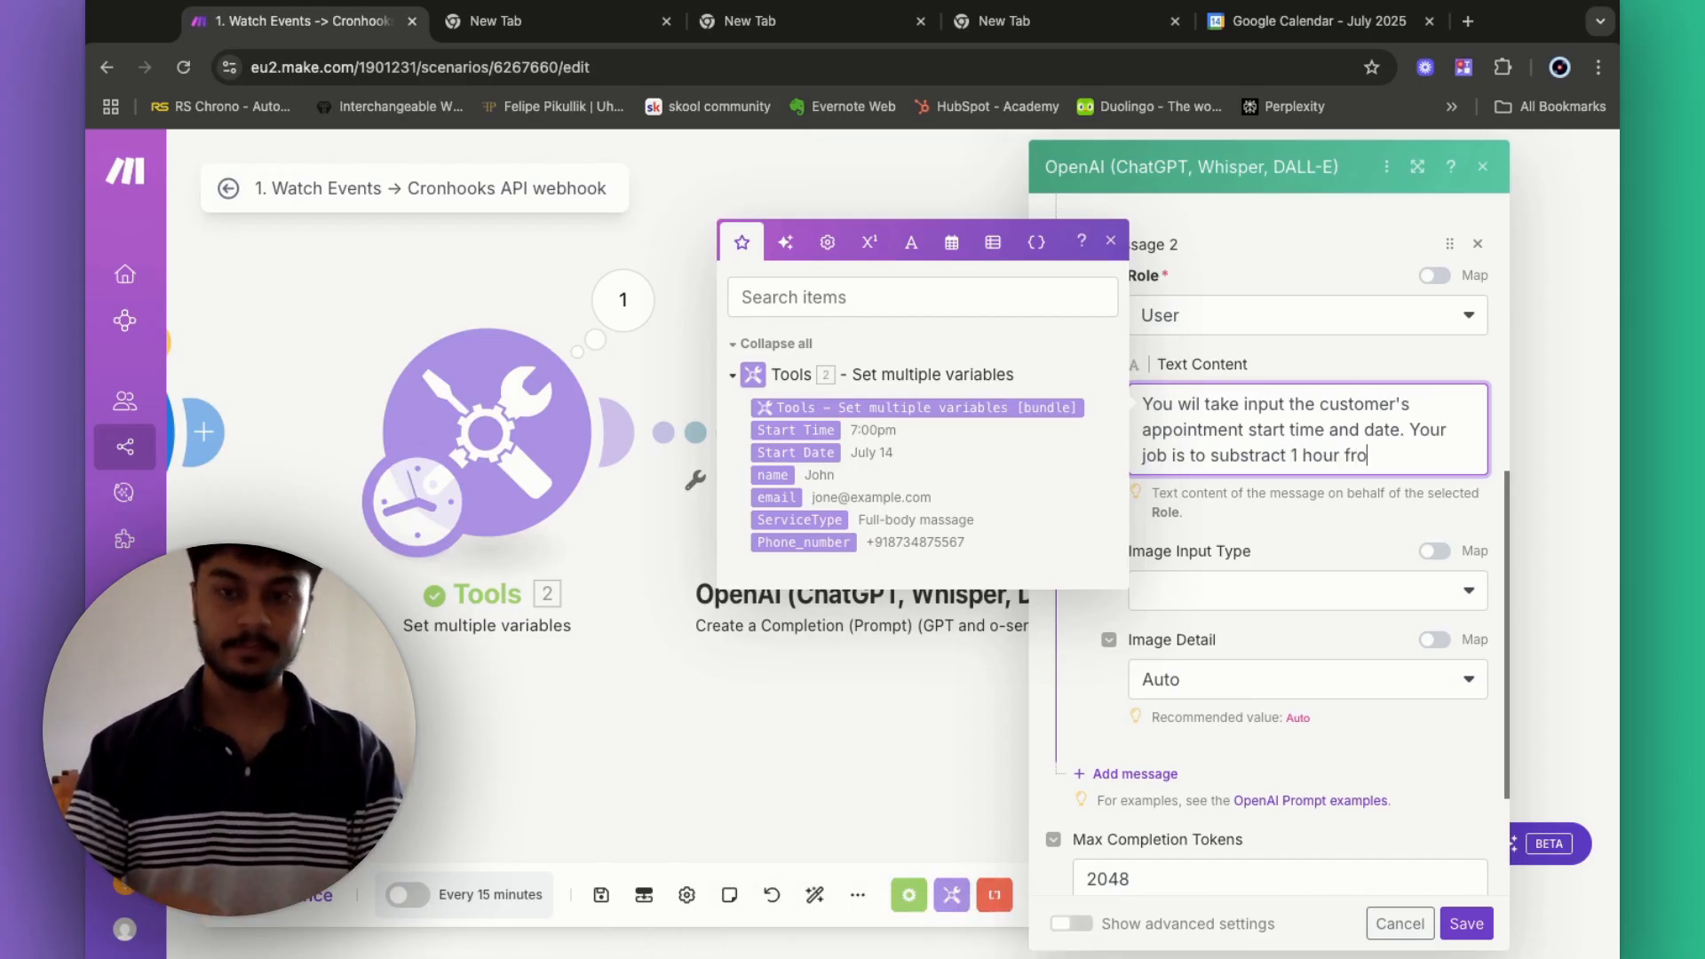
type("m that time")
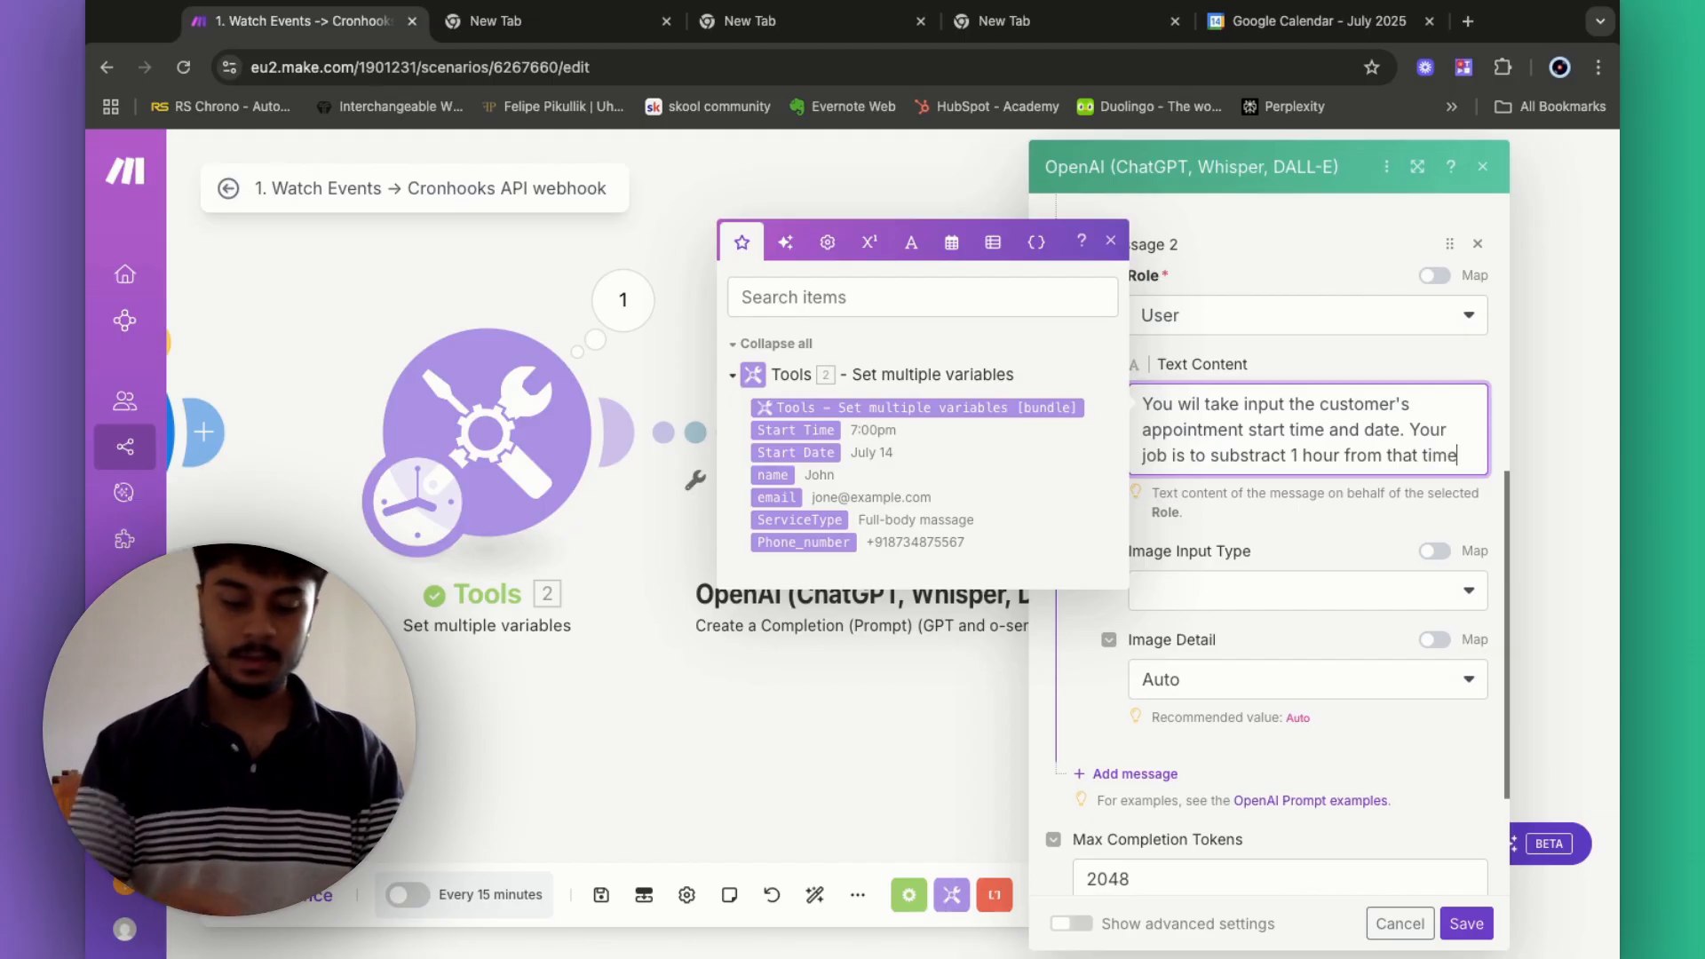
type(". The date. and")
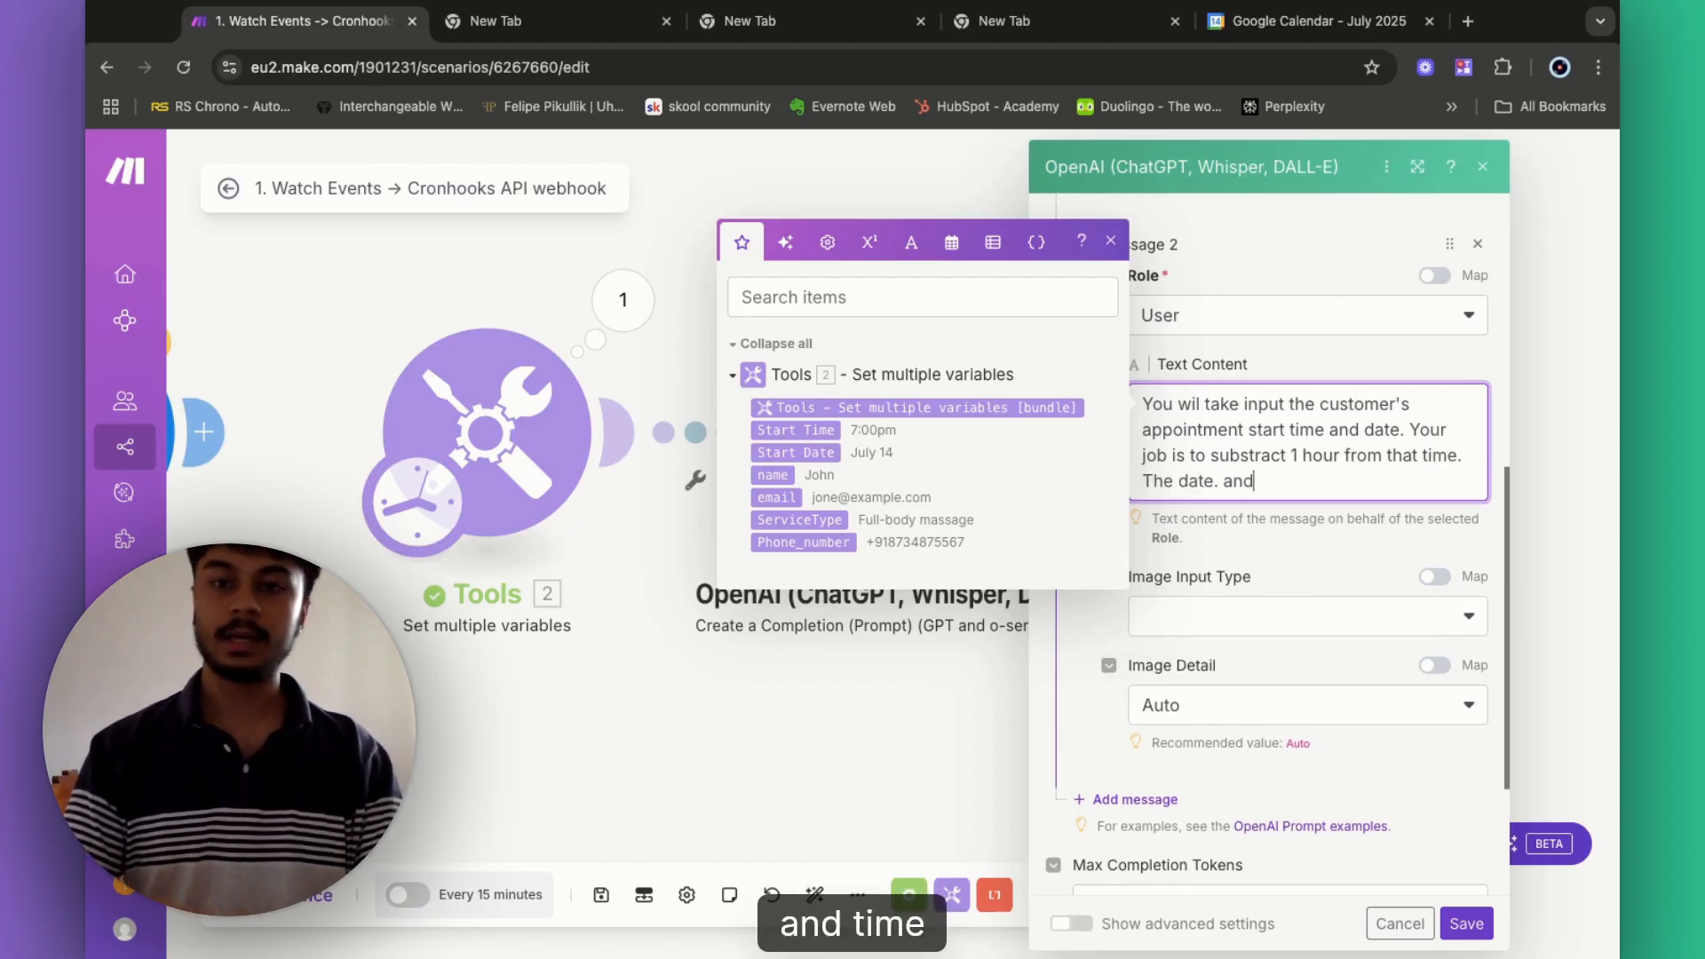
key("BackSpace")
key("BackSpace")
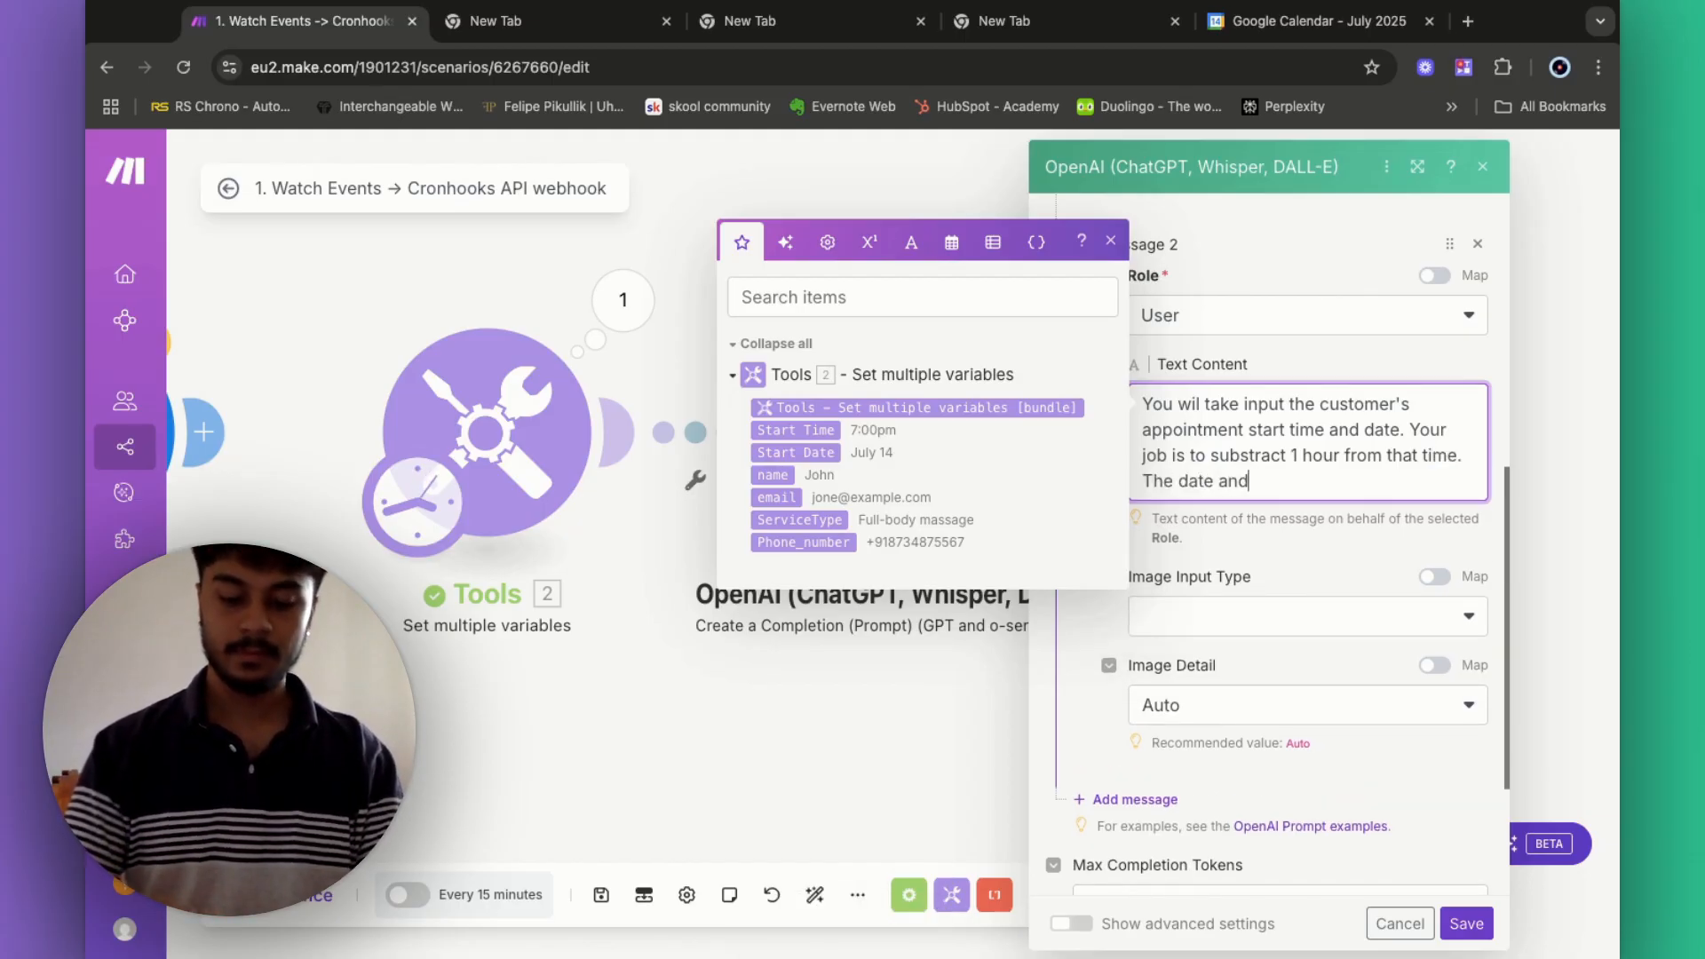
type("nd time is alre")
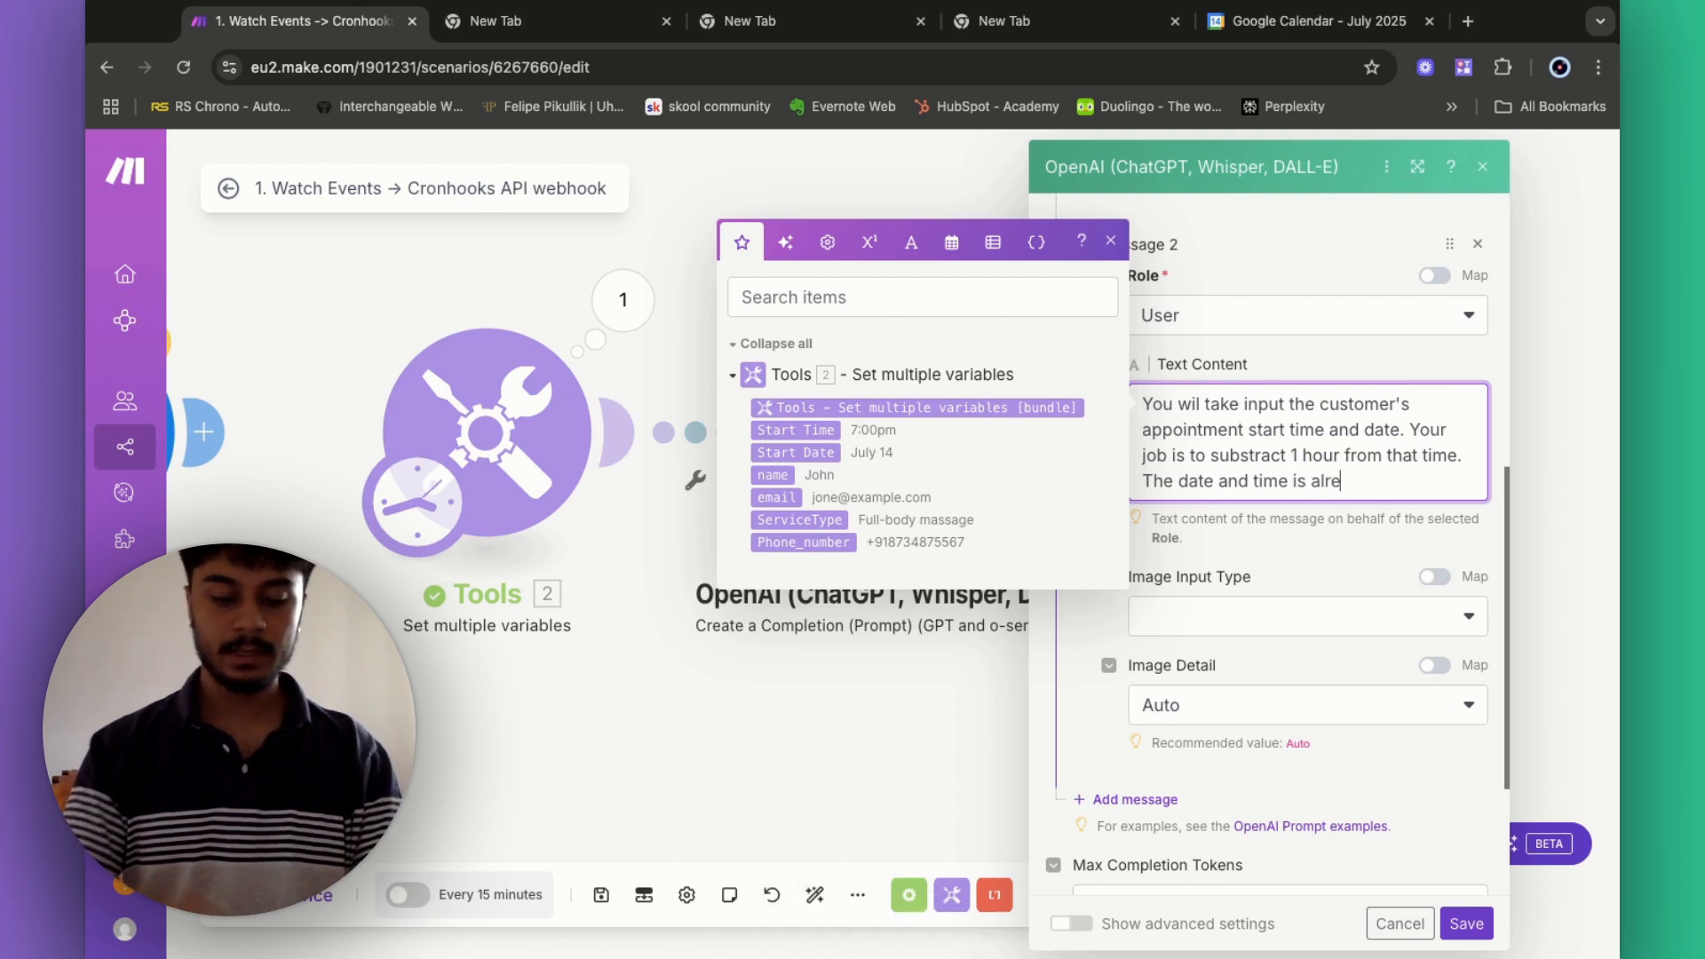
type("ady in U")
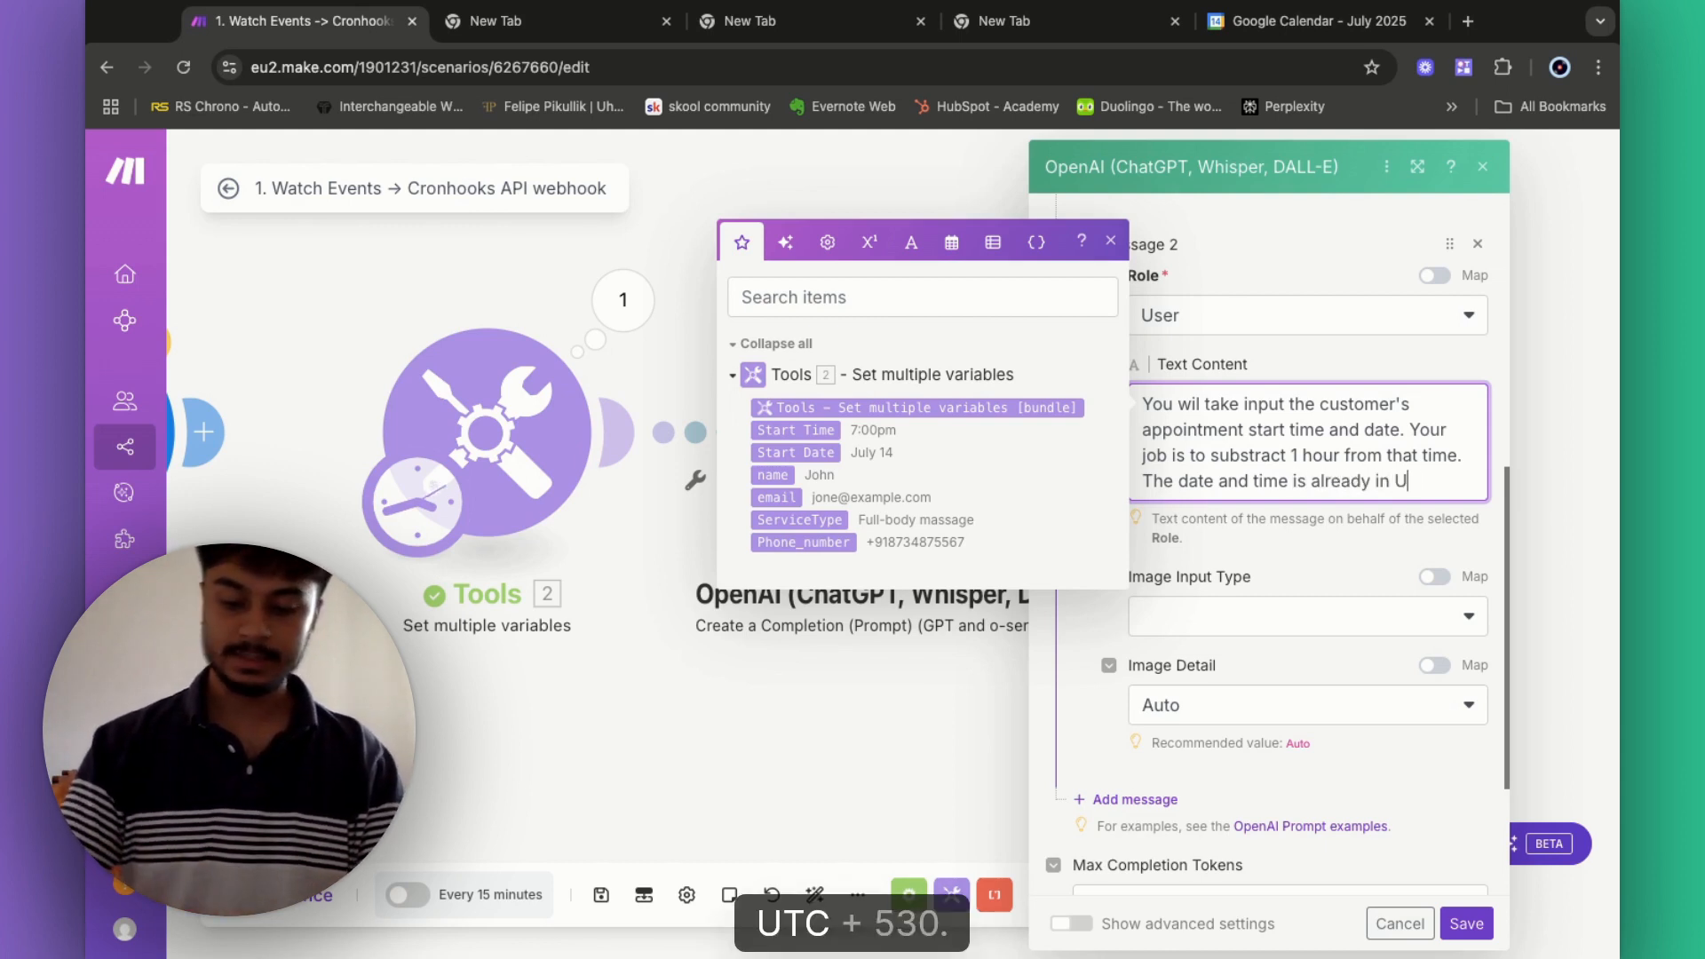
type("TC+5:")
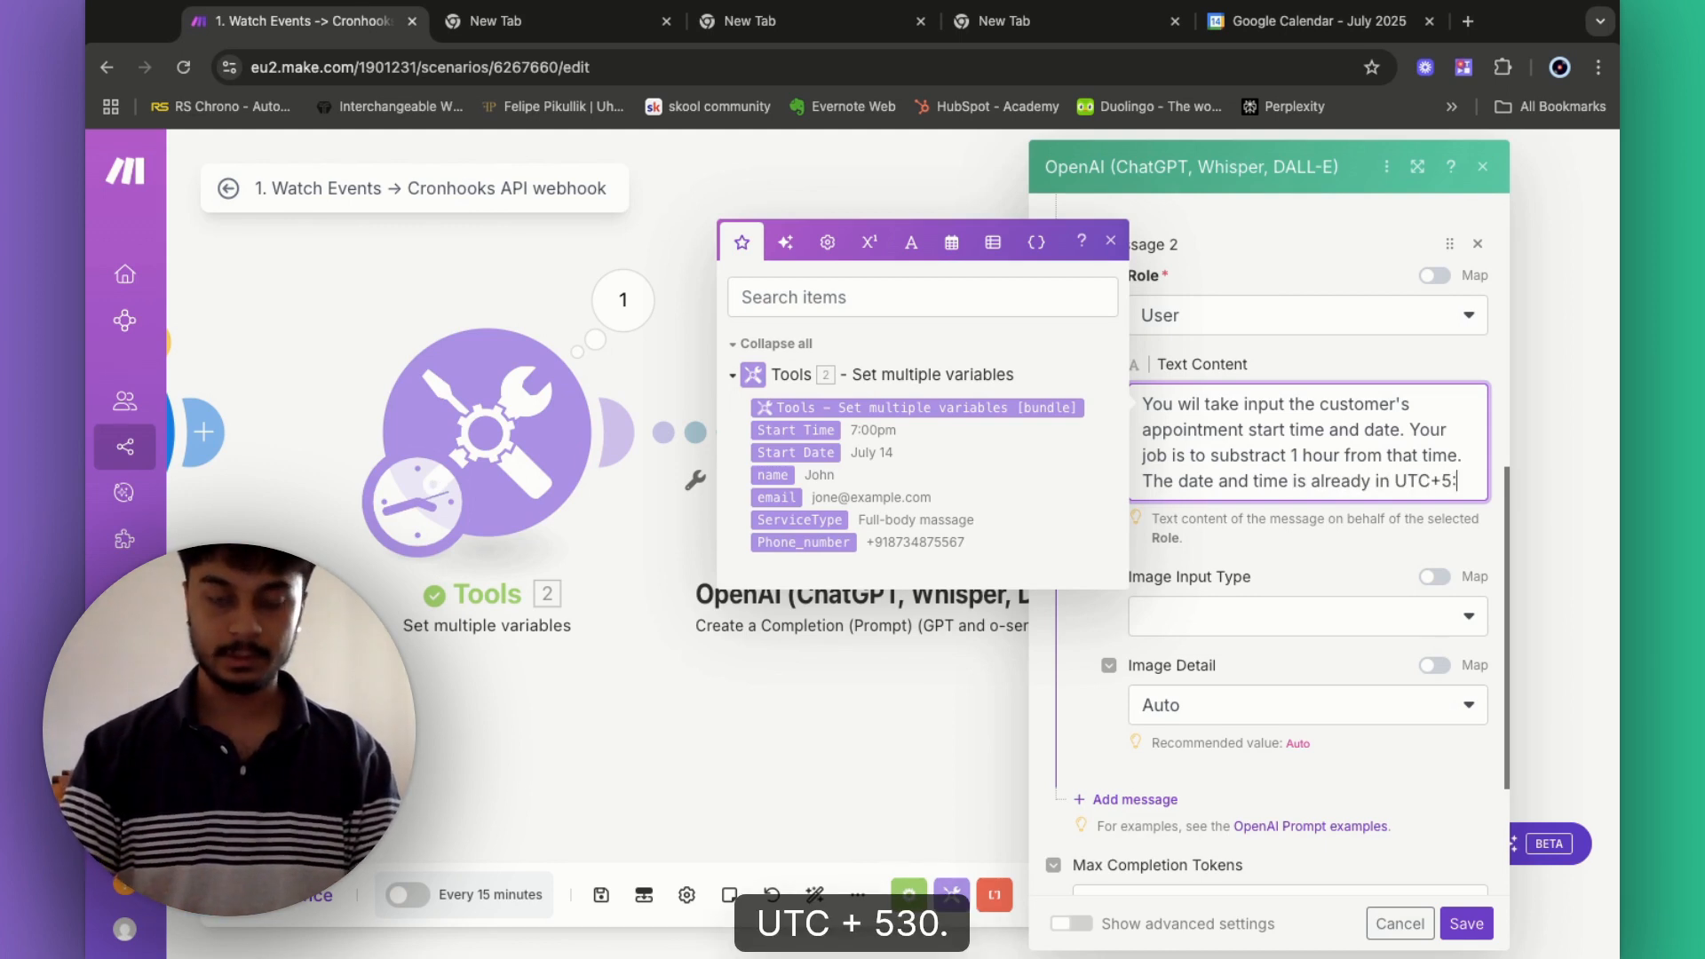
type("30")
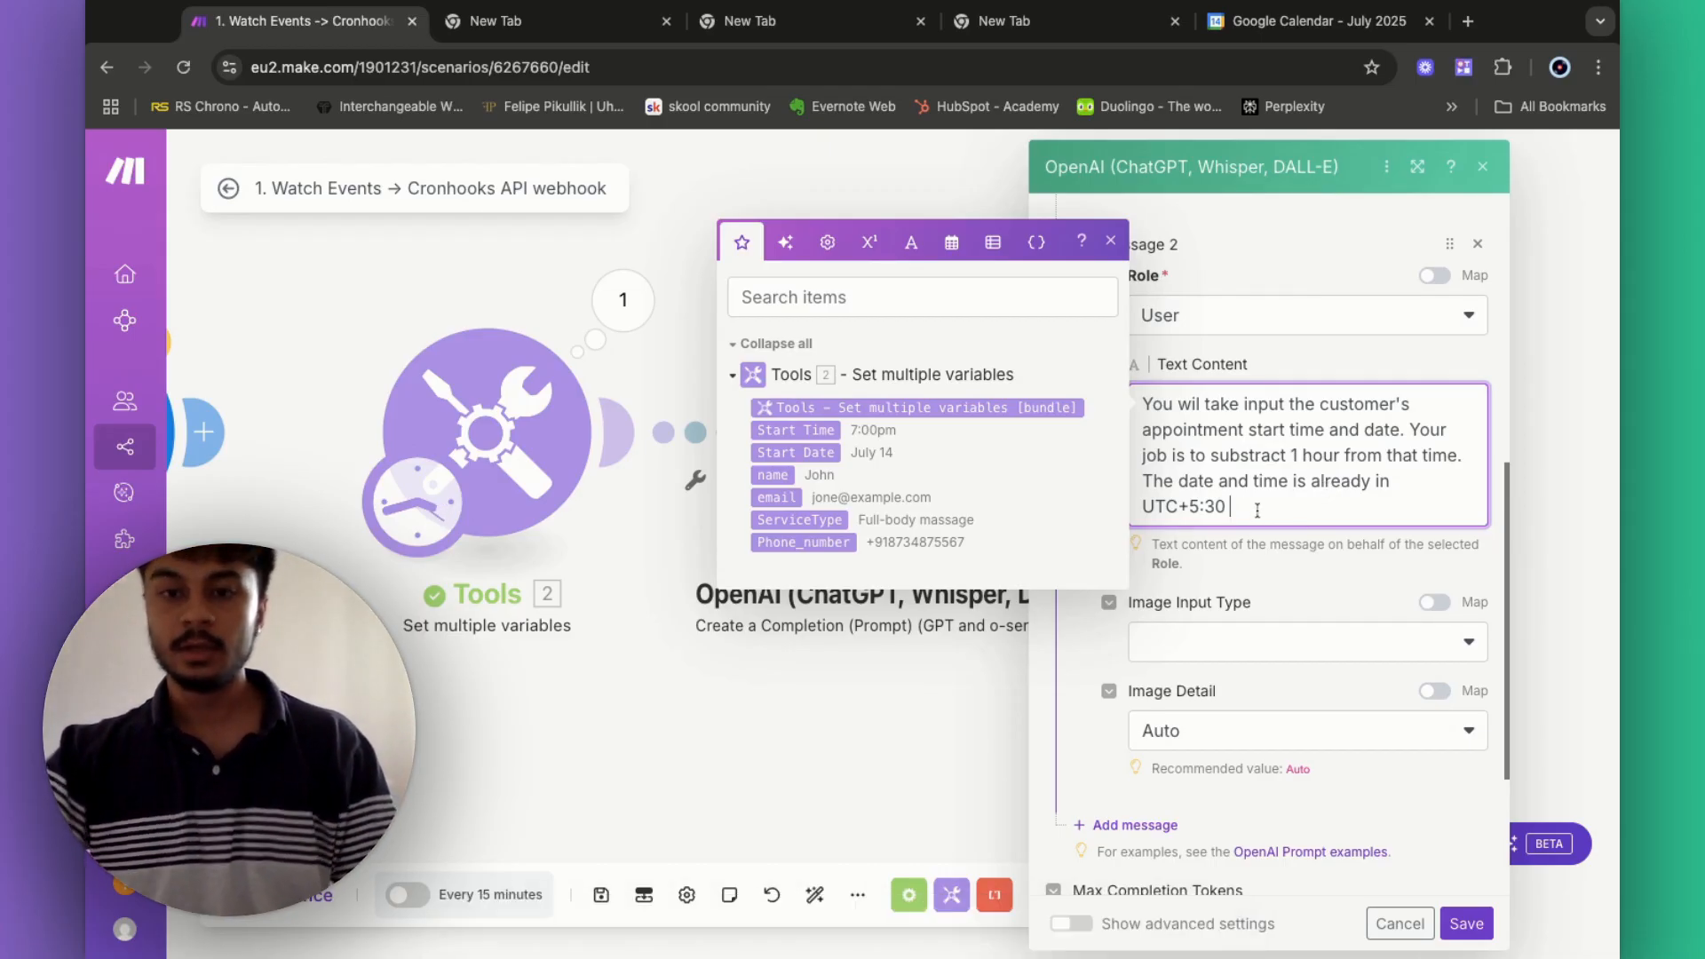
type("do")
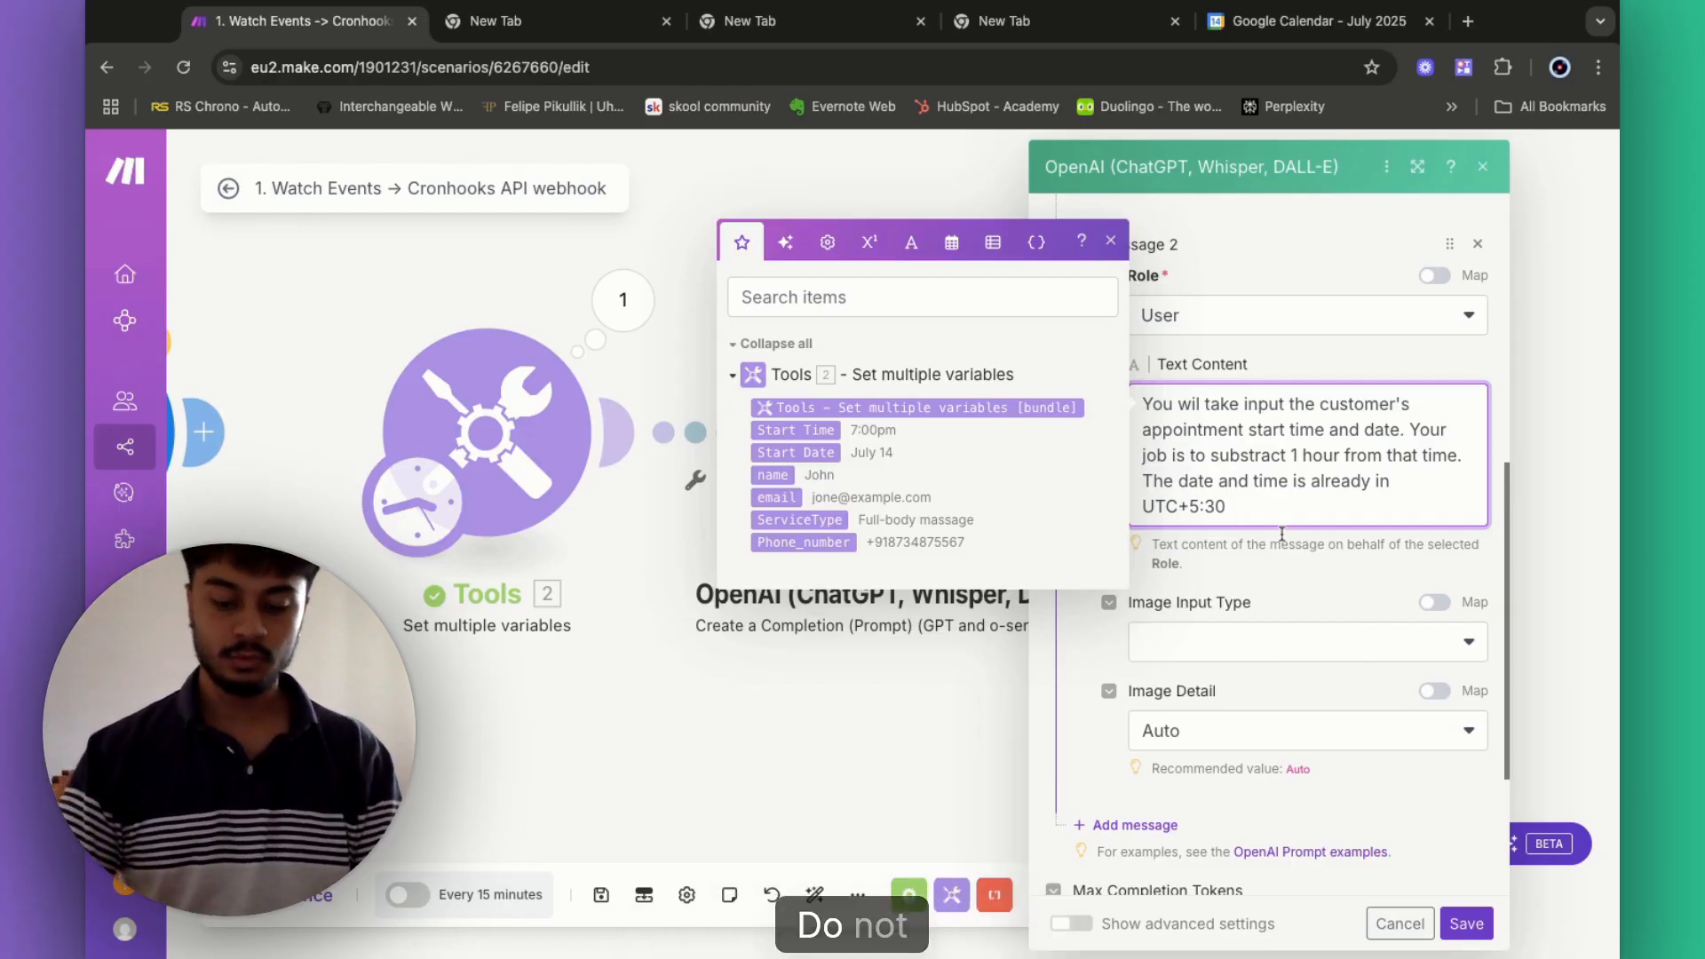
type(" *NOT")
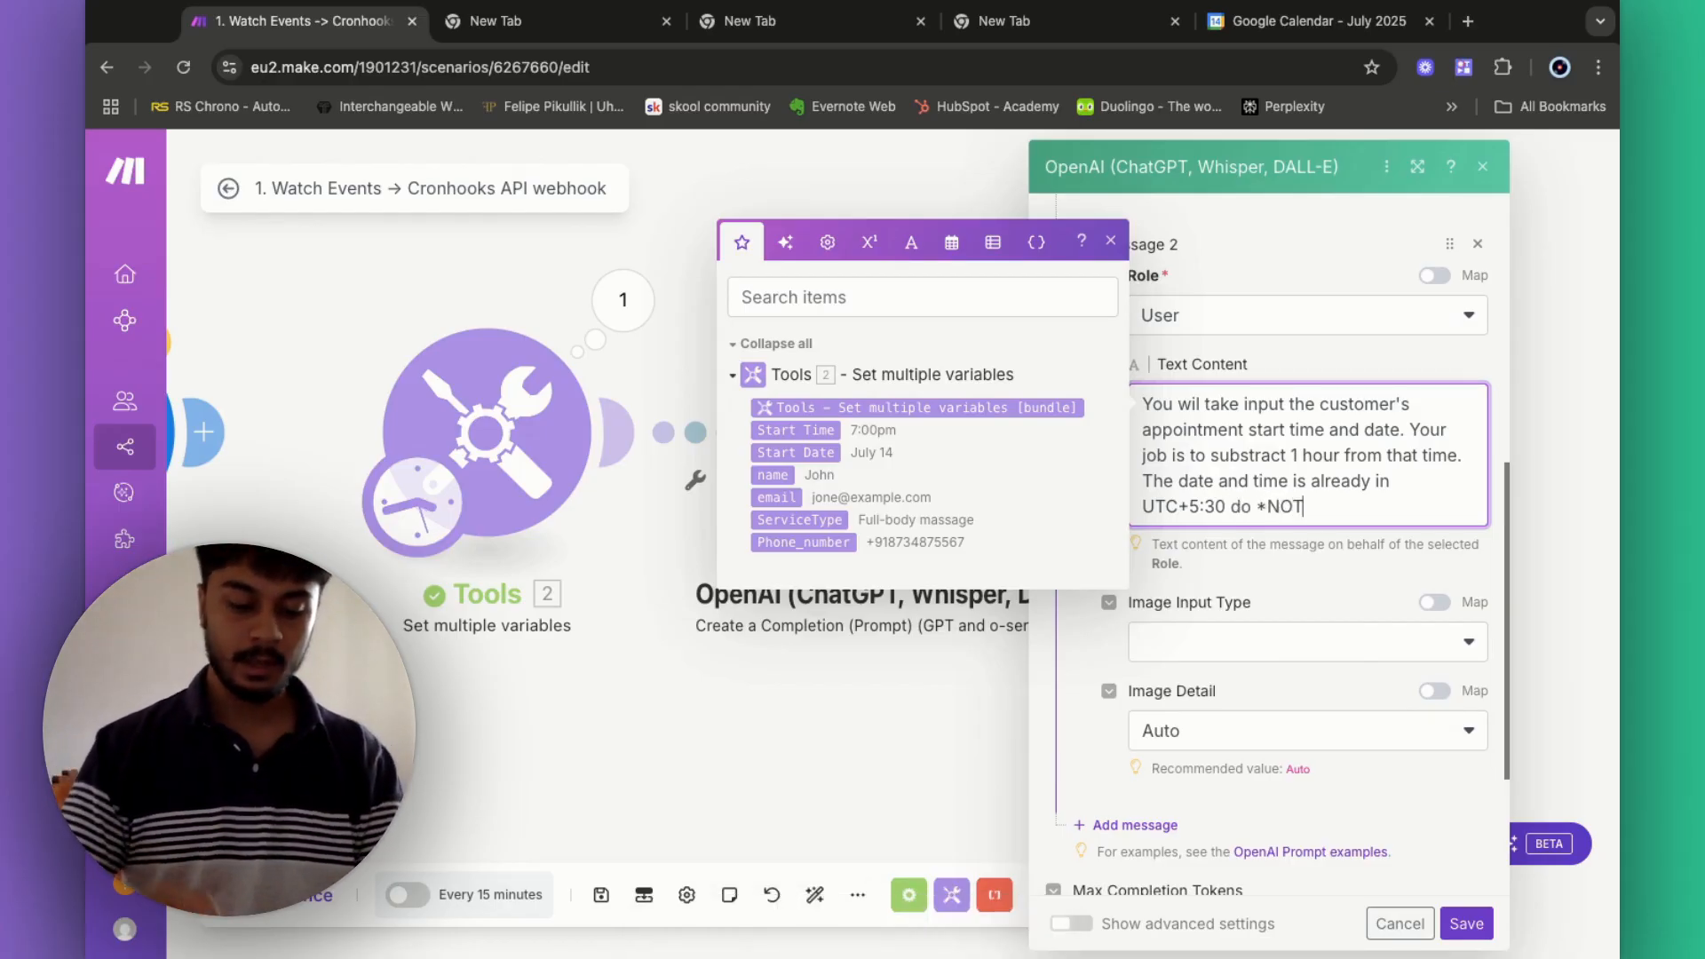
type("* add hours to th")
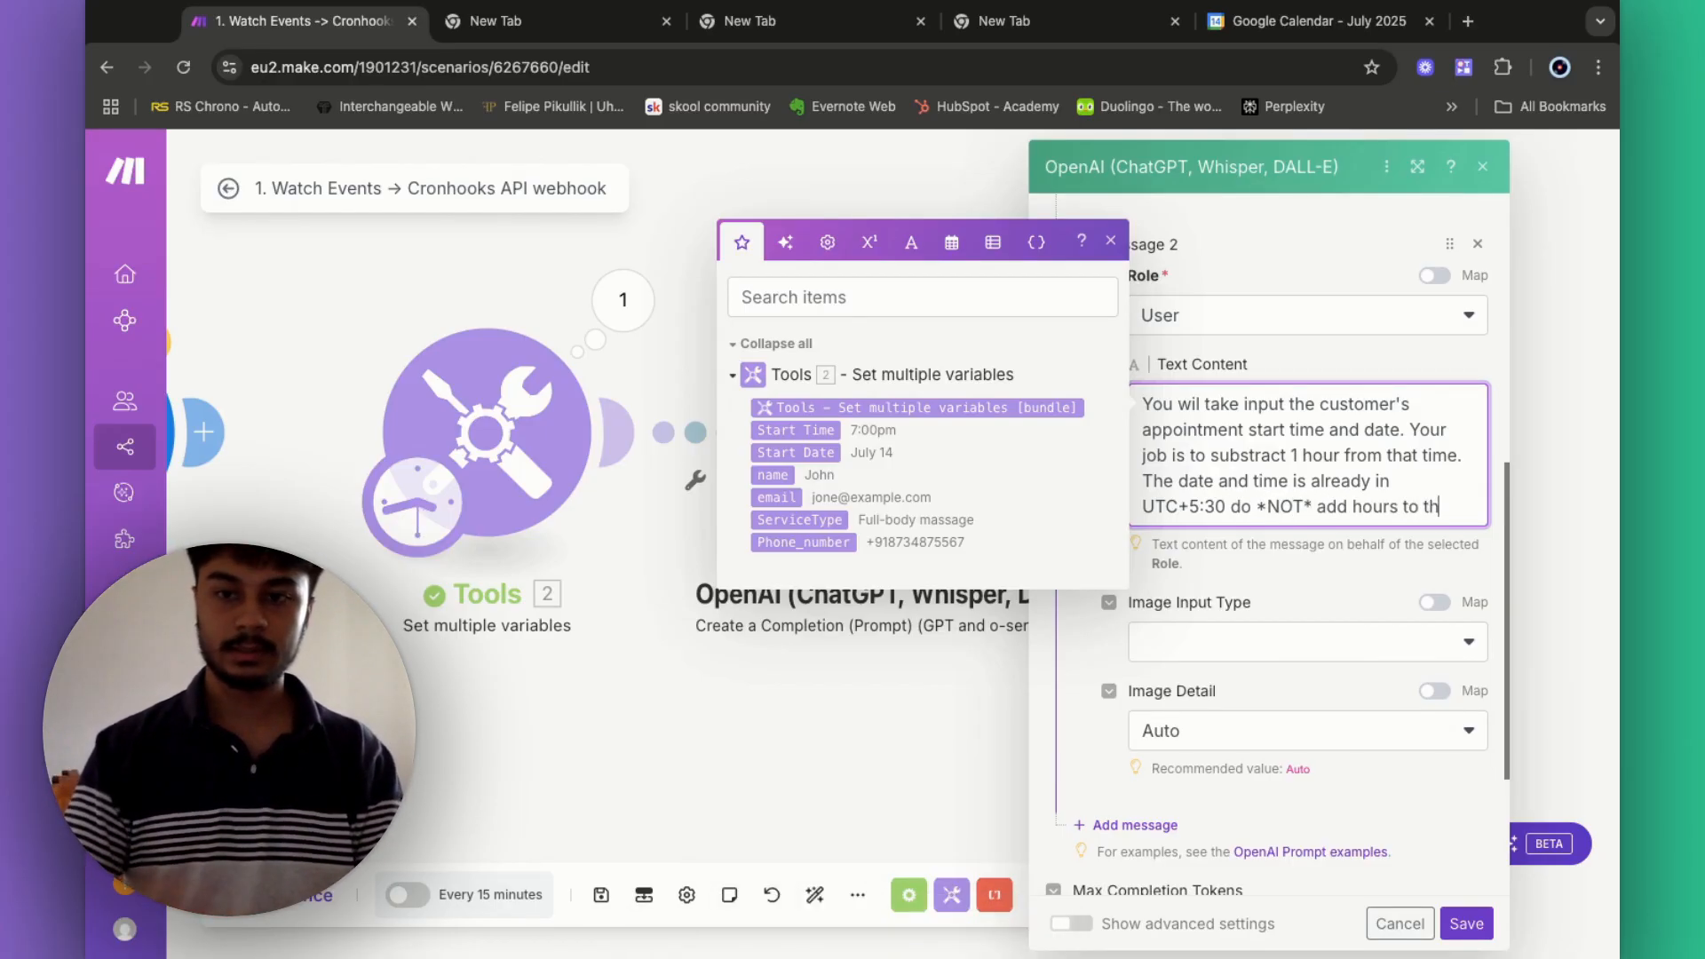
type("e ")
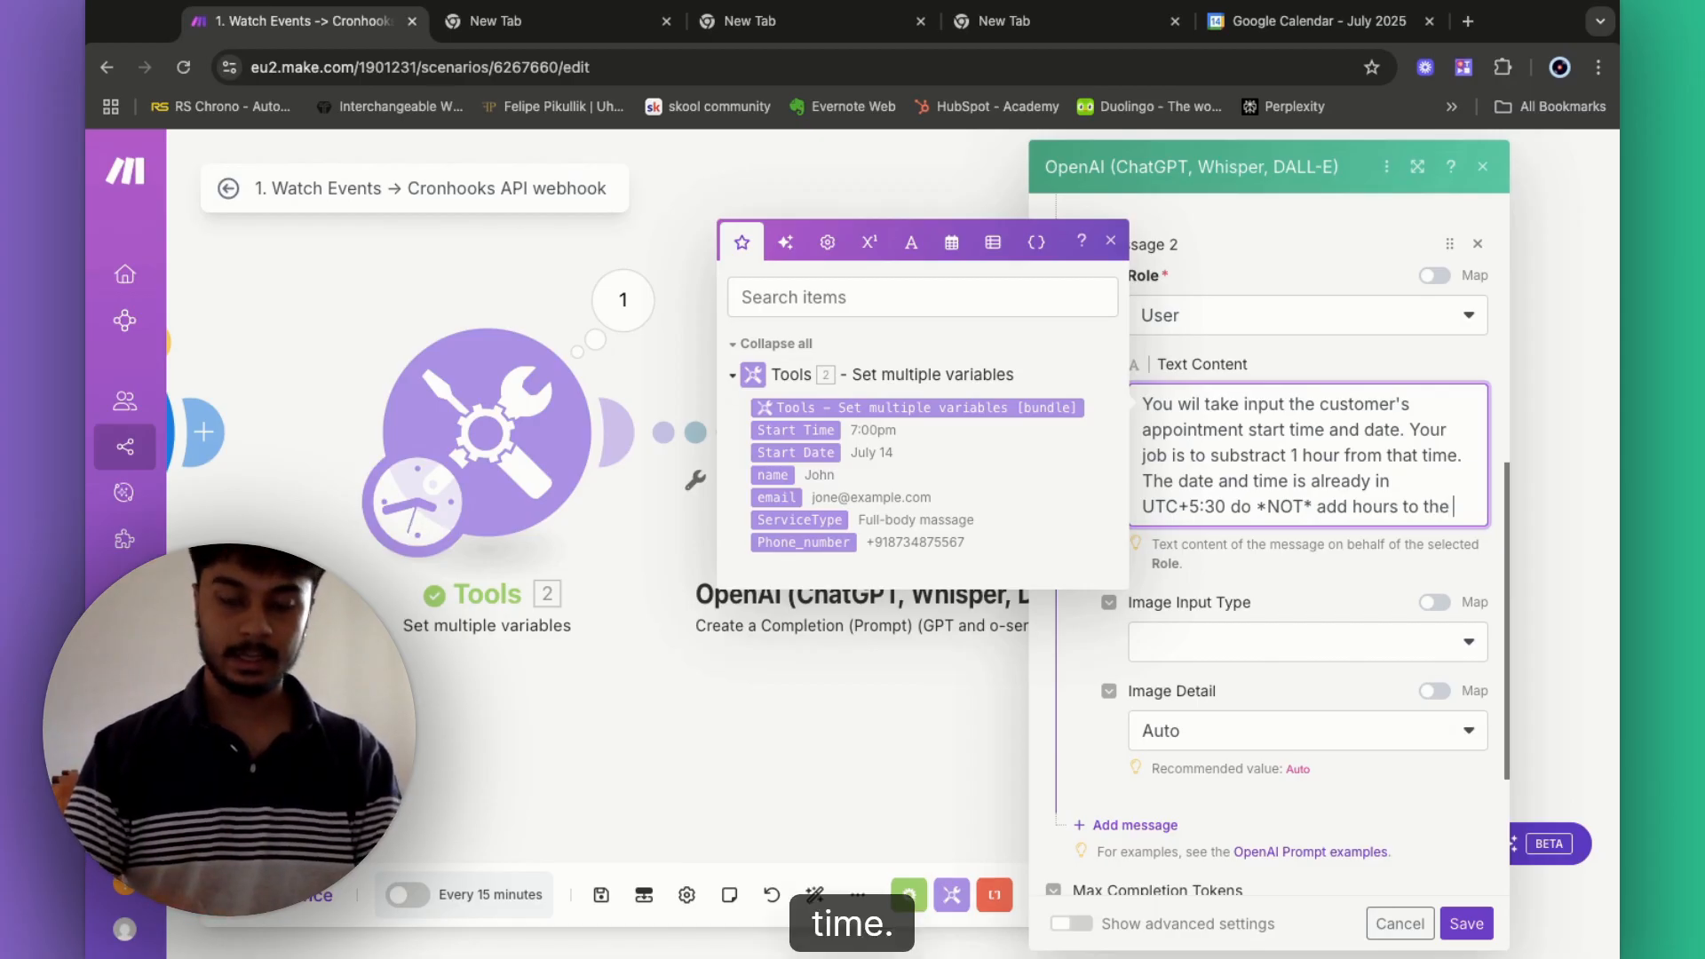
type("time.")
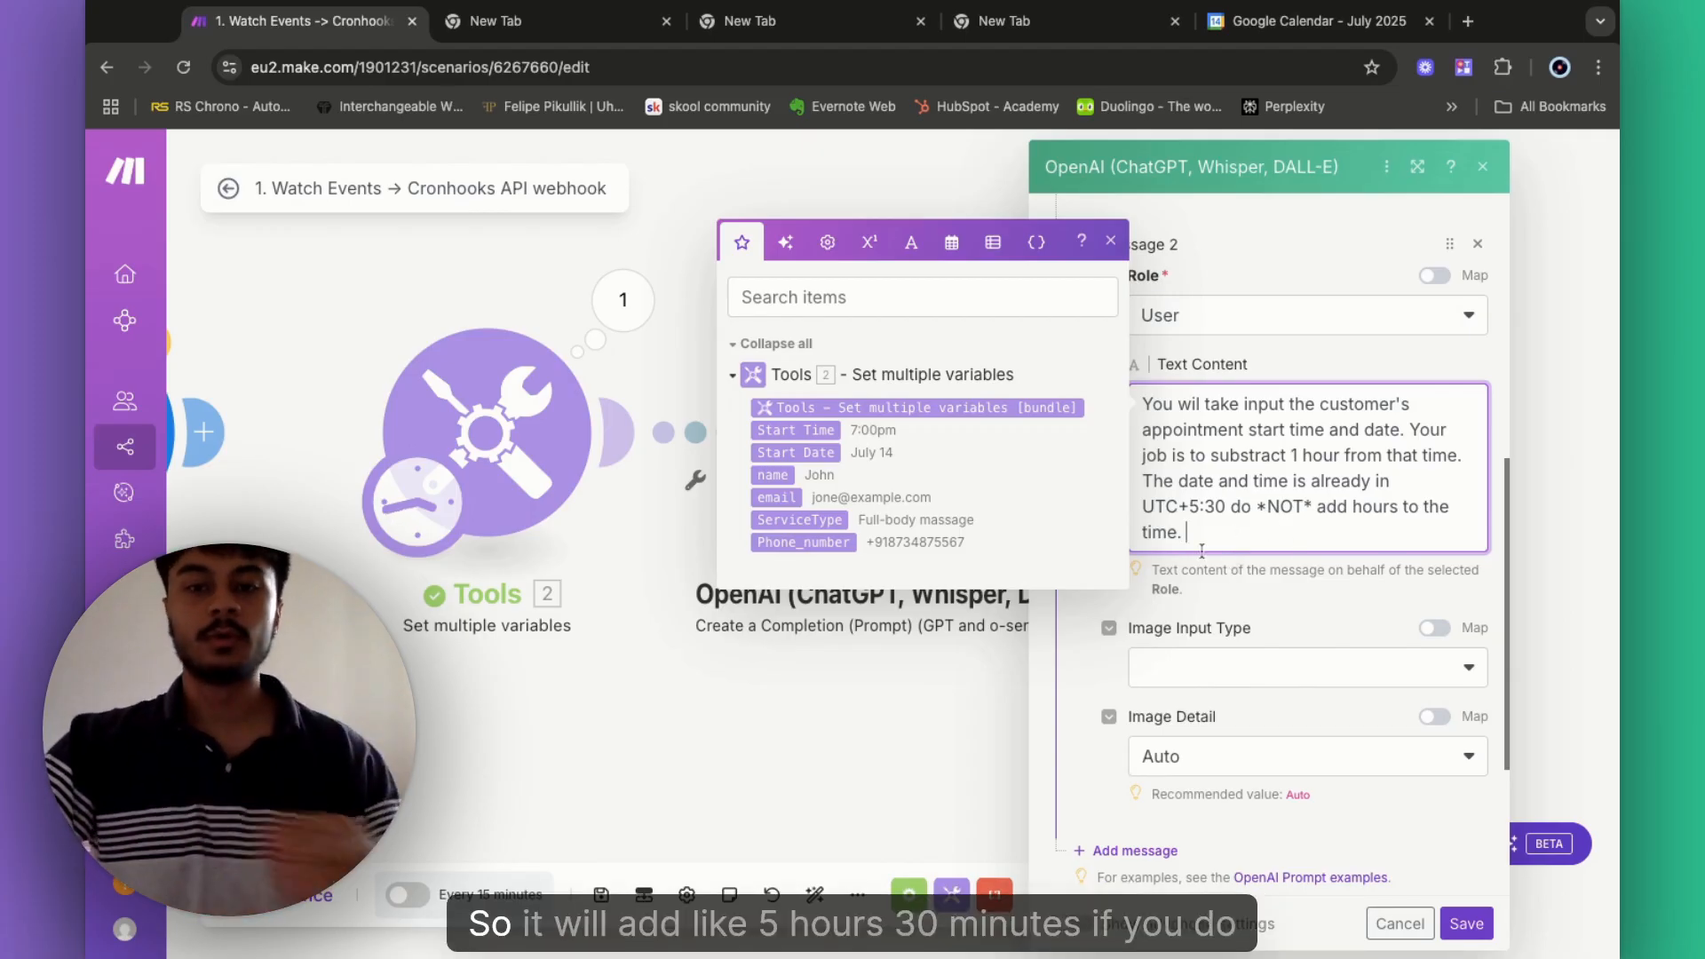
left_click_drag(1189, 508, 1227, 509)
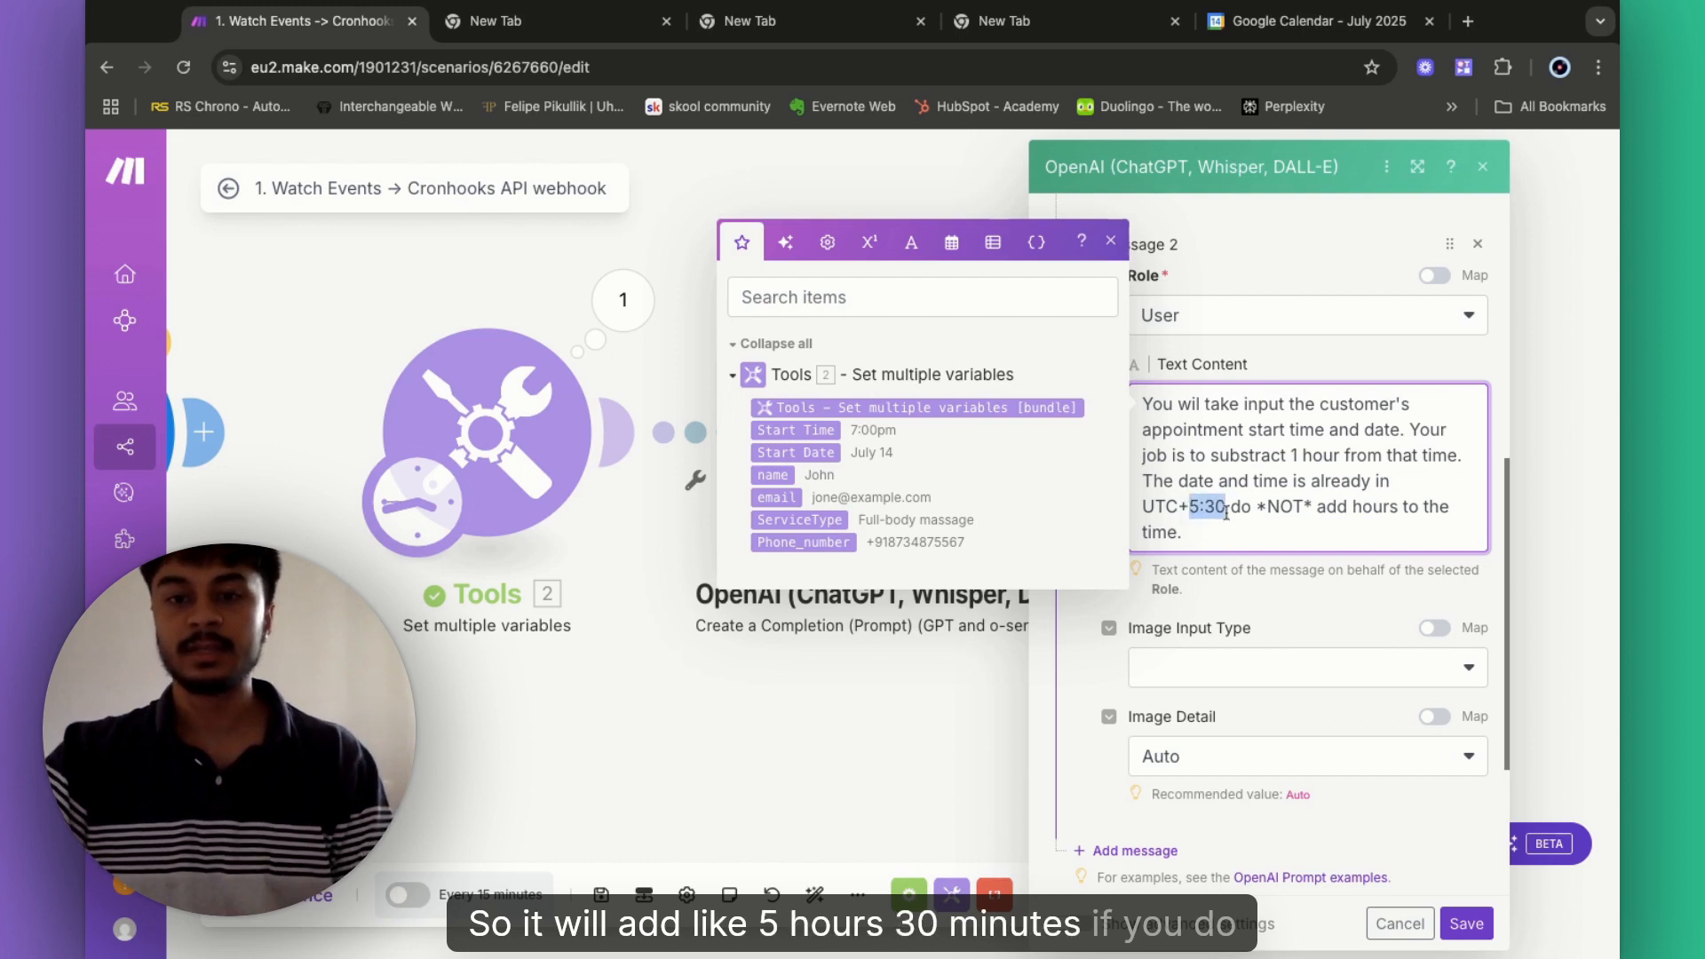
left_click(1188, 537)
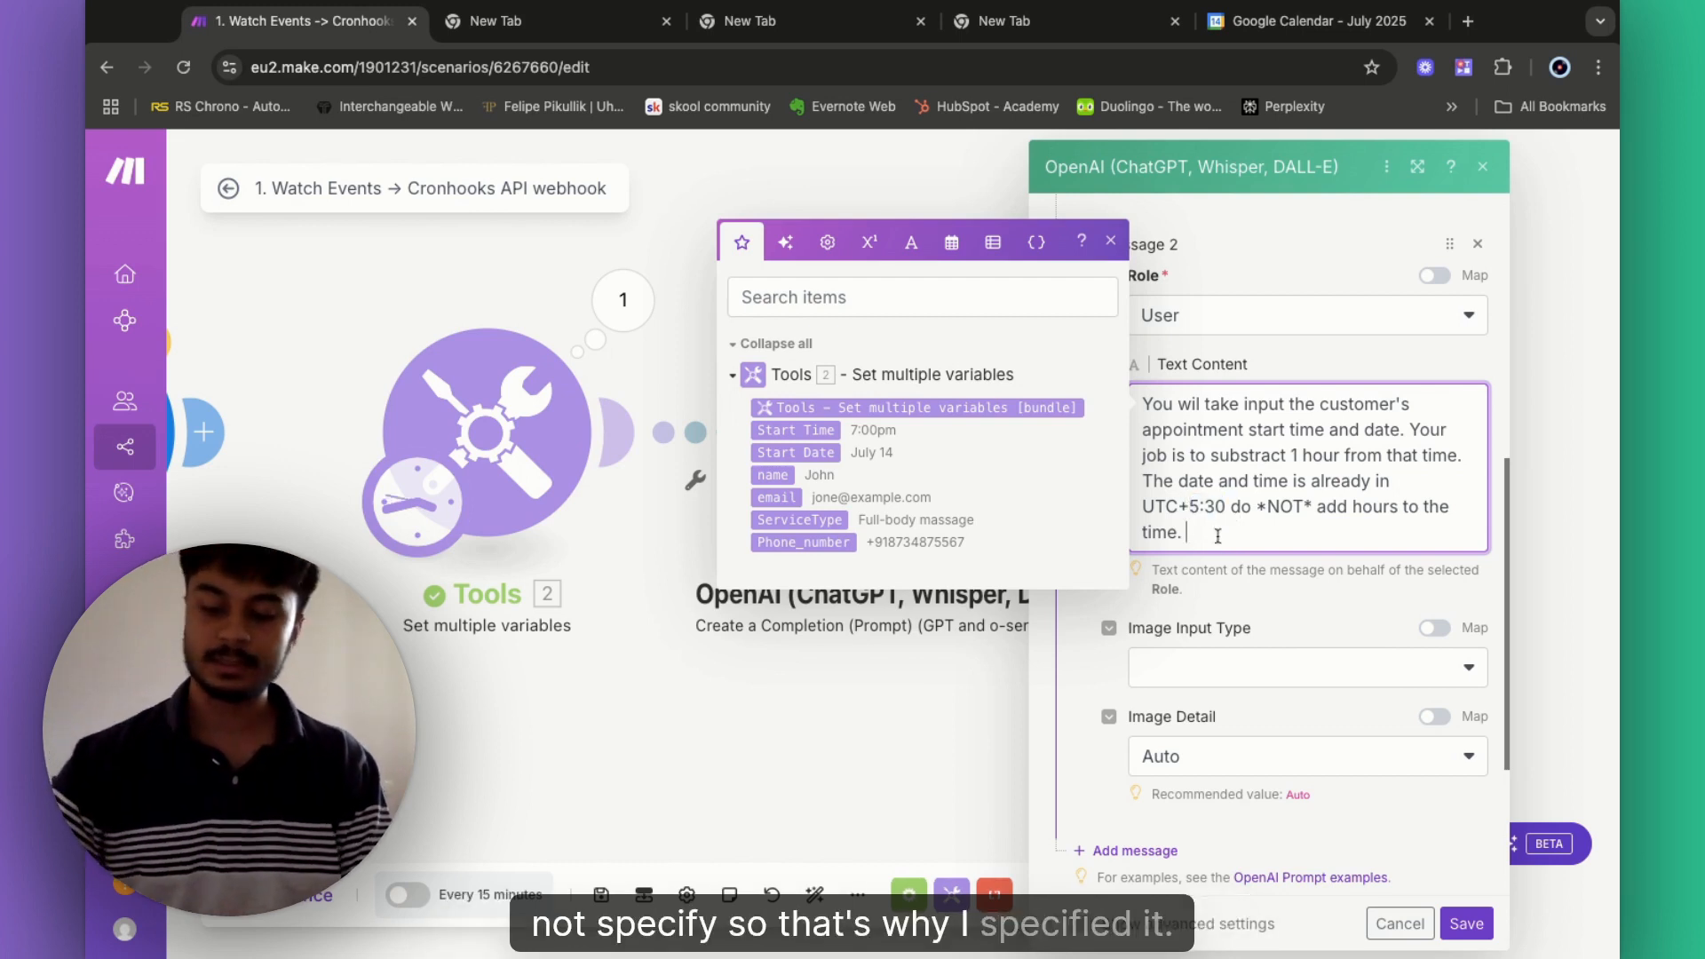
- Add a line requiring ISO 8601 output without the timezone, with example 2025-07-14T14:00:00:00
key("Return")
key("Return")
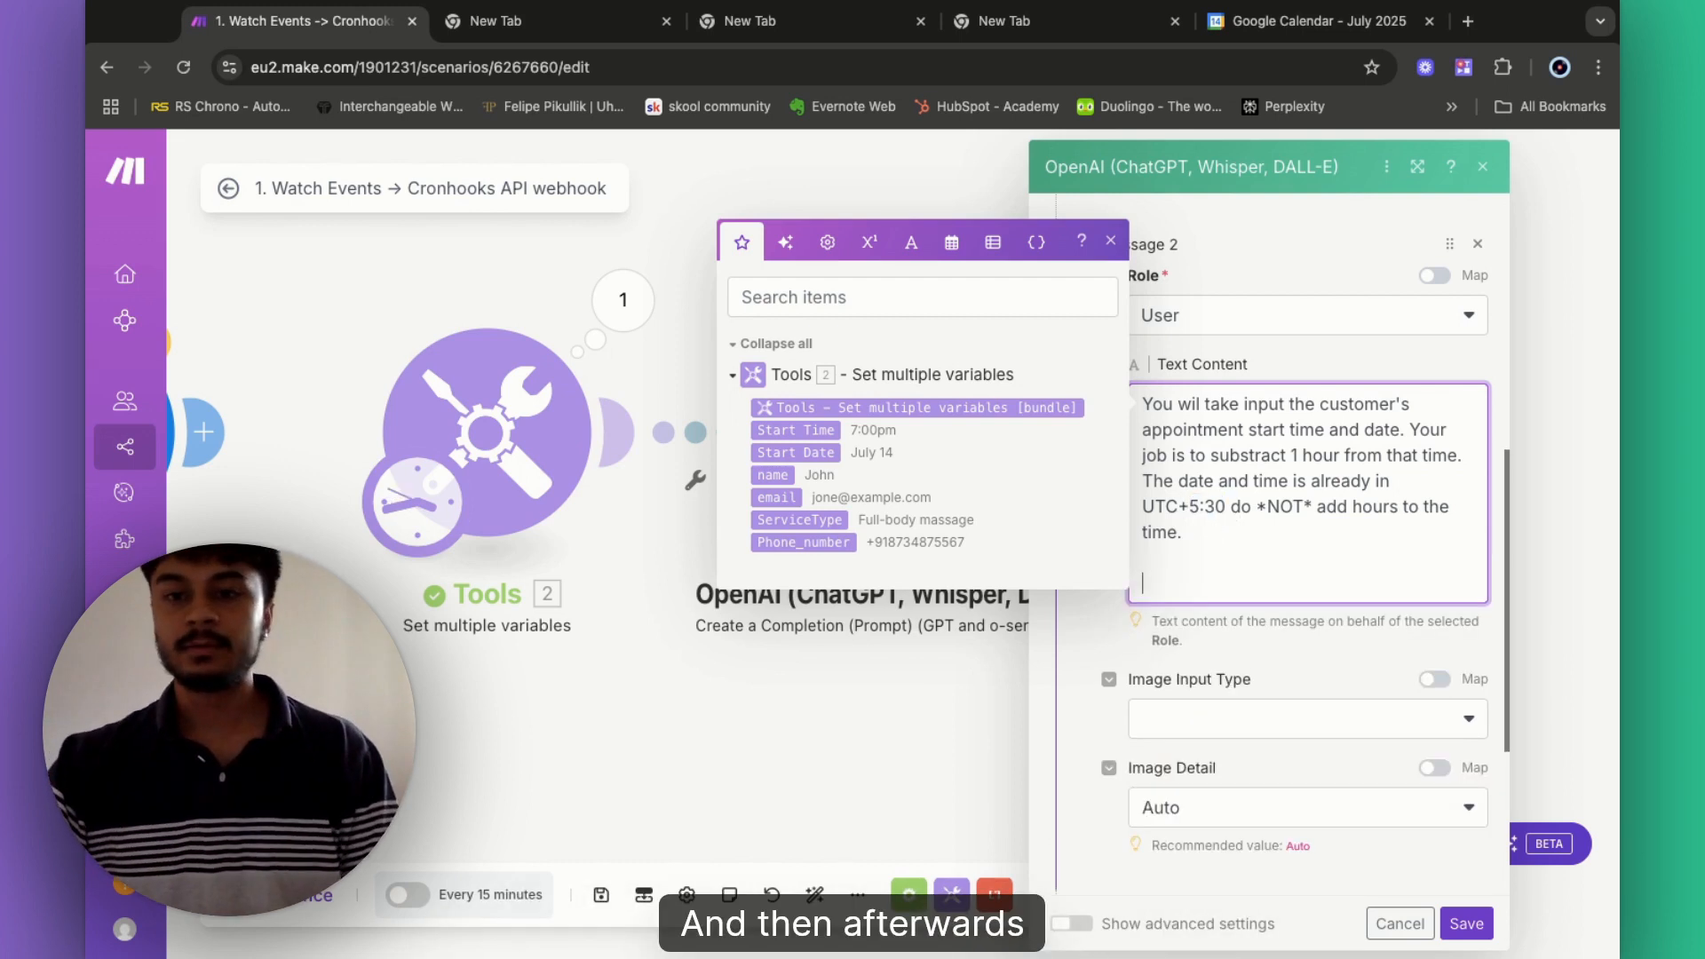
type("It")
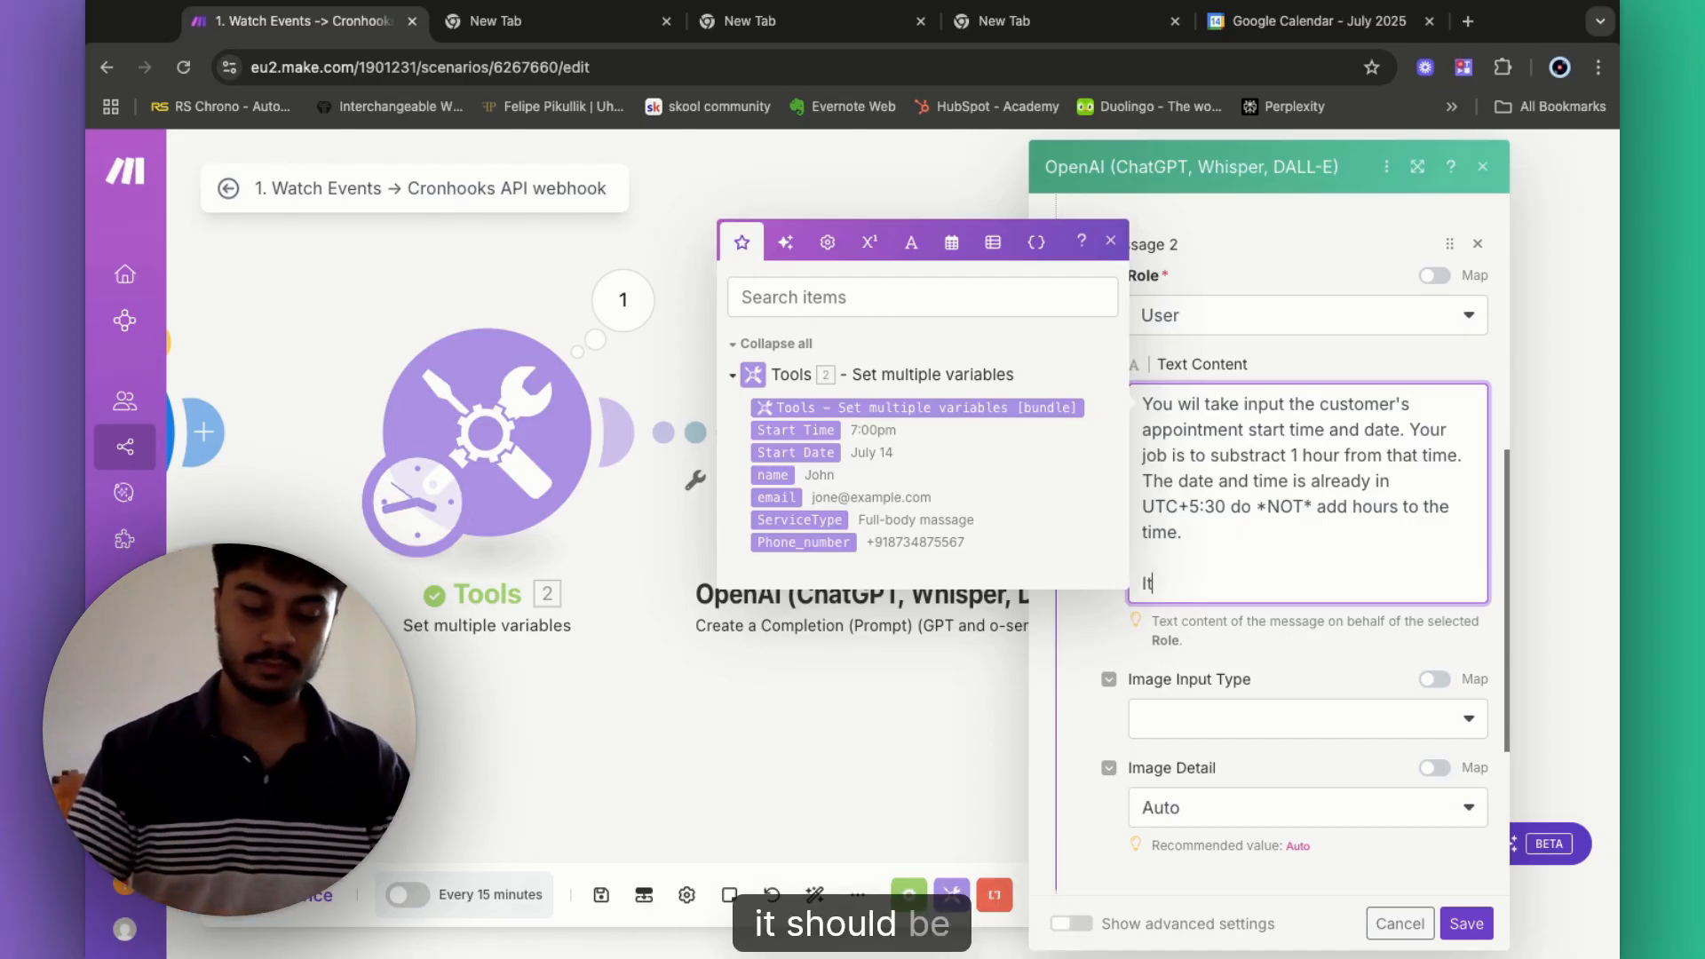
type(" should ib ISO 8601")
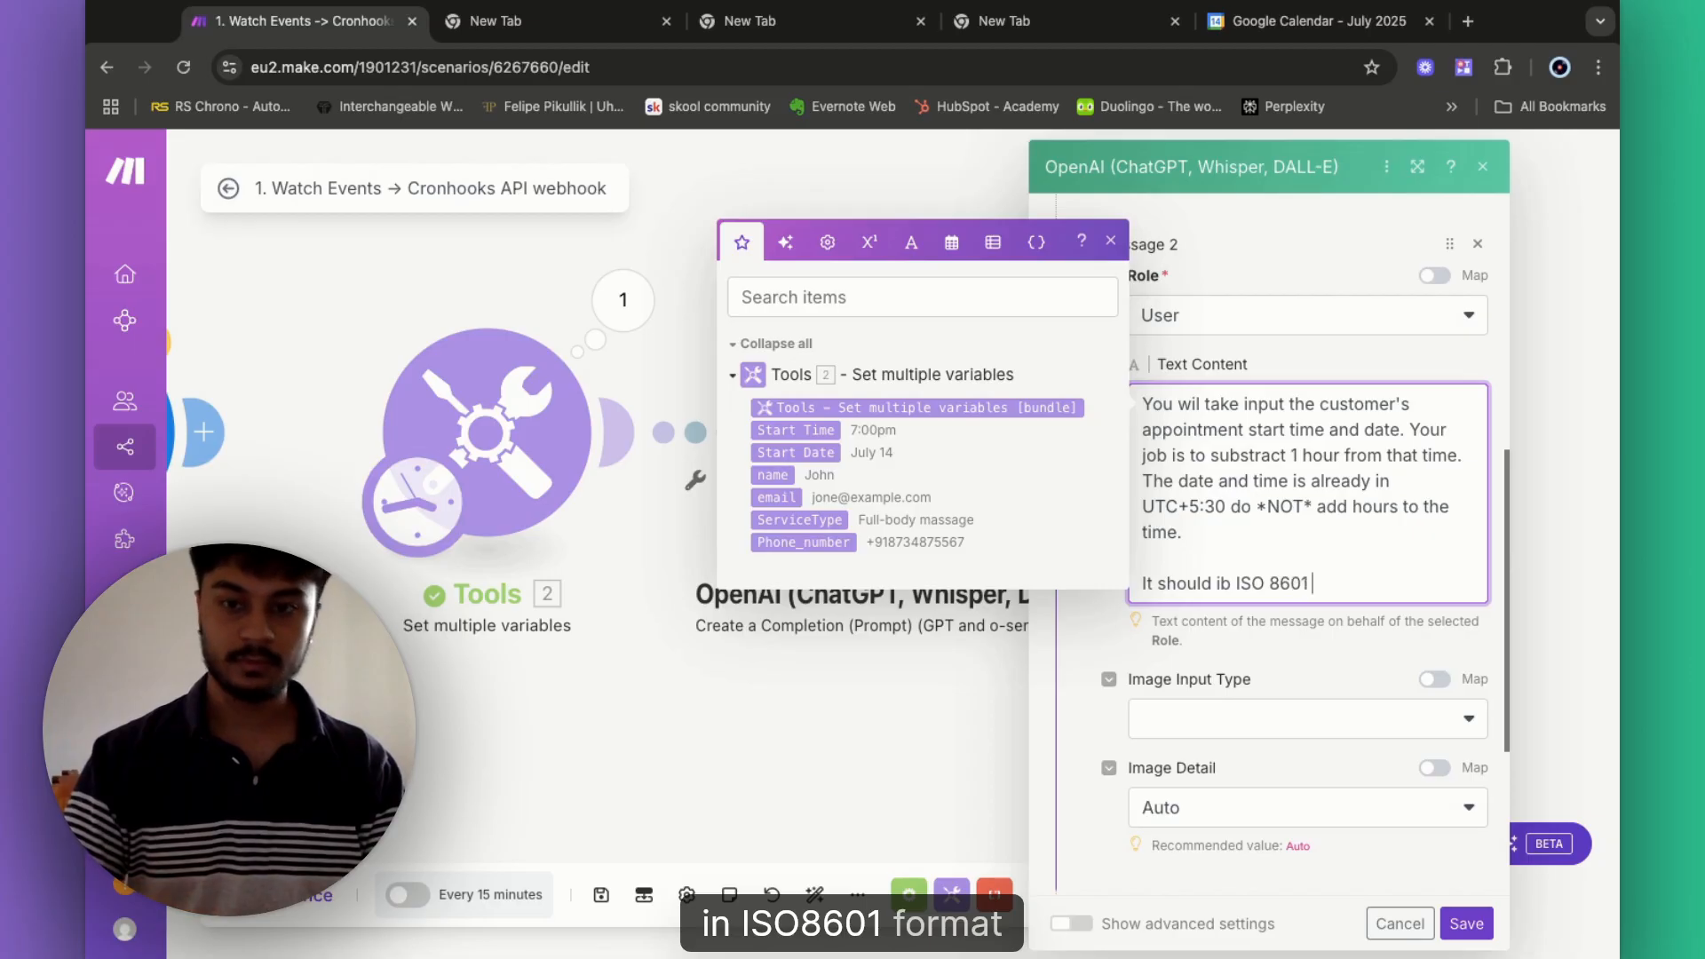
type(" format wi")
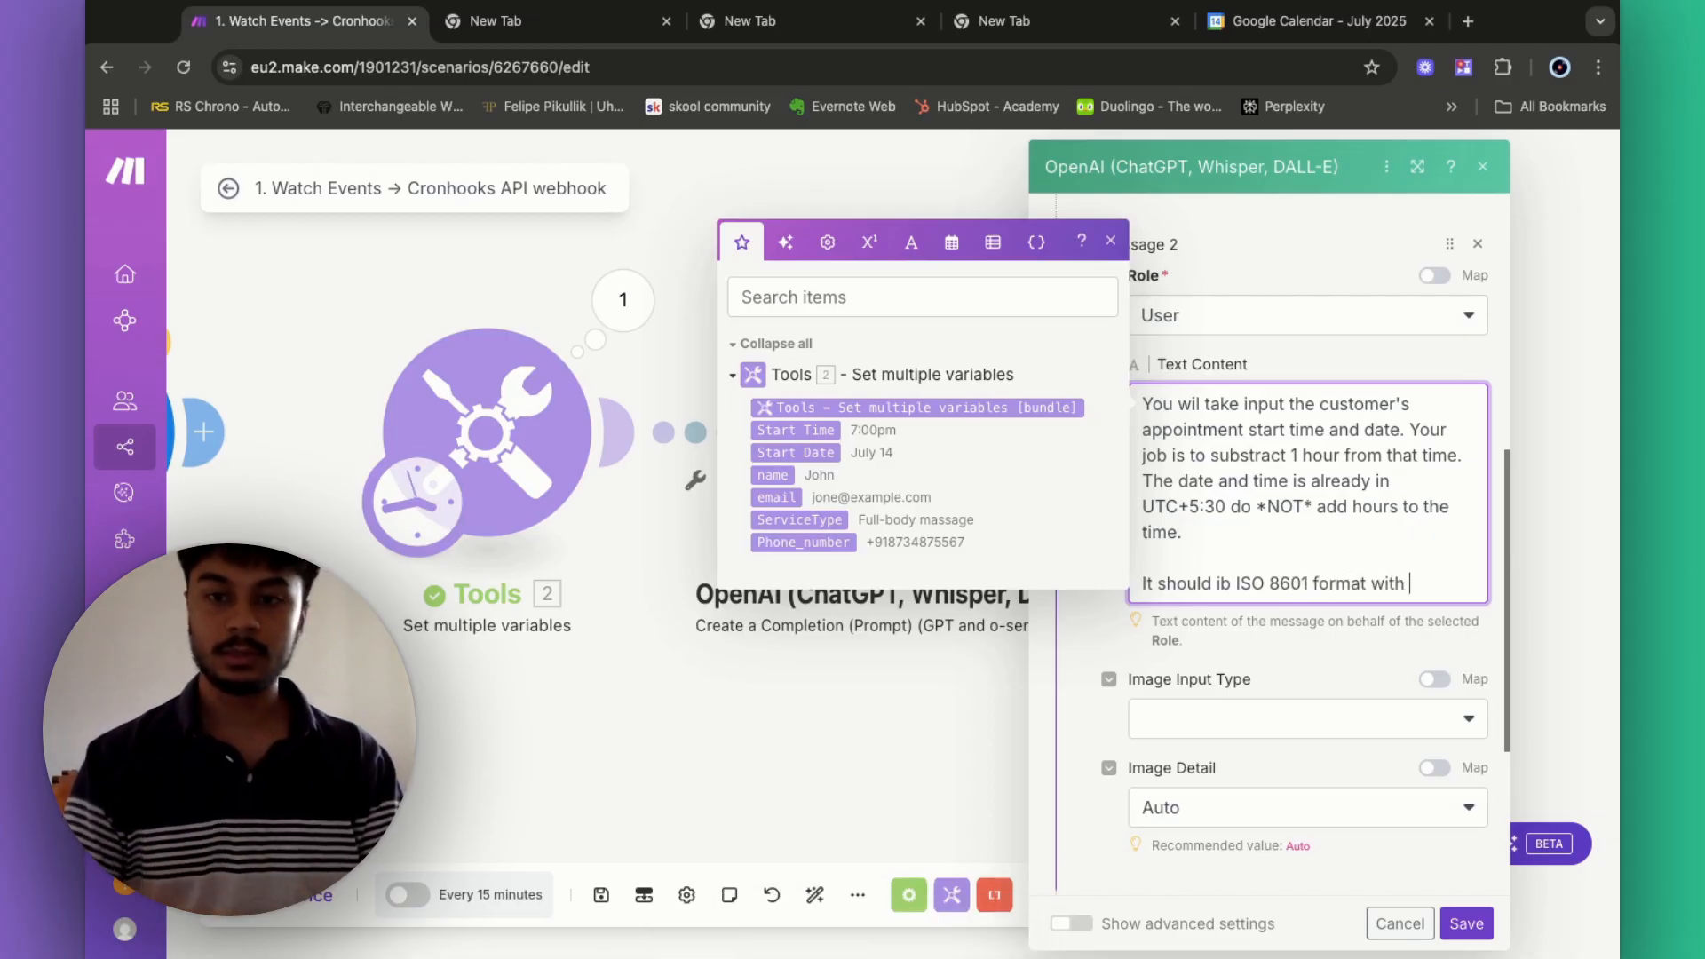
type("the")
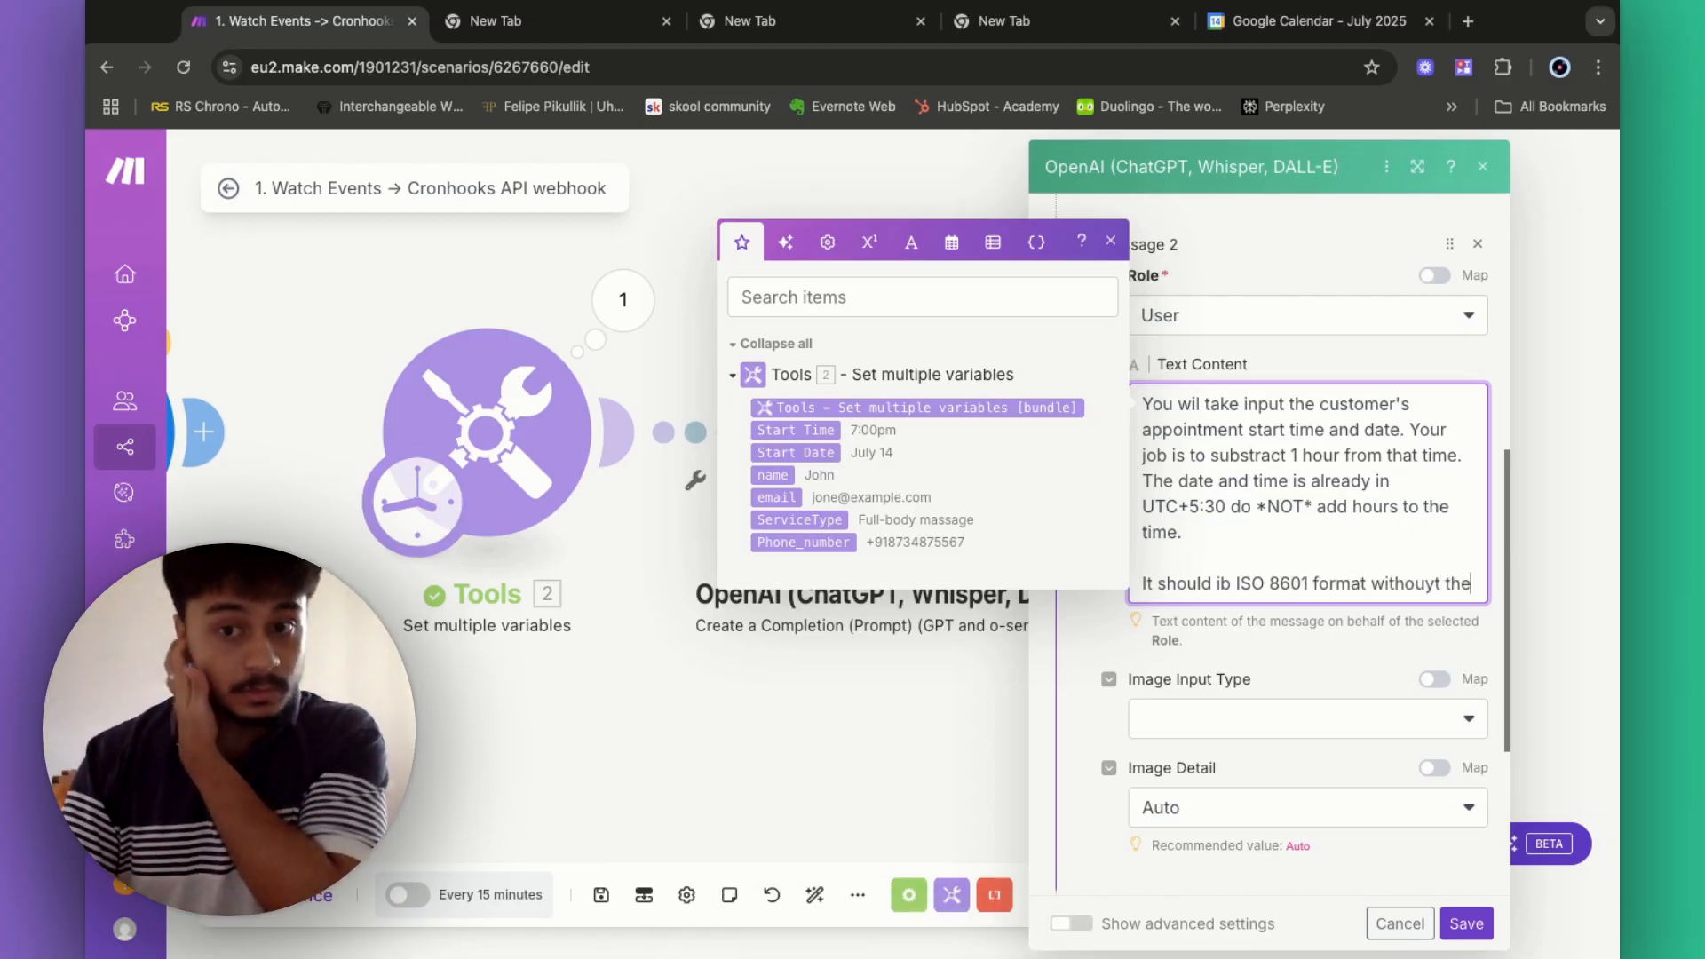
key("BackSpace")
key("BackSpace")
key("BackSpace")
key("BackSpace")
key("BackSpace")
key("BackSpace")
type("t th")
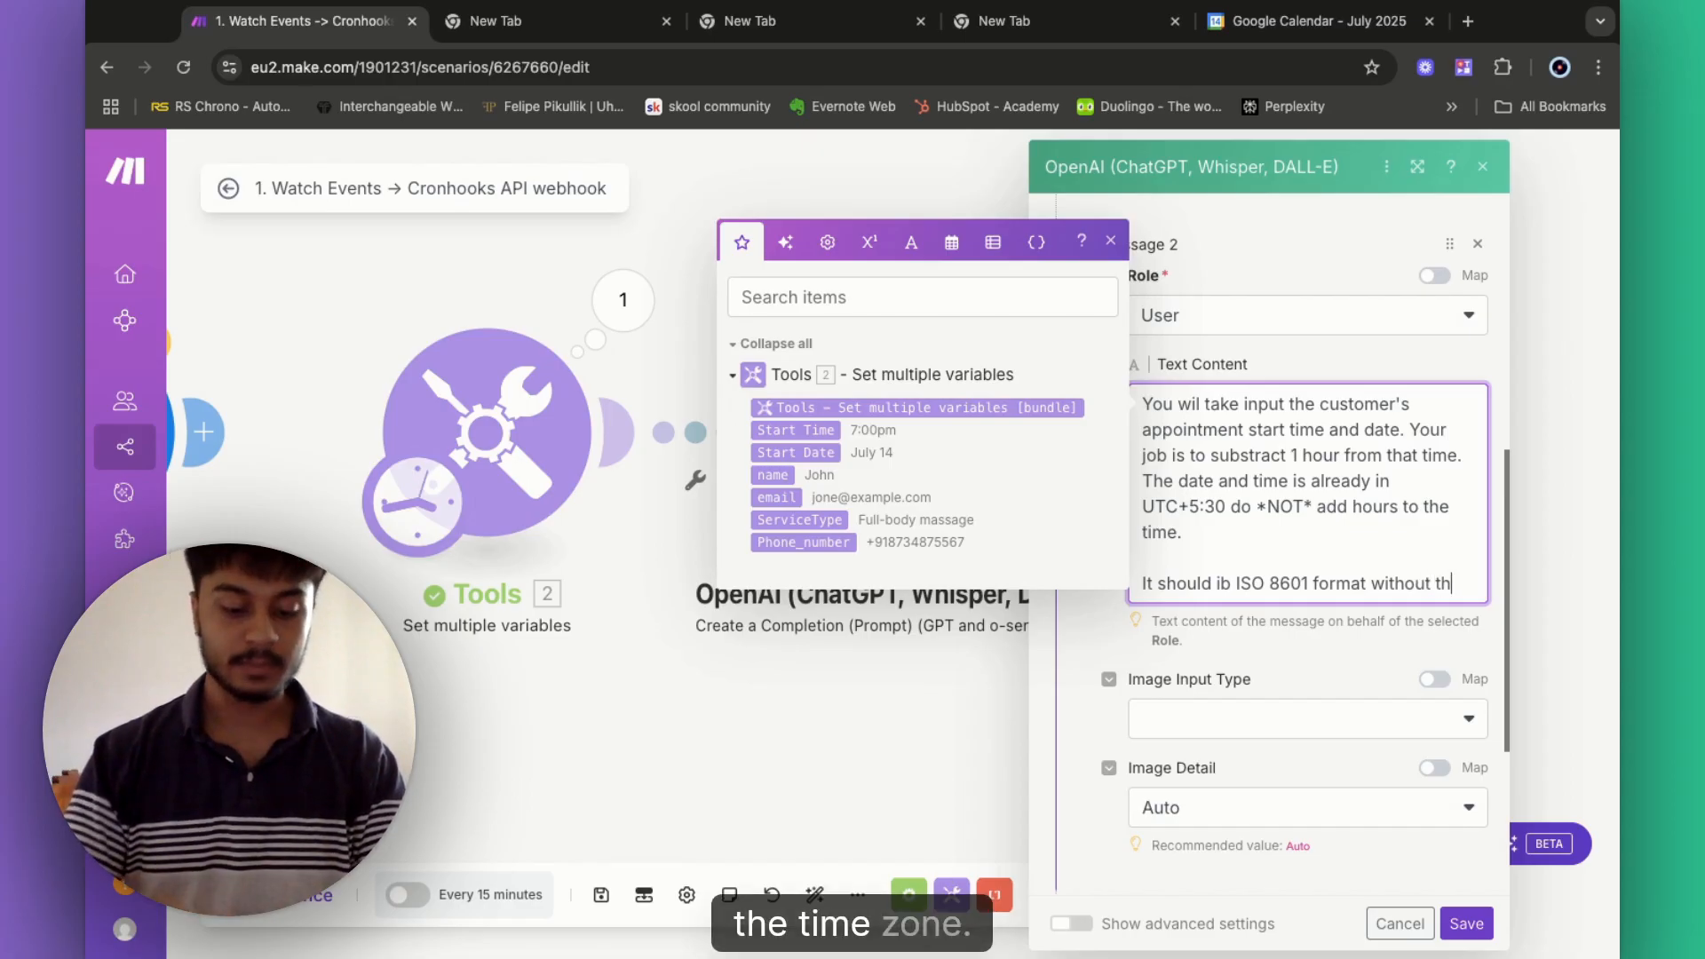
type("e timex")
key("BackSpace")
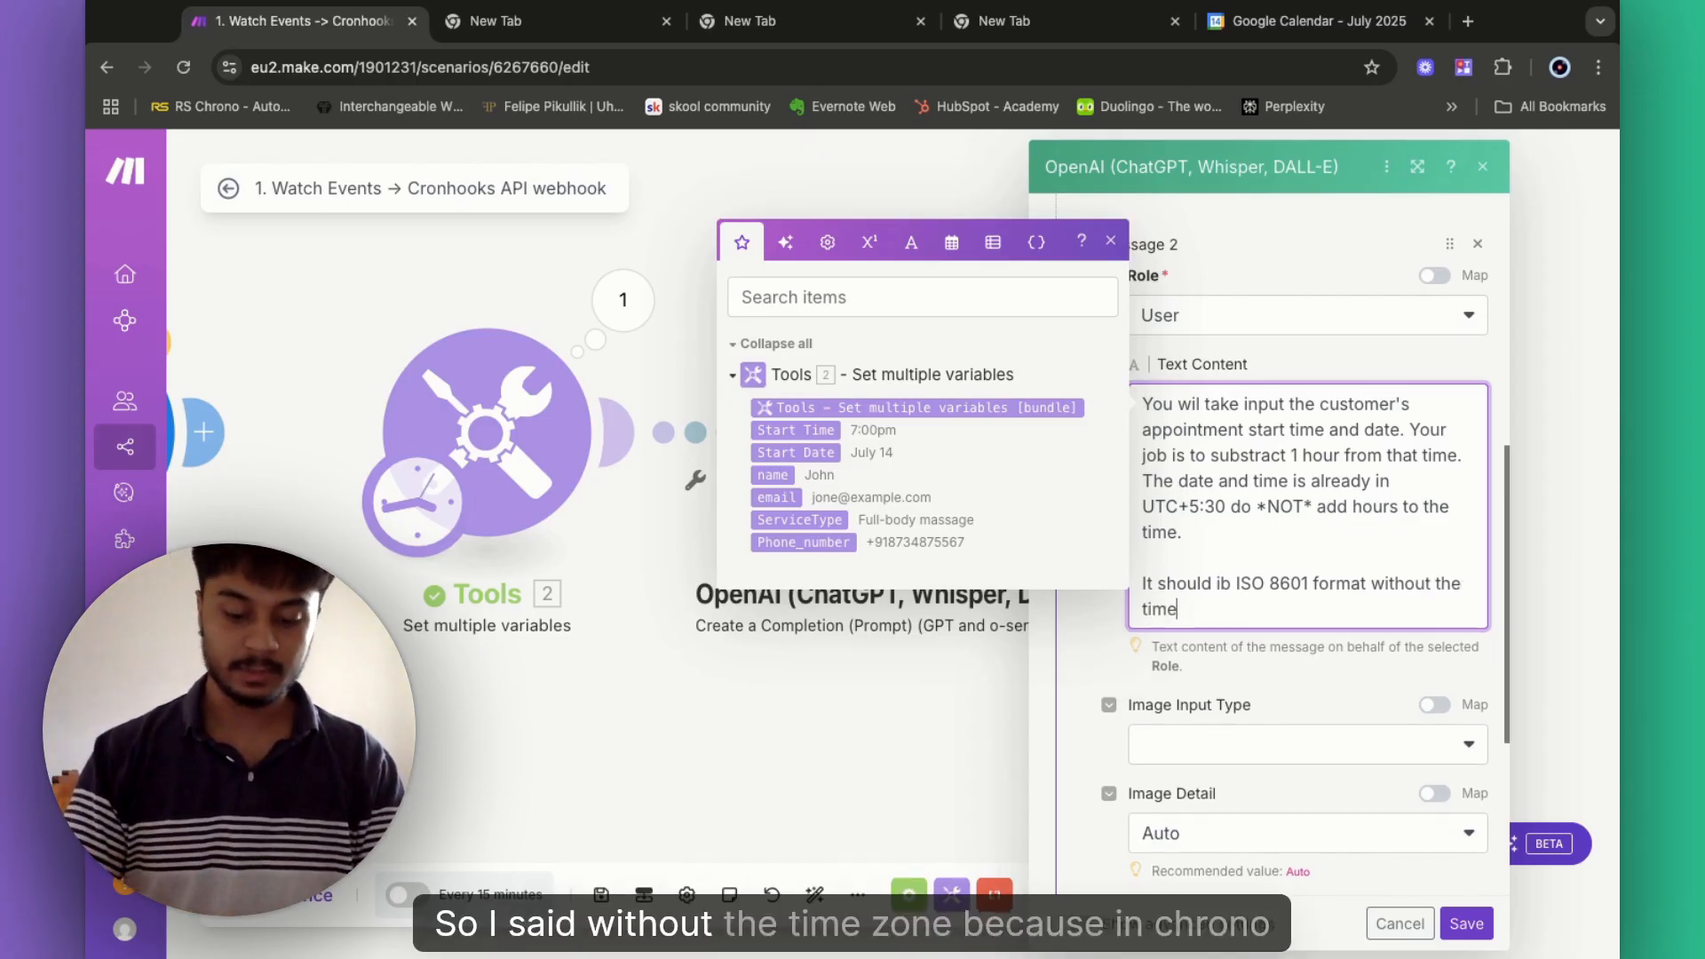
type("zone.")
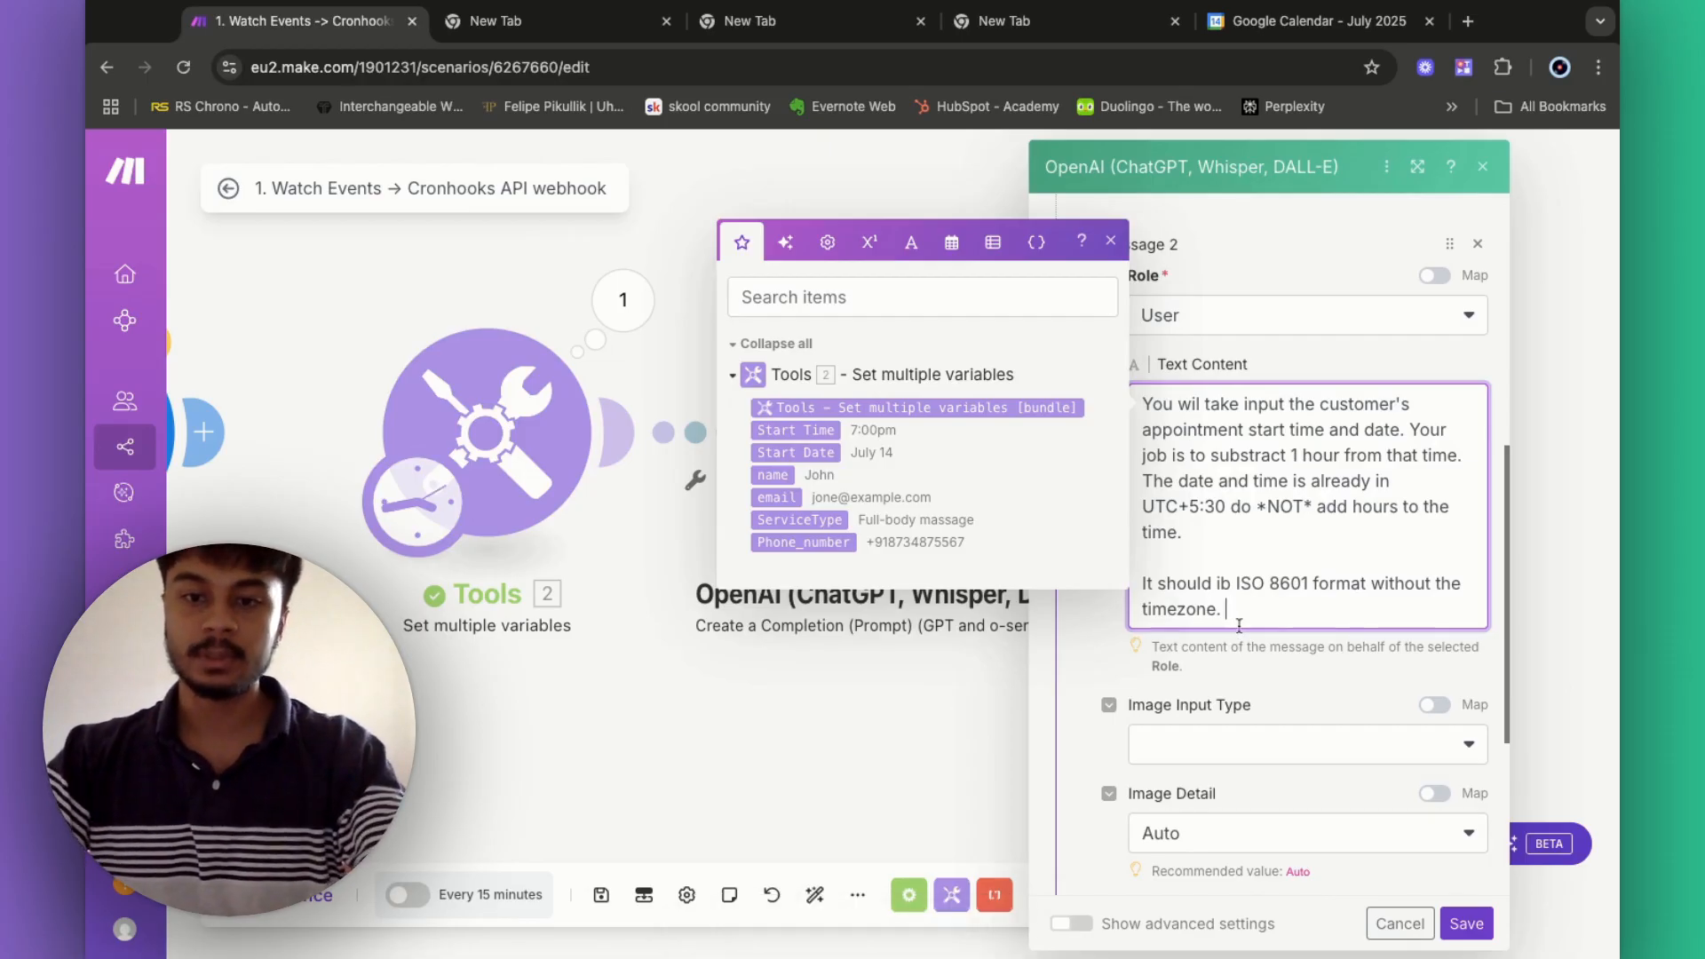
type(" 2")
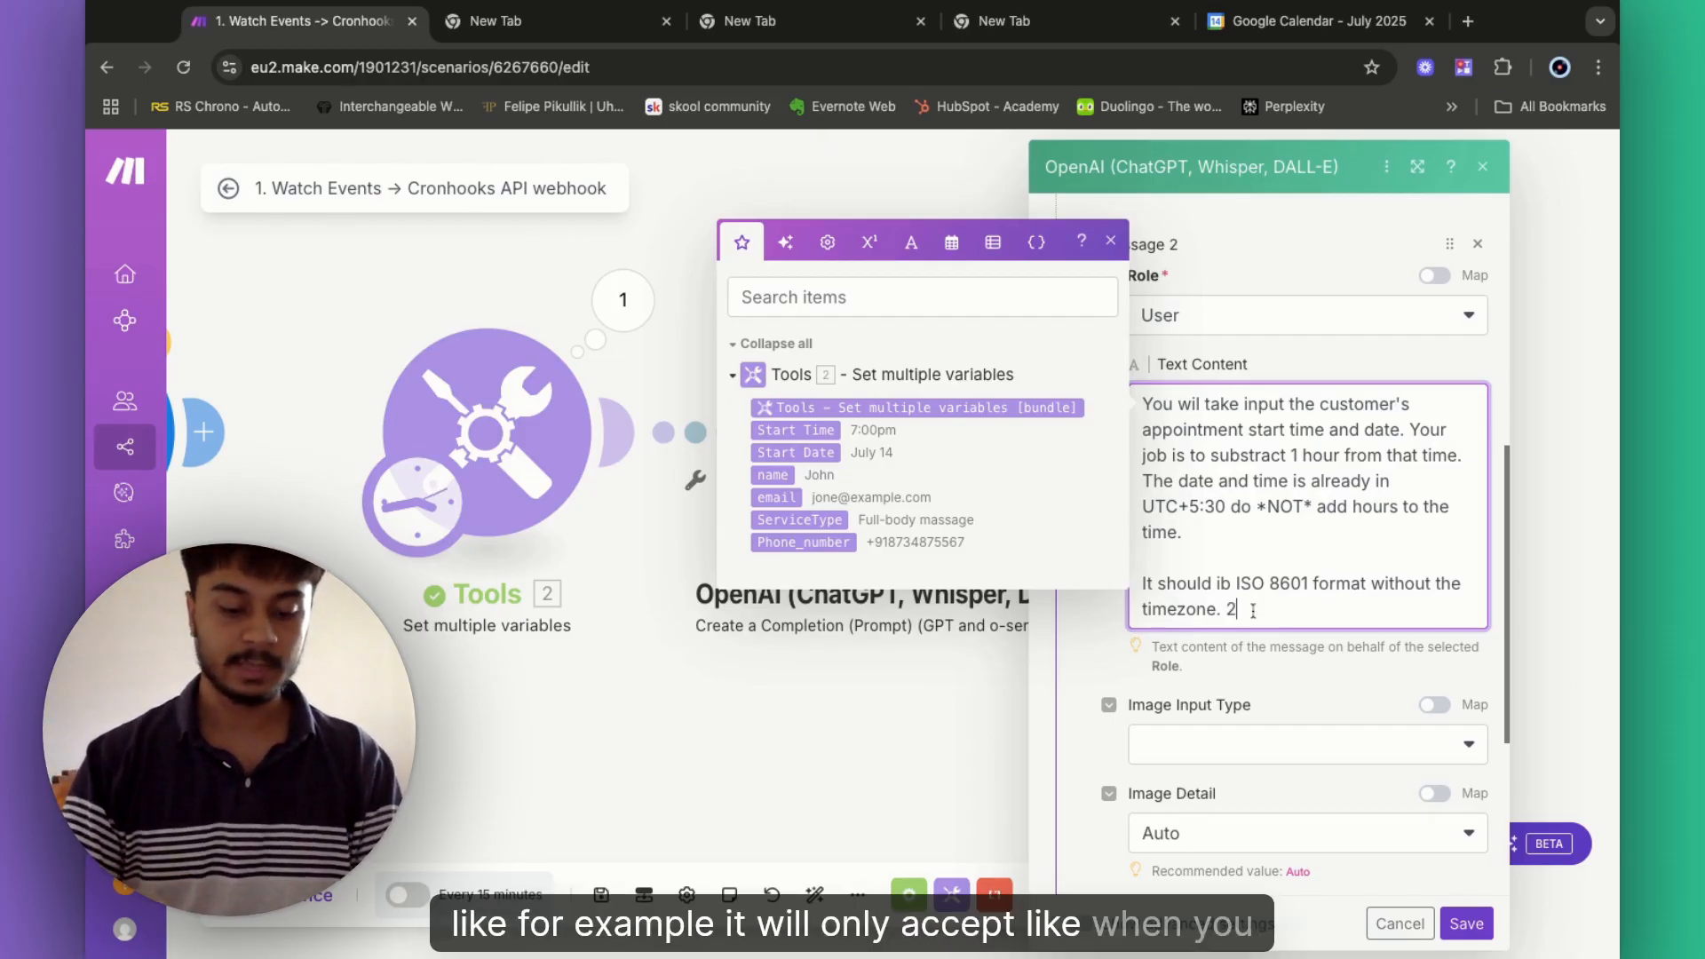
type("025-")
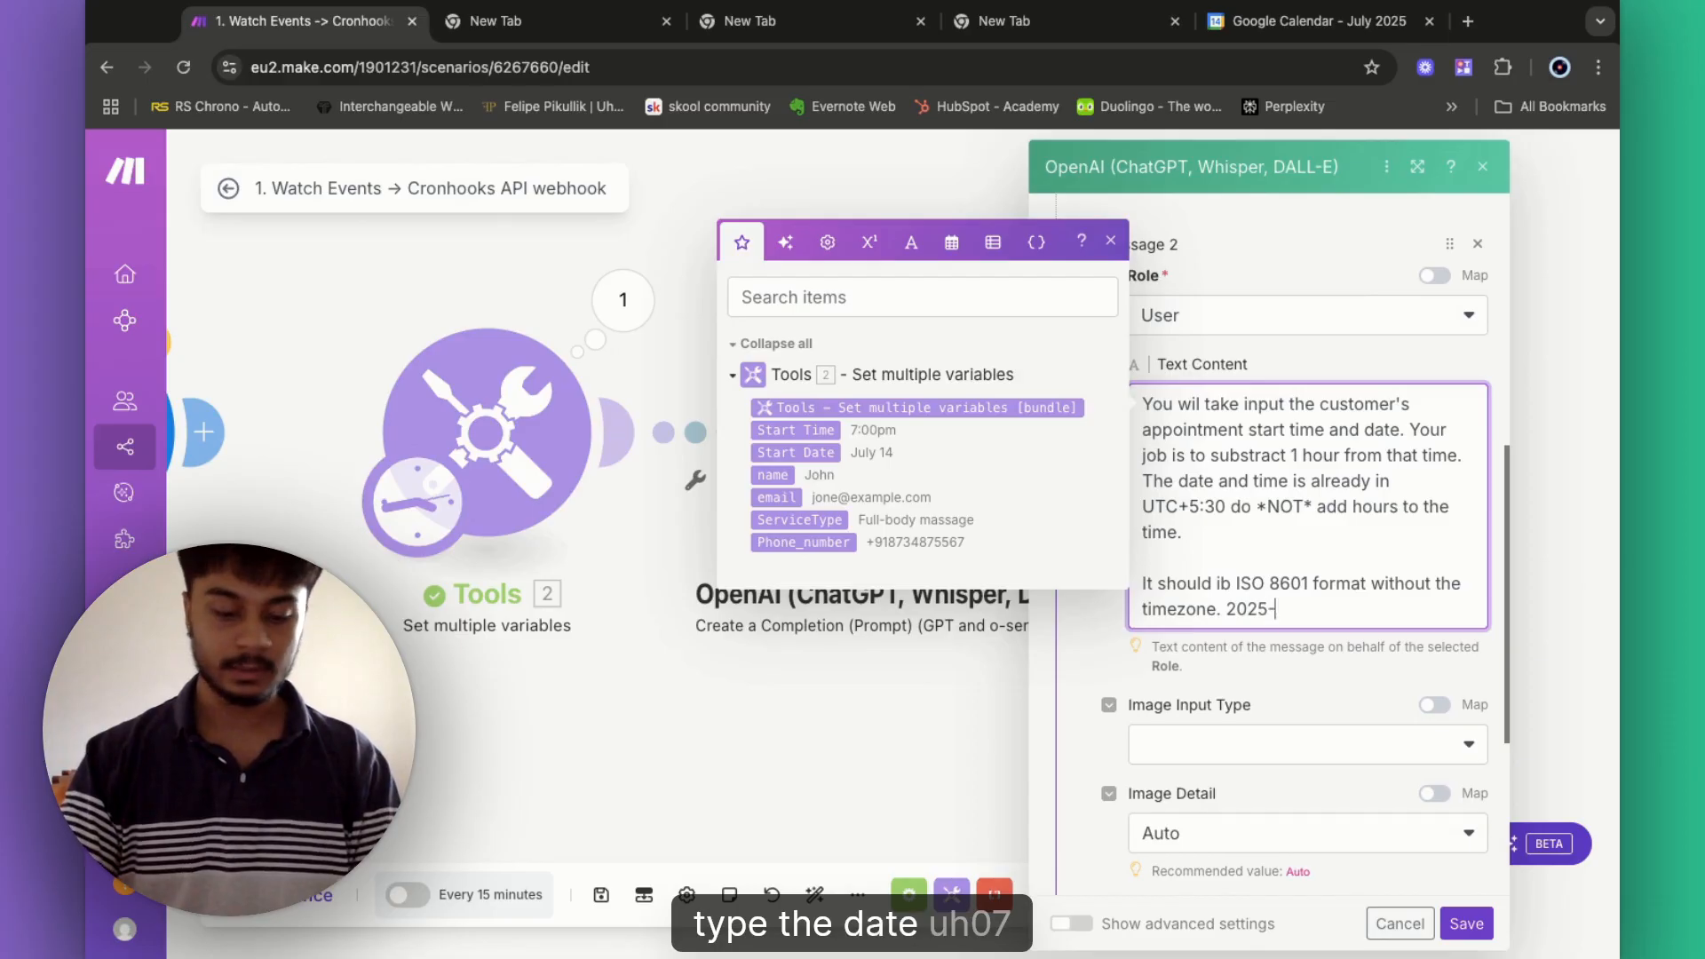
type("07")
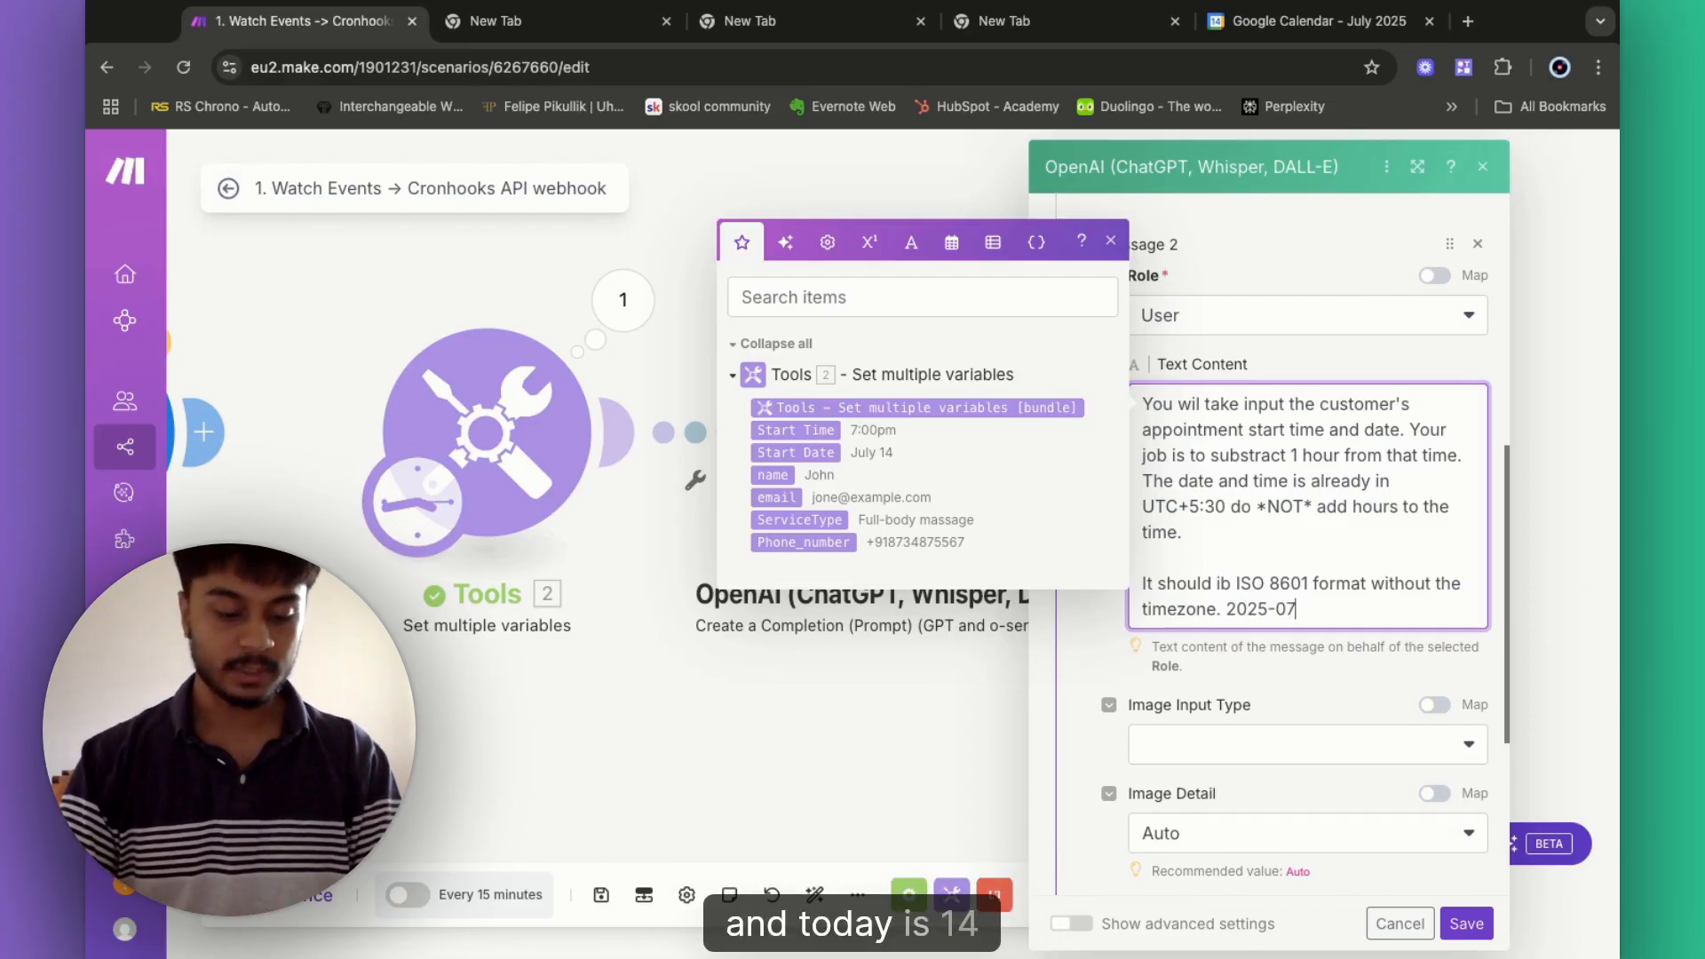
type("-14")
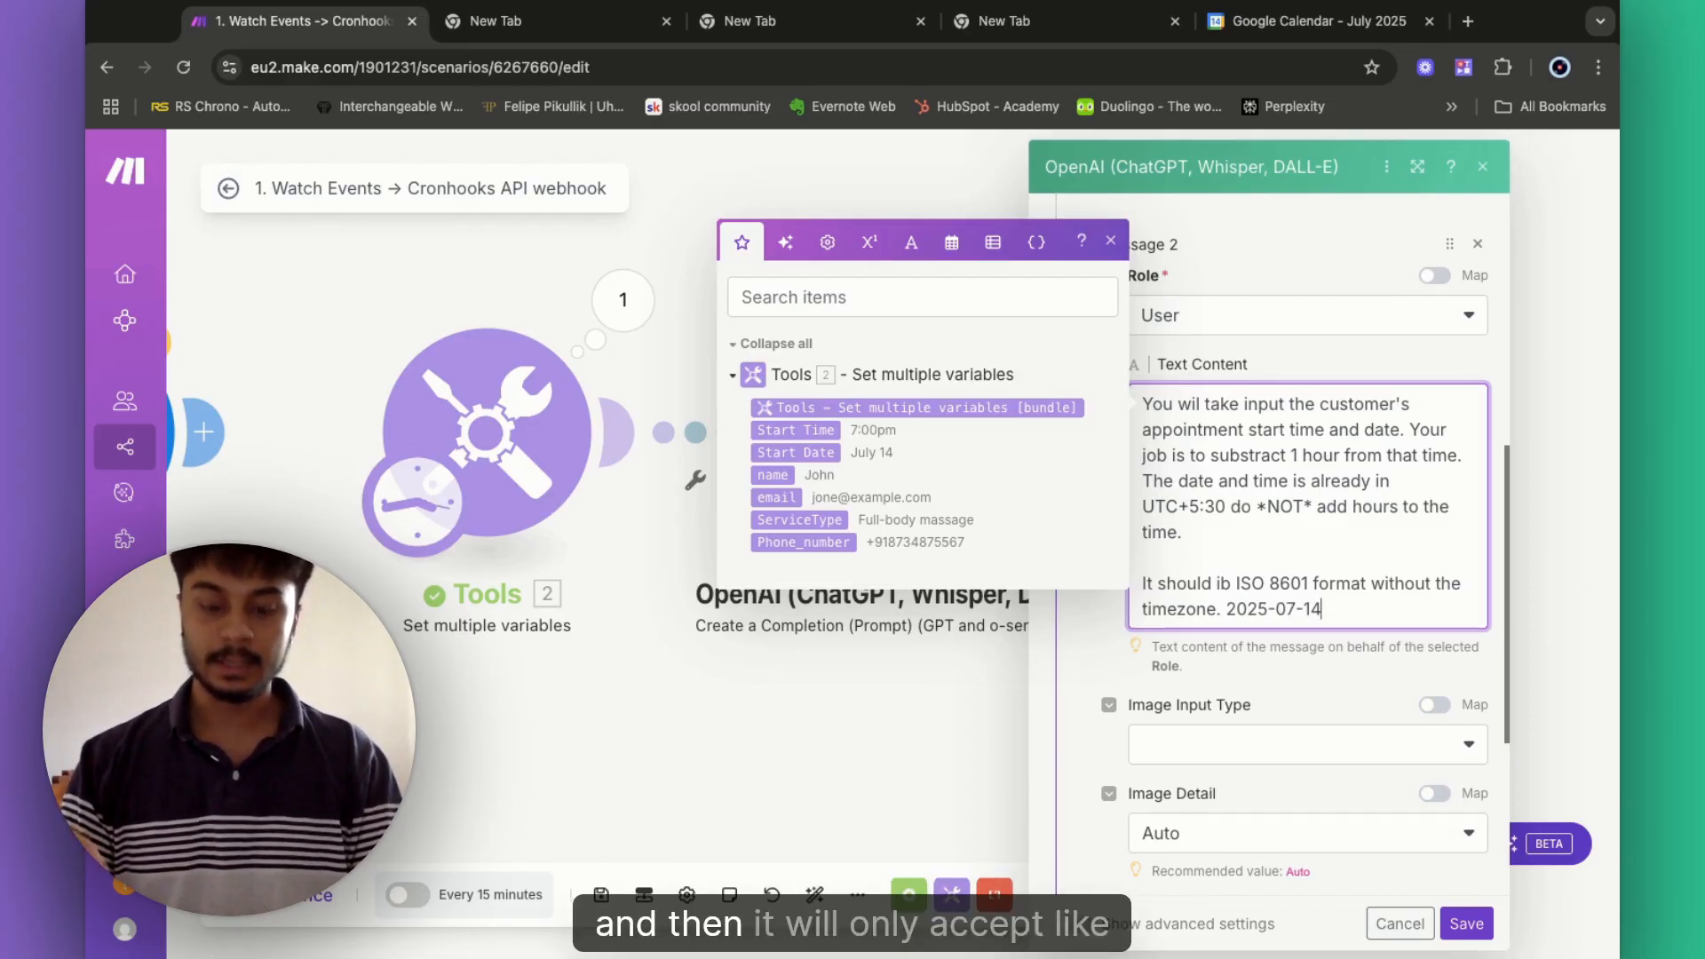
type("T")
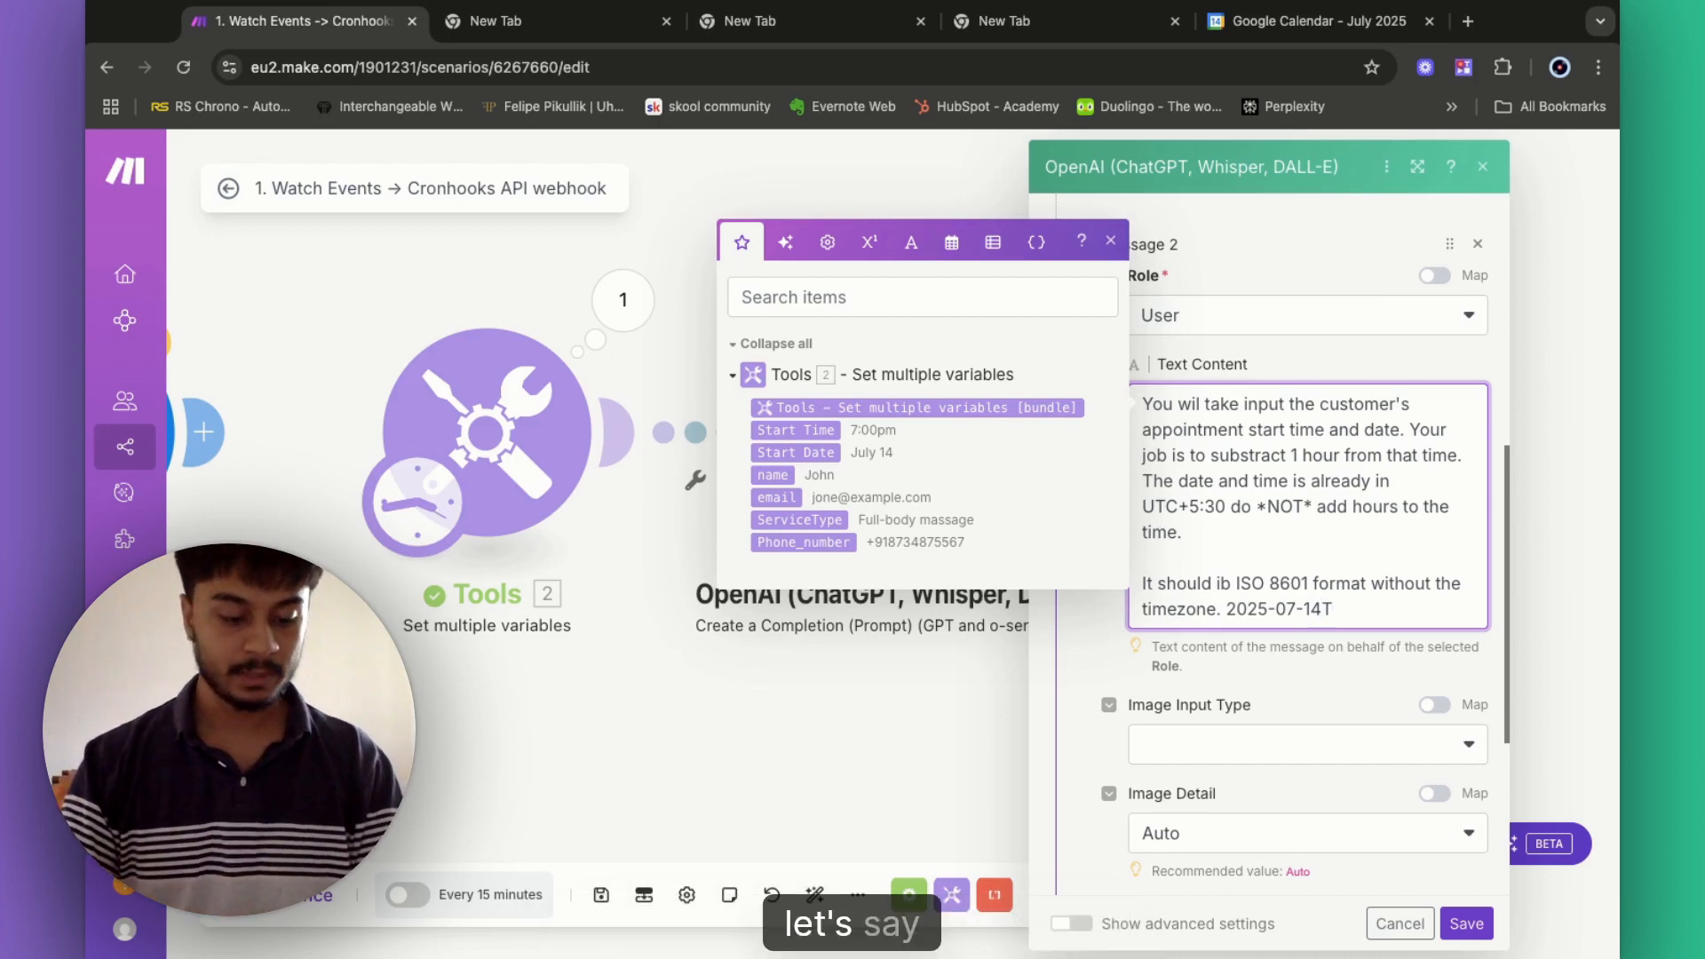
type("14")
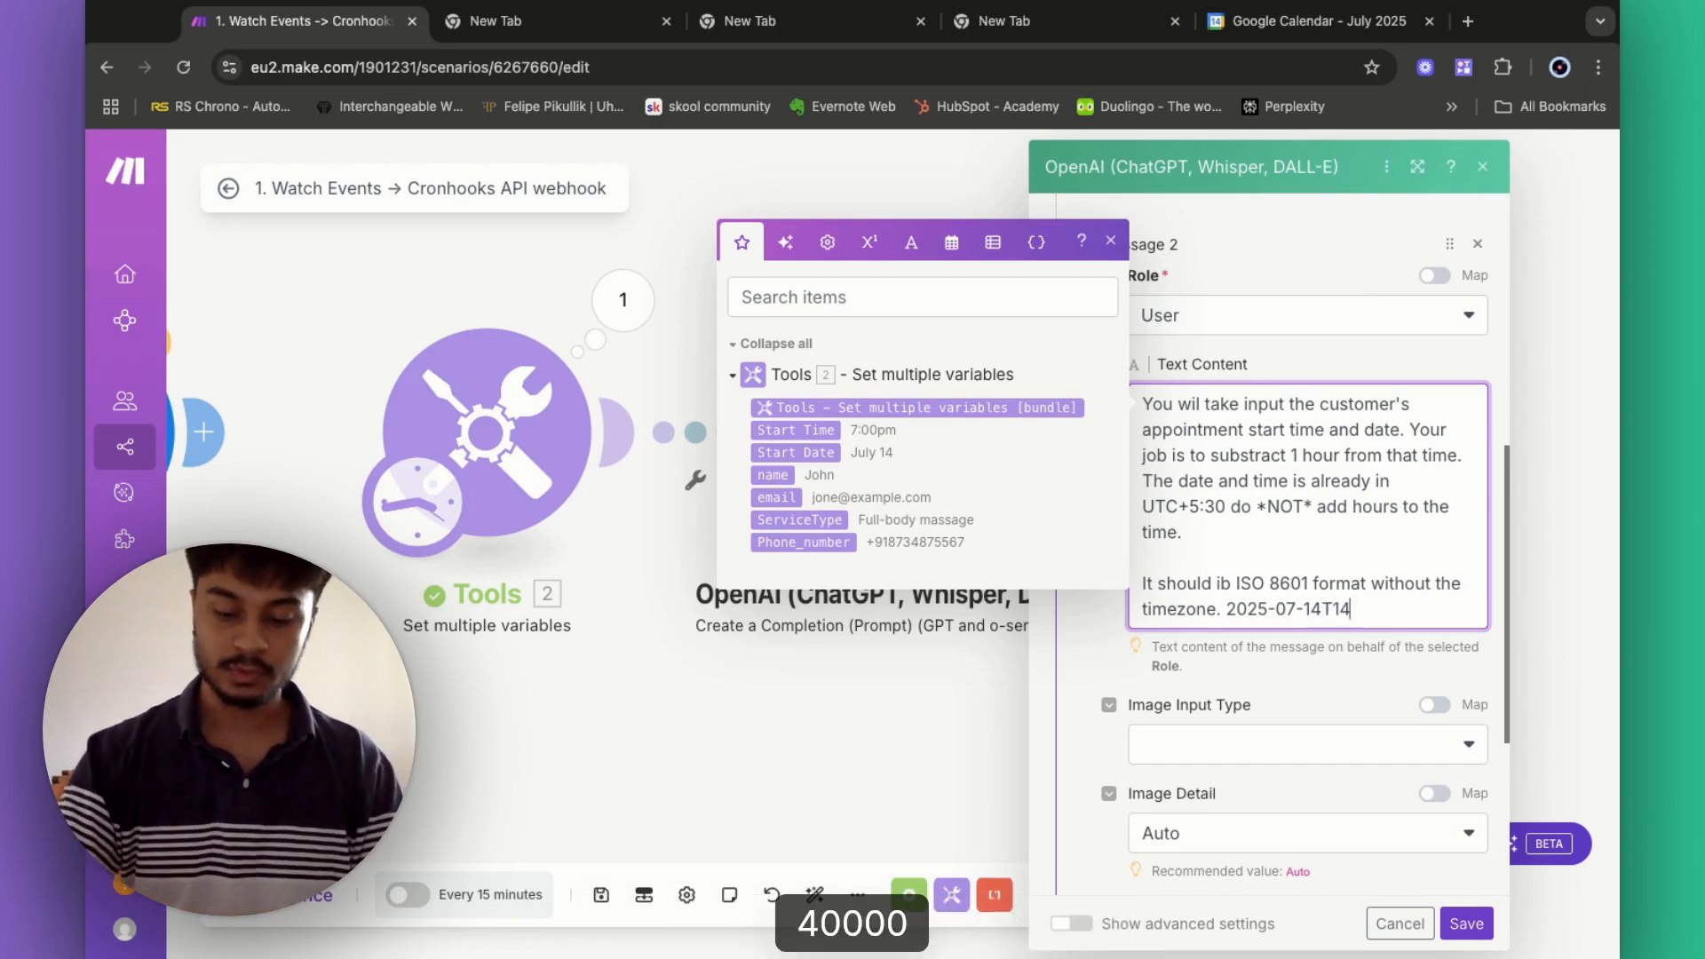
type(":00:")
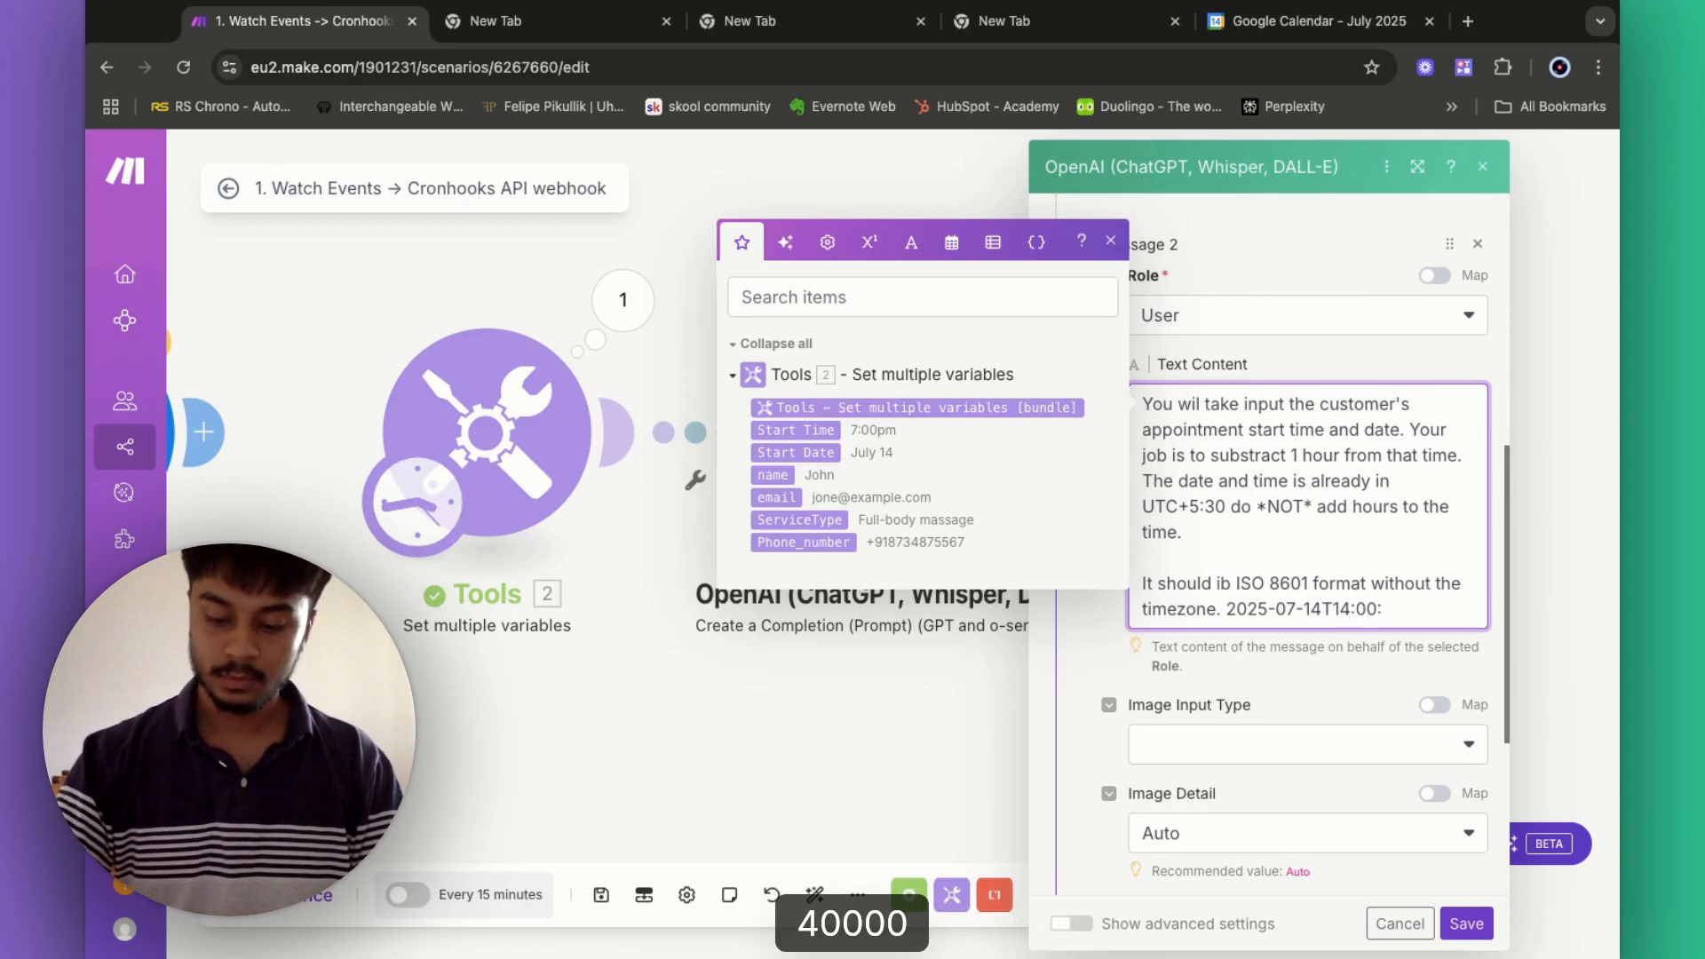
type("00")
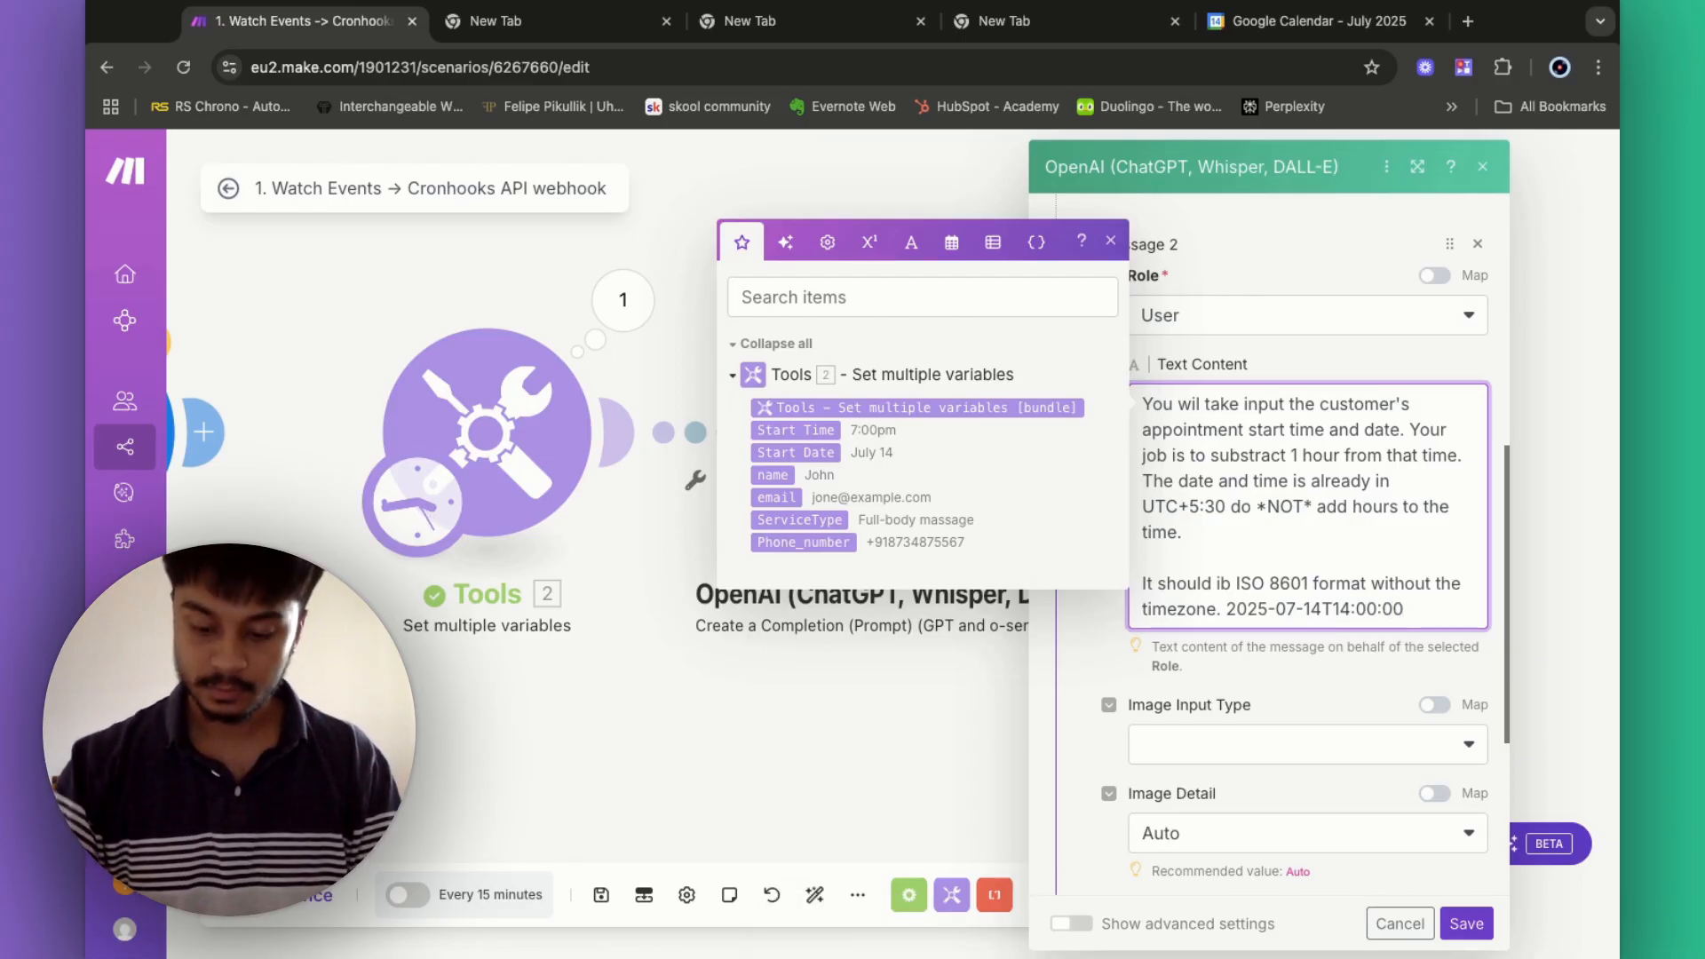
type(":00")
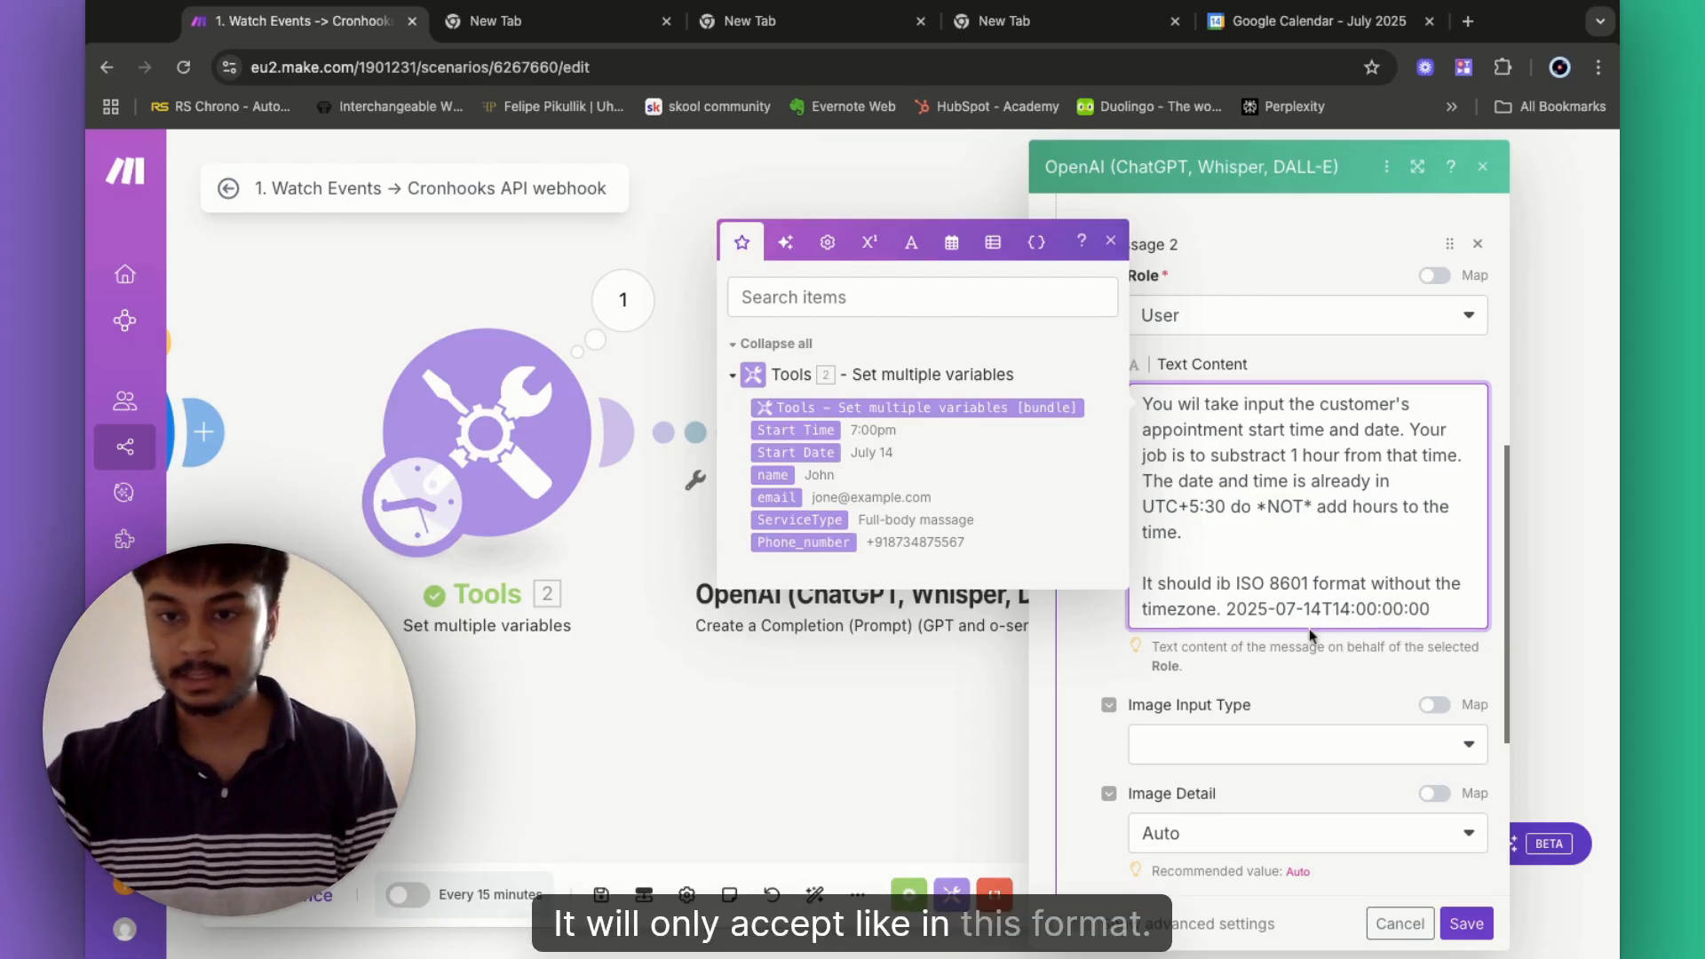
- Trim the example timestamp to 2025-07-14T14:00:00, dropping the extra :00 and the +5:30 offset
left_click_drag(1227, 609, 1430, 609)
left_click(1465, 613)
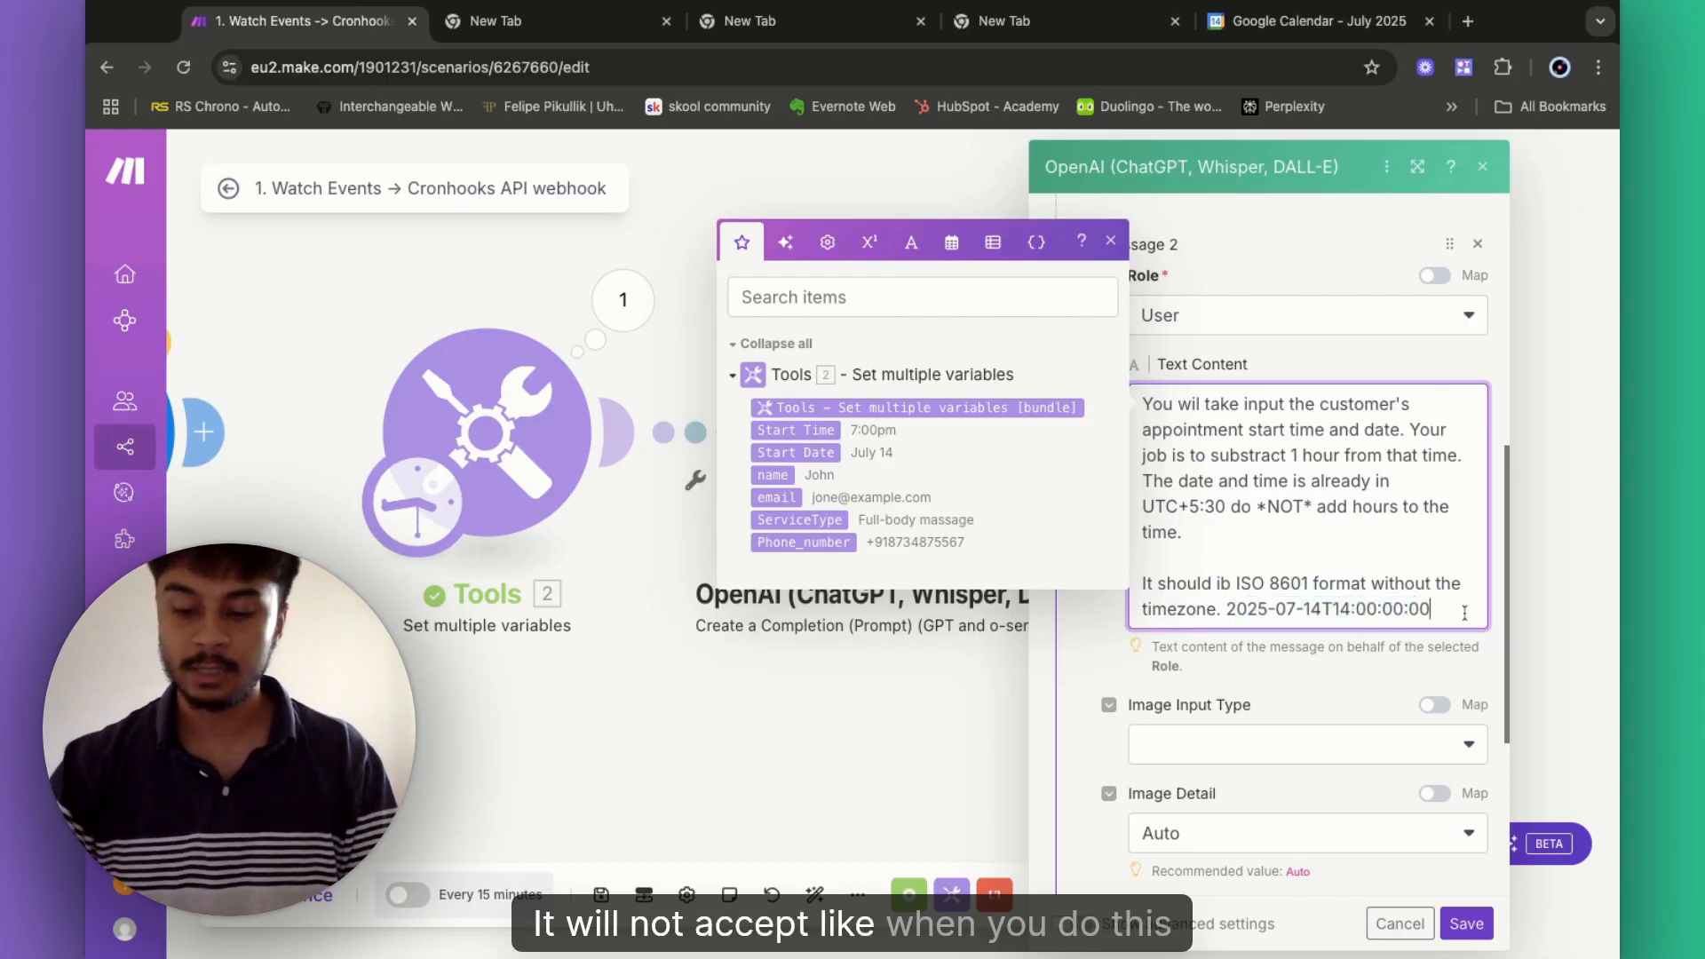
key("BackSpace")
key("BackSpace")
key("BackSpace")
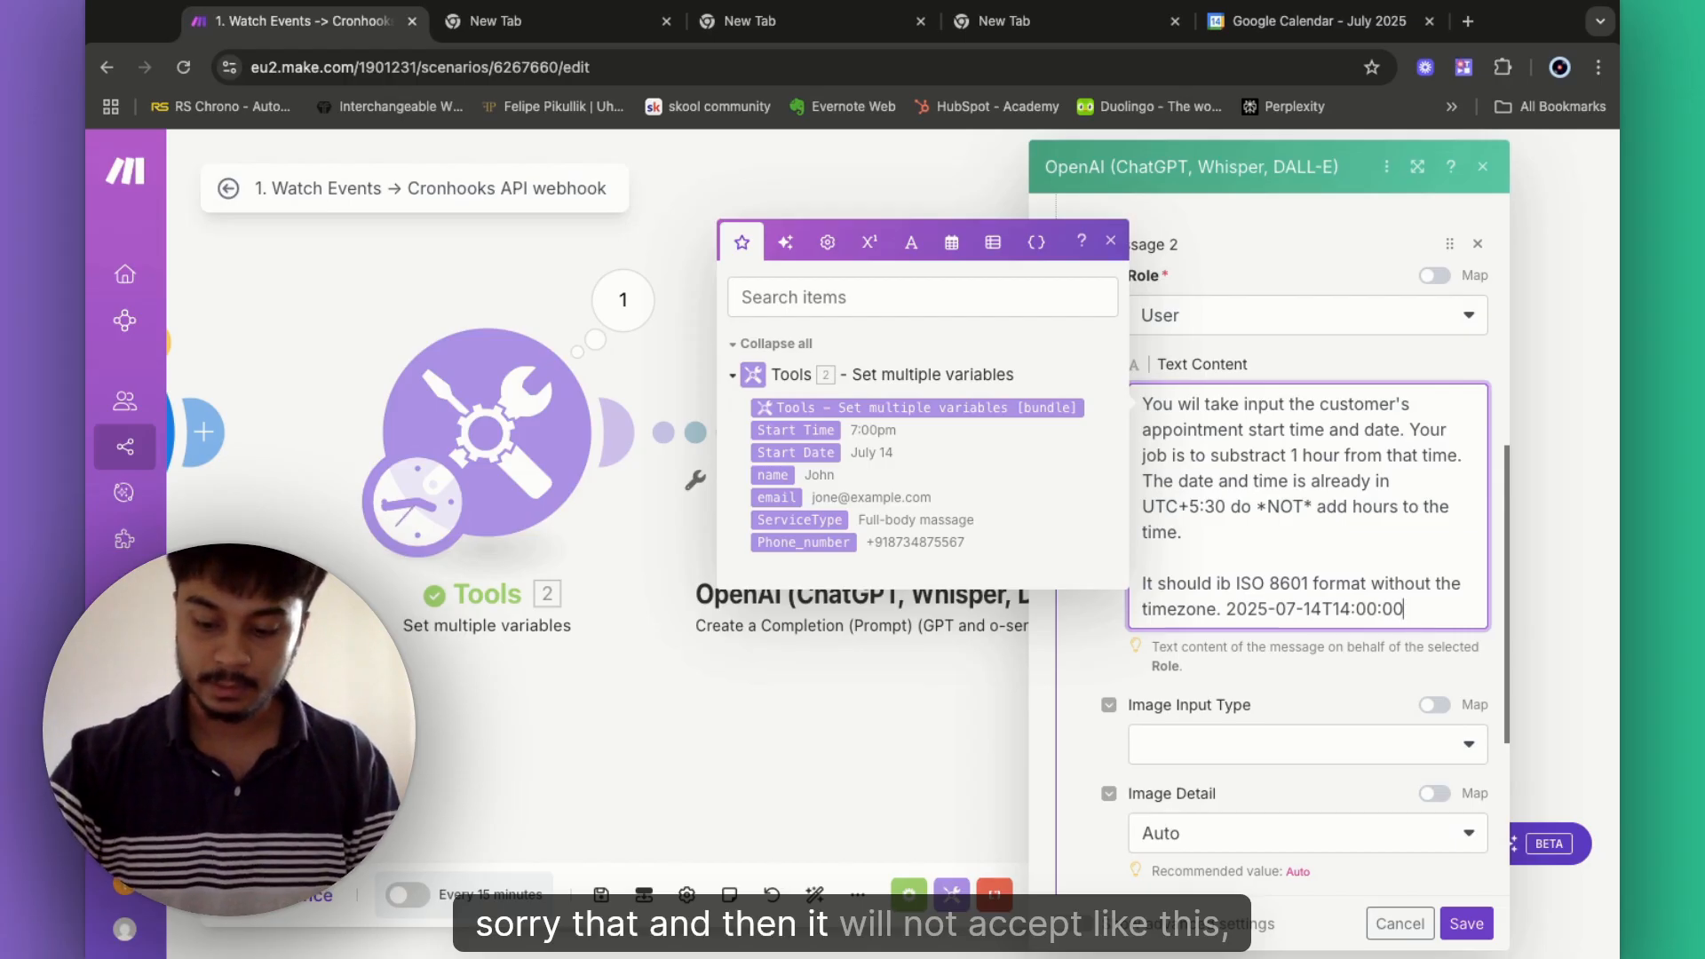
type("+5:30")
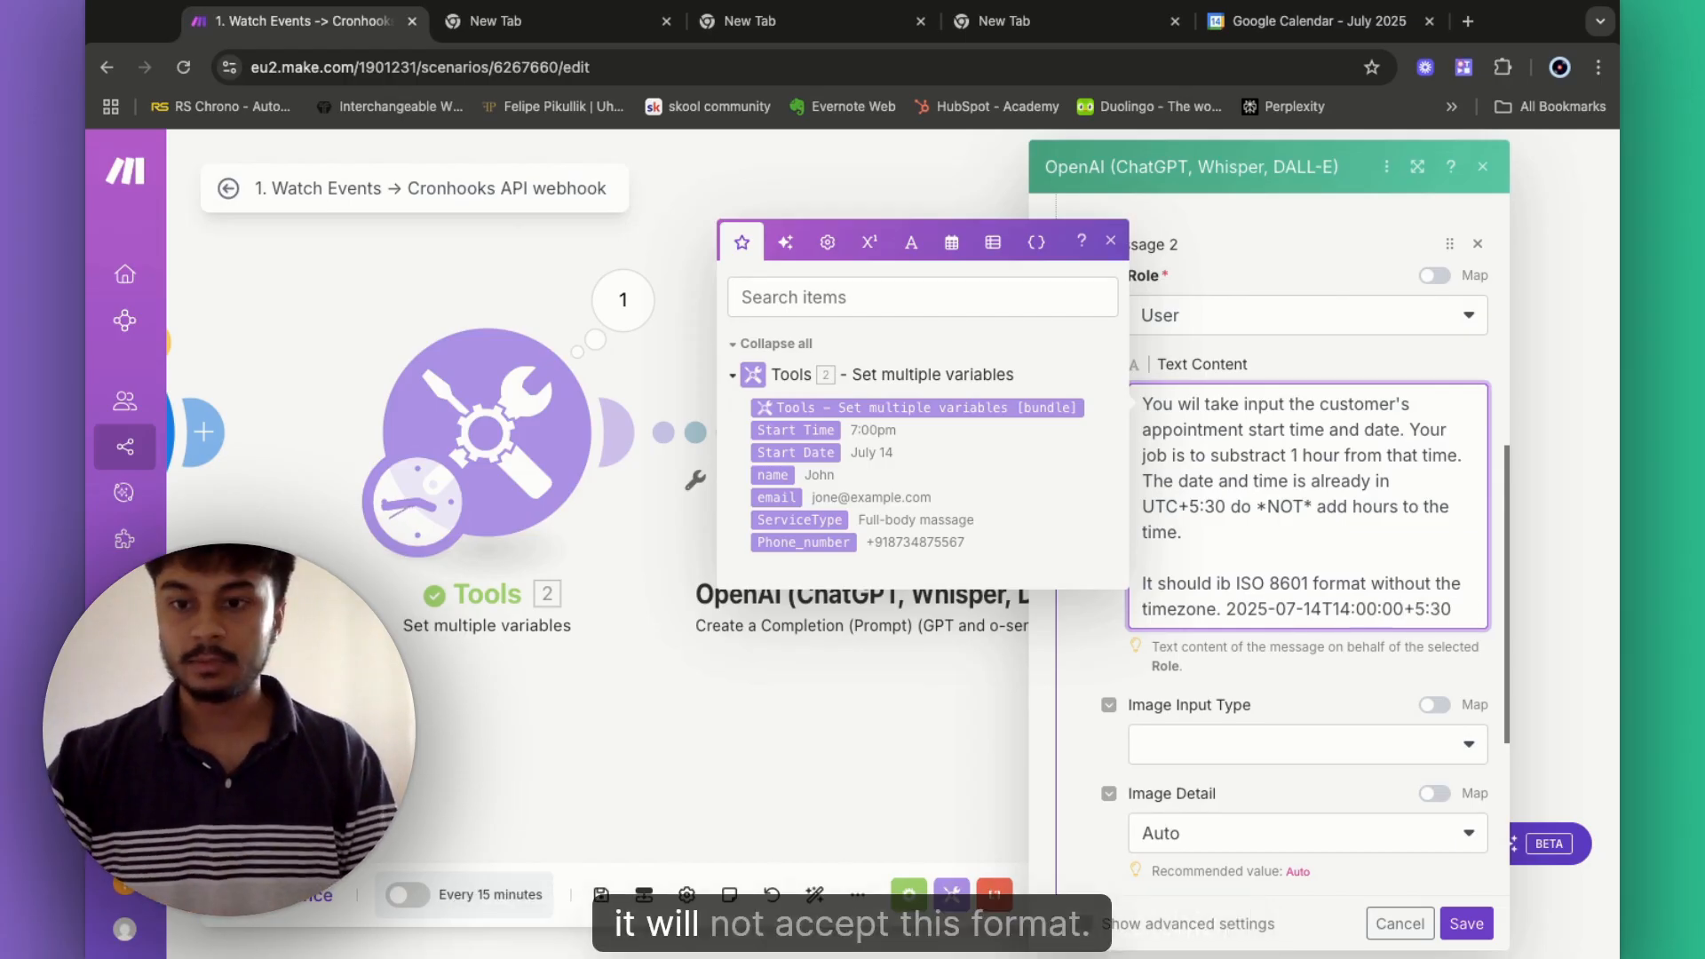
left_click_drag(1460, 618, 1235, 612)
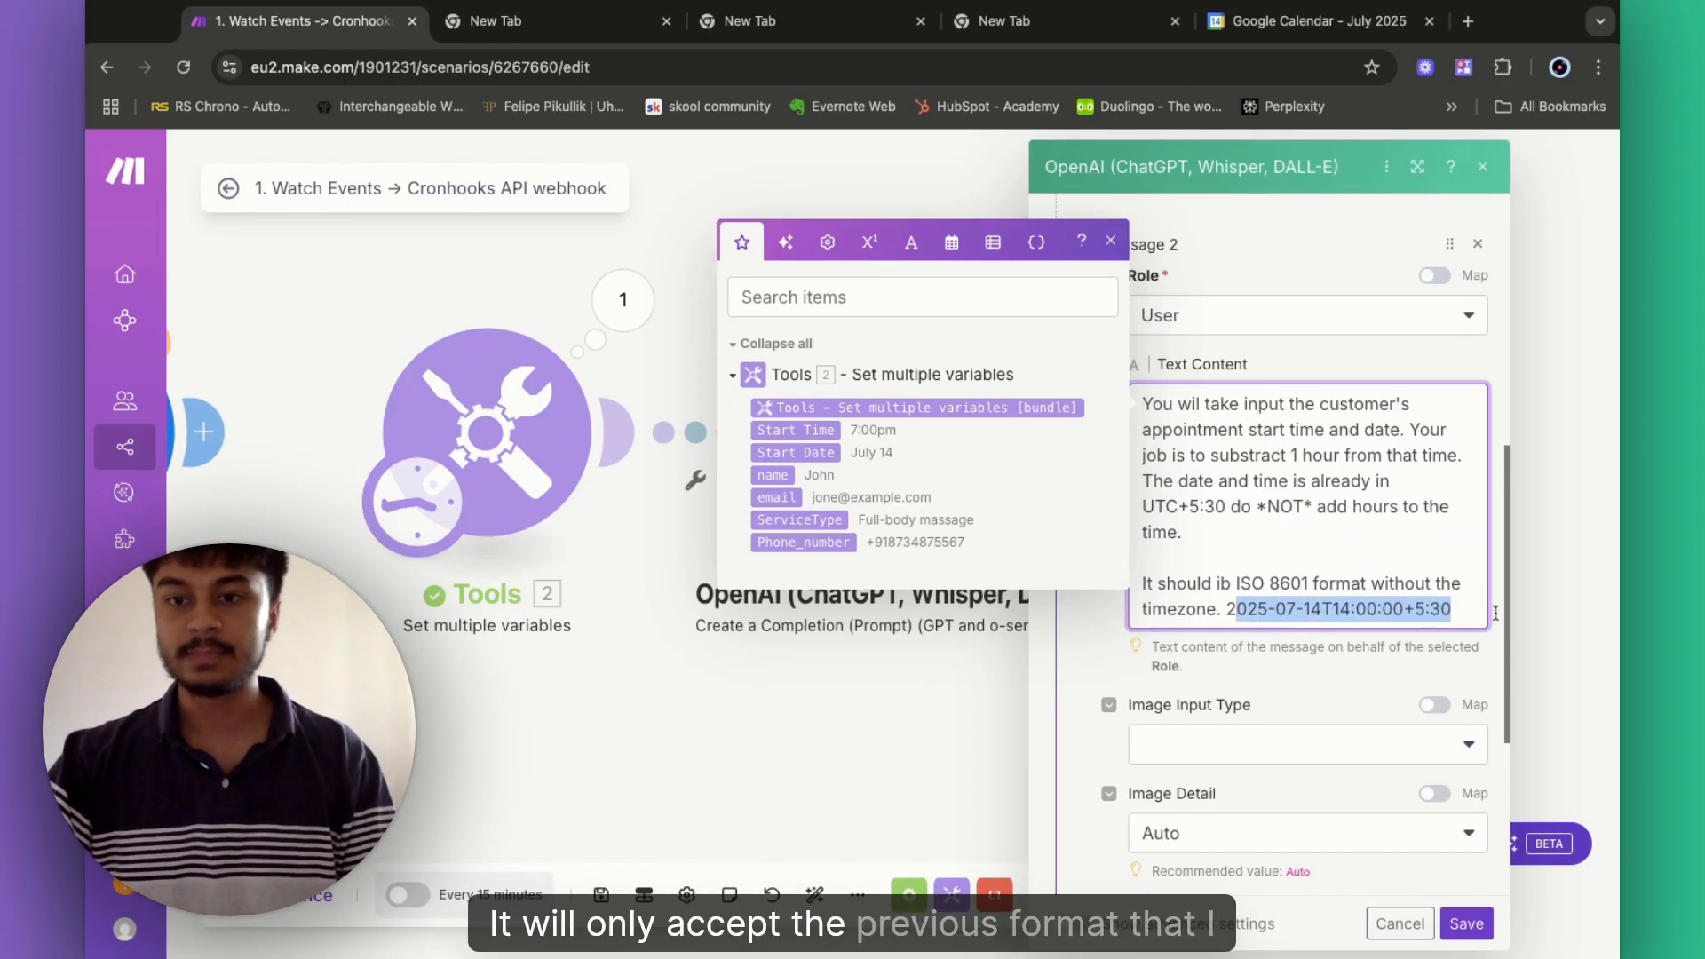
left_click(1465, 613)
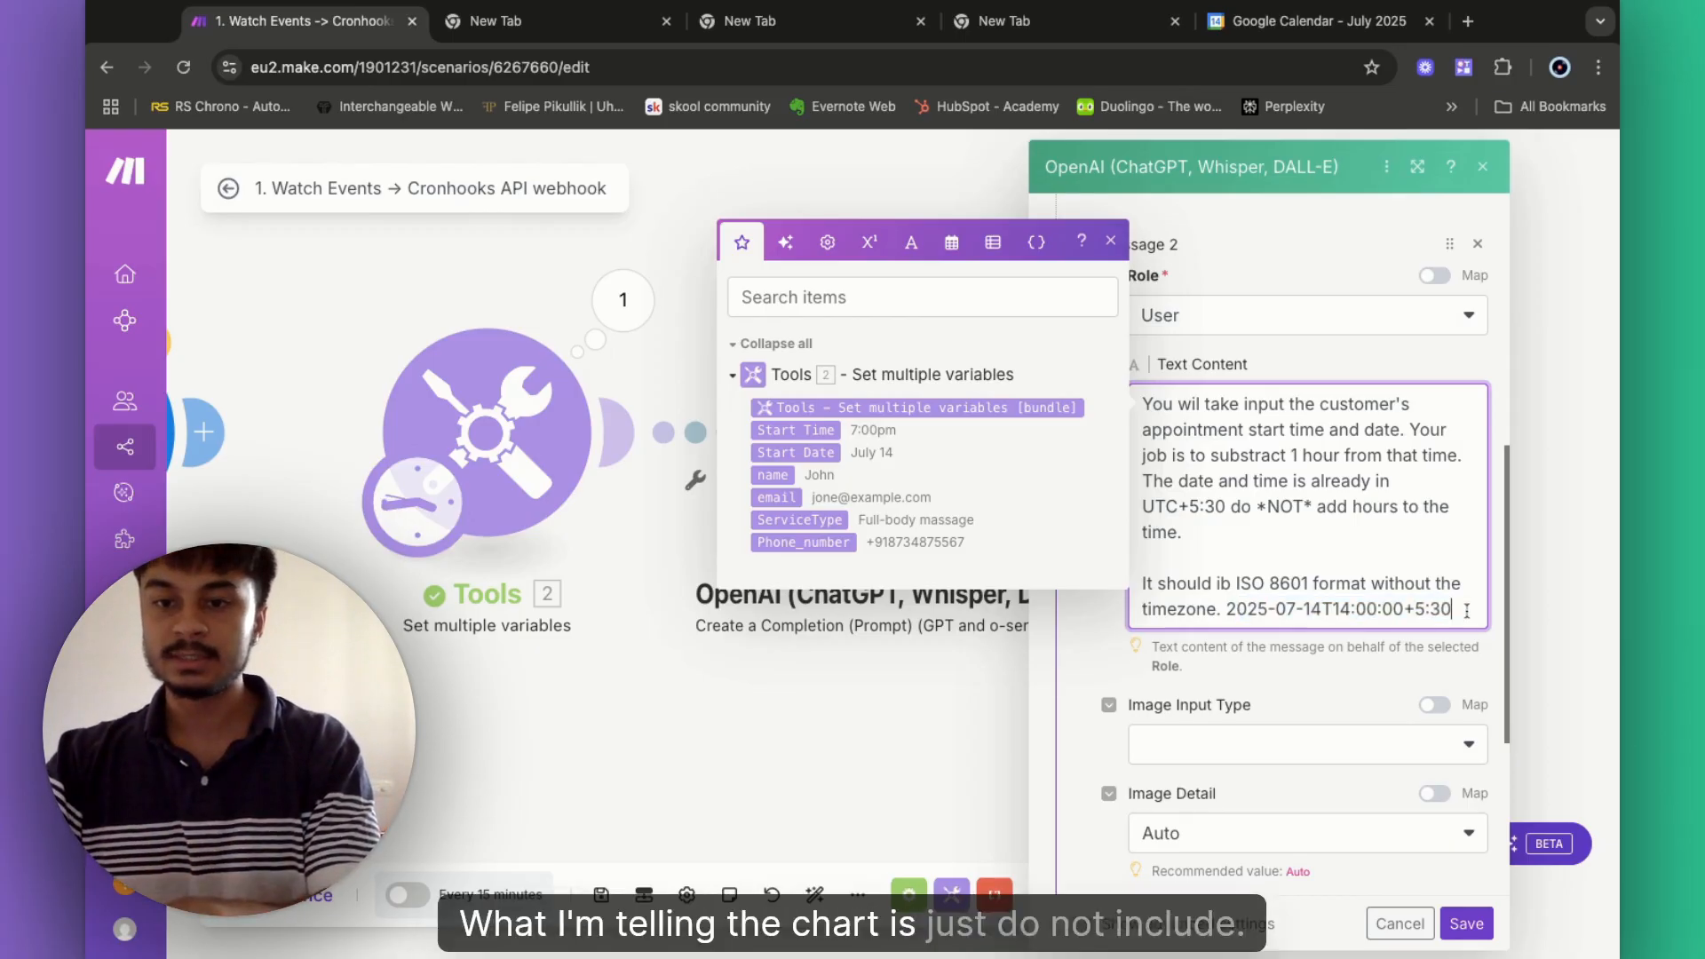
left_click_drag(1455, 612, 1405, 612)
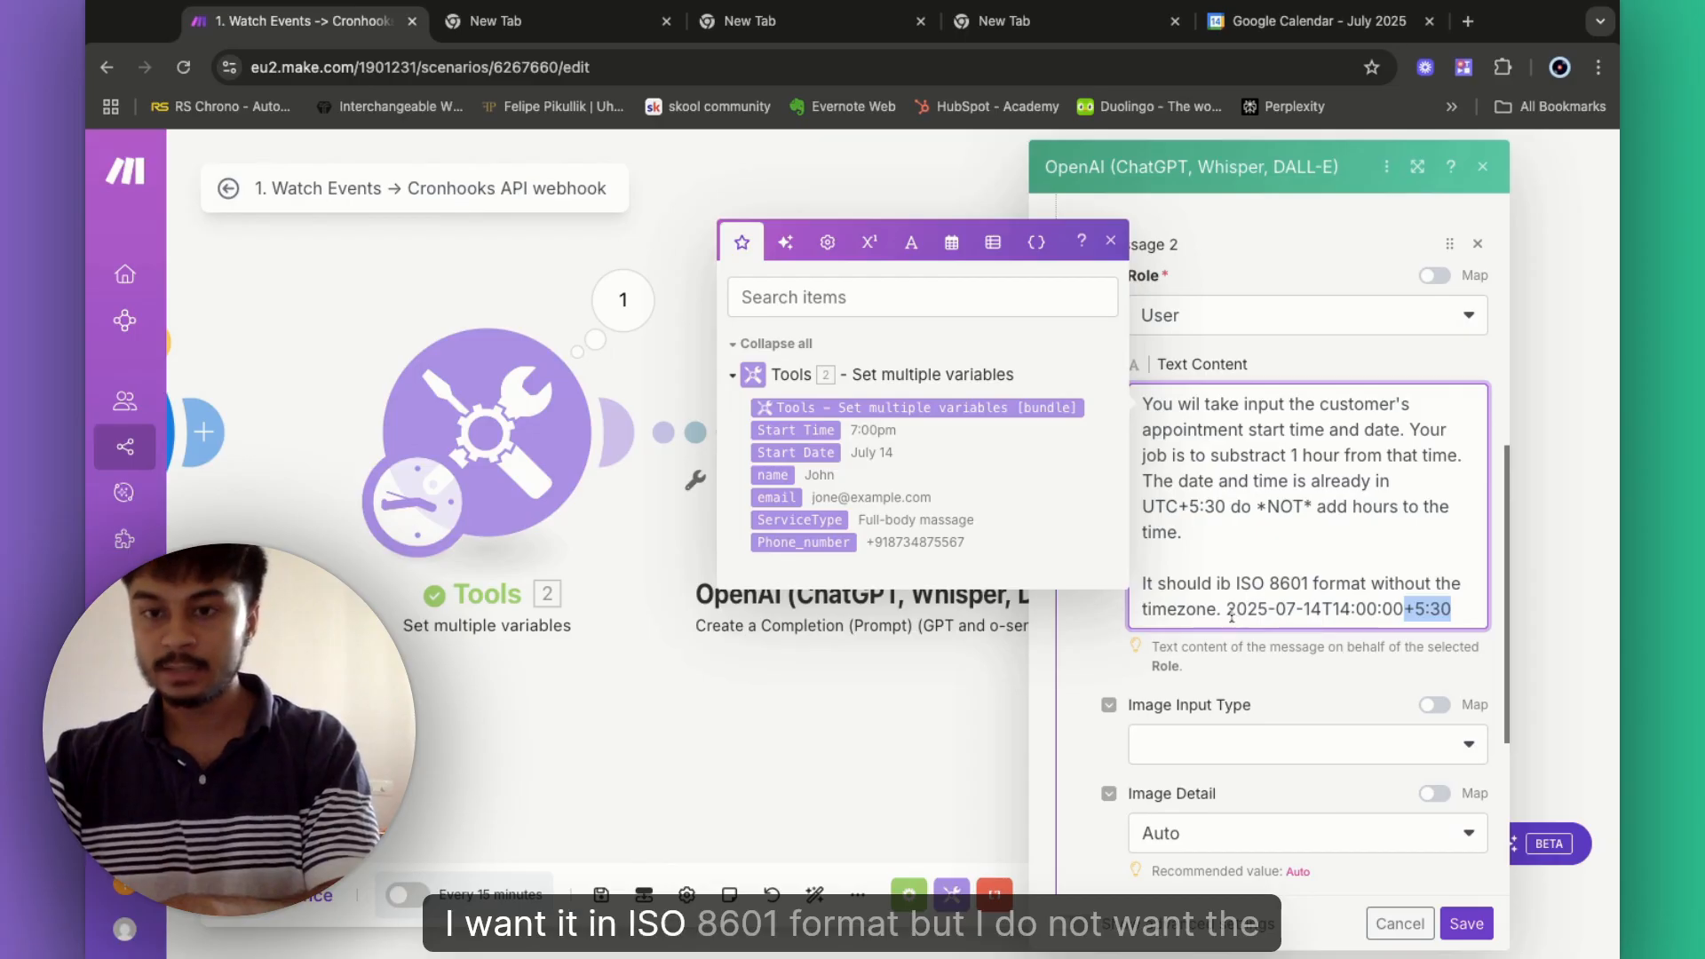
left_click_drag(1228, 611, 1397, 609)
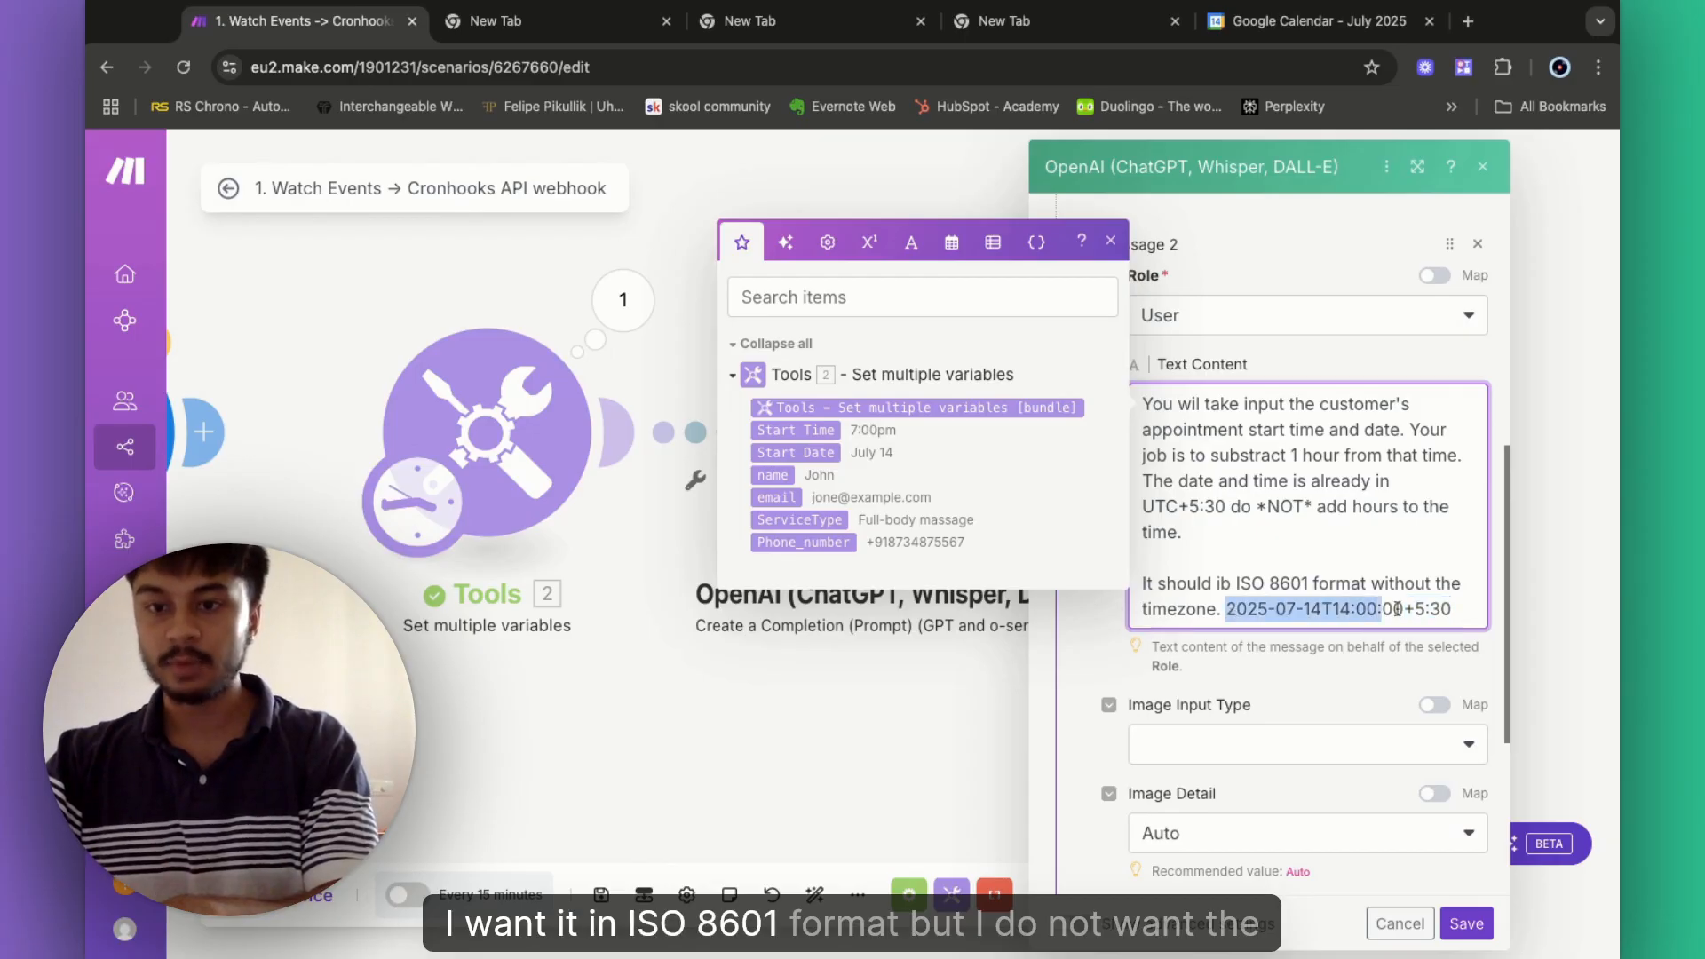
left_click(1464, 610)
key("shift+Left")
key("shift+Left")
key("shift+Left")
key("shift+Left")
key("shift+Left")
key("shift+Left")
key("shift+Right")
- Replace the sample timestamp with 'Output the date and time in the following JSON format'
key("BackSpace")
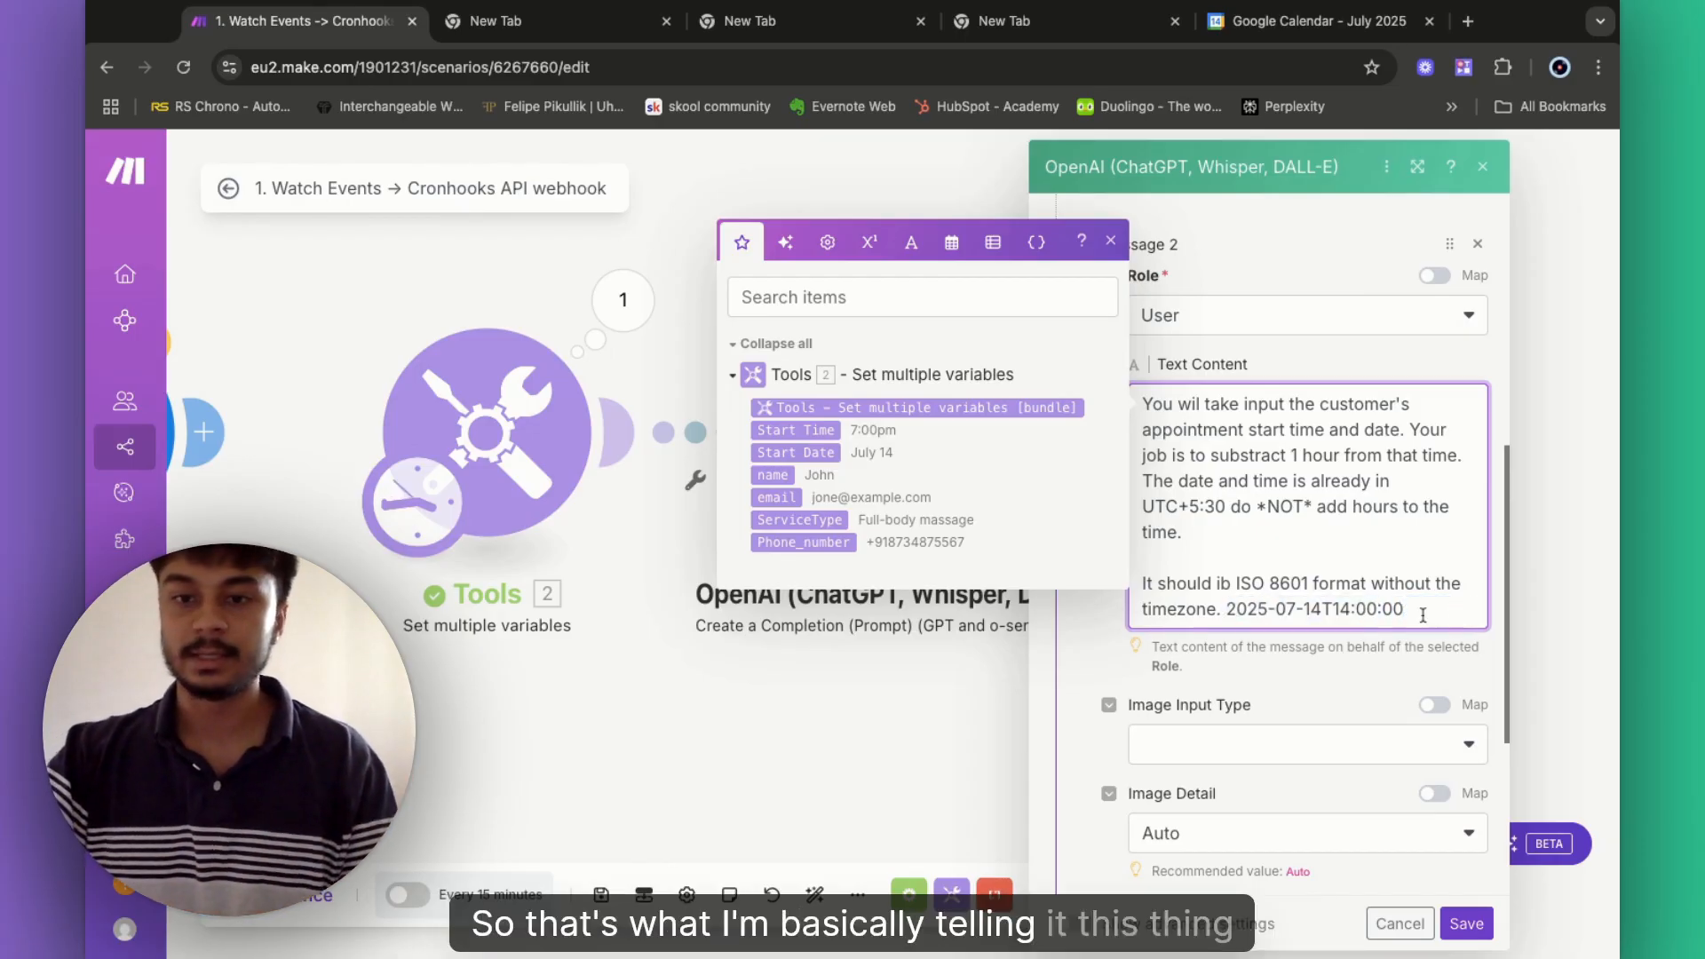
left_click_drag(1422, 611, 1248, 611)
left_click(1422, 610)
key("BackSpace")
key("BackSpace")
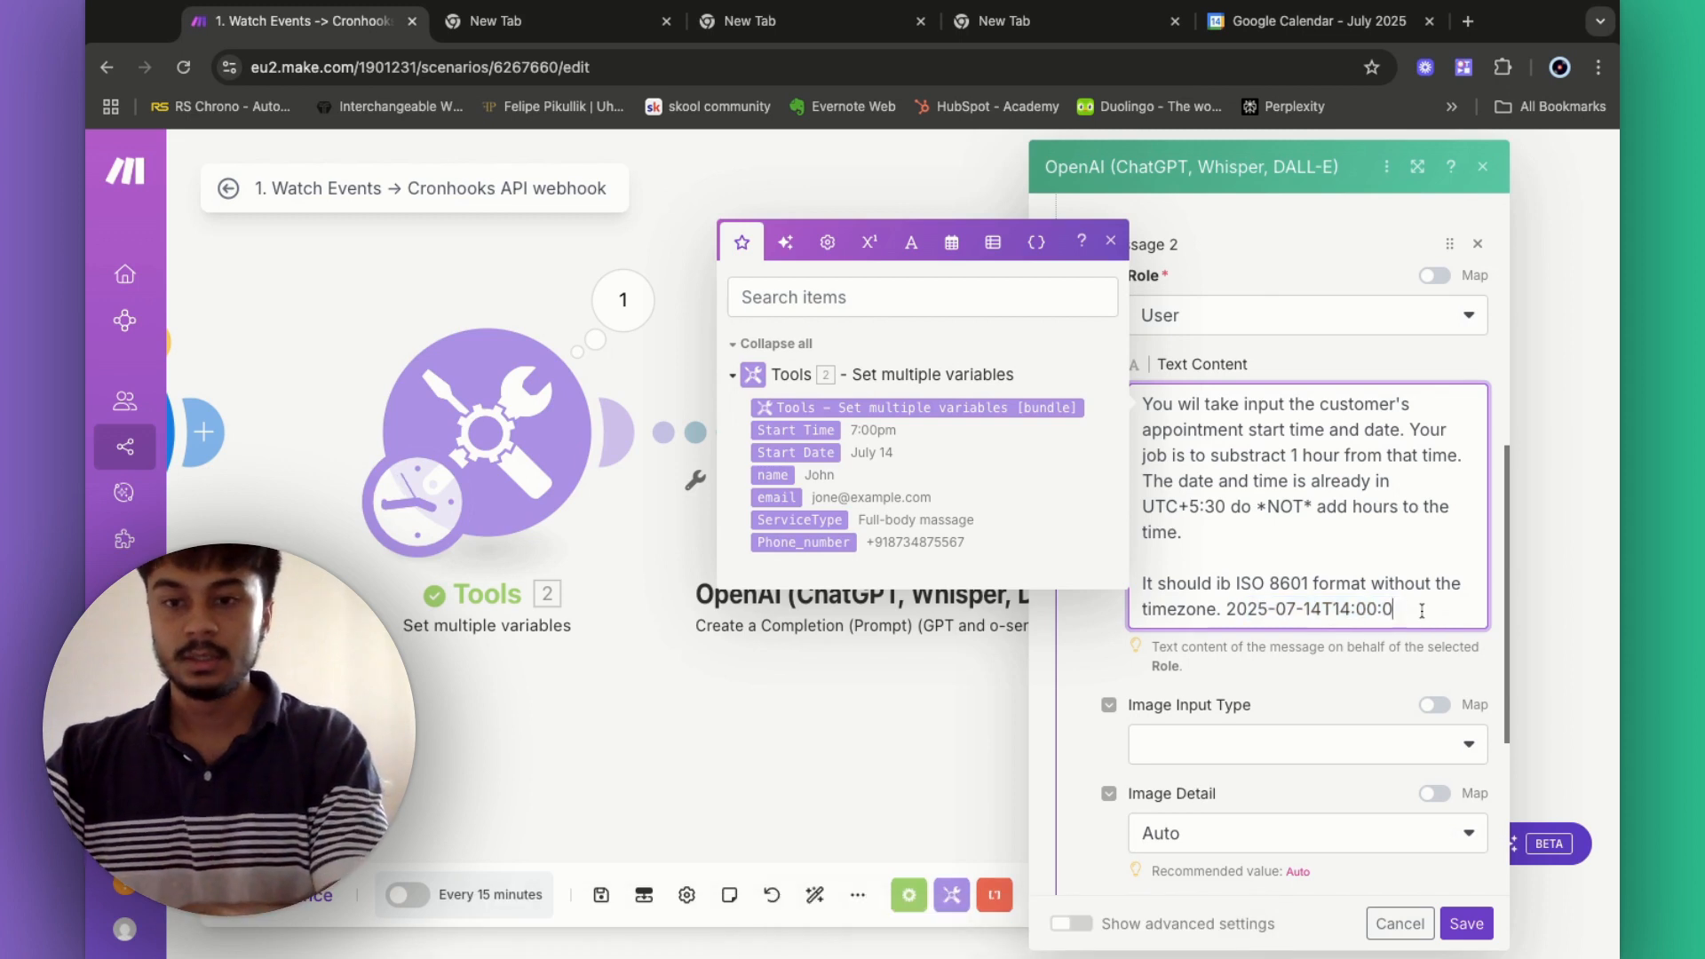
key("BackSpace")
key("BackSpace")
key("BackSpace")
key("BackSpace")
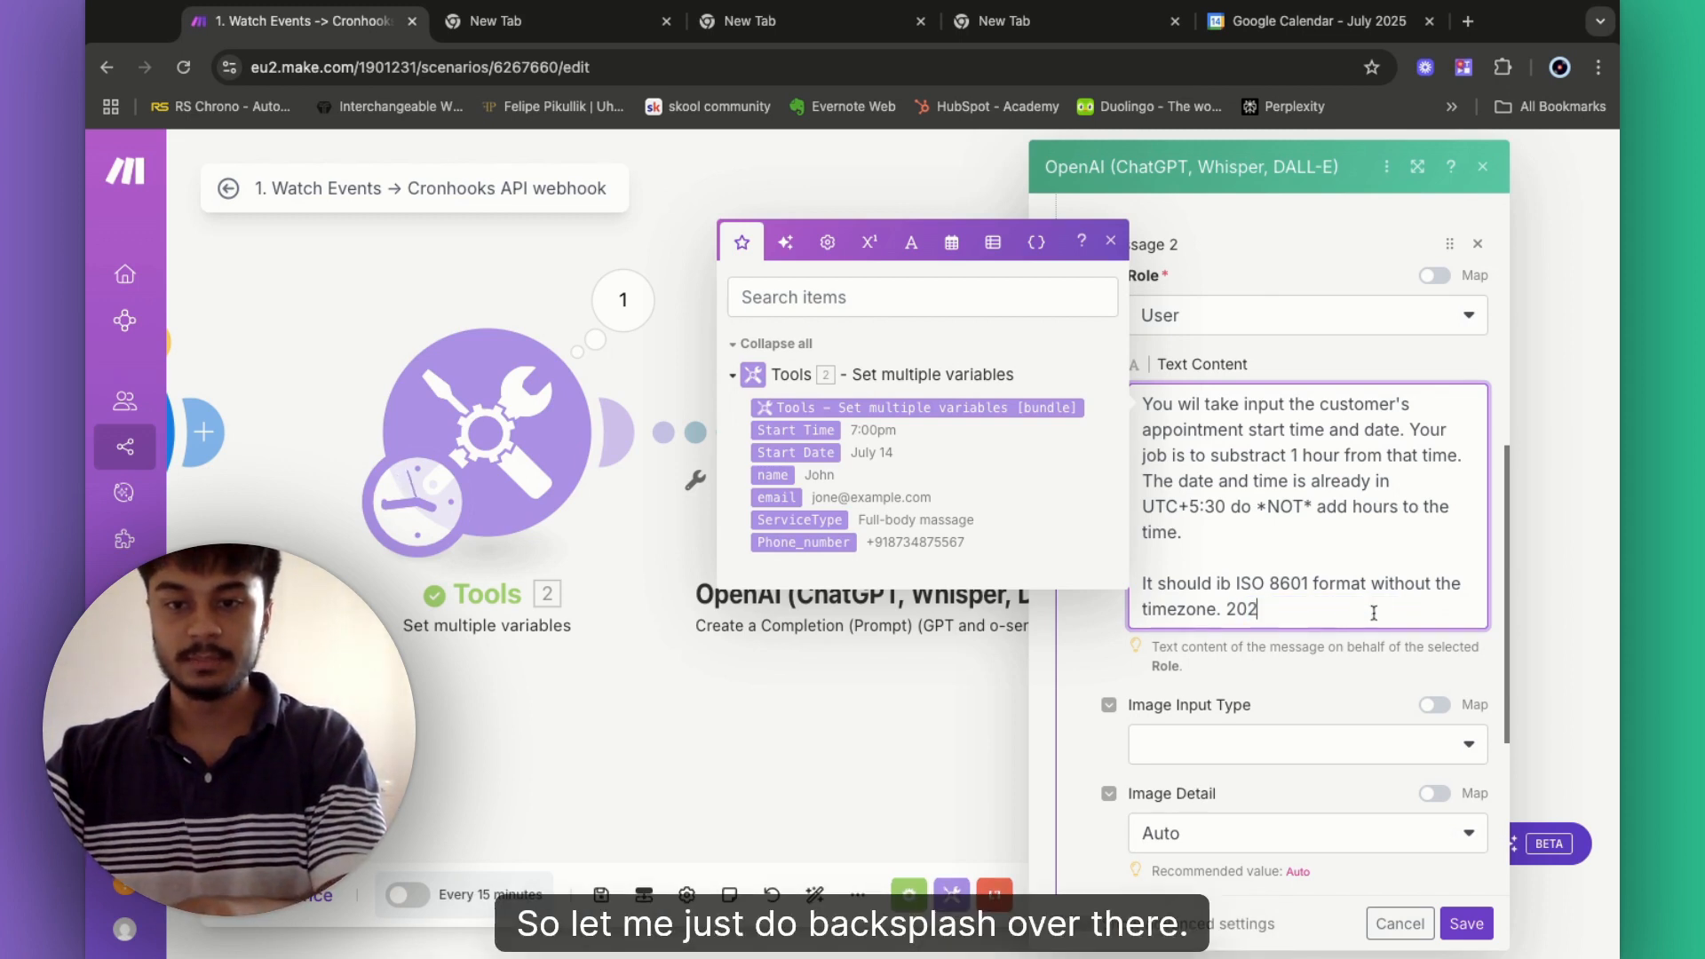
key("BackSpace")
key("BackSpace")
key("BackSpace")
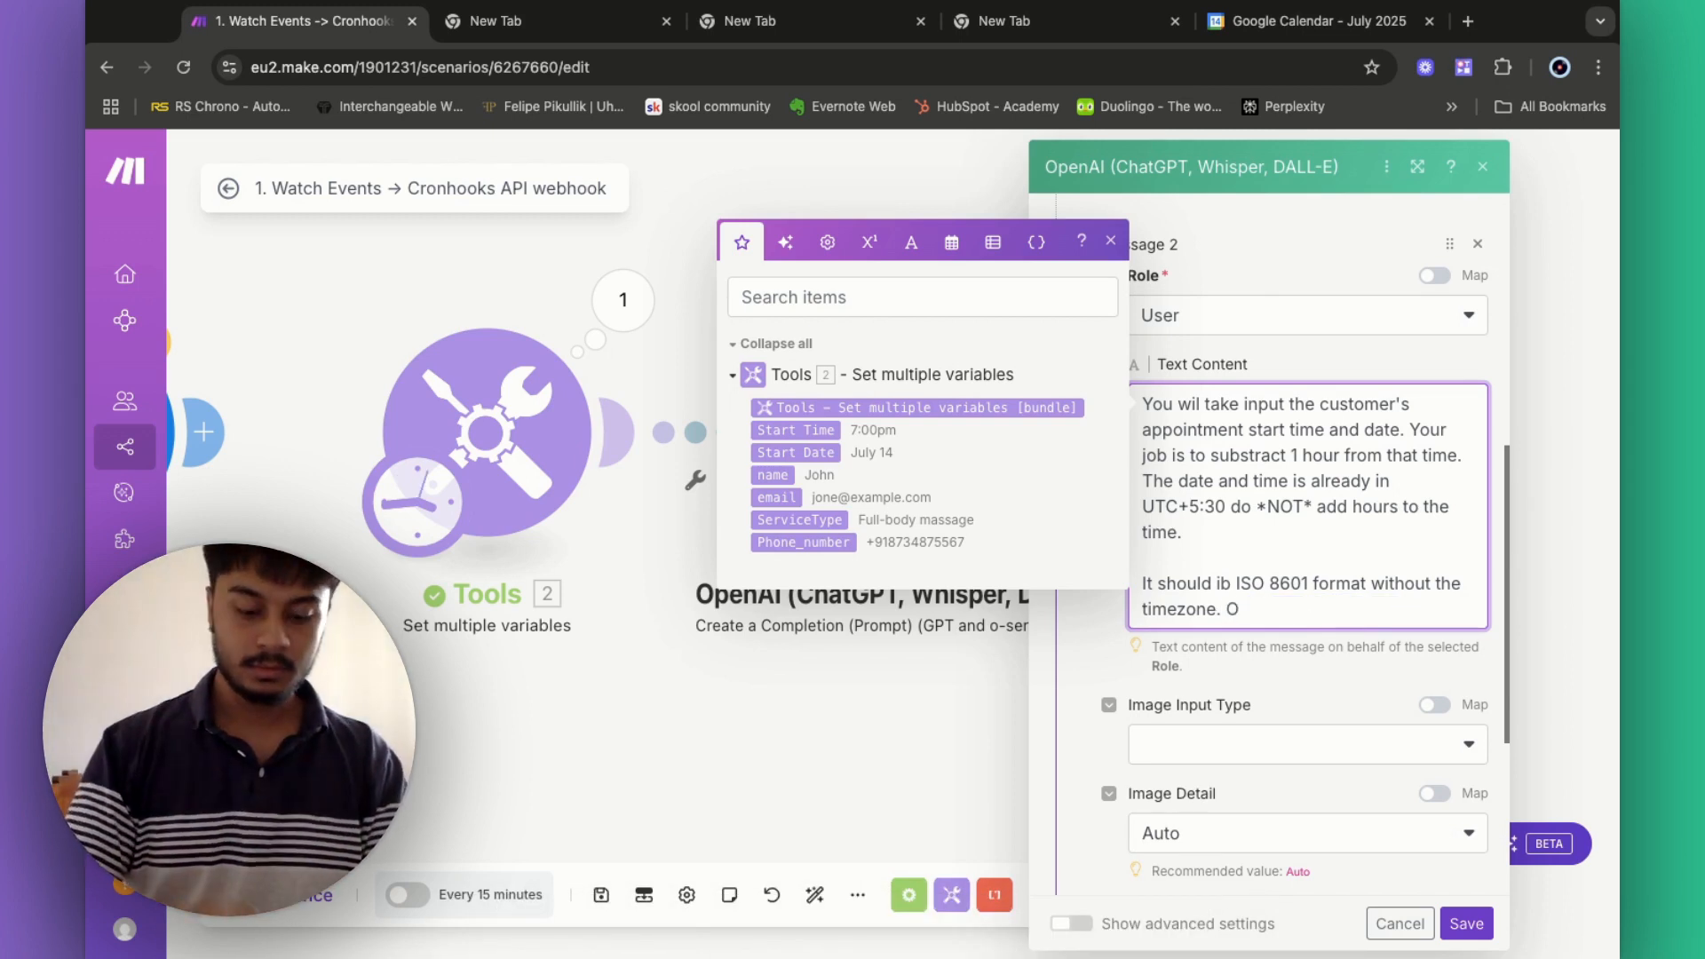
type("Output the ")
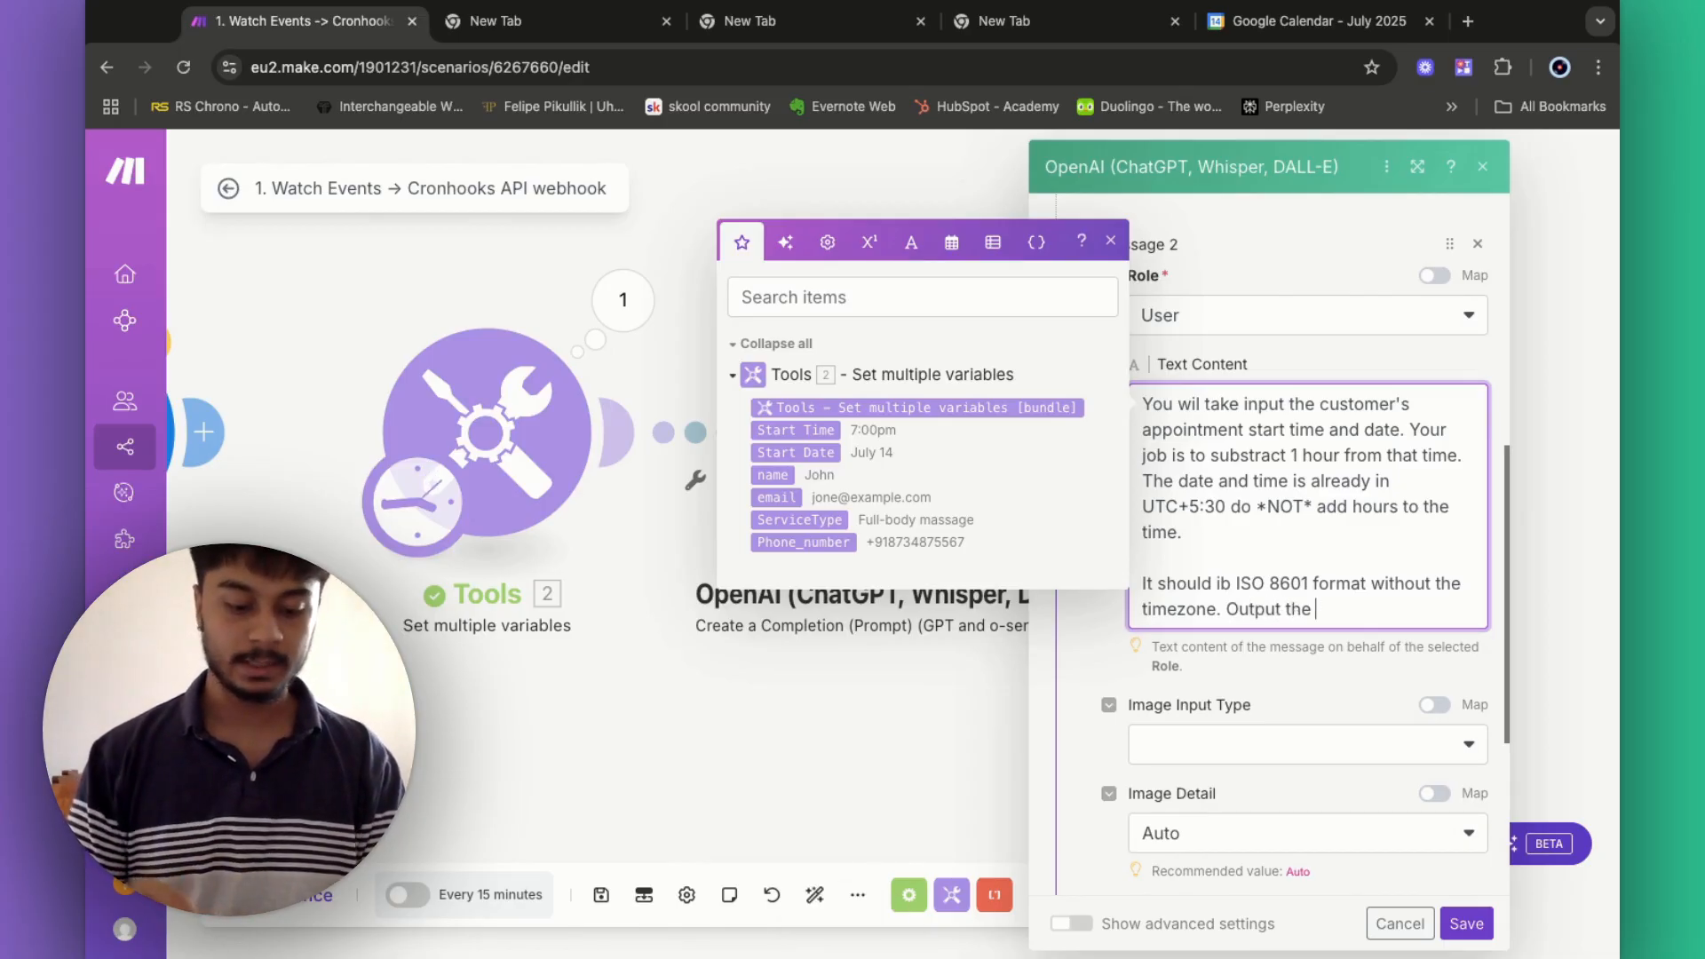
type("date and ti")
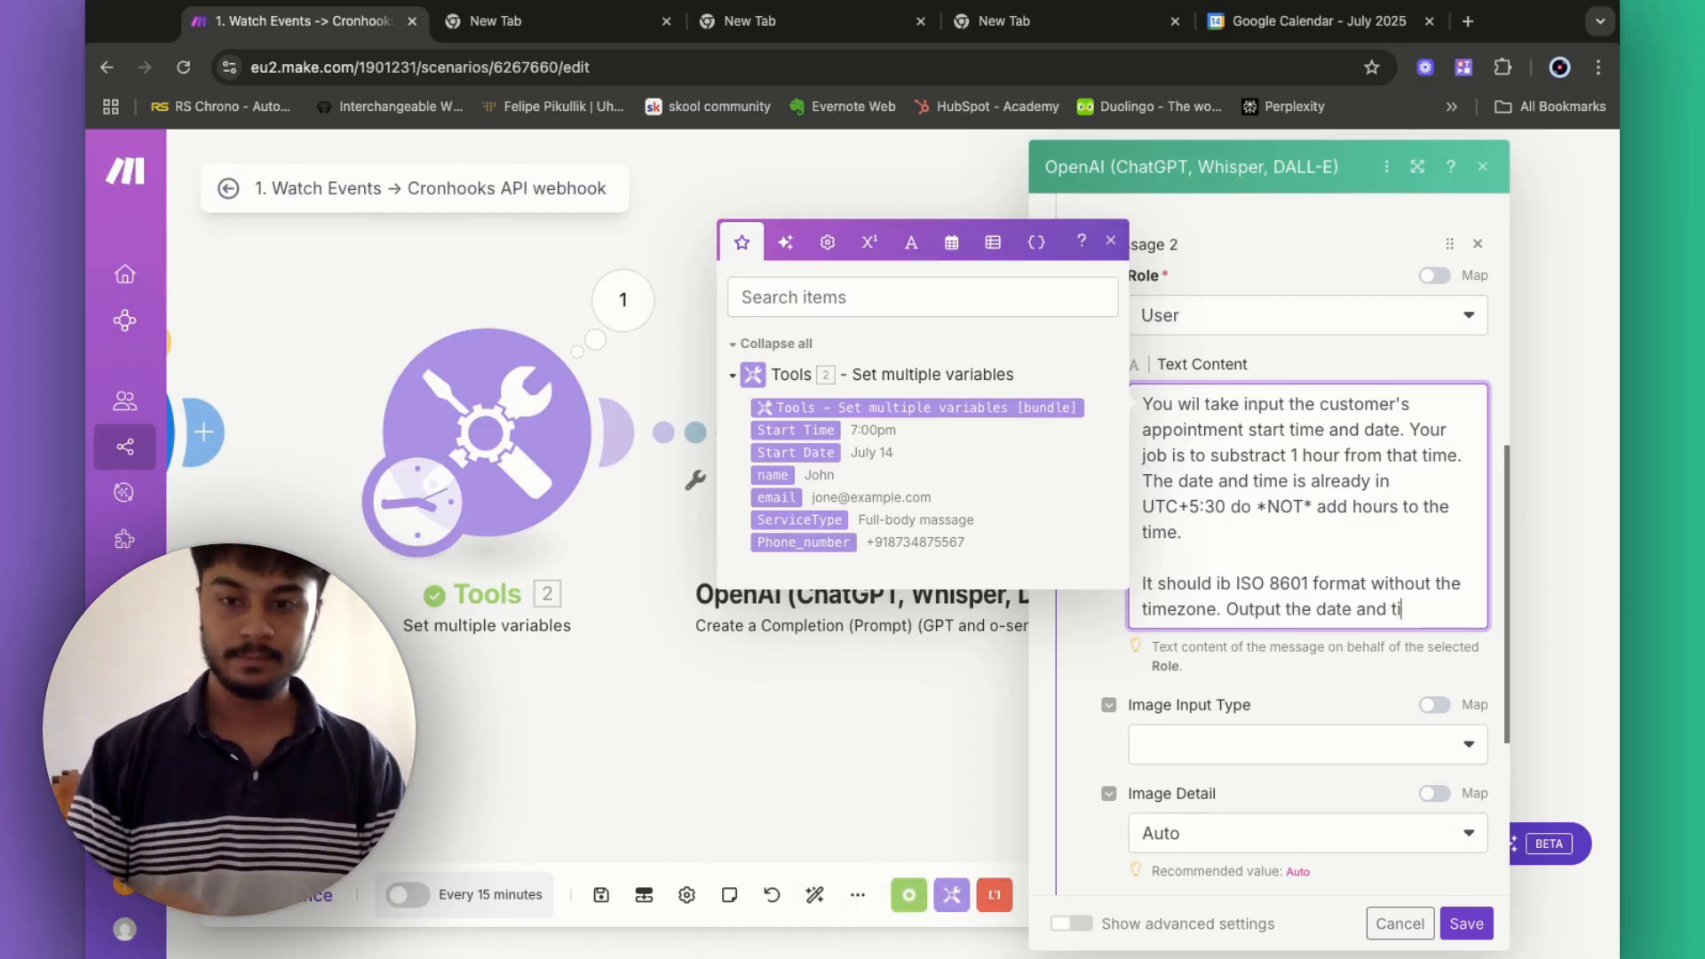
type("me in J=")
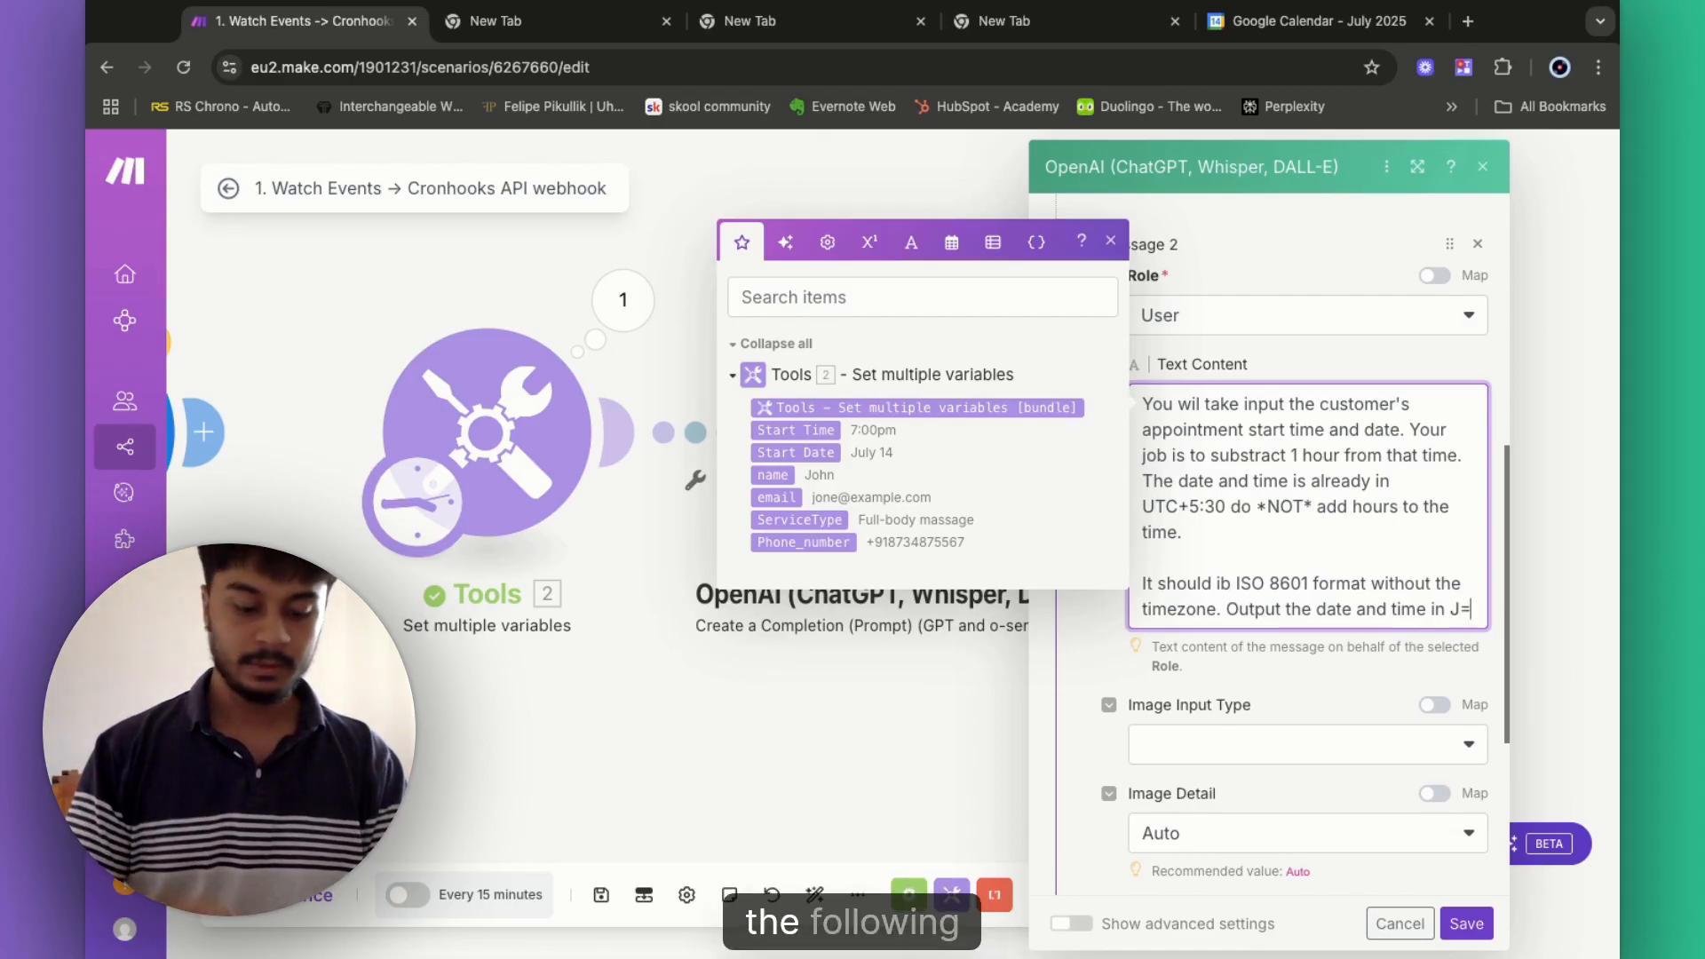
type("the following J")
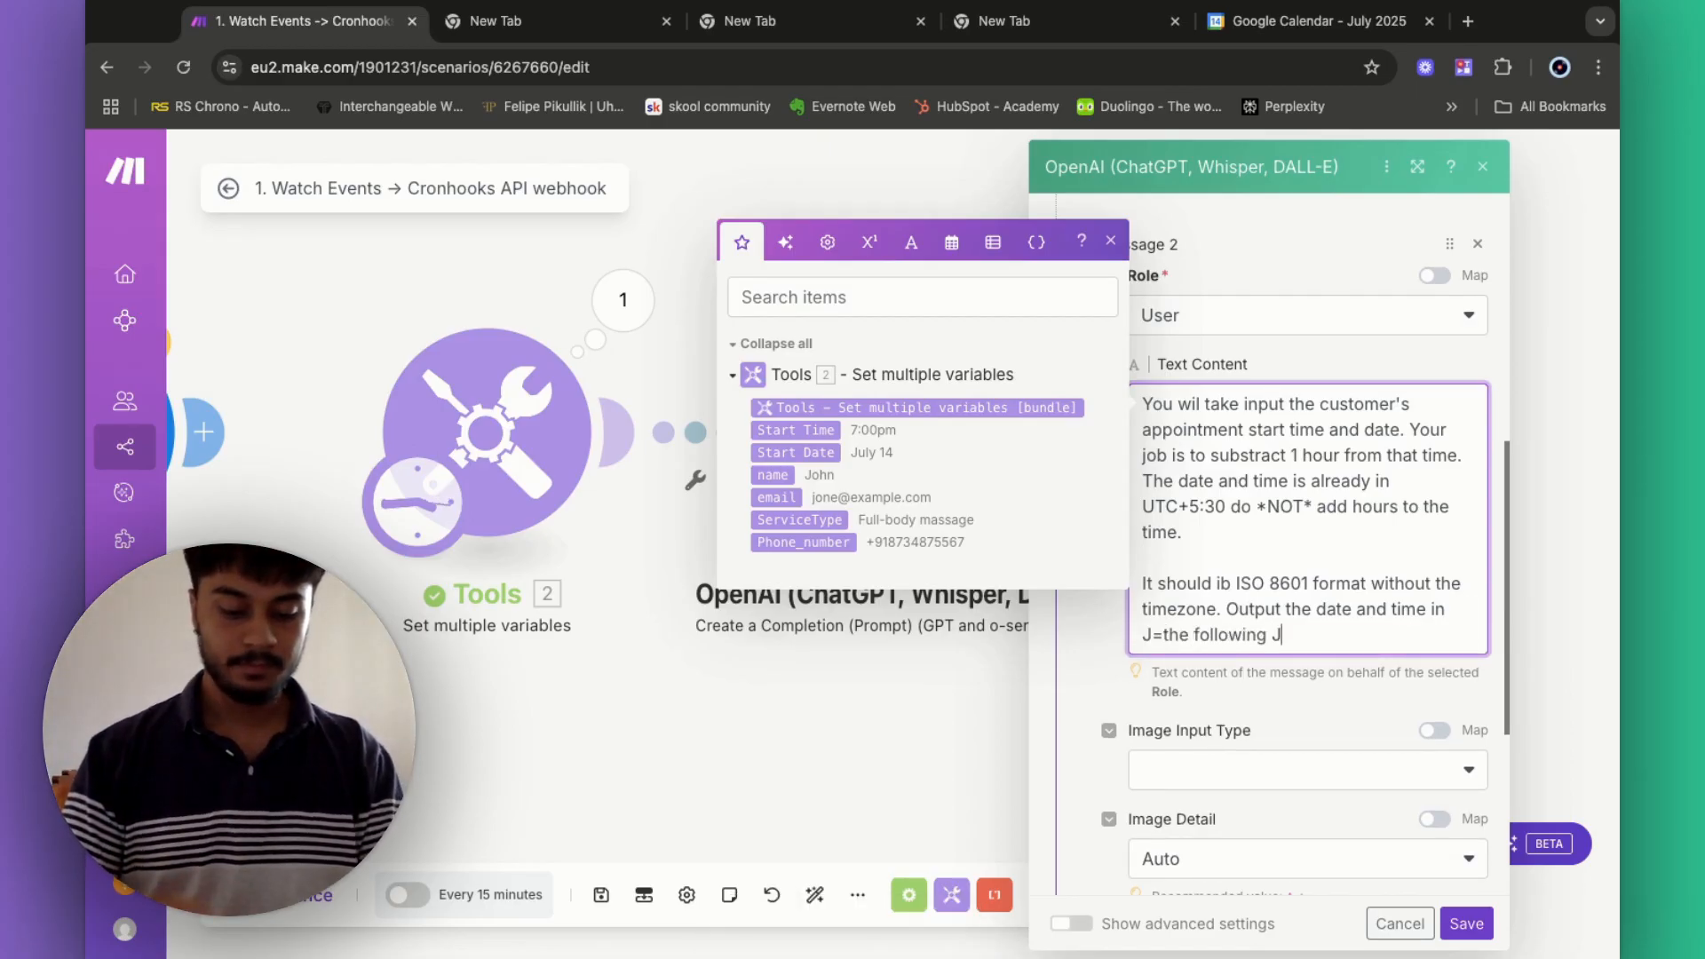
type("SON formatr")
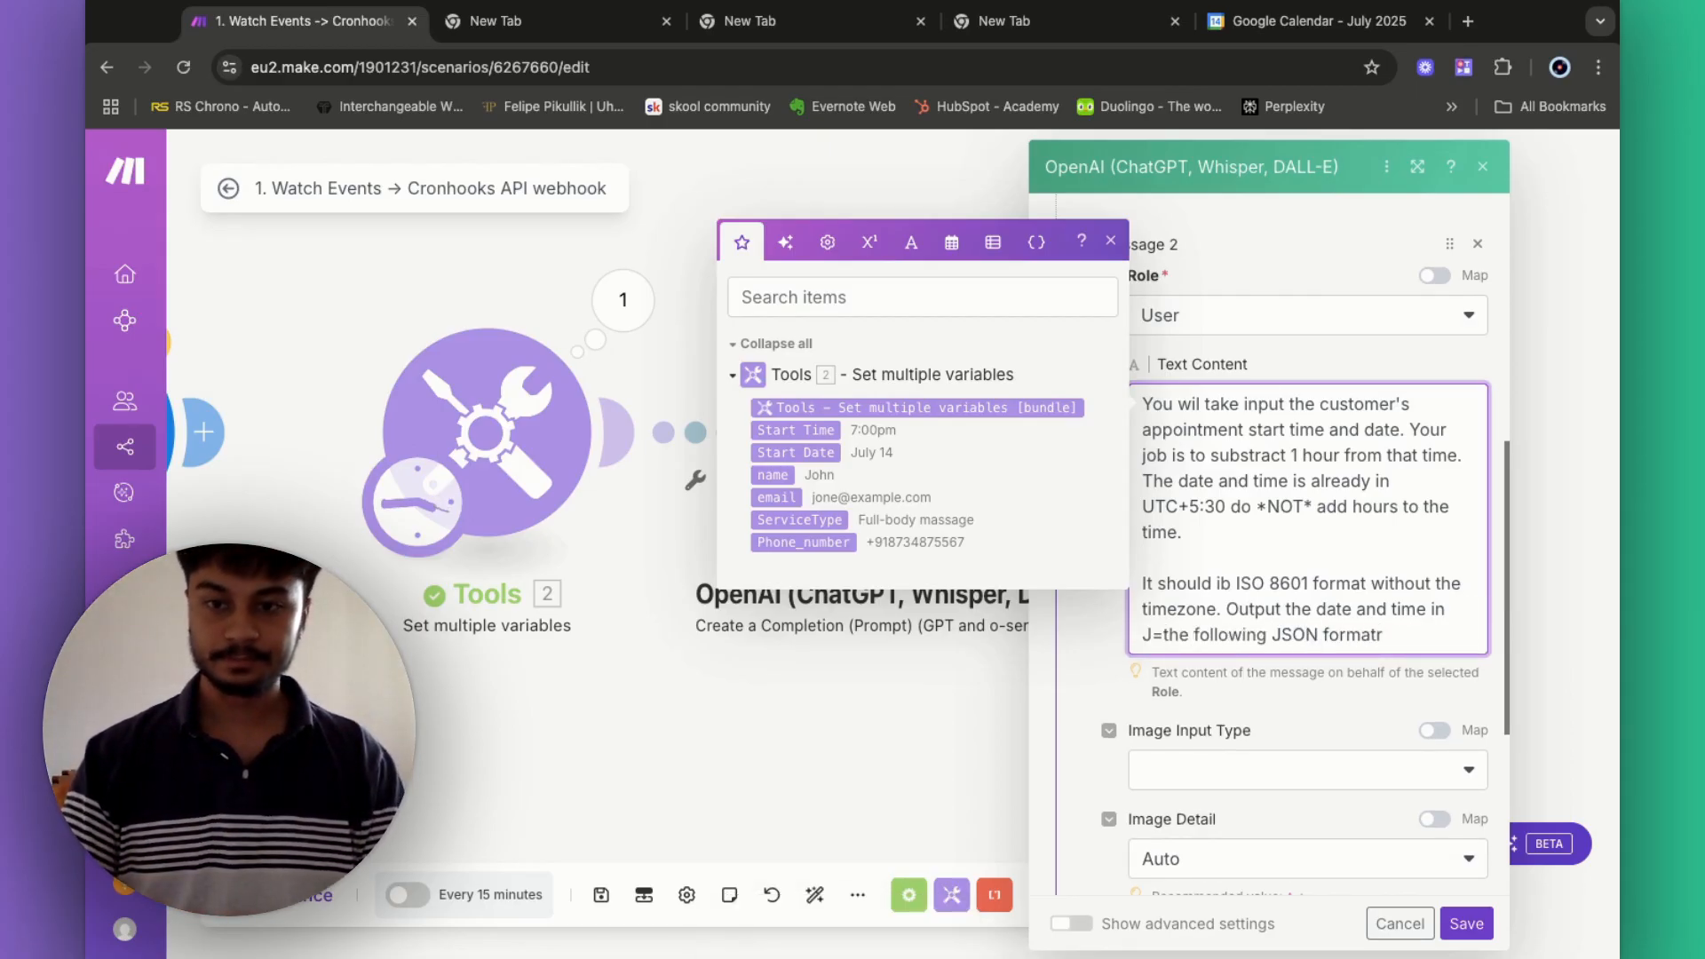
- Write the JSON template { "Reminder_time" : "your output goes here" } below that line
key("Return")
key("Return")
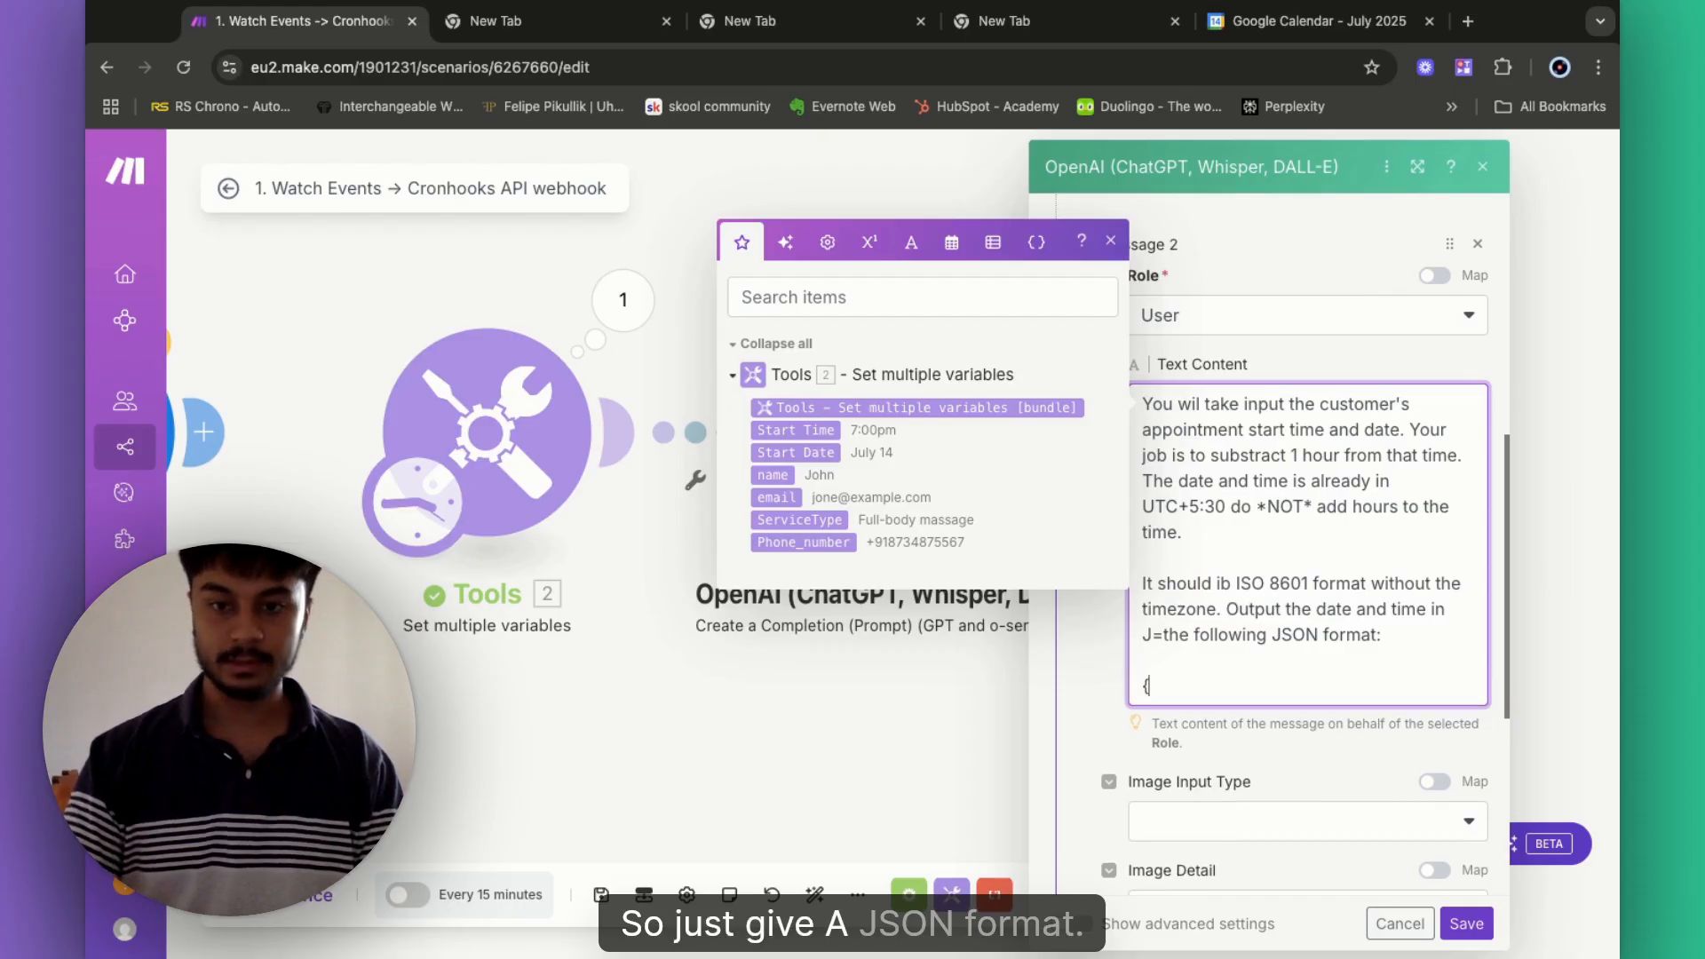
type("{")
key("Return")
key("Return")
type("}")
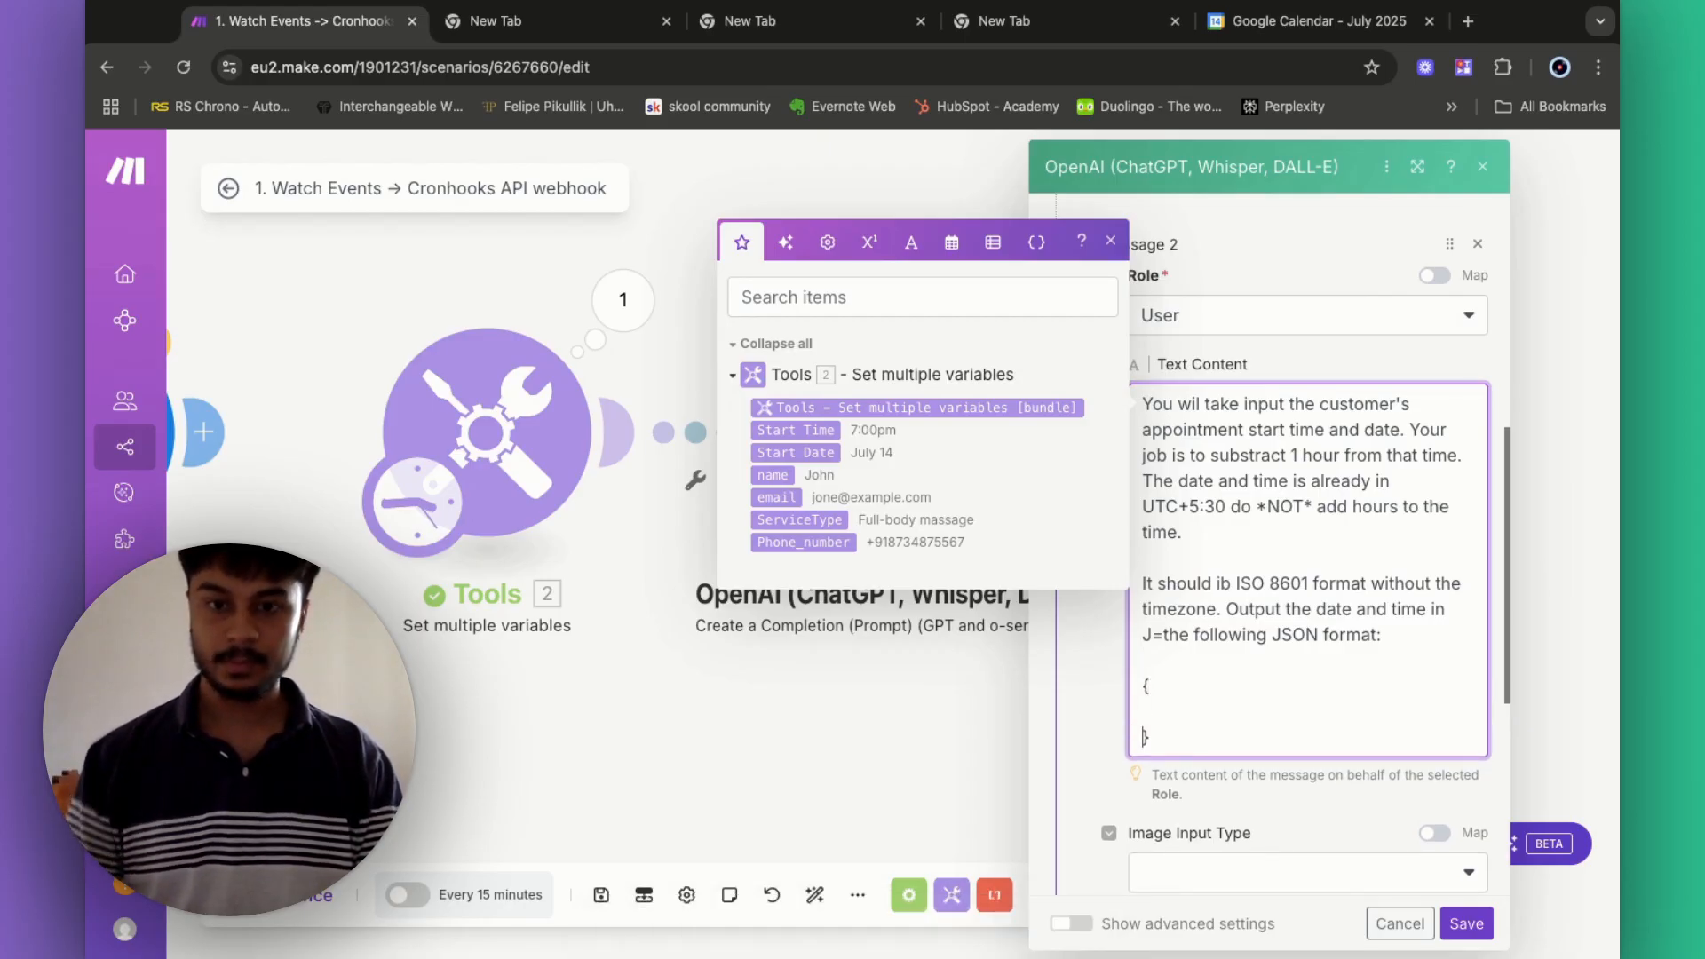
key("Up")
type("S")
key("BackSpace")
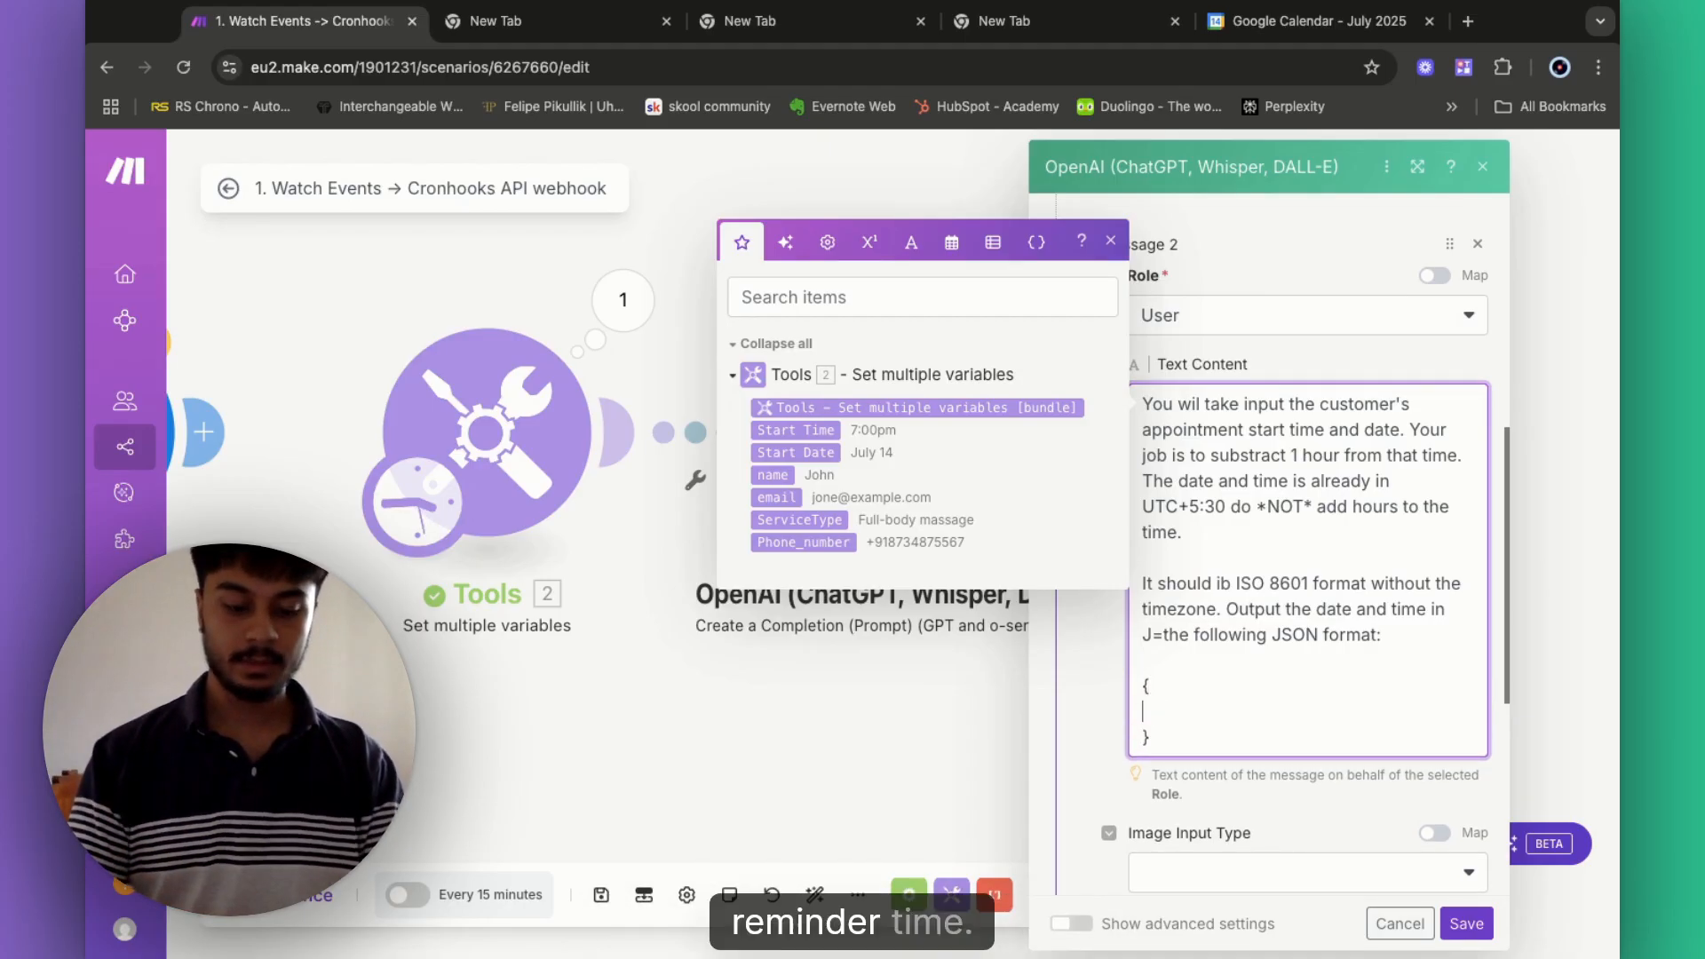
type("Reminder")
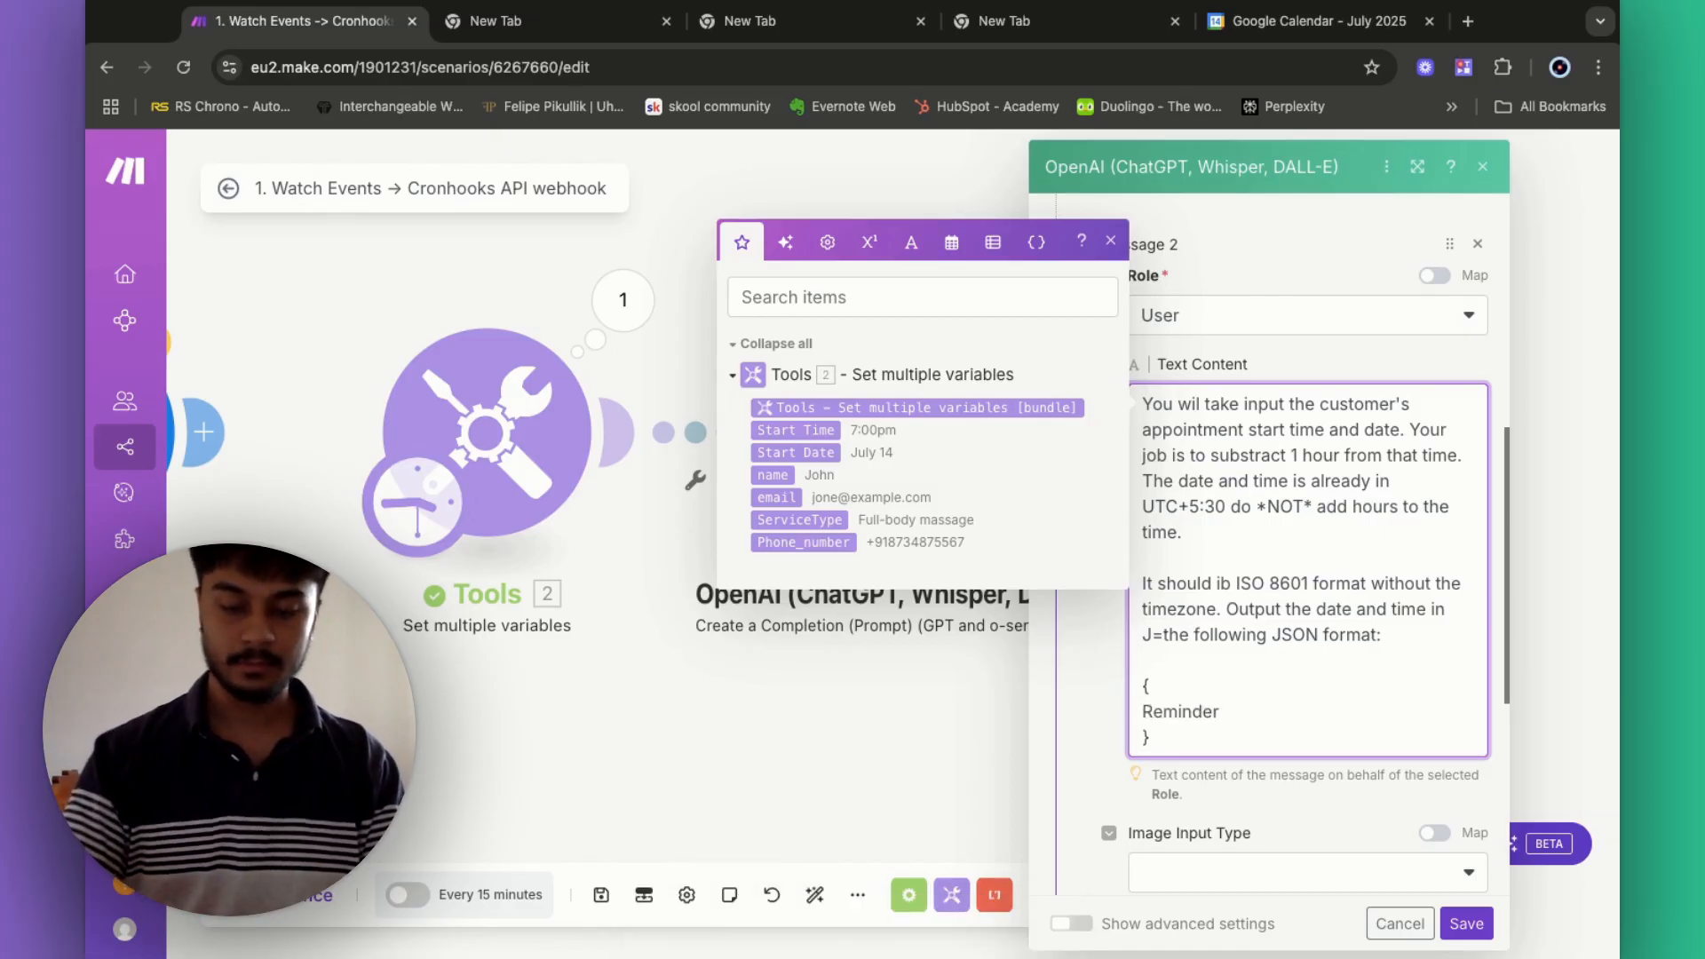
type("_time\"")
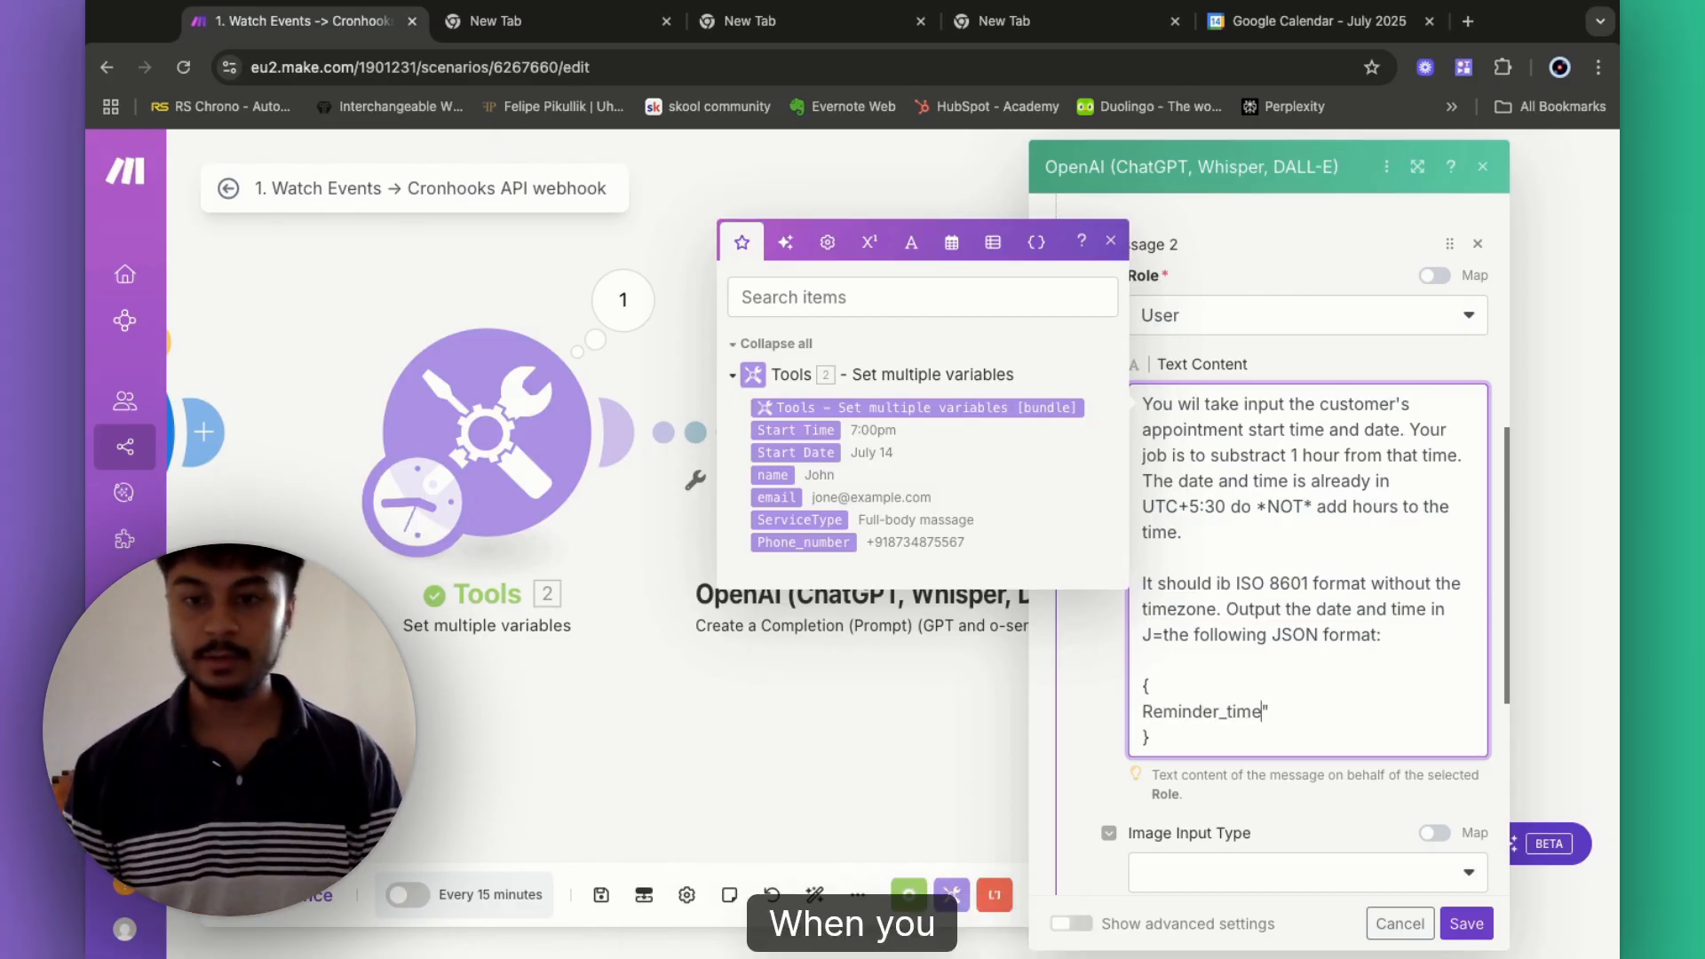
key("Left")
key("Left")
key("Left")
key("Left")
key("Left")
key("Left")
key("Left")
key("Left")
key("Left")
key("Left")
key("Left")
key("Left")
key("Left")
key("Left")
key("Left")
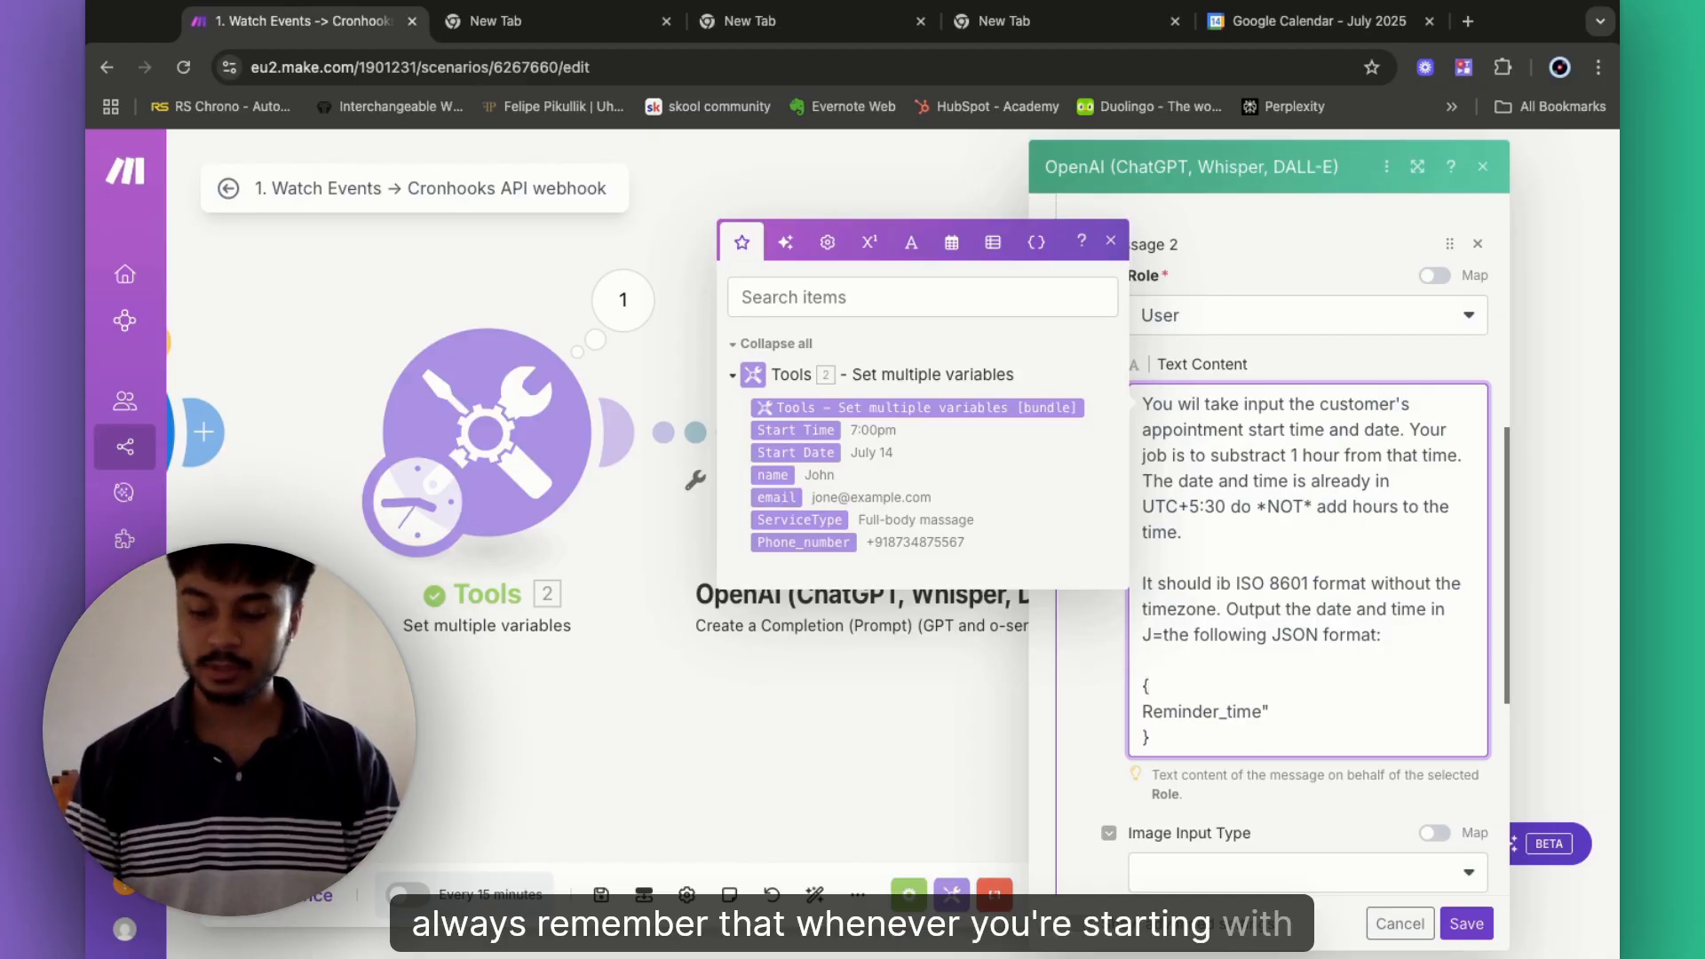
key("Down")
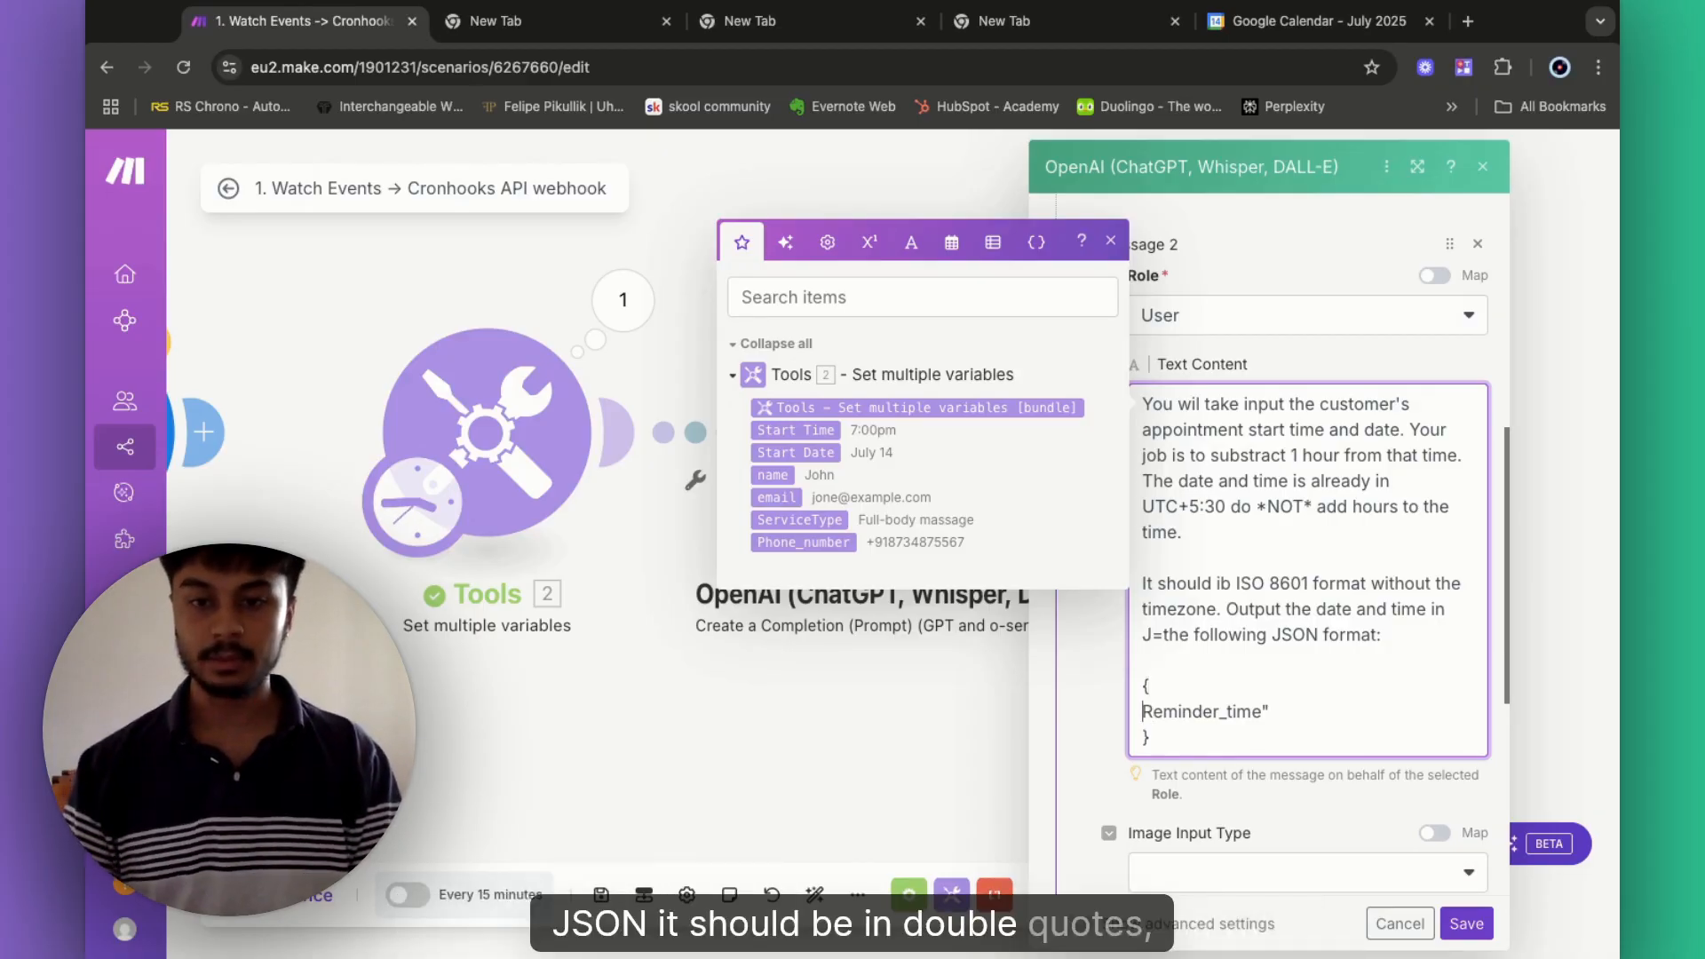
type("\"")
left_click(1326, 720)
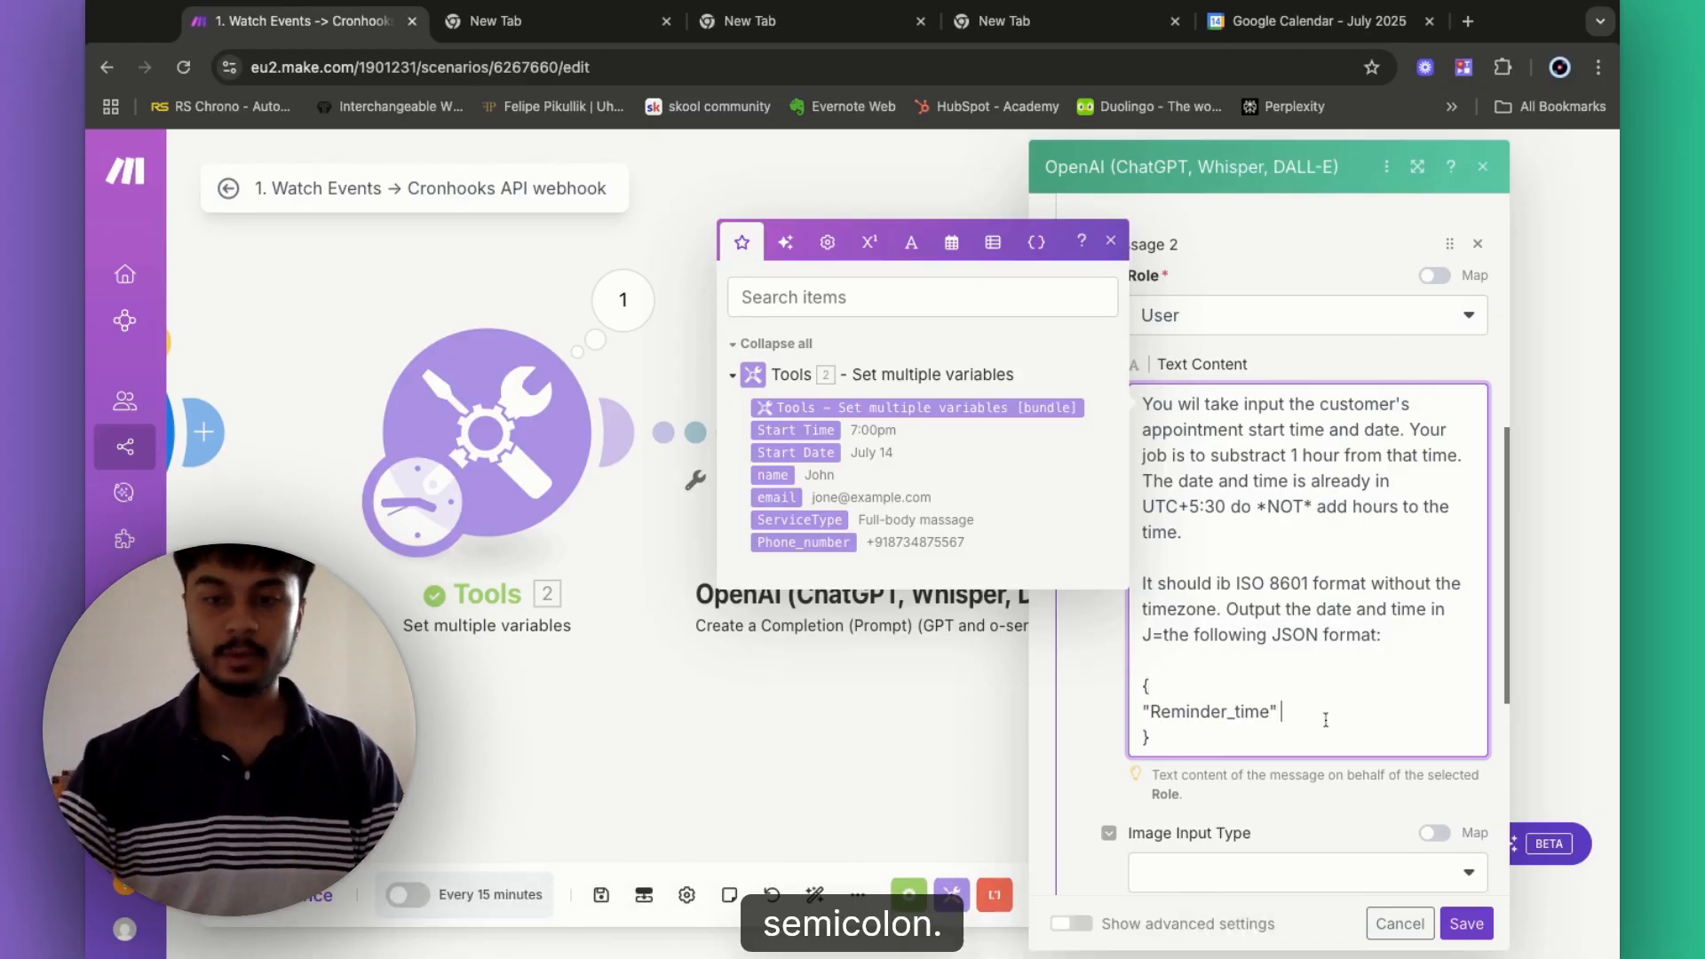
type(": \"\"")
key("Left")
type("y")
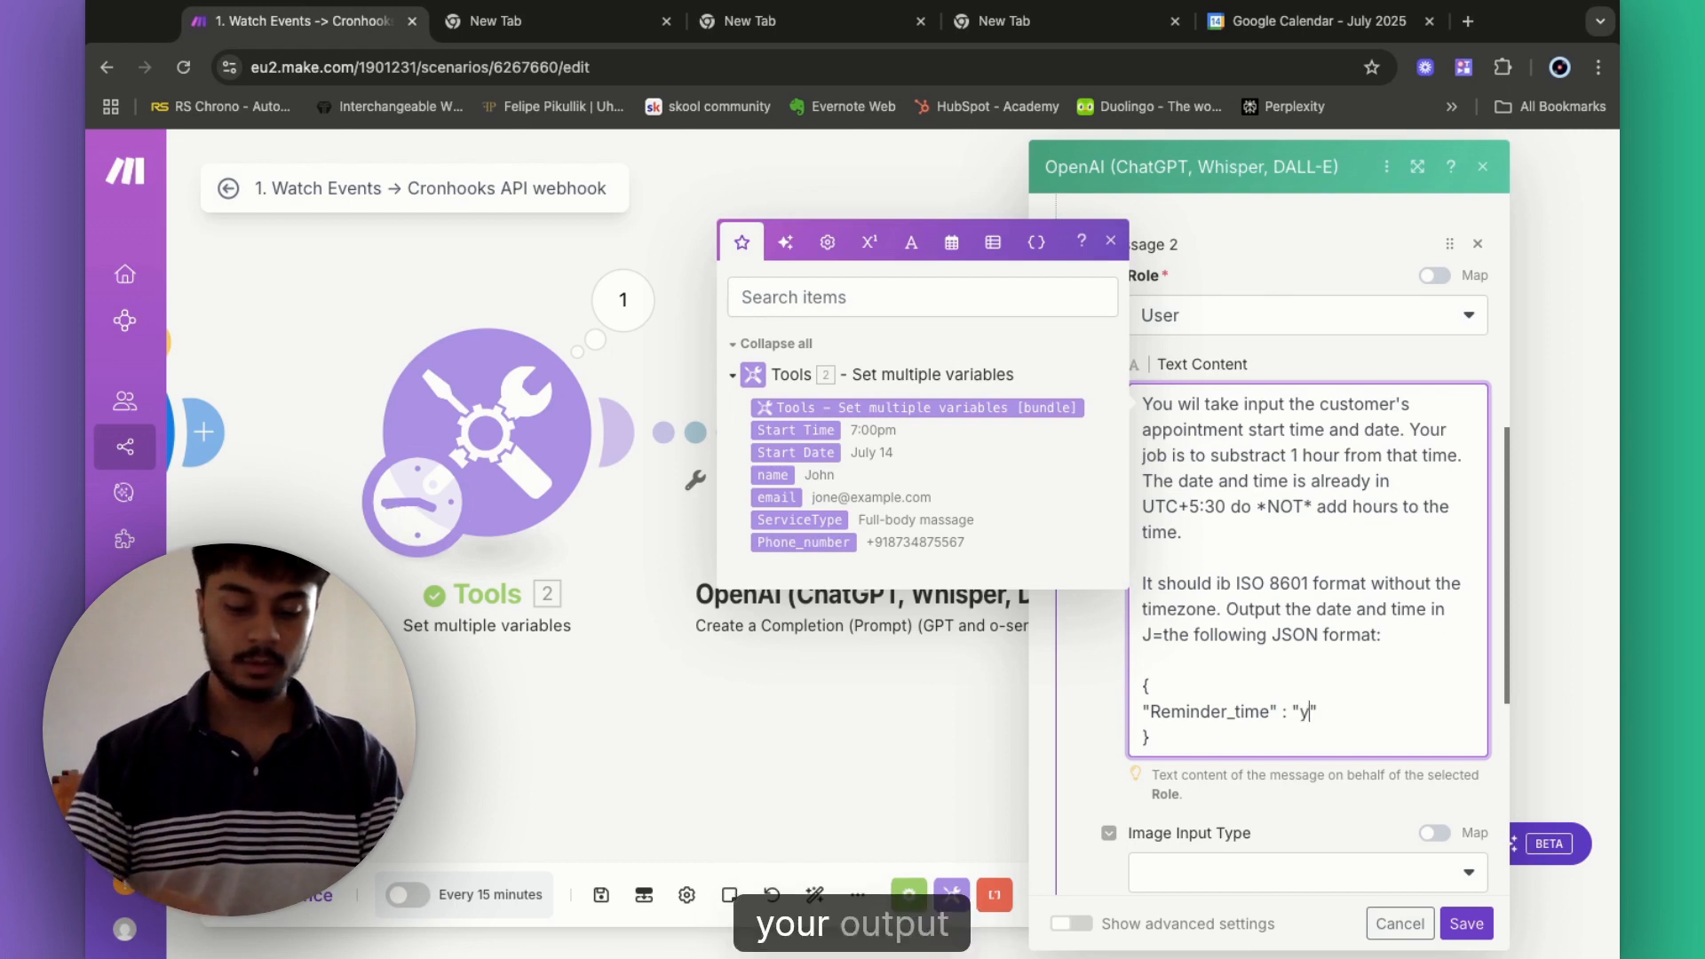
type("our ou")
type("tput goes here")
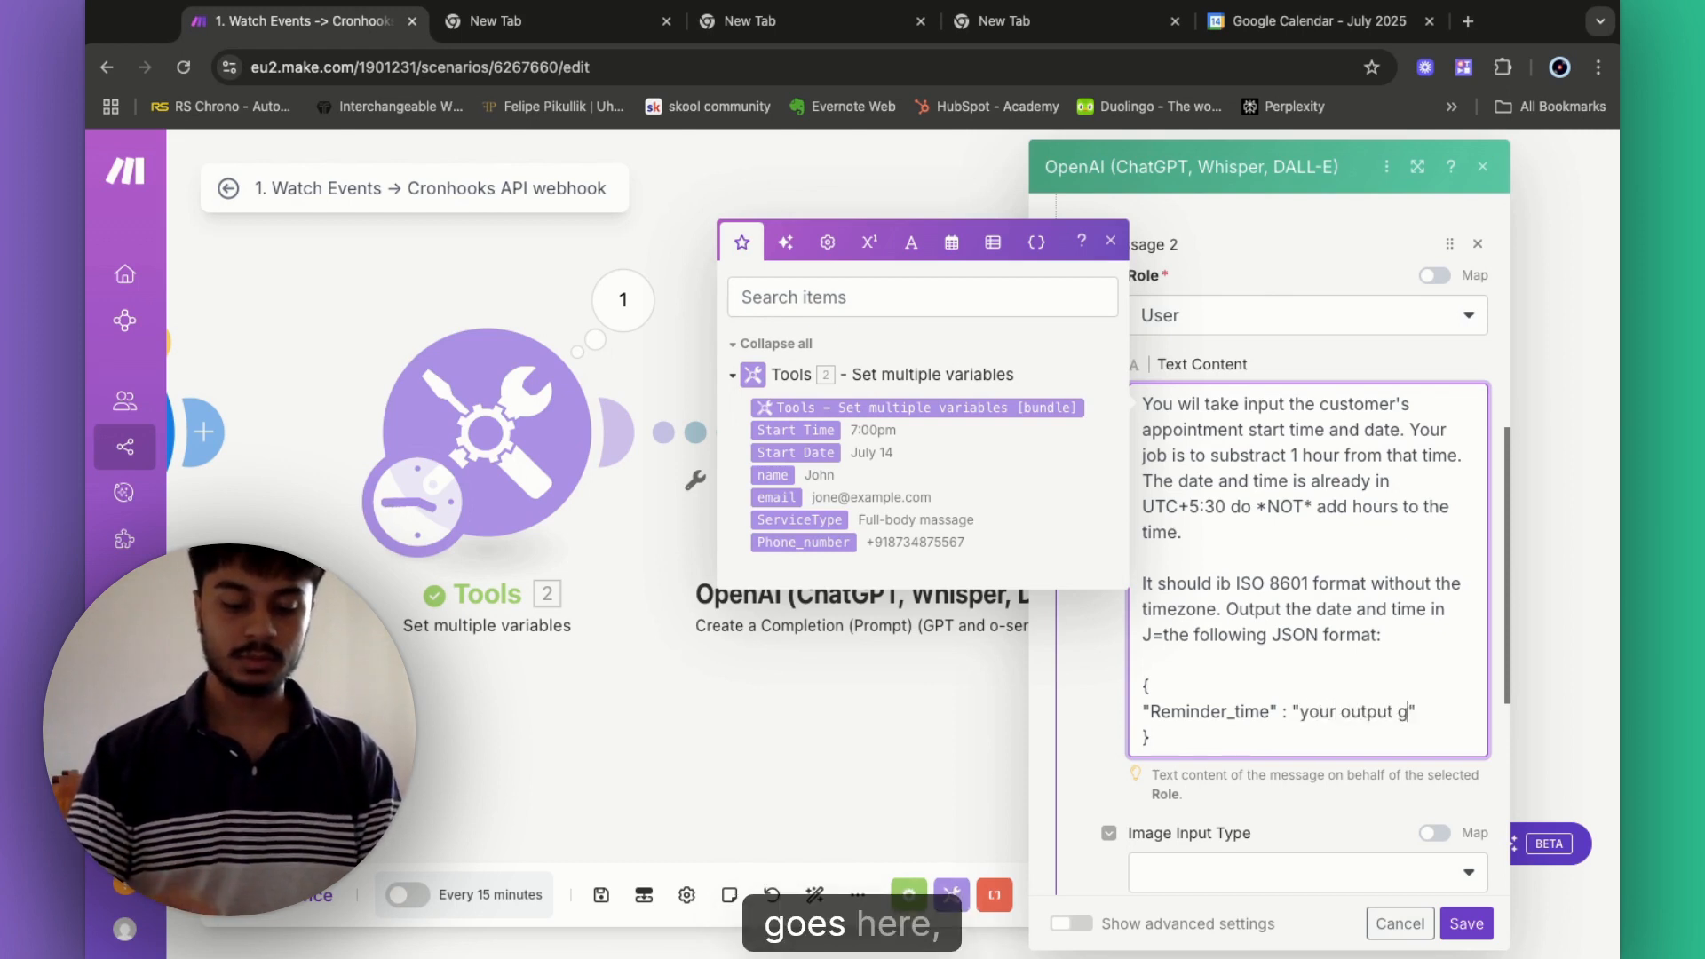
left_click(1200, 769)
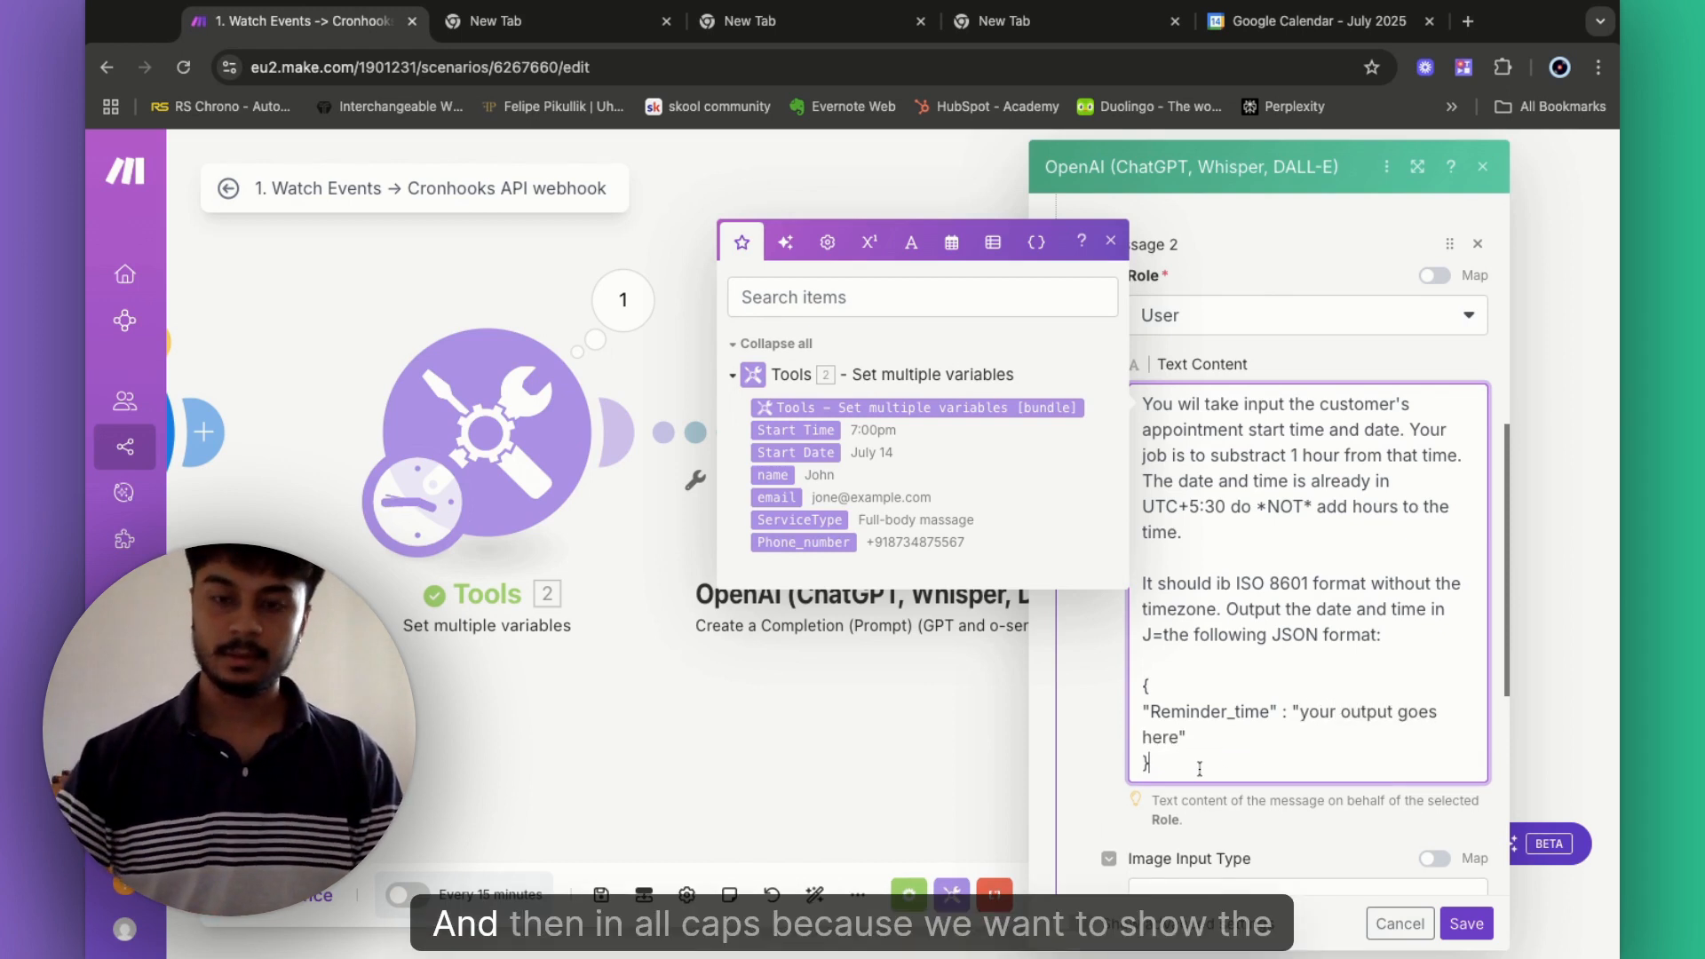
- Add 'ONLY OUTPUT THE CONVERTED DATE AND TIMNE THAT YOU WILL RECEIVE. NO EXPLANATION NO SUMMARY JUST THE OUTPUT.'
key("Return")
key("Return")
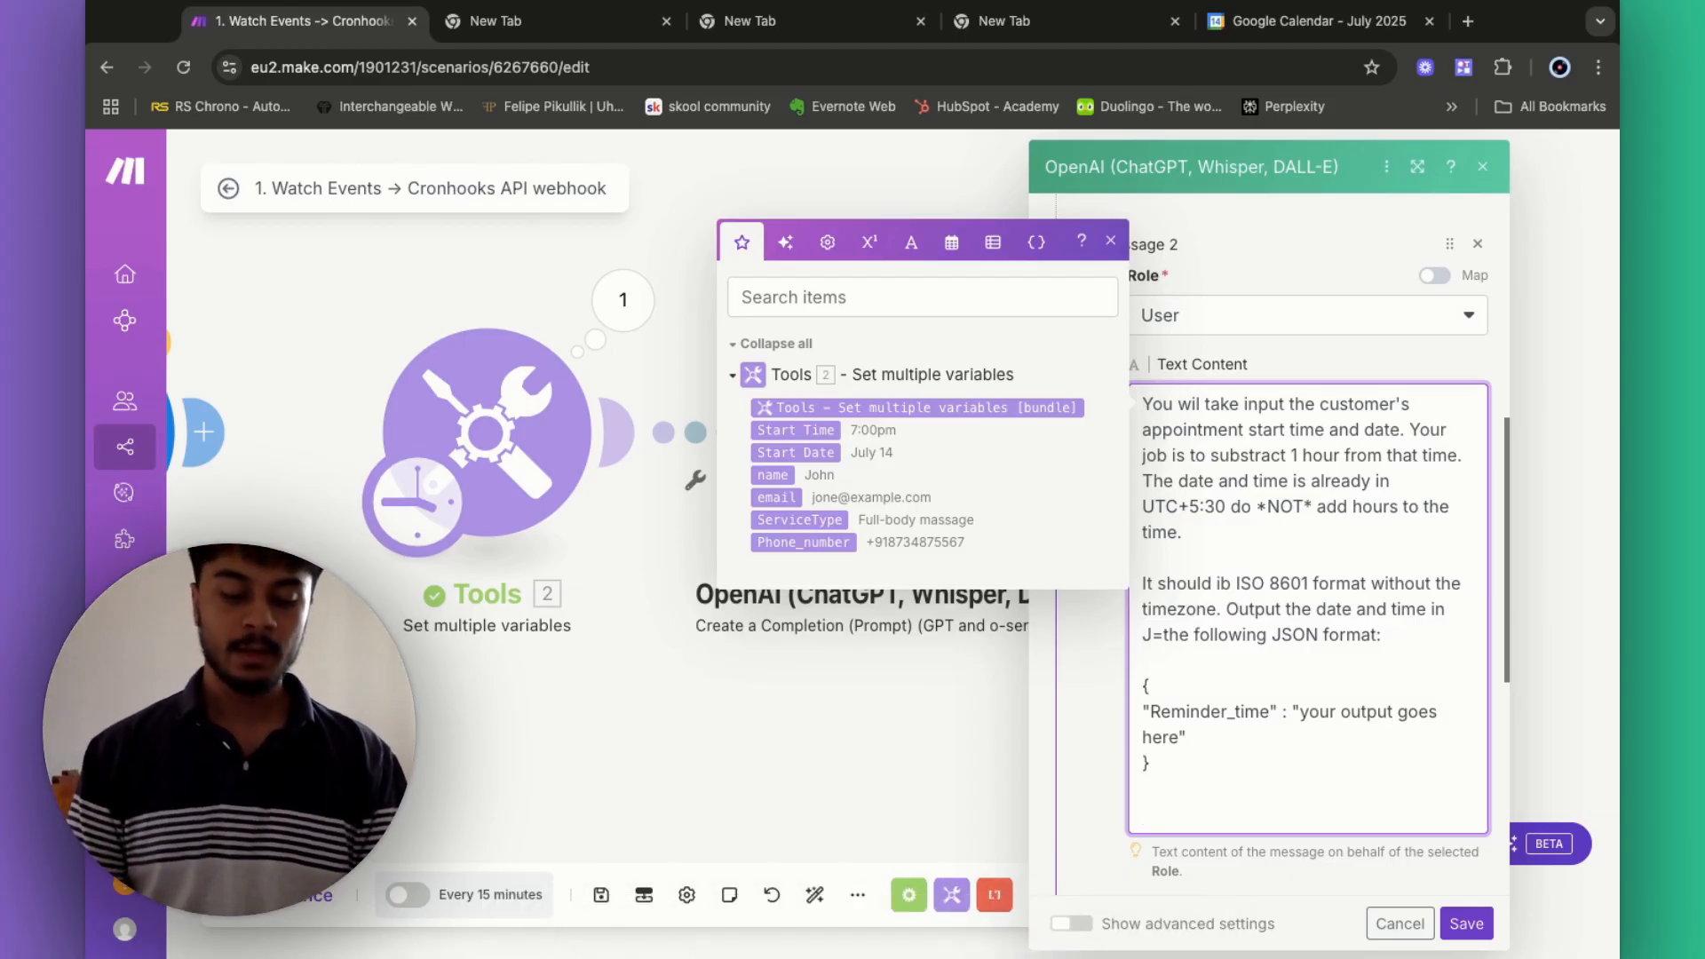
type("ONLY O")
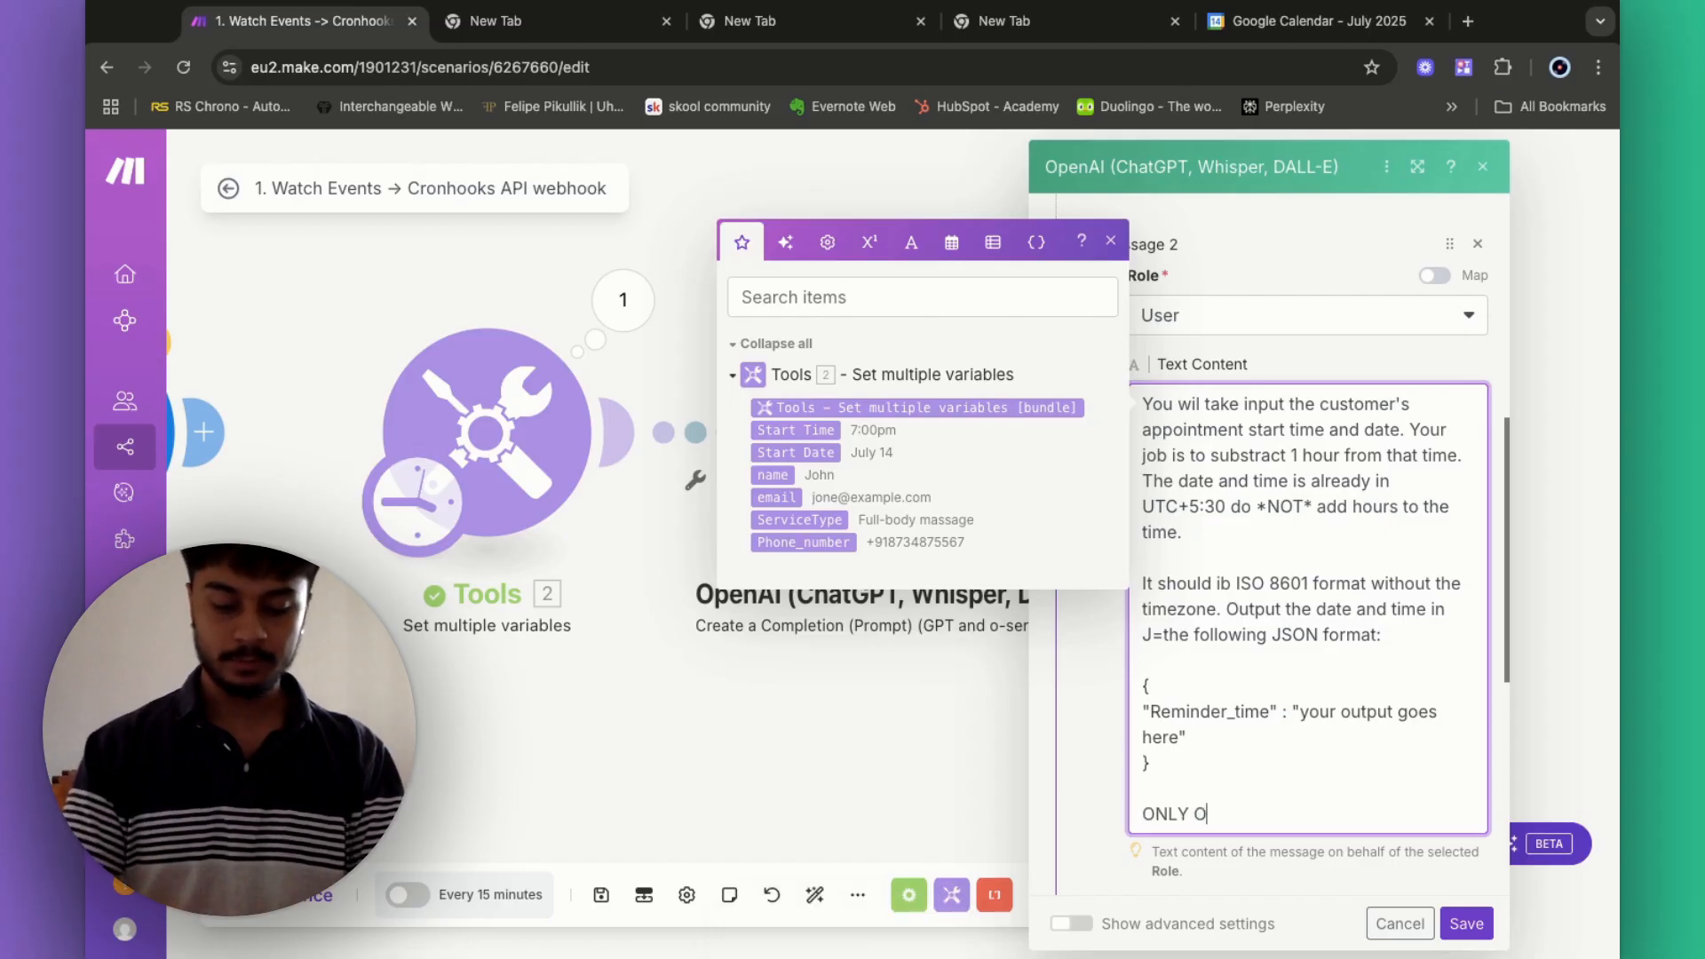
type("UTPUT Y")
key("BackSpace")
type("THE ")
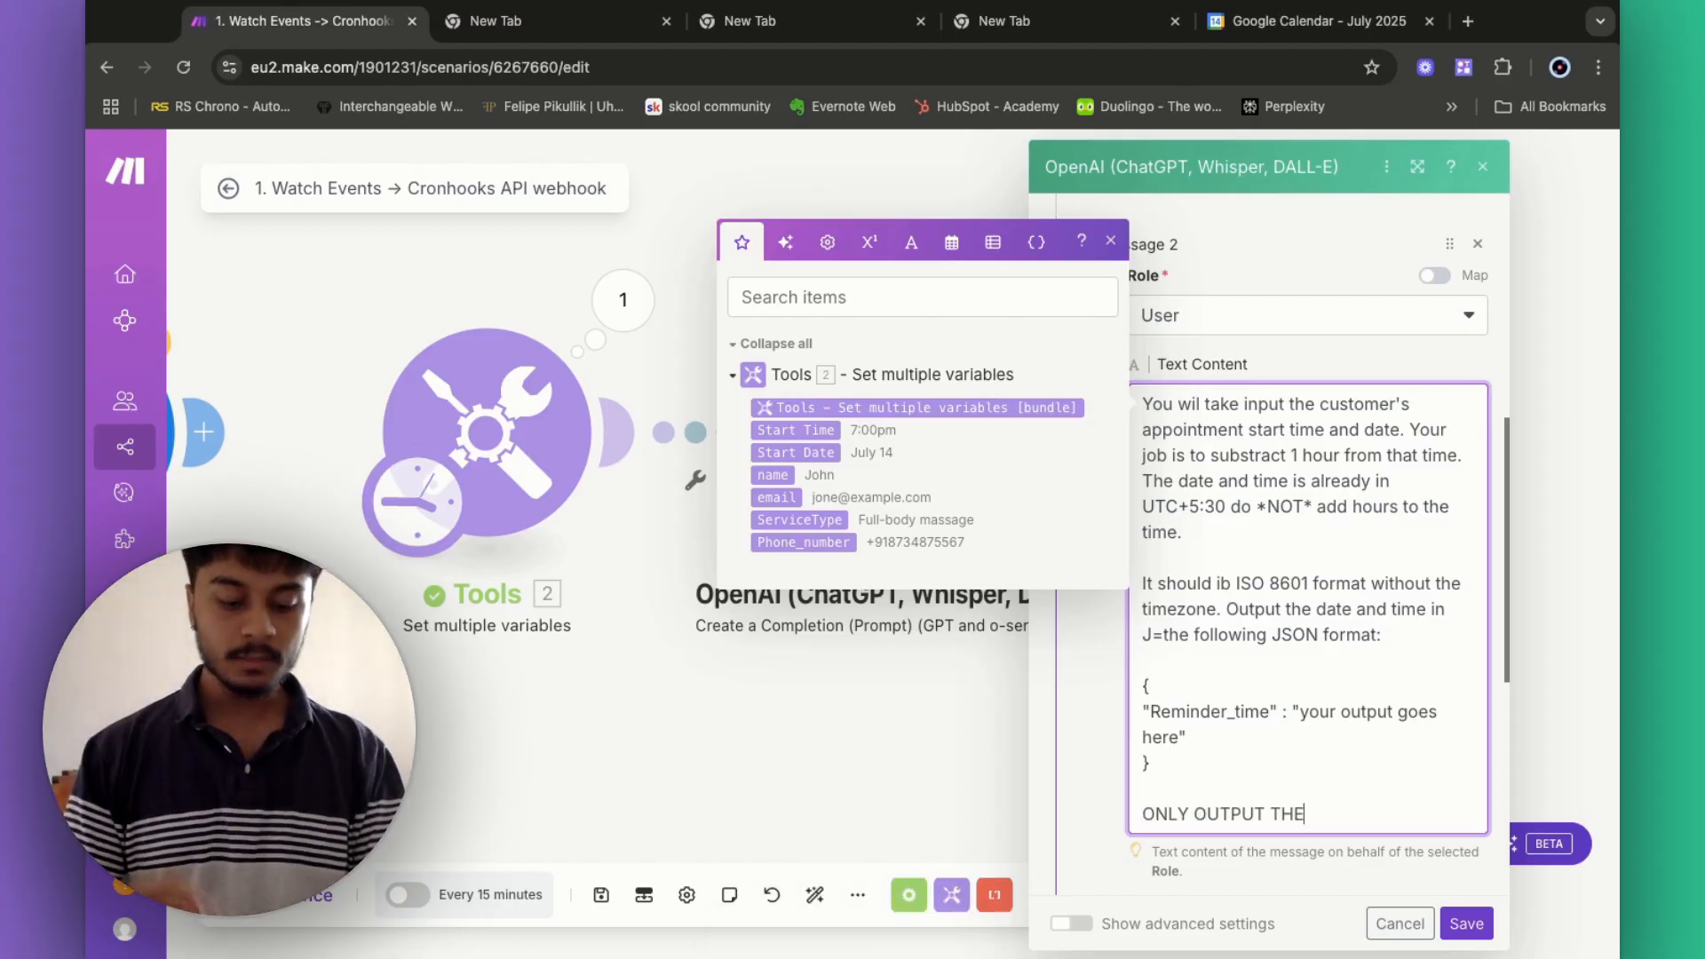
type("CON")
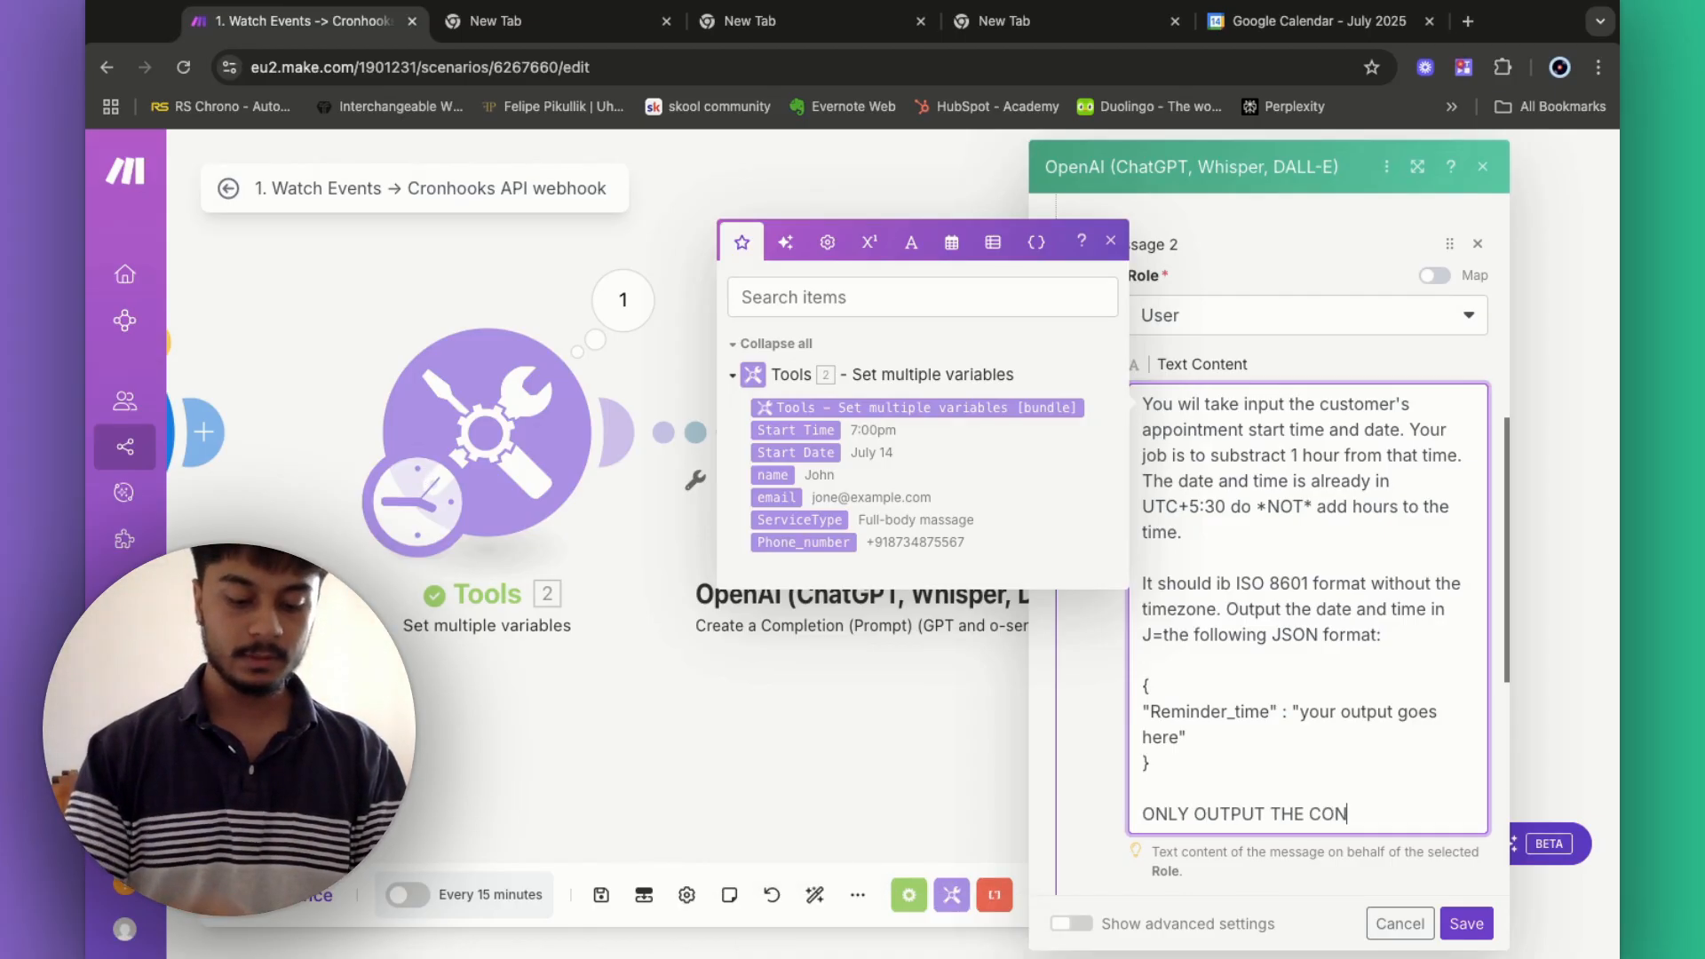
type("VERTED DATE AND ")
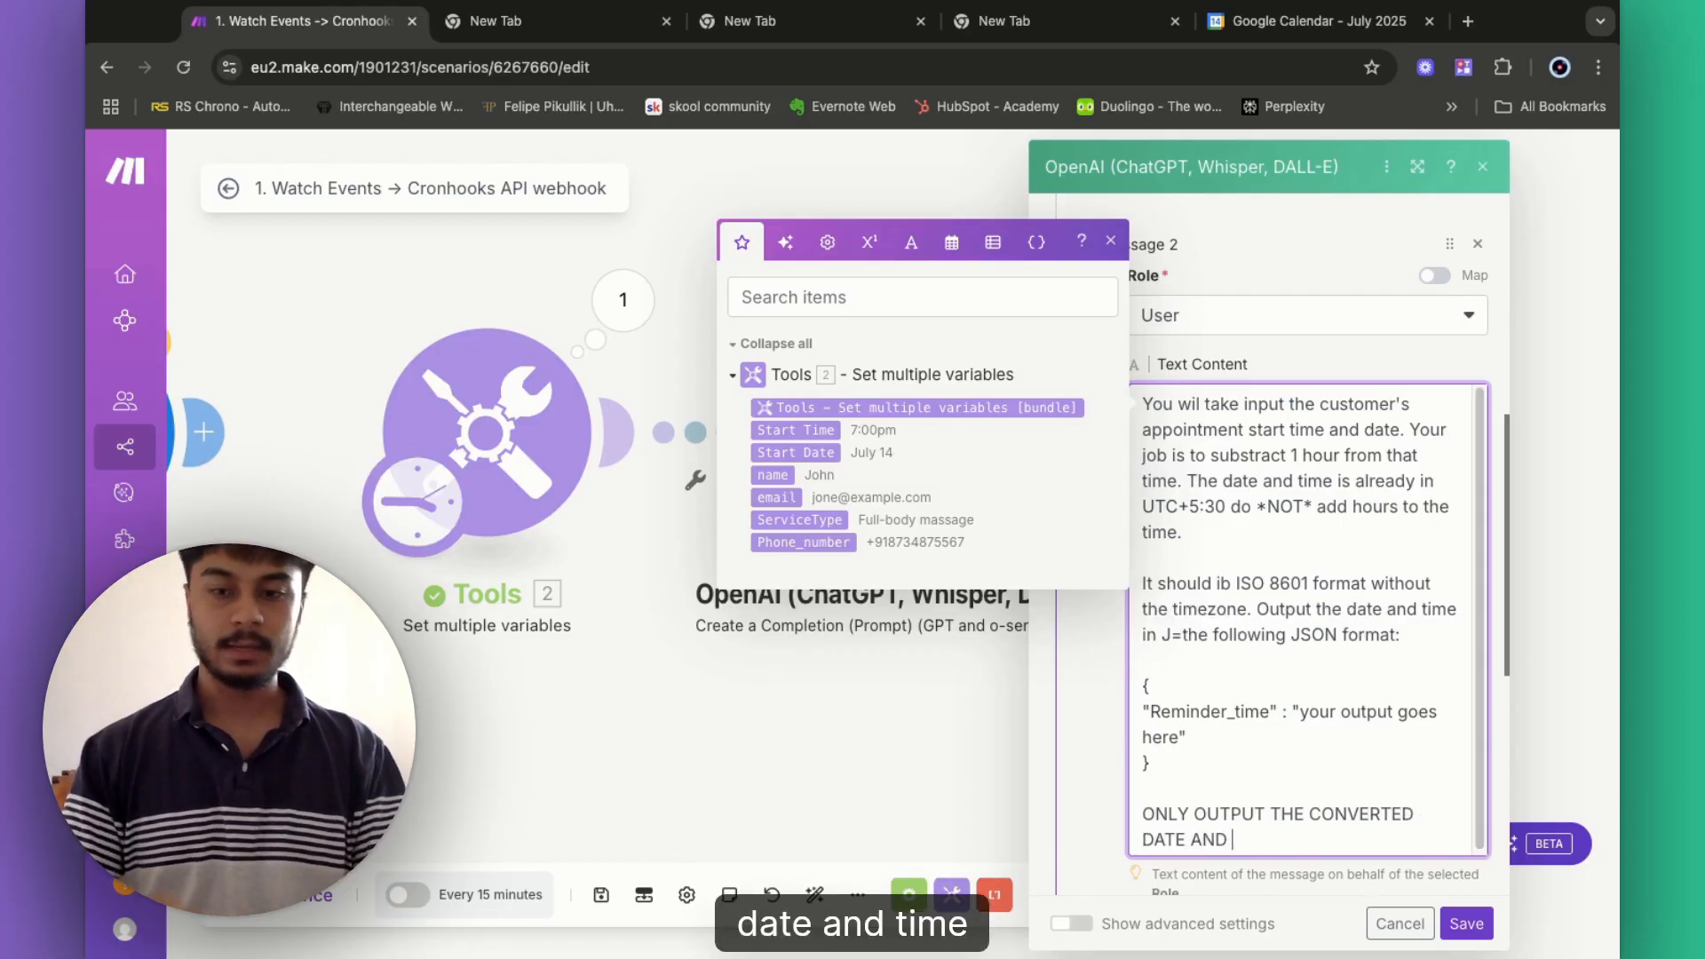
type("TIMNE THAT Y")
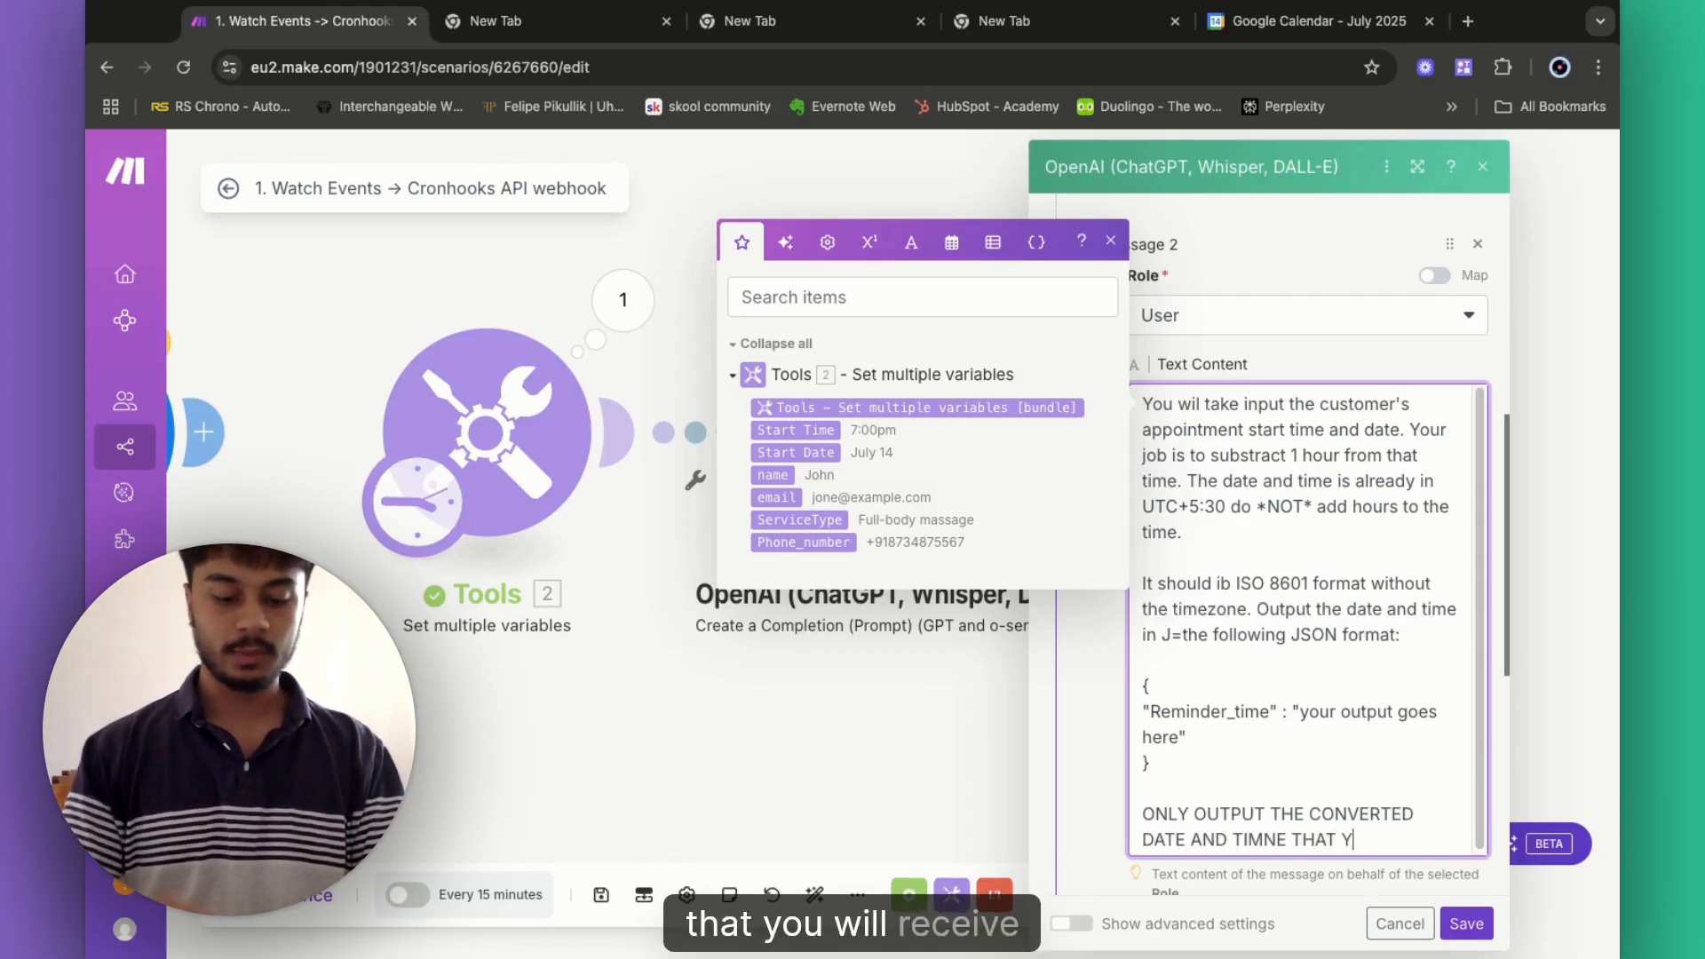
type("OU WILL RECEIVE AND")
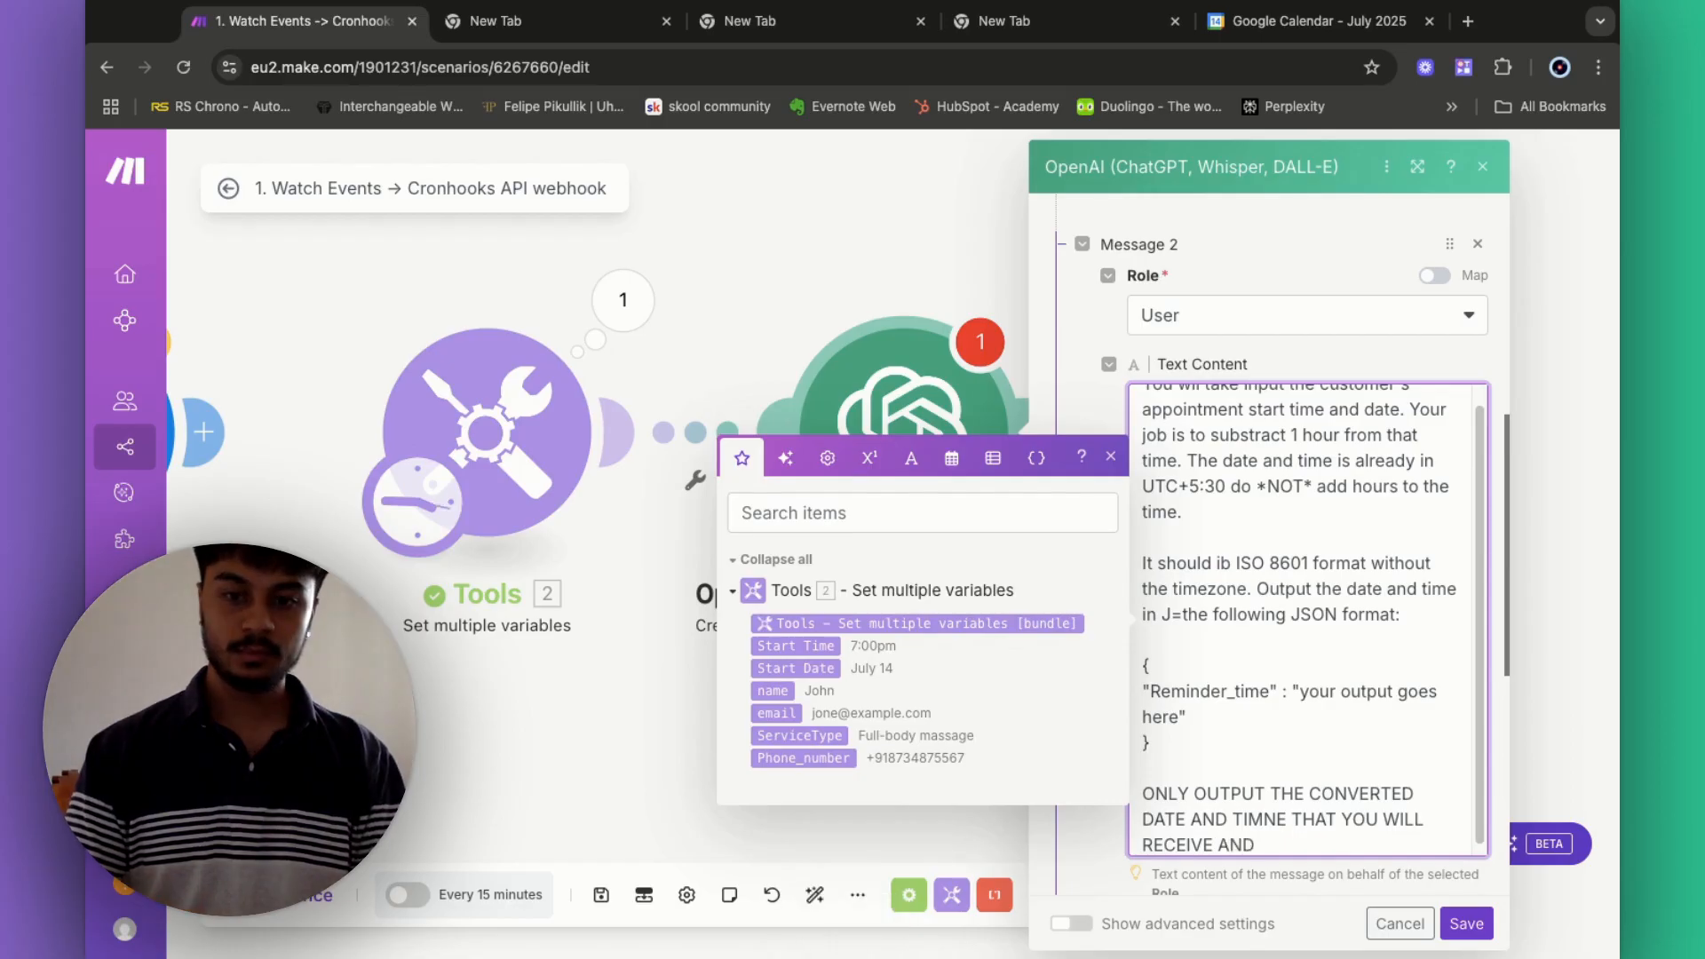
key("BackSpace")
key("BackSpace")
key("BackSpace")
key("BackSpace")
type(". ")
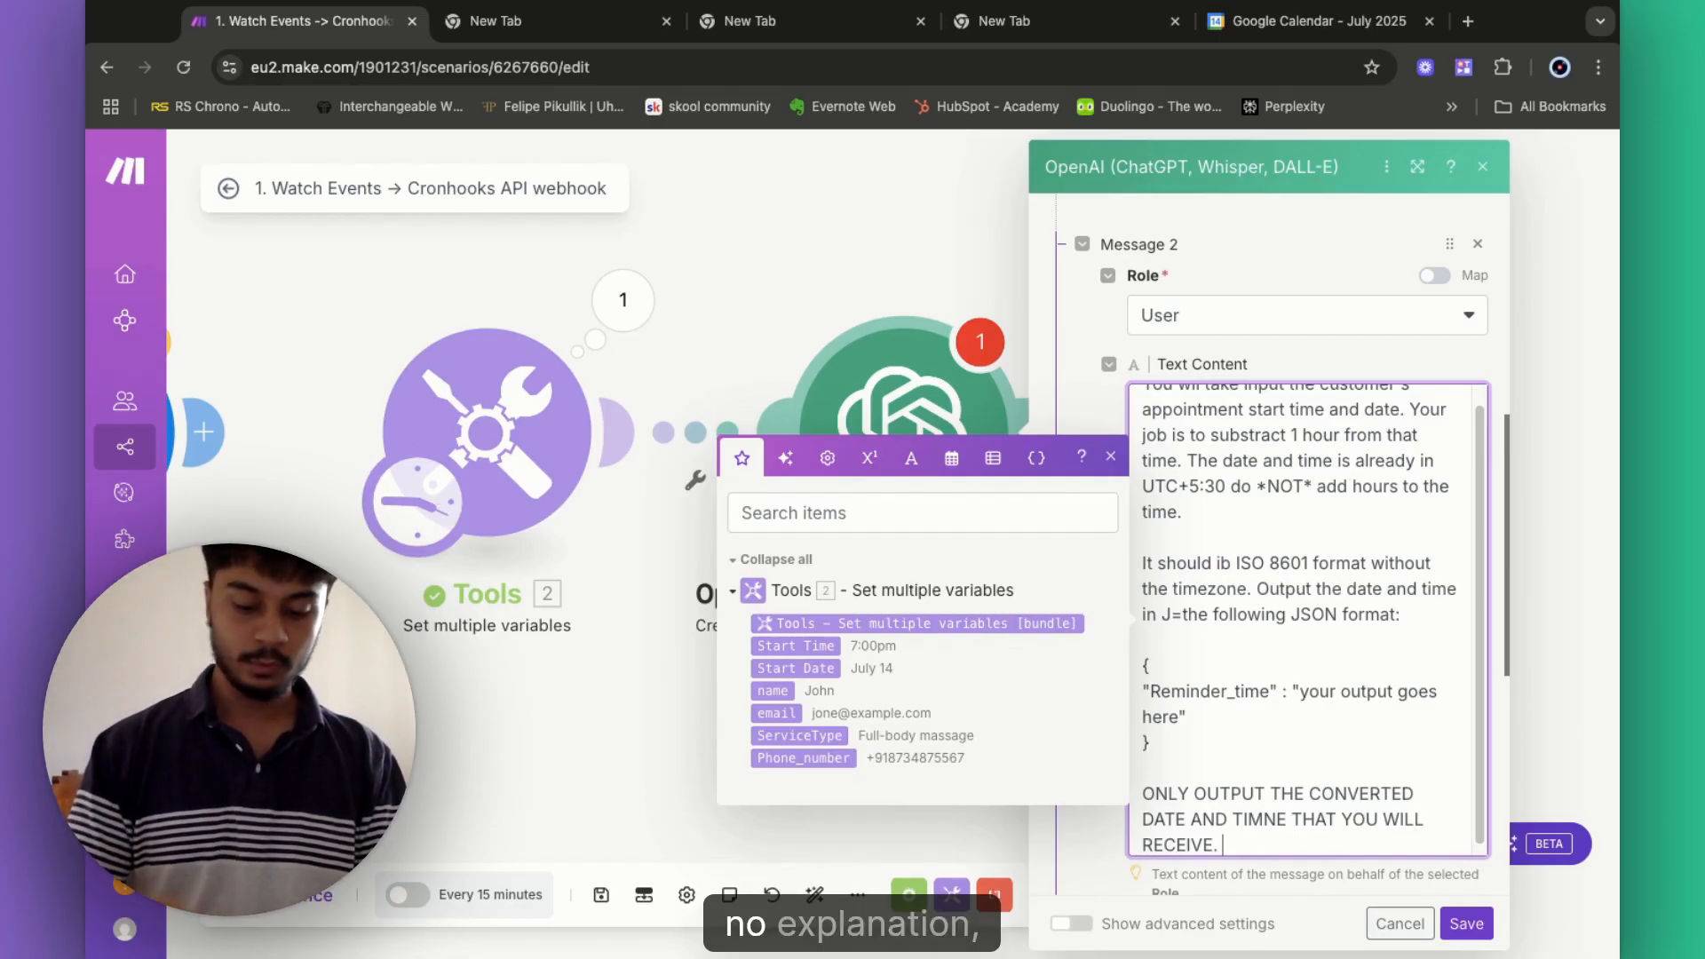
type("NO EXPLANA")
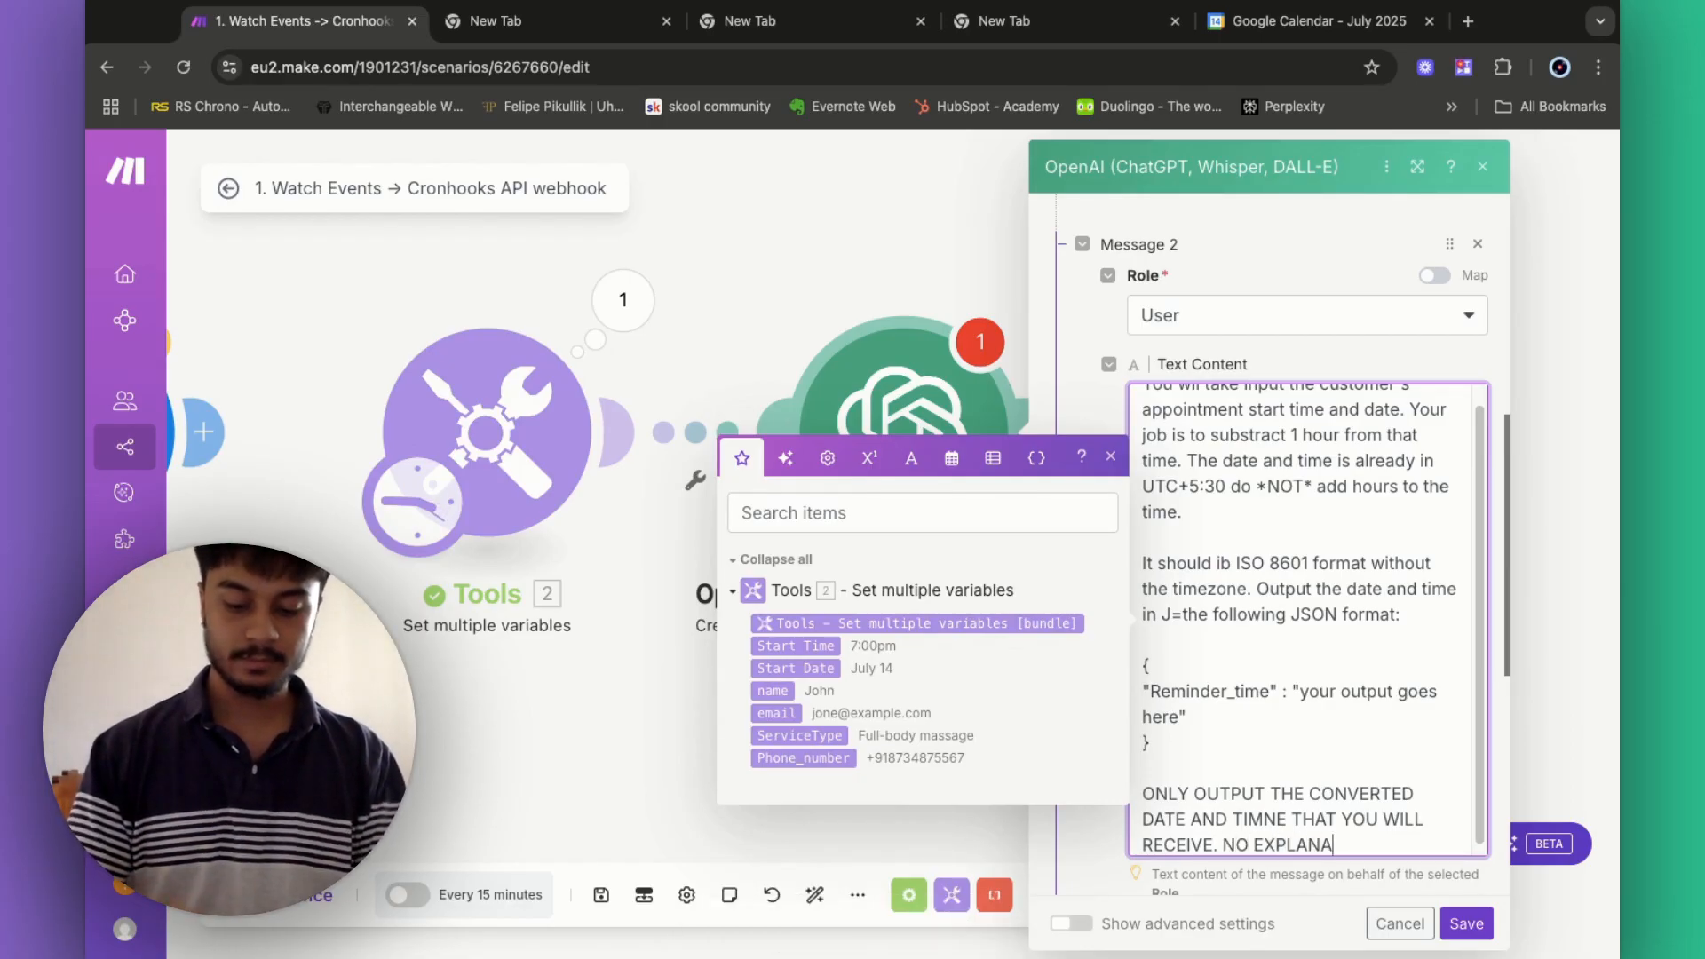
type("TION NO SUM")
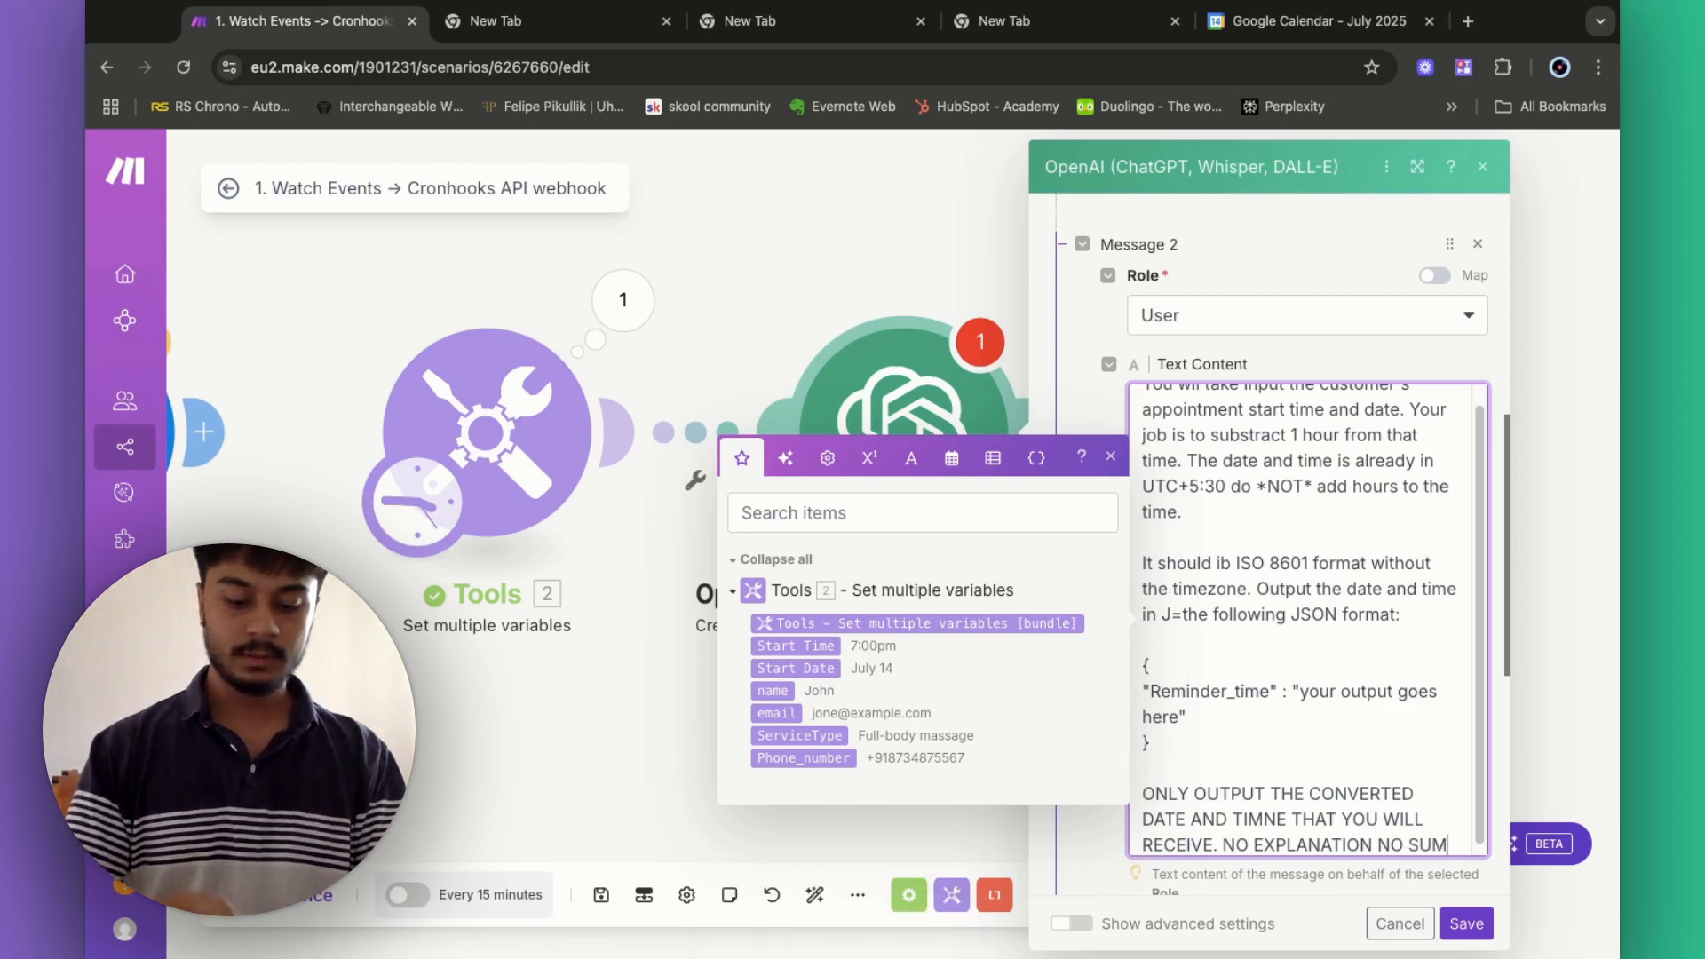
type("MARY JUST THE ")
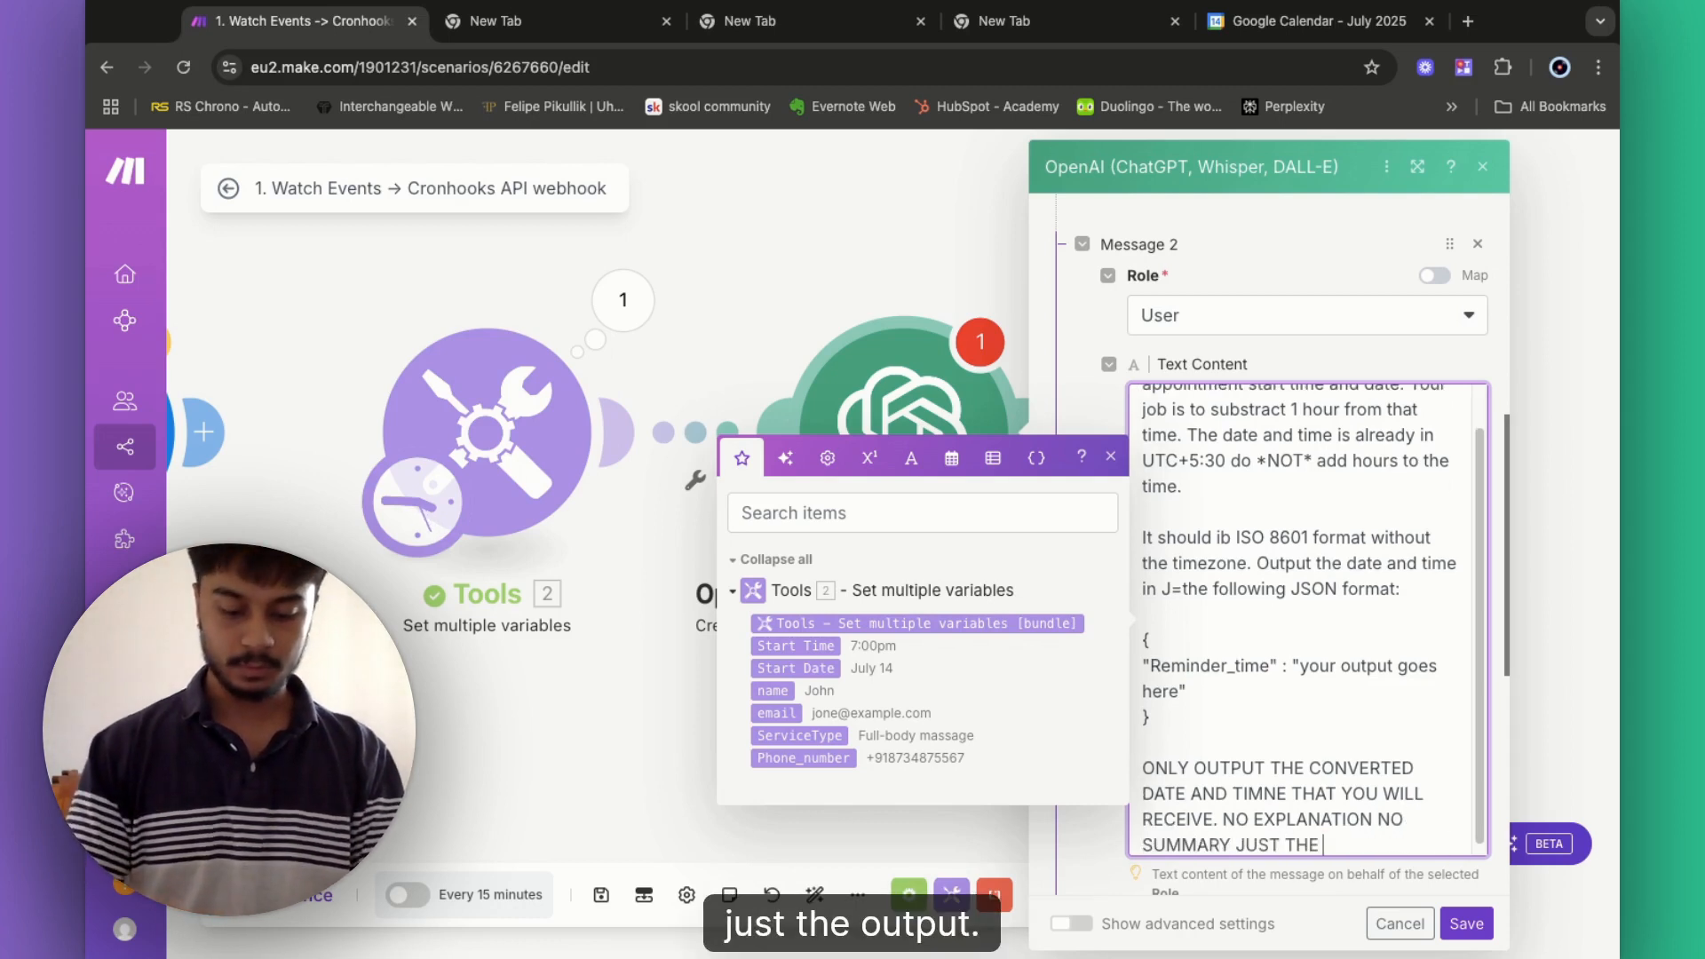
type("OUTPUT.")
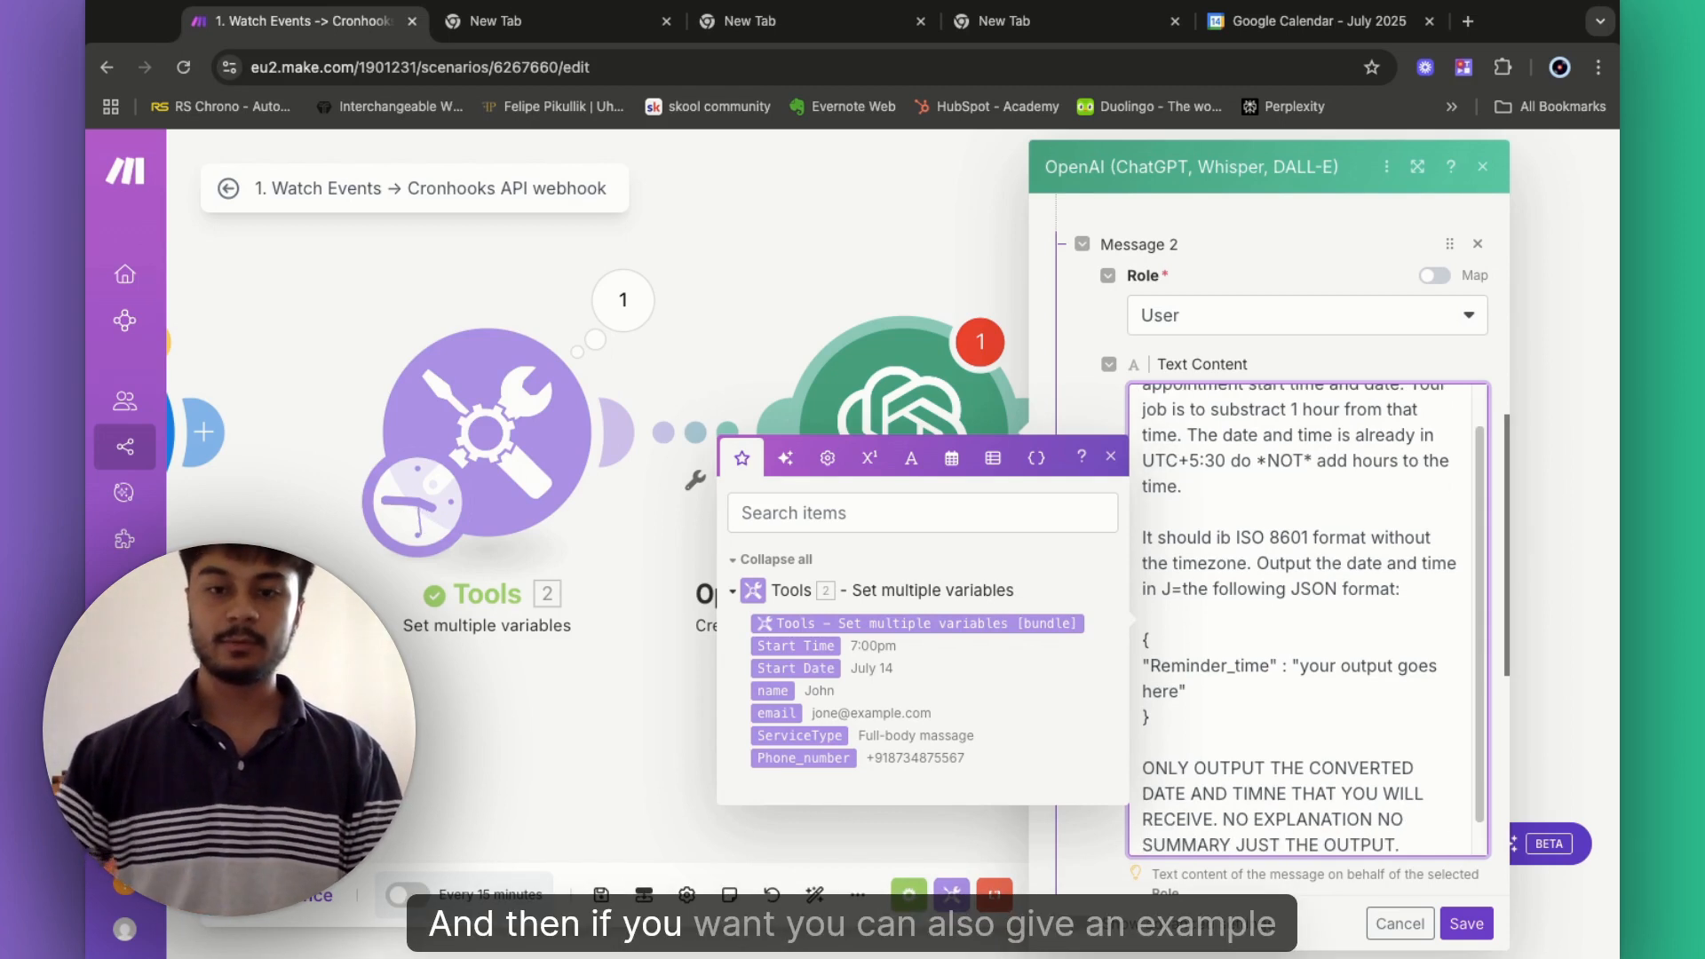
- Append an EXAMPLE block: 'Input : july 14 3pm' and 'Output : 2025-07-14T15:00:00'
key("Return")
key("Return")
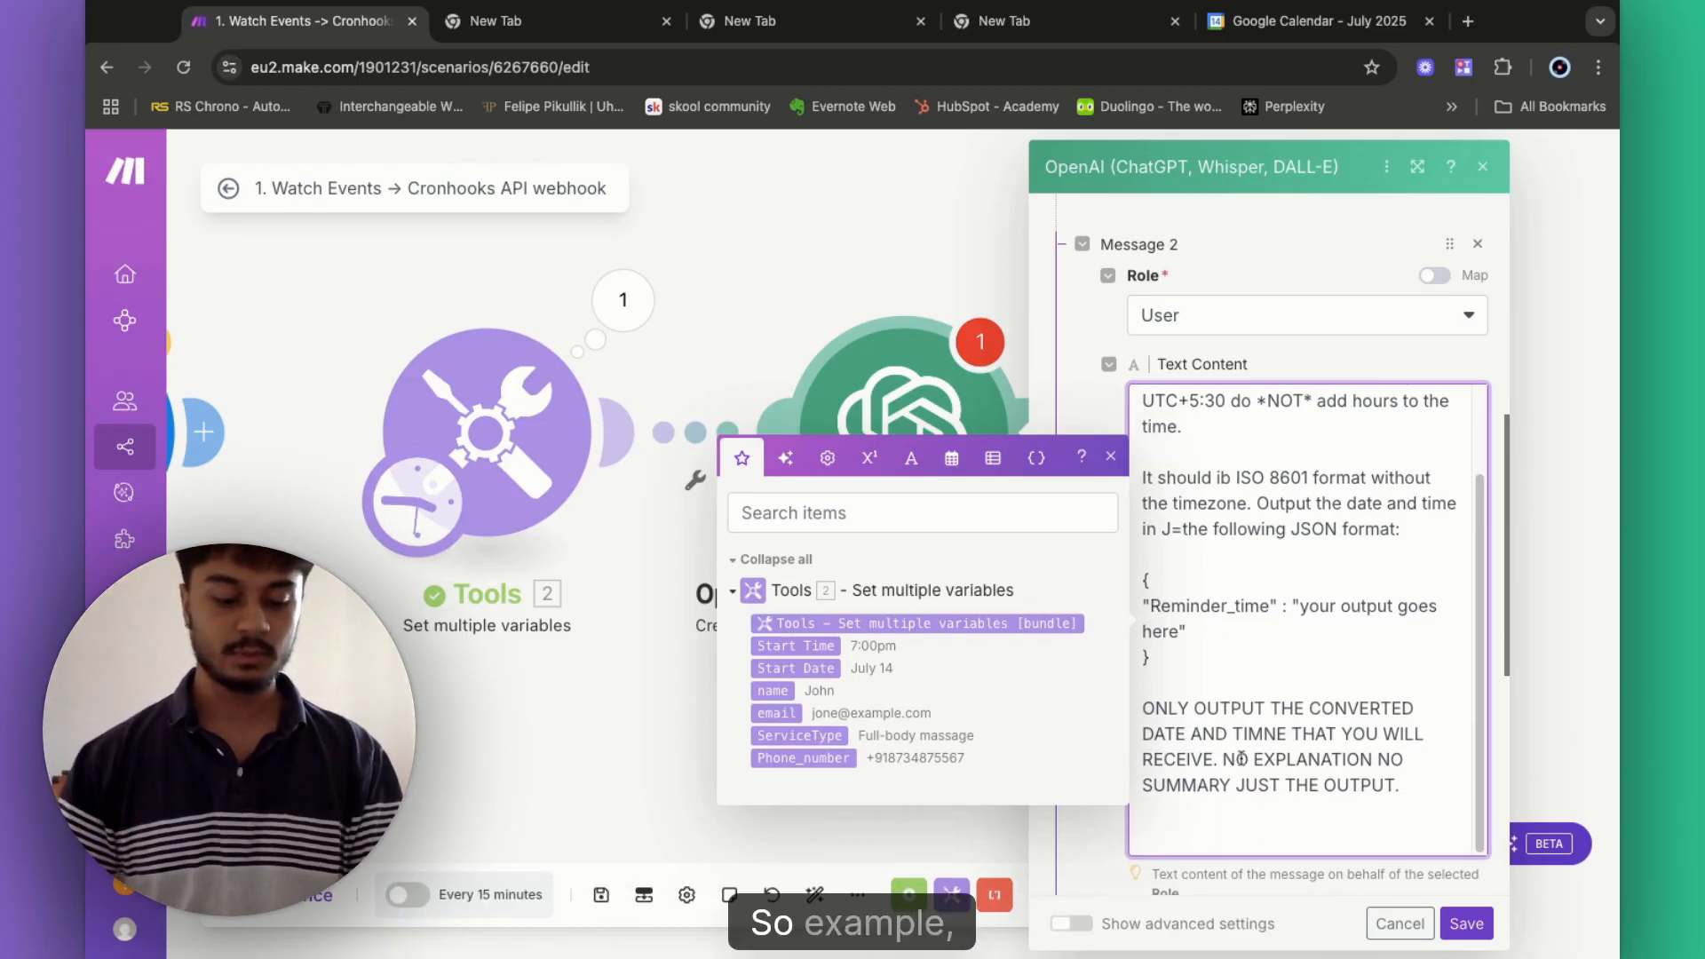
type("EXAMPLE :")
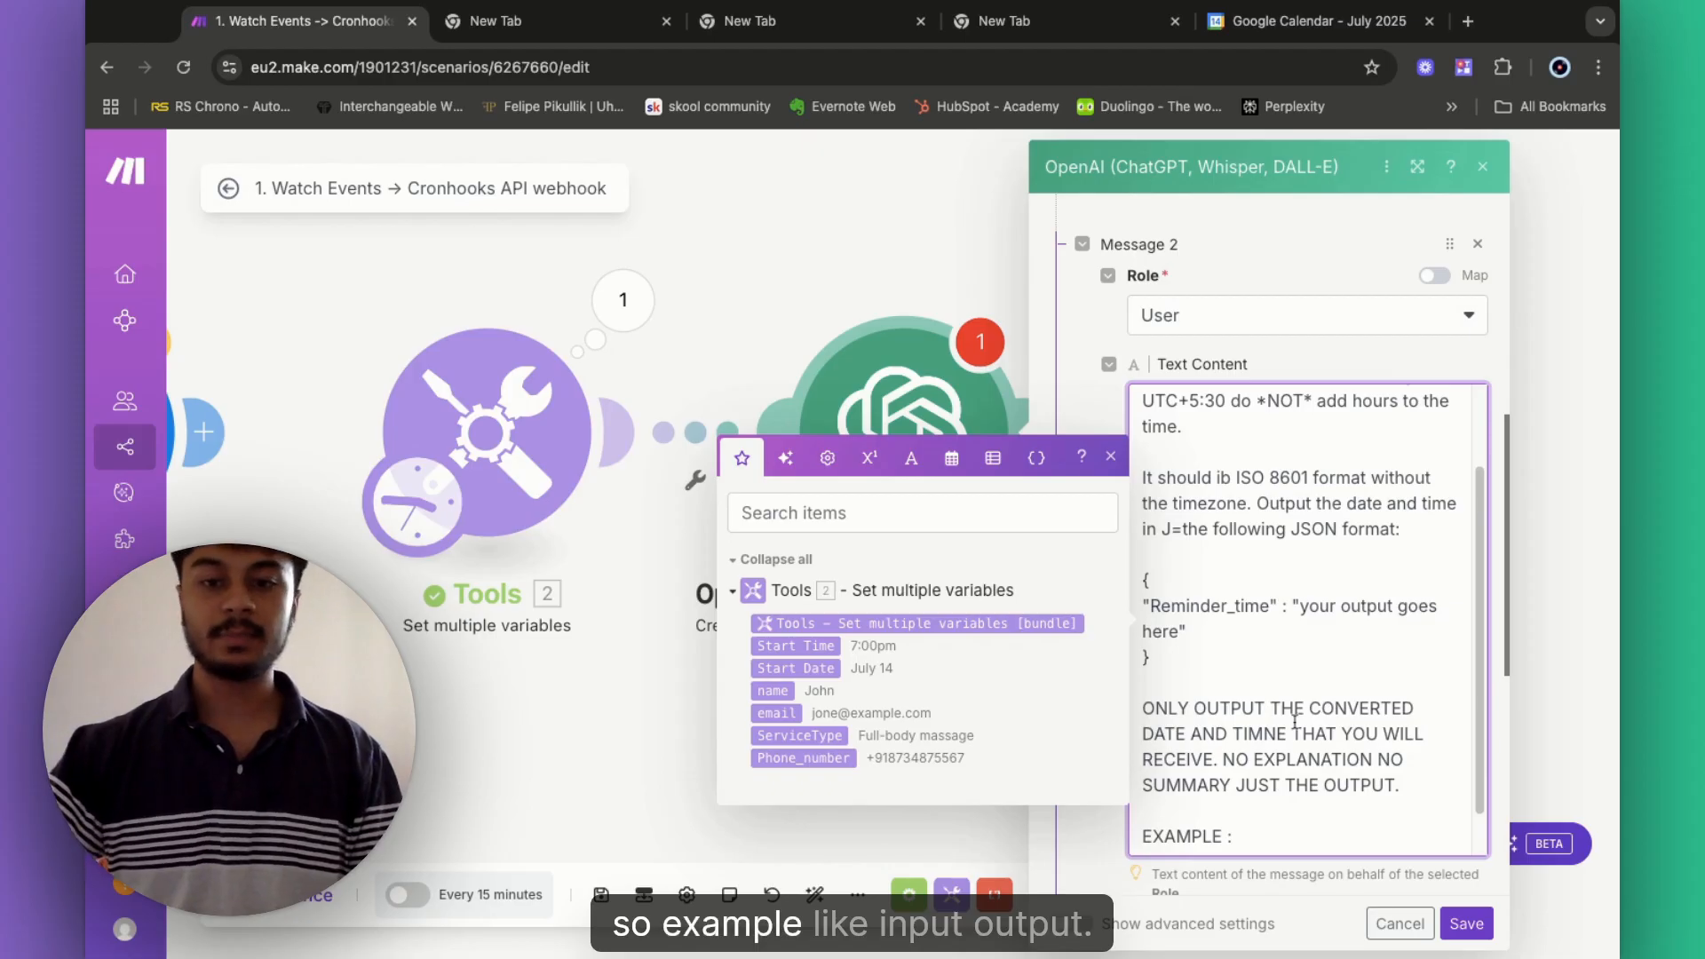
key("Return")
type("I")
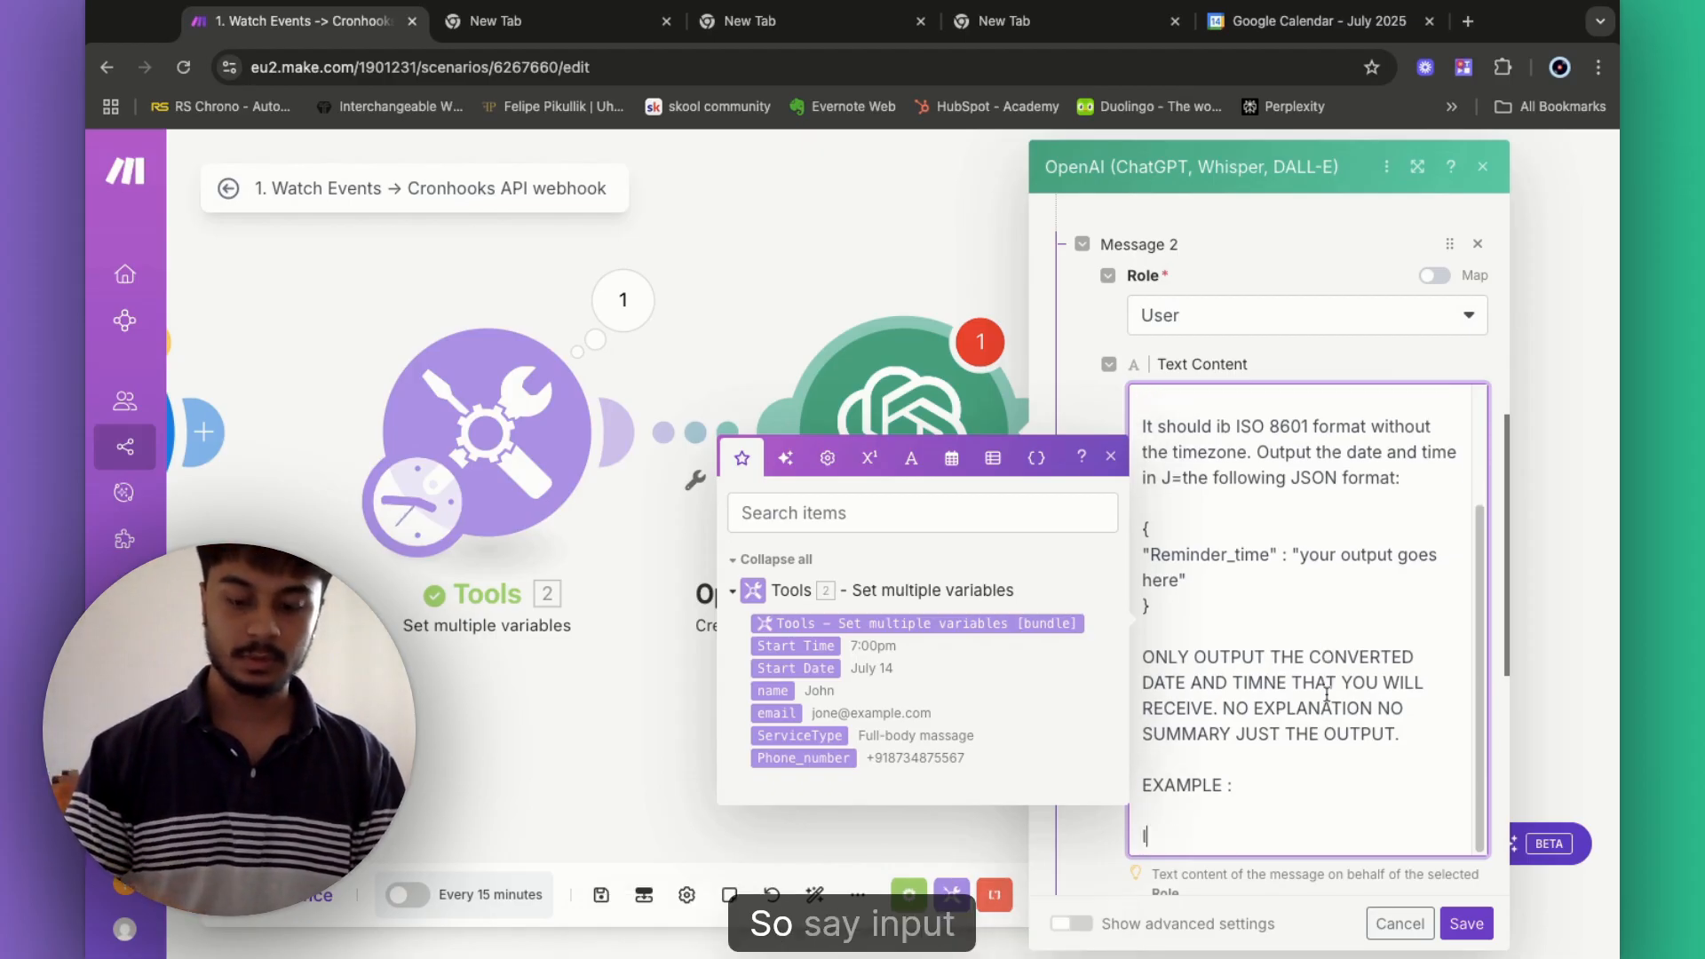
type("nput ")
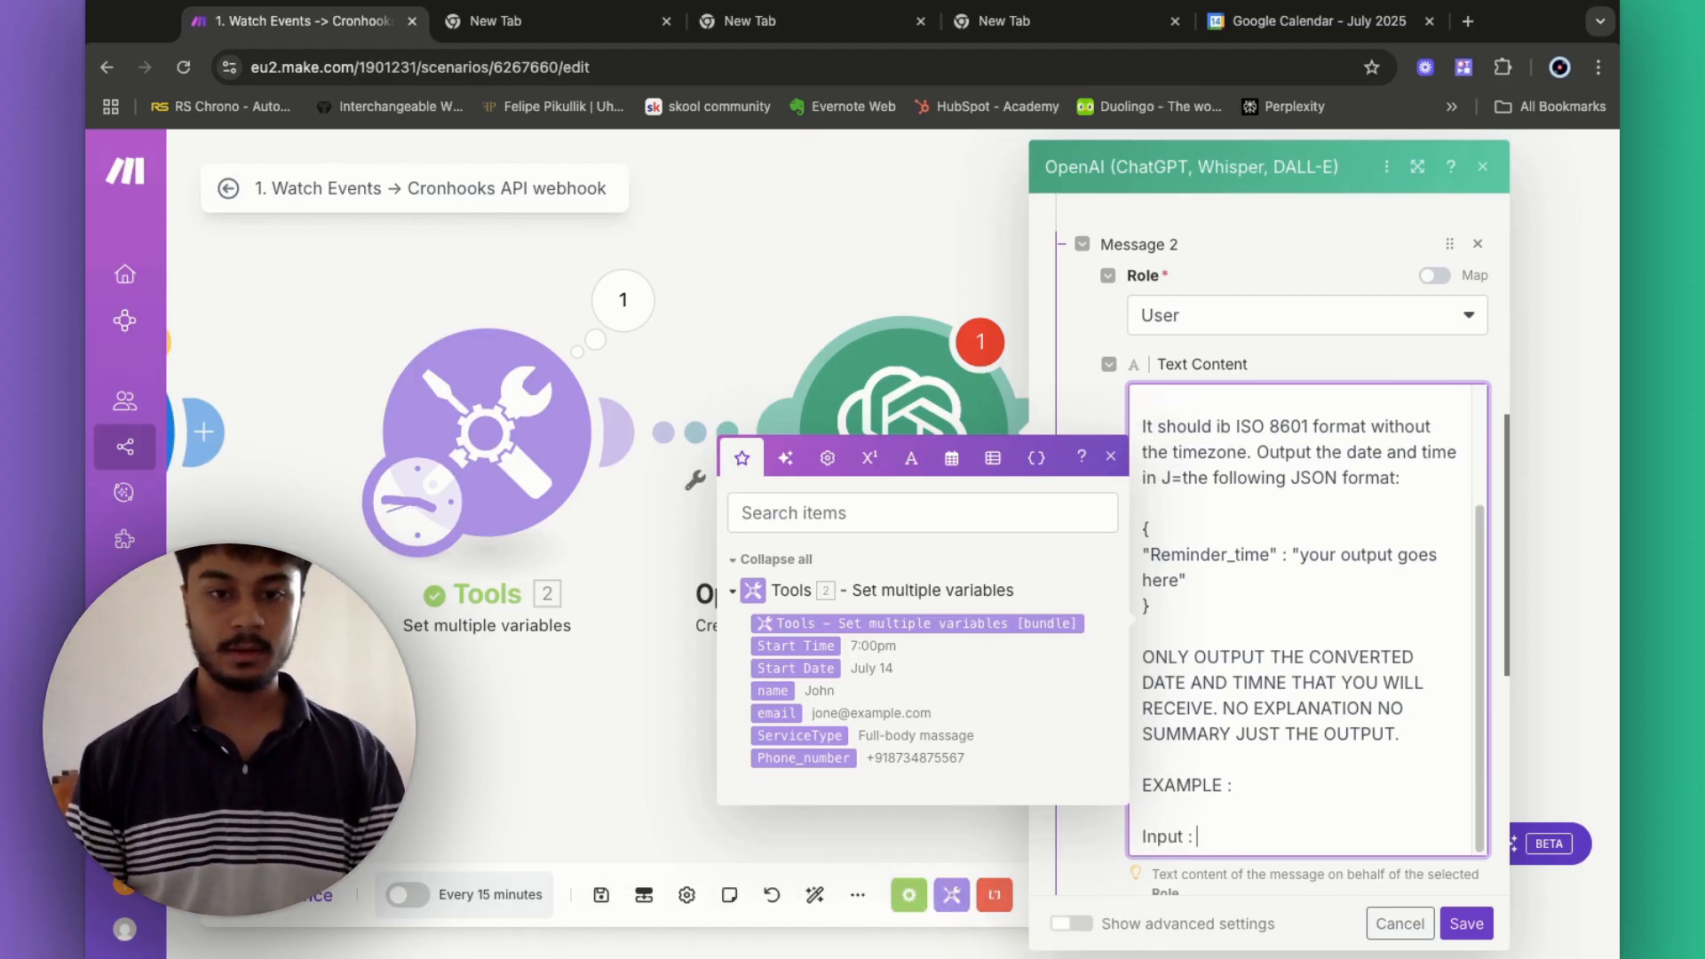
type(": jul")
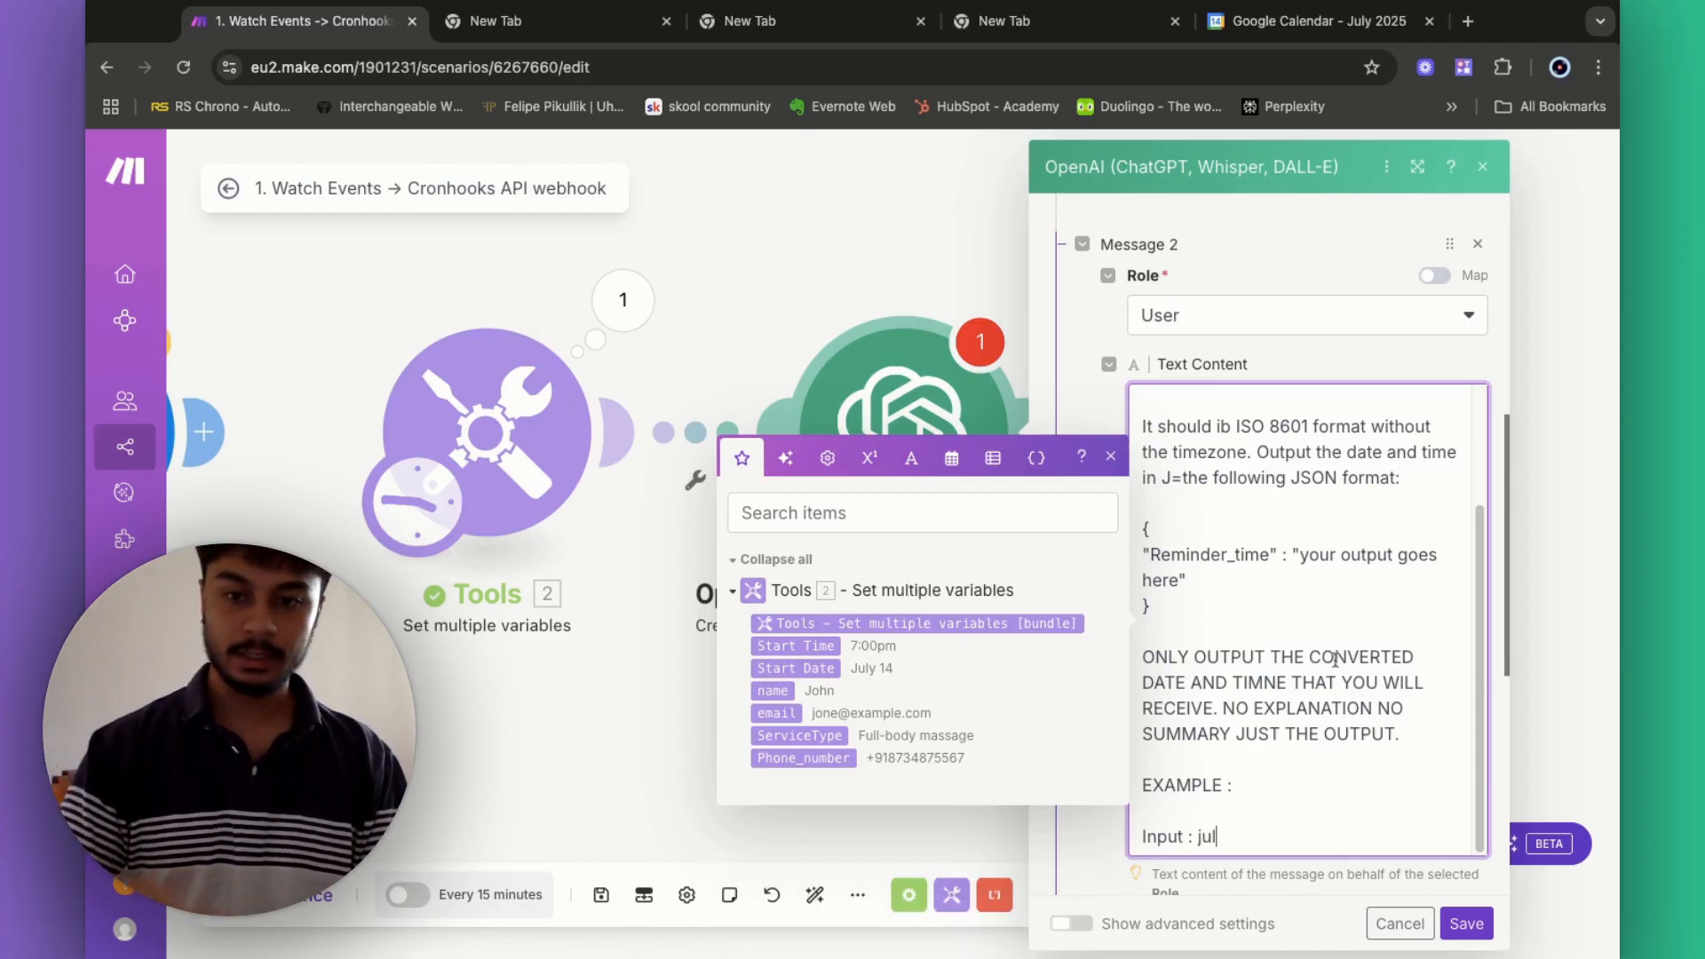
type("y 14 2")
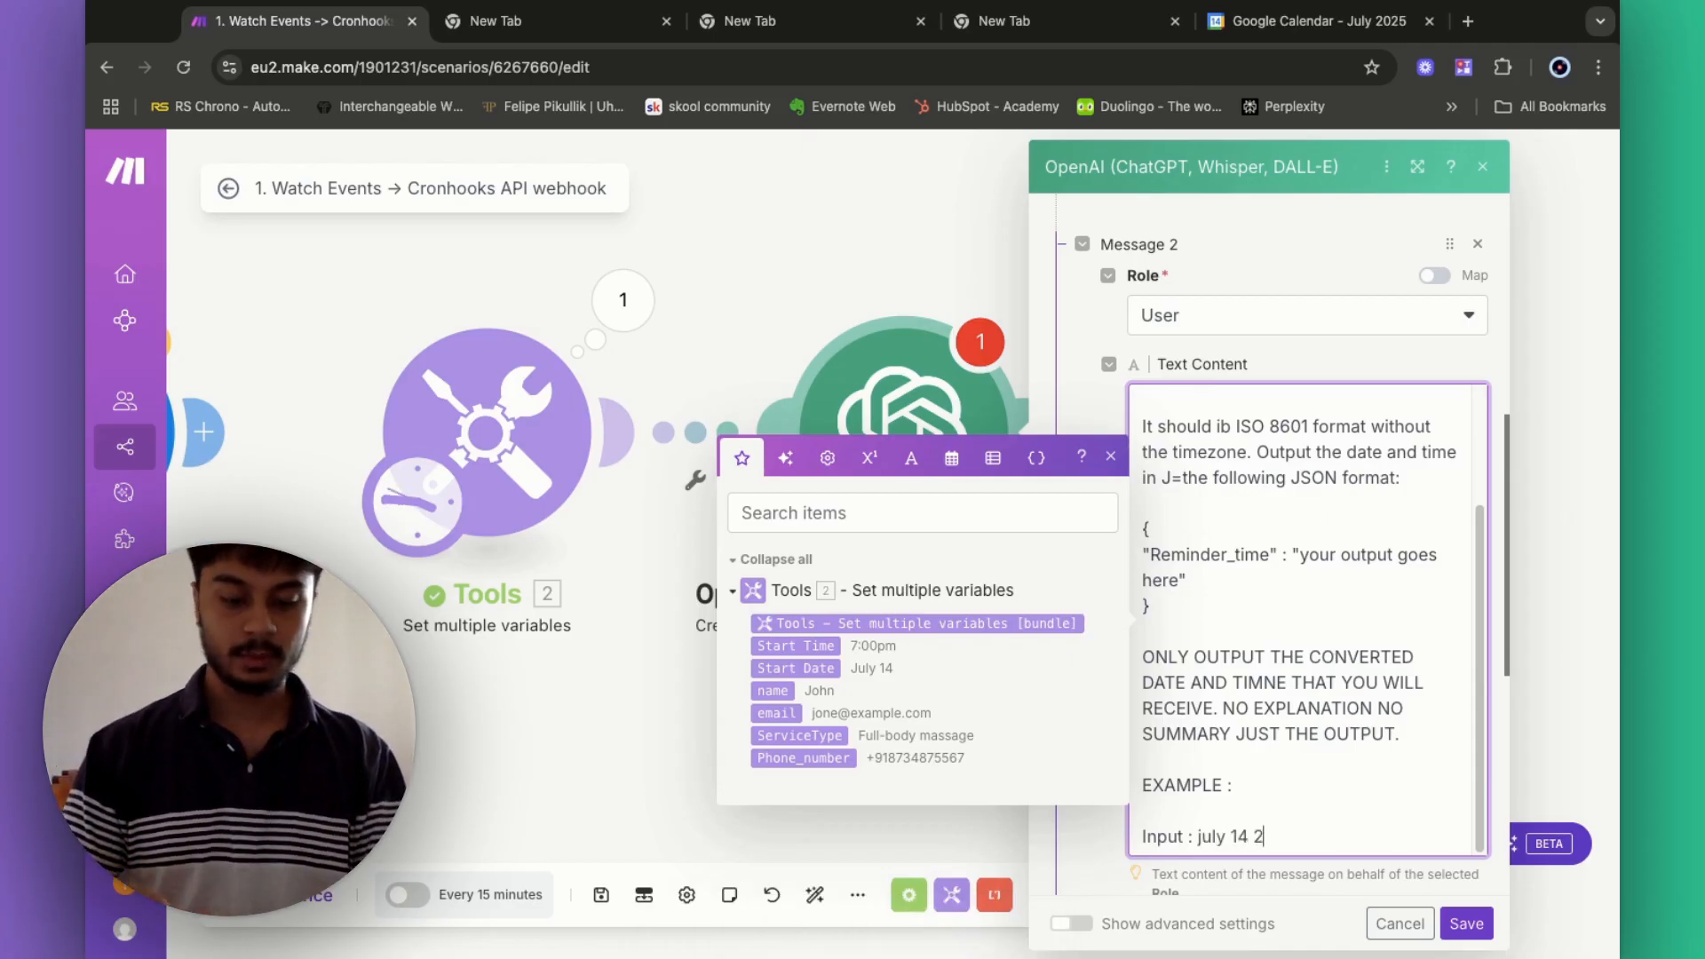
type("025")
key("BackSpace")
key("BackSpace")
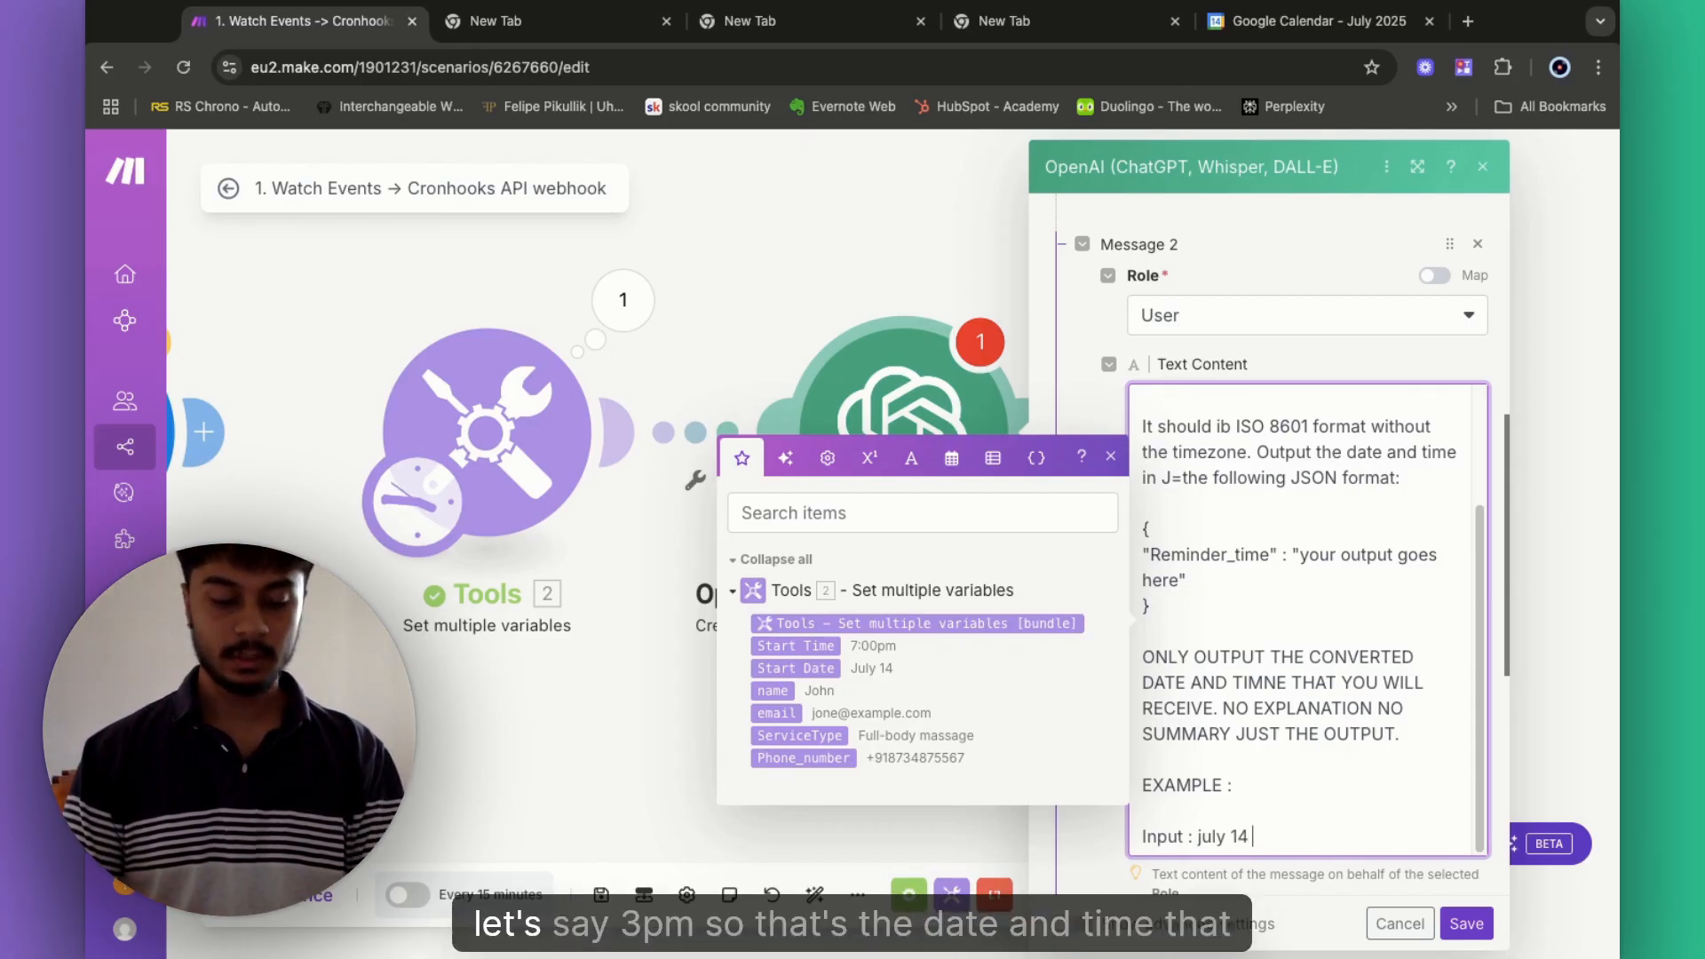
type("3pm")
scroll(1329, 575, "down", 3)
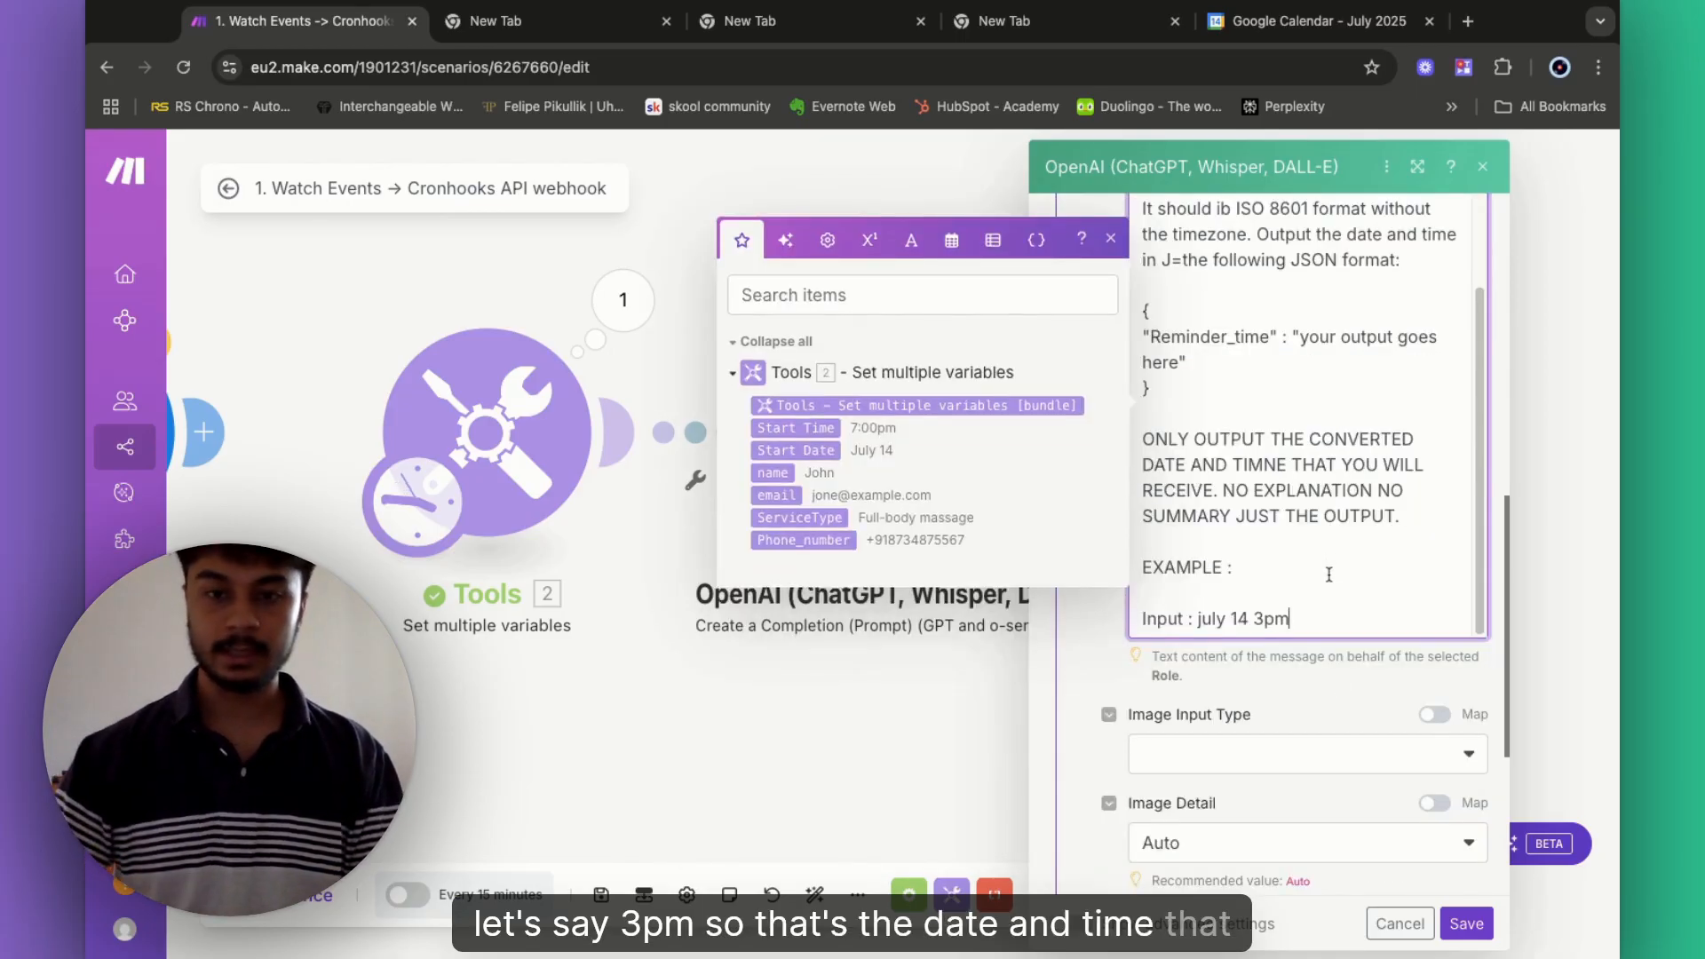
type("Output :")
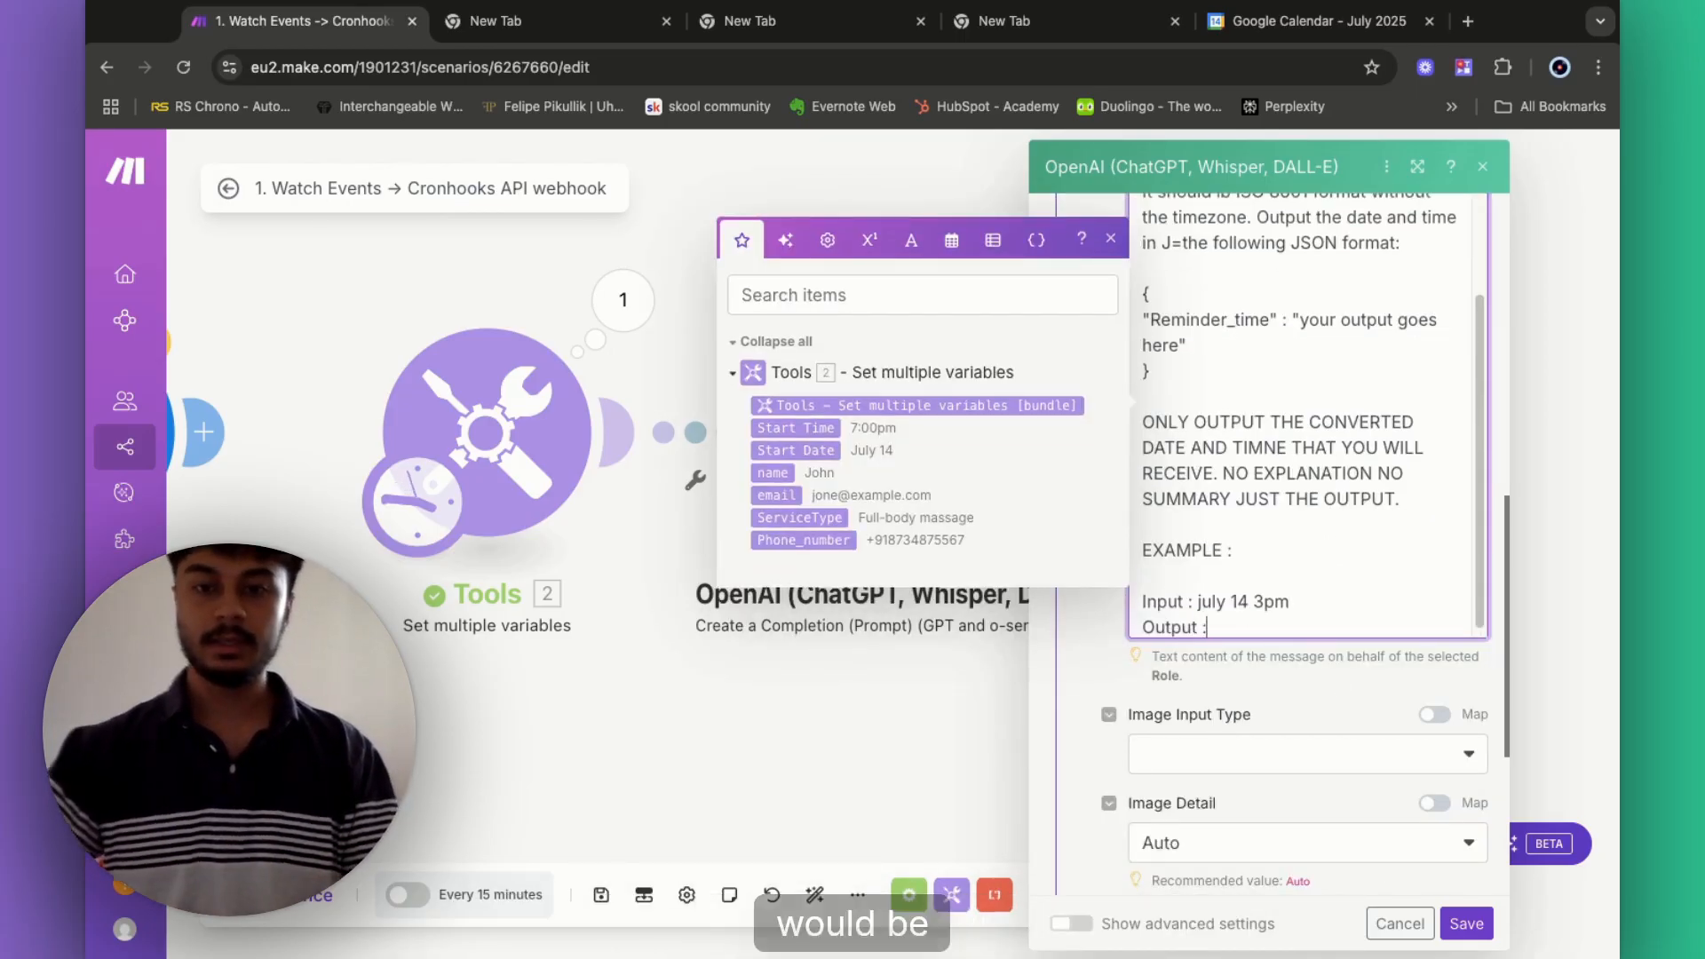
scroll(1322, 564, "down", 2)
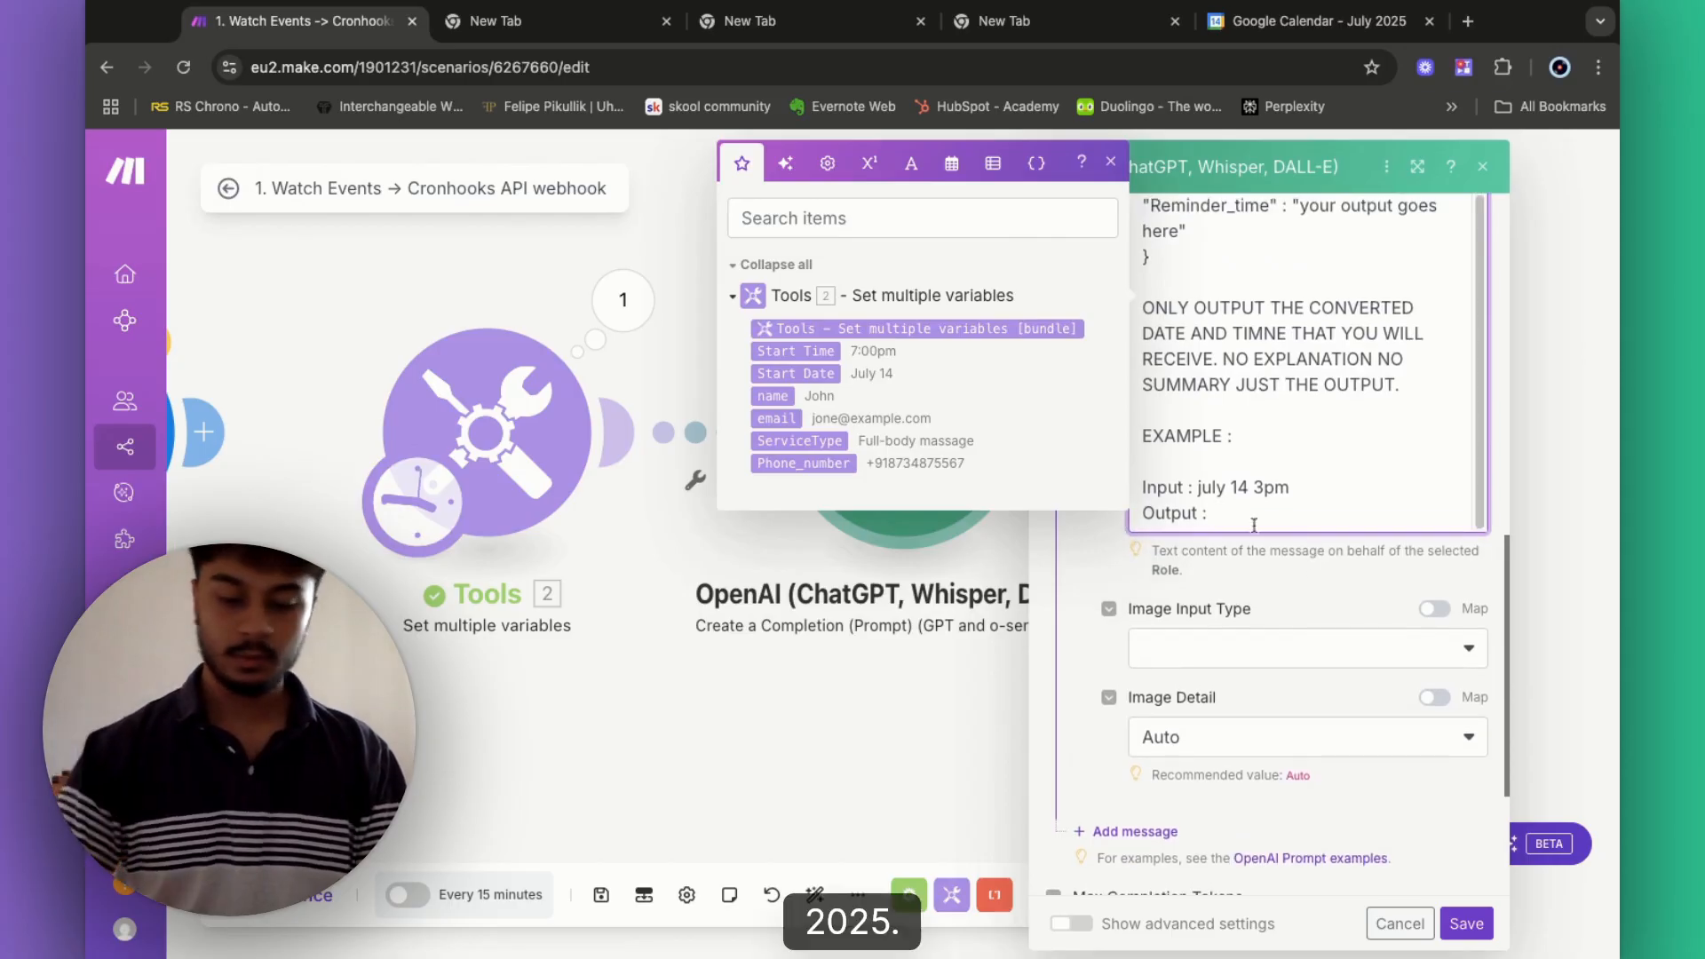
type("2025-")
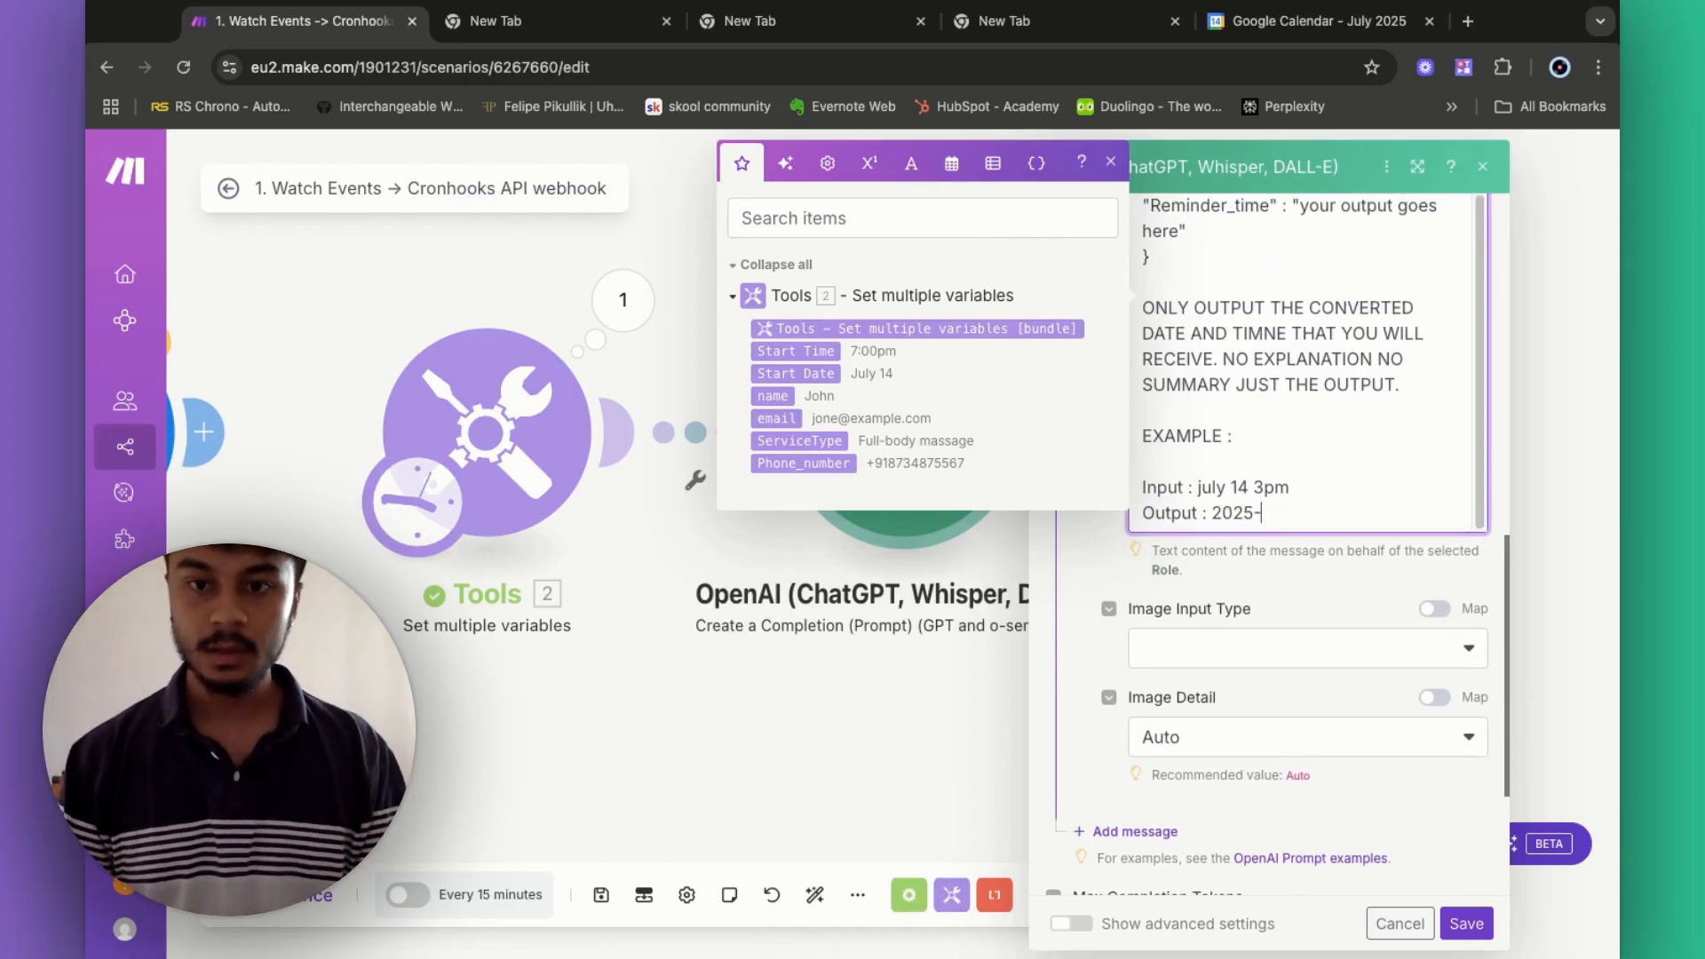
type("07-")
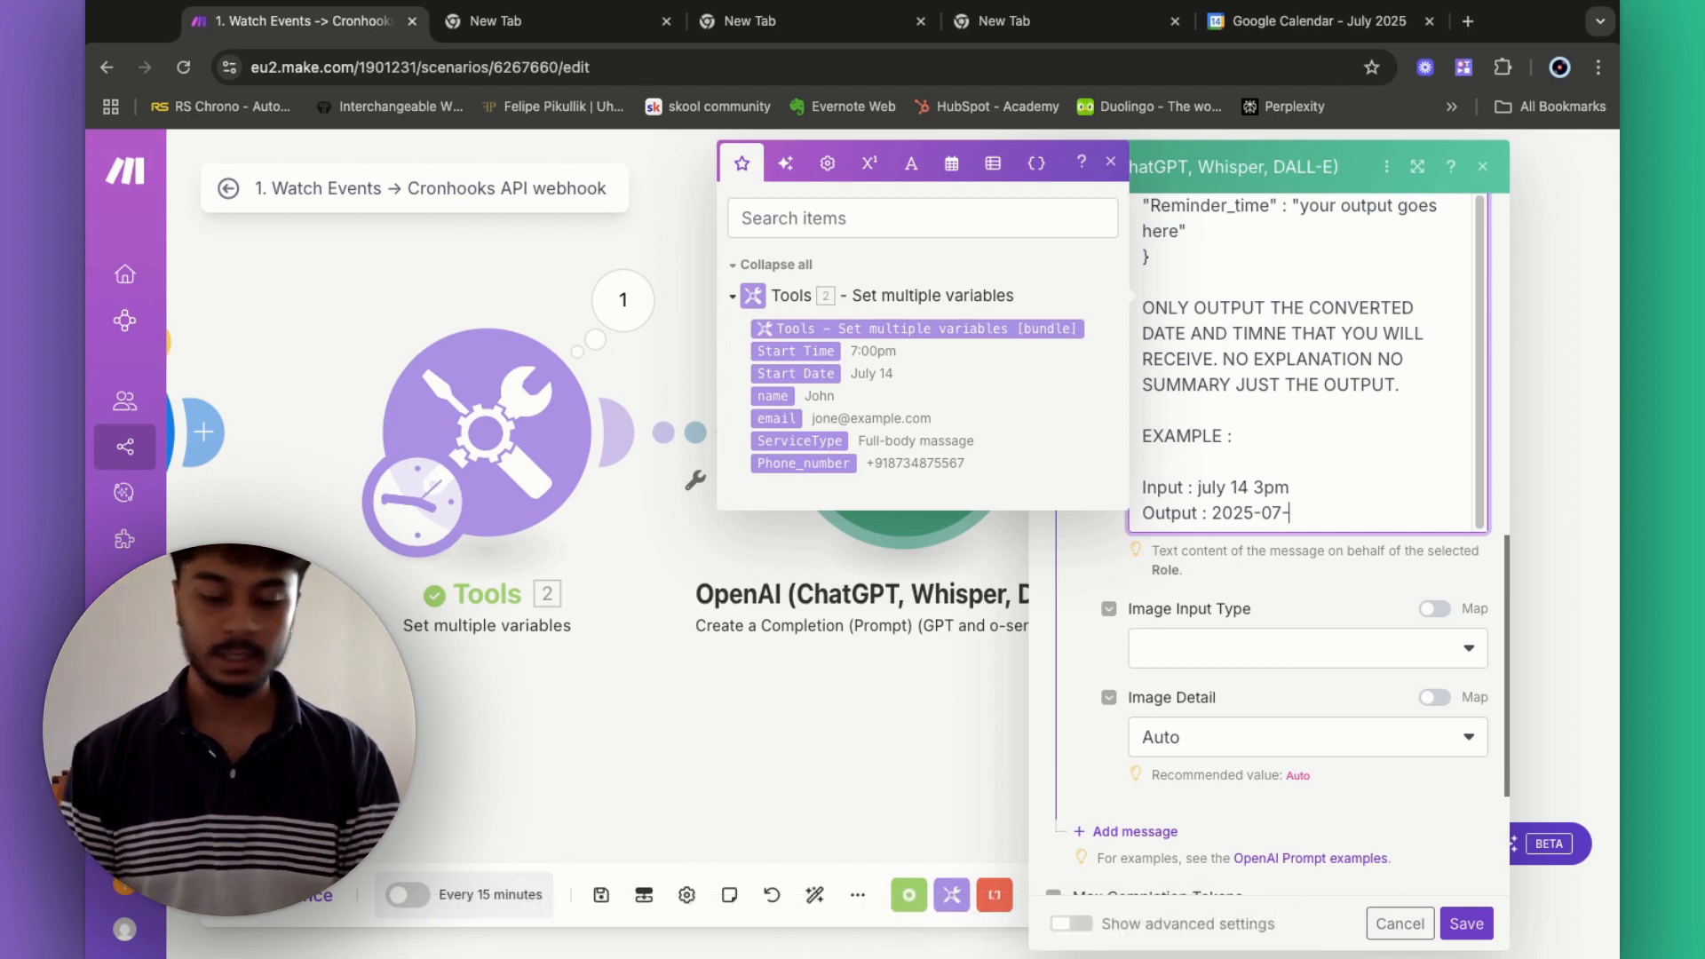
type("14T")
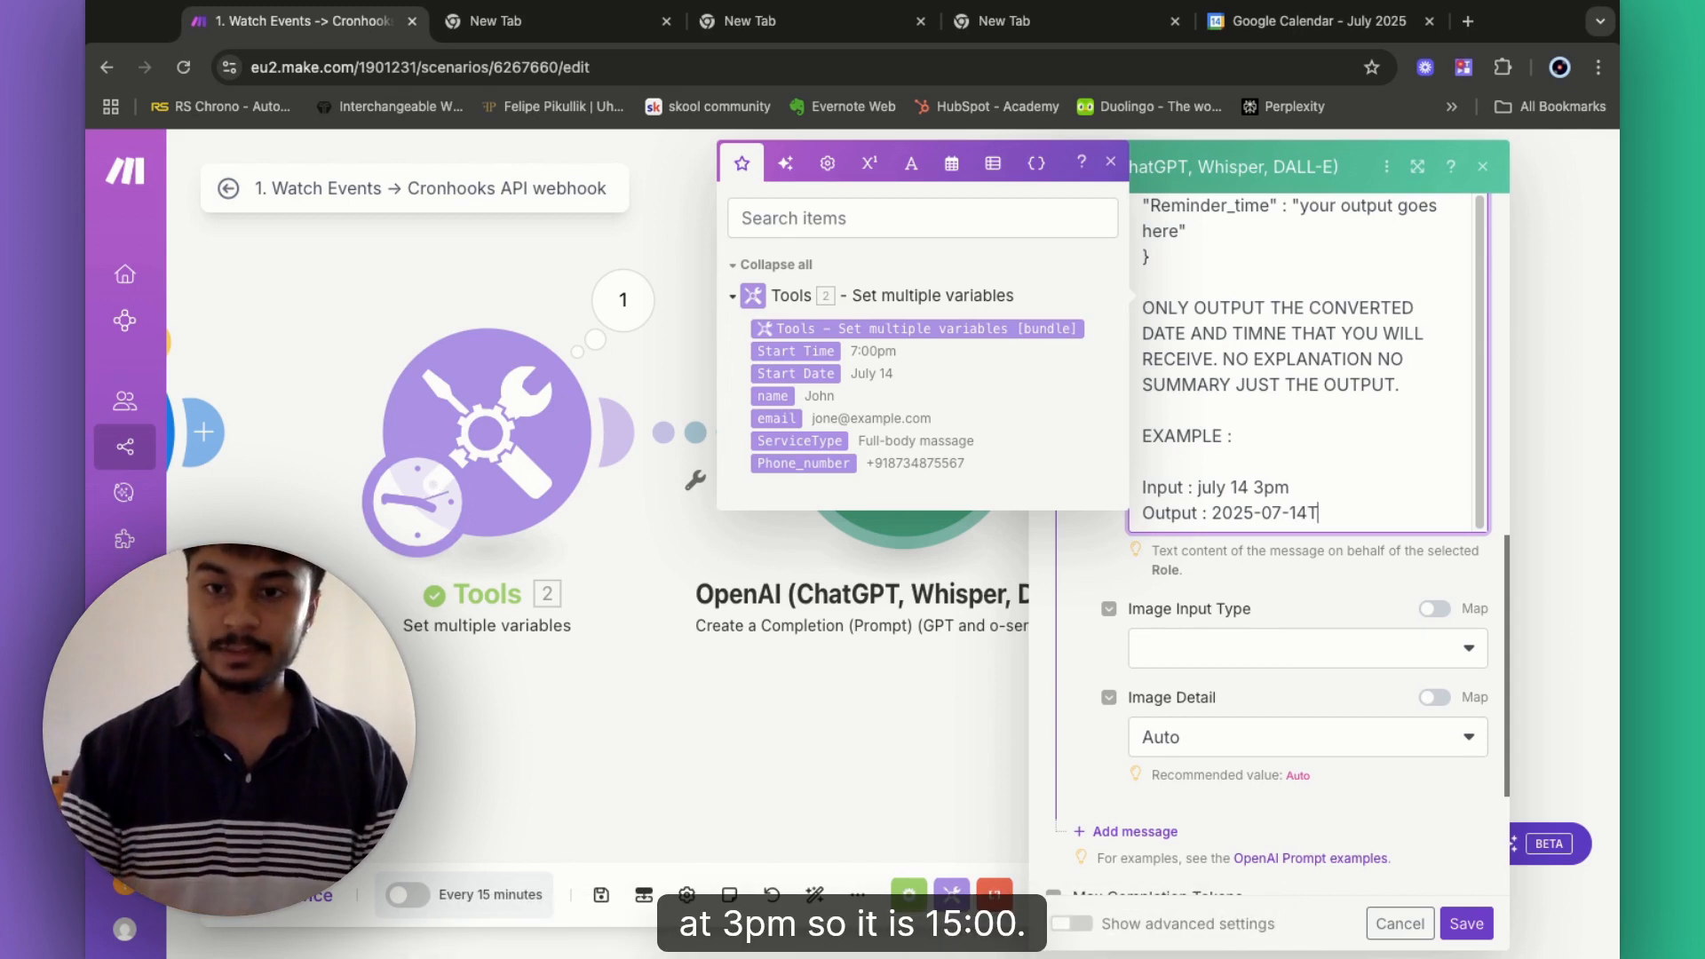
type("15:00:00")
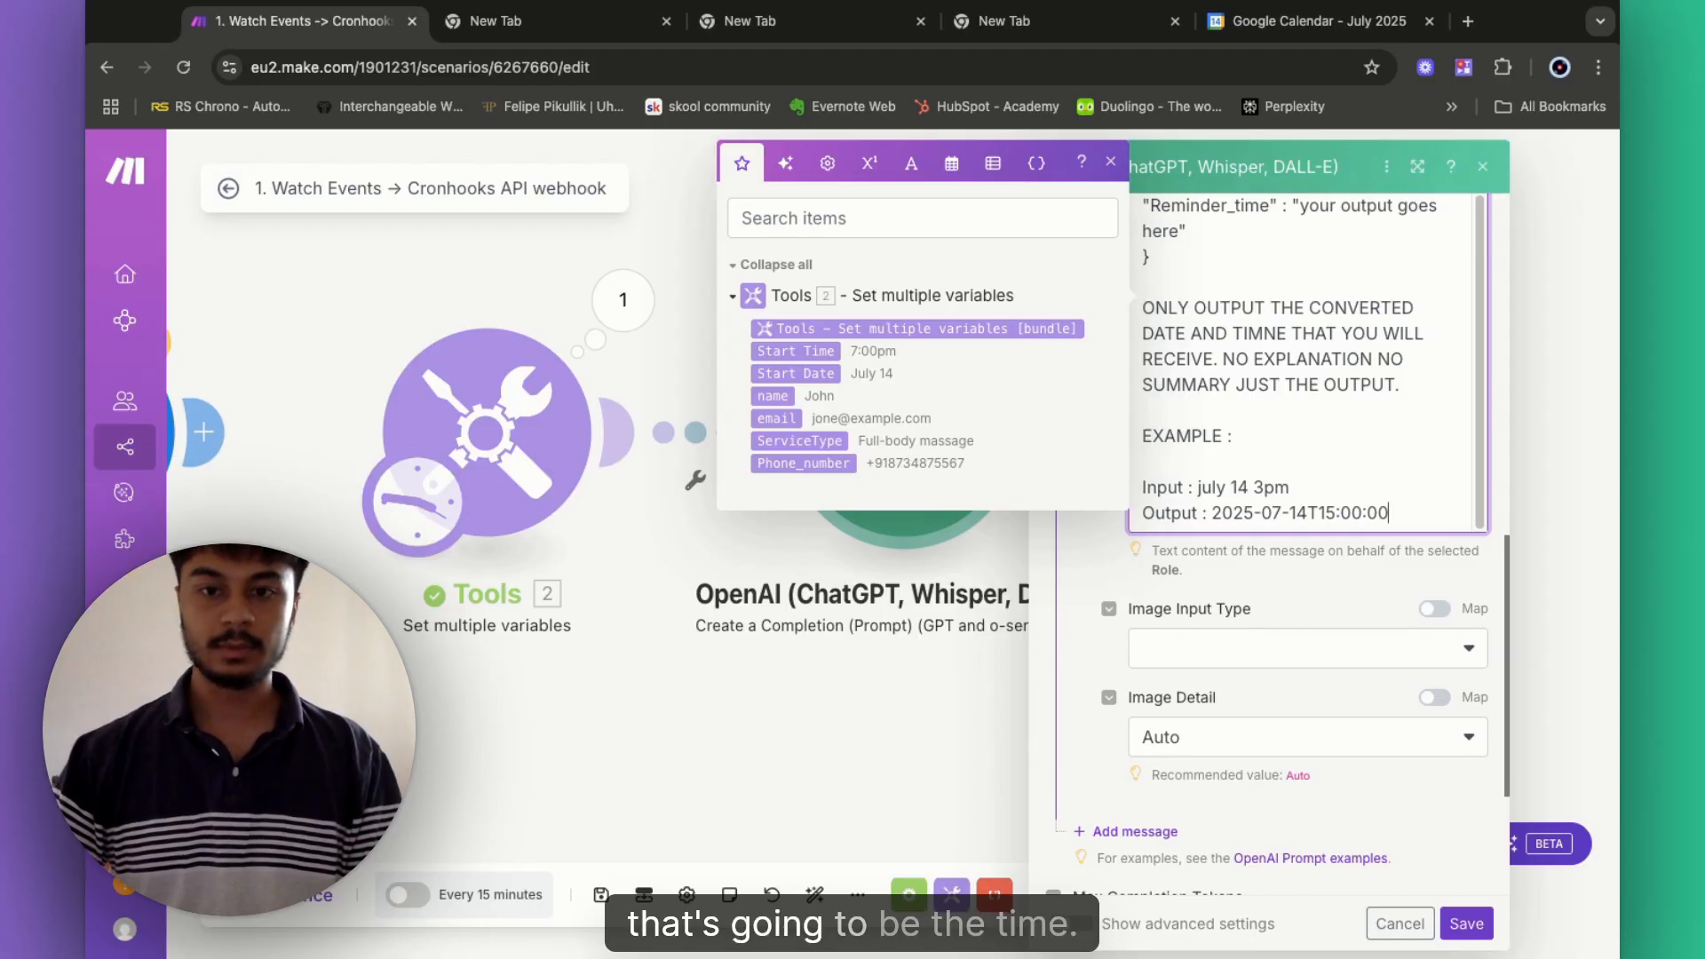
key("Return")
scroll(1306, 400, "down", 1)
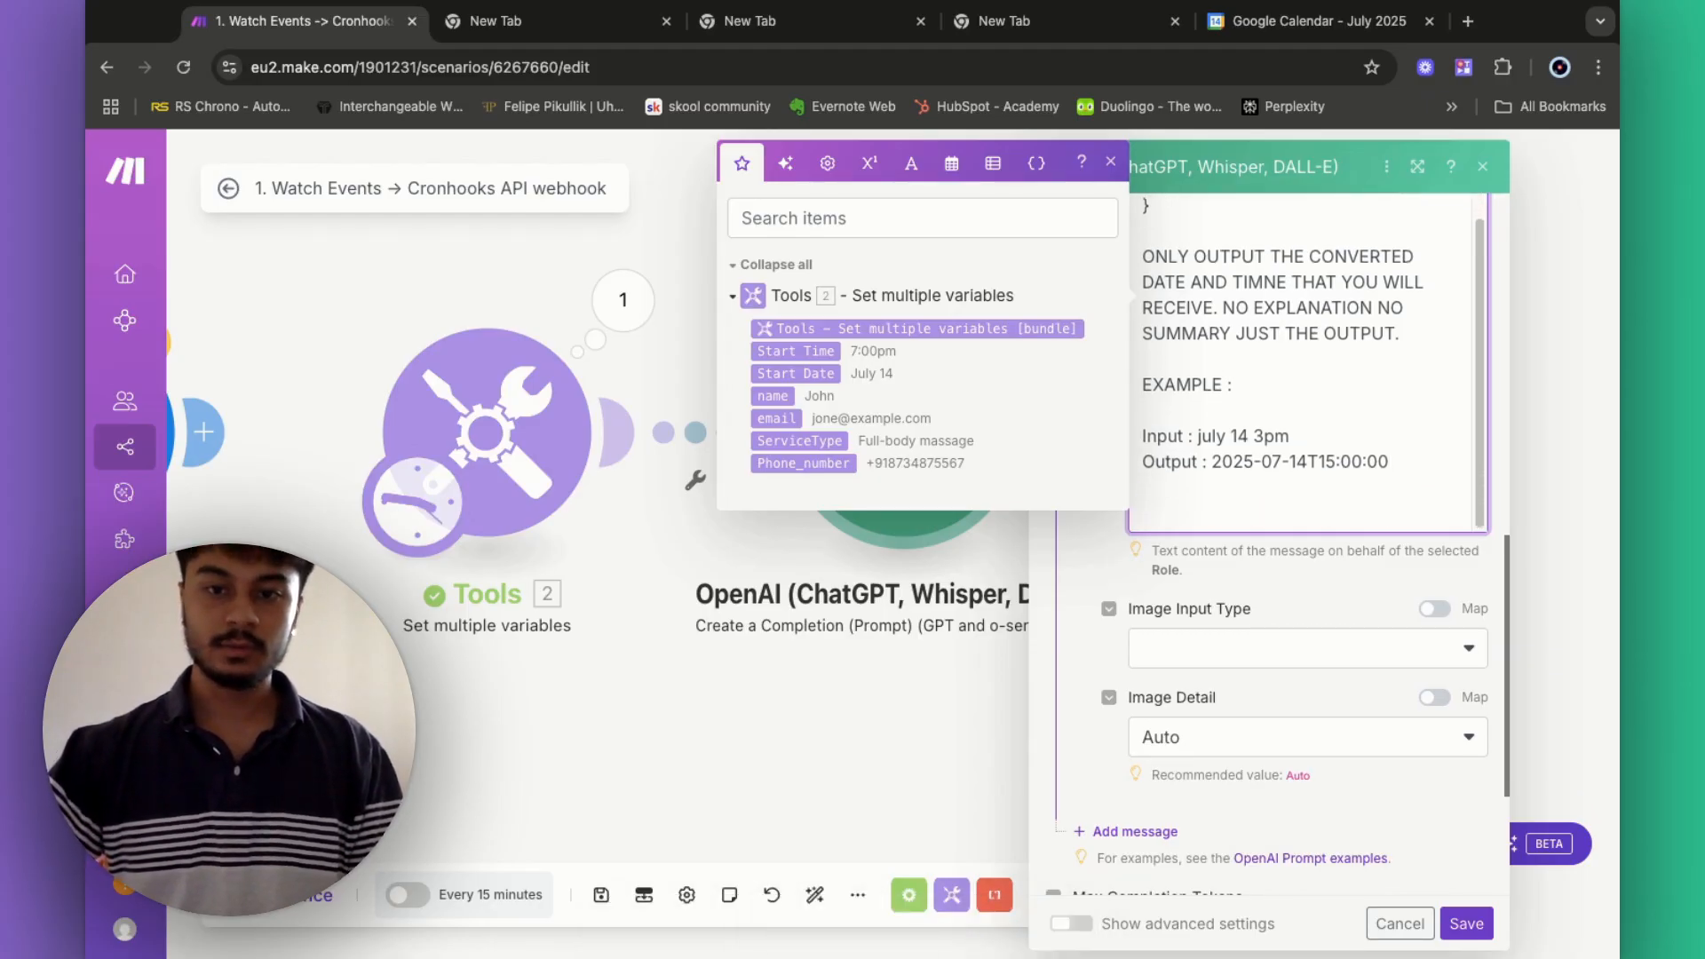
key("BackSpace")
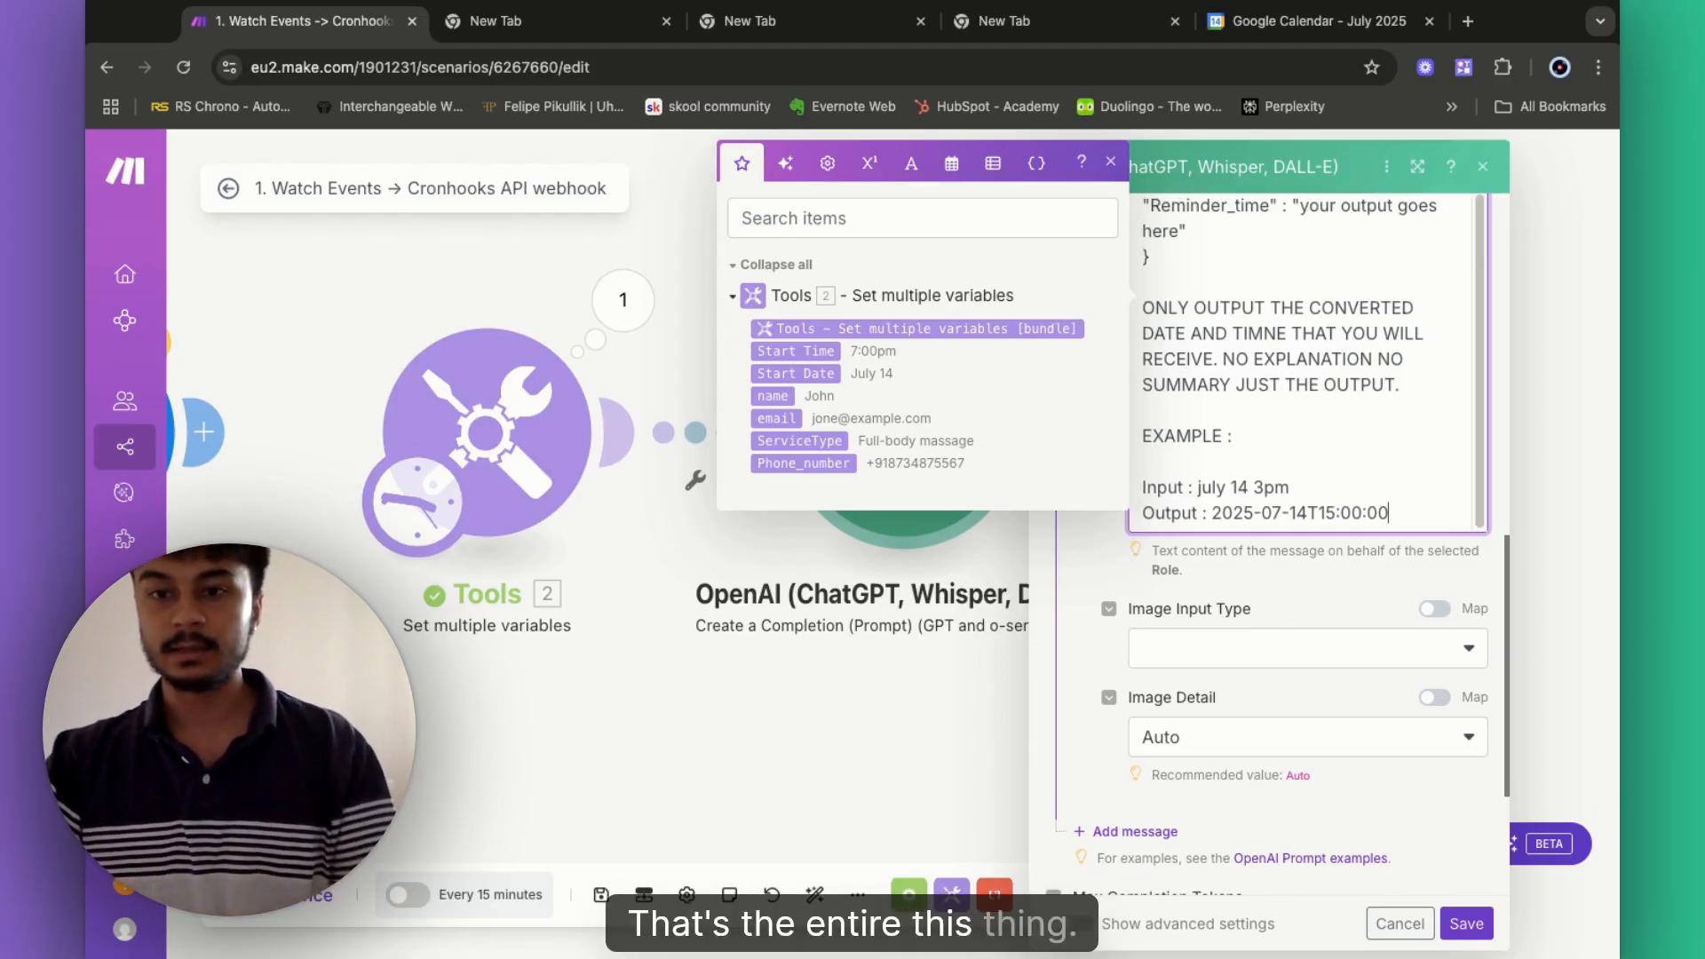
scroll(1416, 536, "down", 2)
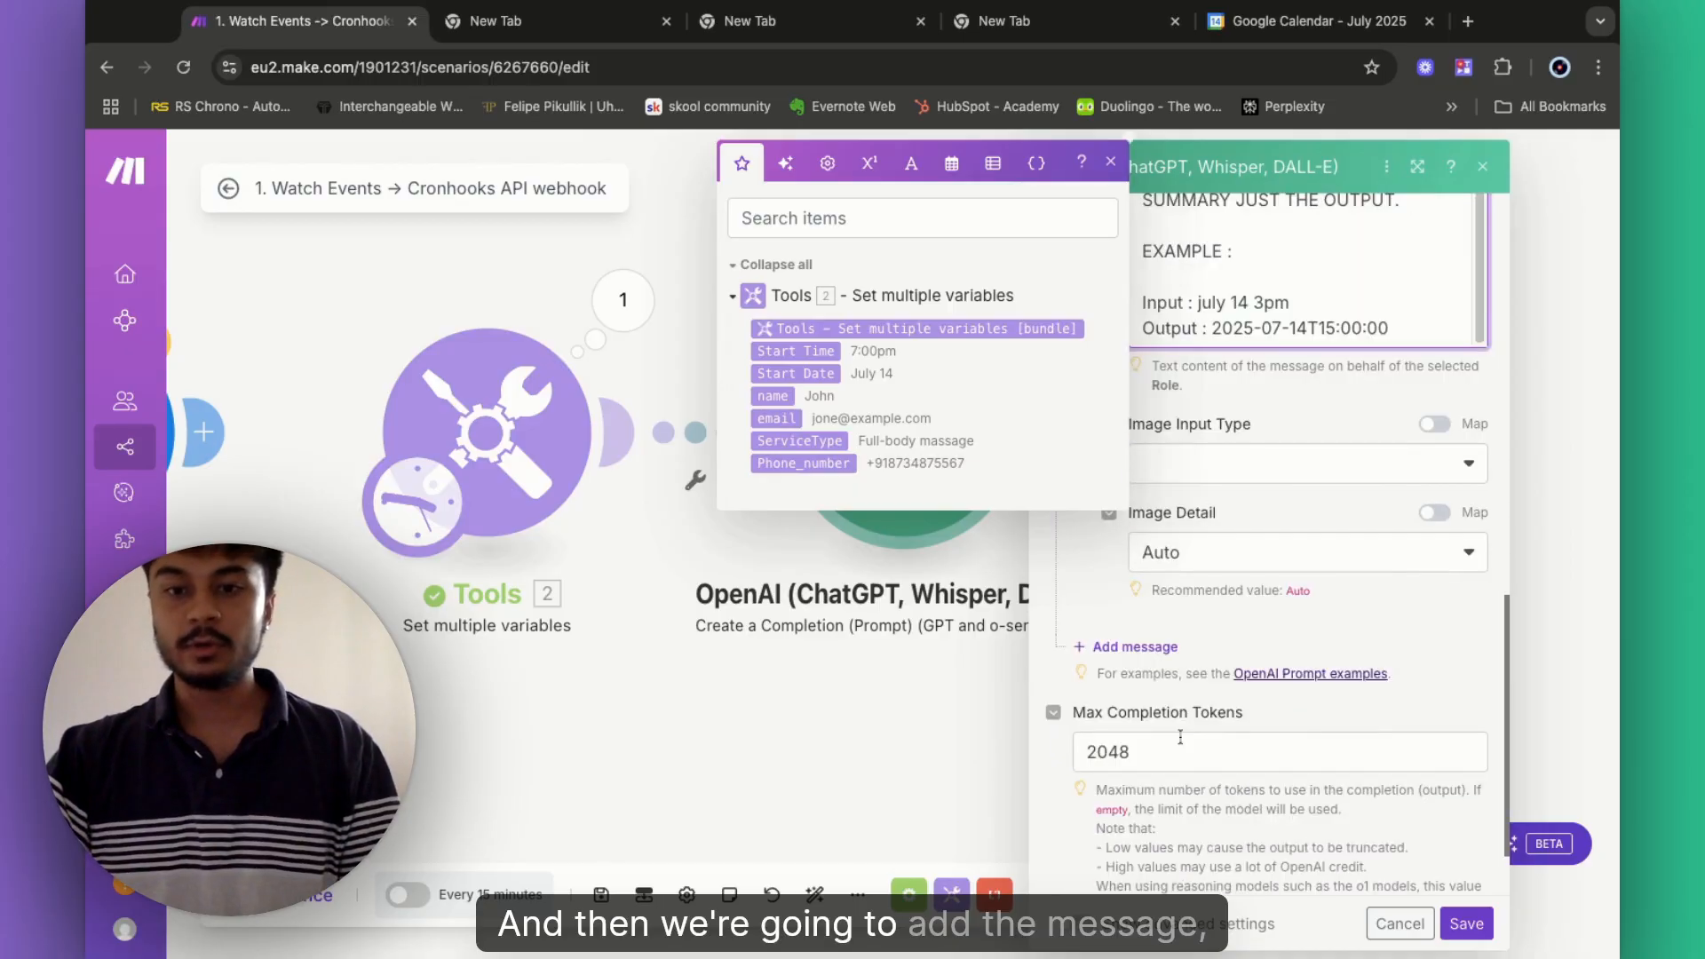
- Add User message 3 reading 'Here is the current date and time : {{now}}'
left_click(1124, 649)
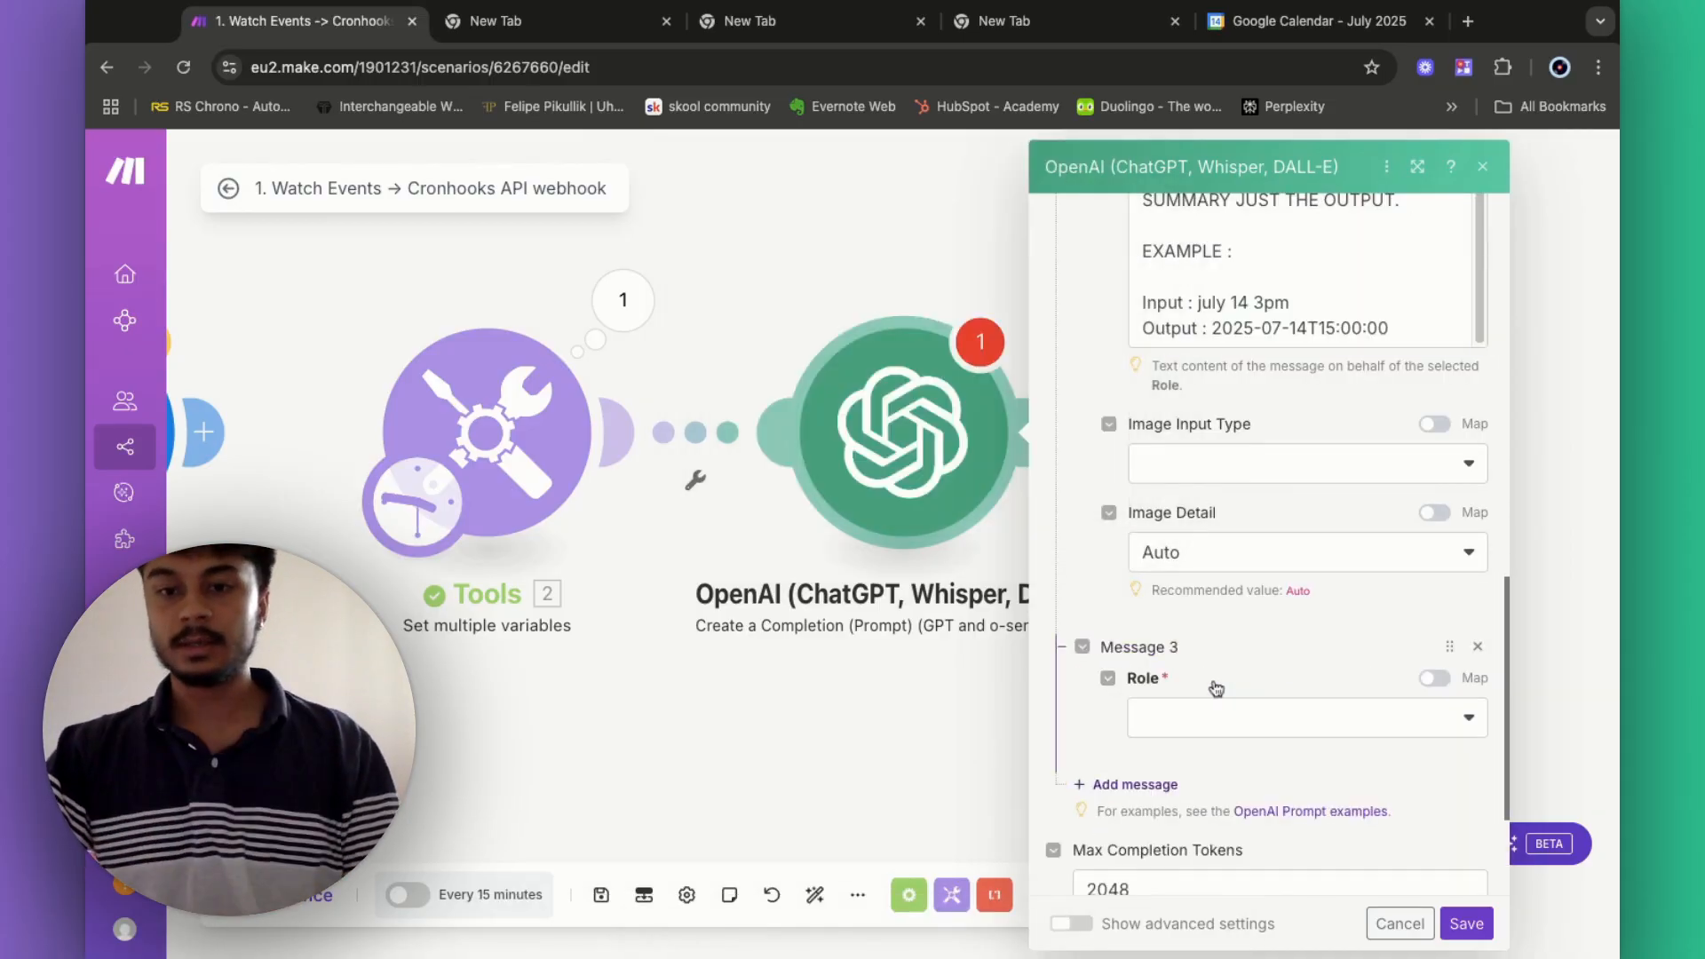
left_click(1212, 720)
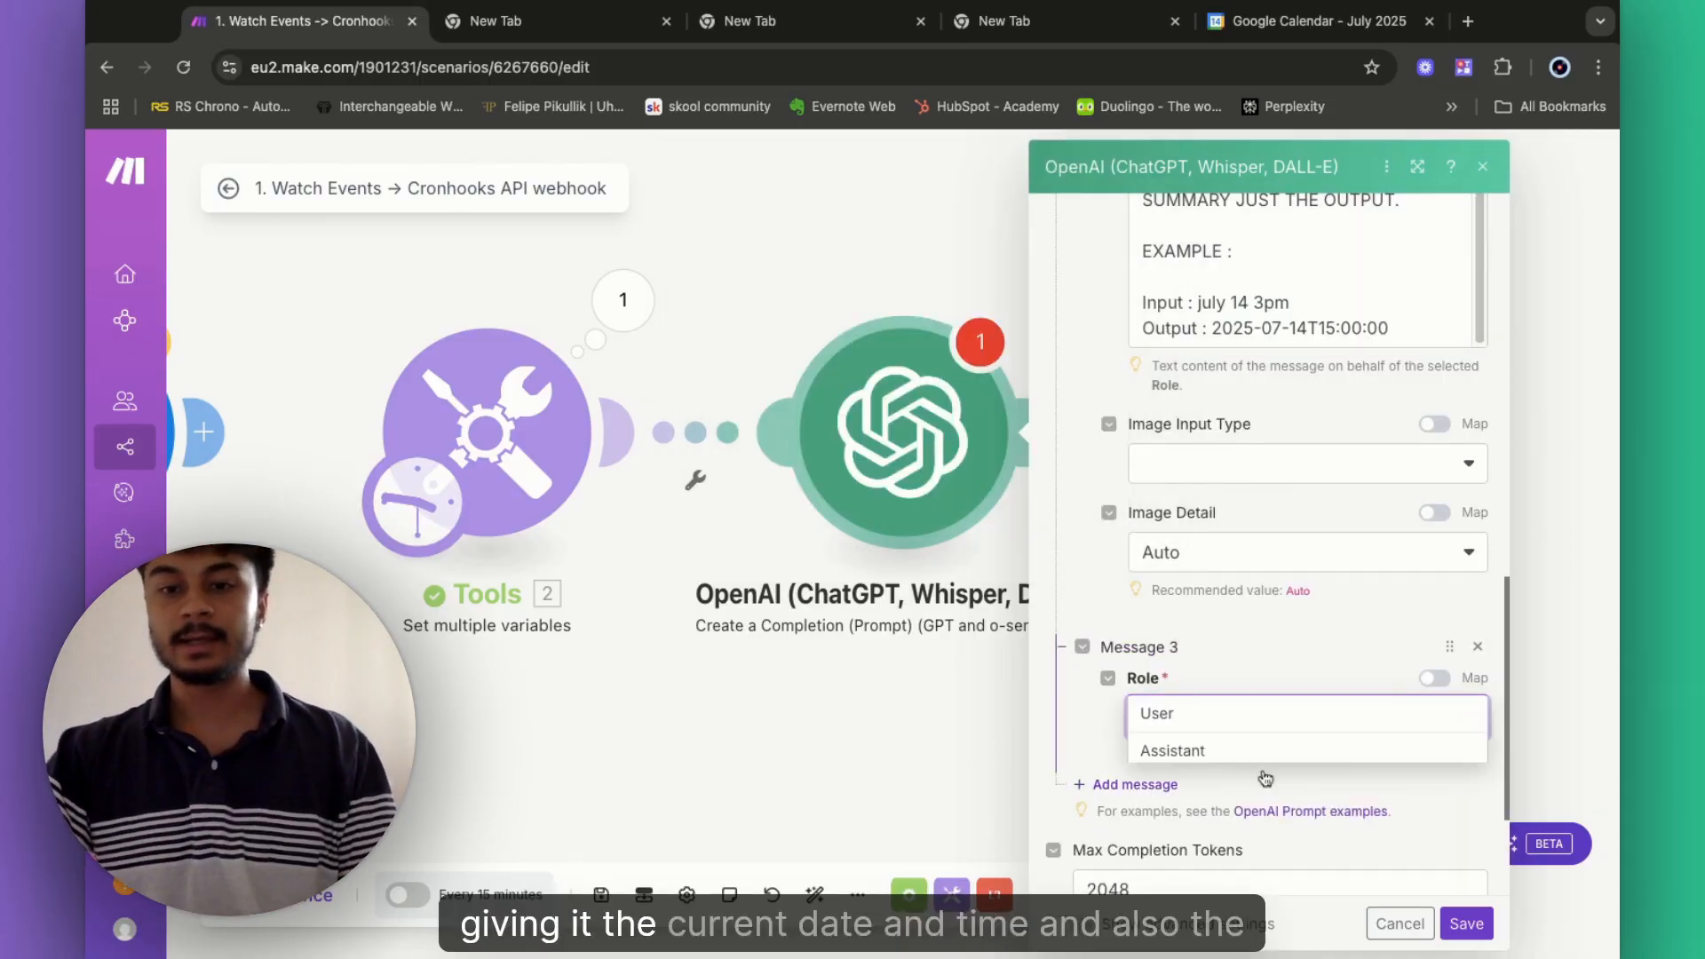
left_click(1219, 714)
scroll(1266, 777, "down", 2)
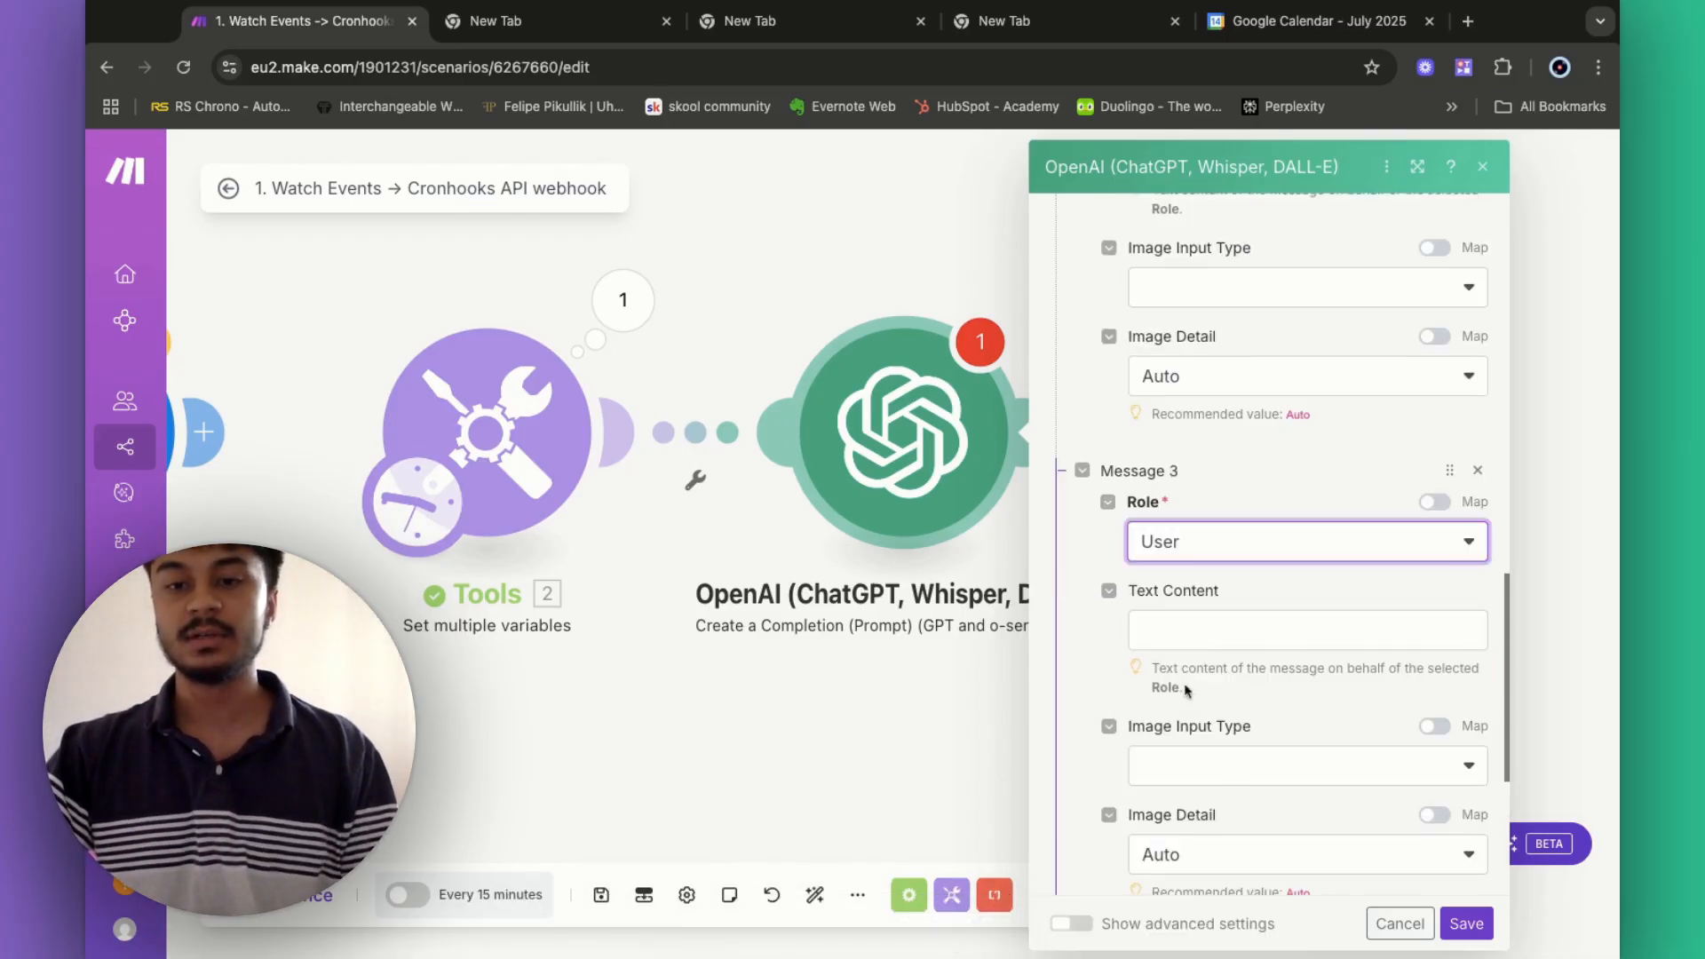
left_click(1188, 636)
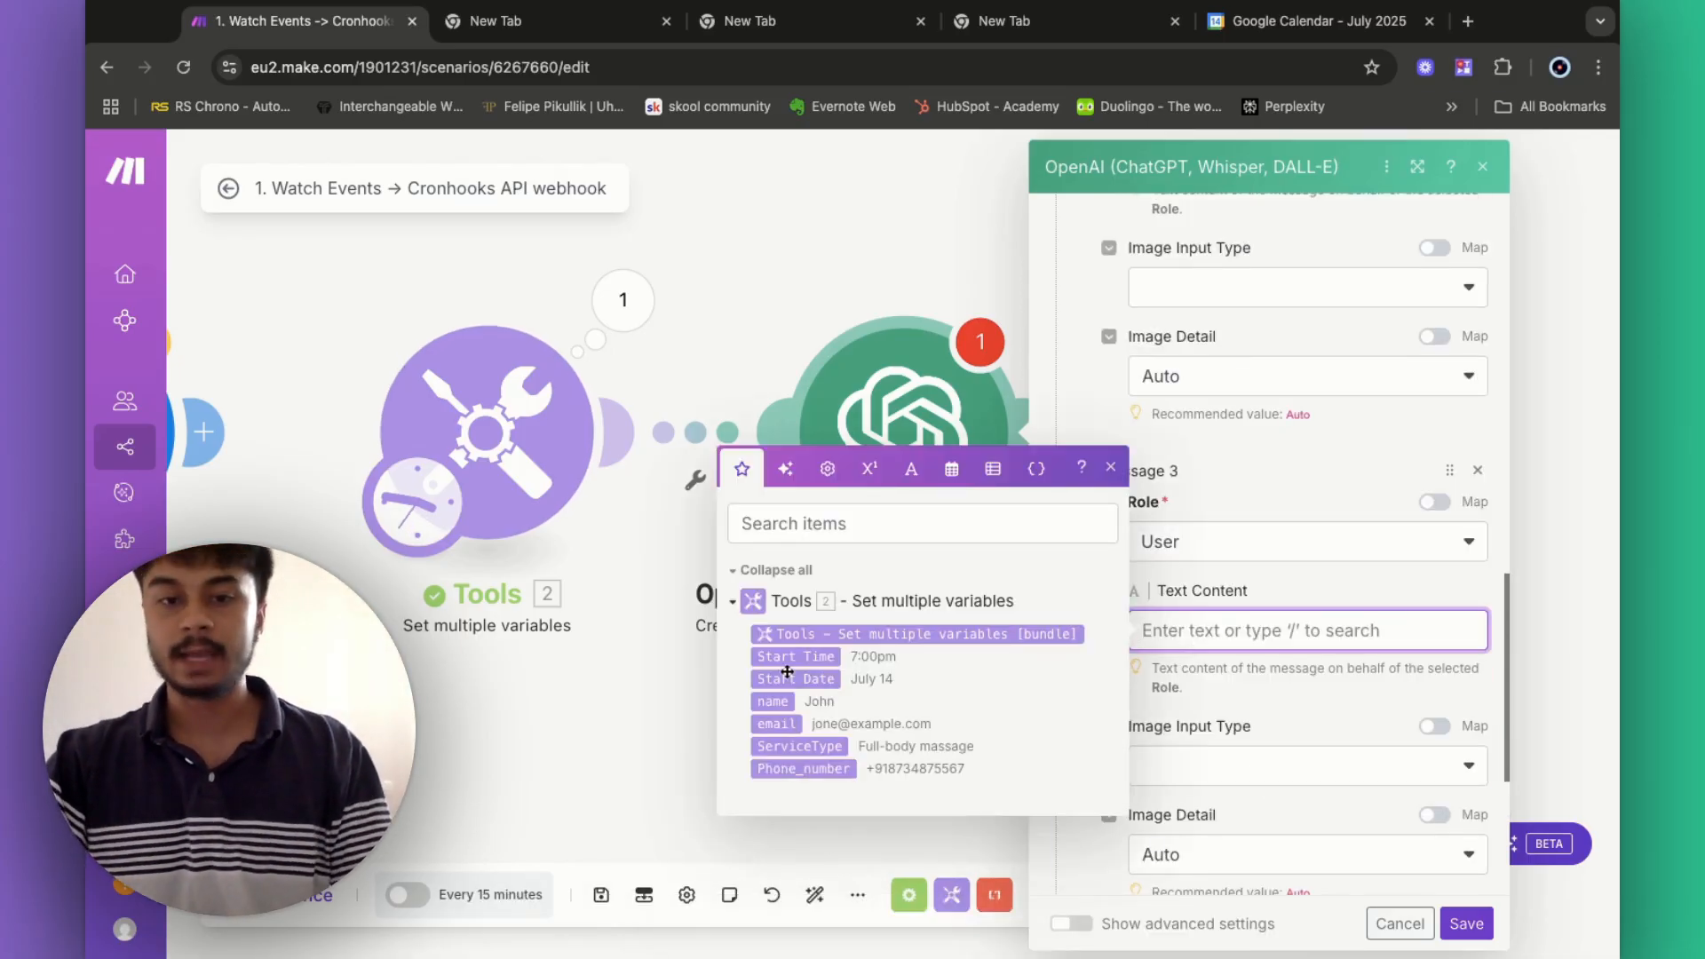
type("H")
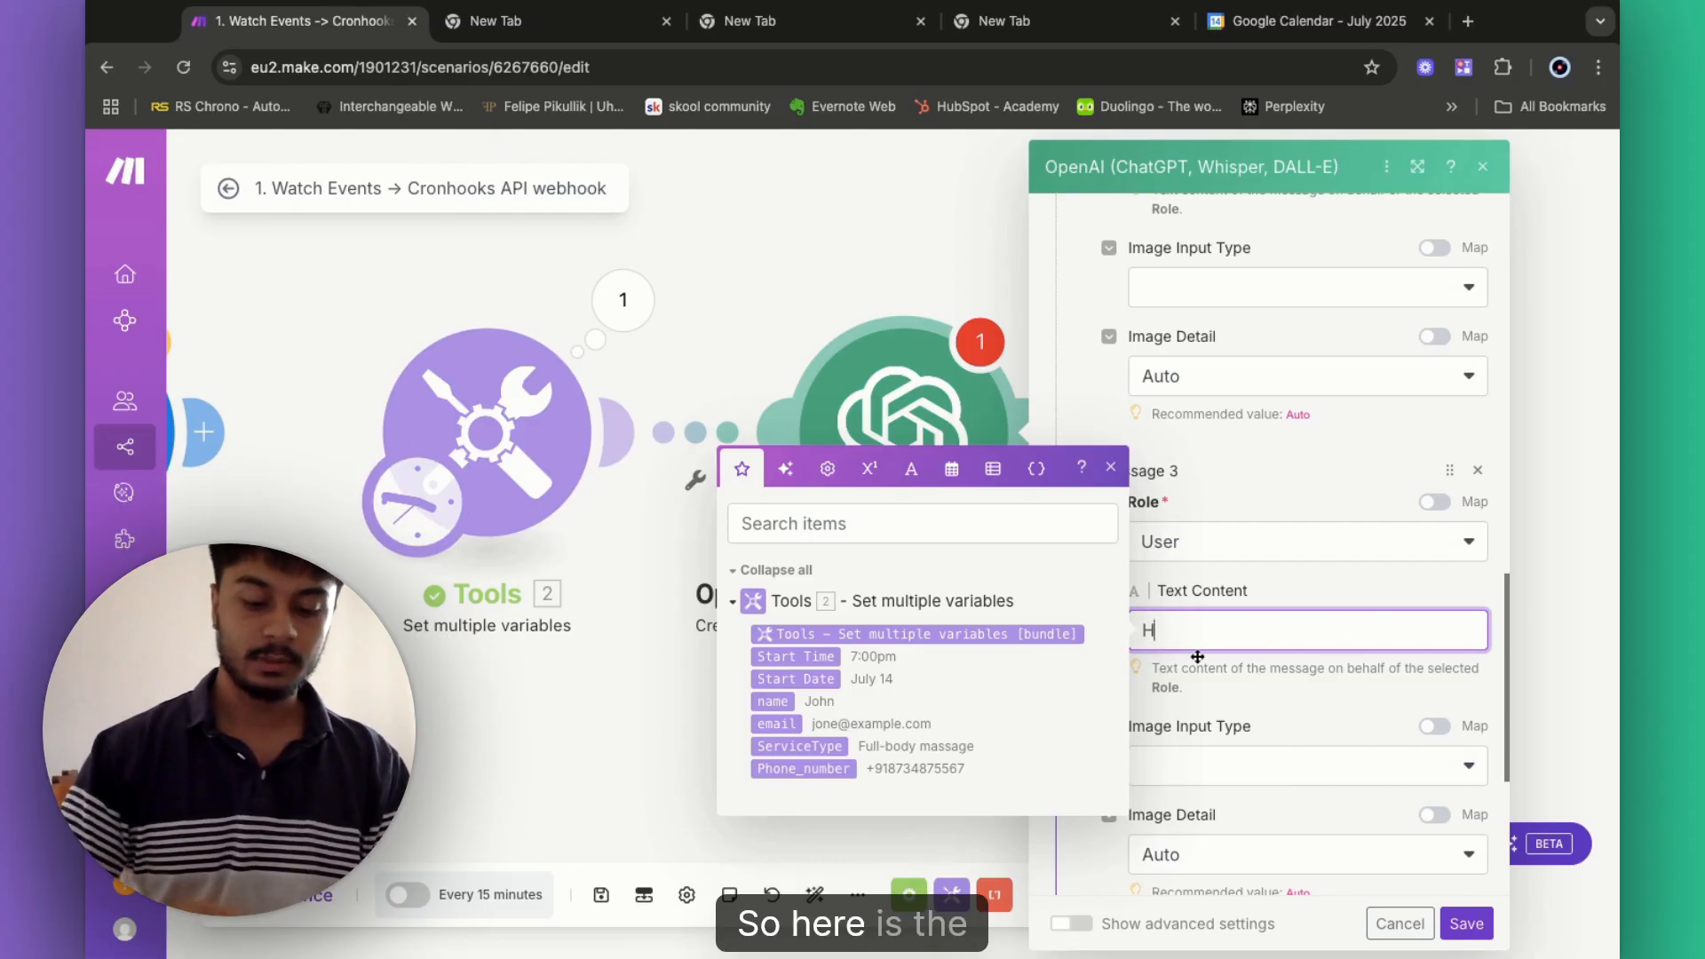
type("ere is ther c")
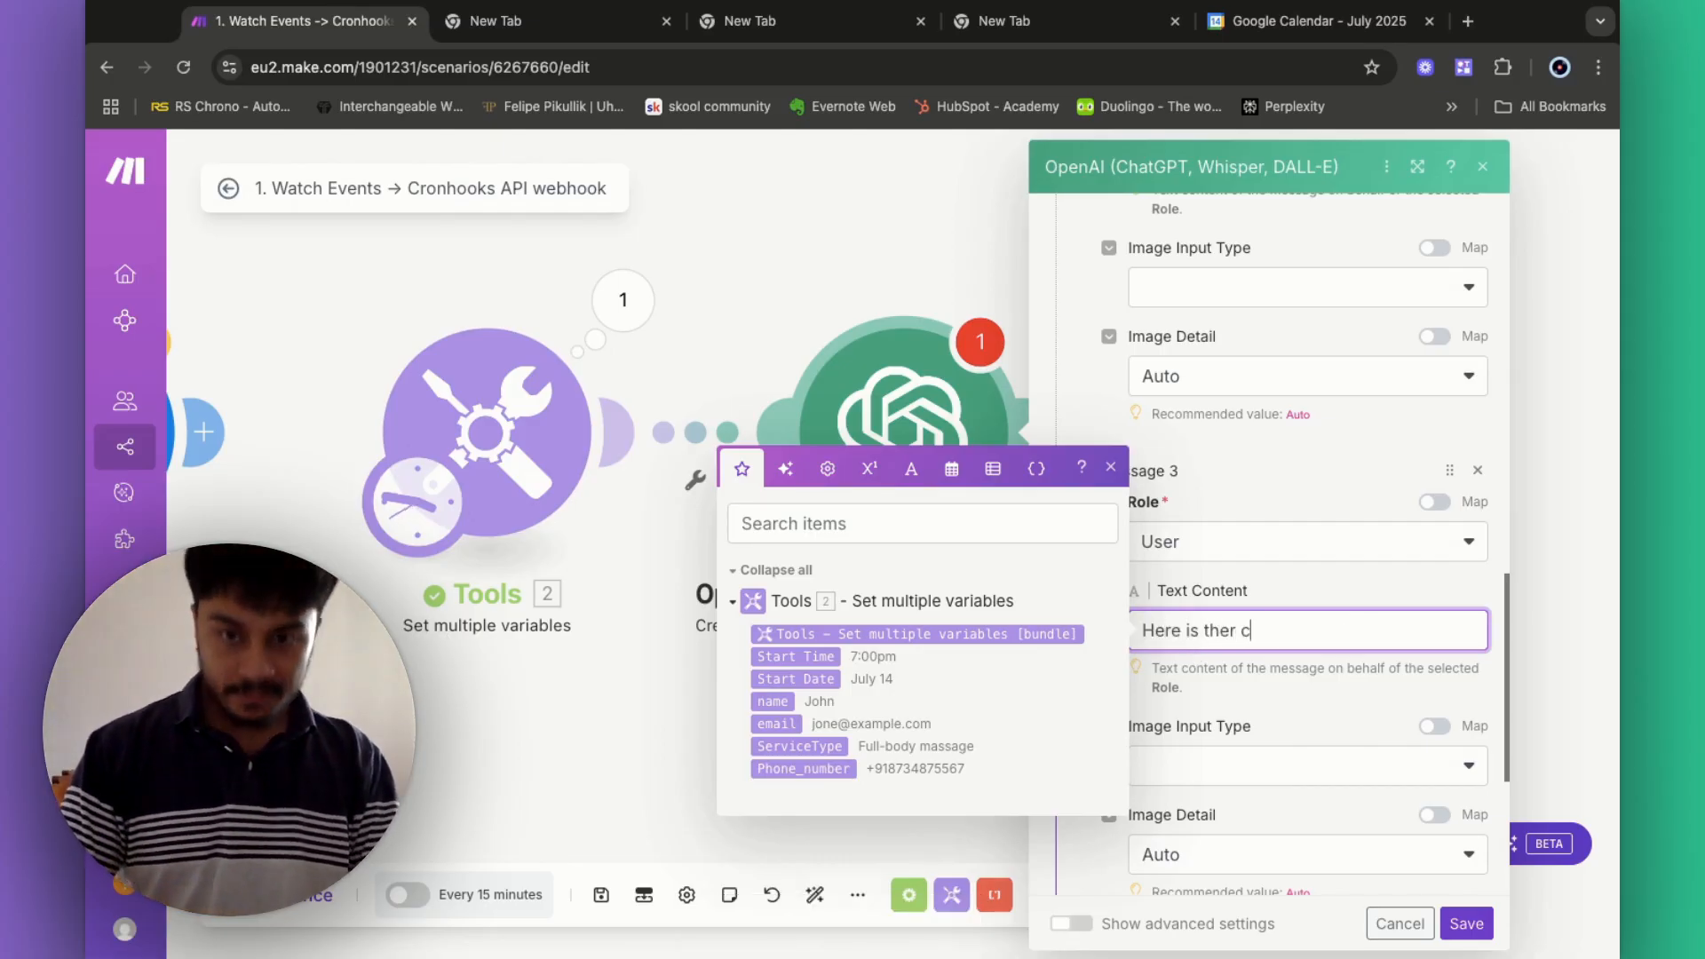
key("BackSpace")
key("BackSpace")
key("BackSpace")
type(" curren")
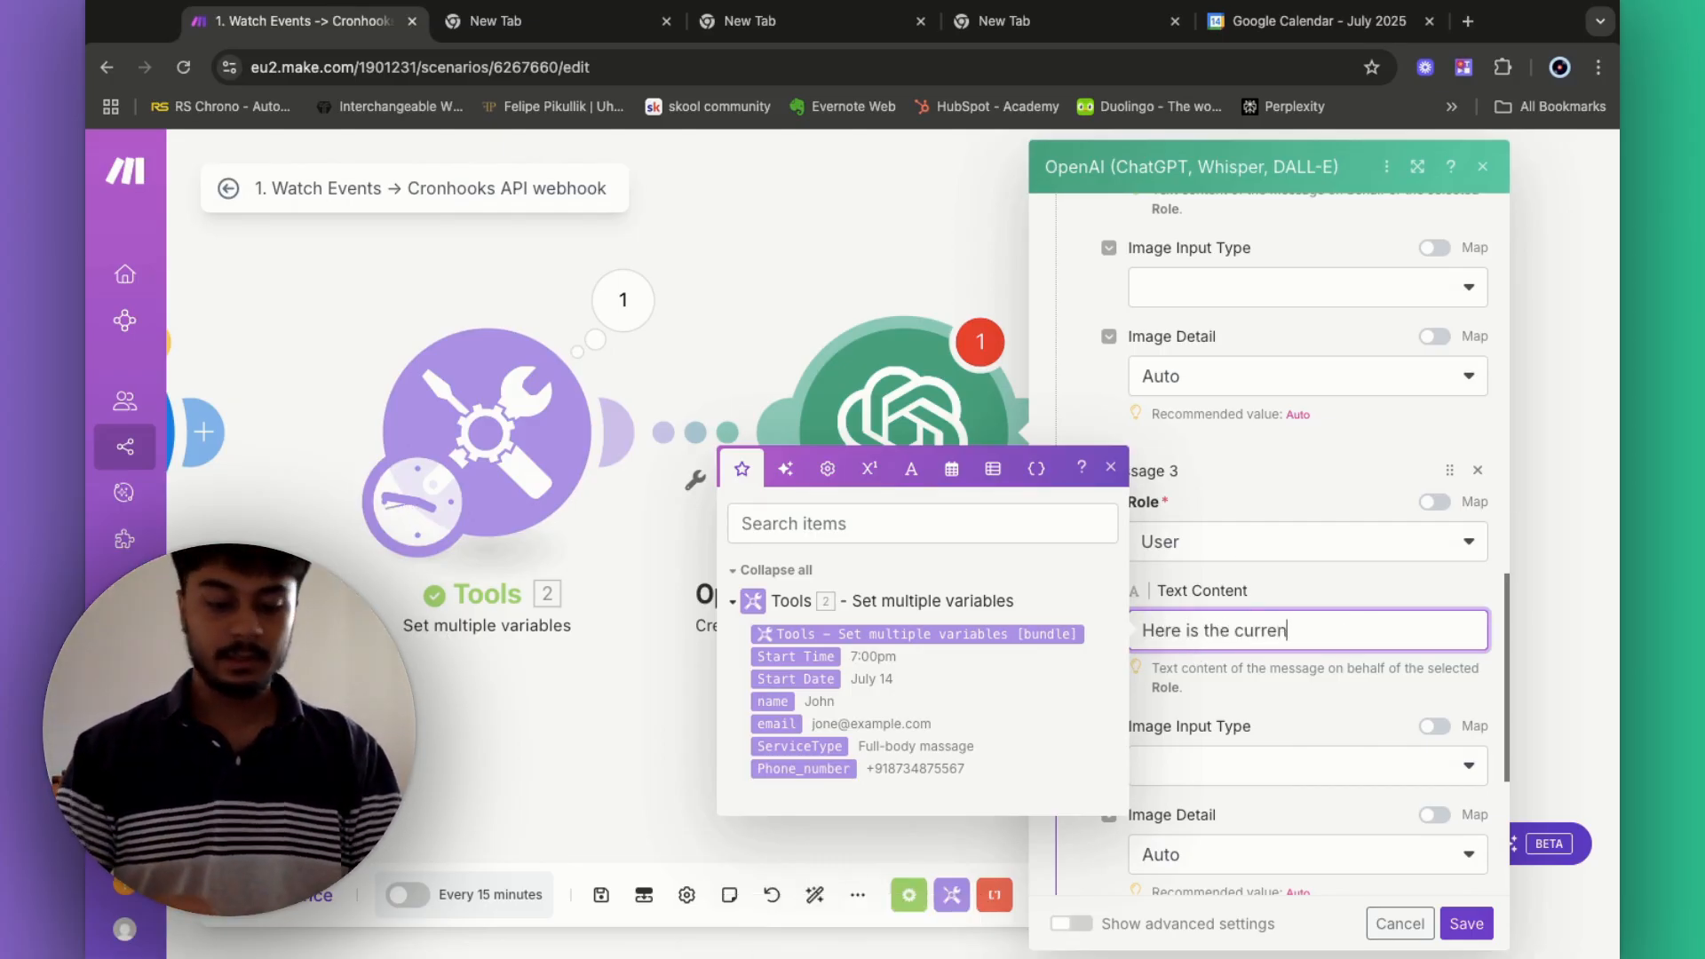
type("ty date and time")
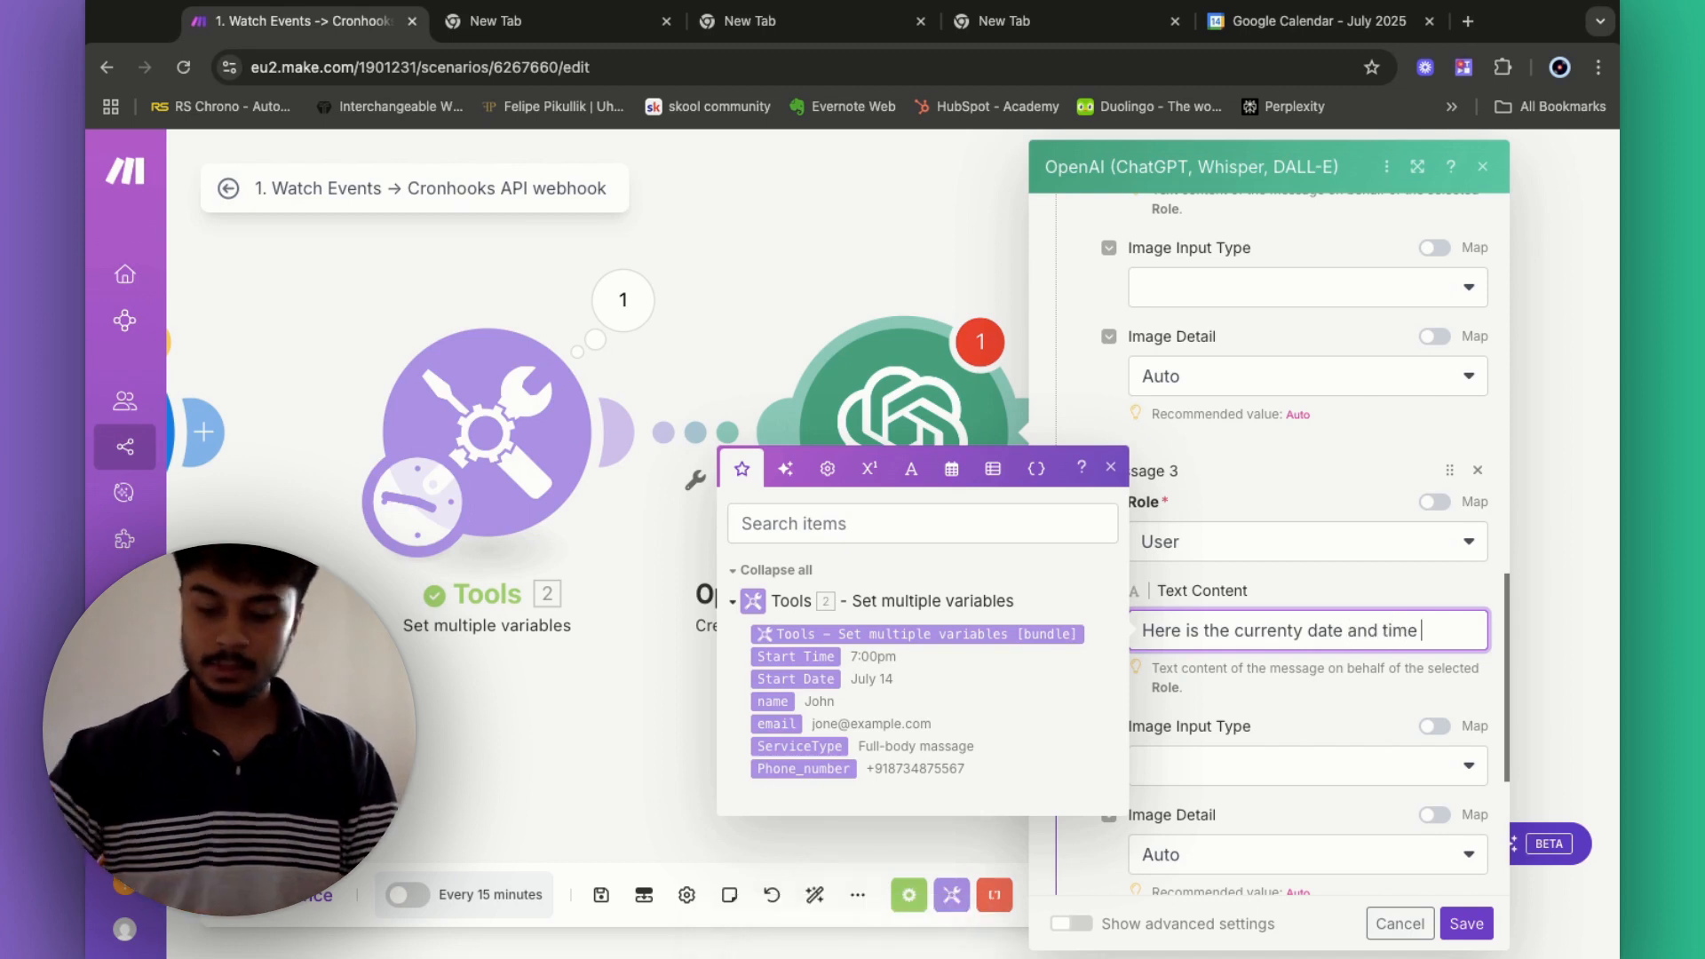
type(" : {")
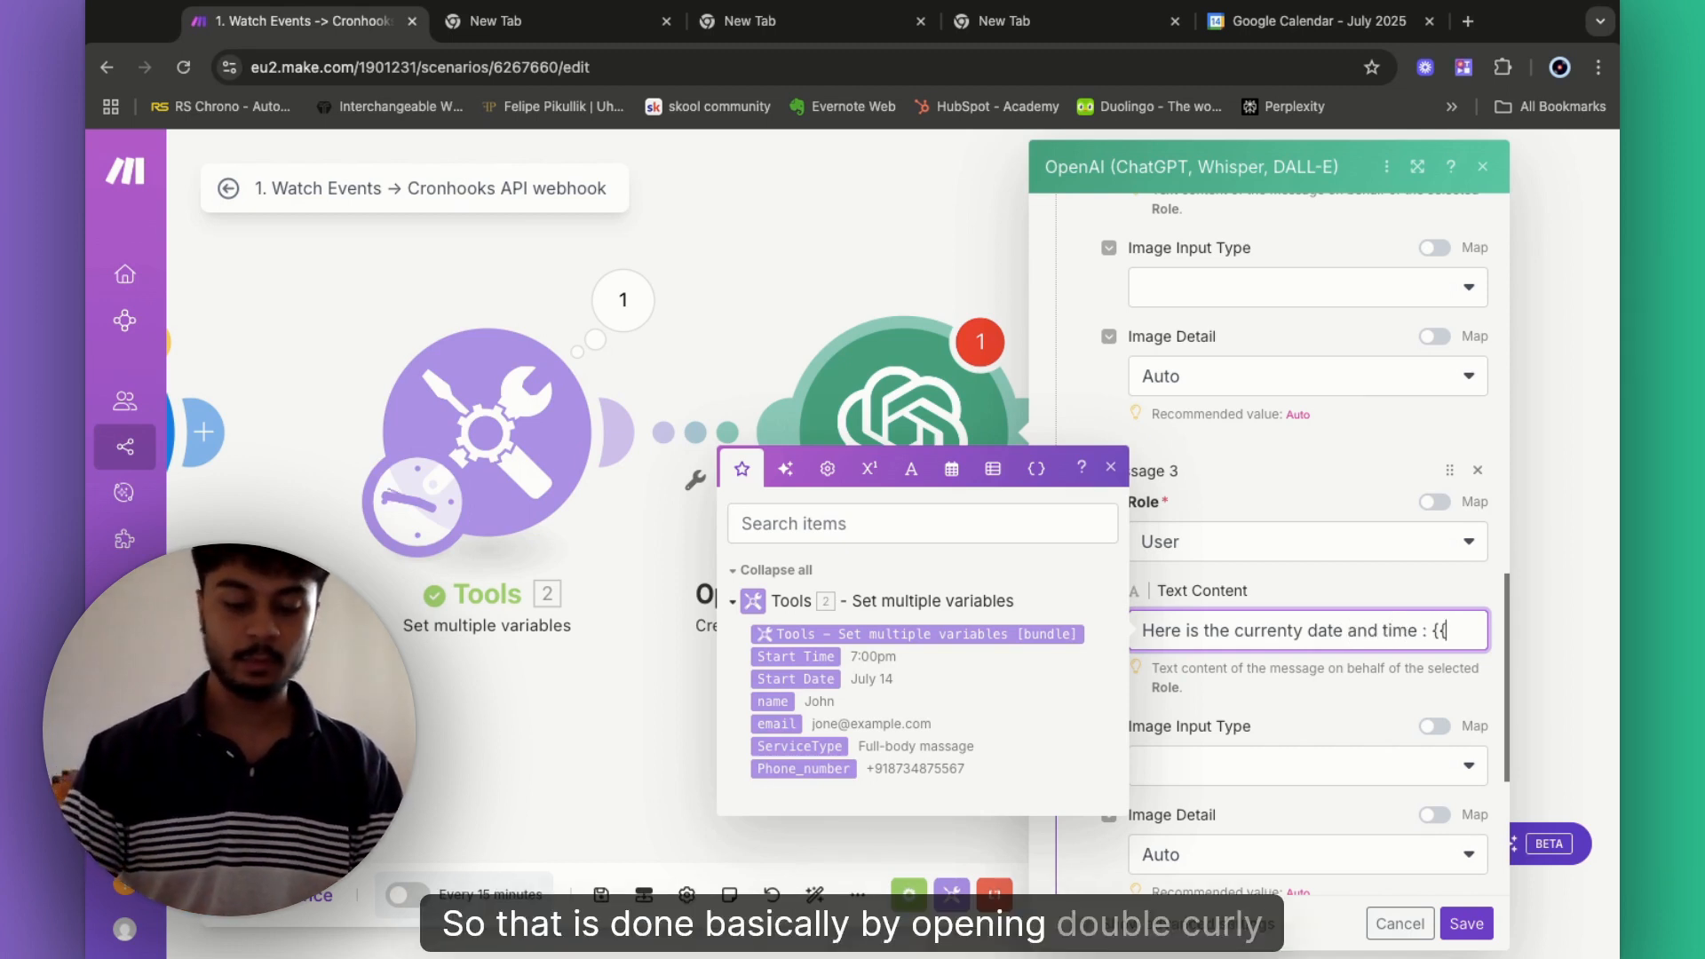
type("{now")
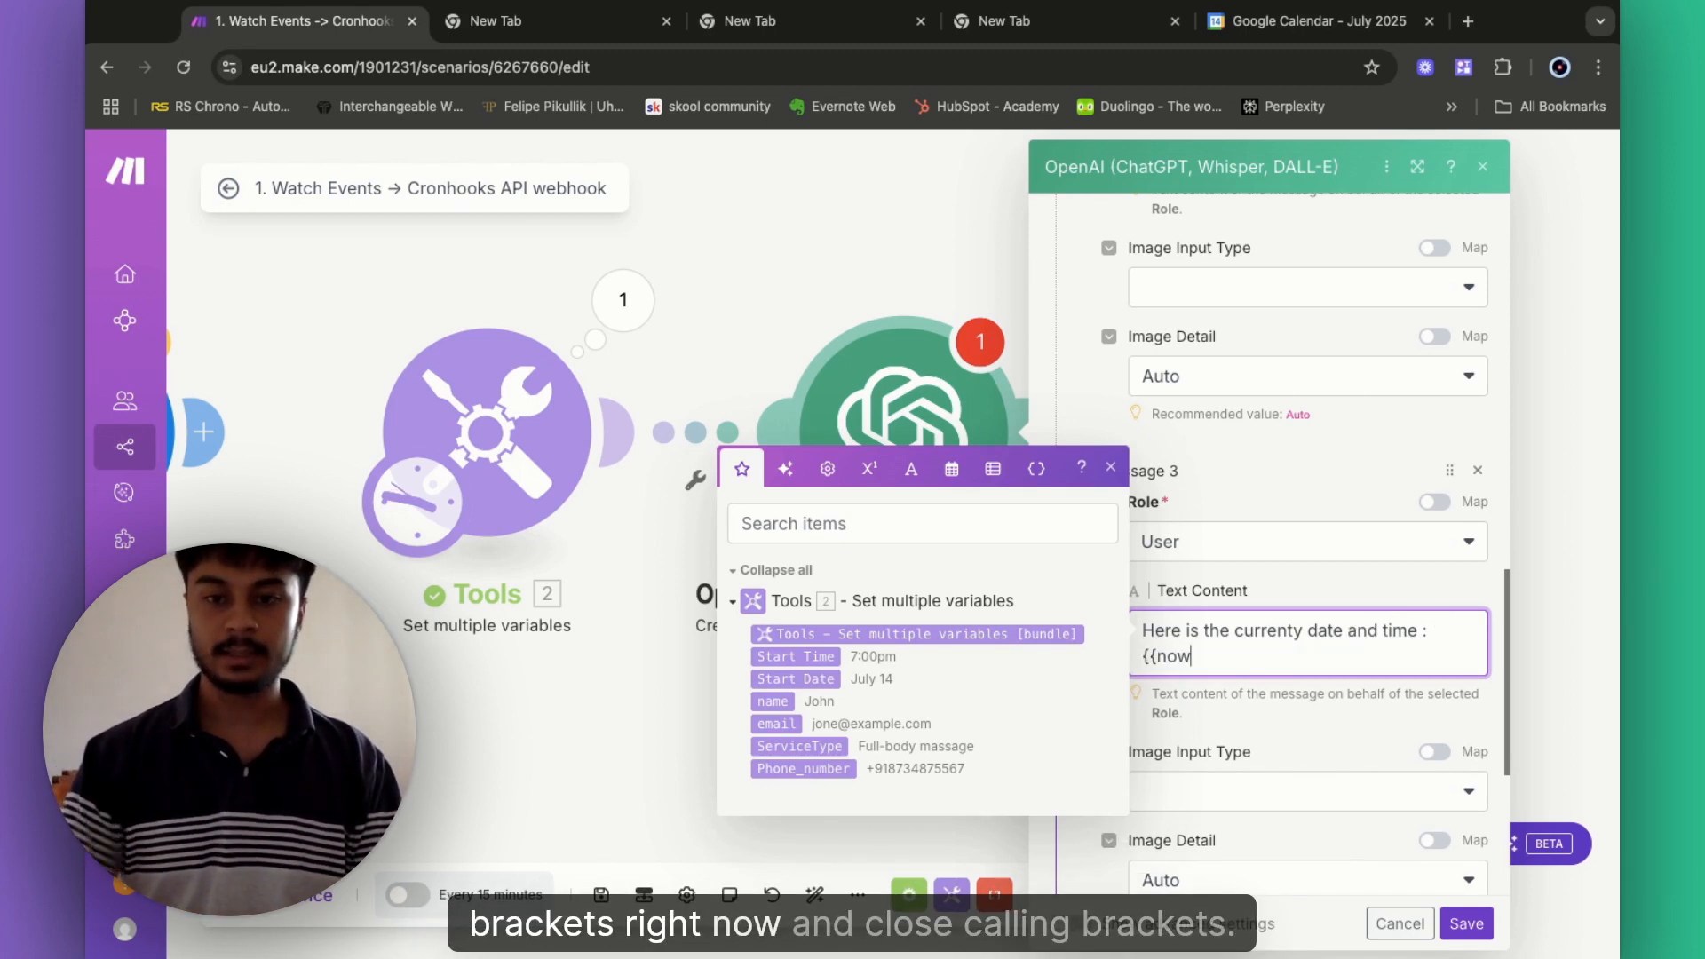
type("}}")
- Add appointment start time and start date lines, mapping 2. Start Time and 2. Start Date
key("Return")
key("Return")
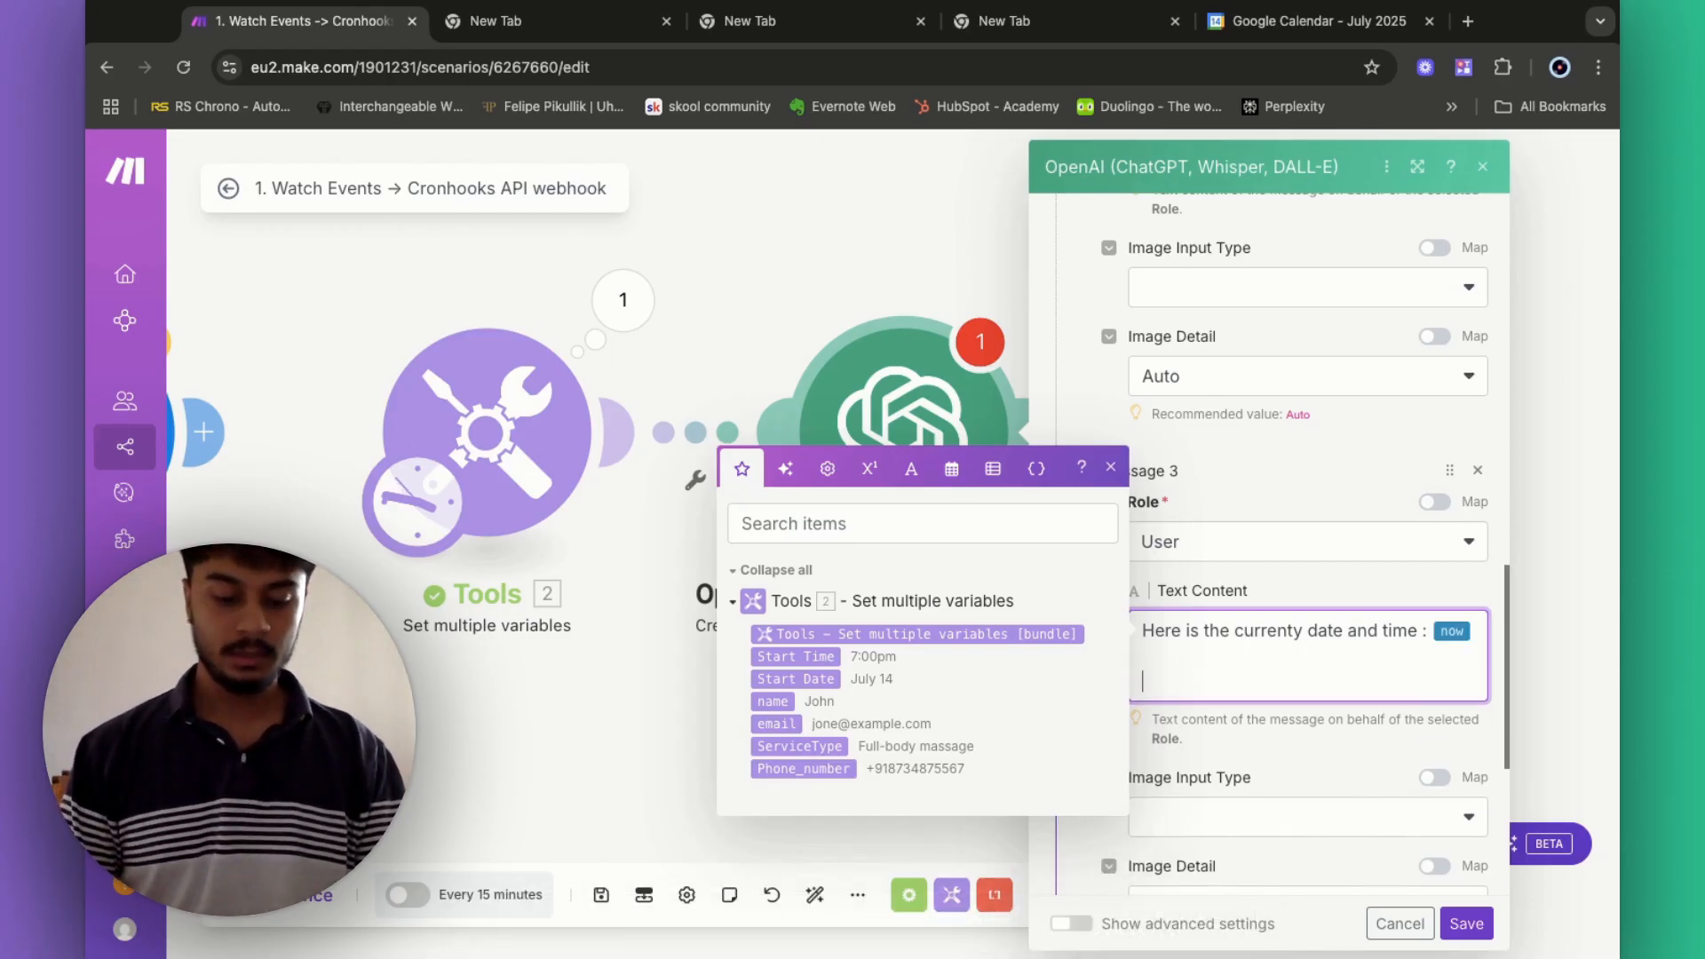
type("Here is")
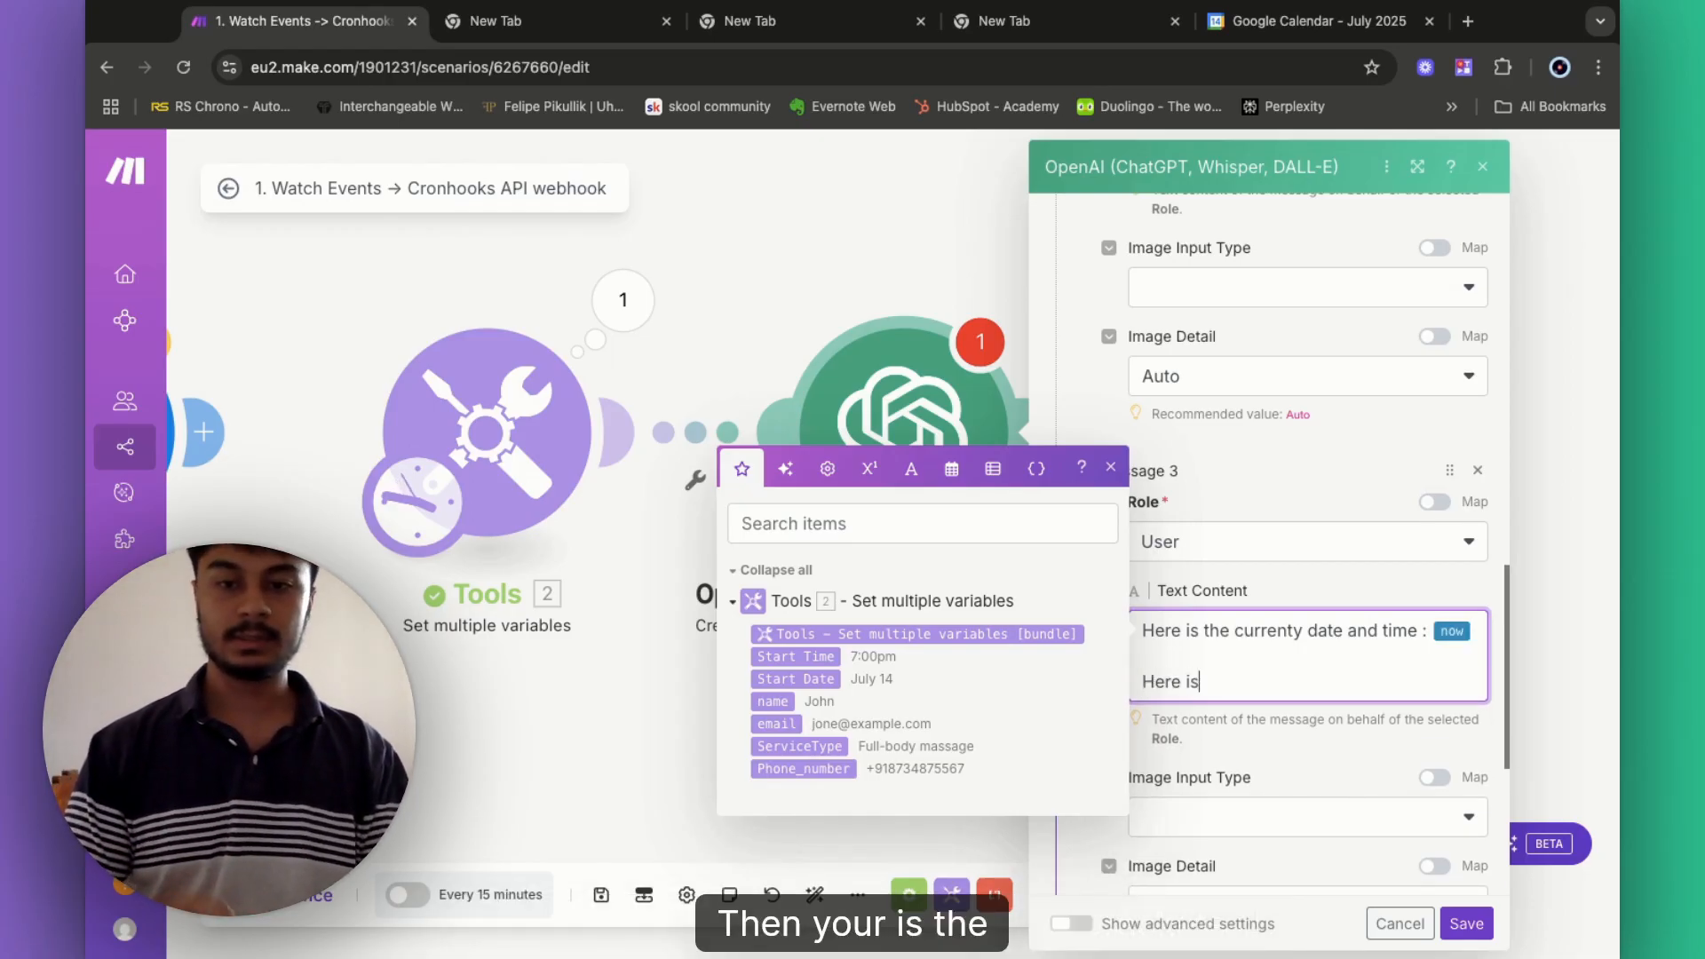
type(" the cut")
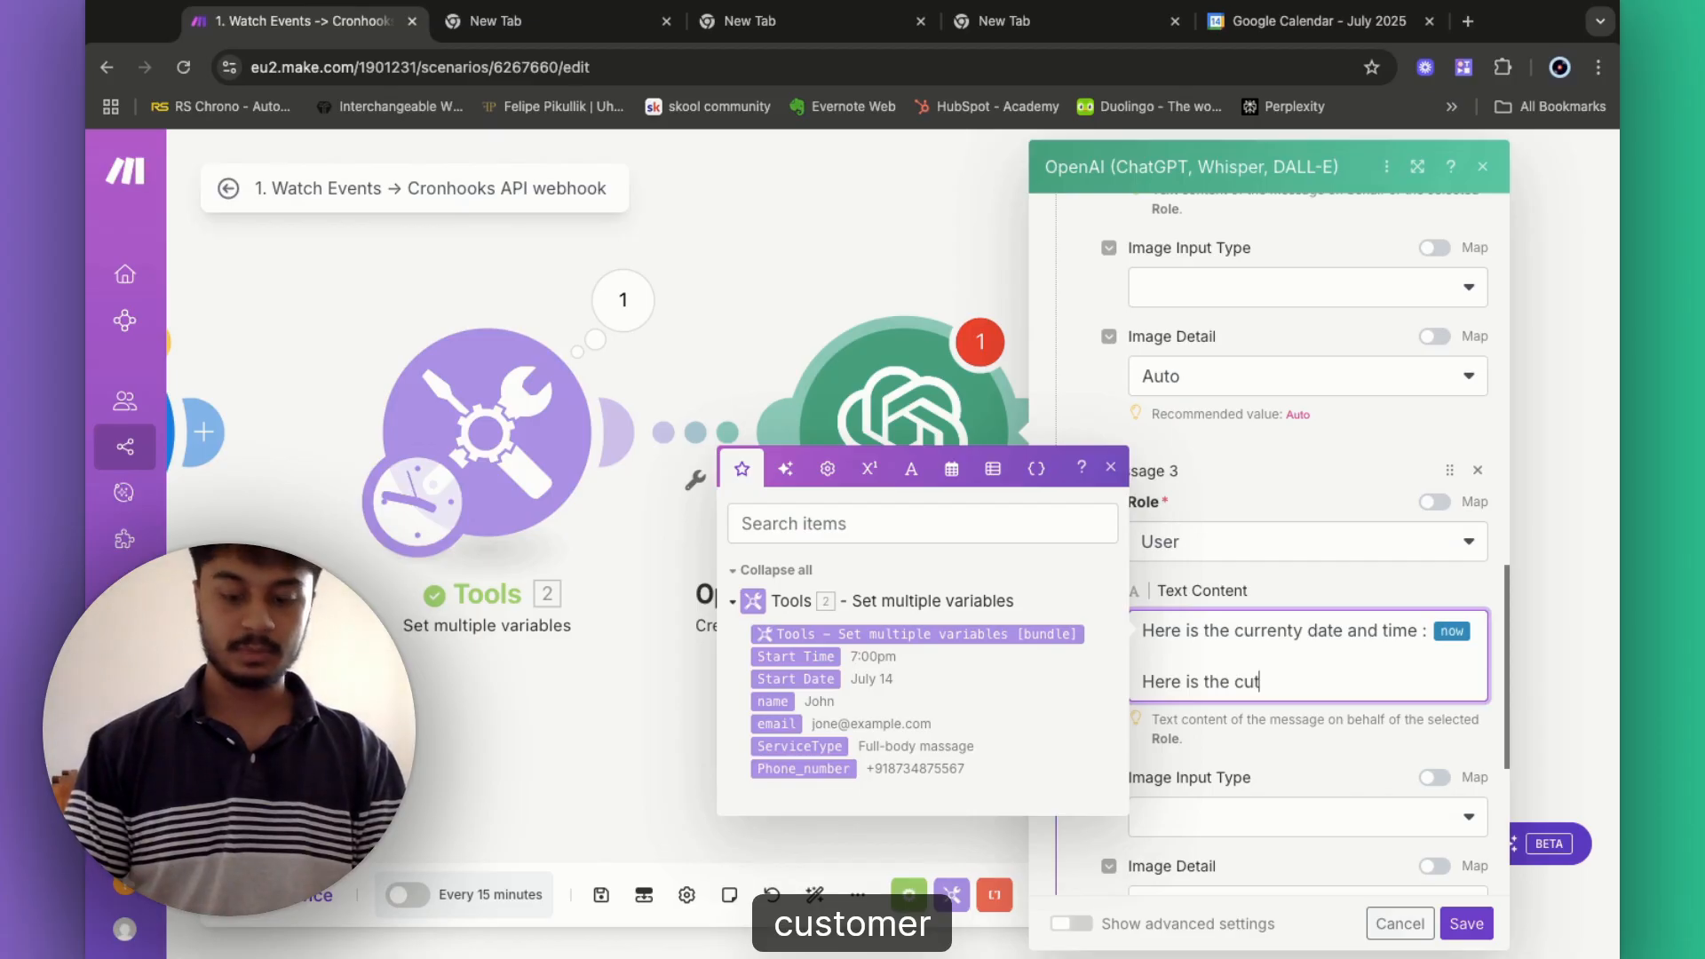
type("=omer app")
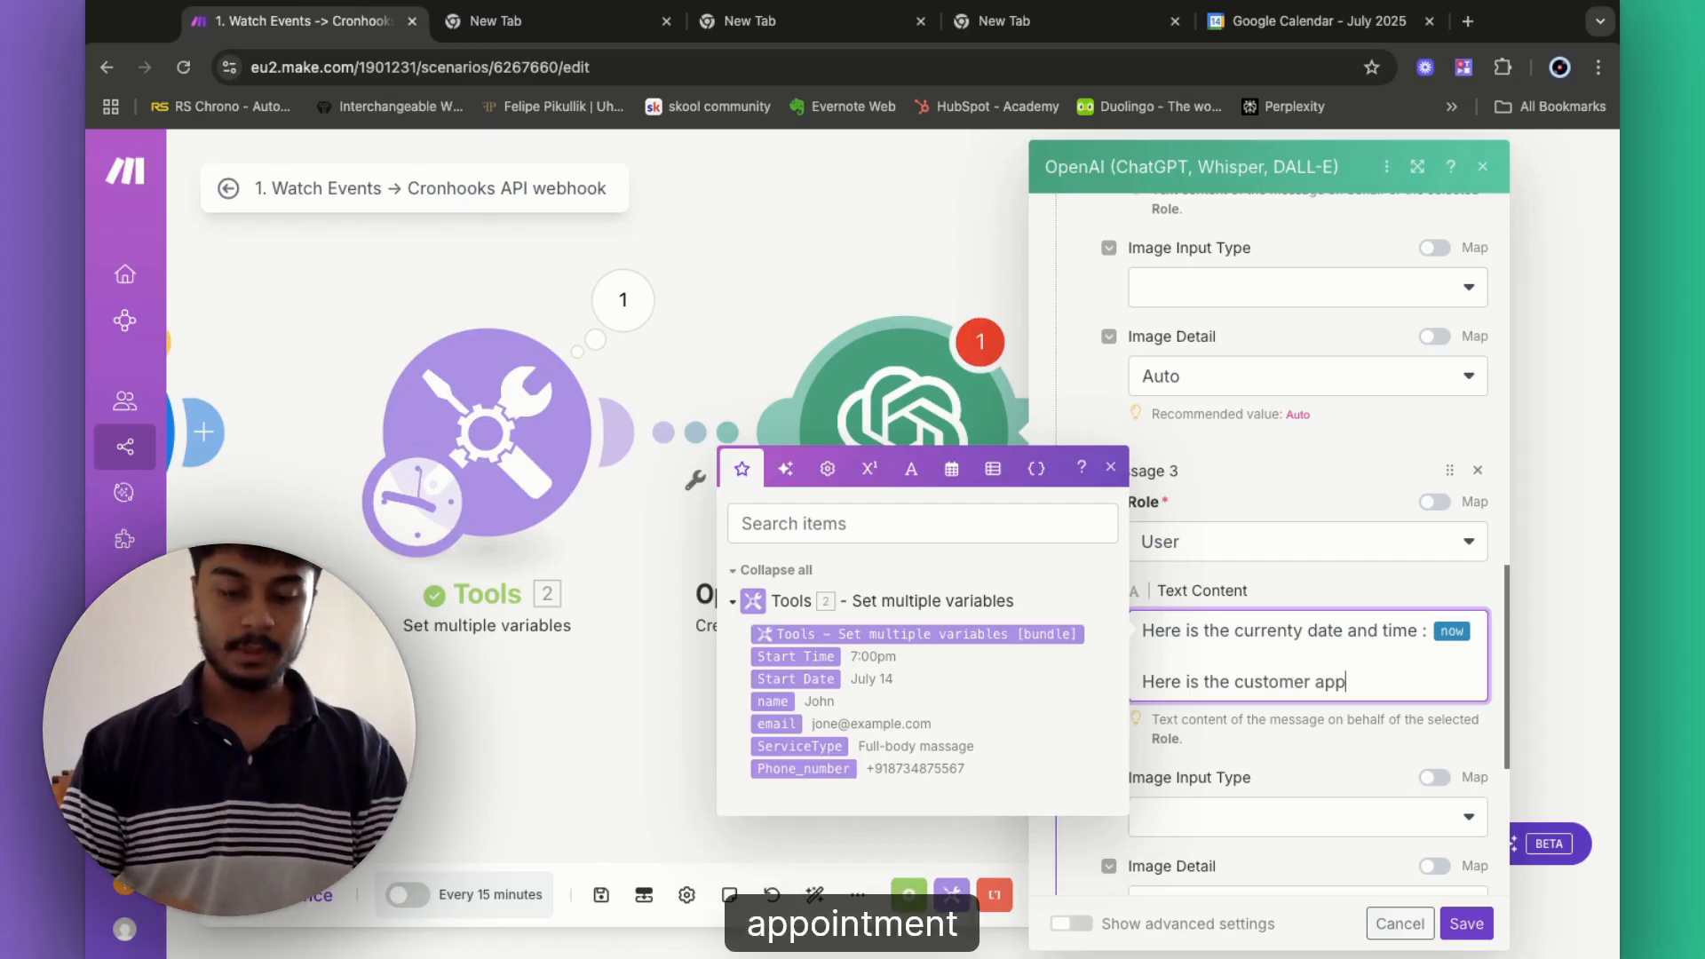
type("ointment start time :")
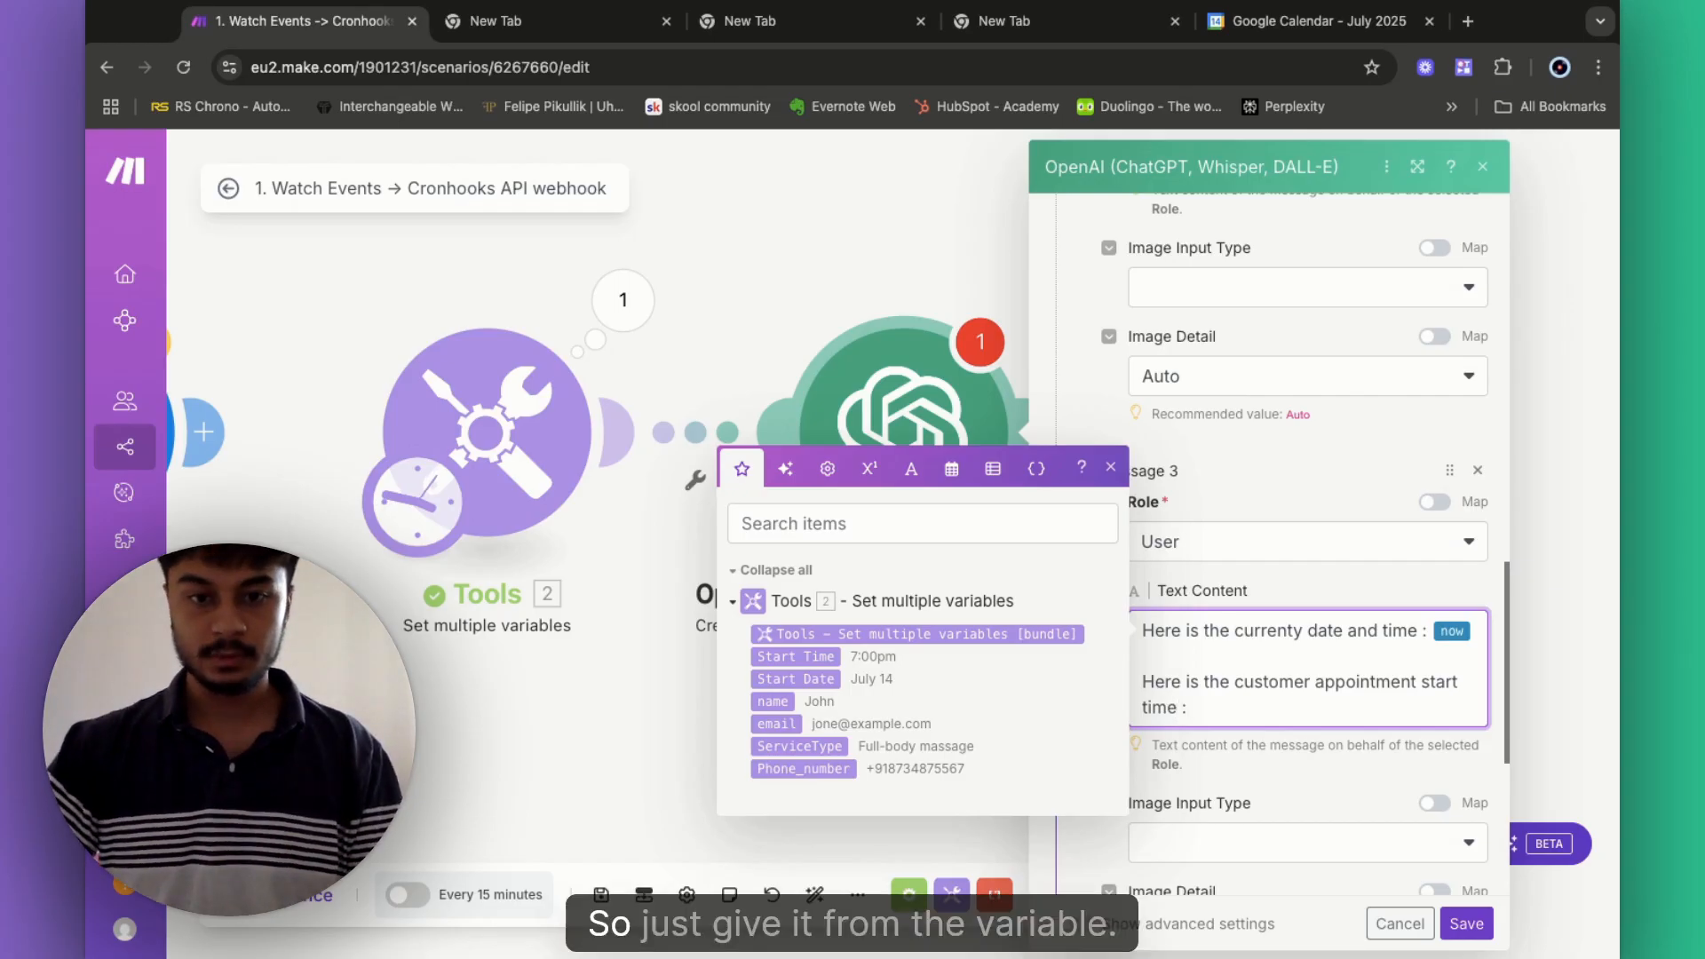
left_click(808, 656)
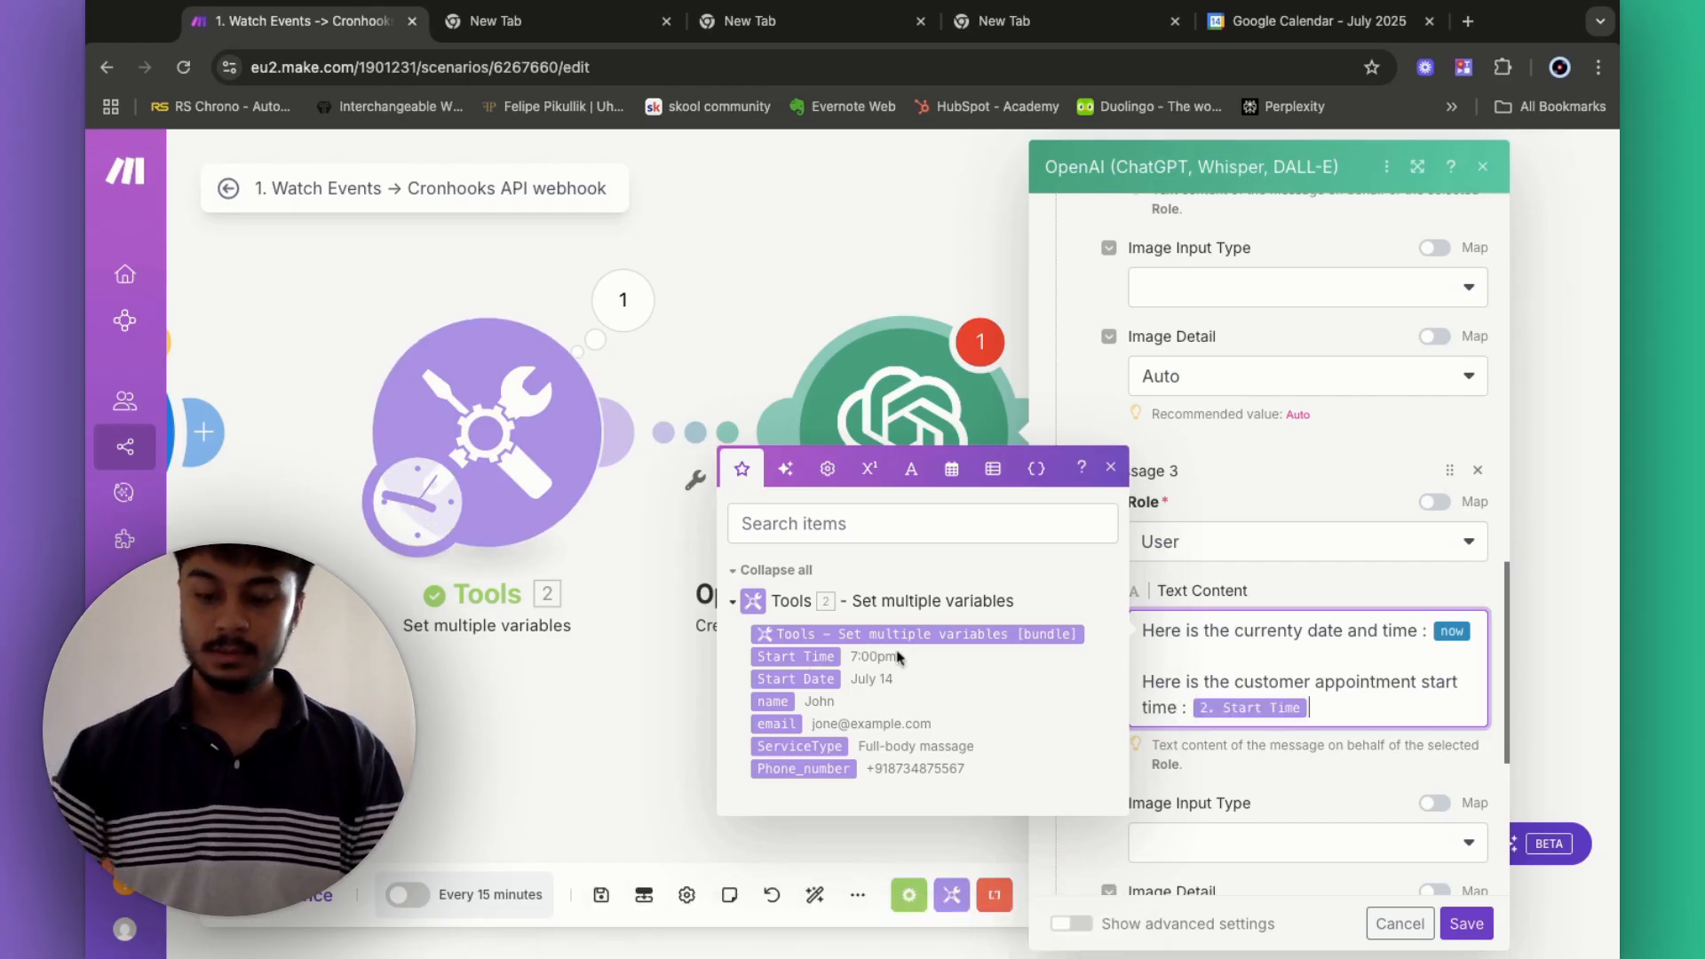
key("Return")
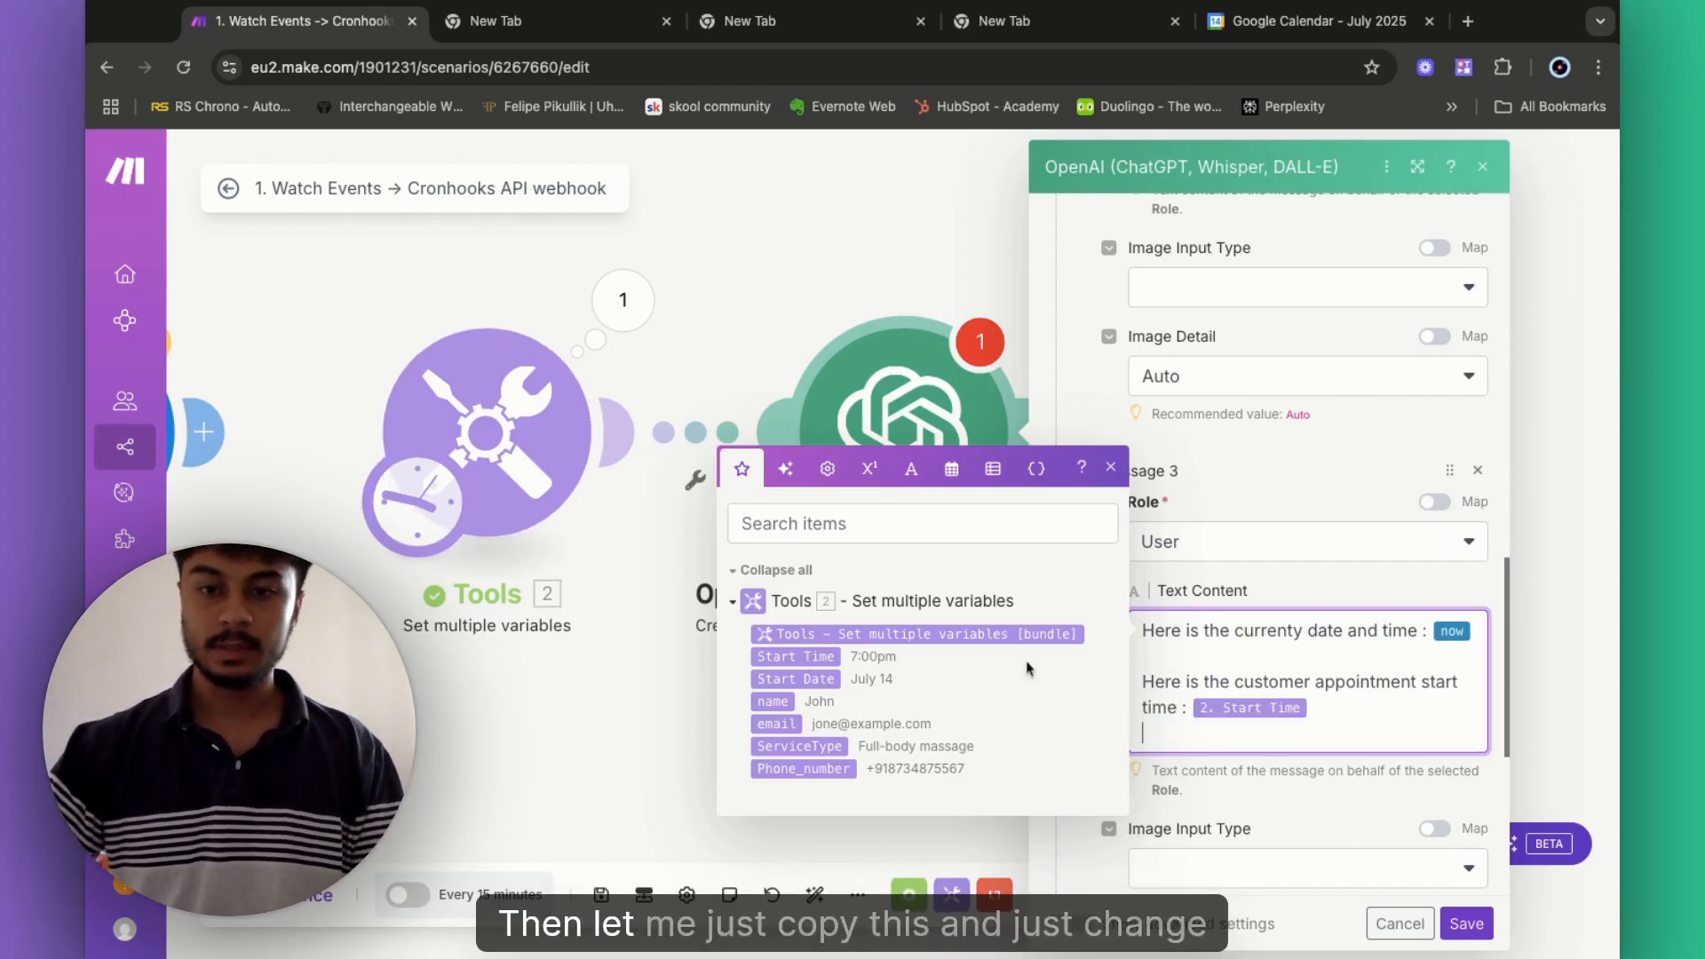
triple_click(1139, 684)
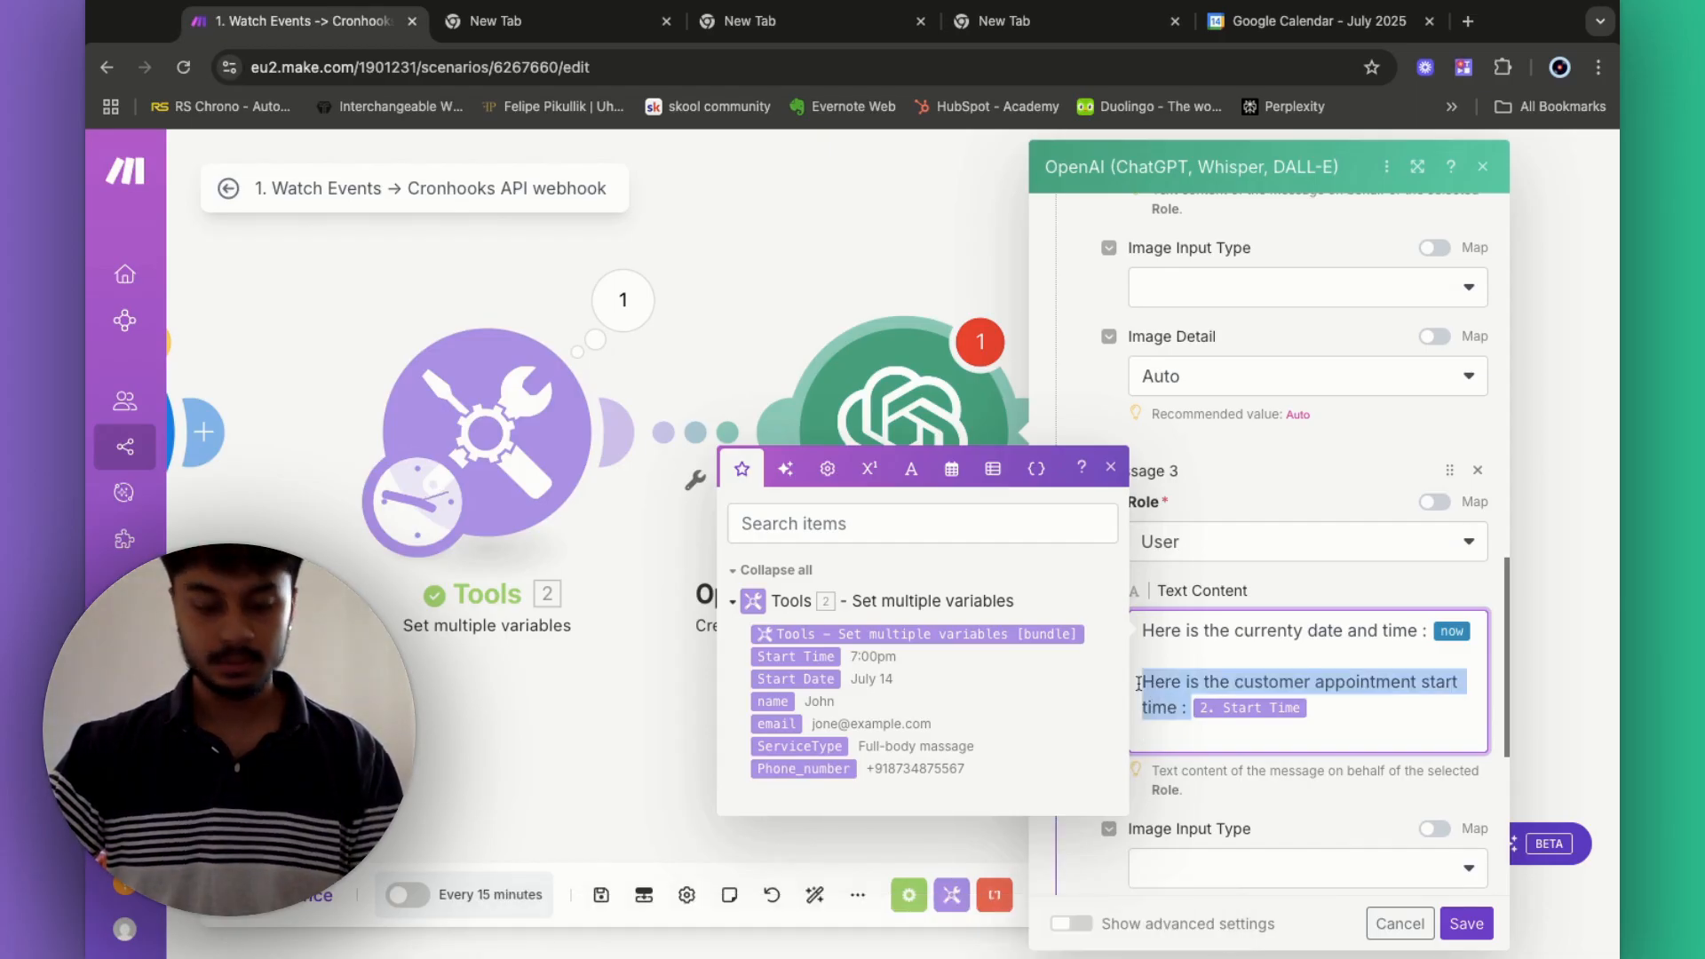
left_click(1160, 732)
type("Here is the customer appointment start time :")
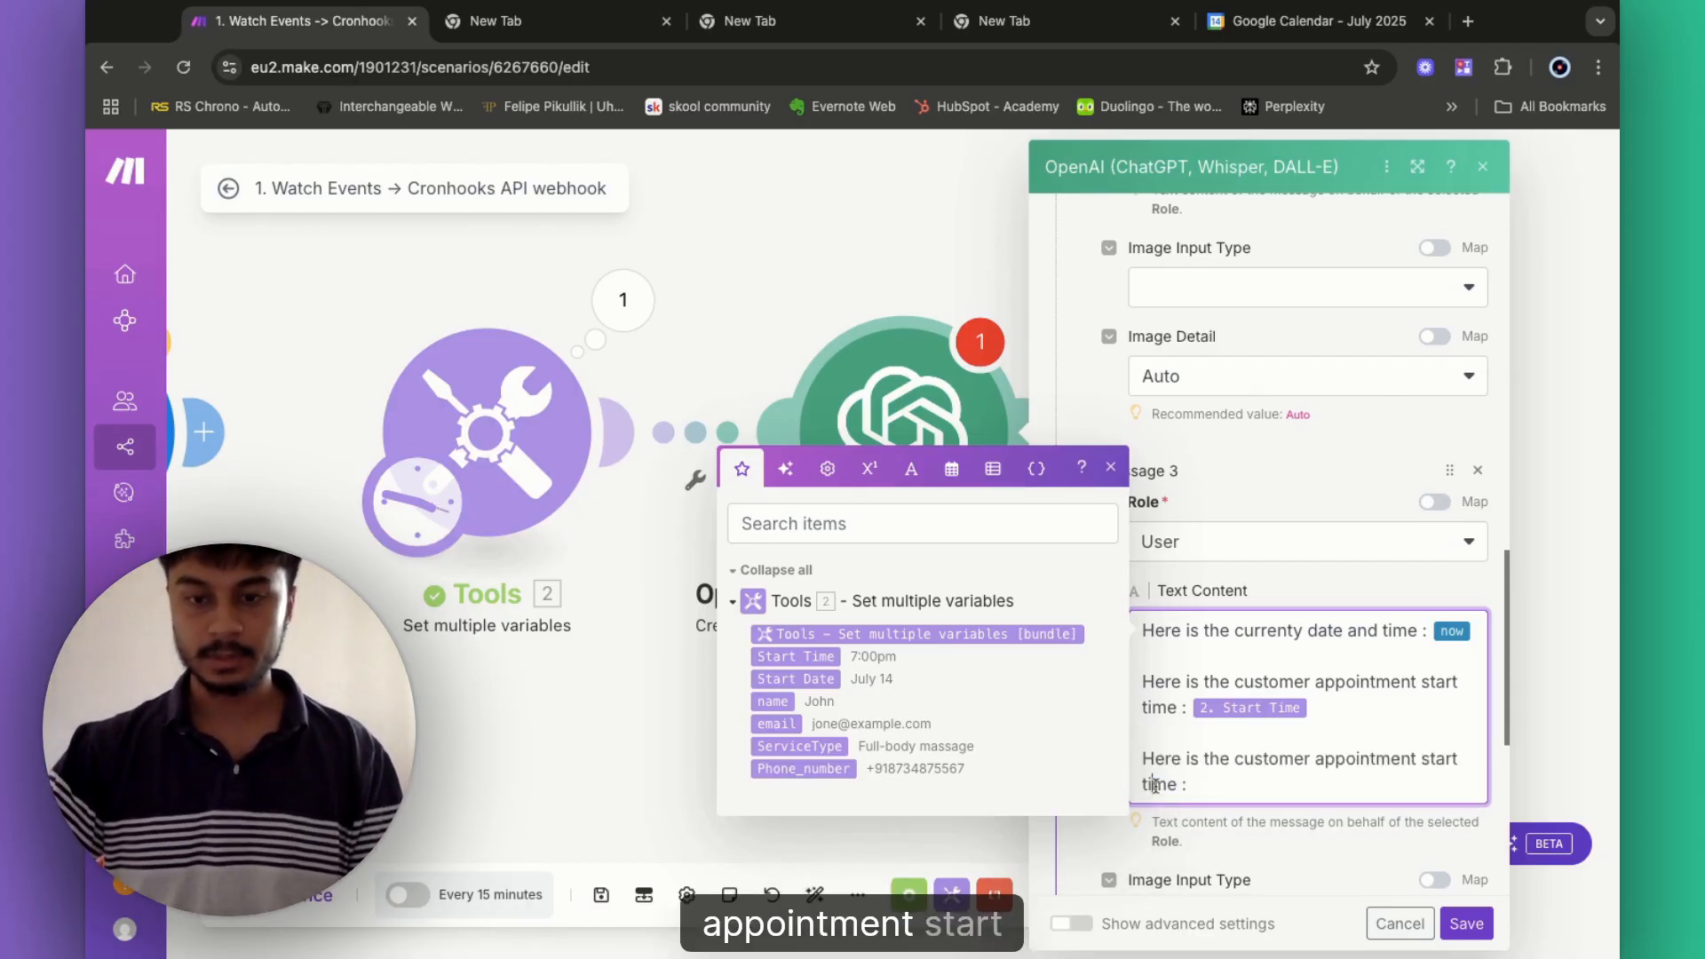
type("date")
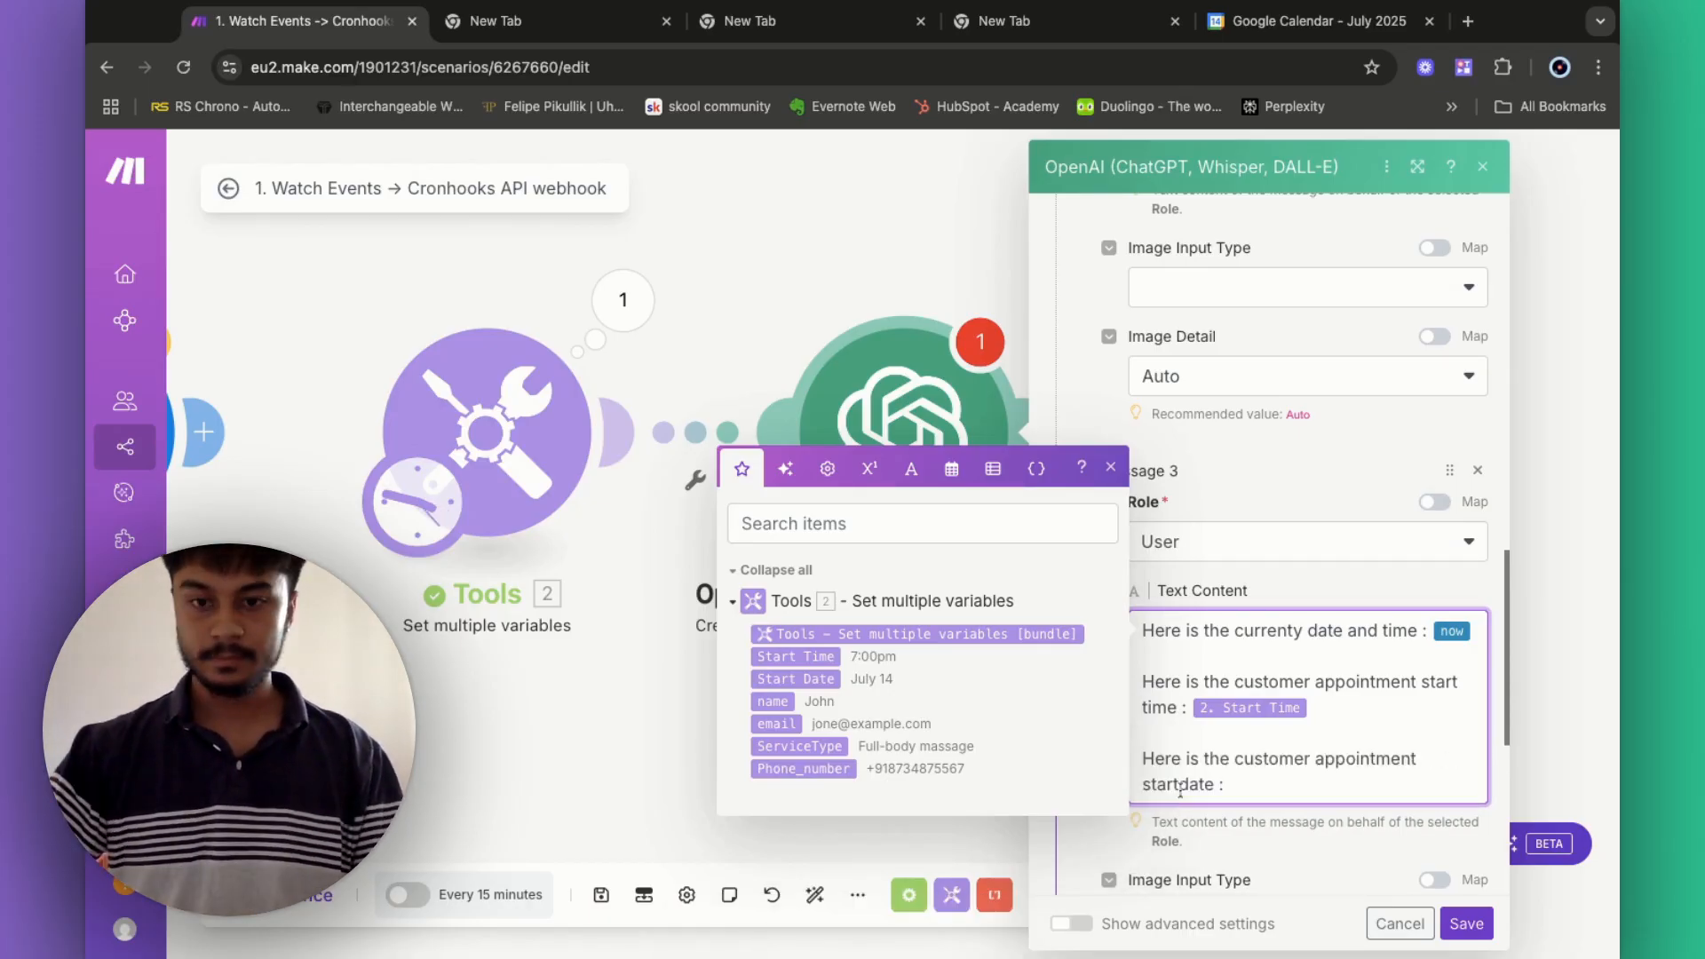
left_click(1178, 784)
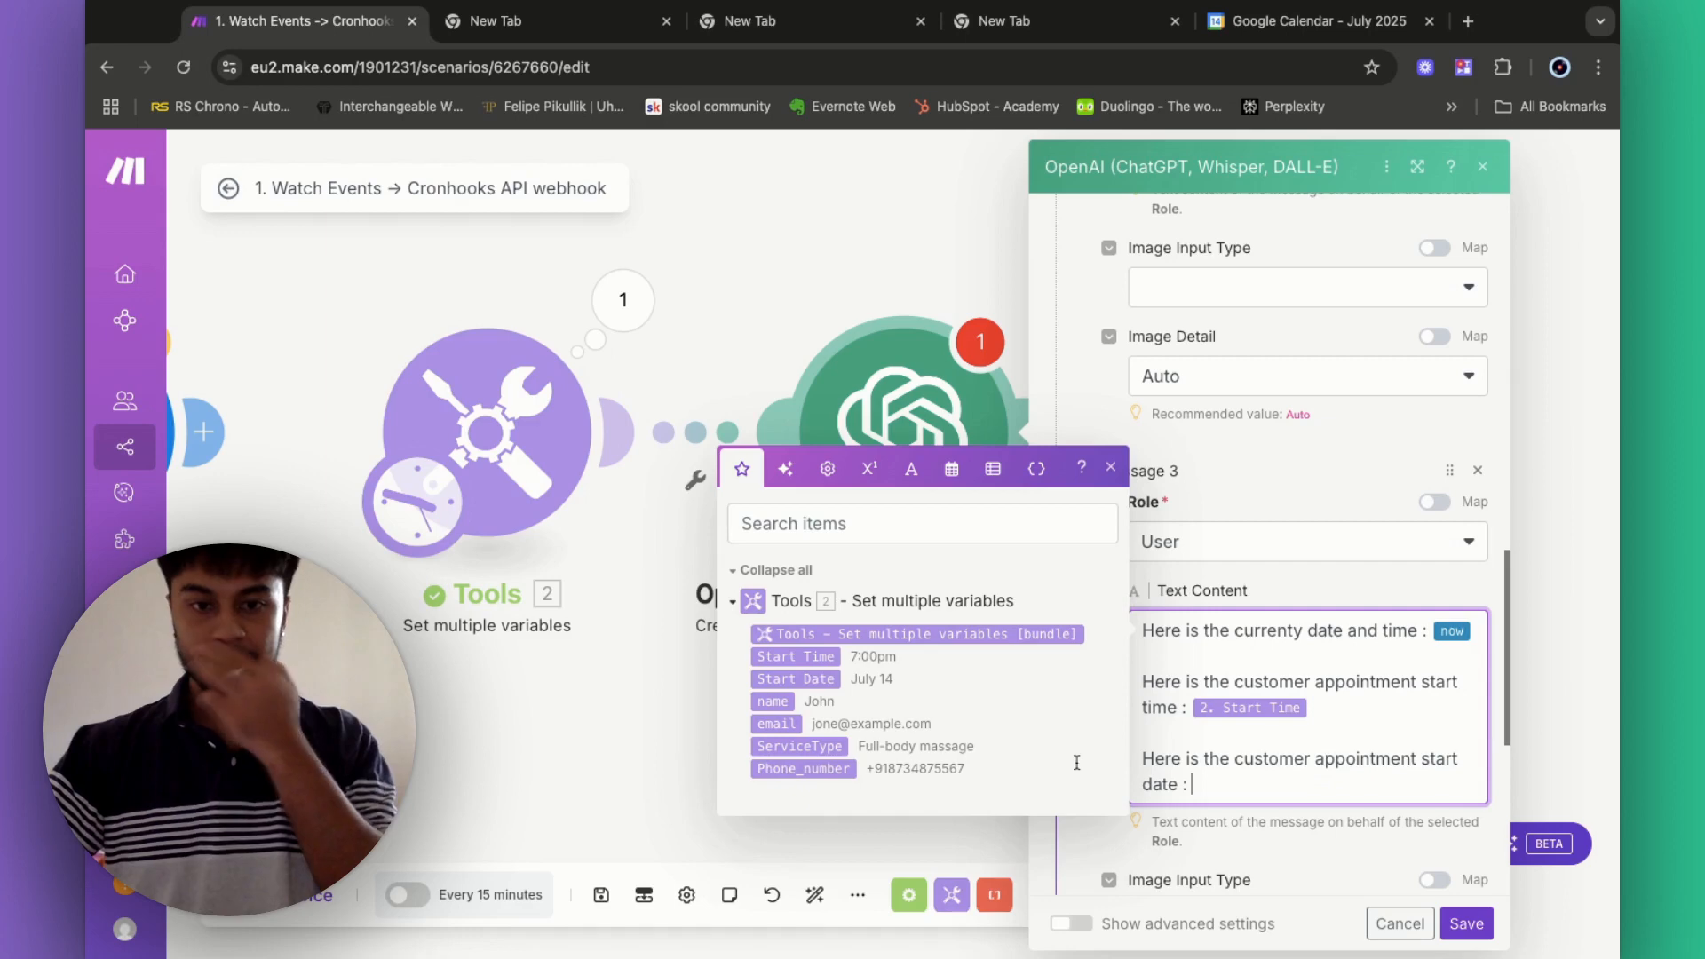
left_click(791, 679)
scroll(1315, 728, "down", 5)
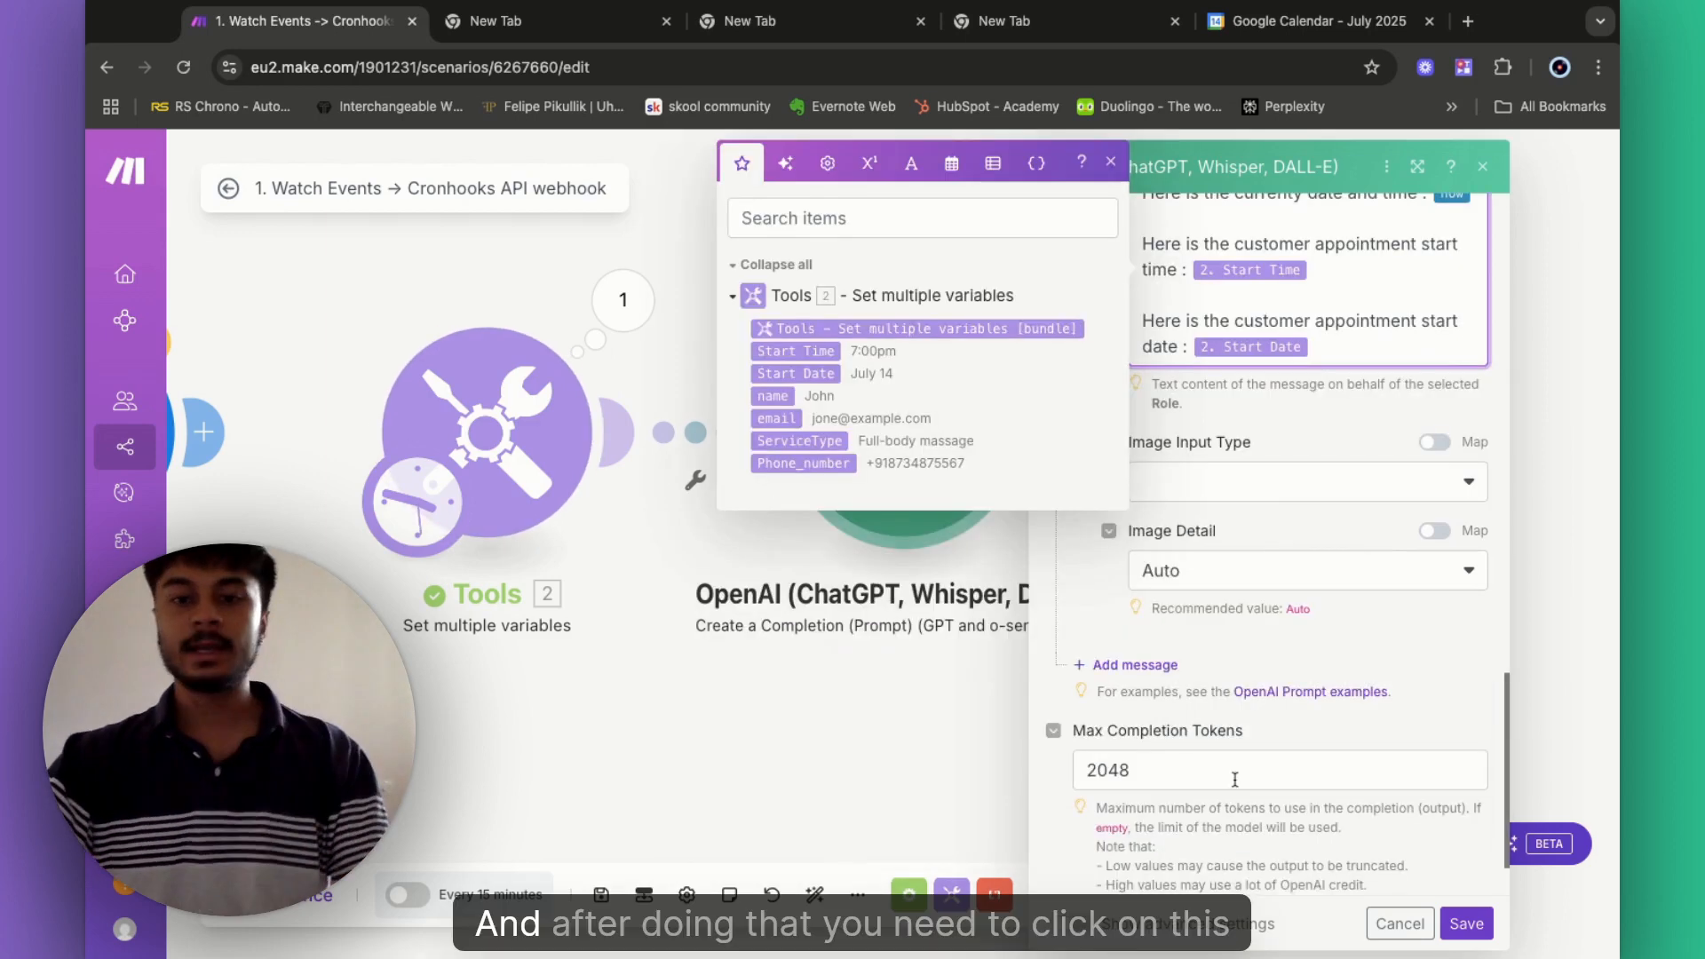
- Under advanced settings, set Response Format to JSON Object with Parse JSON Response Yes, then save
scroll(1076, 940, "down", 1)
left_click(1078, 923)
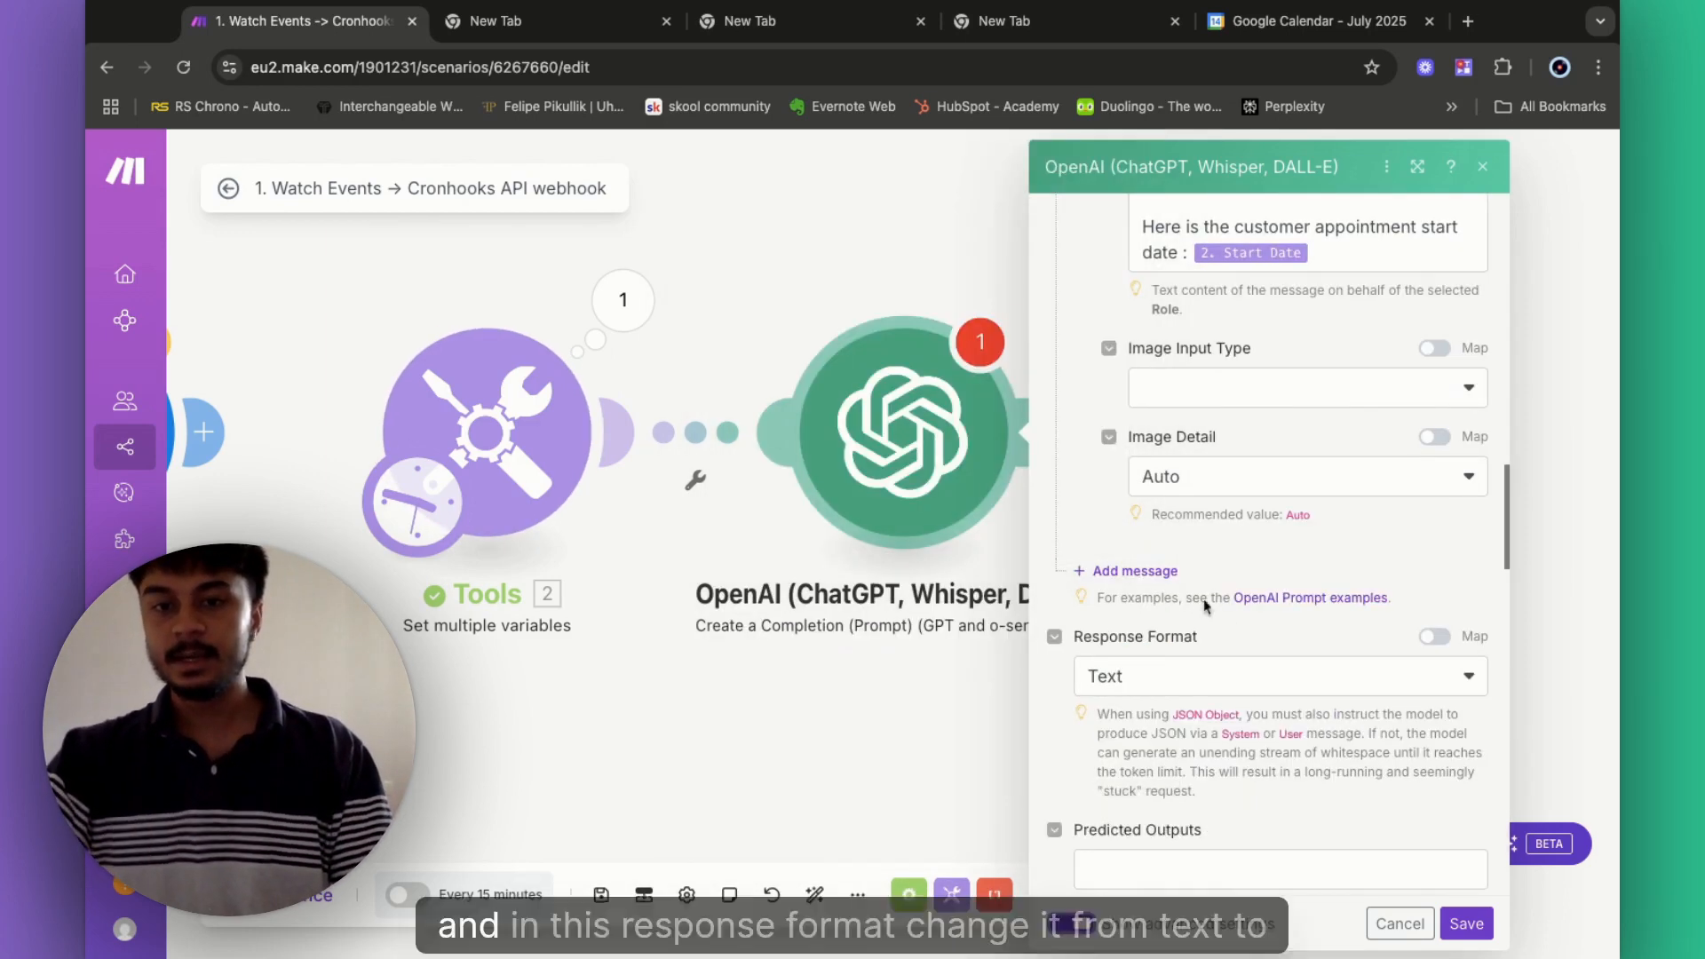
left_click(1191, 678)
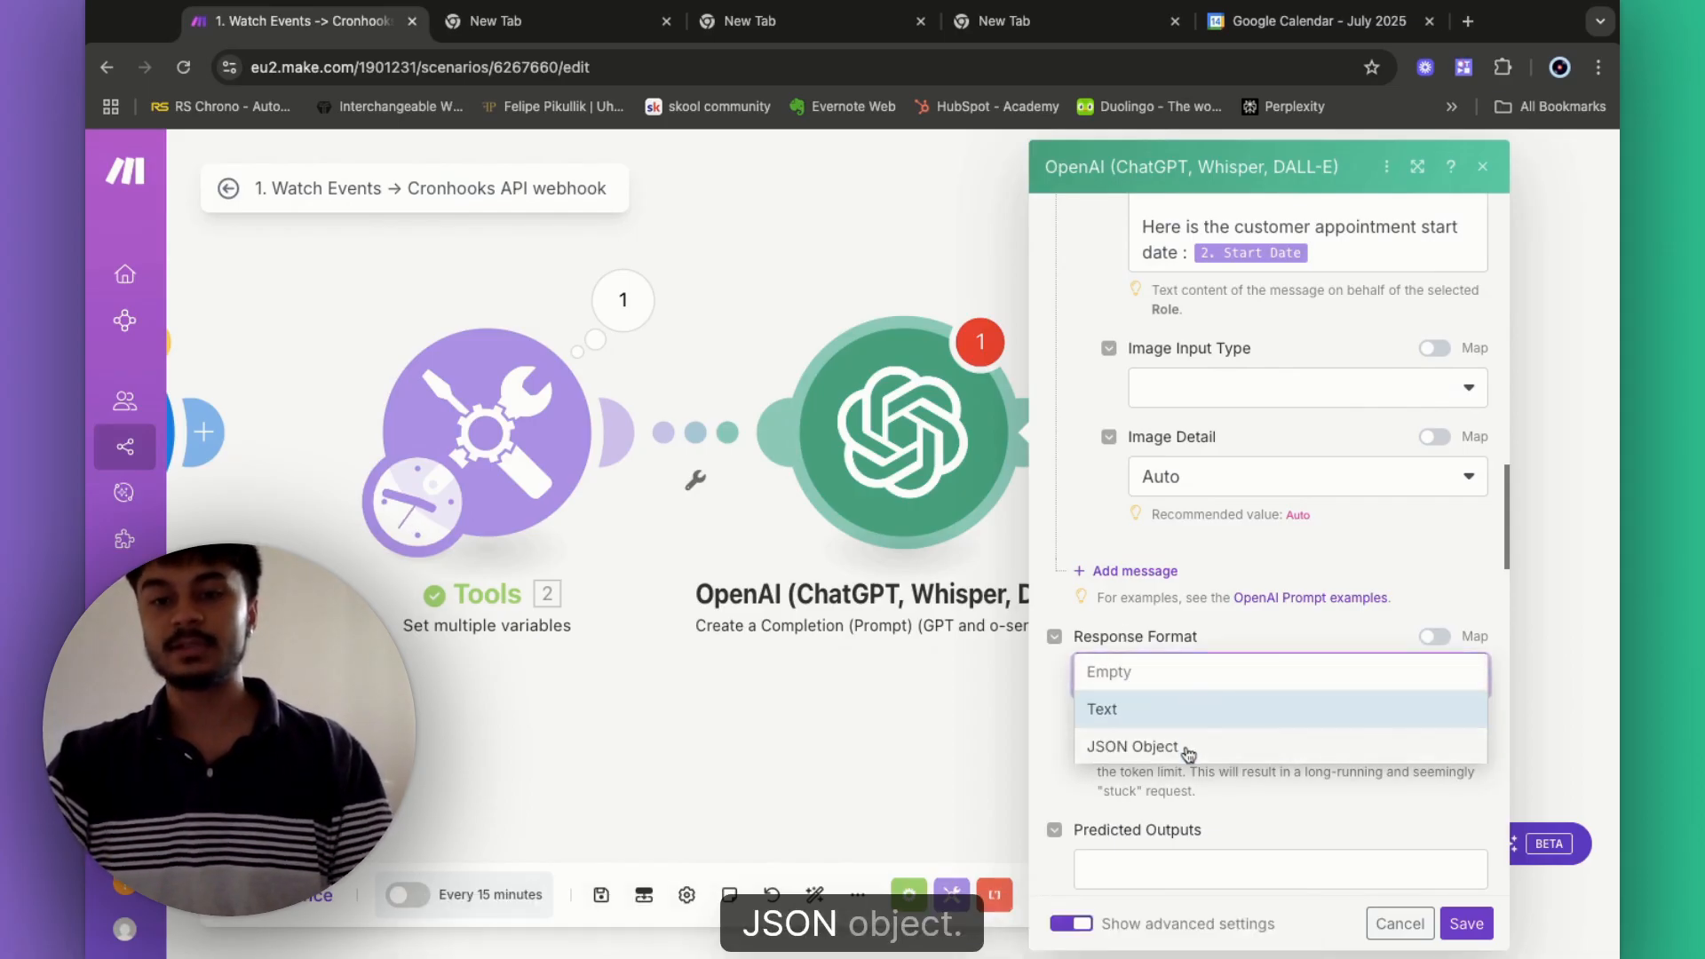
left_click(1101, 746)
scroll(1192, 759, "down", 2)
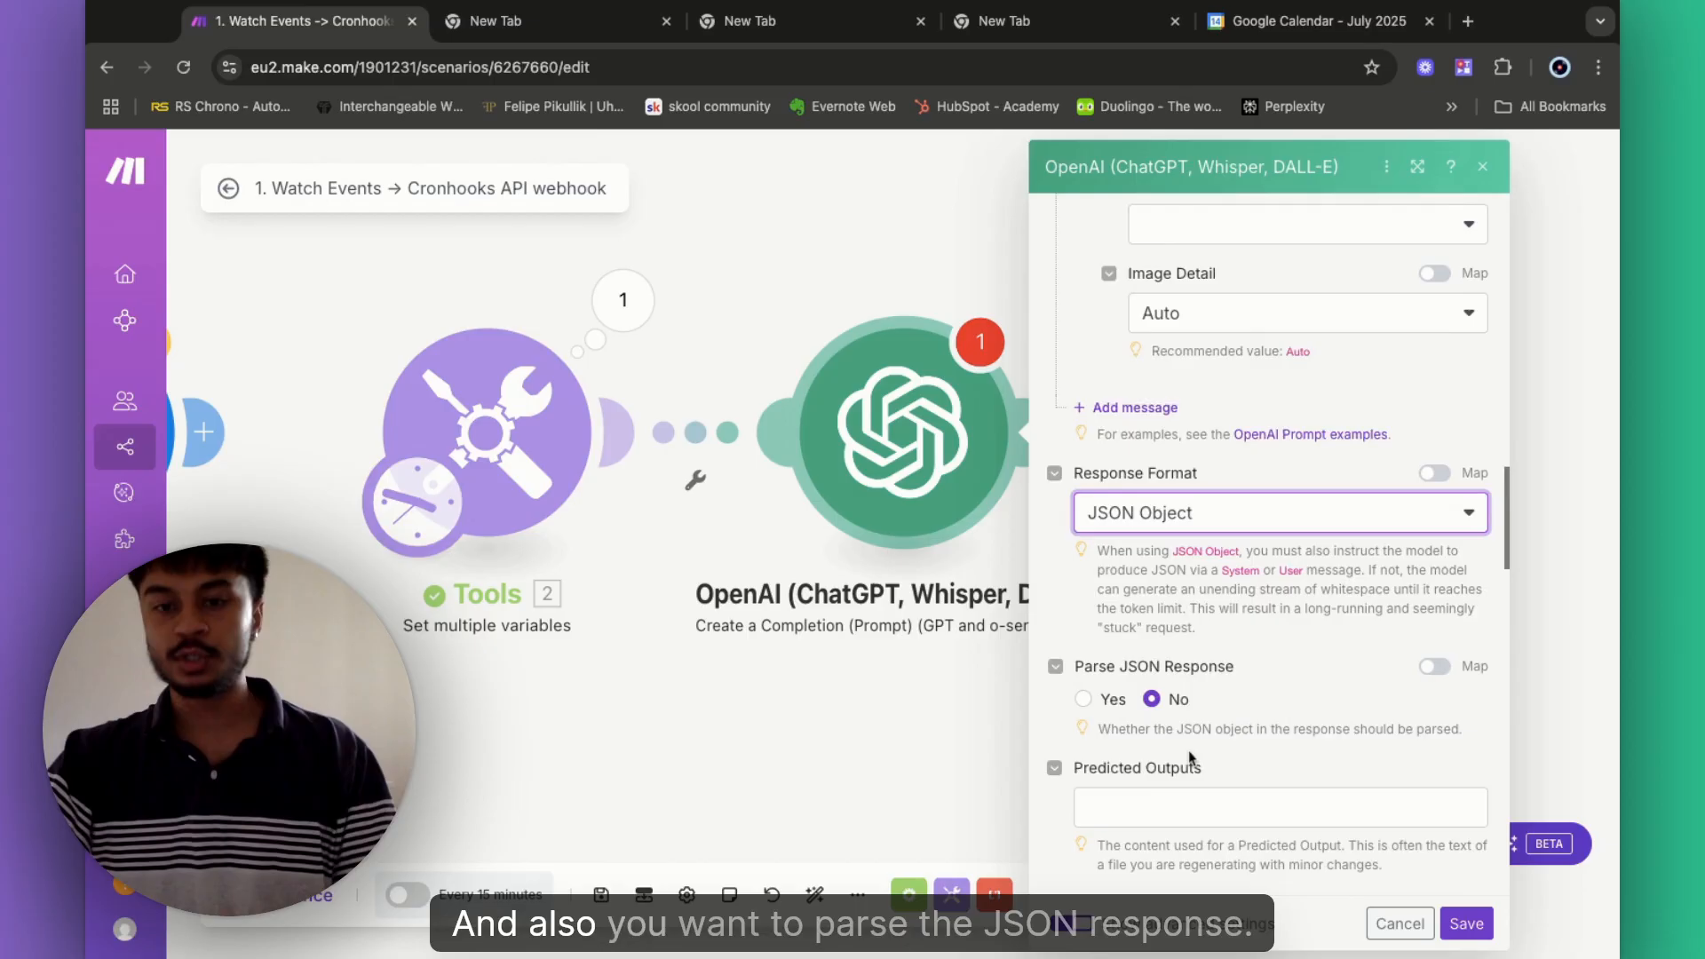
left_click(1085, 687)
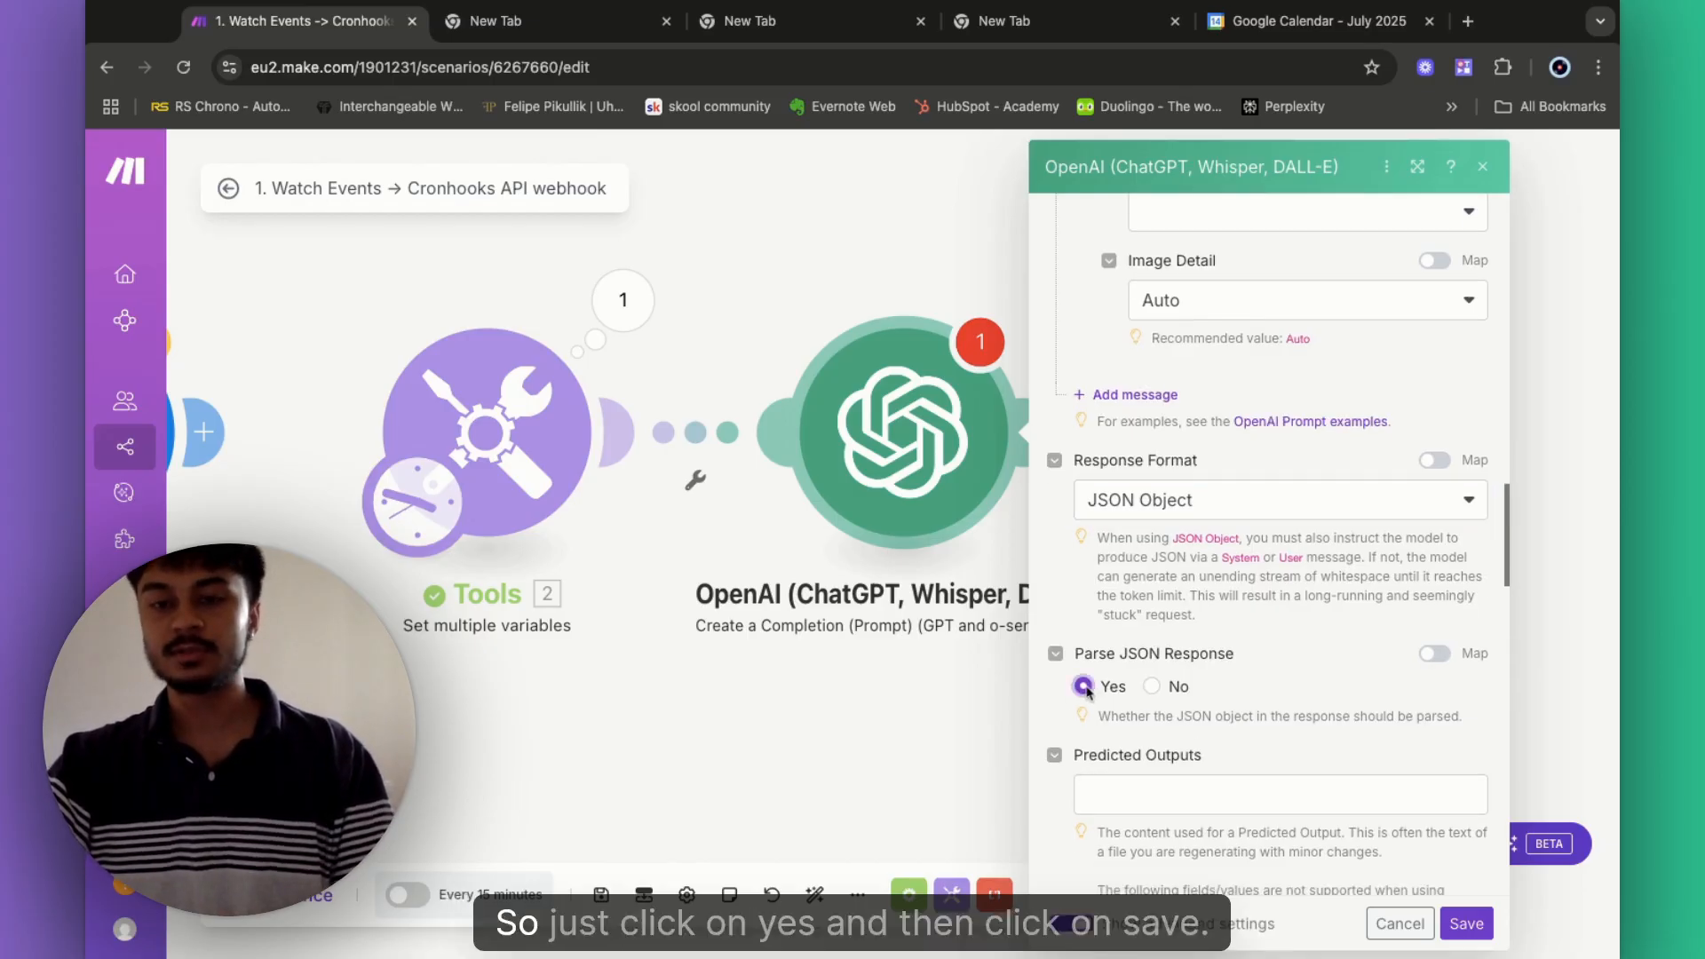
left_click(1467, 924)
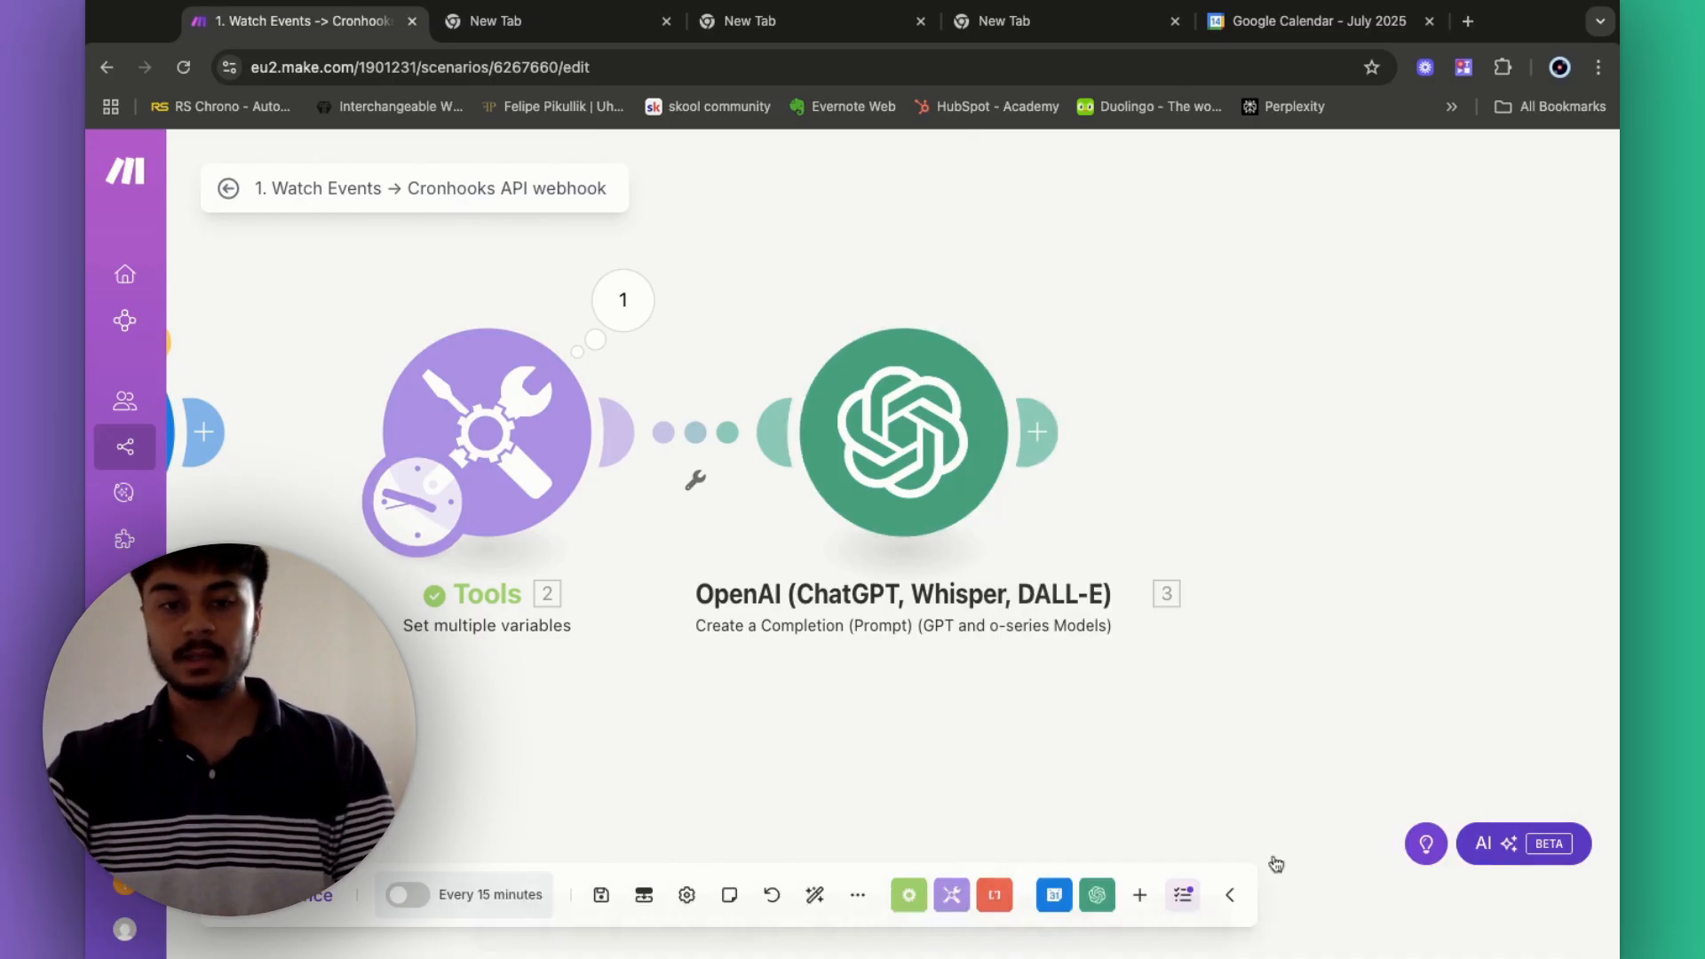
- Save the scenario and check the Tools module's output variables
left_click(602, 895)
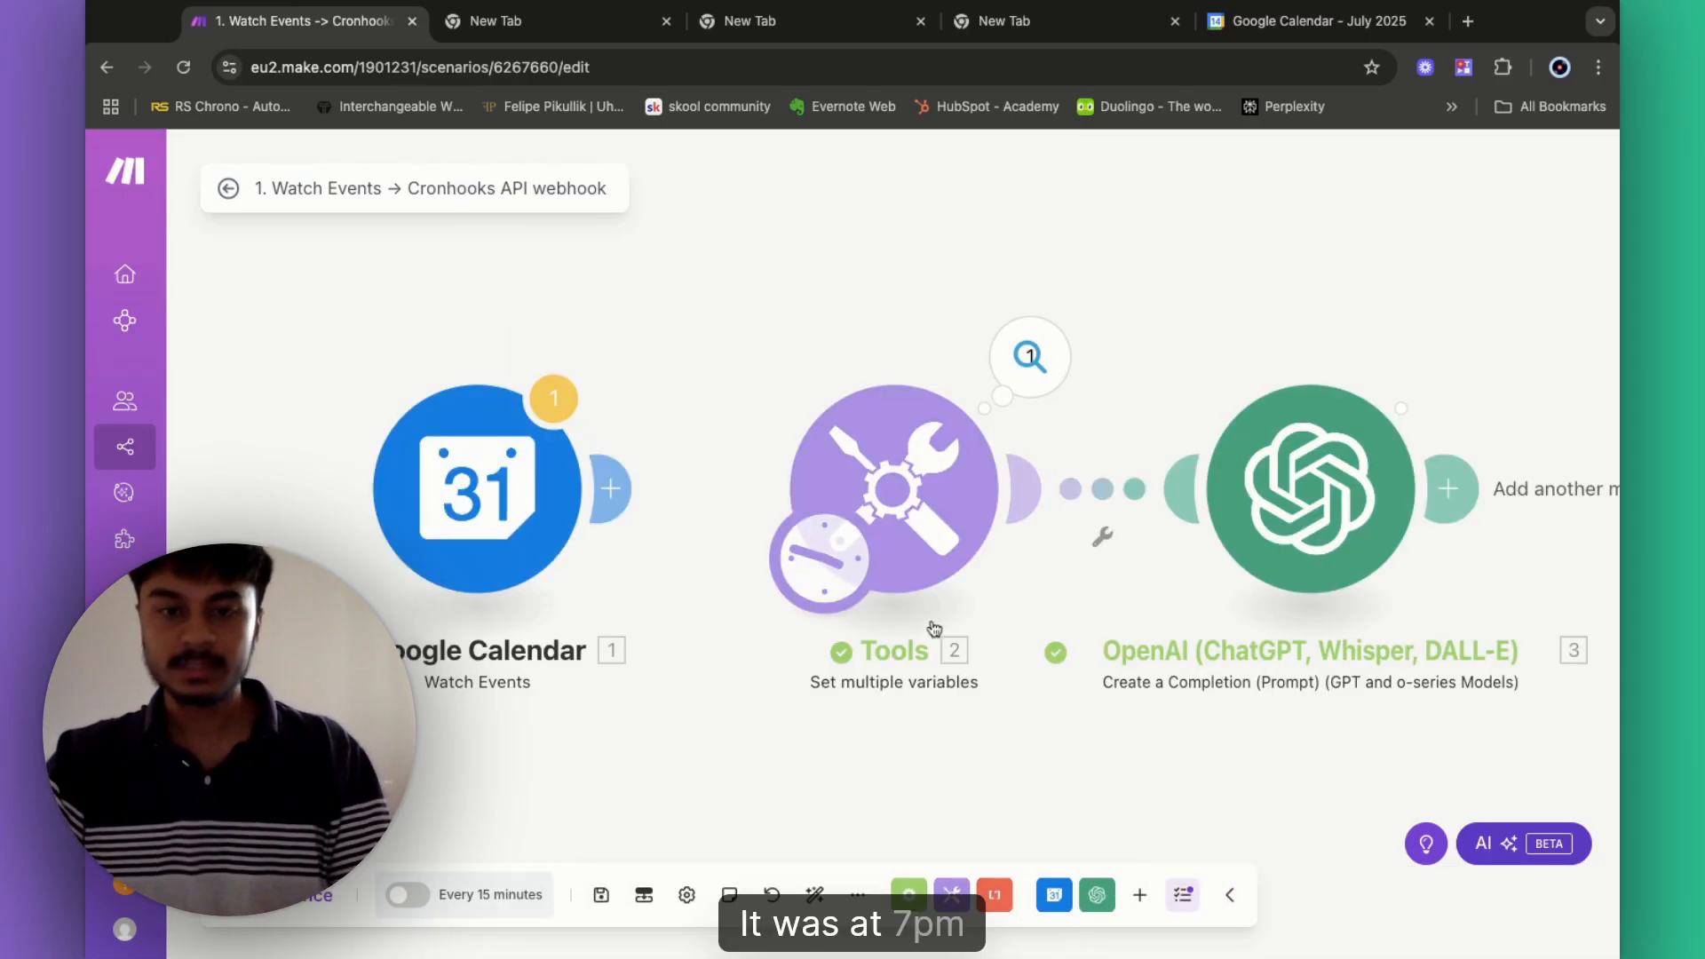
left_click(1035, 373)
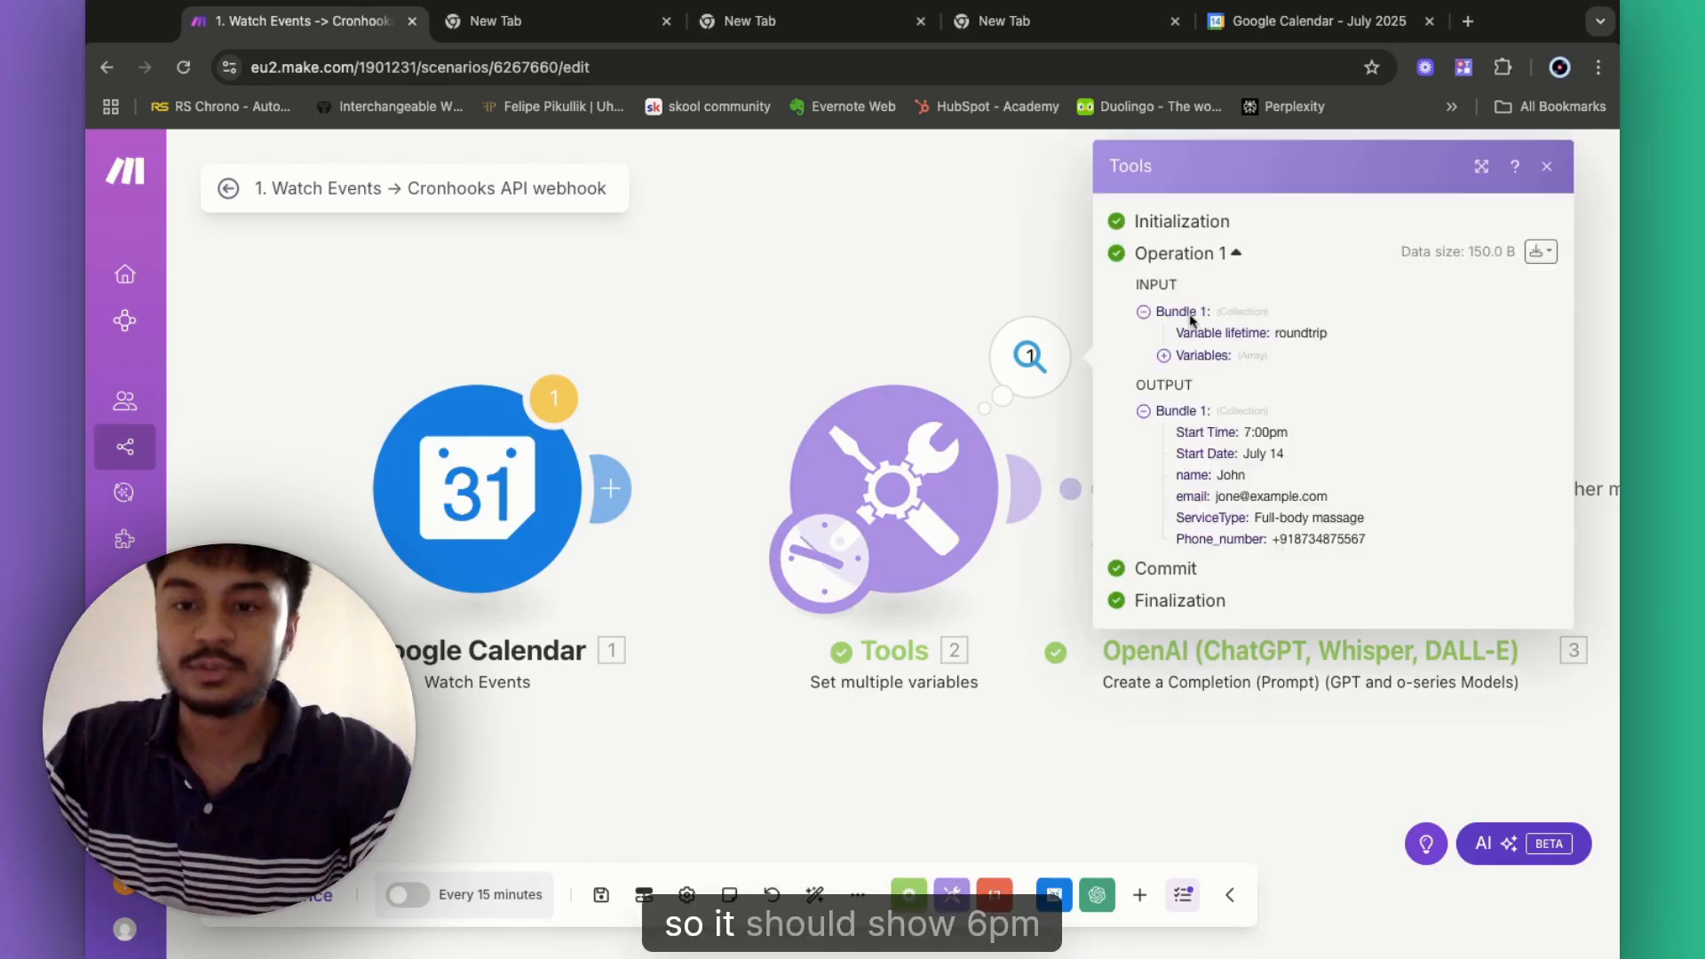
left_click(933, 295)
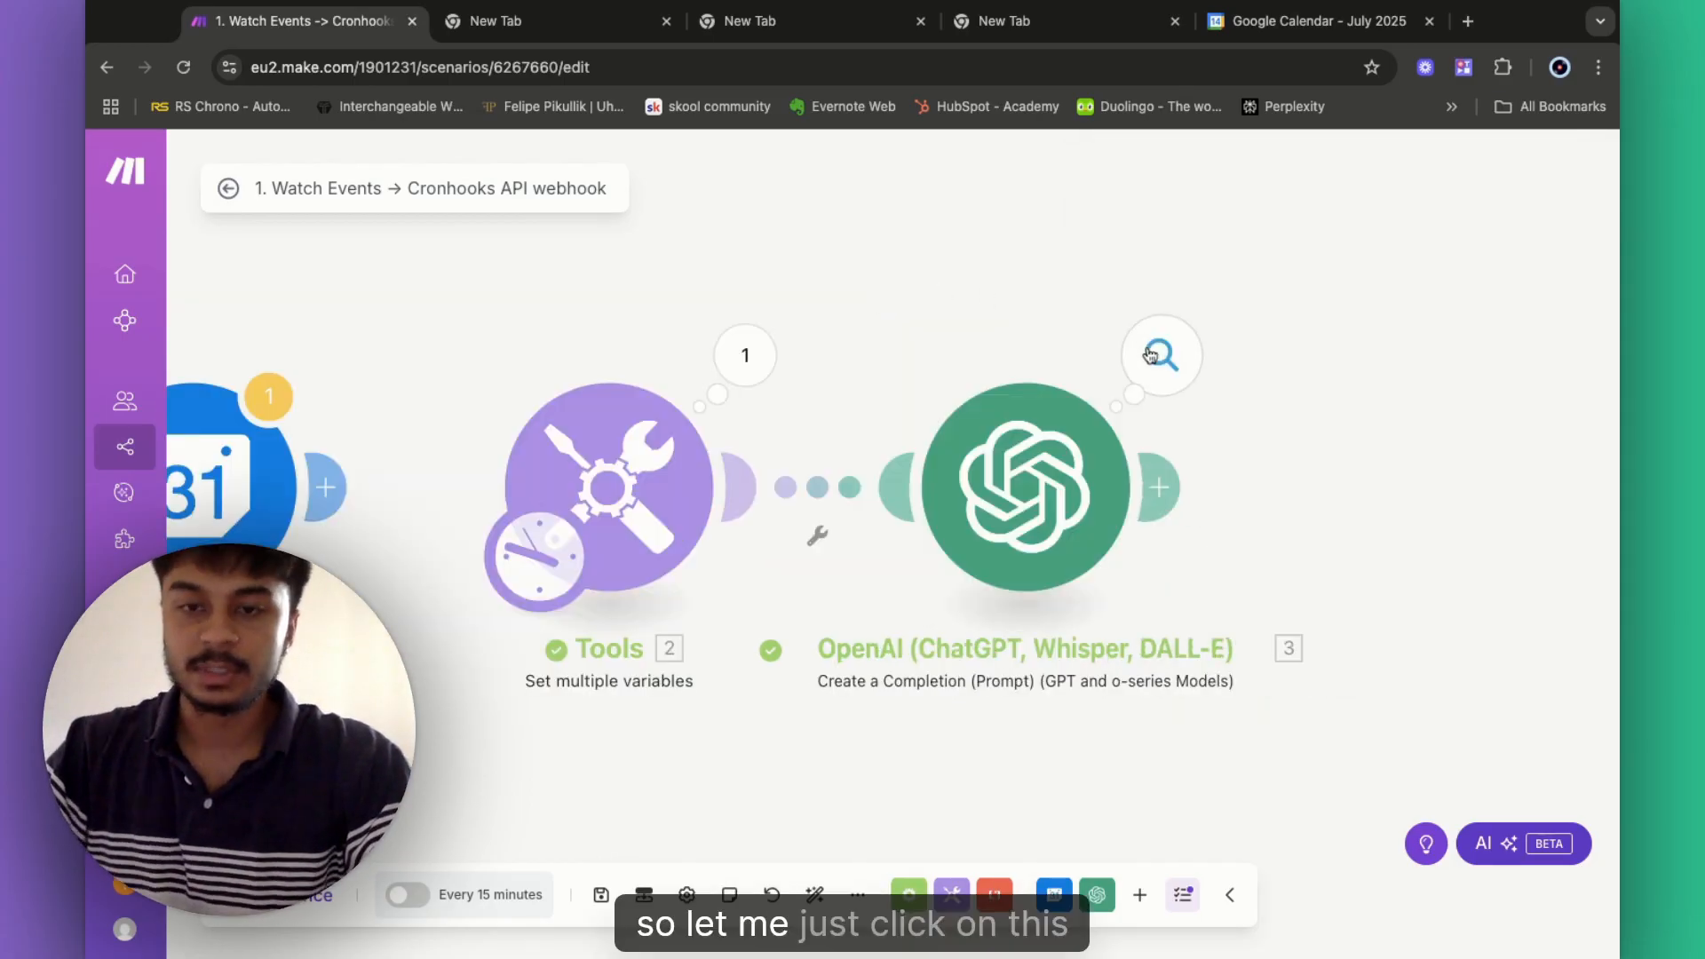
- Confirm the OpenAI result returns Reminder_time 2025-07-14T18:00:00, one hour before the appointment
left_click(1149, 355)
left_click(712, 590)
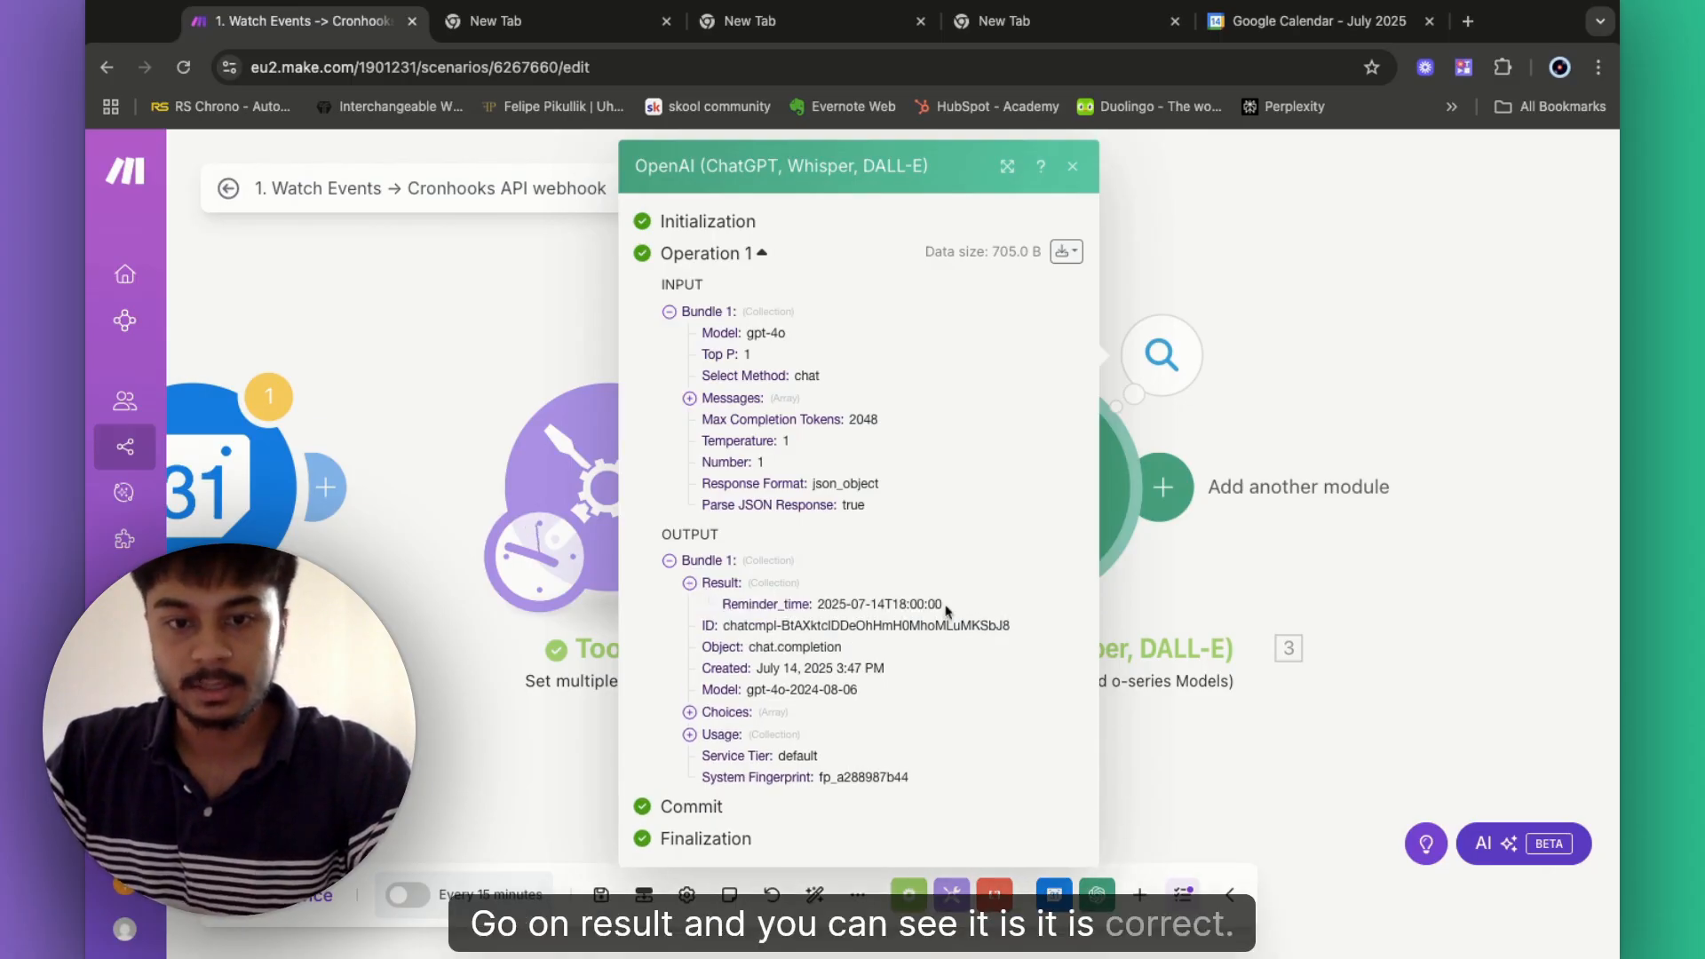
left_click_drag(945, 607, 818, 606)
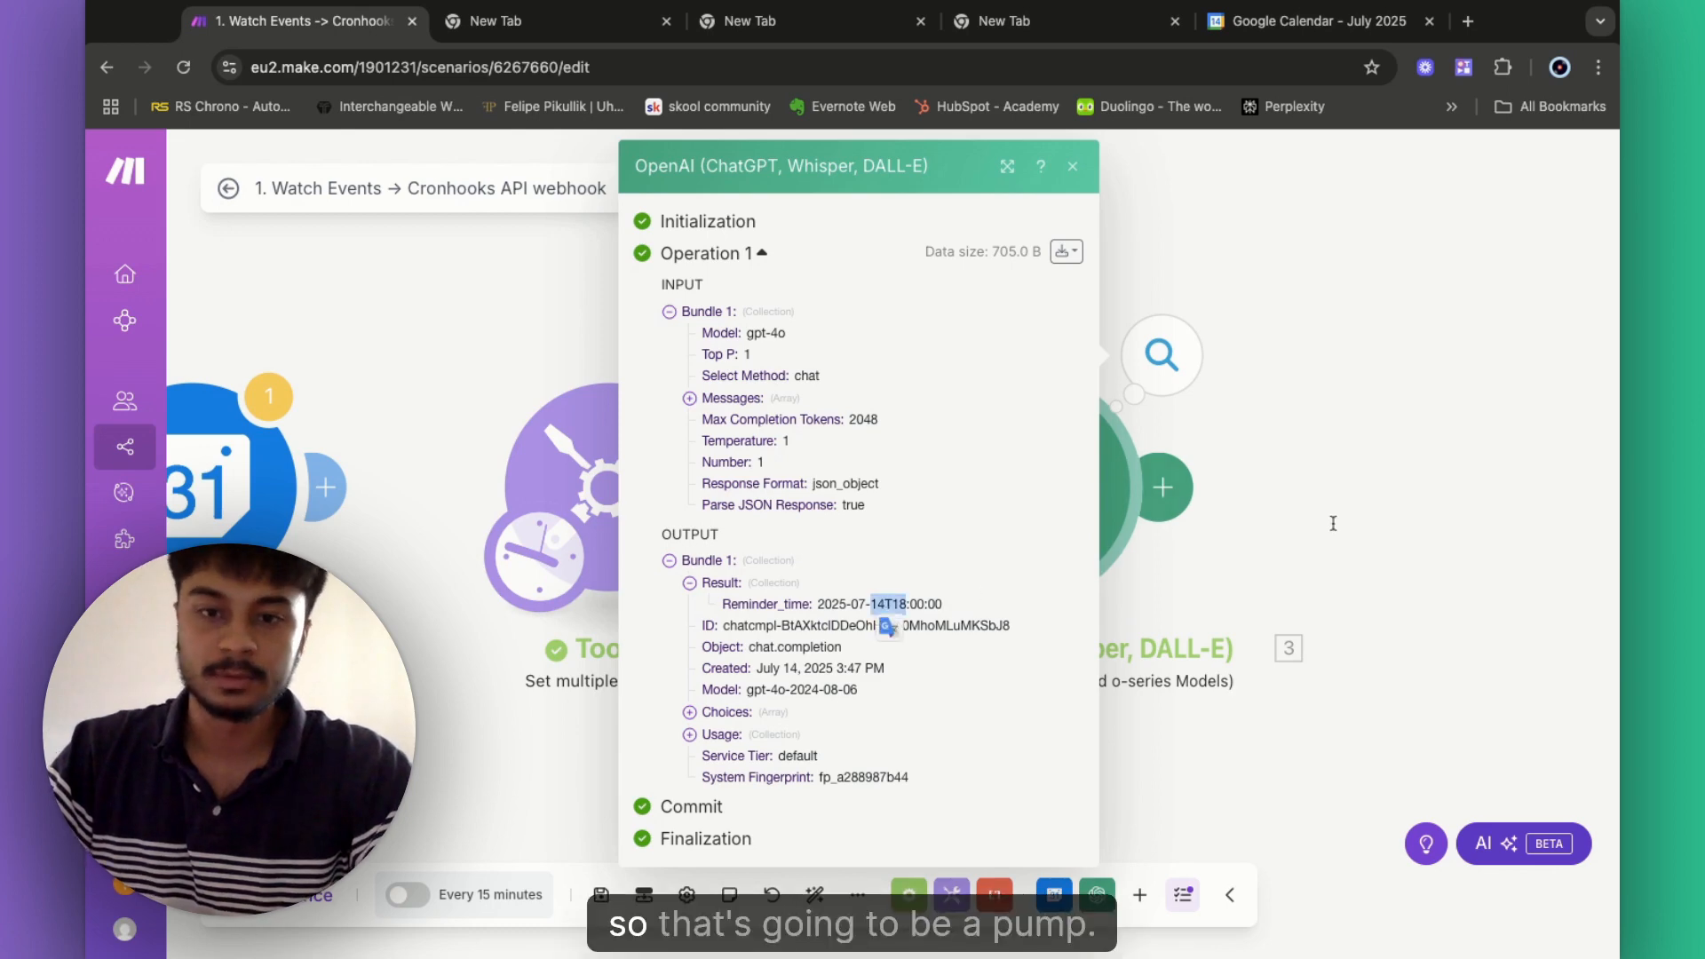
left_click(1363, 407)
scroll(1363, 409, "right", 2)
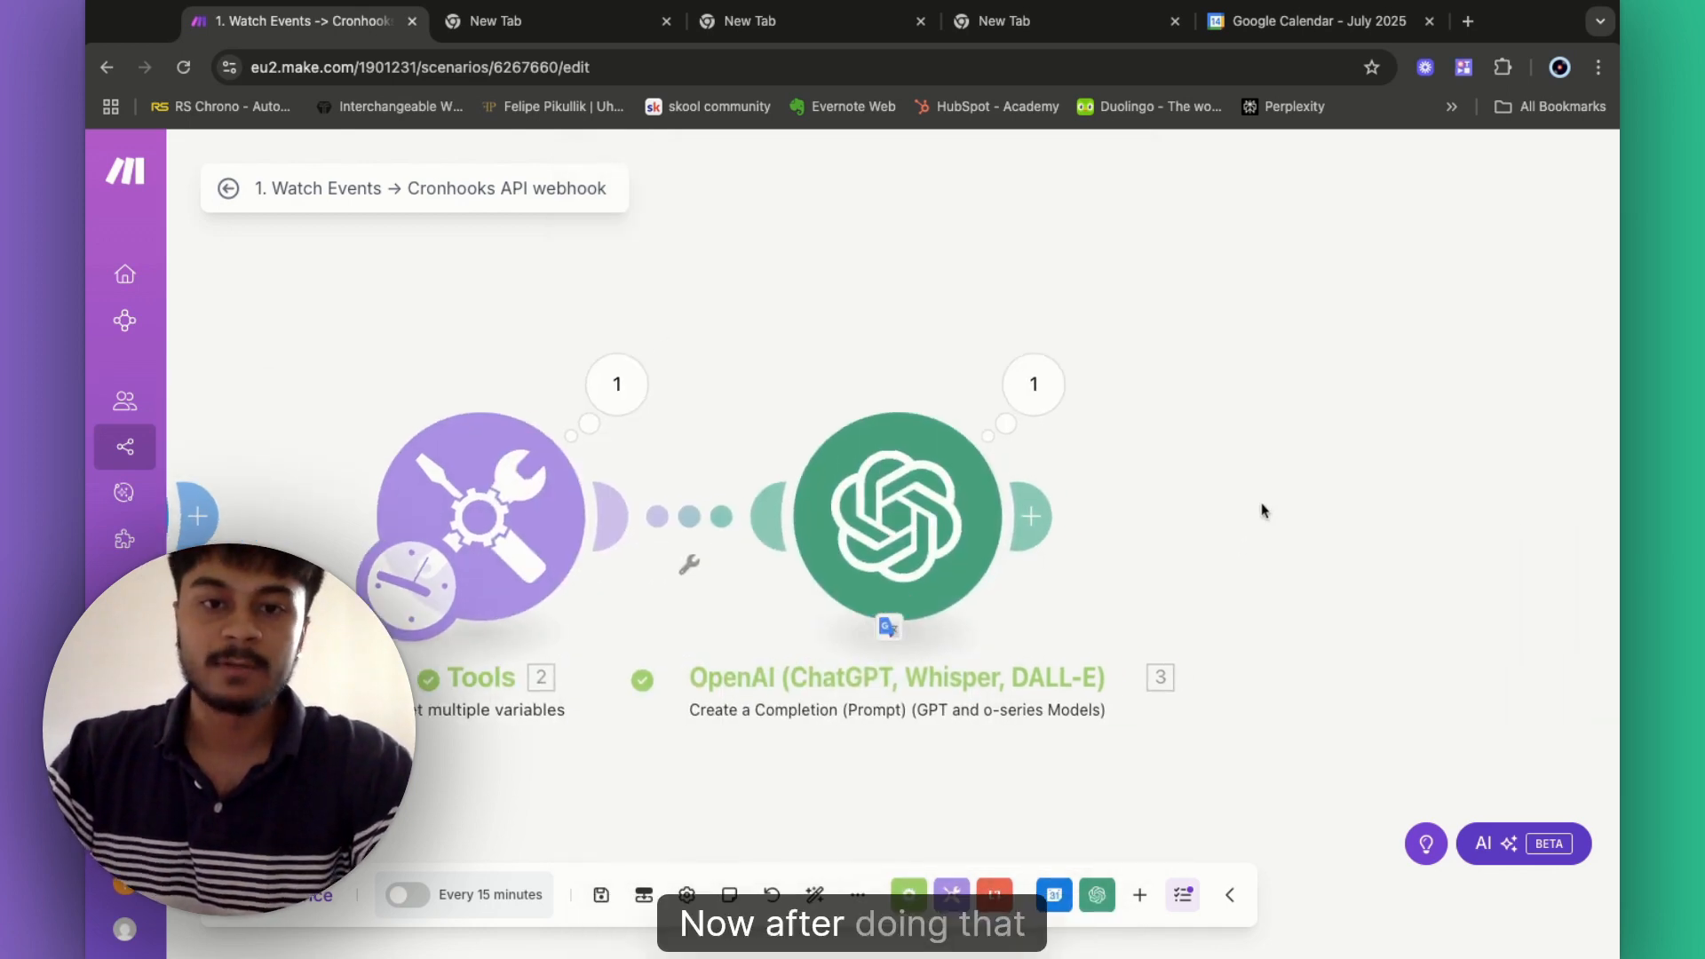
scroll(1266, 510, "right", 2)
scroll(1266, 510, "down", 1)
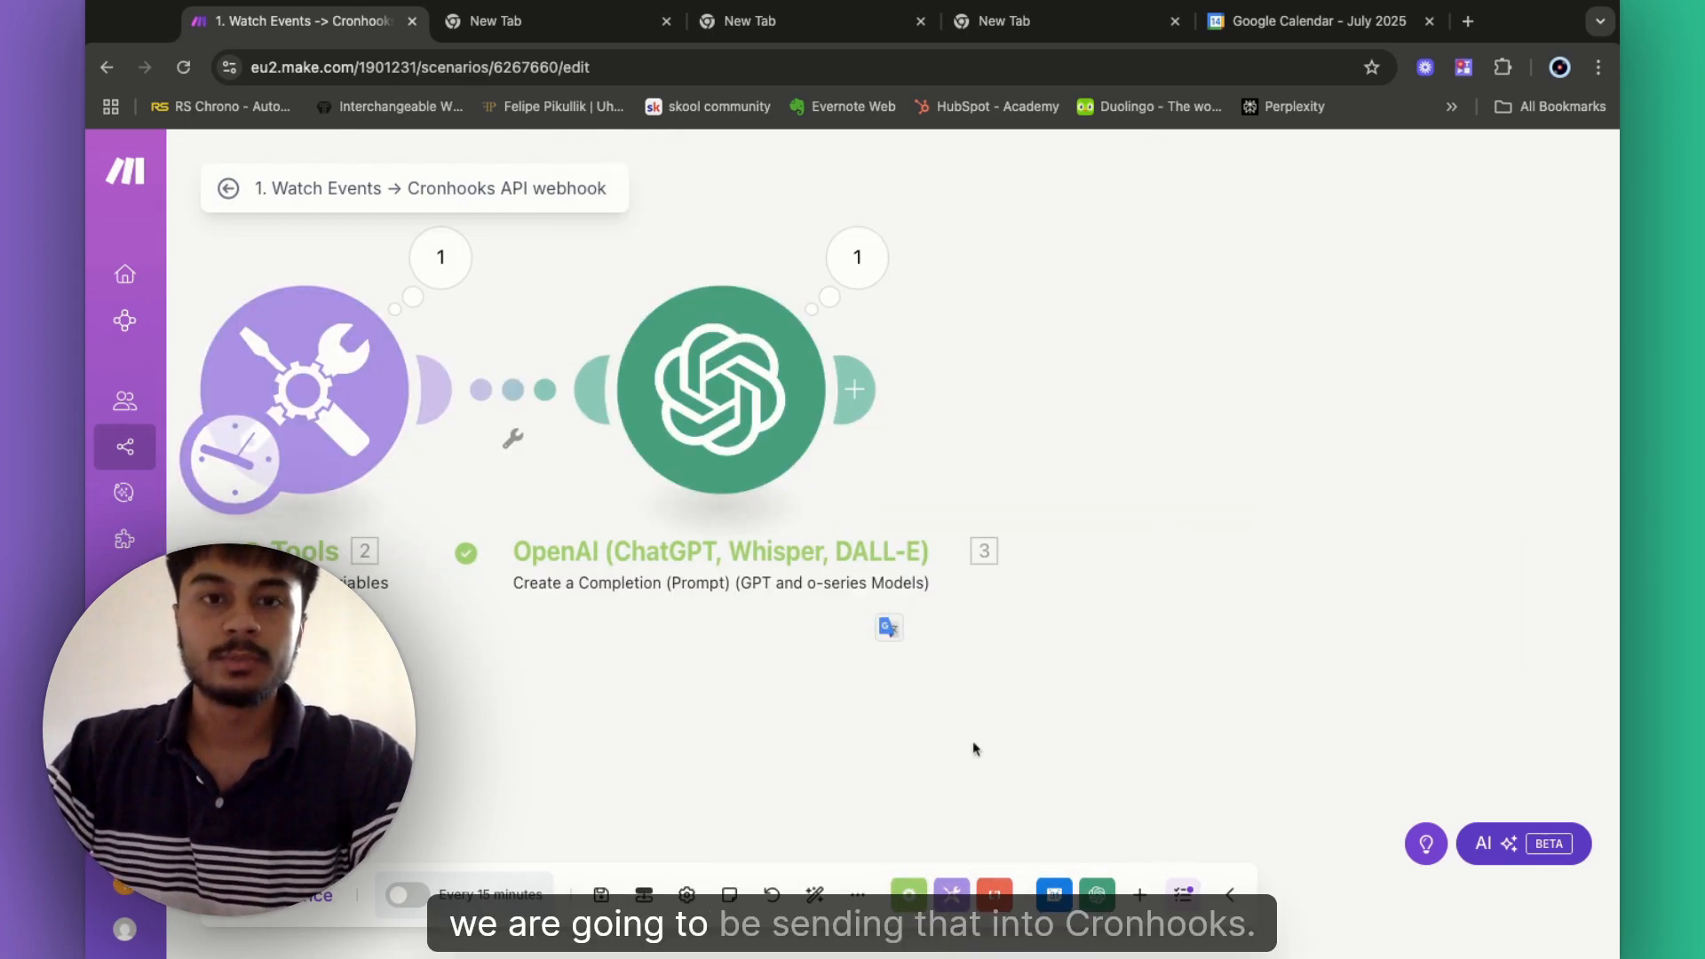
- Add an HTTP 'Make a request' module after the OpenAI module
left_click(858, 376)
left_click(1078, 451)
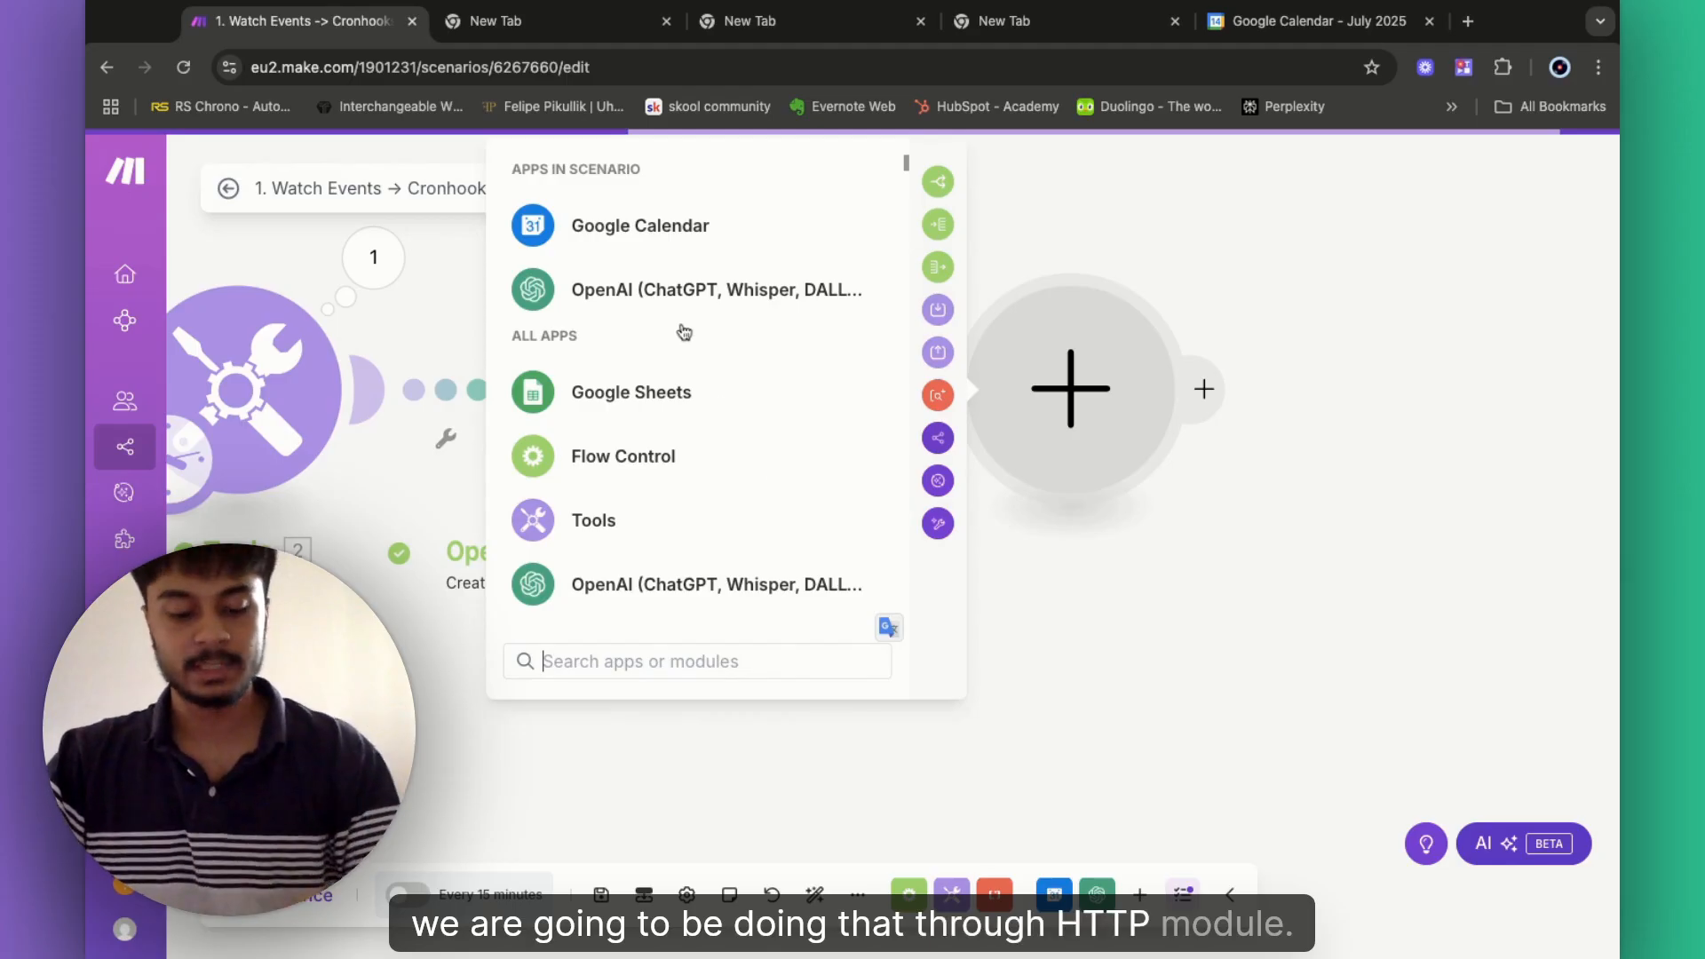
type("http")
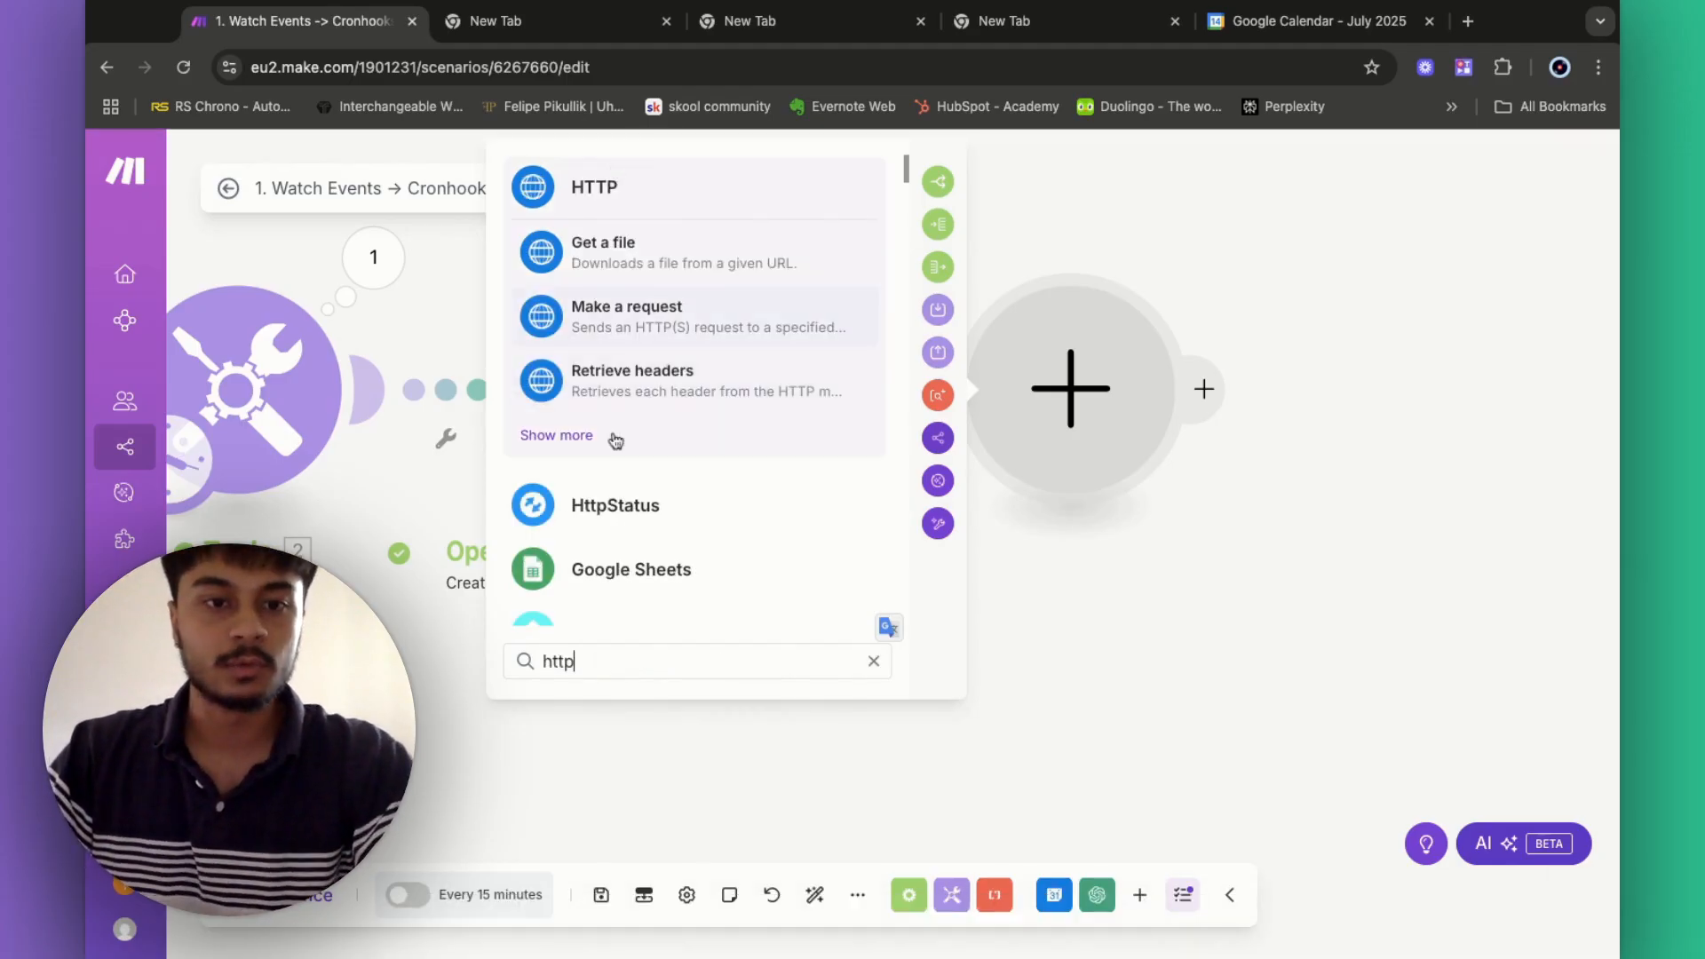
left_click(559, 438)
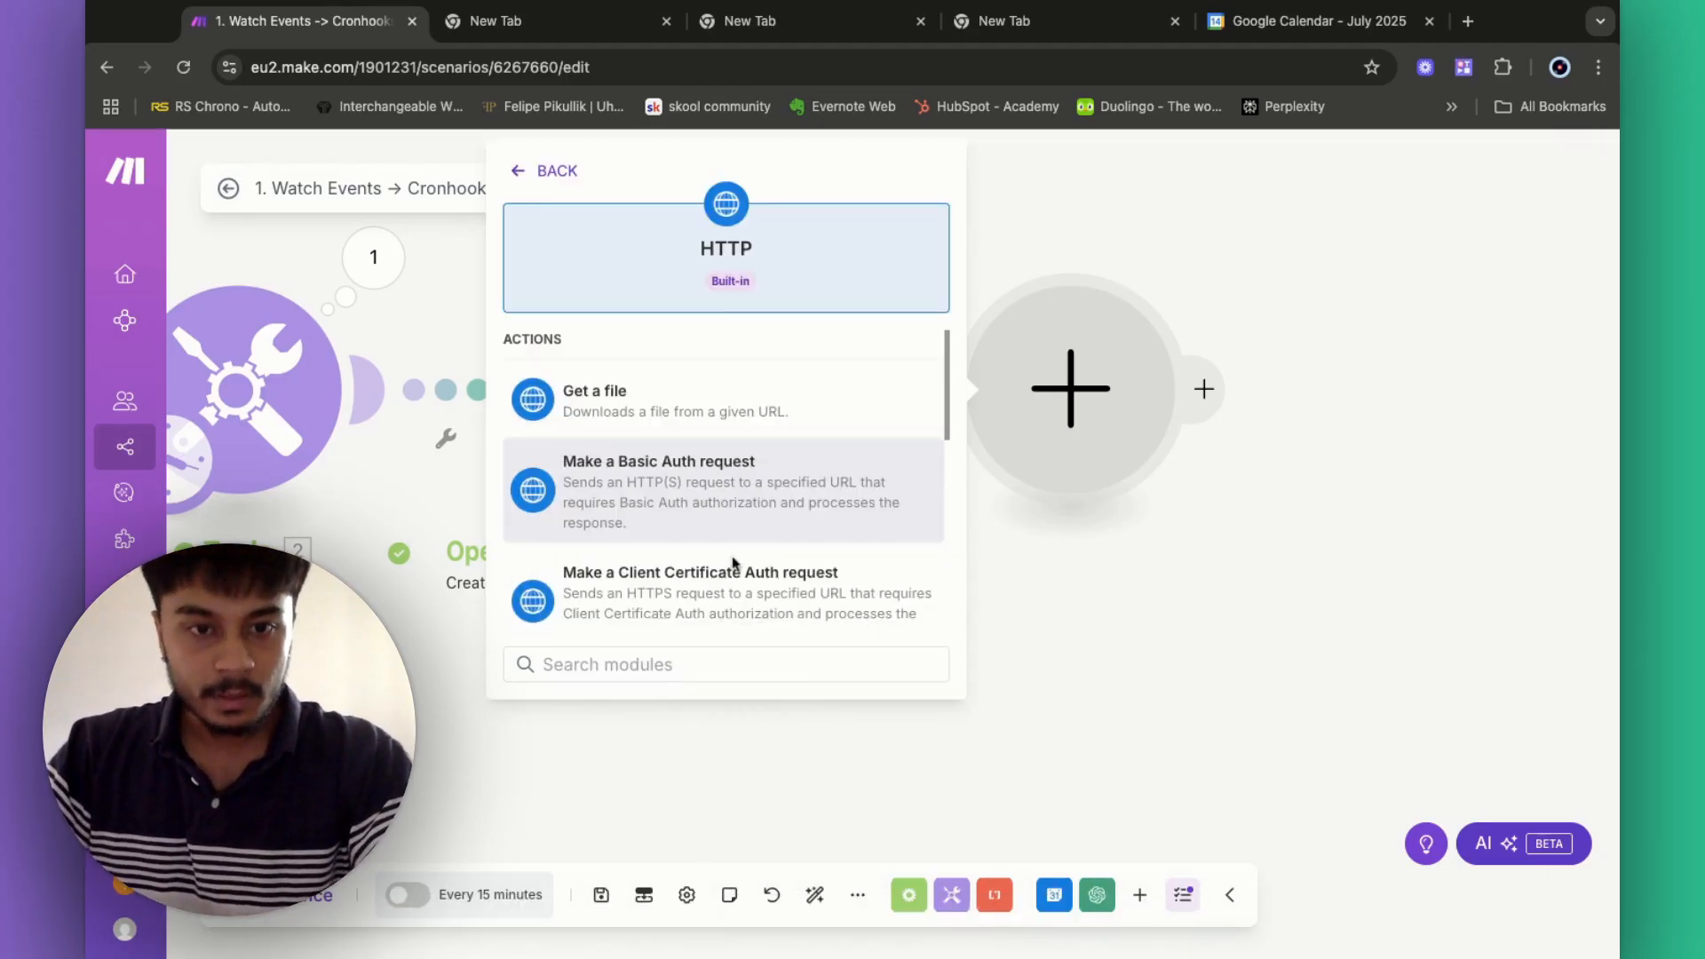
scroll(734, 563, "down", 5)
left_click(617, 437)
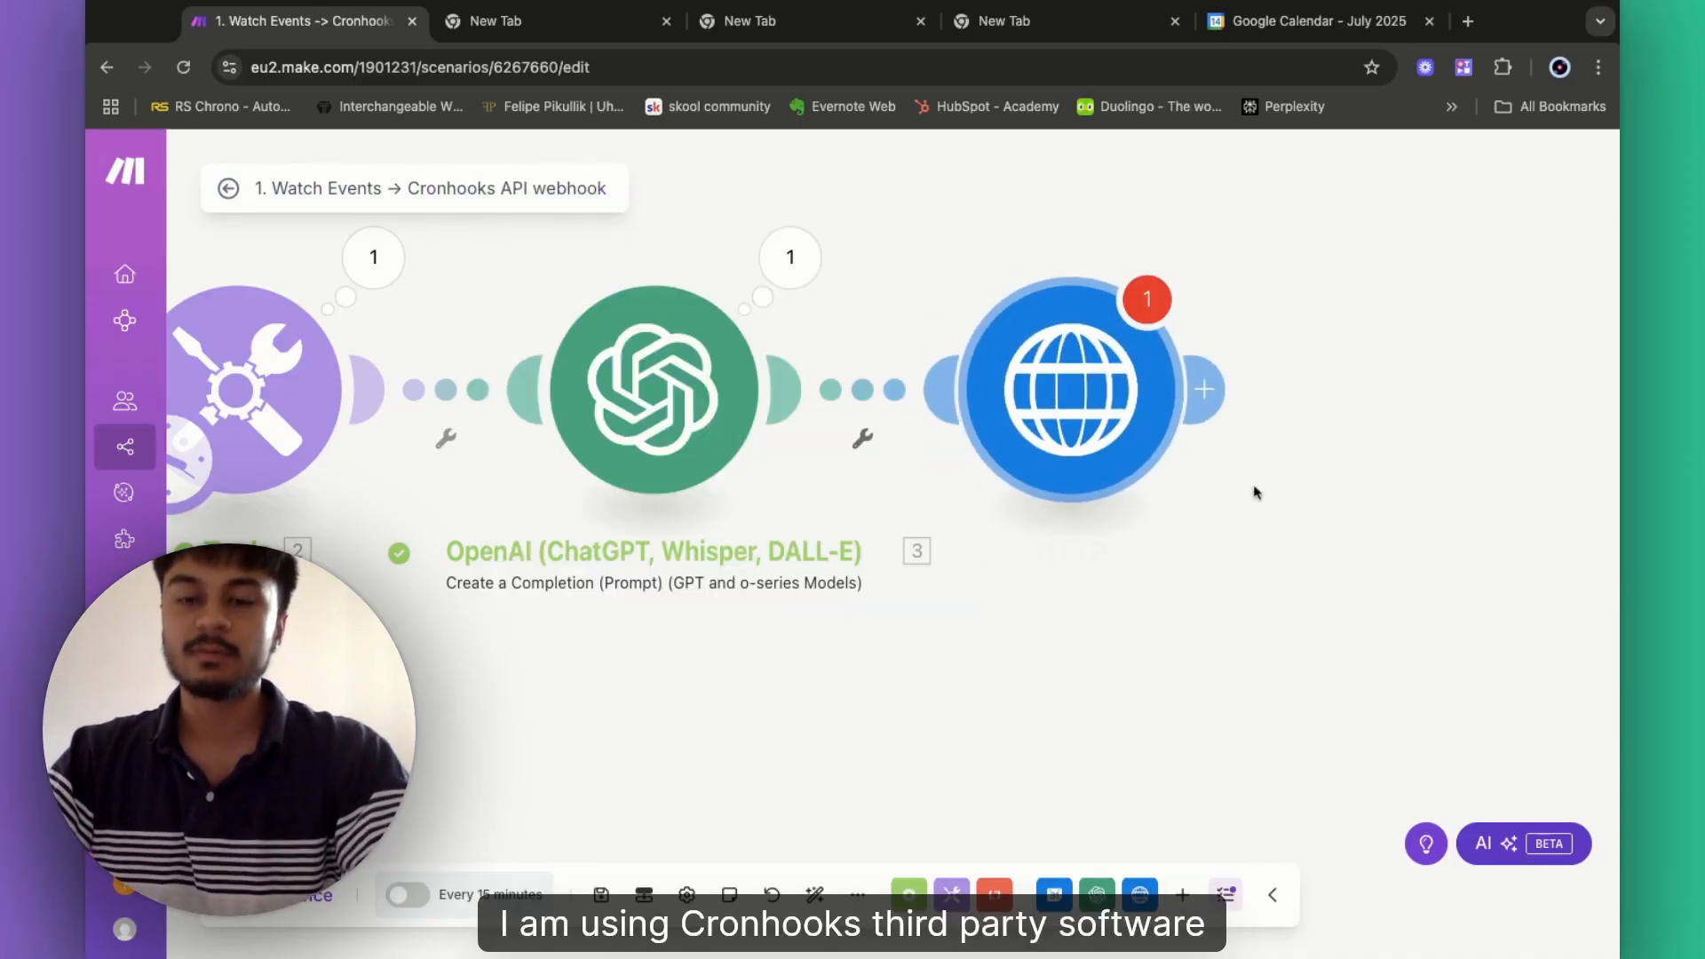
- Leave the HTTP module's values empty and save the scenario despite the warning
left_click(937, 703)
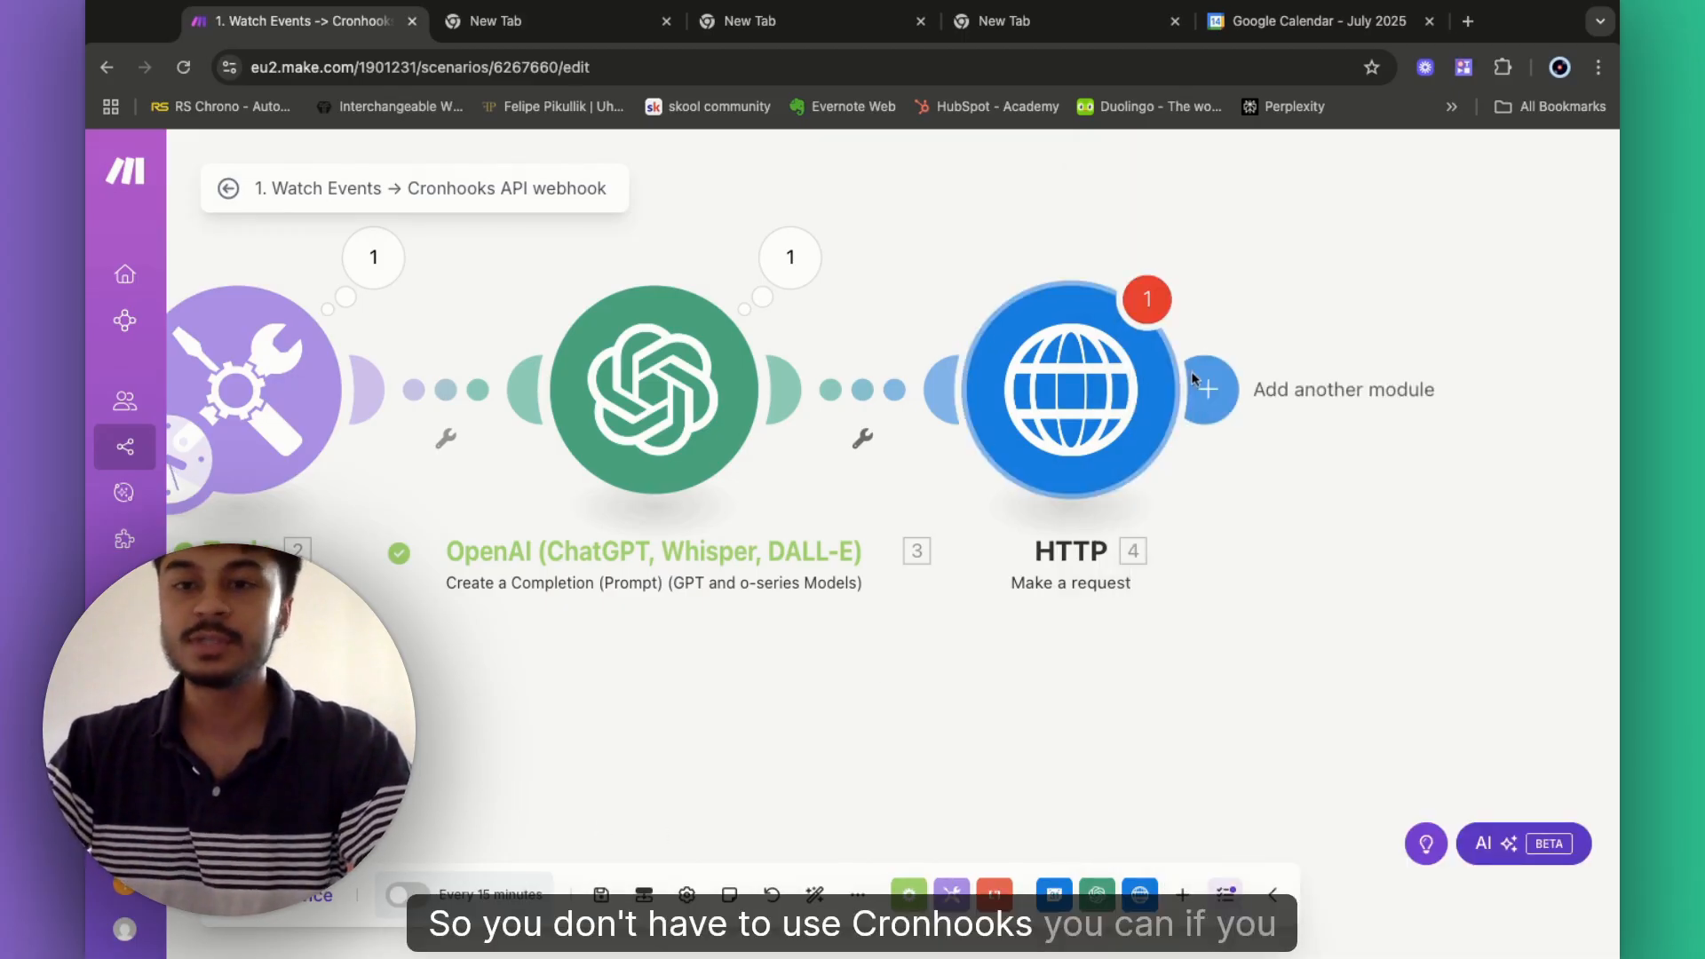
scroll(1399, 275, "right", 4)
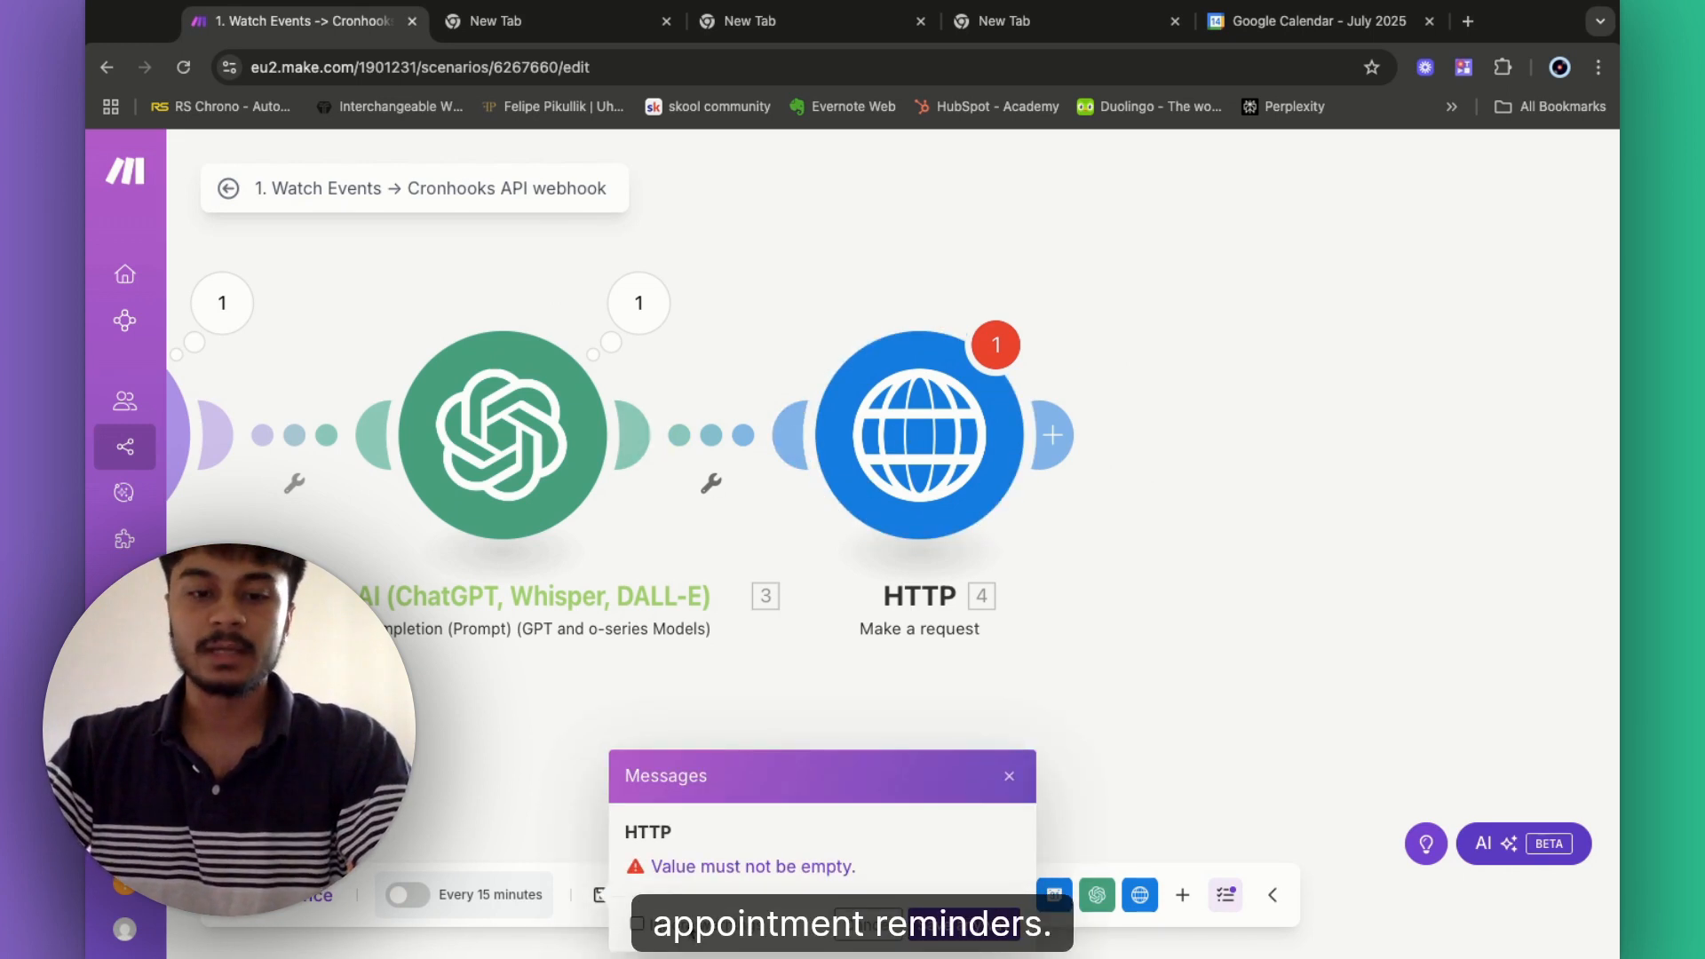
left_click(964, 924)
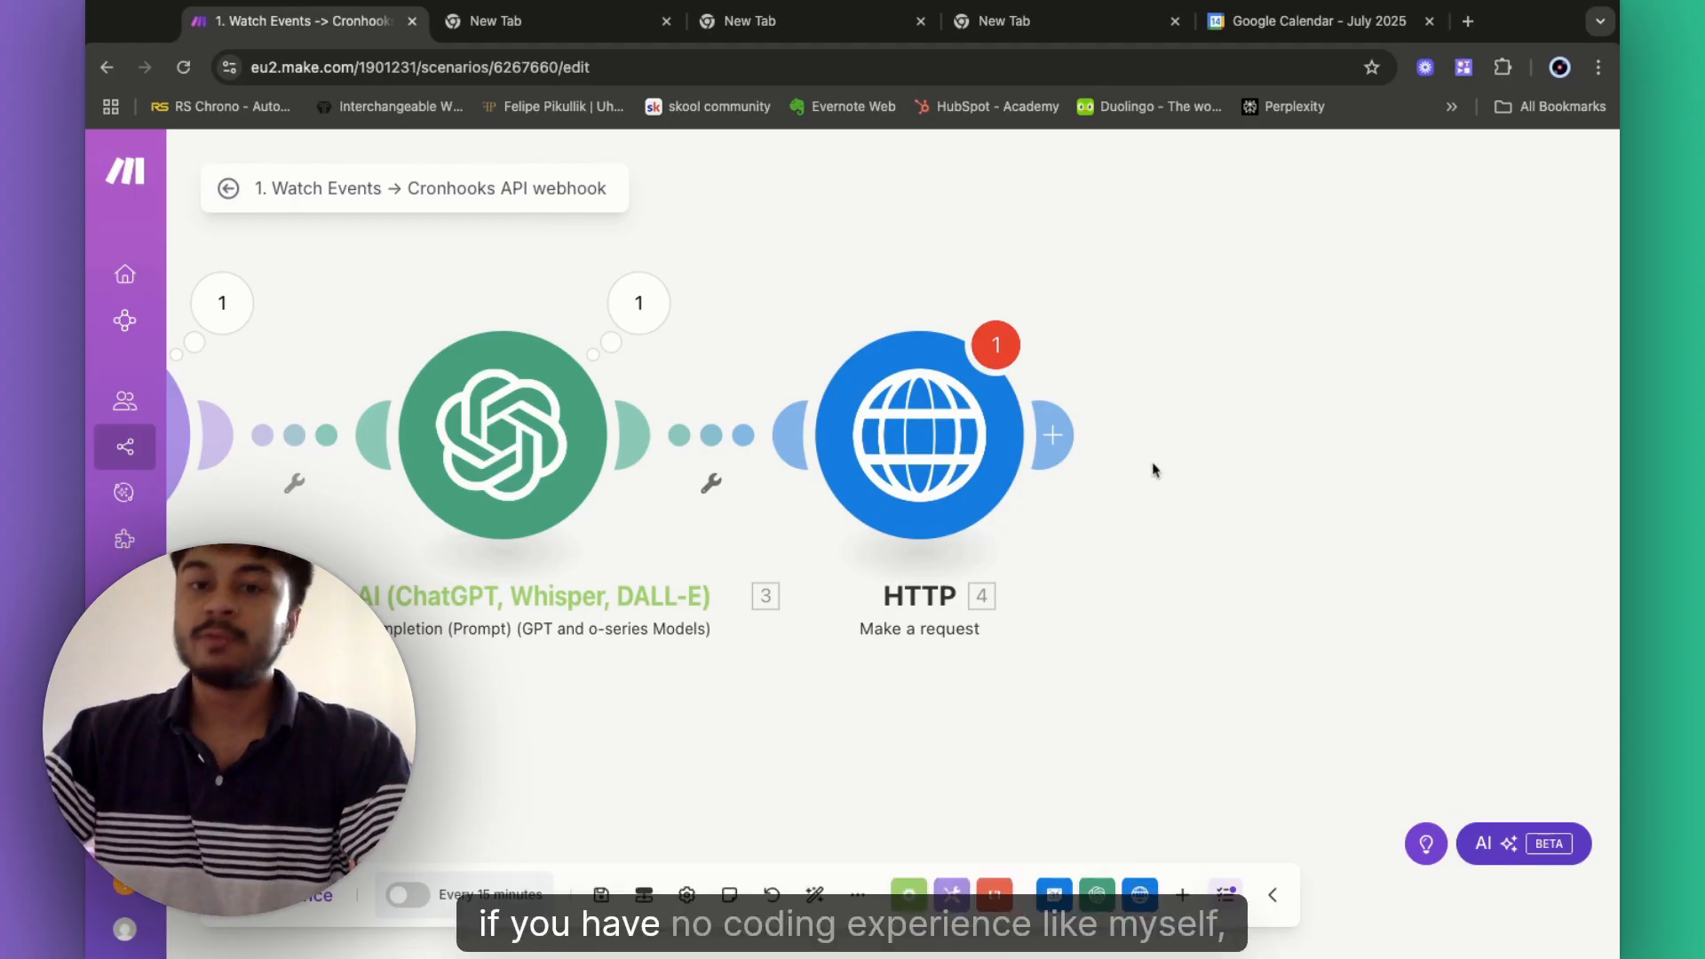
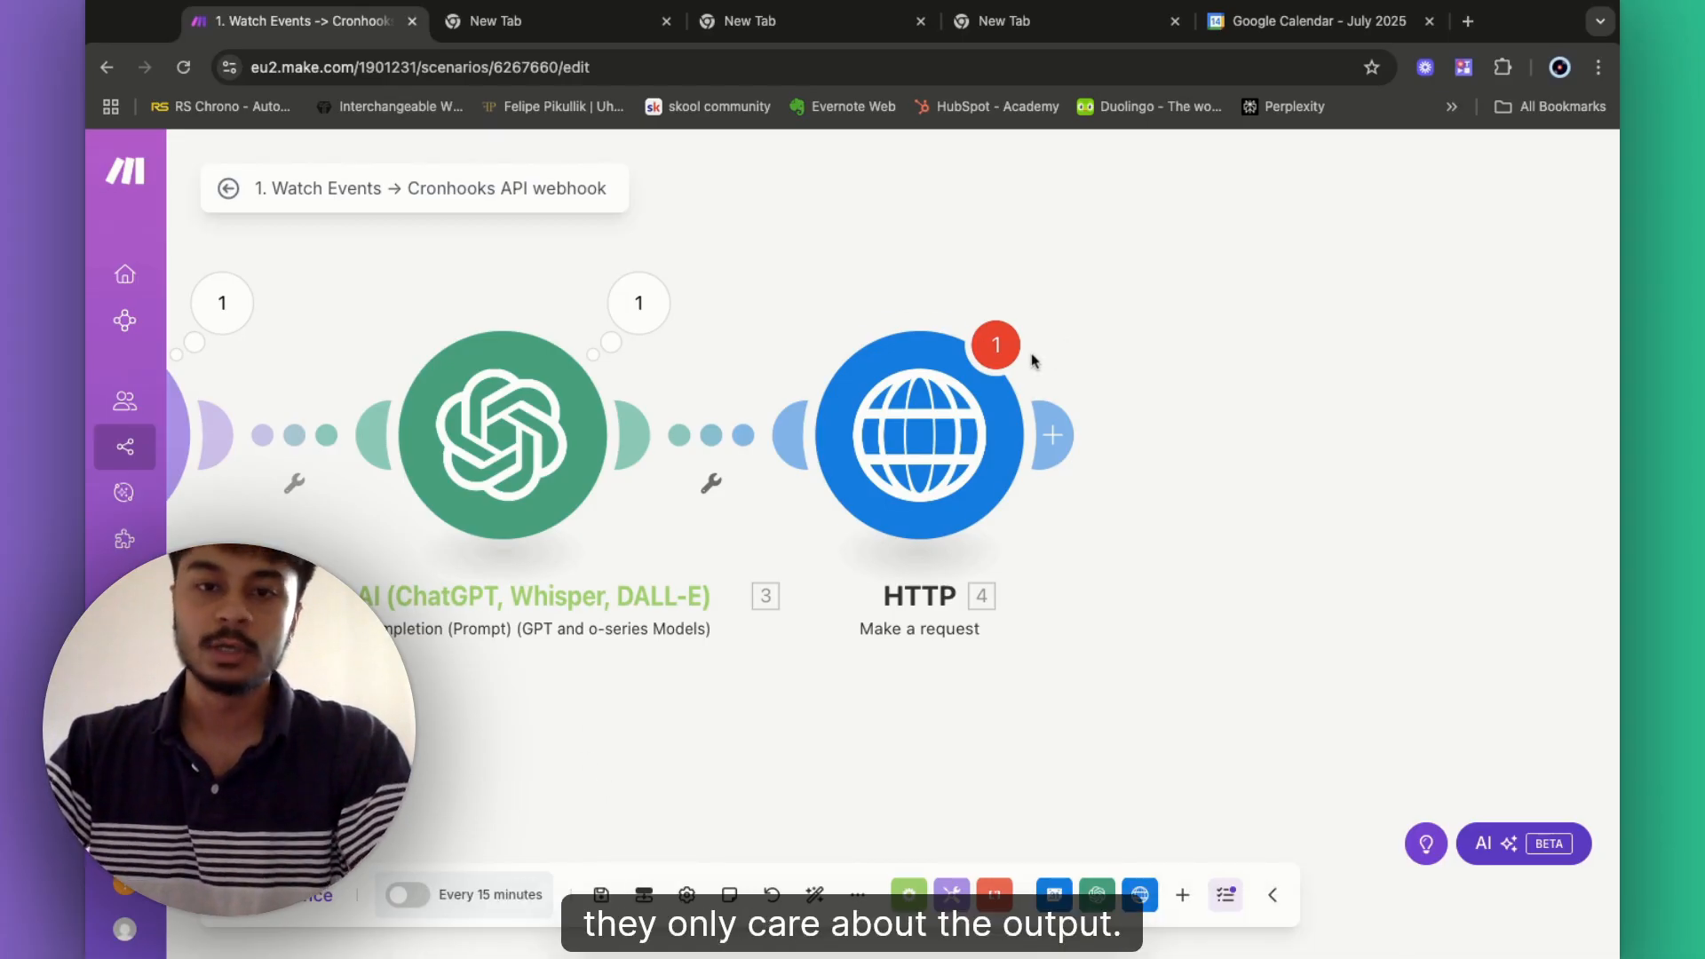
- Change the HTTP module's request method from GET to POST, leaving the URL field empty
left_click(932, 459)
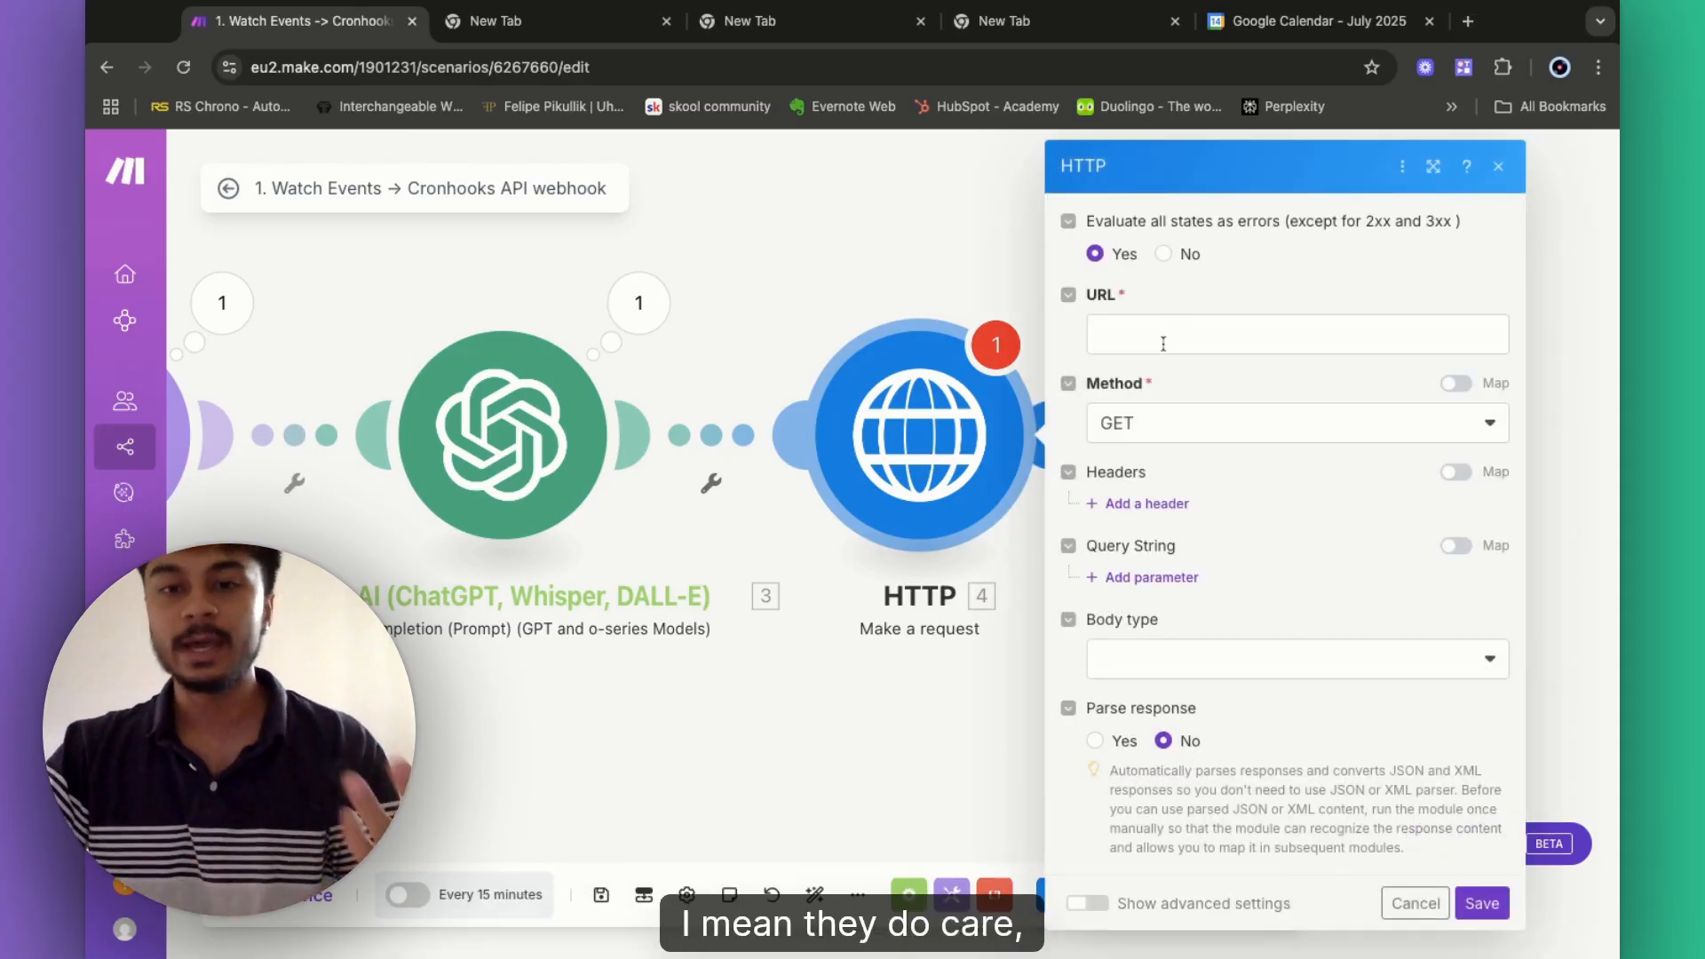
left_click(1164, 423)
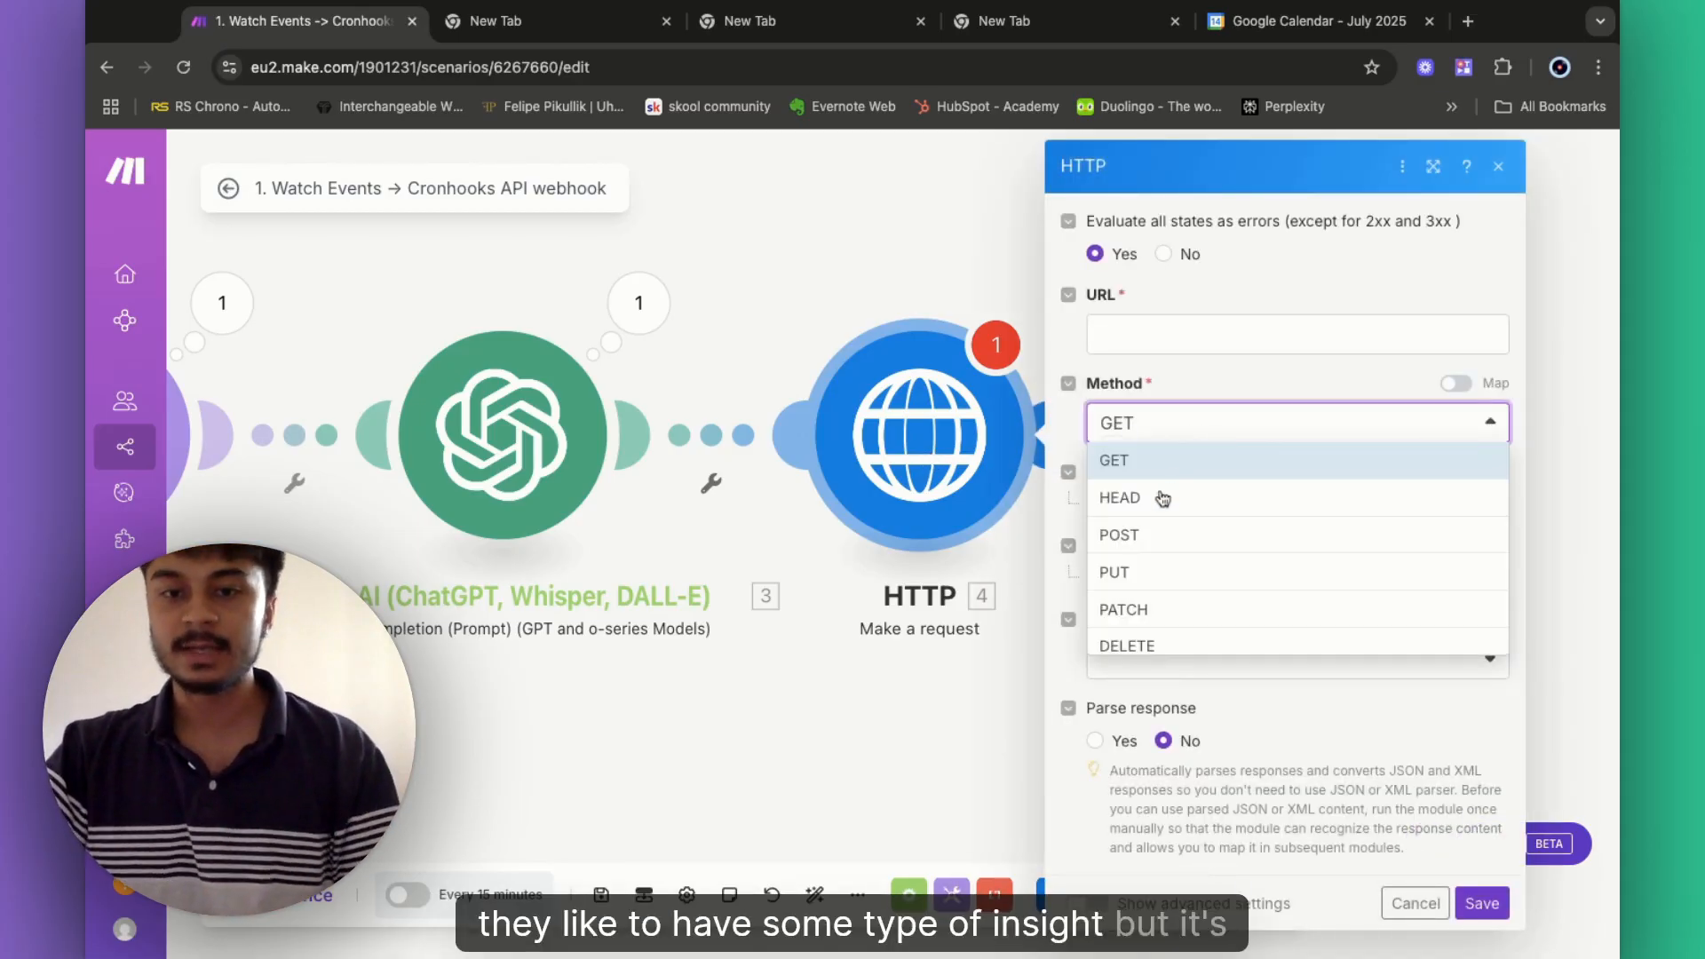
left_click(1146, 534)
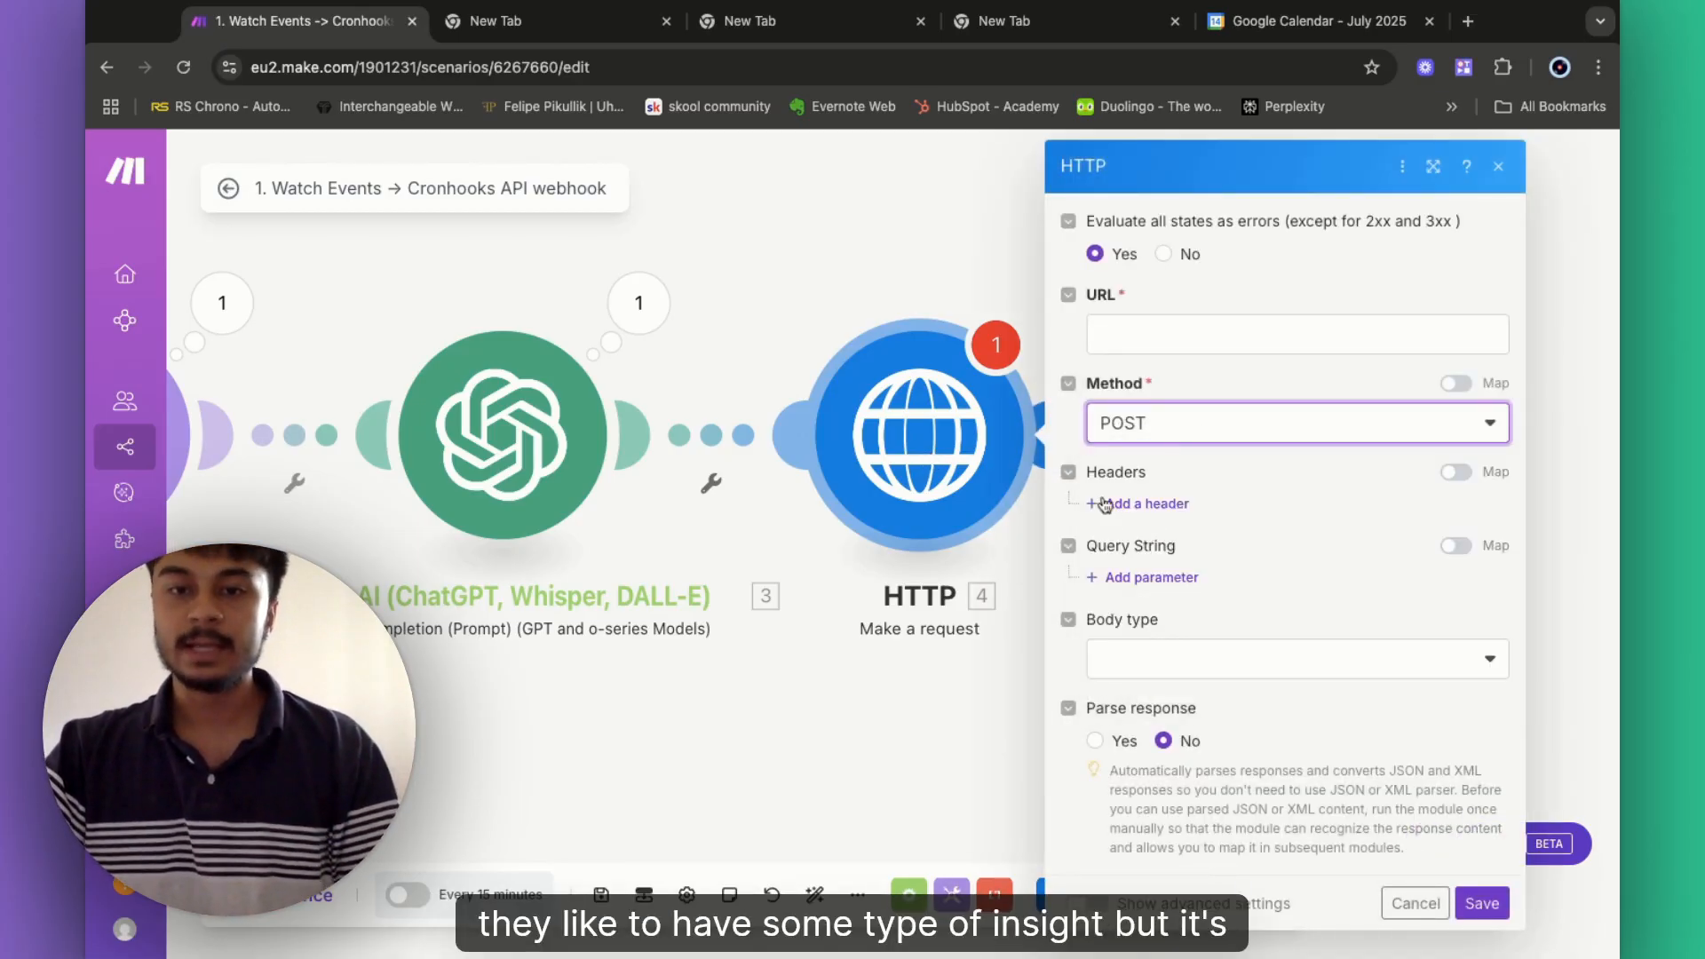
left_click(1142, 339)
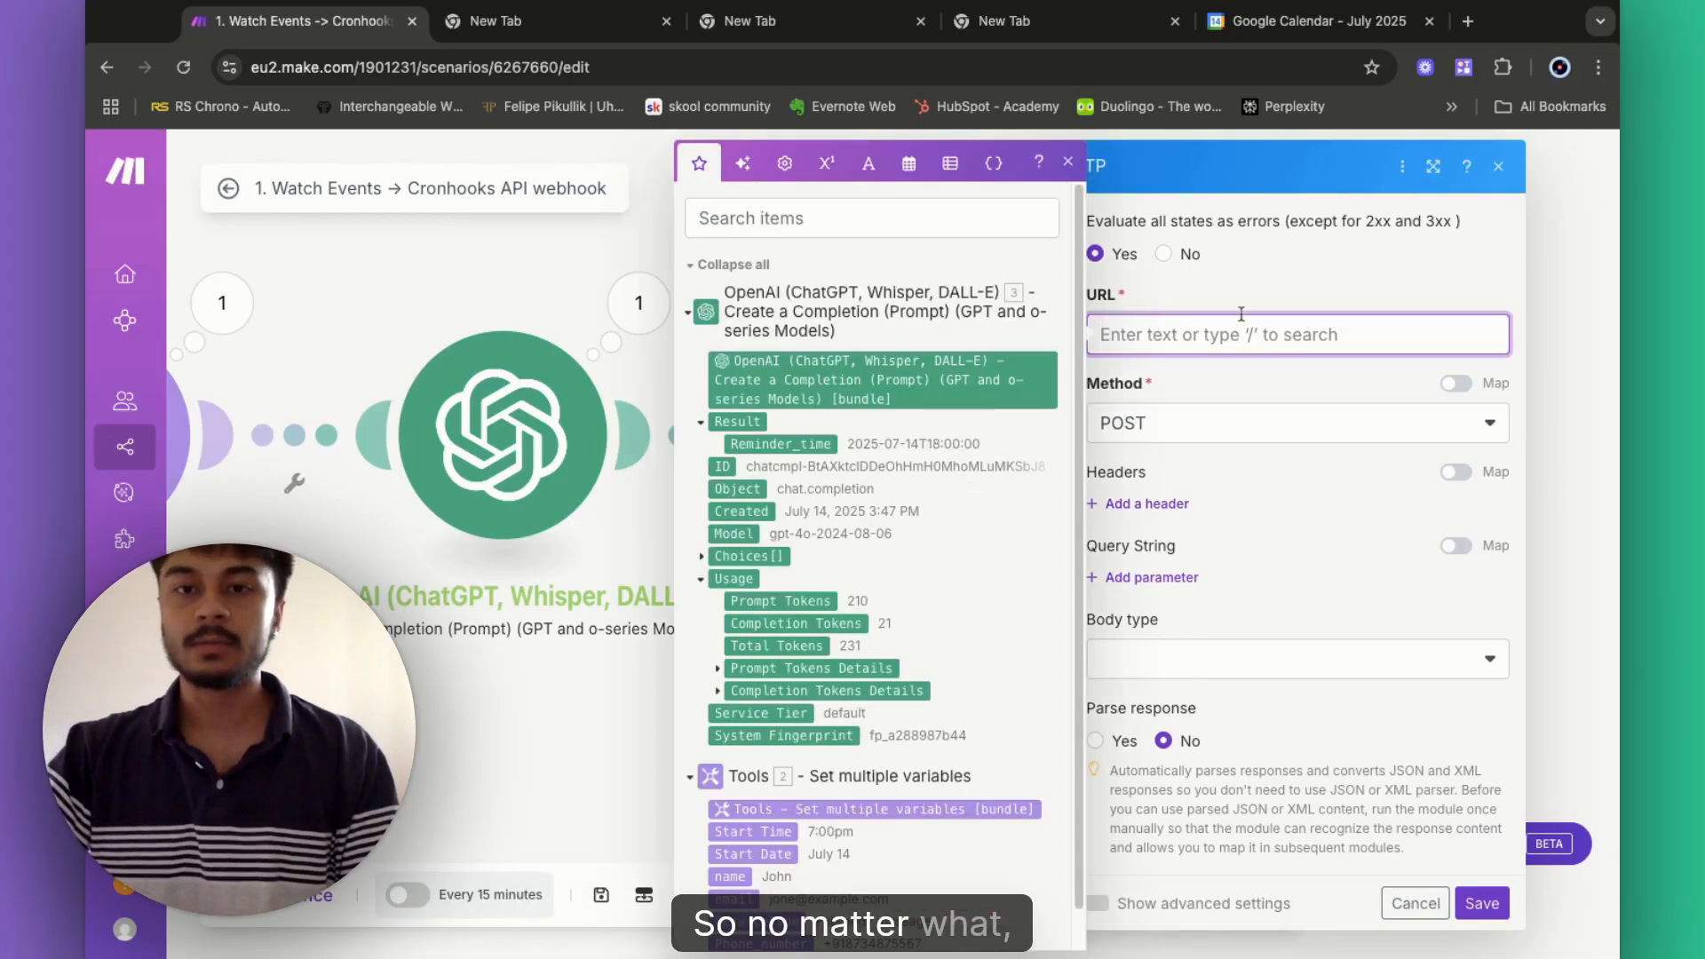
left_click(1069, 162)
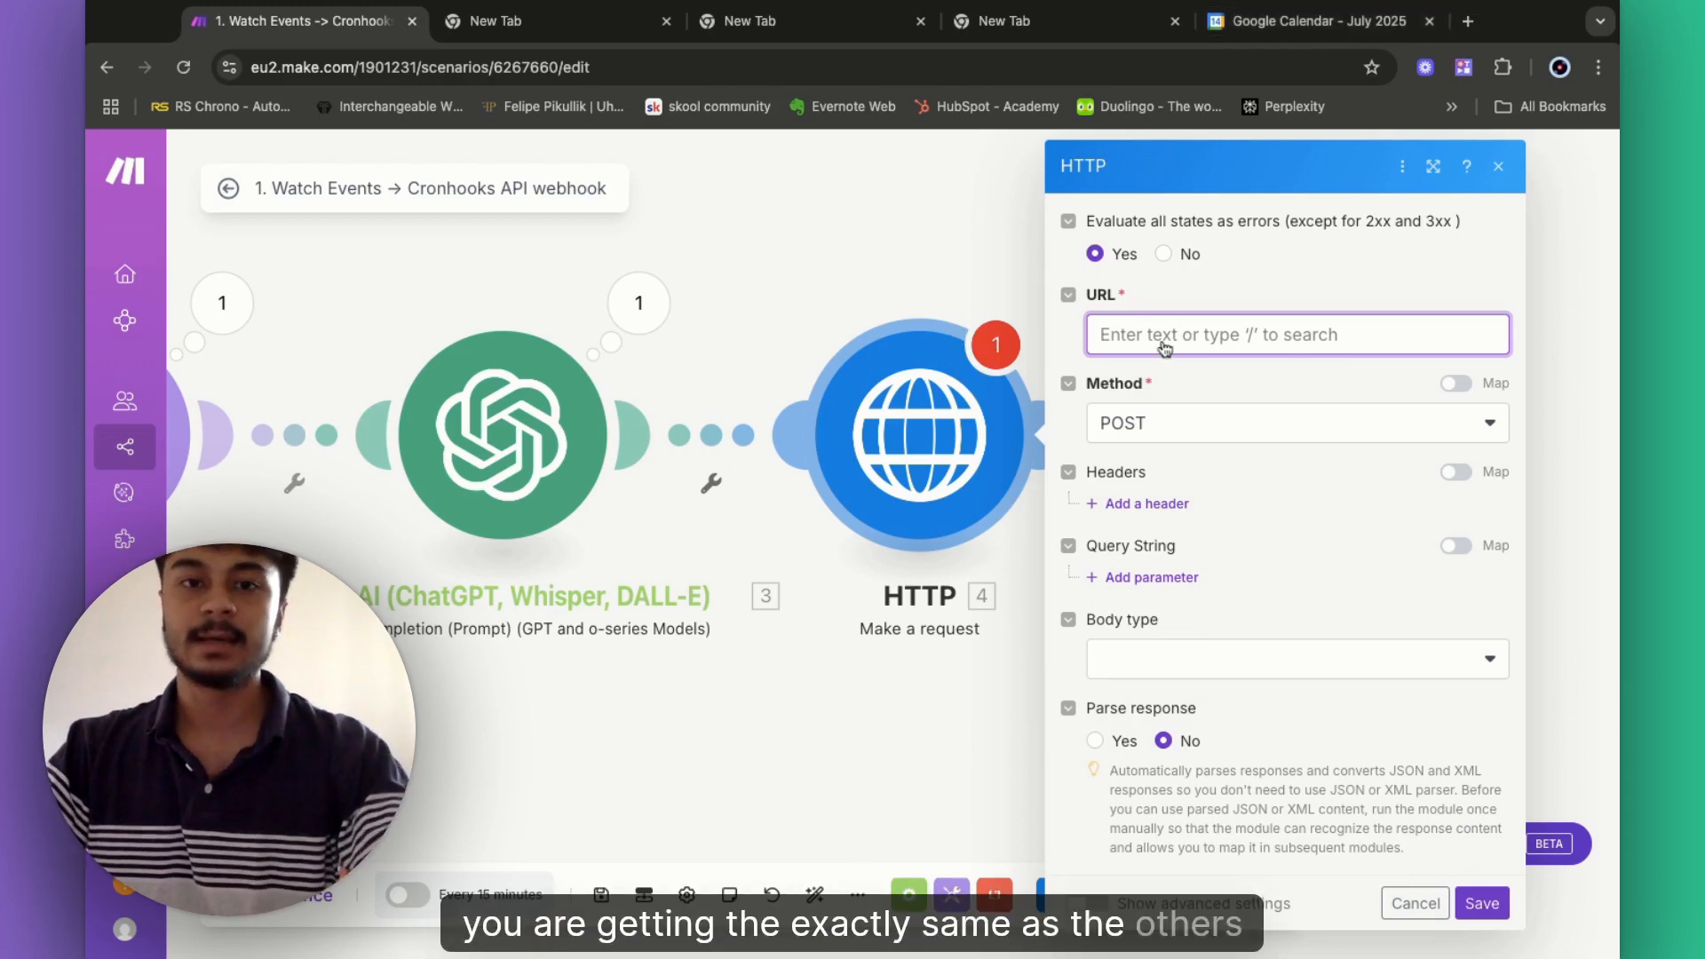
- Replace the Google Calendar tab with the Cronhooks website in a new tab
left_click(1430, 21)
left_click(1214, 21)
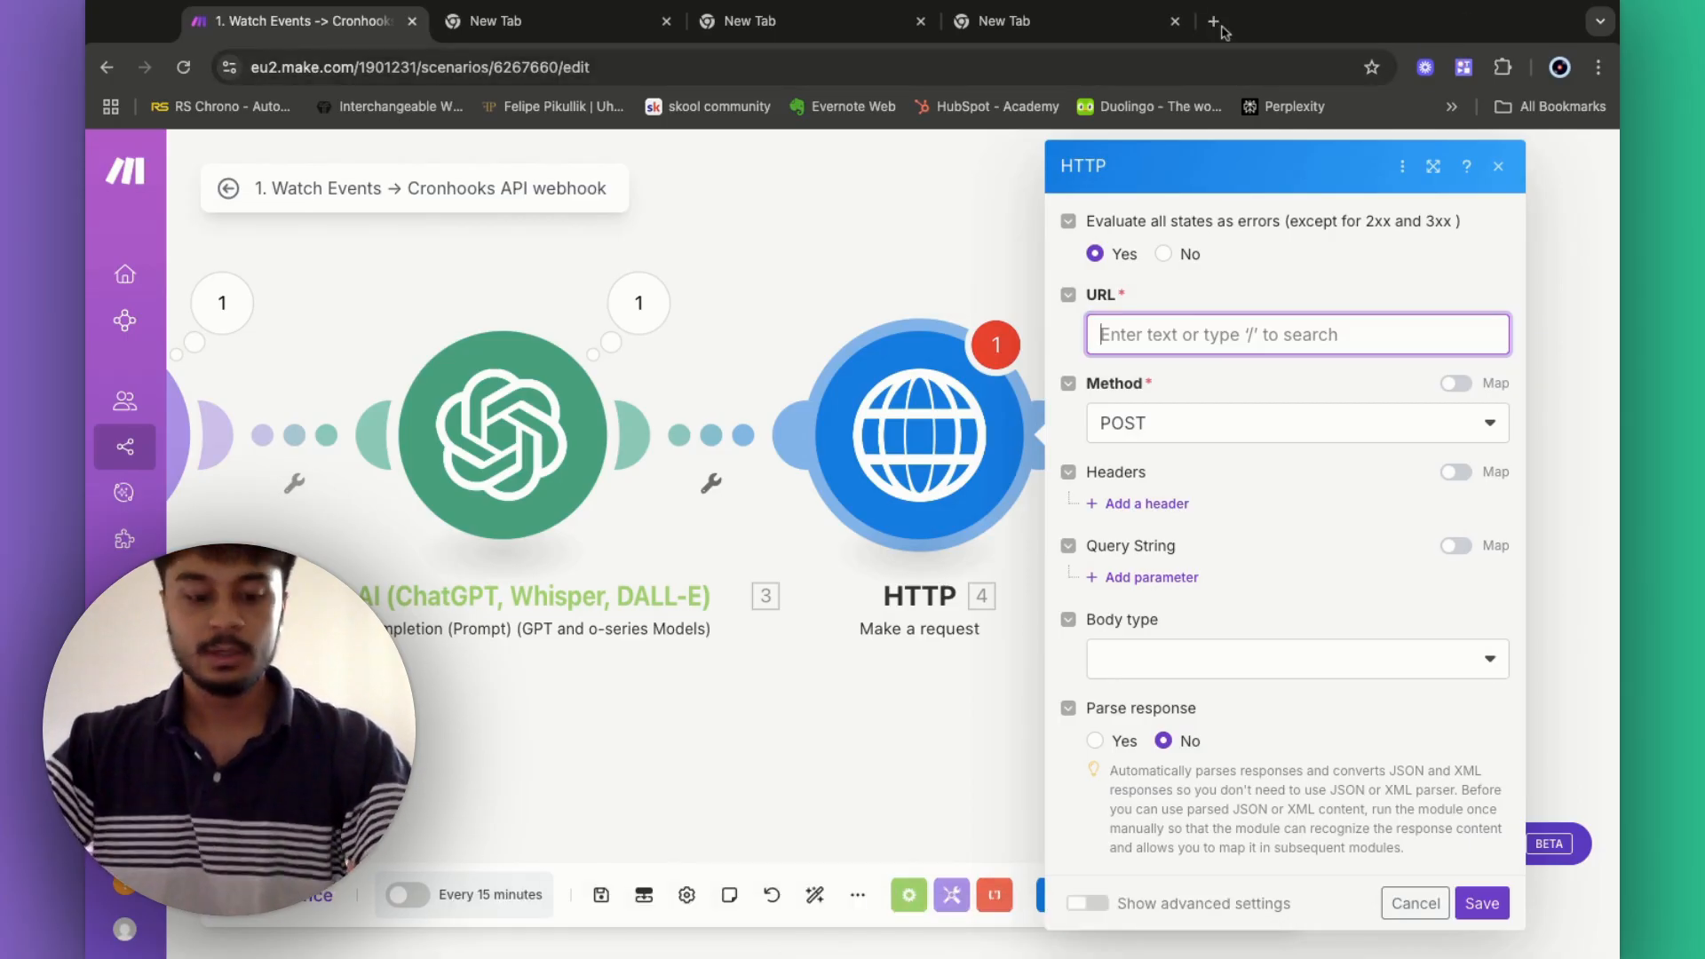
type("cronhooks")
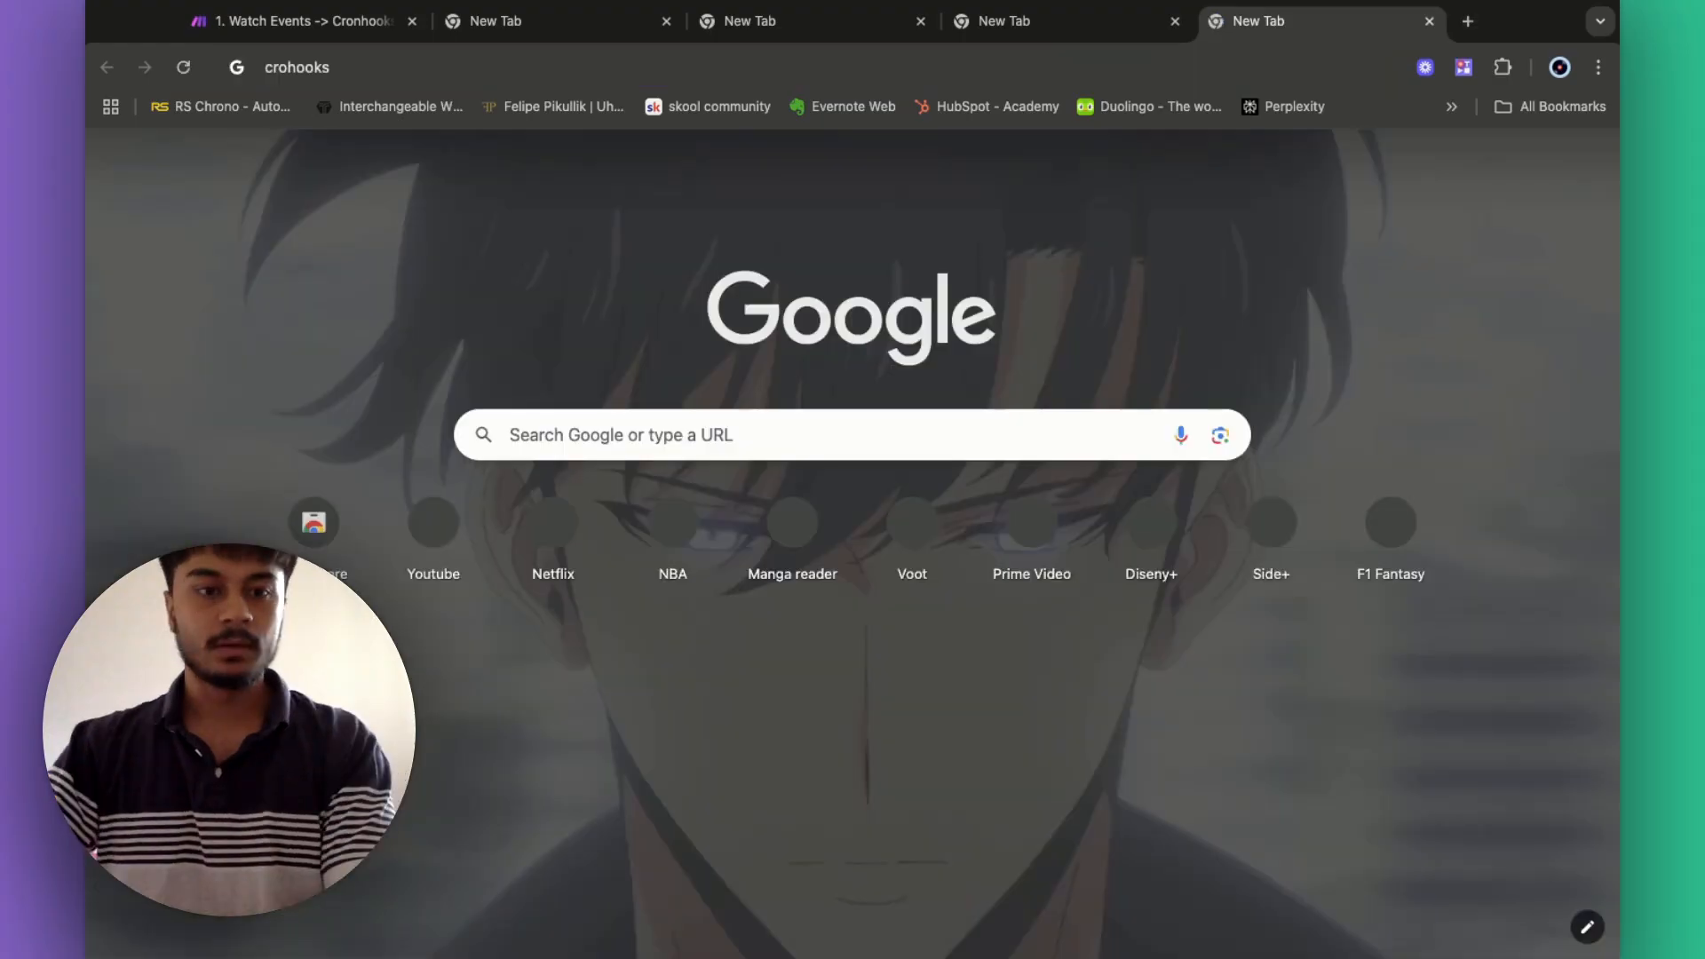
key("Return")
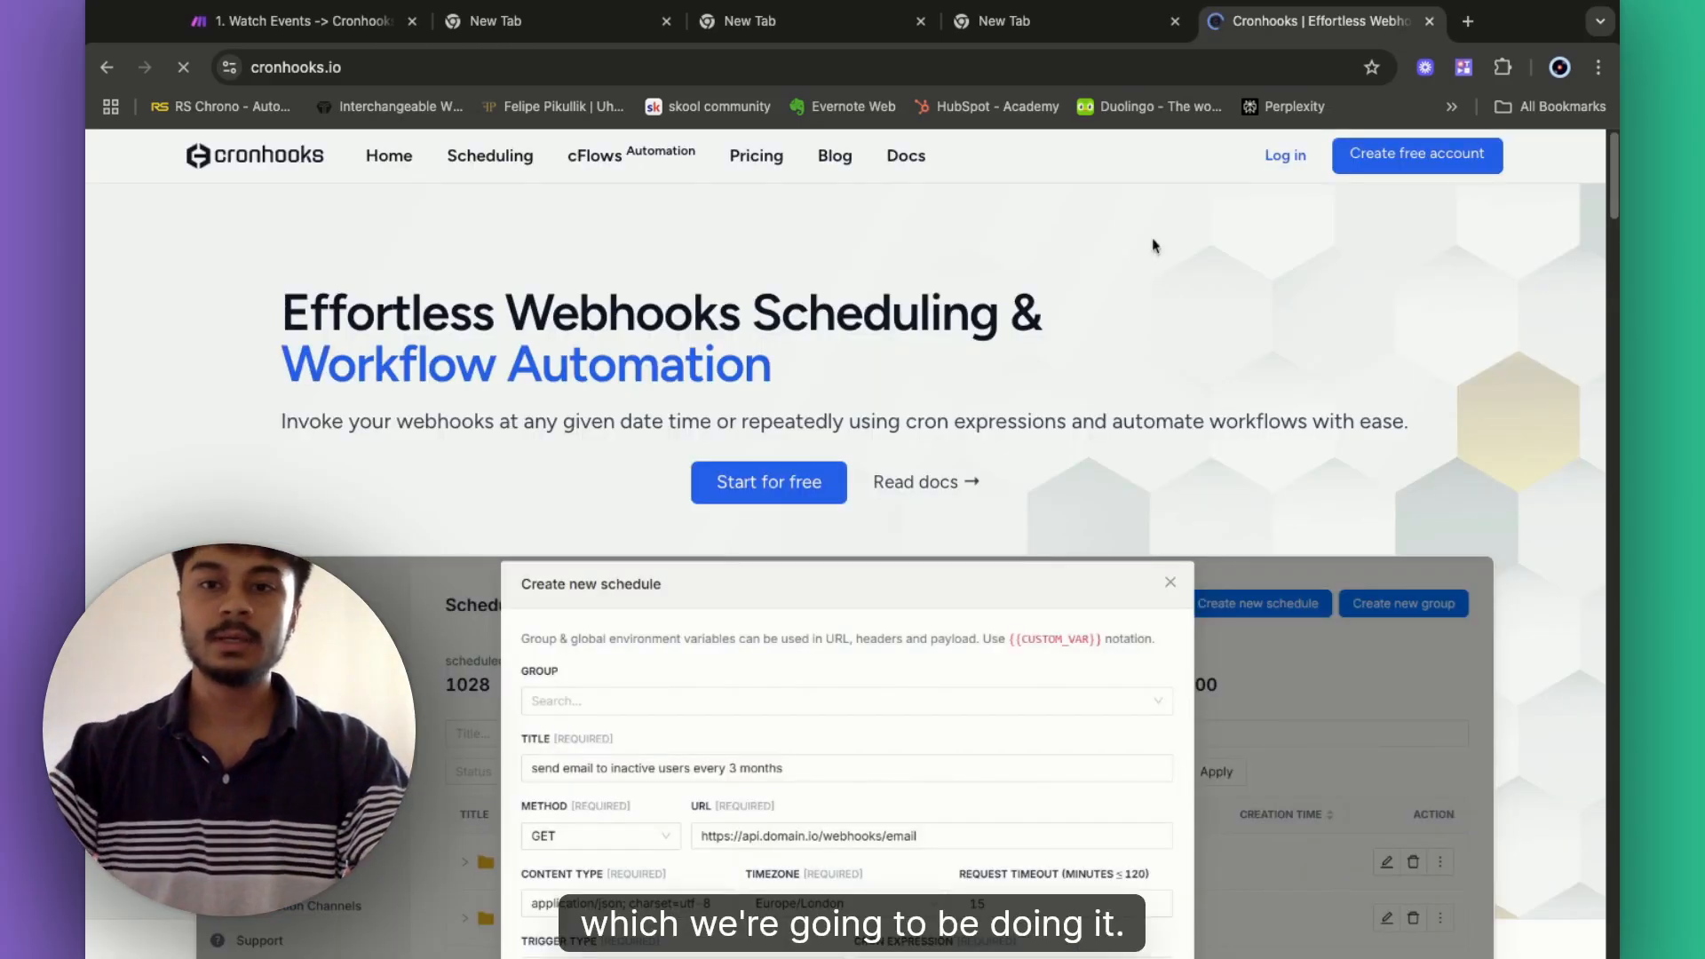
- Review the Cronhooks pricing plans ($0, $5, $8 per month), then go to log in
left_click(733, 162)
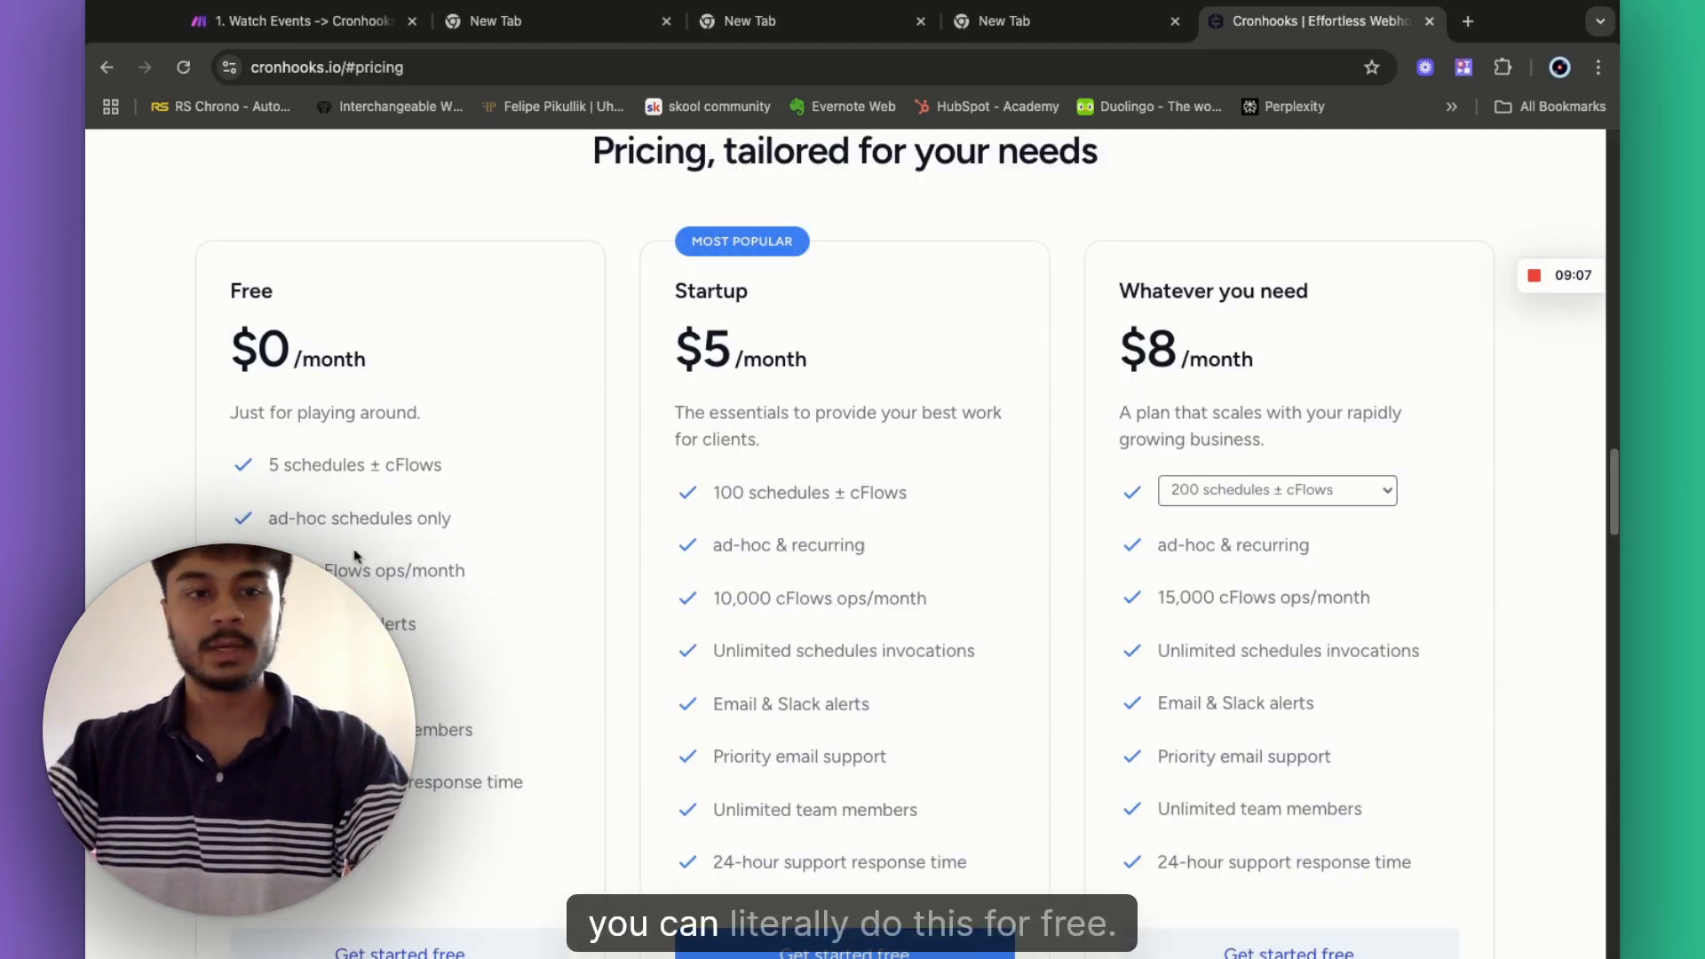
left_click_drag(214, 355, 367, 359)
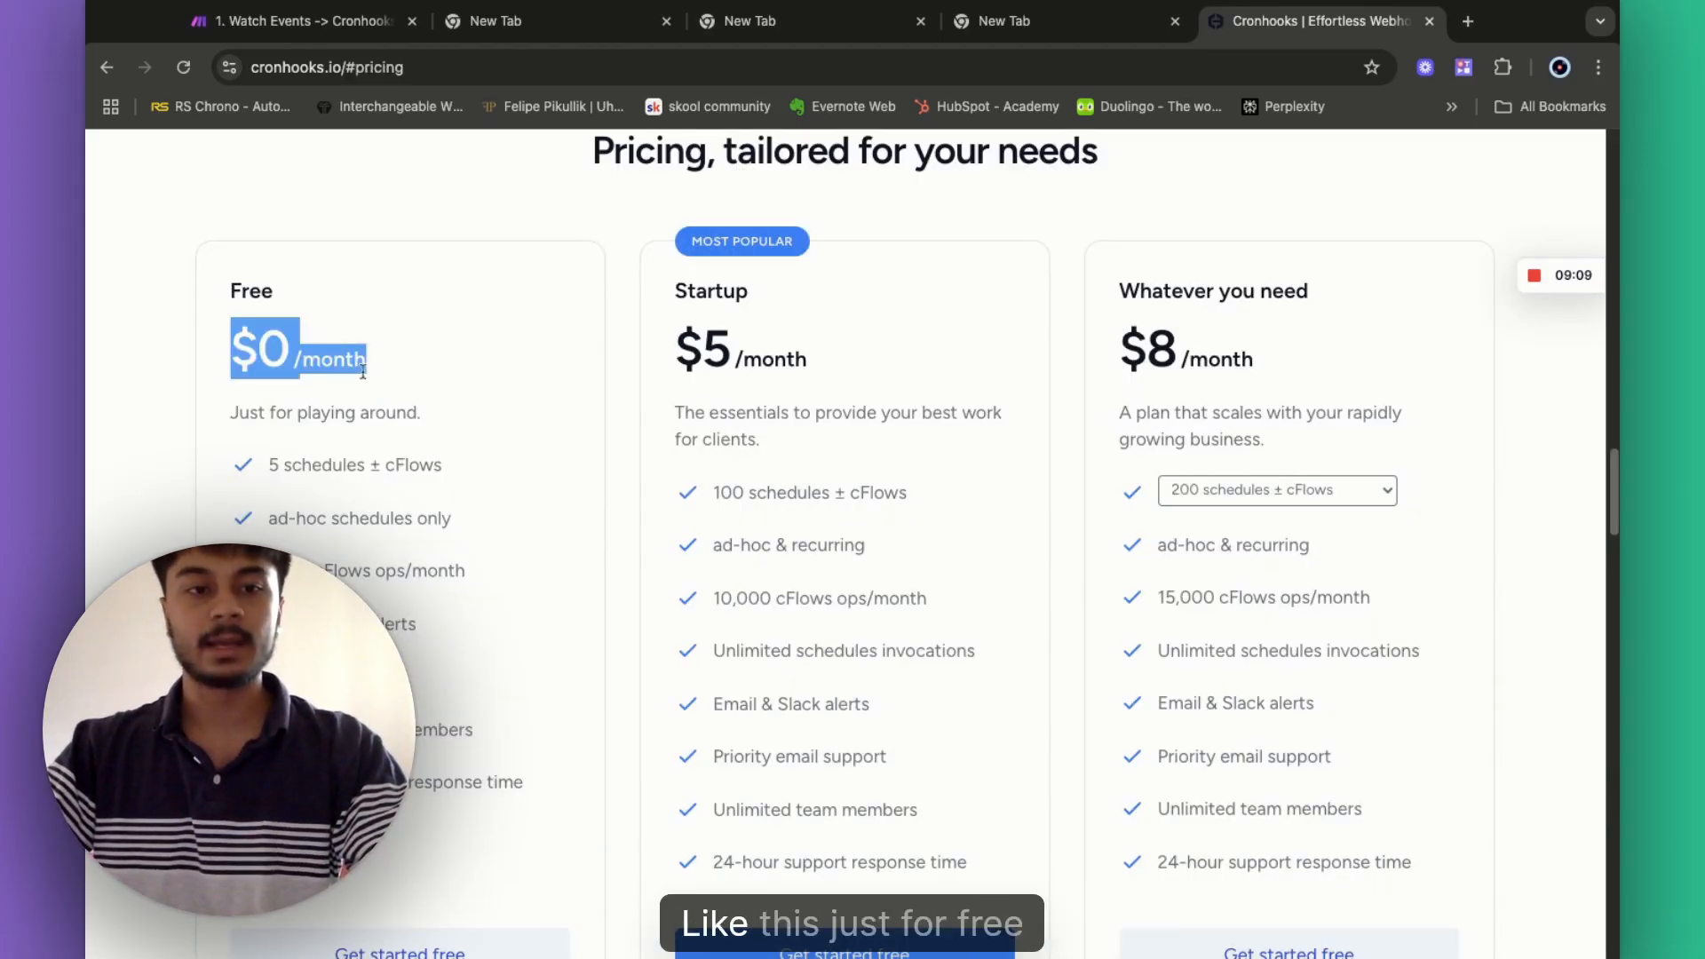
left_click(383, 410)
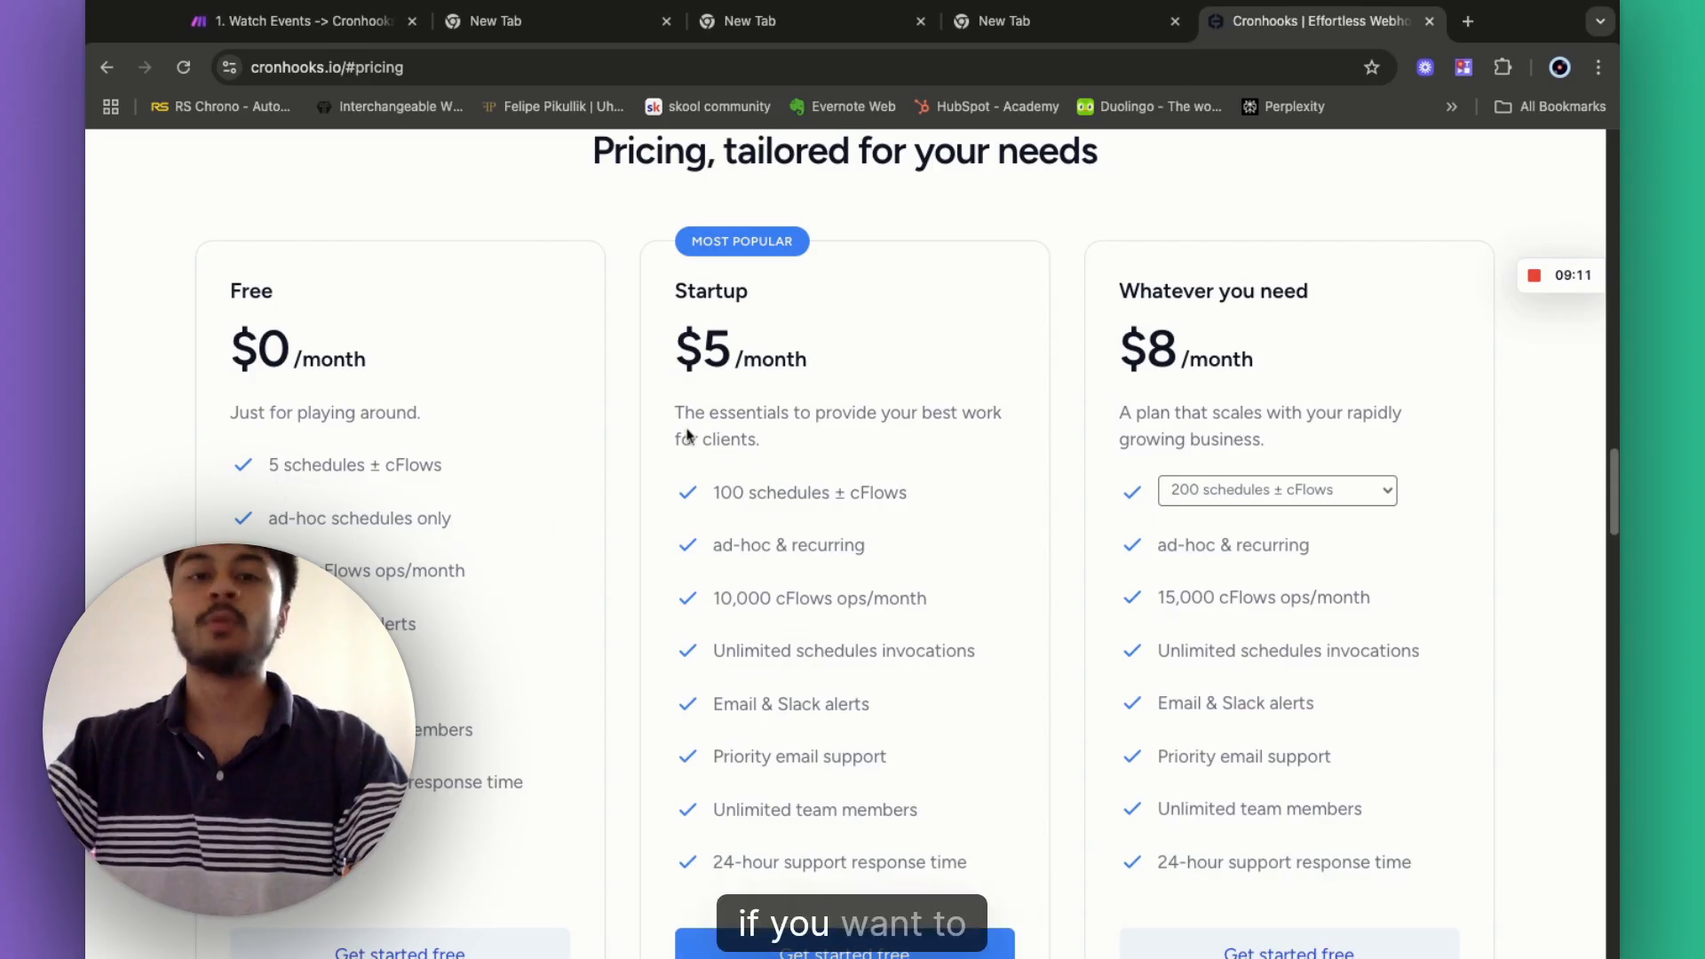
scroll(732, 516, "down", 1)
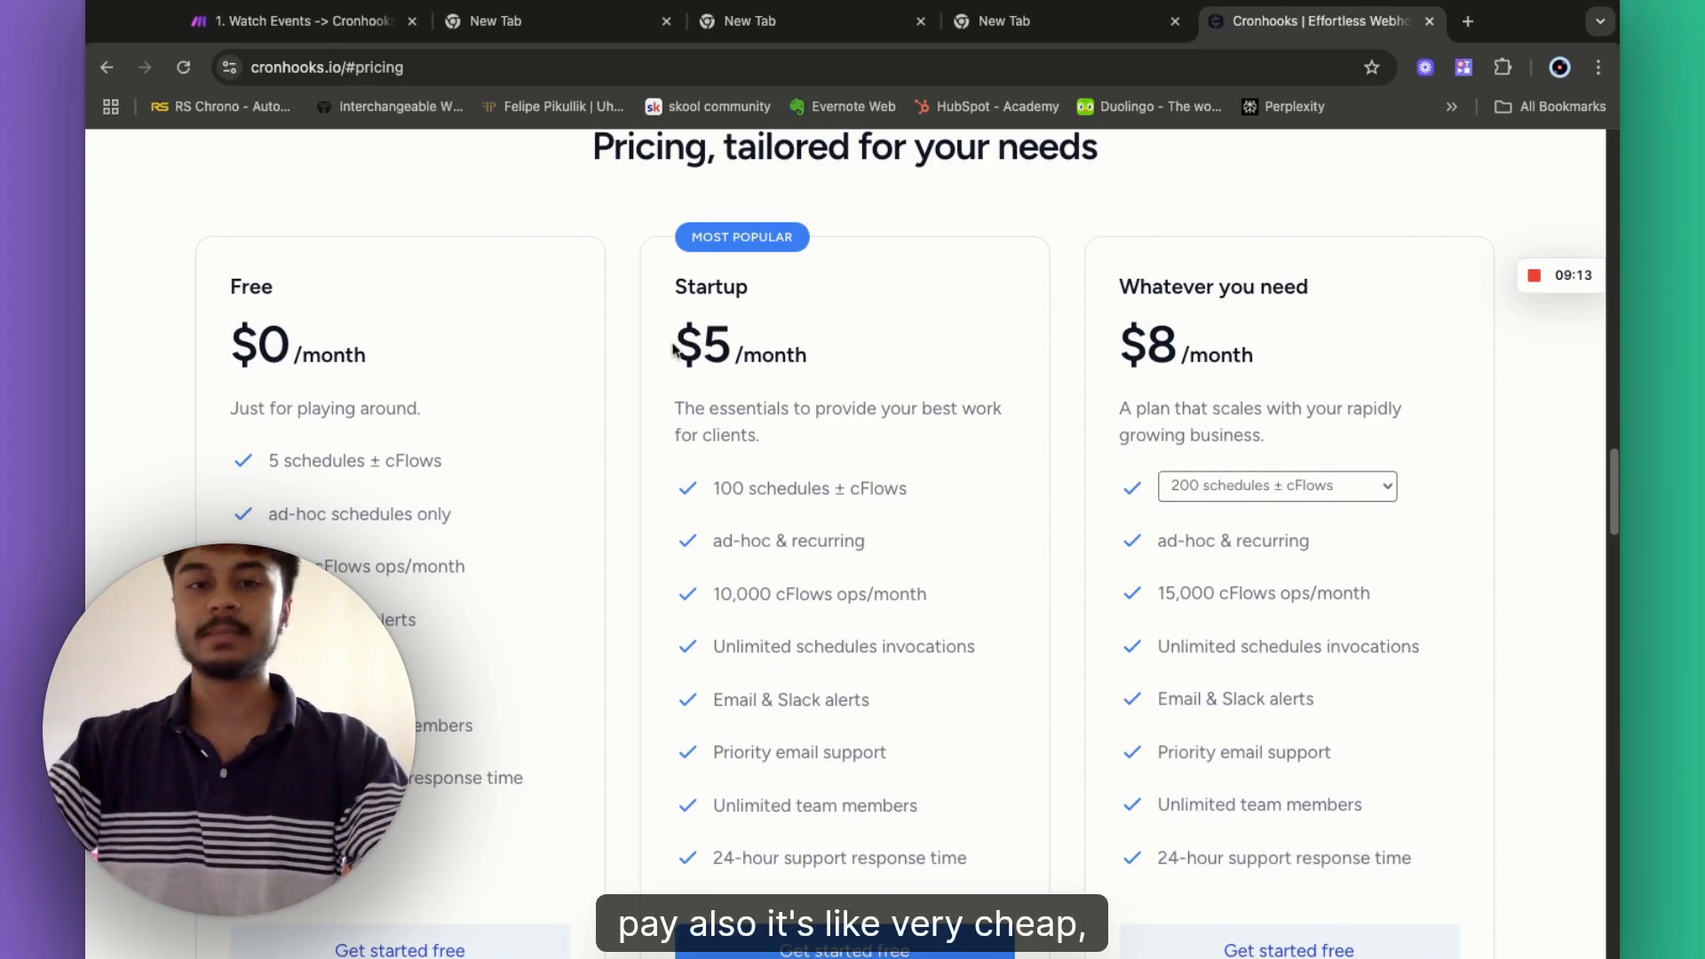
left_click_drag(673, 351, 787, 363)
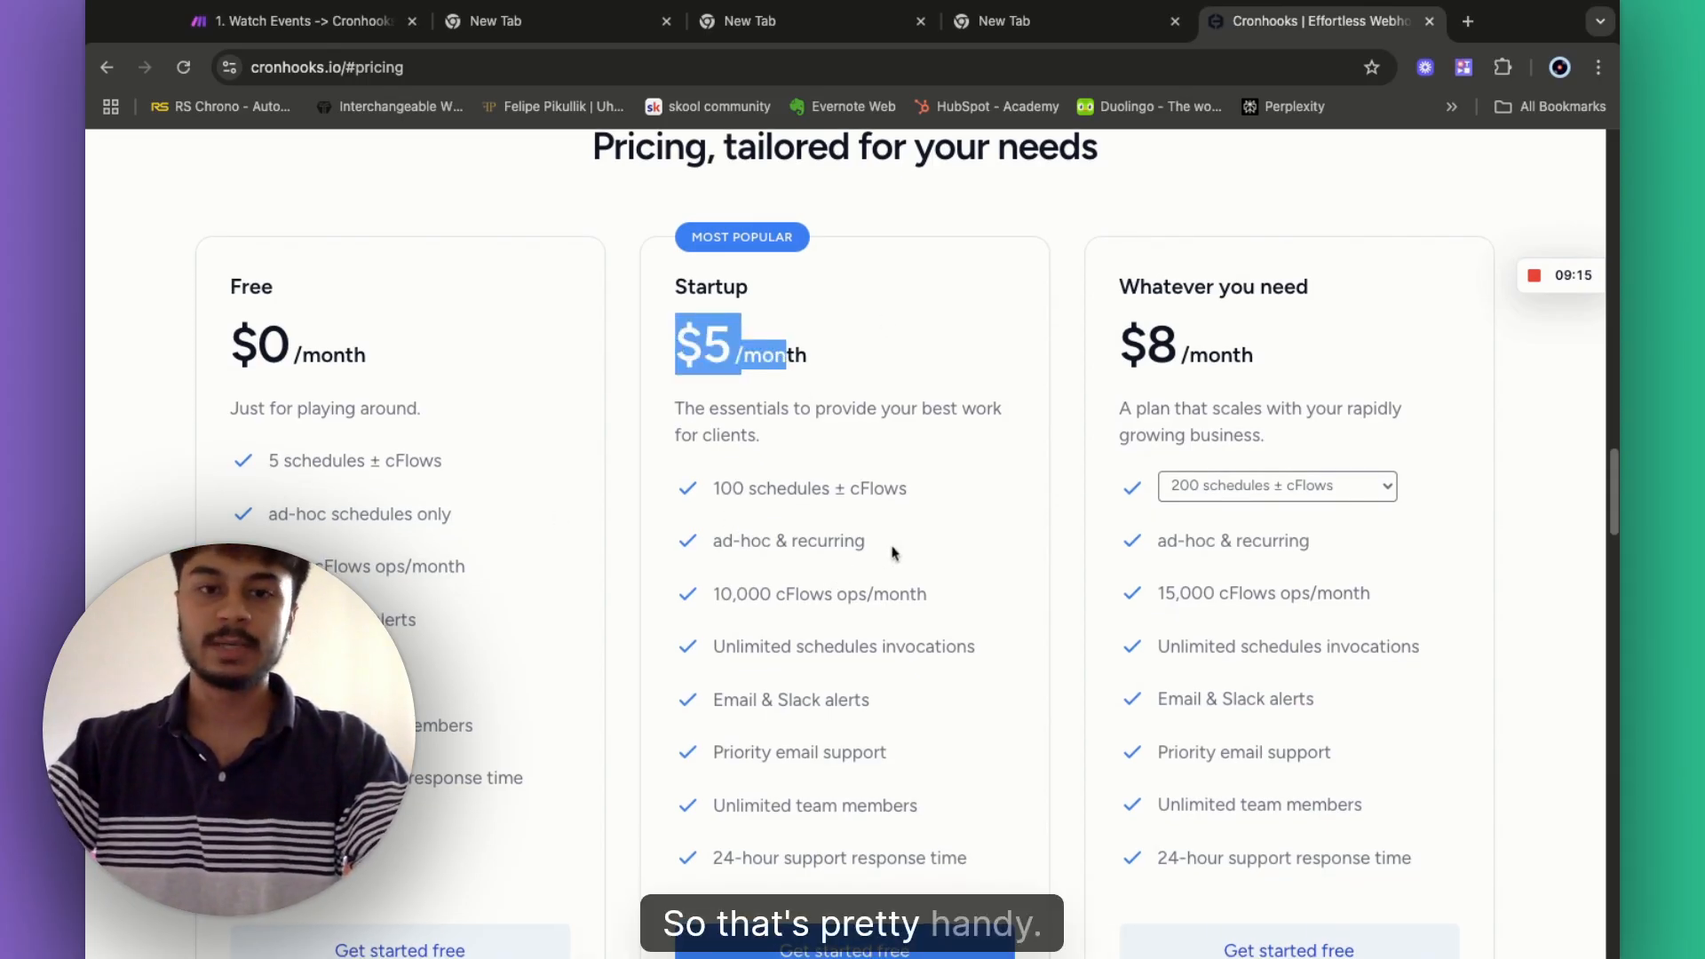
scroll(876, 546, "down", 3)
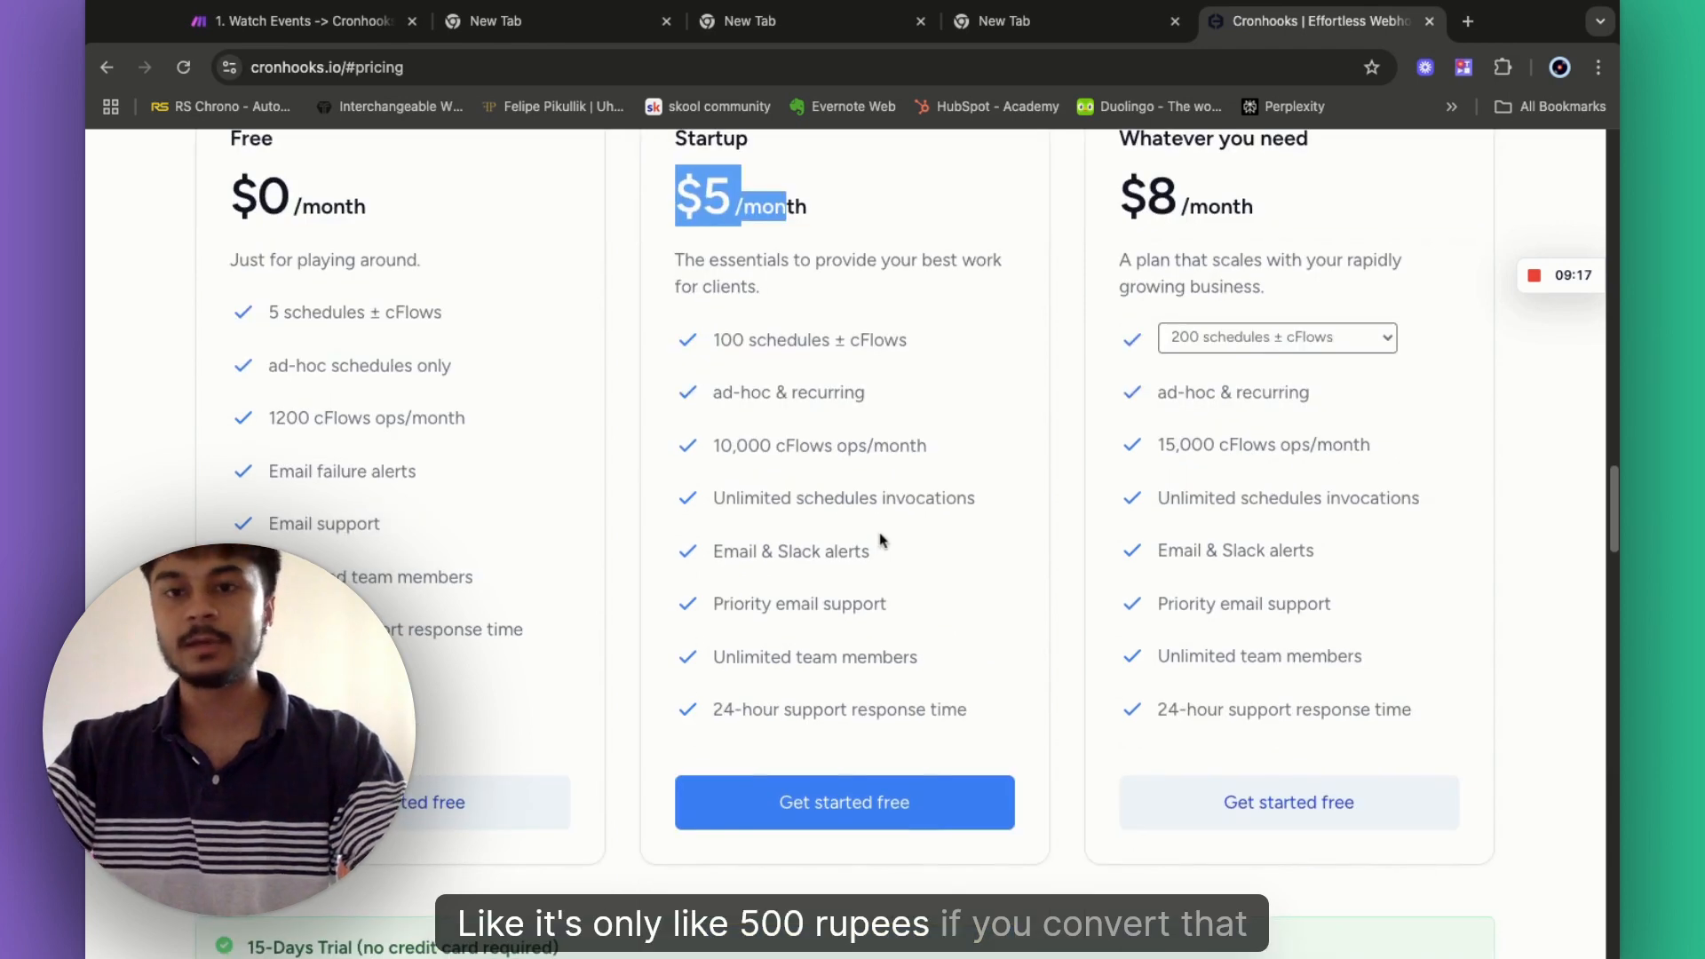
scroll(882, 536, "up", 1)
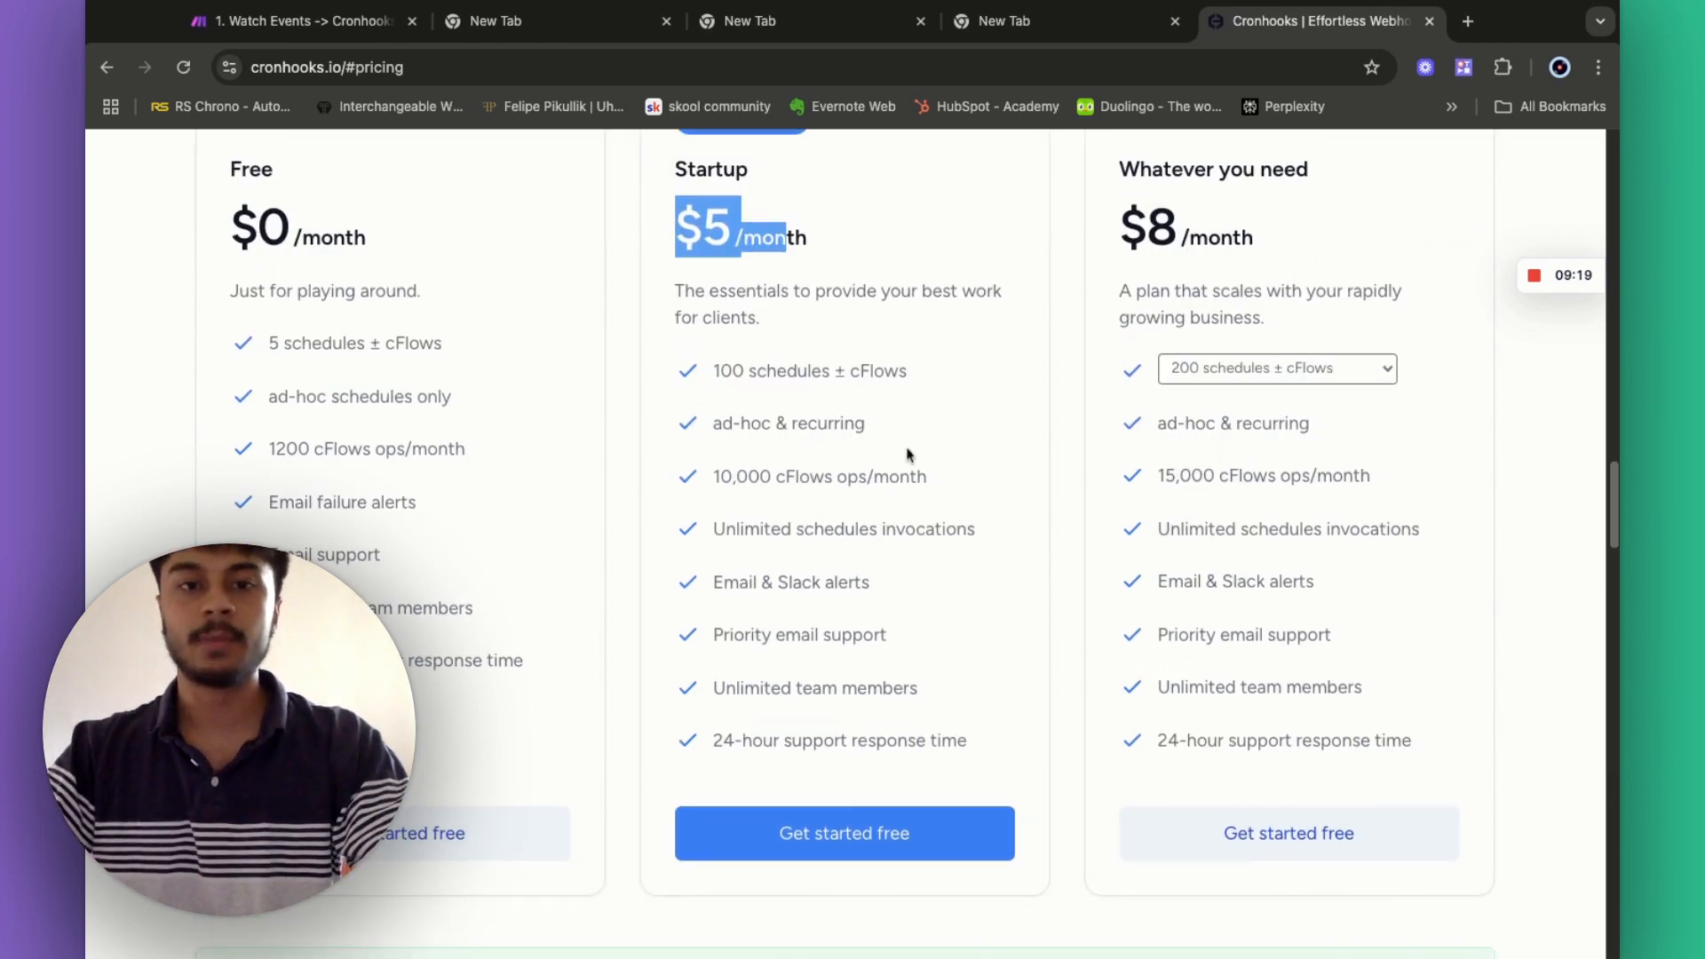
scroll(1000, 386, "up", 1)
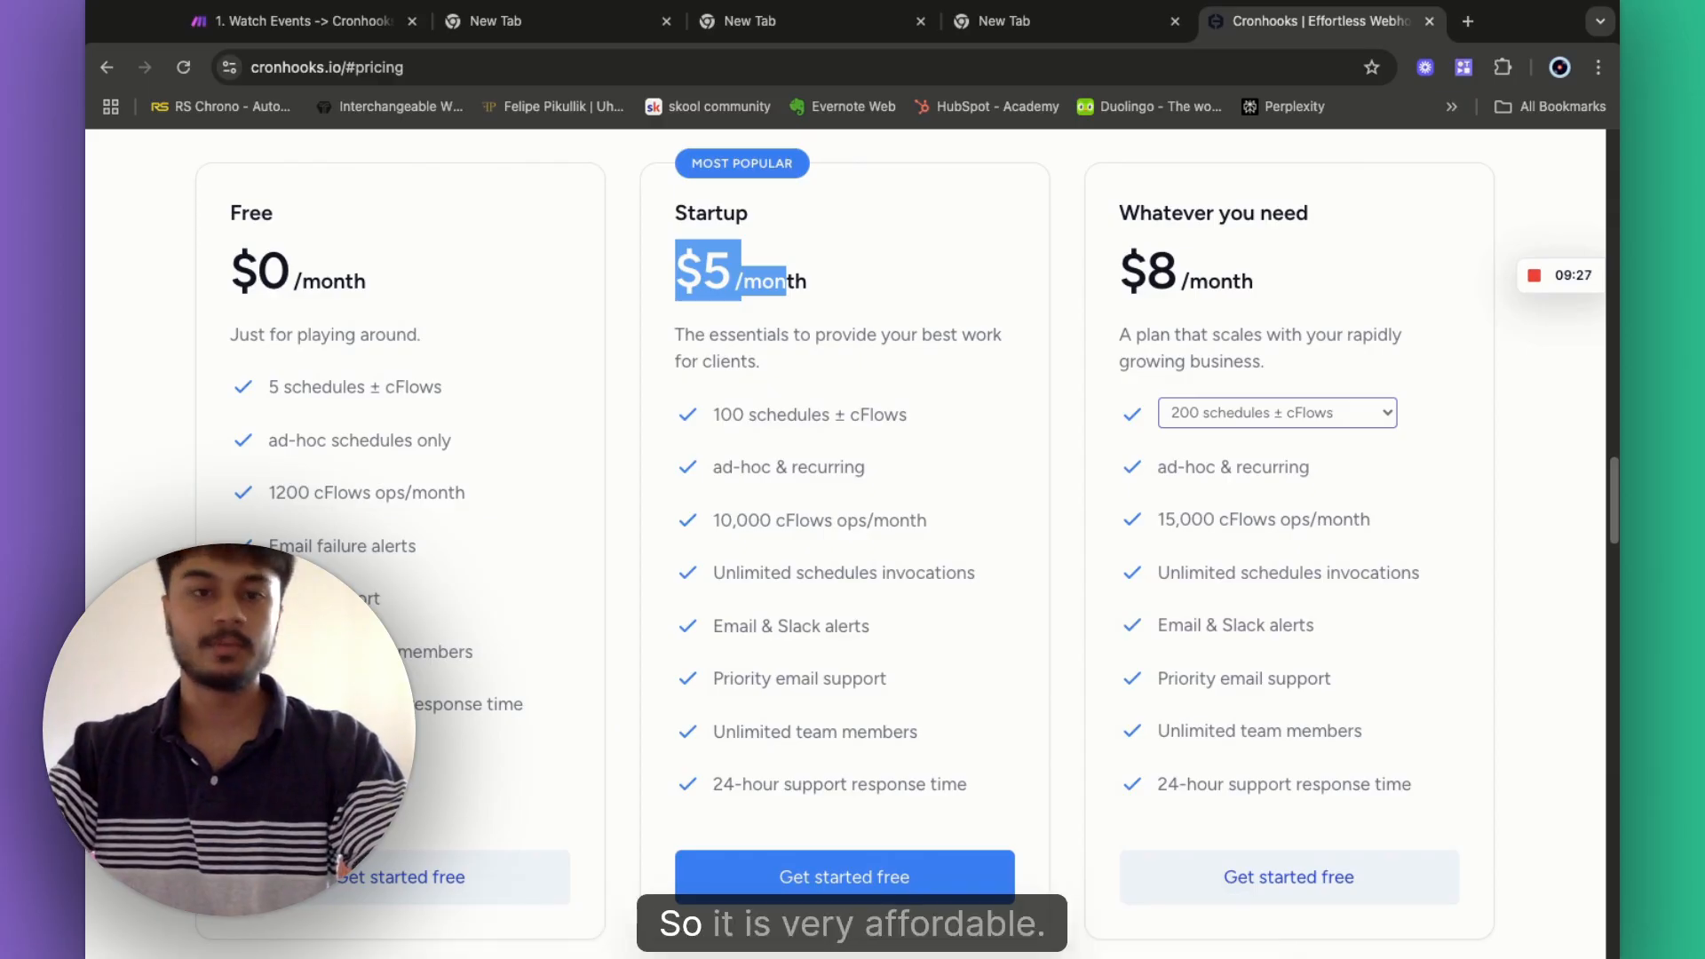
scroll(994, 424, "up", 20)
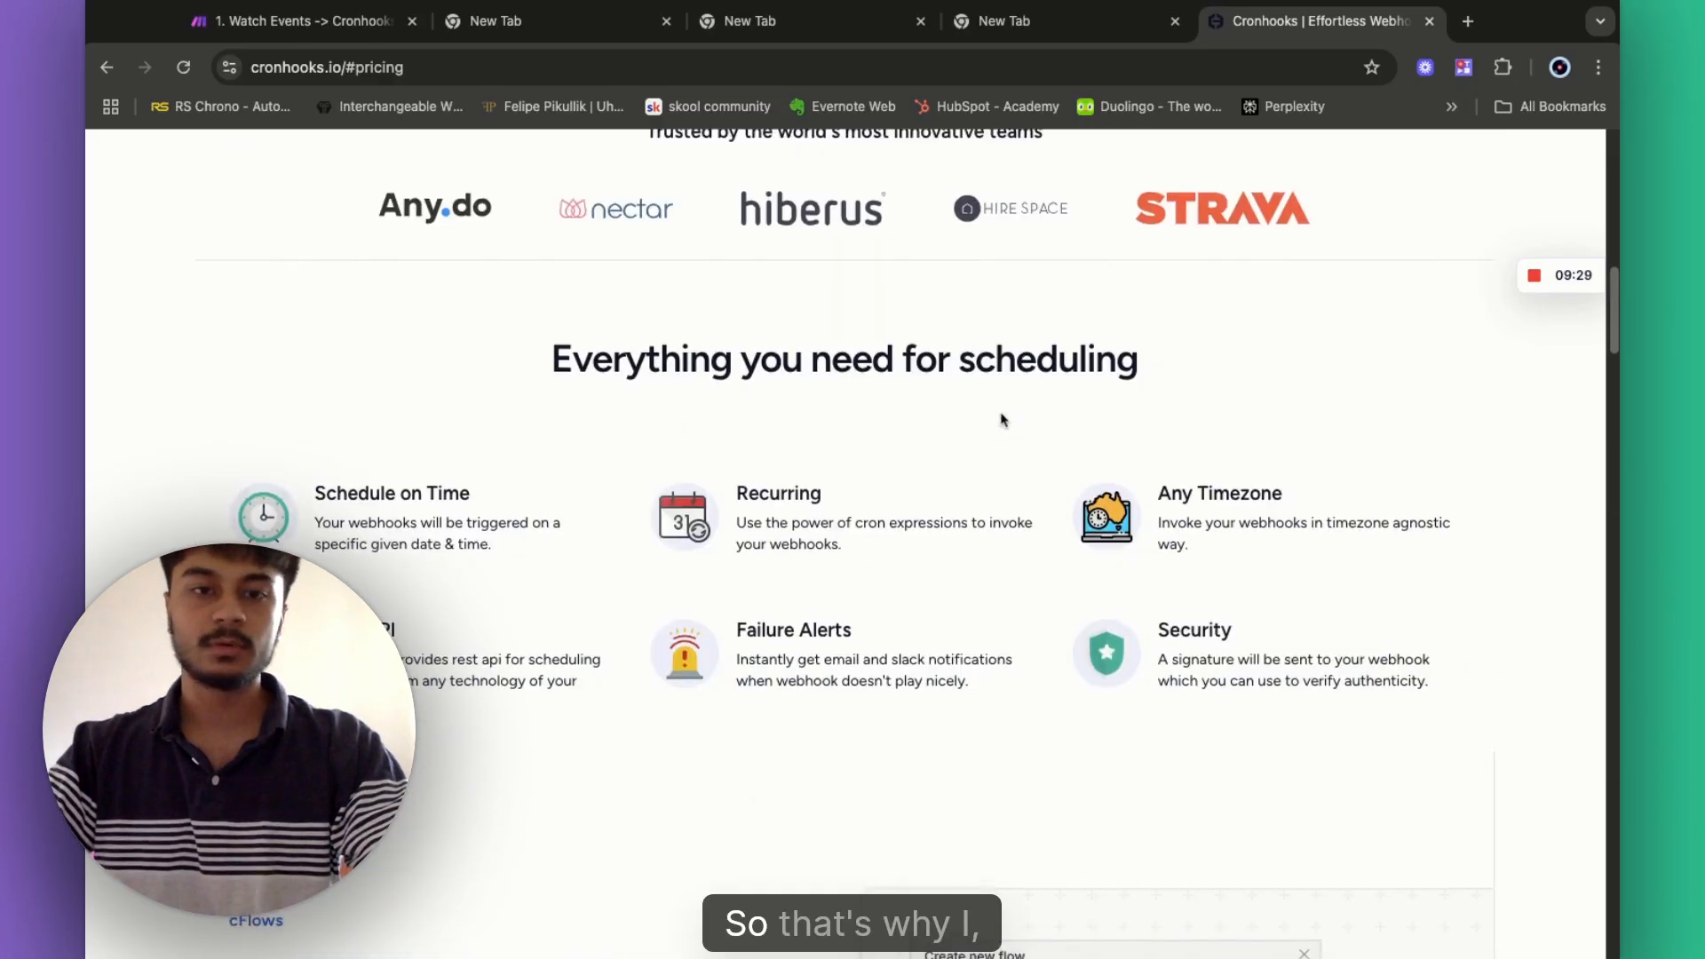
scroll(712, 303, "up", 2)
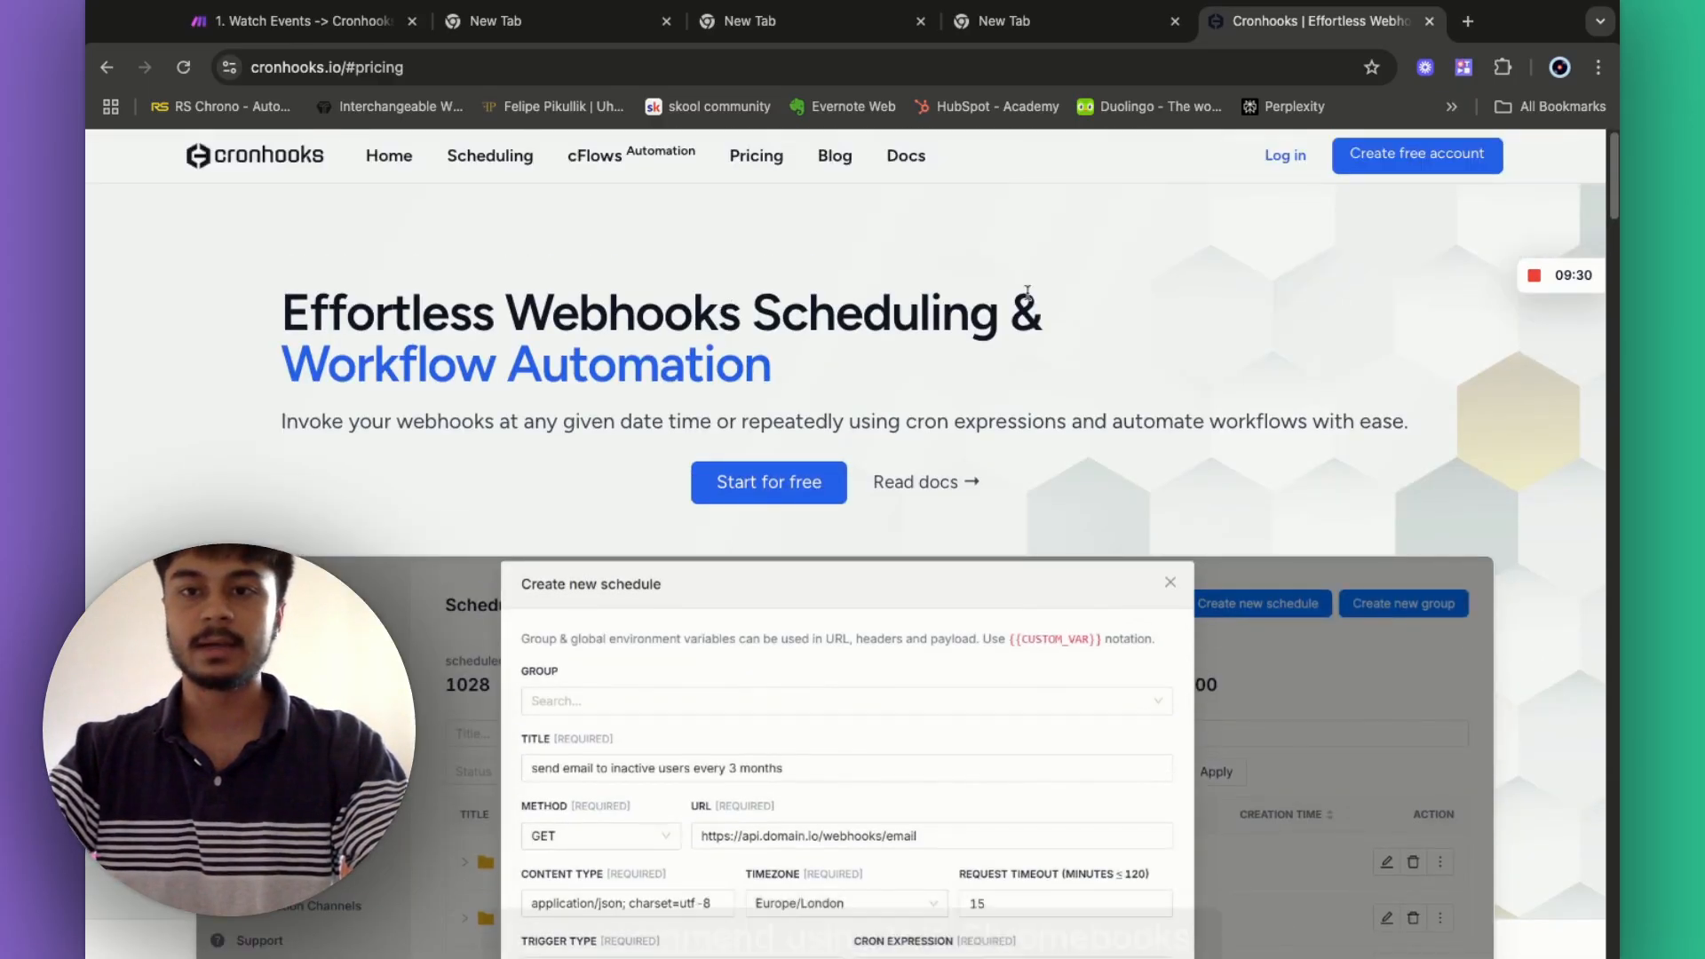
left_click(1281, 155)
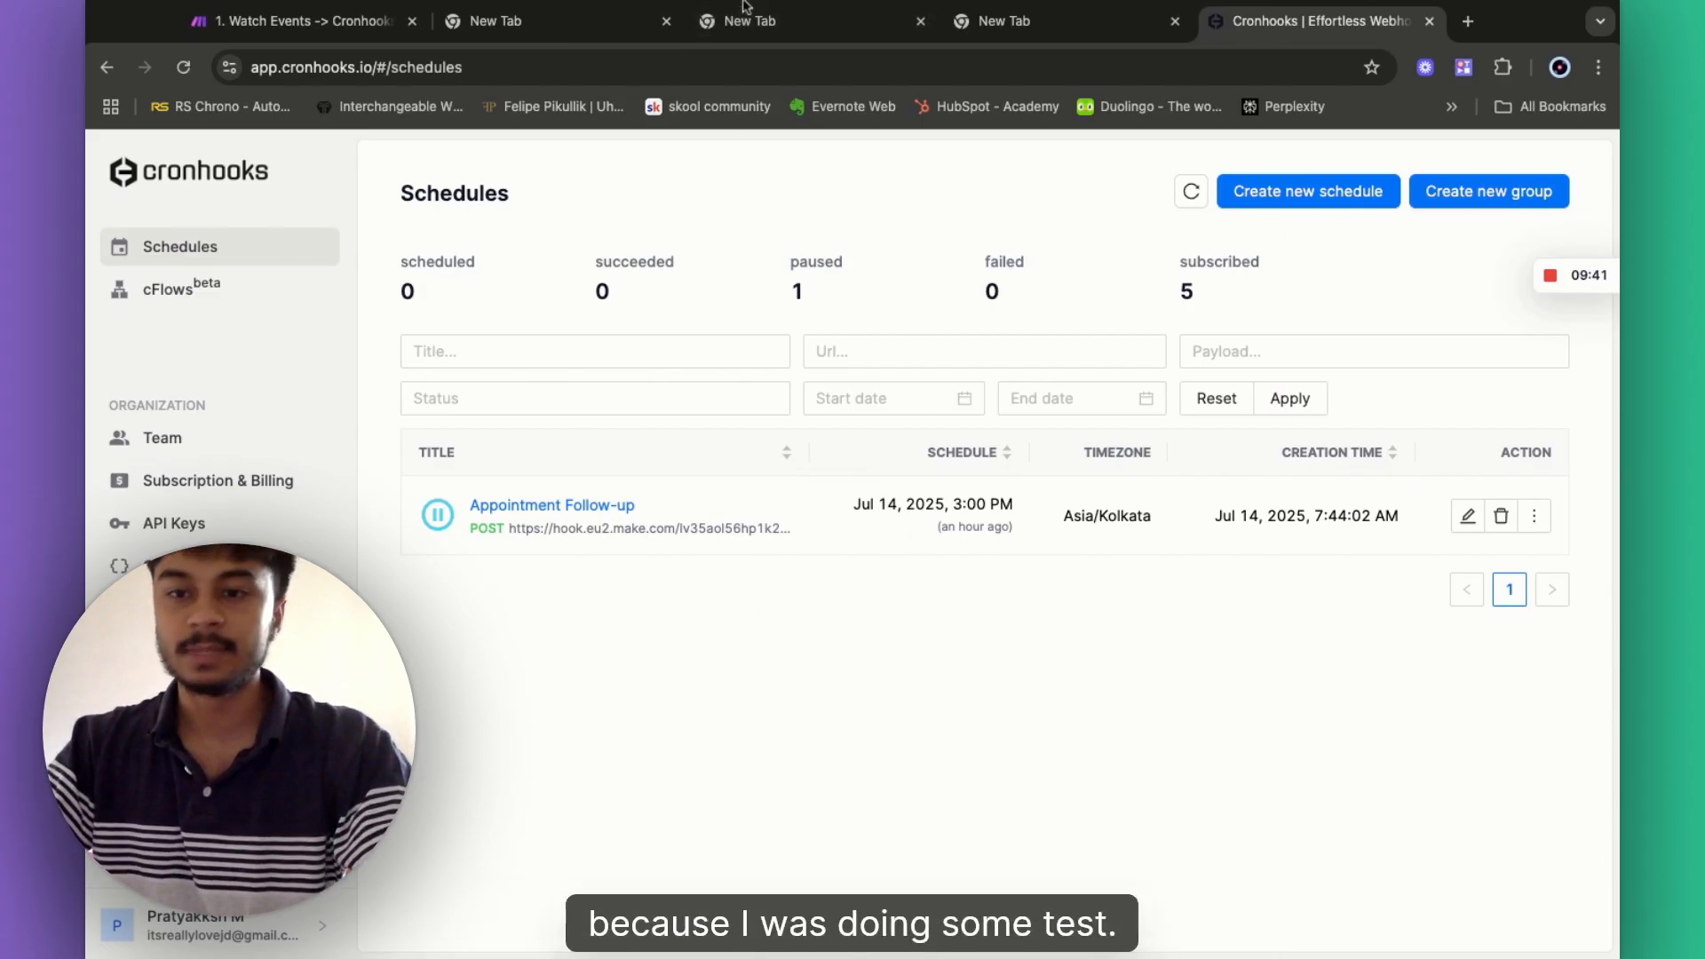
- Delete the paused Appointment Follow-up schedule and confirm the removal
left_click(1501, 516)
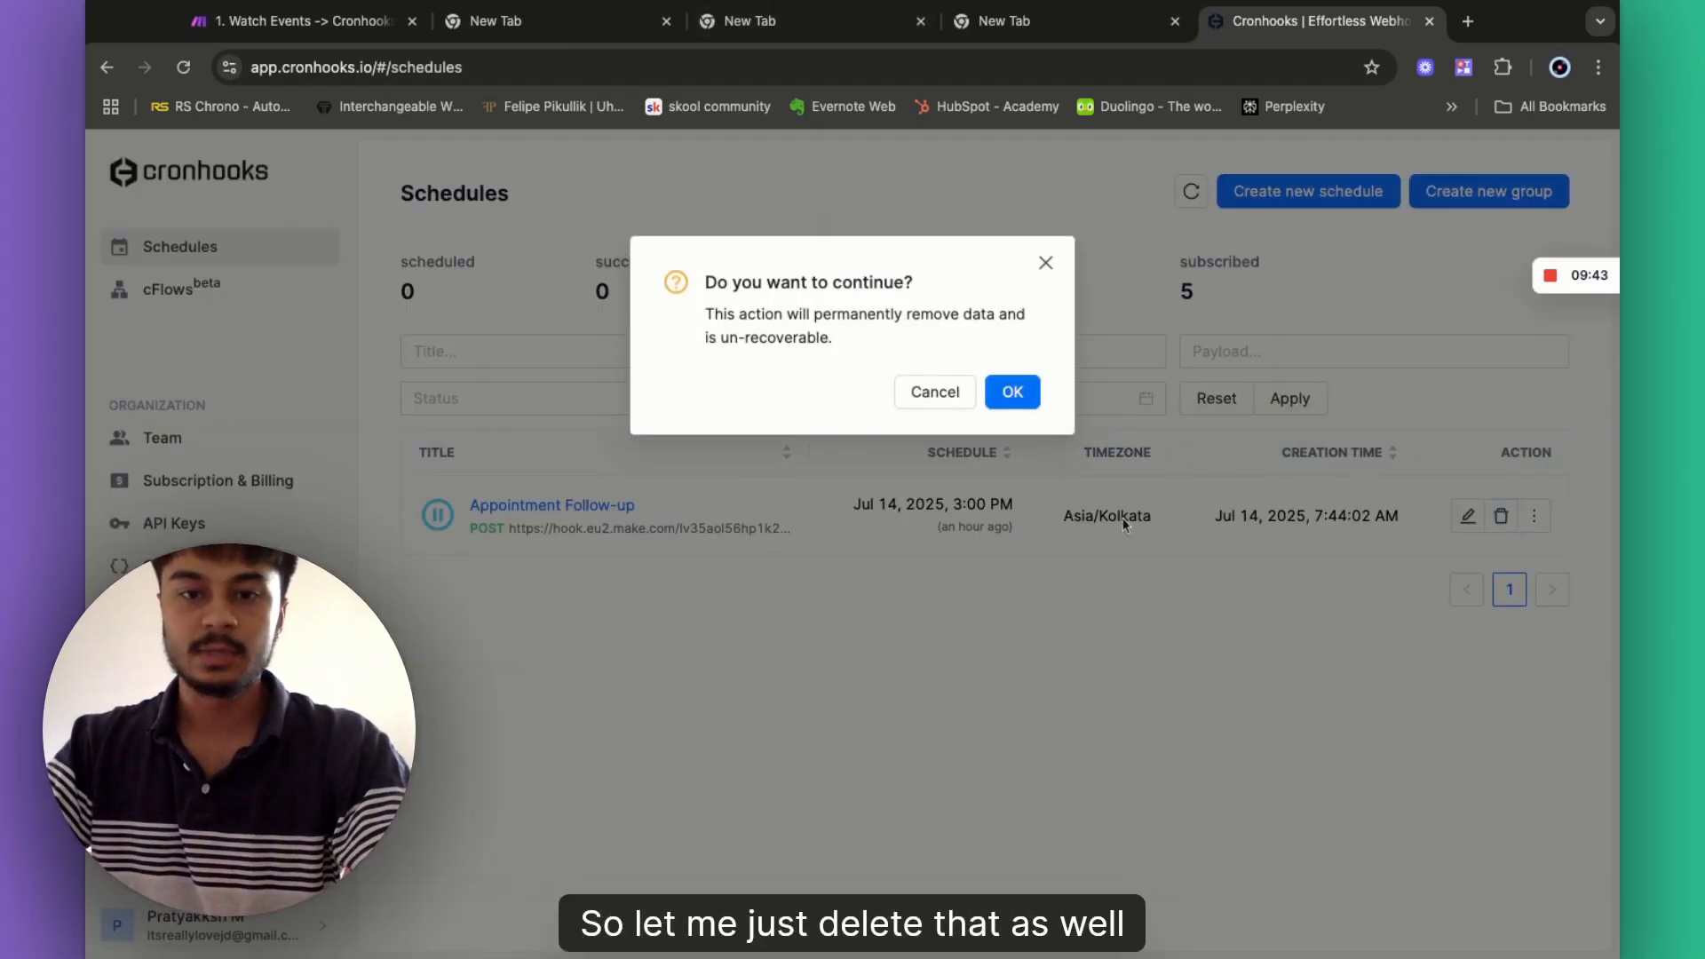
left_click(1013, 391)
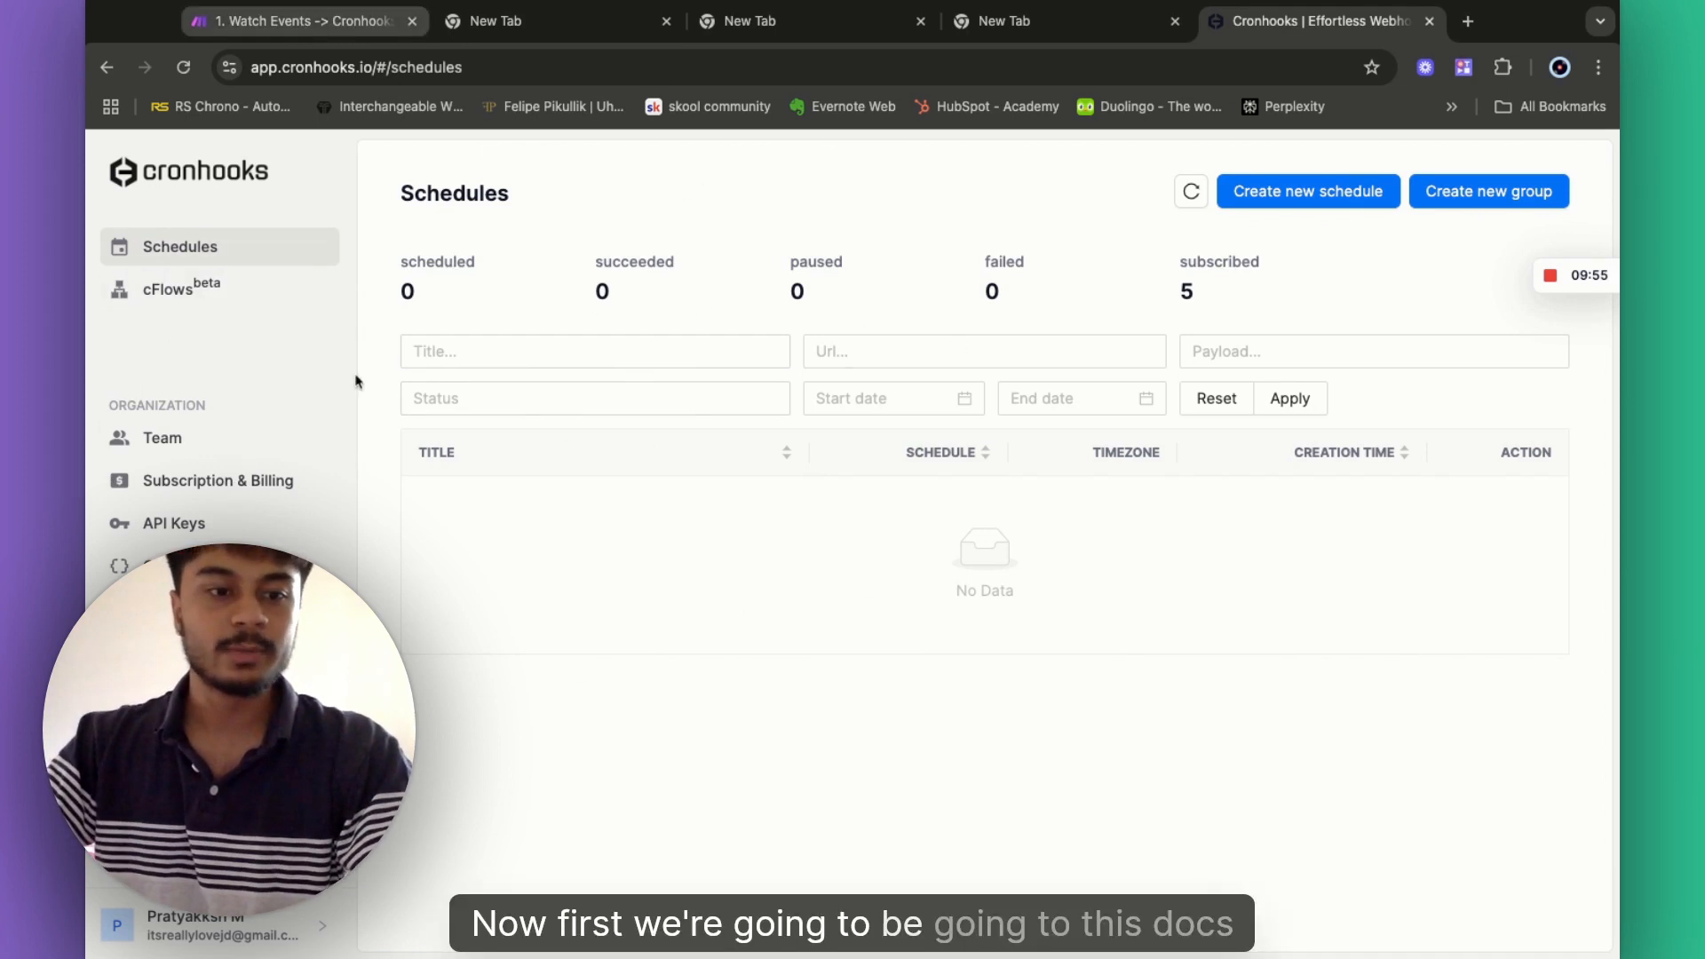
- Open the API Reference in the Cronhooks documentation
left_click(165, 782)
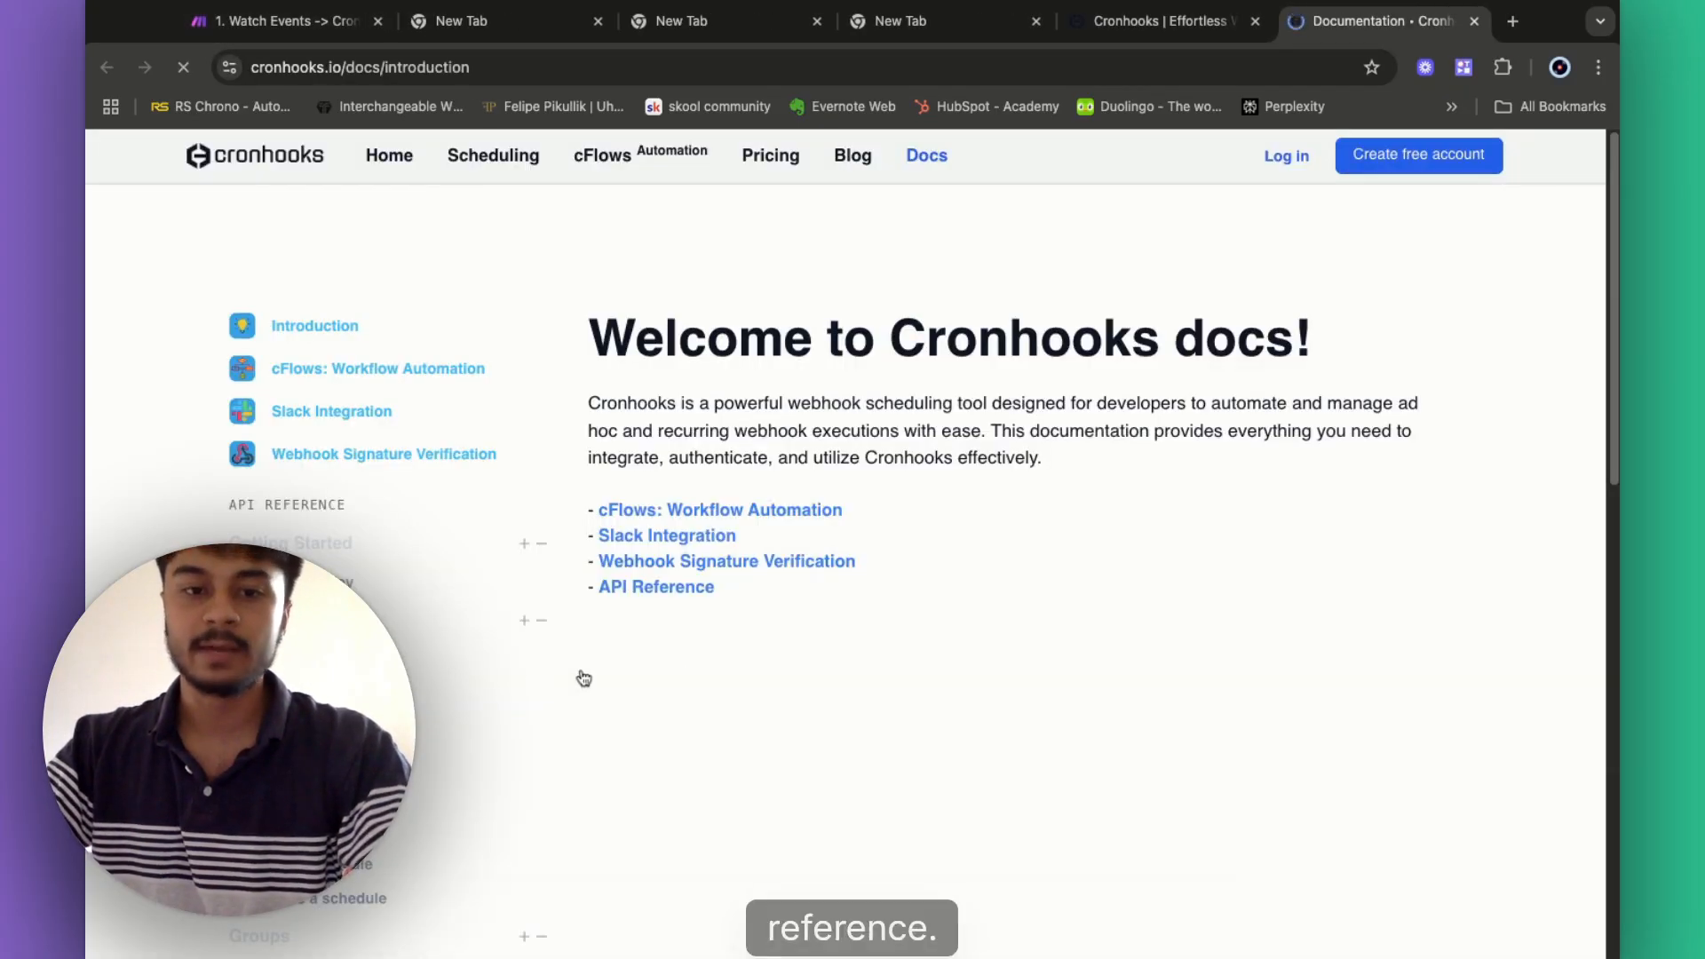
left_click(639, 591)
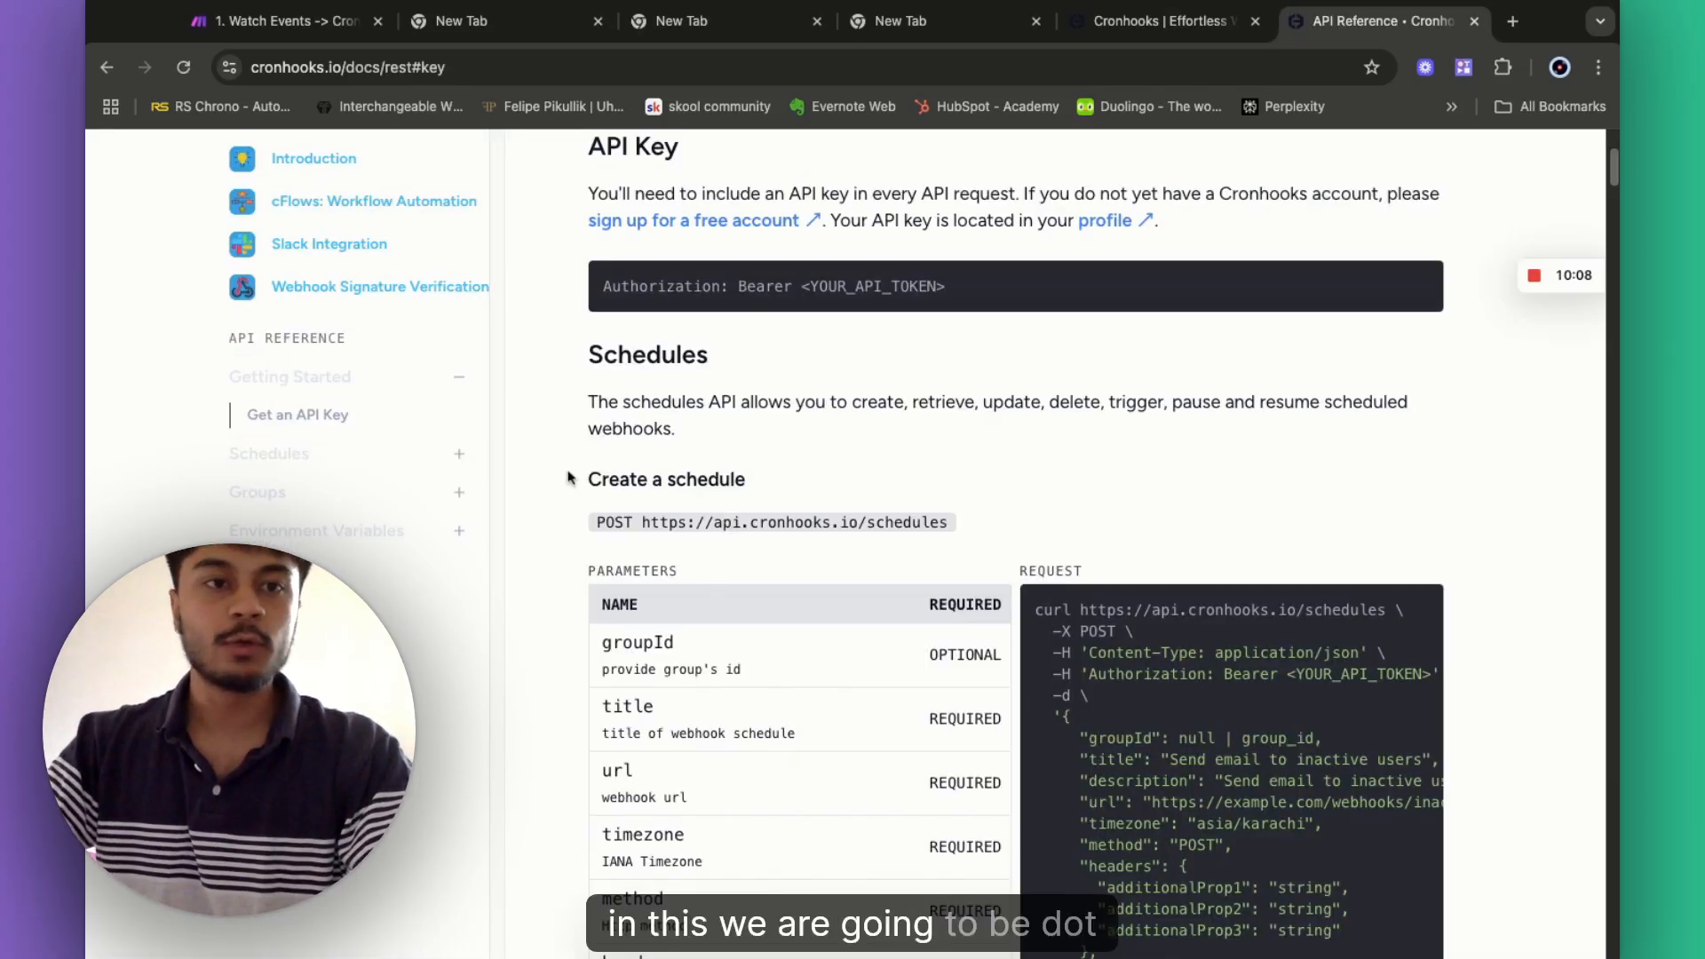
left_click(285, 21)
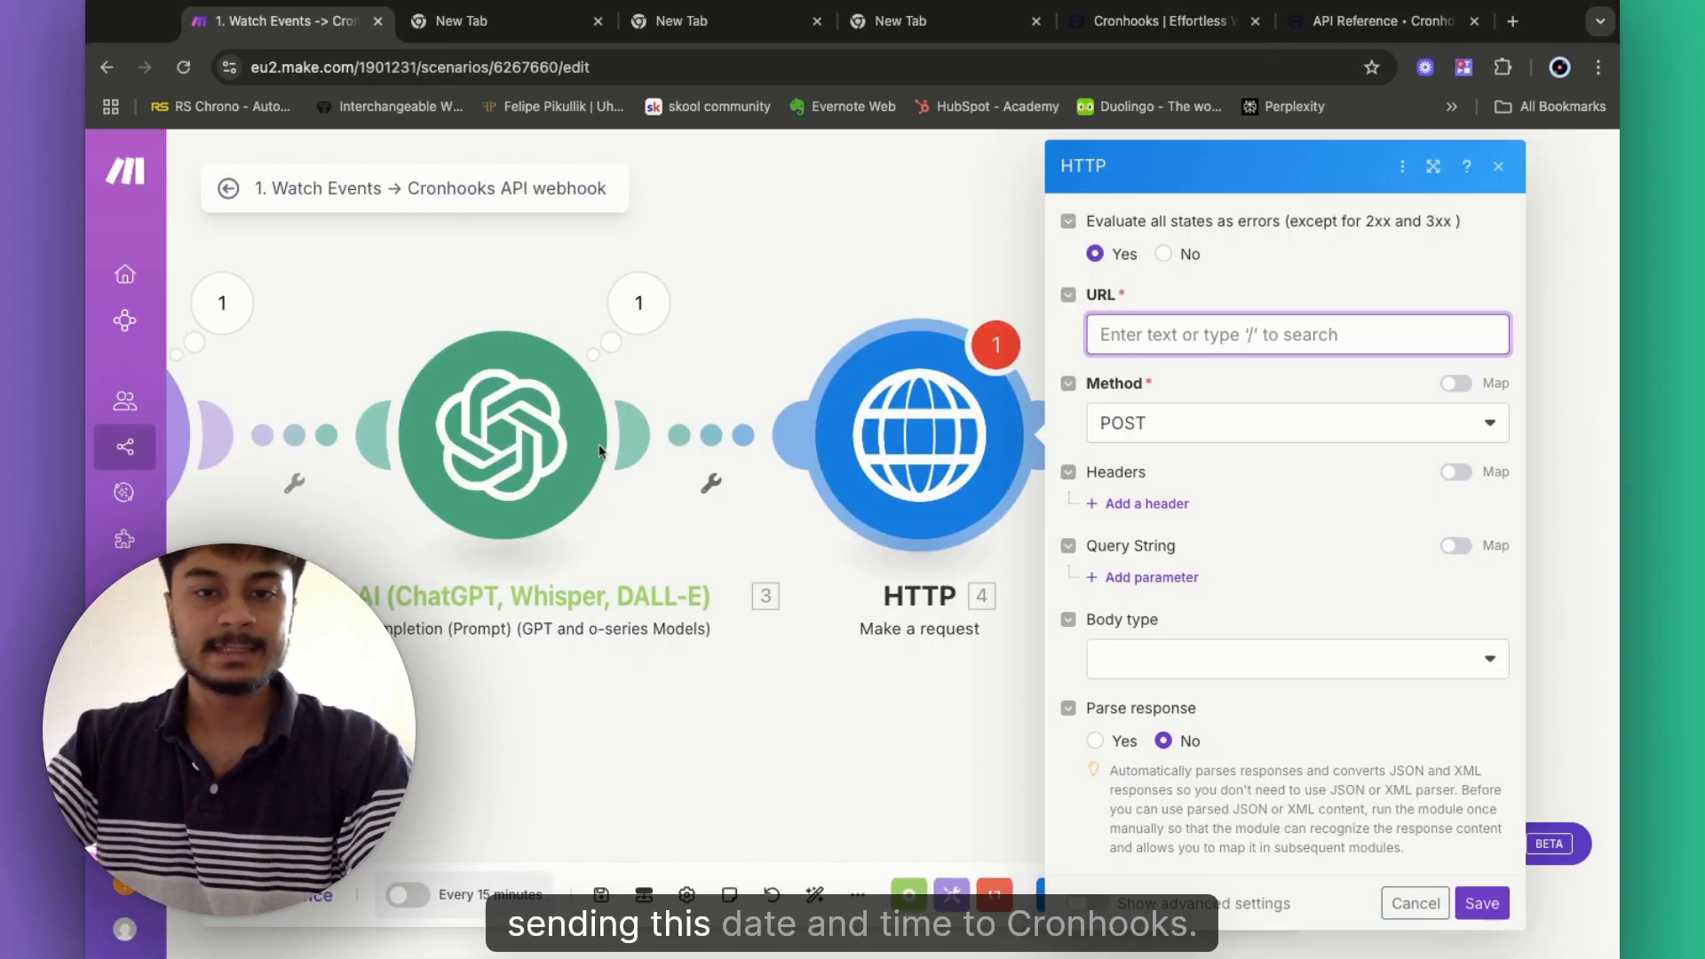
left_click(1368, 20)
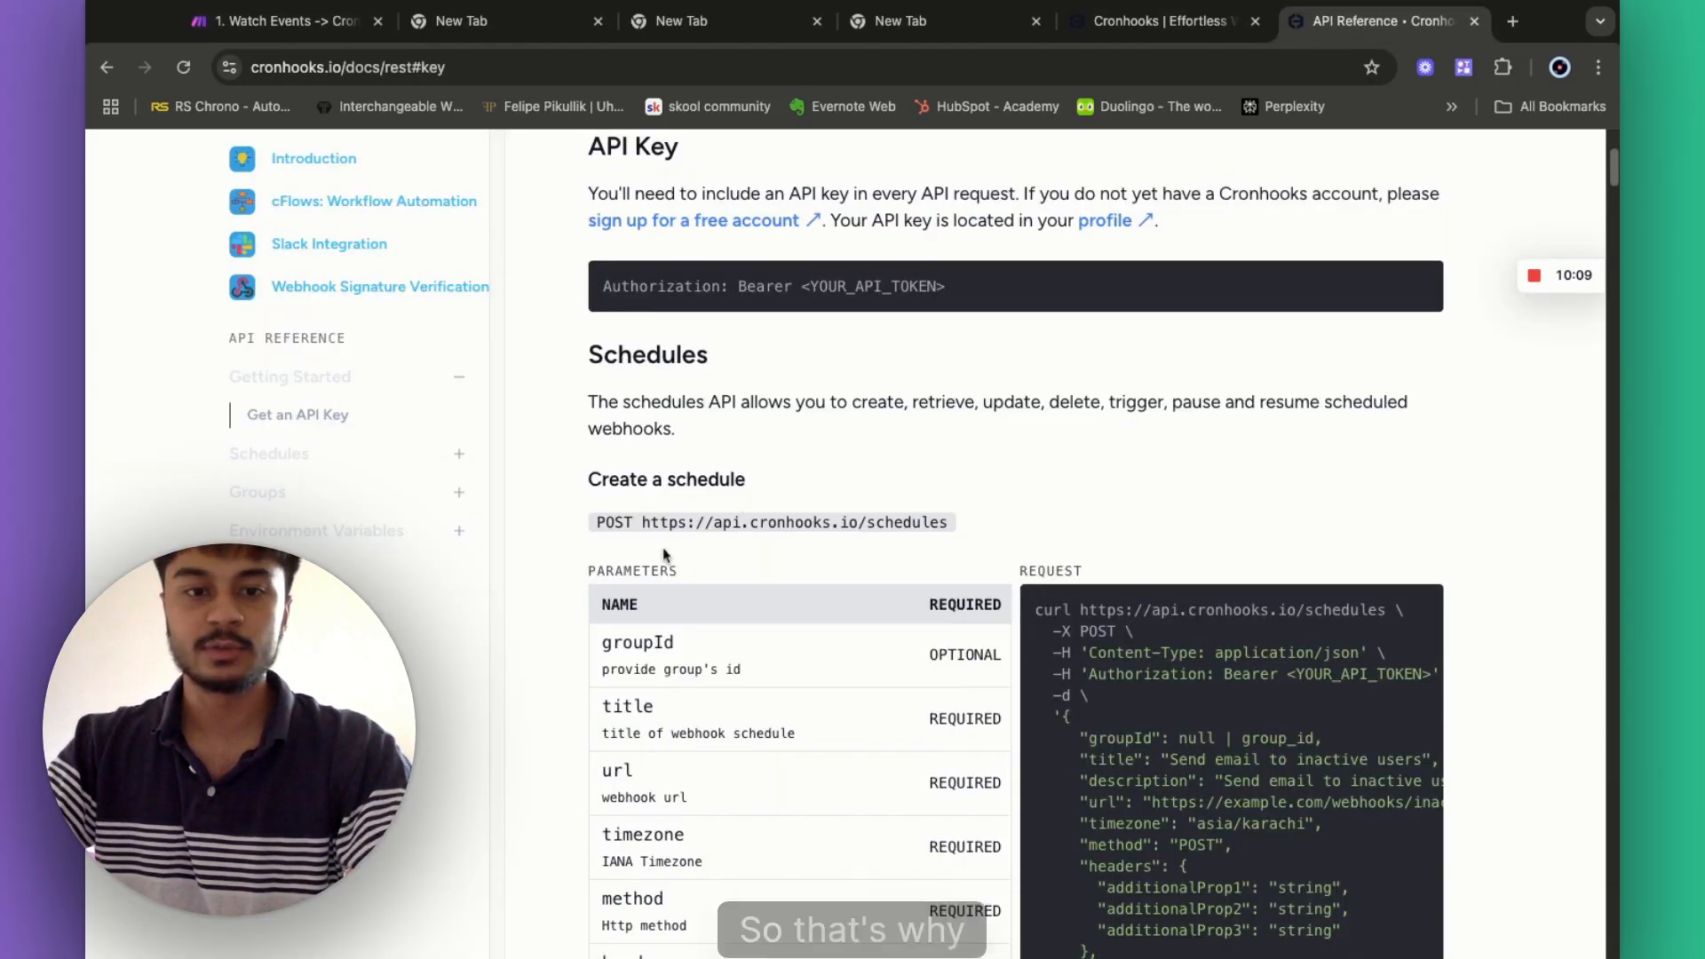
left_click_drag(636, 524, 641, 523)
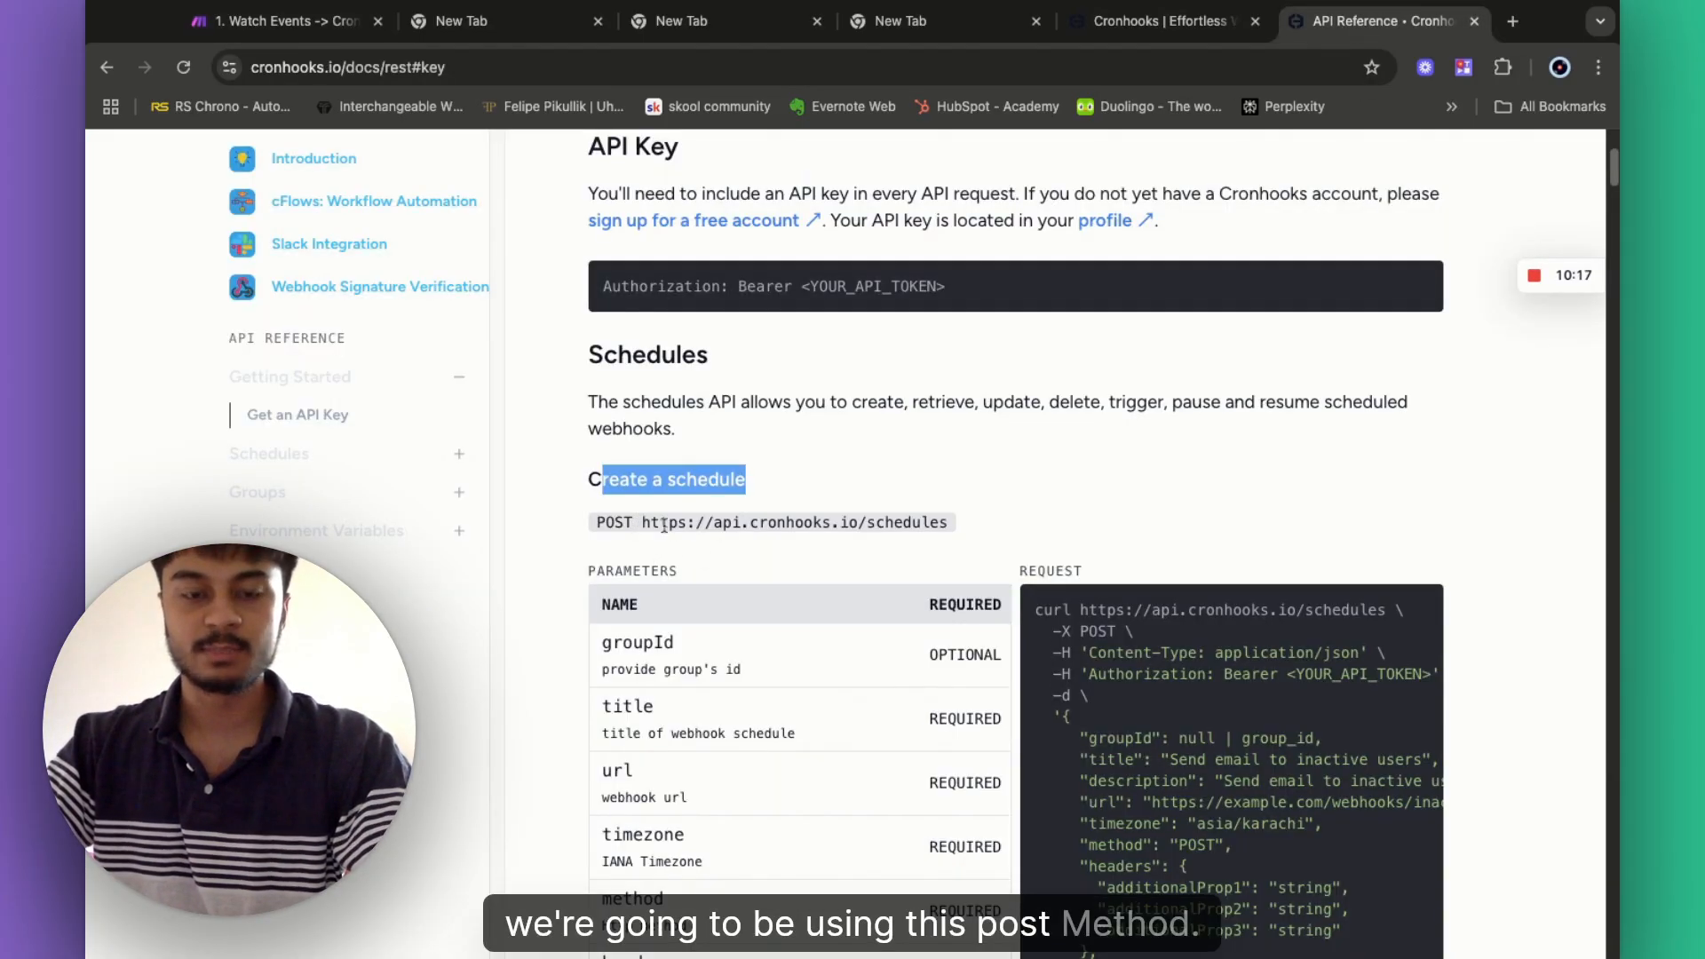
left_click(681, 557)
scroll(739, 616, "down", 1)
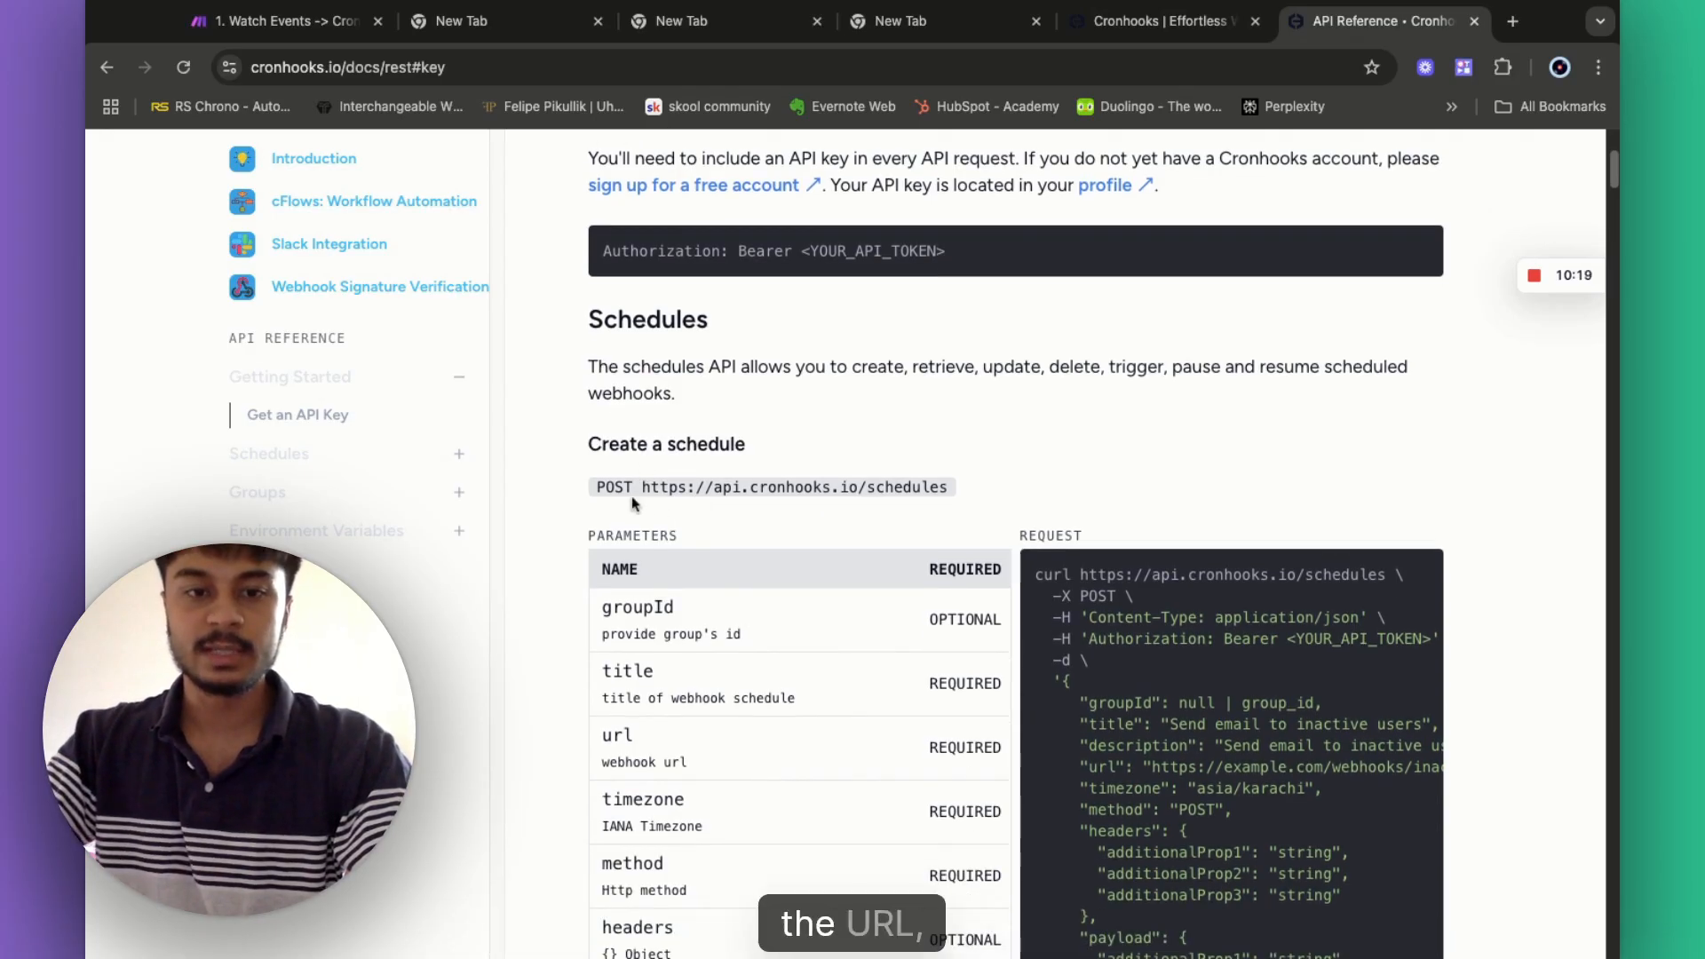
left_click_drag(636, 491, 894, 489)
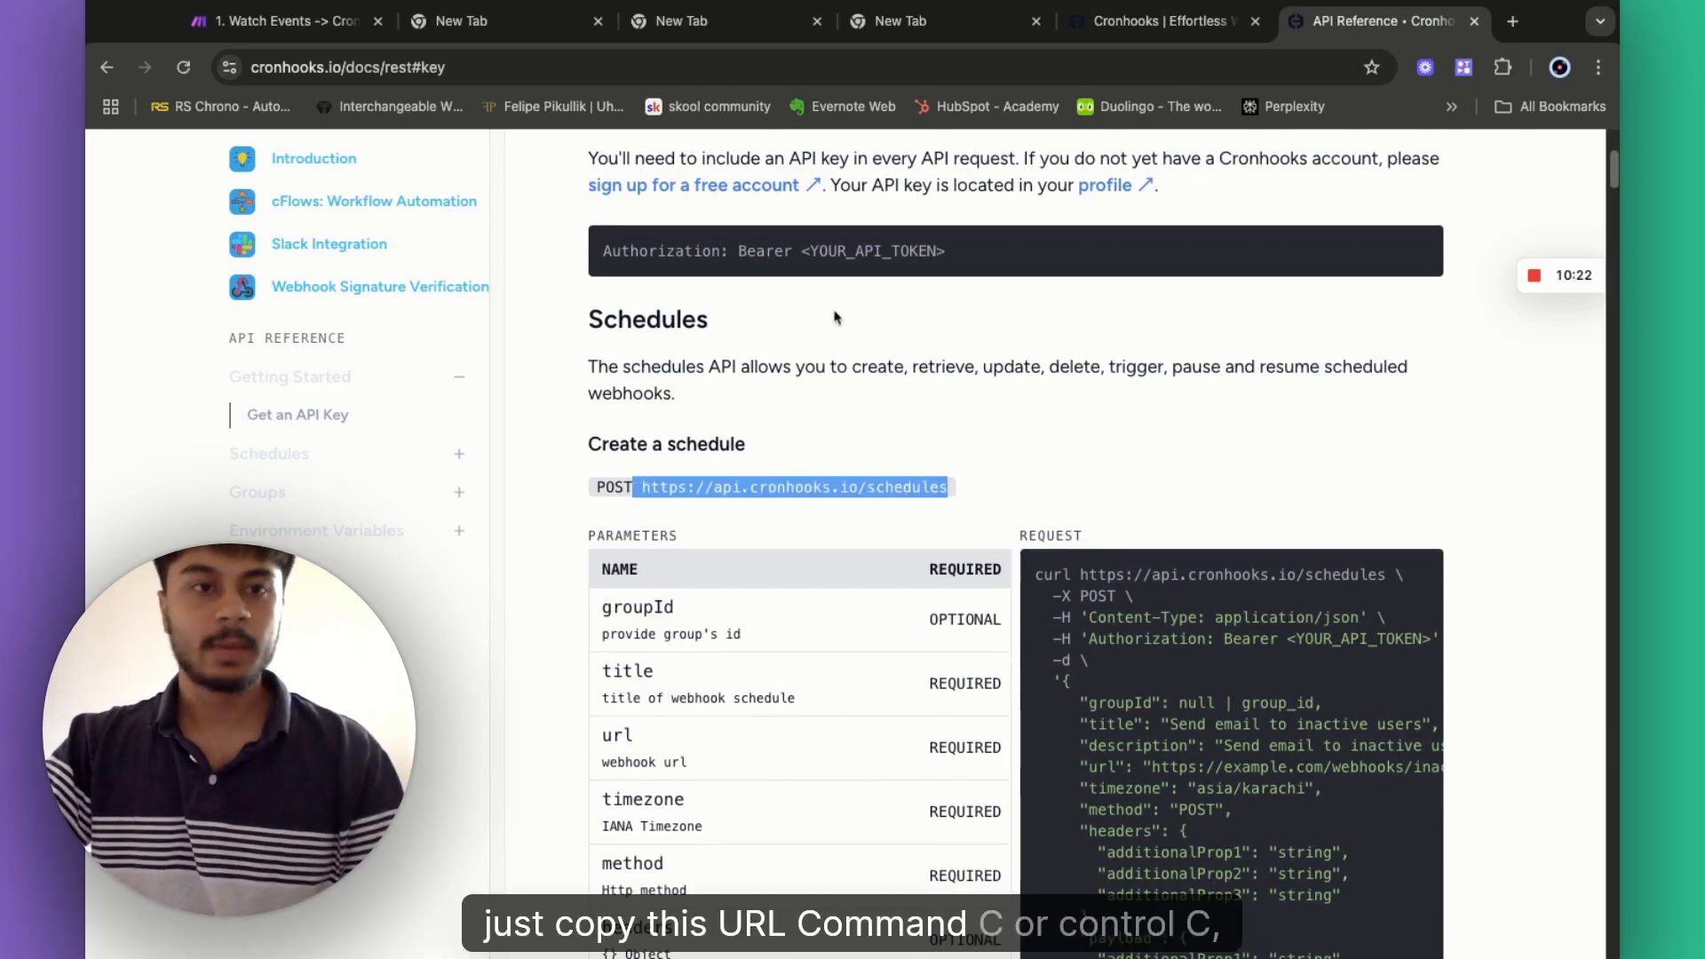
key("super+c")
left_click(284, 21)
left_click(1145, 337)
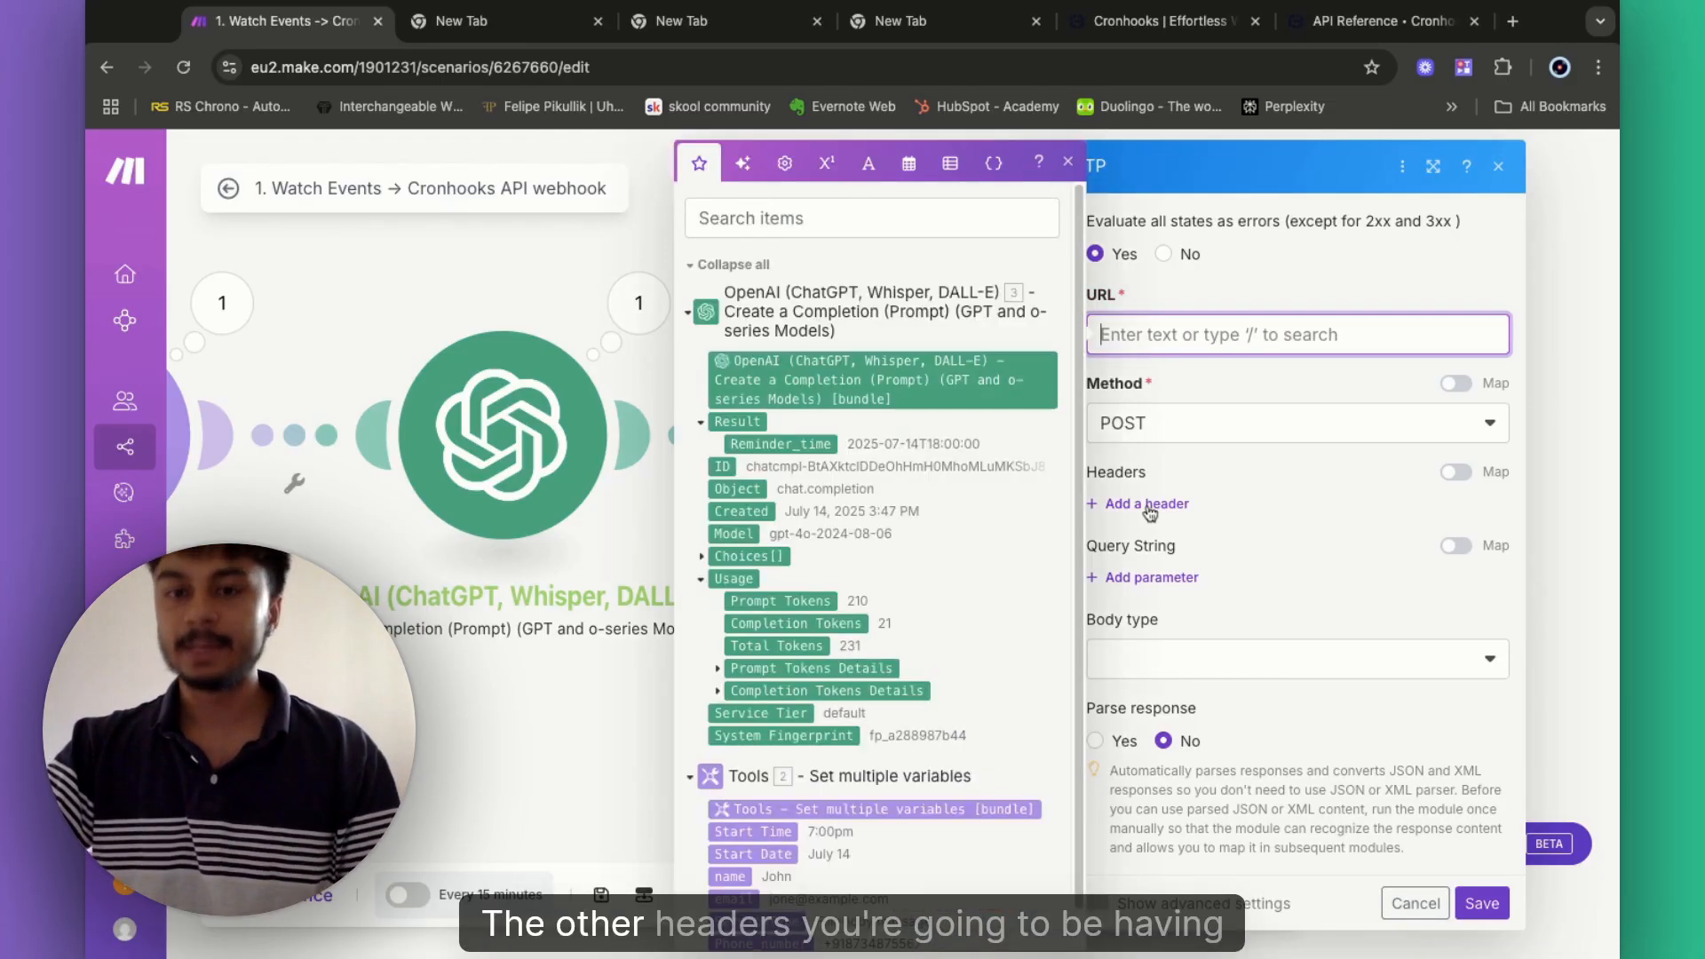
- Paste the schedules endpoint as the URL and add header Content-Type: application/json
key("super+v")
left_click(1149, 505)
left_click(1148, 505)
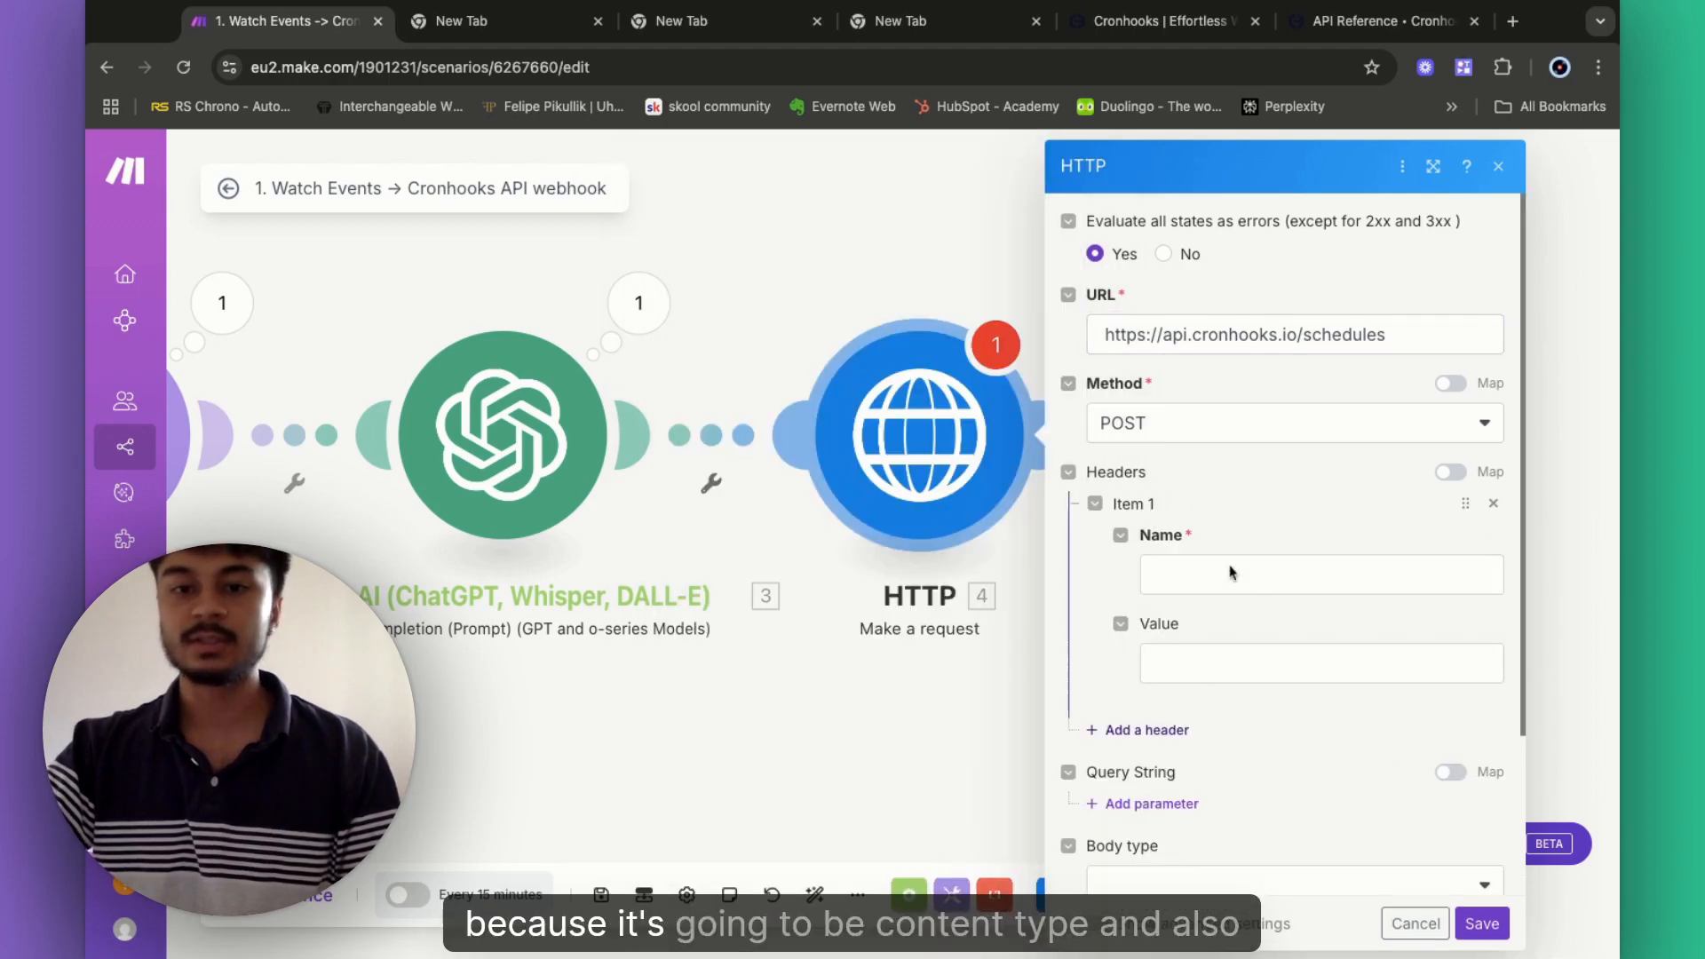
left_click(1215, 574)
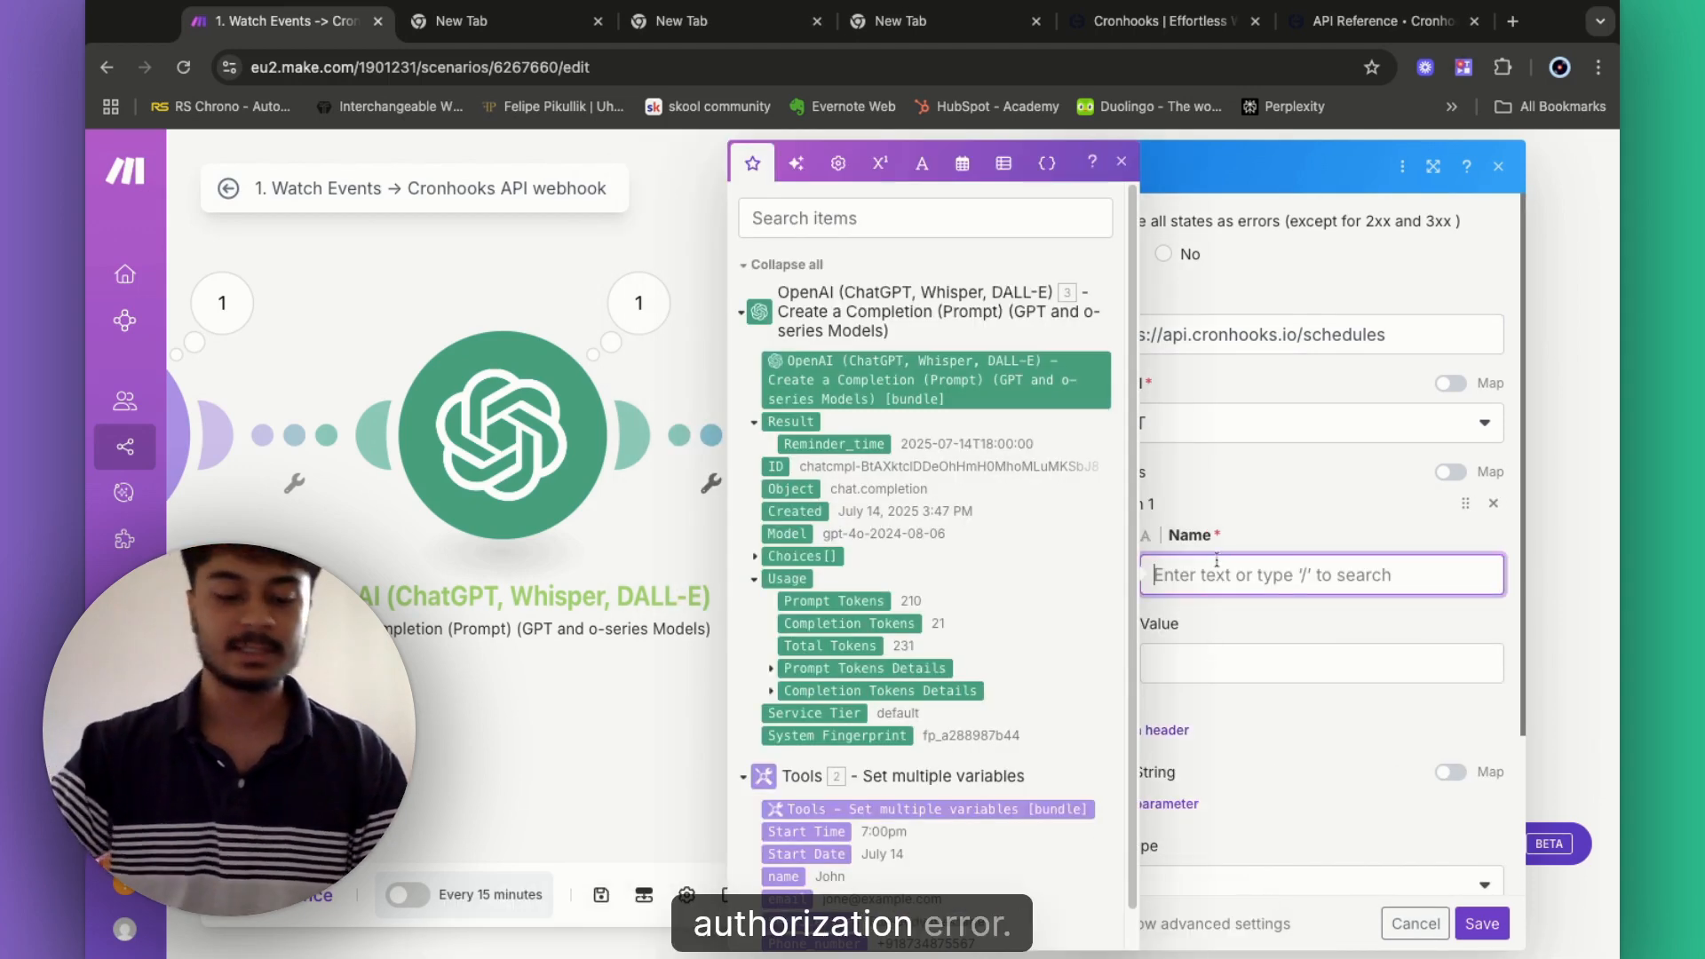
type("Con")
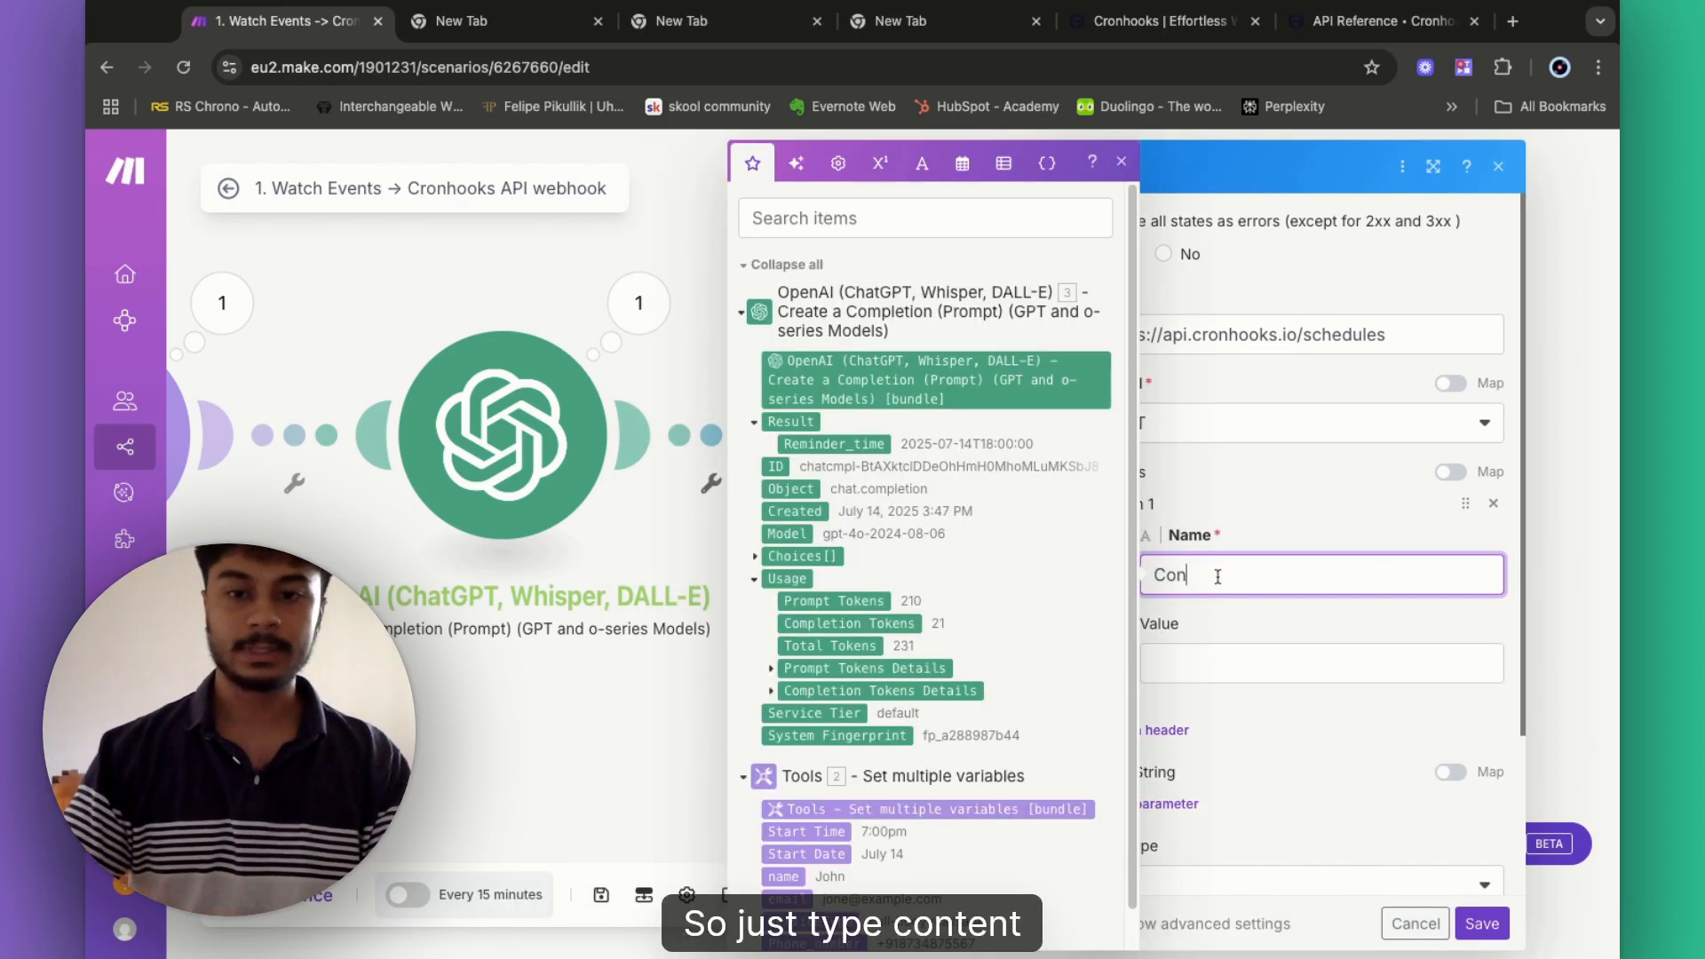
type("tent-Type")
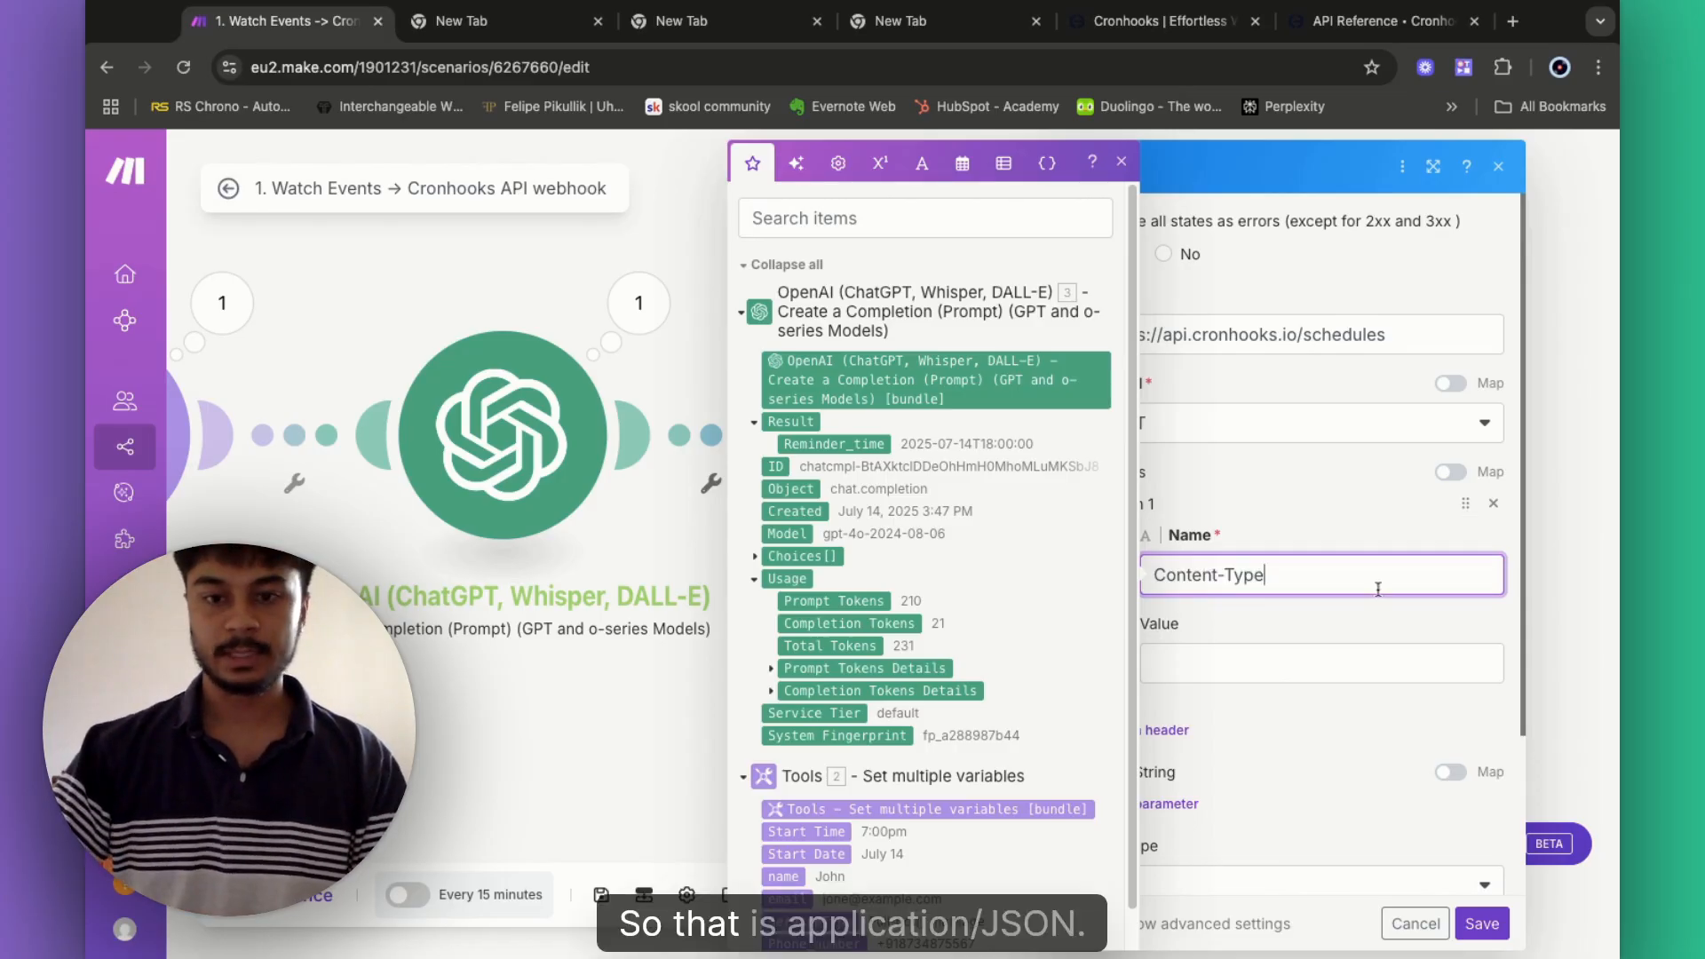
left_click(1199, 672)
type("app")
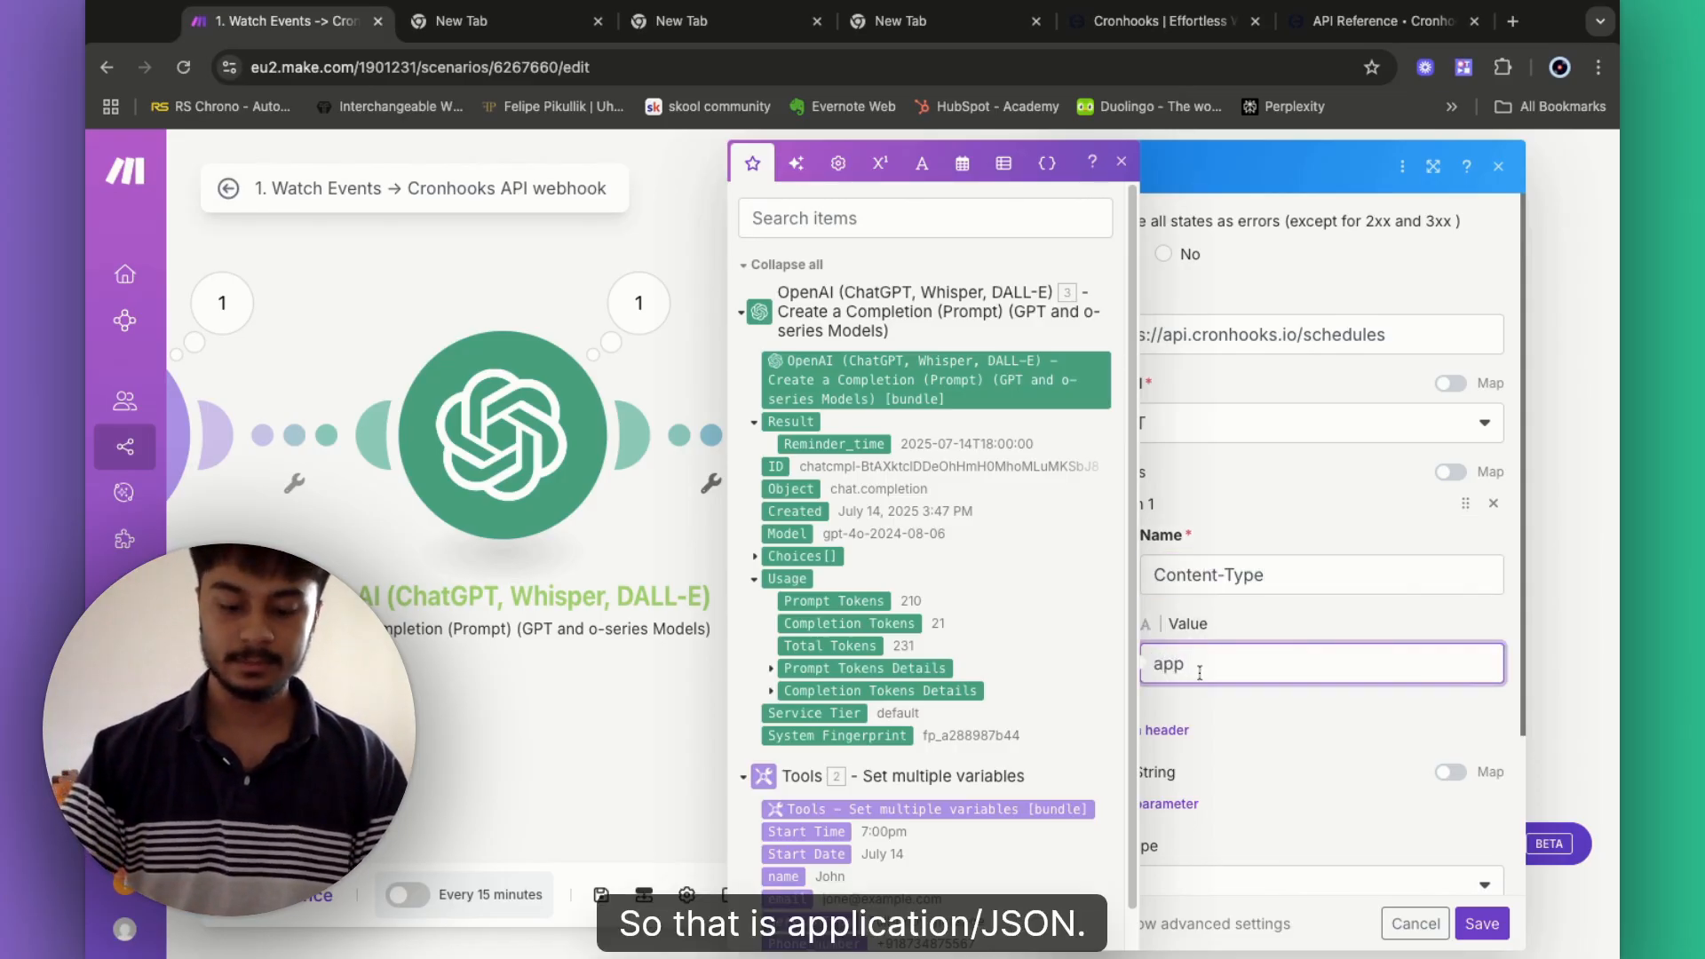
type("licarti")
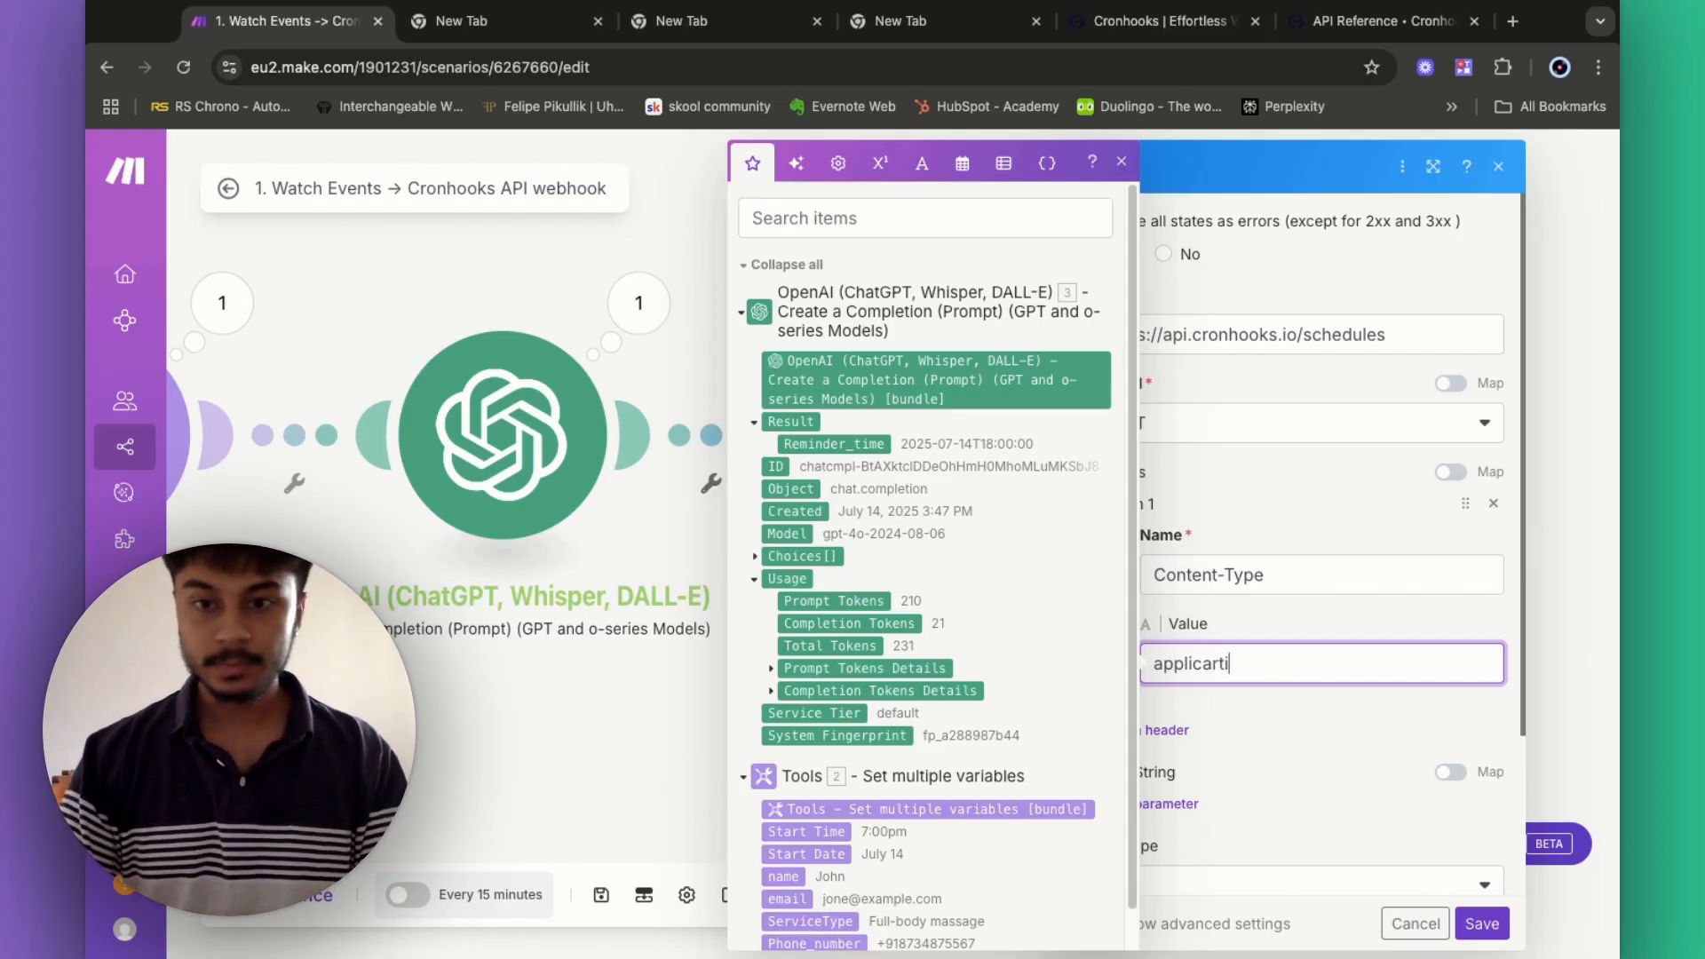
key("BackSpace")
key("BackSpace")
key("BackSpace")
type("tion")
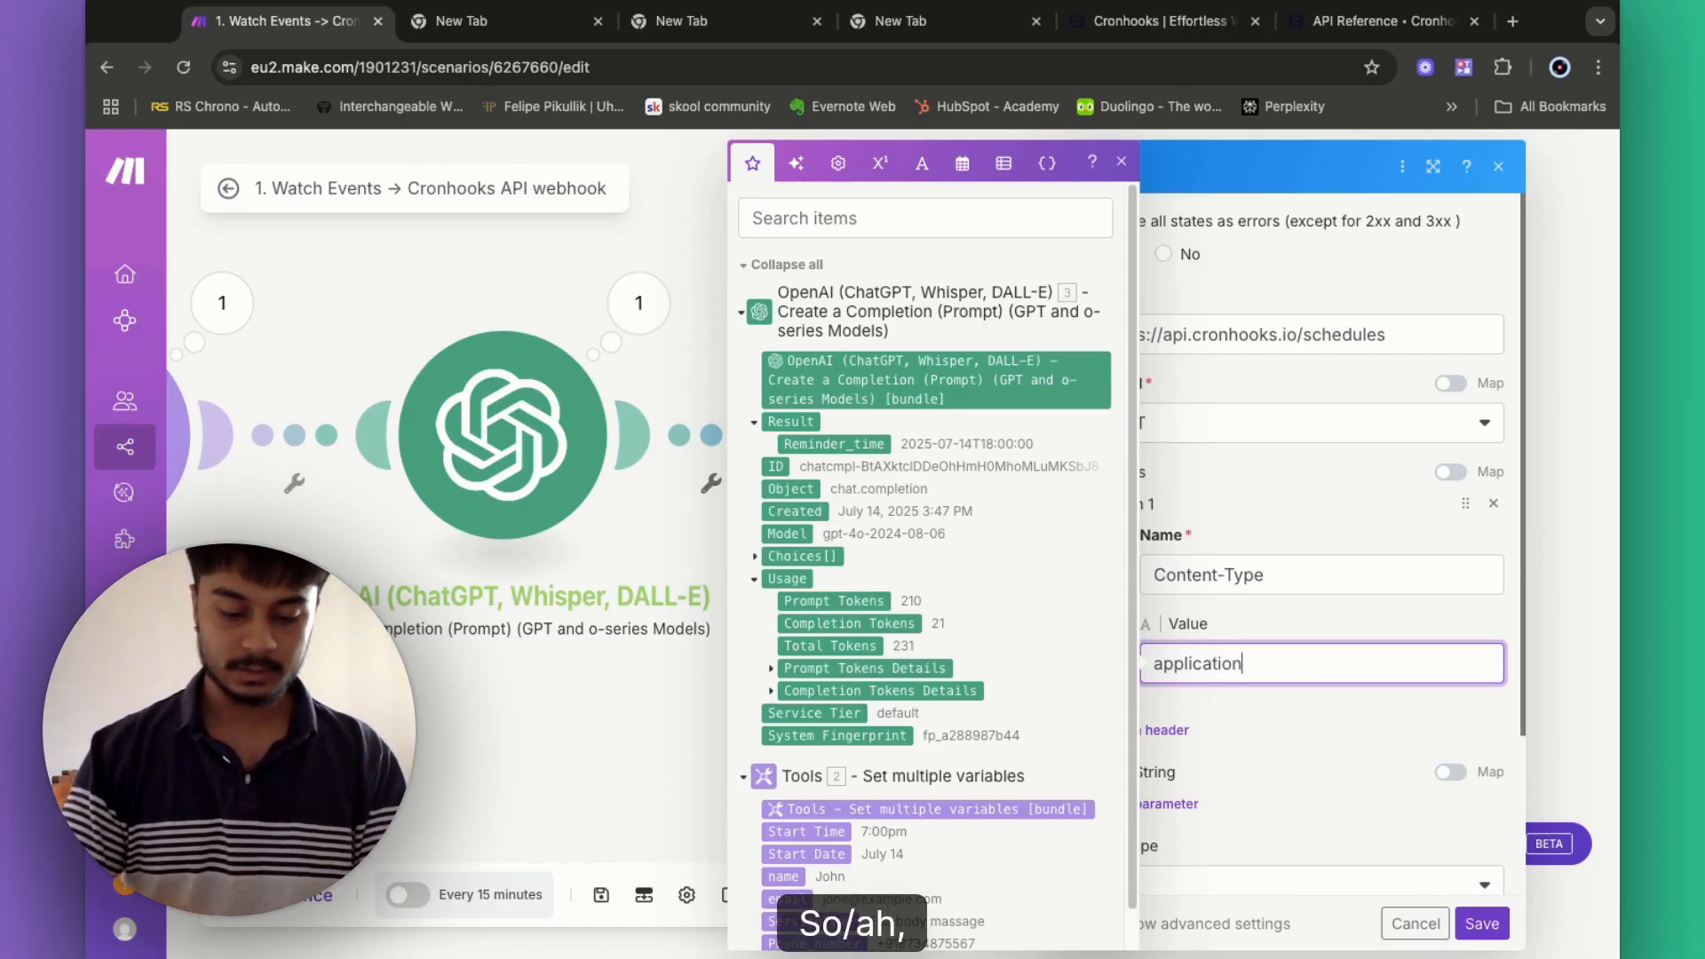
type("/json")
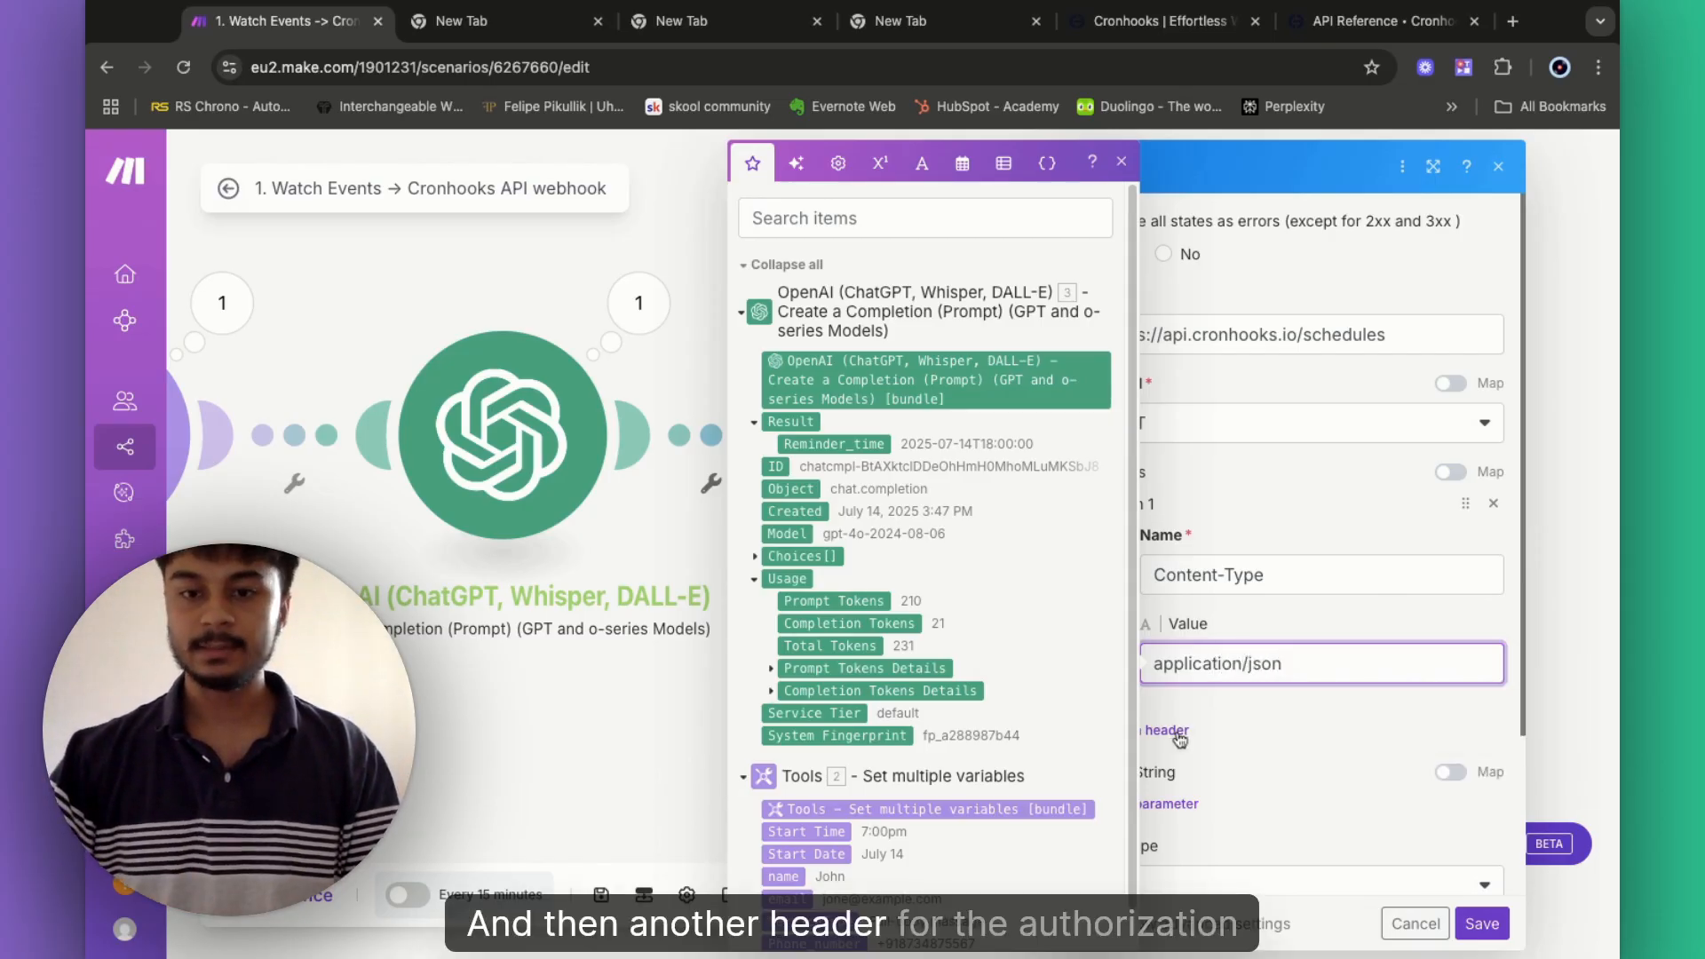
left_click(1227, 762)
- Add a second header named Authorization, copied from the docs, with value starting 'Bearer'
left_click(1159, 730)
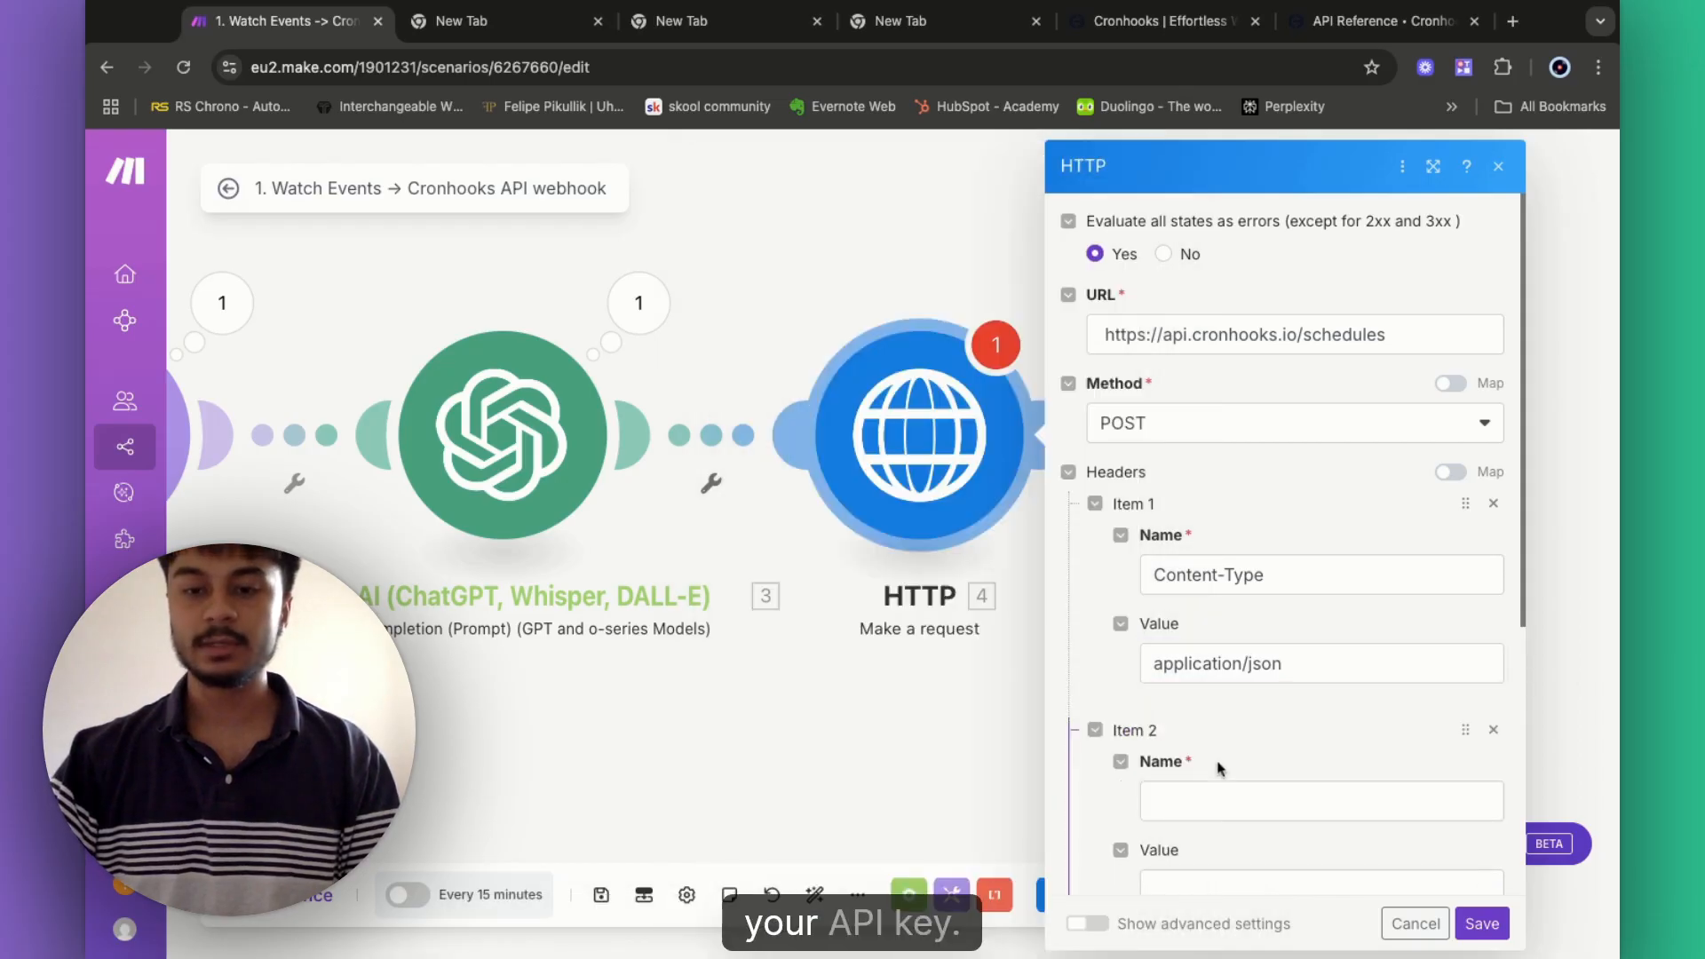
left_click(1208, 805)
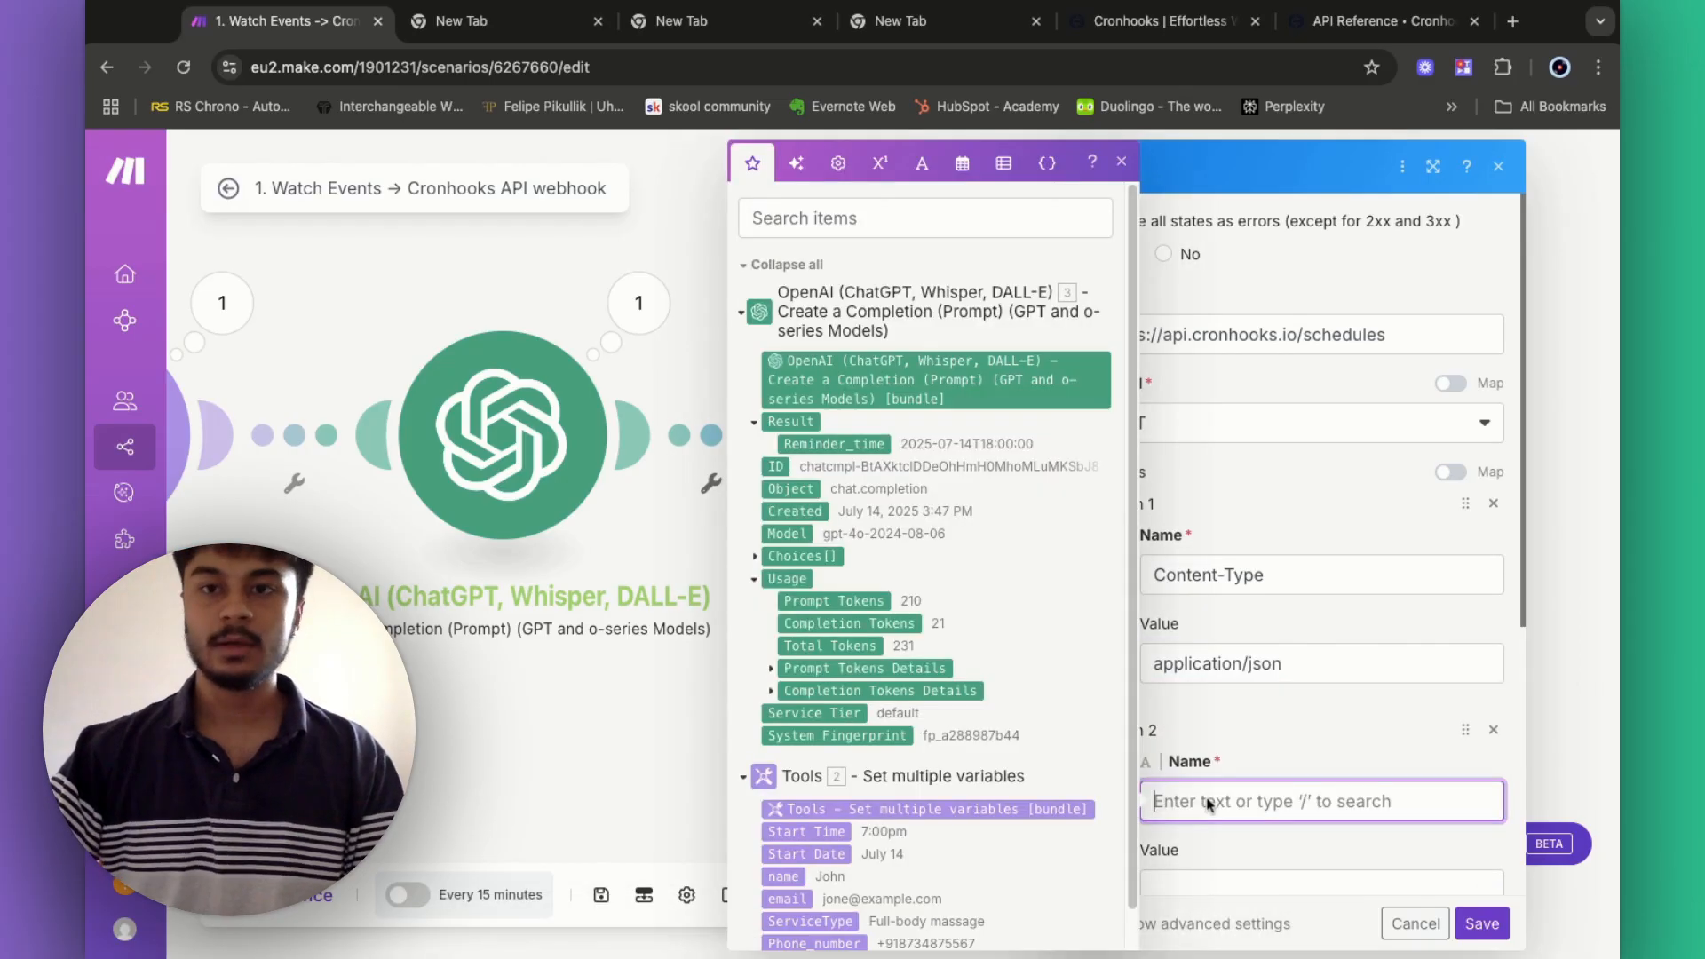
left_click(1356, 25)
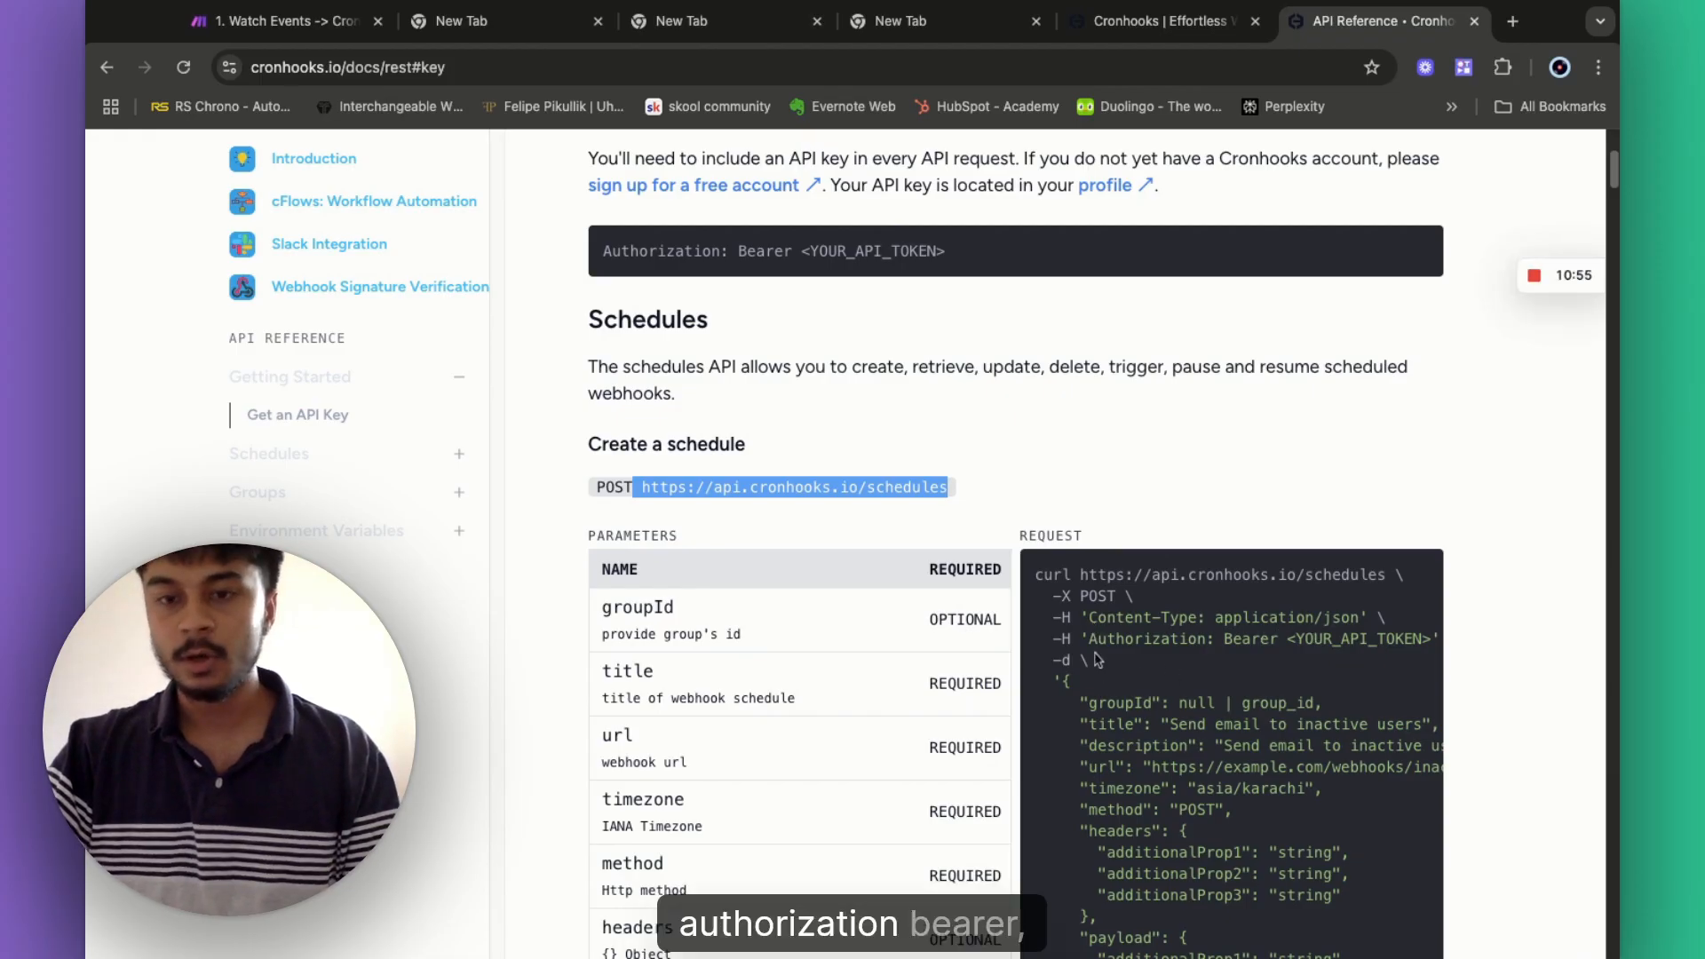
double_click(1090, 641)
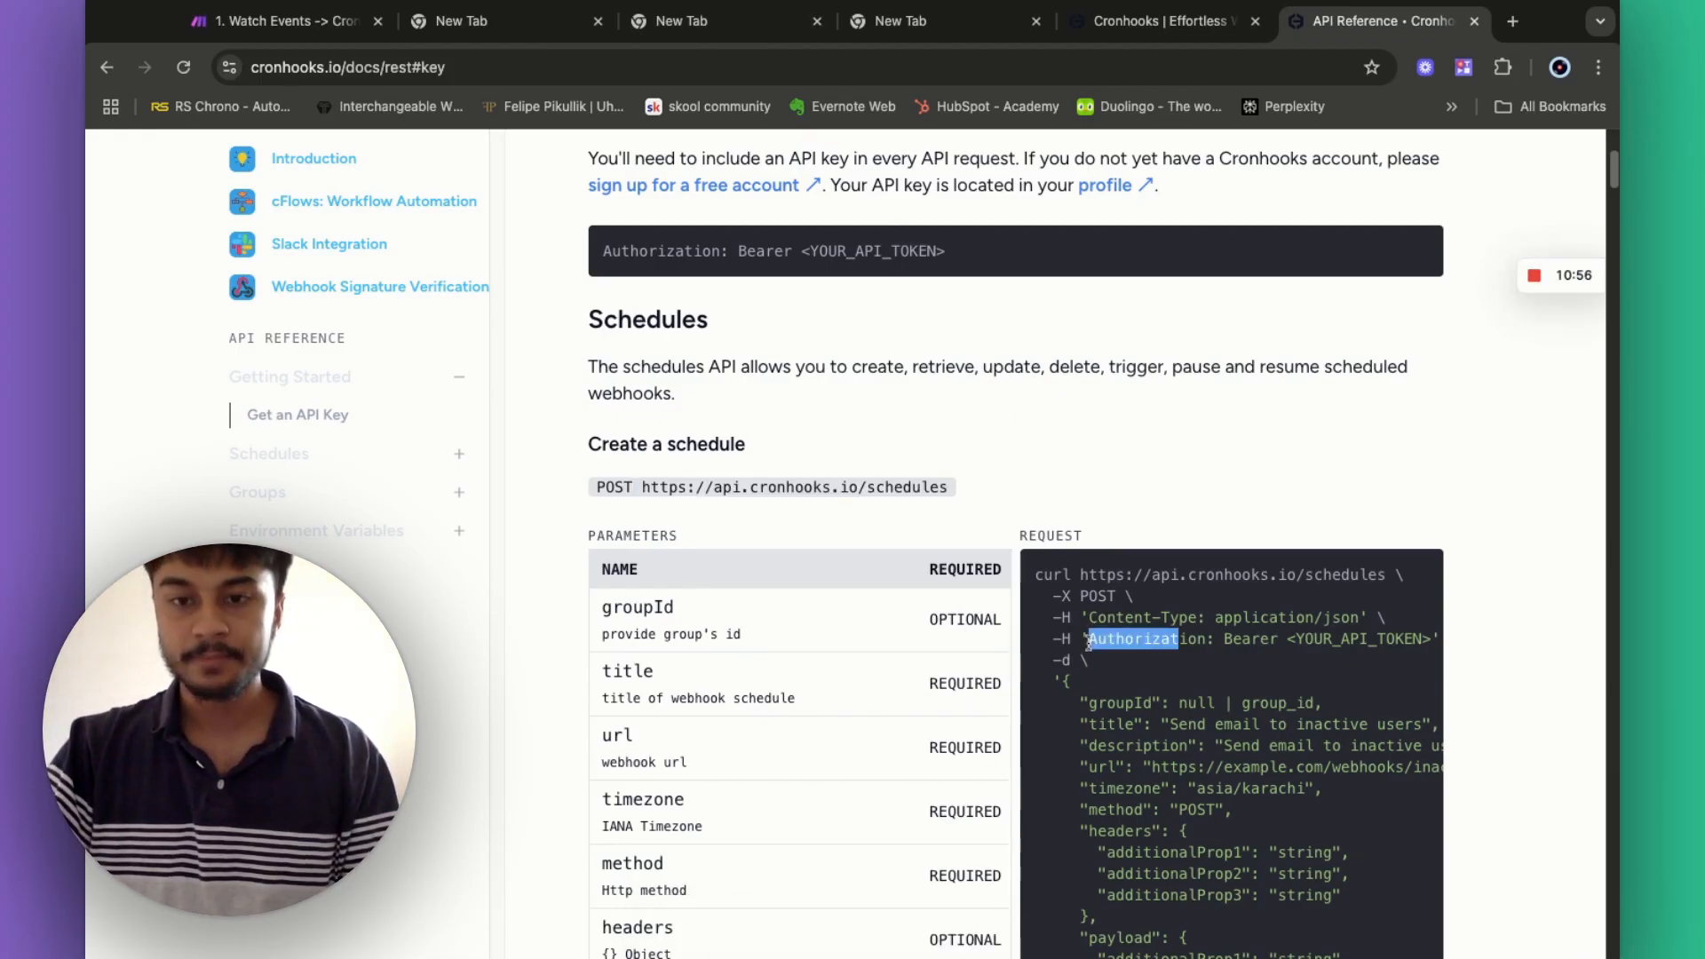
key("shift+Left")
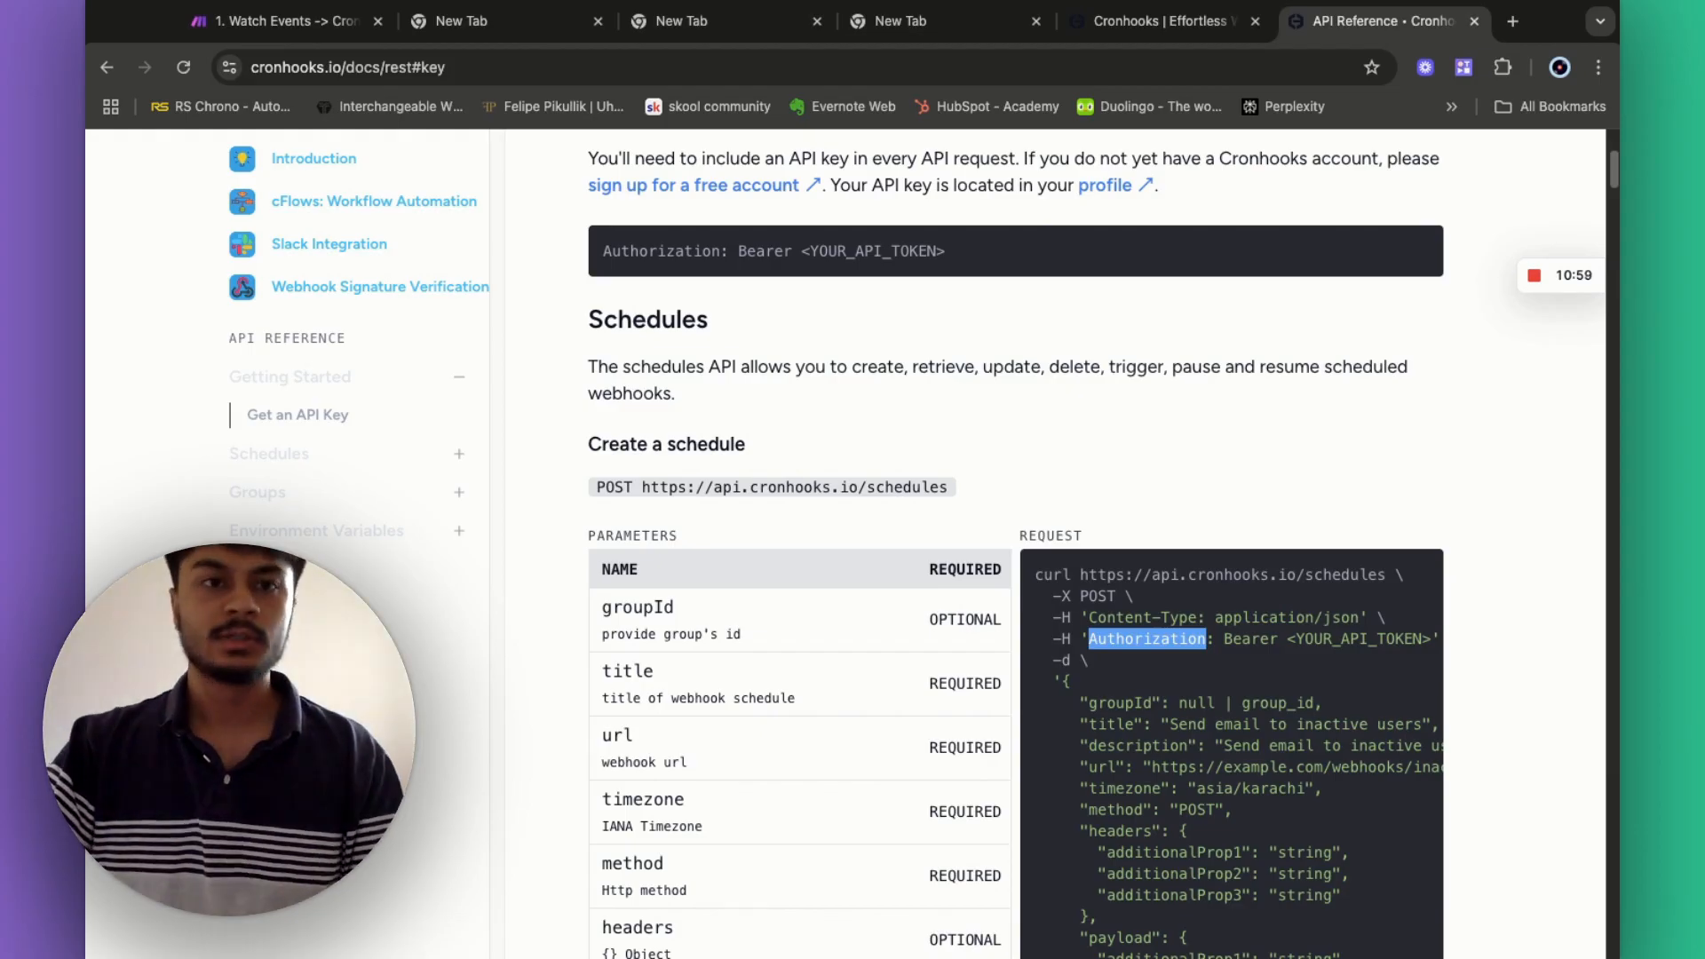
left_click(275, 21)
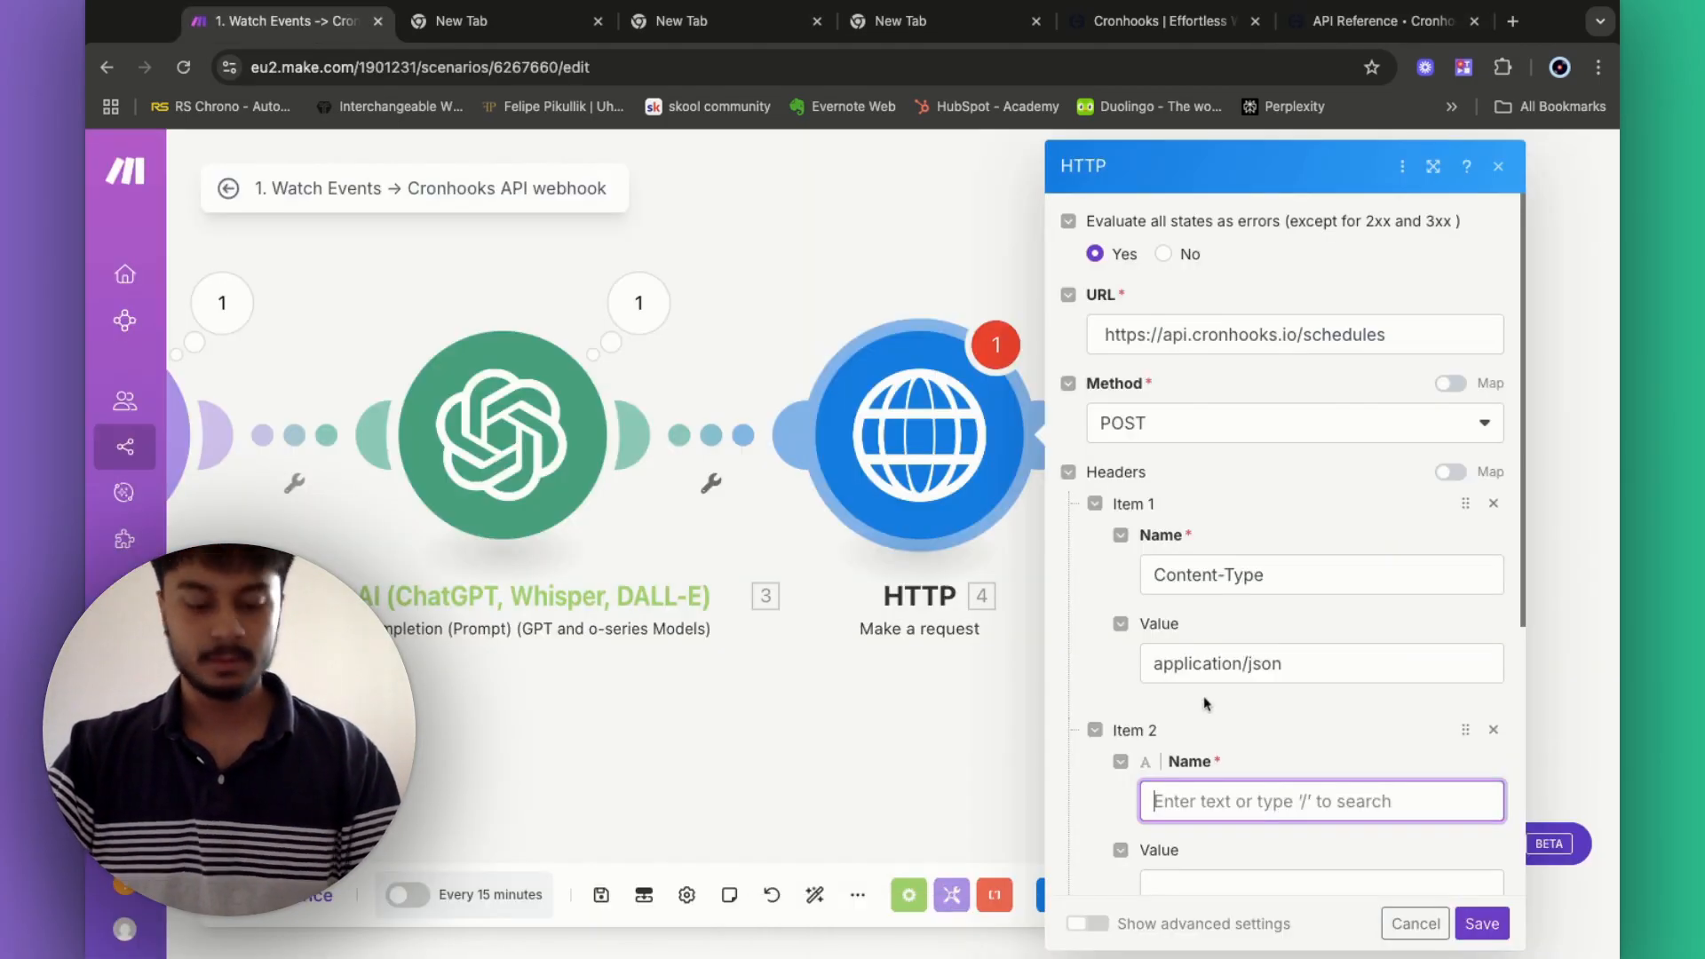
key("super+v")
scroll(1212, 800, "down", 1)
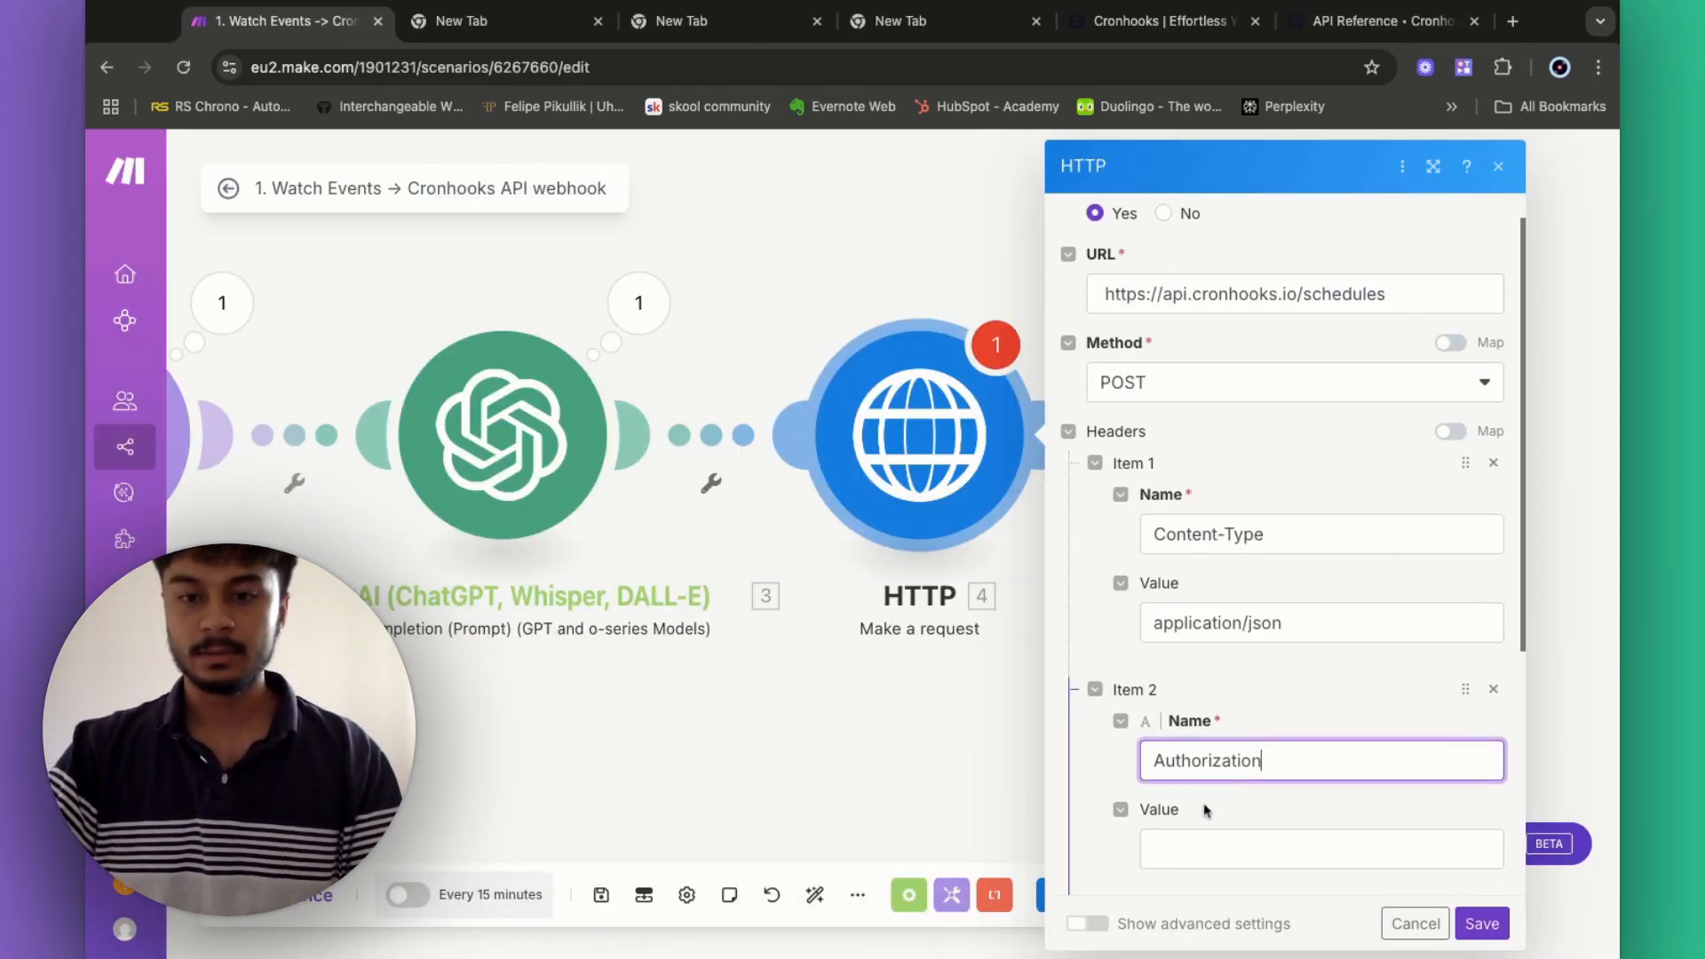
left_click(1198, 854)
type("Bearer")
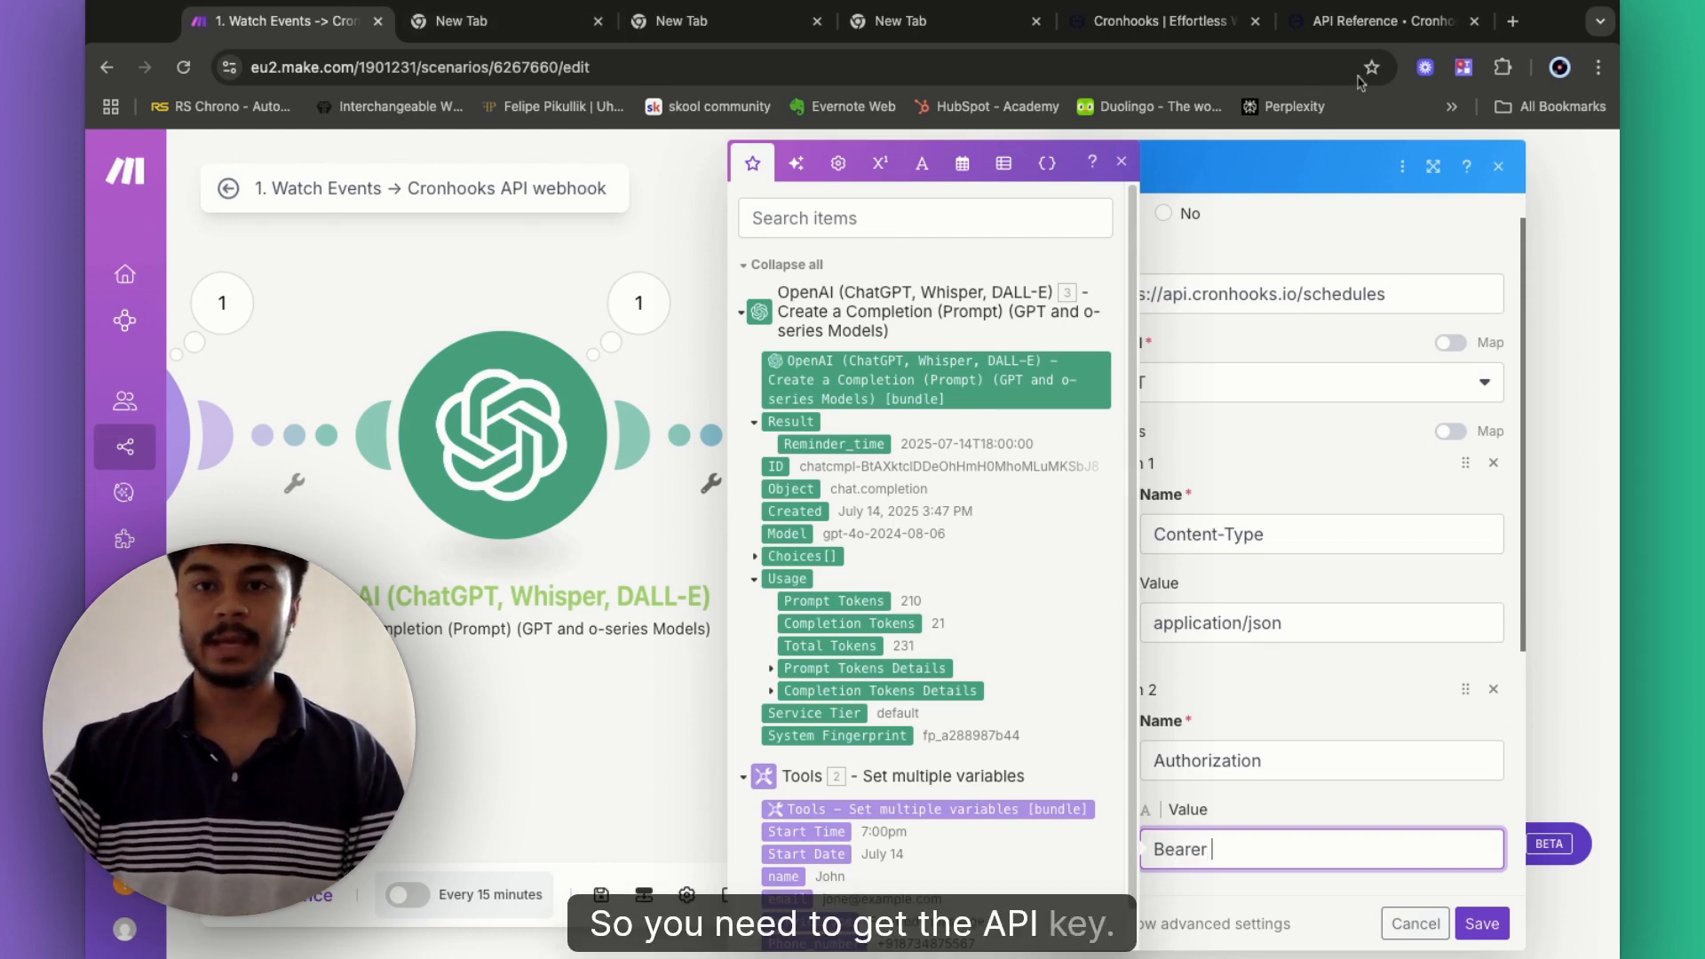
left_click(1155, 20)
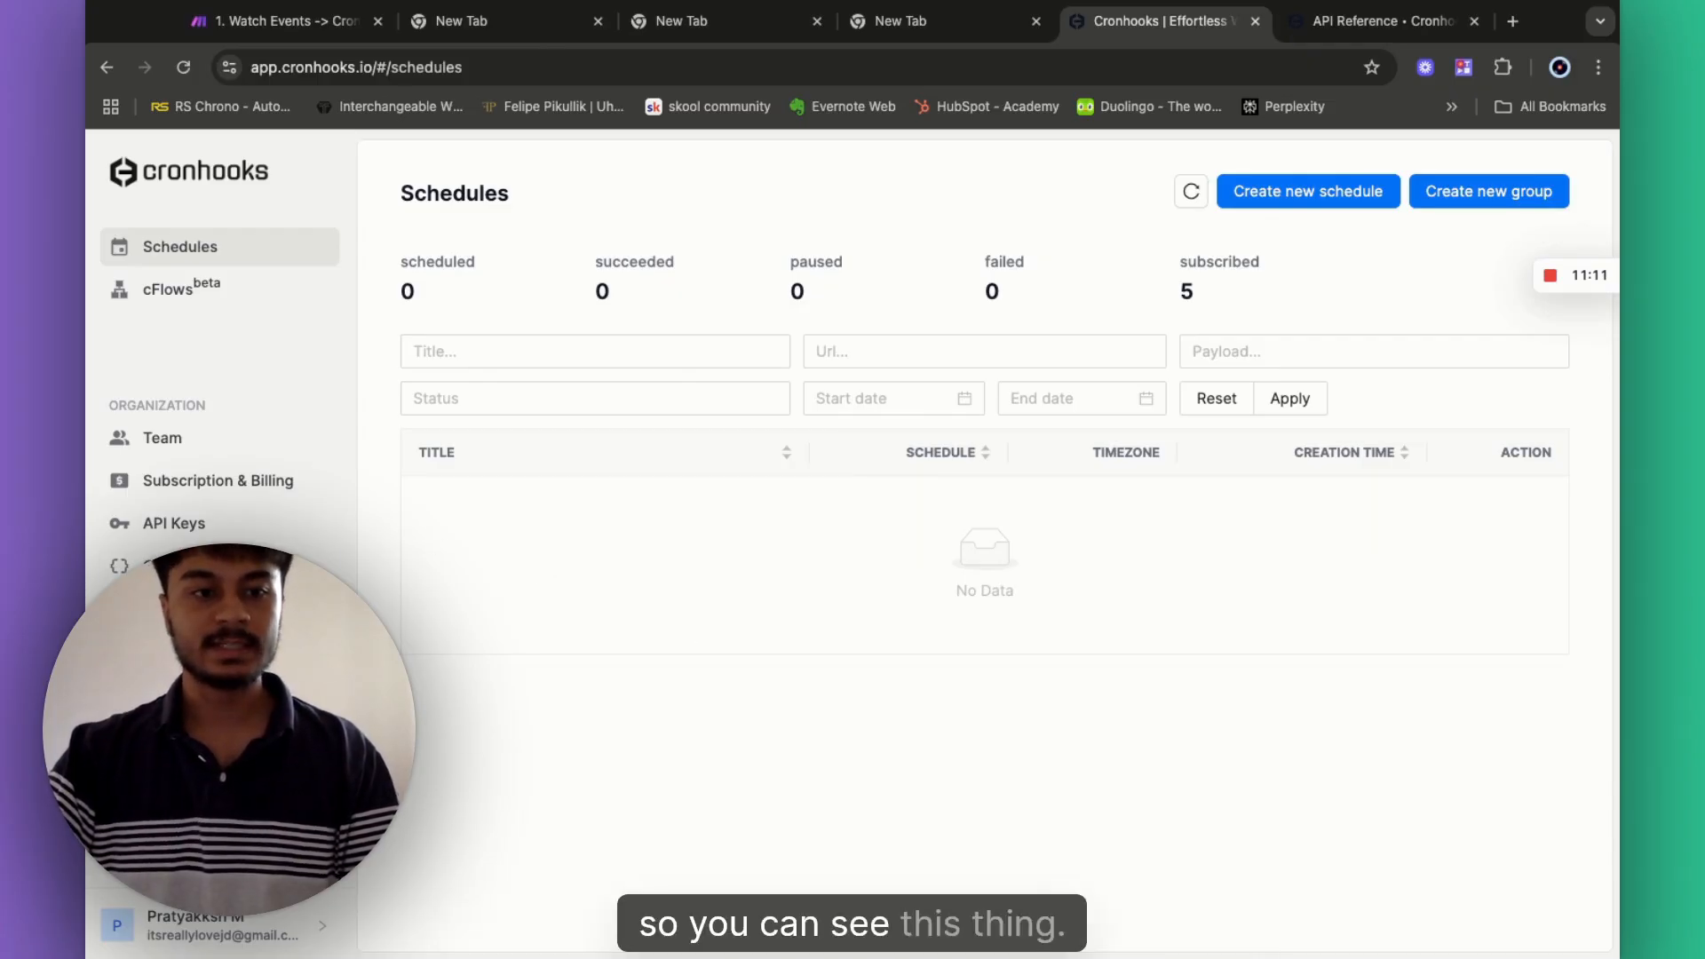
- On the API Keys page, copy the Appointment Follow up key without creating a new one
left_click(168, 533)
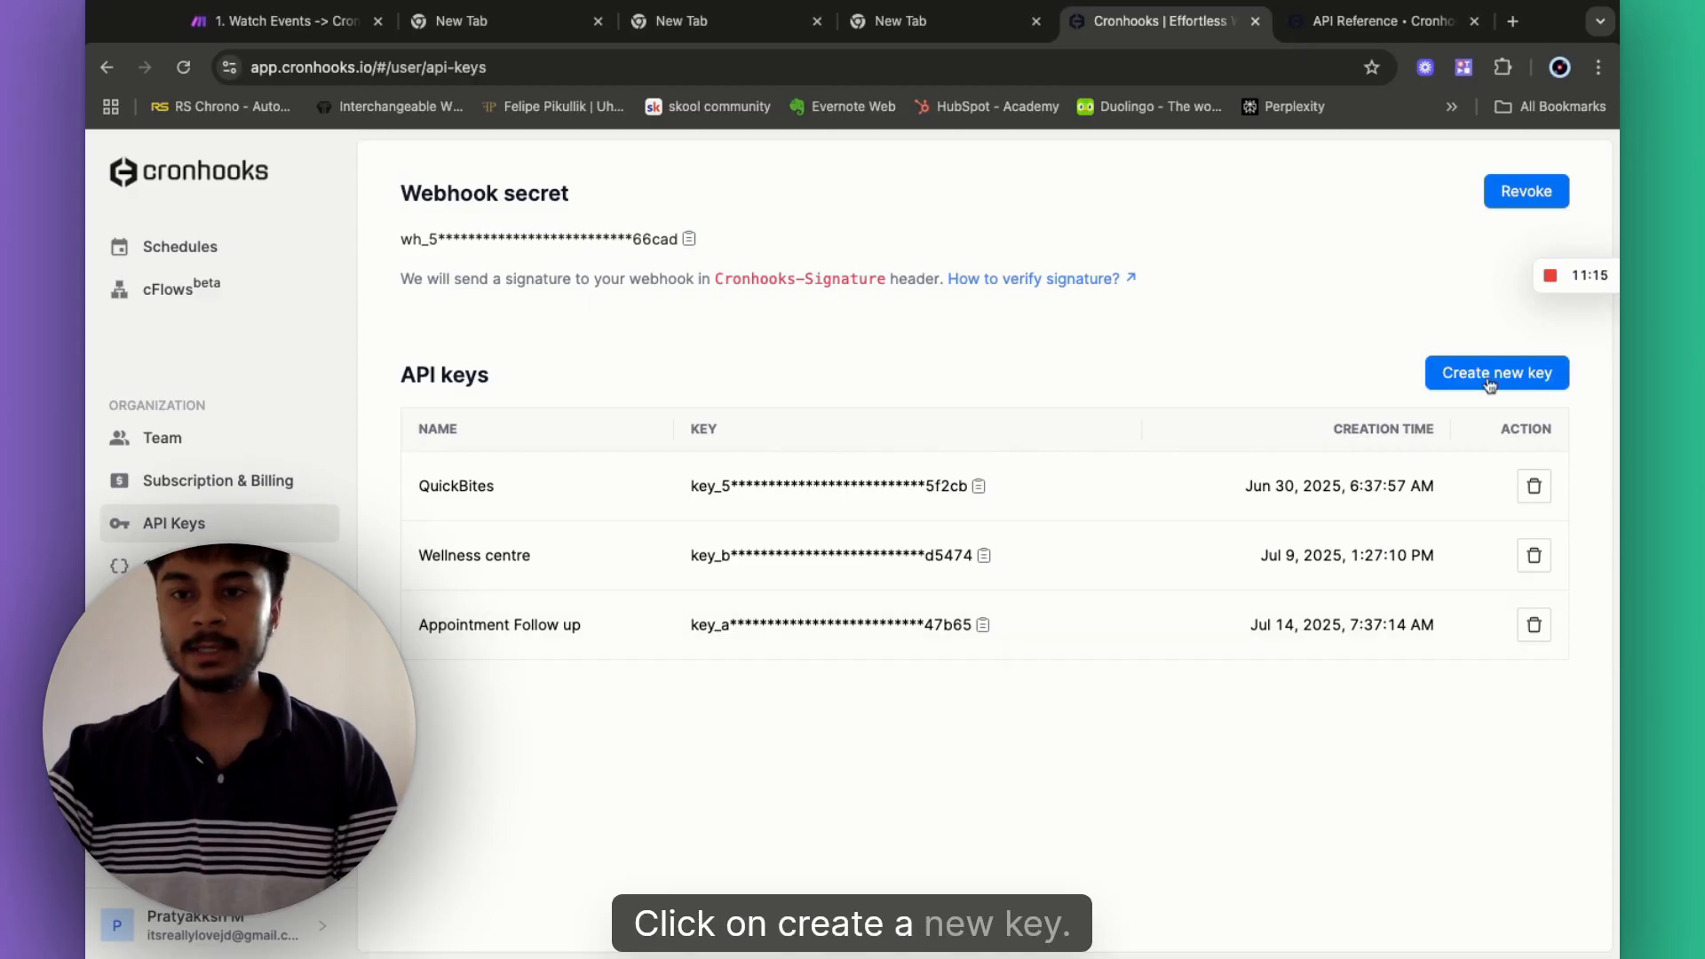
left_click(1486, 382)
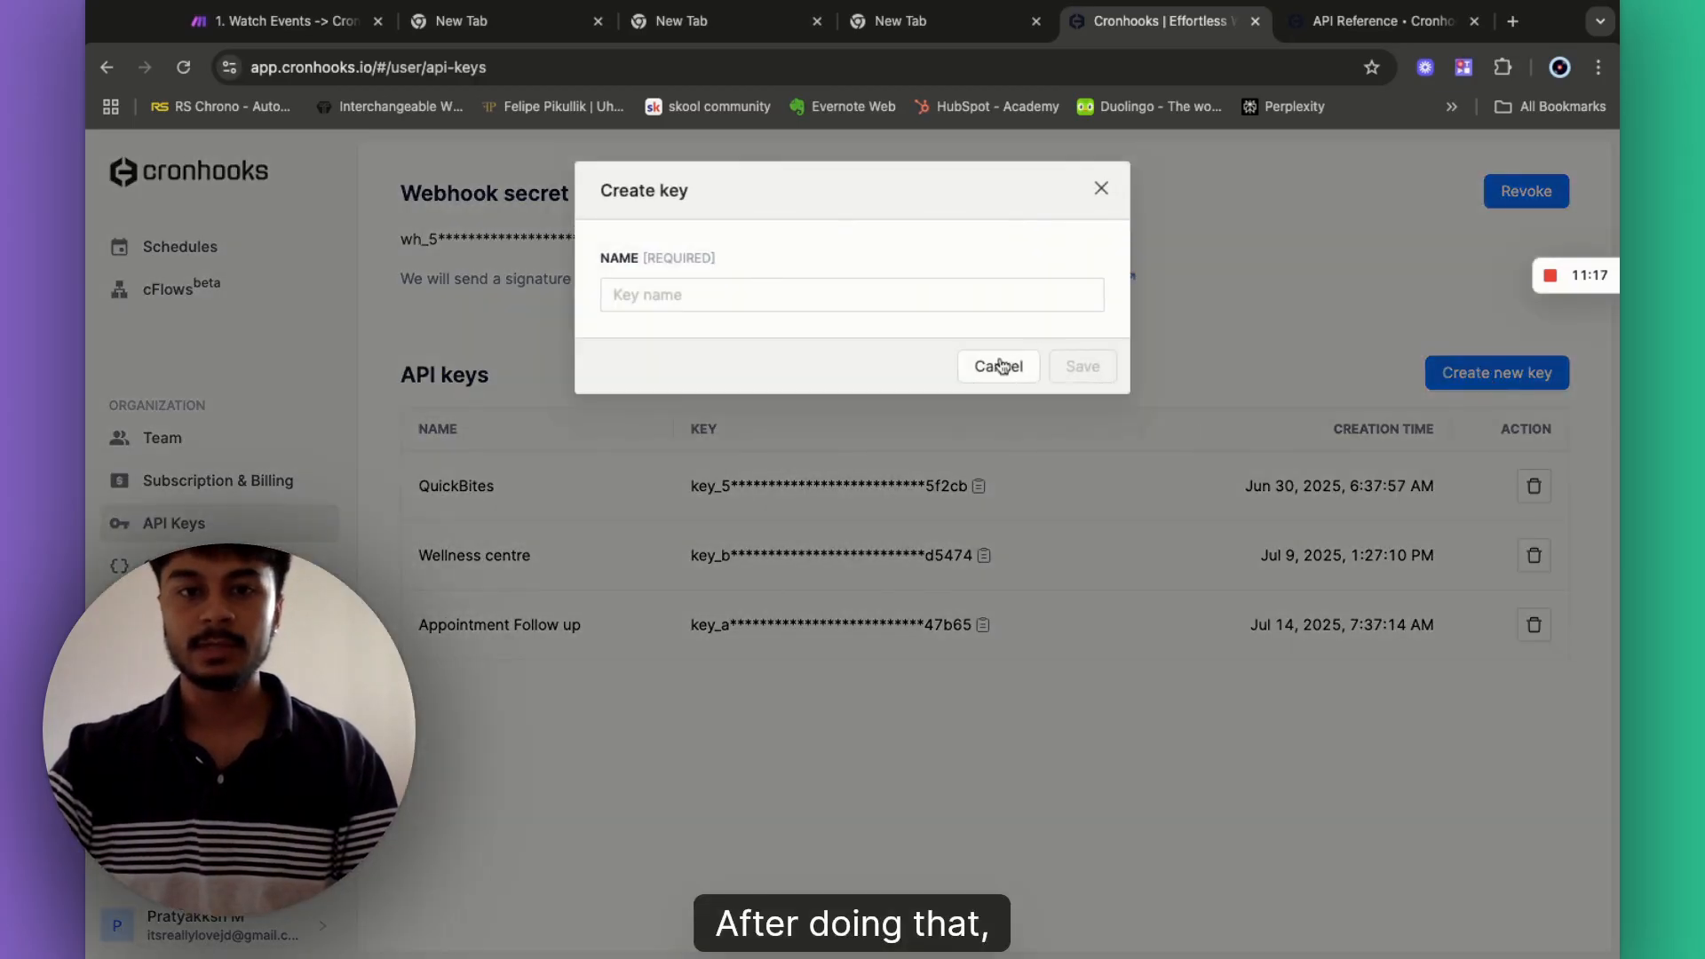
left_click(677, 295)
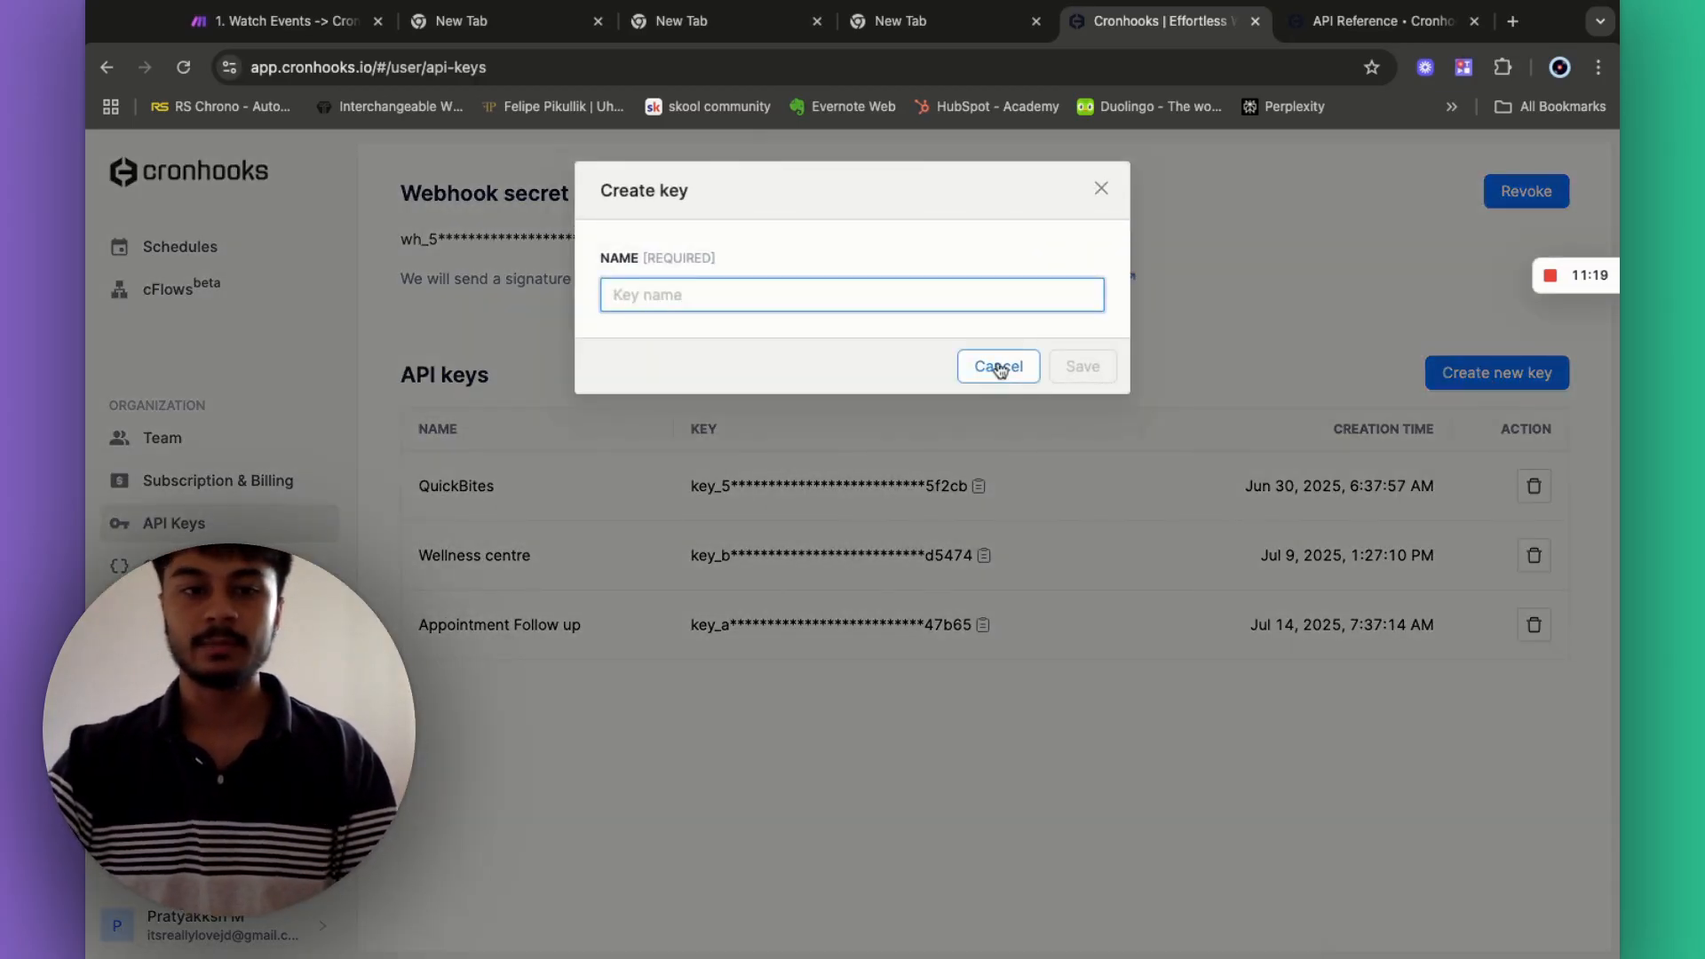
left_click(999, 367)
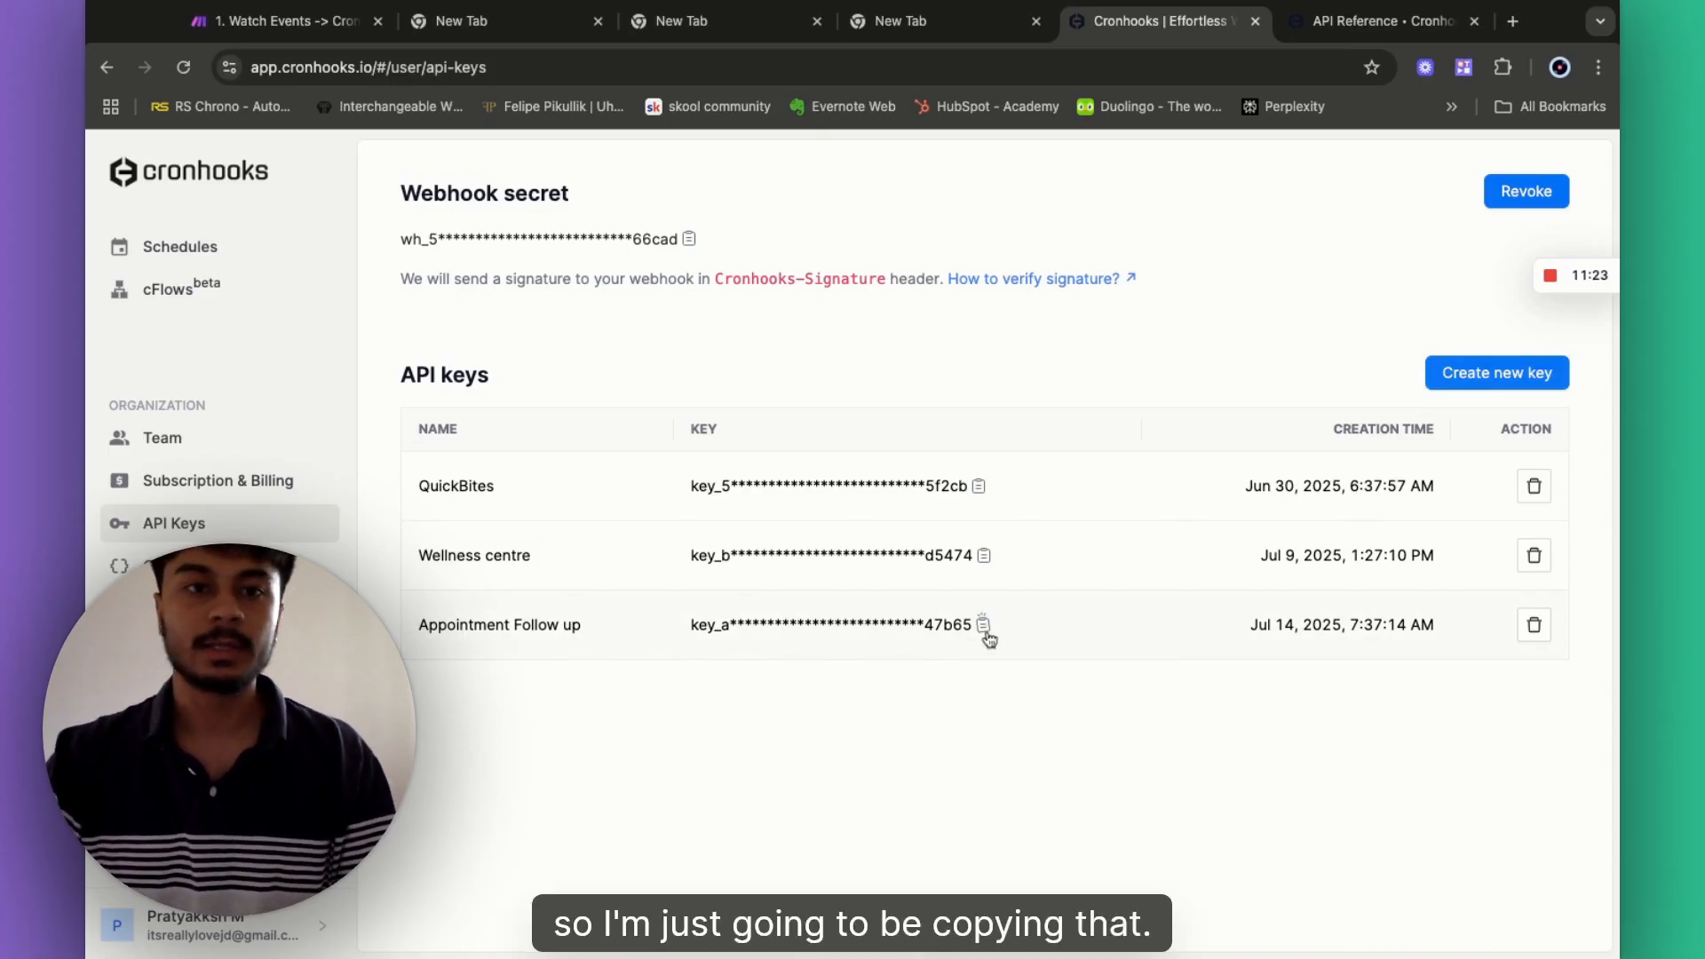
left_click(985, 630)
- Paste the copied API key after 'Bearer' in the Authorization header value
left_click(285, 20)
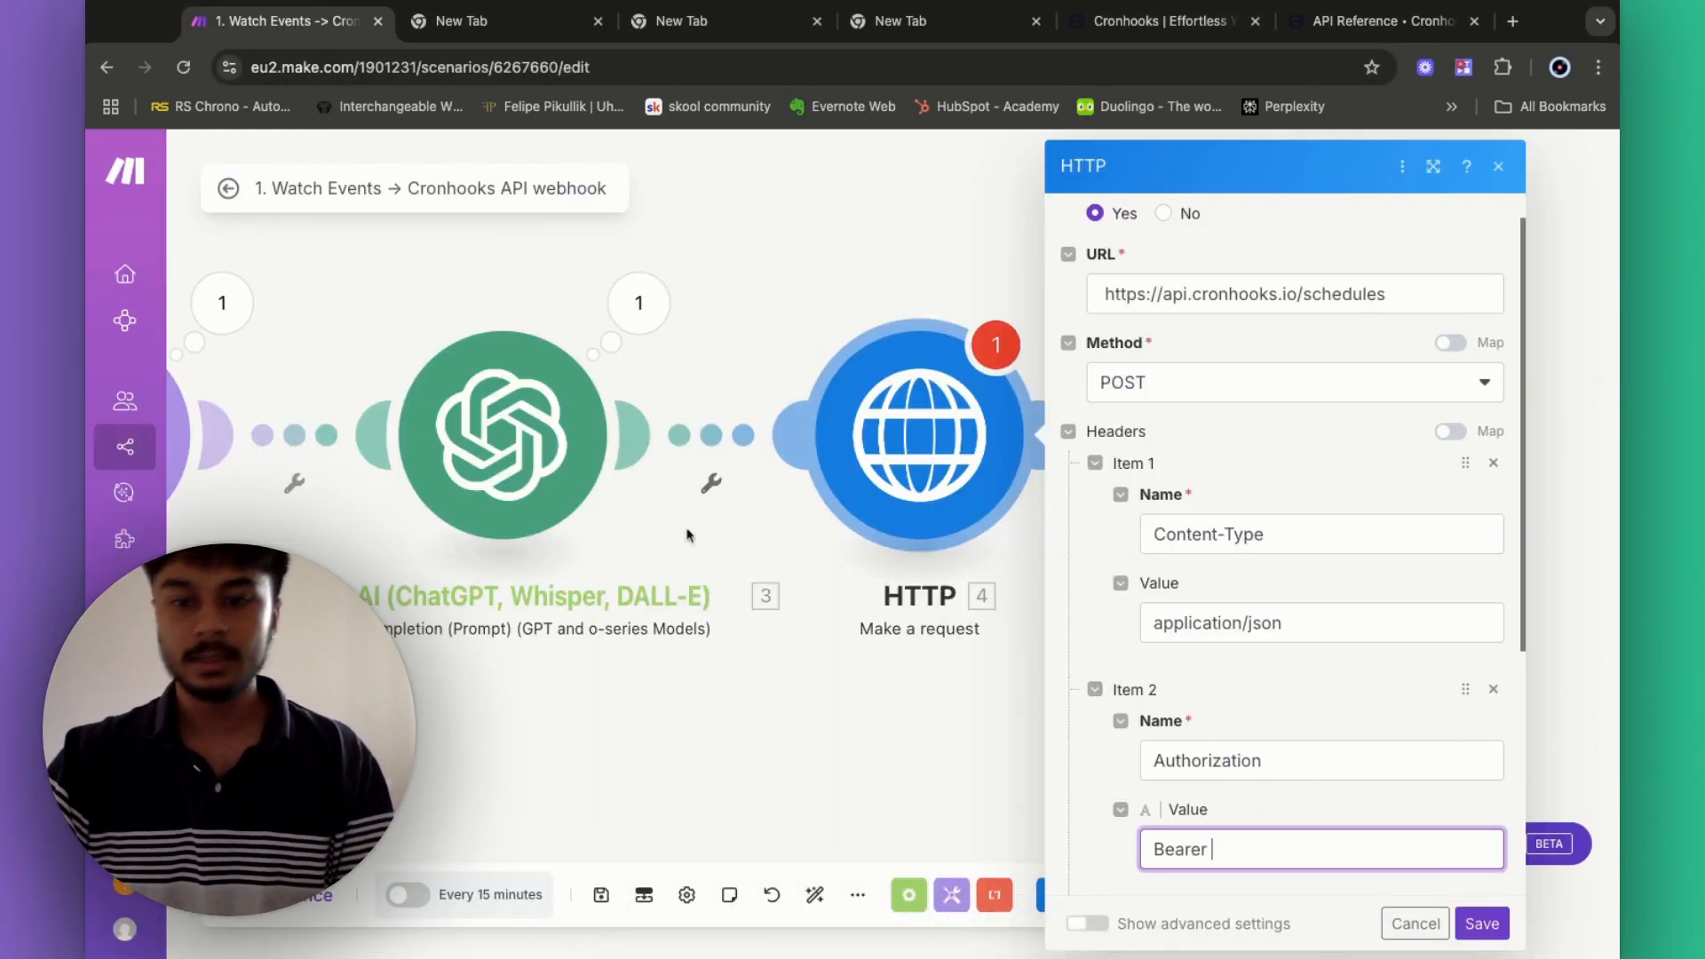
key("ctrl+v")
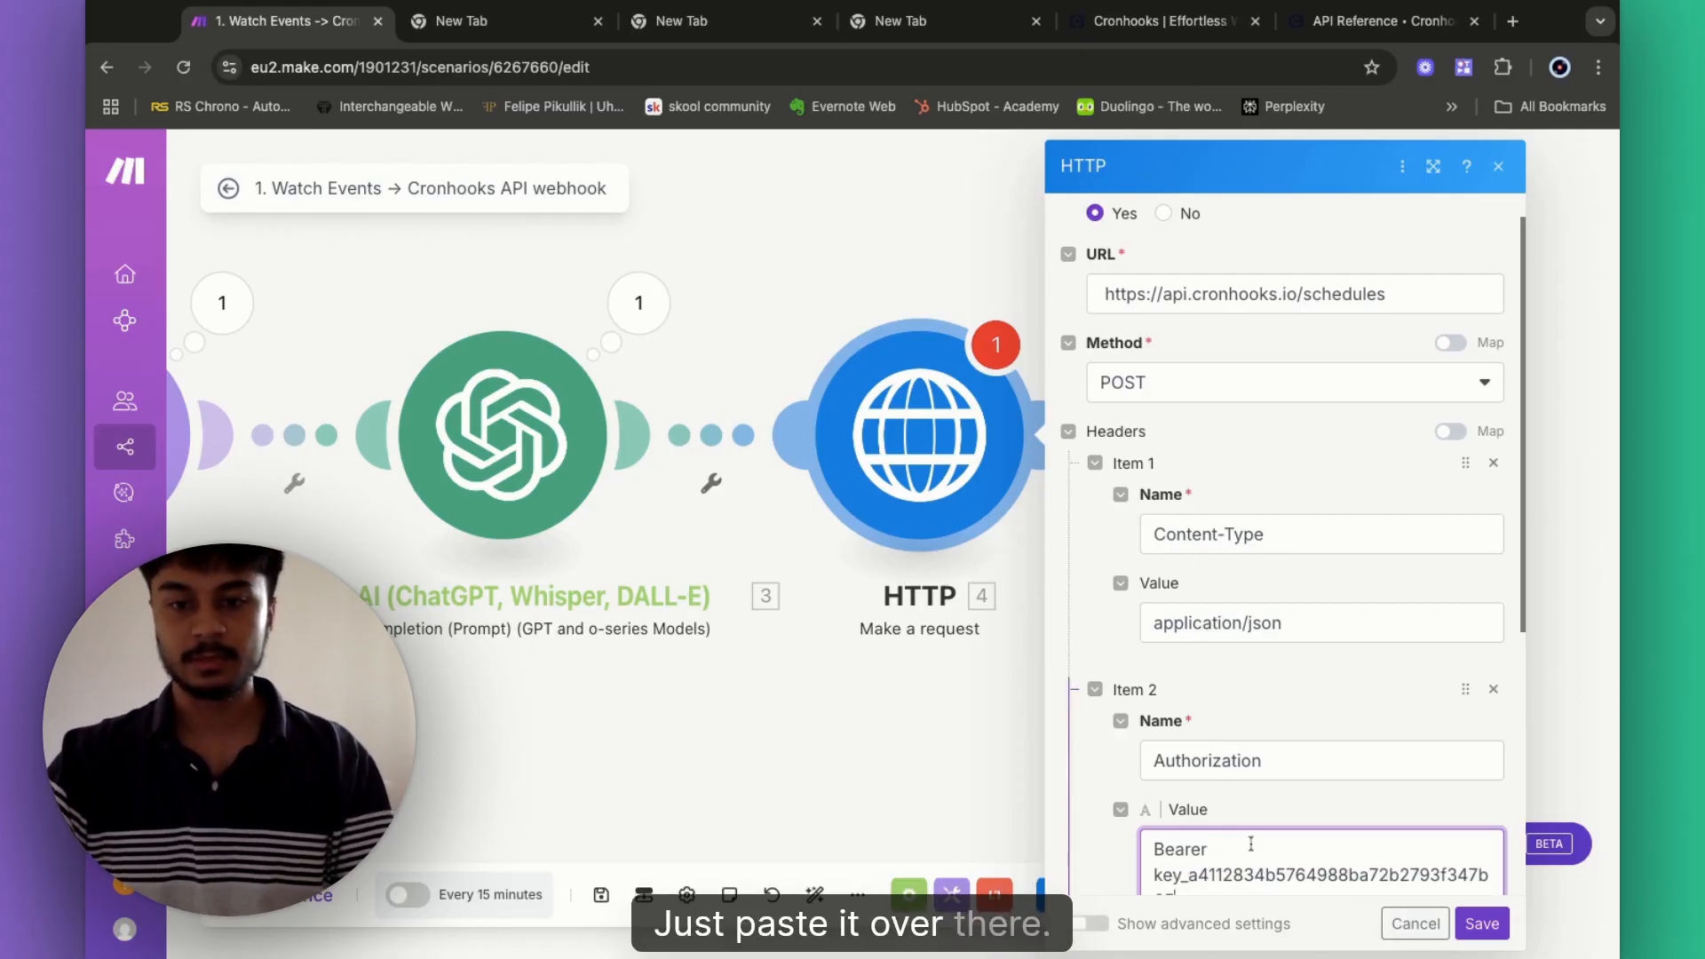
scroll(1256, 800, "down", 5)
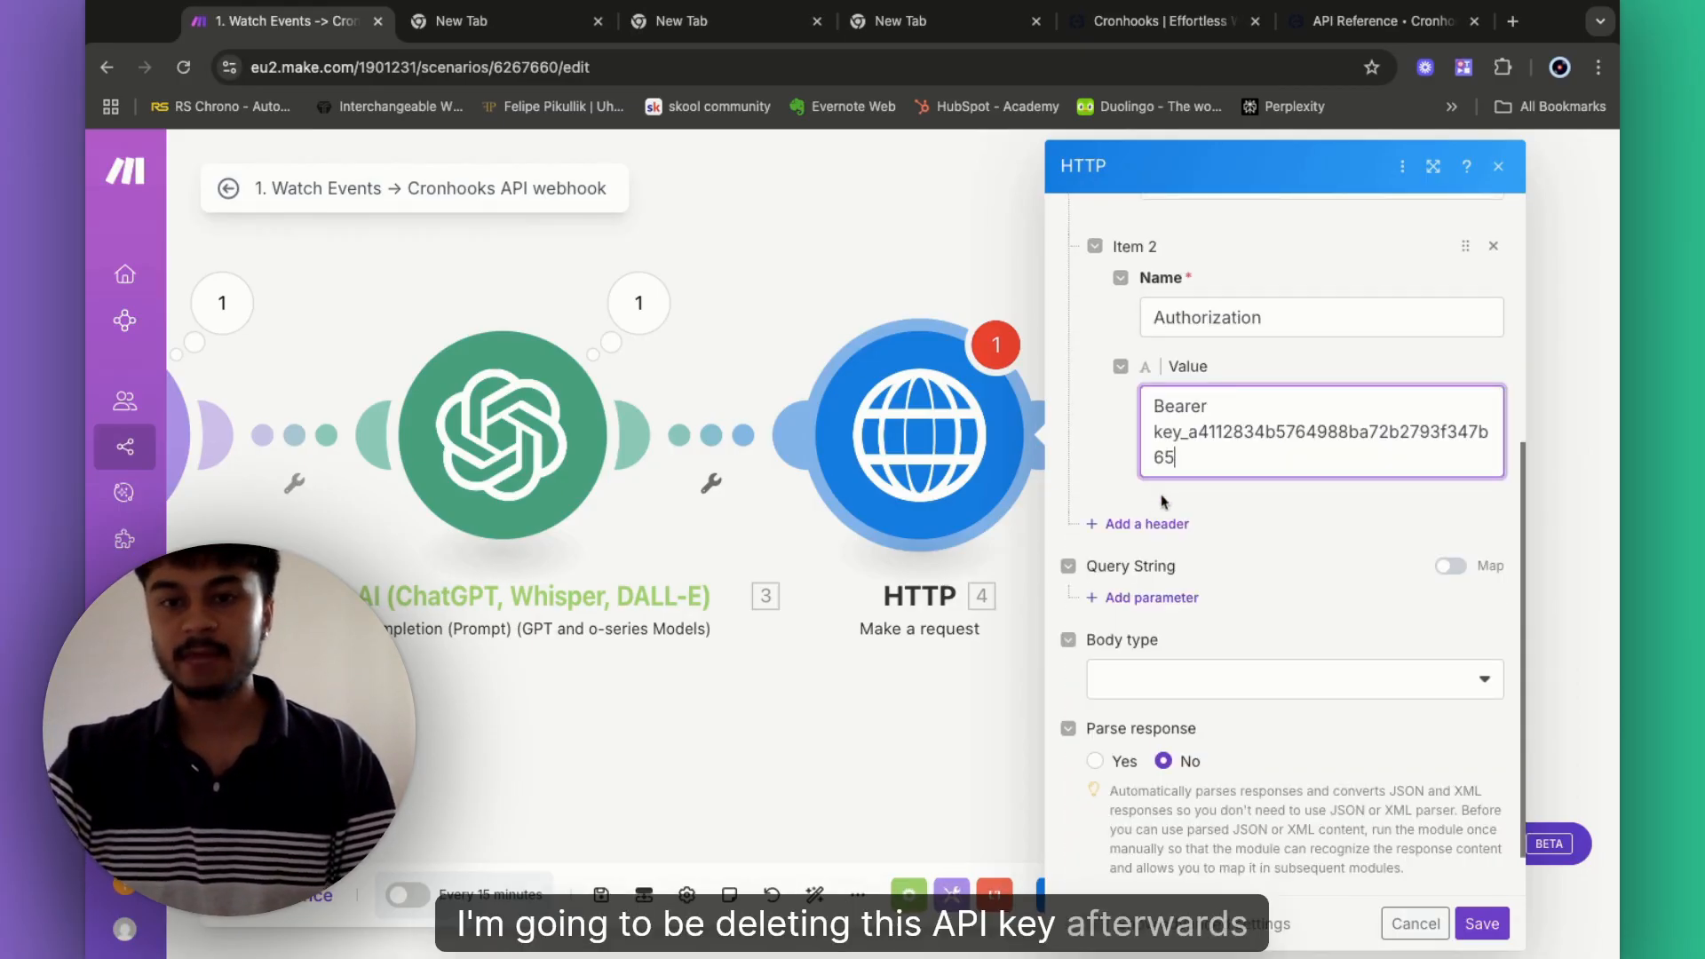
- Set the request body type to Raw with JSON content type
left_click(1158, 690)
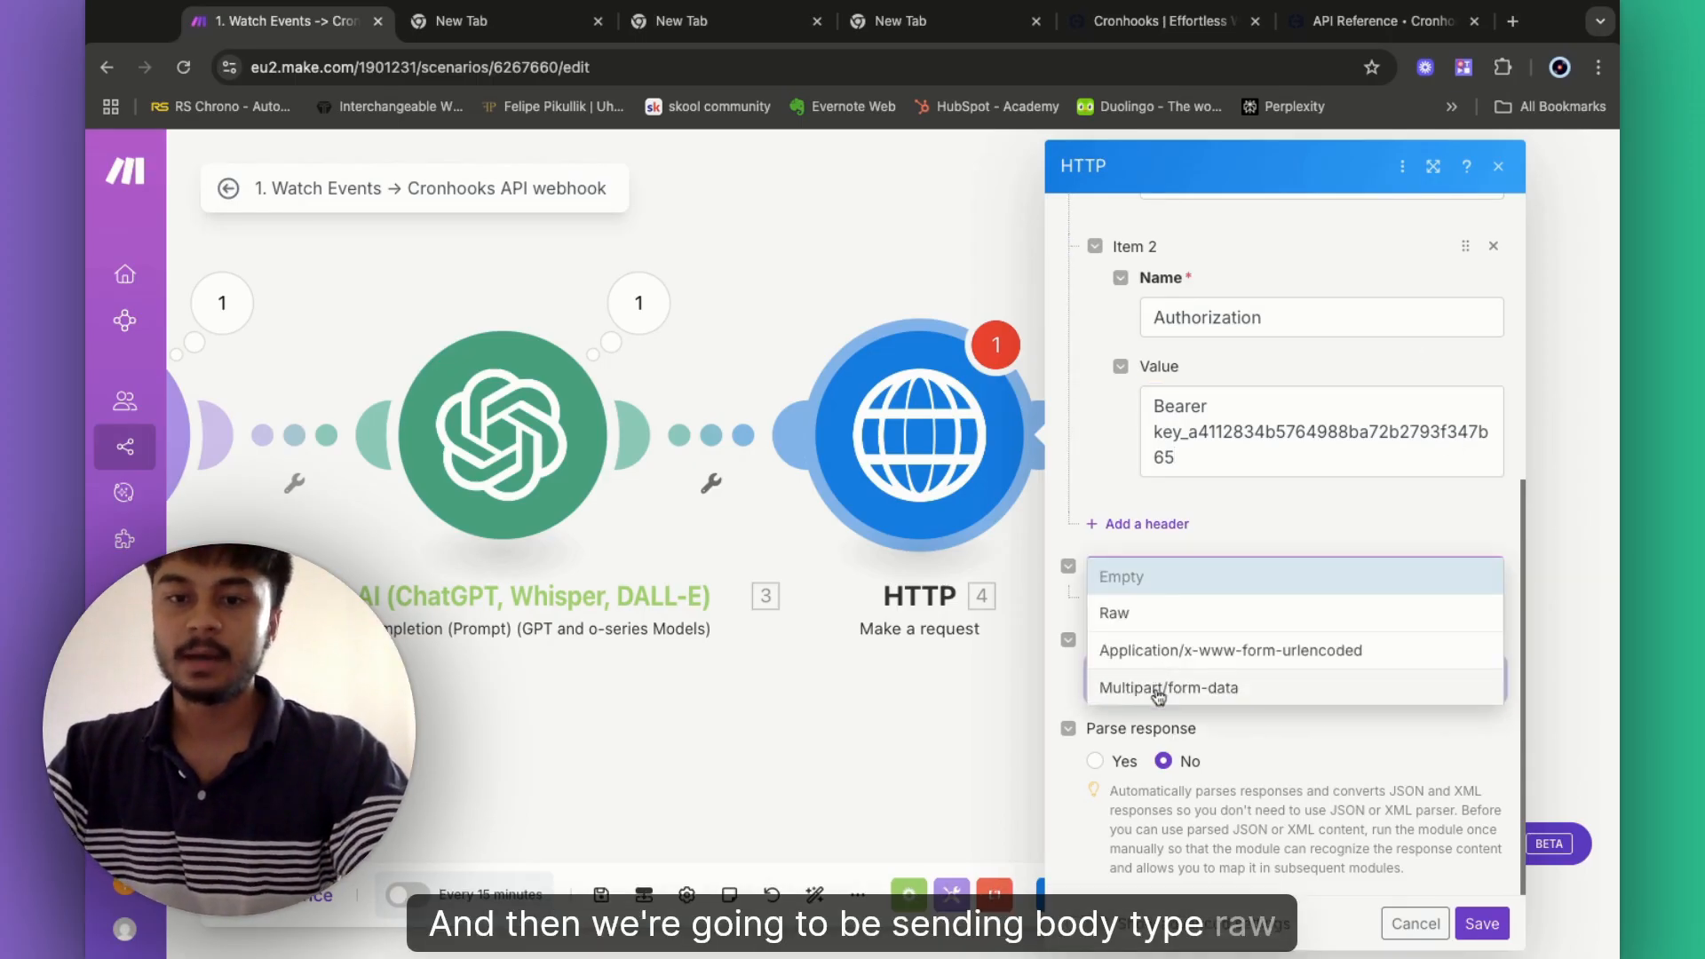
left_click(1146, 613)
left_click(1190, 768)
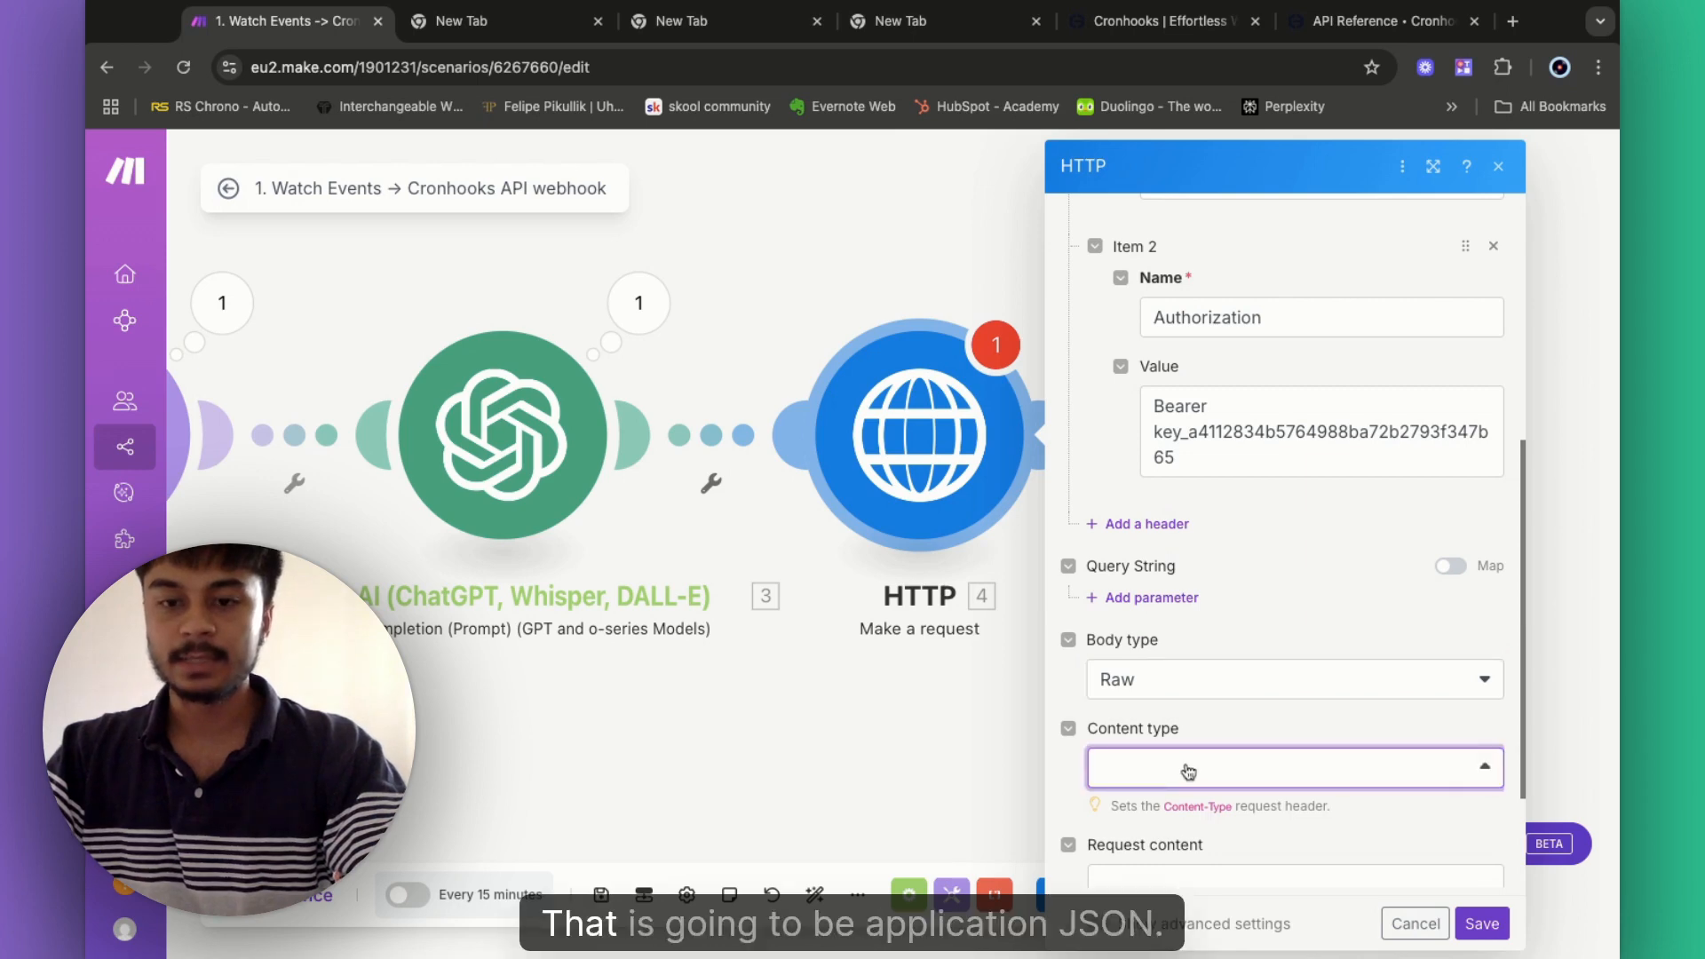
left_click(1171, 631)
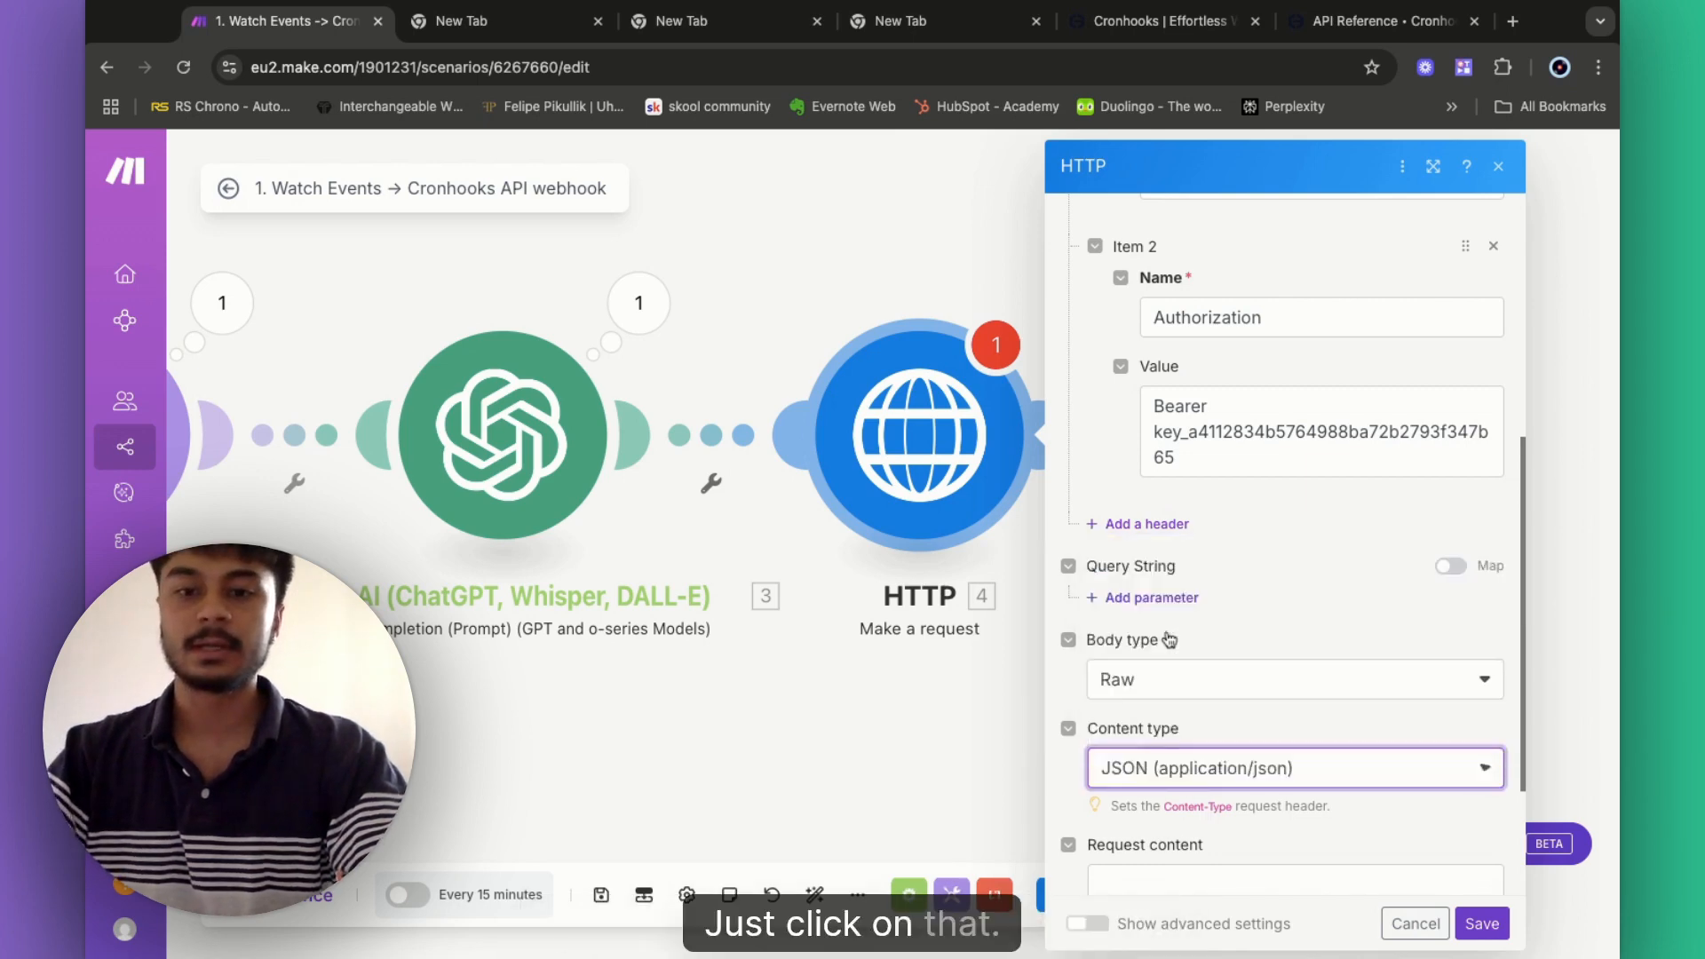
scroll(1288, 621, "down", 2)
left_click(1377, 21)
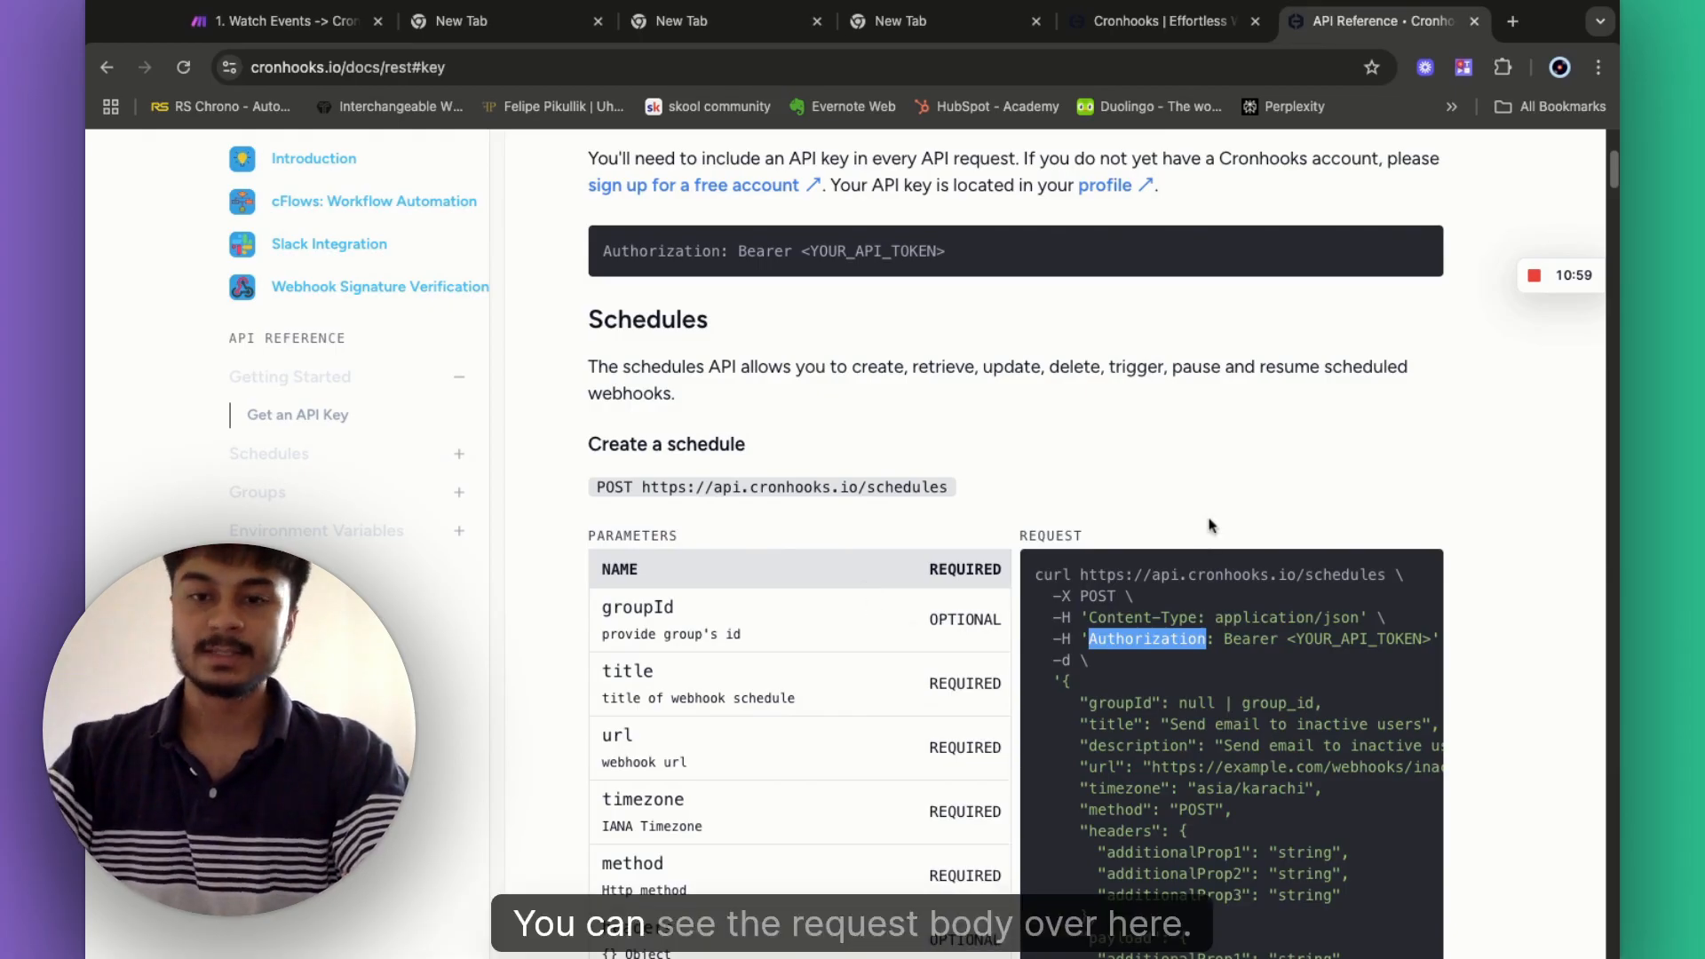
- Select the Create a schedule example JSON body in the Cronhooks docs and return to Make
scroll(1500, 515, "down", 6)
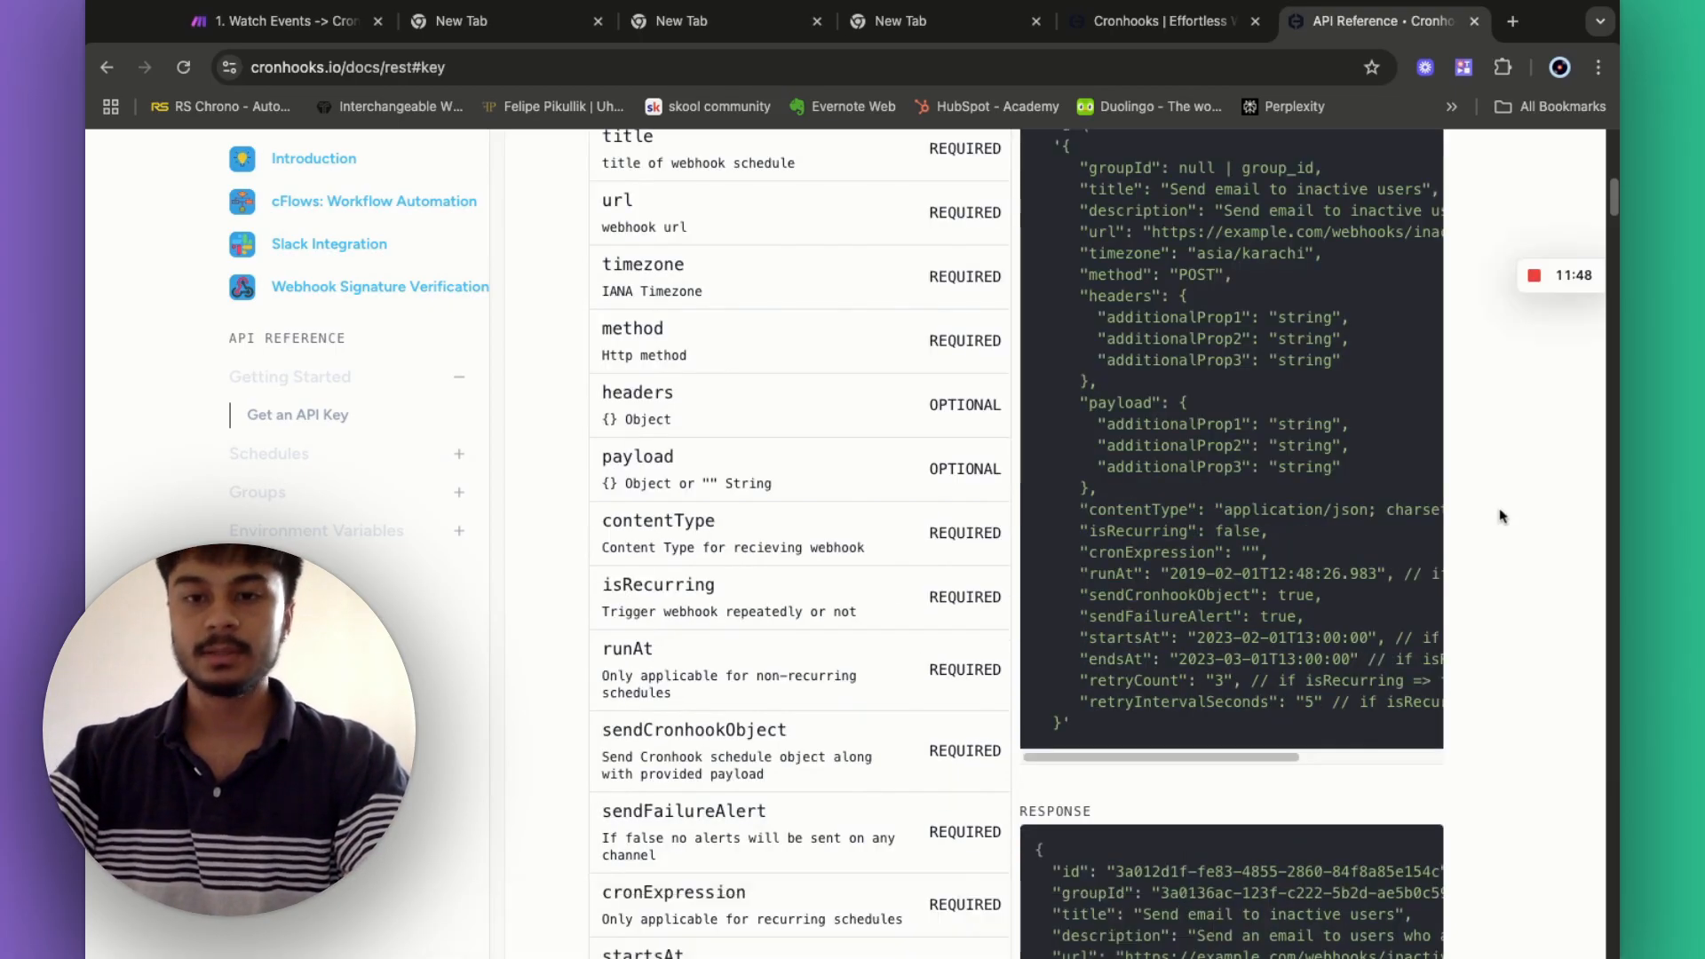
scroll(1096, 296, "up", 2)
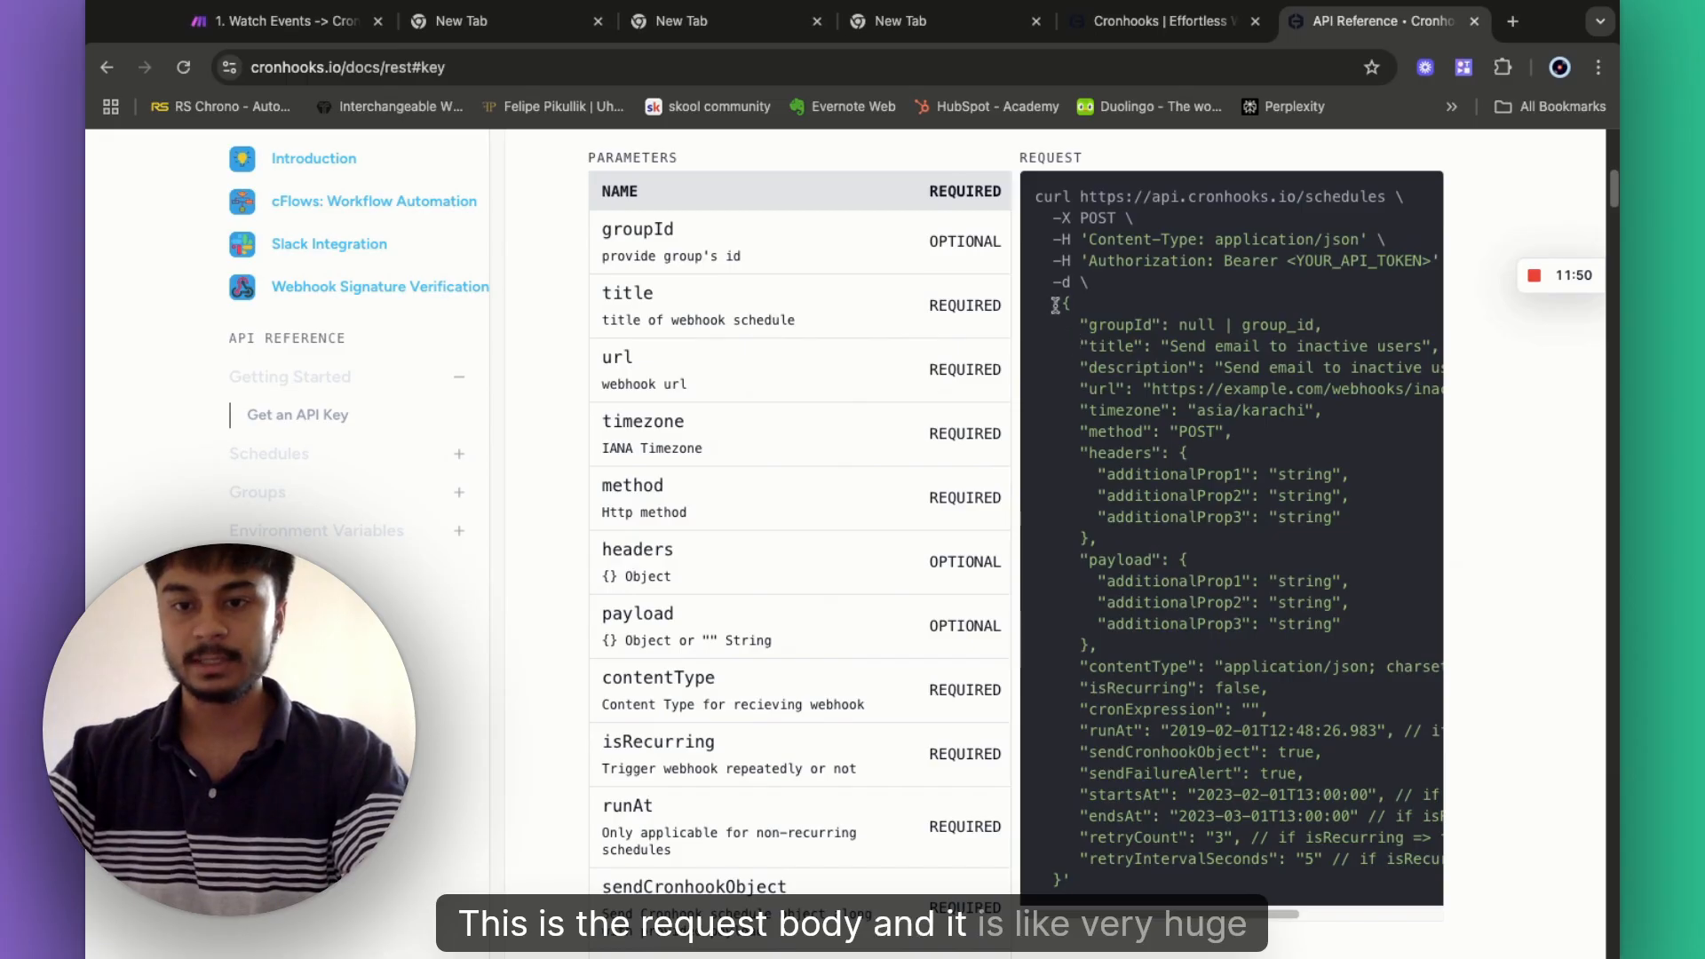
left_click_drag(1056, 304, 1076, 881)
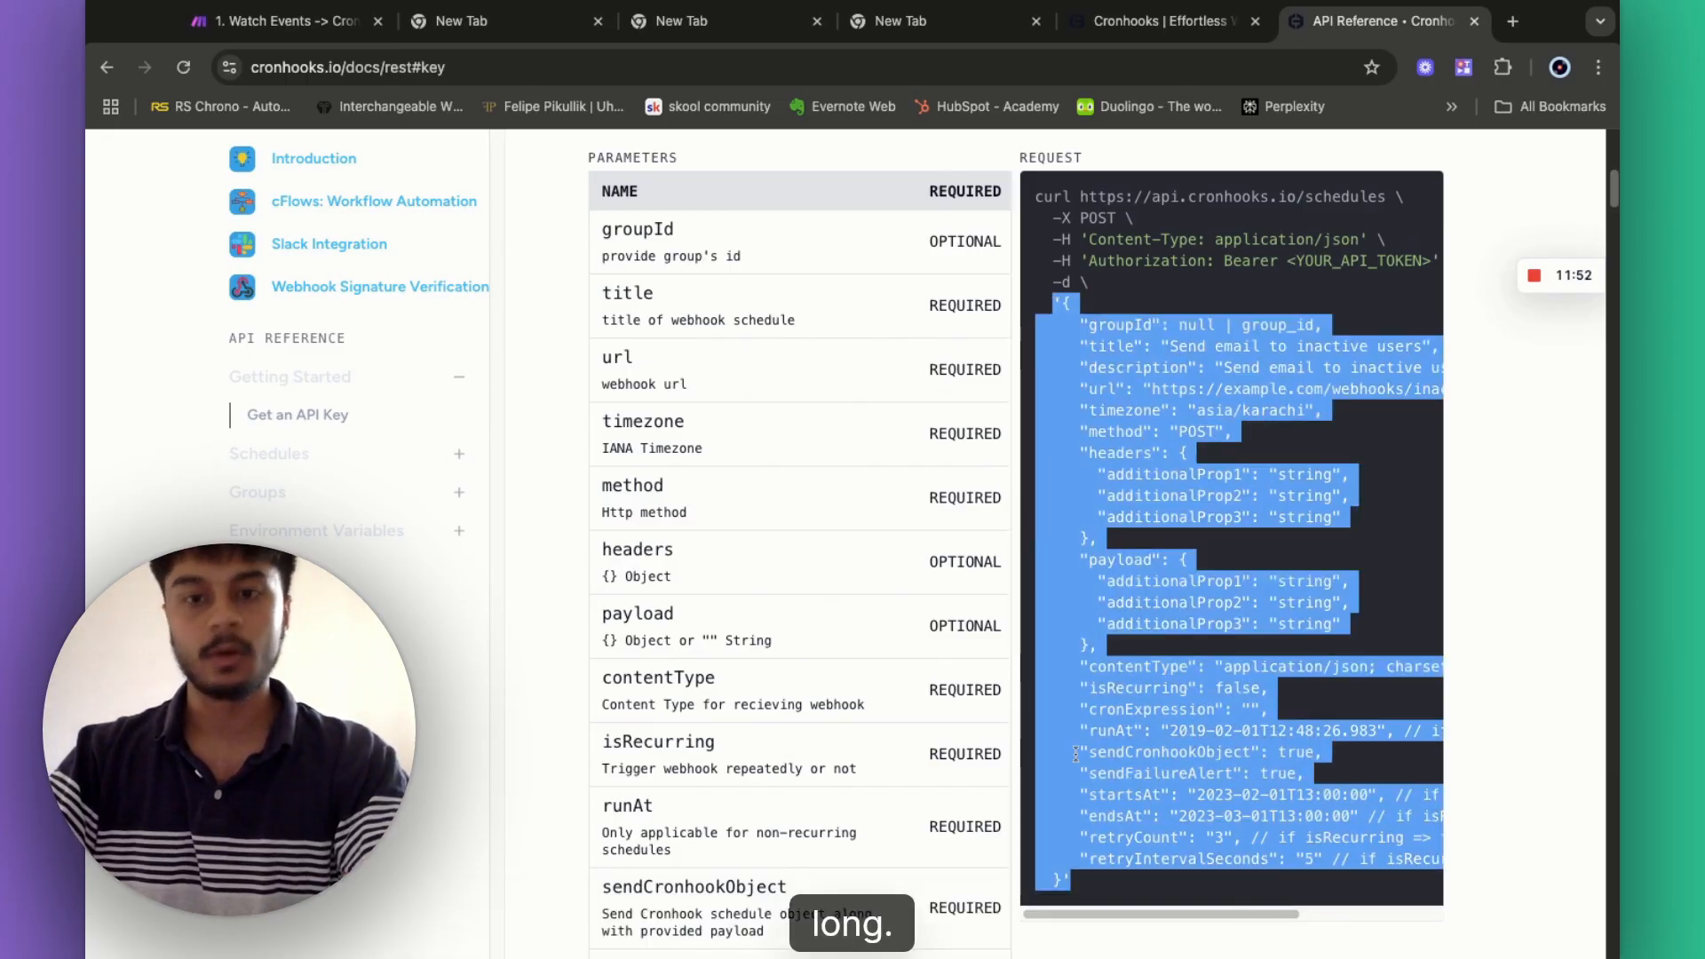
scroll(1076, 753, "down", 1)
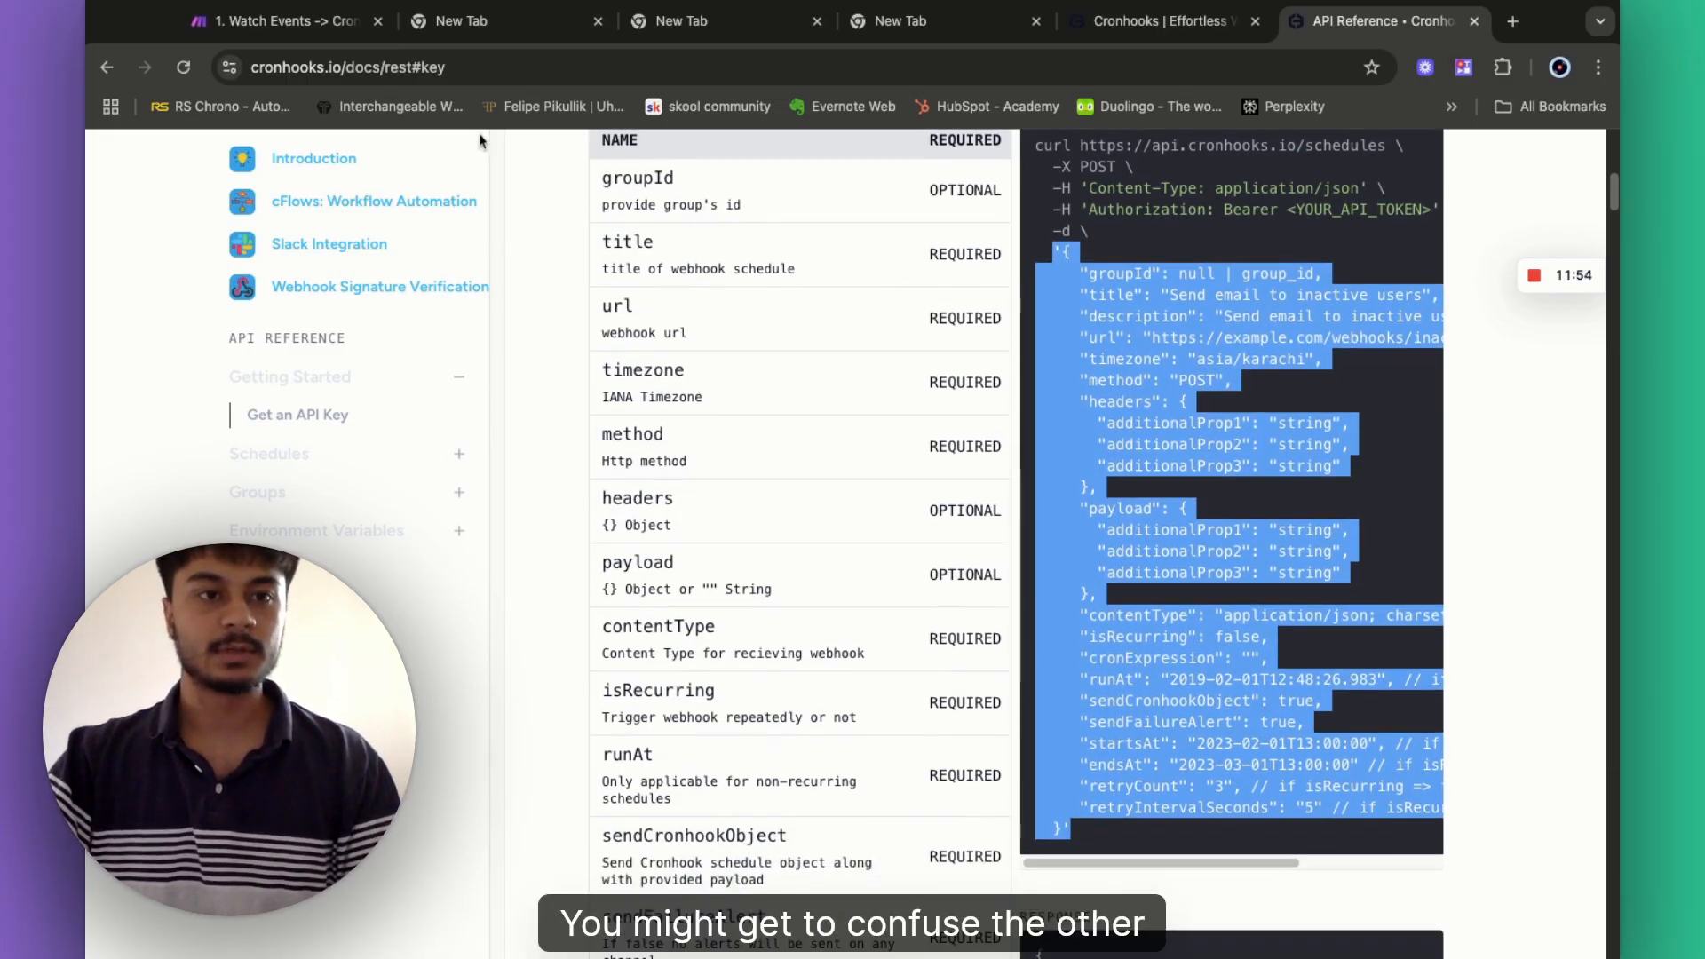
left_click(286, 23)
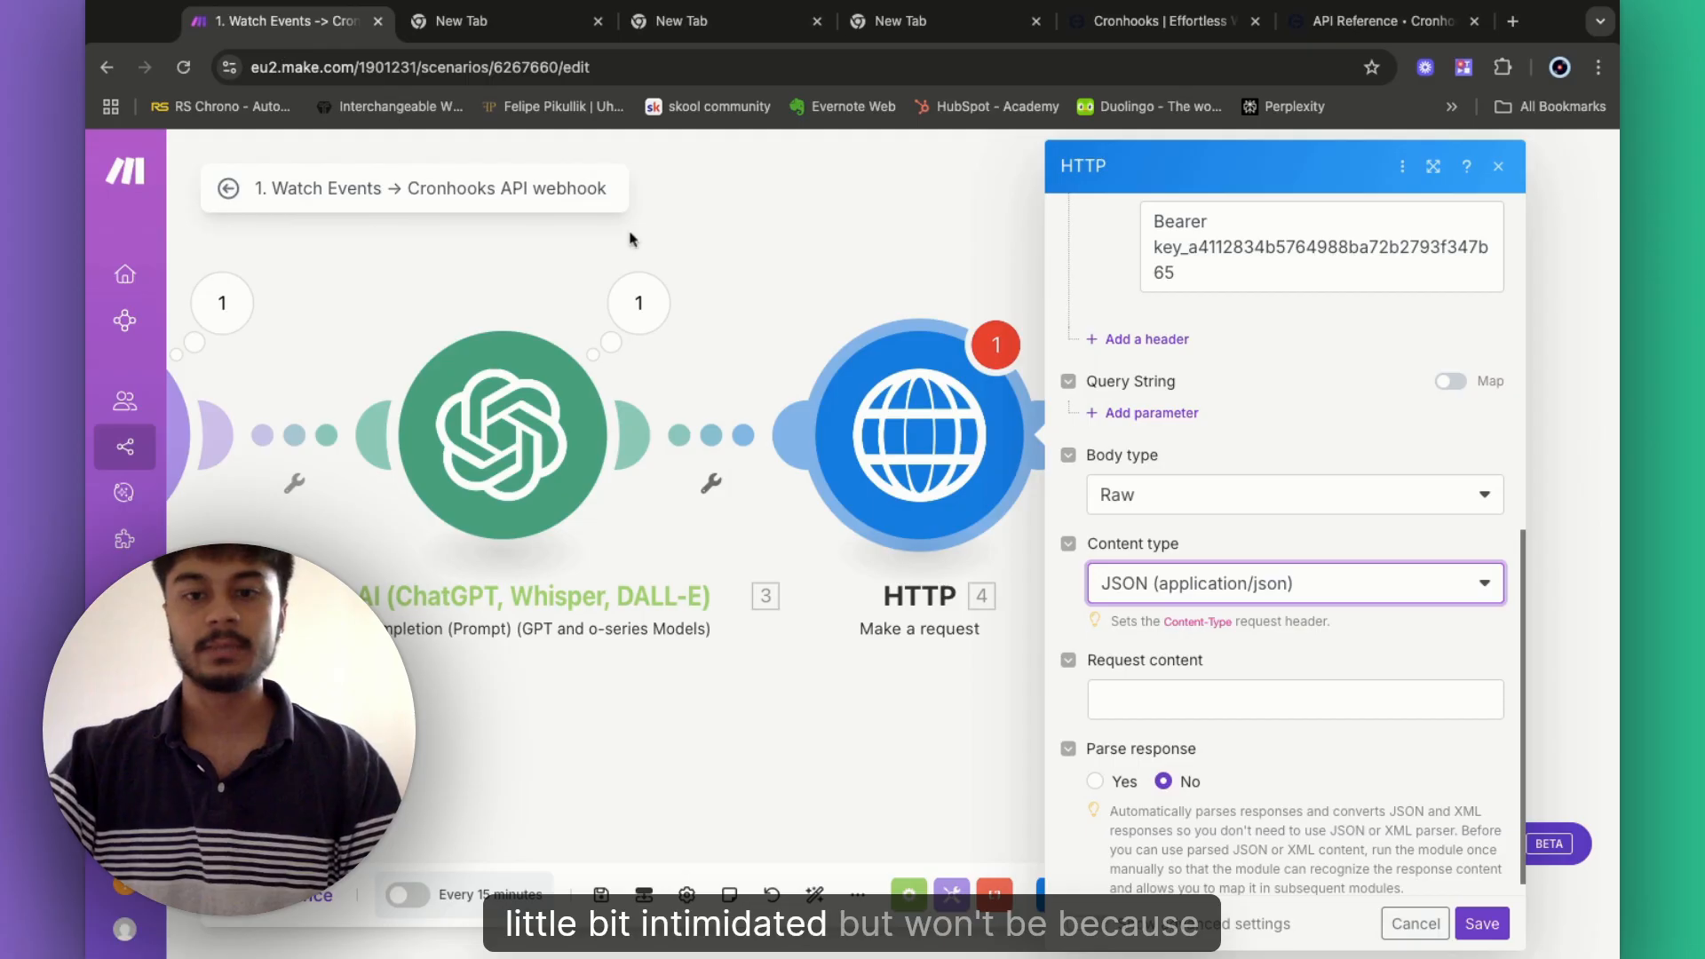
- Paste the Cronhooks example JSON into the HTTP module's request content
left_click(1135, 699)
key("super+v")
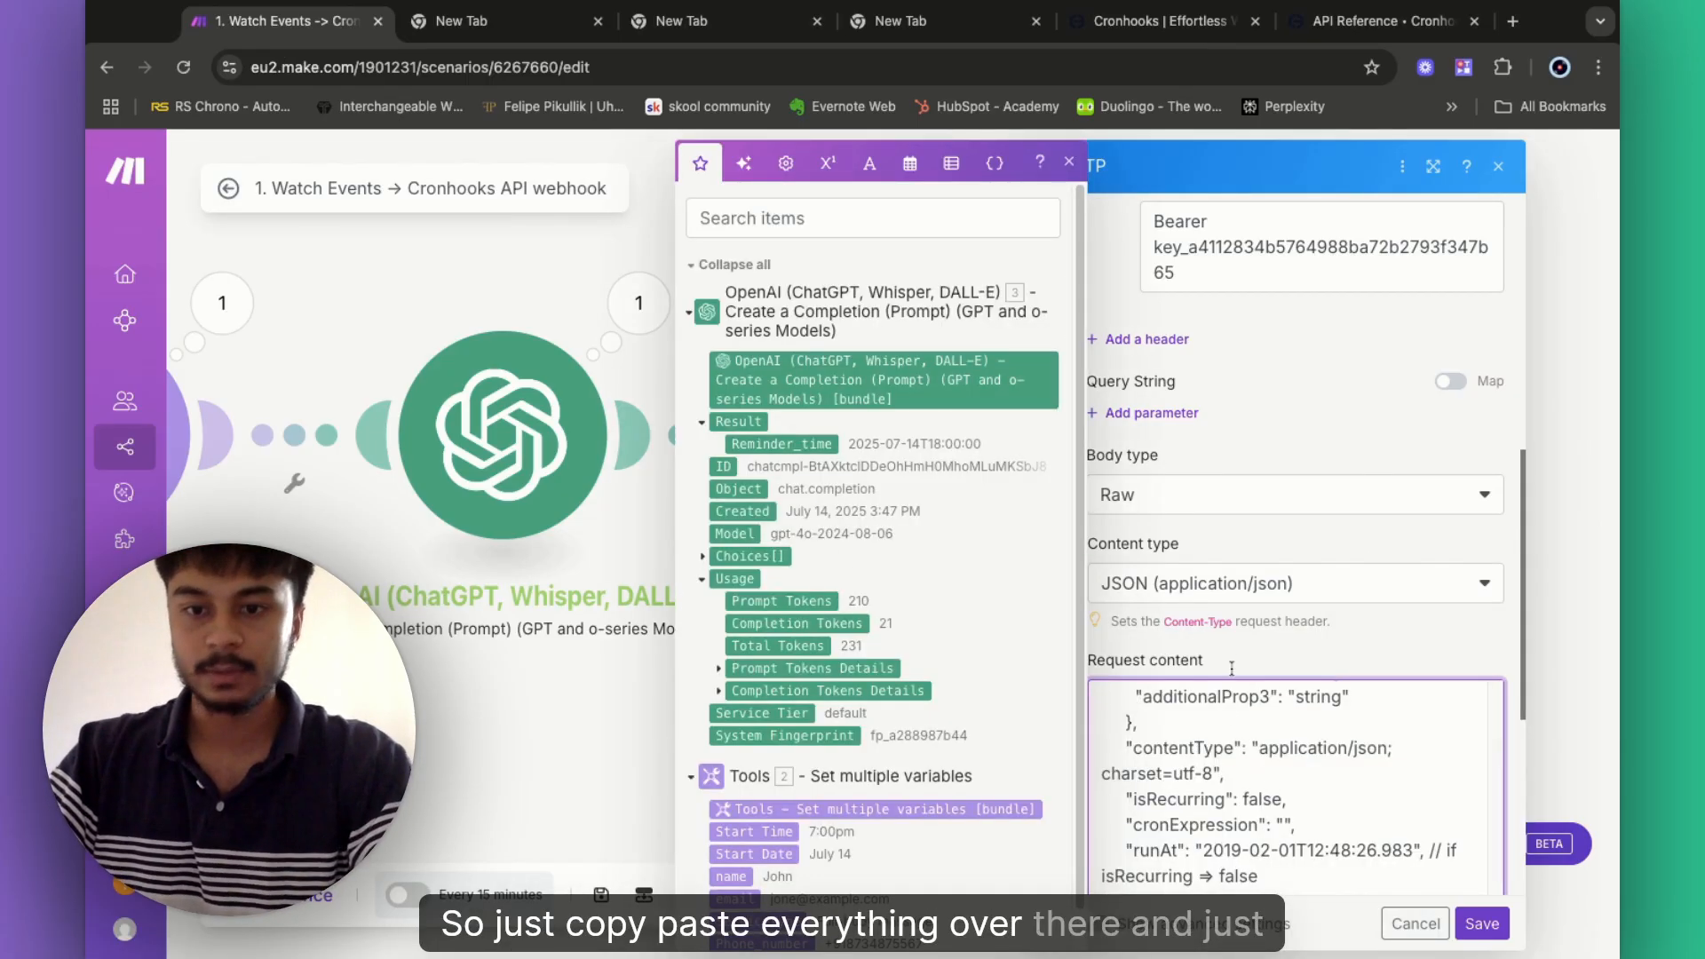
scroll(1269, 760, "up", 10)
scroll(1279, 675, "down", 4)
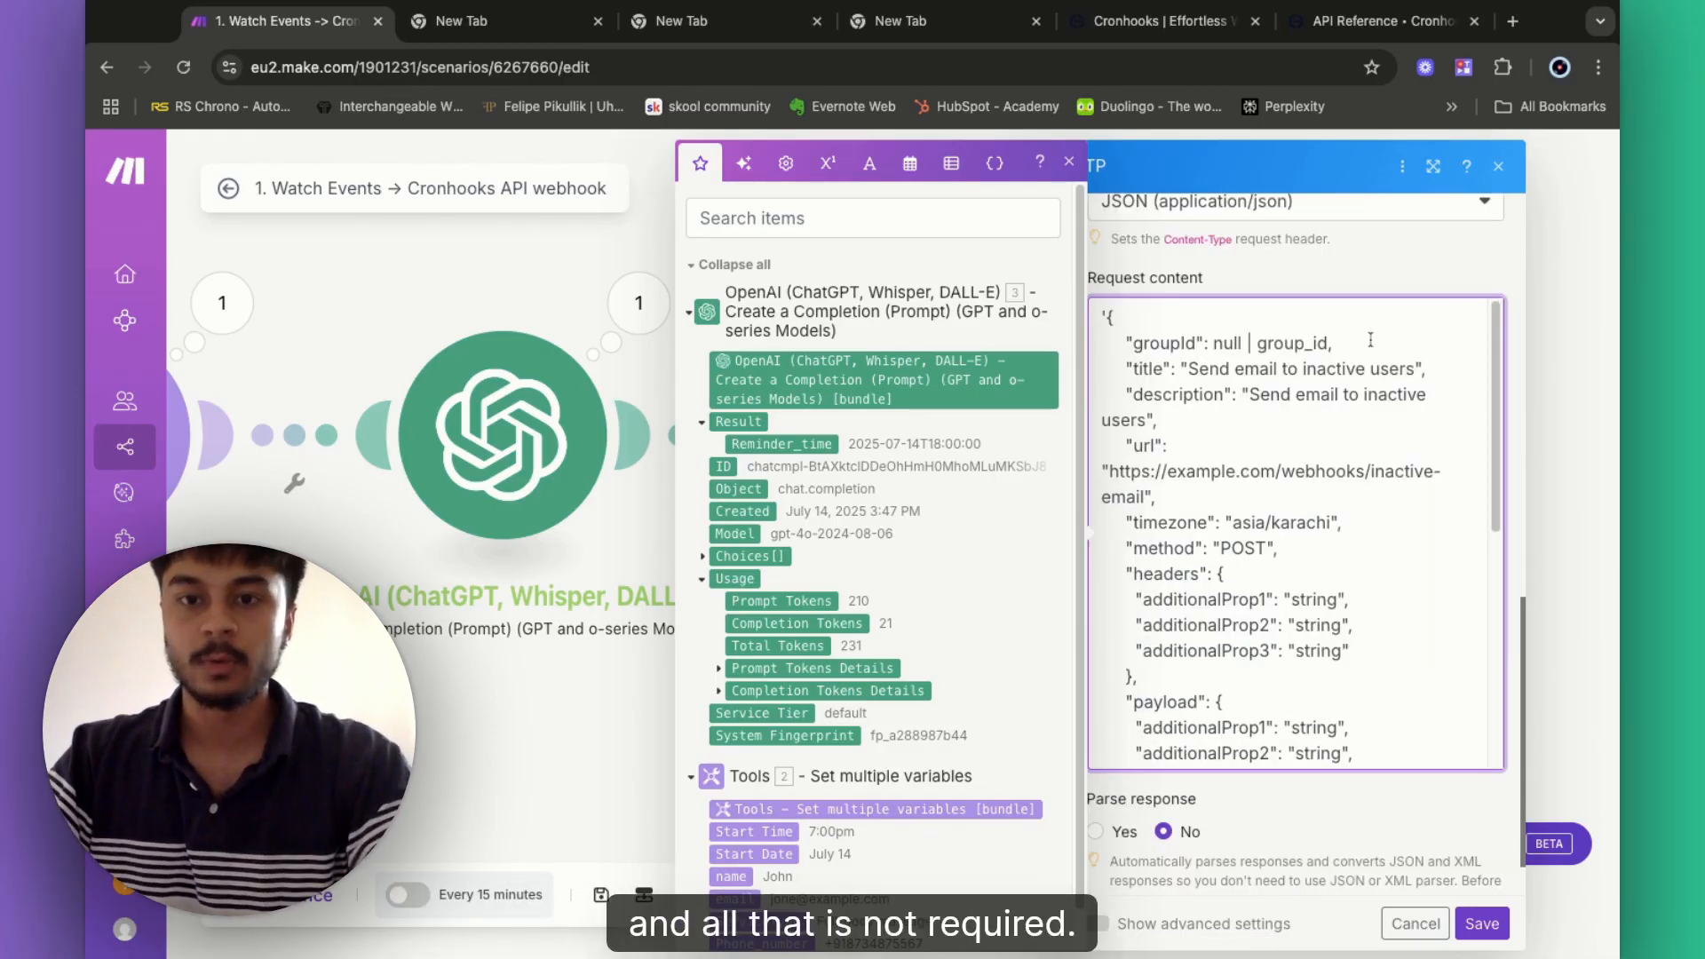
- Delete the groupId and description lines from the request body
left_click_drag(1128, 343, 1334, 344)
key("BackSpace")
key("BackSpace")
key("BackSpace")
key("BackSpace")
key("BackSpace")
key("BackSpace")
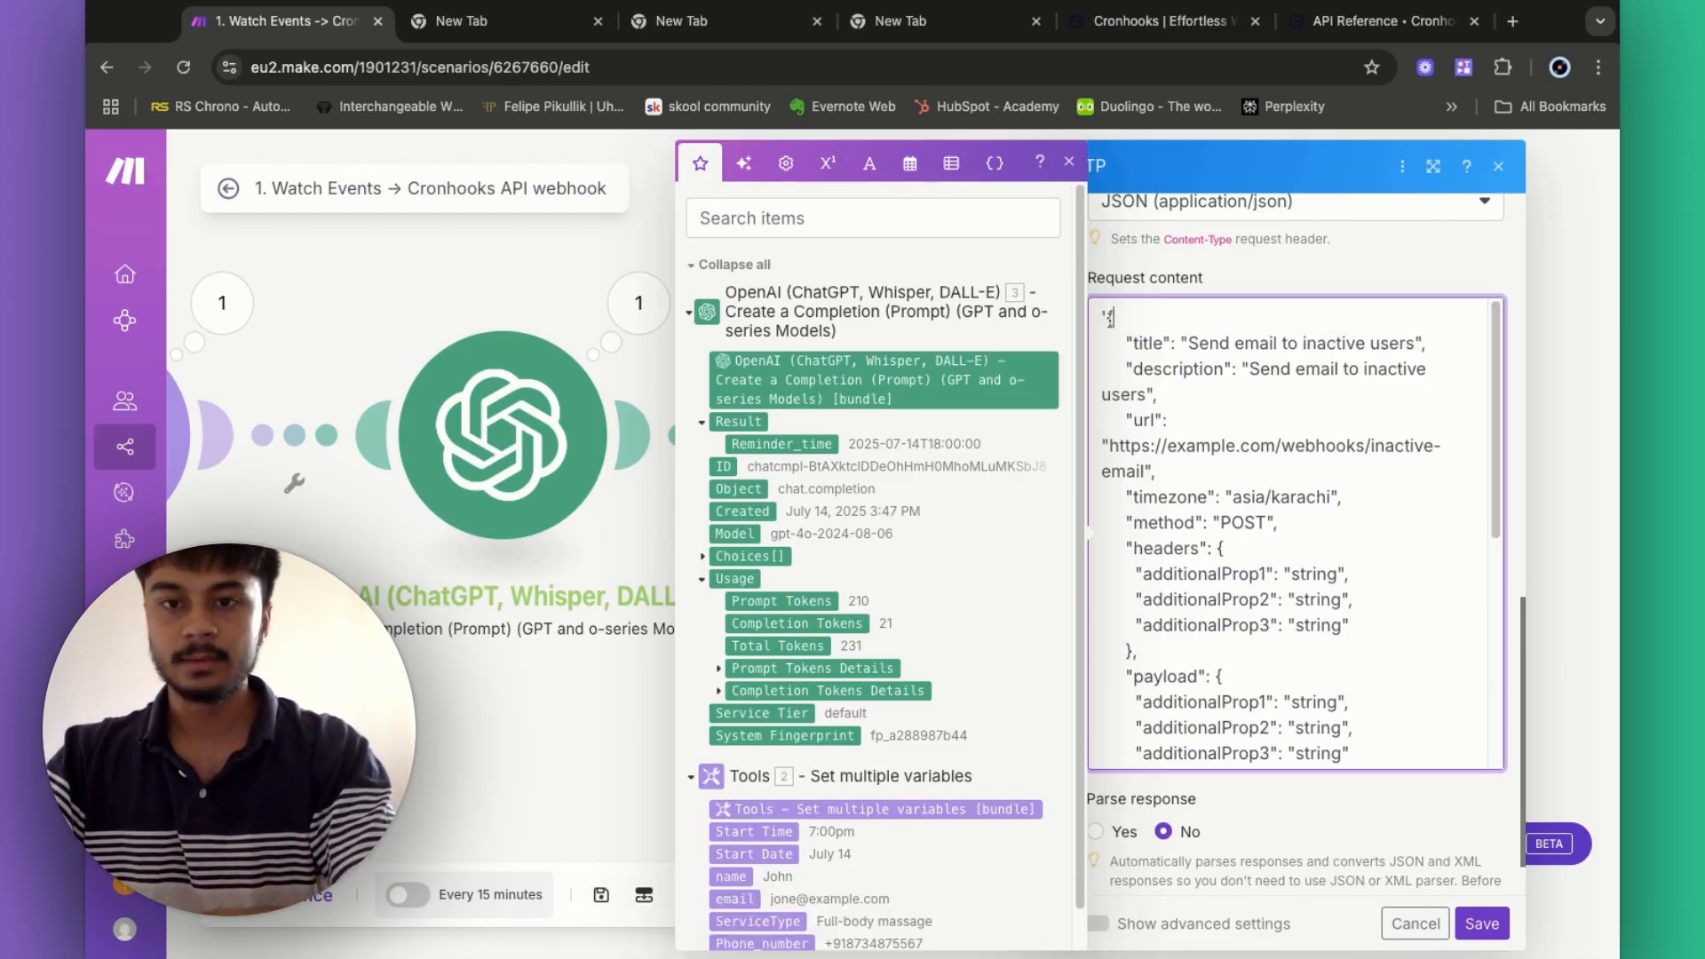
scroll(1236, 611, "down", 5)
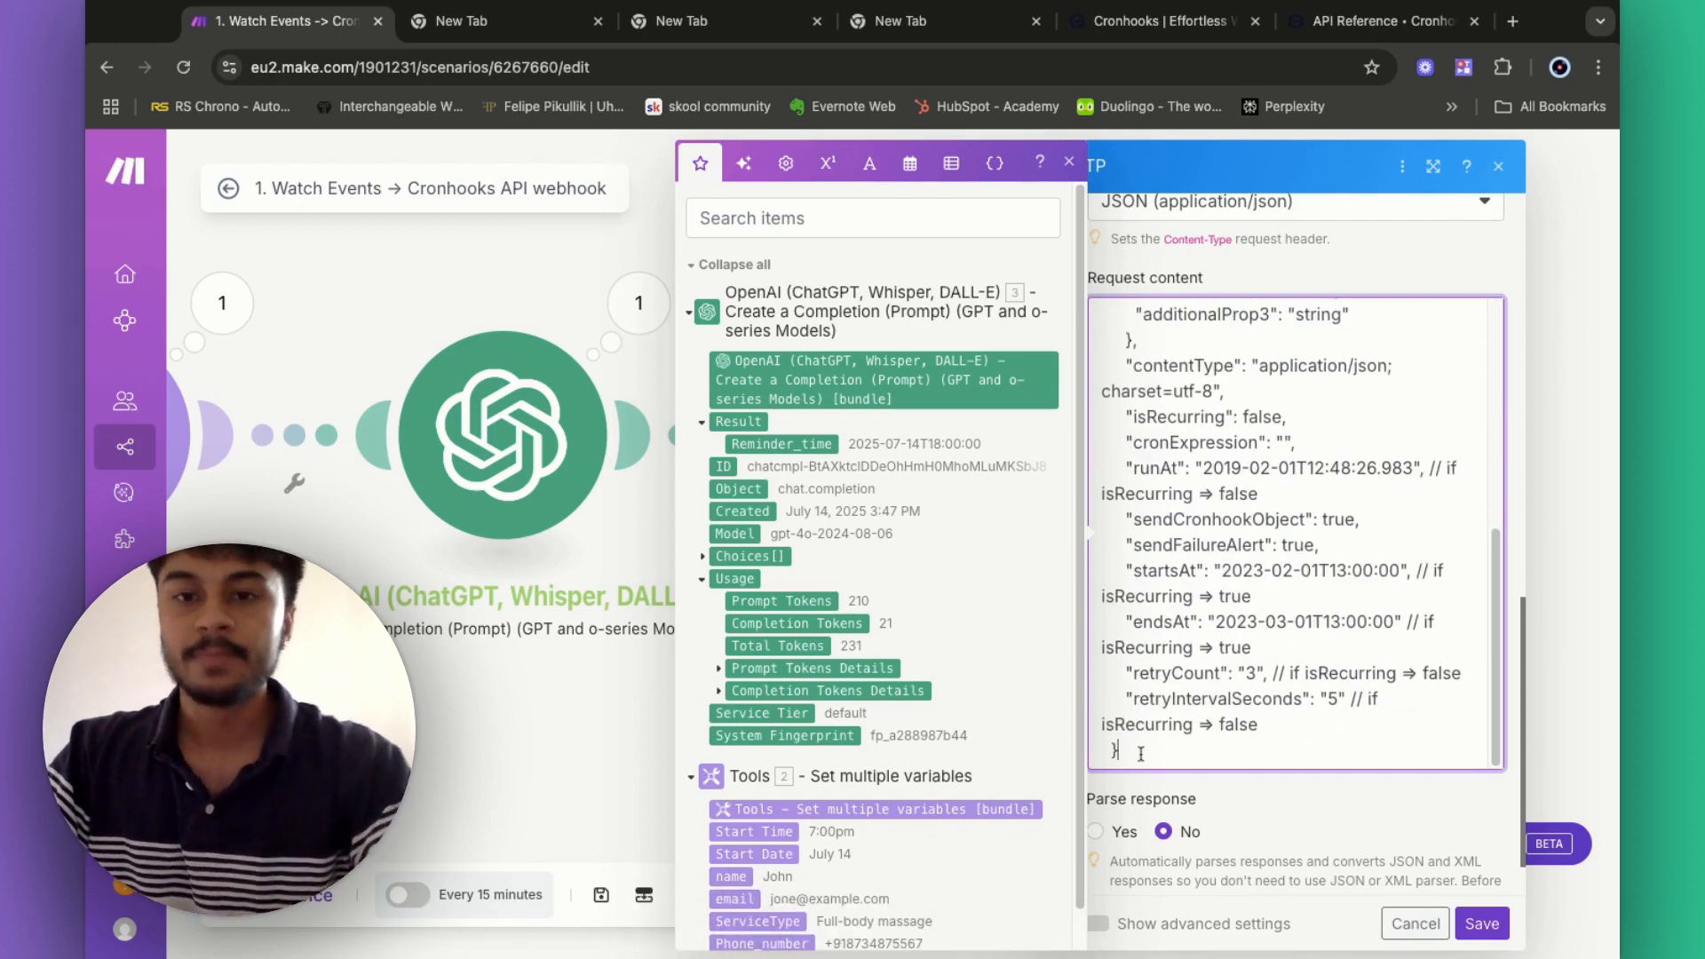
scroll(1157, 684, "up", 10)
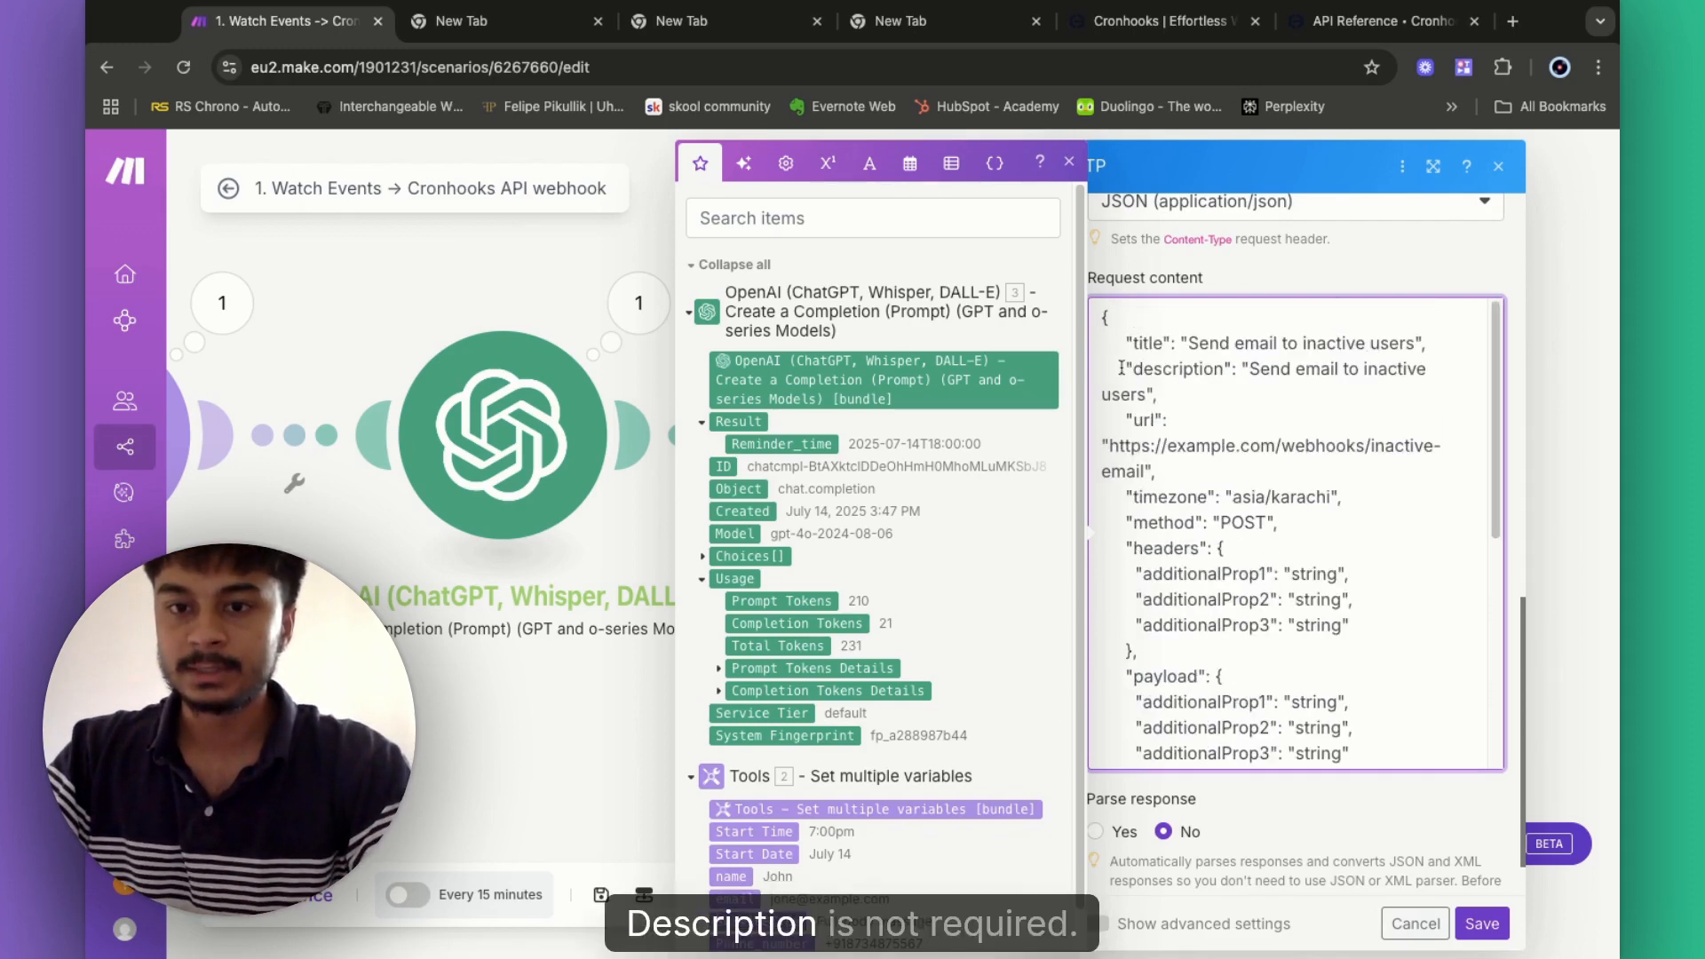
left_click_drag(1121, 367, 1378, 368)
key("shift+Right")
key("shift+Right")
key("shift+Right")
key("shift+Right")
key("shift+Right")
key("shift+Right")
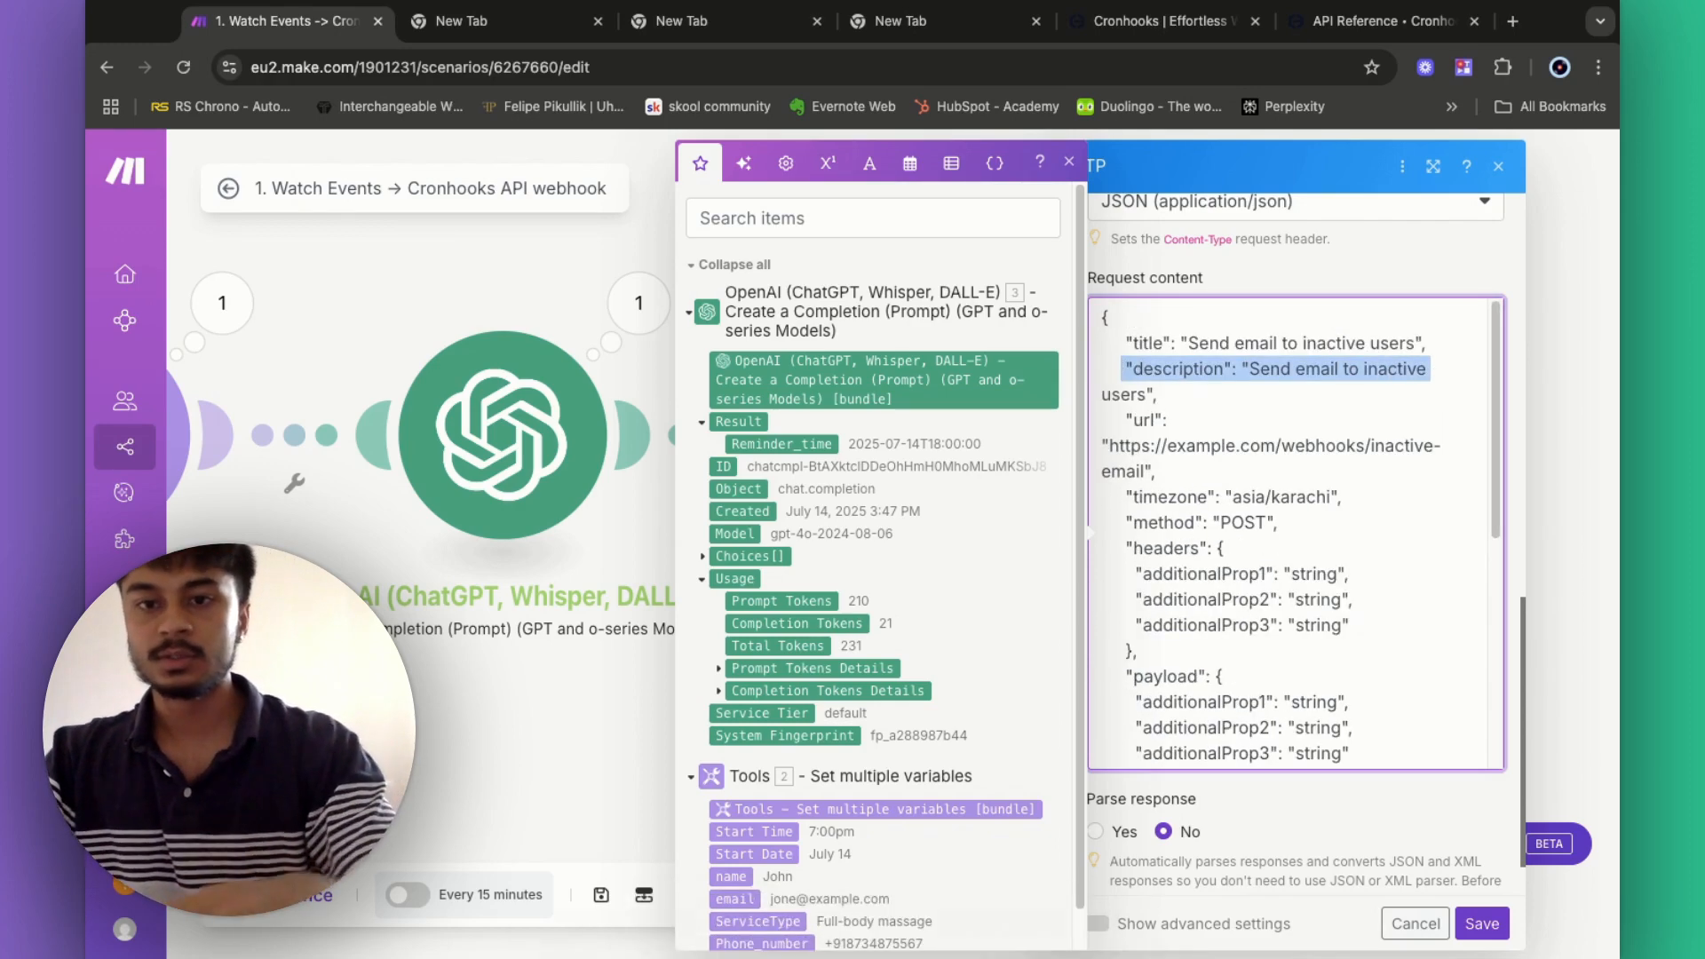
left_click(1301, 397)
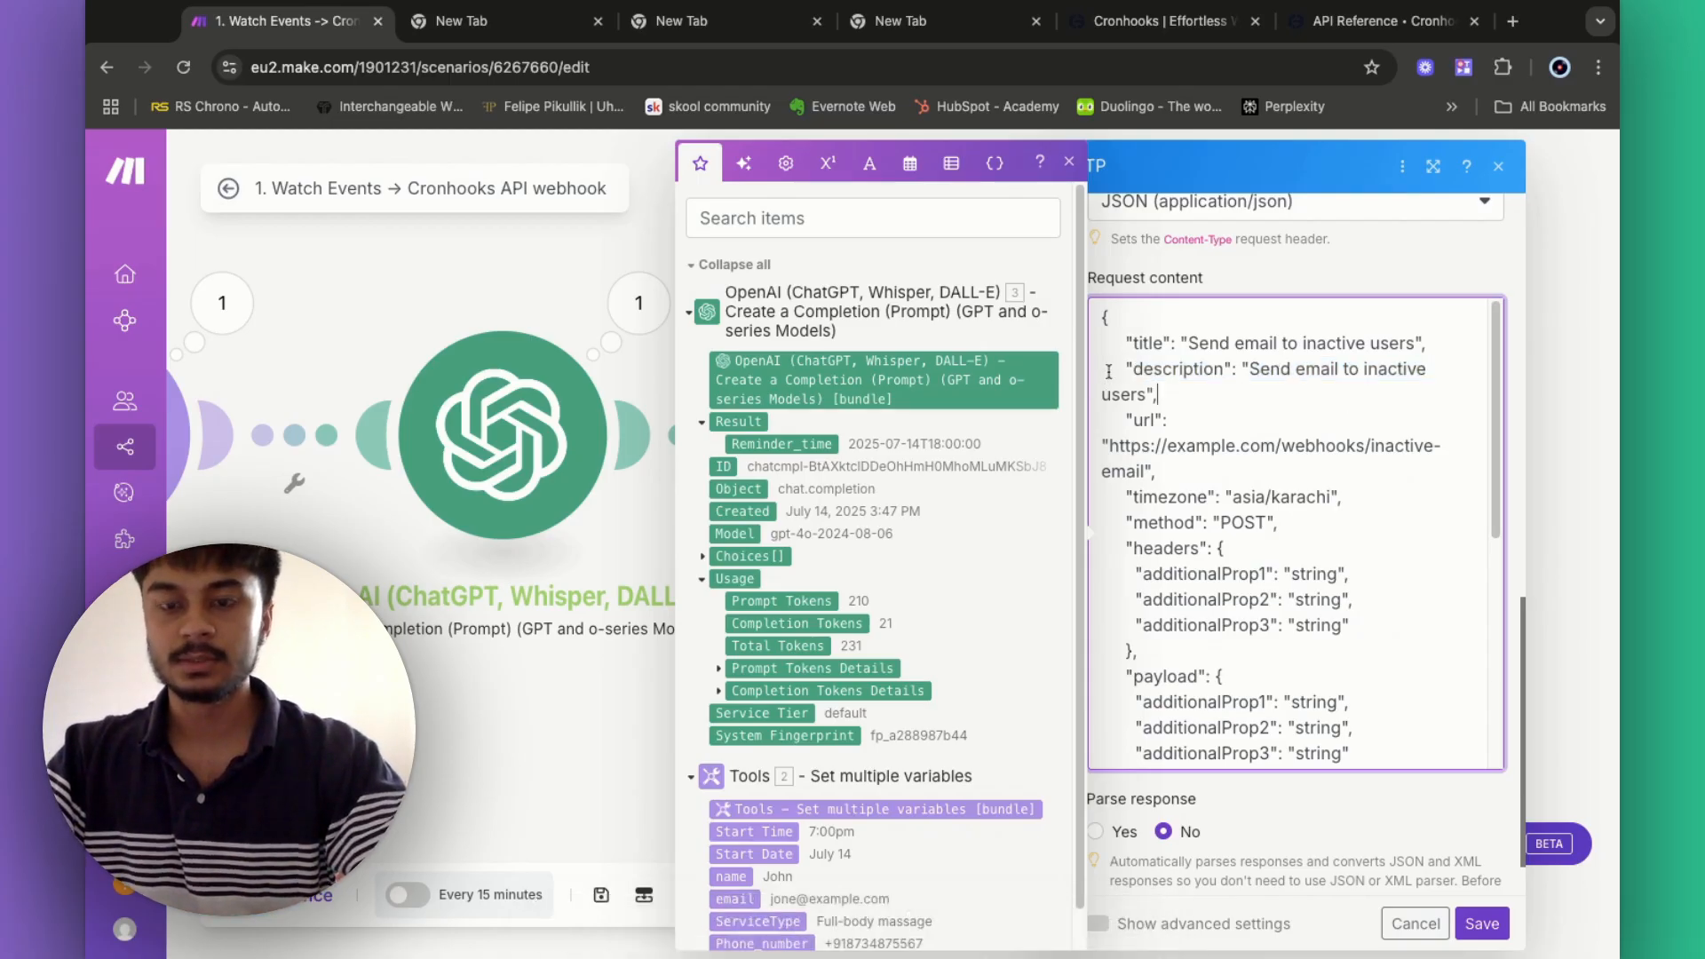
key("shift+Left")
key("shift+Left")
key("shift+Left")
key("shift+Left")
key("shift+Left")
key("shift+Up")
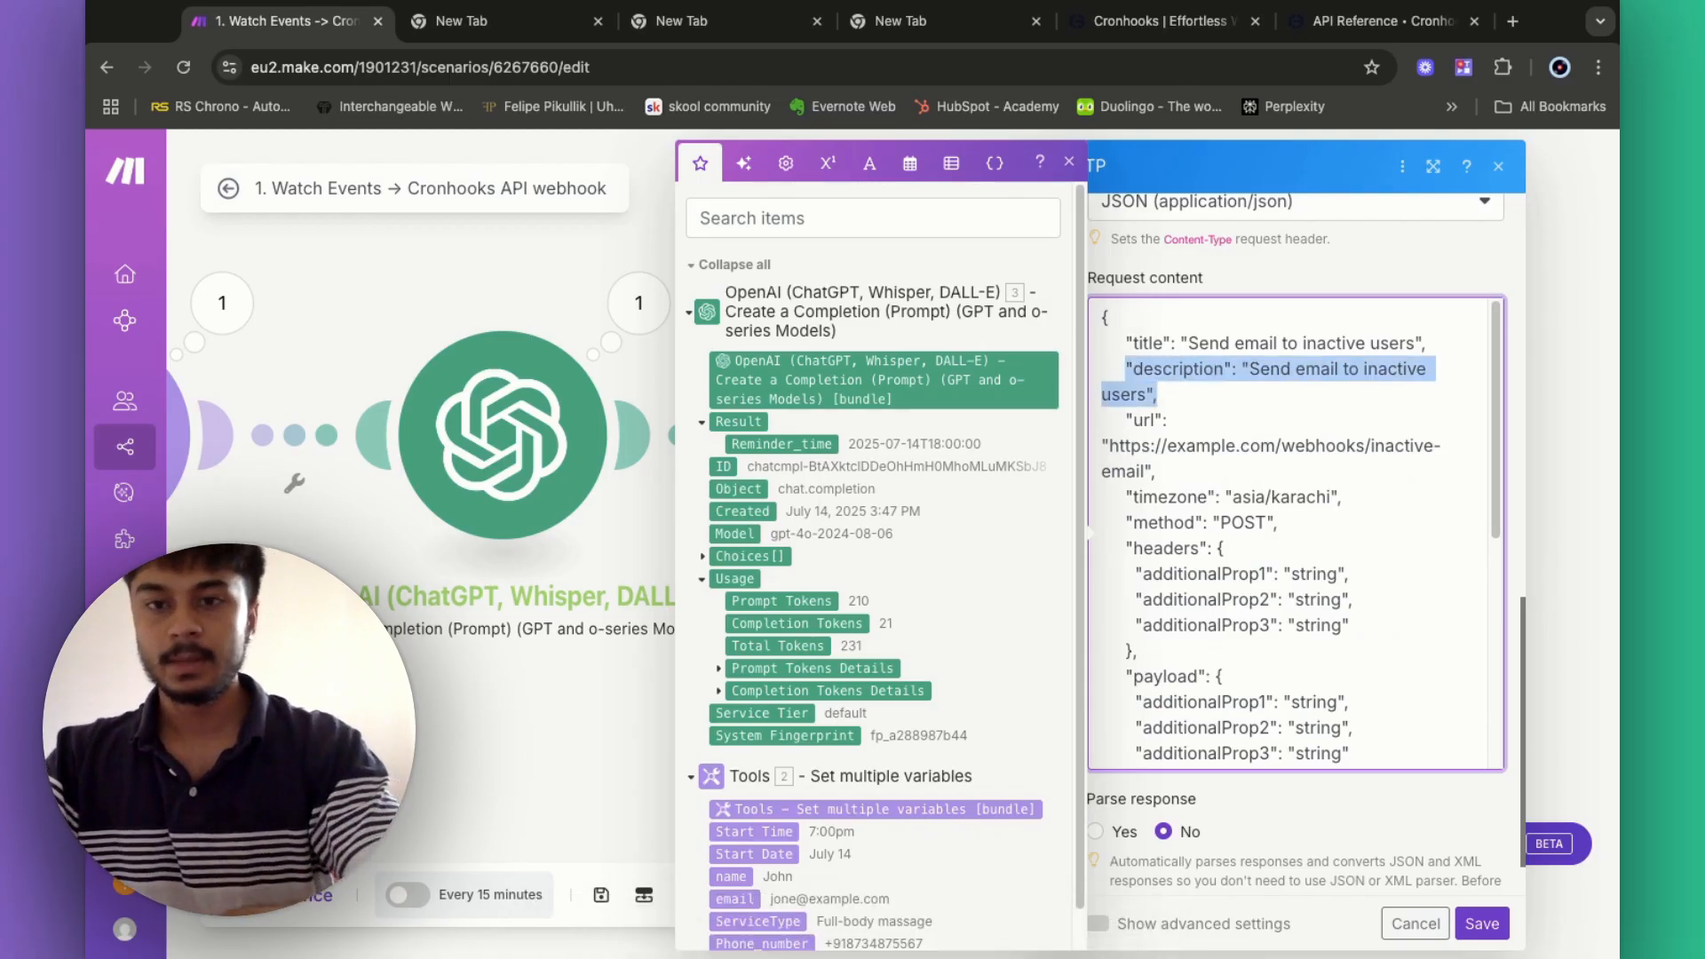
key("BackSpace")
key("BackSpace")
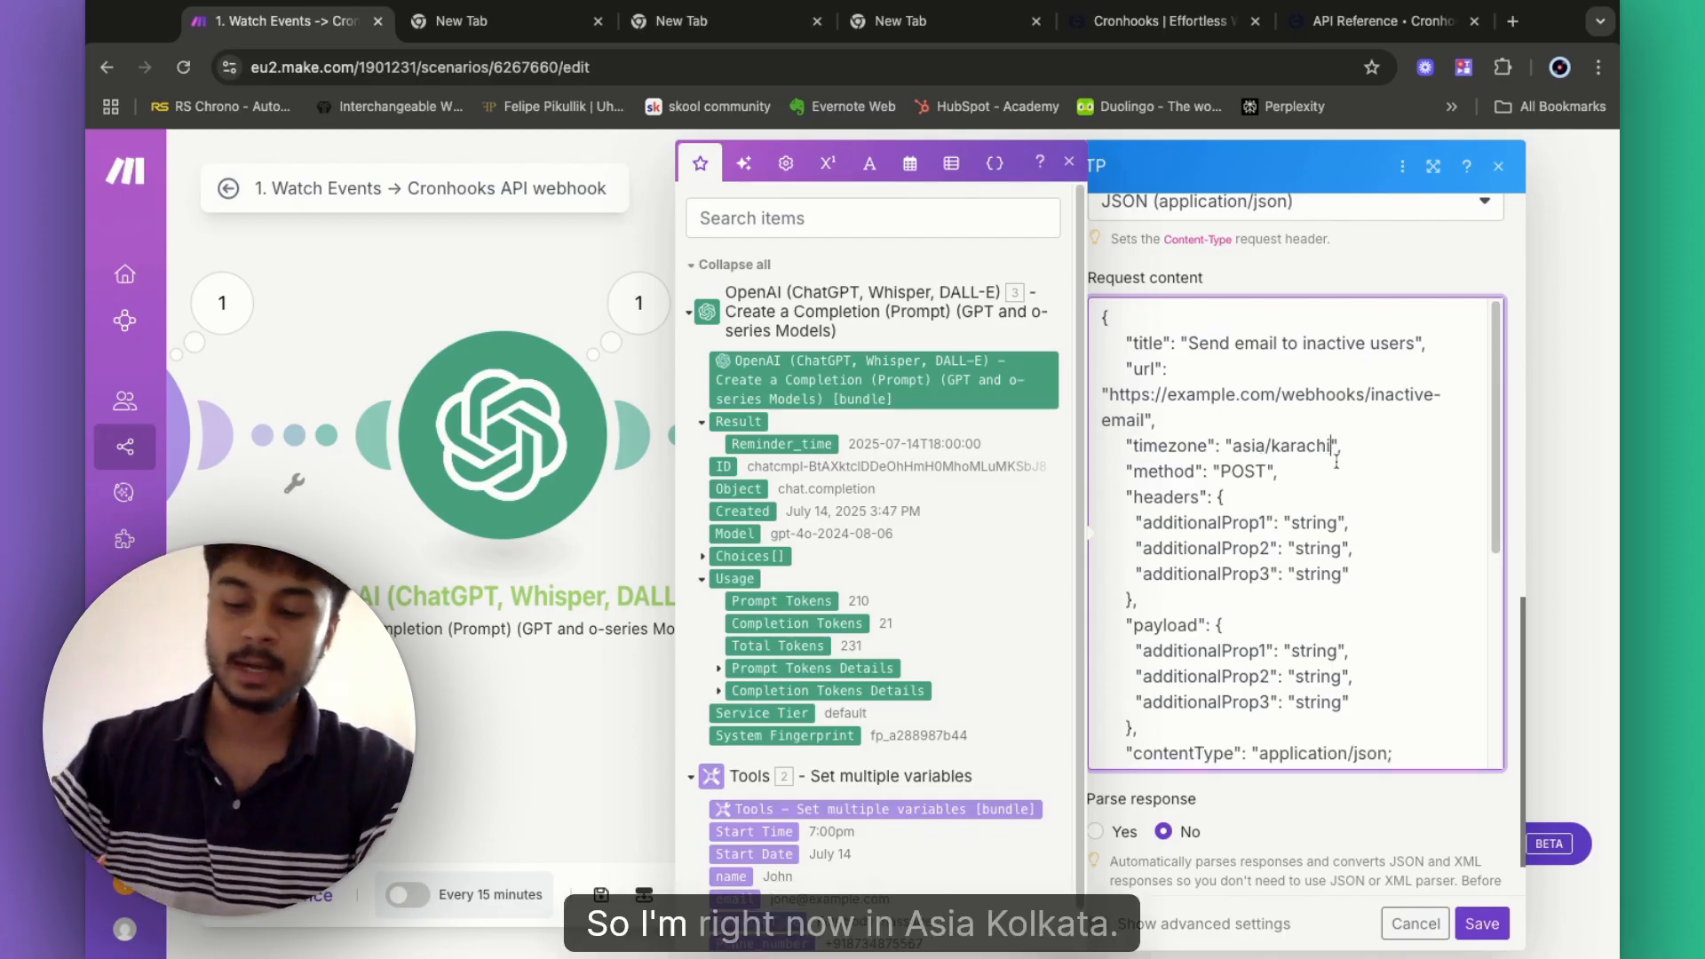
- Change the timezone value from karachi to asia/kolkata
key("BackSpace")
key("BackSpace")
key("BackSpace")
key("BackSpace")
key("BackSpace")
key("BackSpace")
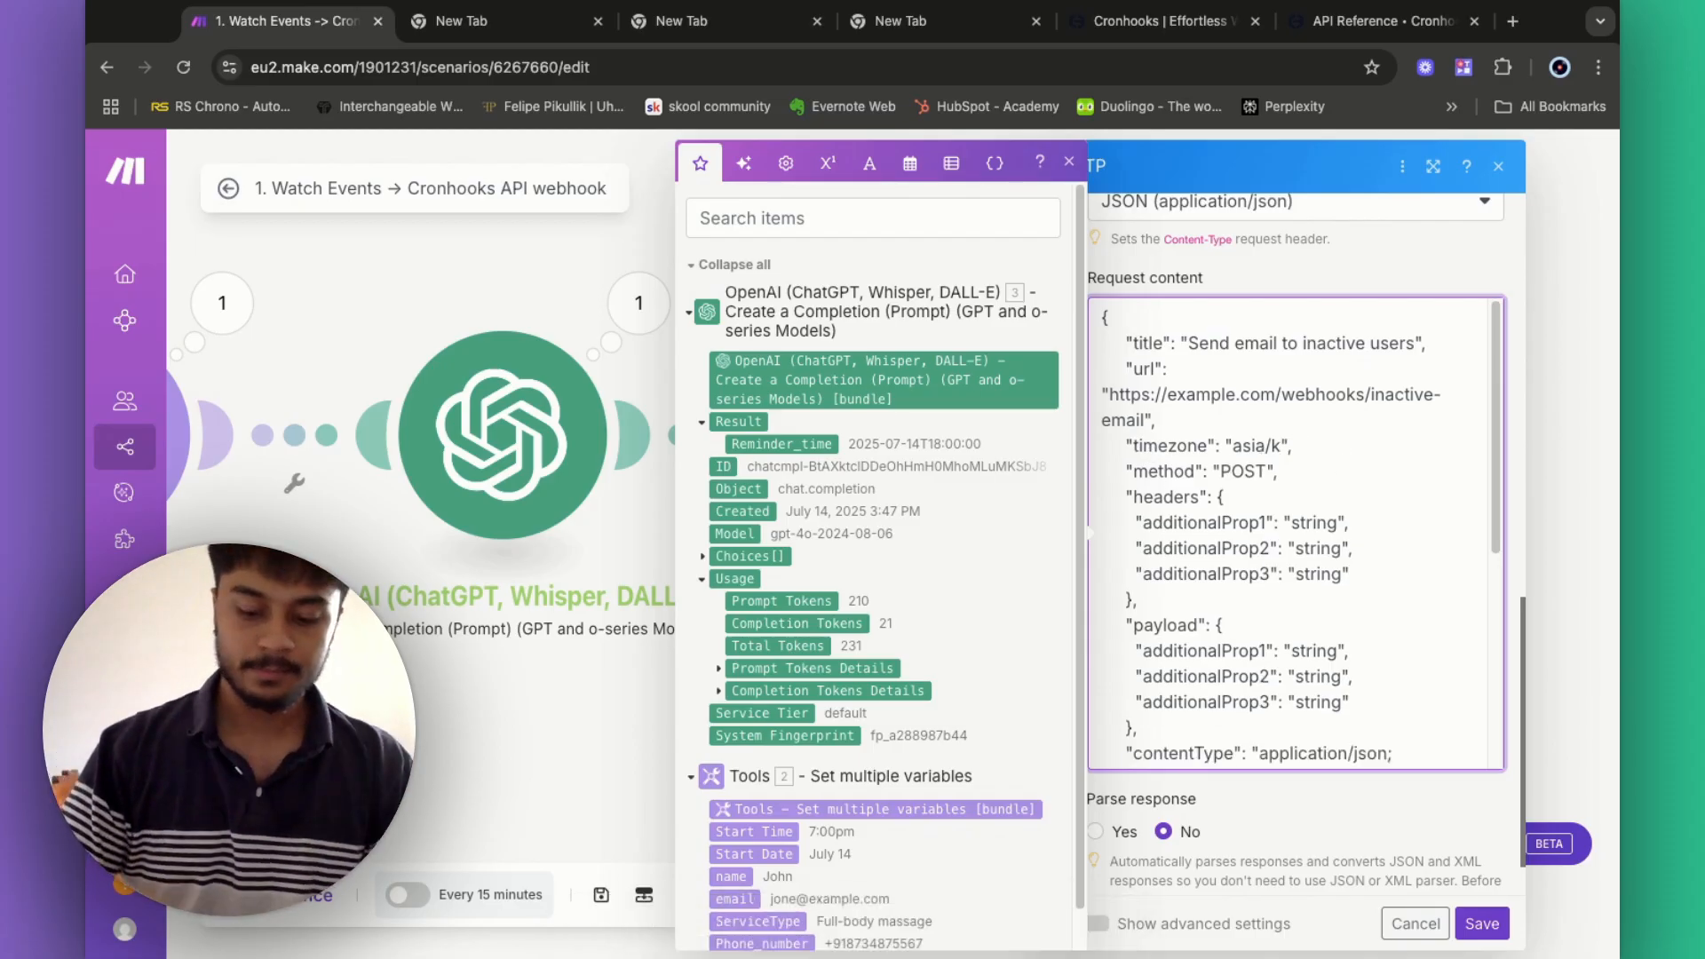
type("olkata")
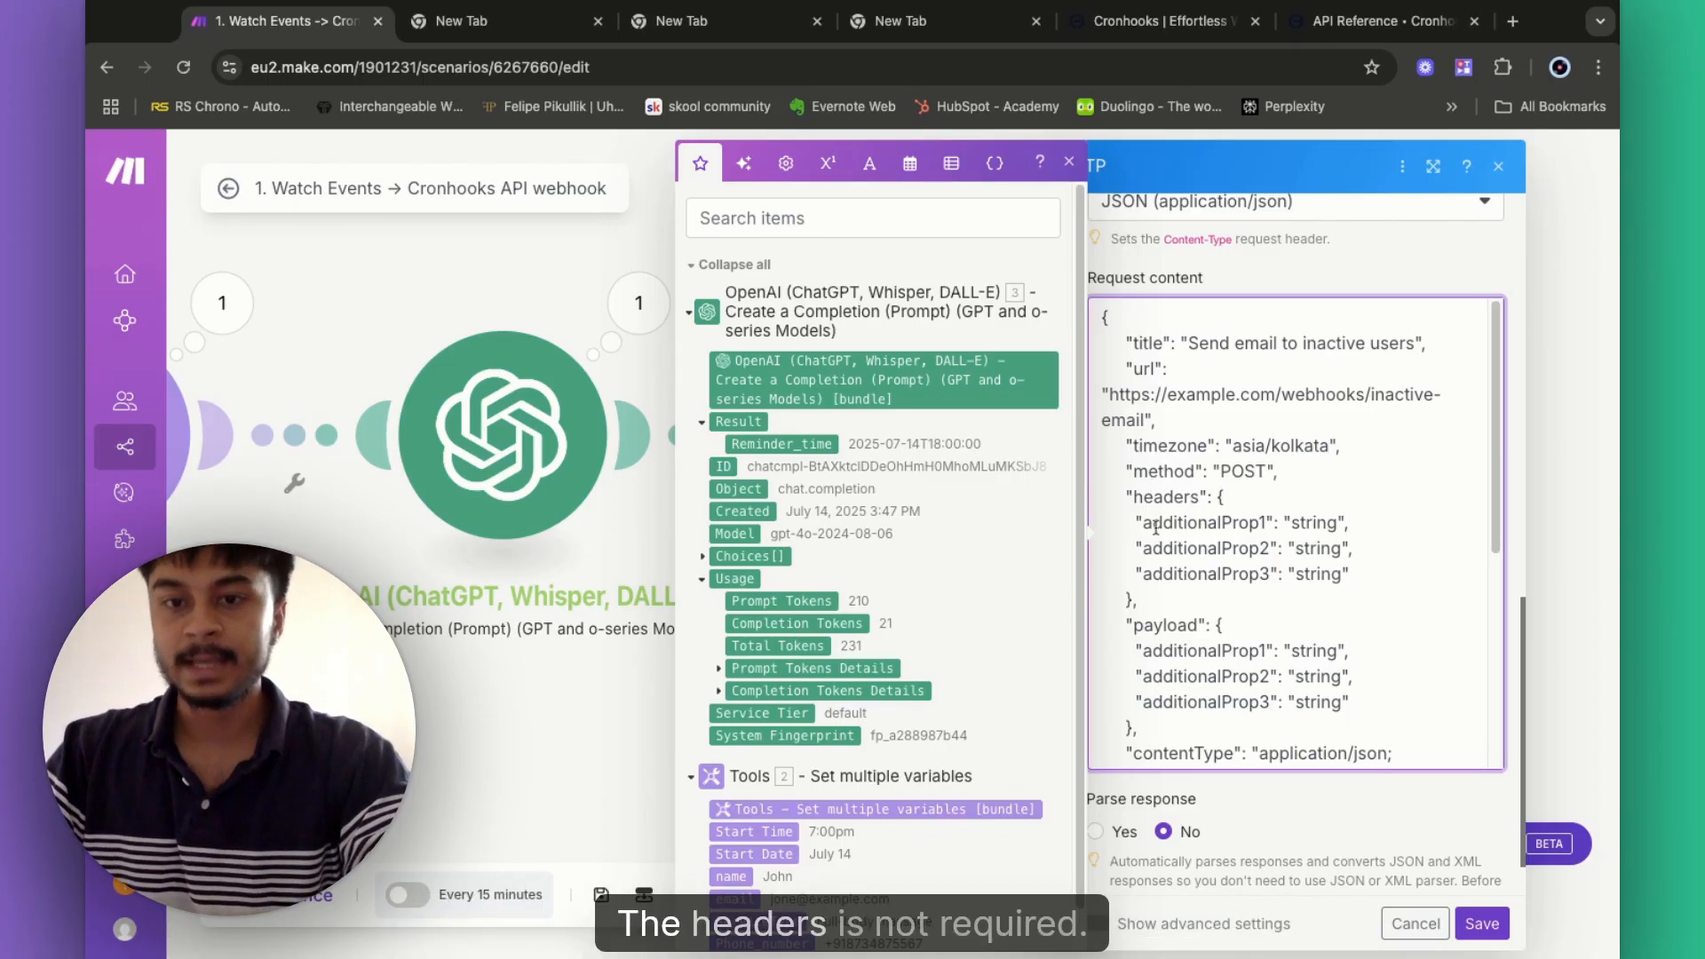
scroll(1146, 711, "down", 1)
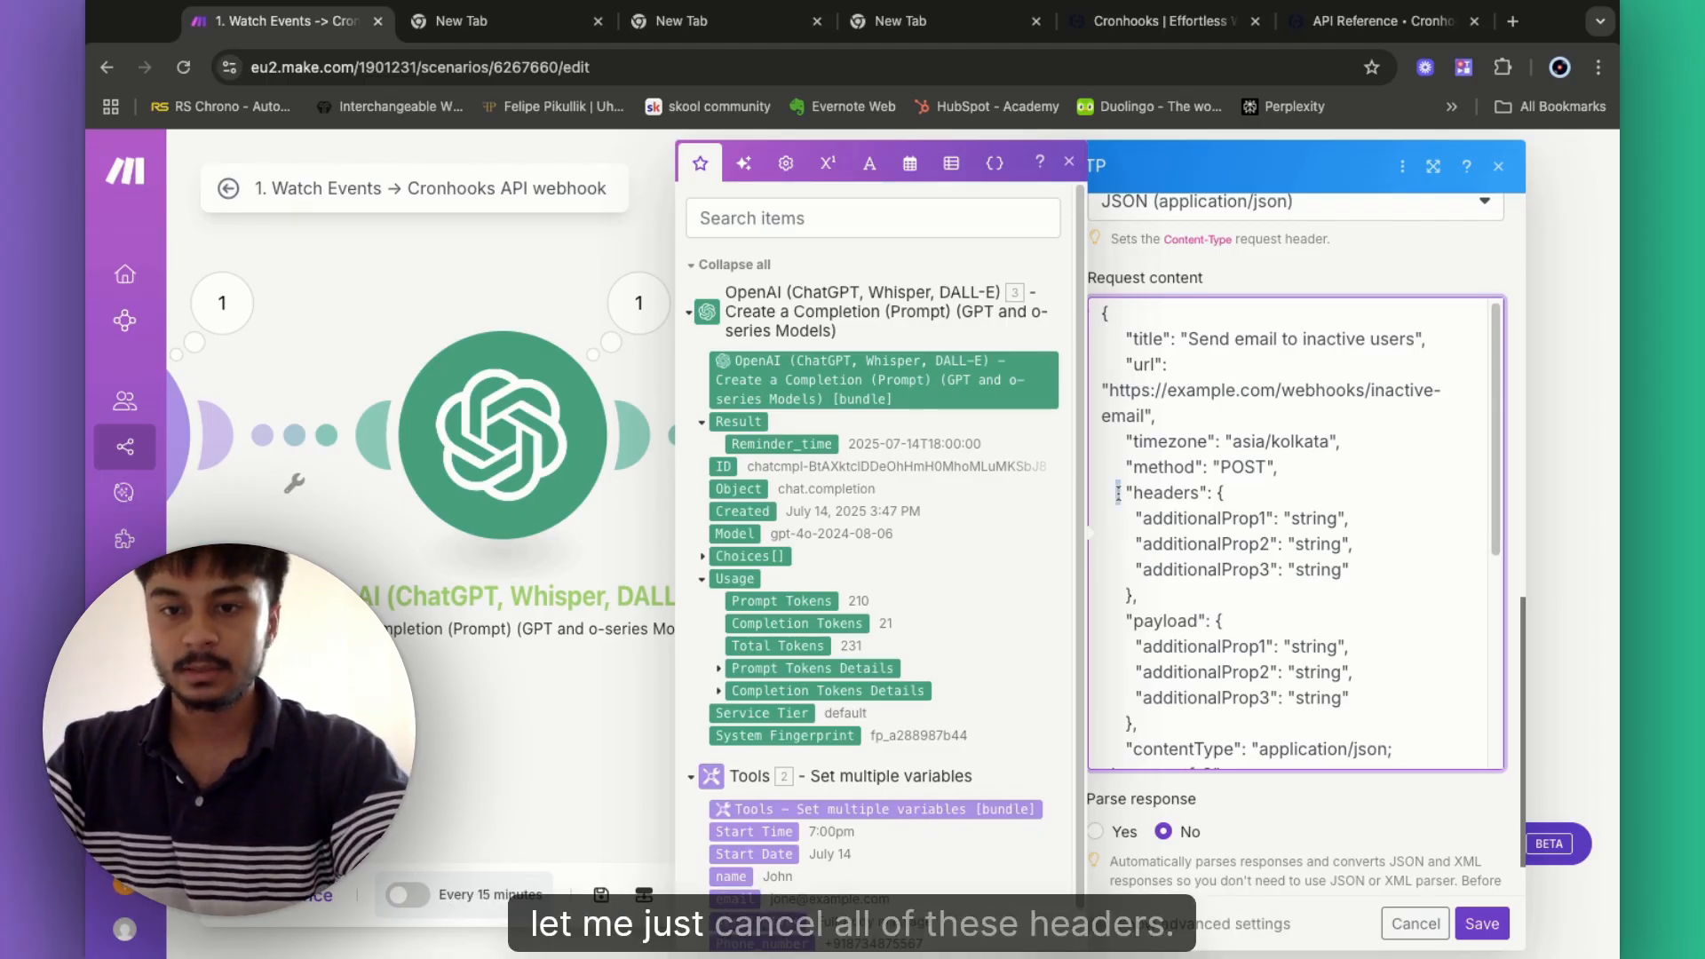
- Delete the headers block and the empty line after method from the request body
left_click_drag(1118, 492, 1140, 595)
key("BackSpace")
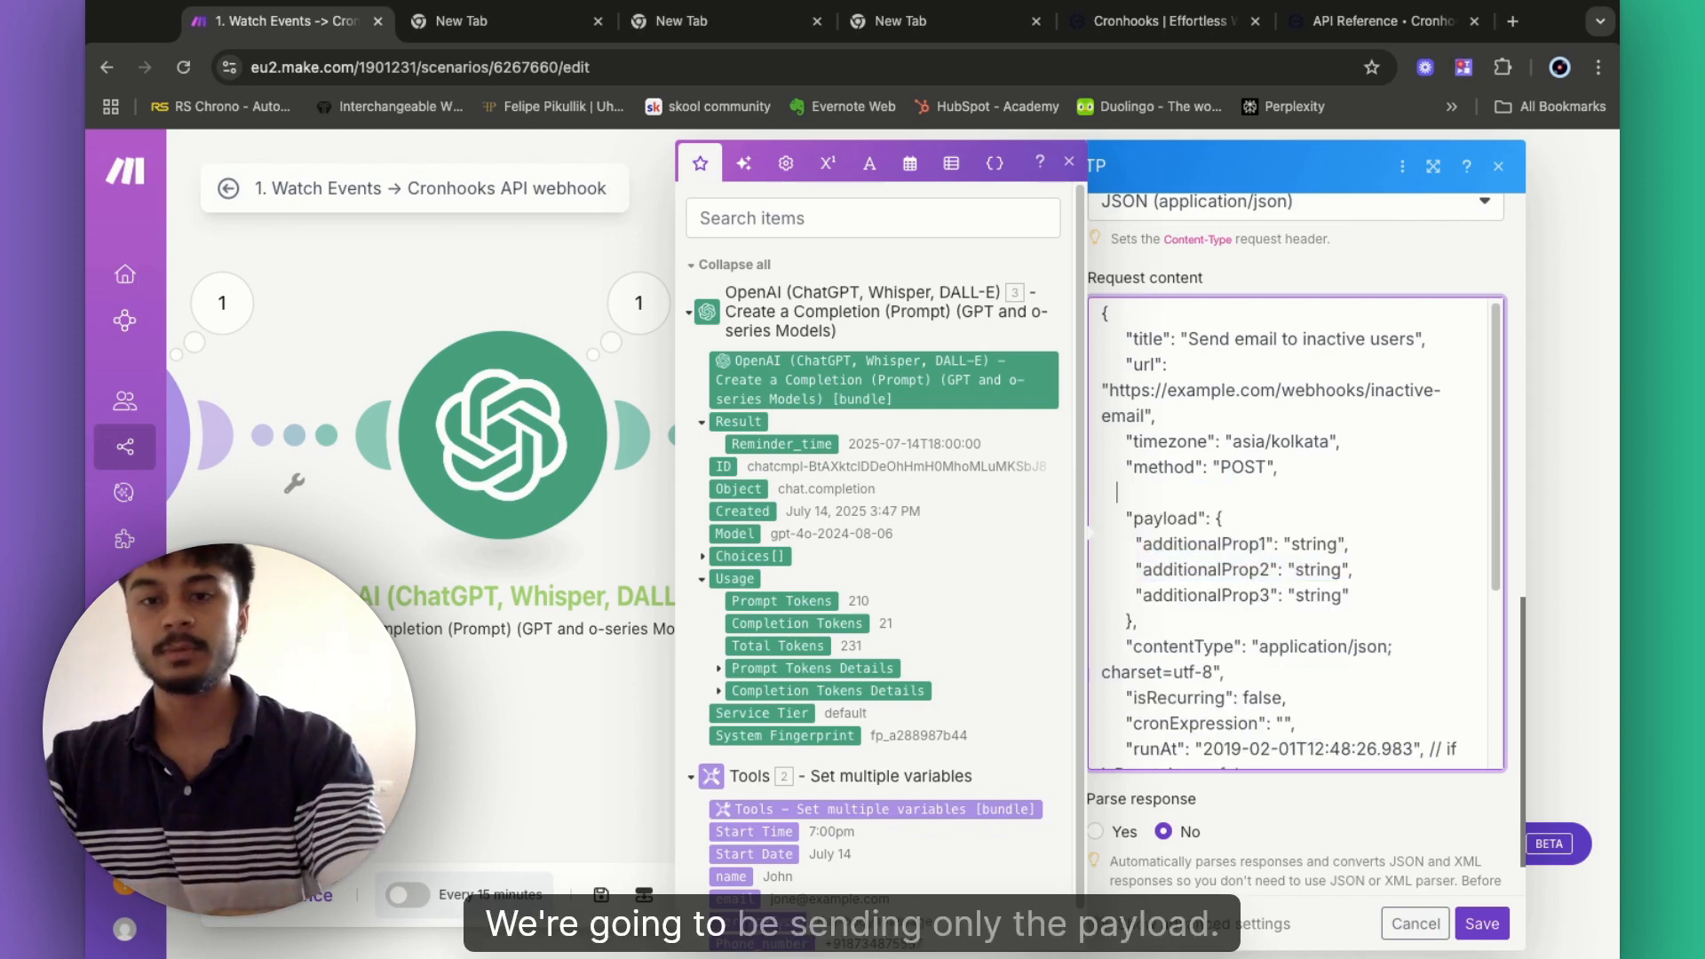
key("BackSpace")
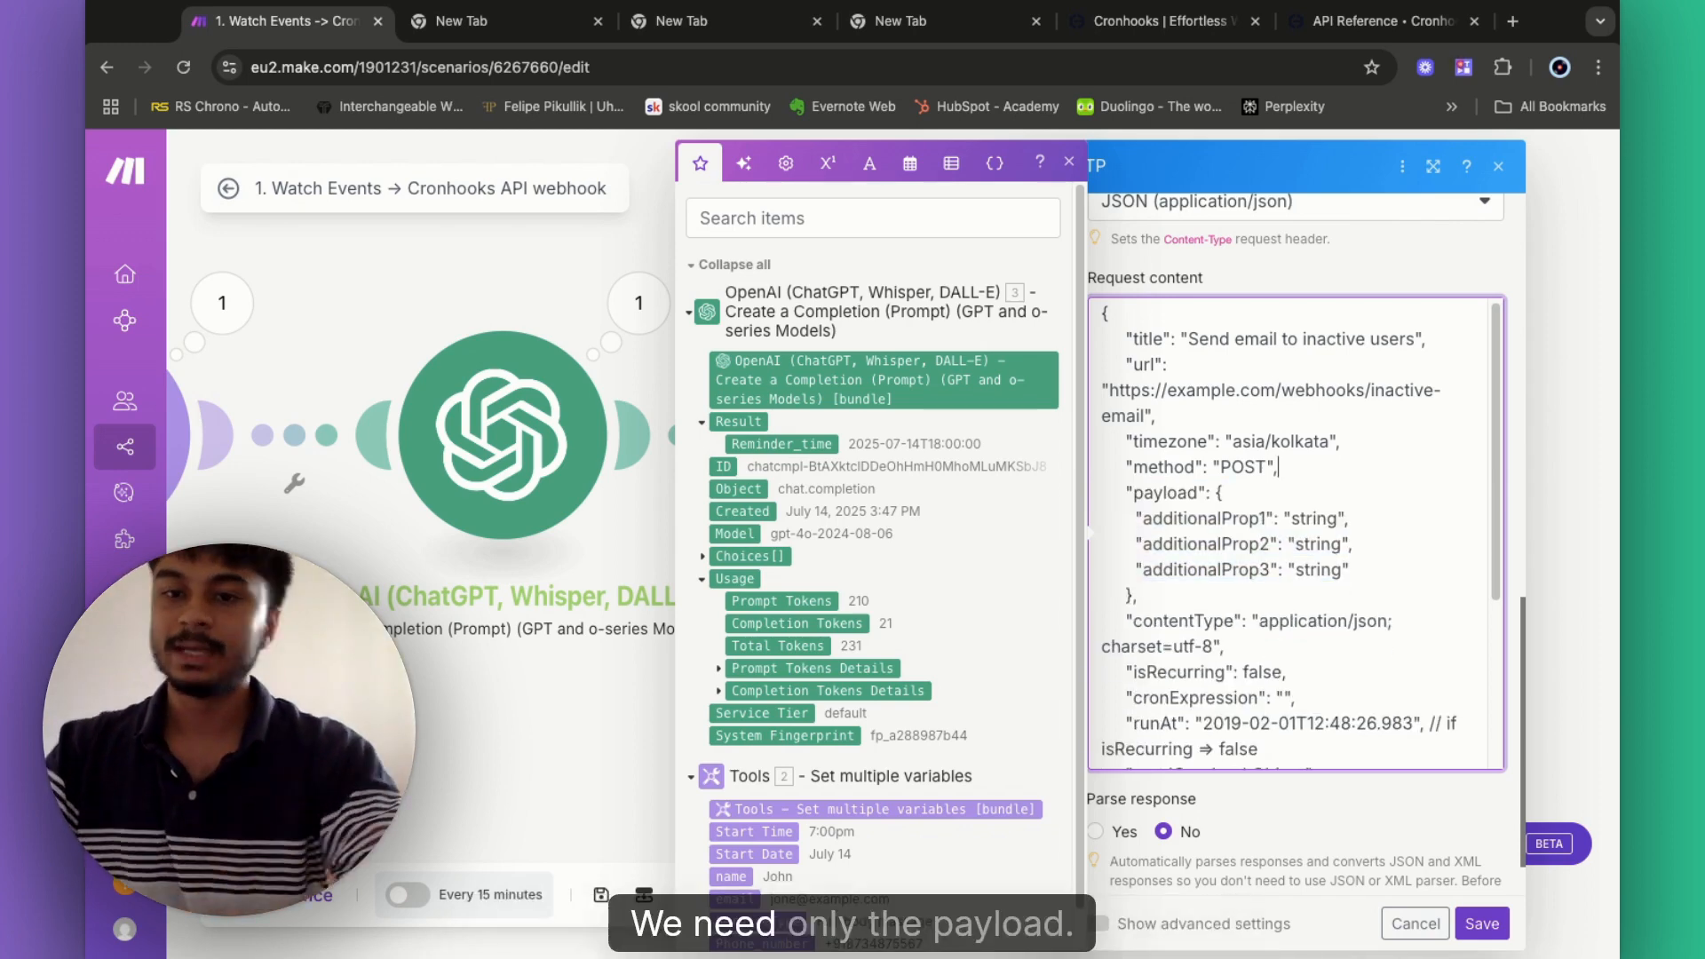
scroll(1211, 607, "down", 2)
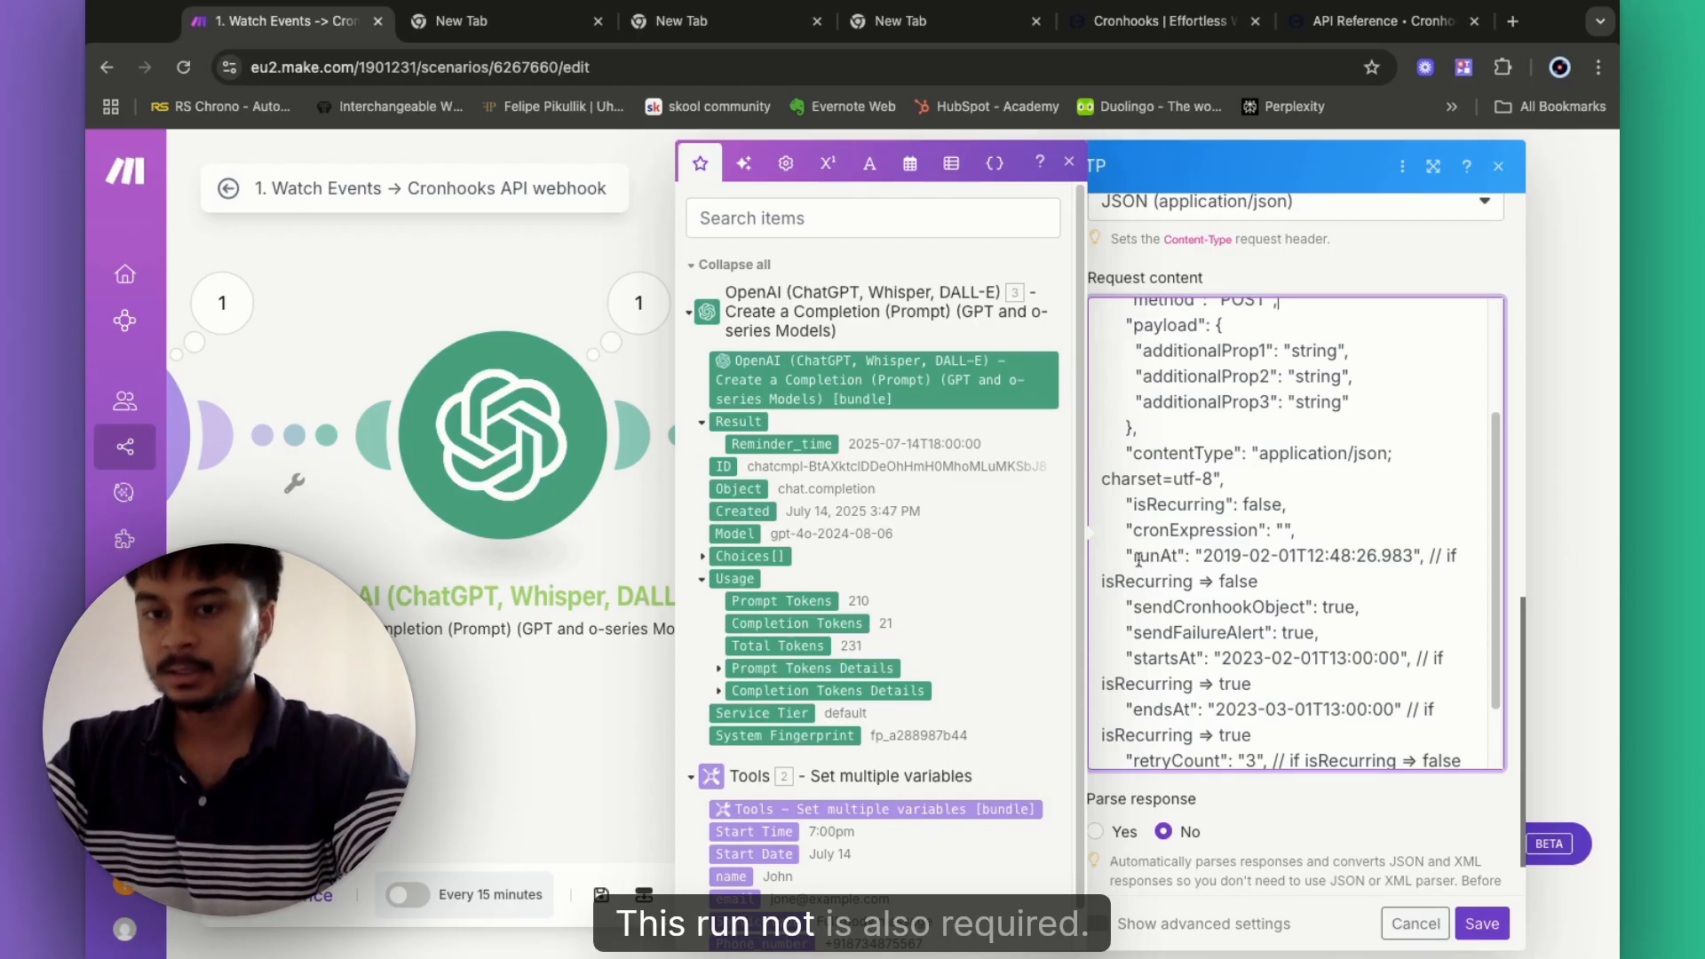
- Remove the inline comment following the runAt value
left_click_drag(1140, 558, 1194, 557)
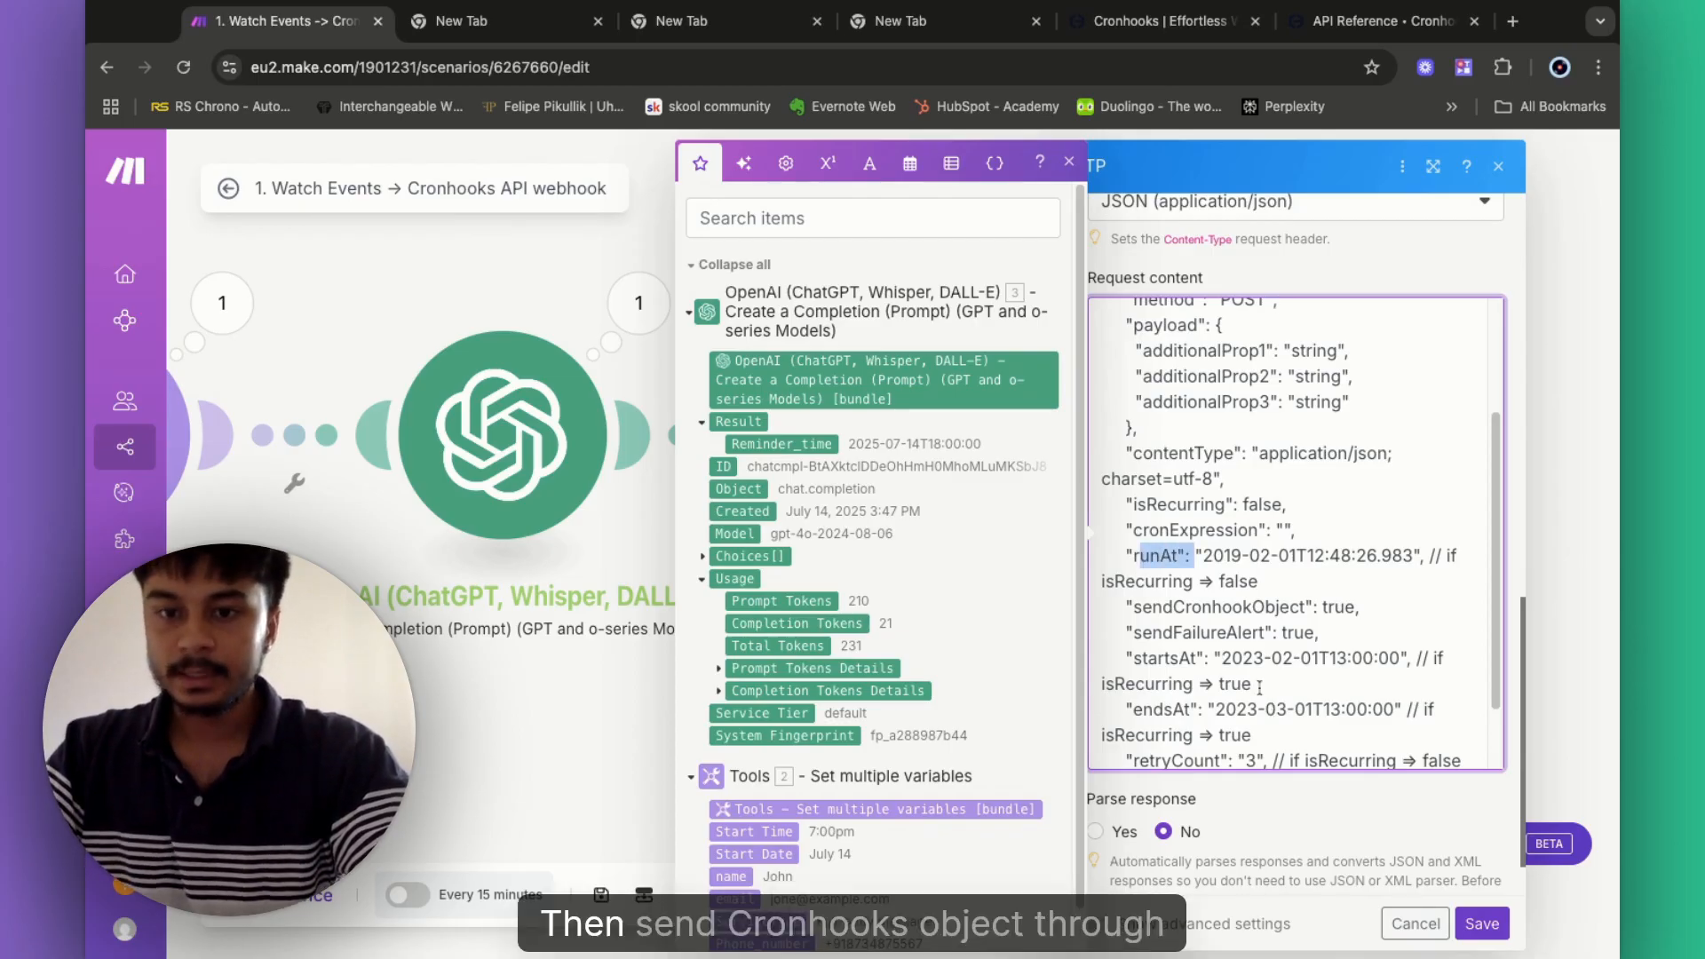
left_click(1360, 624)
left_click_drag(1152, 641, 1242, 640)
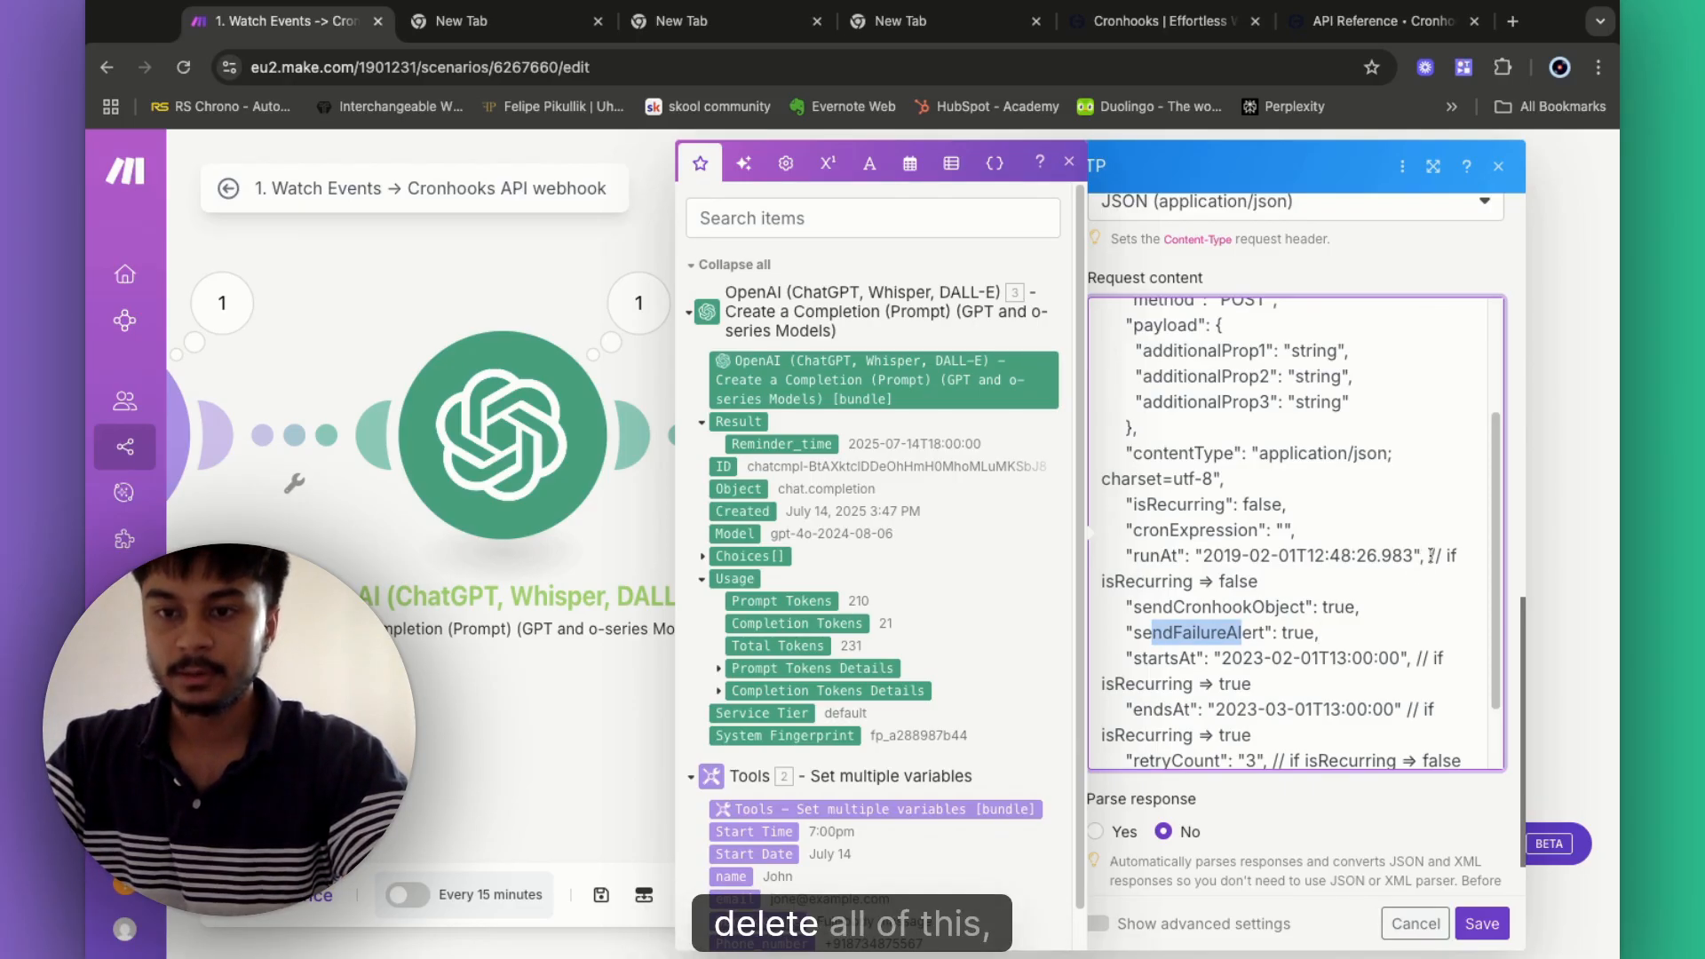
left_click(1433, 556)
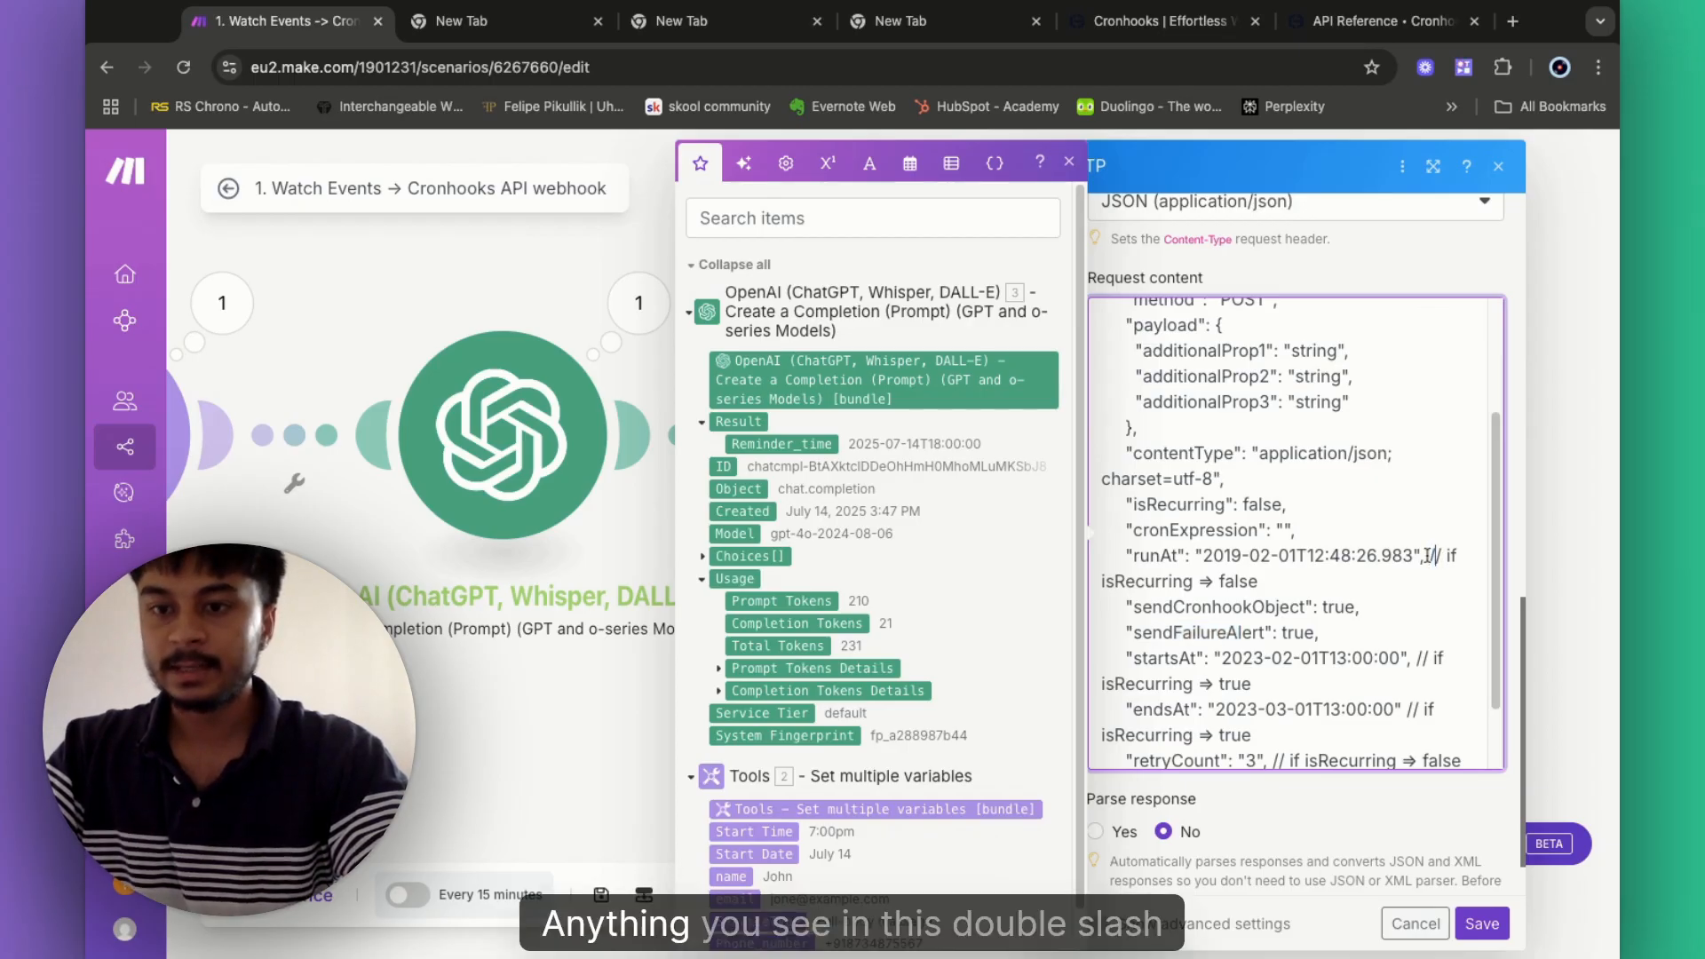
left_click_drag(1435, 556, 1290, 608)
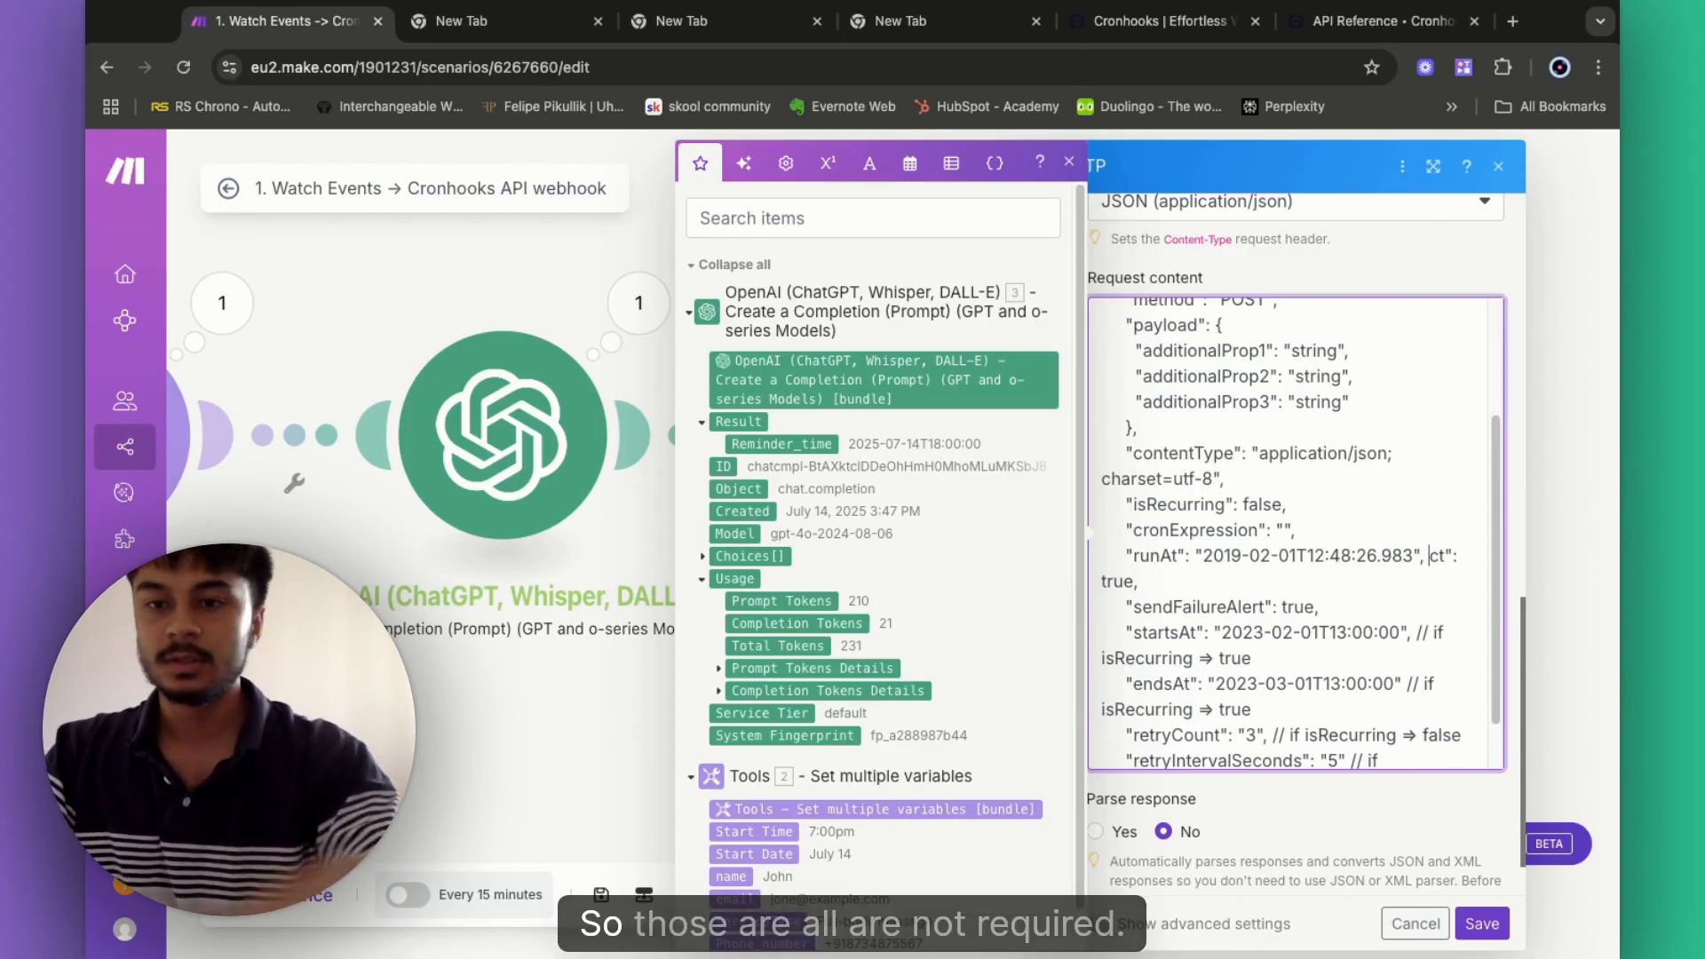
key("ctrl+z")
left_click(1449, 588)
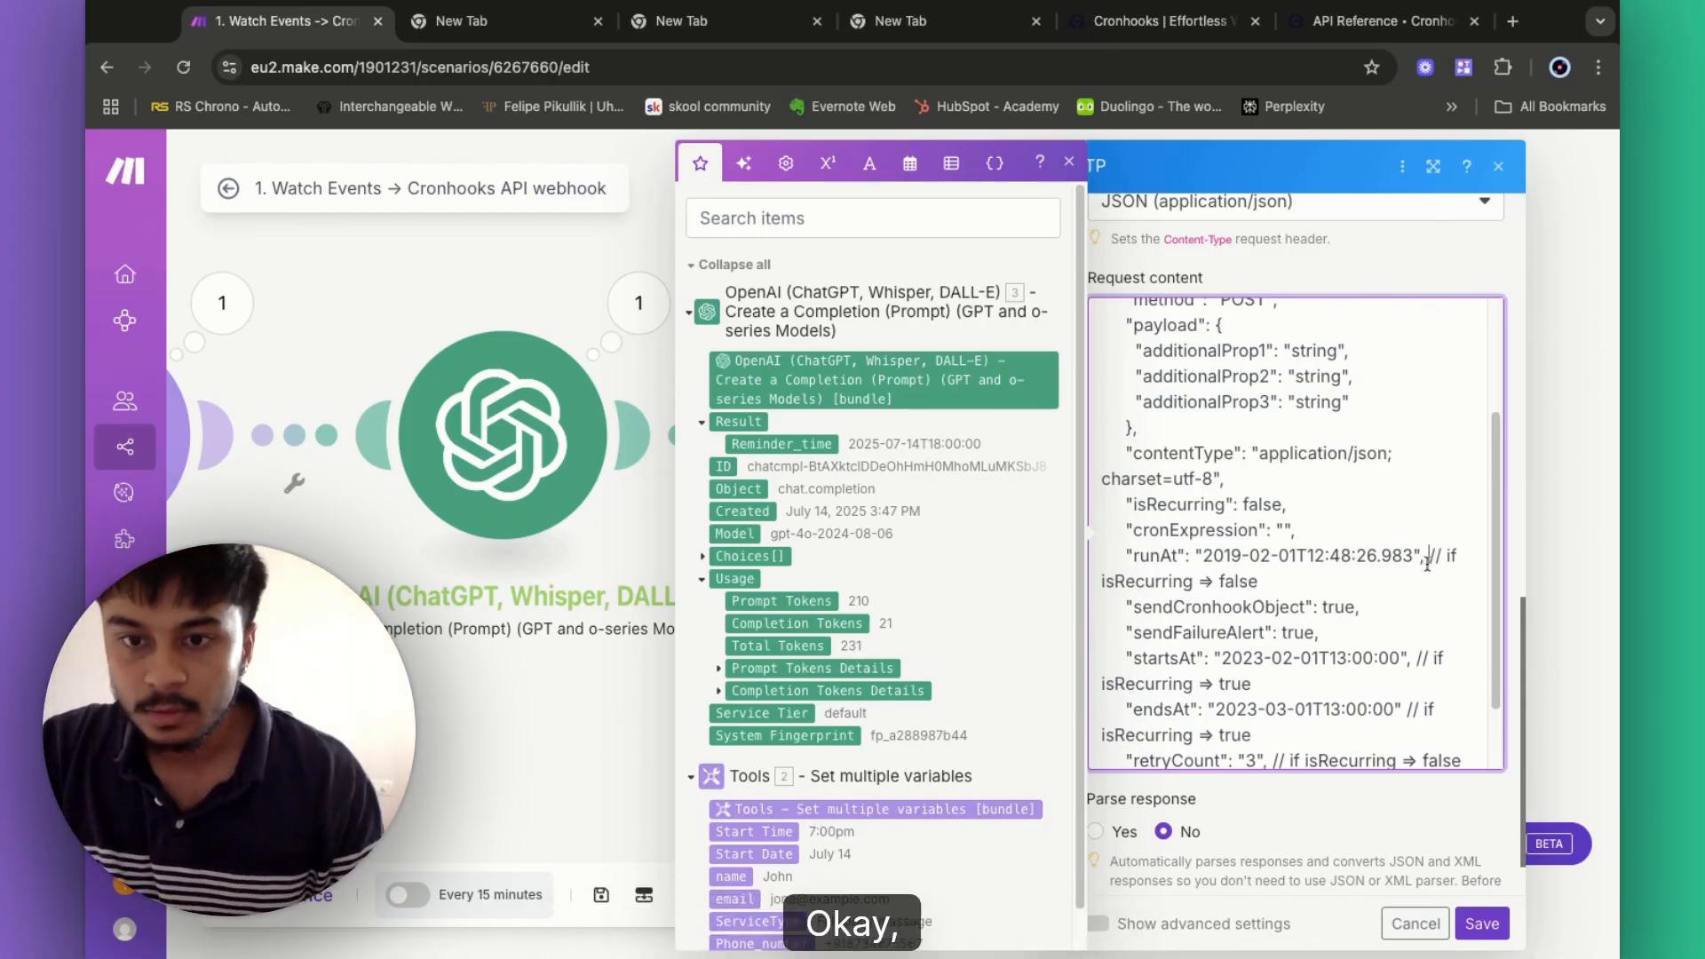
left_click(1427, 560, "shift")
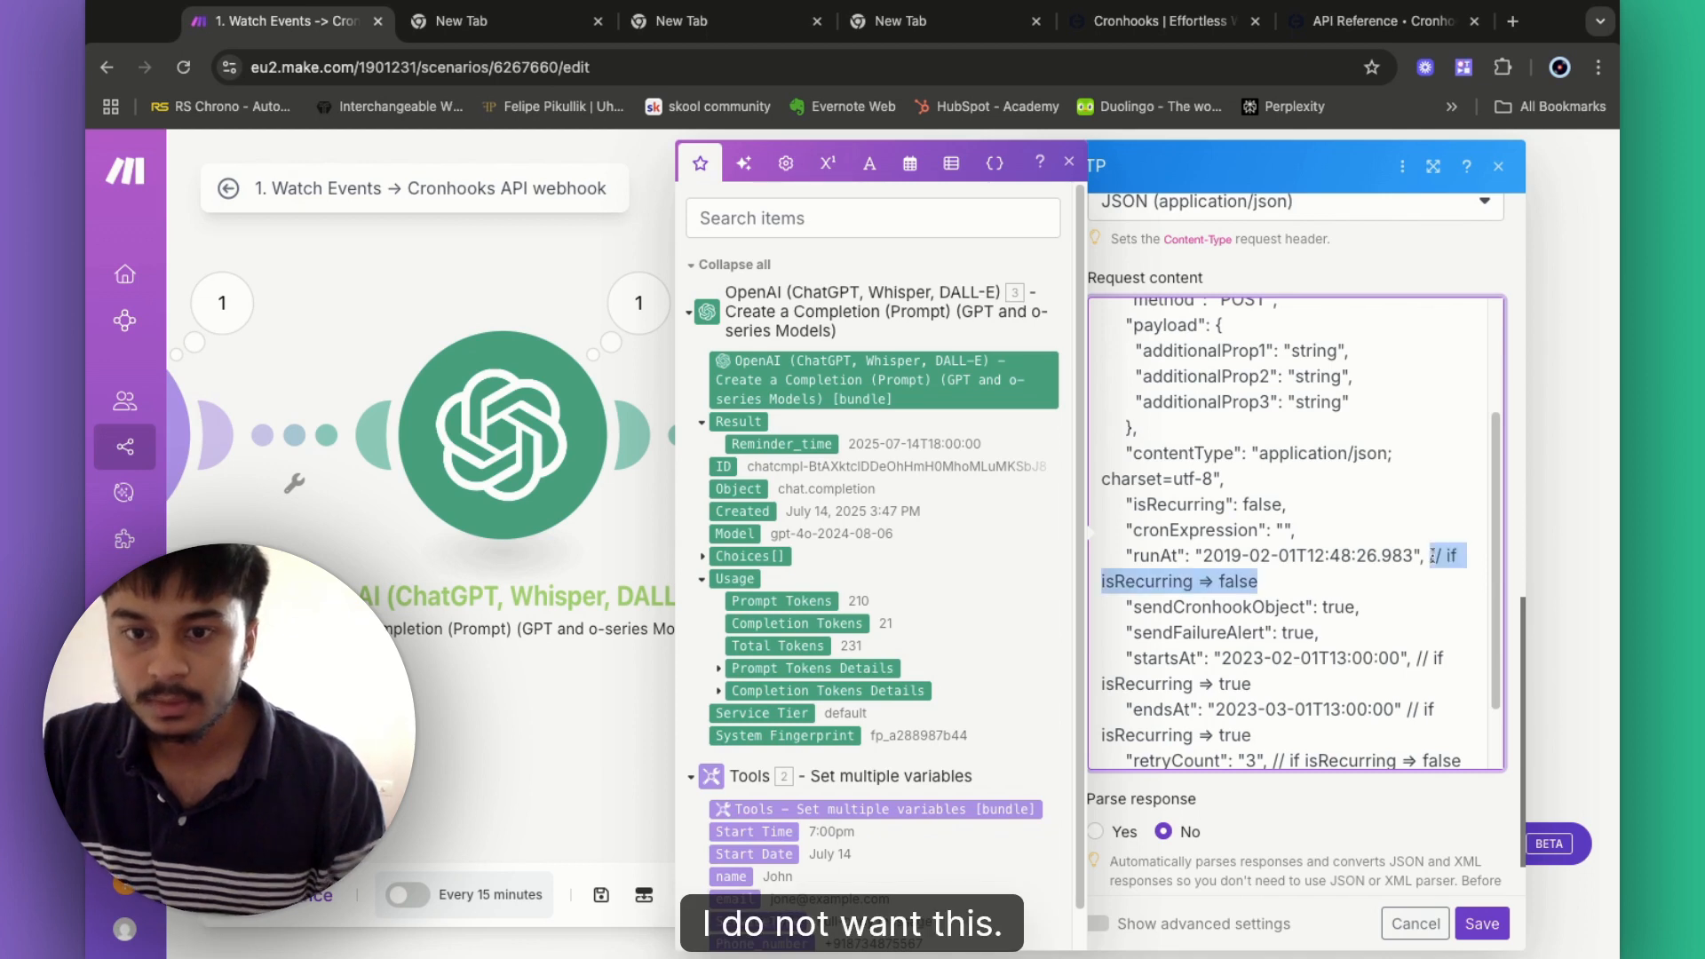
key("BackSpace")
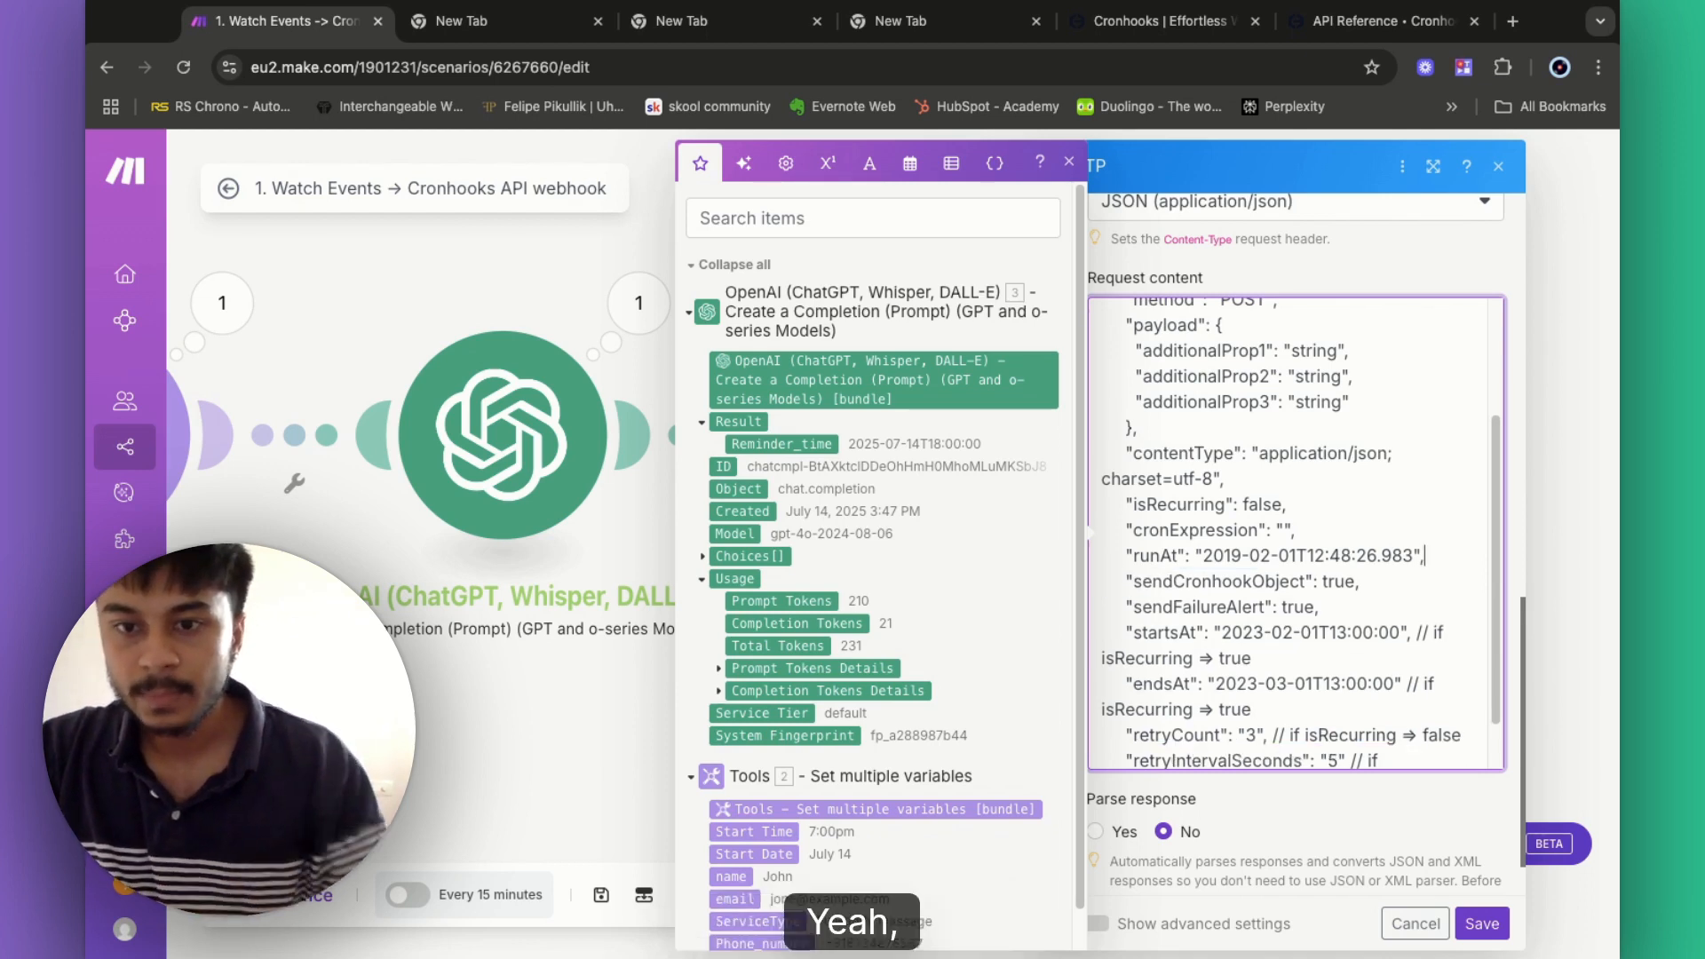
- Delete startsAt through retryIntervalSeconds and the trailing comma after sendFailureAlert true
scroll(1148, 646, "down", 1)
scroll(1147, 646, "down", 1)
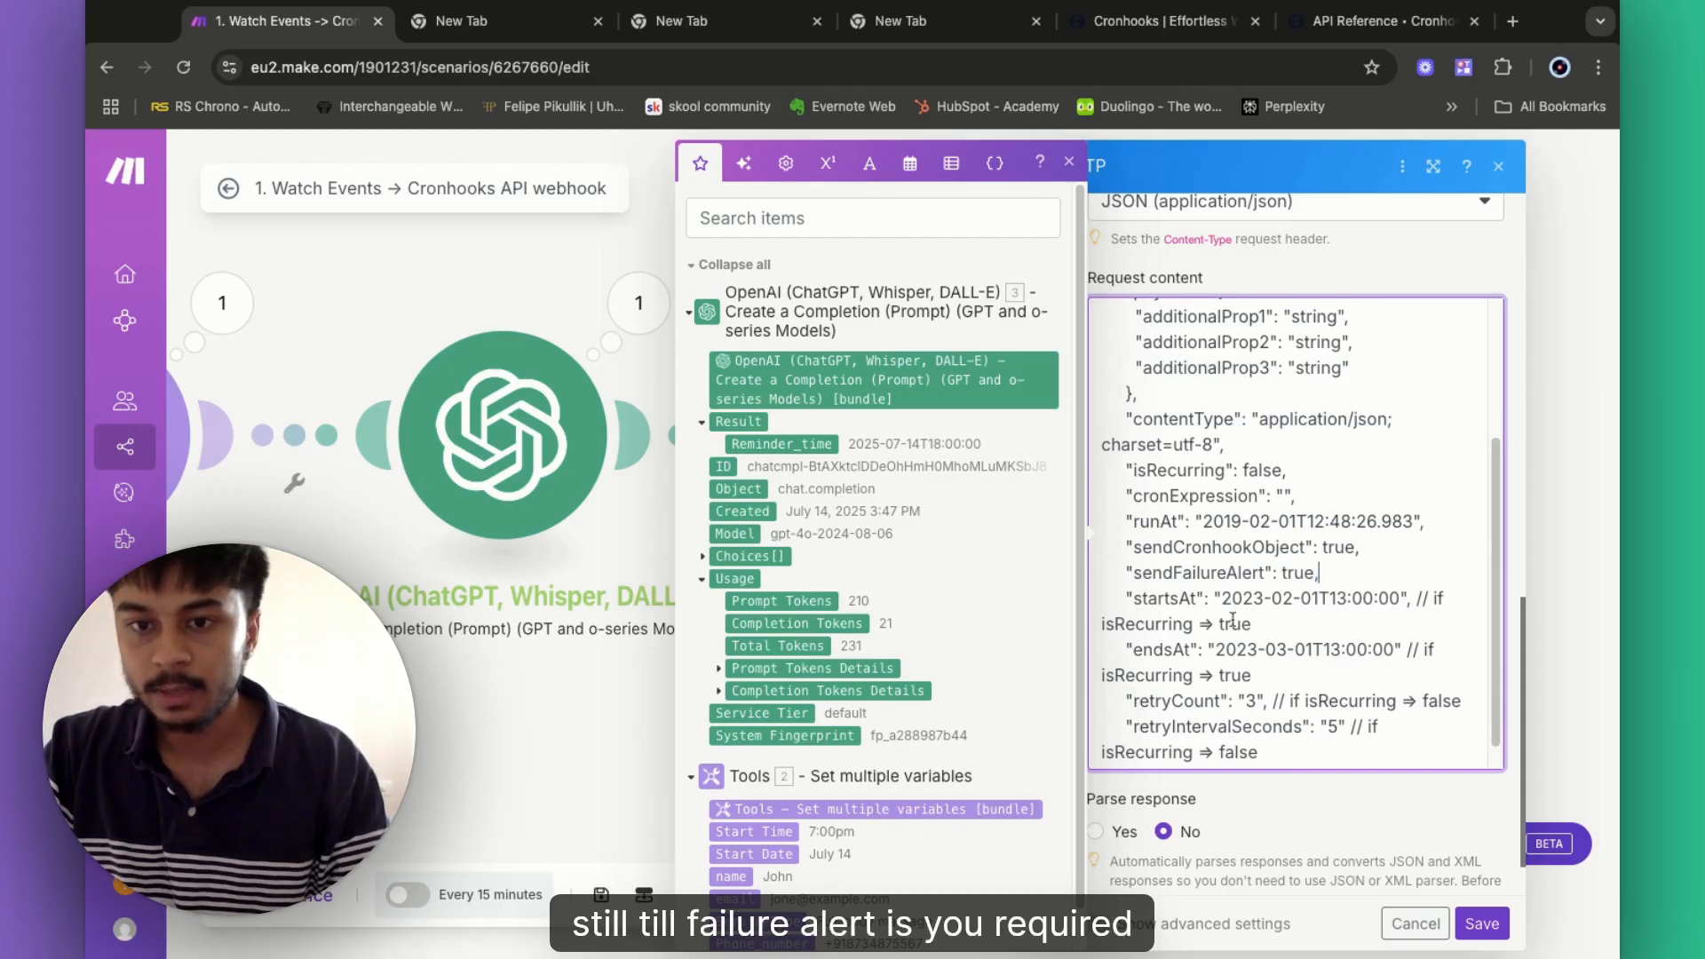
left_click_drag(1121, 601, 1261, 726)
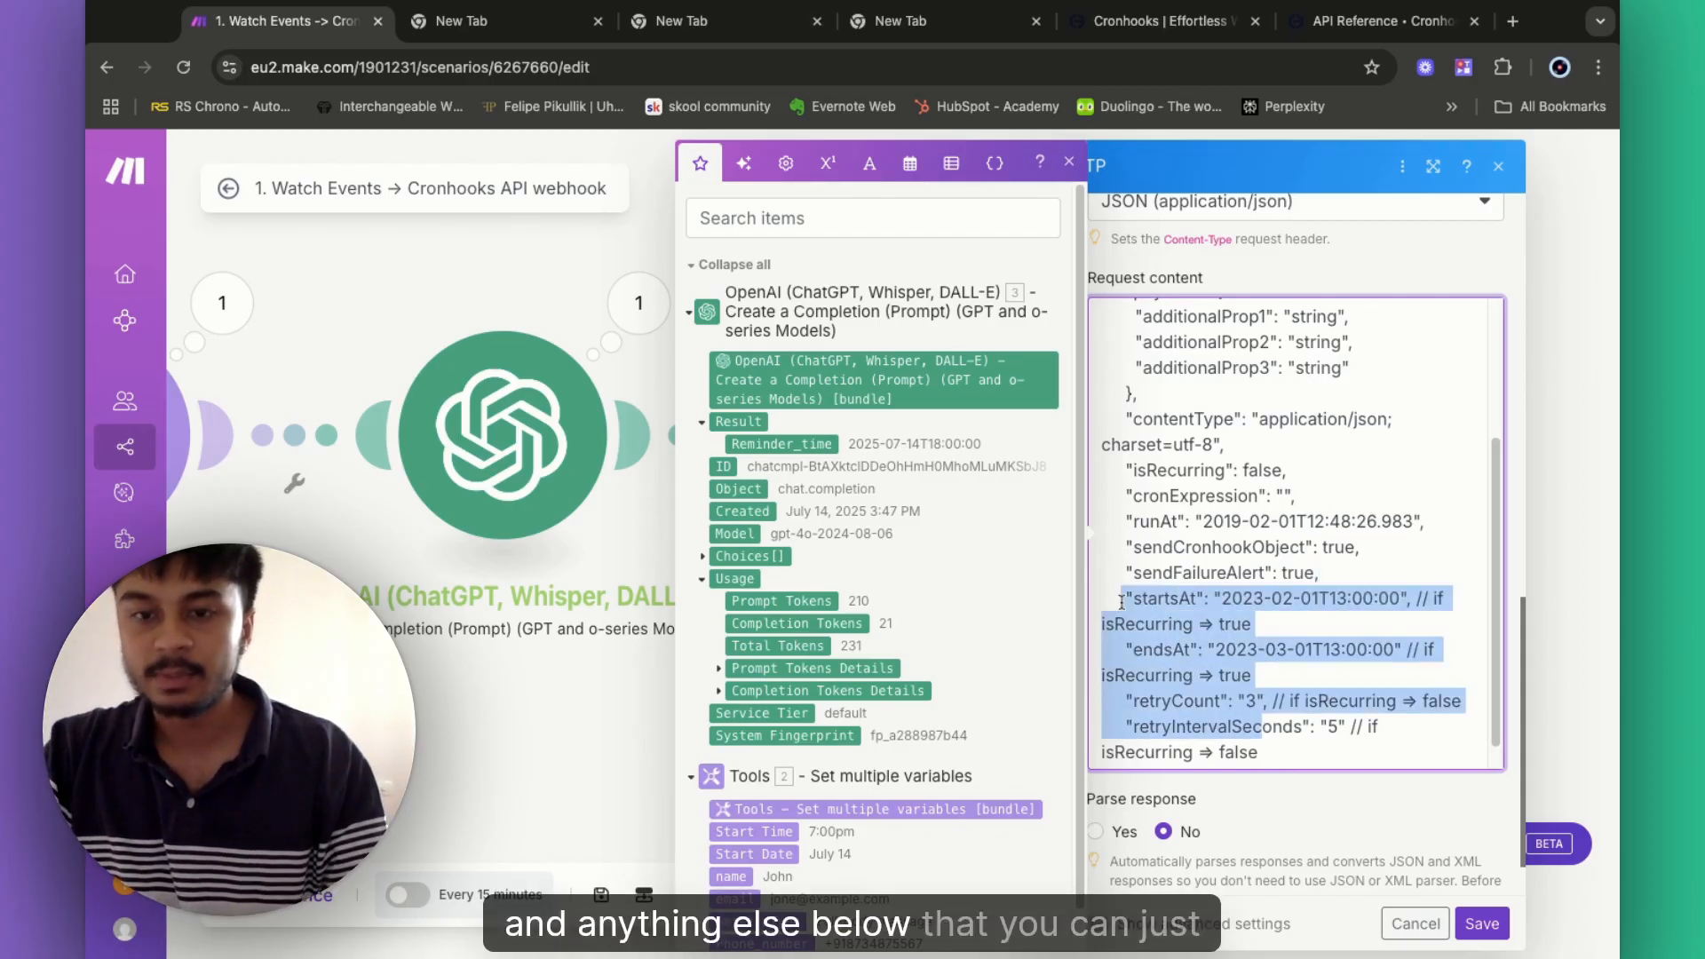
key("shift+Down")
key("BackSpace")
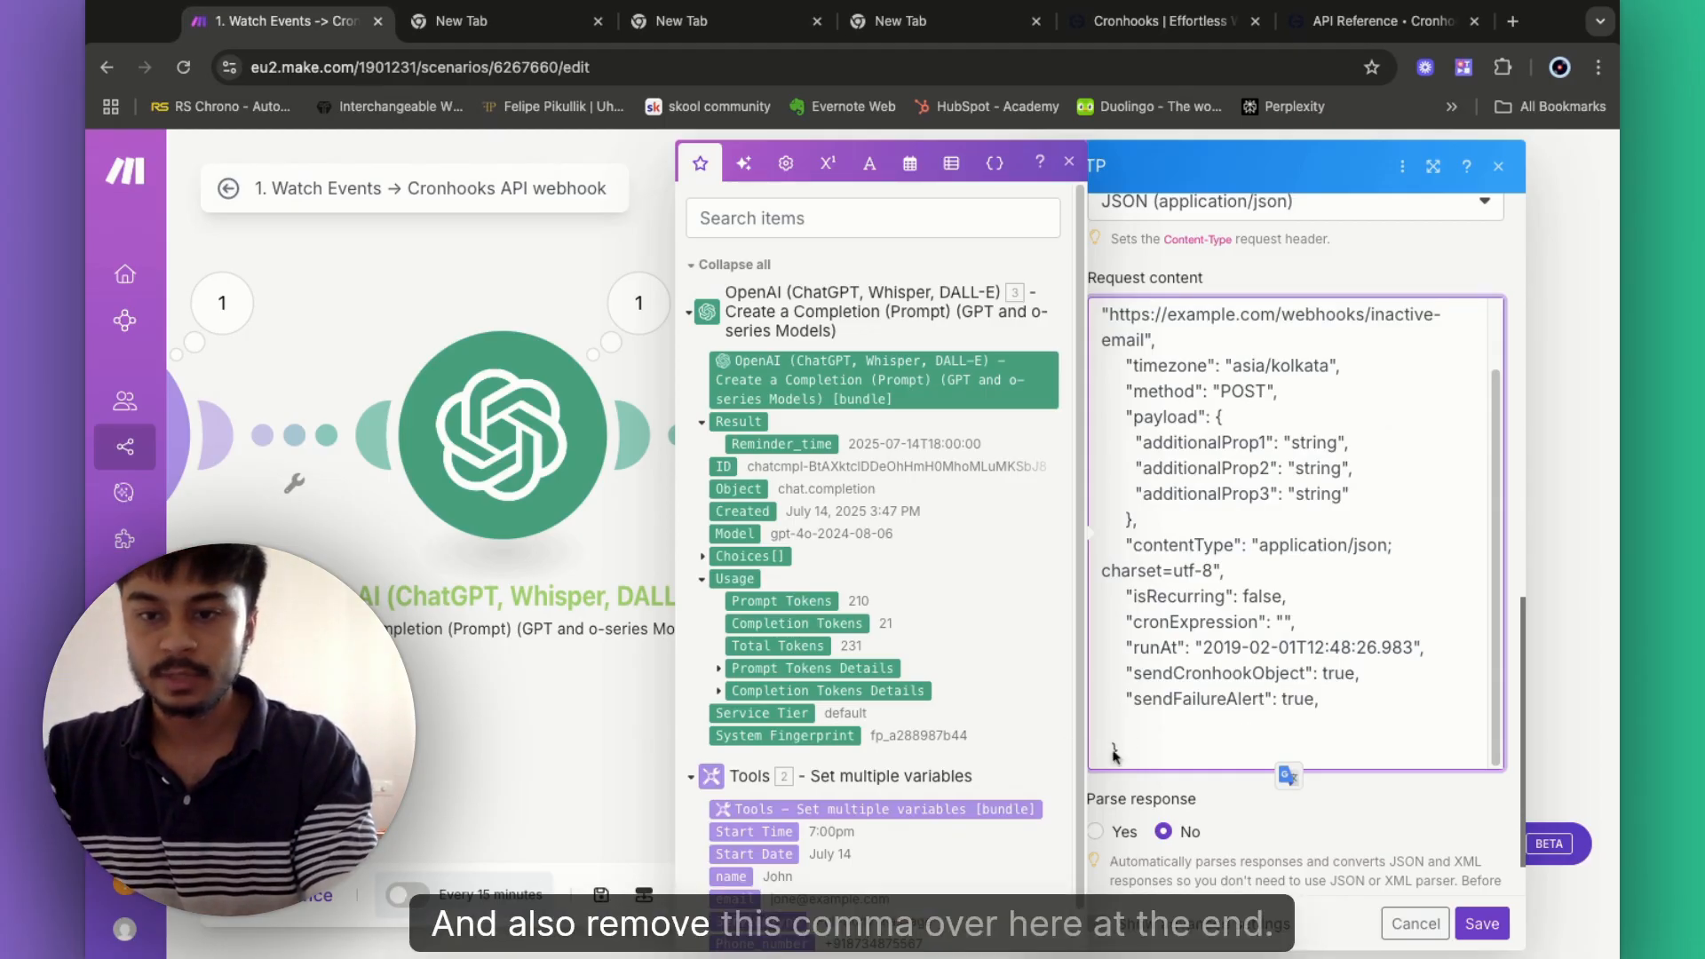
left_click(1320, 701)
key("BackSpace")
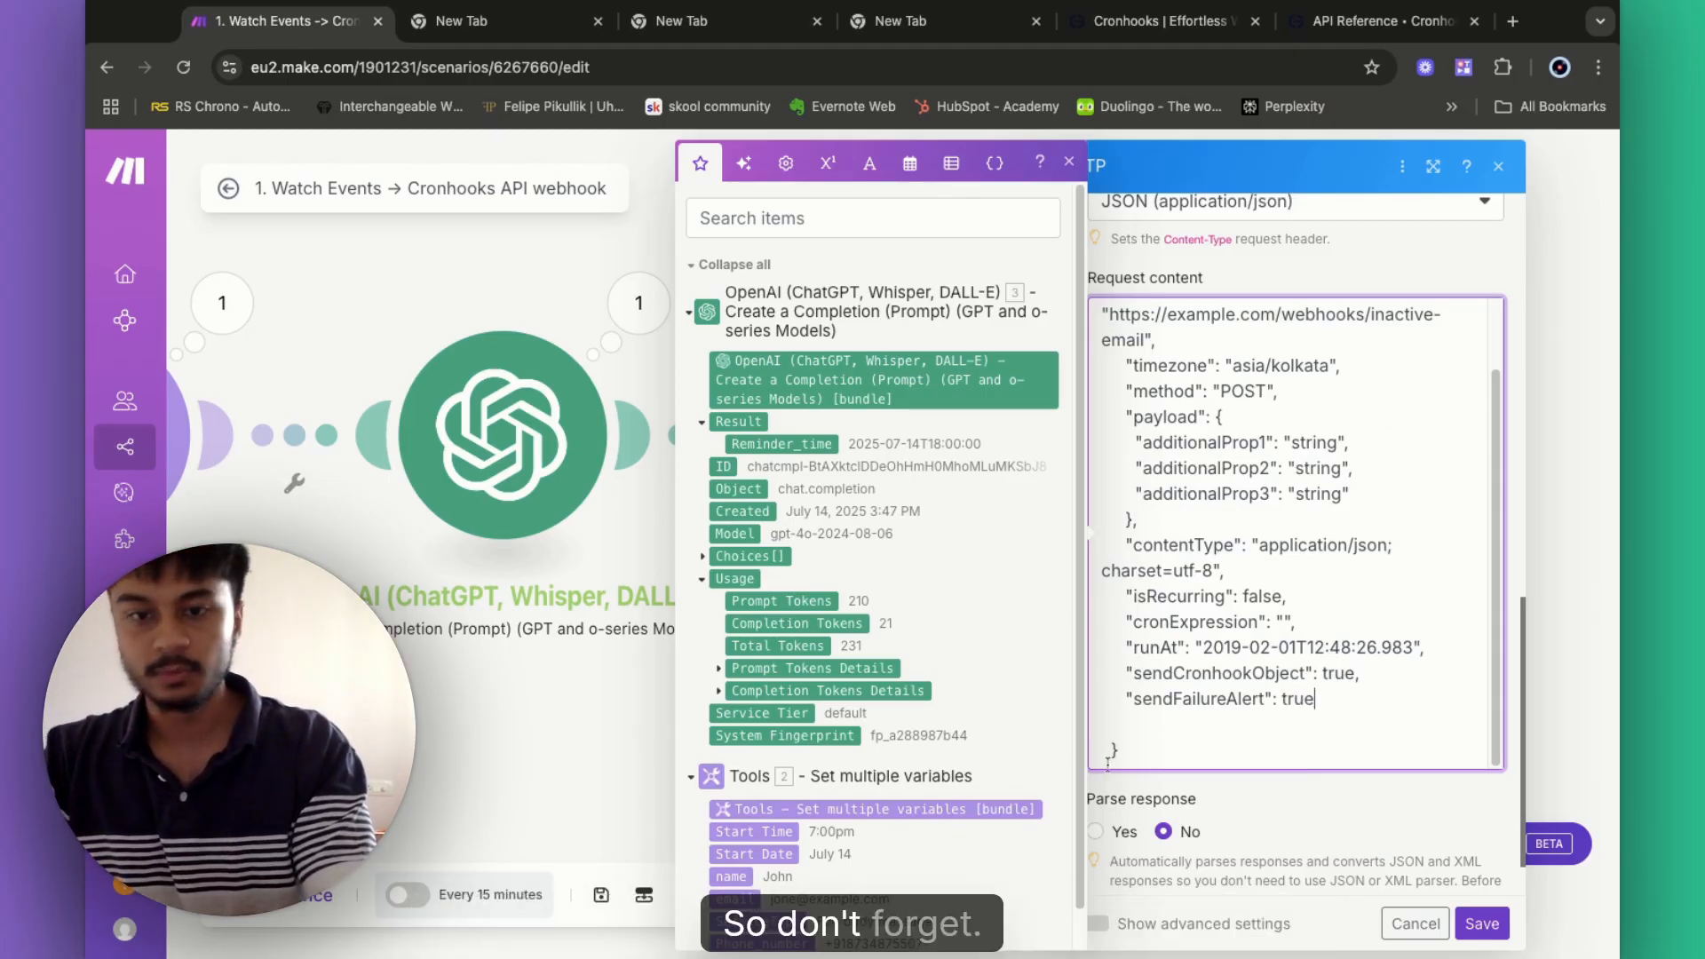
left_click(1101, 750)
key("BackSpace")
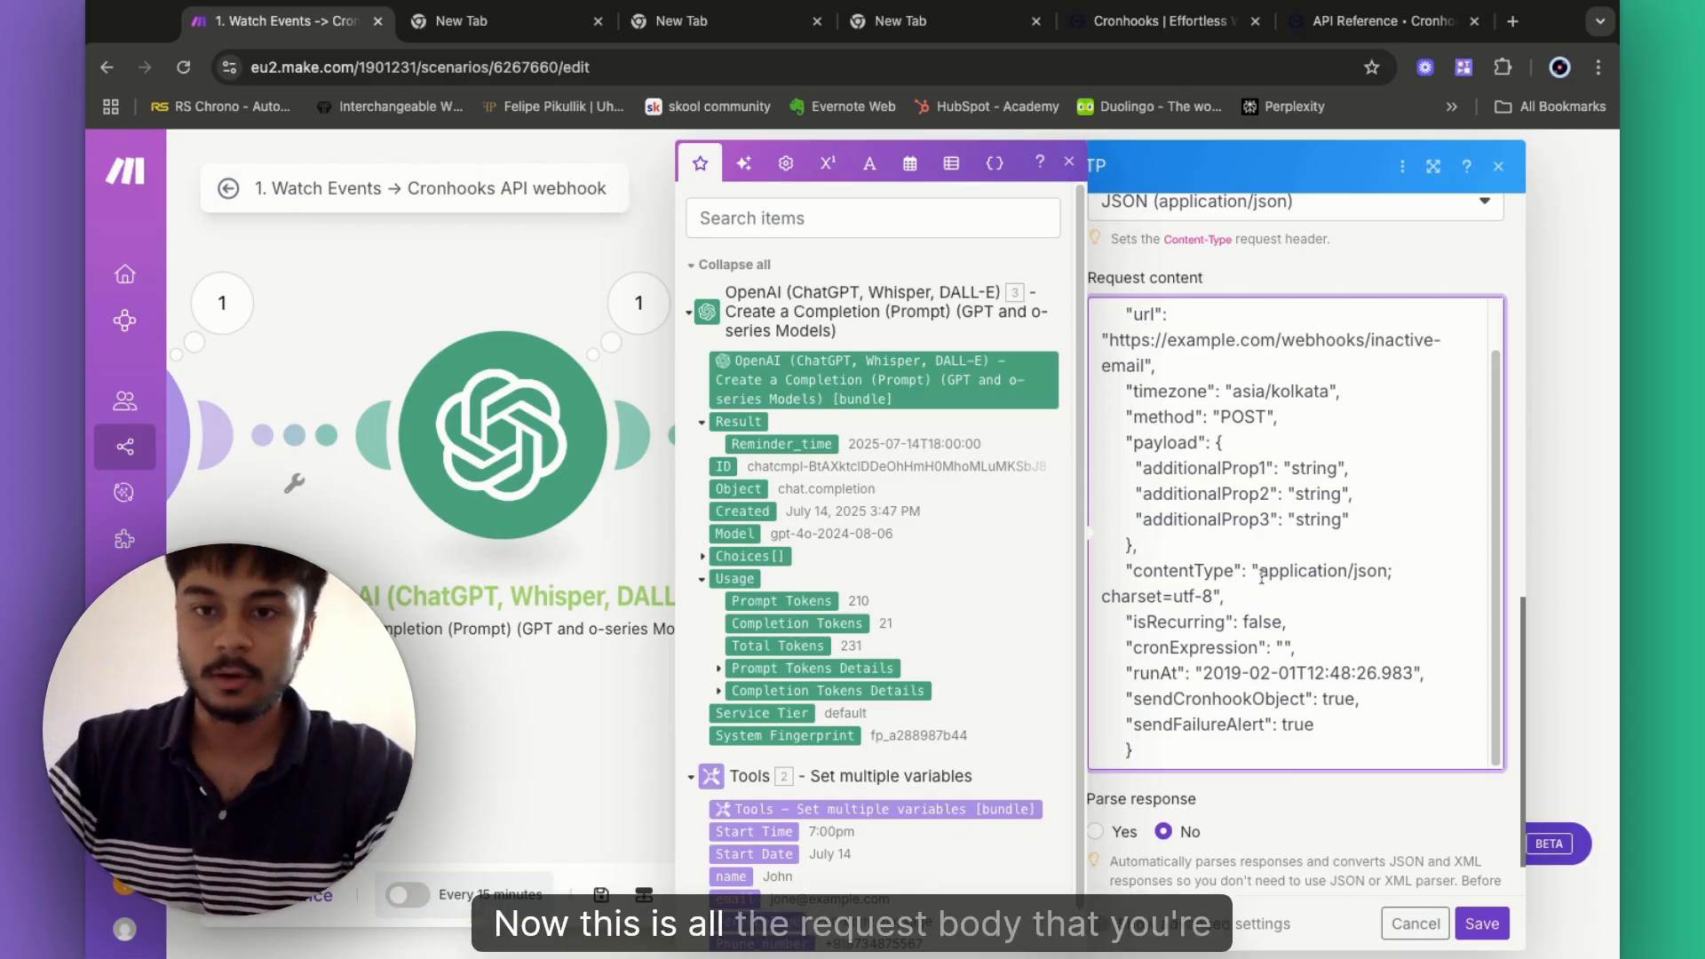
- Delete the example webhook URL so the request body's url value is empty
scroll(1261, 577, "up", 2)
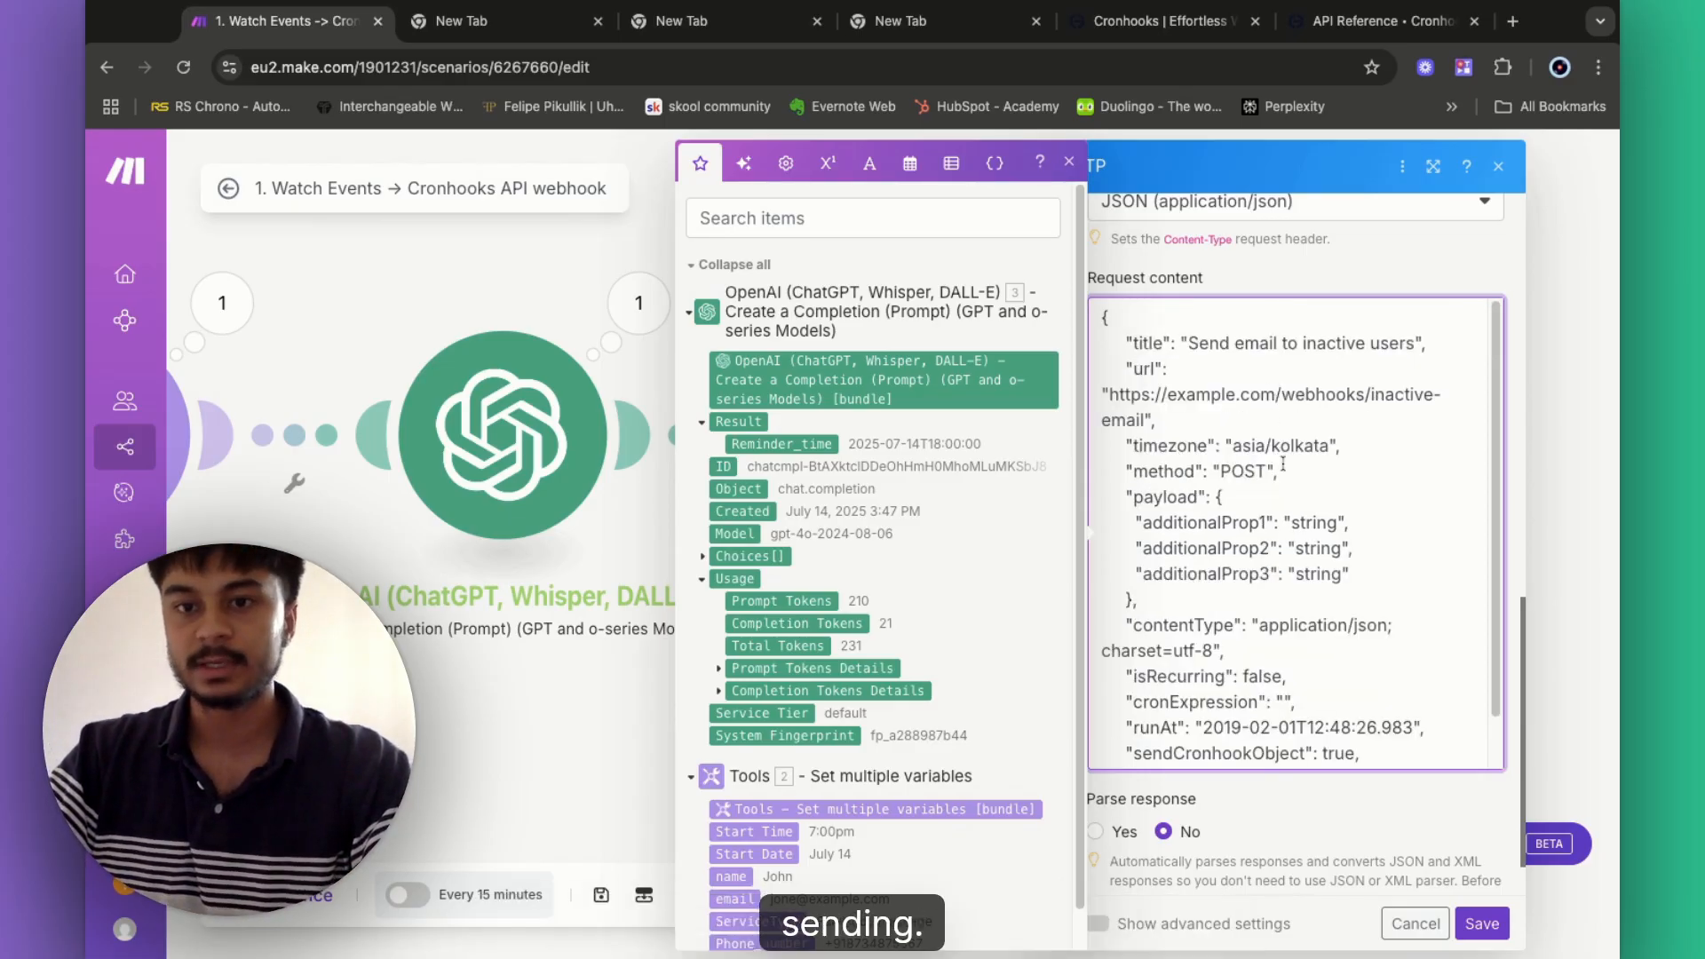
scroll(1275, 418, "down", 3)
scroll(1315, 533, "up", 8)
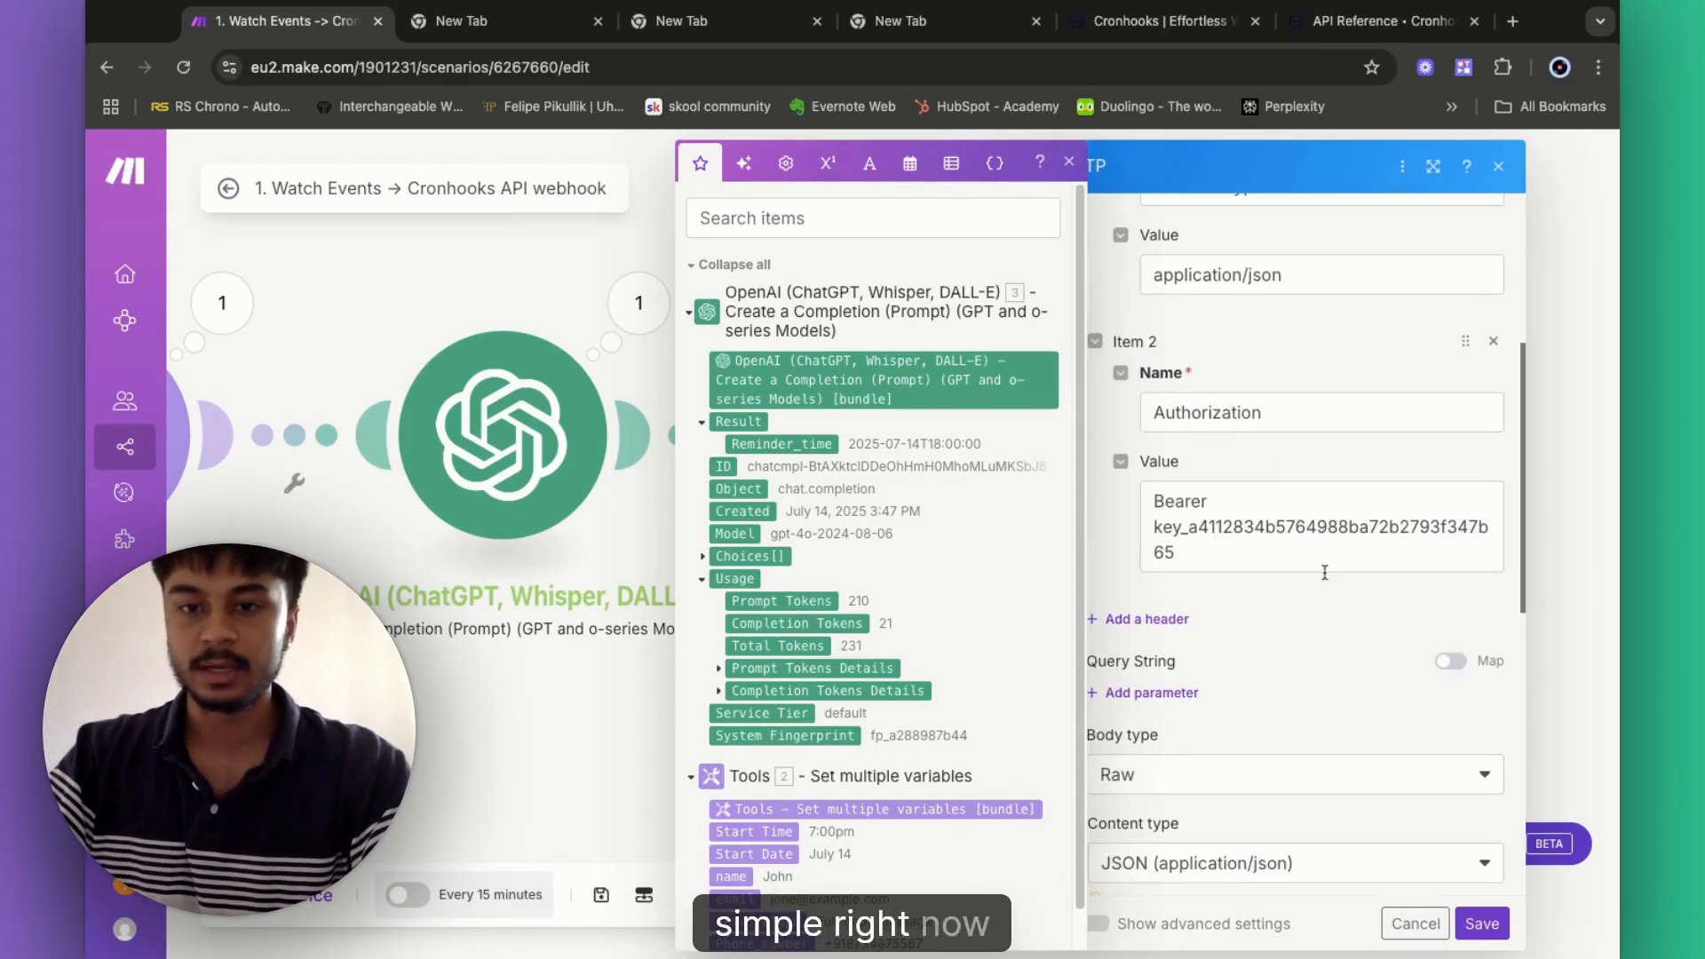
scroll(1315, 533, "down", 10)
scroll(1236, 302, "up", 1)
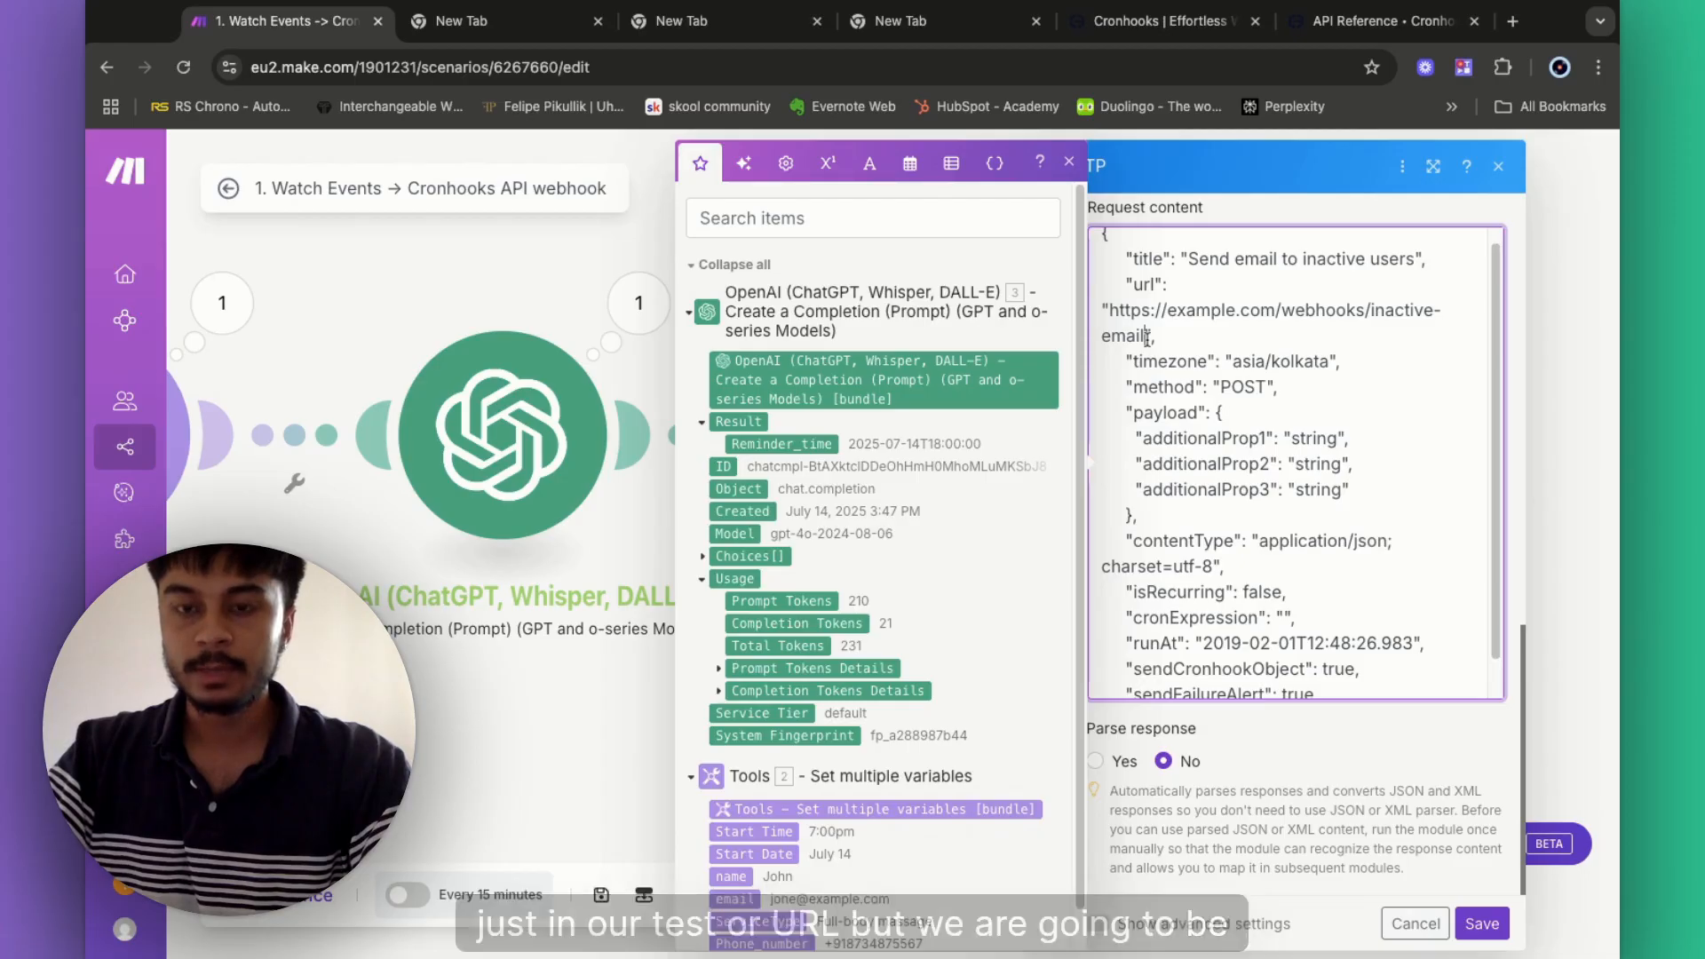
left_click_drag(1146, 337, 1110, 311)
key("BackSpace")
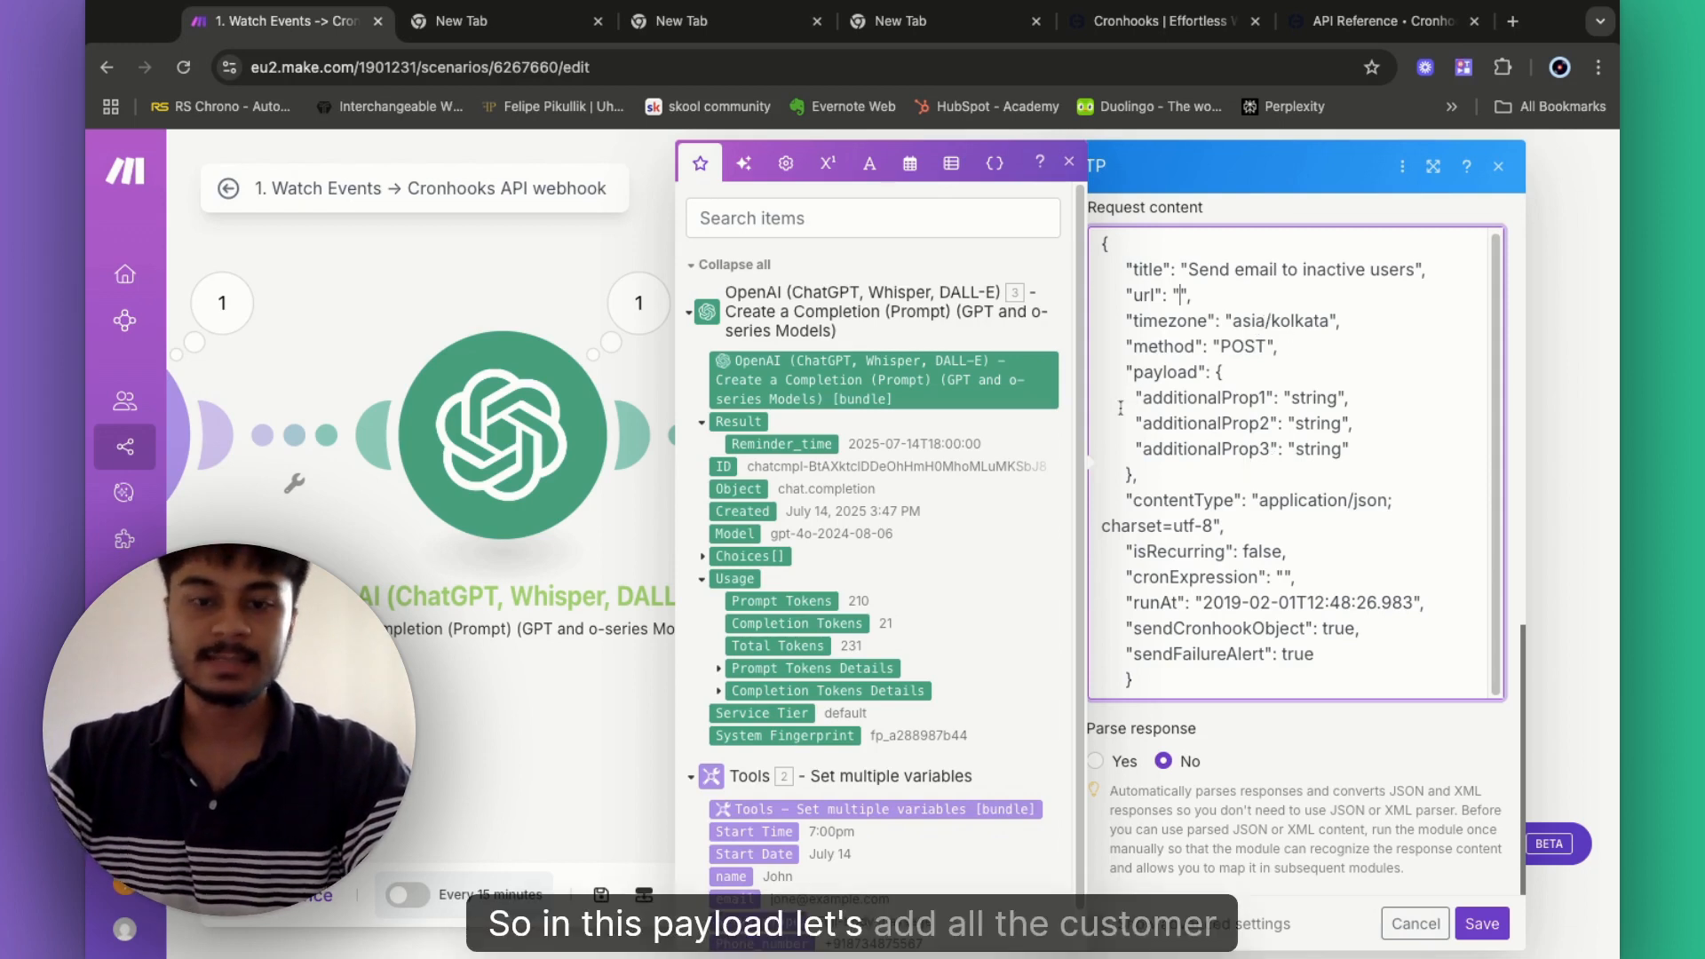
- Remove the three placeholder additionalProp lines from the payload
scroll(910, 611, "down", 1)
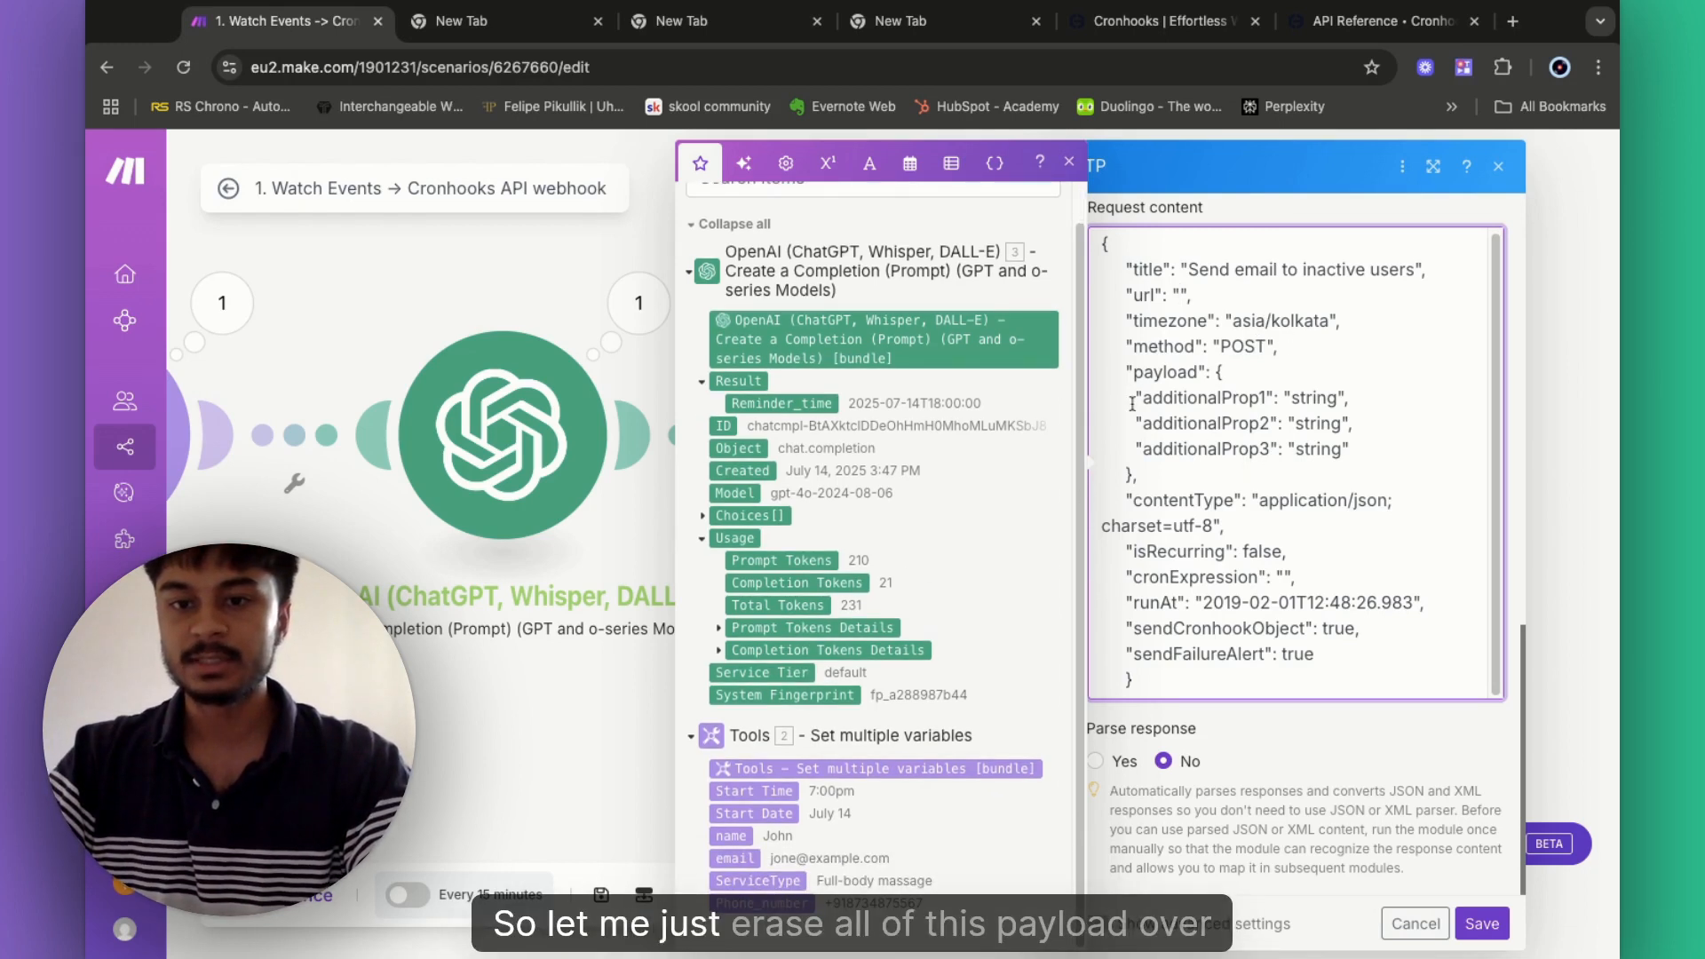
left_click_drag(1134, 397, 1349, 449)
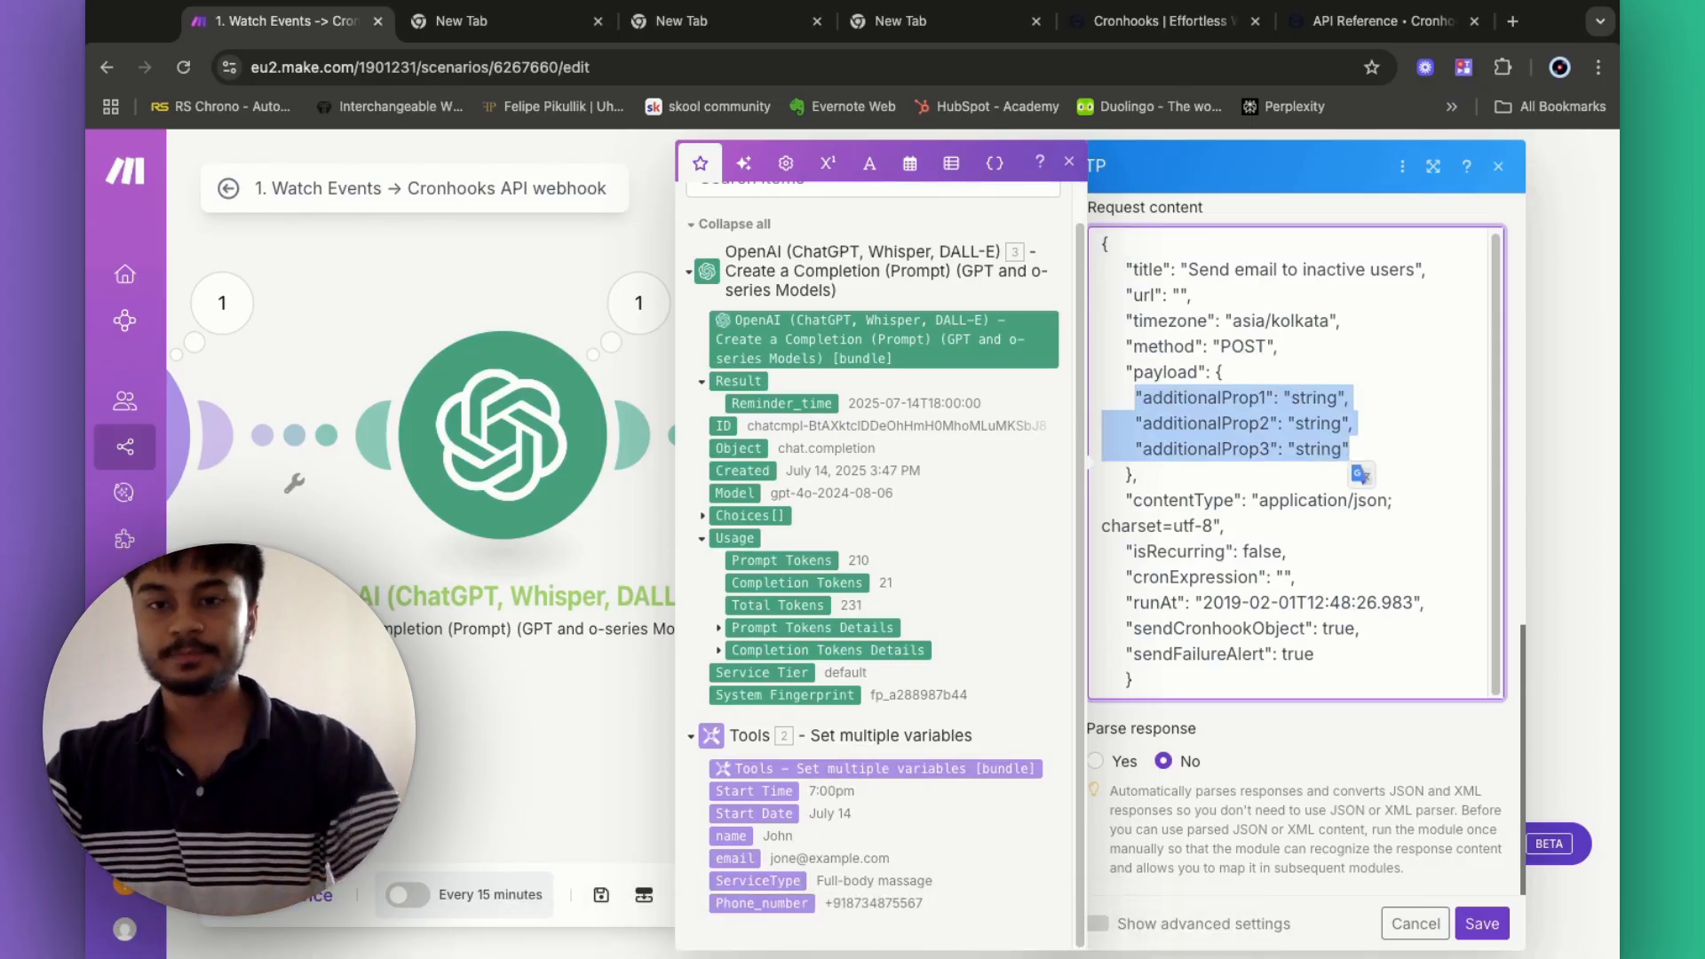
key("BackSpace")
- Add payload keys Name and email, mapped from the stored name and email variables
type("\"\"")
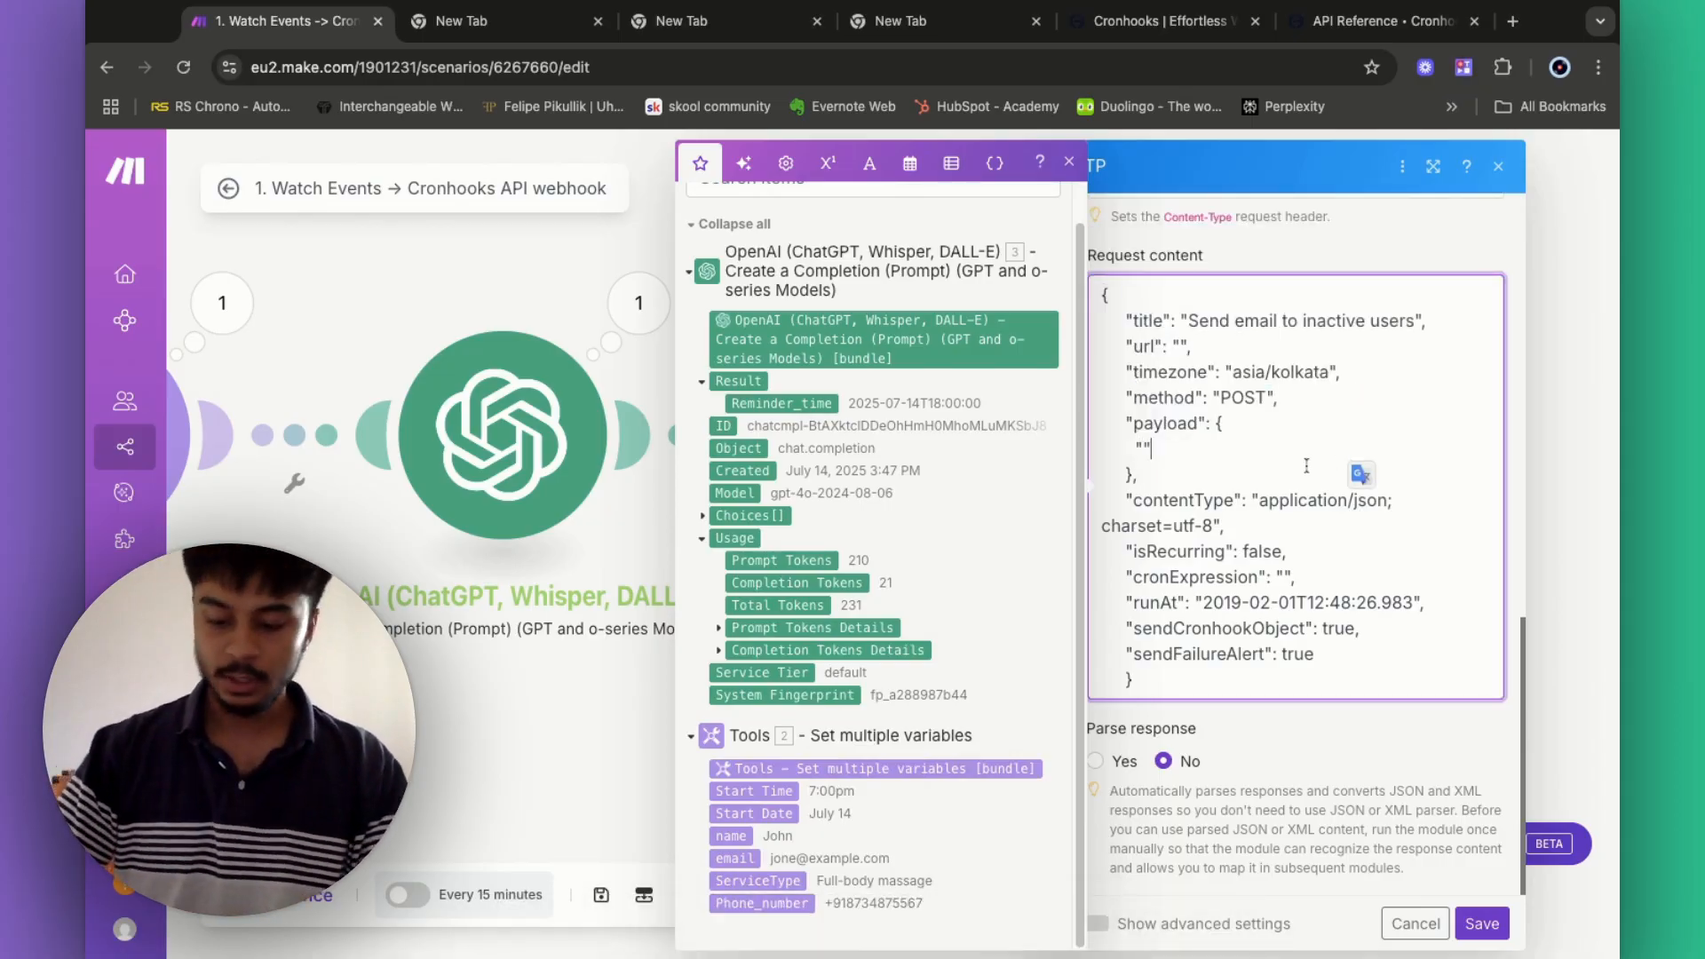
type("Name")
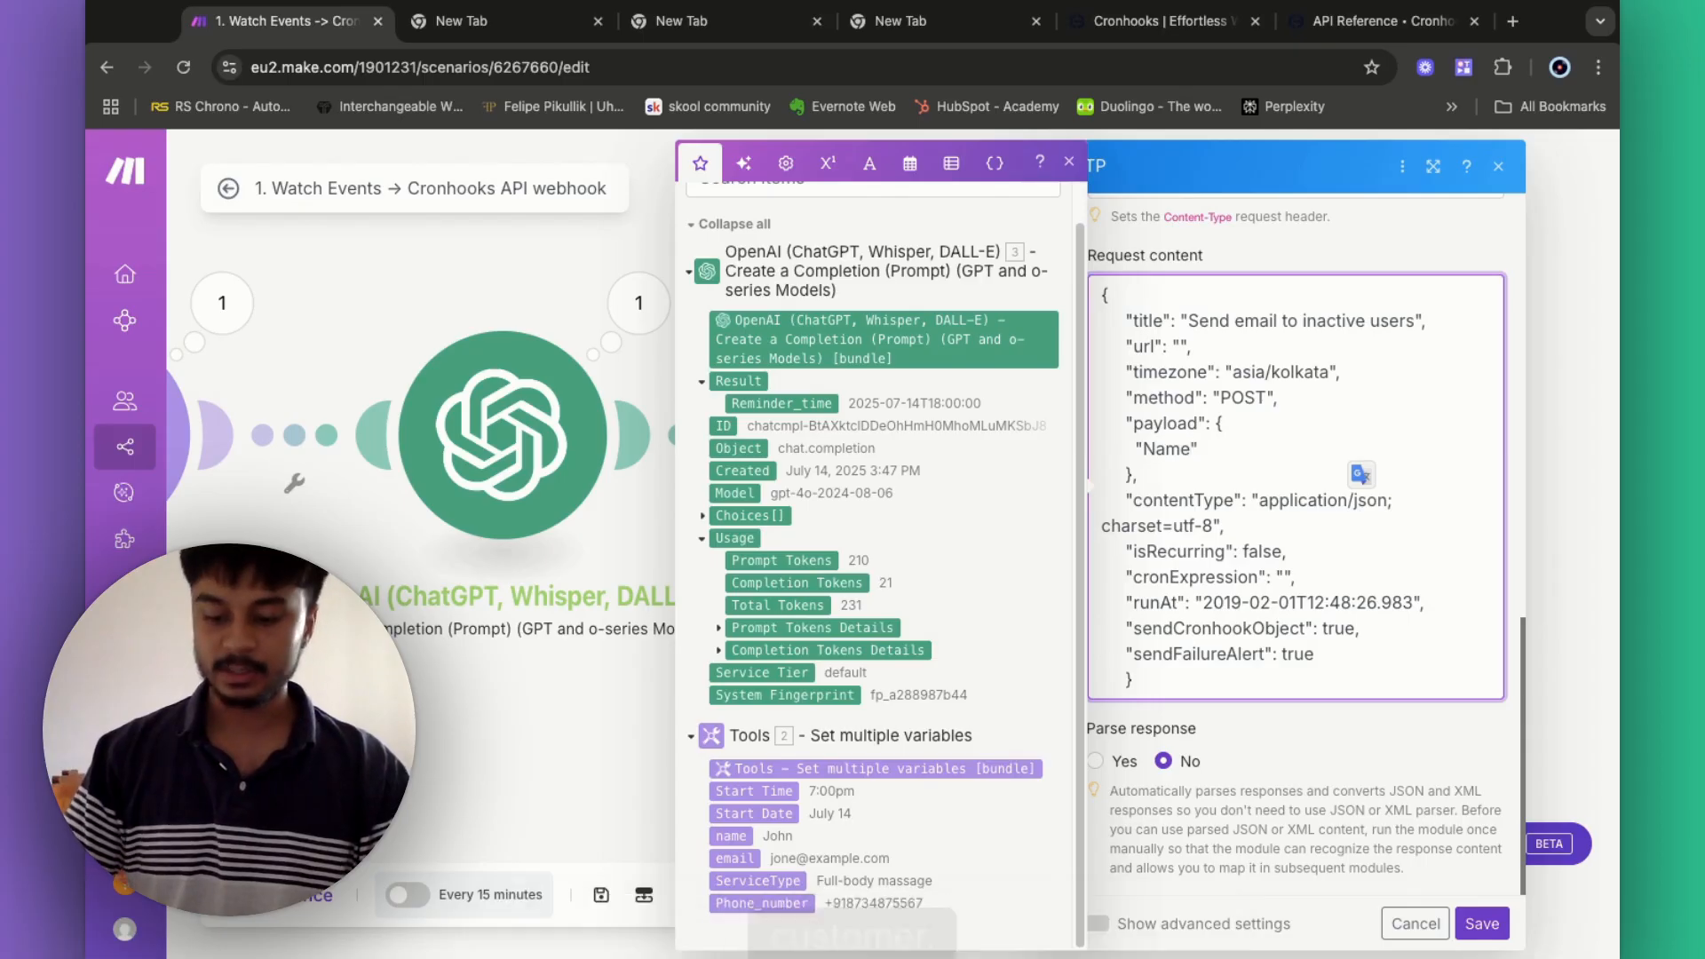
type(" : \"\"")
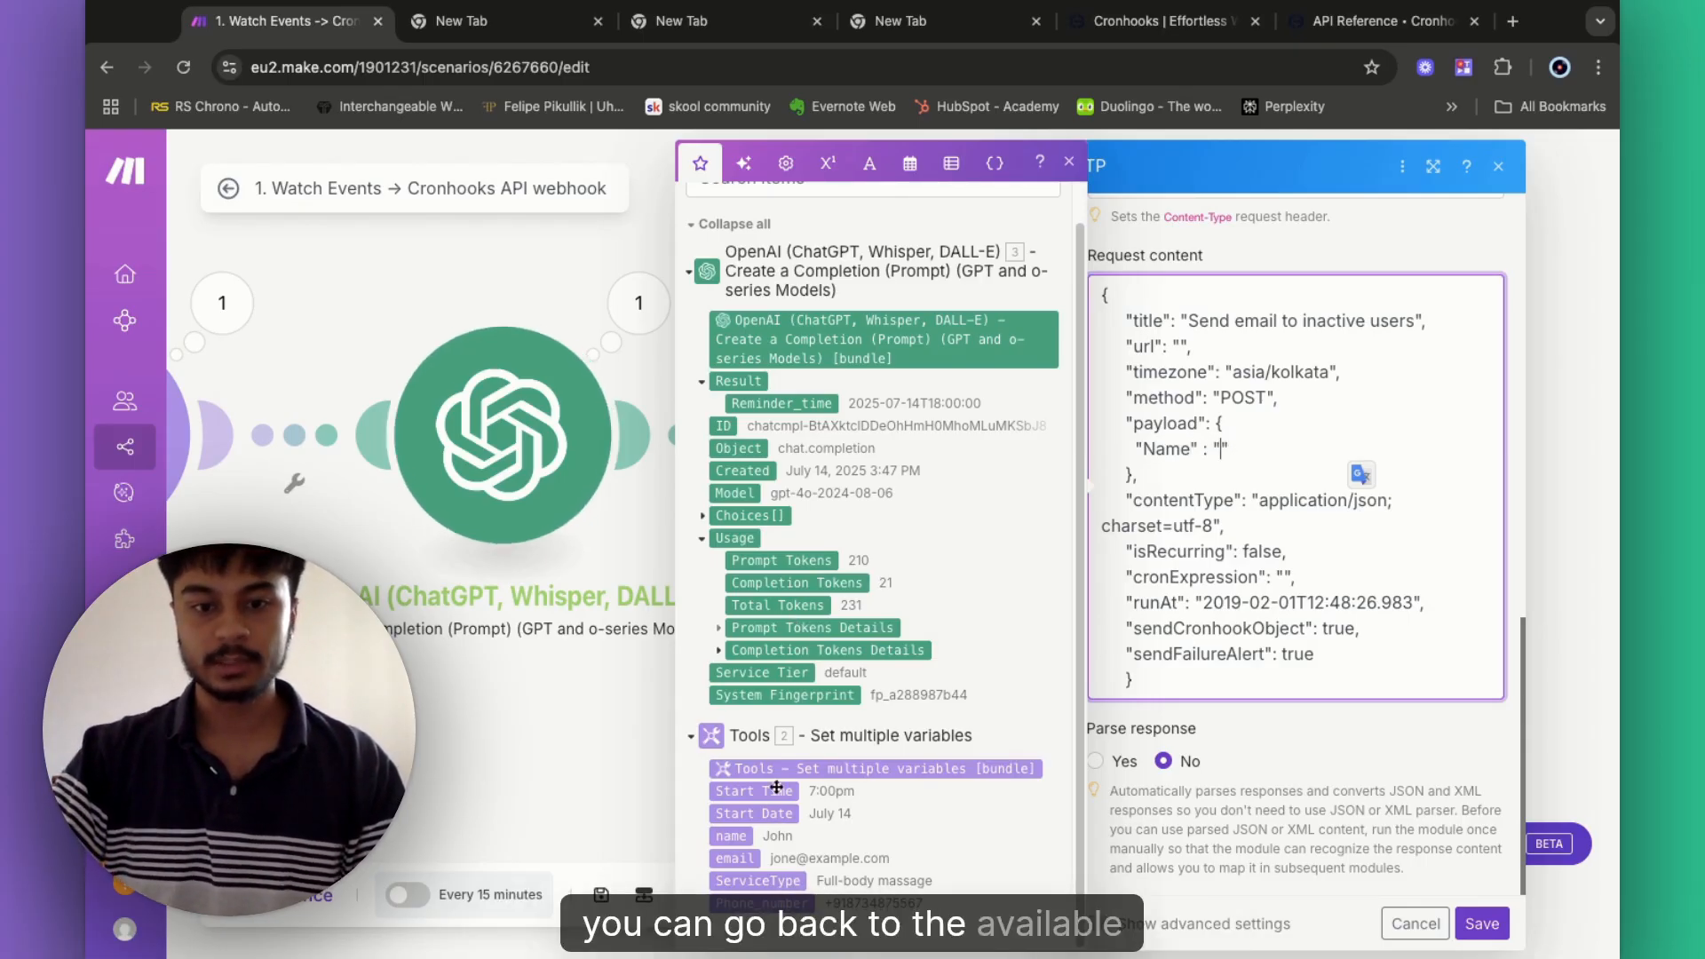
left_click(741, 839)
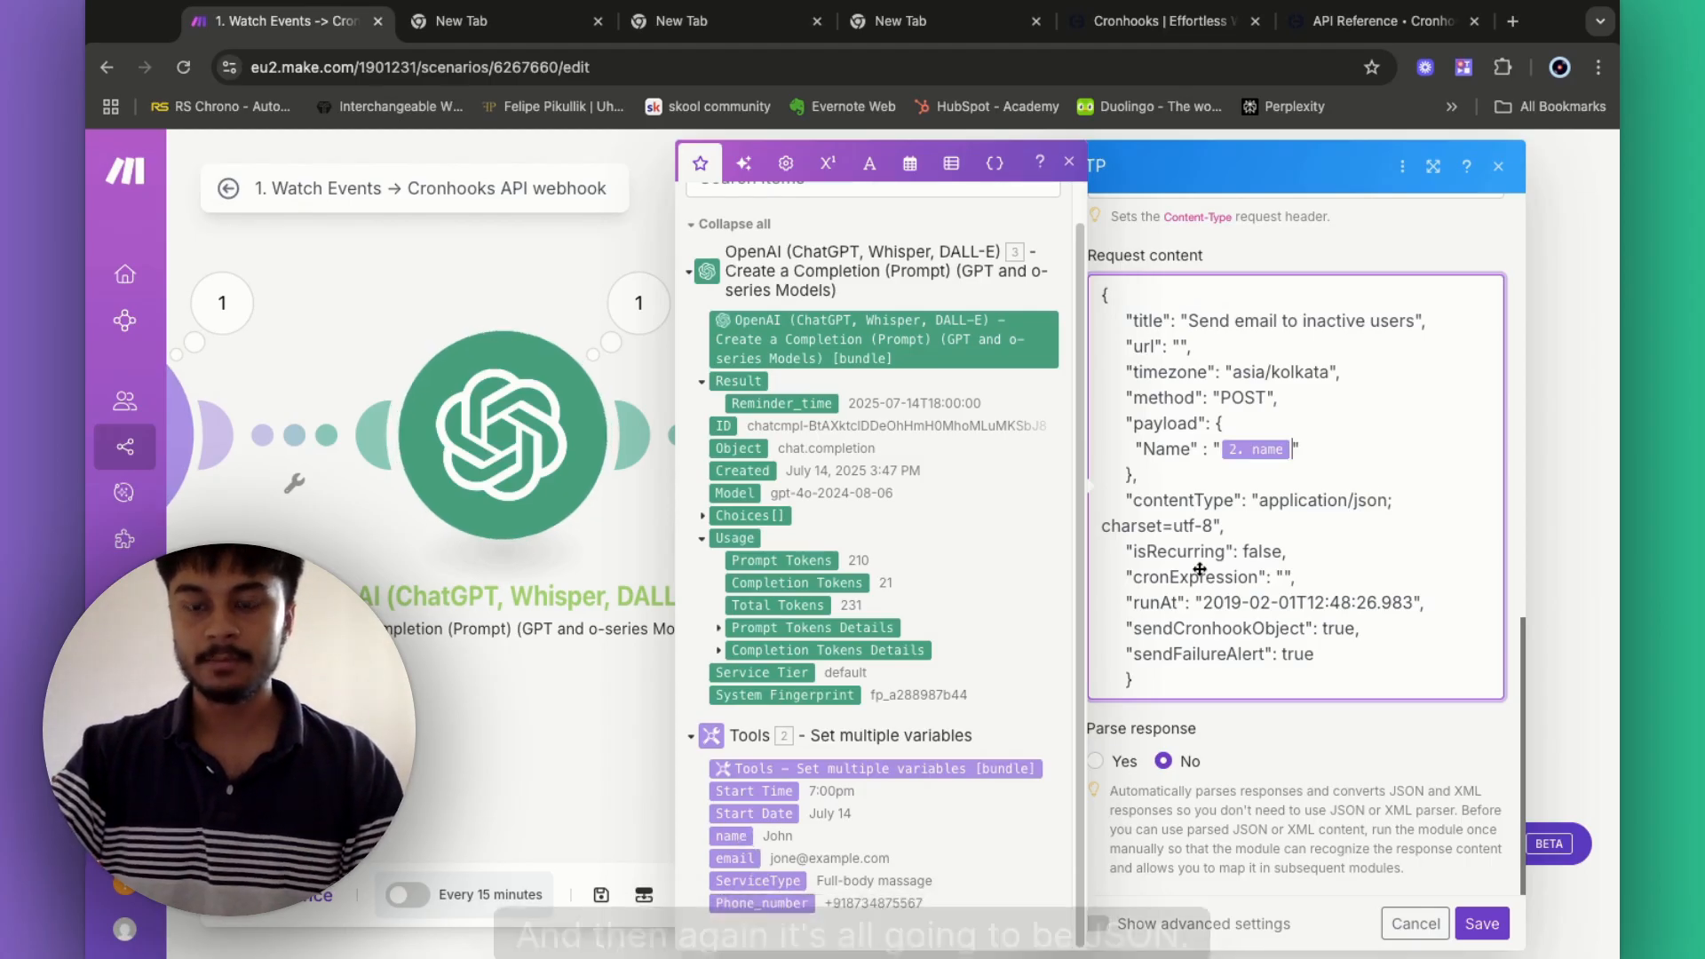
left_click(1318, 450)
type(",")
key("Return")
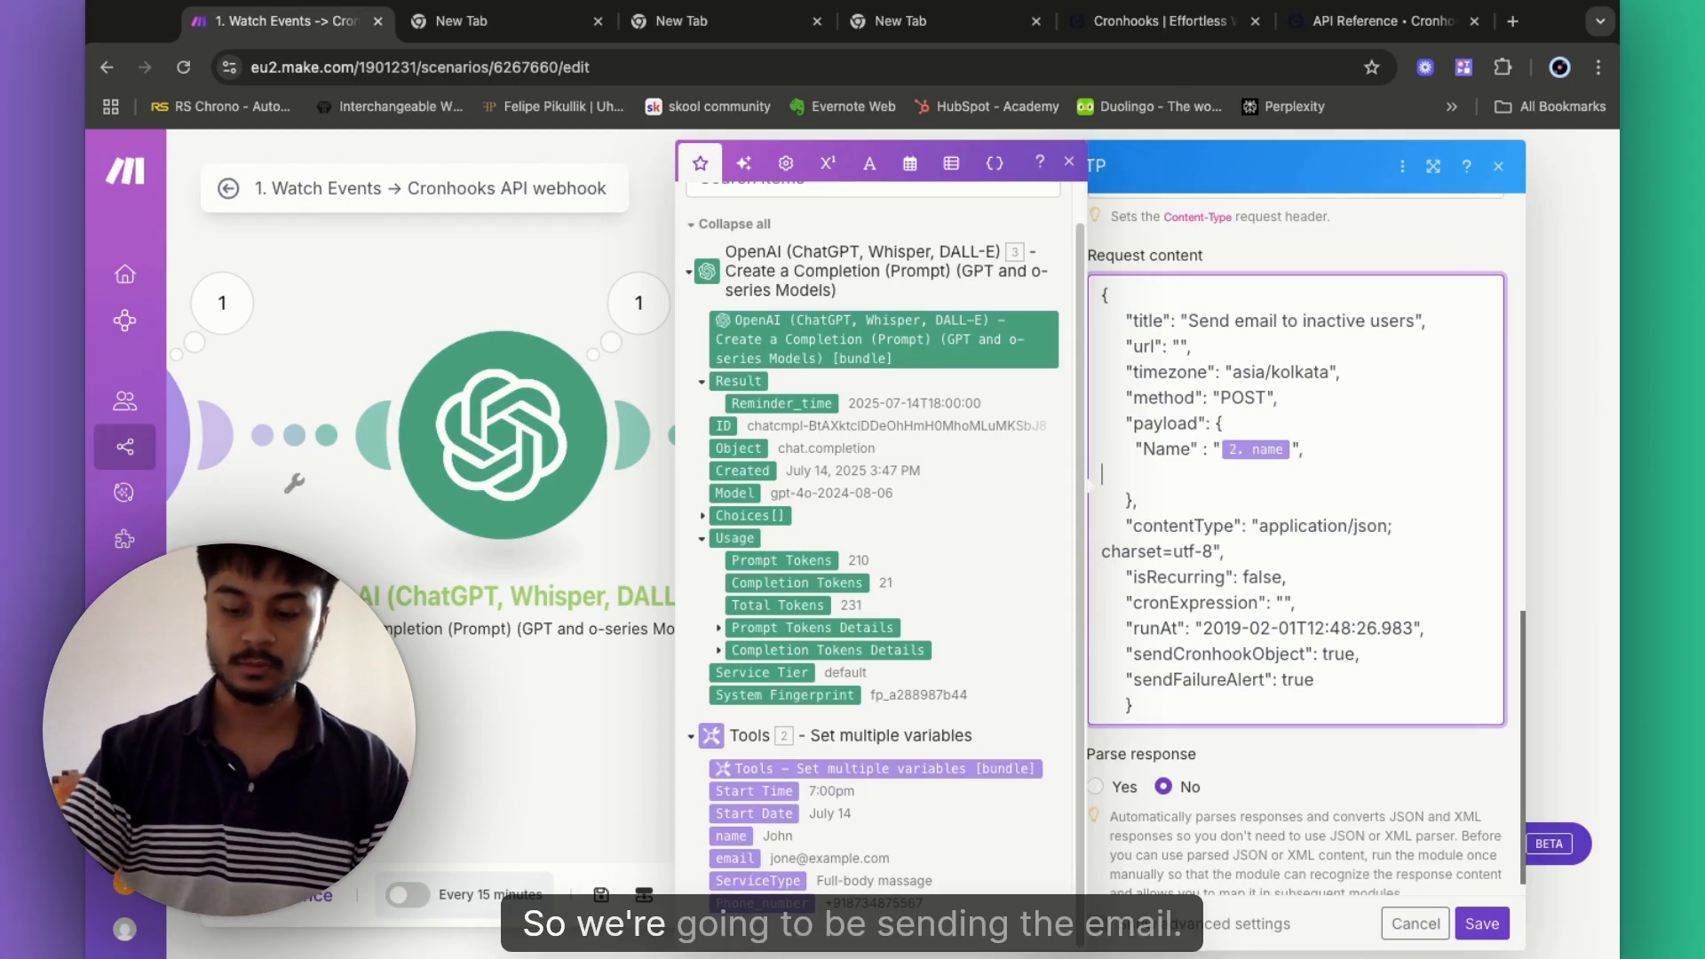
type("\"")
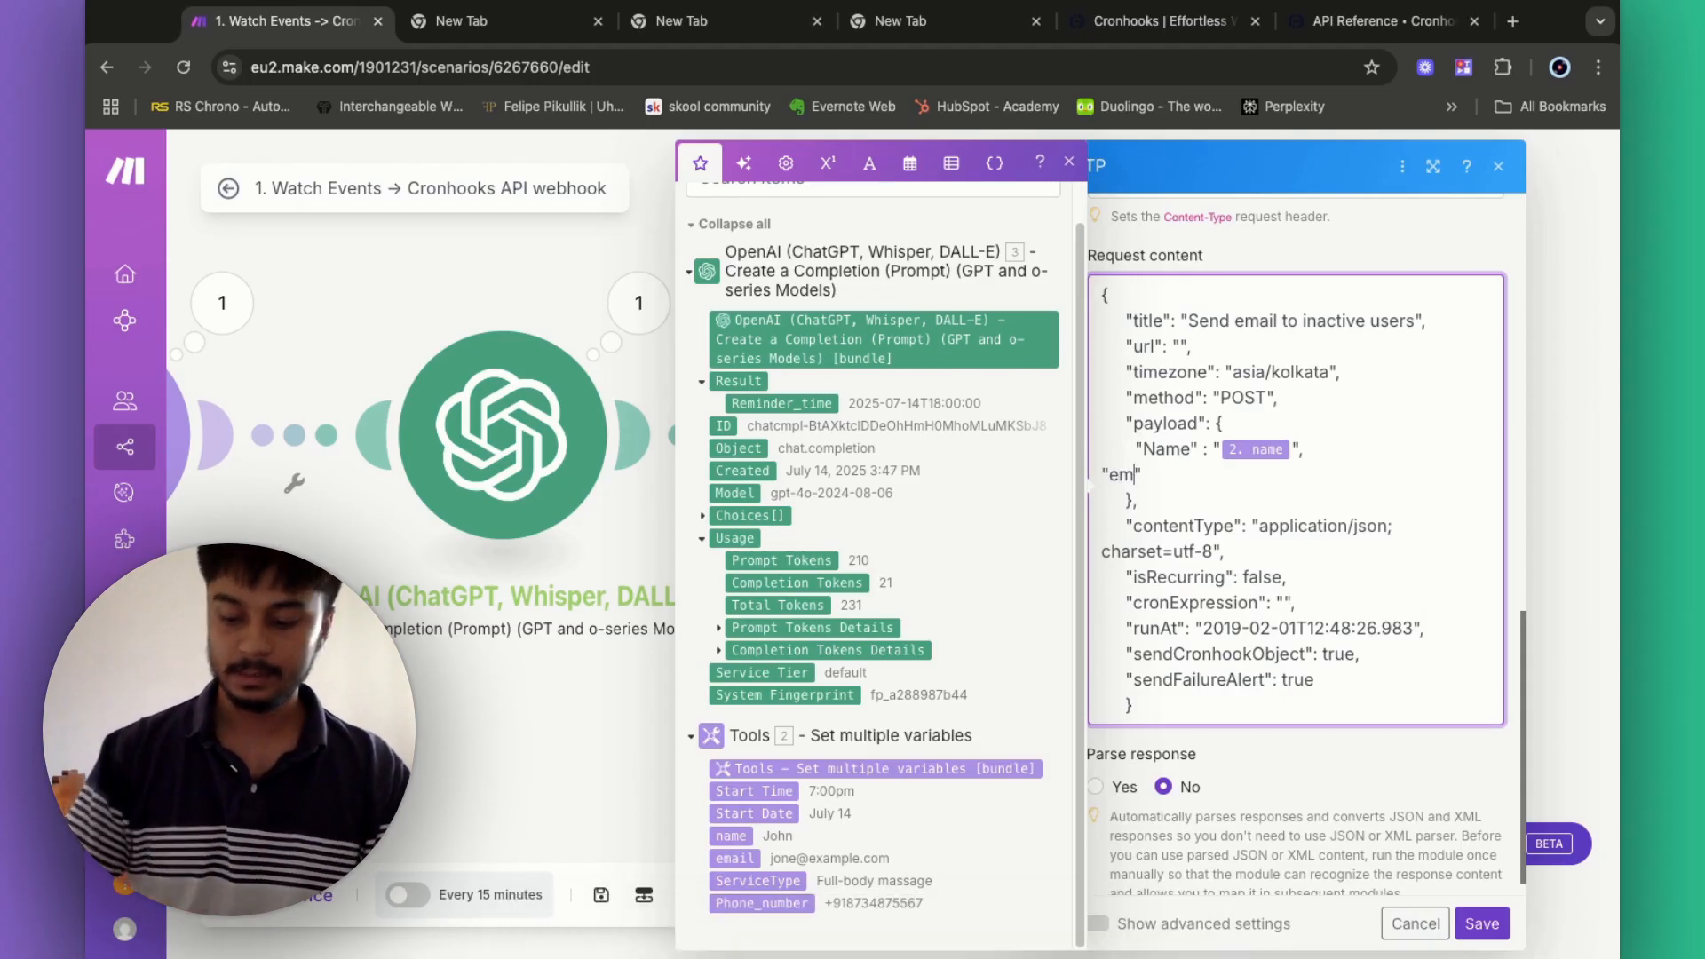
type("email\" : \"")
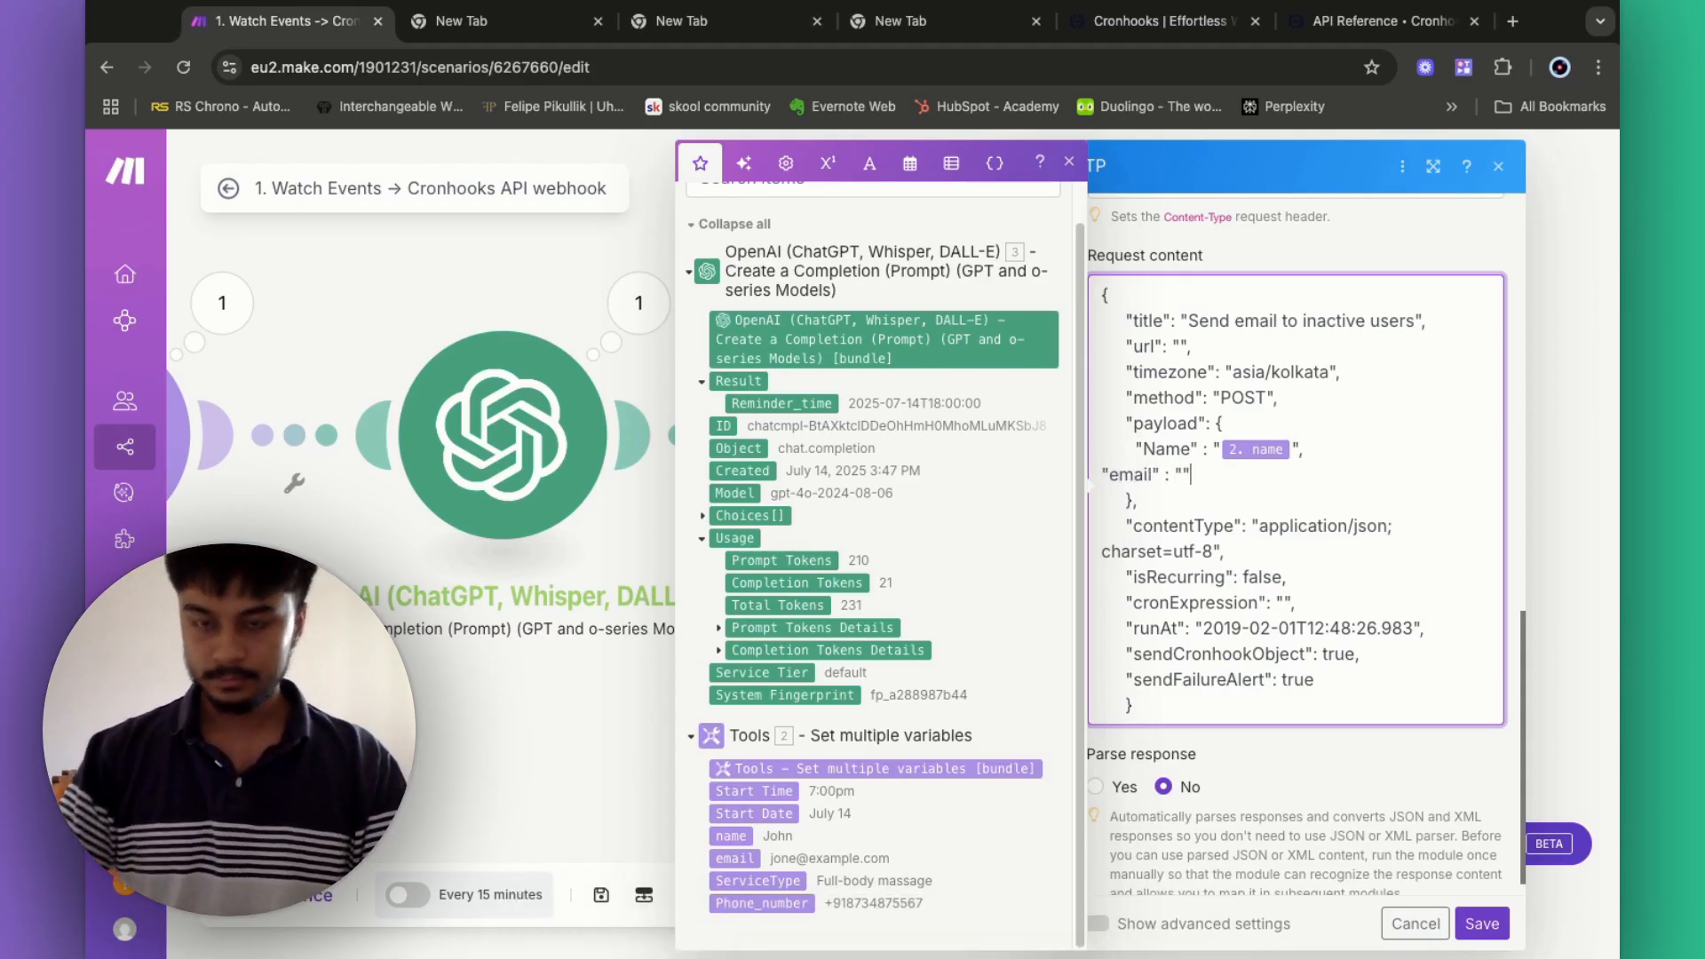
left_click(746, 862)
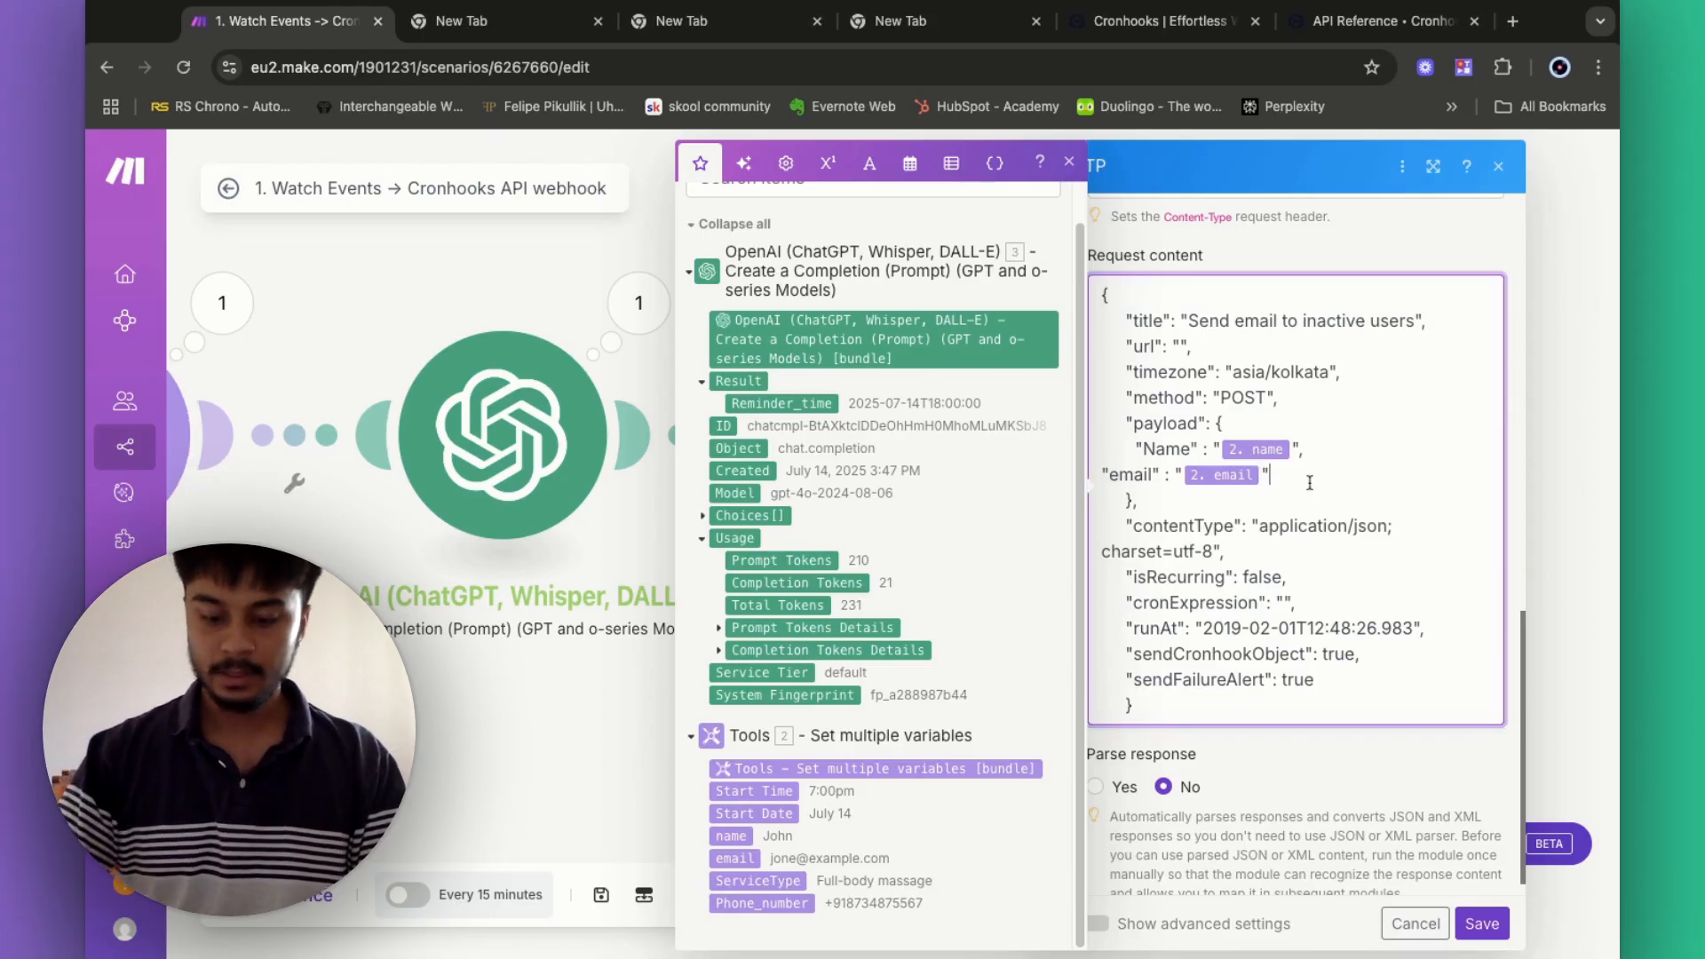
type(",")
key("Return")
- Add ServiceType and Phone_number payload keys, mapped from their stored variables
type("\"")
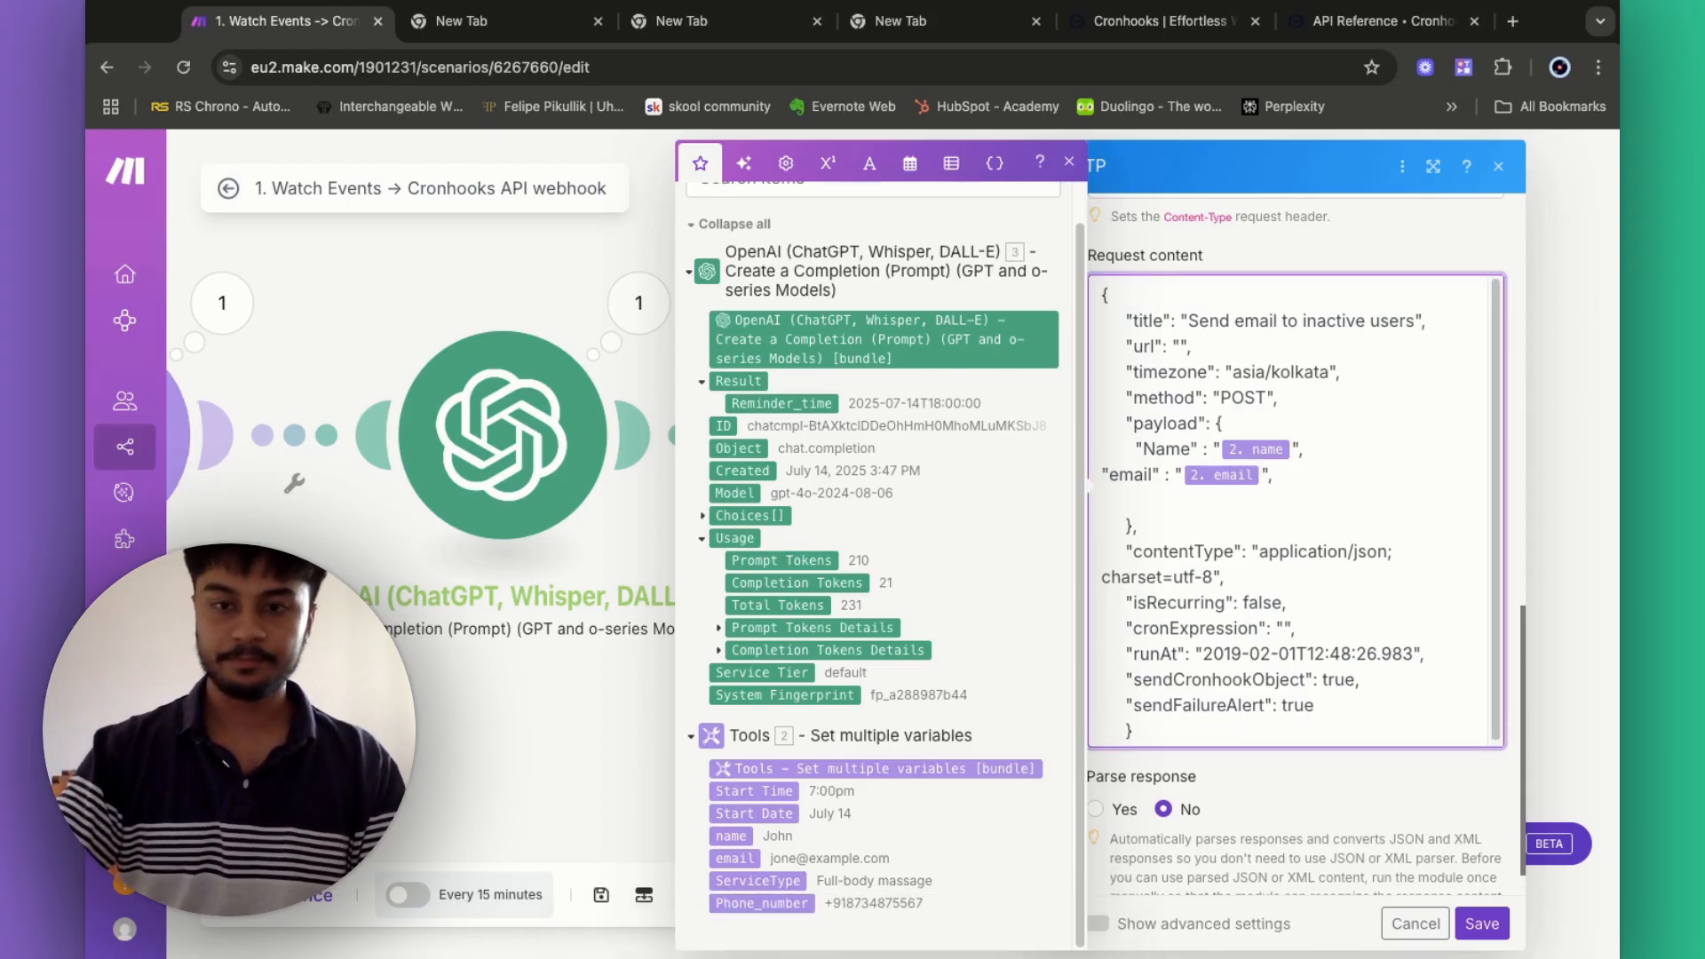
type("Seriv")
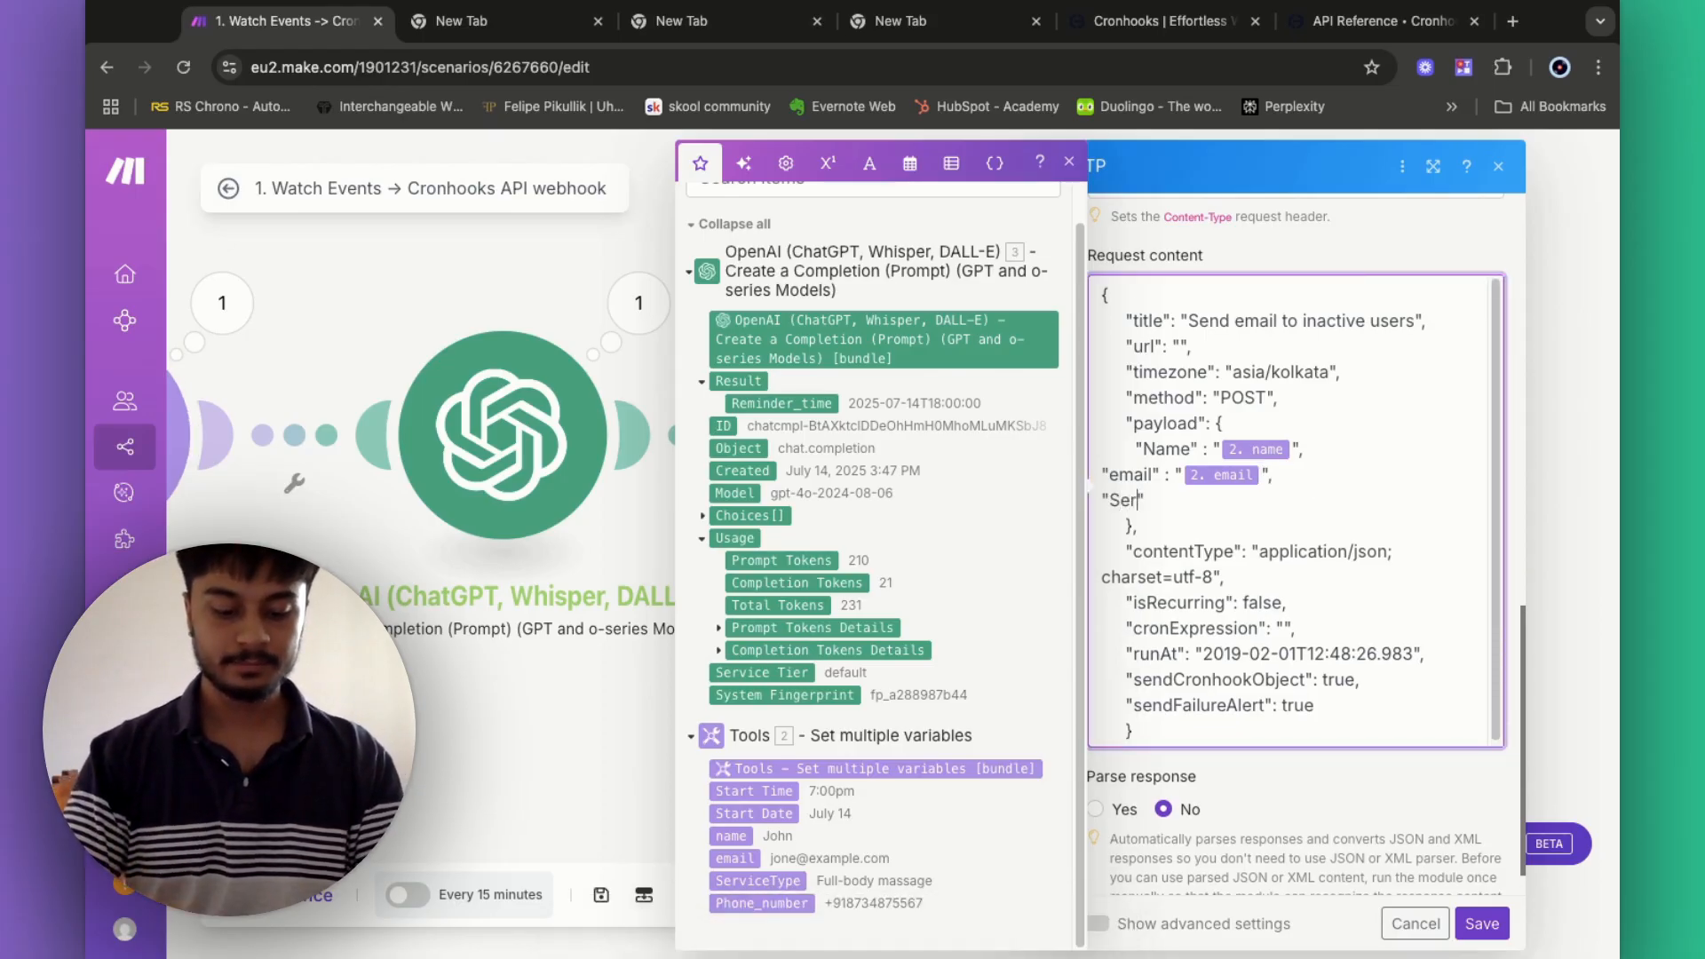
key("BackSpace")
key("BackSpace")
type("viceType ")
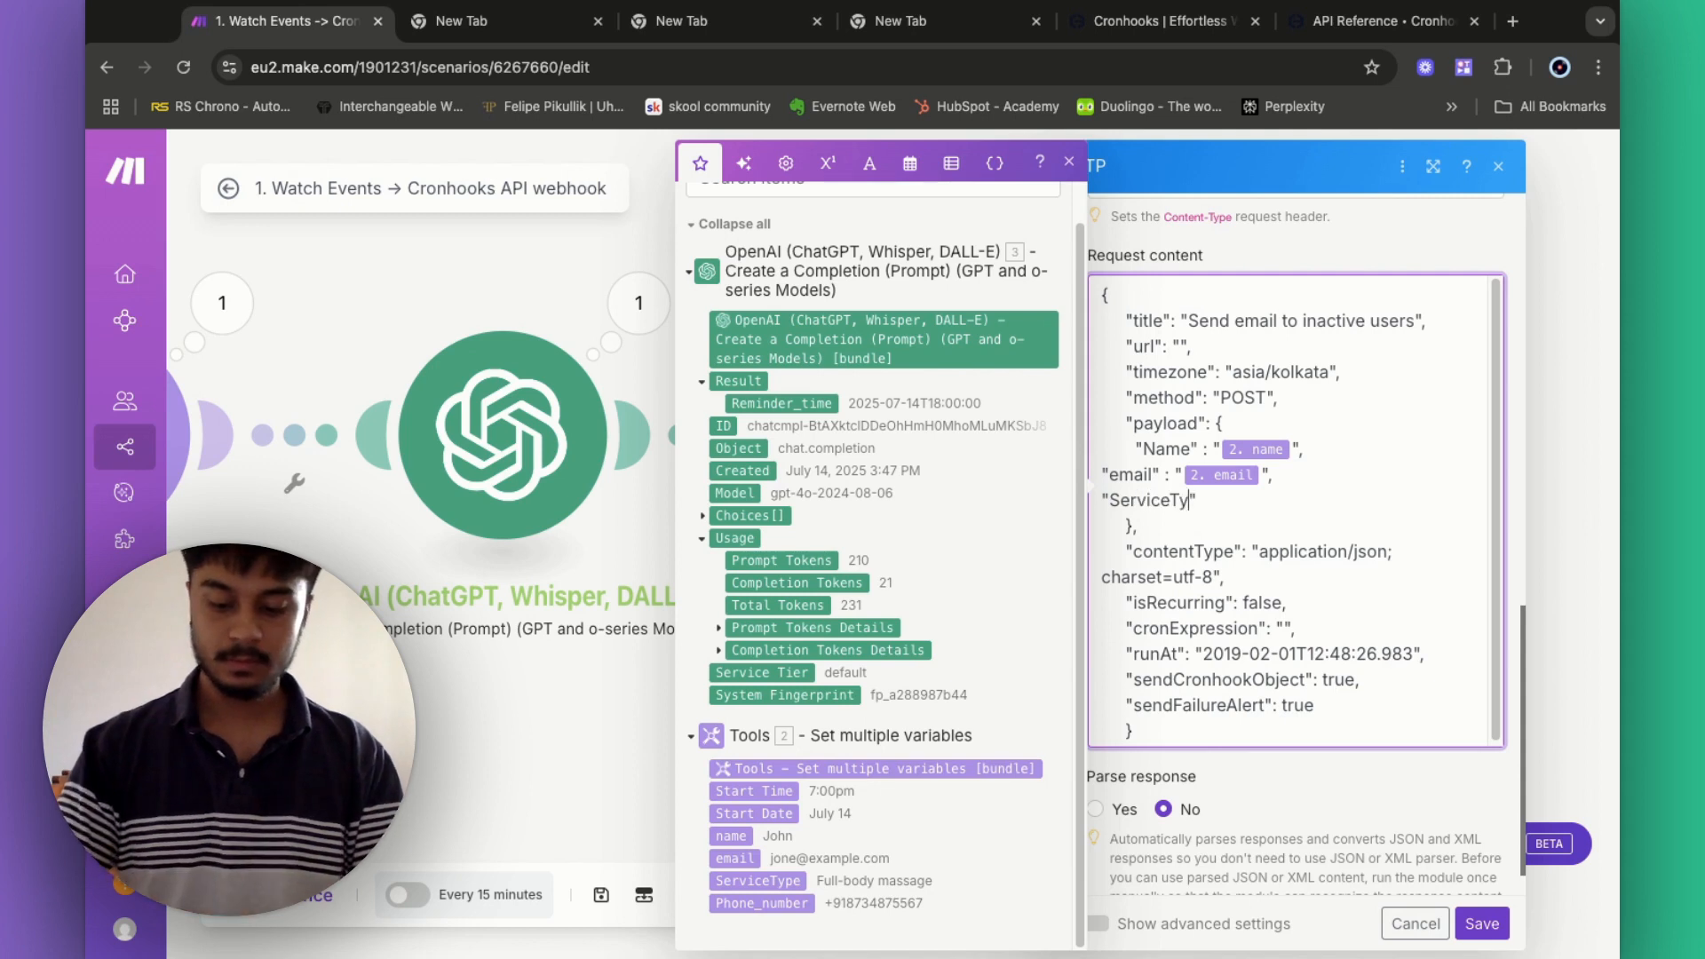
type(": \"\"")
key("BackSpace")
key("BackSpace")
key("BackSpace")
key("BackSpace")
key("BackSpace")
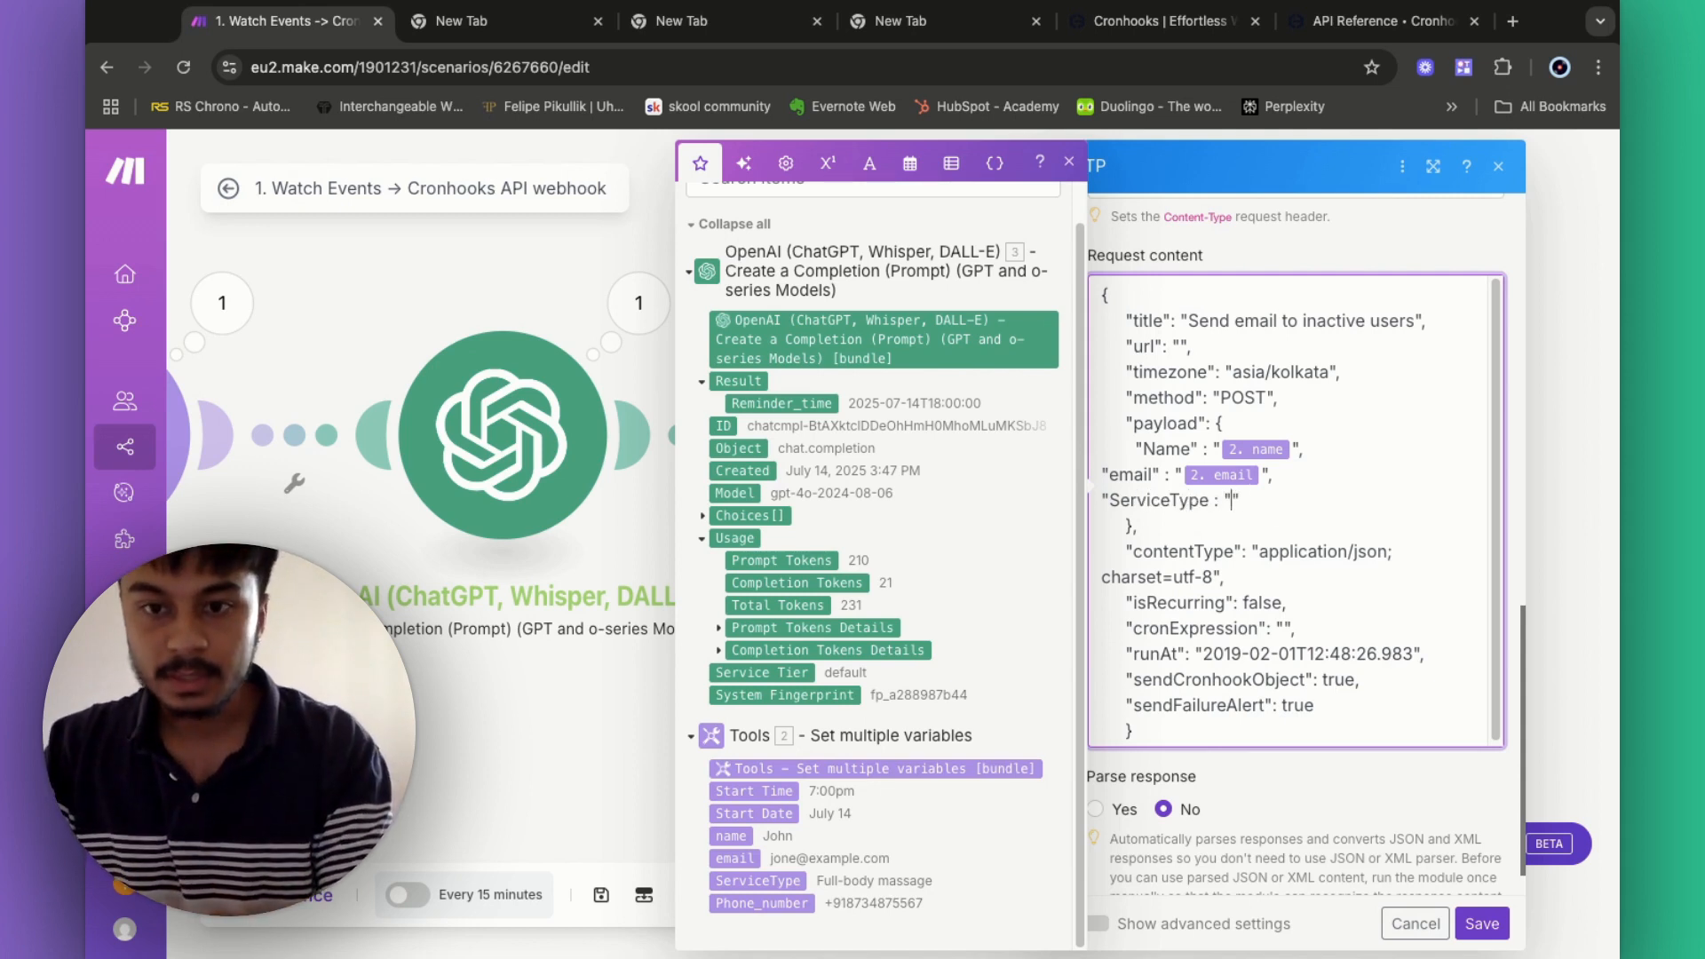
type(": \"\"")
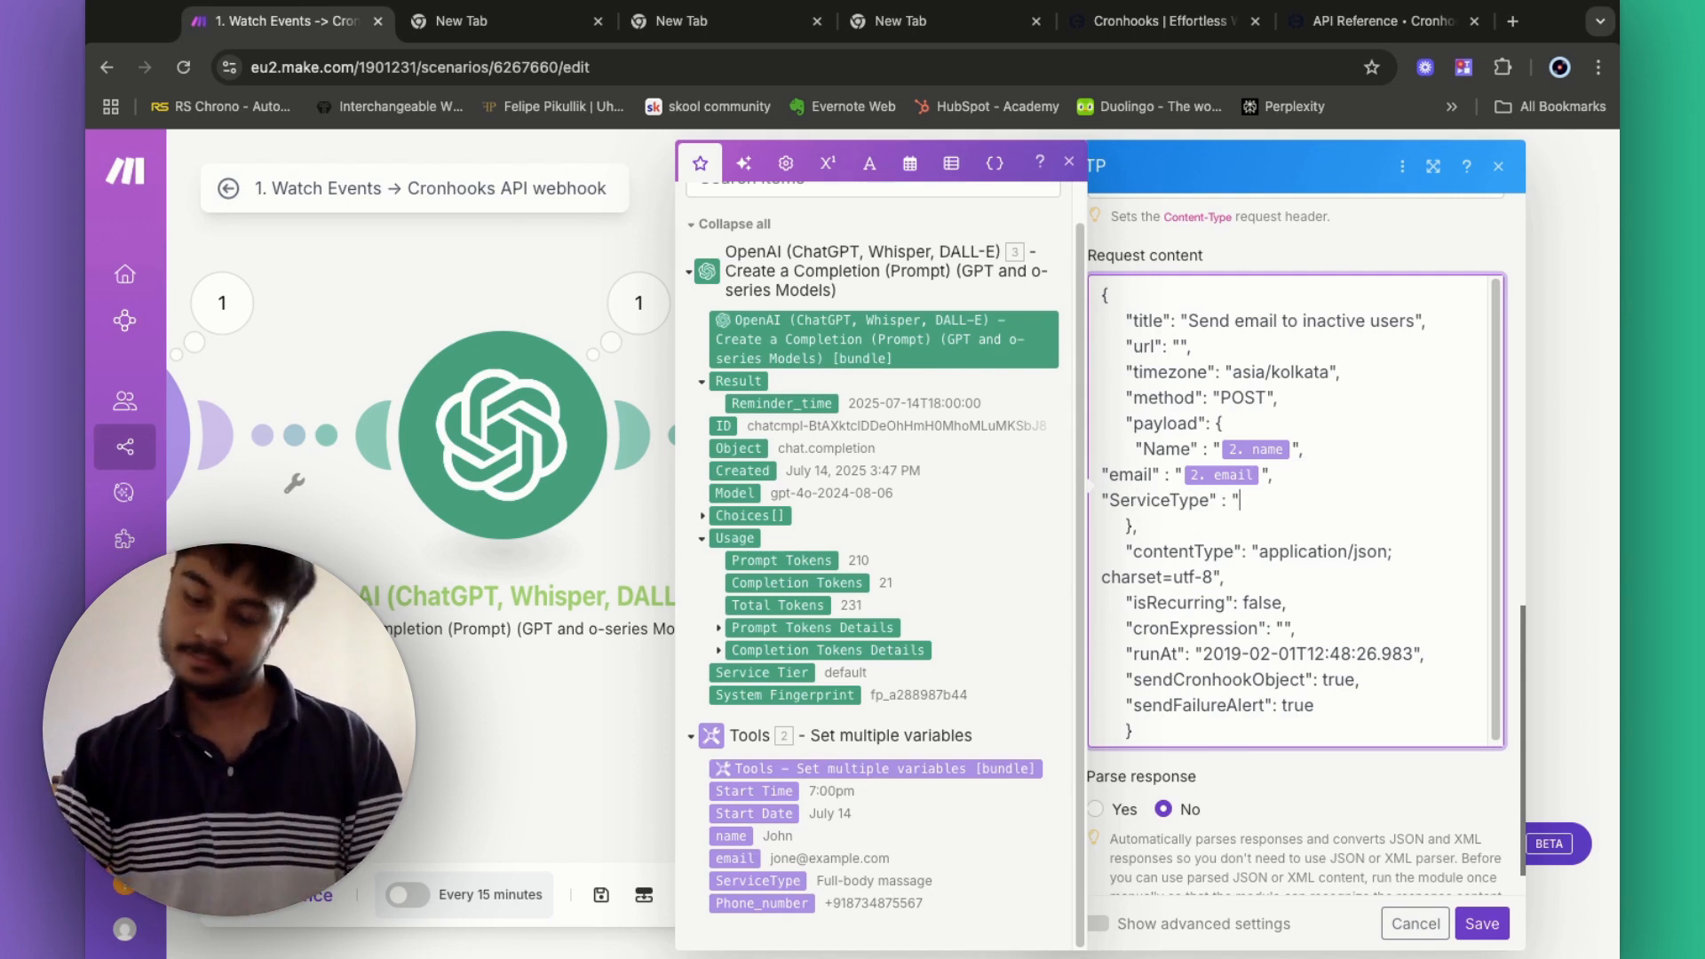
left_click(757, 881)
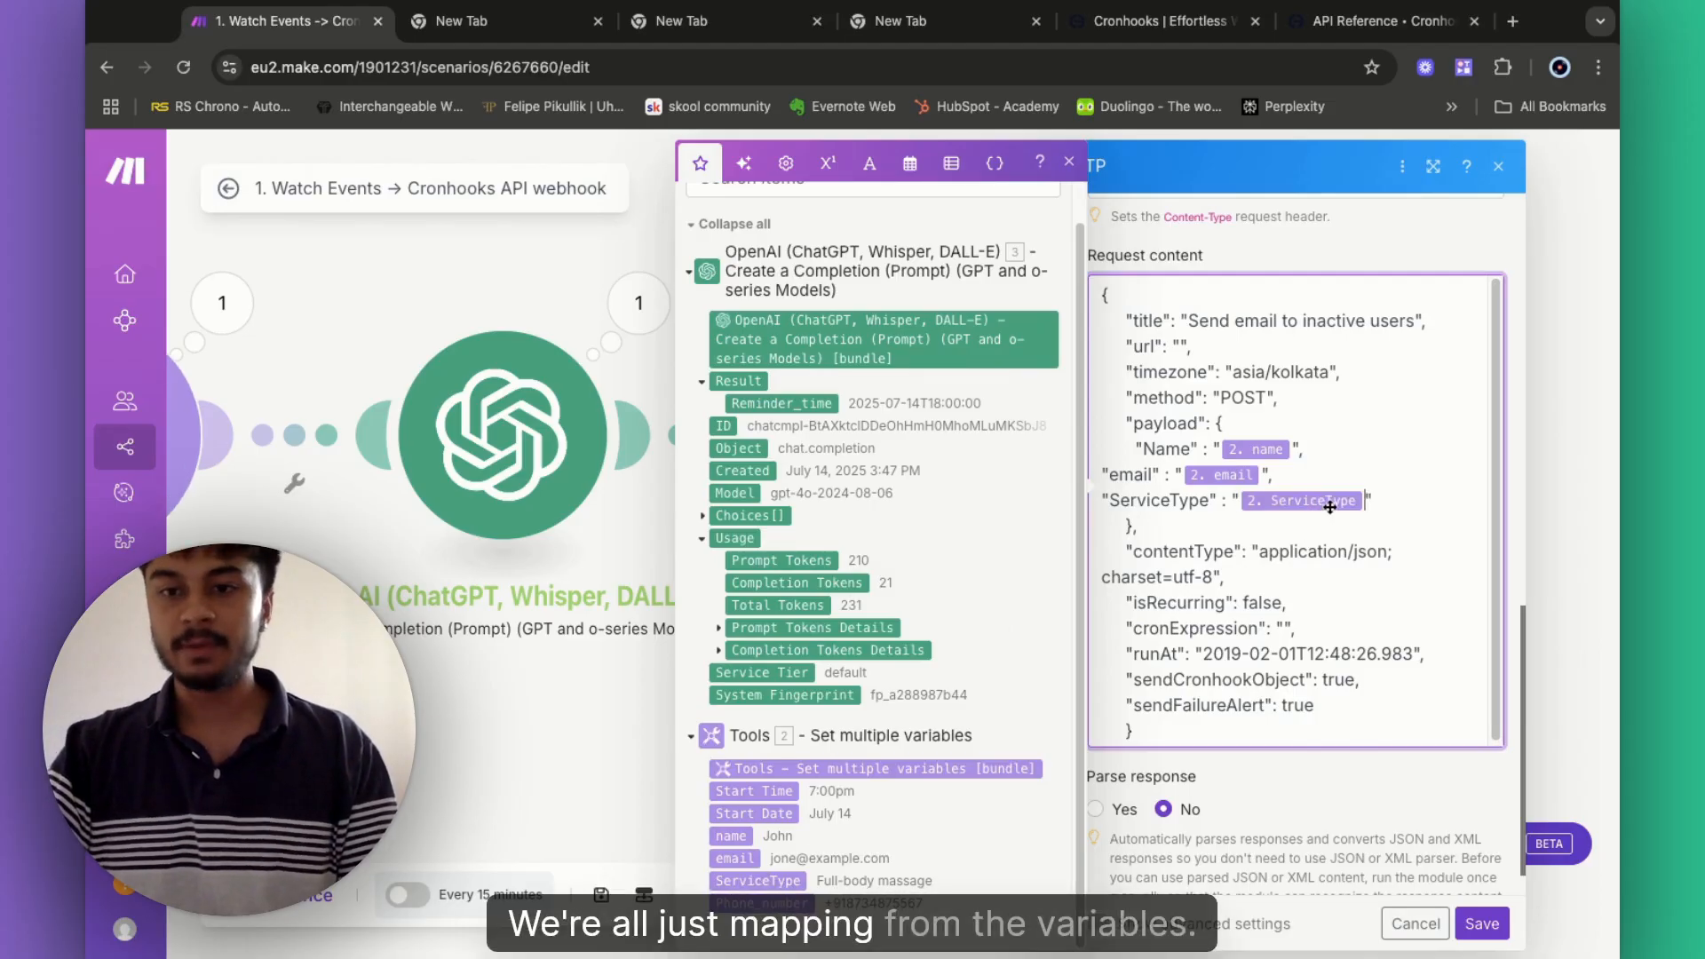
type(",")
key("Return")
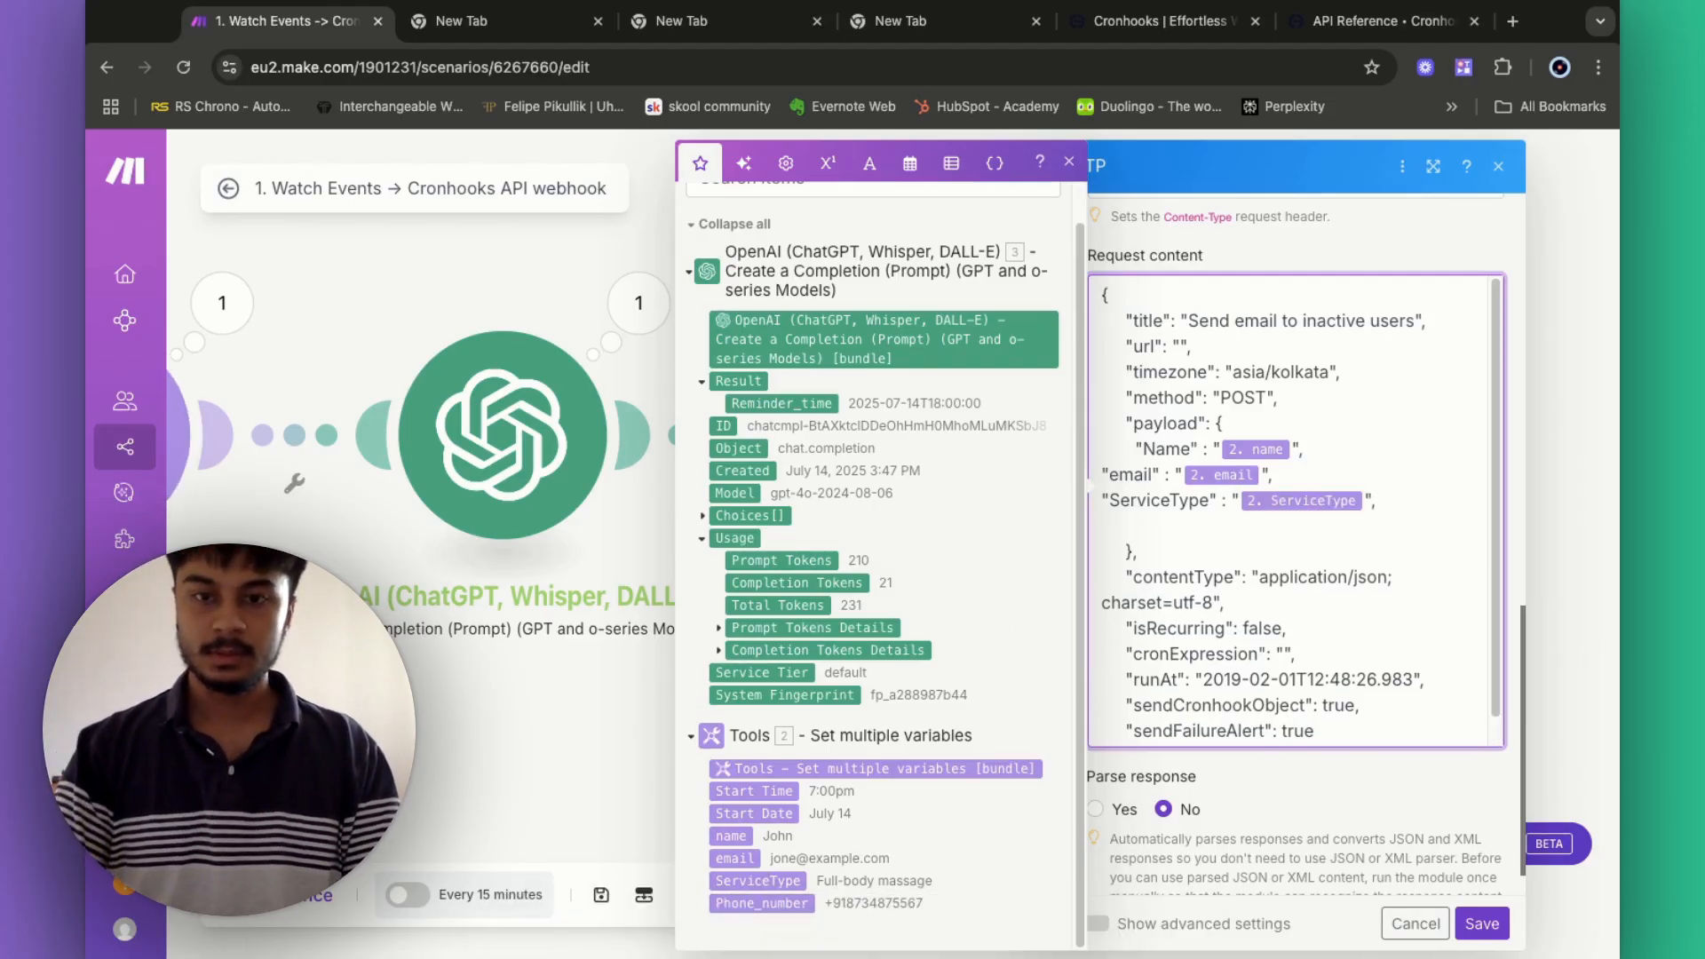
type("\"\"")
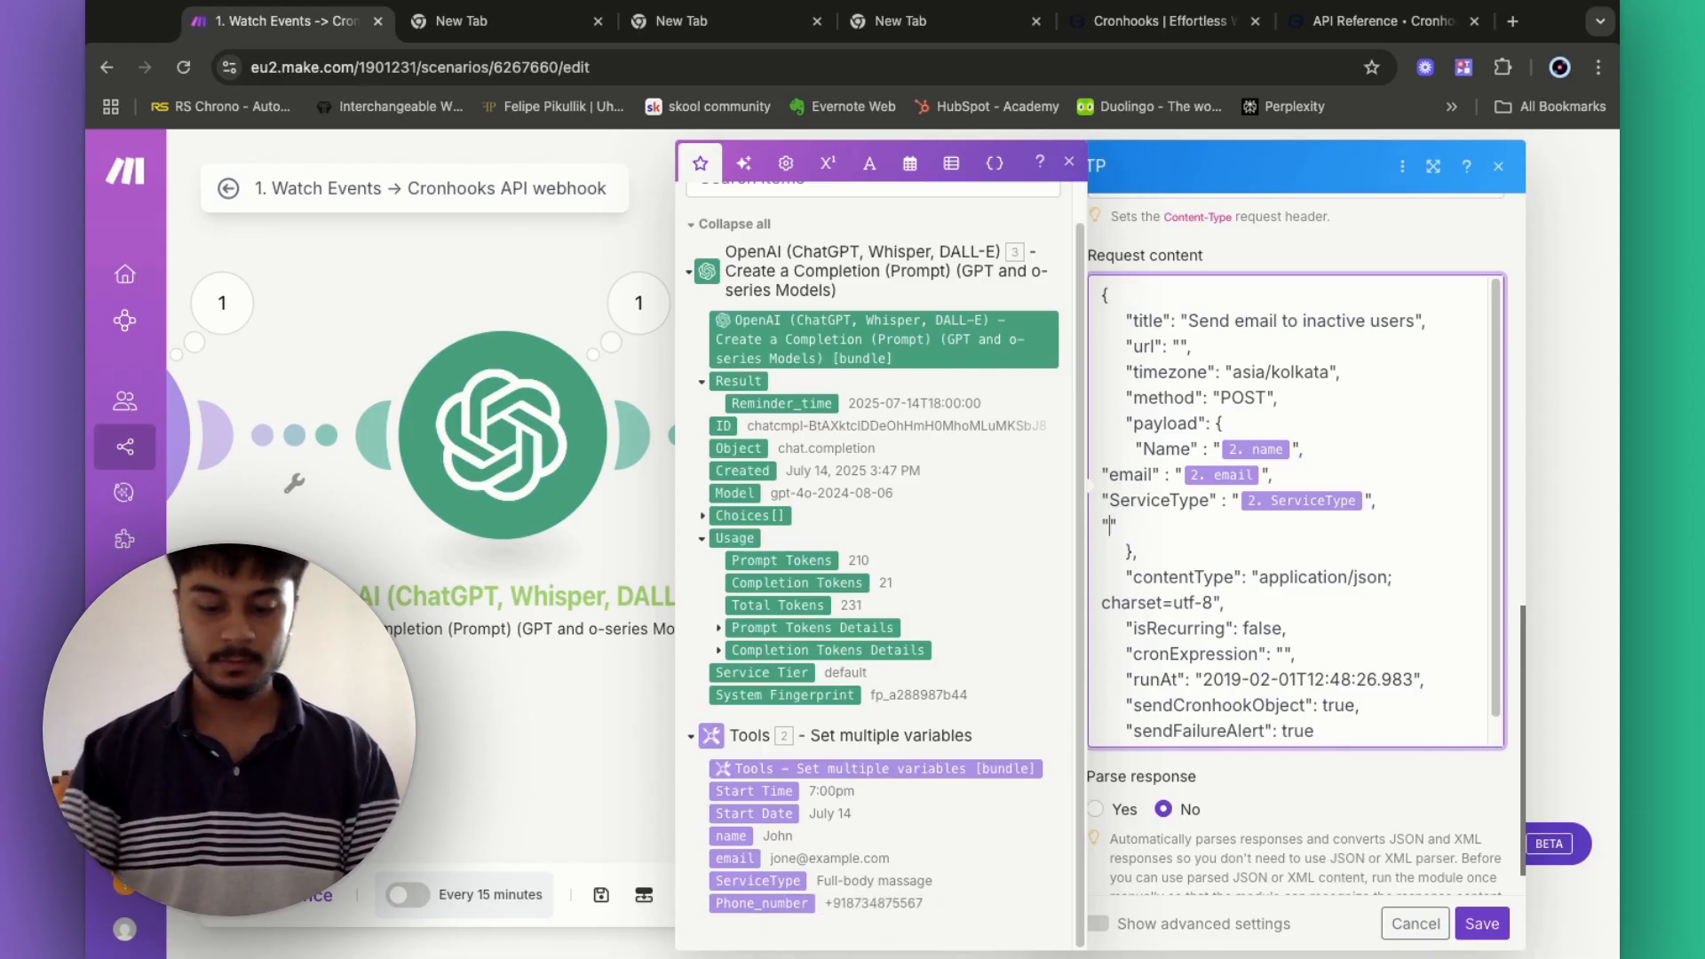
key("Left")
type("Ph")
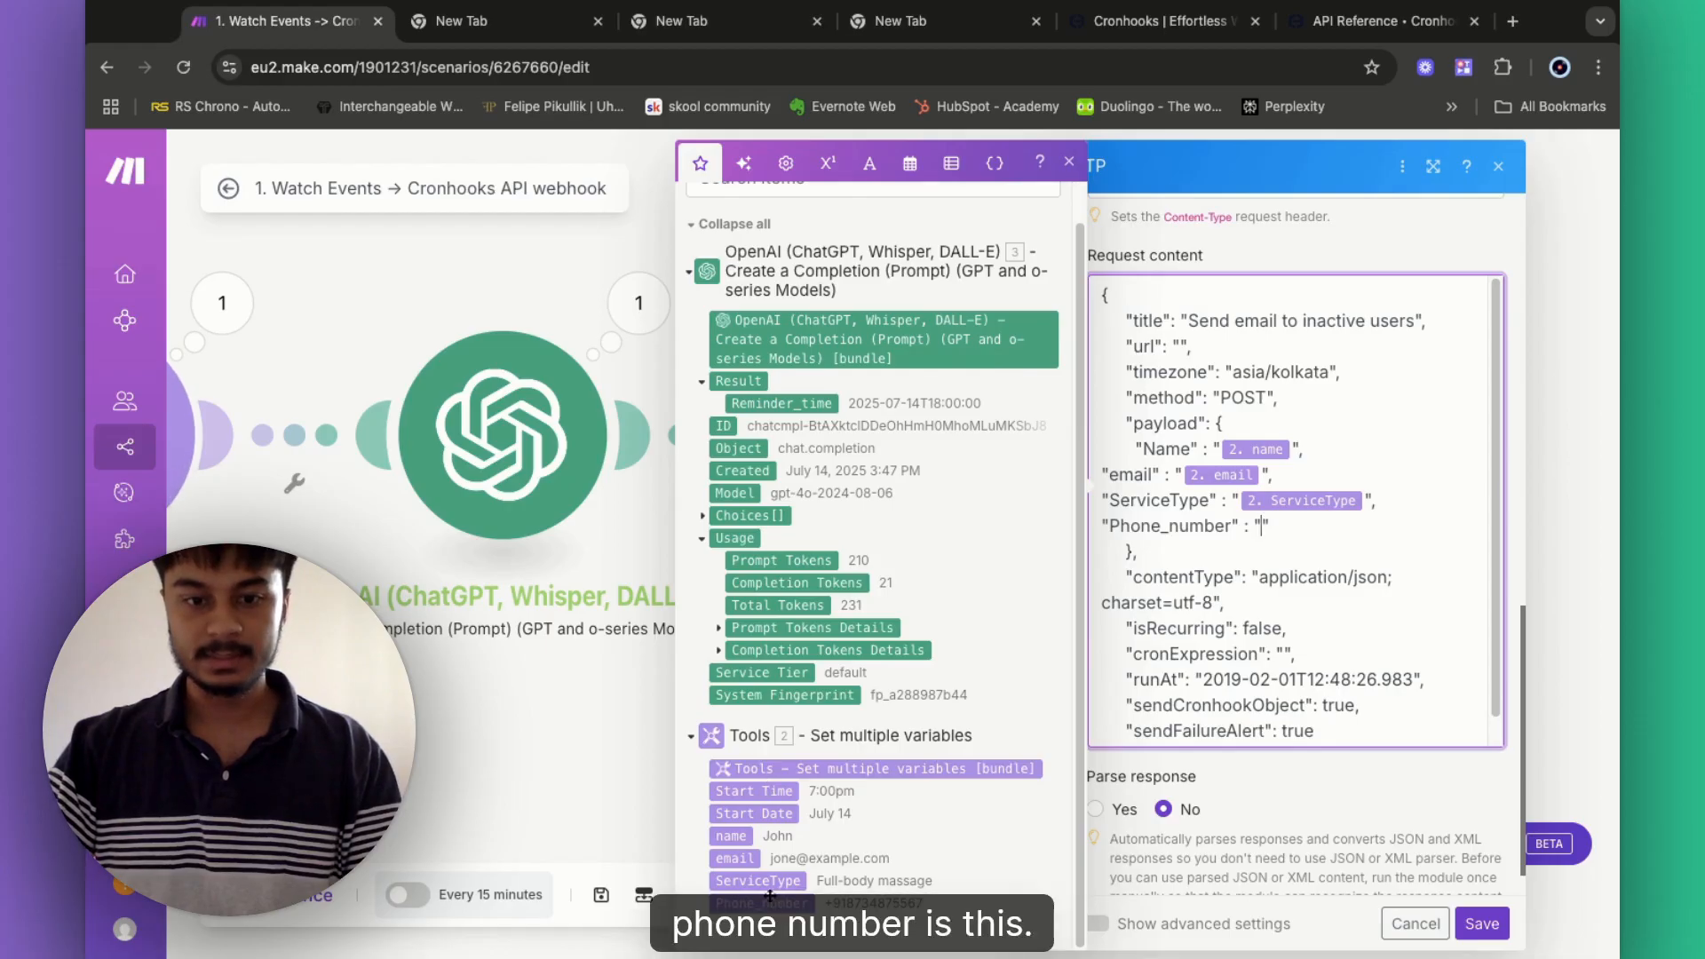
left_click(769, 901)
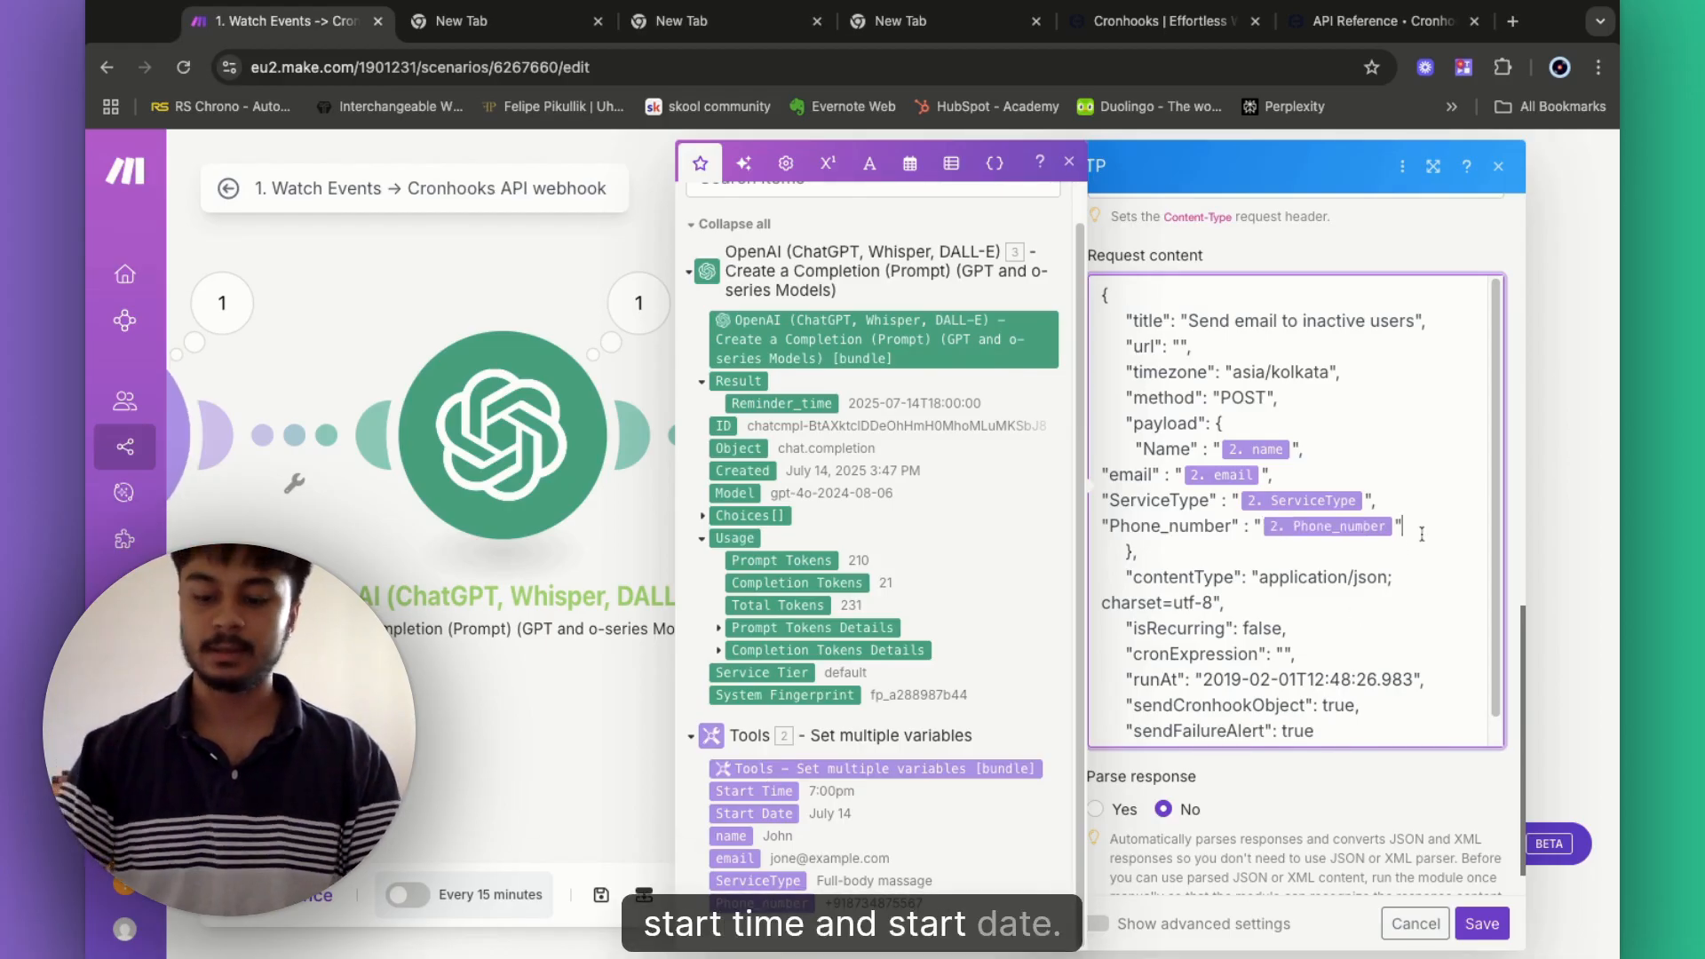
type(",")
key("Return")
- Add Appointment_Date and Appointment_Time keys, mapped from the Start Date and Start Time
type("\"\"")
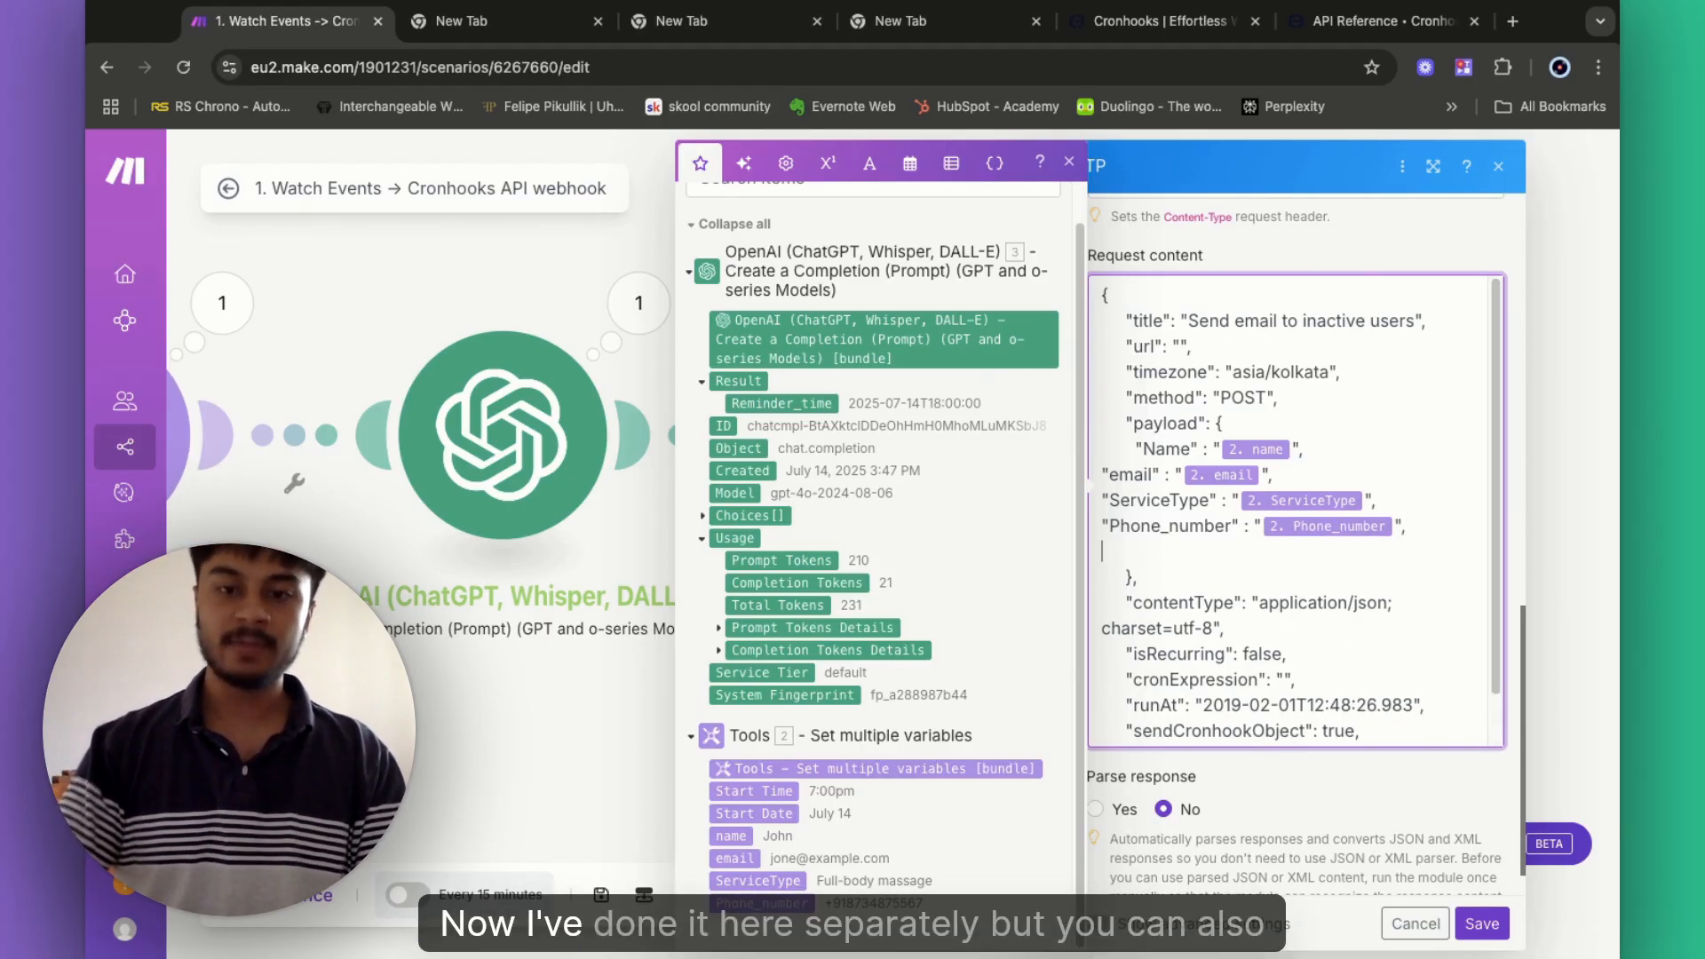
type("Appointment")
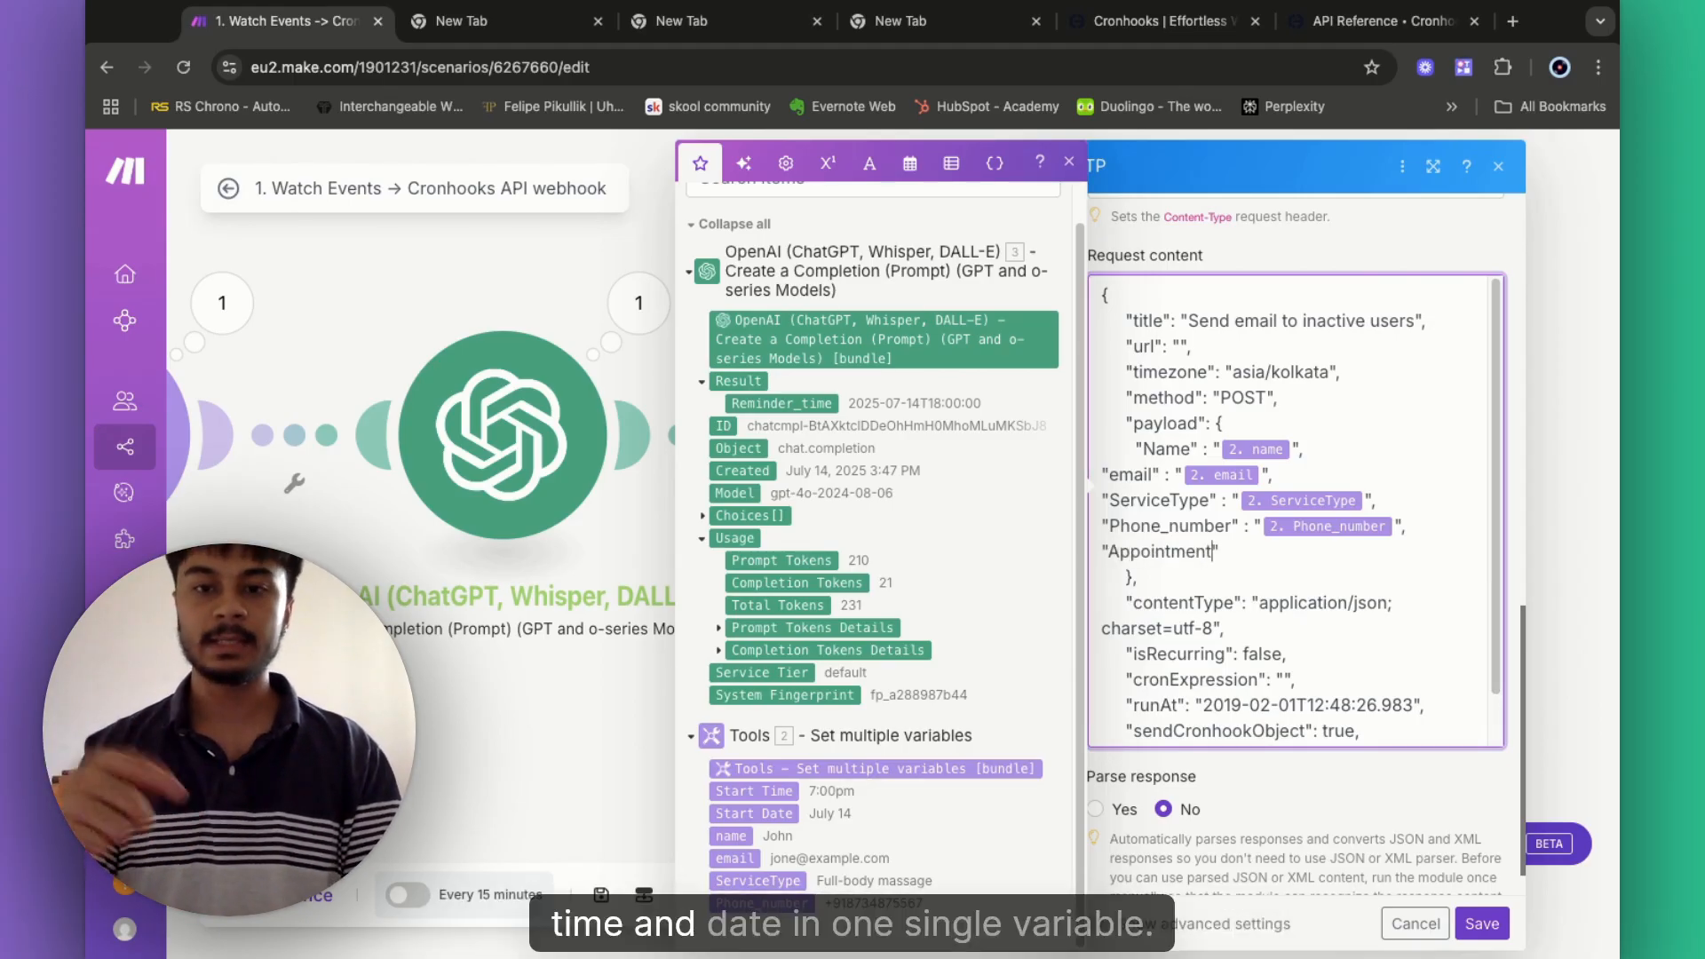
type("_")
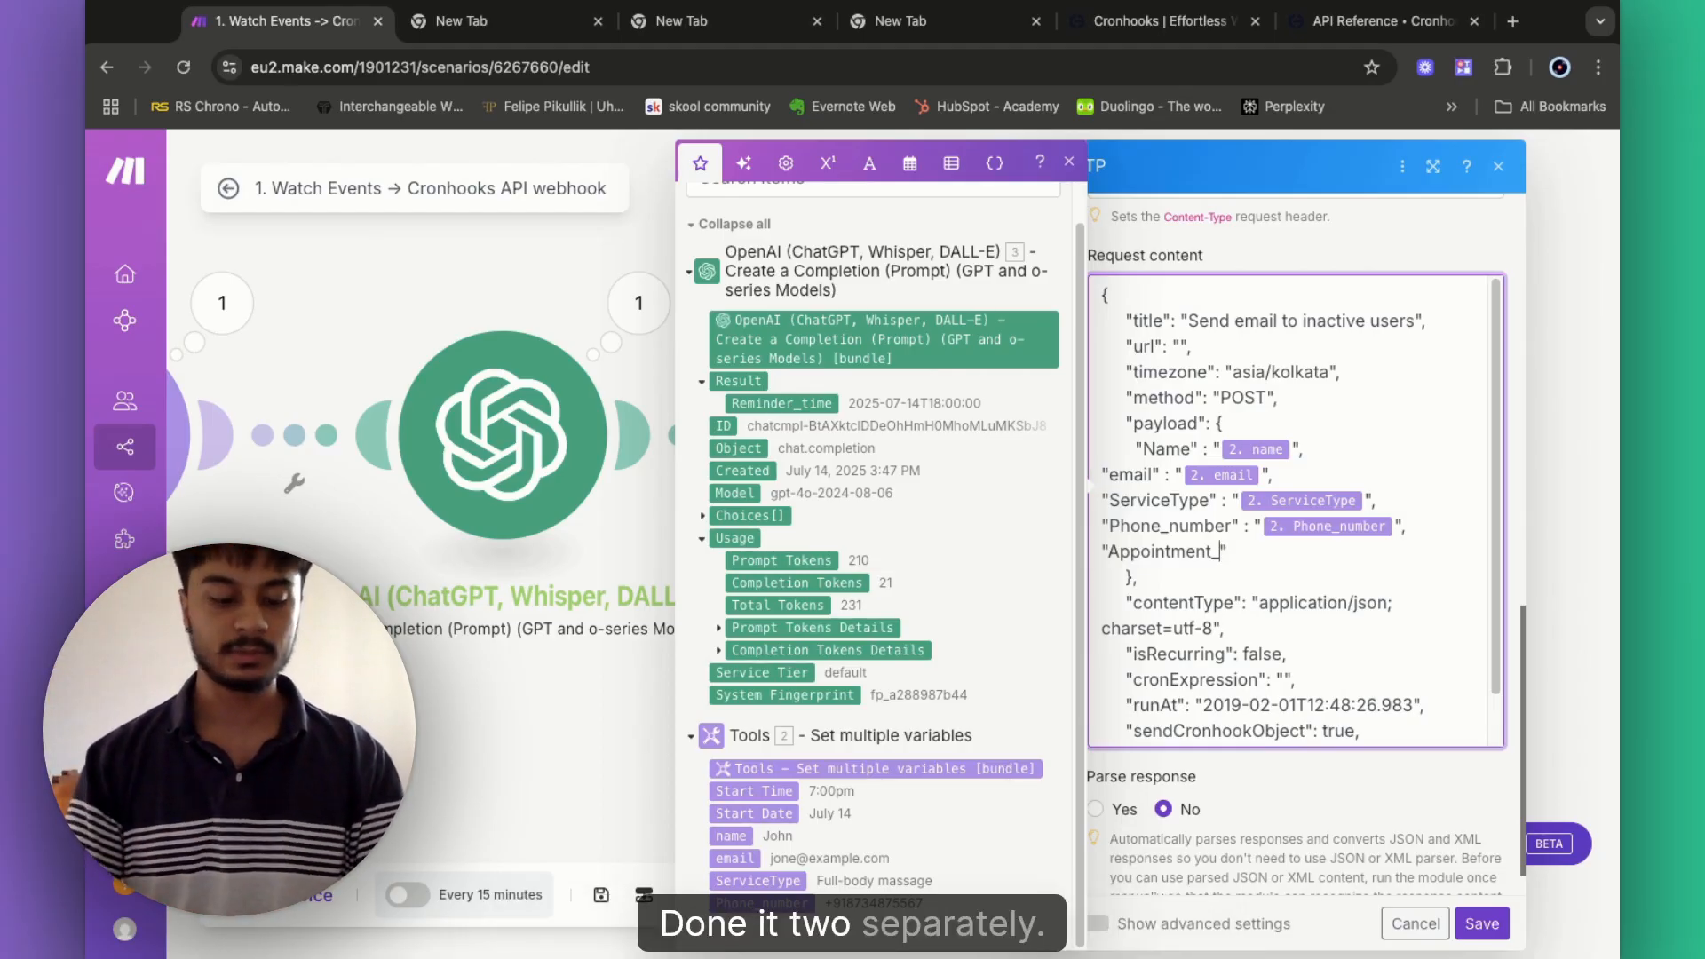
type("Date")
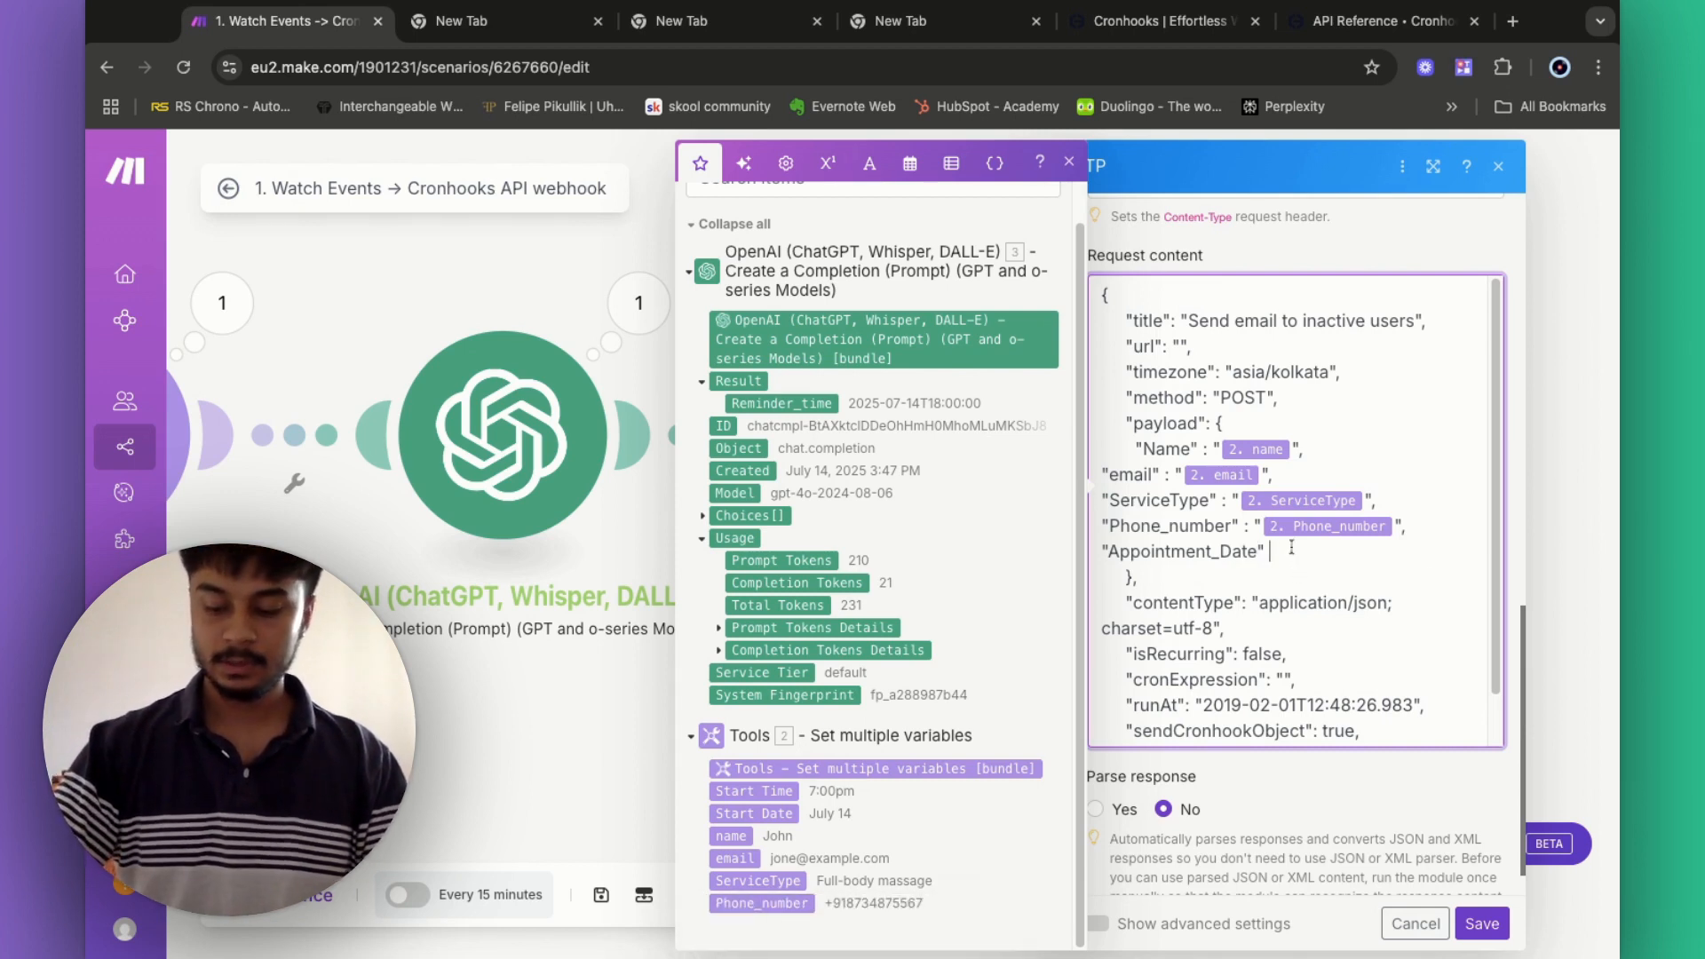
type("\" : \"\"")
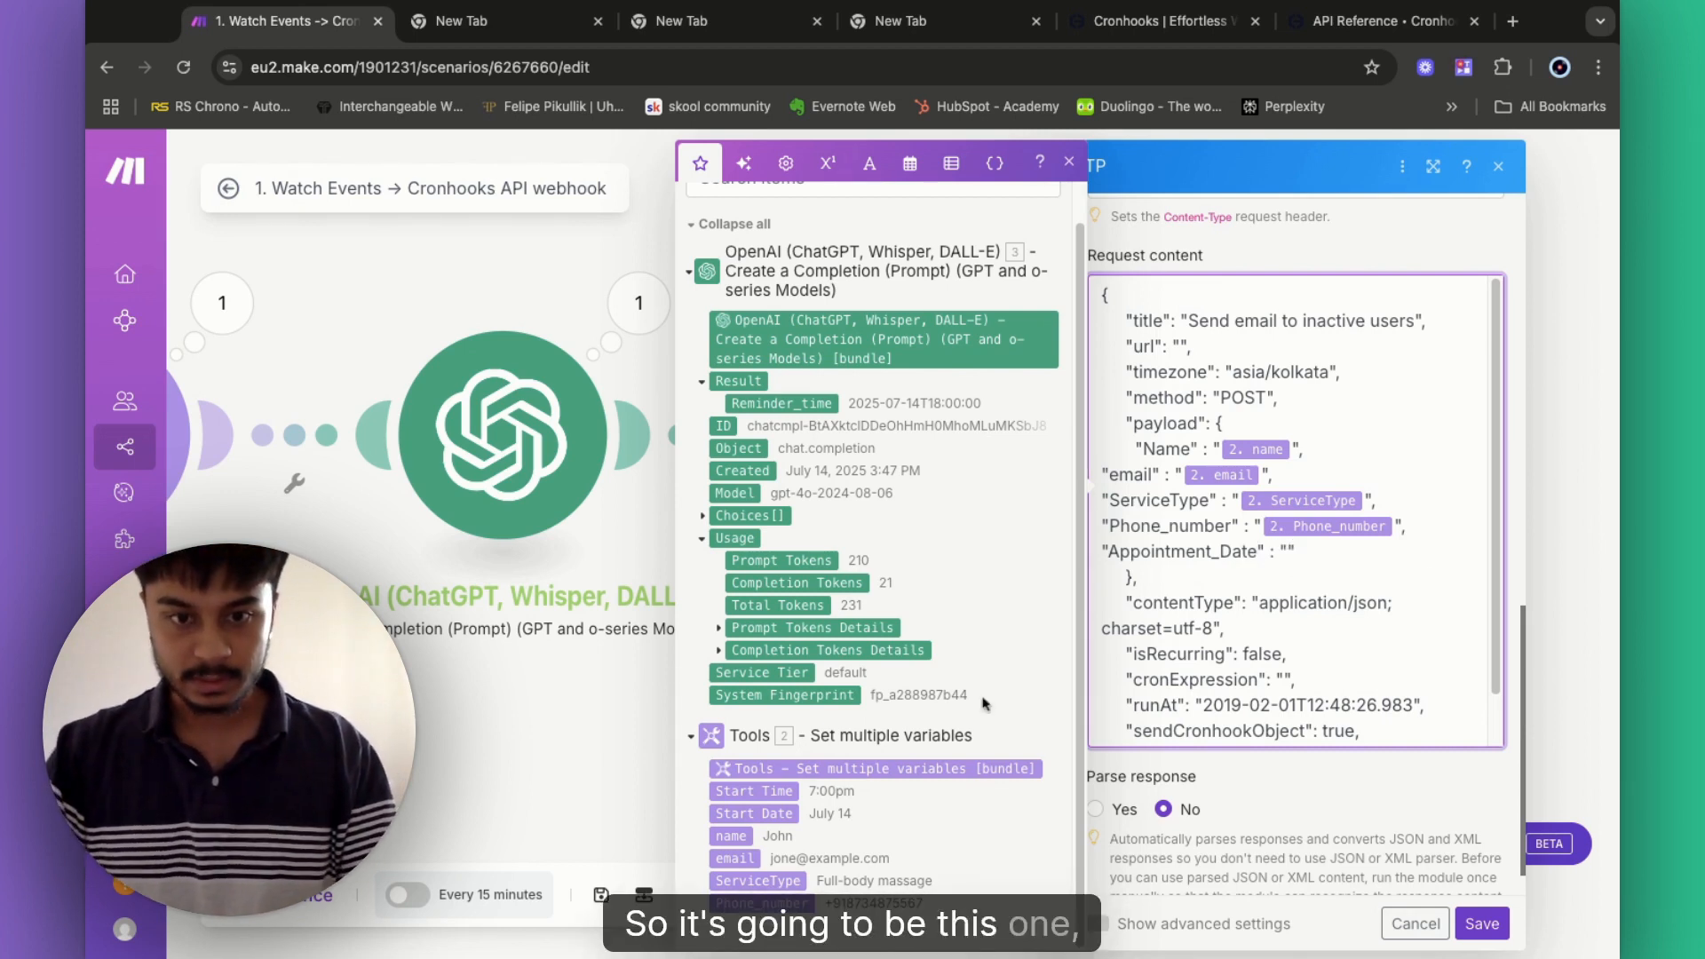
left_click(754, 813)
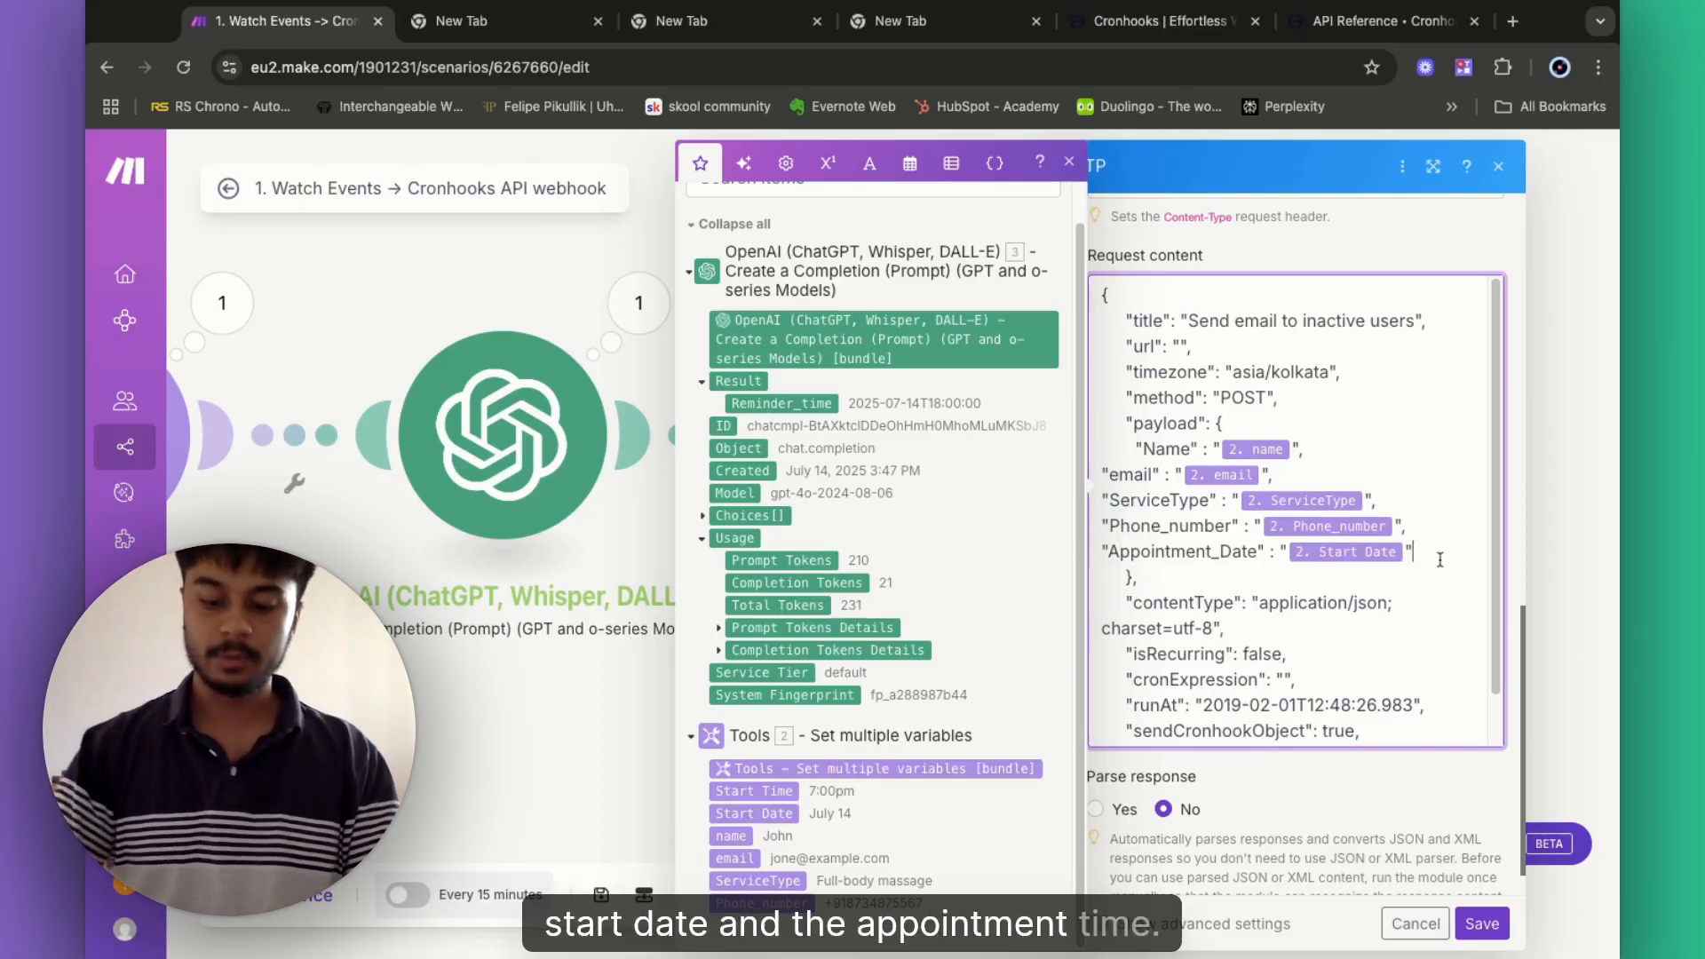
type(",")
key("Return")
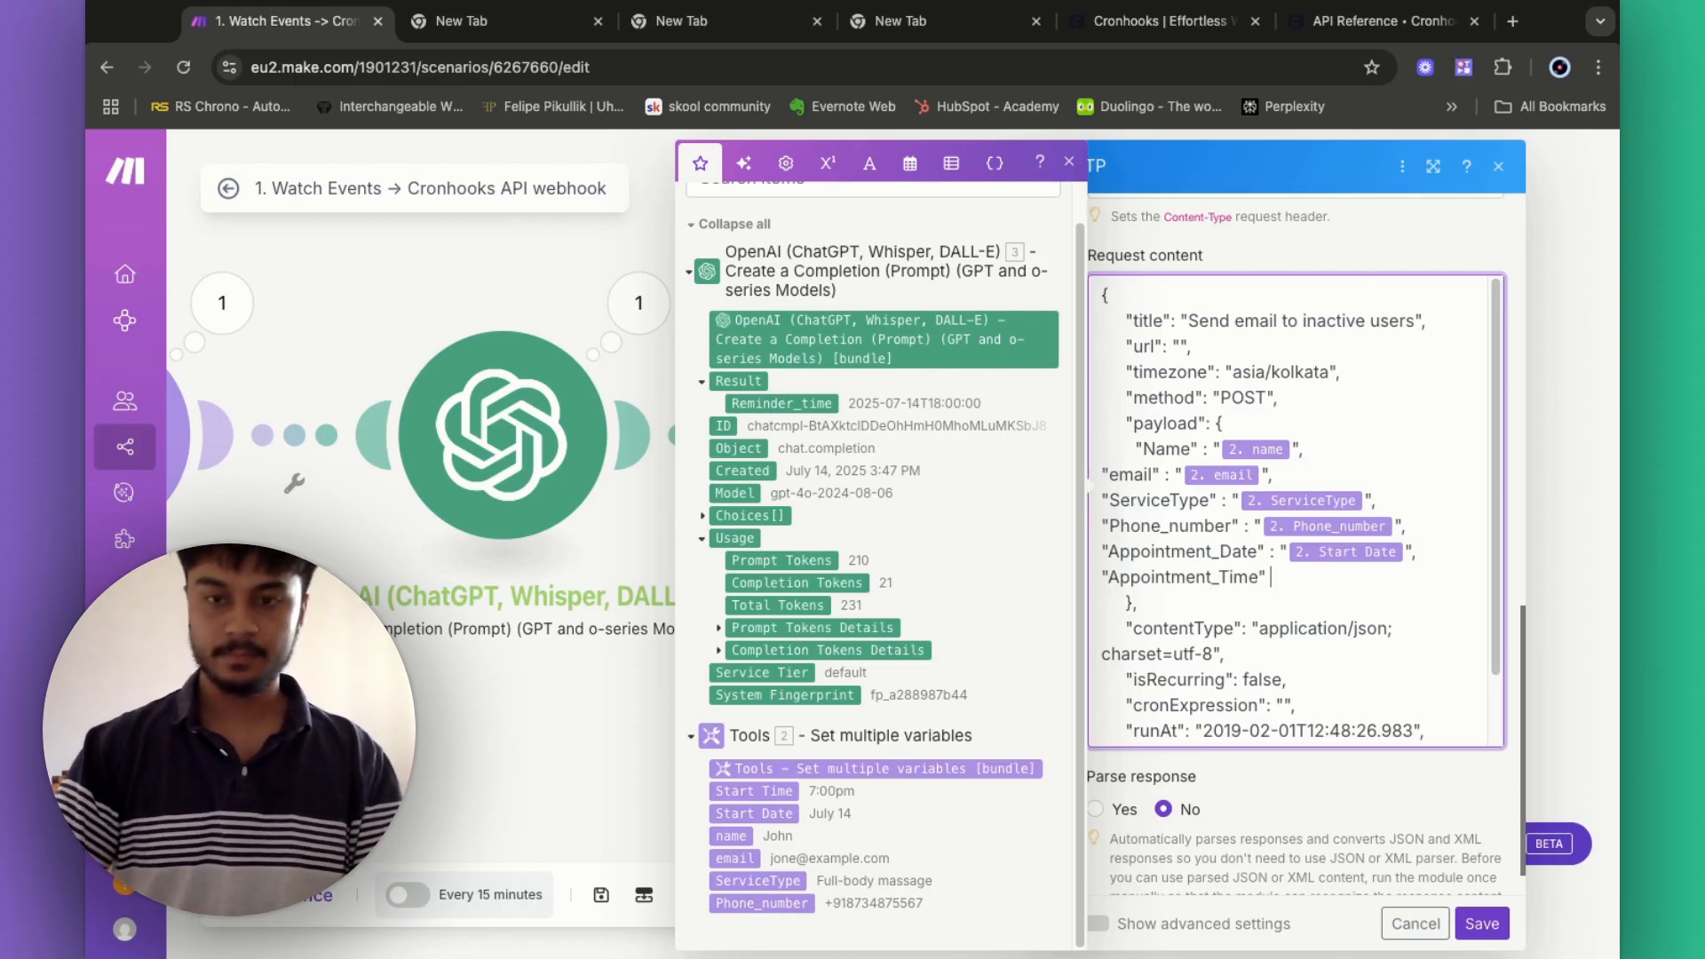
left_click(769, 798)
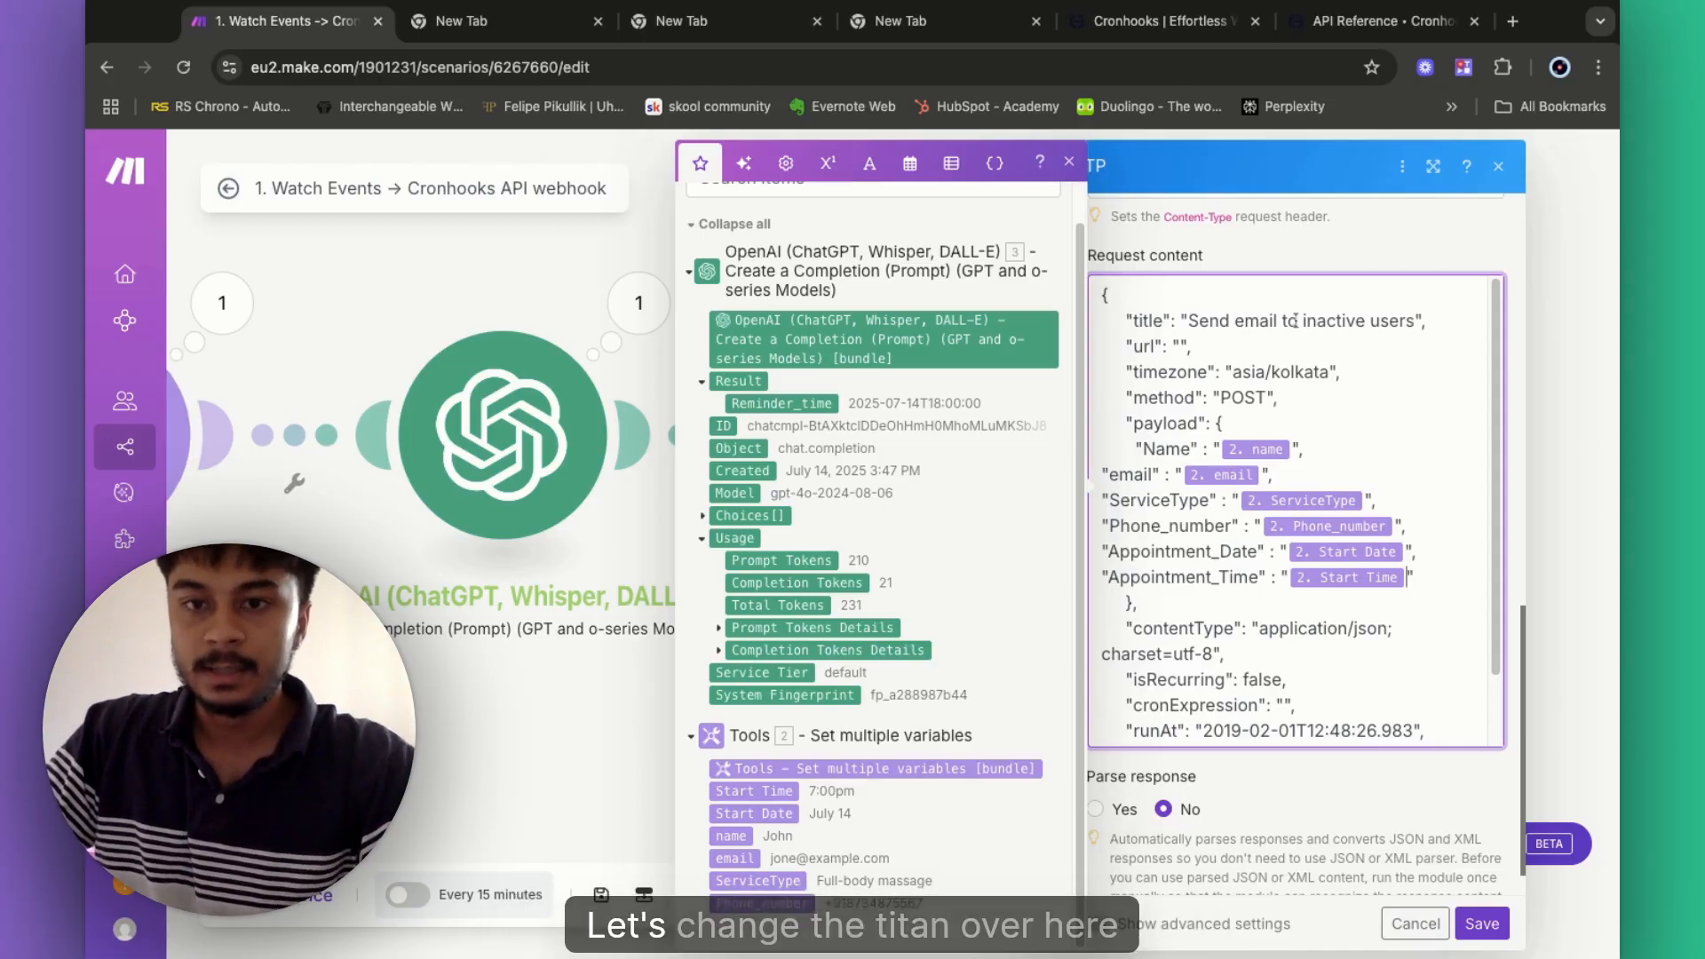
- Retitle to 'Appointment Follow-up c…' and map Reminder_time into runAt in place of the sample timestamp
mouse_move(1192, 321)
left_mouse_down()
mouse_move(1426, 320)
mouse_move(1419, 341)
mouse_move(1189, 322)
left_mouse_up()
left_click(1418, 342)
type("Appointment")
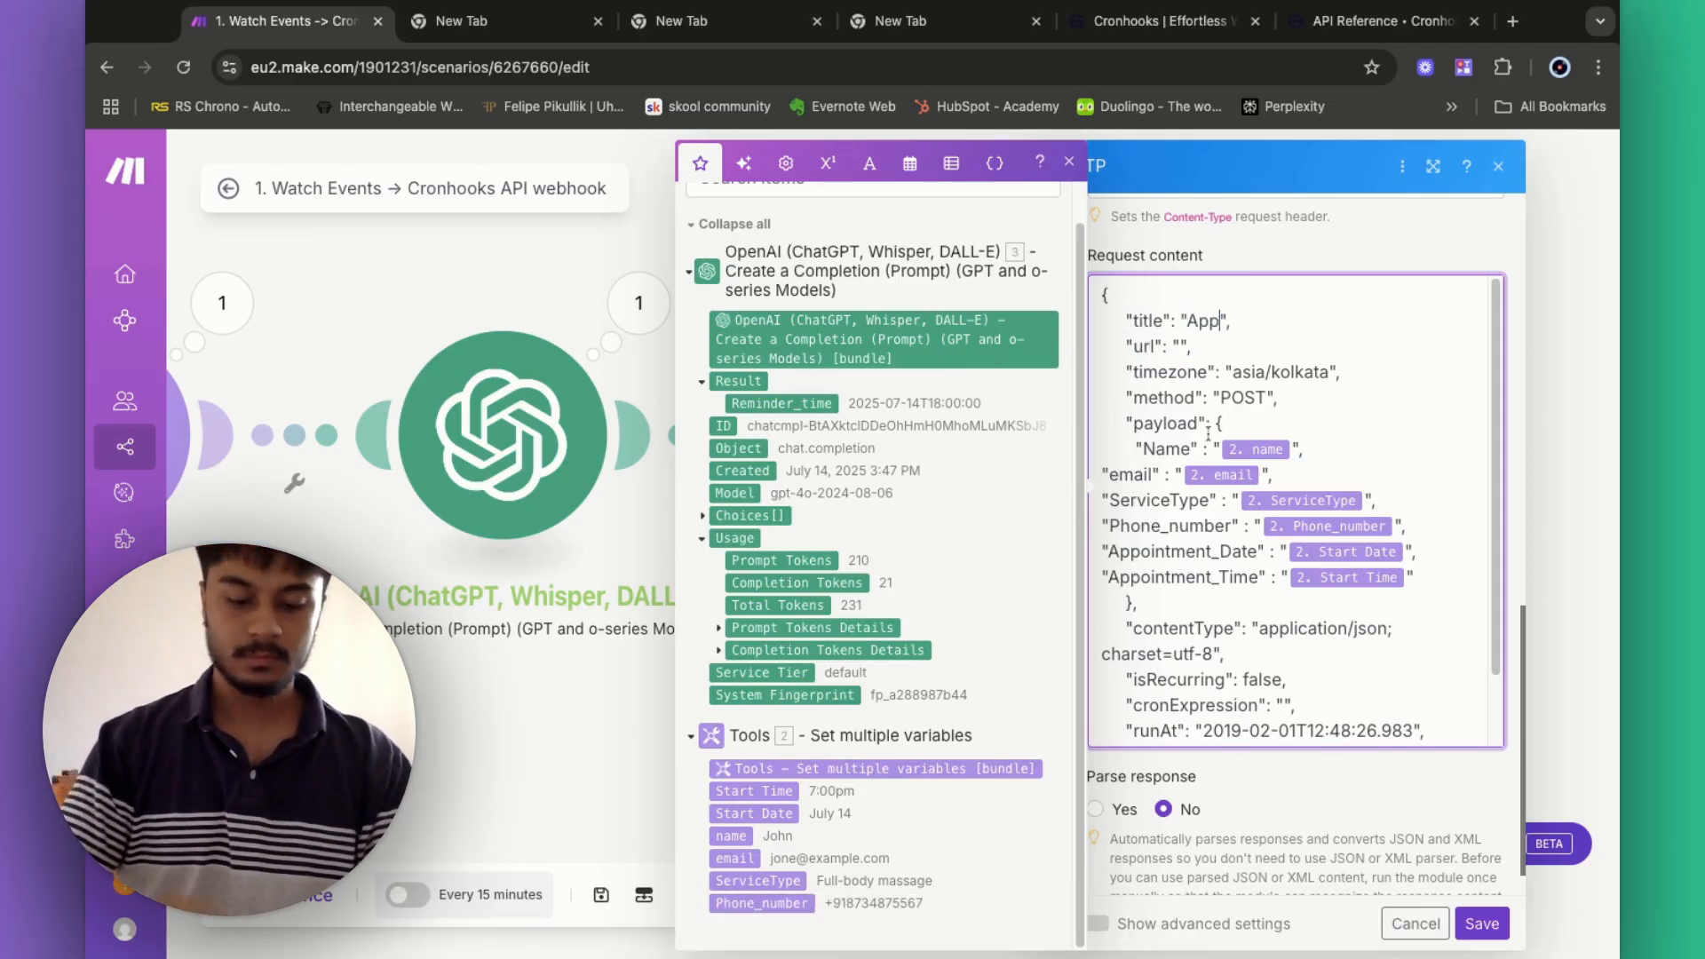
type(" Follow-up call")
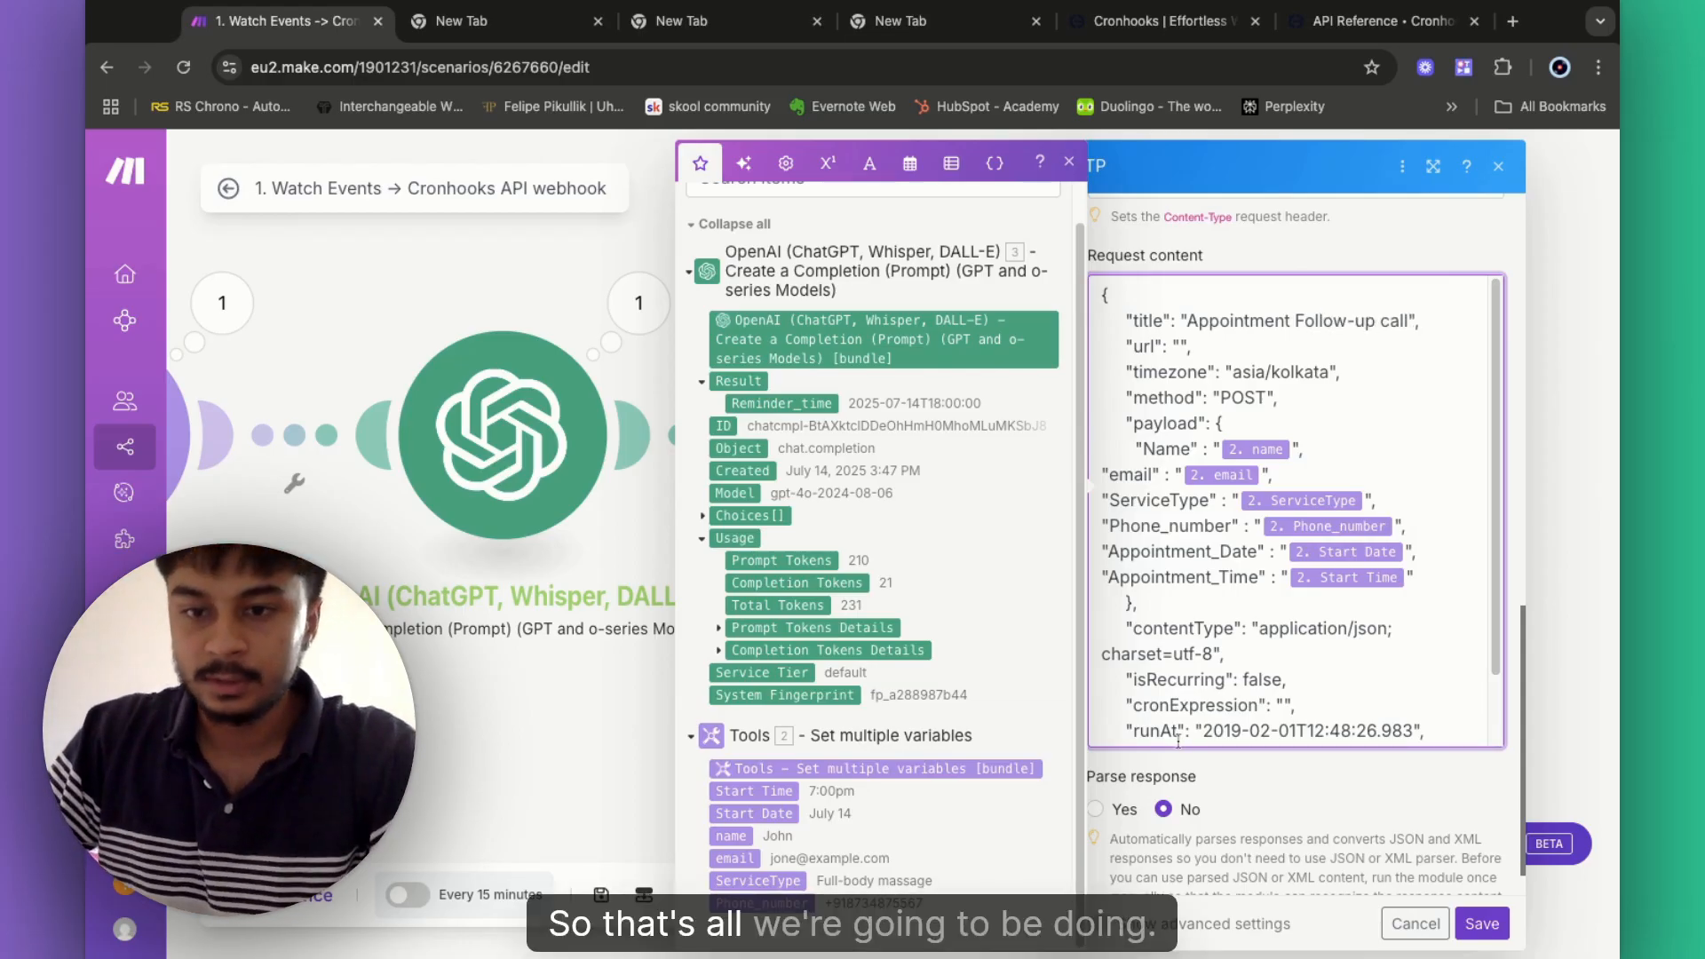
scroll(1262, 677, "down", 2)
scroll(1243, 667, "down", 1)
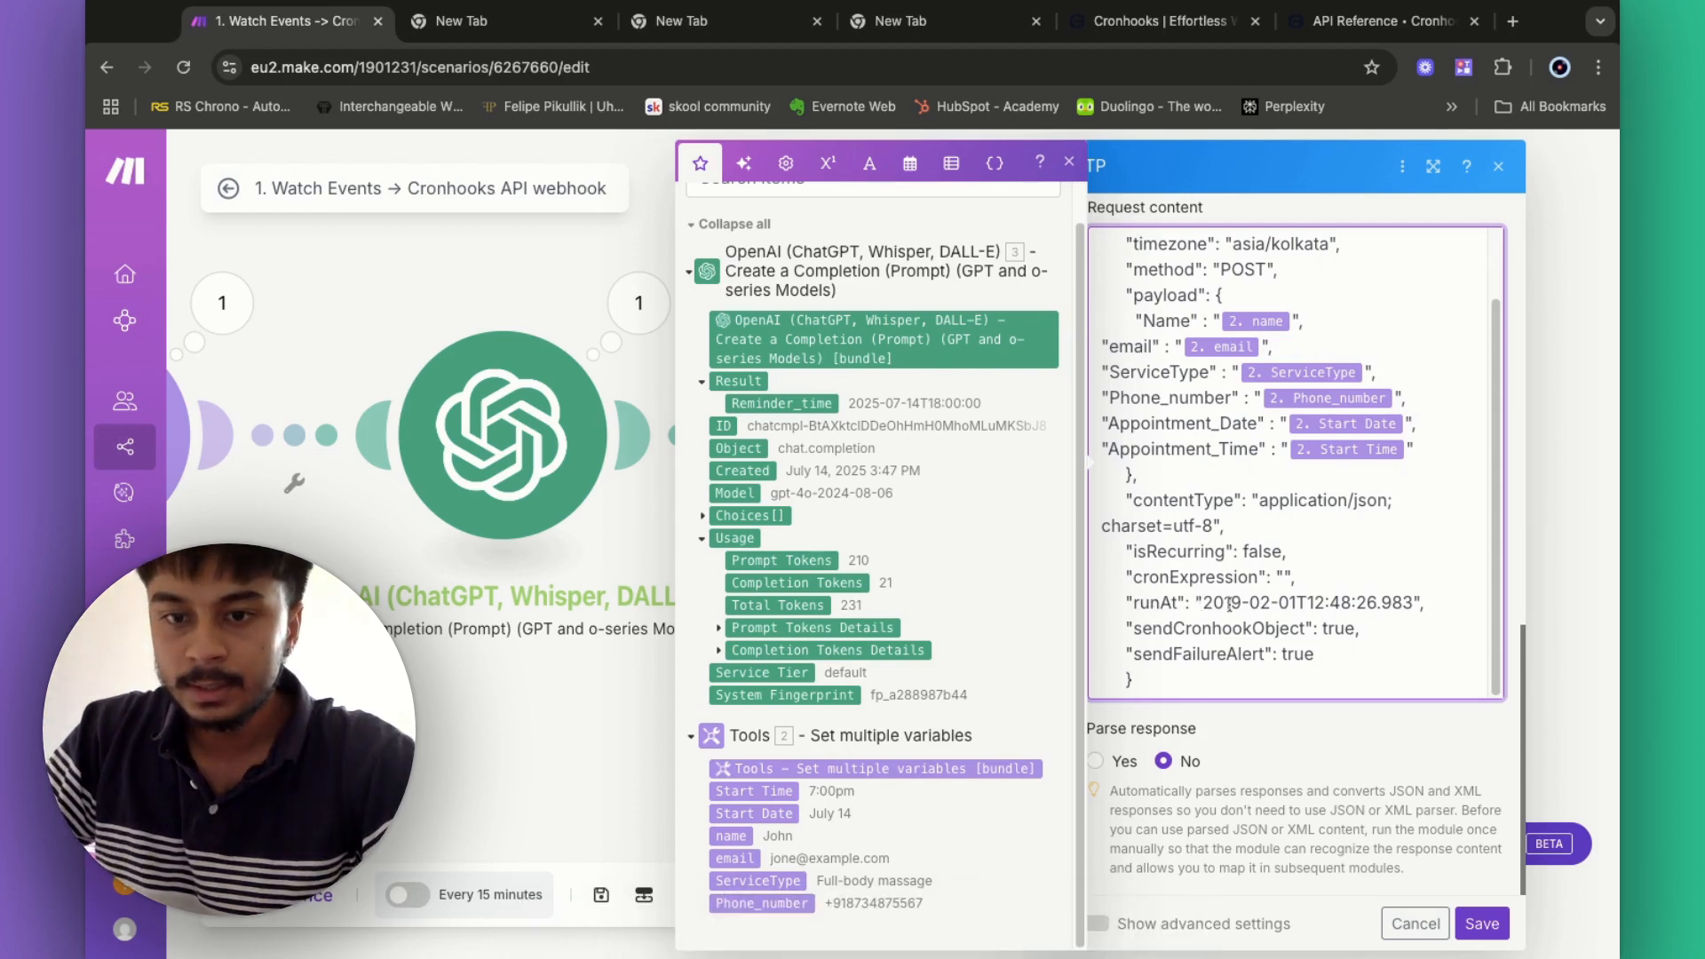
left_click_drag(1205, 603, 1412, 603)
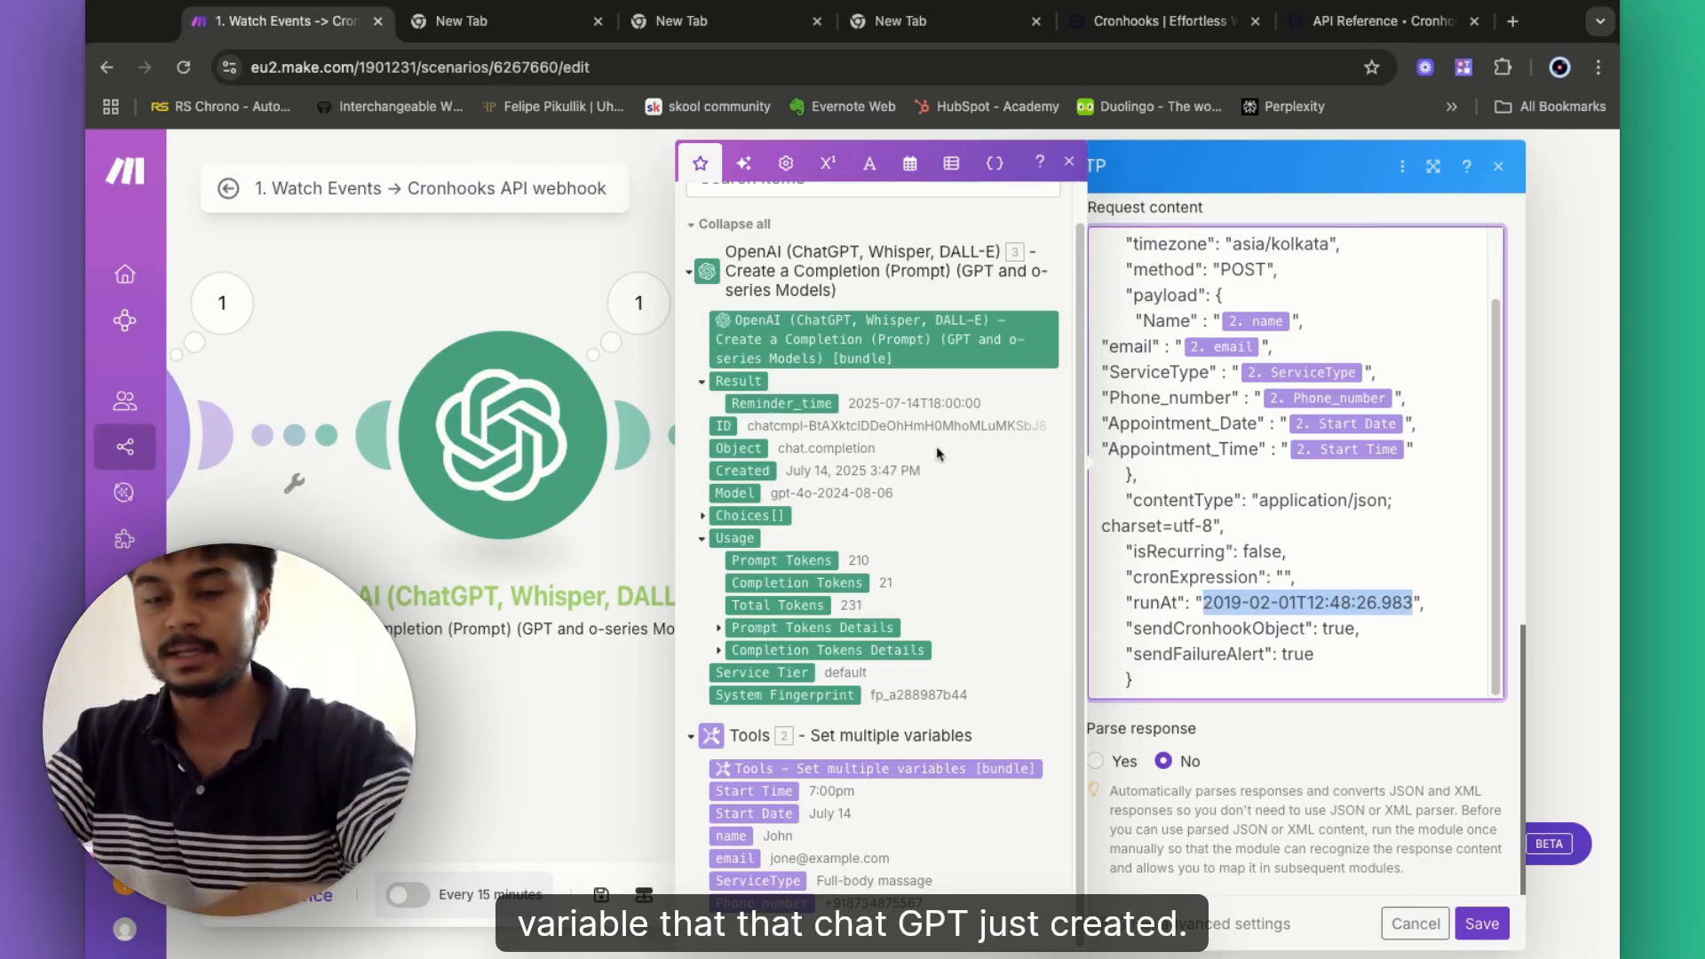
key("BackSpace")
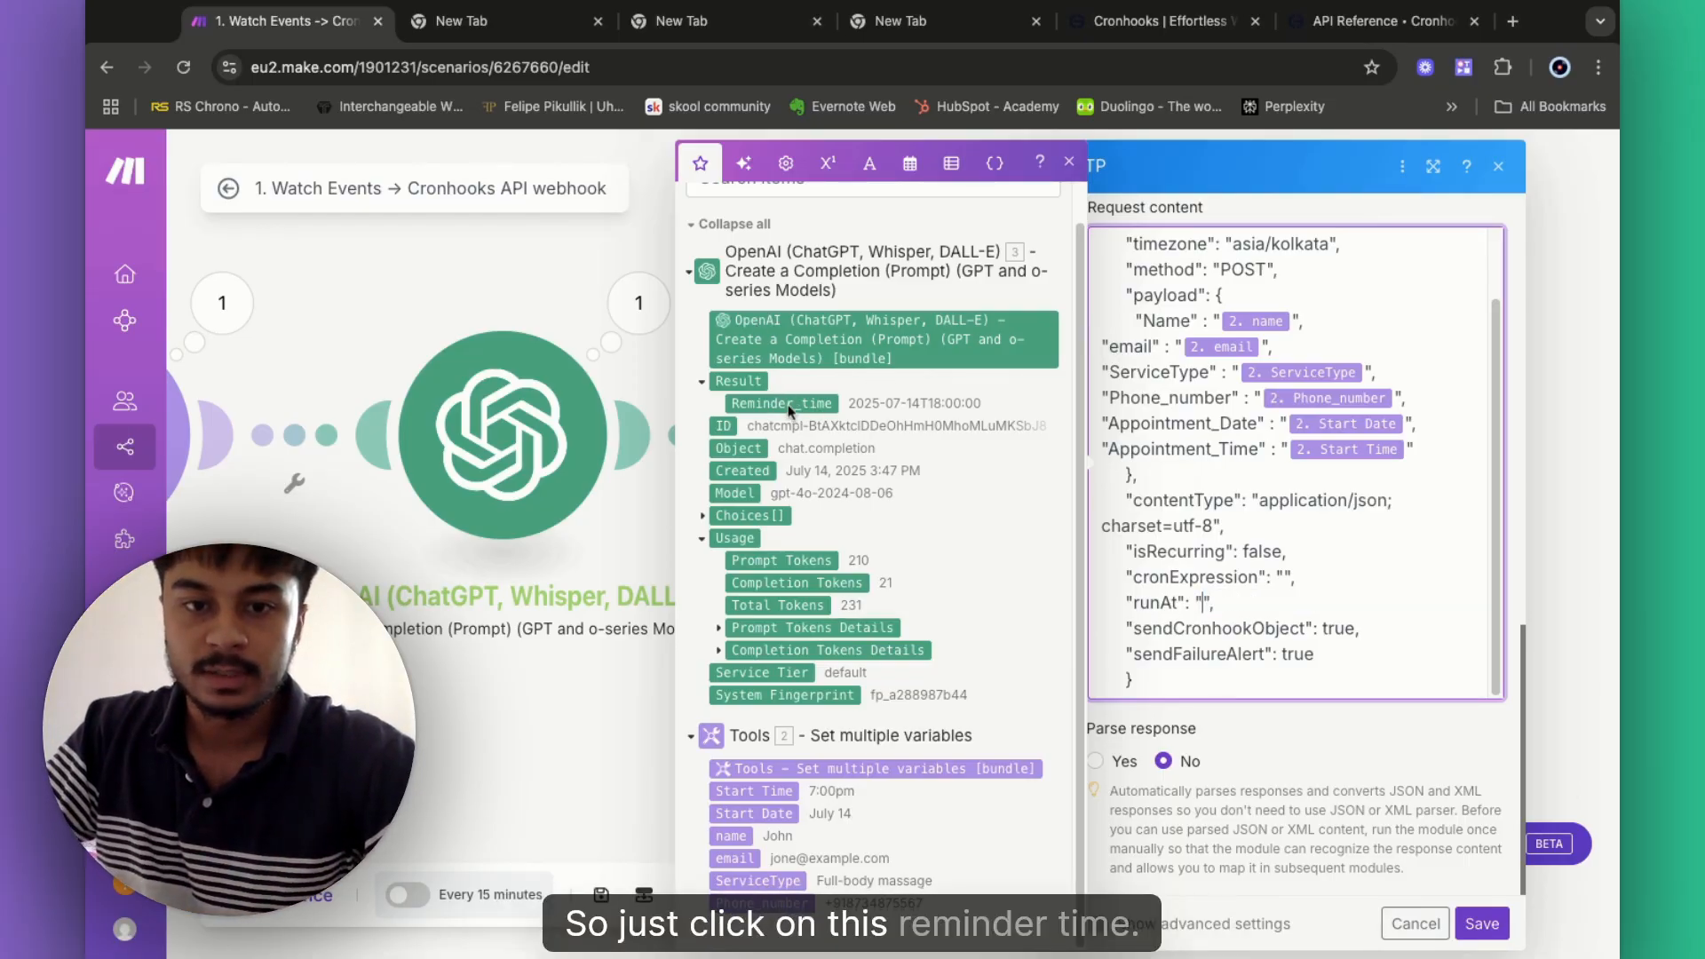
left_click(783, 404)
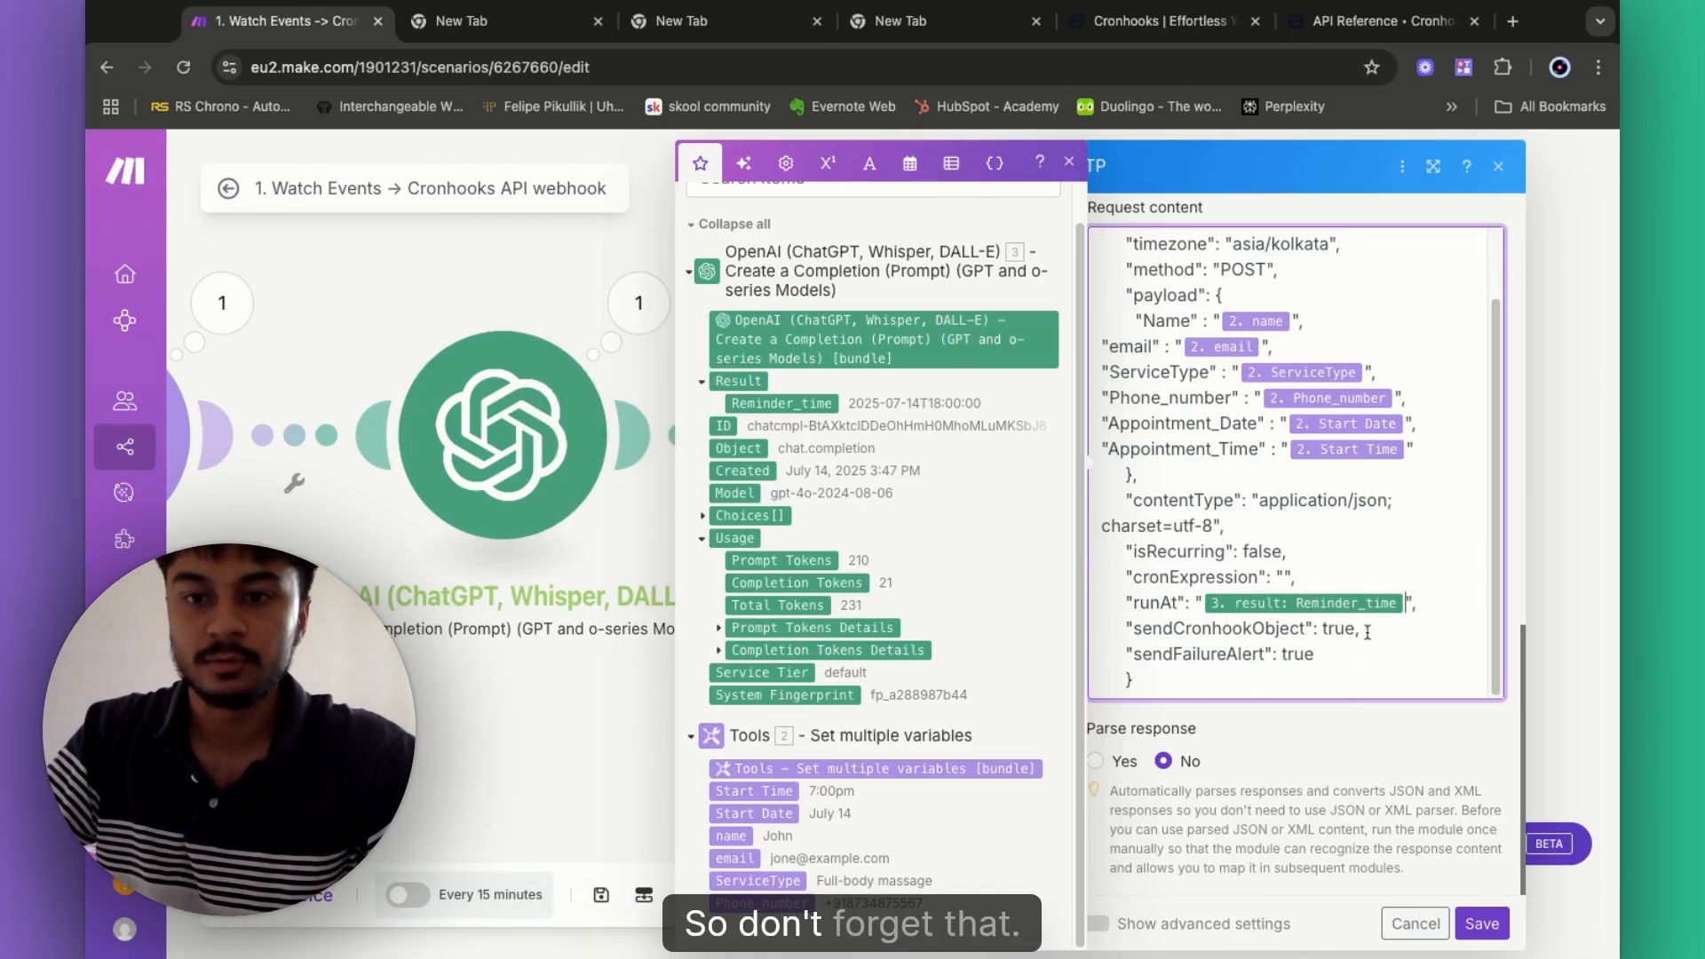
- Set Parse response to Yes, save the HTTP module, and open Scenarios in a new tab
scroll(1358, 627, "up", 2)
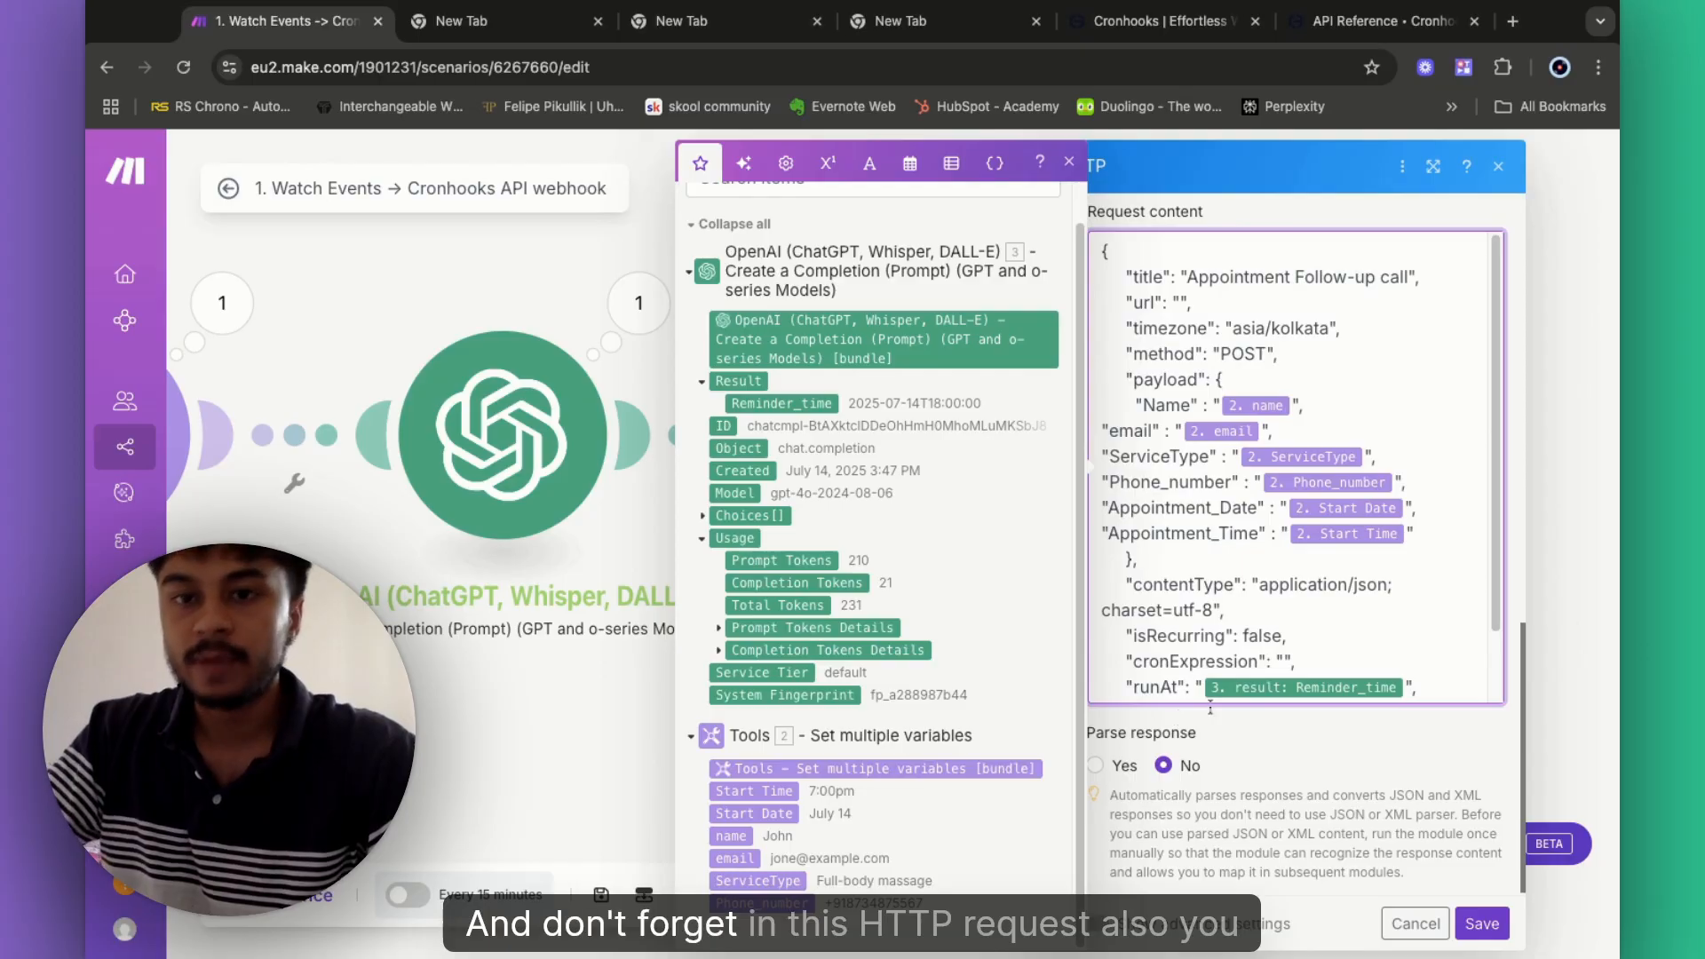
scroll(1210, 708, "down", 1)
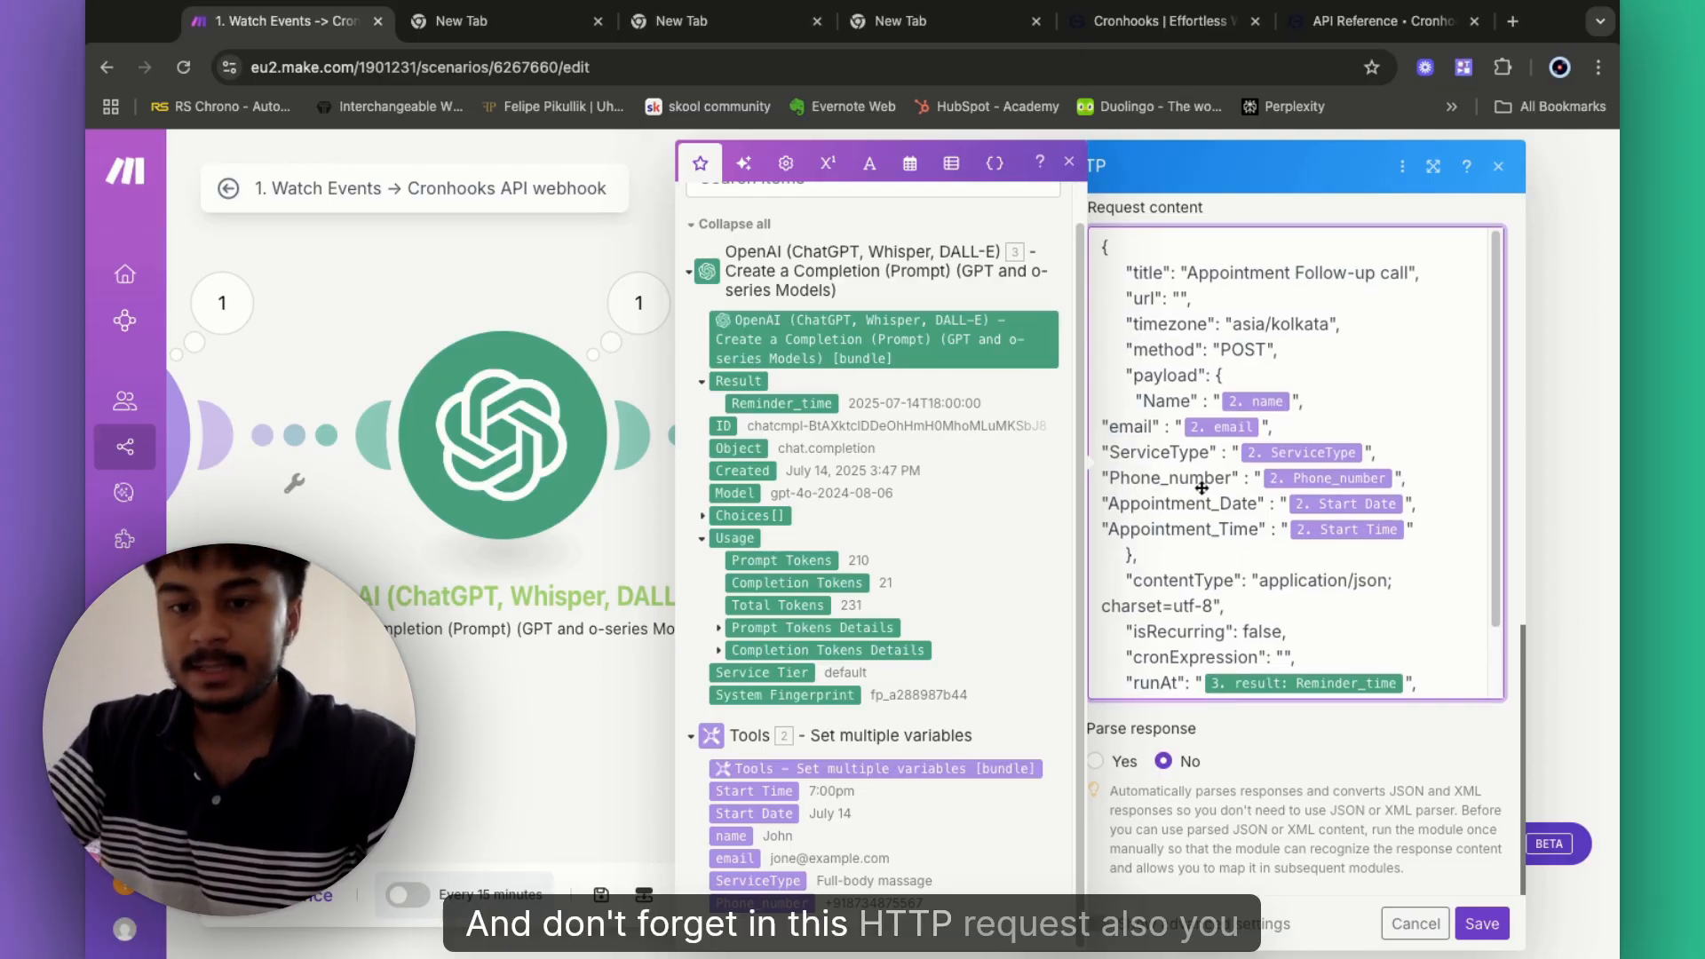
left_click(1097, 761)
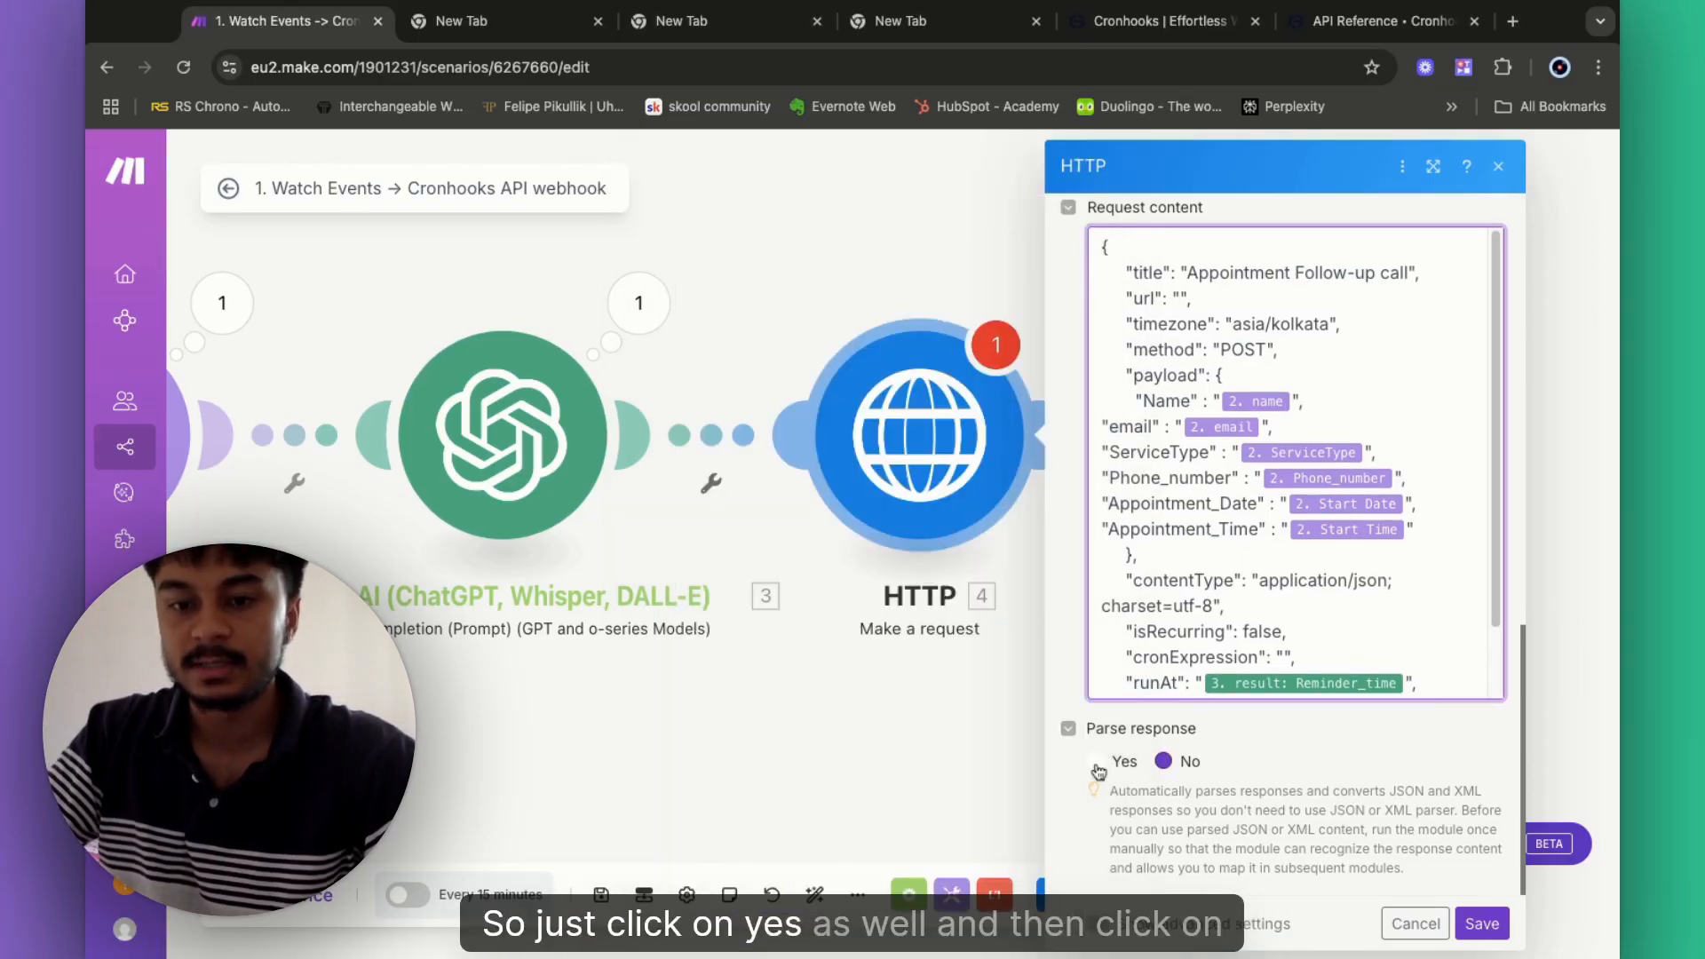
left_click(1481, 924)
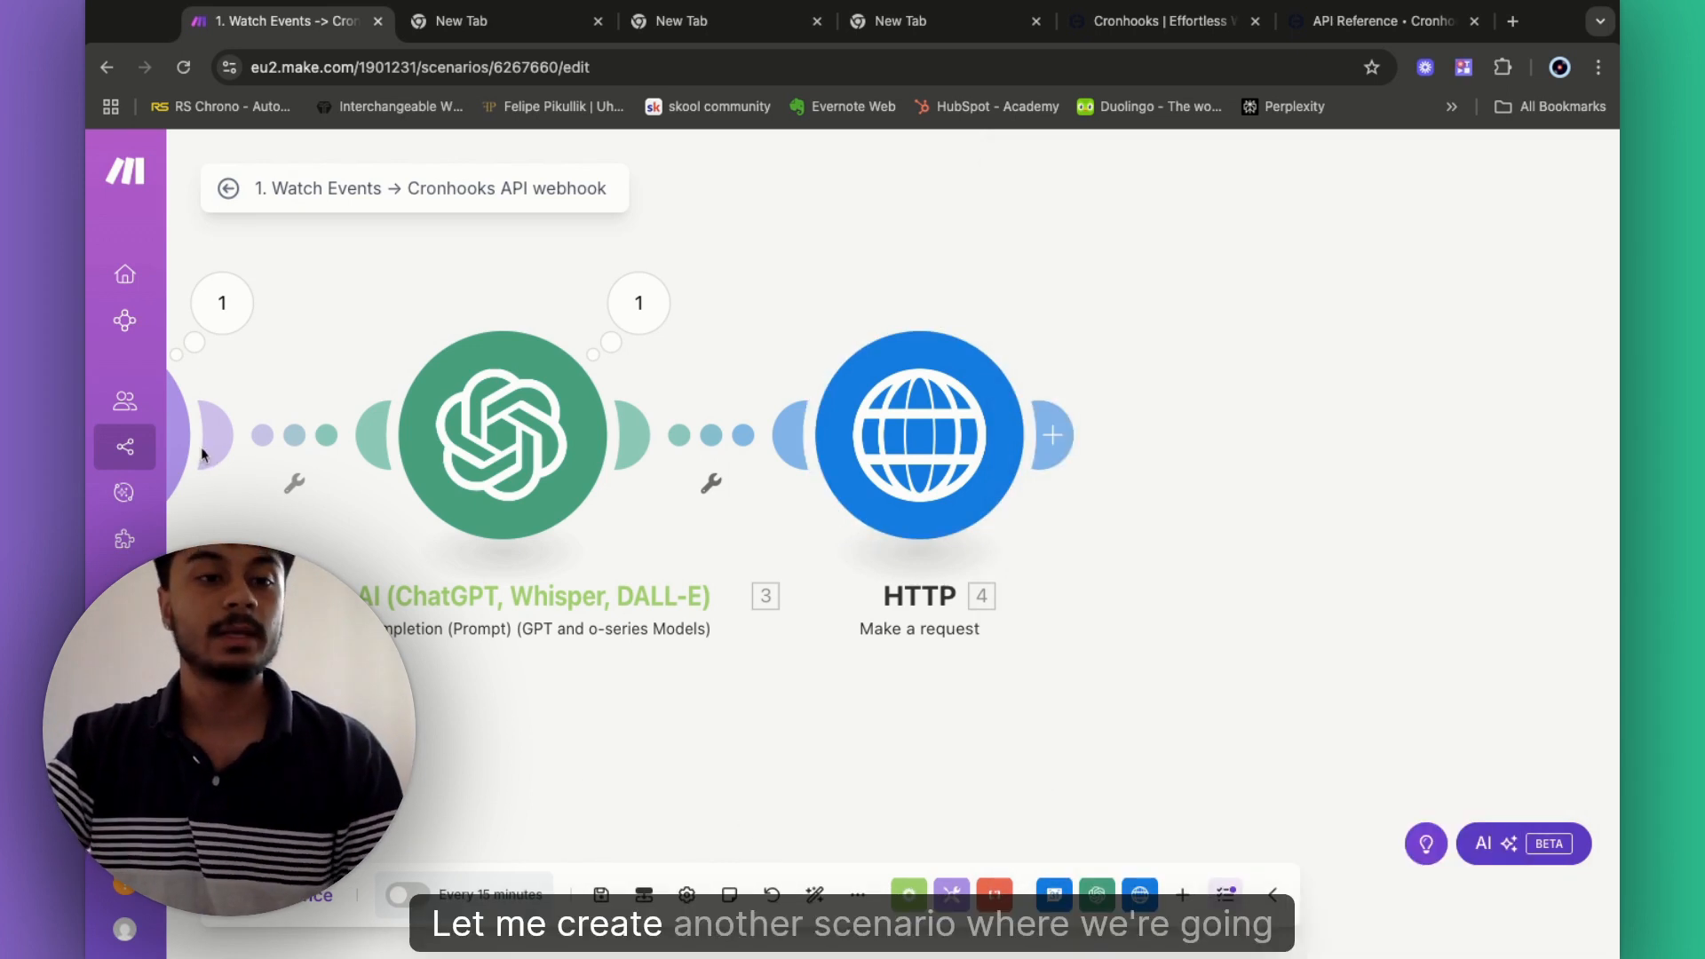
mouse_move(127, 453)
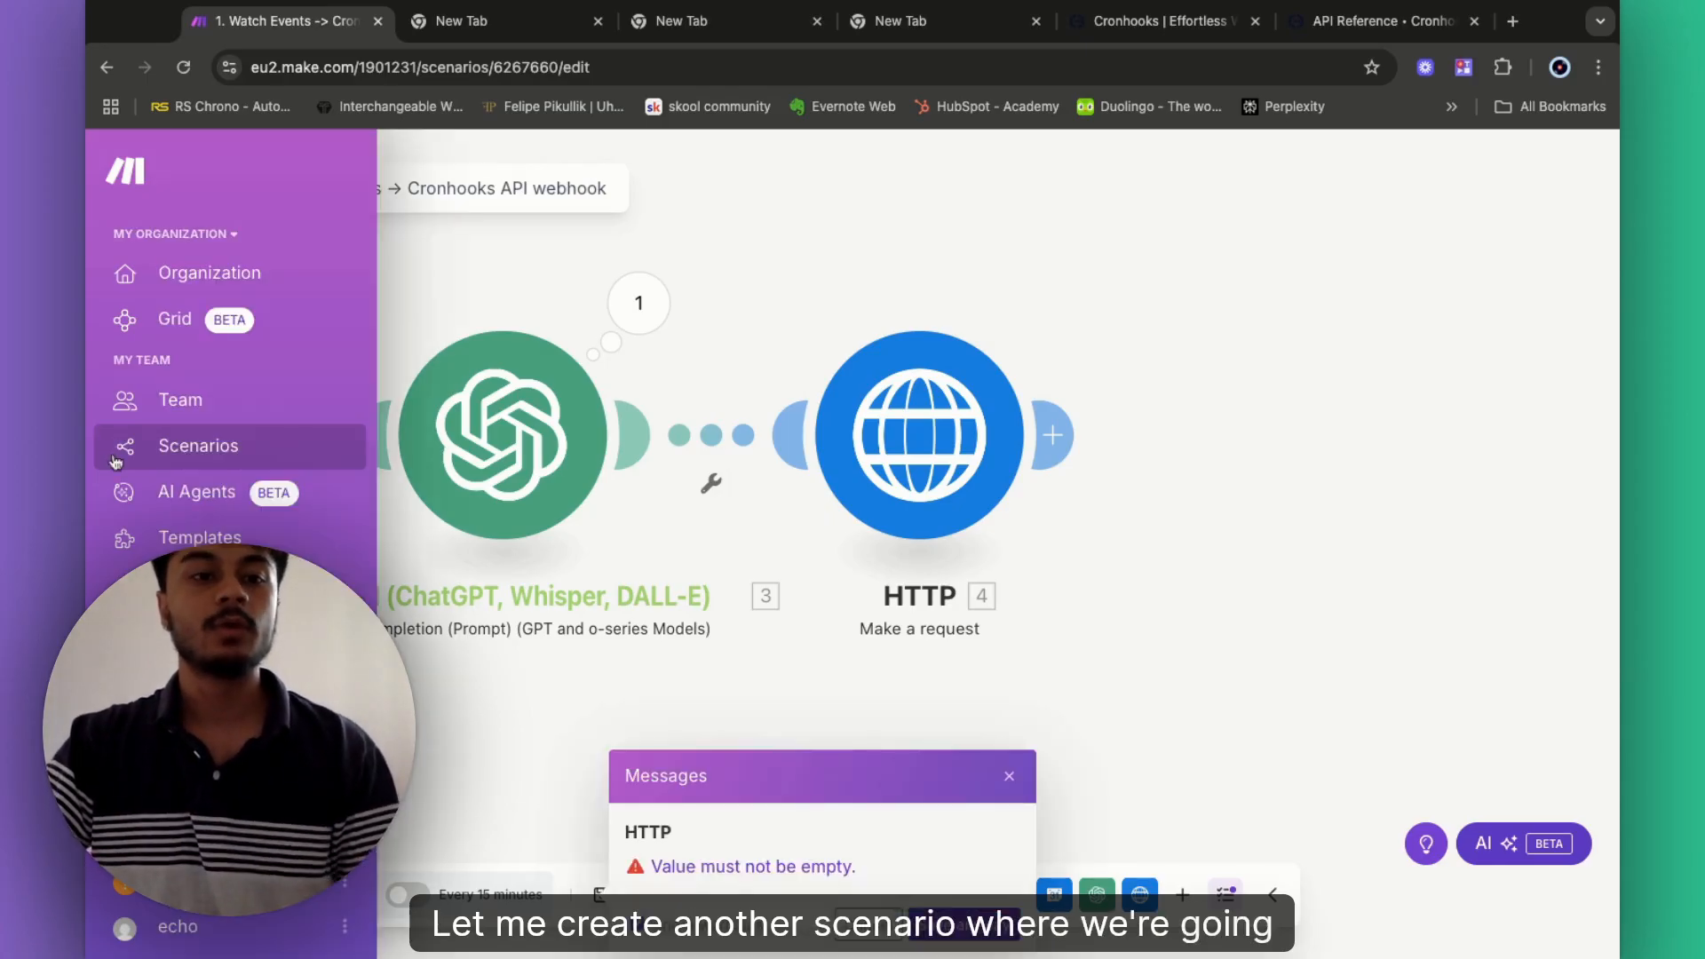
left_click(233, 467, "super")
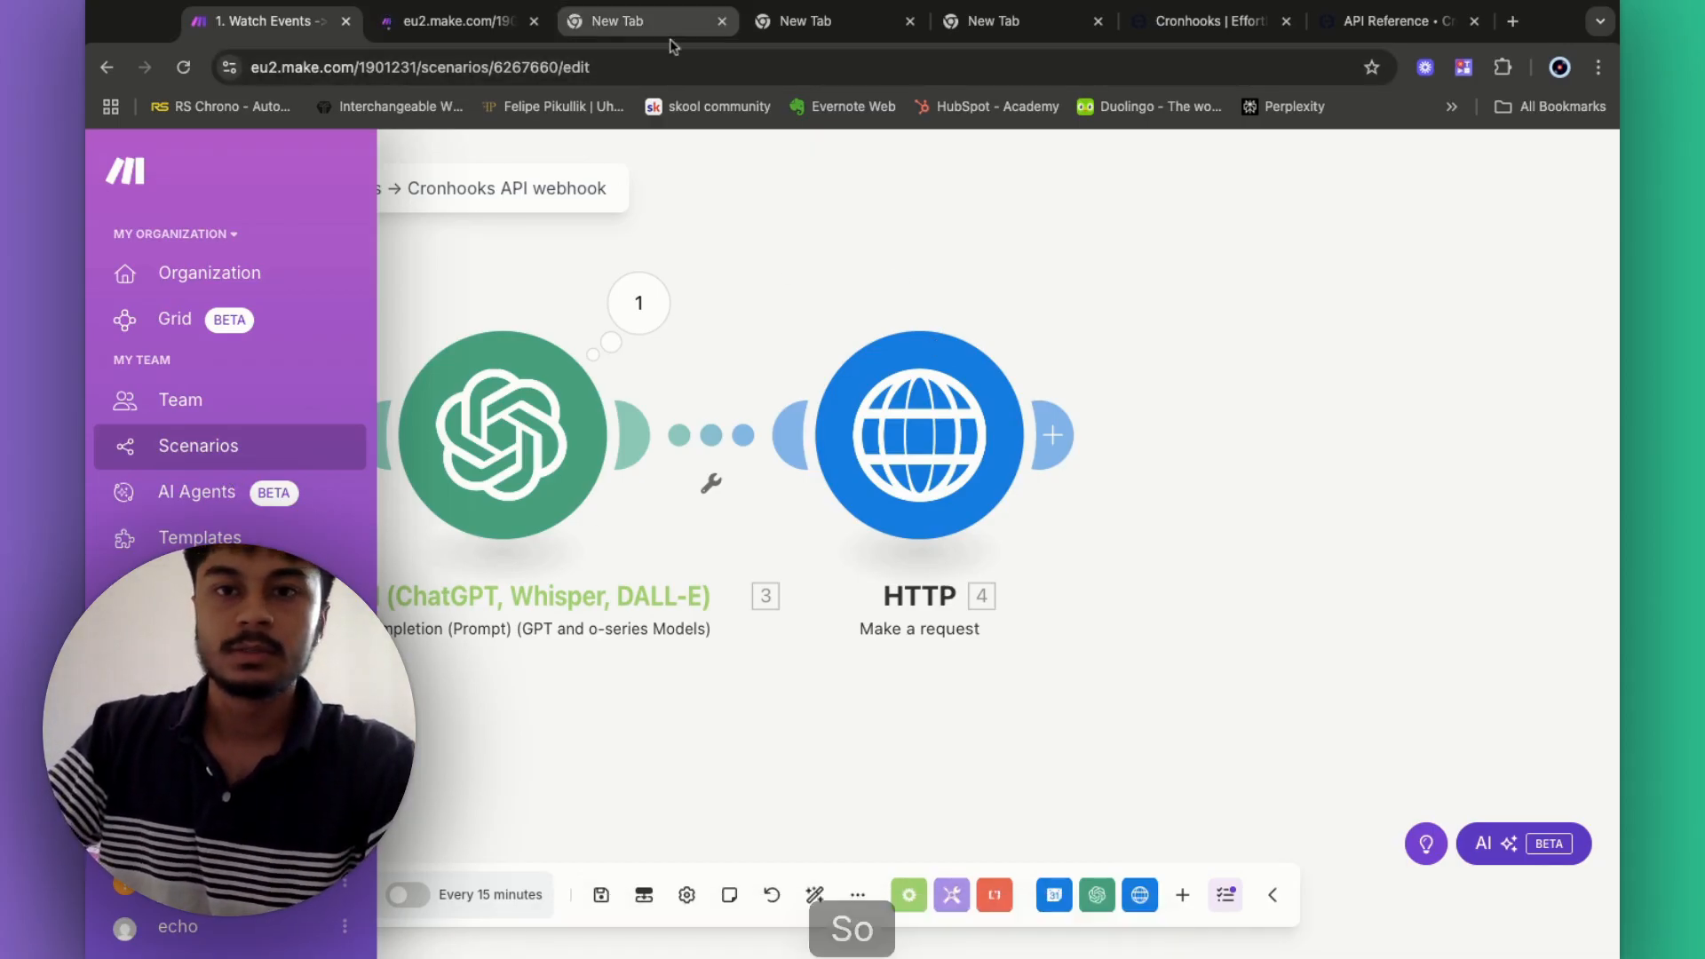
left_click(860, 23)
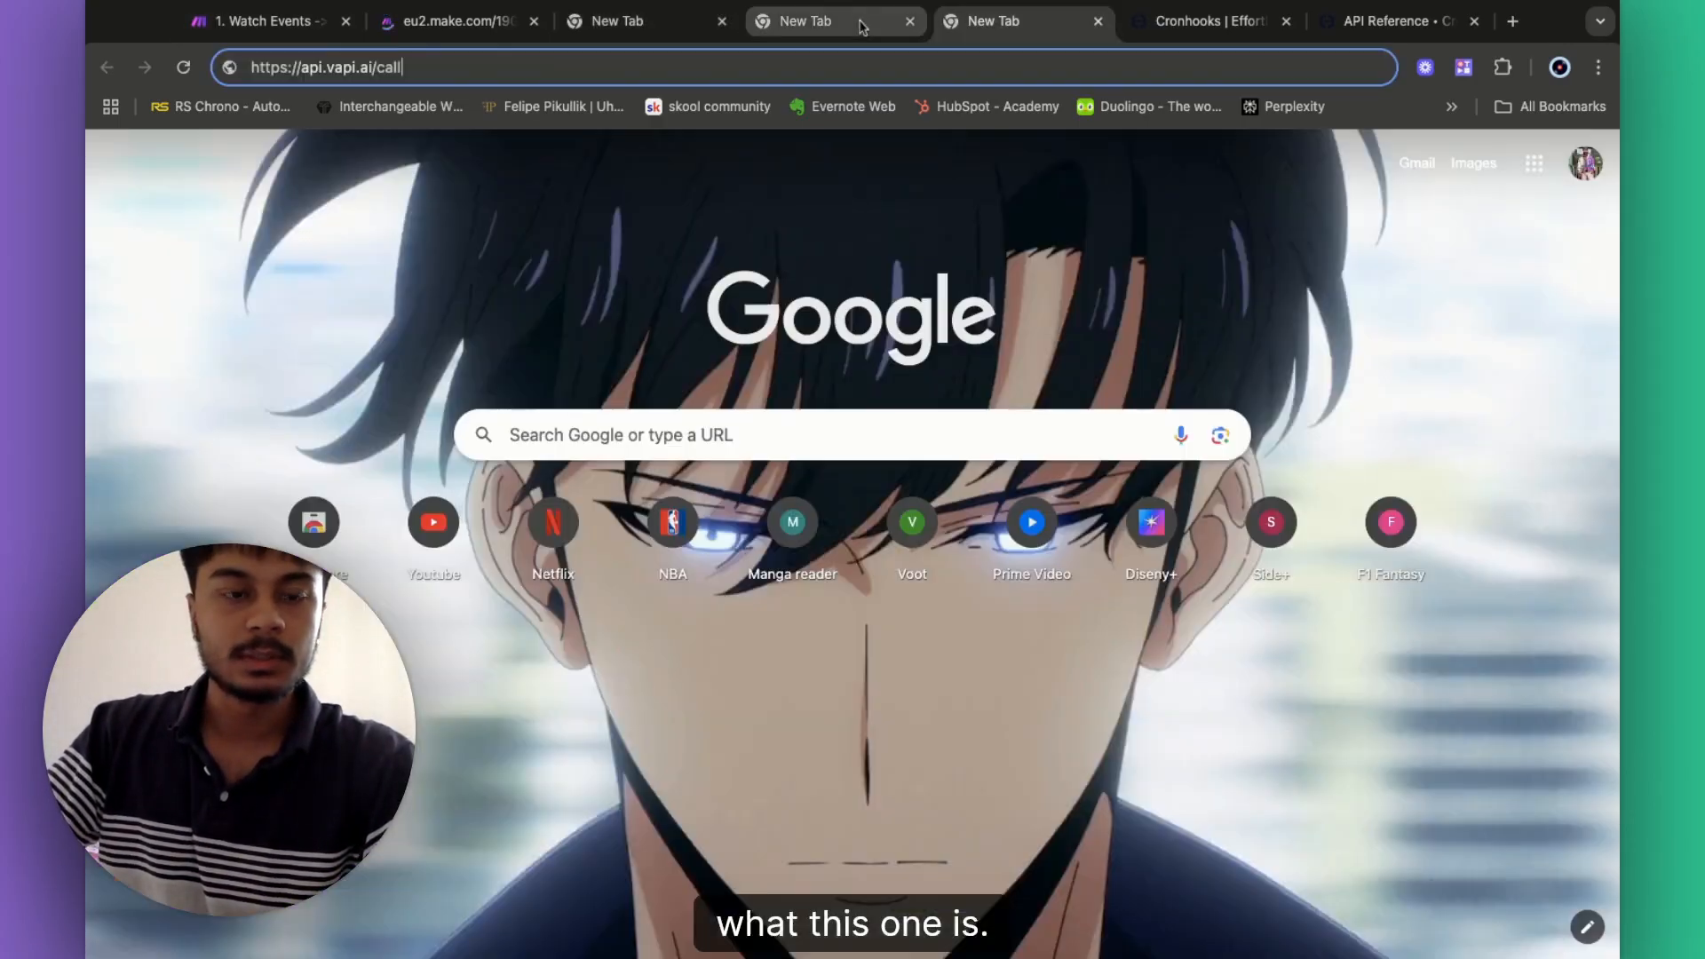
left_click(860, 25)
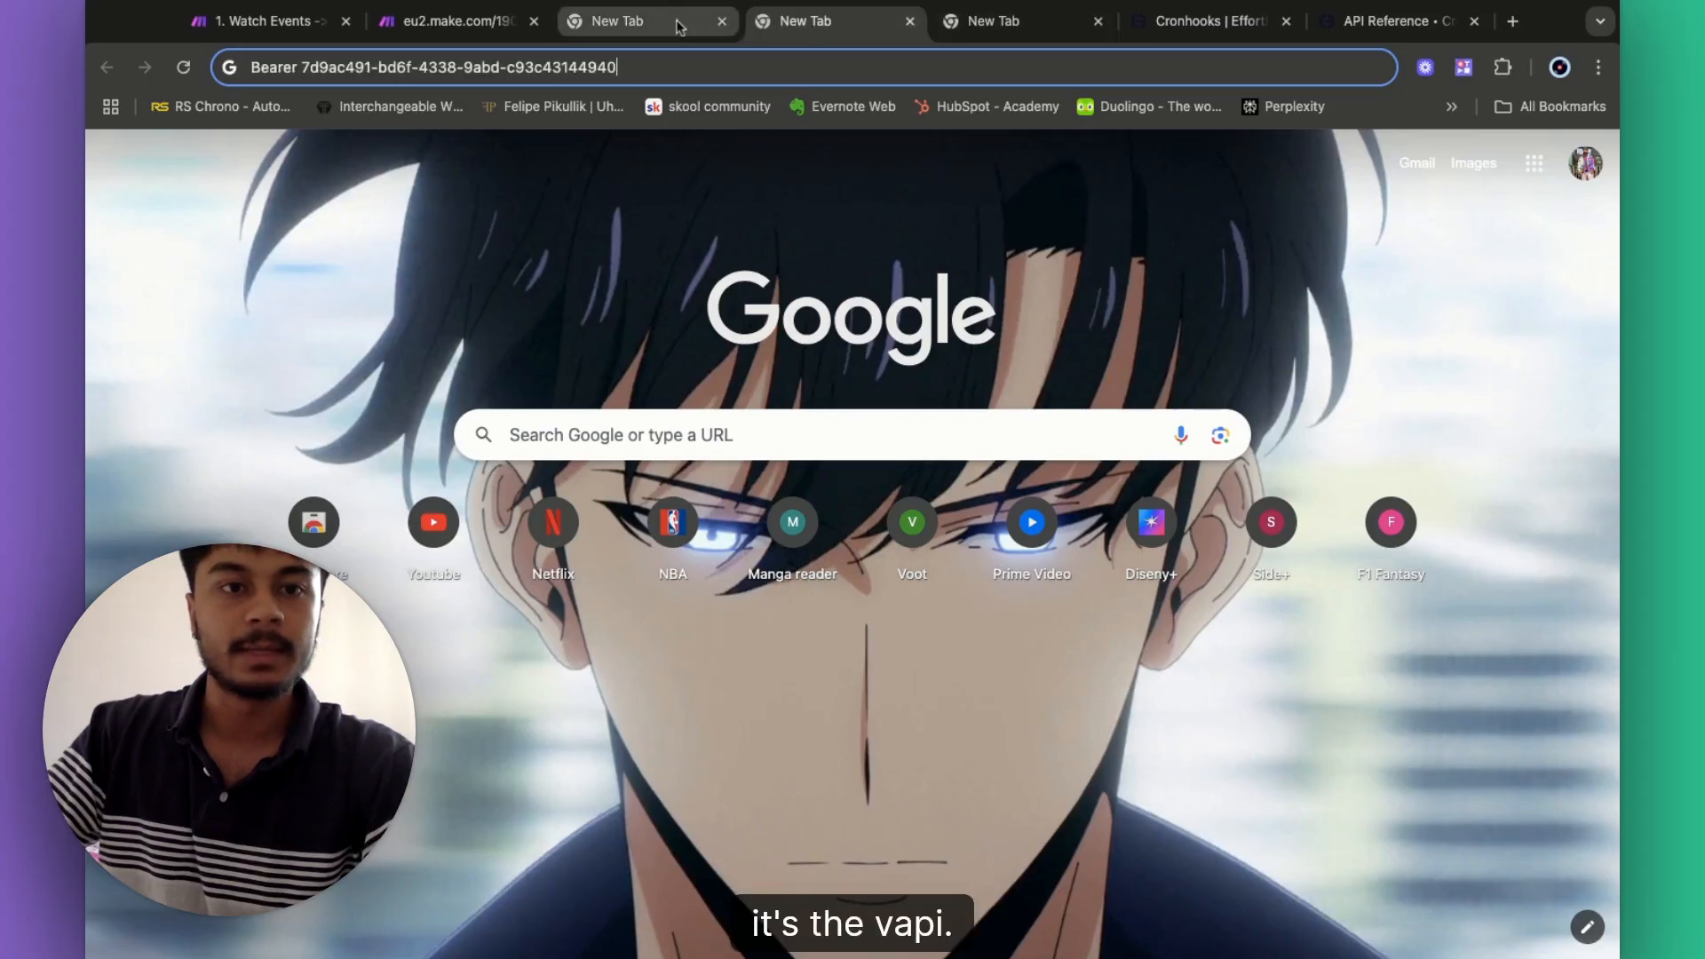
left_click(630, 23)
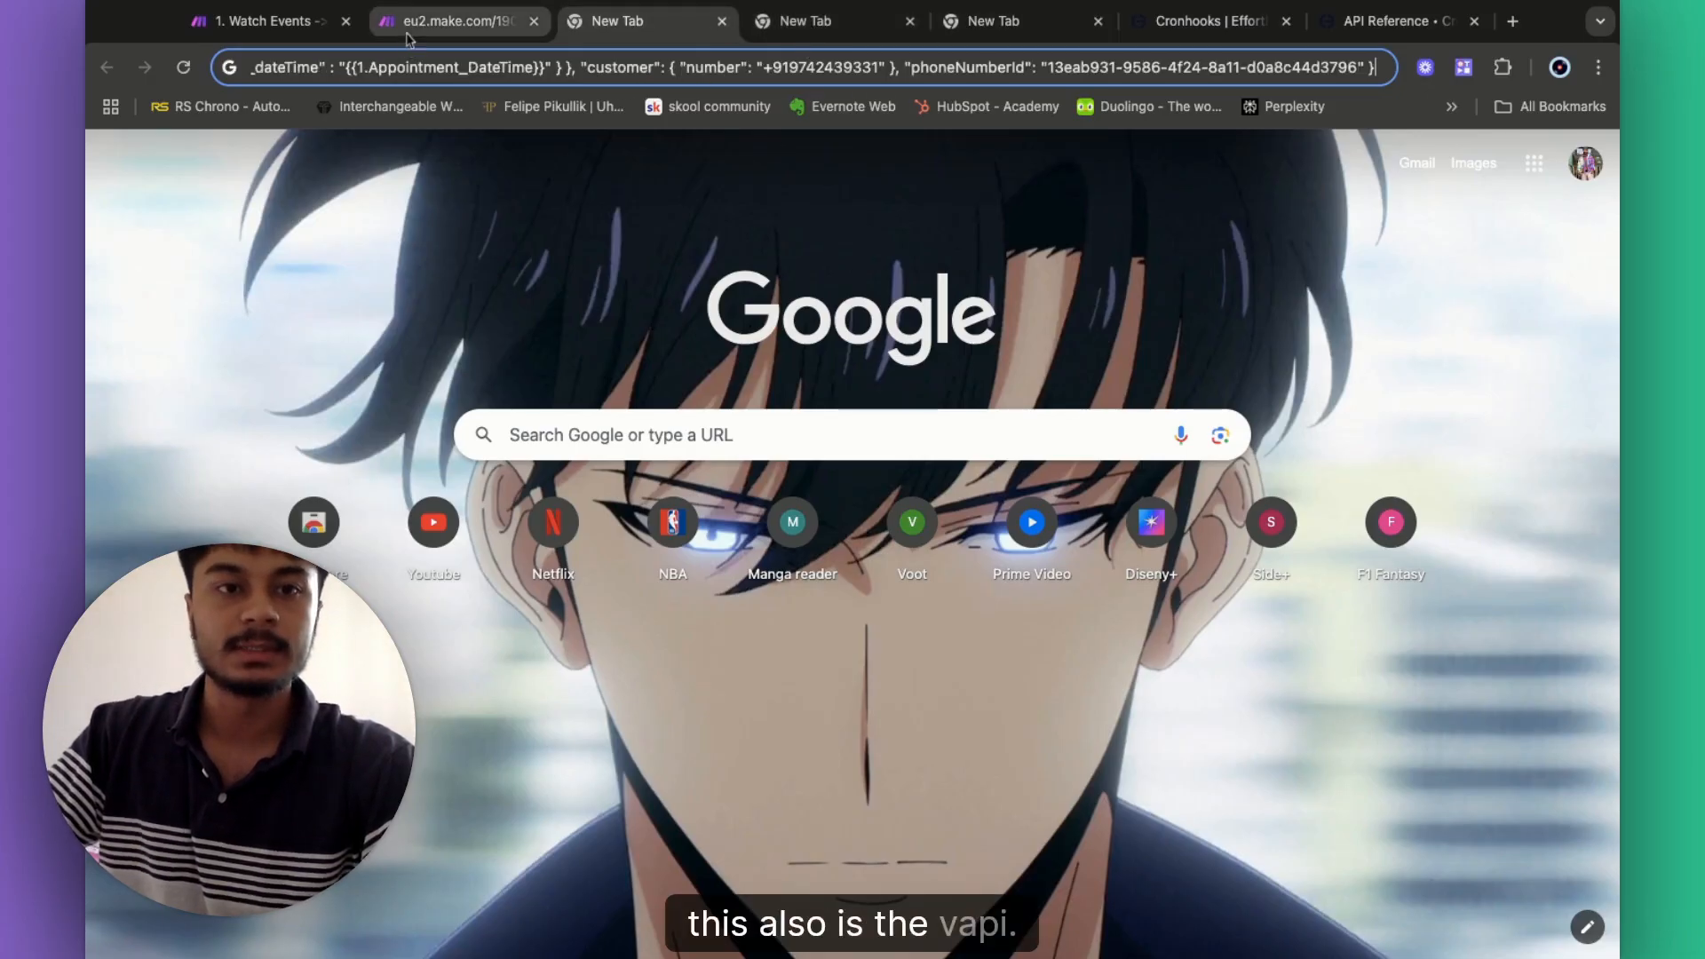
left_click(457, 24)
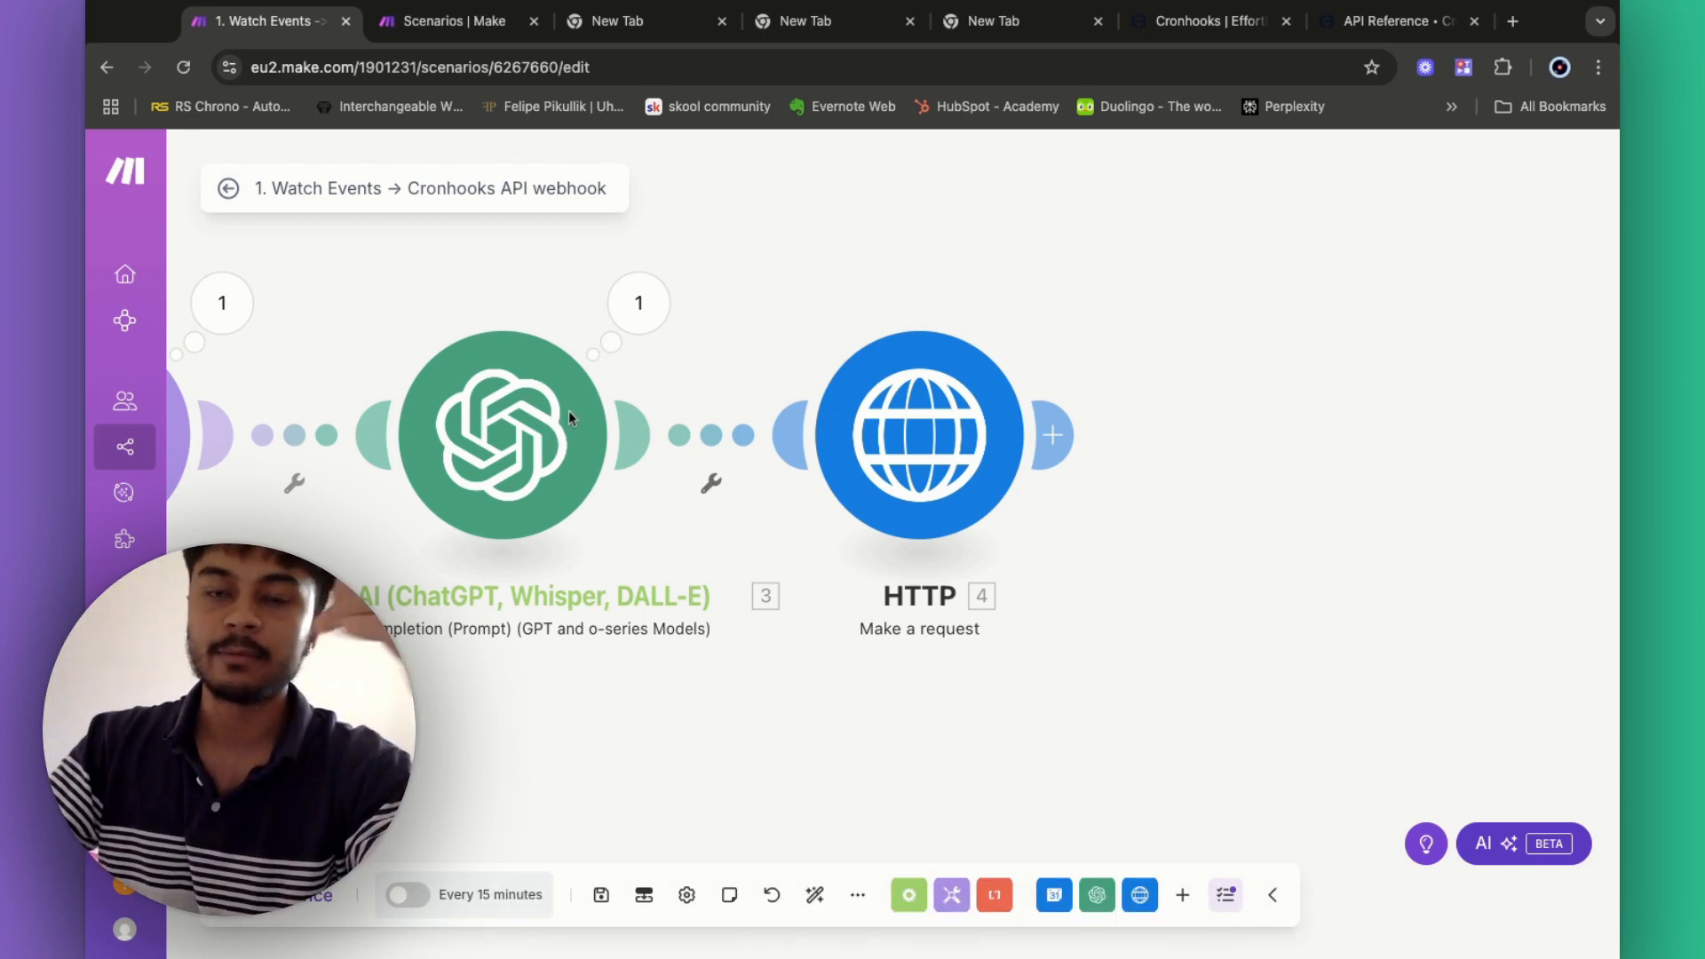
- Bring up the 'Scenarios | Make' tab listing All scenarios
scroll(571, 420, "left", 1)
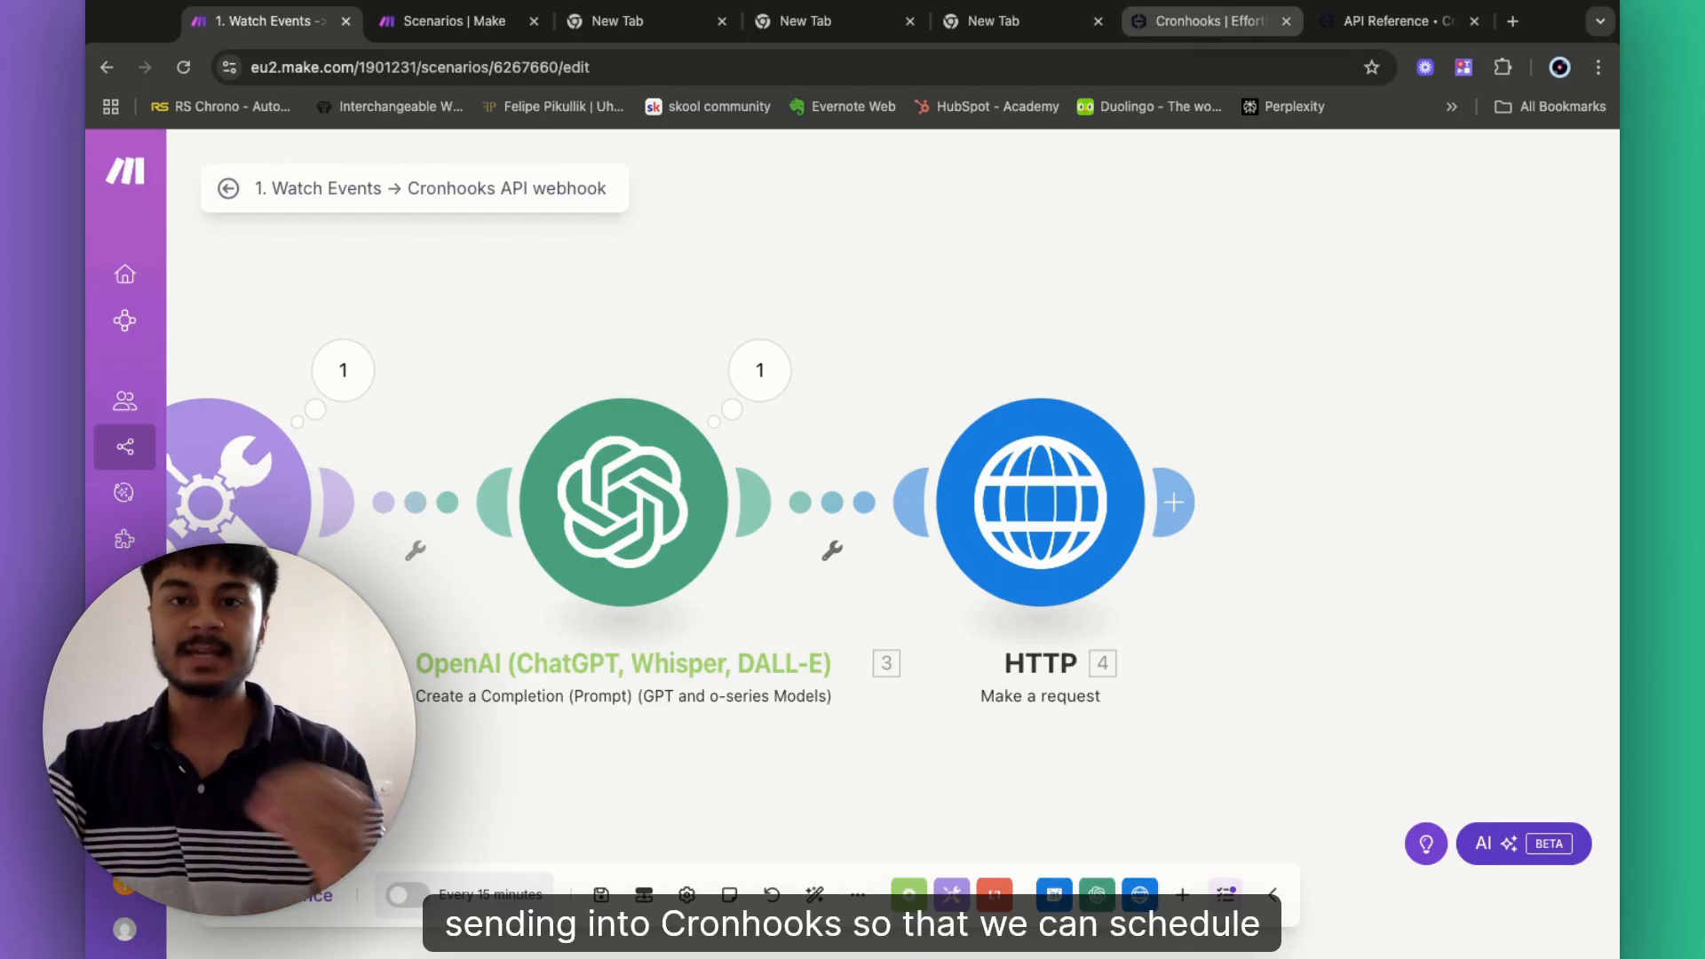
left_click(455, 20)
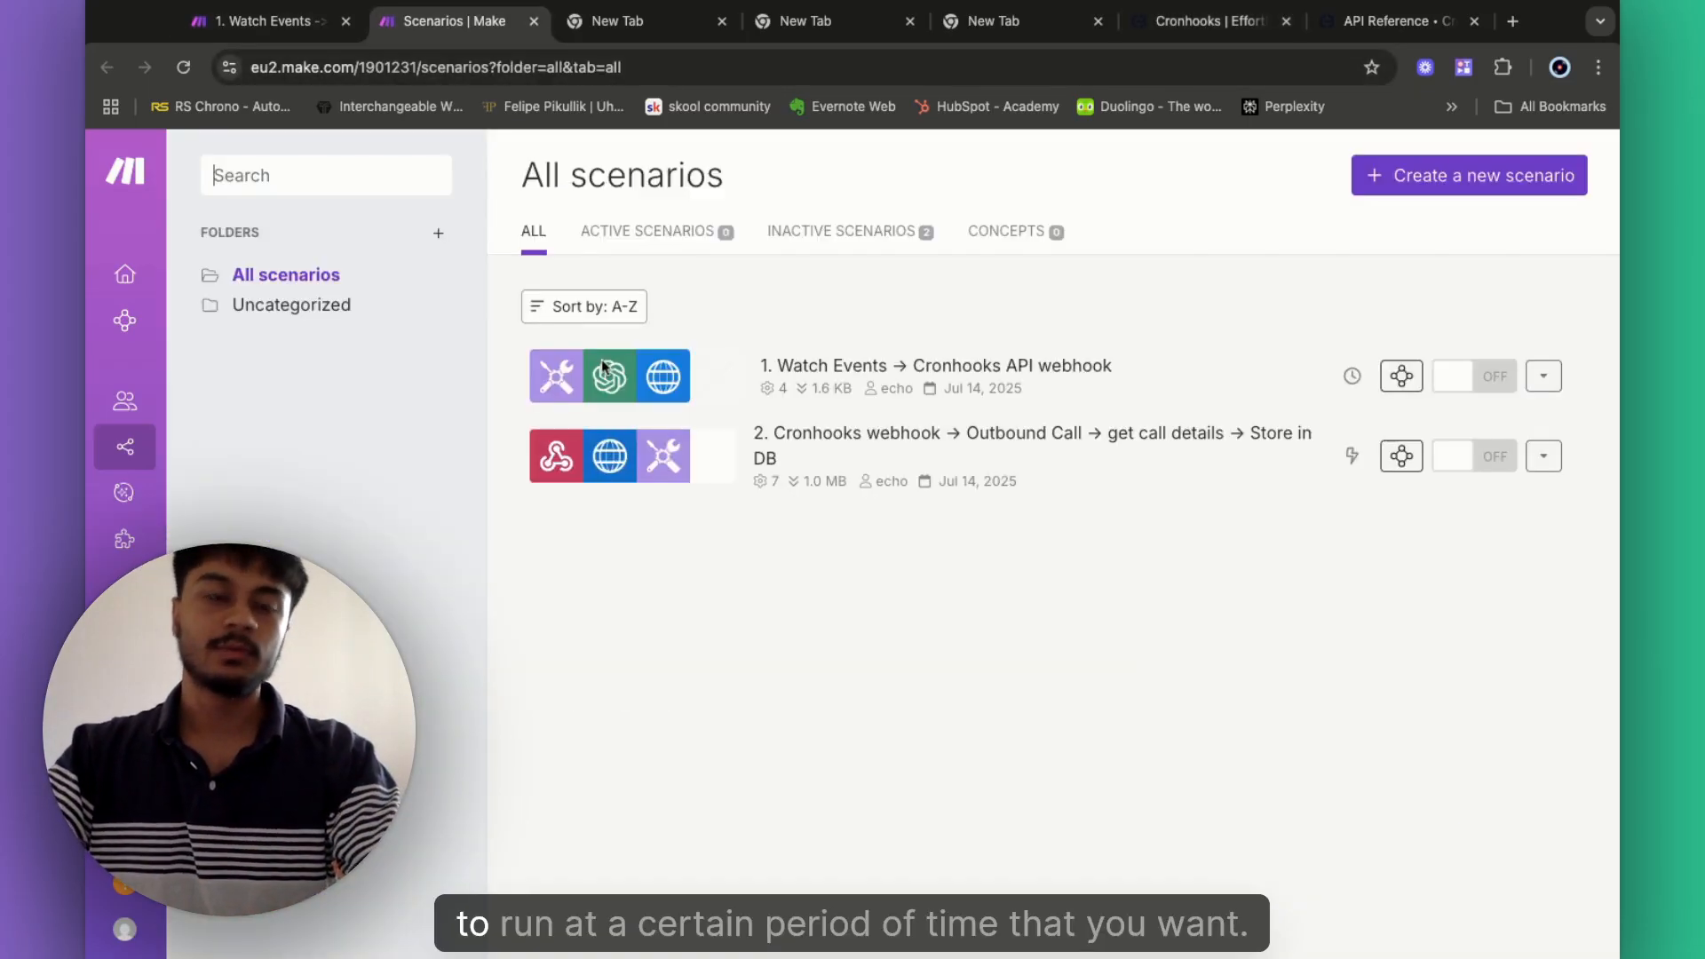
- Create a new scenario with a Webhooks Custom webhook trigger and select the default webhook name
left_click(1374, 184)
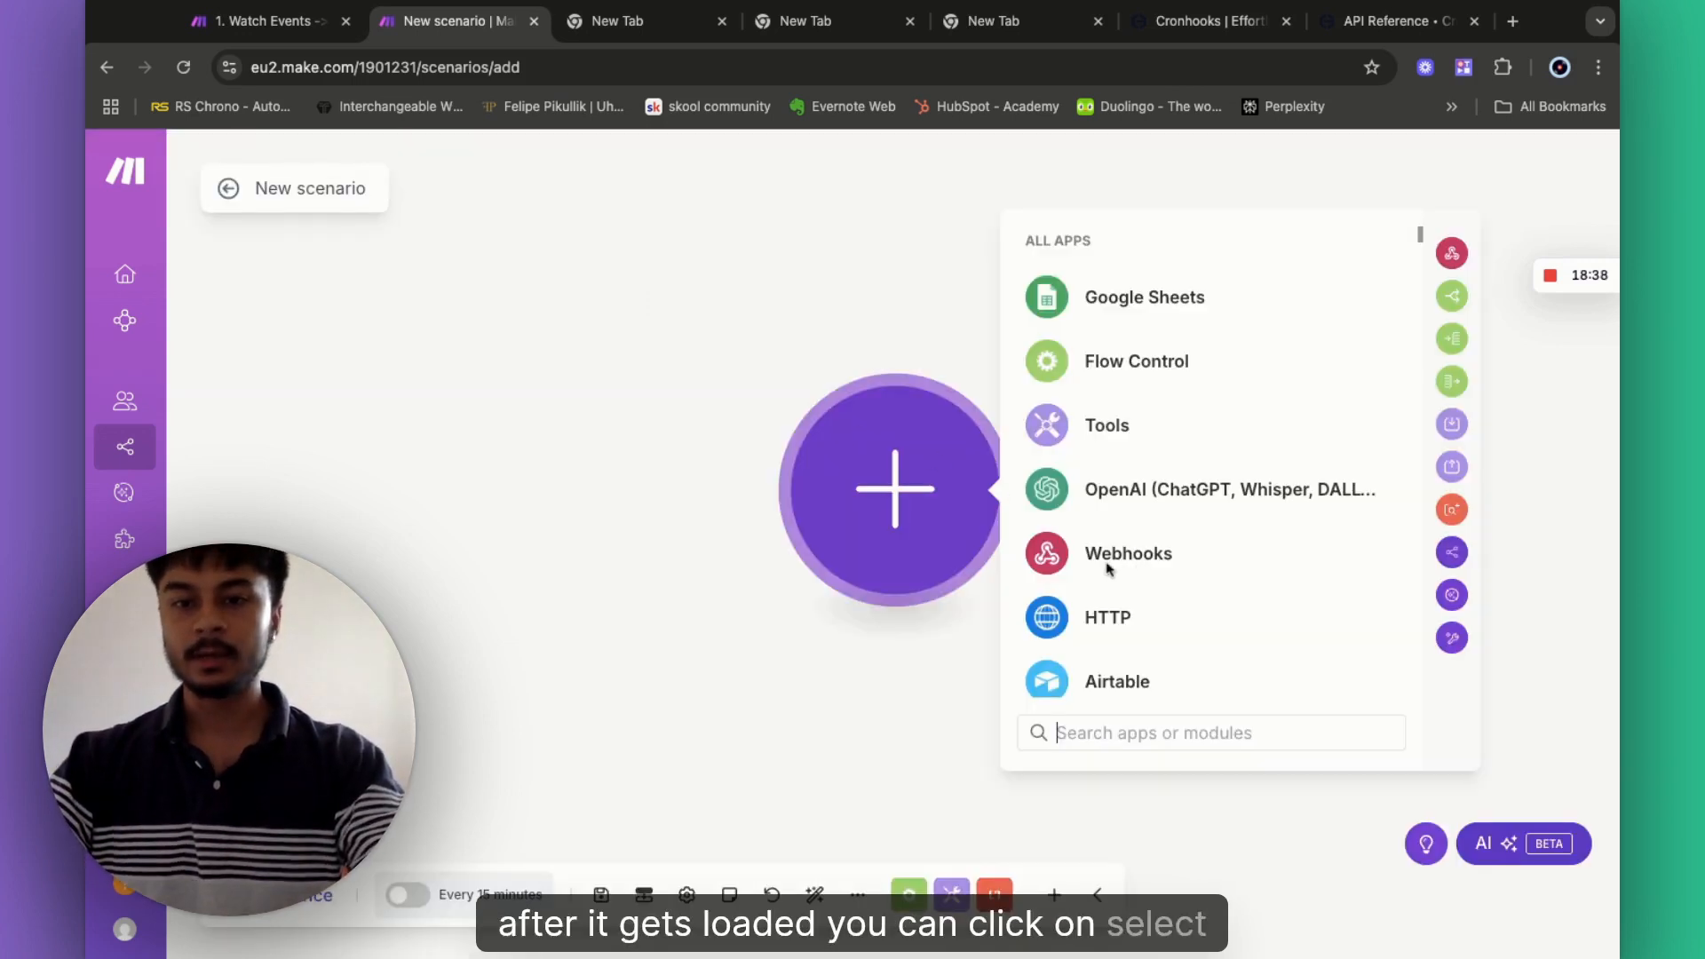
left_click(1090, 556)
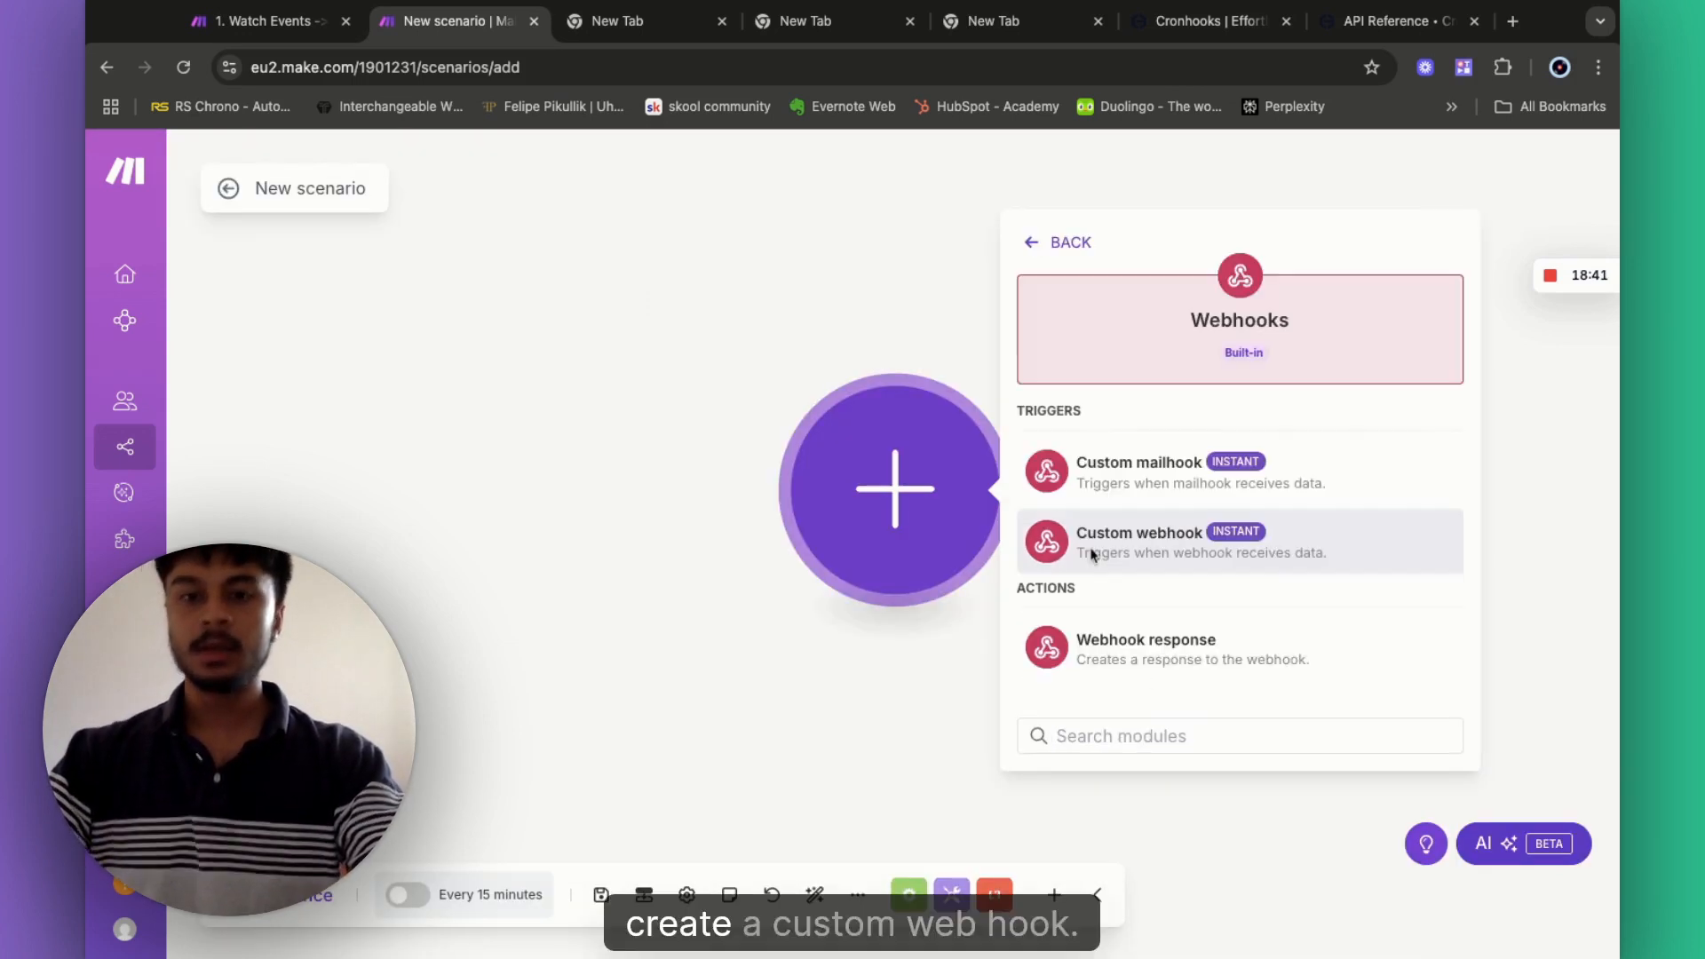
left_click(1127, 556)
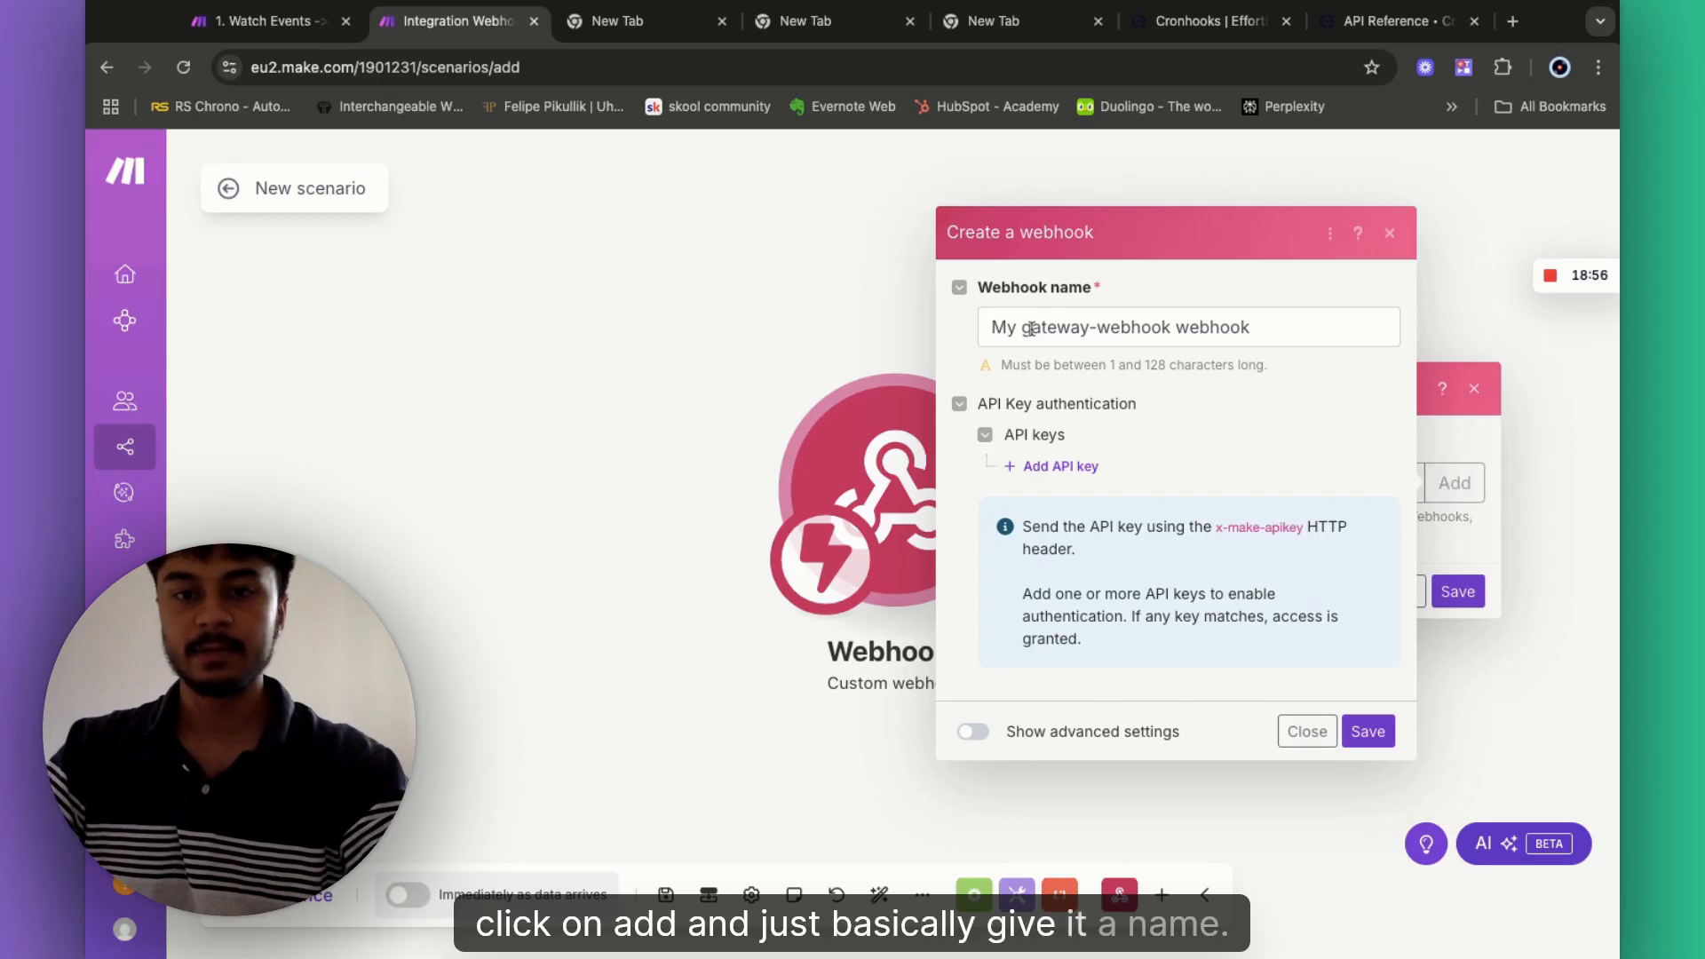
triple_click(1030, 329)
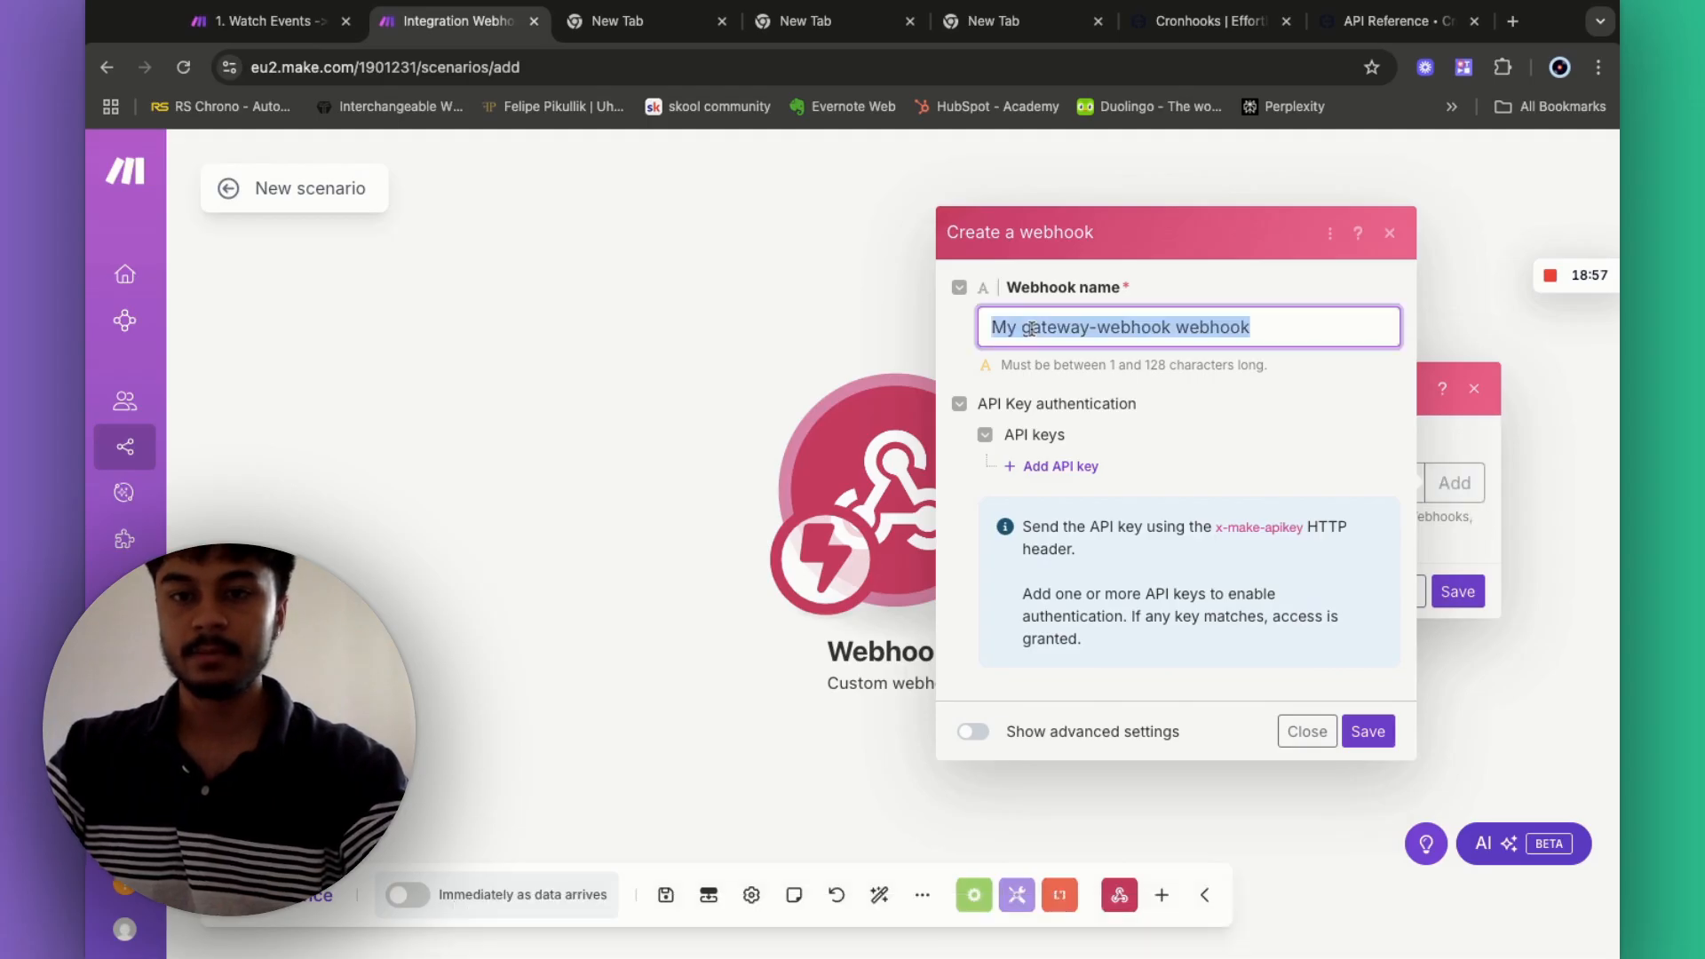
- Name the webhook 'Appointment follow-upo call', save it, and copy its address
key("BackSpace")
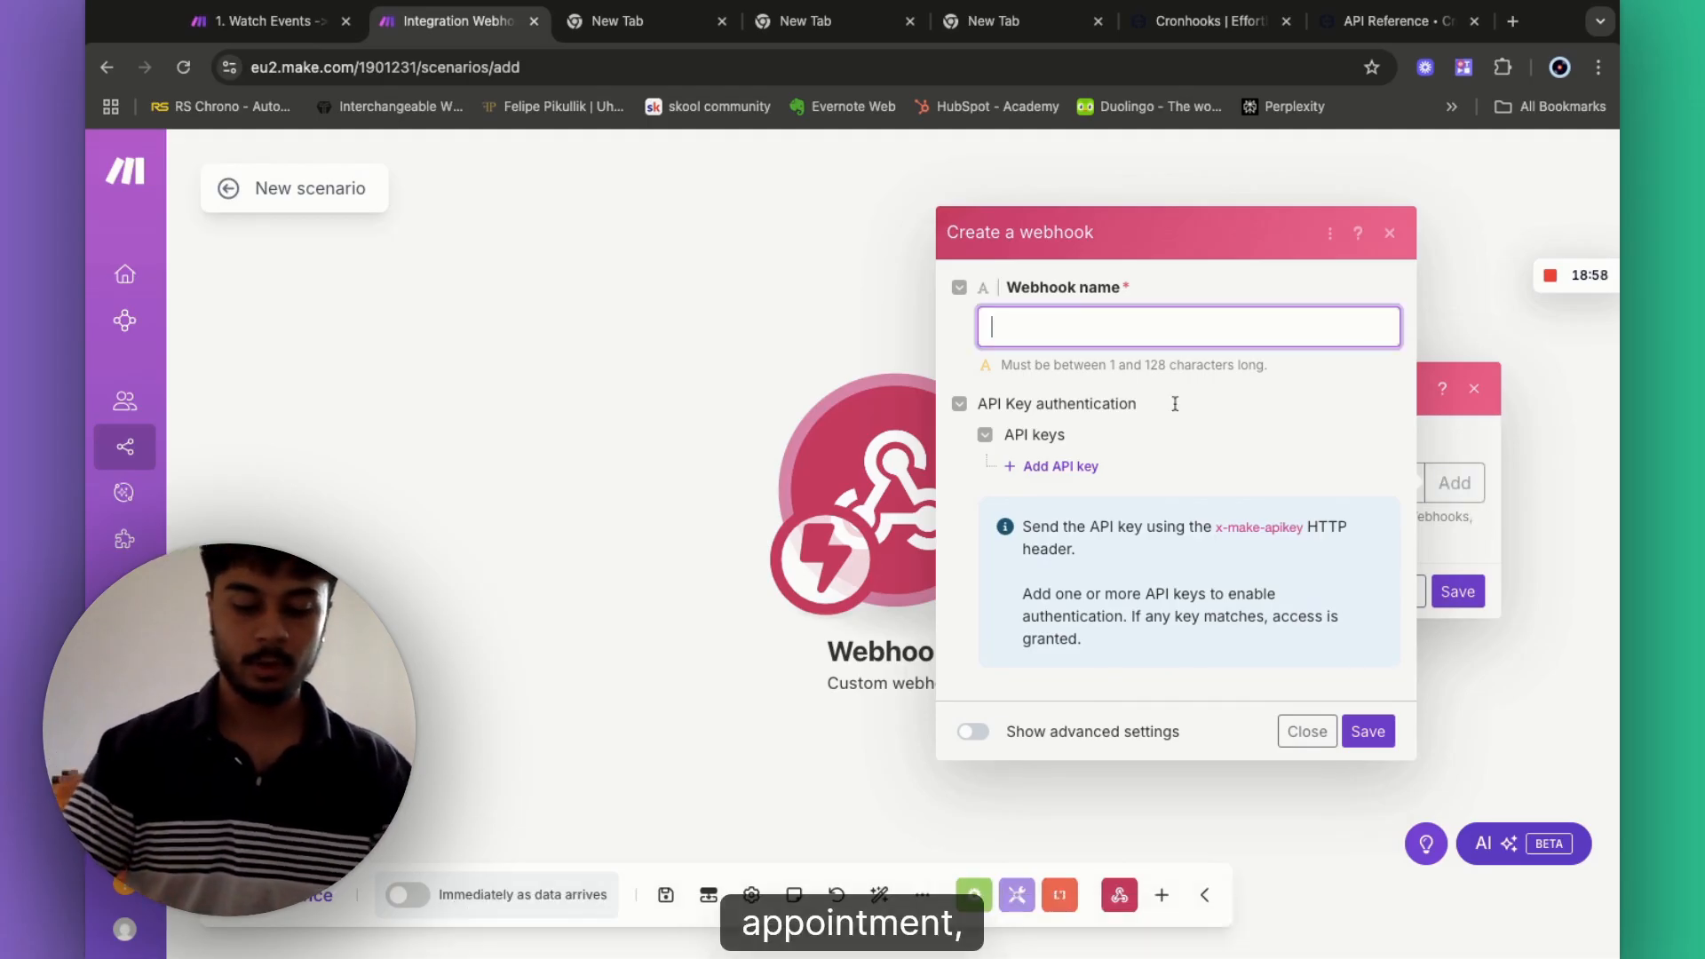
type("Appointment")
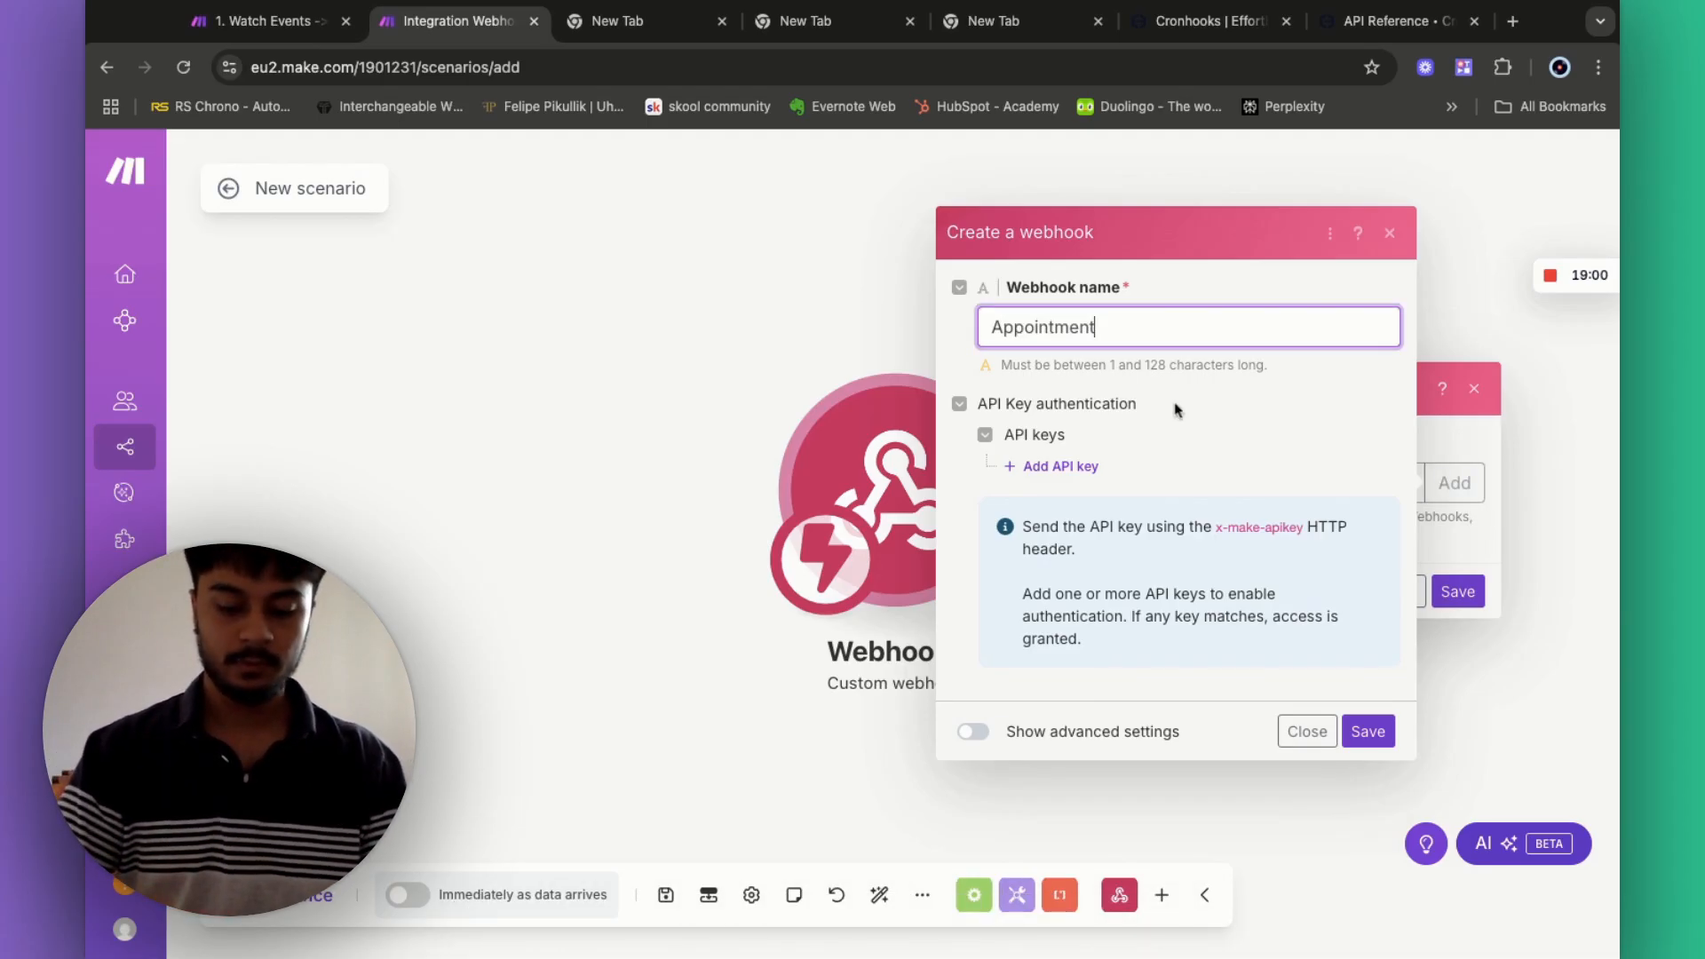
type(" follow-upo call")
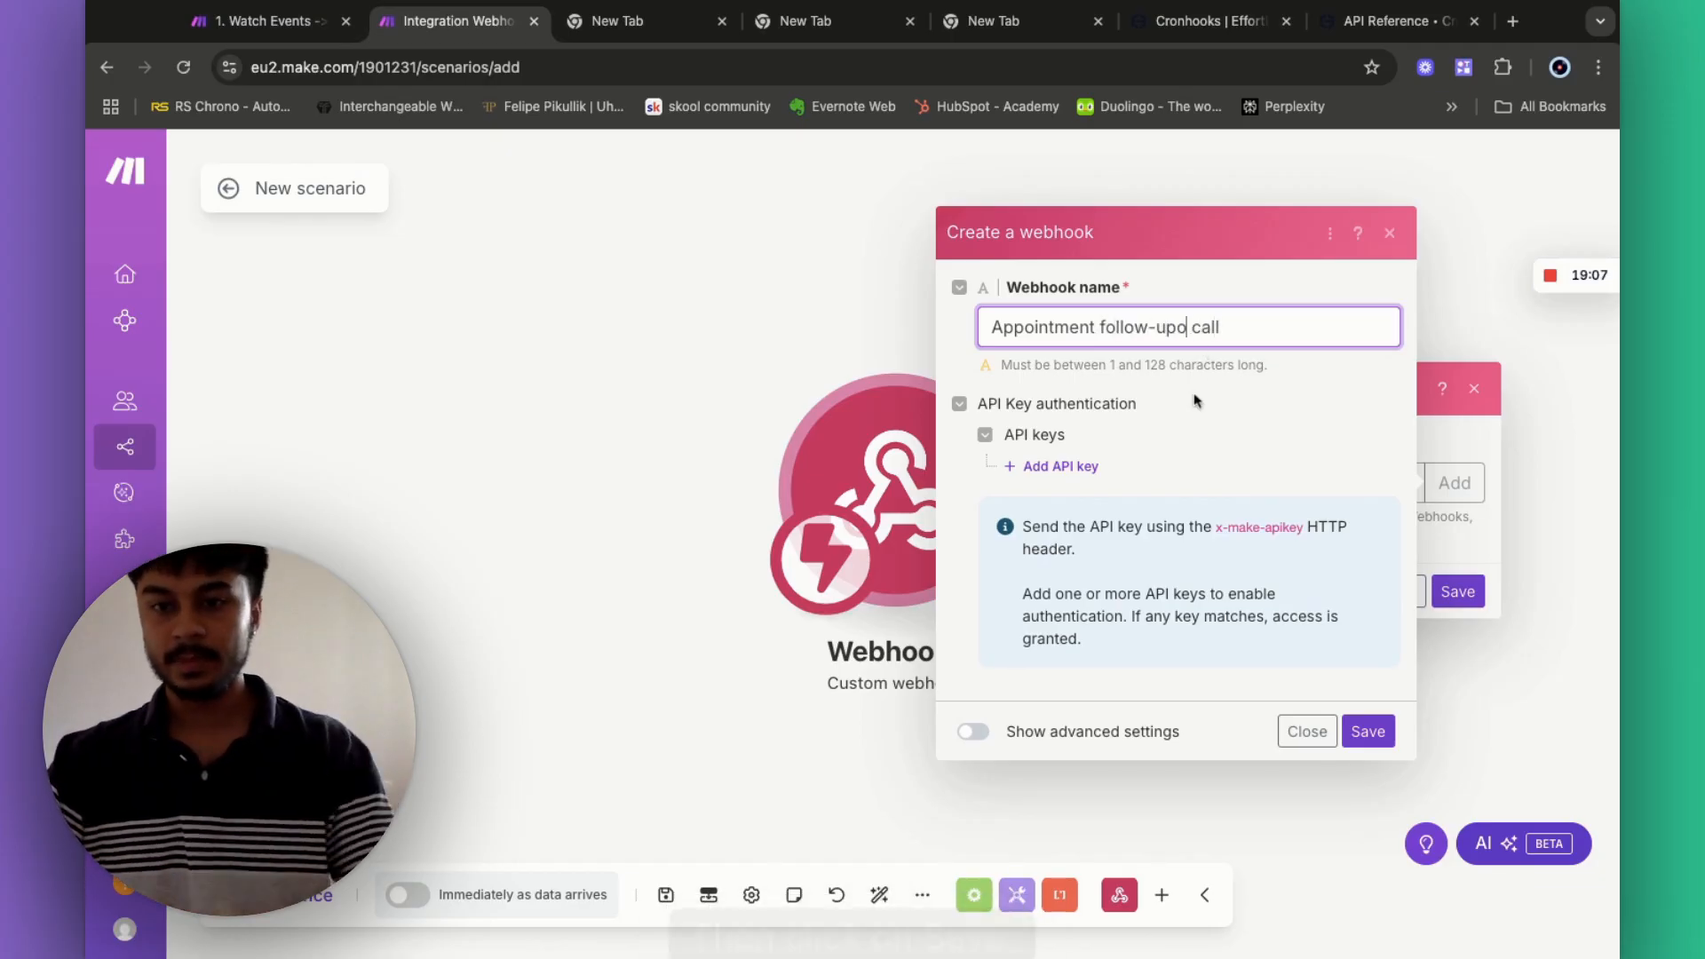
left_click(1368, 732)
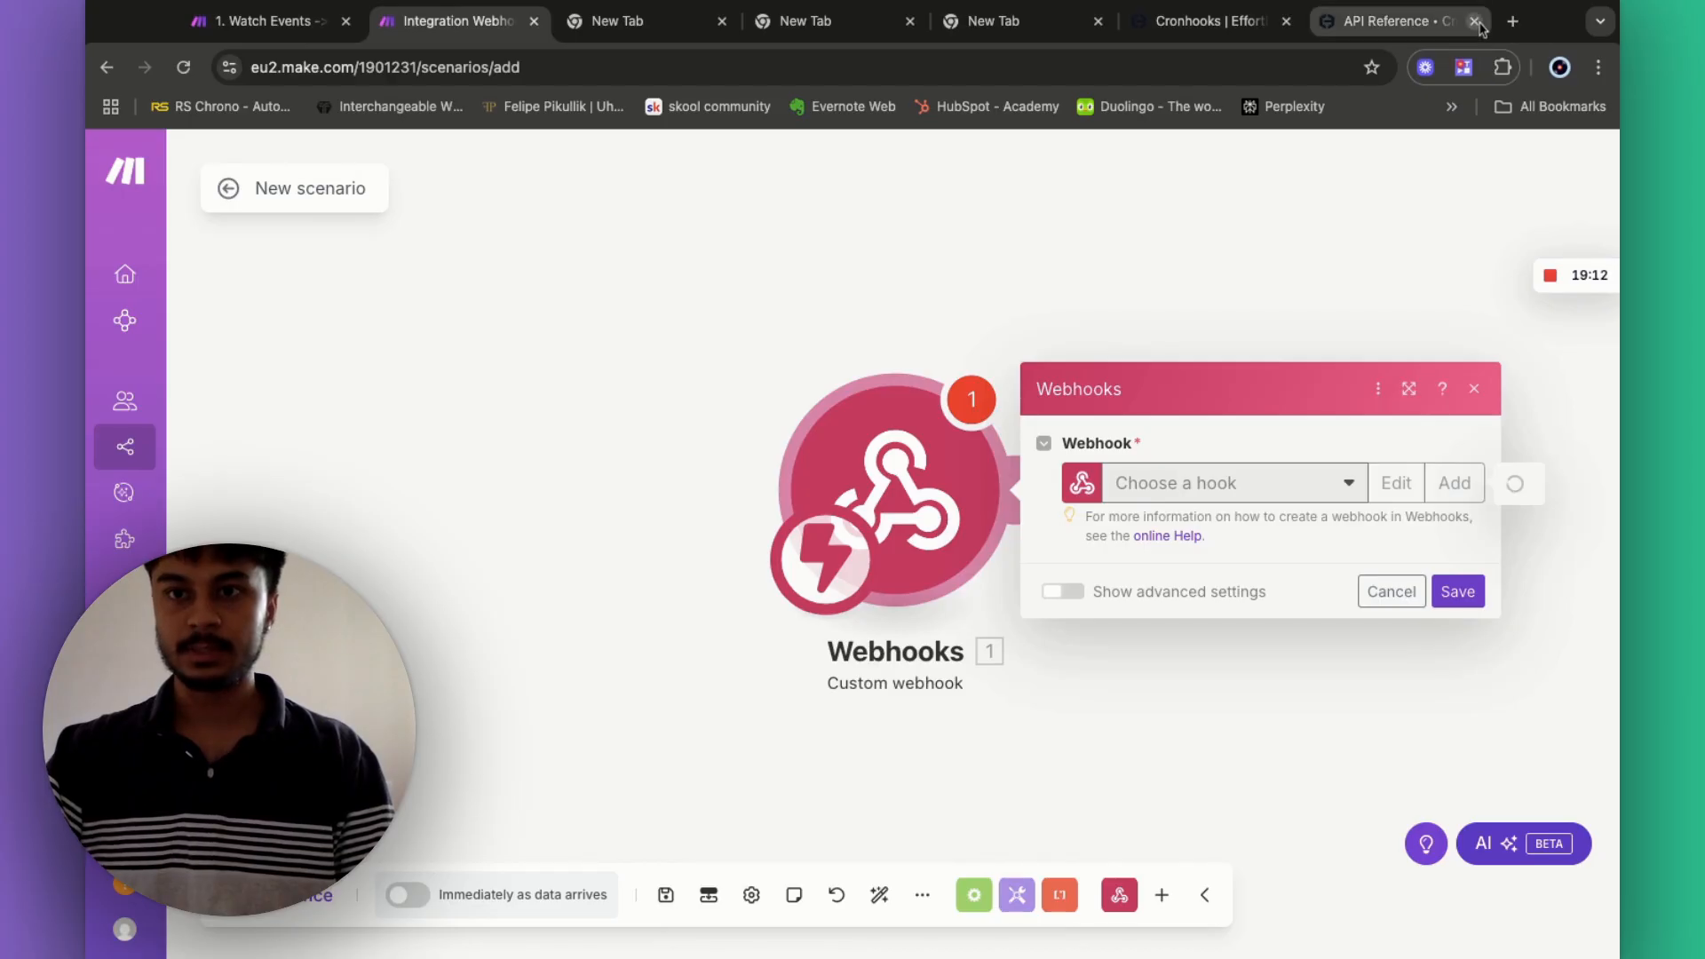
left_click(1475, 21)
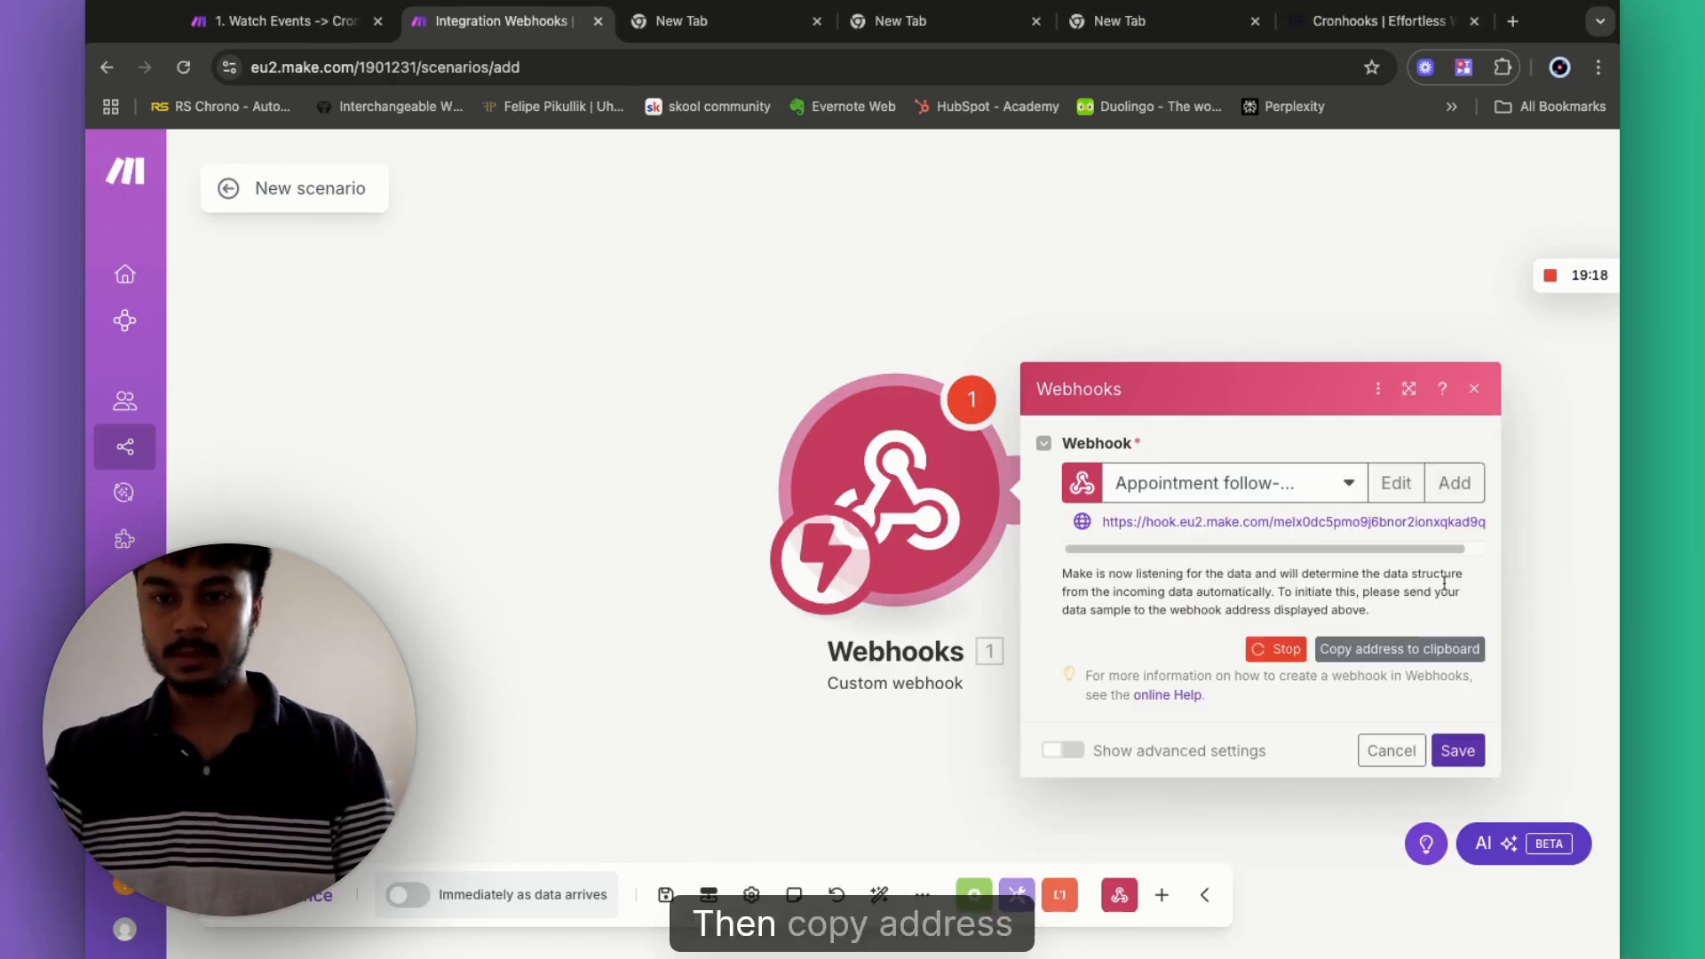
left_click(1412, 576)
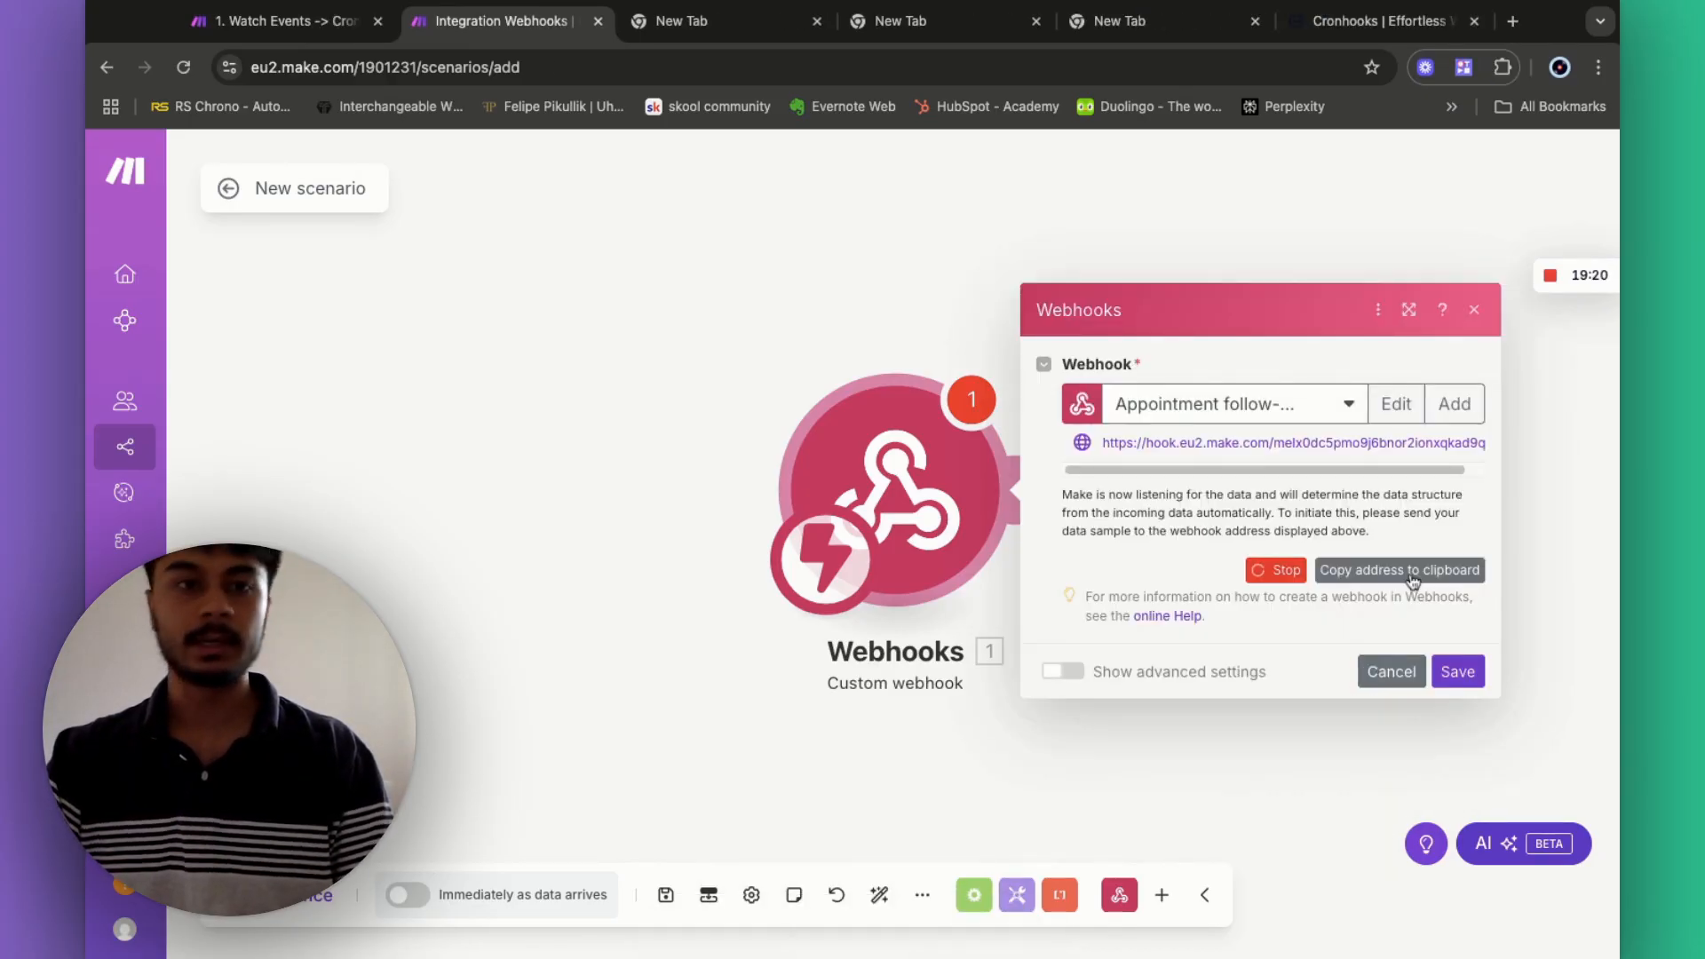
left_click(276, 21)
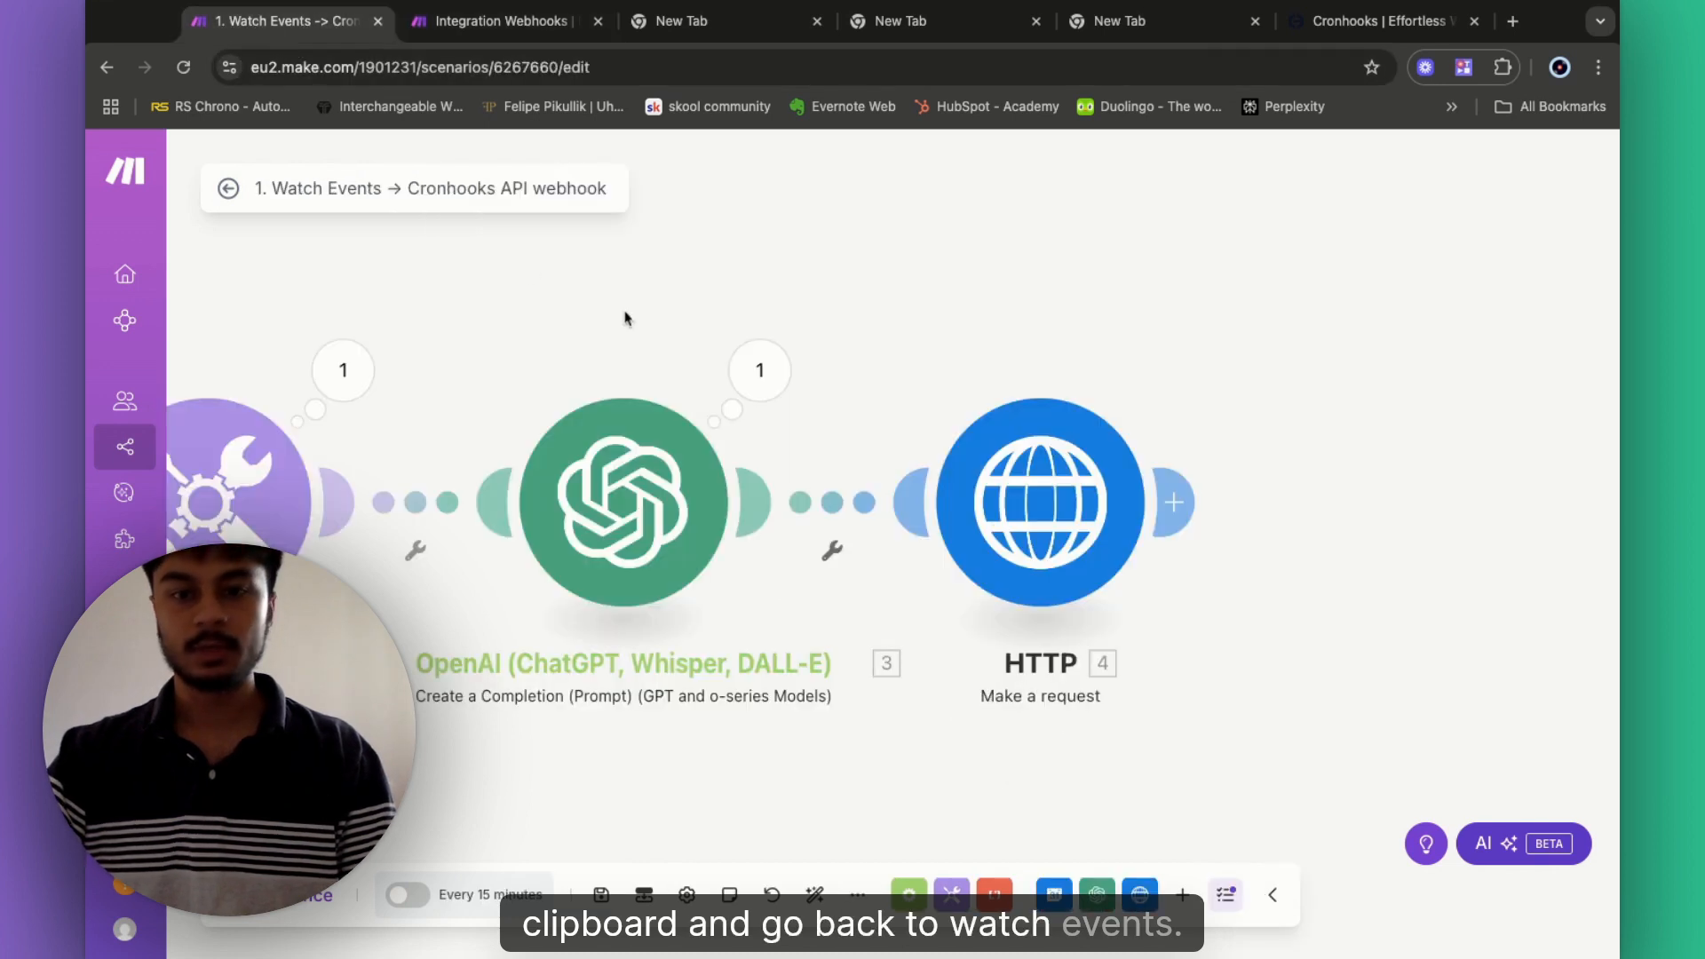
- Paste the copied webhook address into the HTTP request body's url value and save the module
left_click(1028, 530)
scroll(1377, 622, "down", 5)
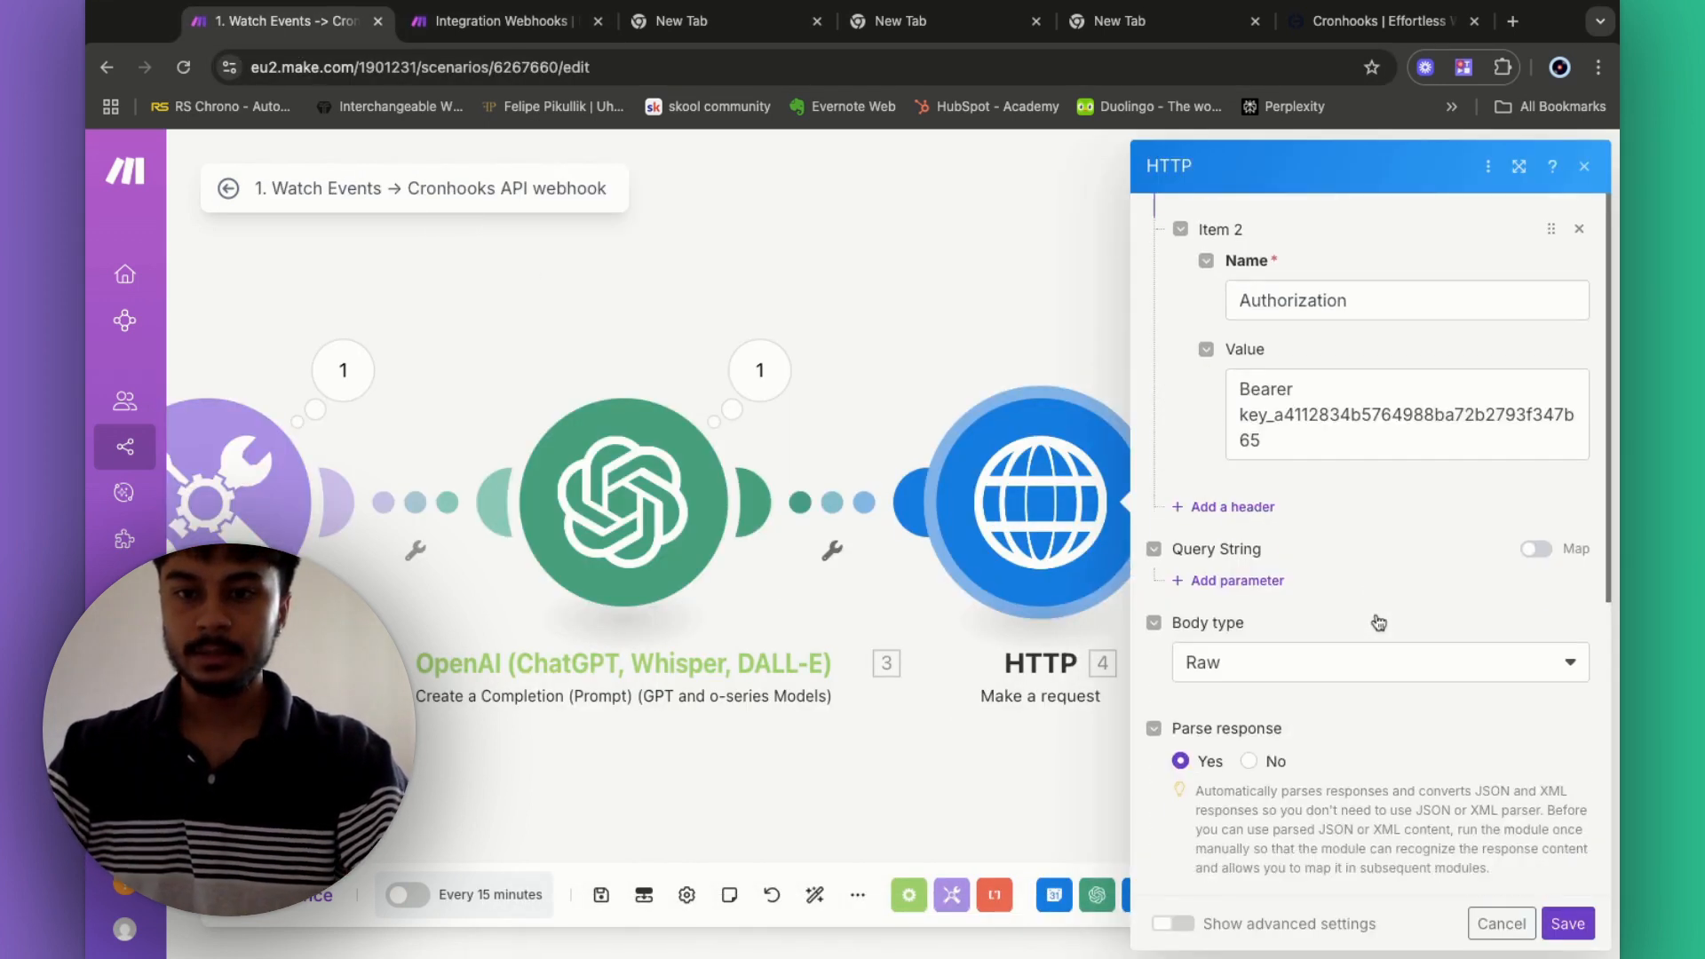
scroll(1379, 622, "down", 7)
scroll(1332, 622, "up", 2)
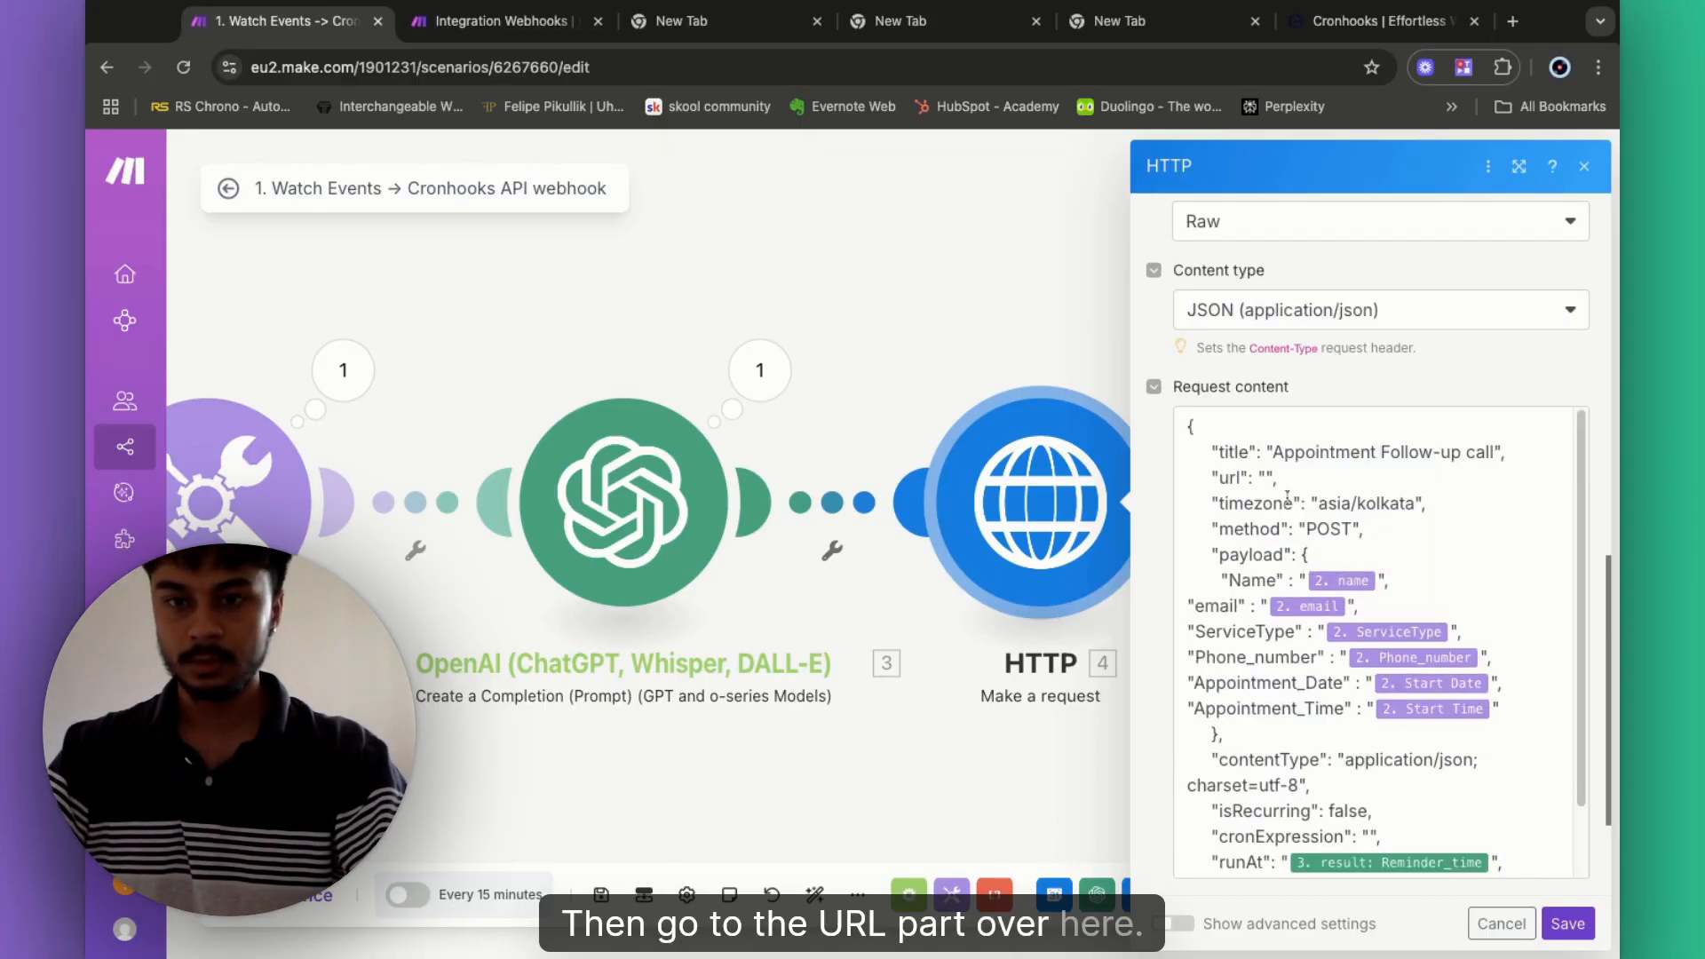
left_click(1267, 479)
key("super+v")
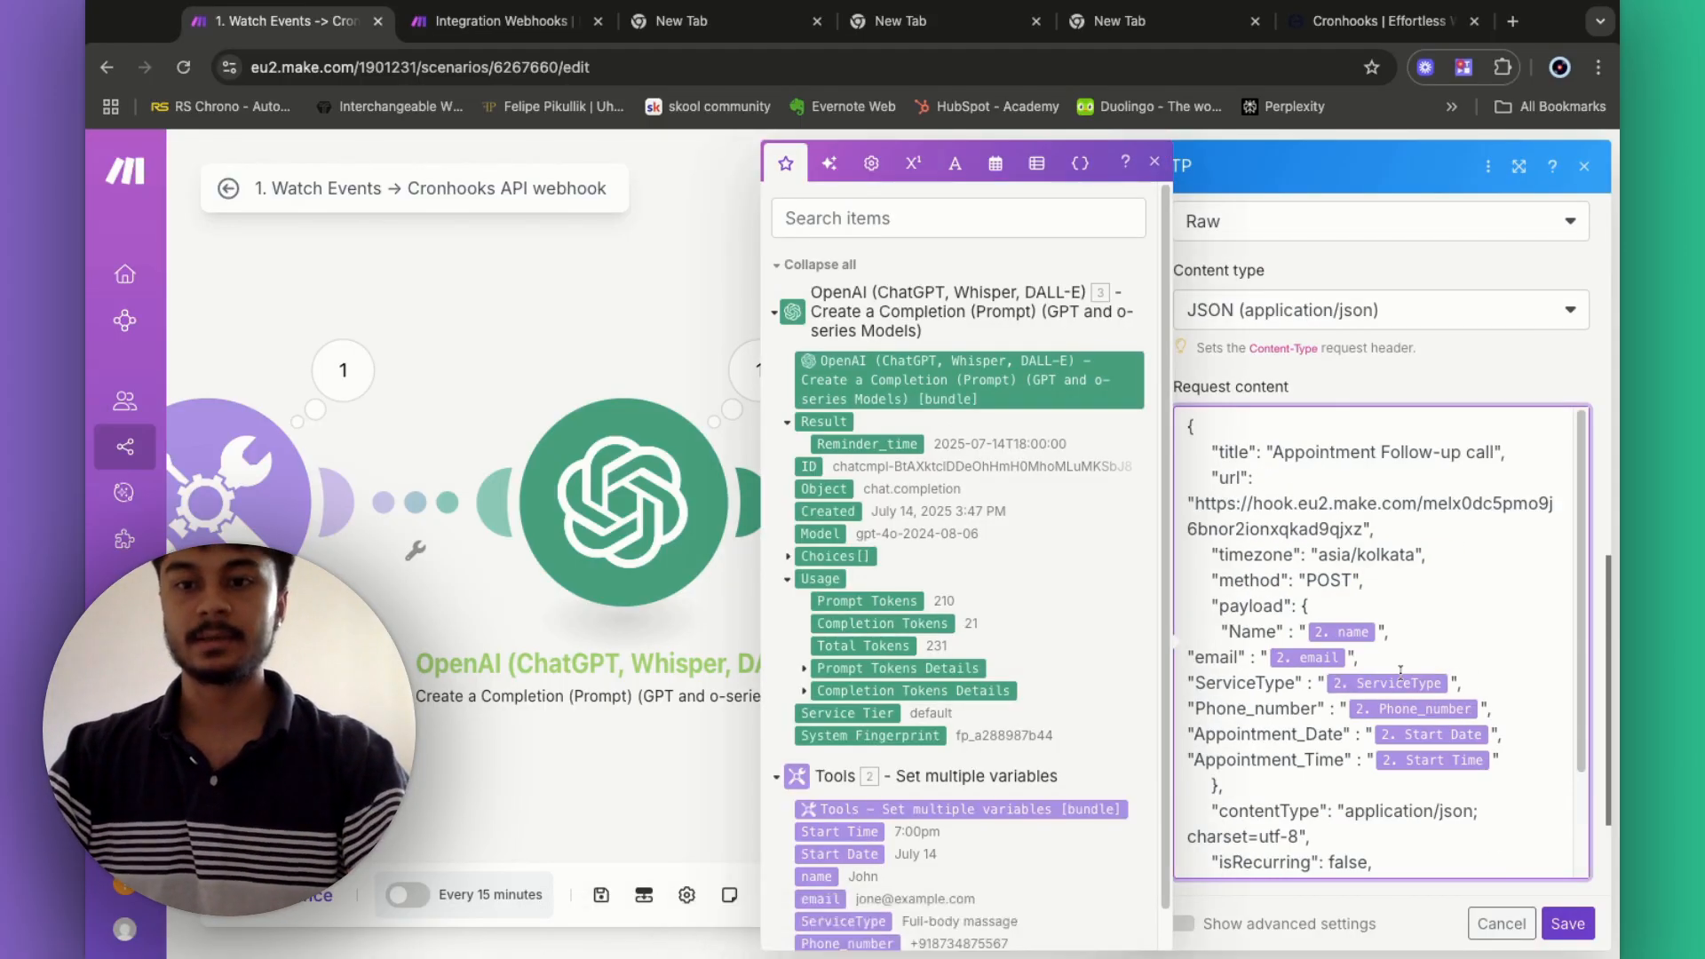
scroll(1275, 541, "up", 5)
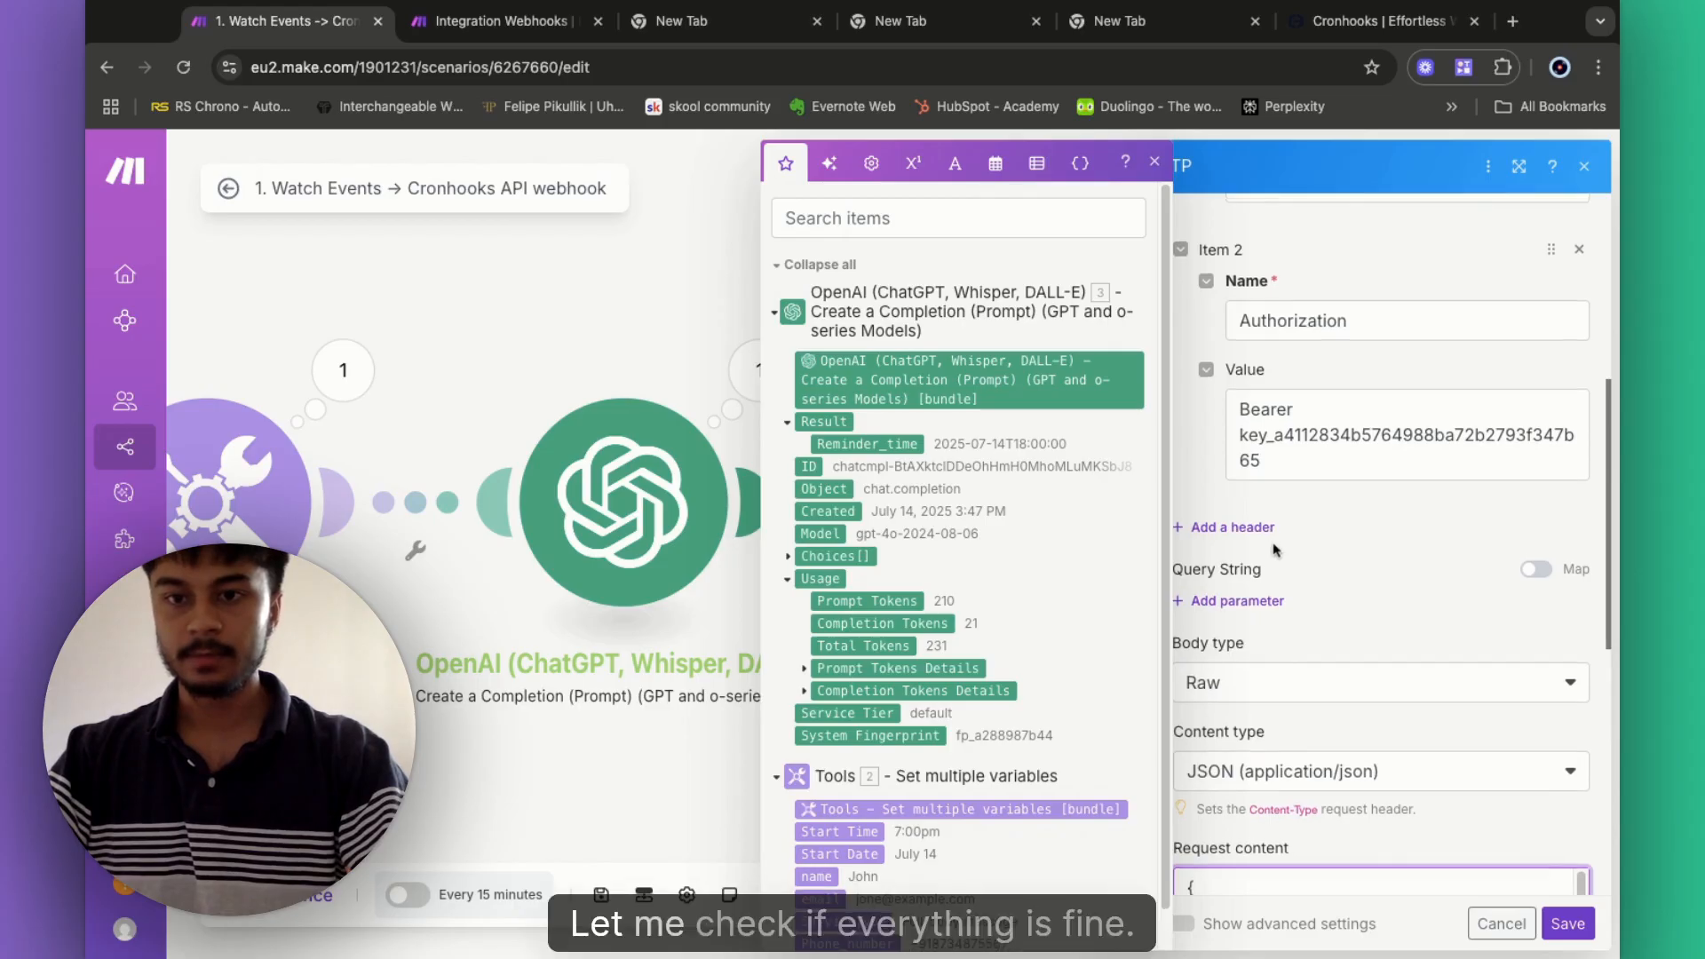
scroll(1274, 545, "up", 5)
scroll(1274, 547, "down", 10)
scroll(1275, 549, "down", 4)
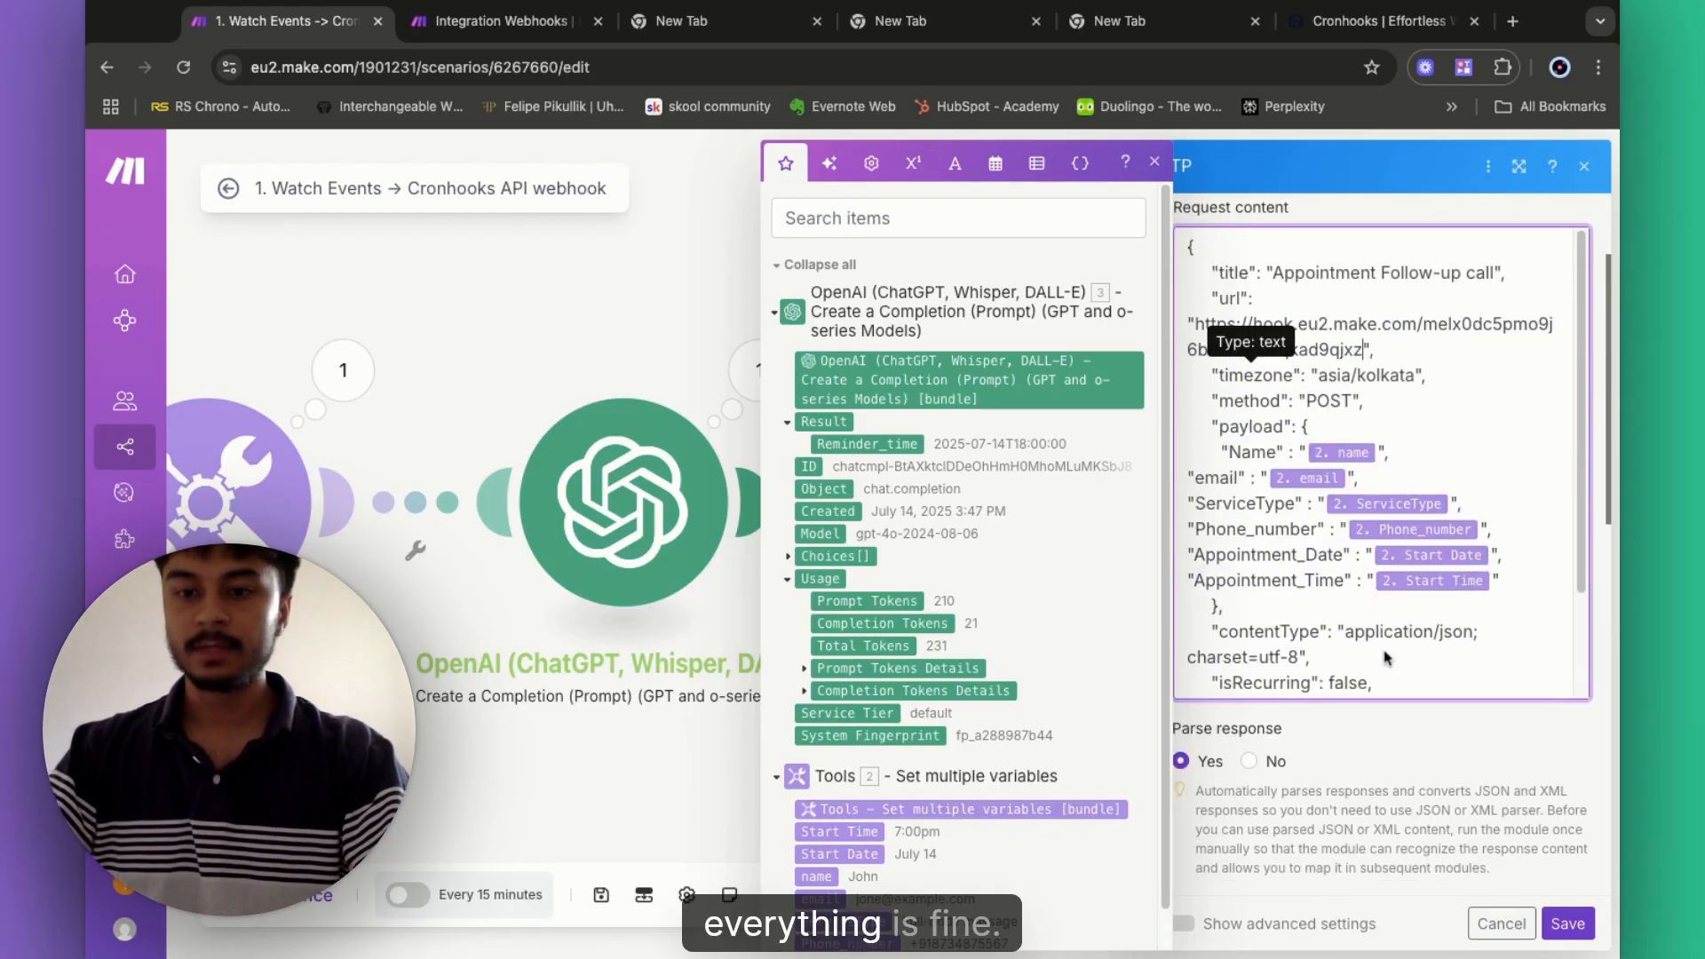
left_click(1568, 924)
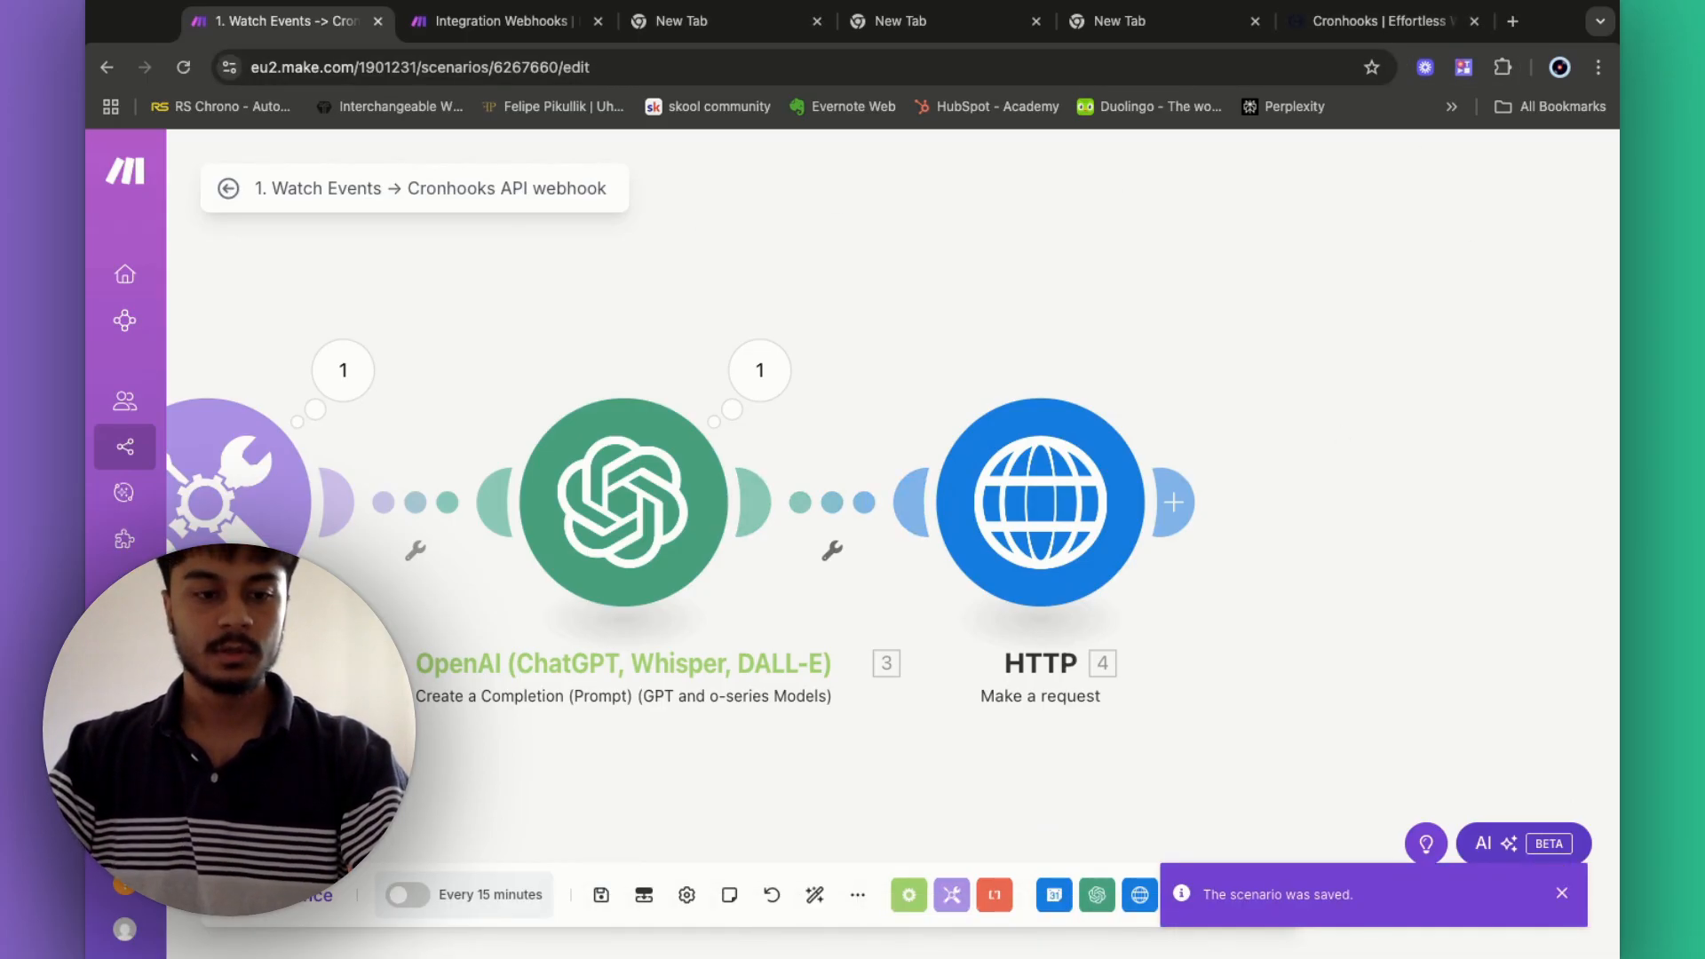
- Run the Watch Events scenario once, then bring up the Cronhooks API Keys tab
left_click(286, 895)
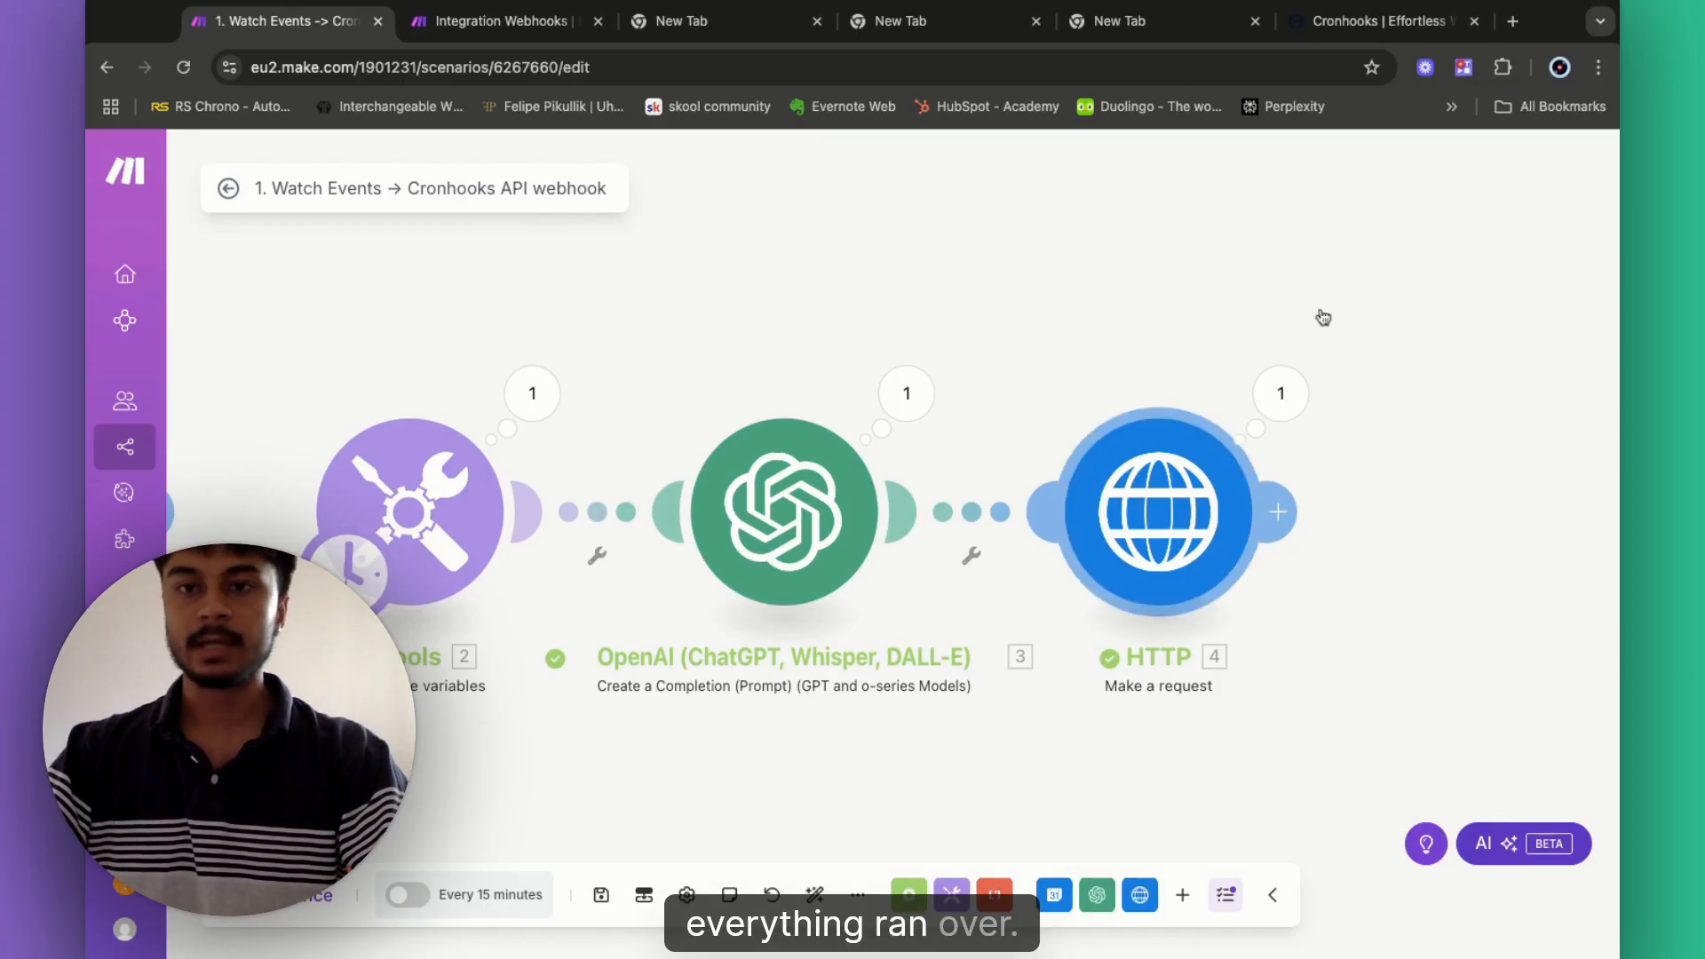
left_click(1318, 31)
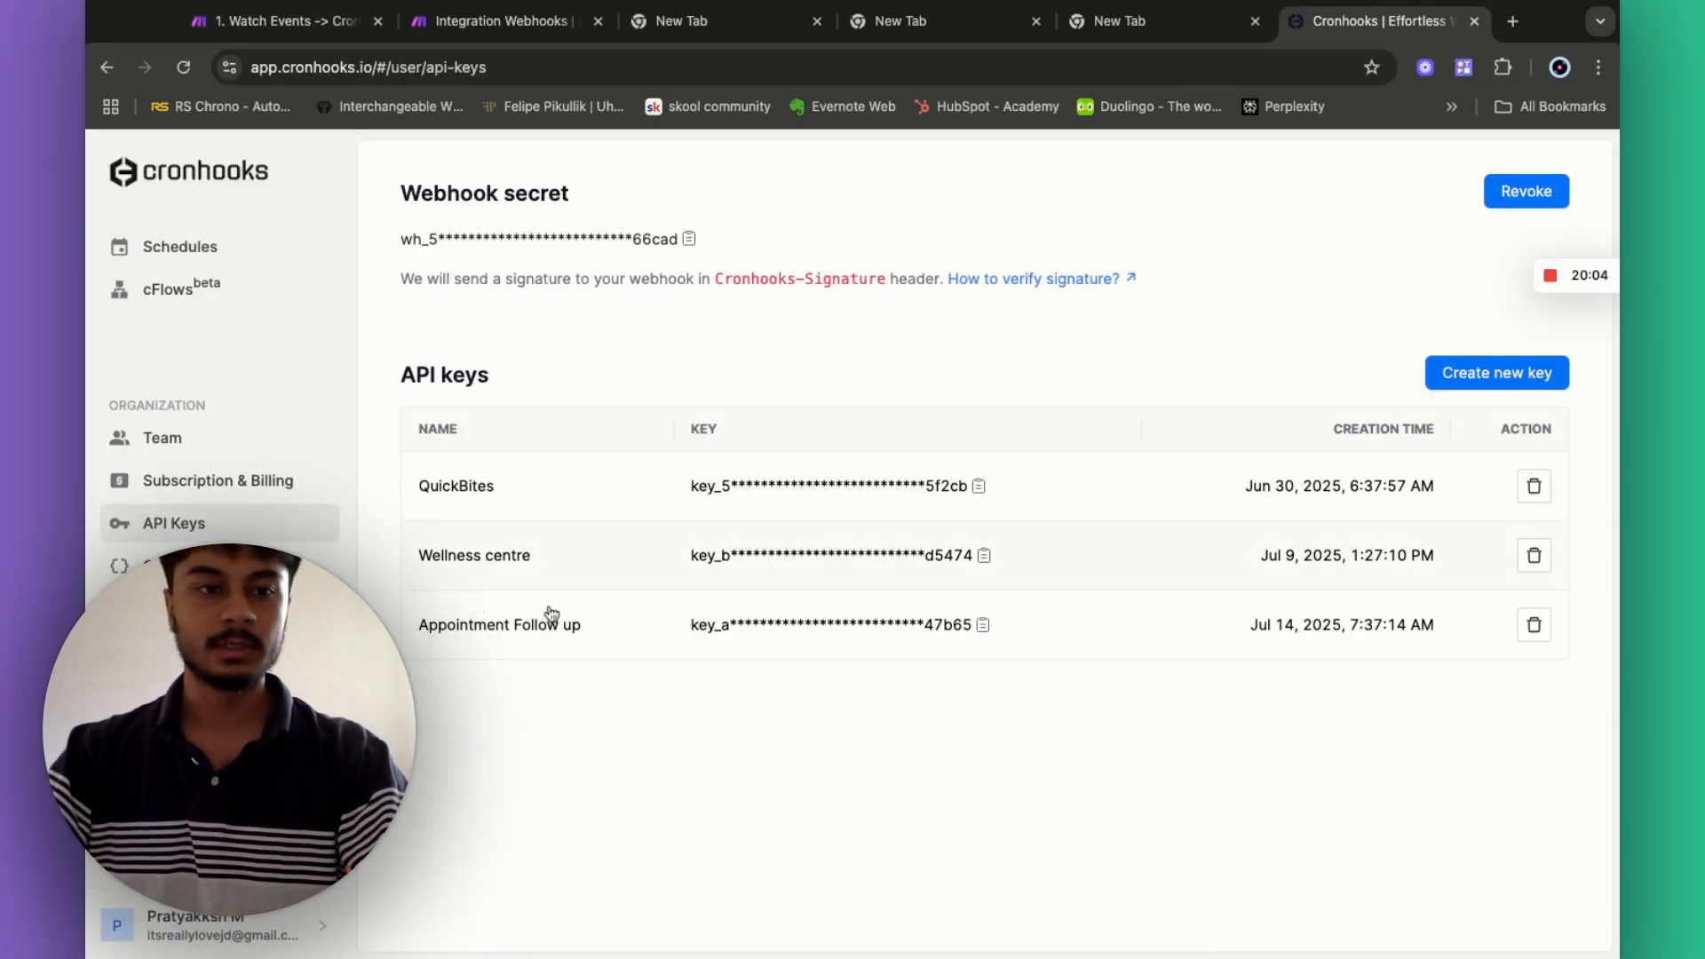
- Review the Appointment Follow-up call schedule's JSON payload in Cronhooks and save it
left_click(164, 251)
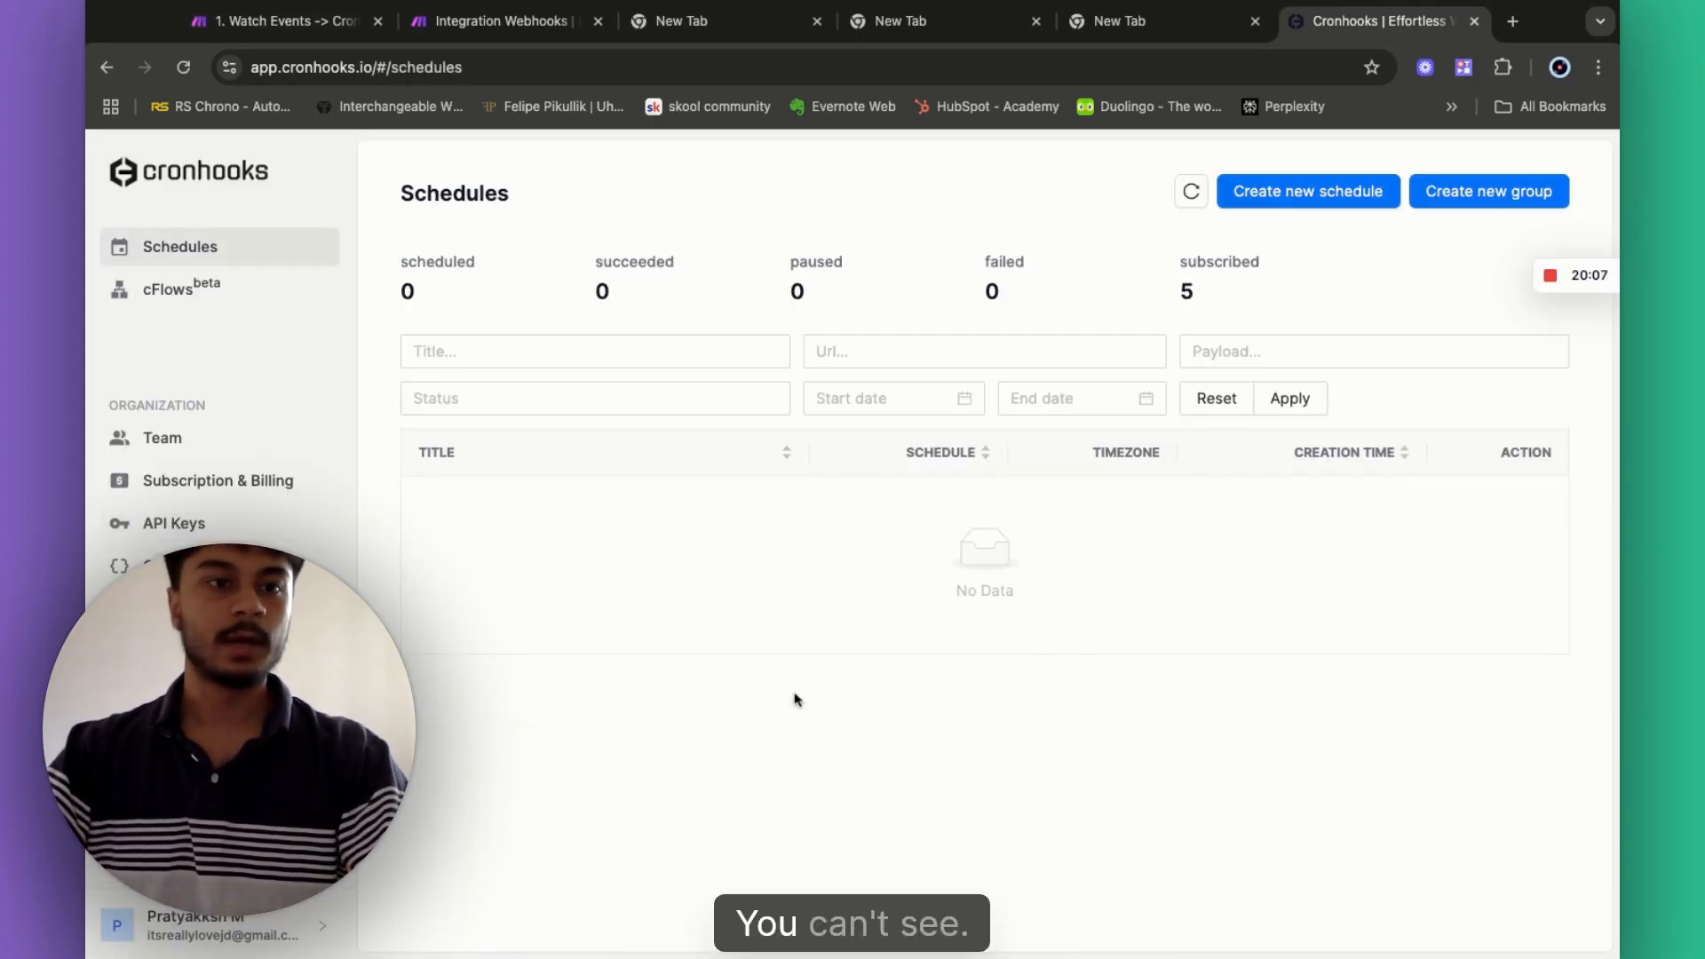
left_click(184, 68)
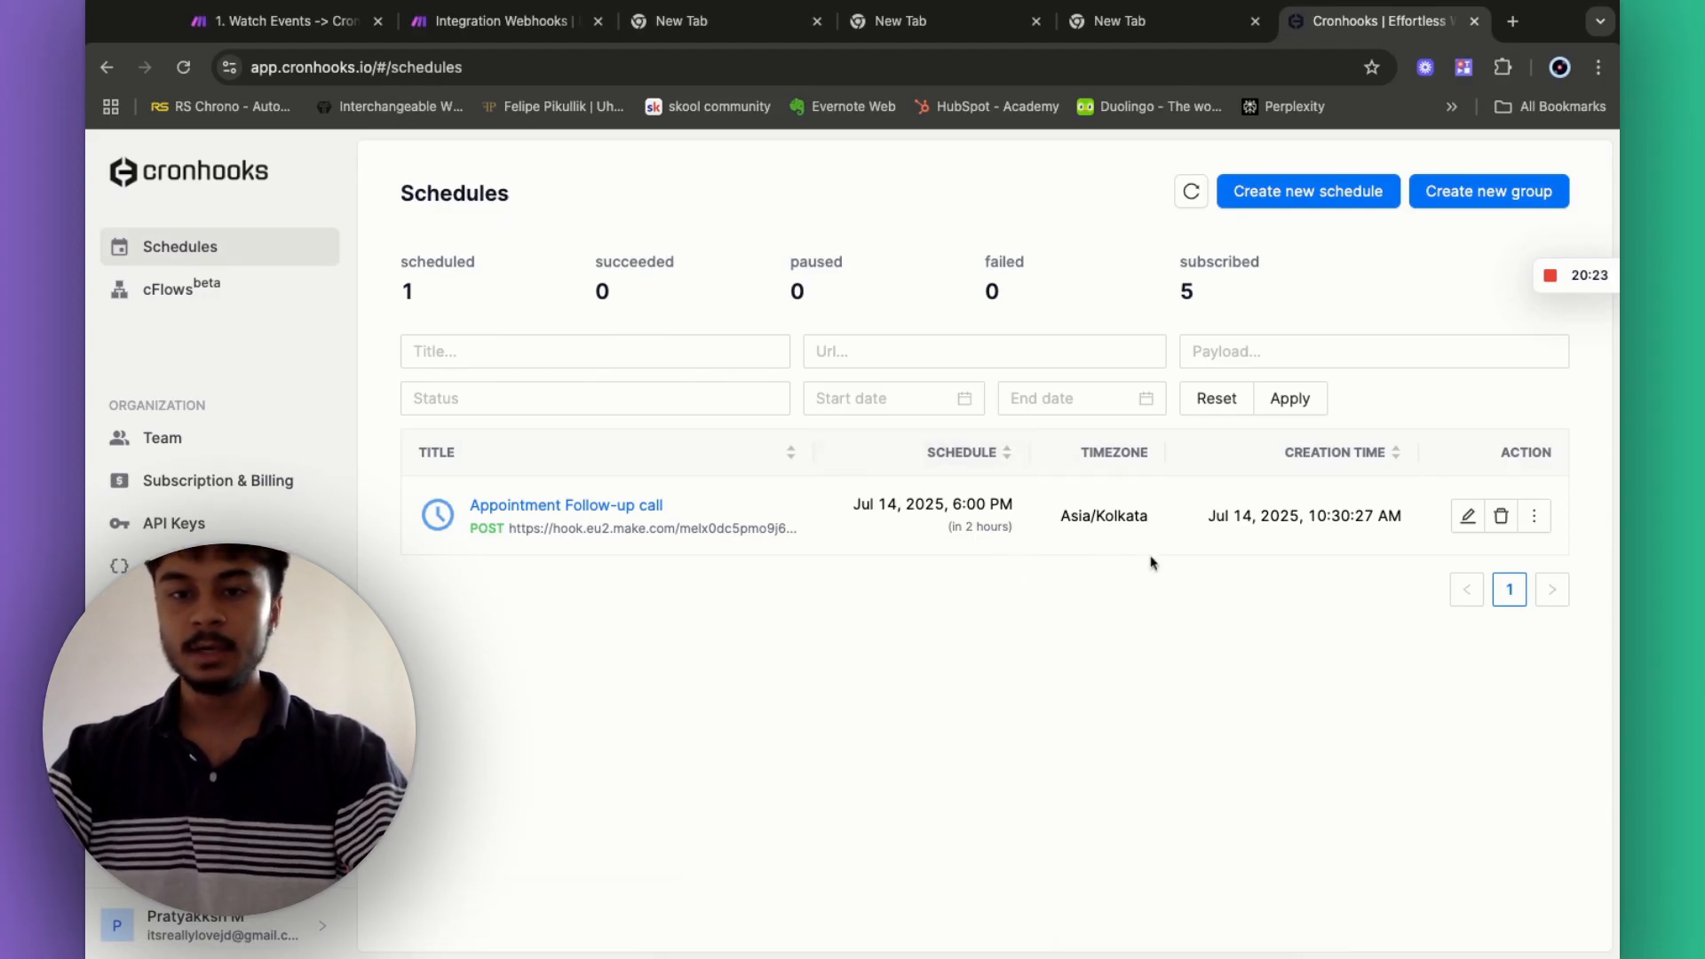
left_click(1468, 517)
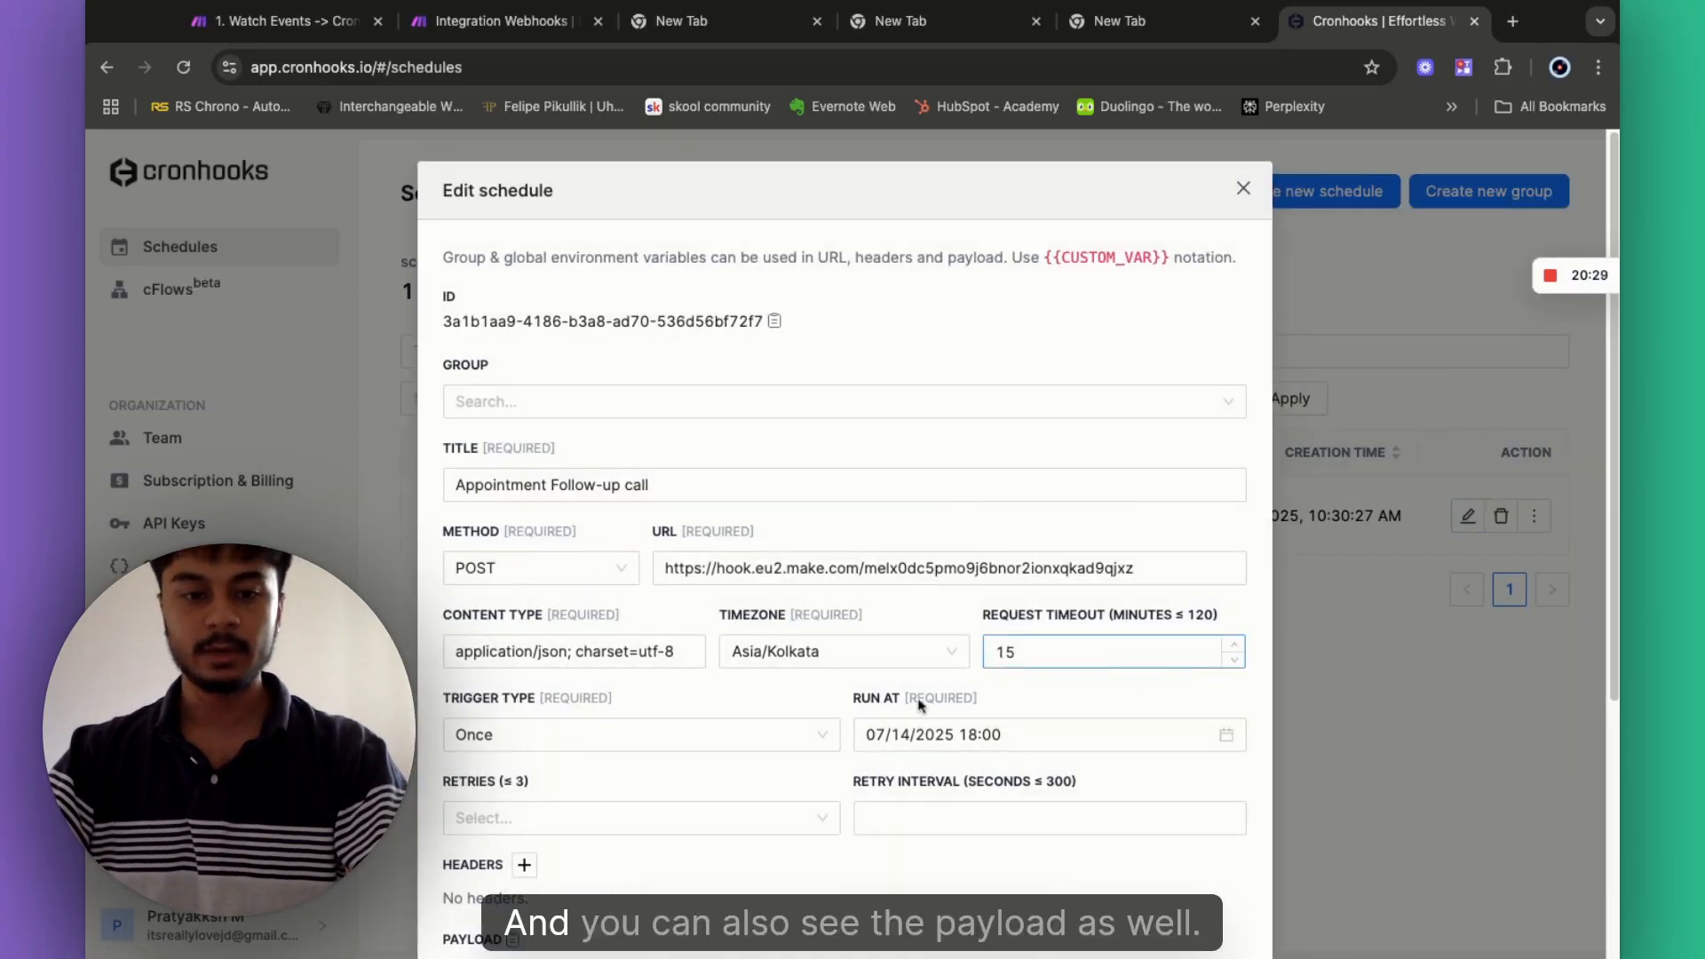
scroll(879, 722, "down", 5)
scroll(879, 721, "down", 1)
left_click(739, 641)
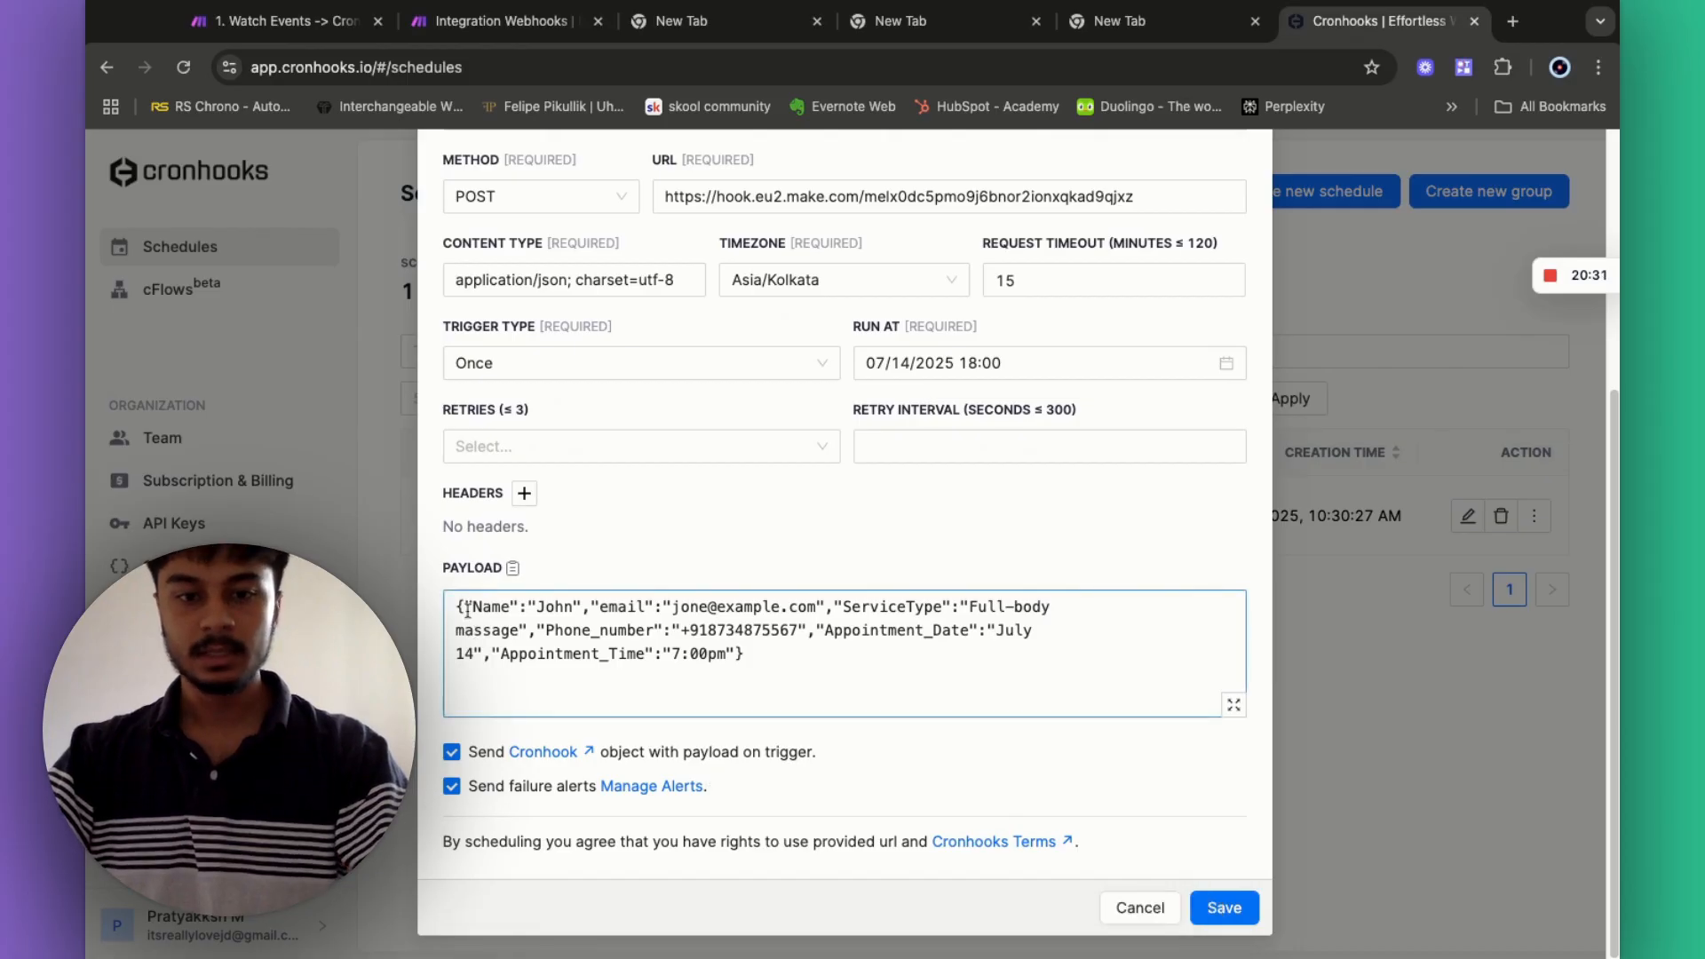
left_click(1224, 907)
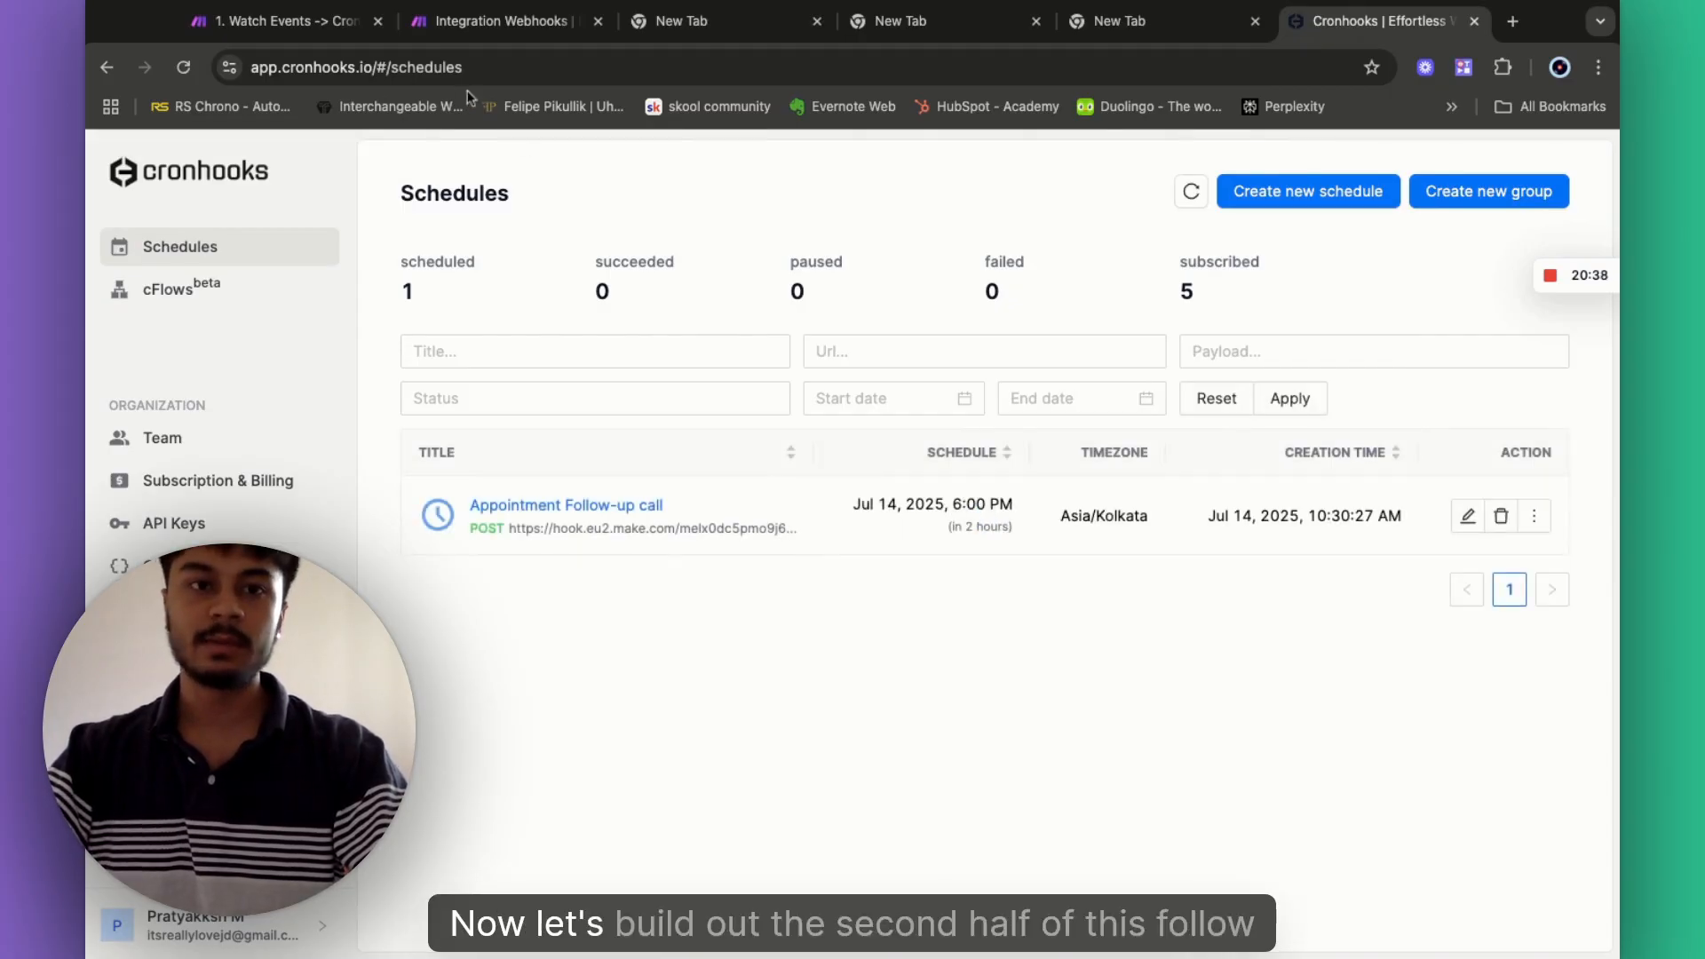
left_click(466, 27)
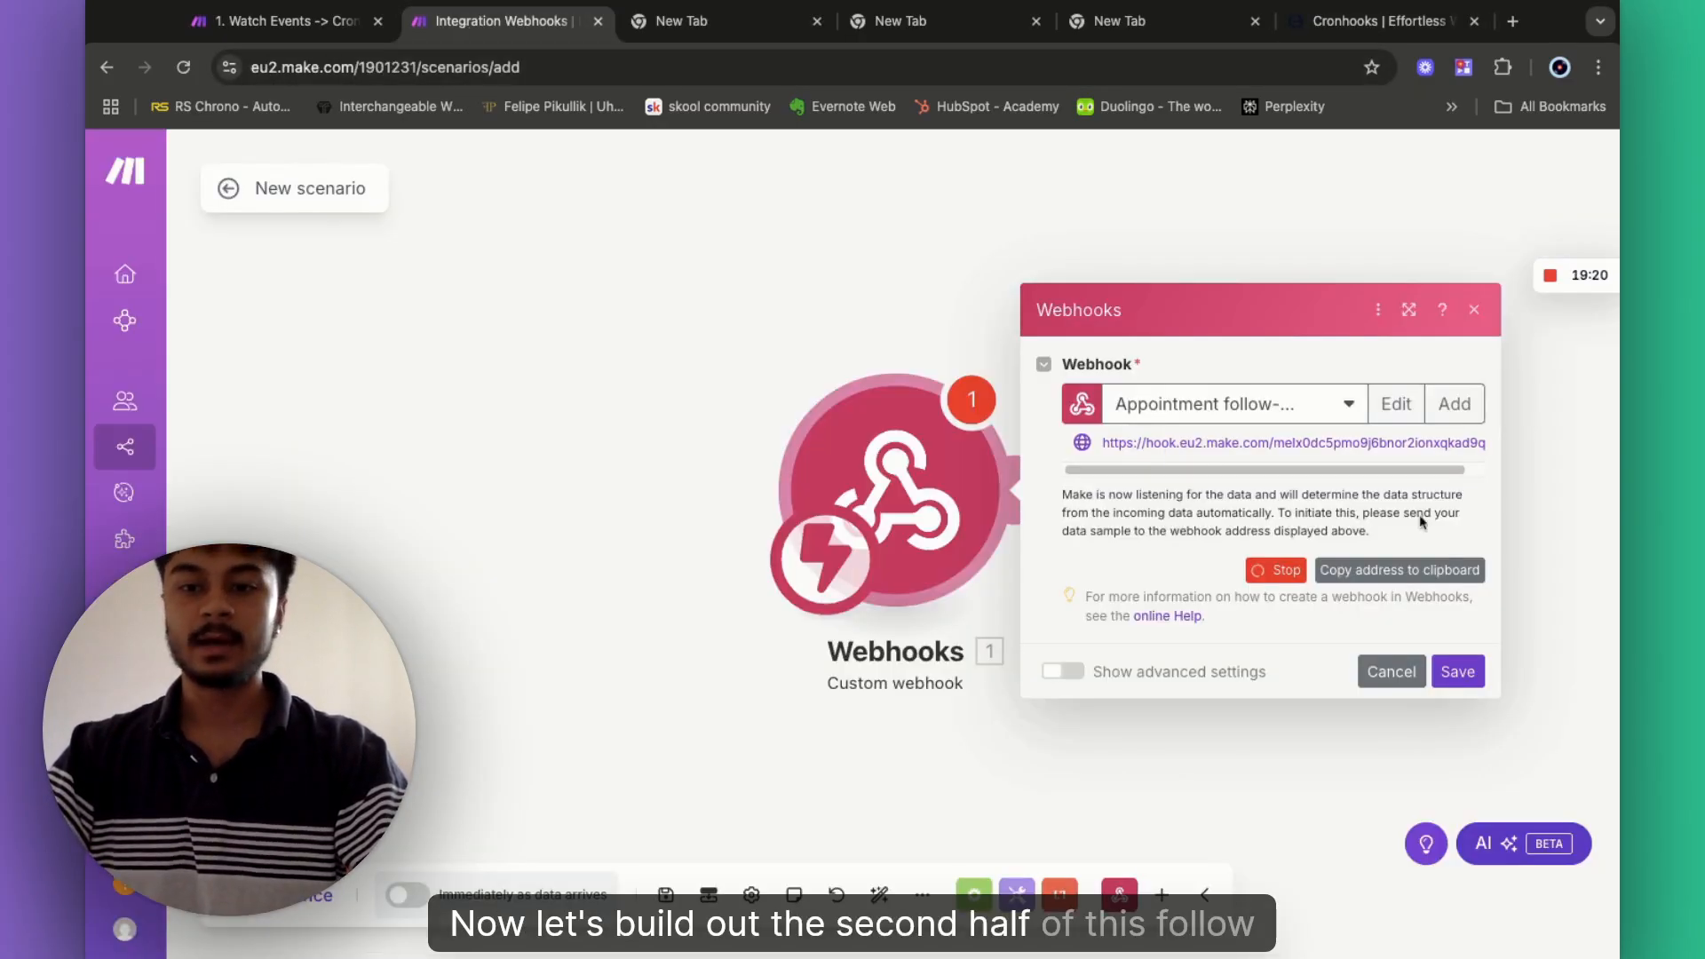
- Save the Custom webhook trigger, then compare it with the Cronhooks and Watch Events tabs
left_click(1457, 672)
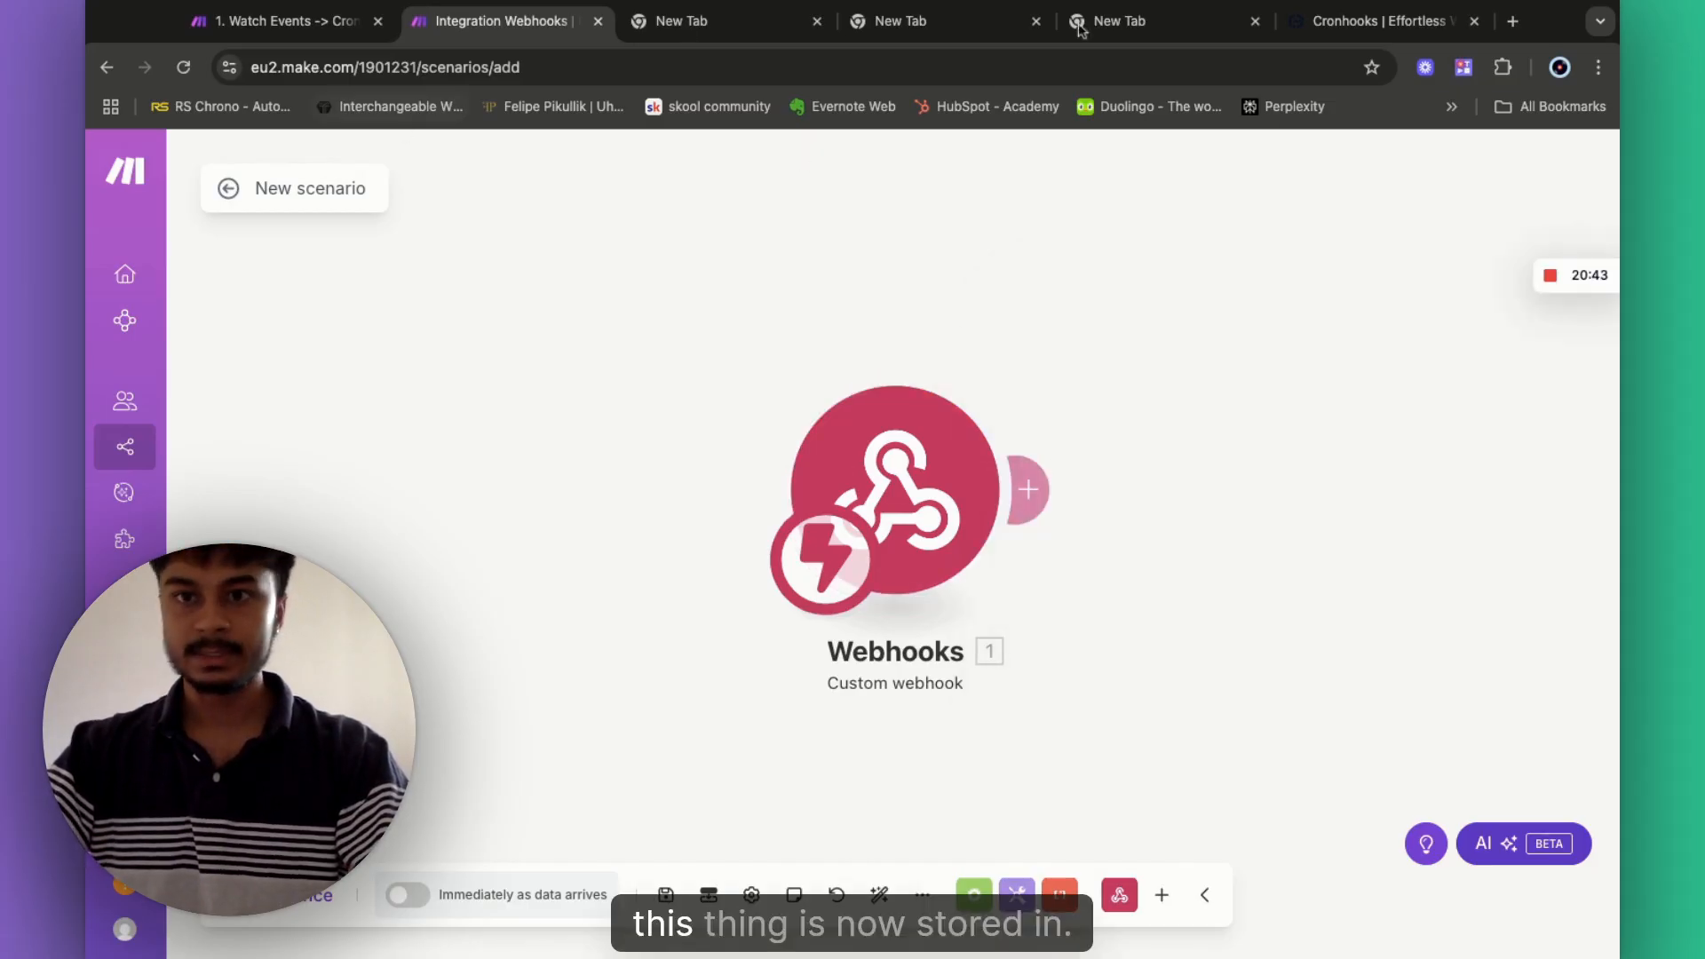
left_click(1320, 20)
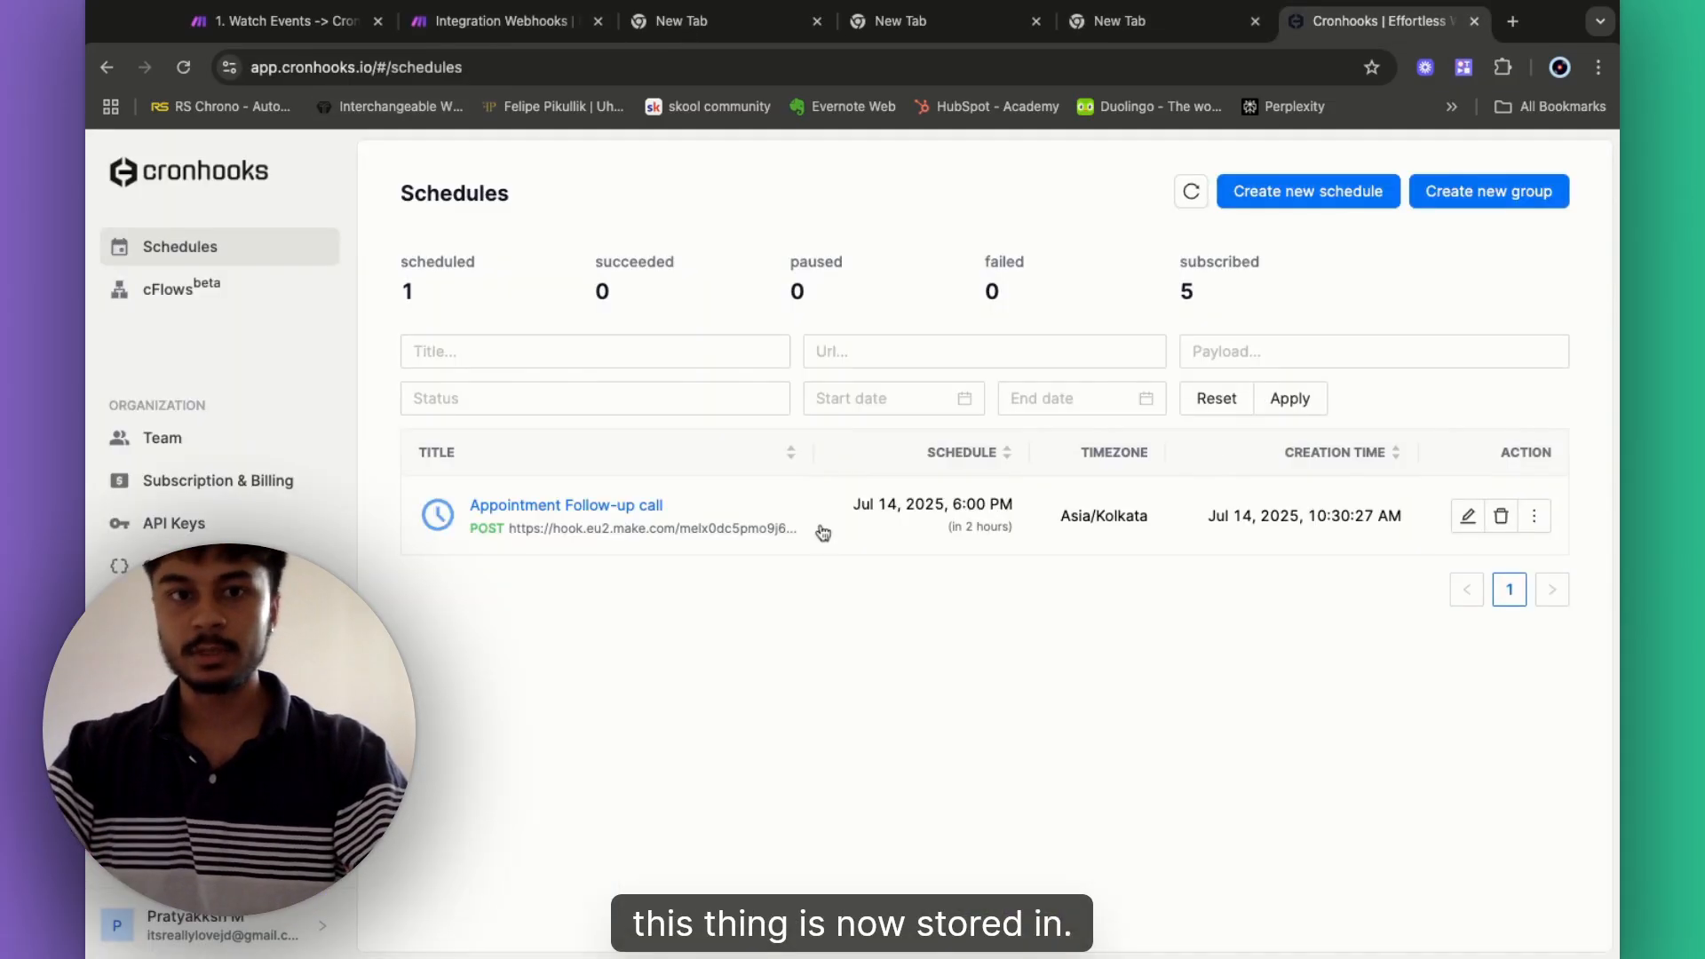
left_click(258, 20)
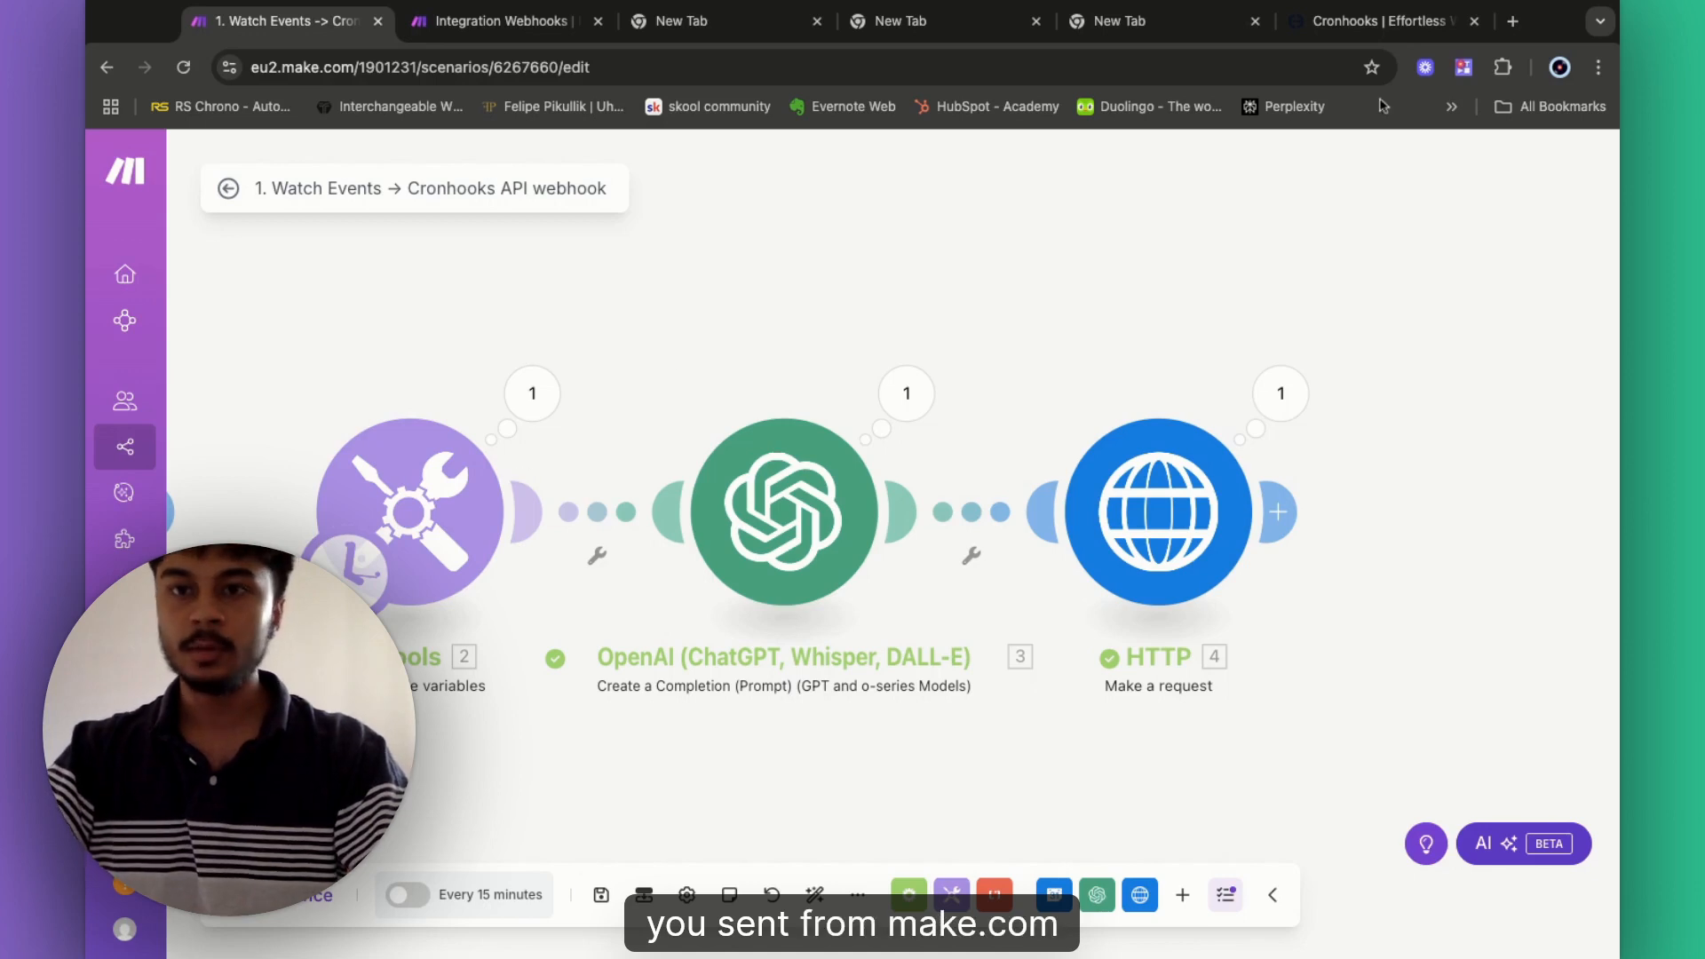
left_click(1386, 21)
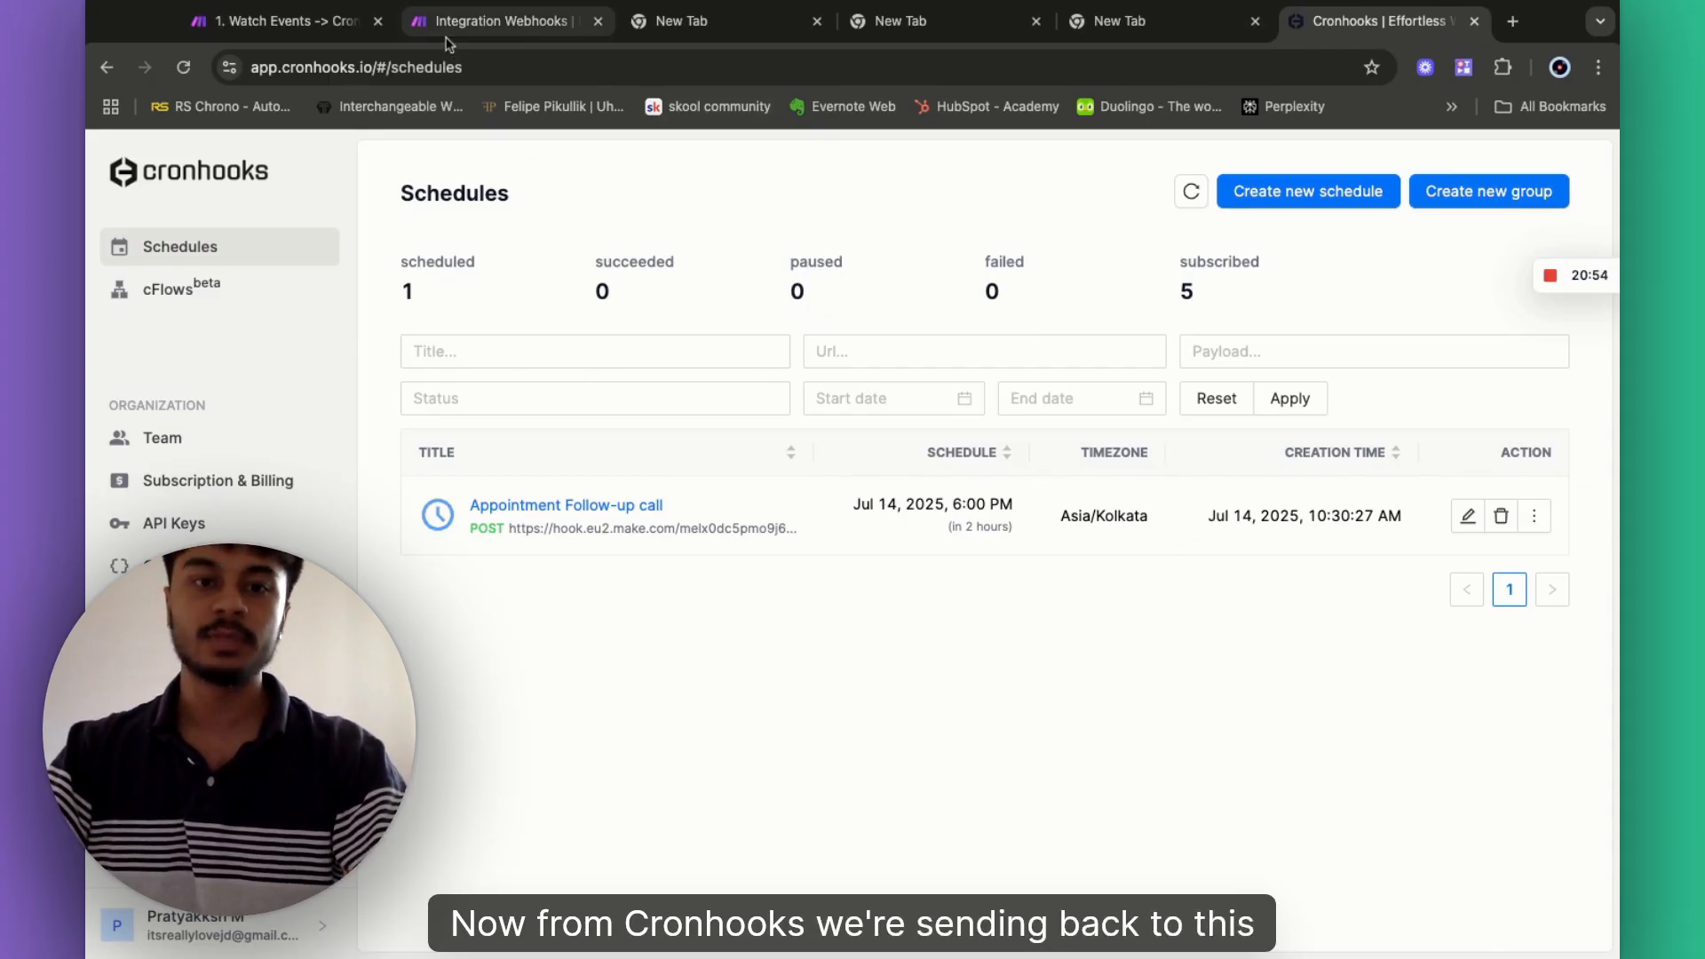
left_click(498, 20)
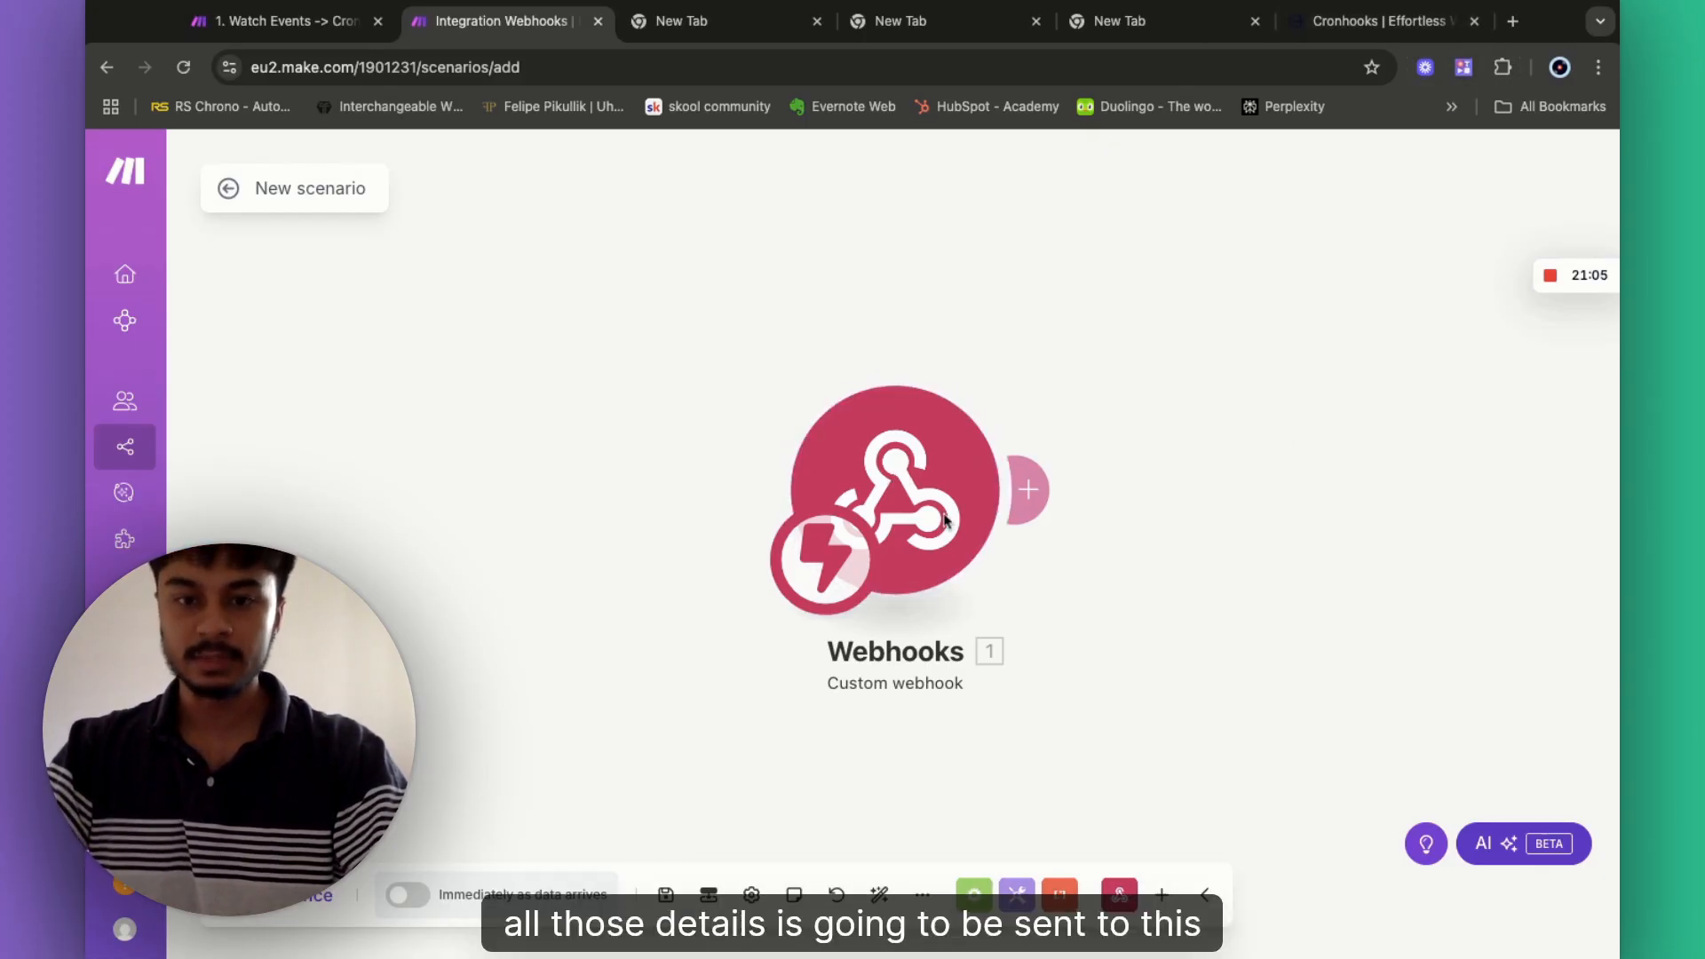
scroll(1085, 355, "right", 2)
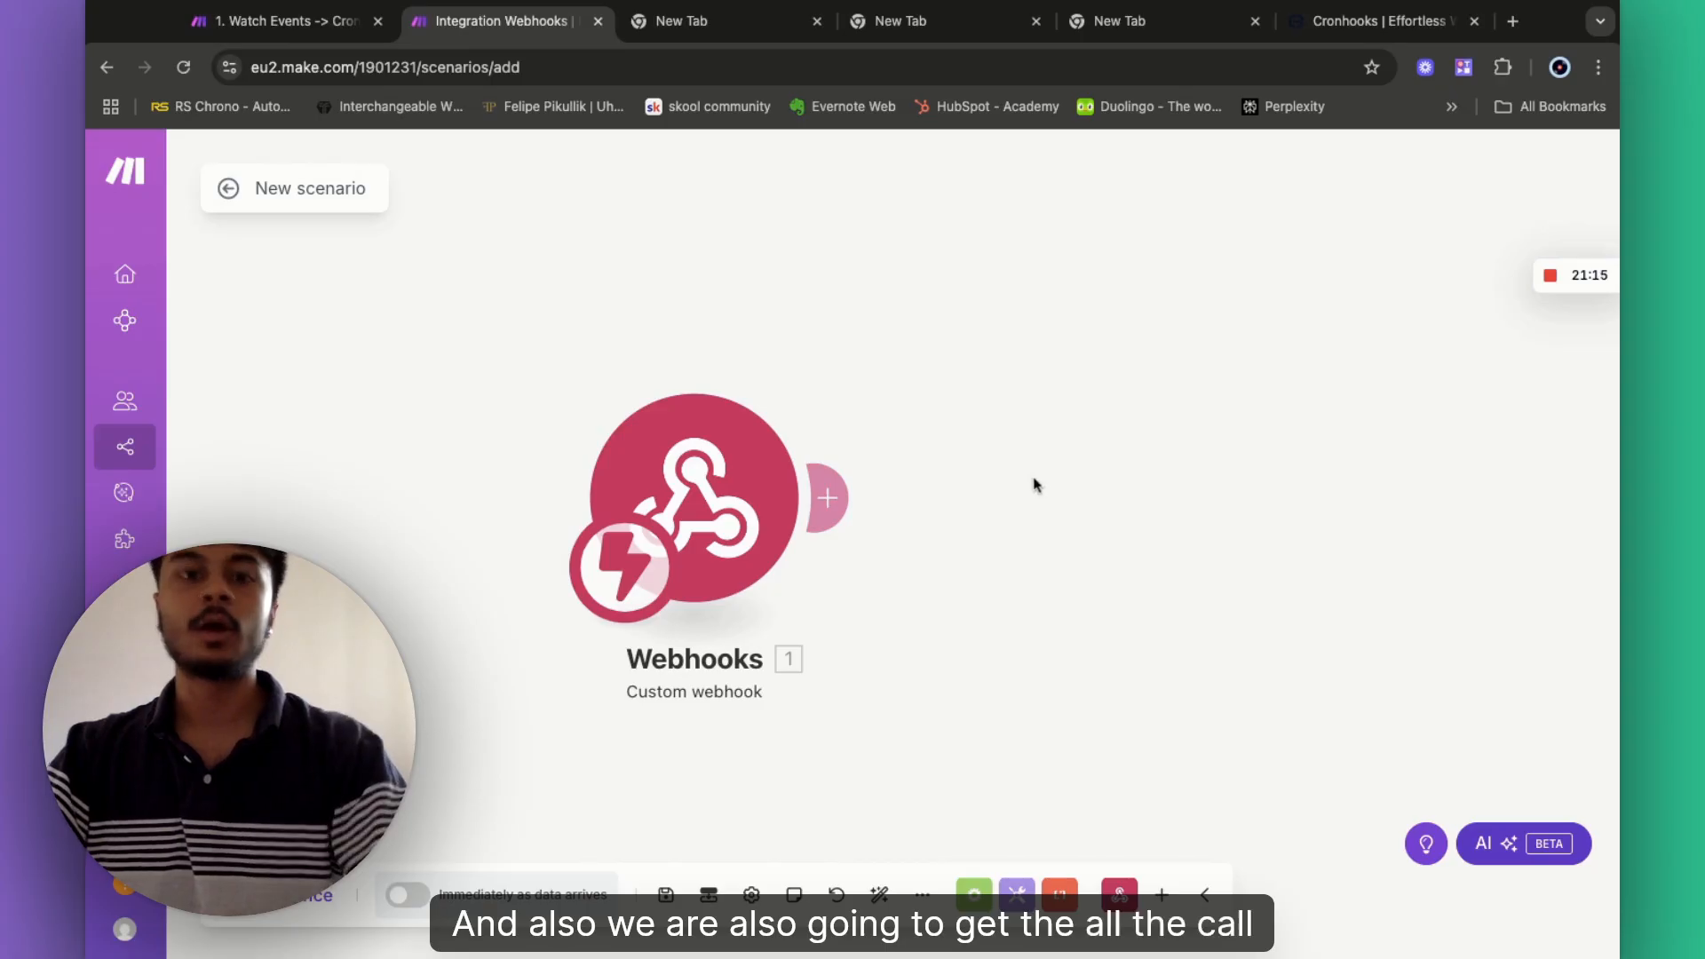
- Add an HTTP 'Make a request' module right after the Custom webhook trigger
left_click(833, 501)
left_click(1071, 468)
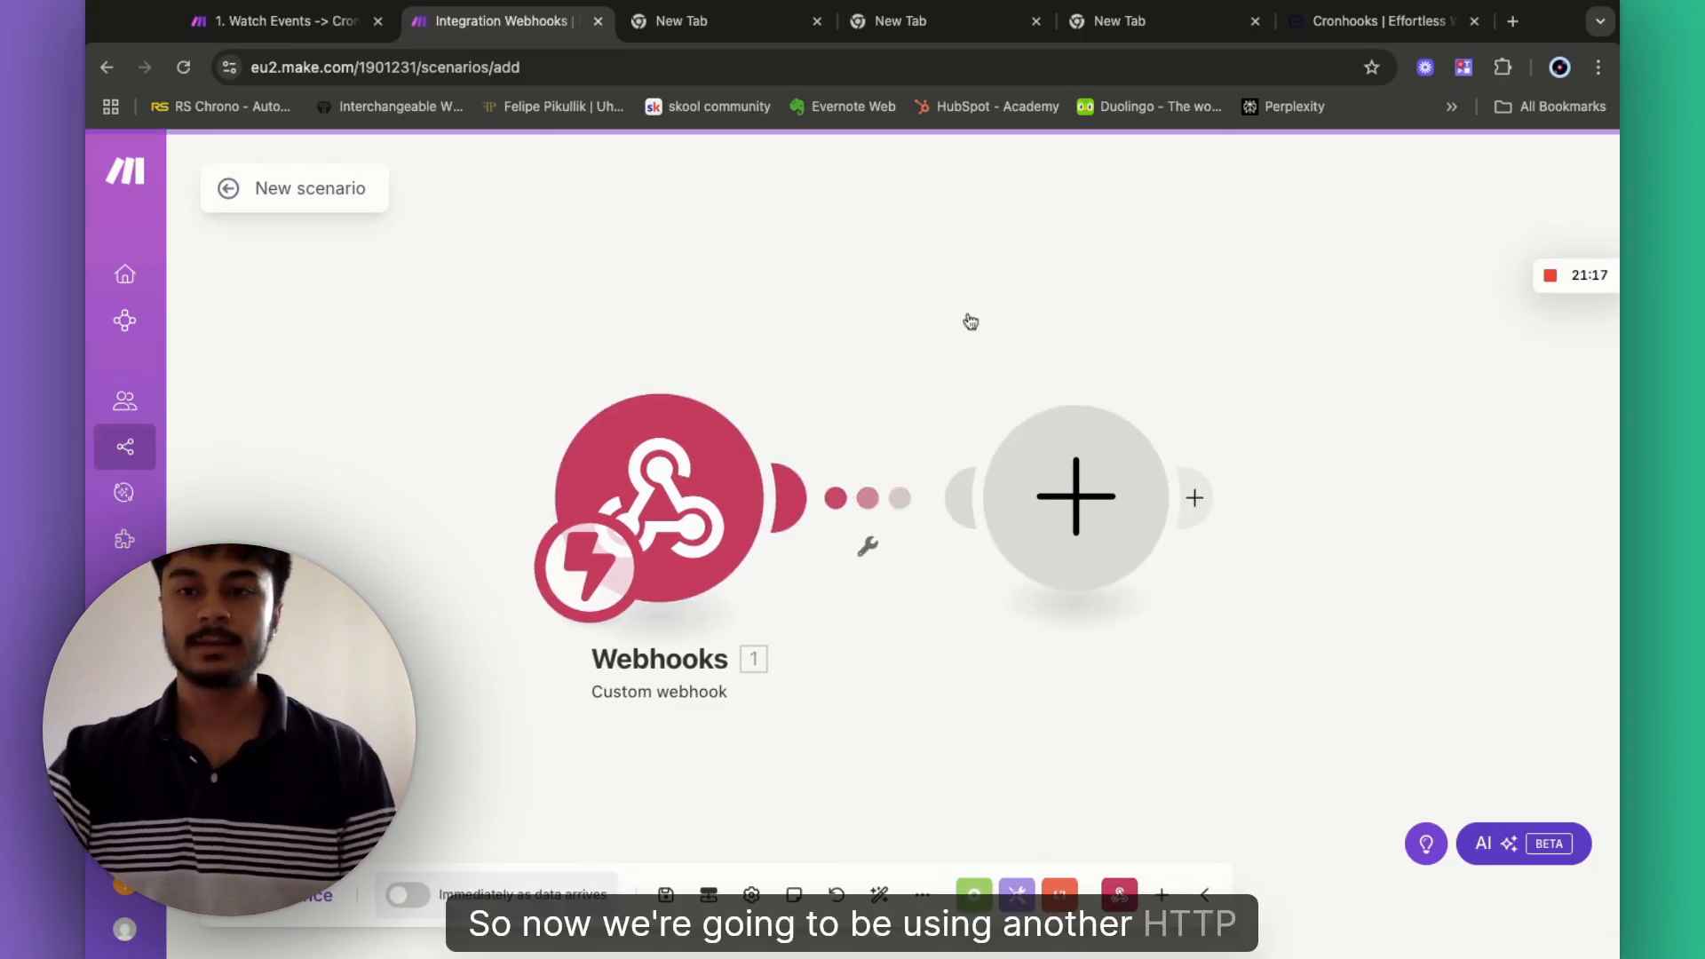
scroll(605, 405, "down", 4)
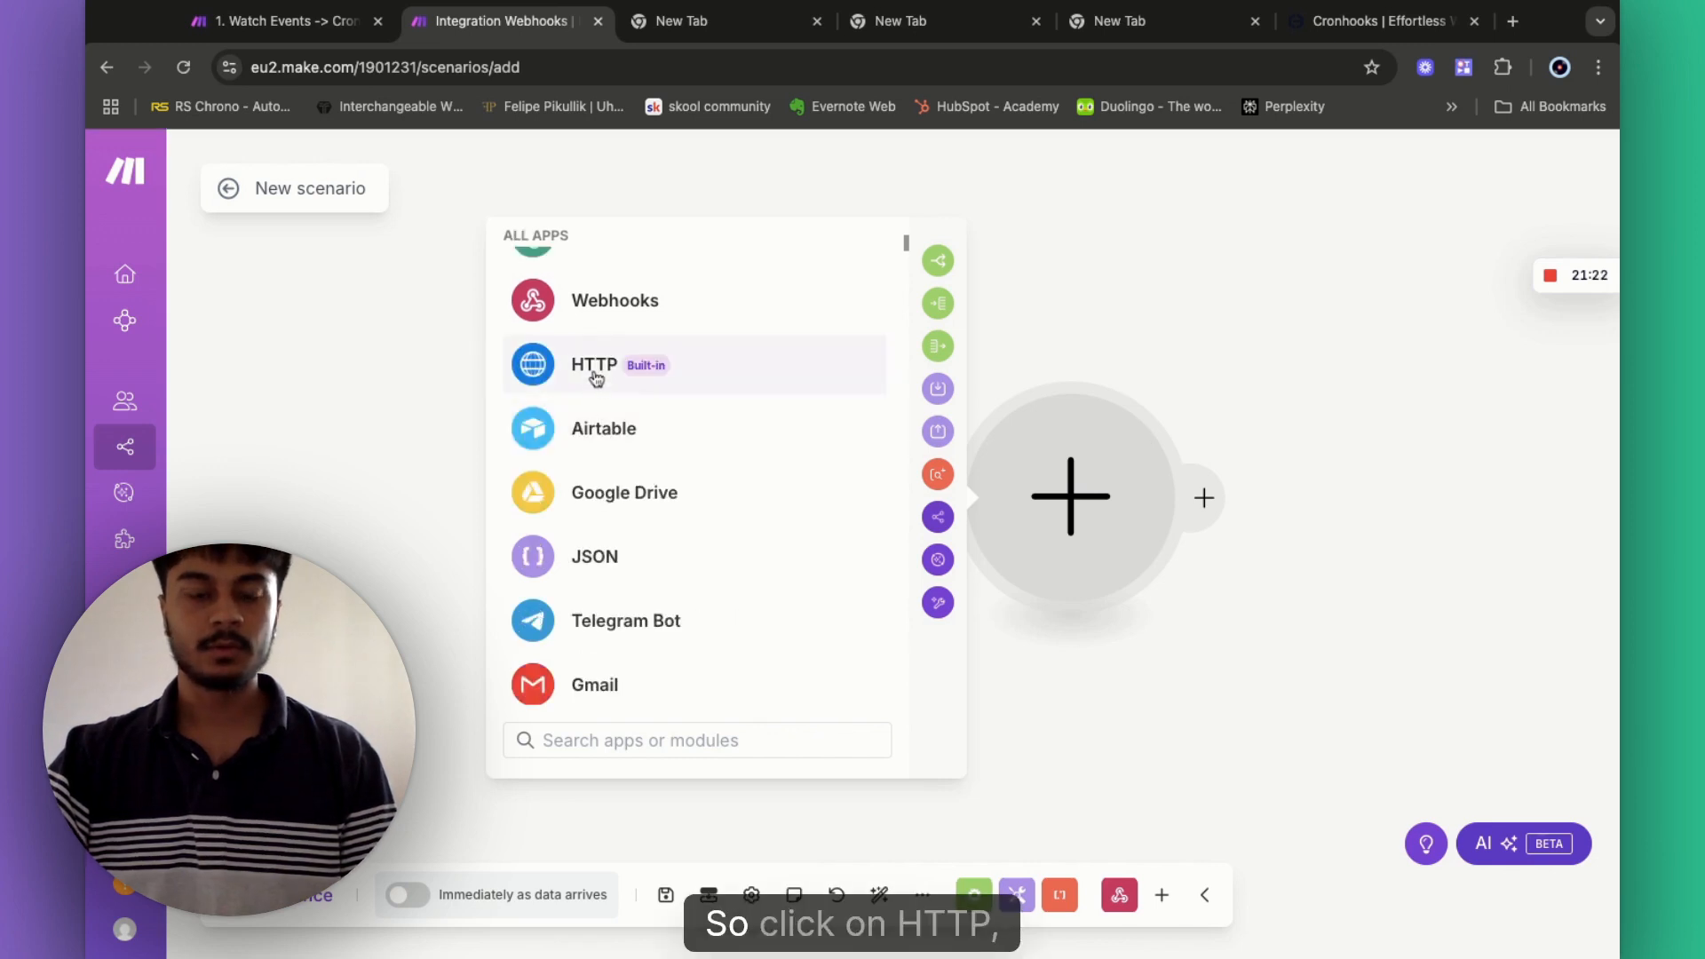
left_click(596, 378)
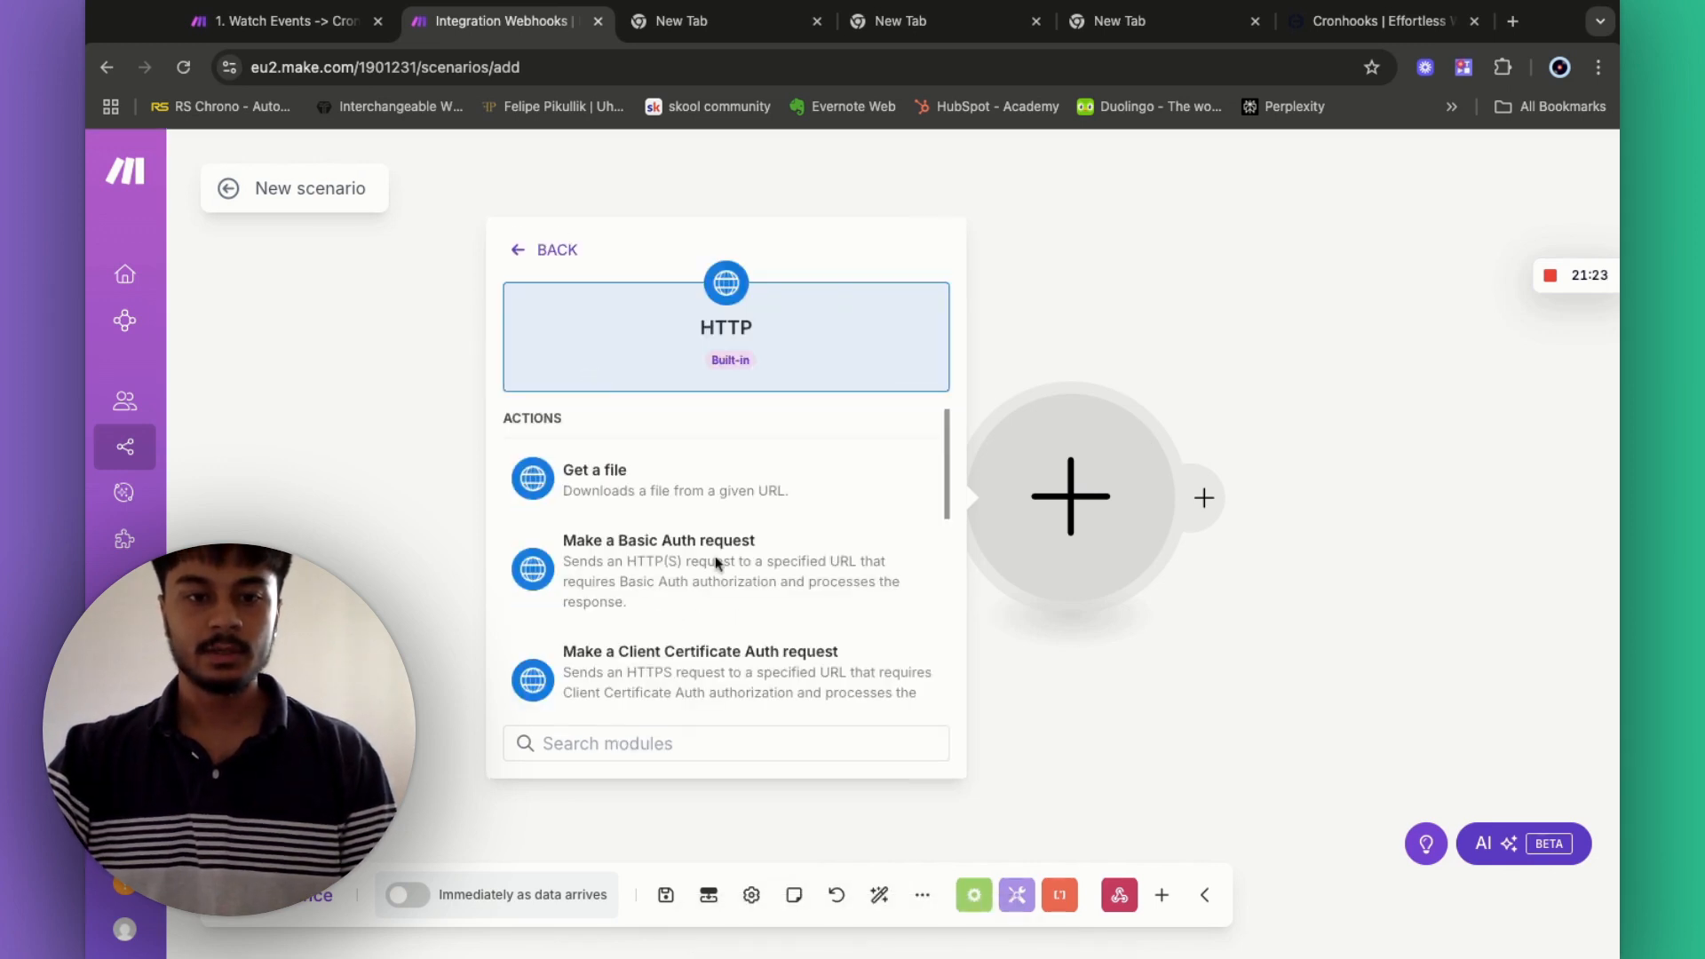
scroll(727, 578, "down", 5)
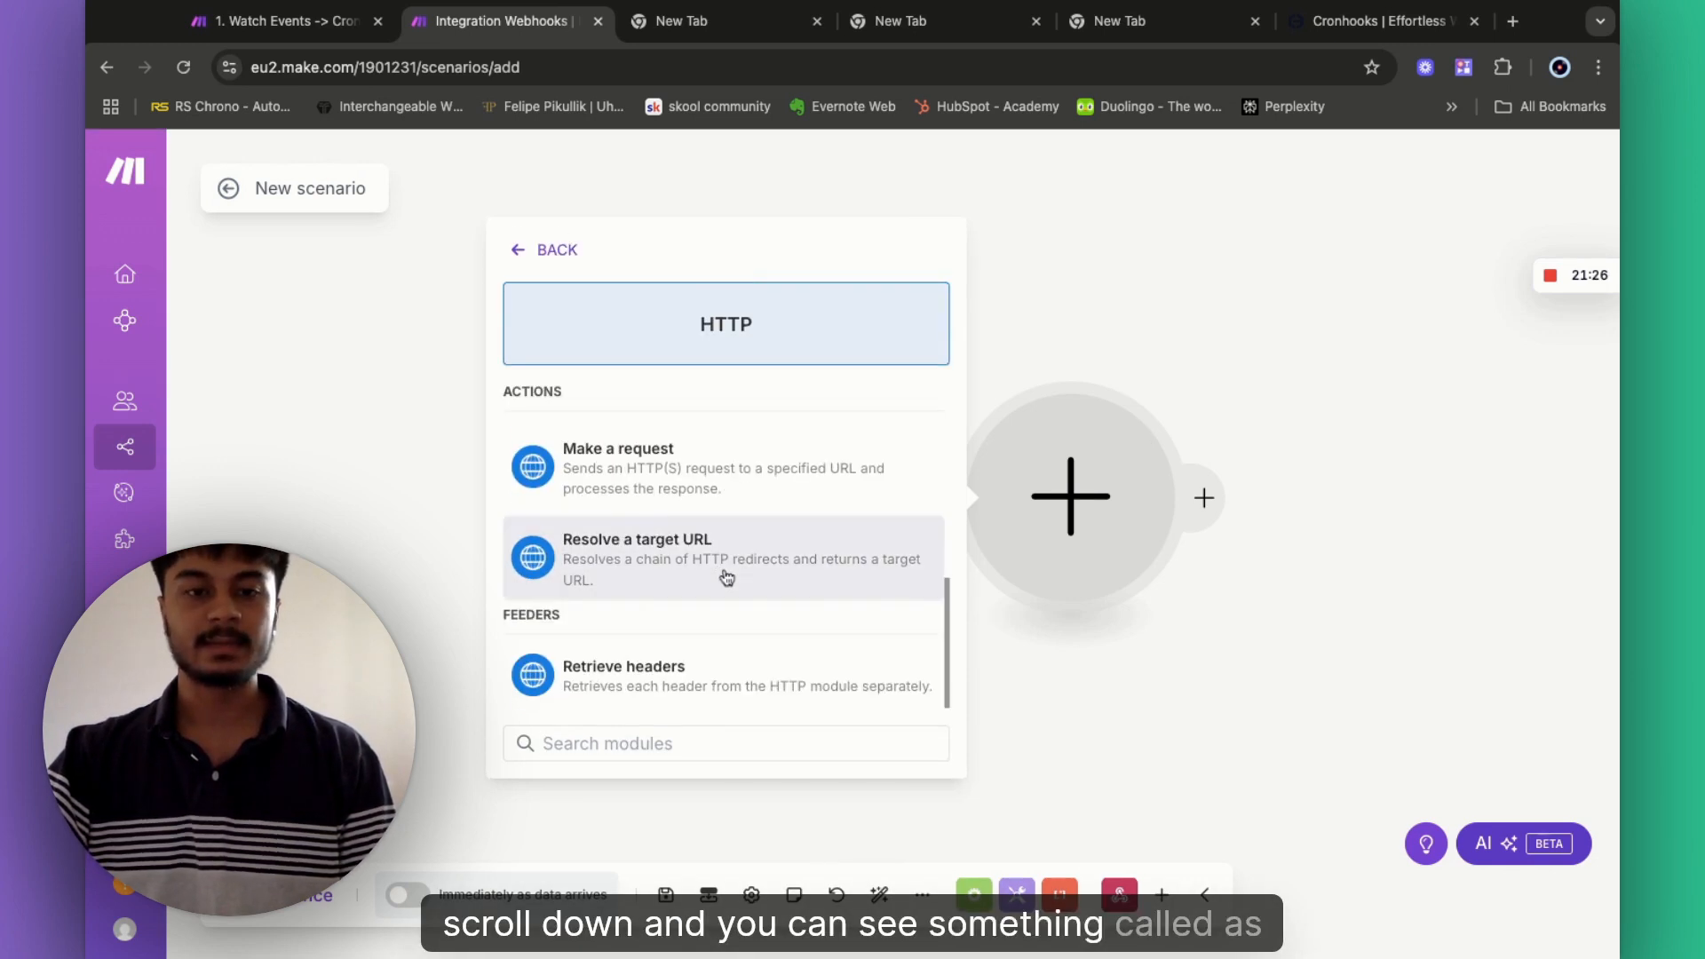
left_click(613, 476)
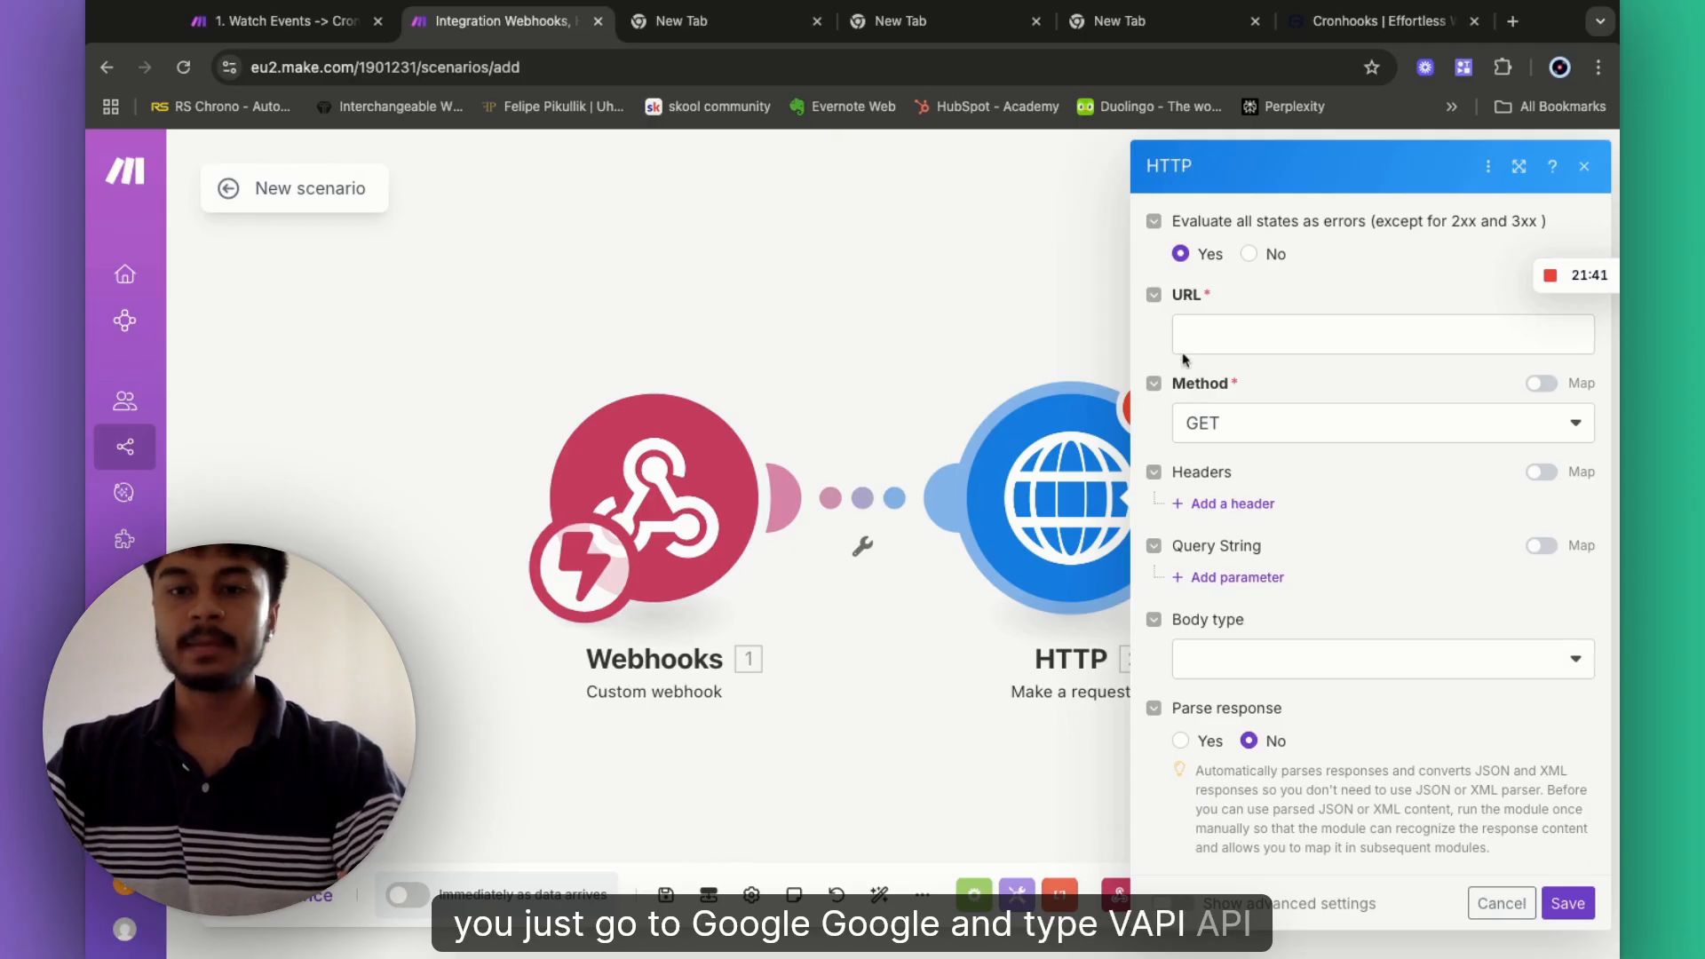
left_click(1279, 333)
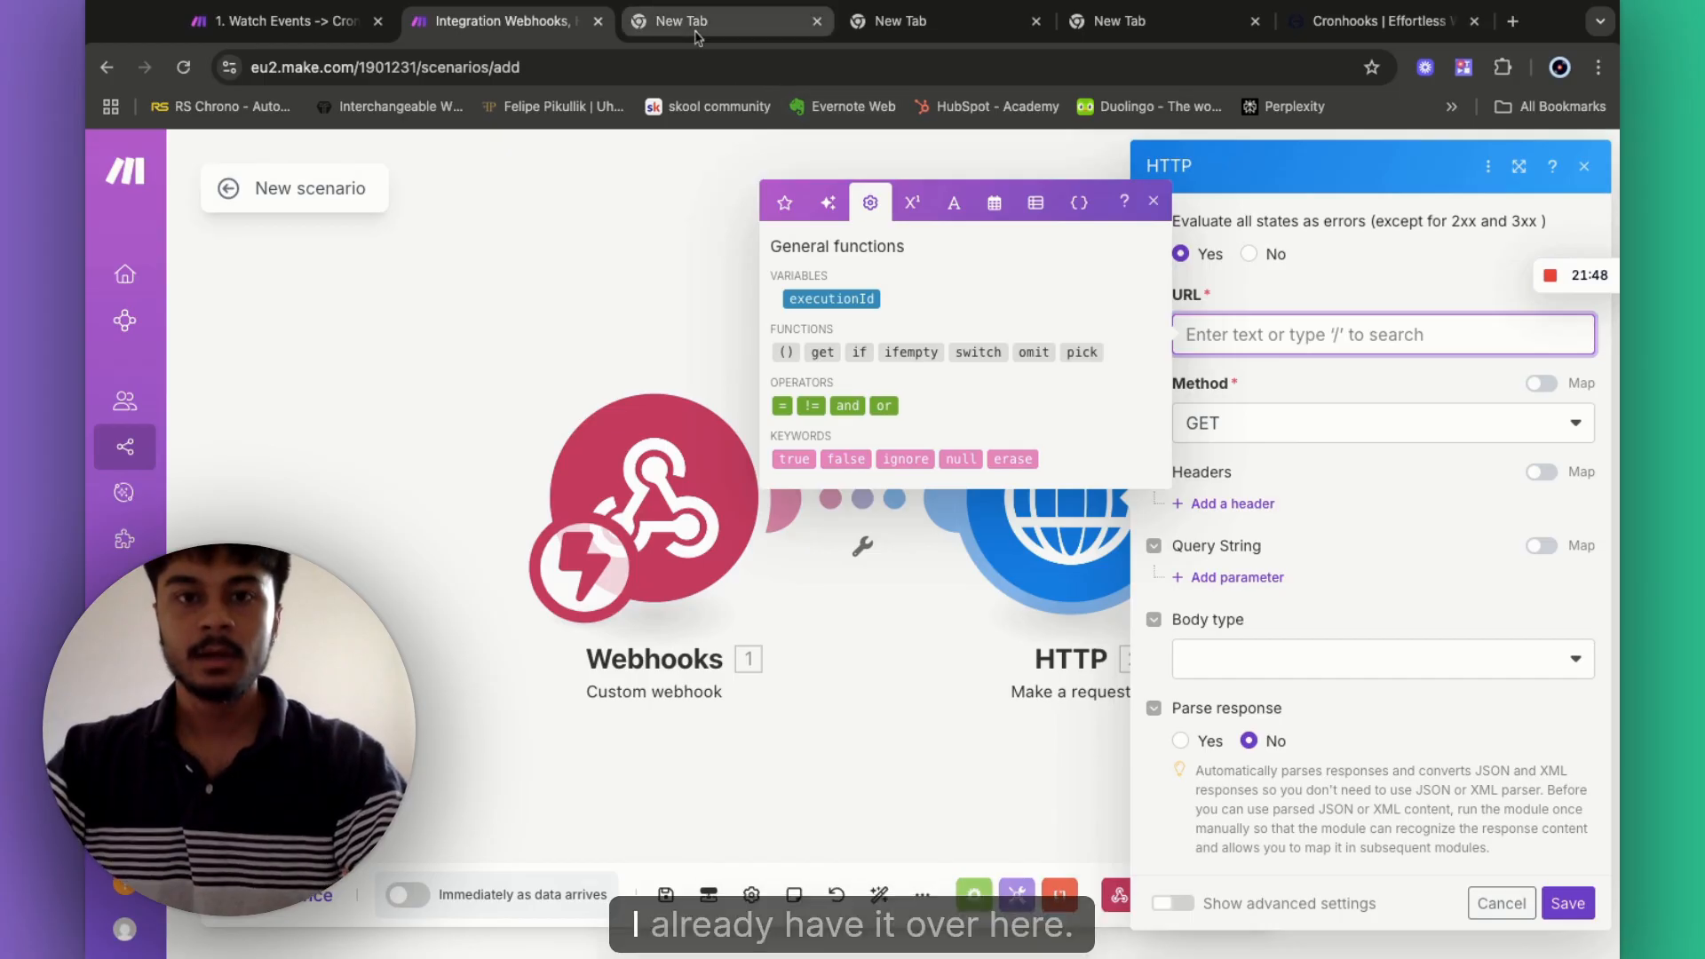
left_click(928, 27)
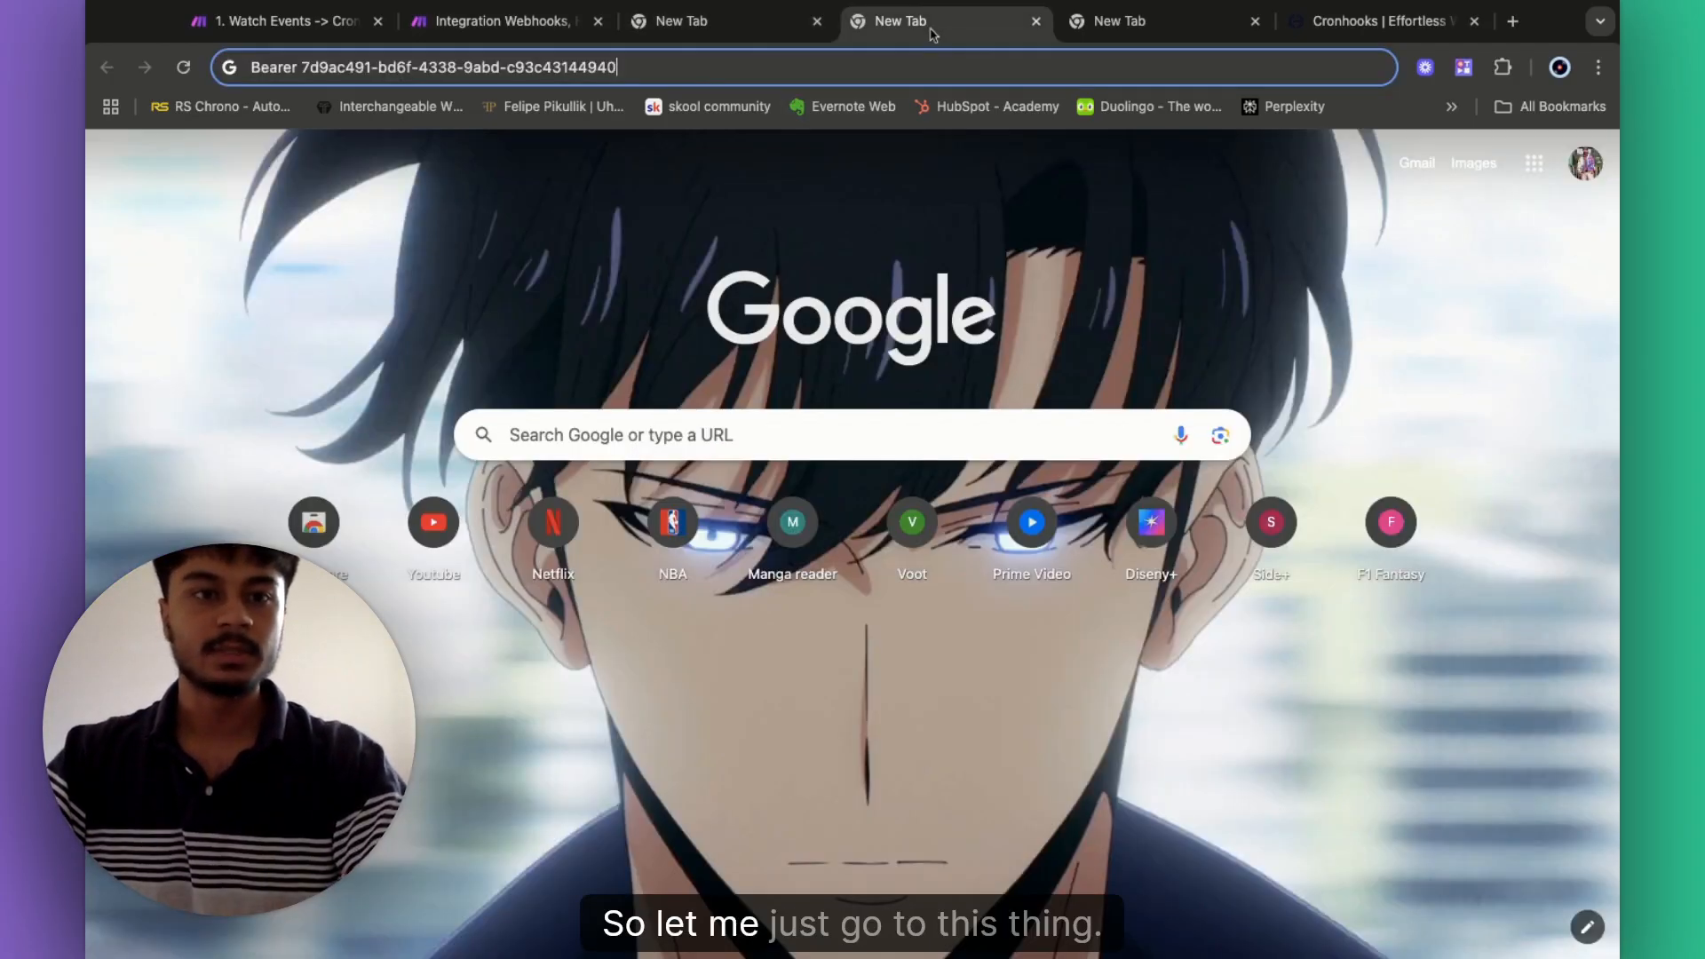
key("ctrl+Tab")
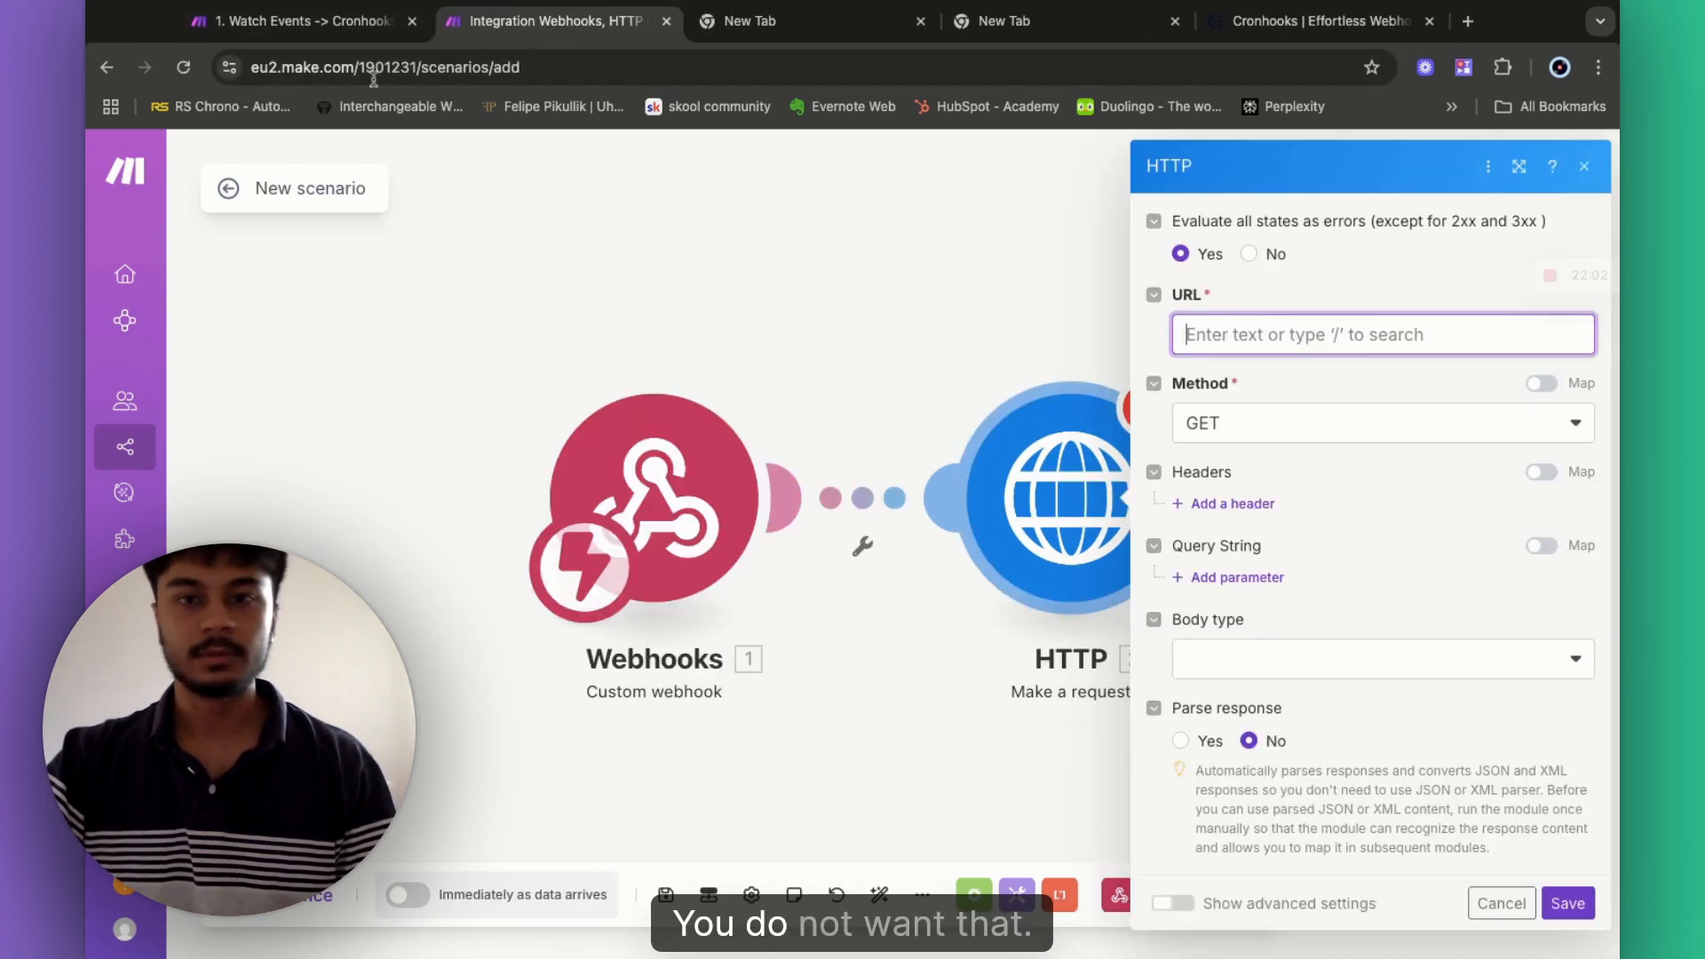
type("vapi")
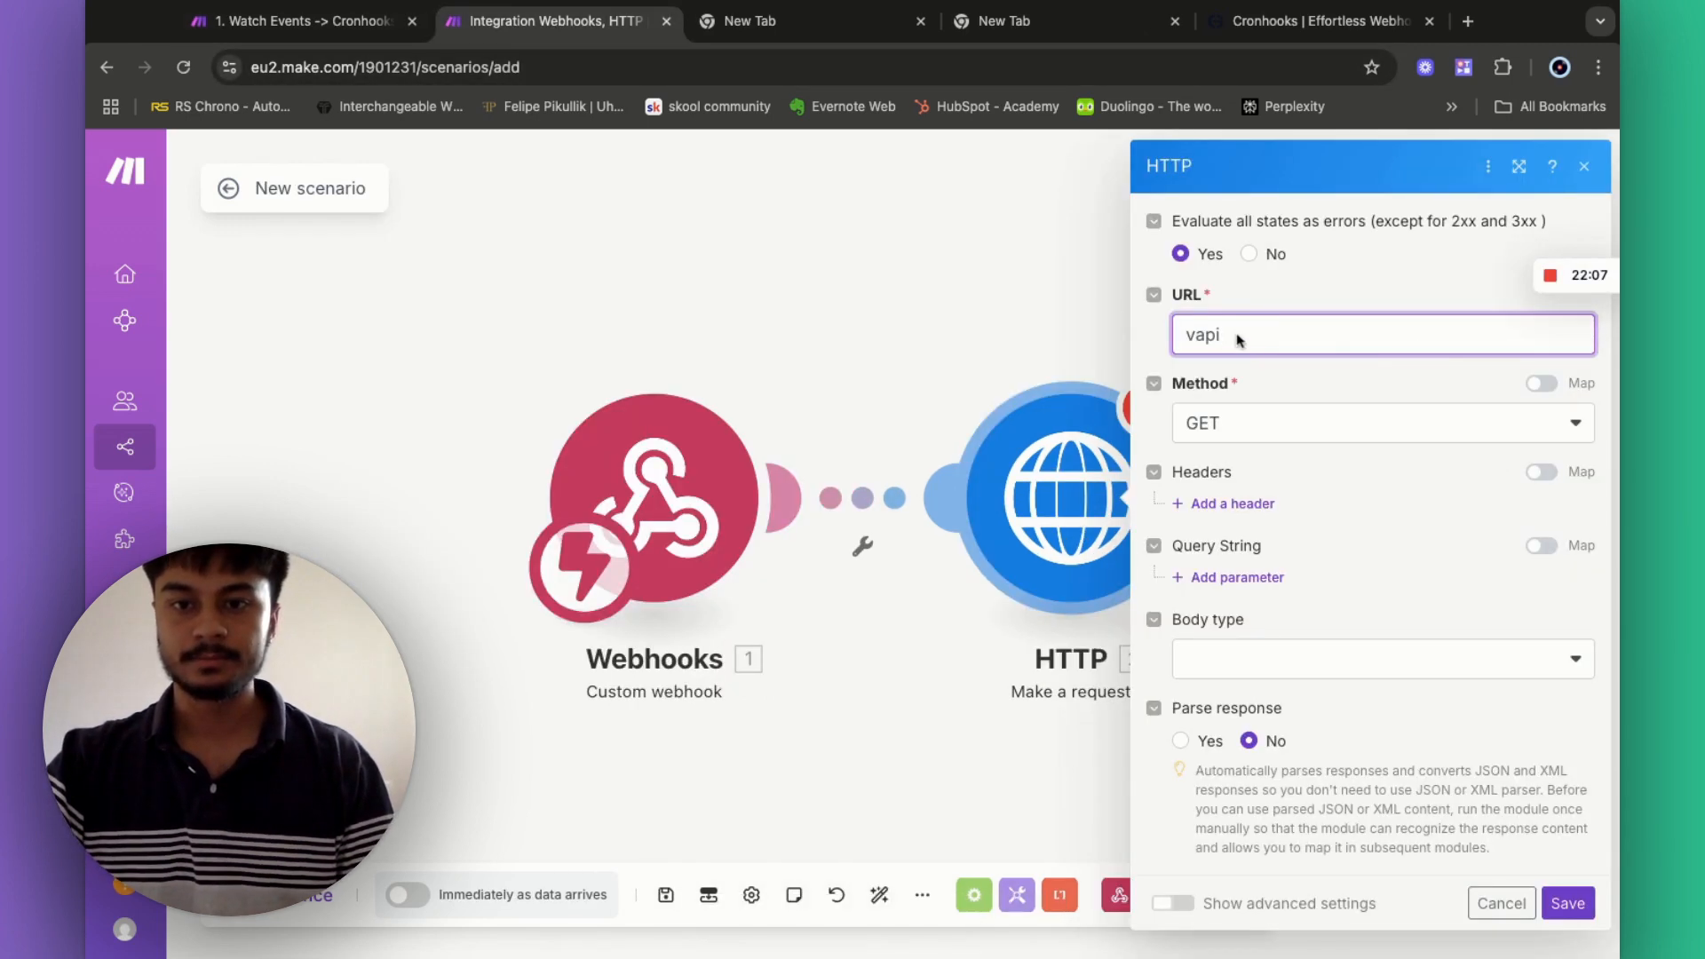
left_click(1239, 340)
type("vapi")
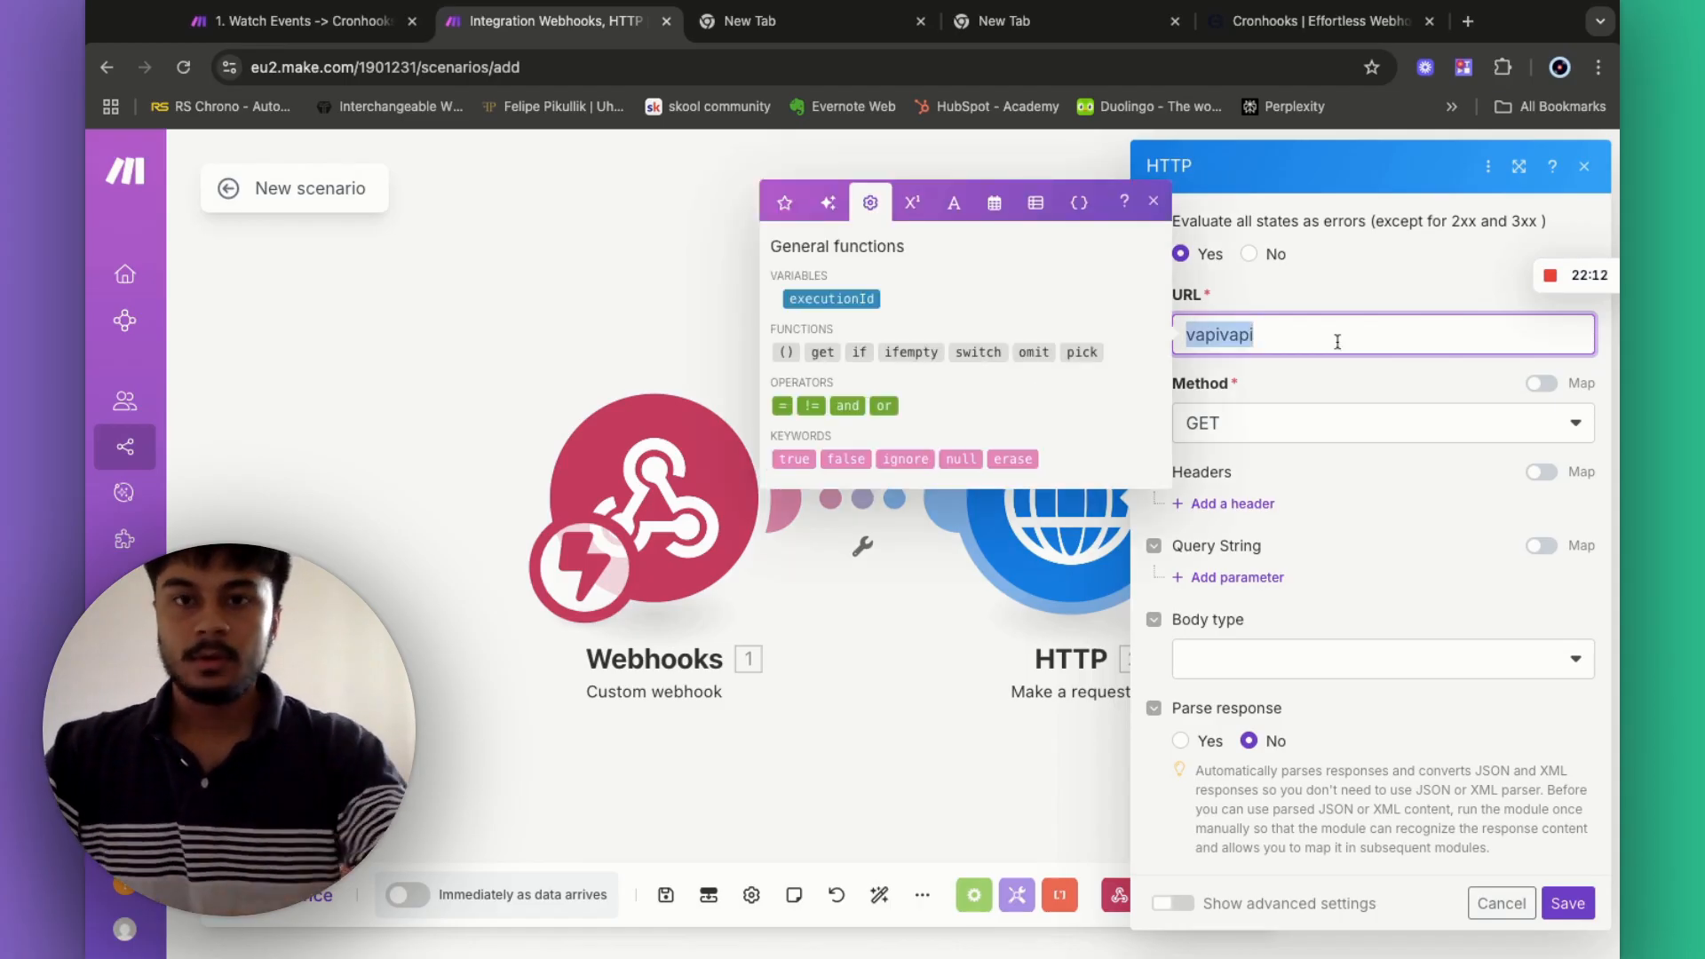
key("BackSpace")
left_click(1045, 26)
left_click(787, 26)
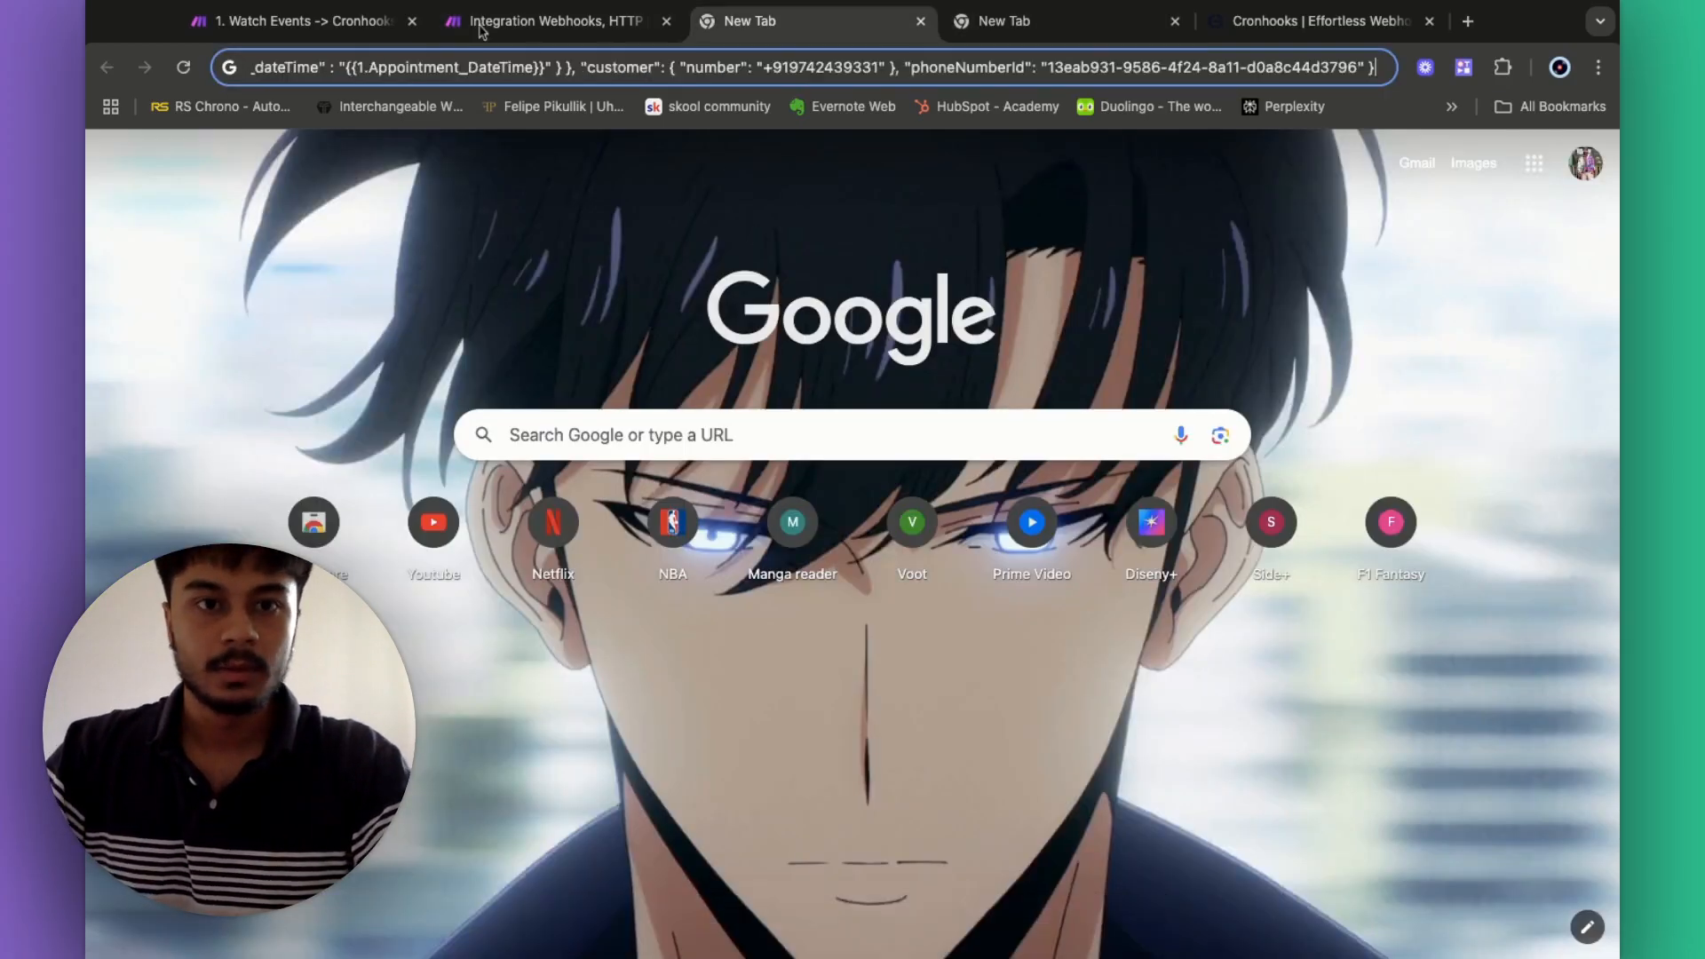
left_click(486, 33)
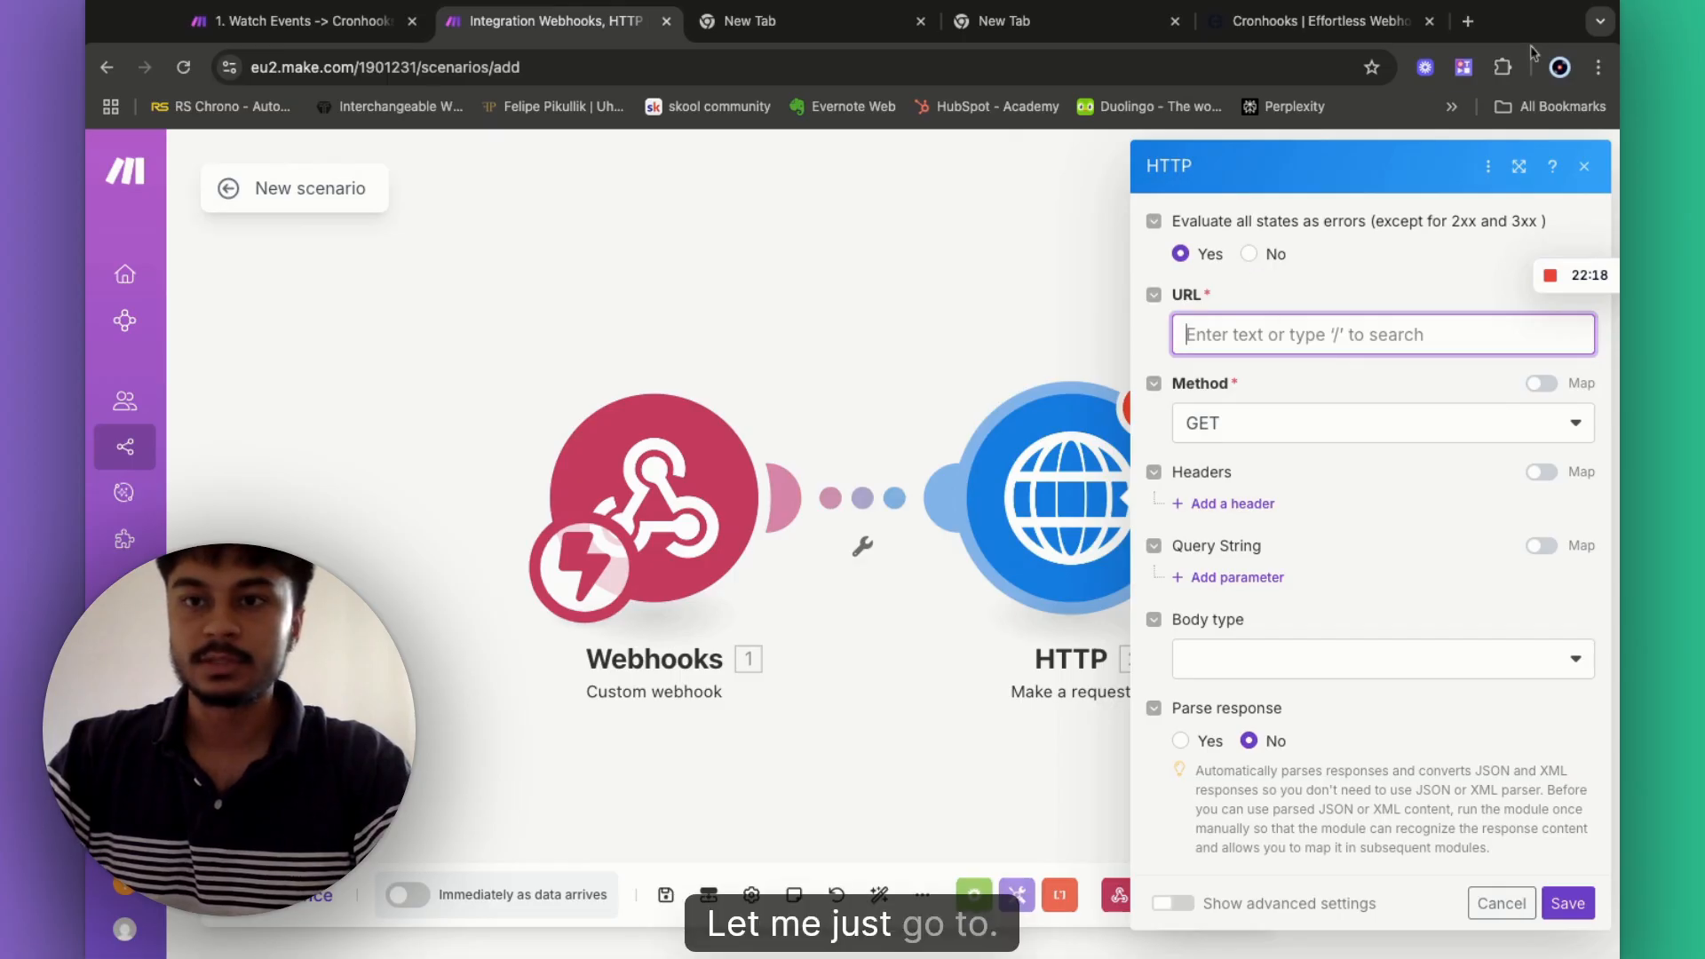
left_click(1467, 21)
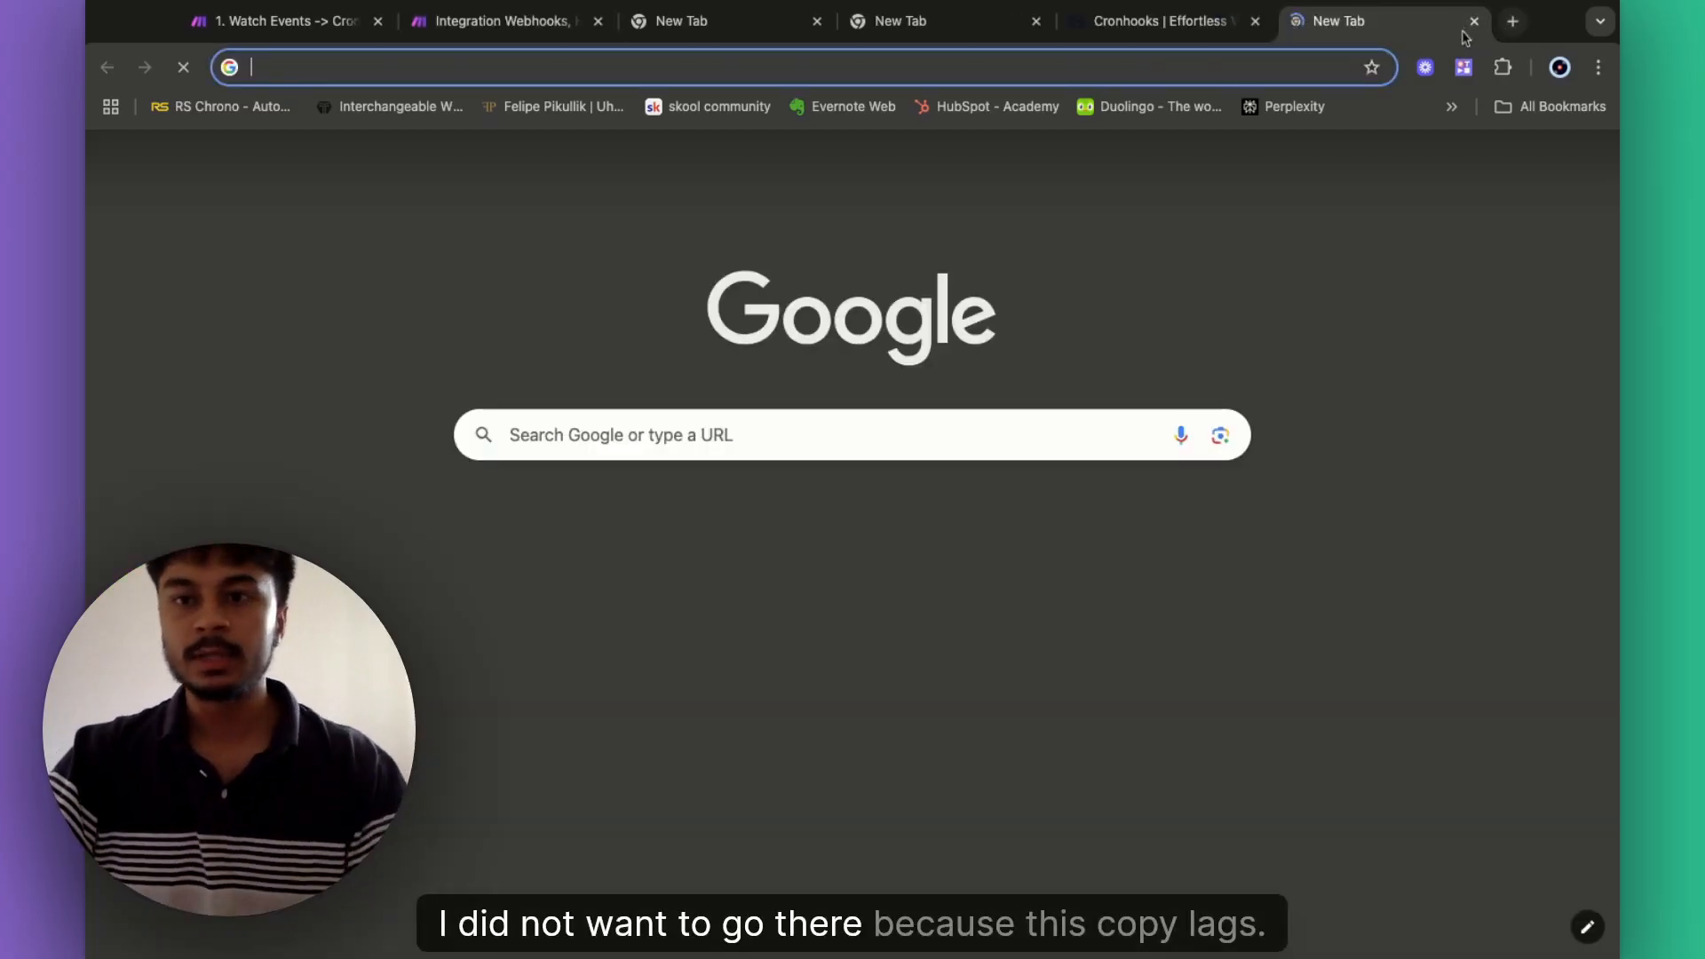
left_click(1474, 21)
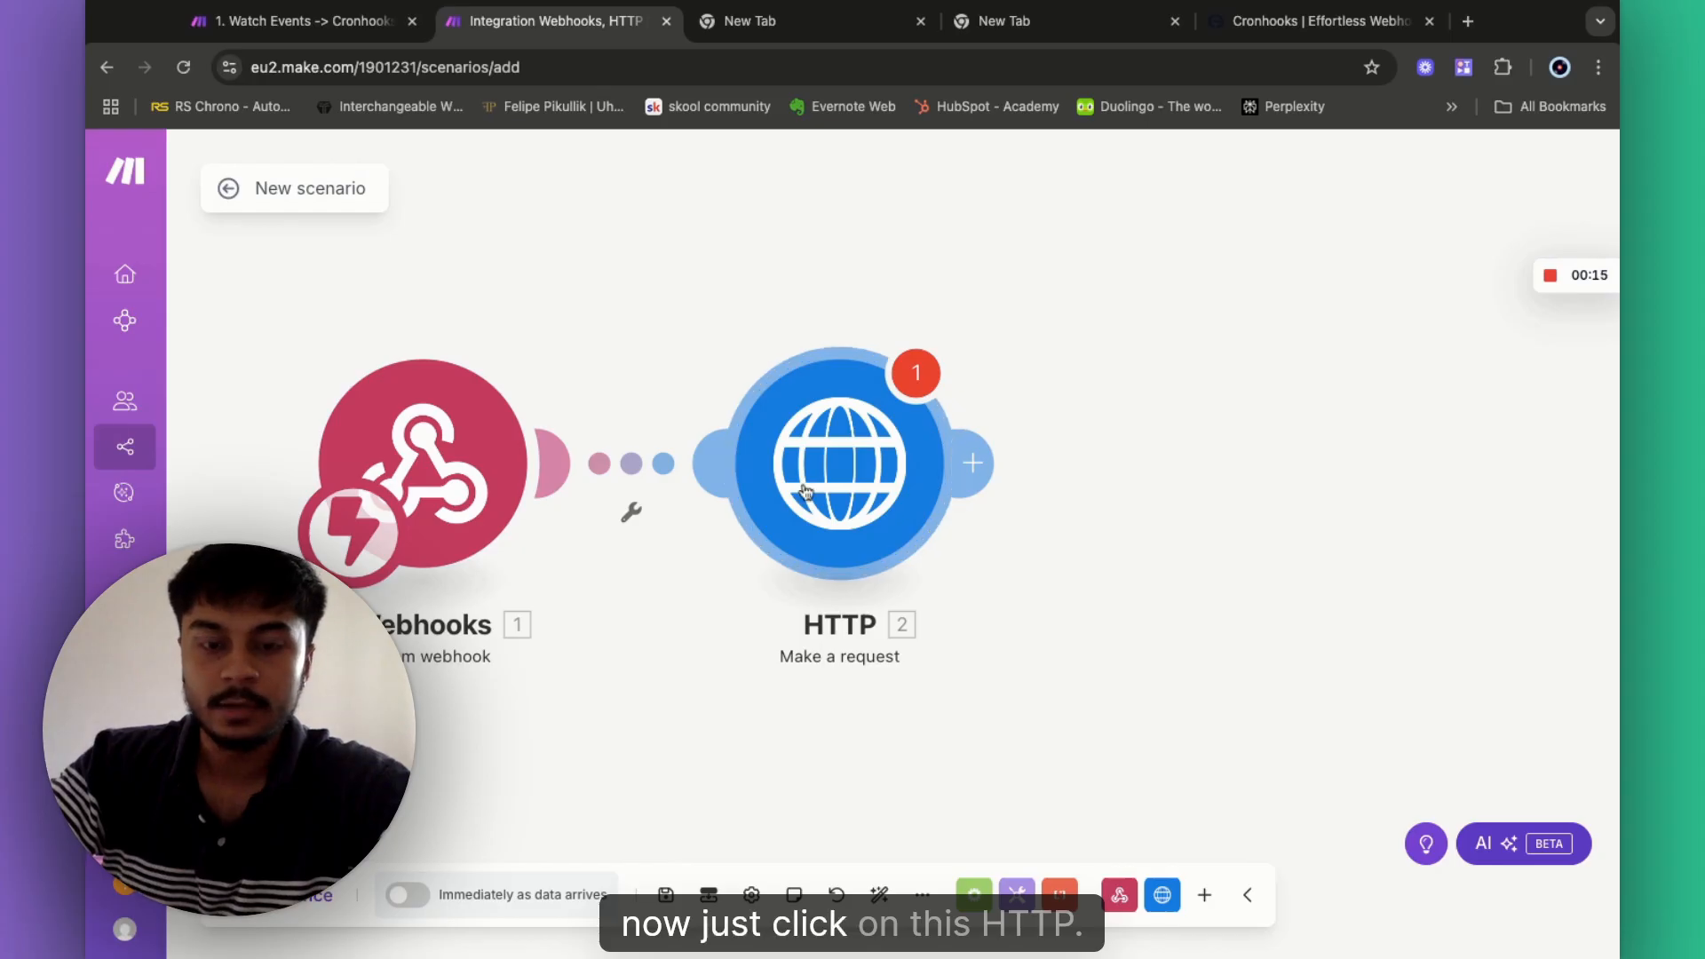
left_click(806, 491)
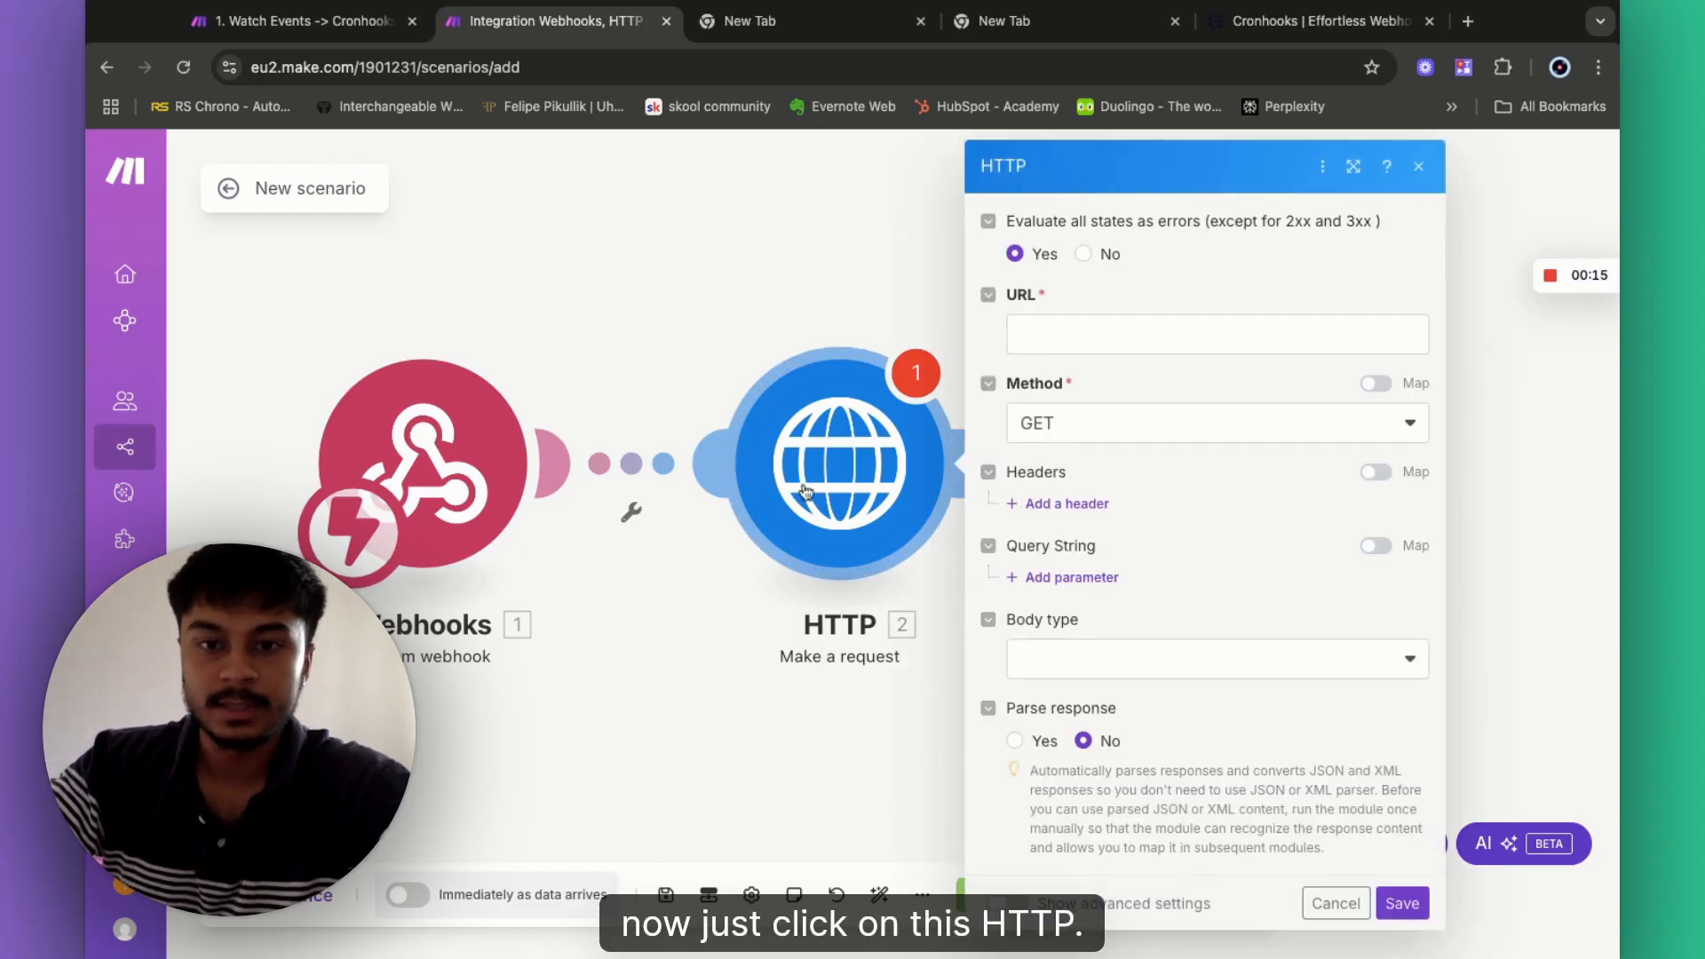
left_click(1075, 335)
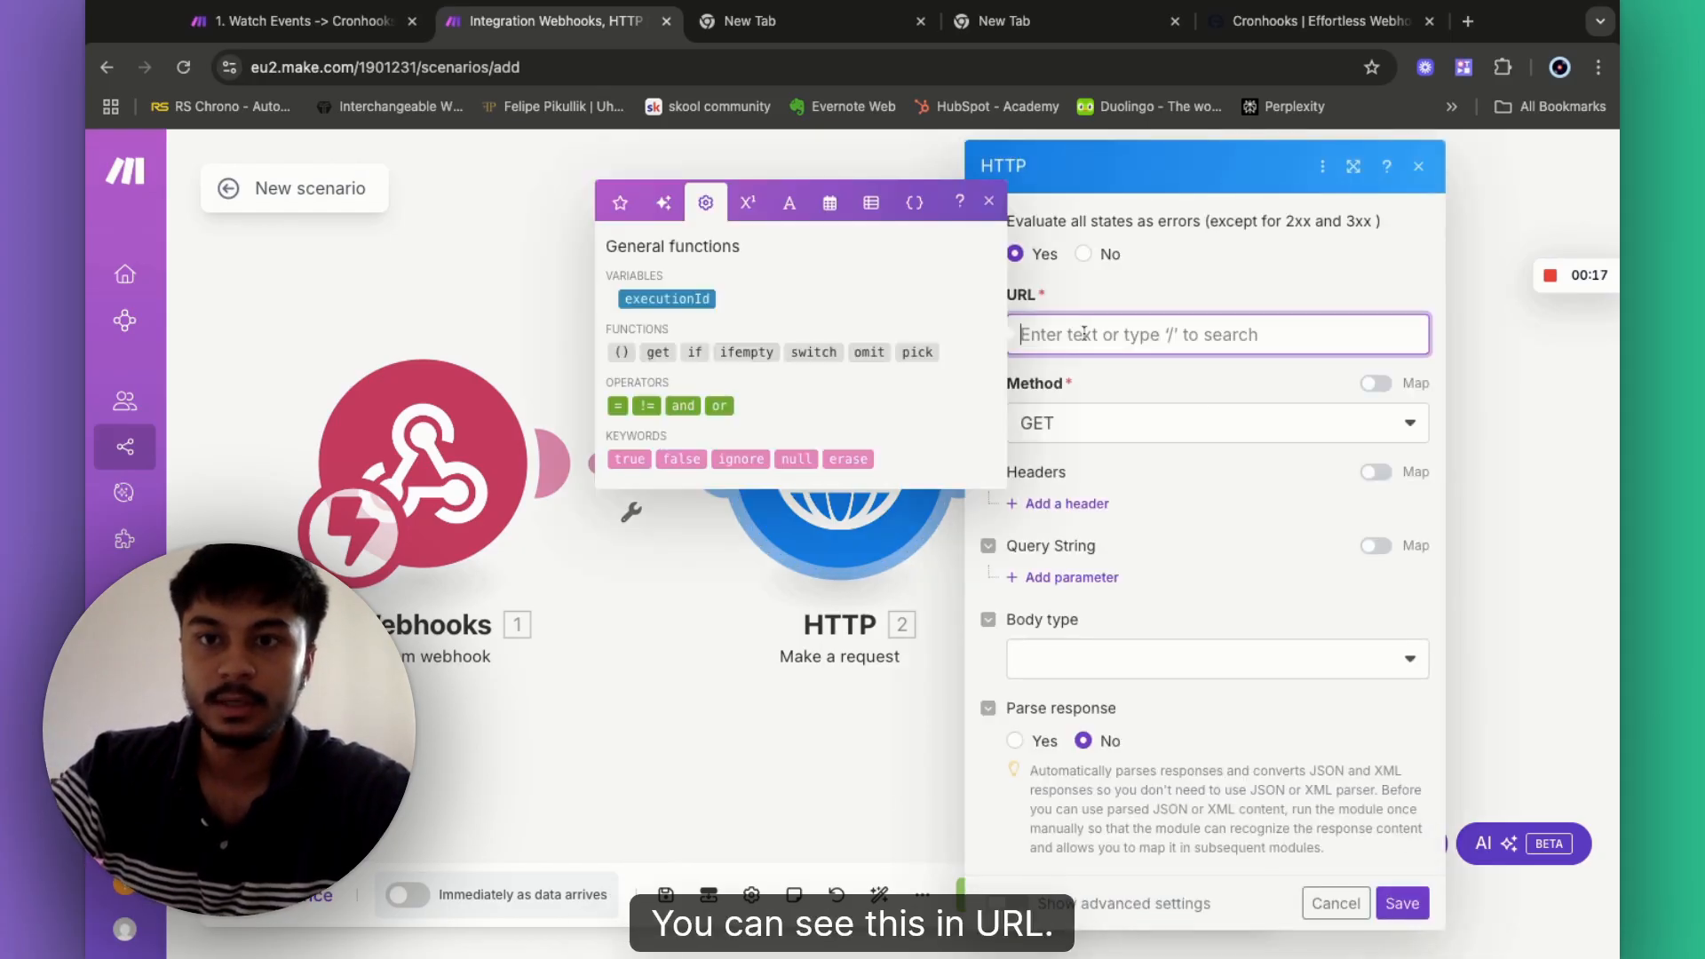
type("https://api.vapi.ai/call")
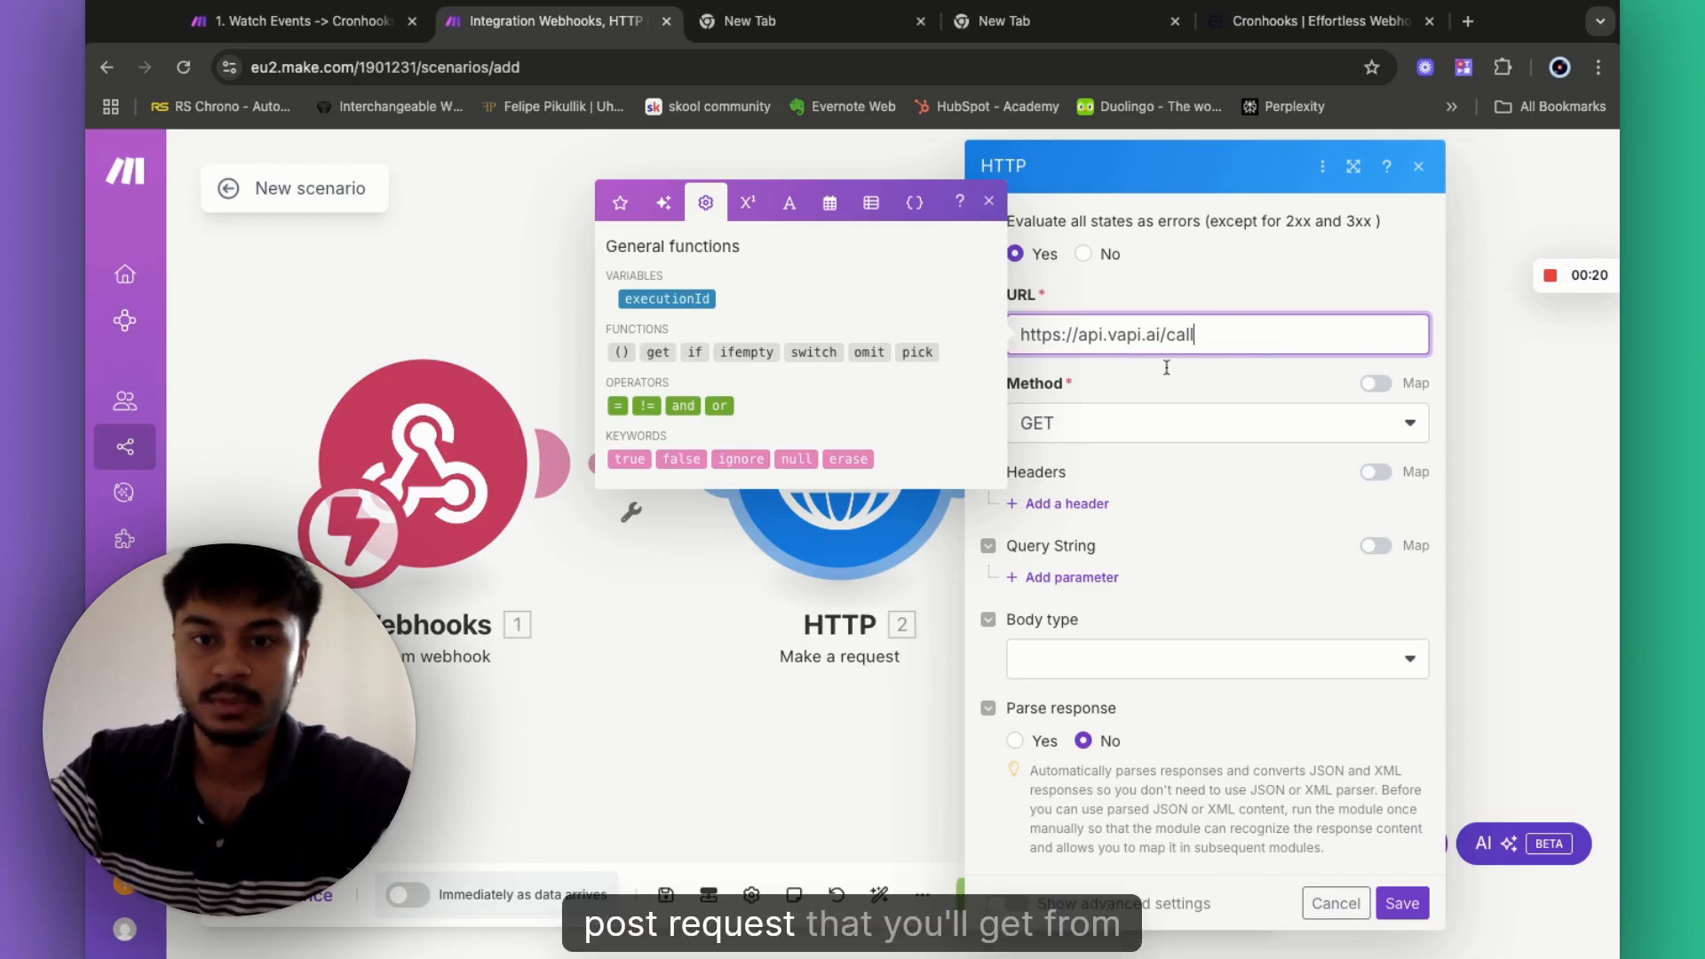
left_click(1062, 435)
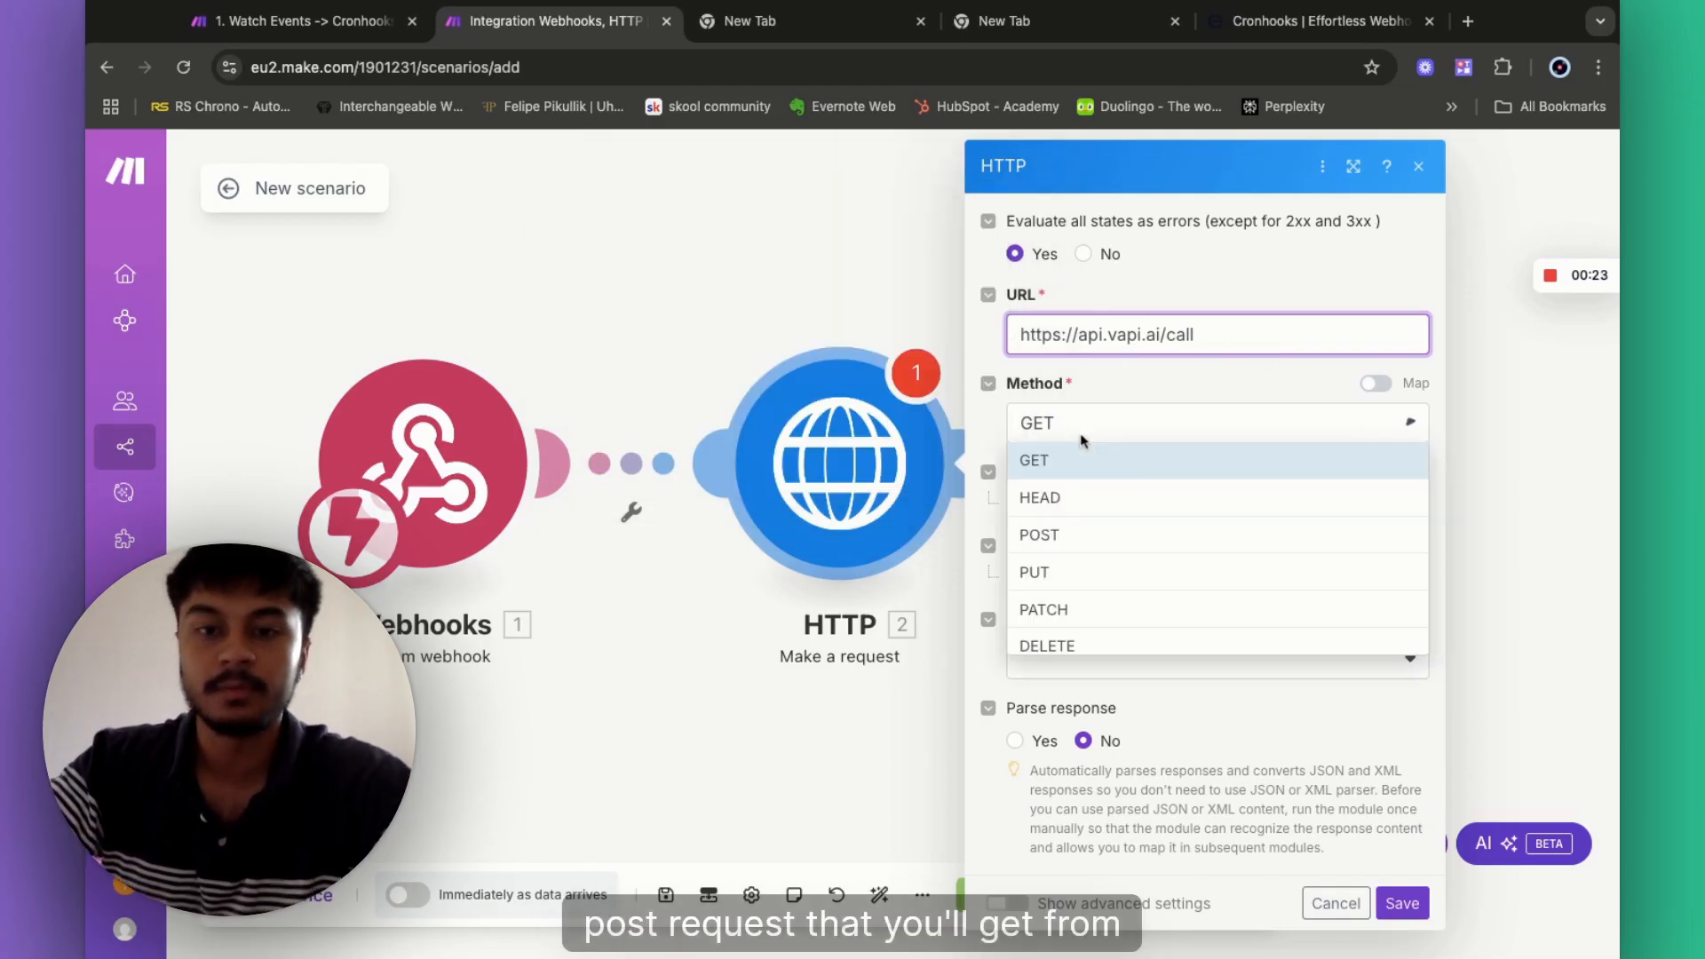
left_click(1090, 539)
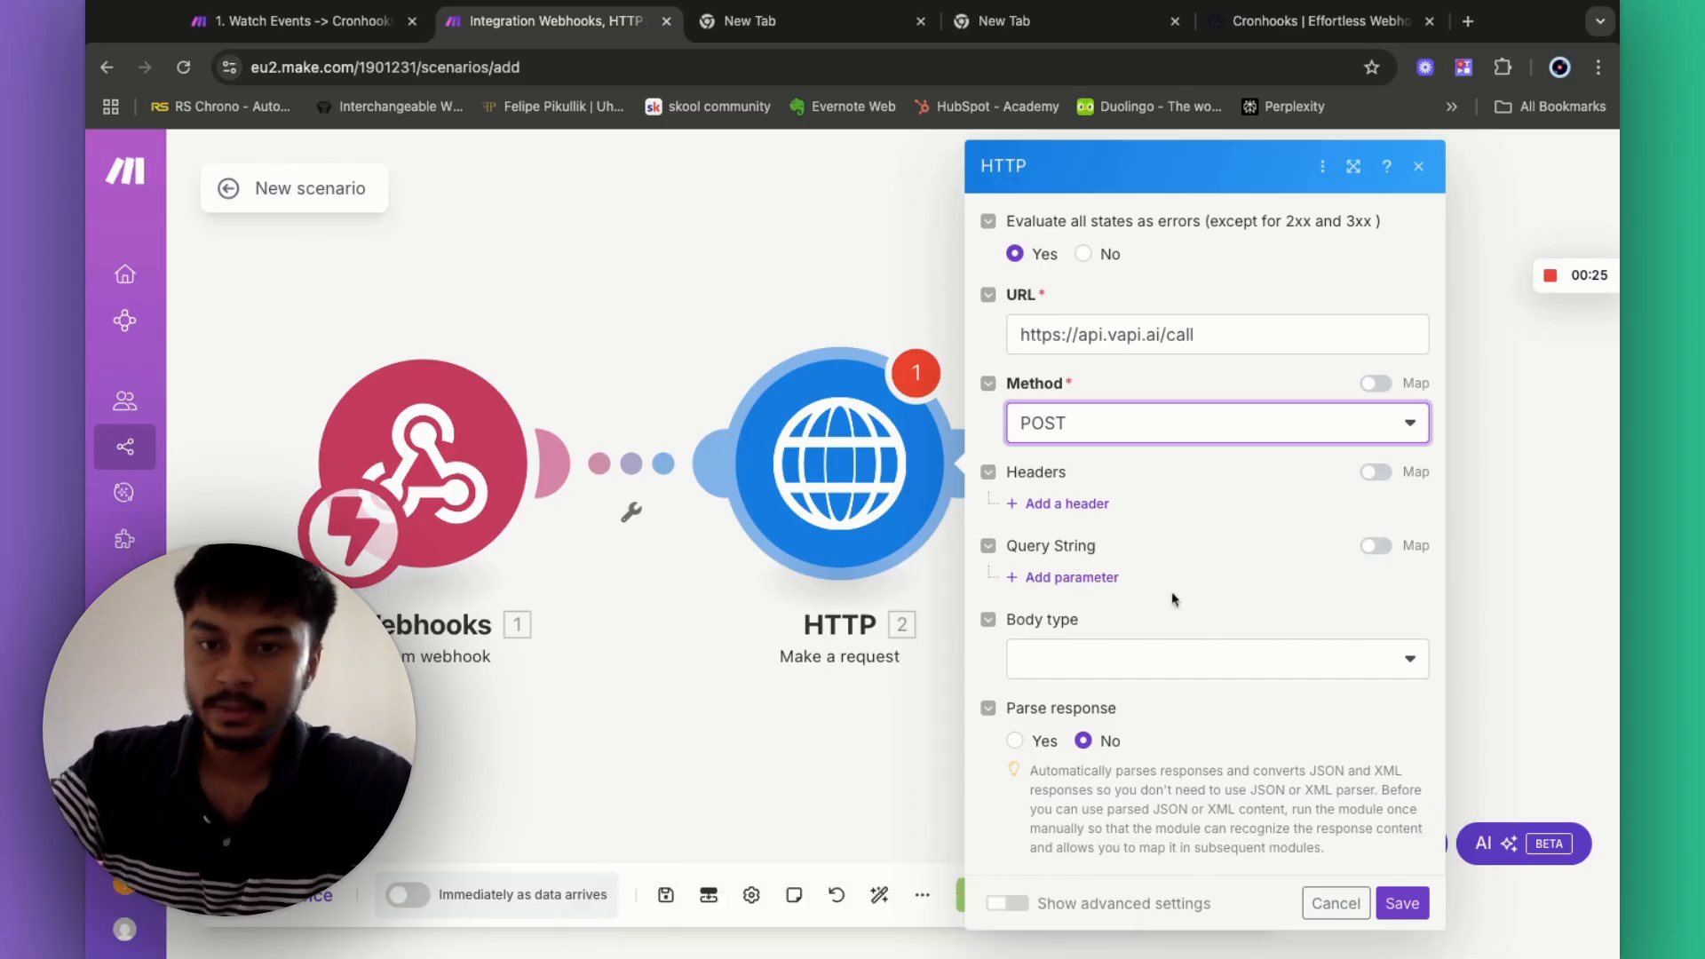
- Add a Content-Type: application/json header, then a second, empty header
left_click(1050, 505)
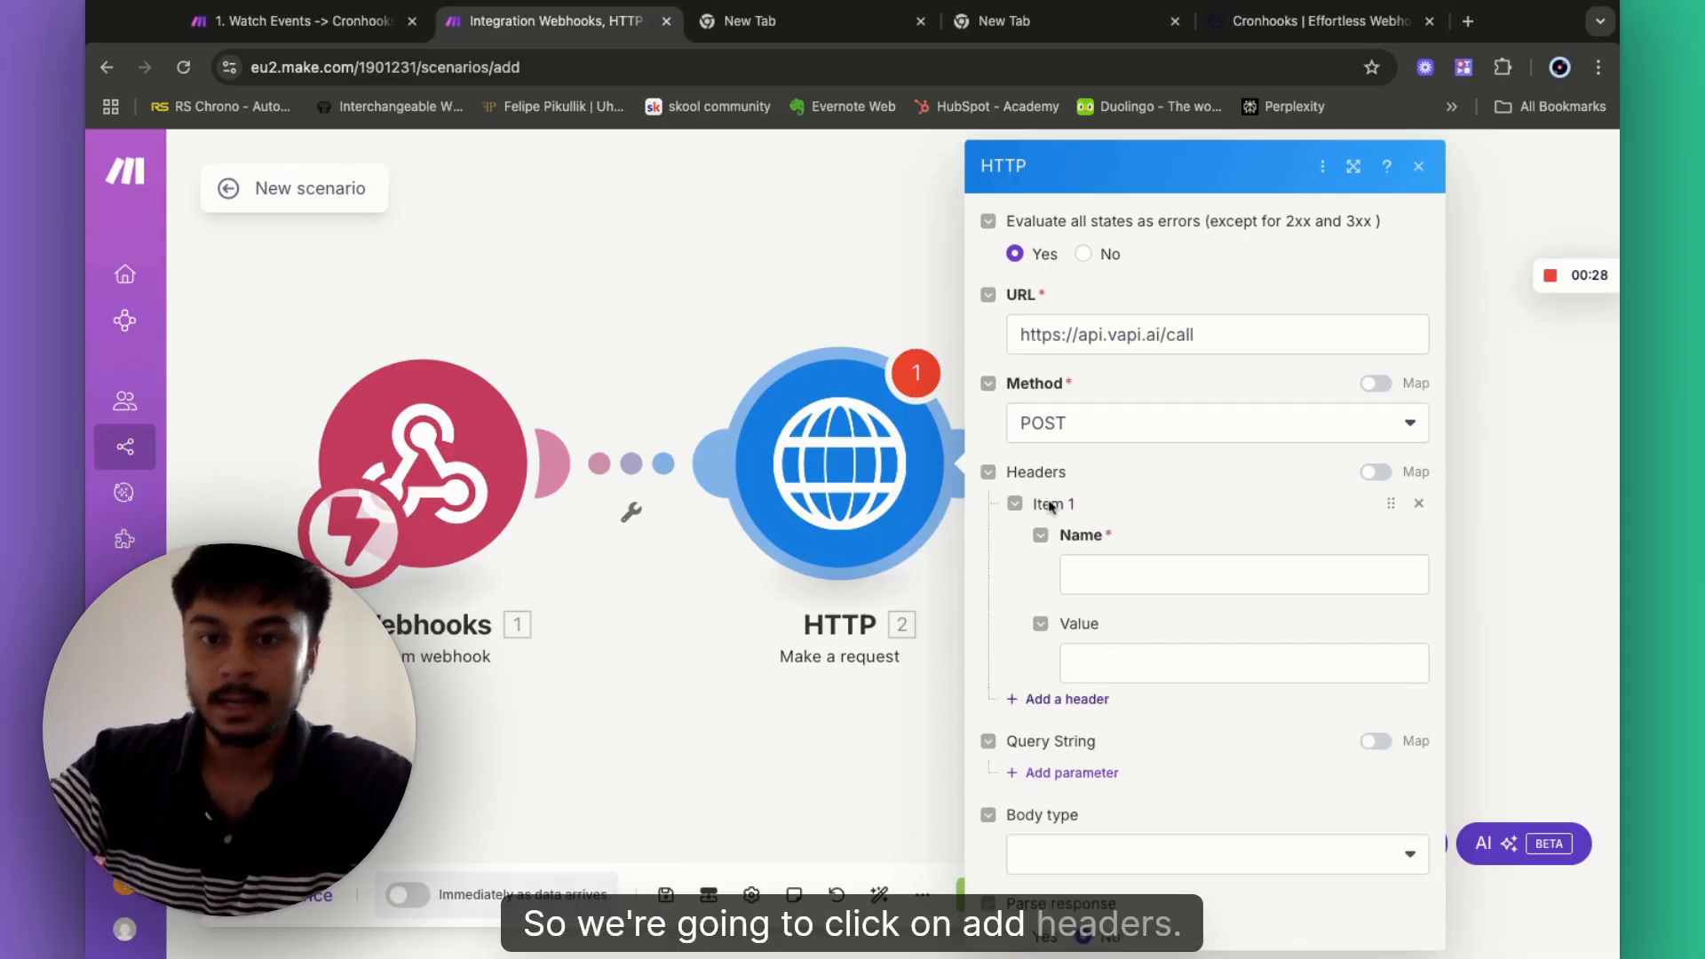
left_click(1145, 568)
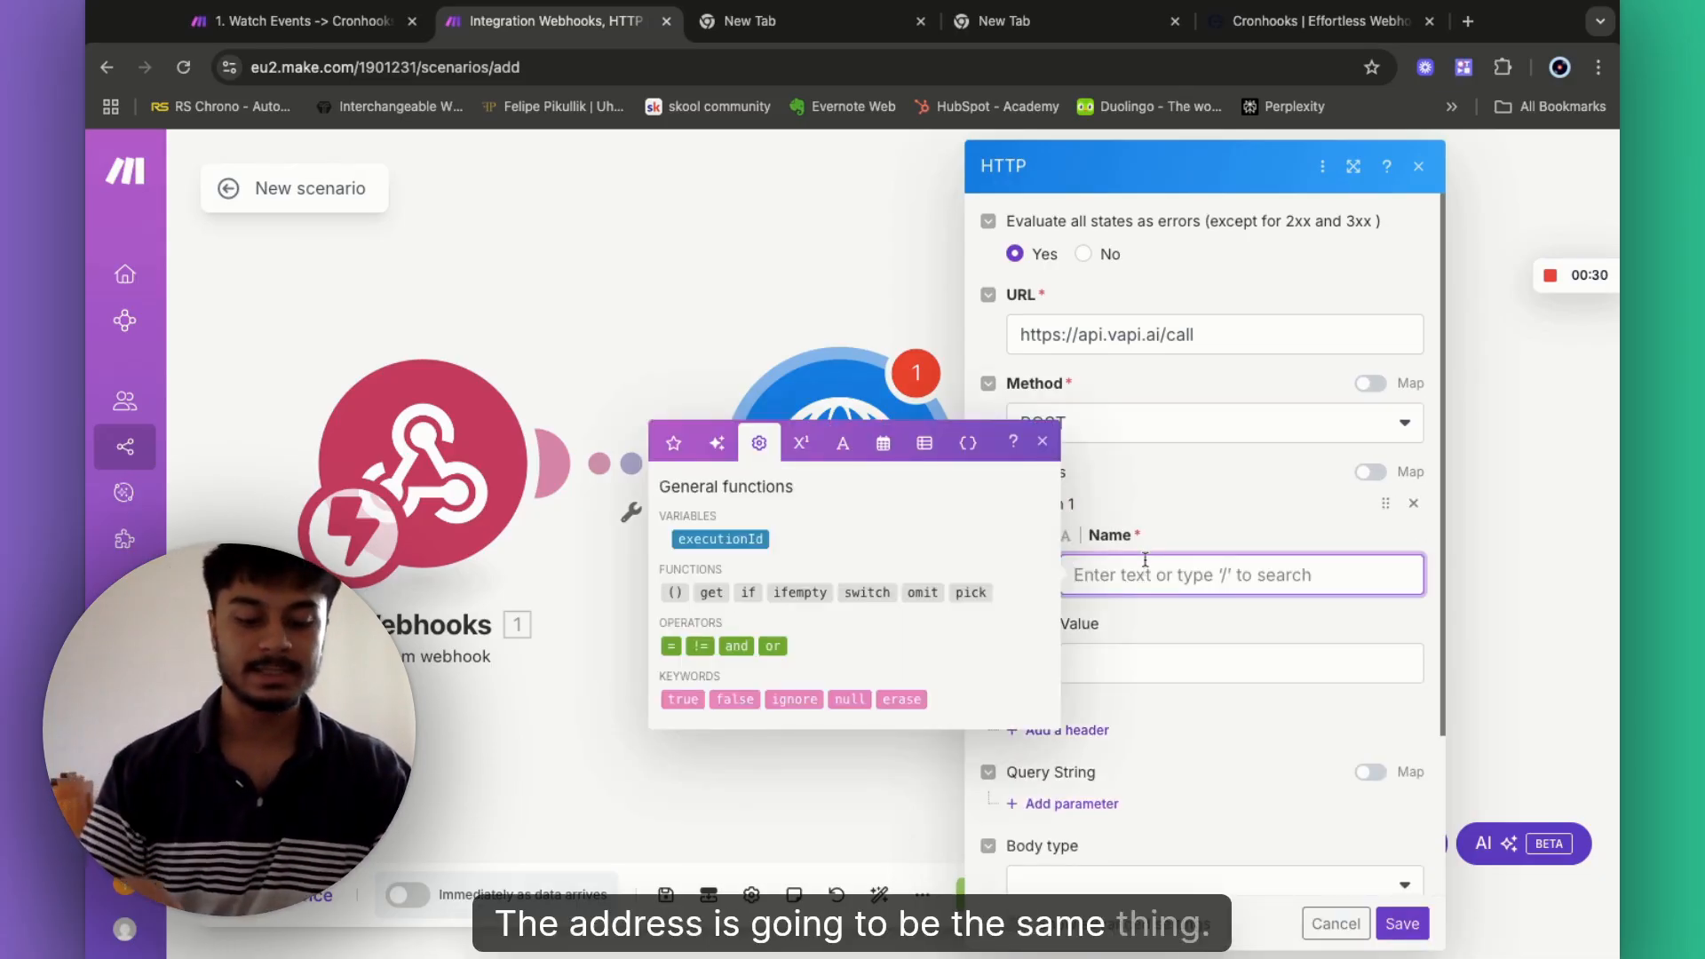
type("Content-")
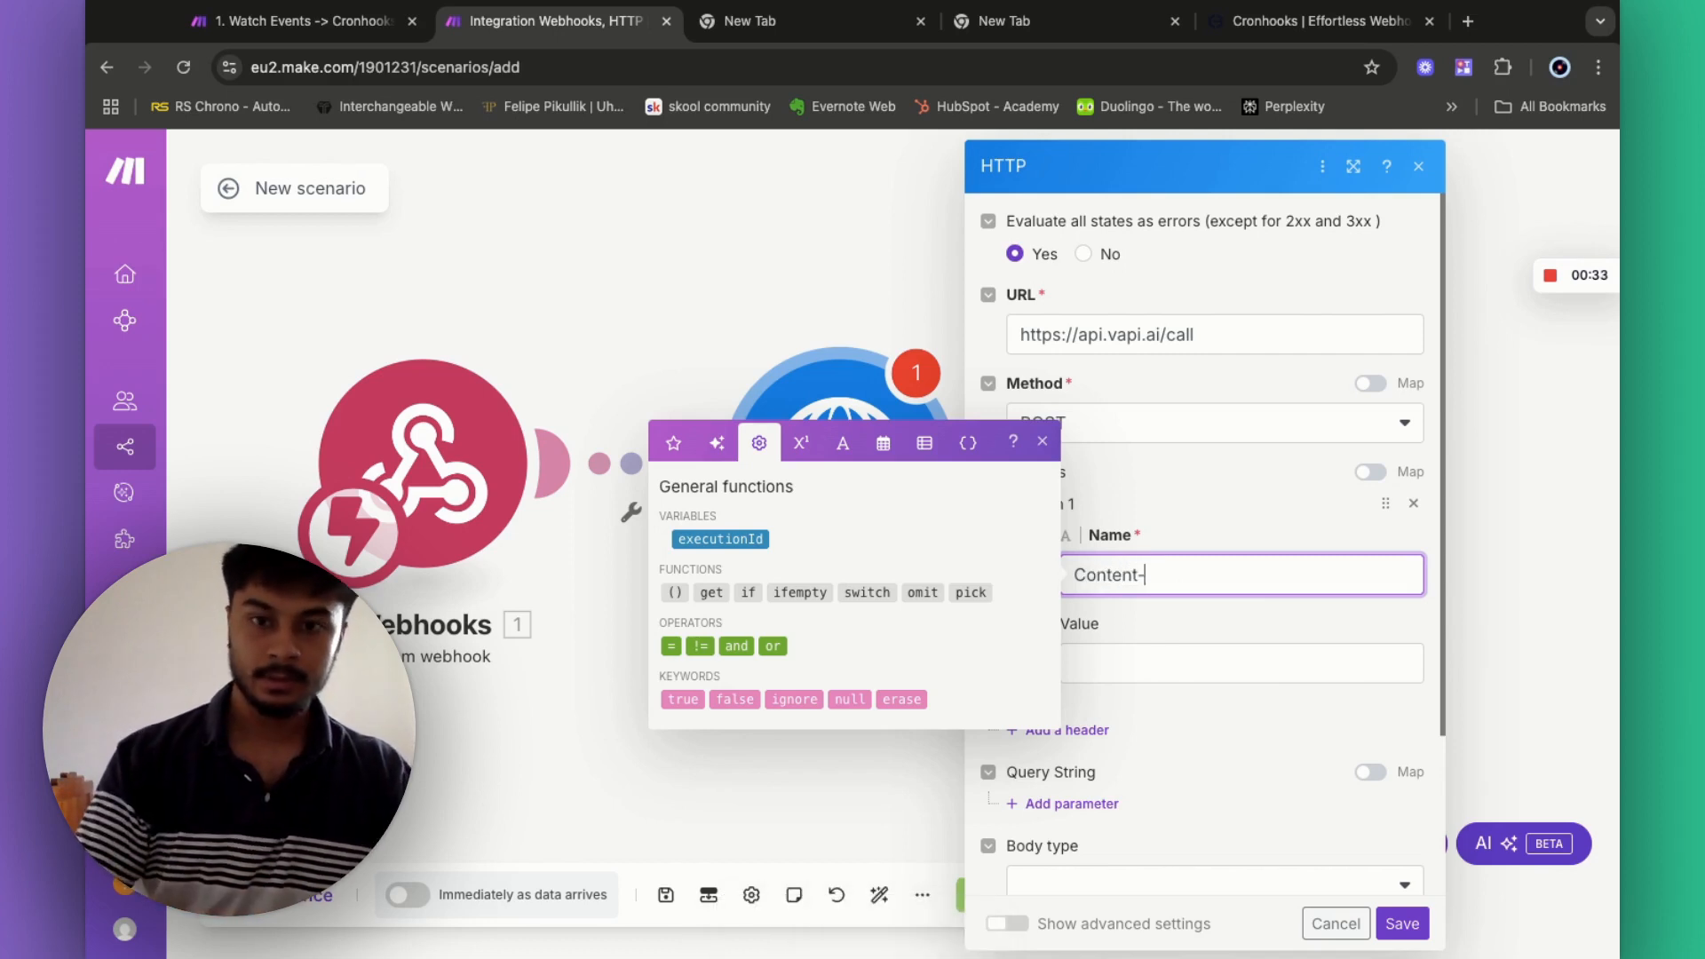
type("Type")
left_click(1128, 658)
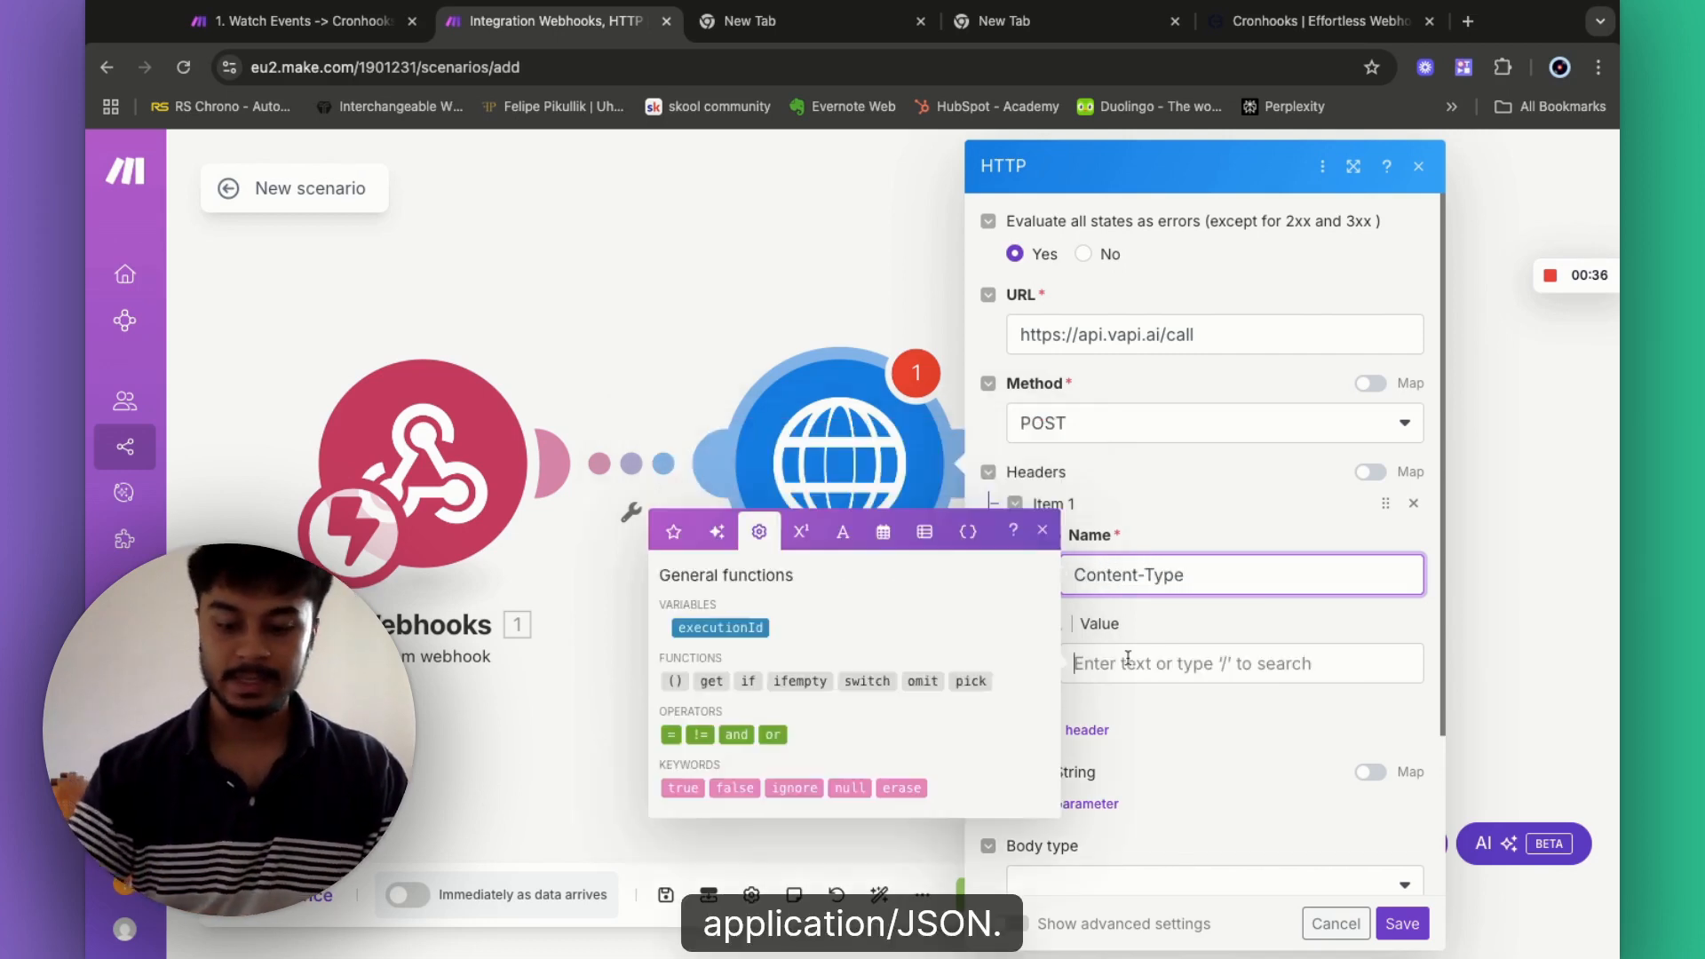
type("applica")
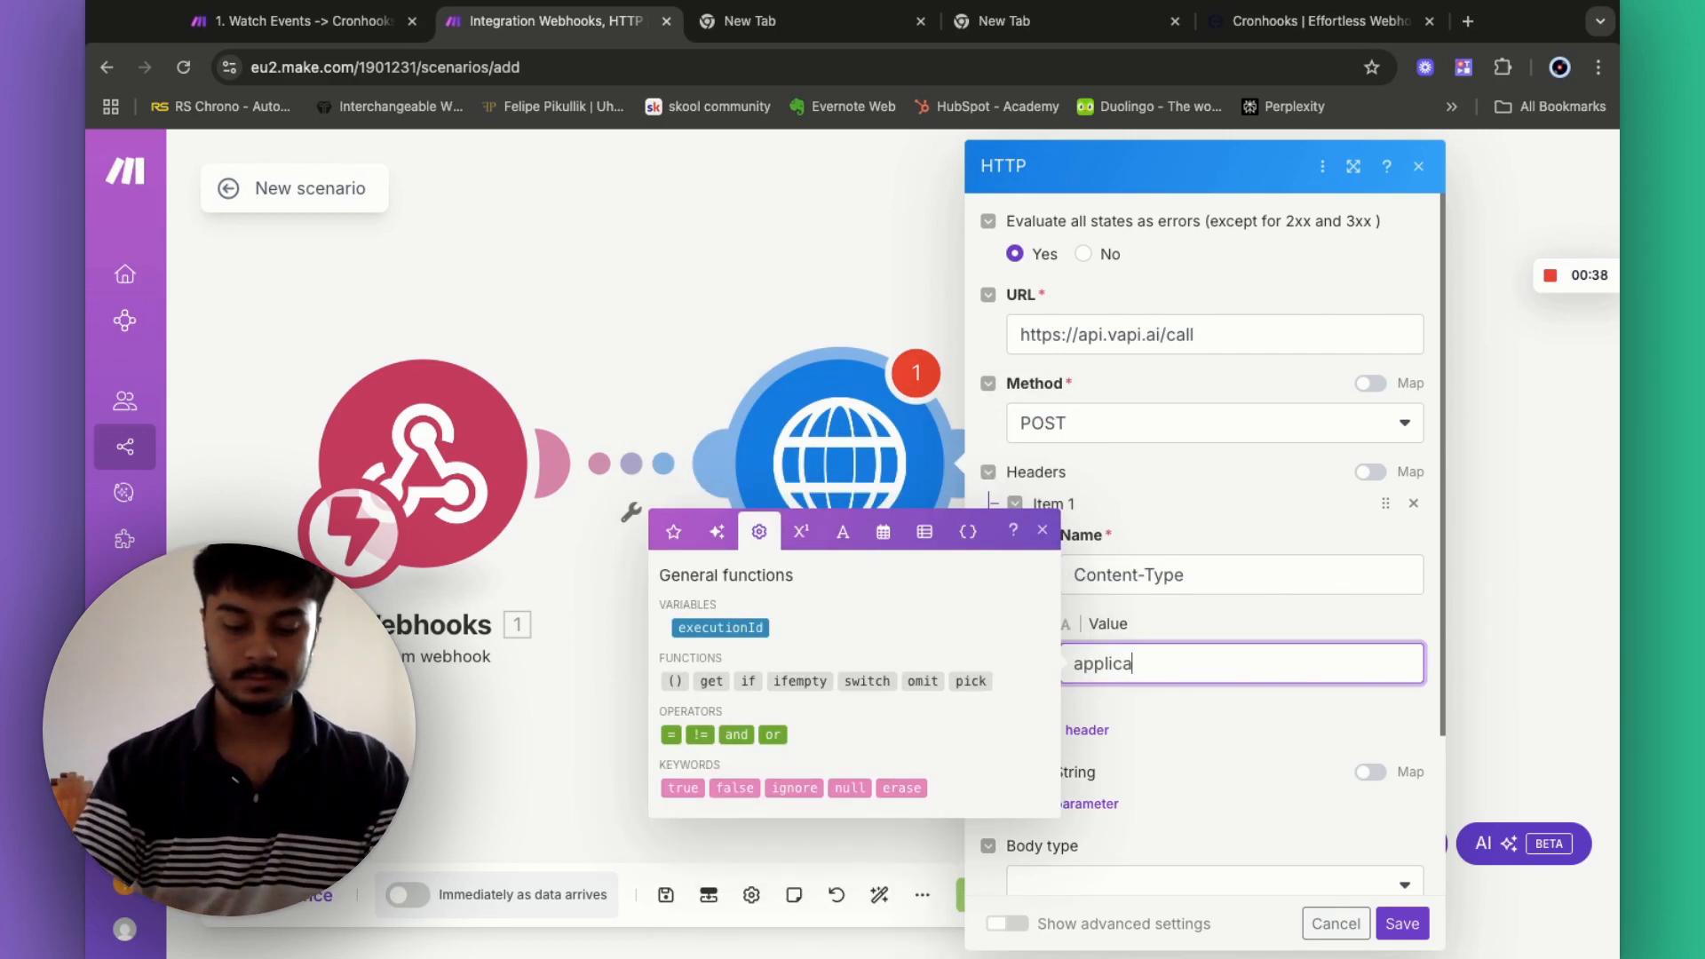
type("tion/json")
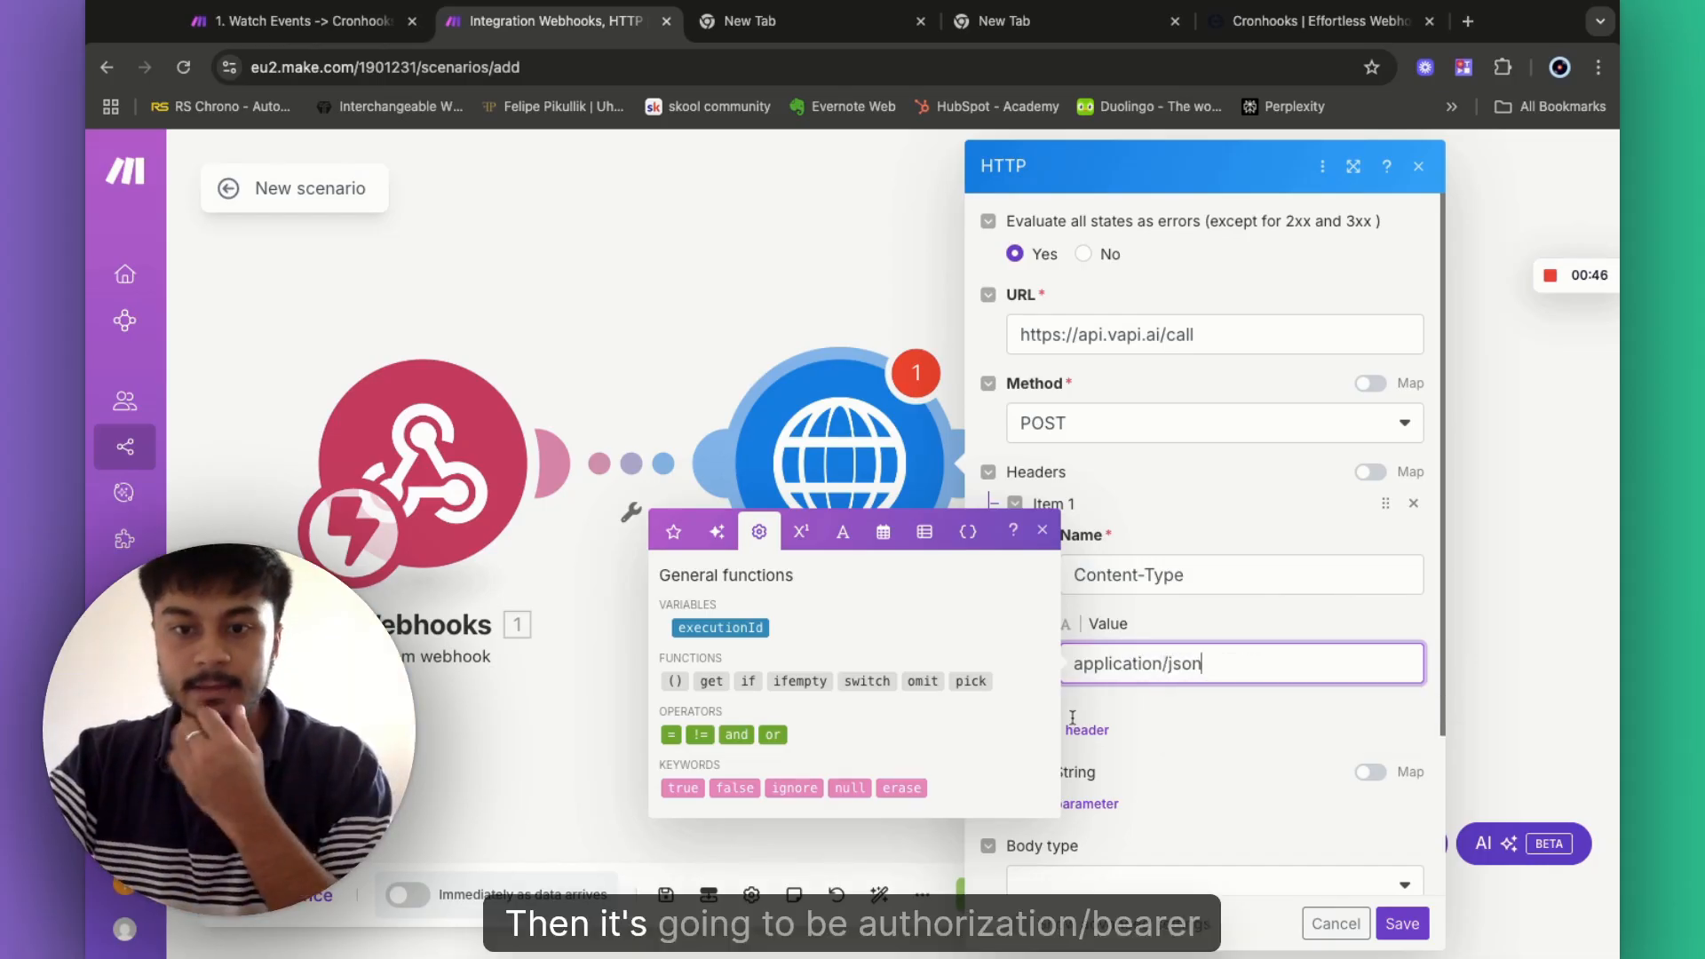
left_click(1088, 745)
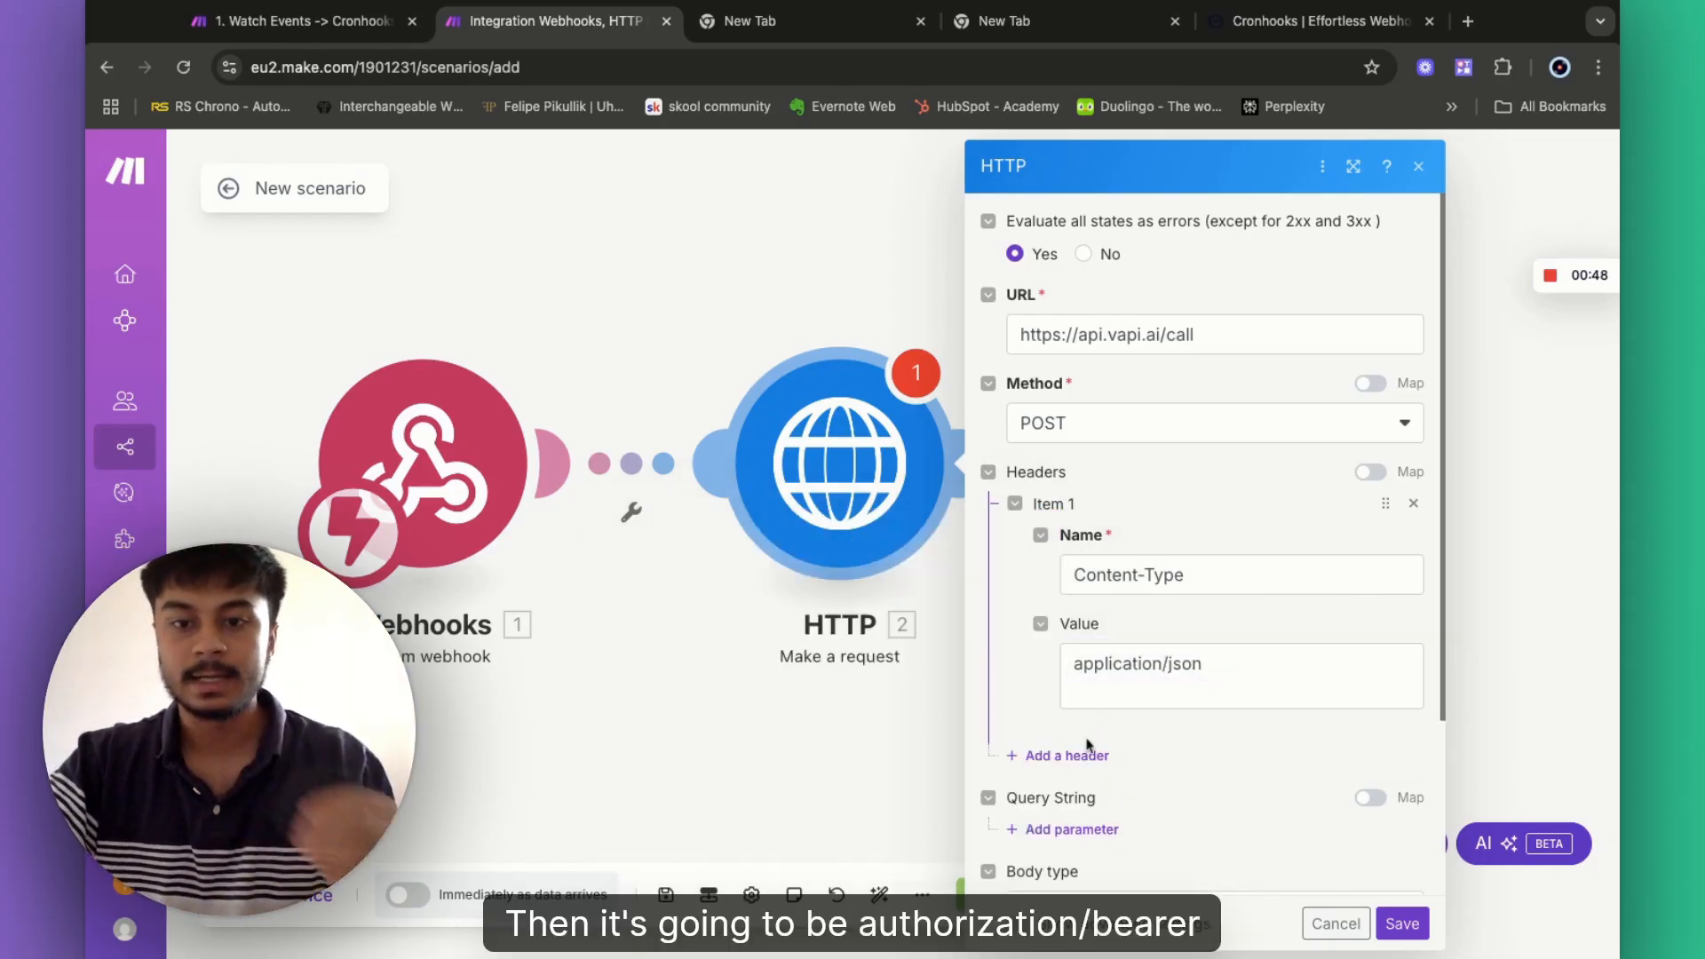
left_click(1075, 758)
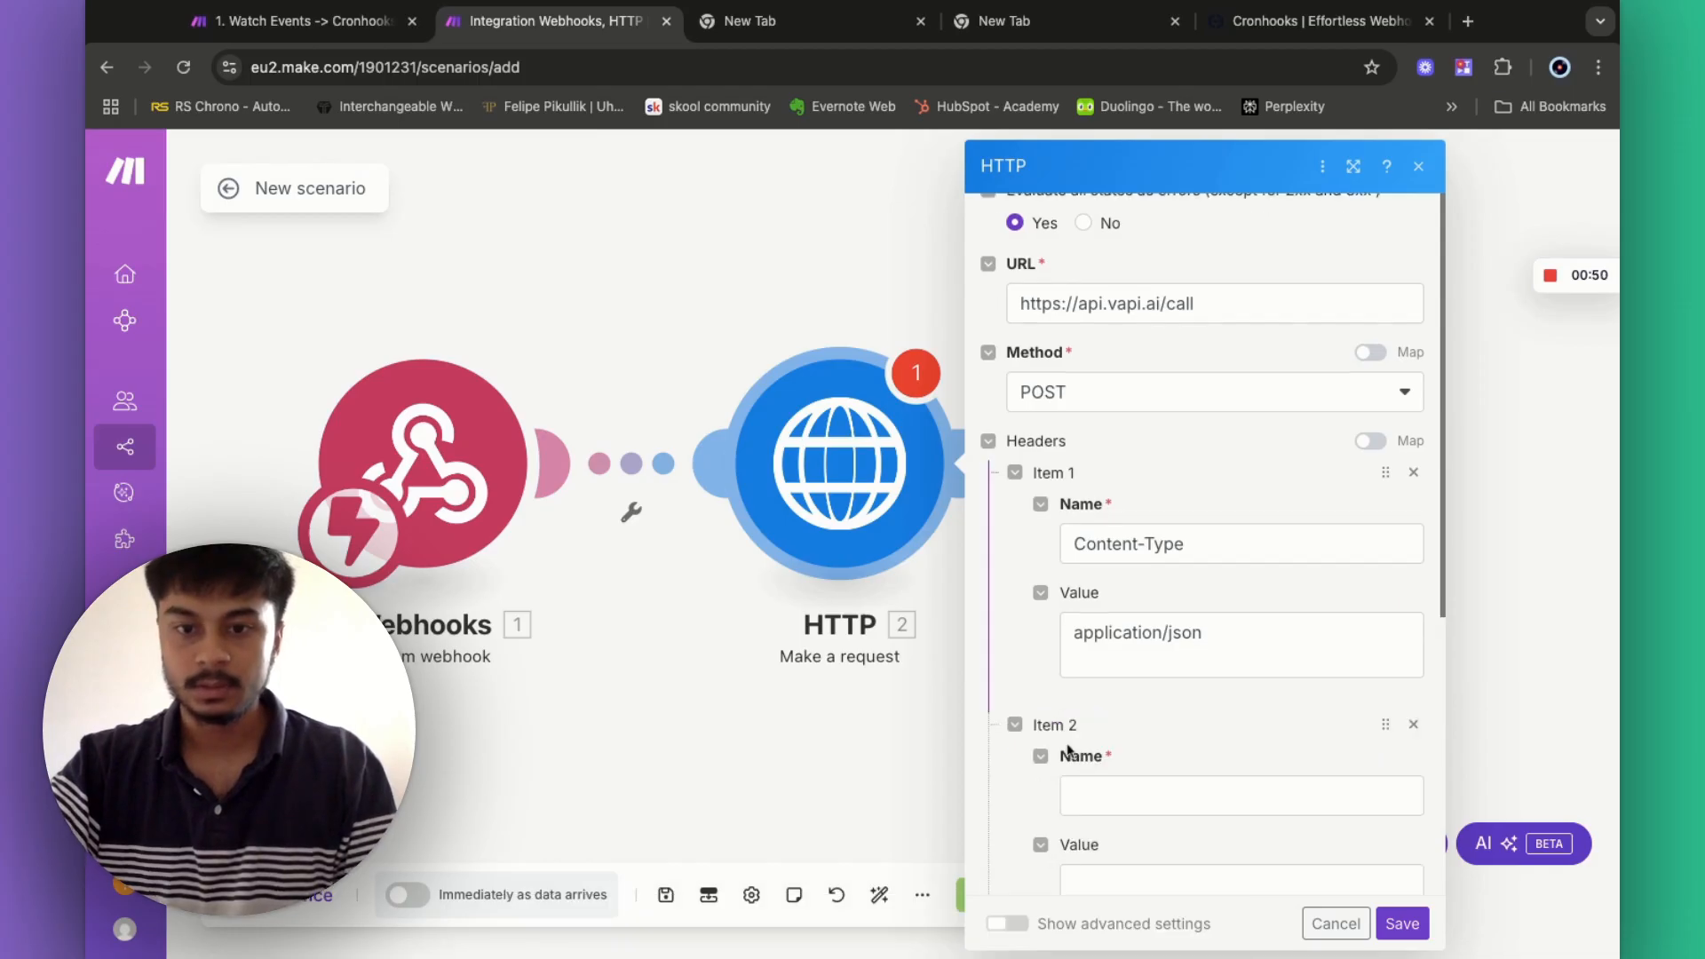
left_click(1121, 797)
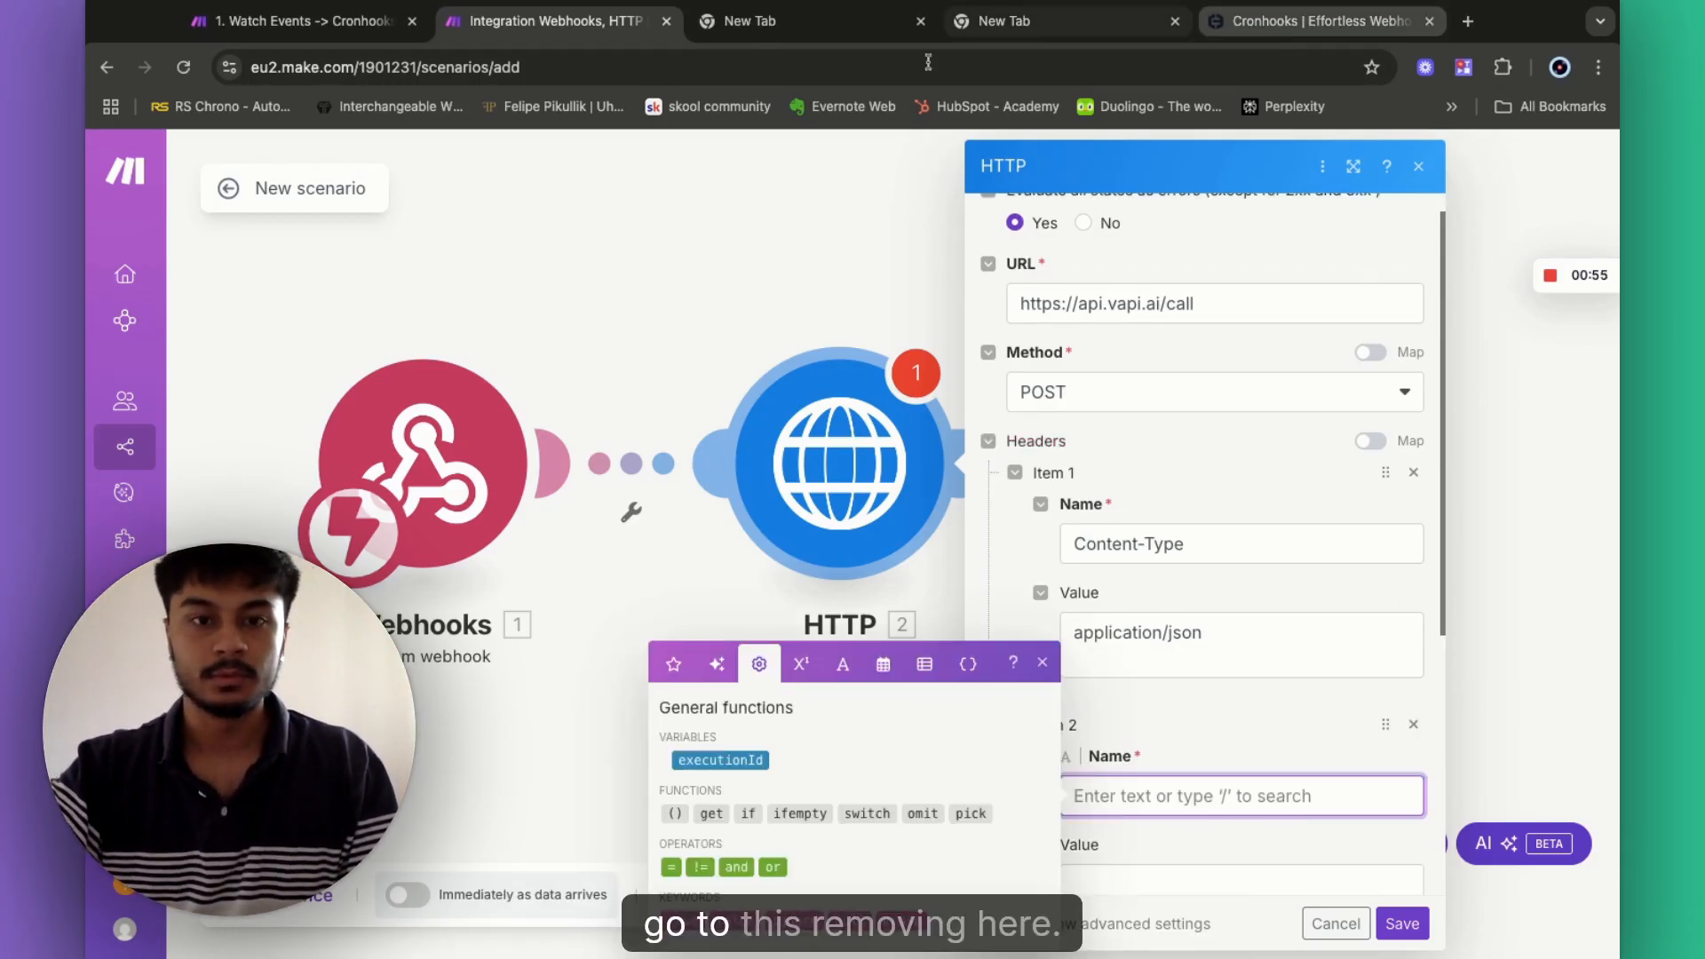
- Name the second header Authorization, copied from the Watch Events scenario's HTTP headers
left_click(311, 26)
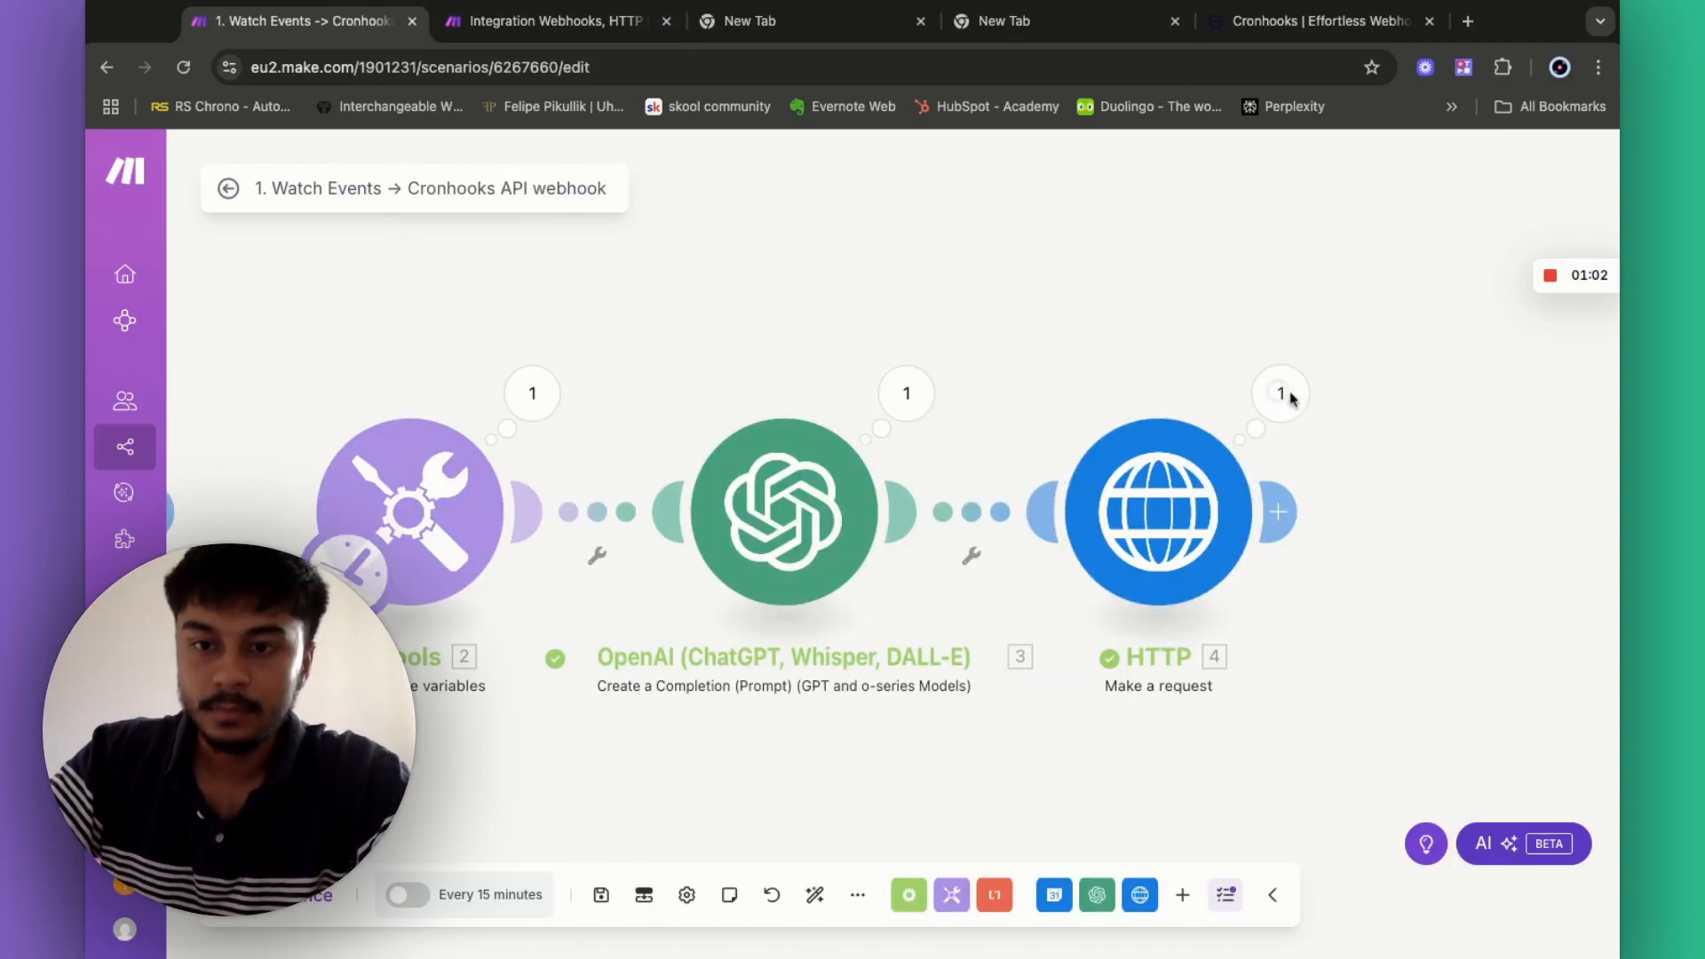
left_click(1279, 392)
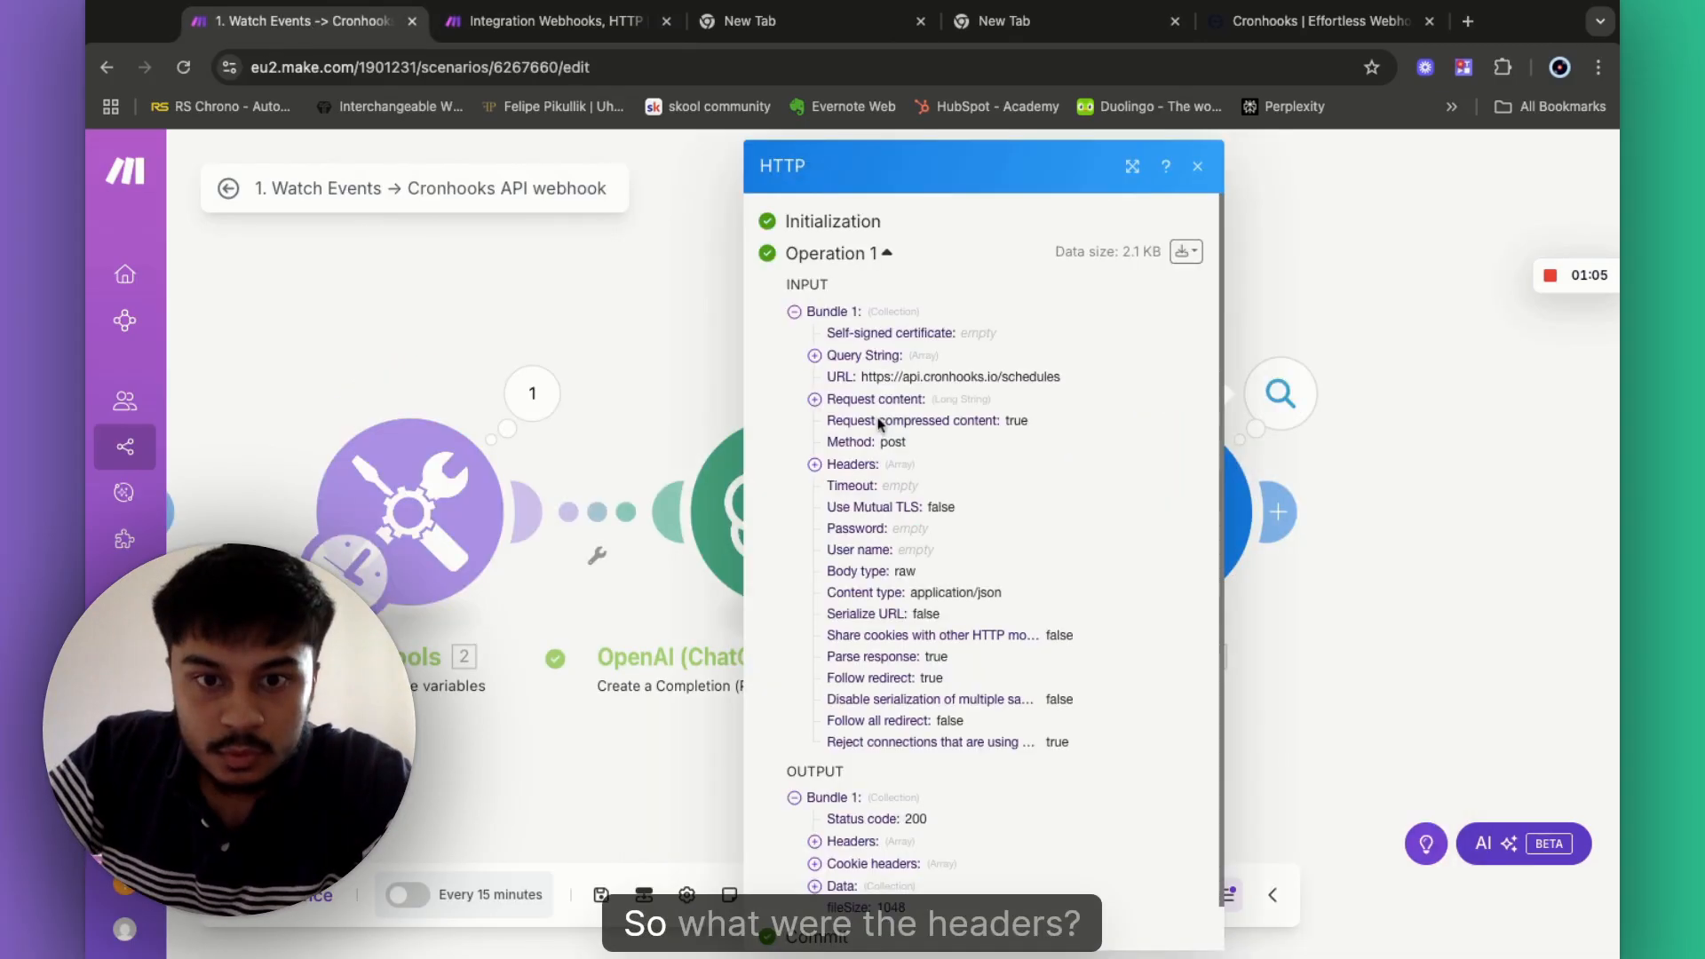
left_click(815, 464)
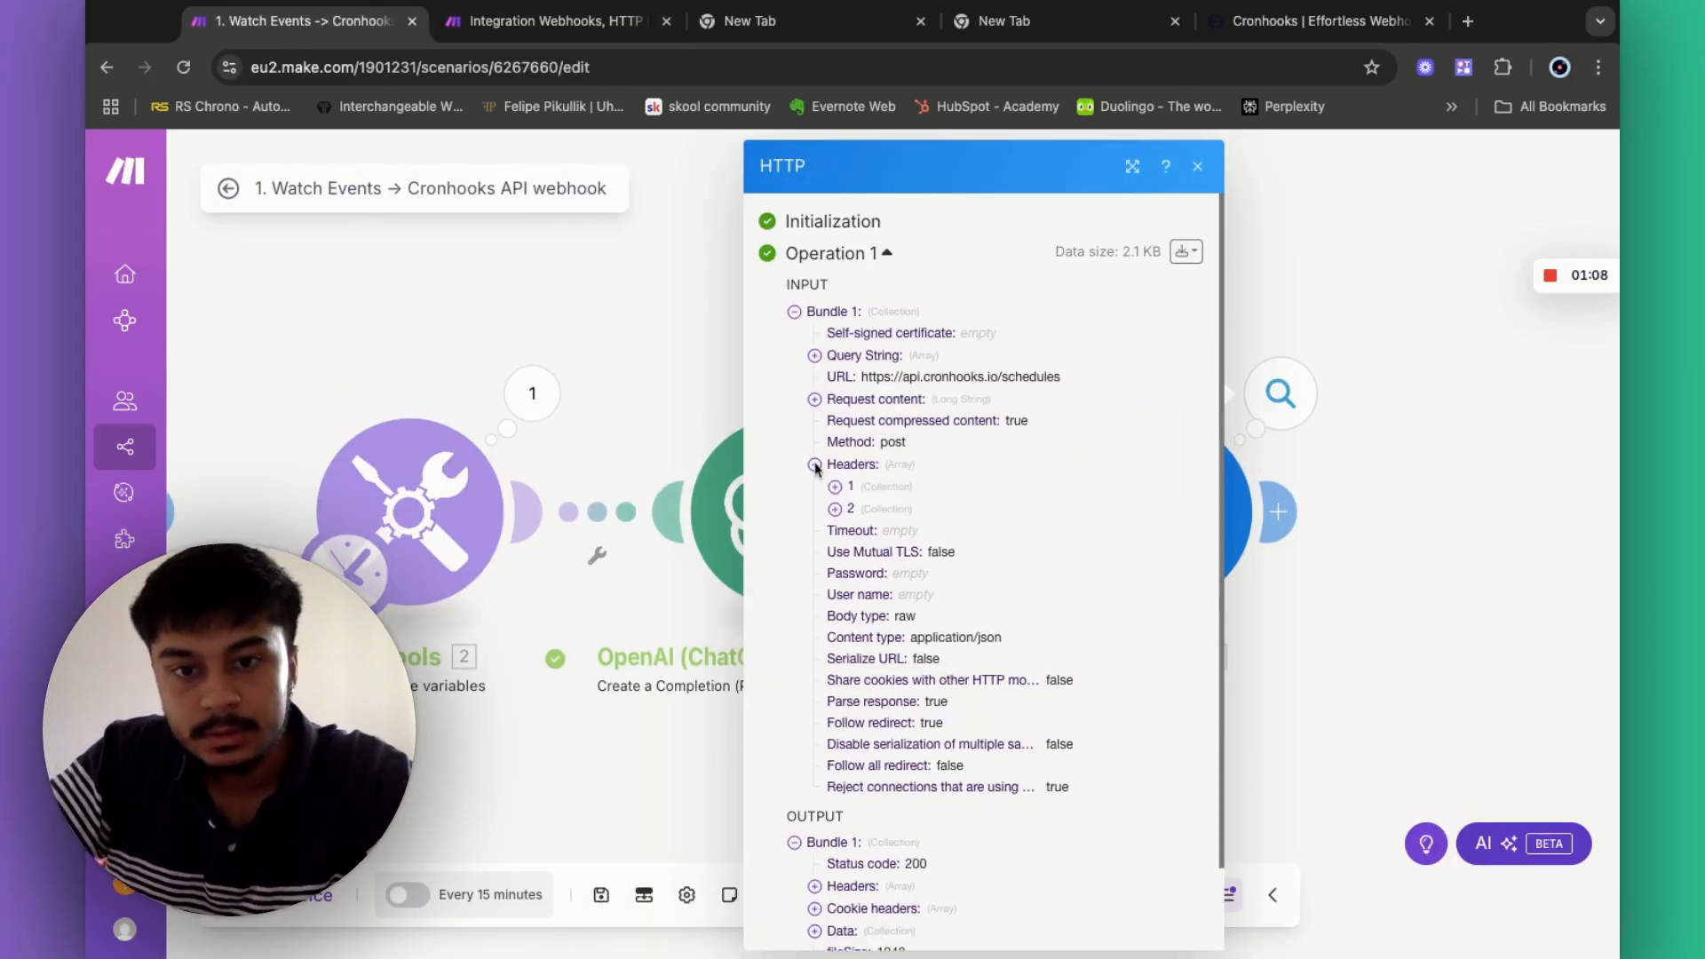
left_click(835, 509)
double_click(912, 531)
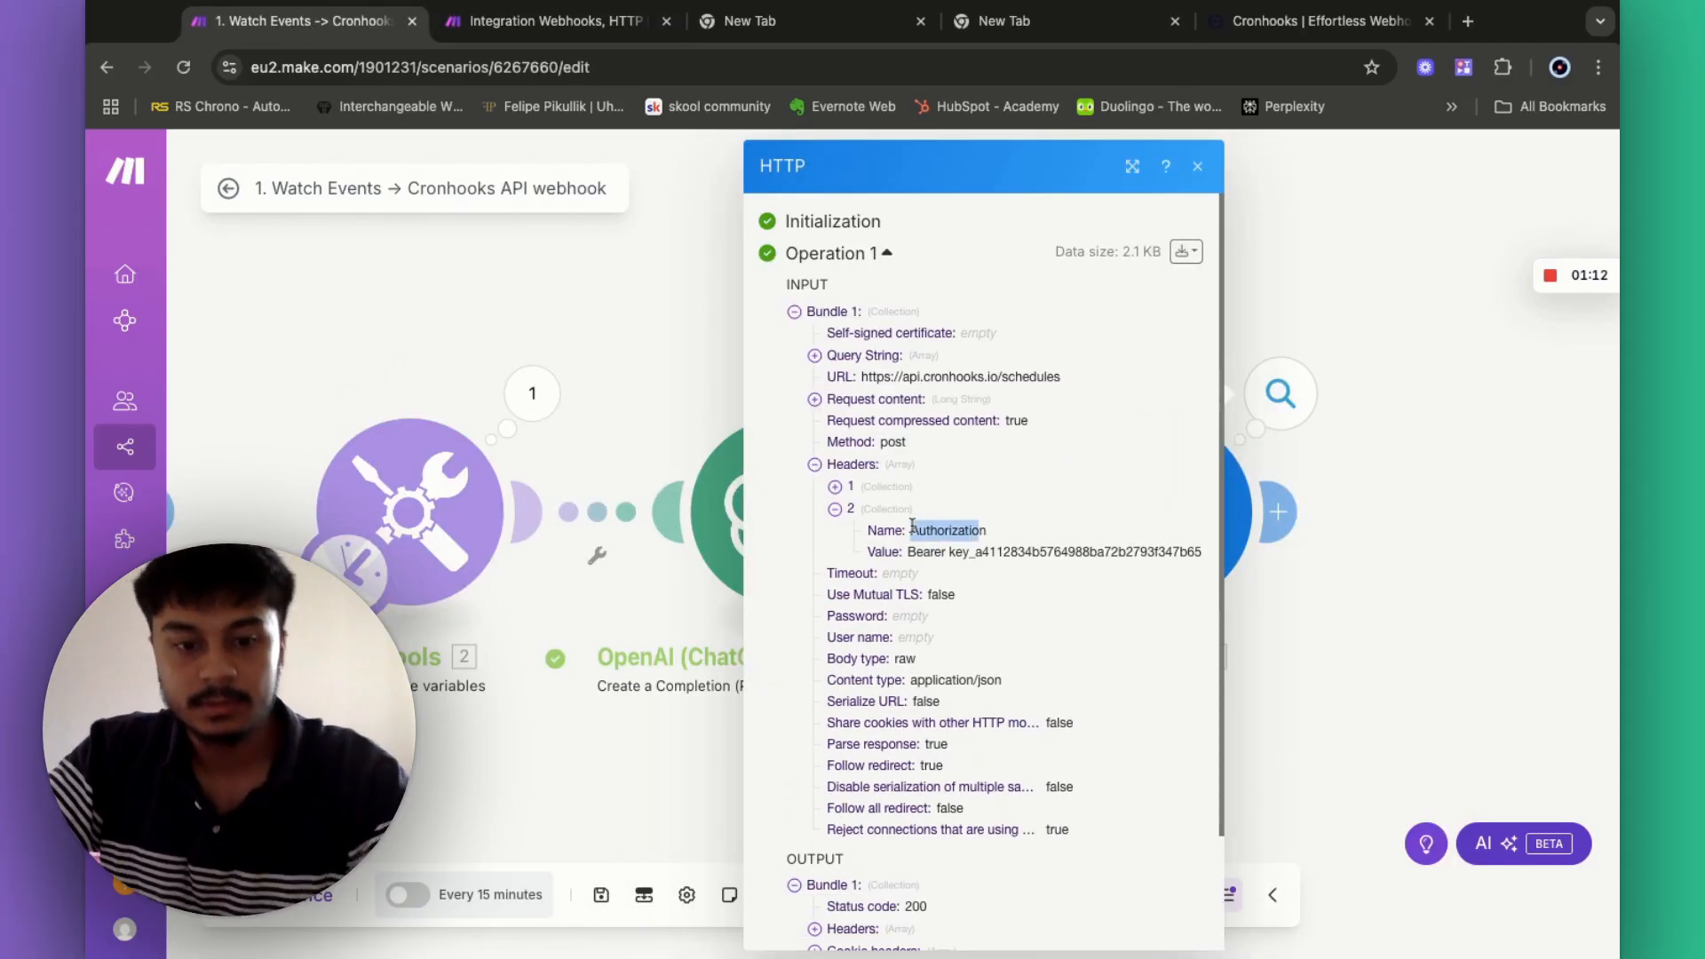
left_click(549, 43)
type("https://api.vapi.ai/call")
scroll(1139, 776, "down", 2)
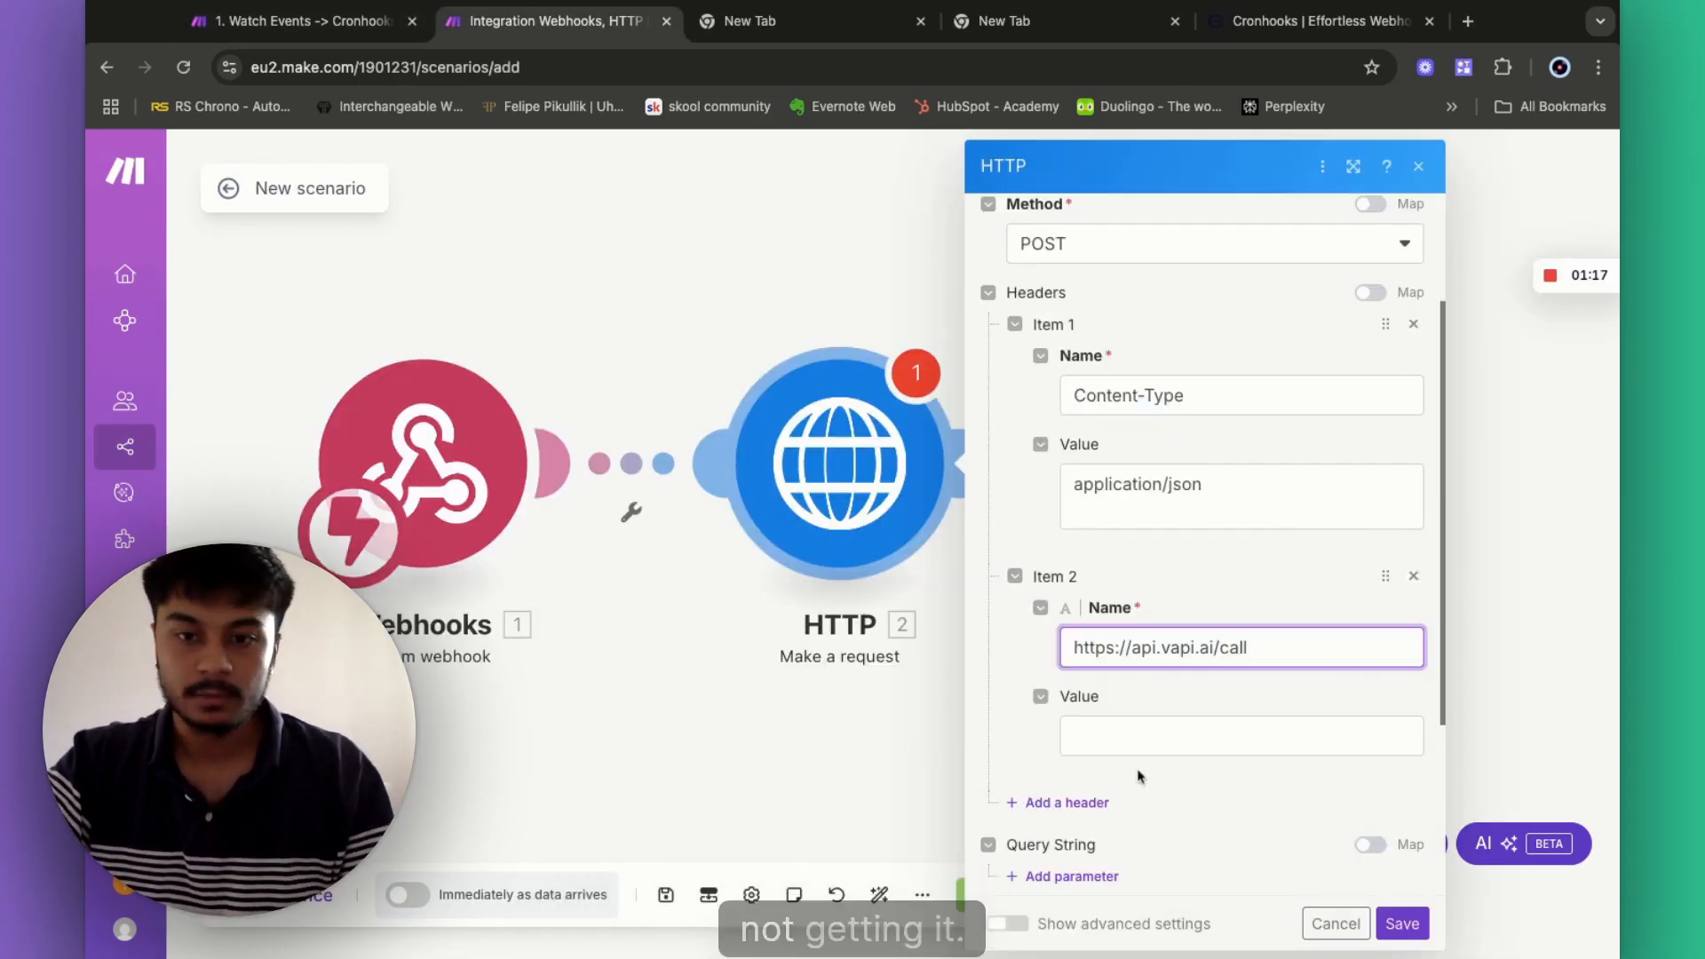
triple_click(1201, 654)
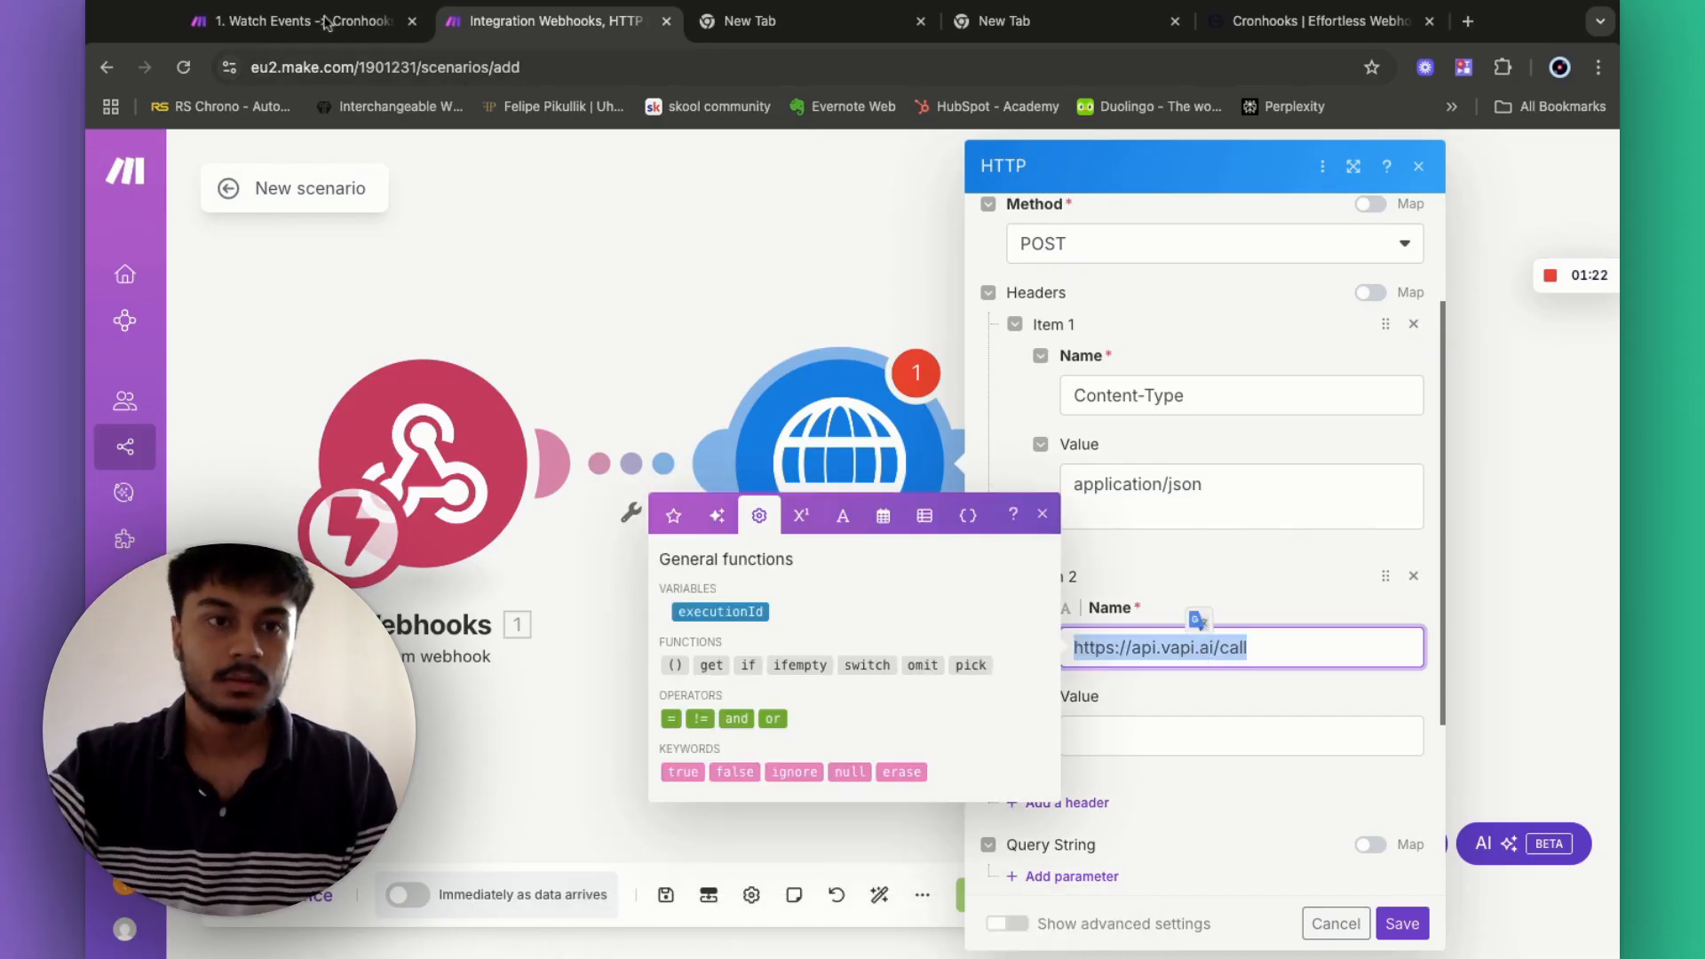
left_click(327, 22)
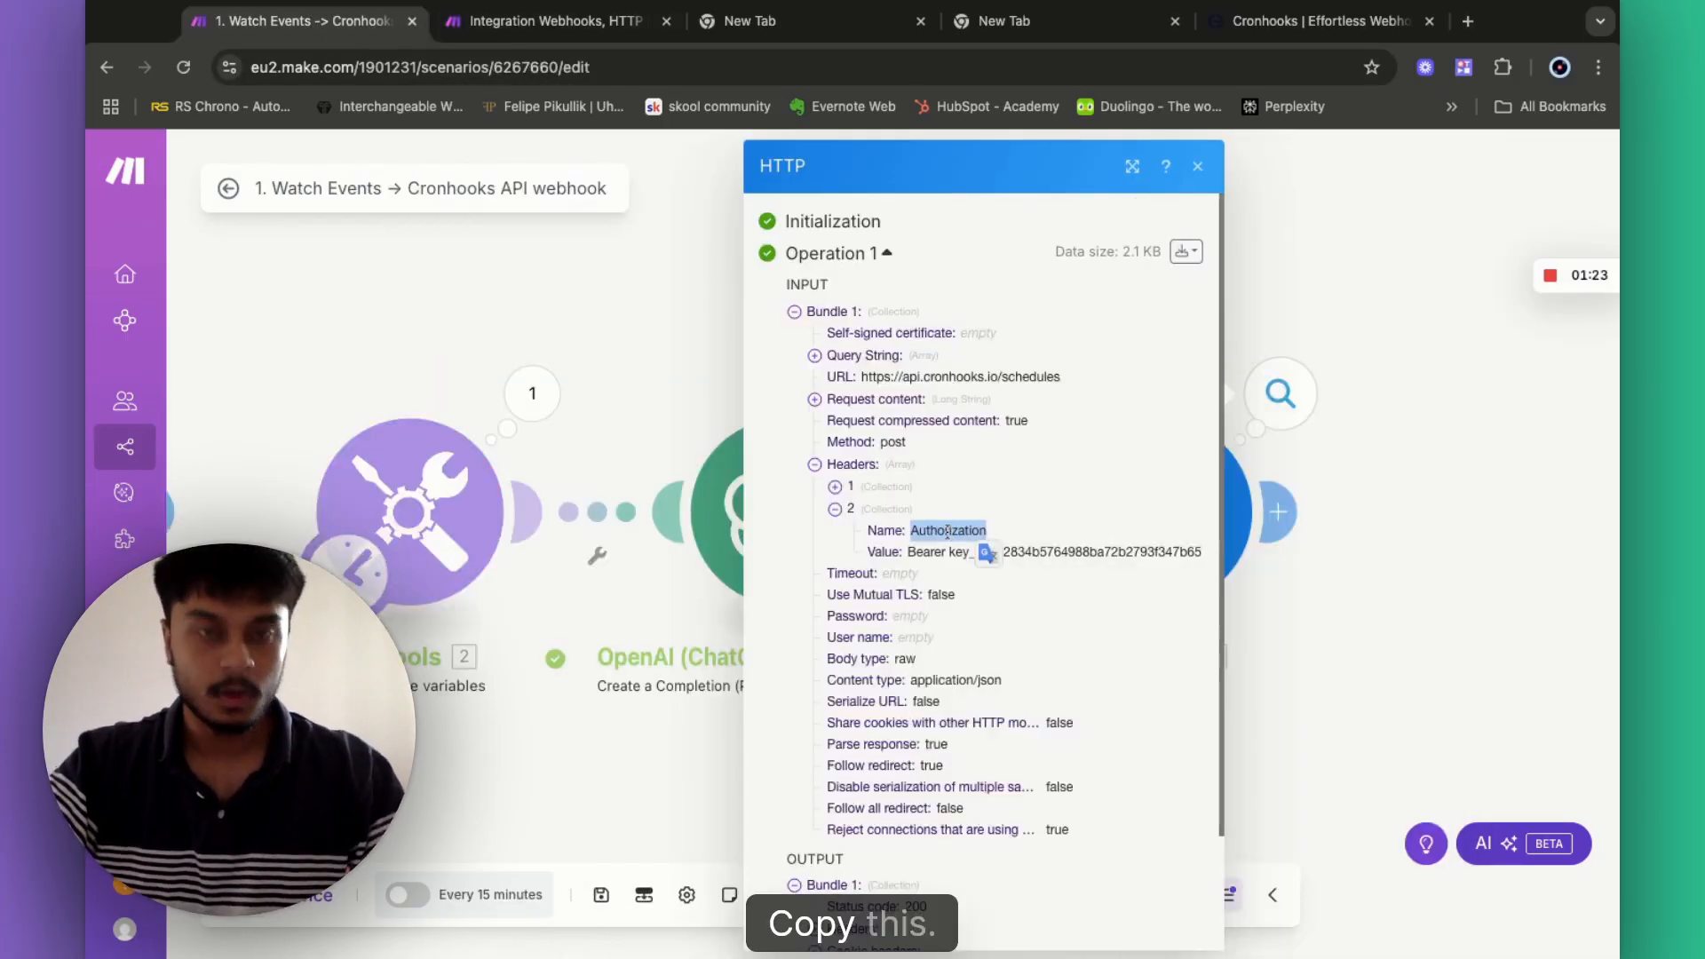
key("ctrl+c")
key("ctrl+Tab")
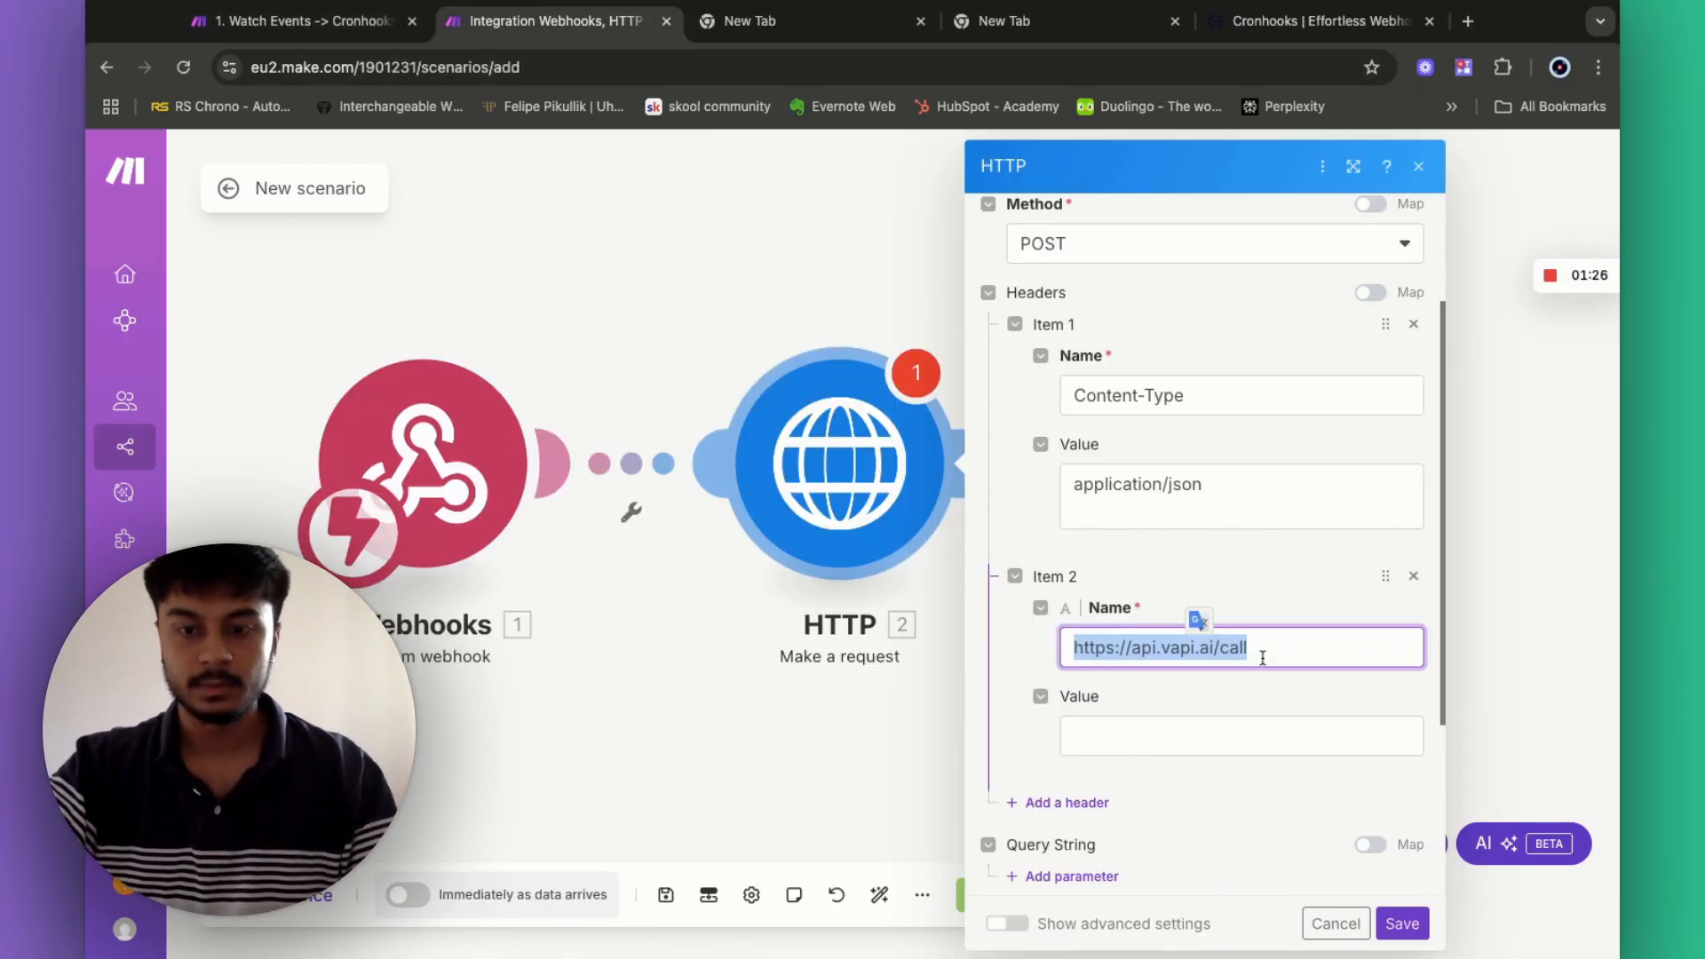
key("ctrl+v")
- Set the Authorization value to Bearer followed by the Vapi API key
left_click(1129, 732)
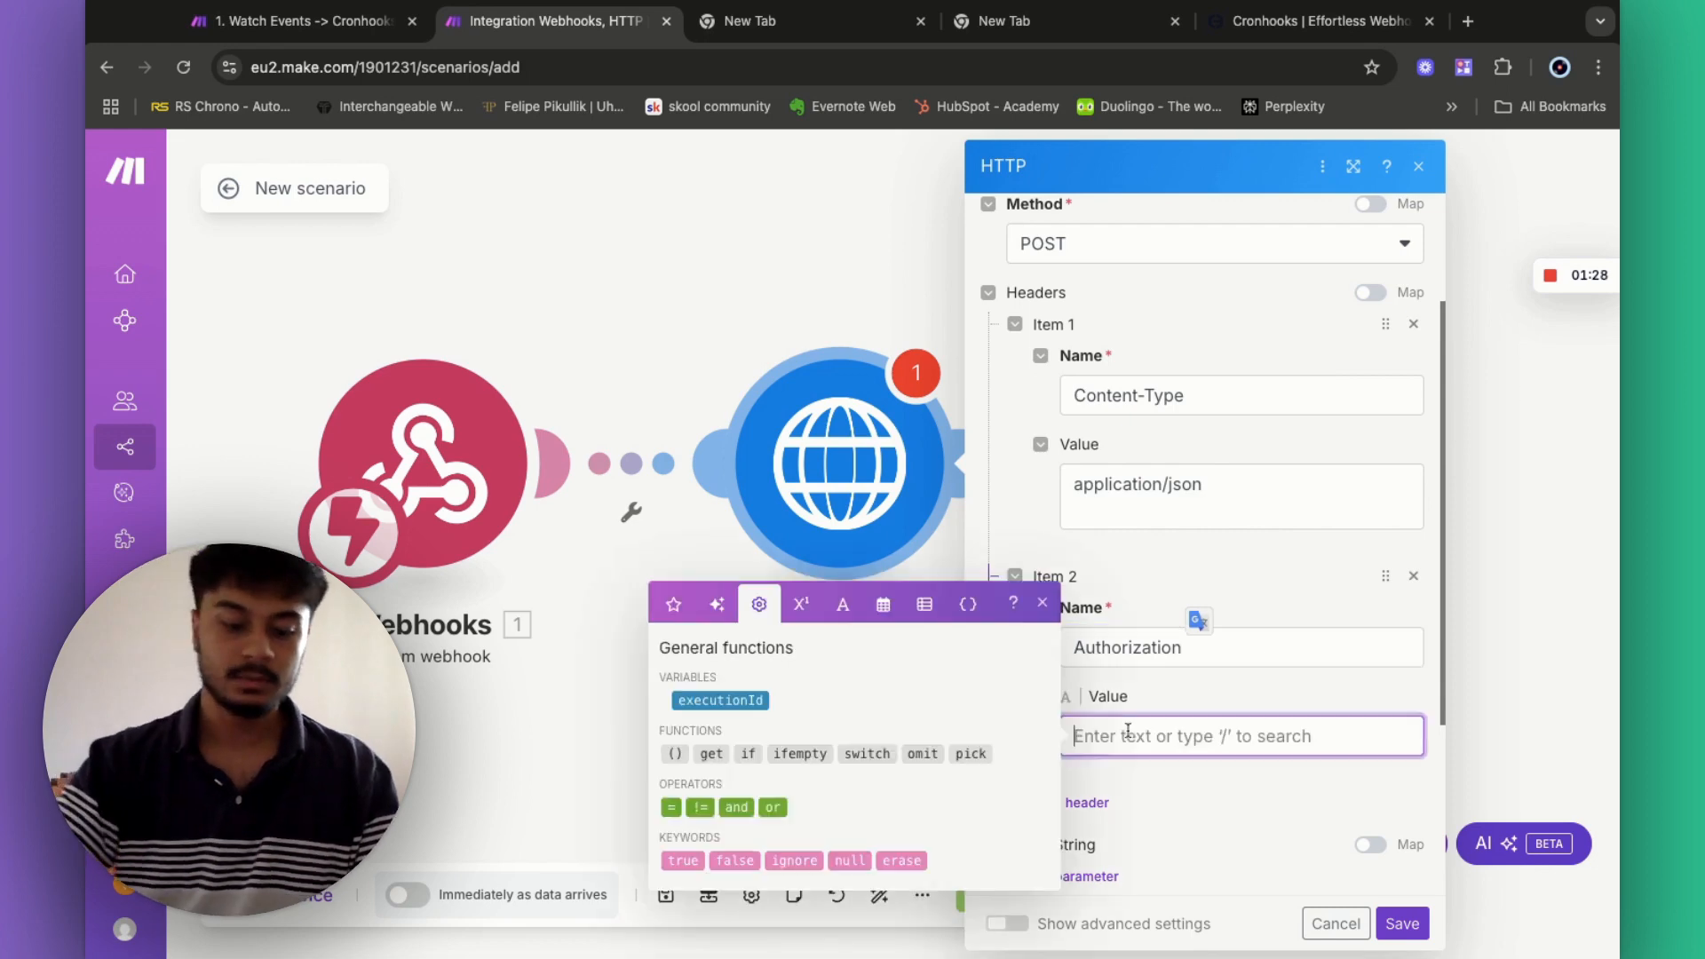
type("Bearer")
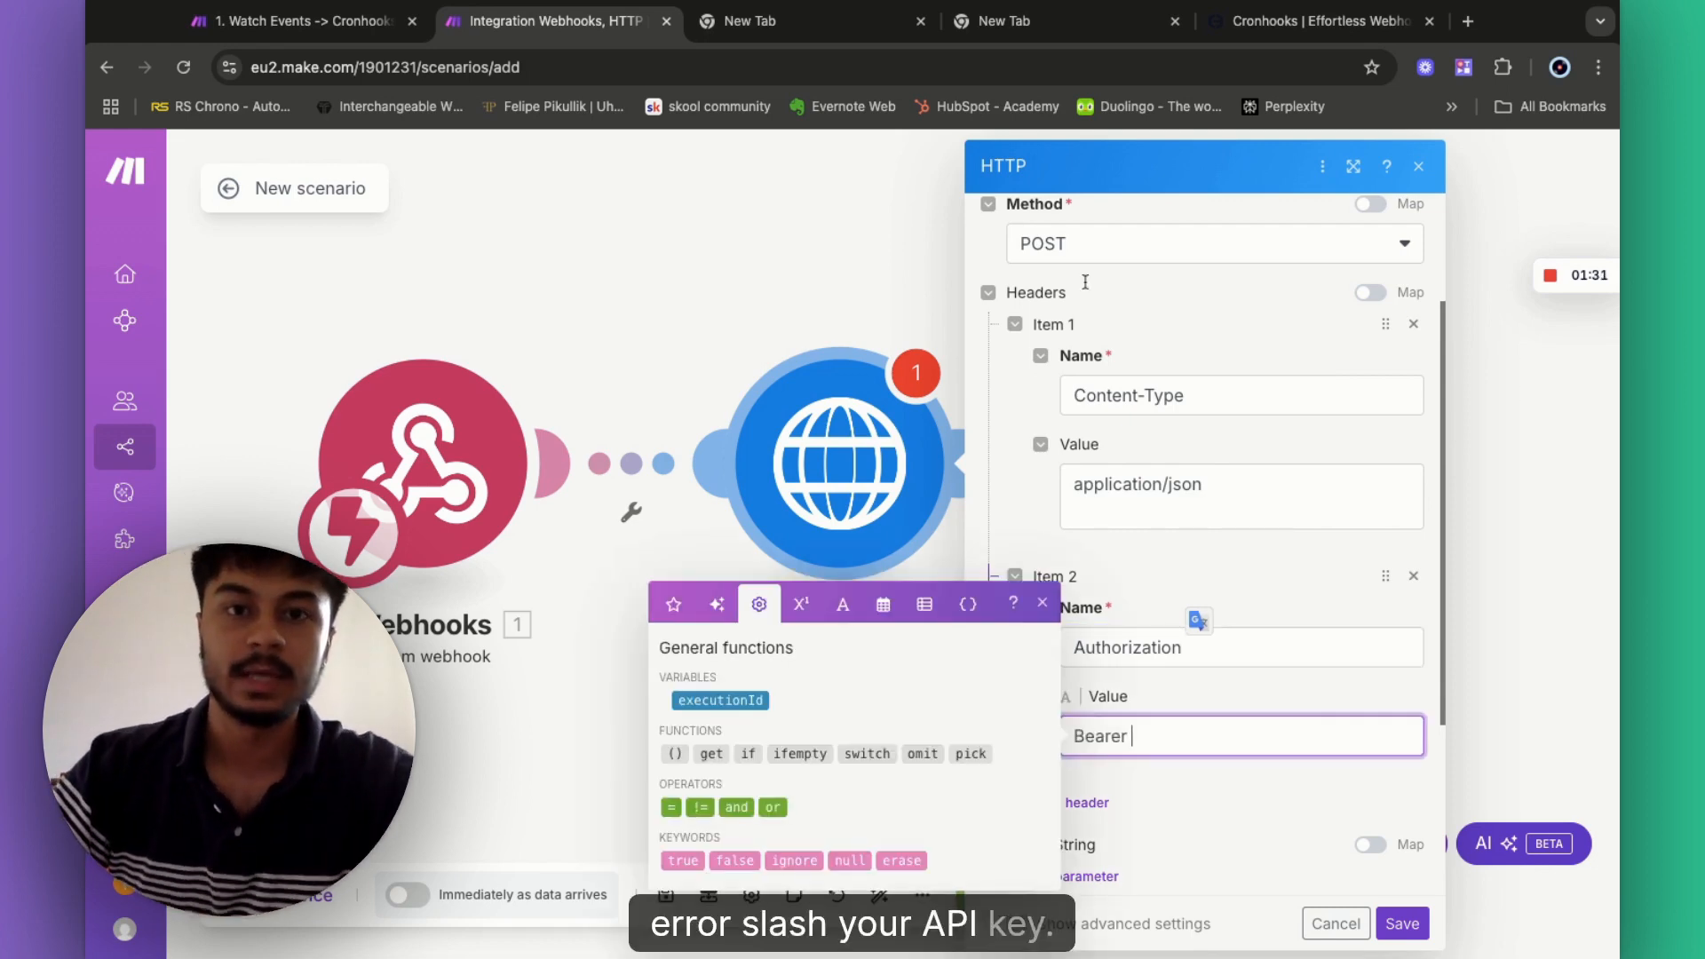
left_click(1004, 21)
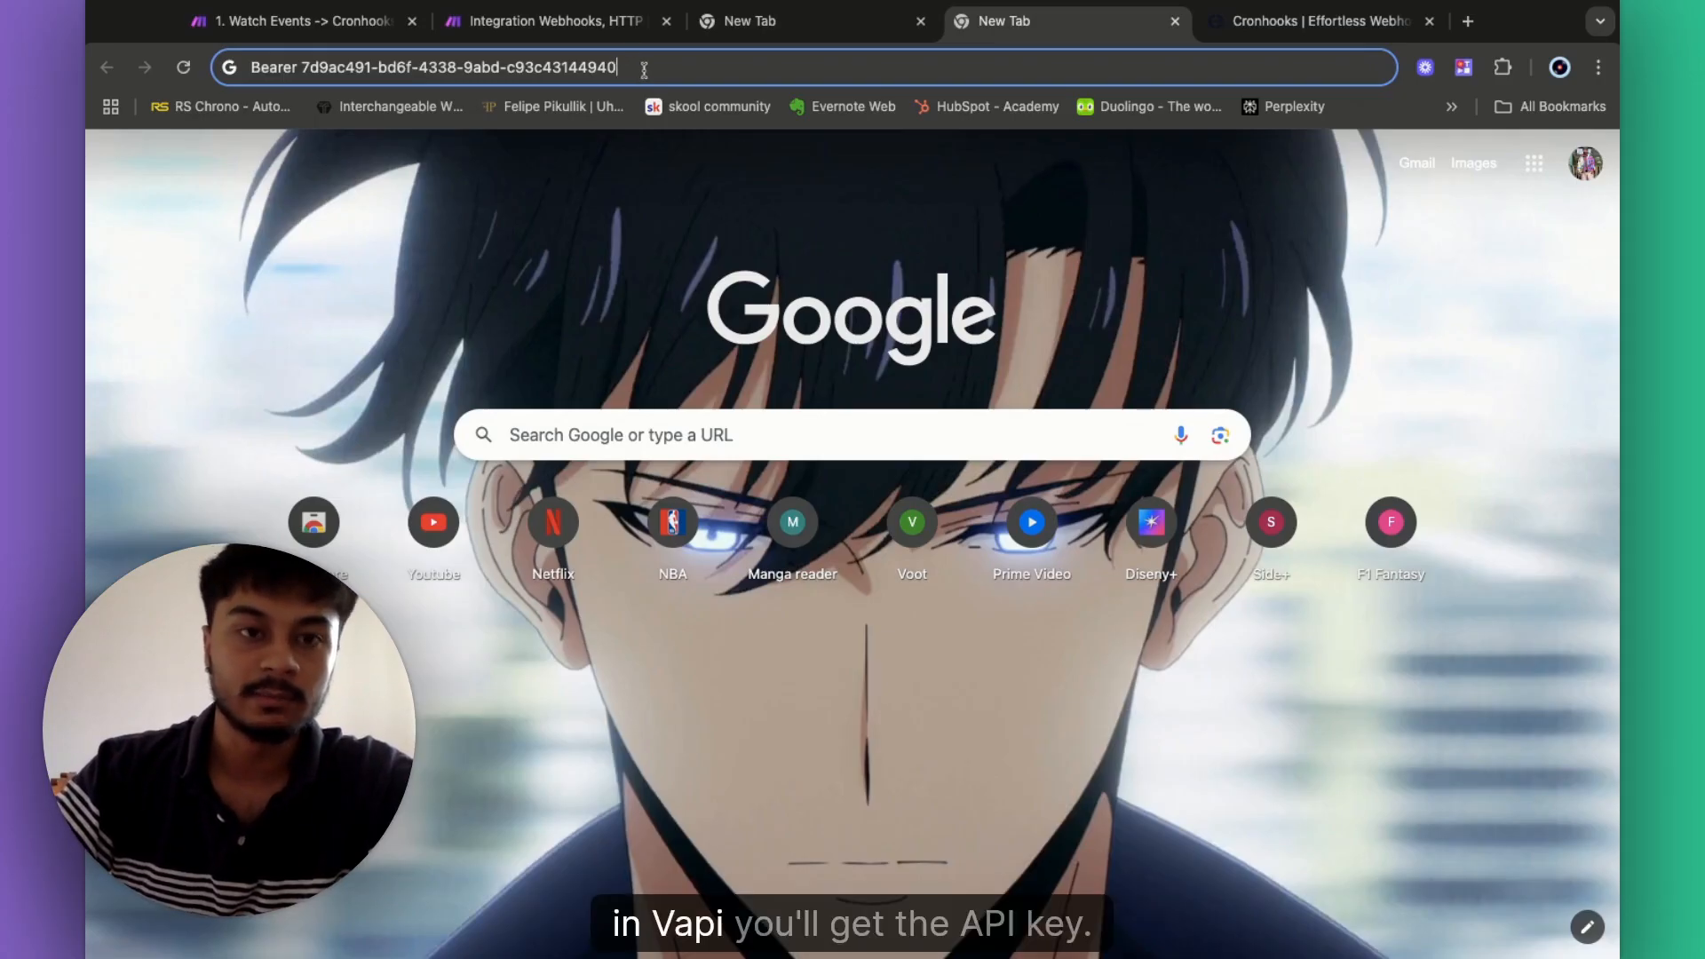
left_click_drag(643, 70, 421, 83)
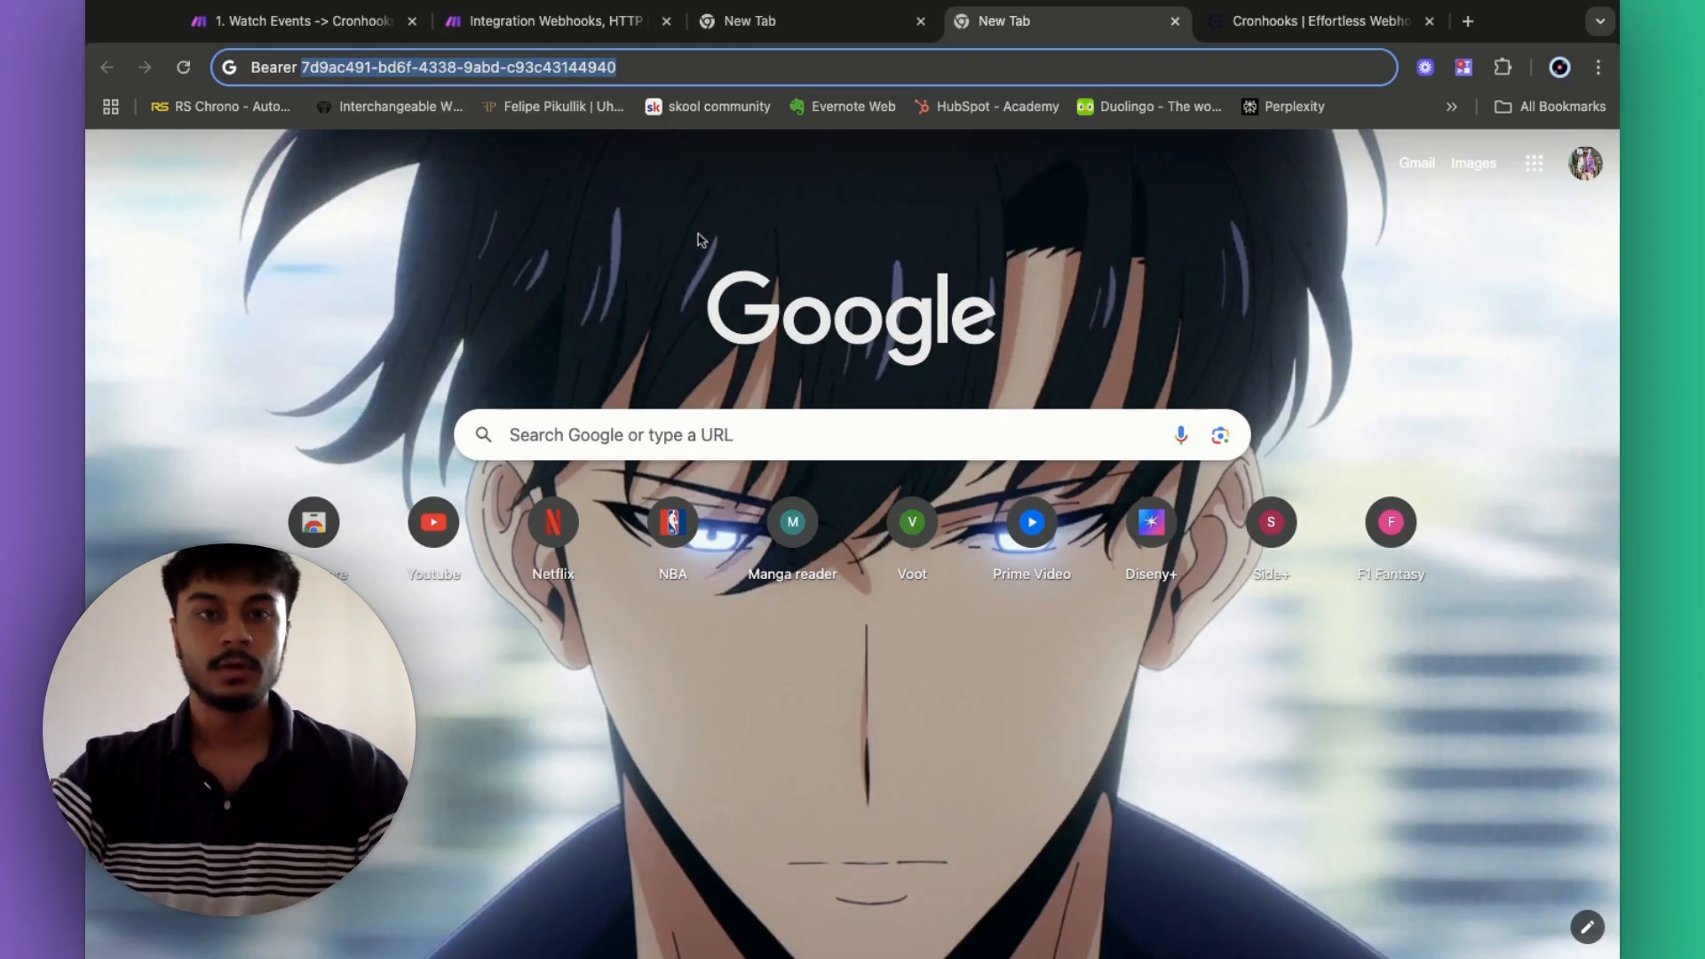
key("super+w")
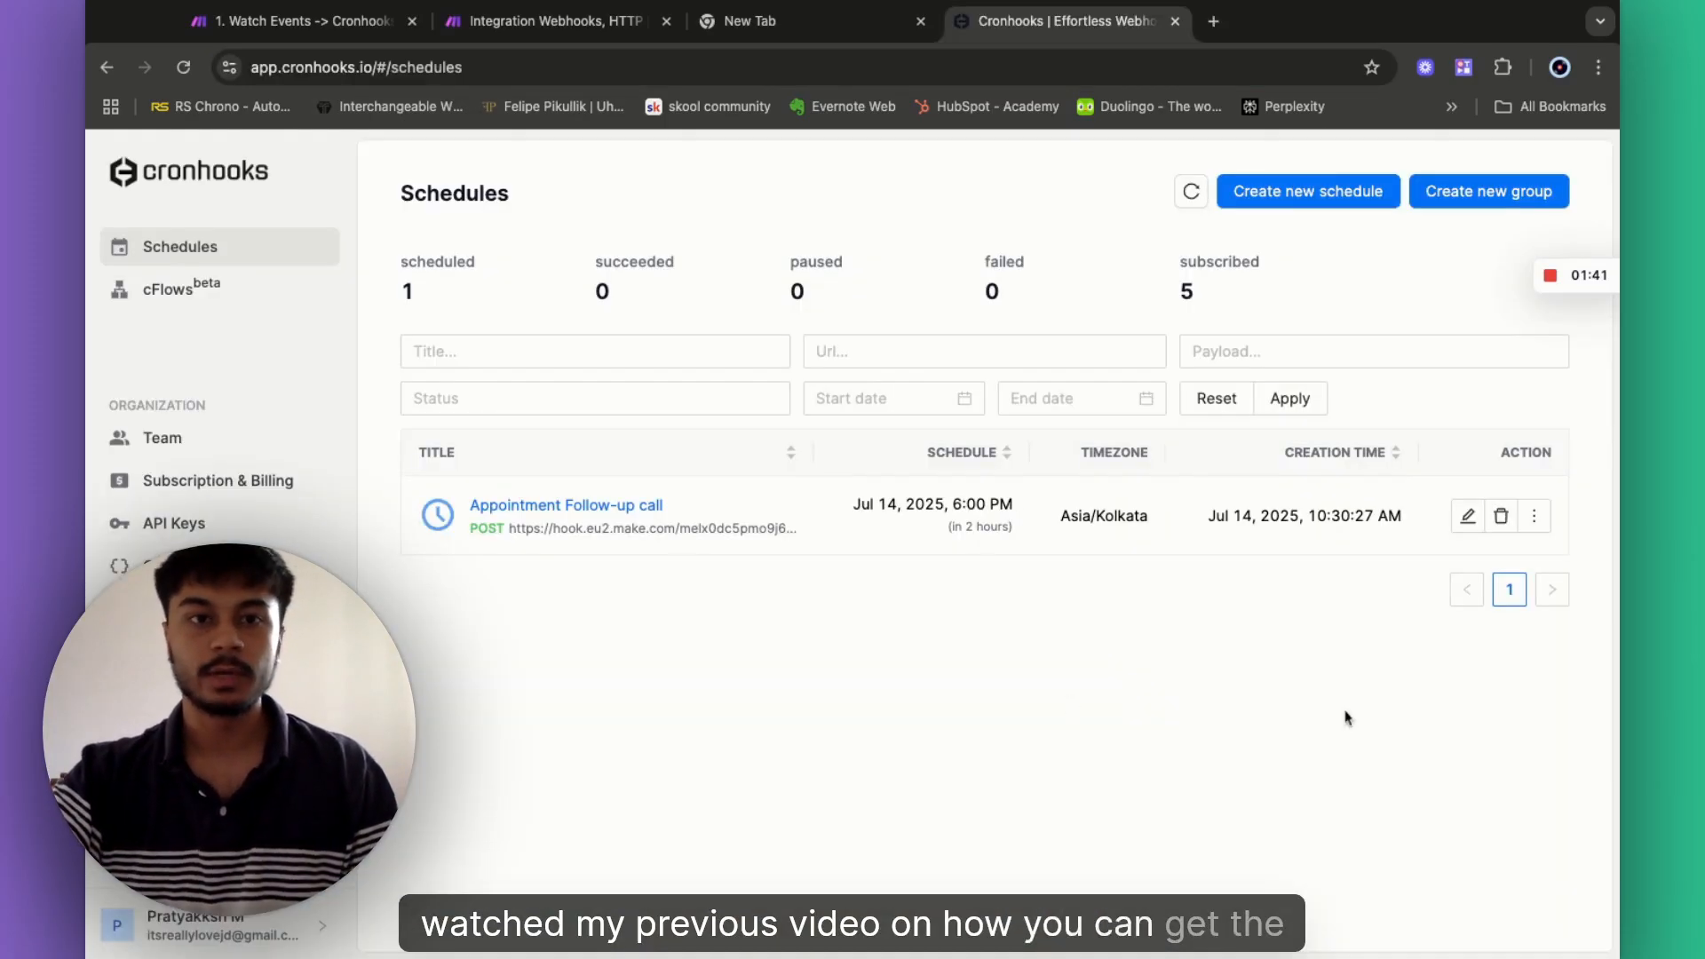
left_click(541, 22)
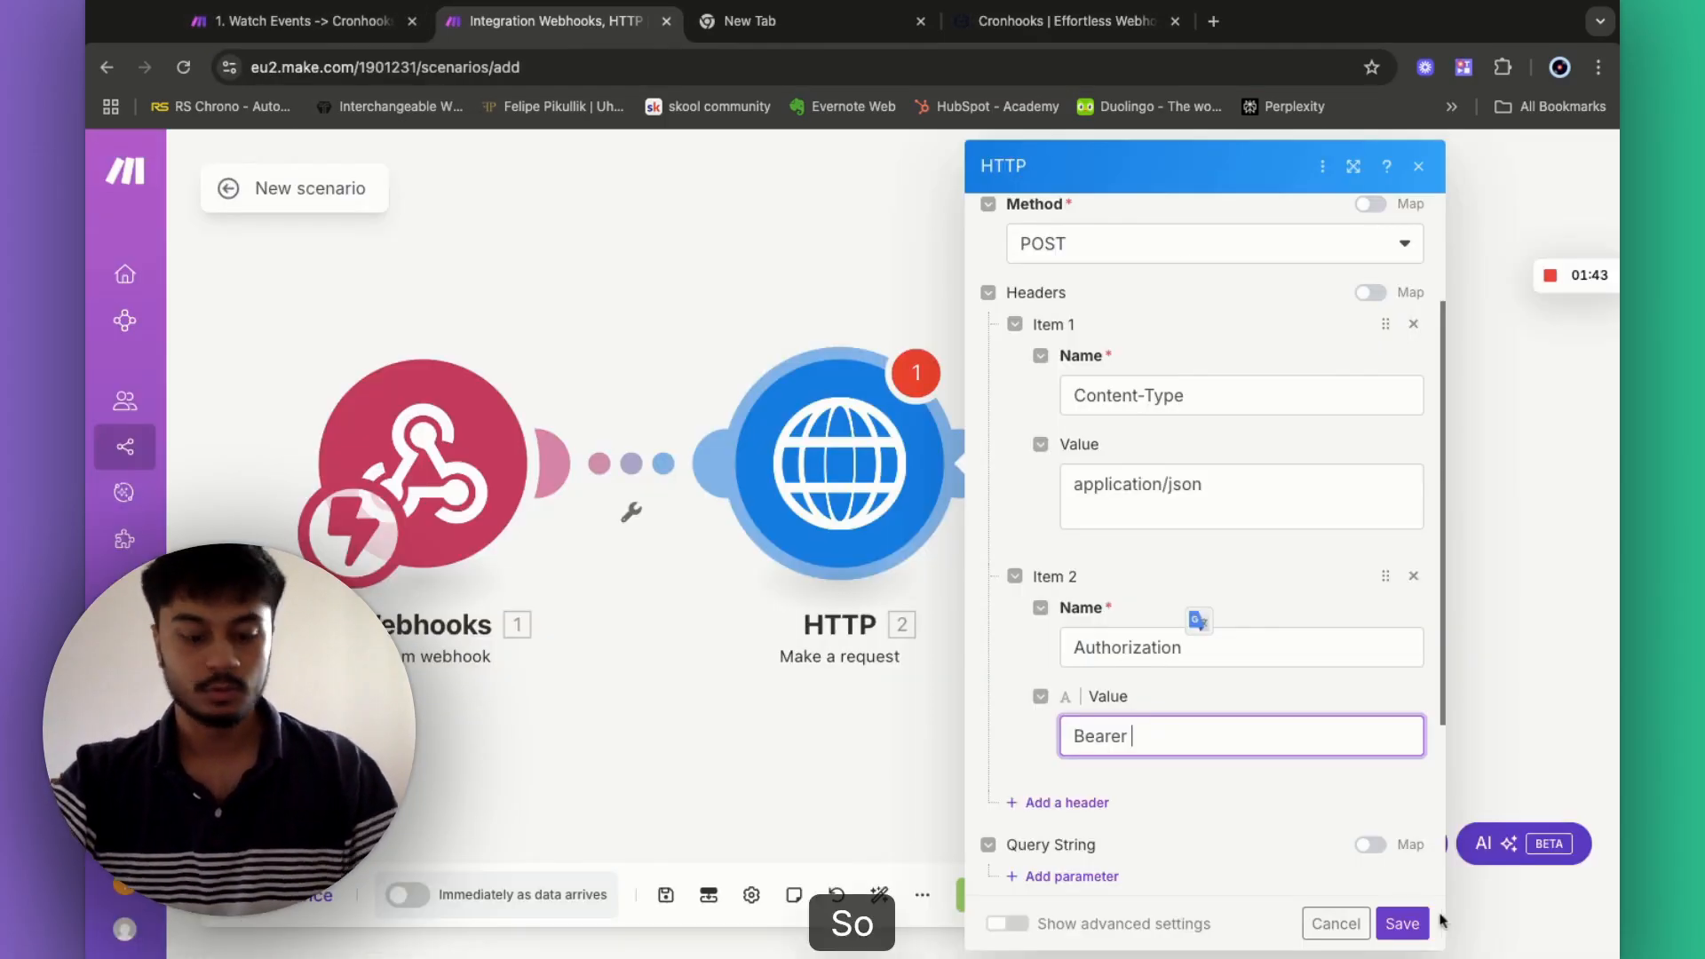
key("super+v")
scroll(1216, 845, "down", 3)
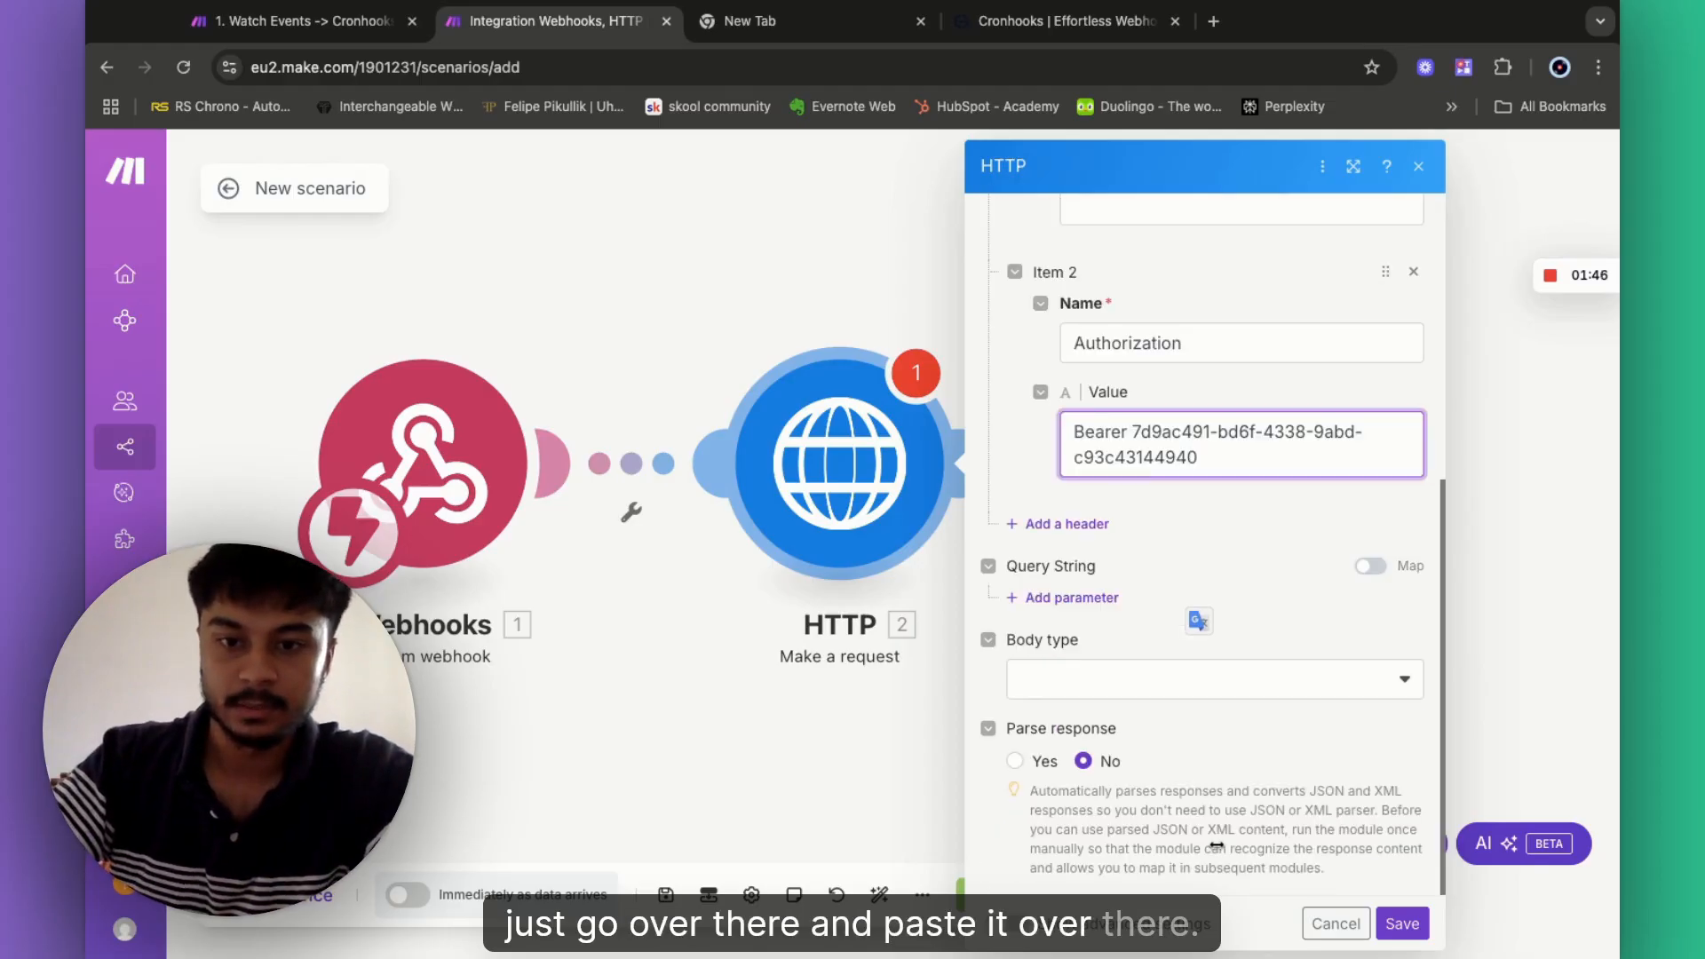
- Set the body type to Raw with content type JSON (application/json)
left_click(1124, 691)
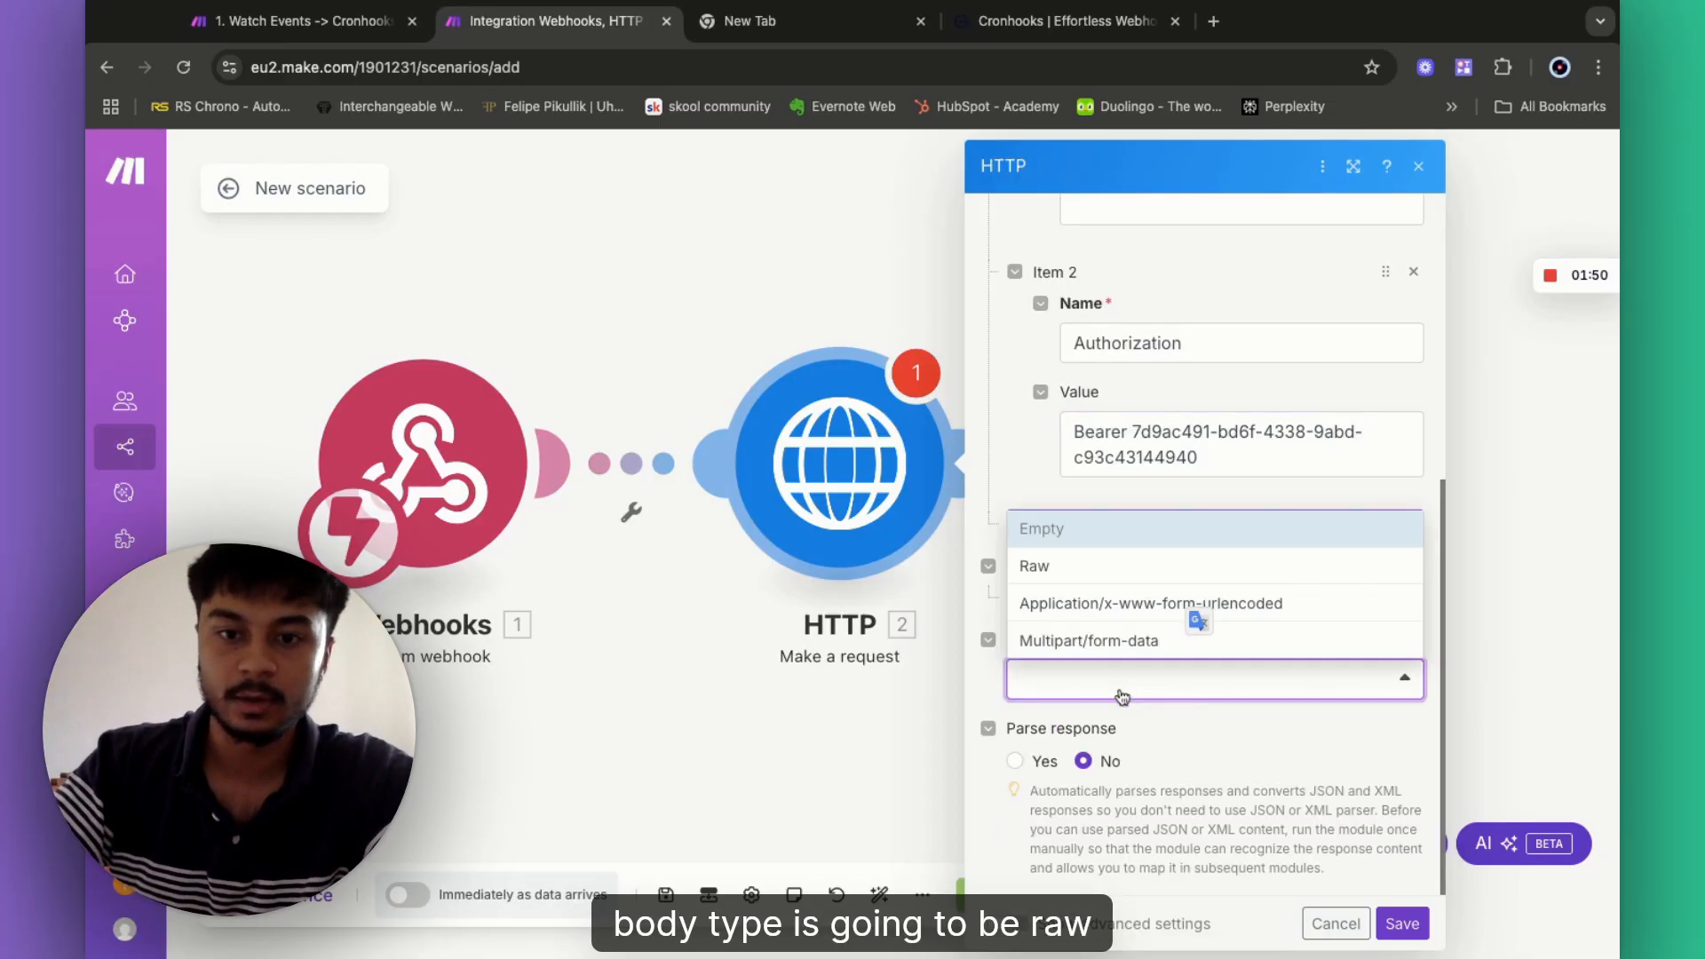
left_click(1066, 569)
left_click(1090, 765)
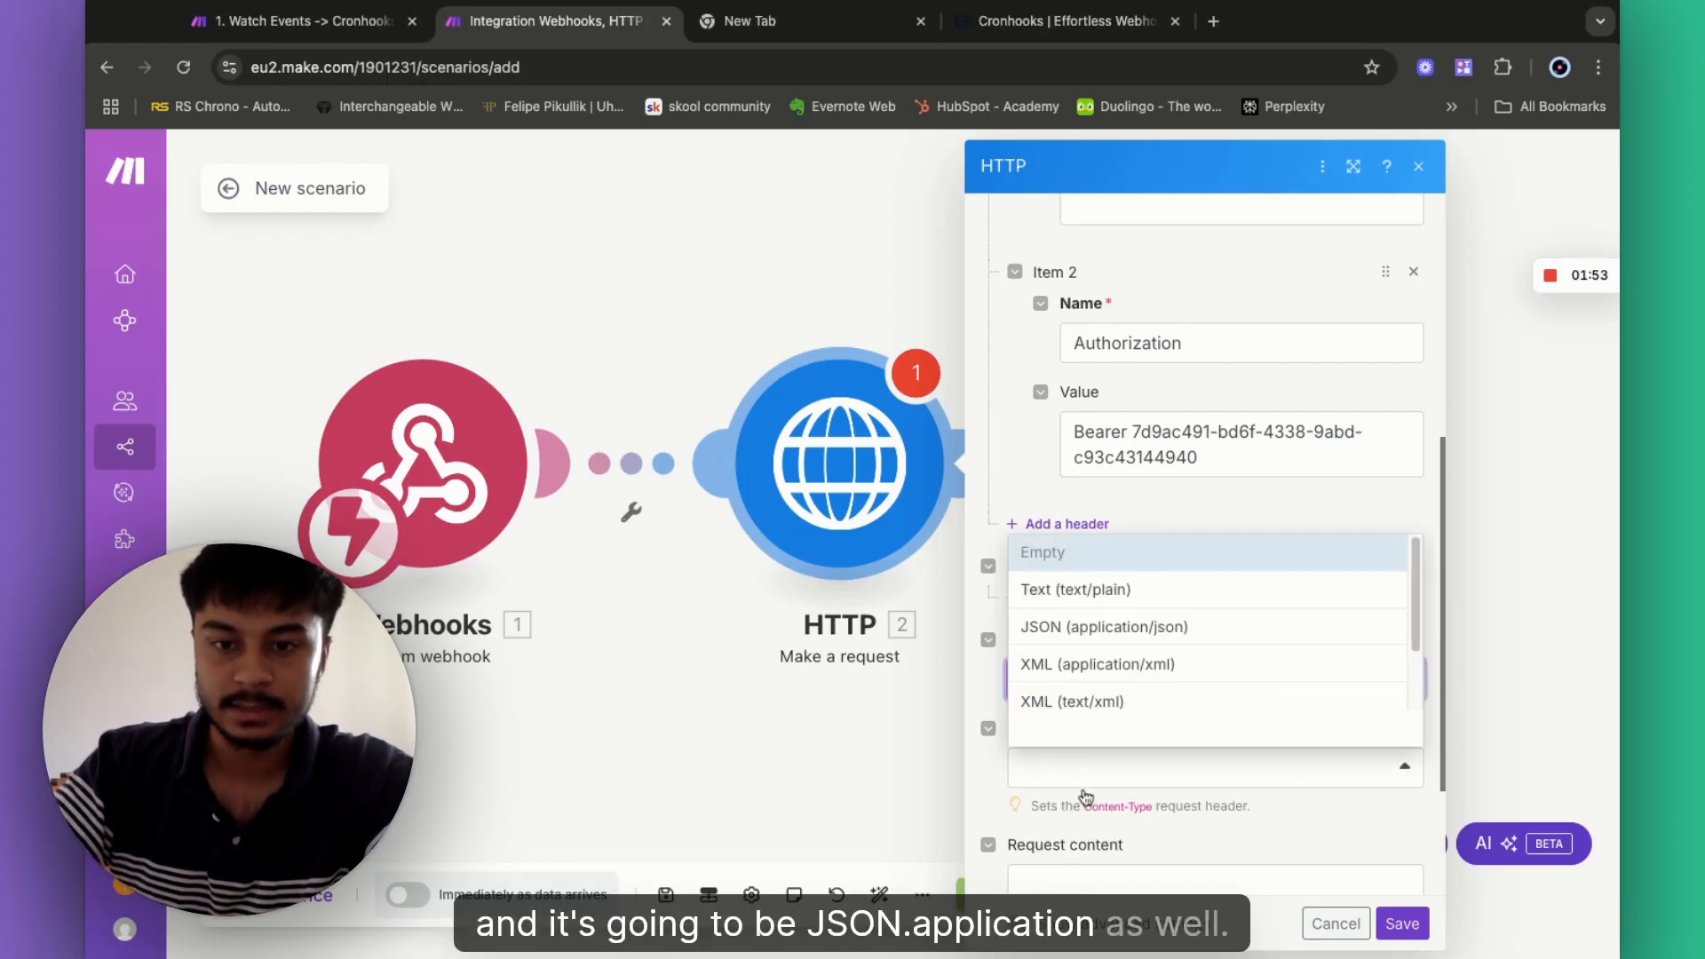
left_click(1073, 627)
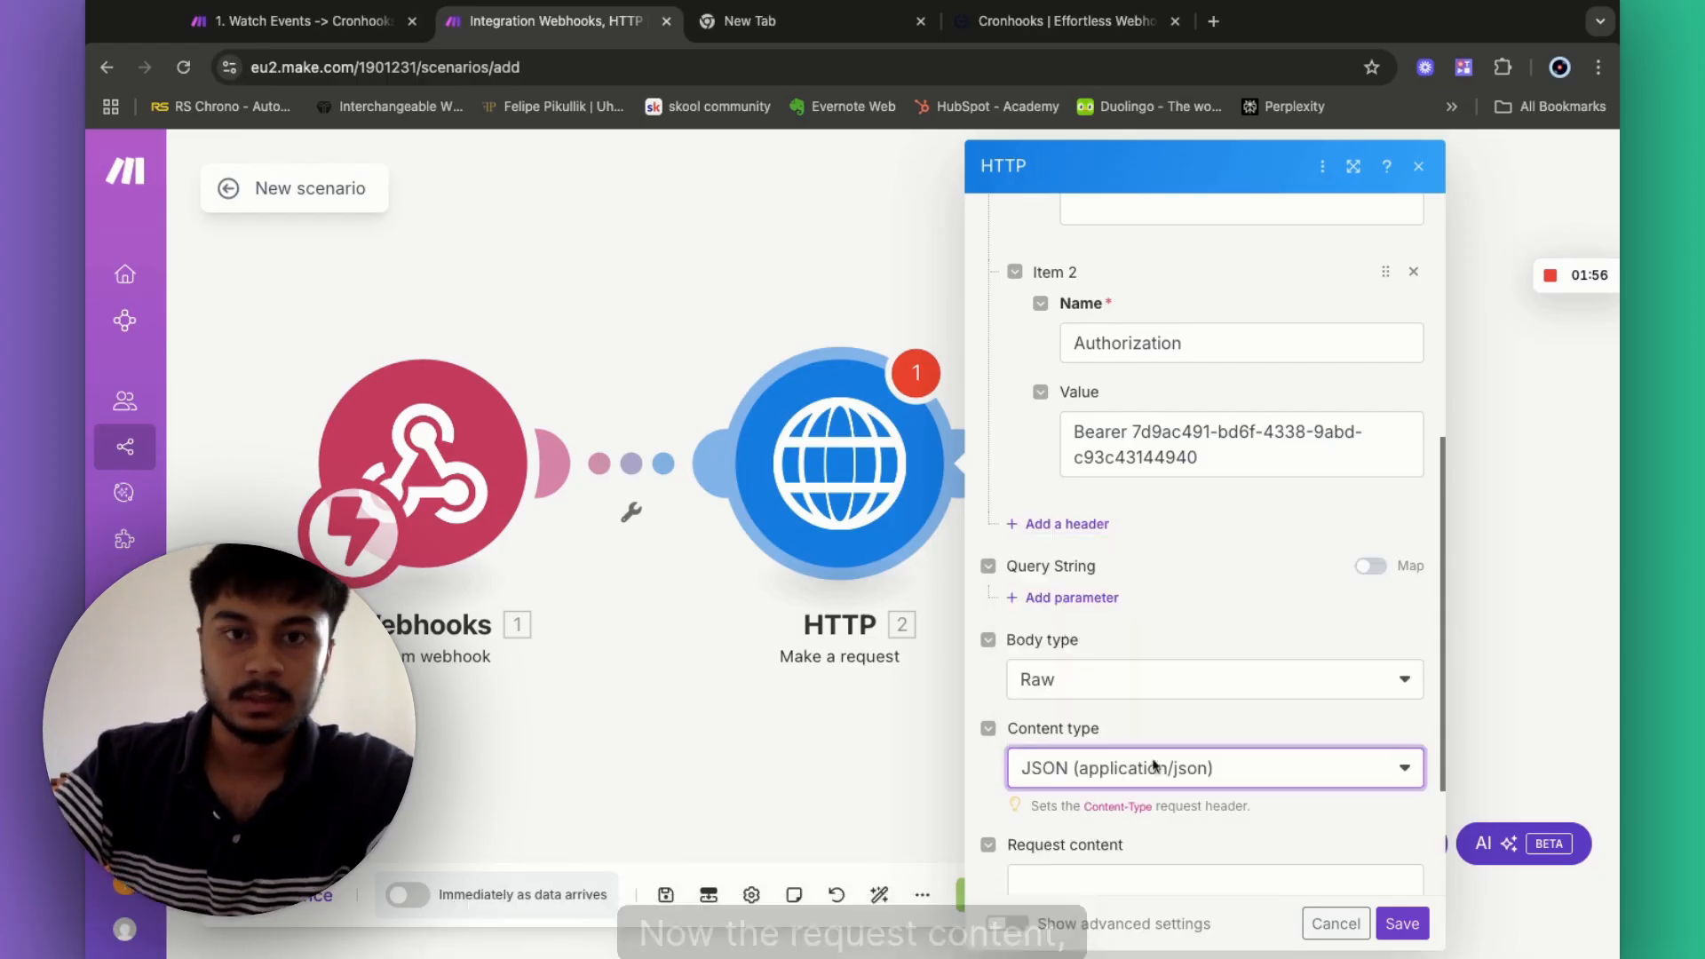
- Paste the copied Vapi call JSON payload into Request content
left_click(738, 21)
triple_click(568, 67)
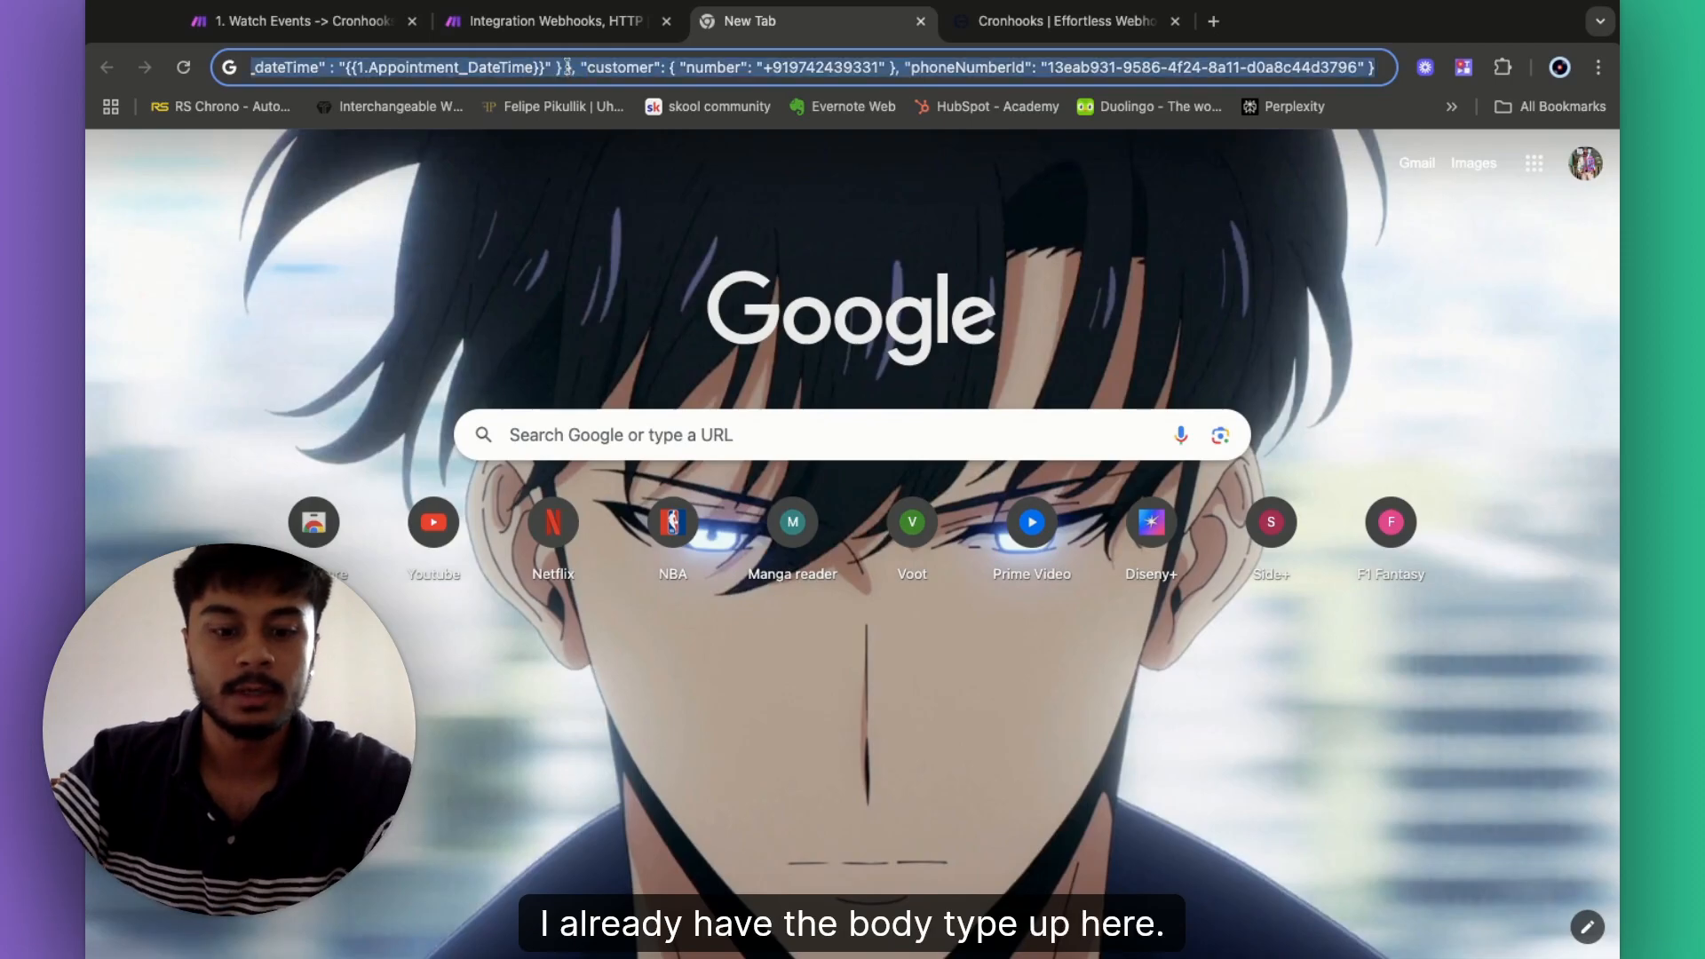
double_click(568, 67)
key("super+a")
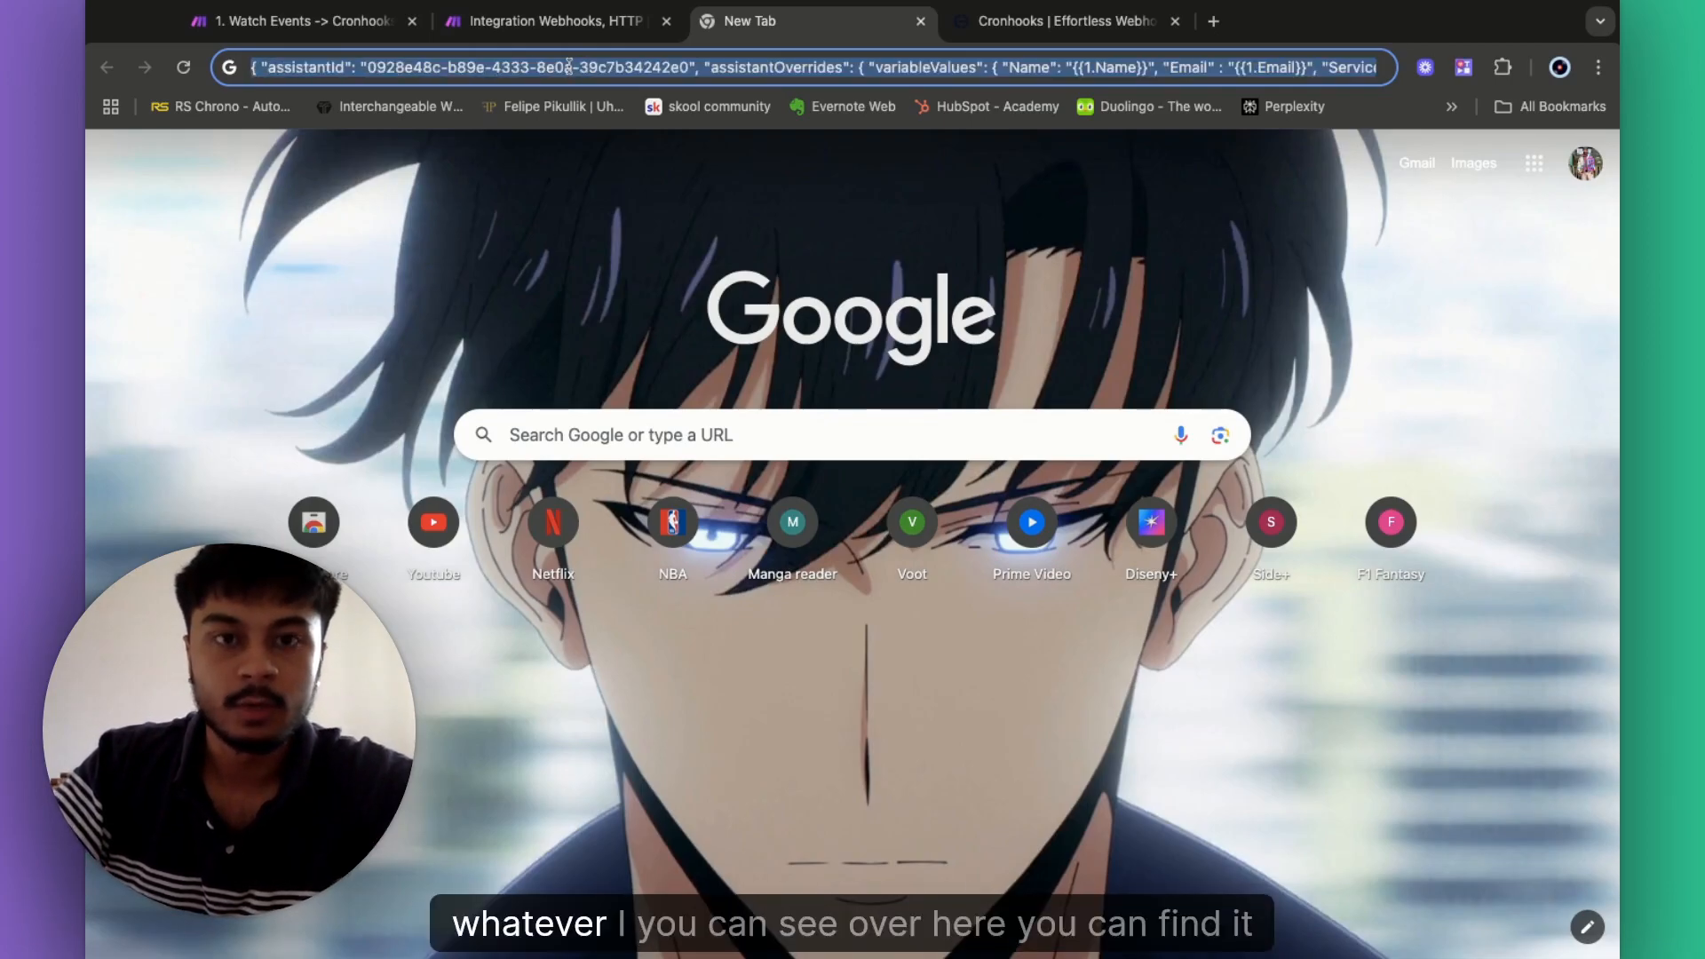
key("super+w")
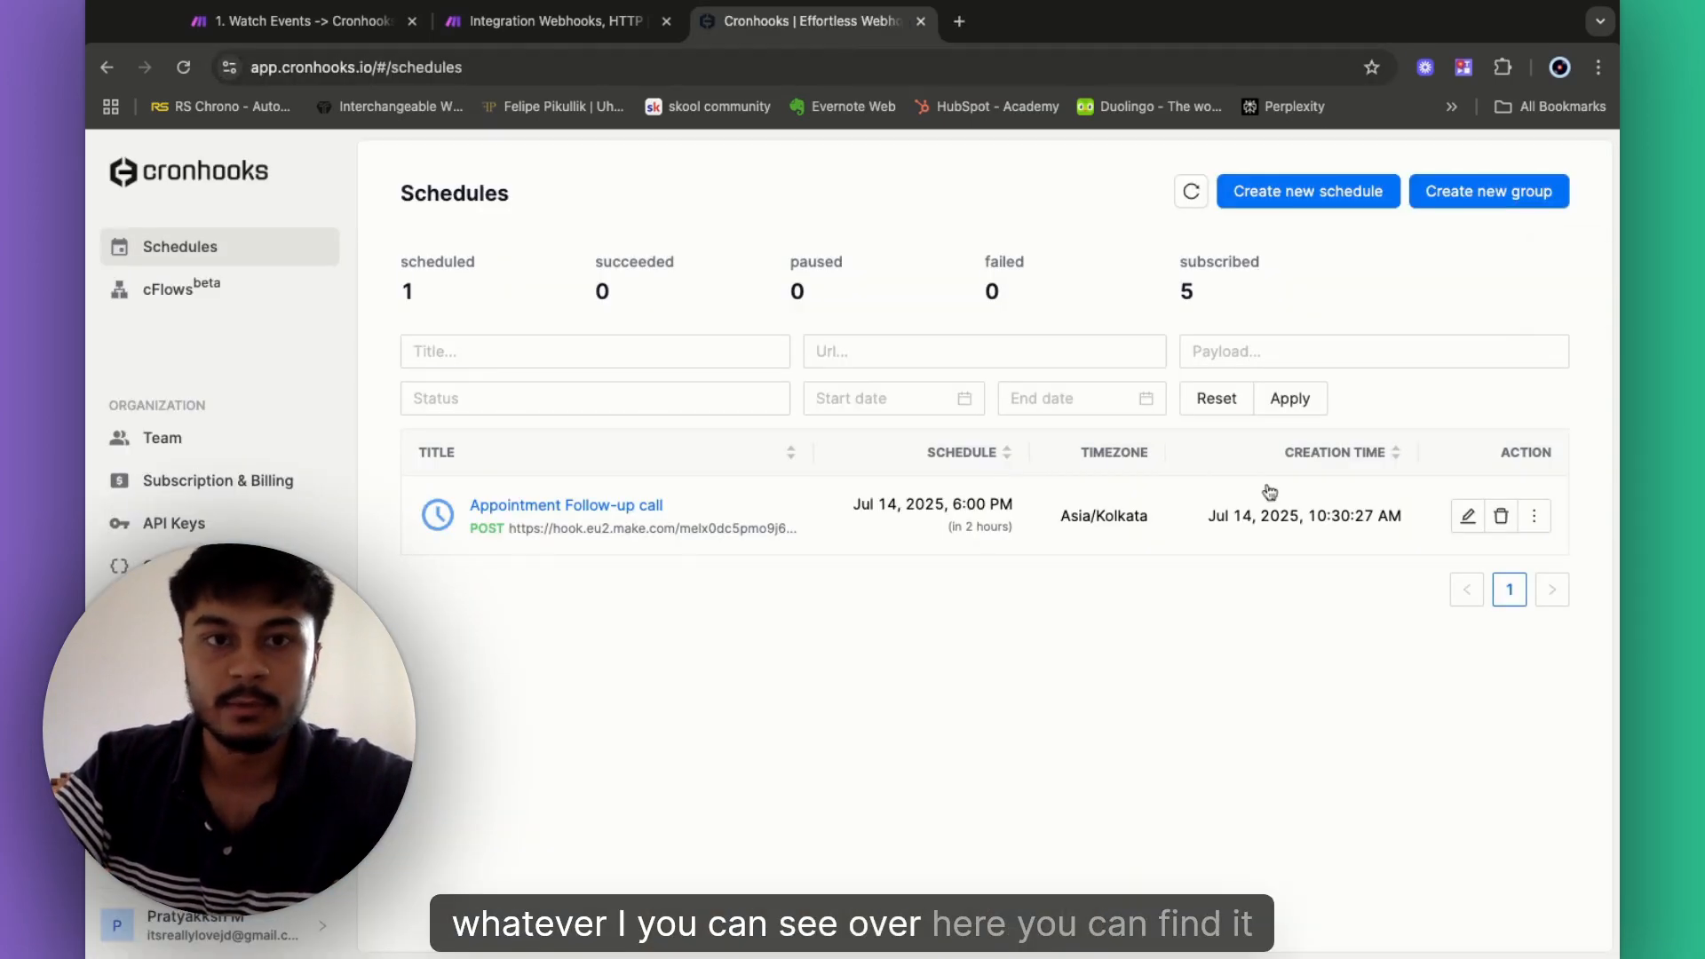
left_click(524, 23)
left_click(1184, 721)
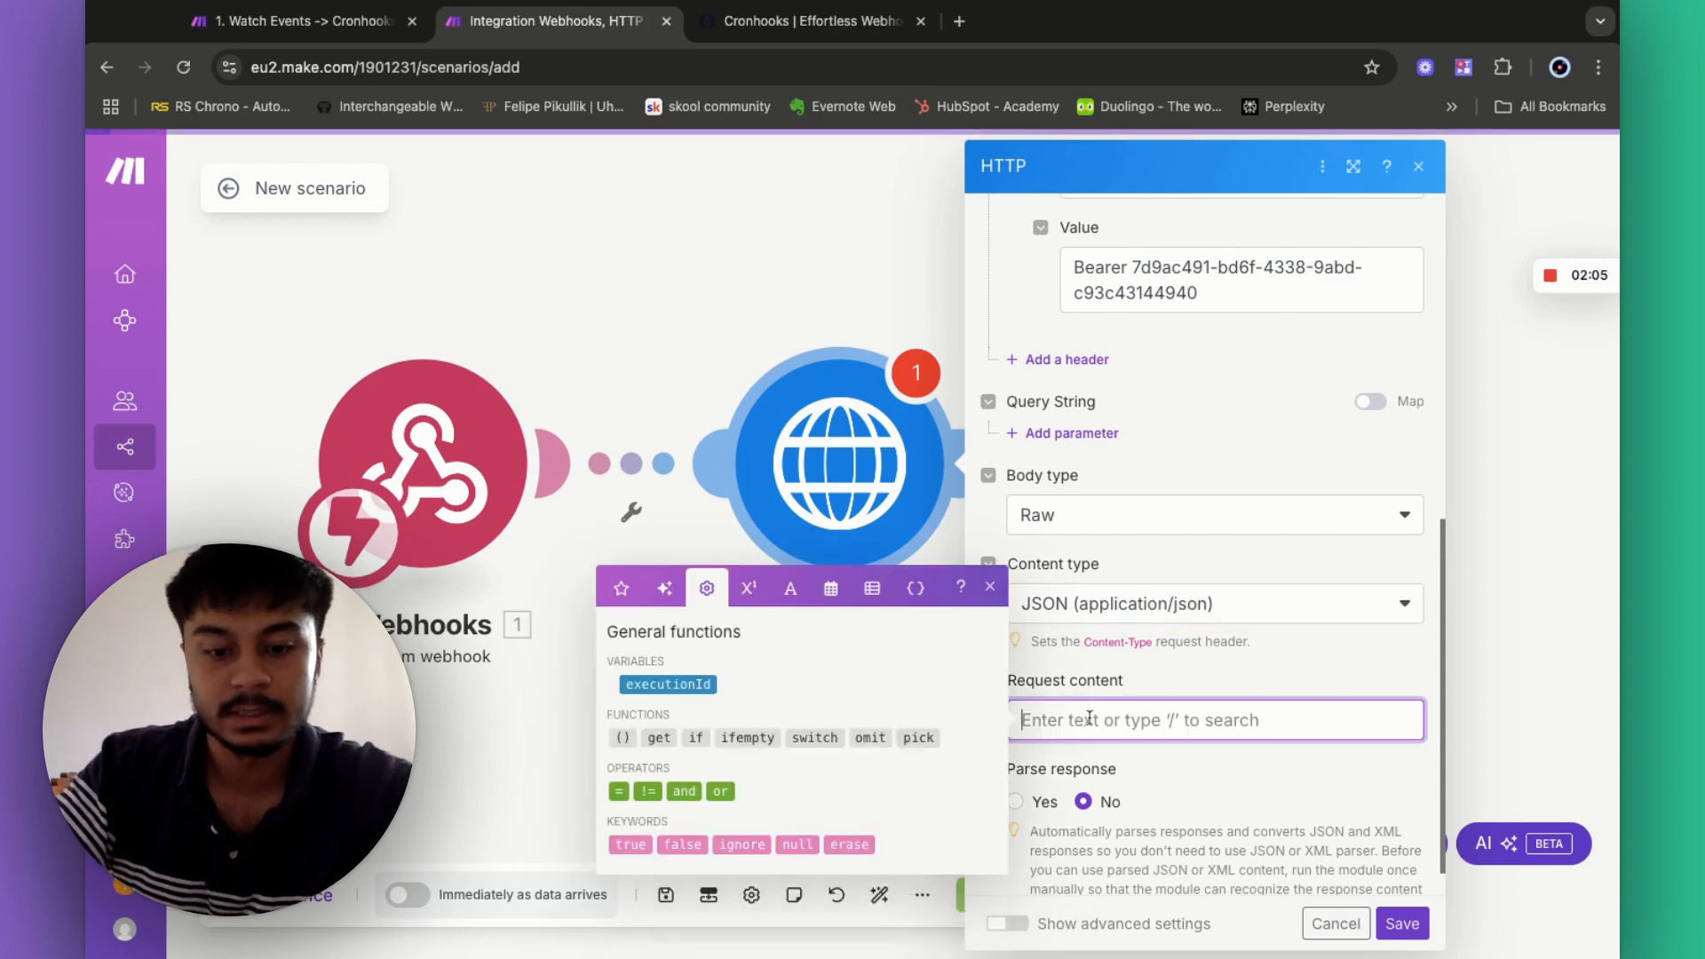
key("super+v")
scroll(1164, 755, "up", 5)
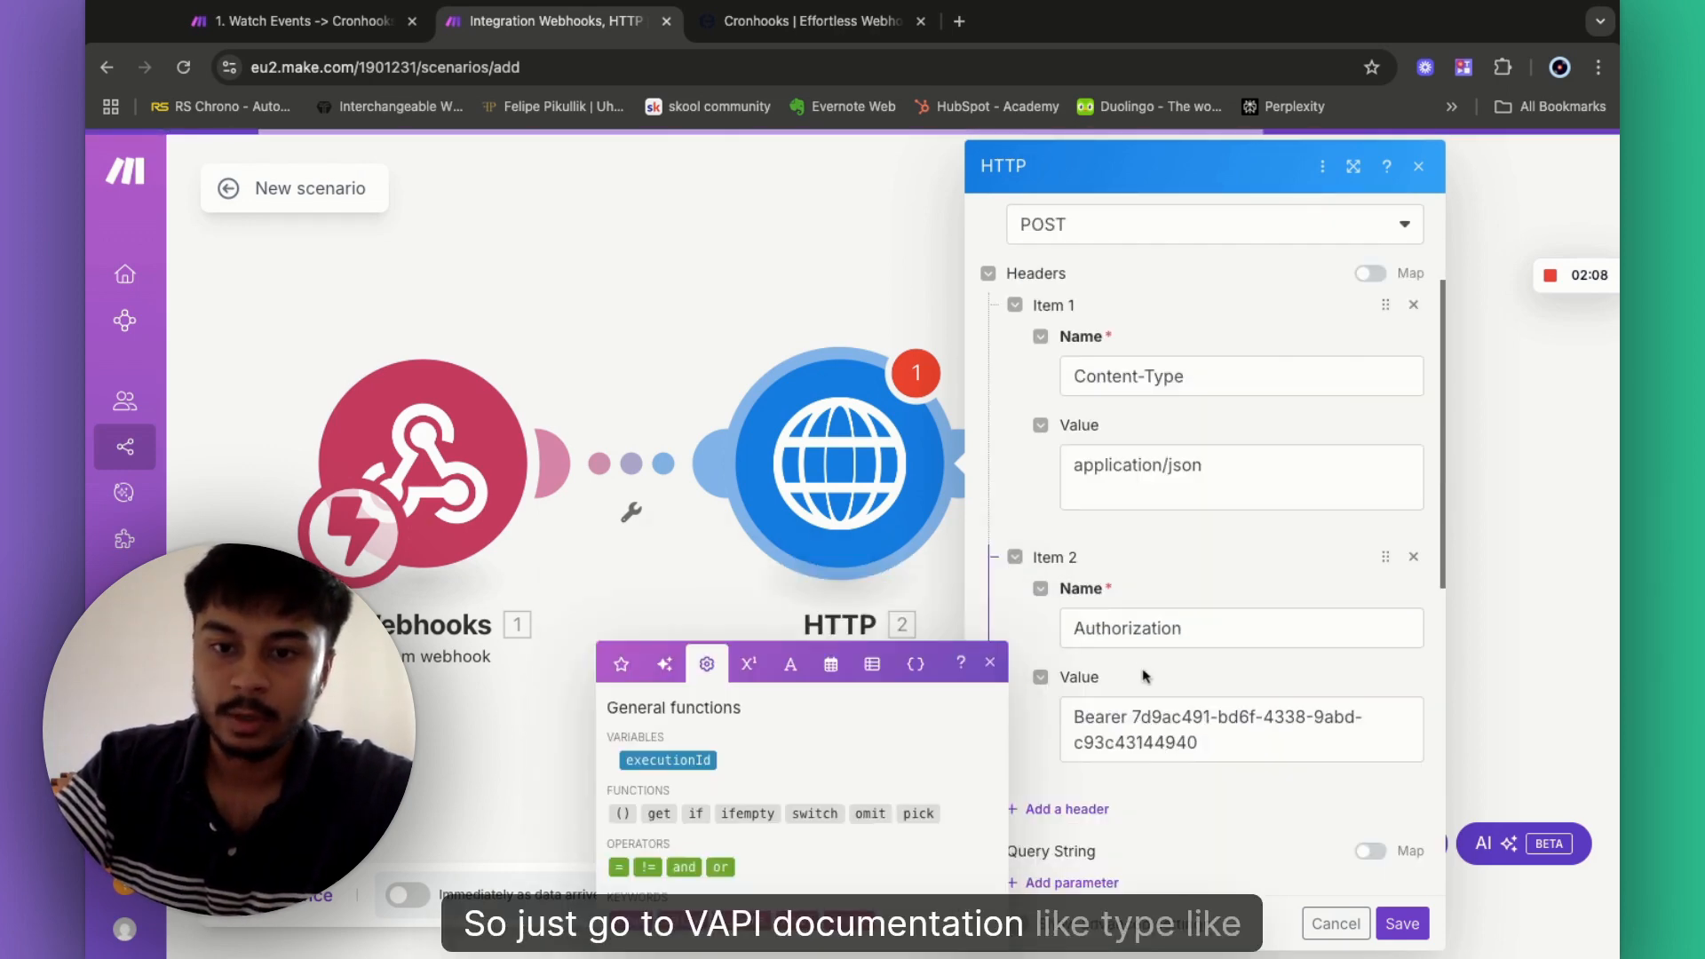
scroll(1144, 677, "down", 5)
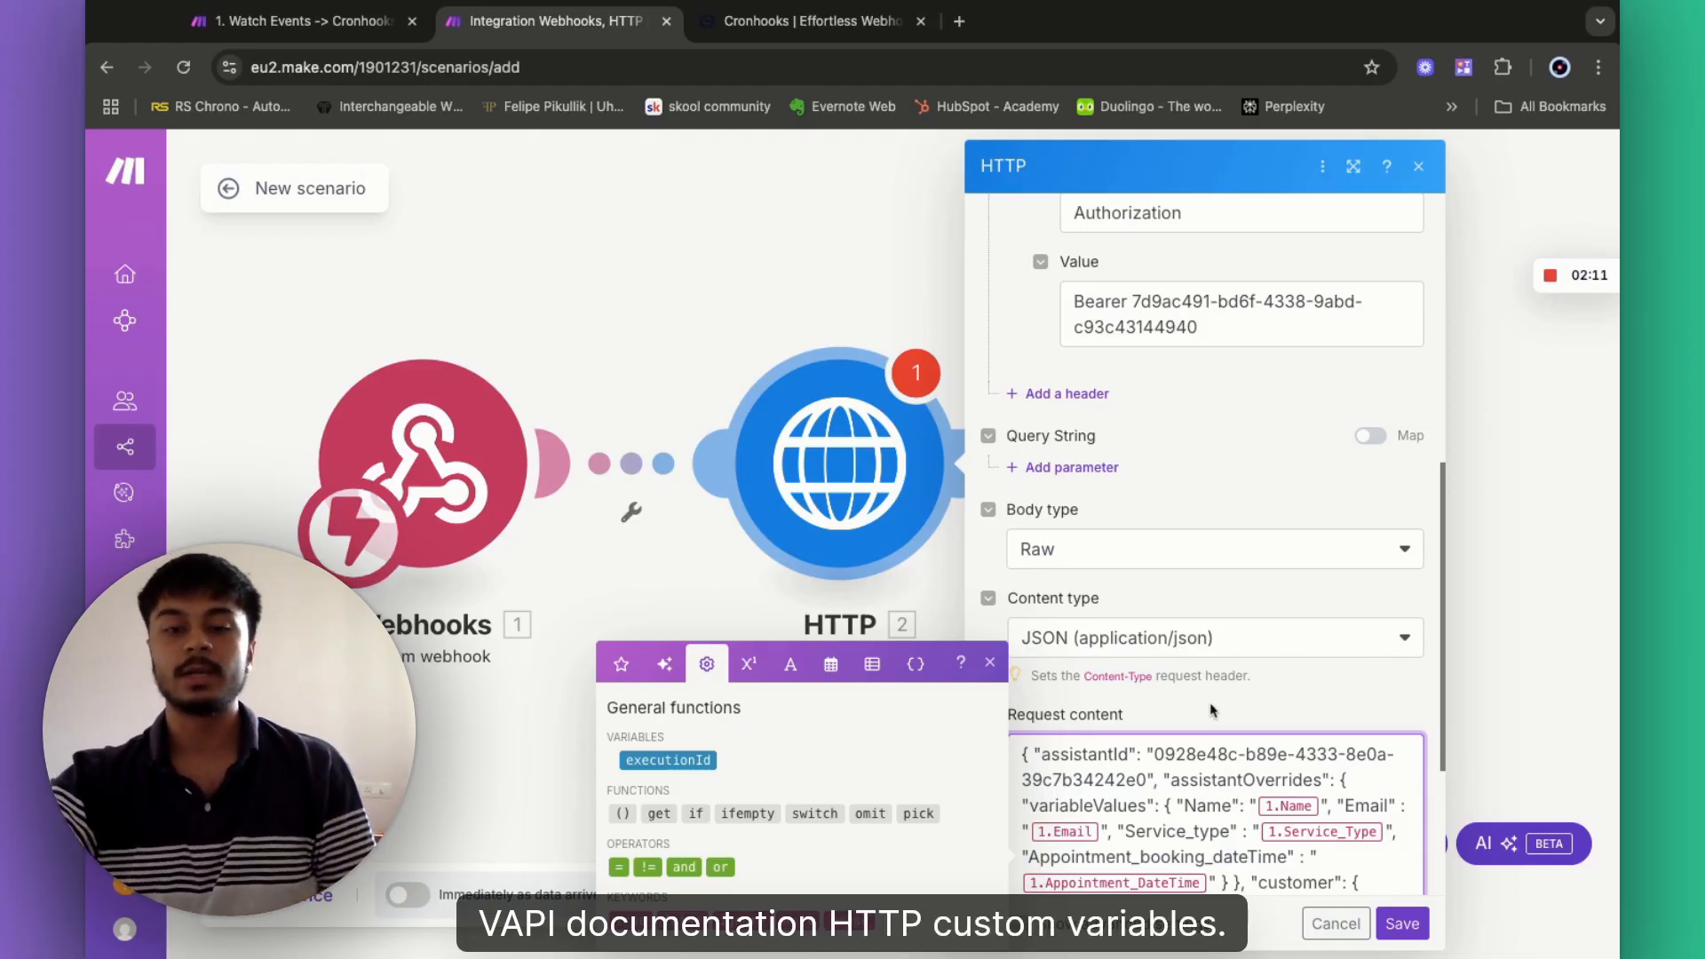
scroll(1179, 725, "down", 3)
left_click(1048, 504)
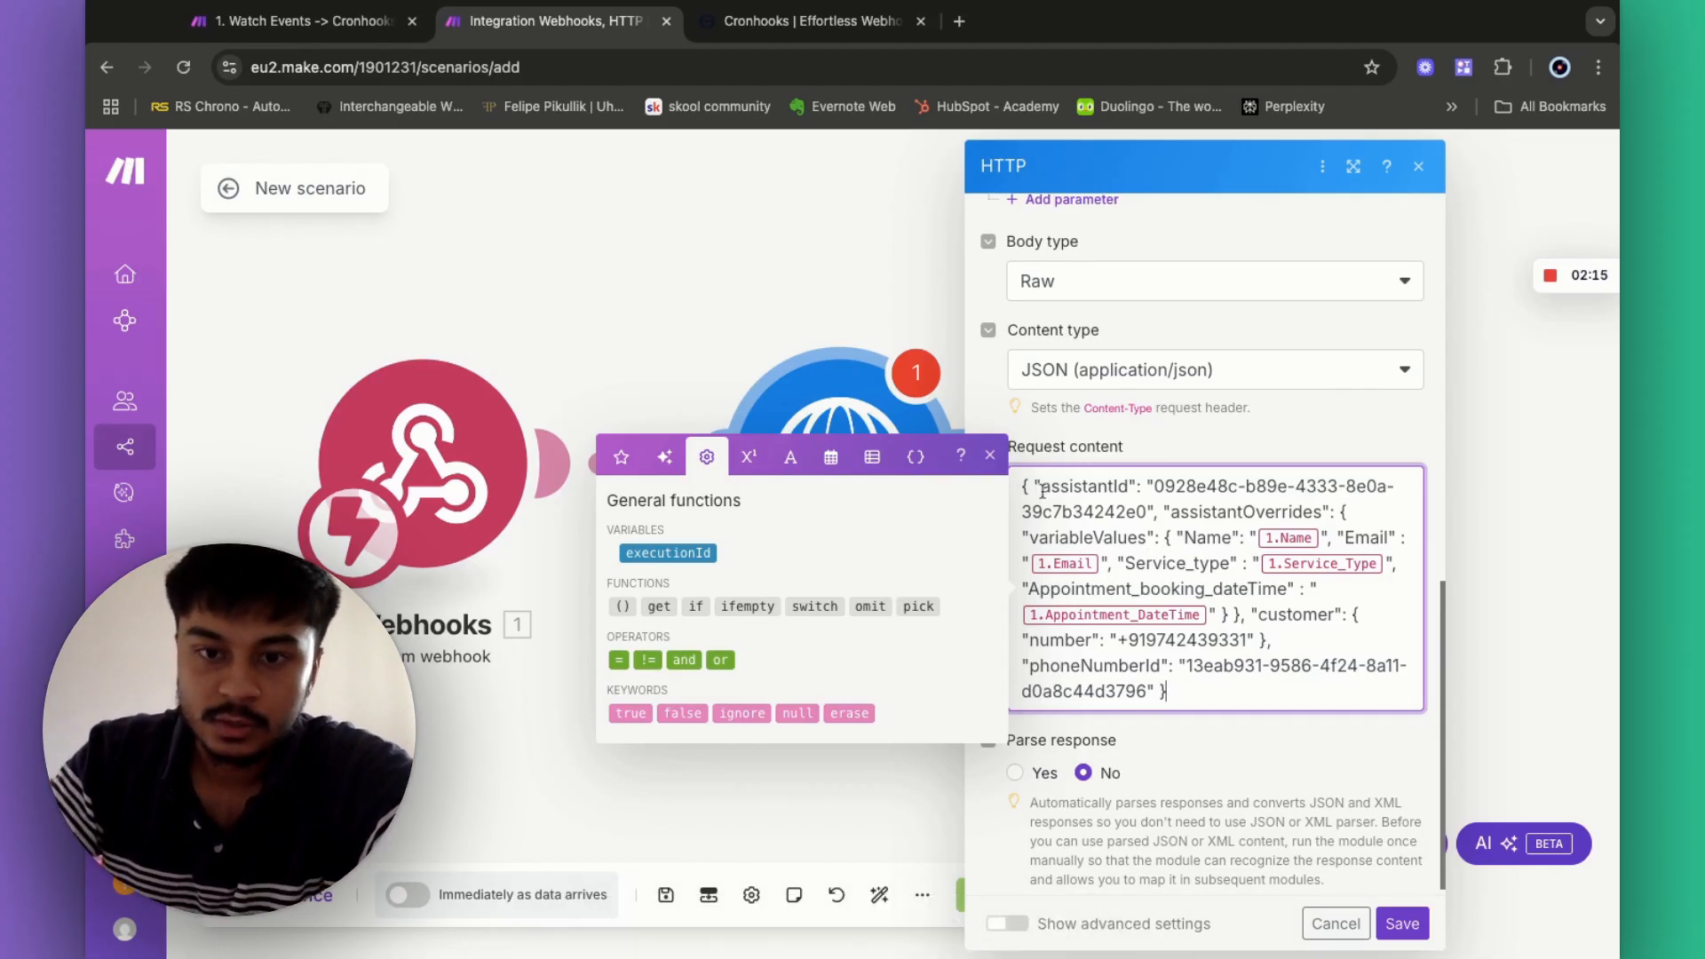
- Put assistantId, assistantOverrides, variableValues, Name, Email and Service_type on separate lines
left_click(1041, 488)
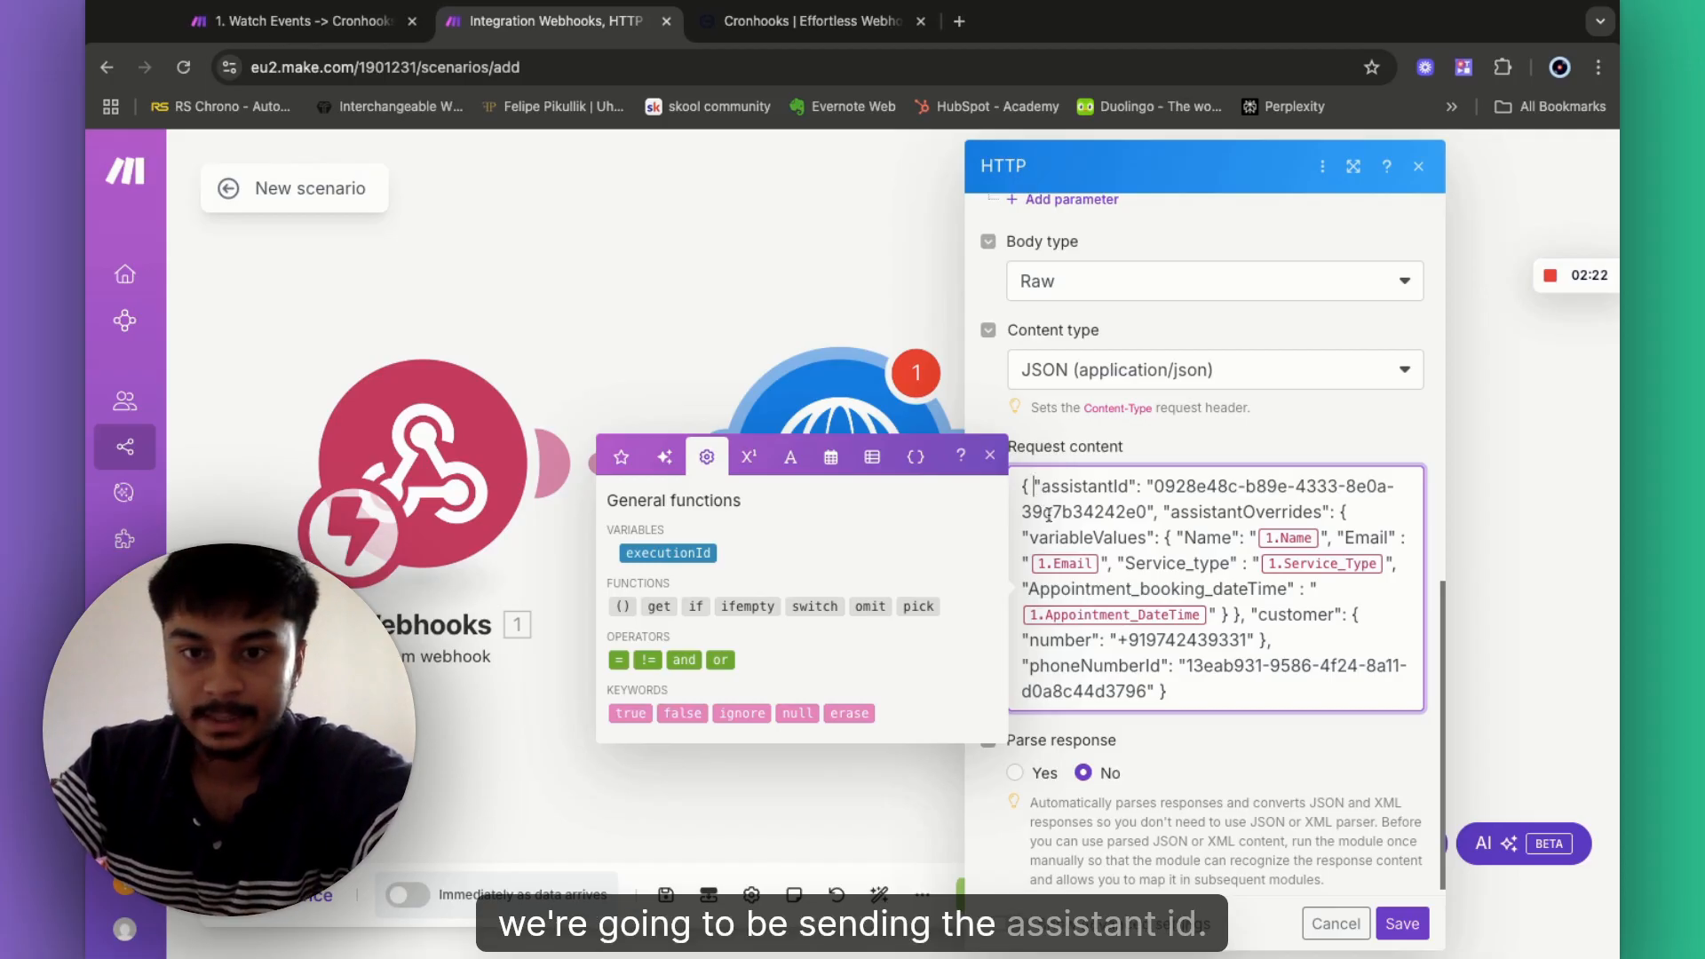
key("Return")
left_click(1165, 537)
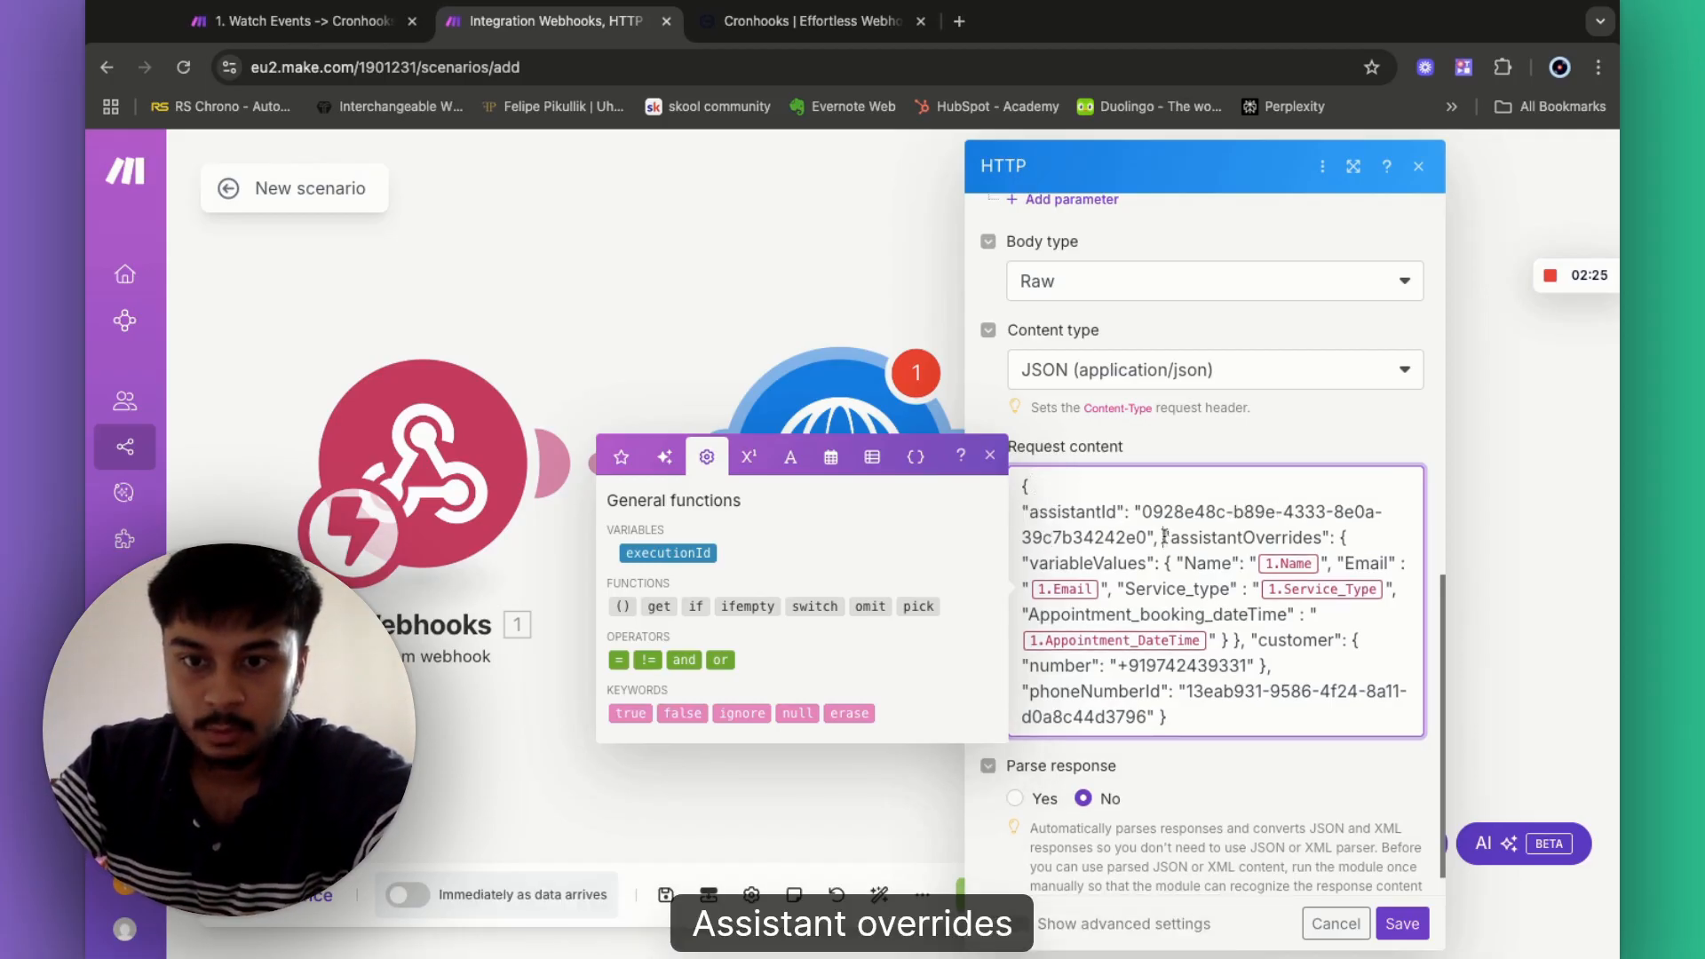
key("Return")
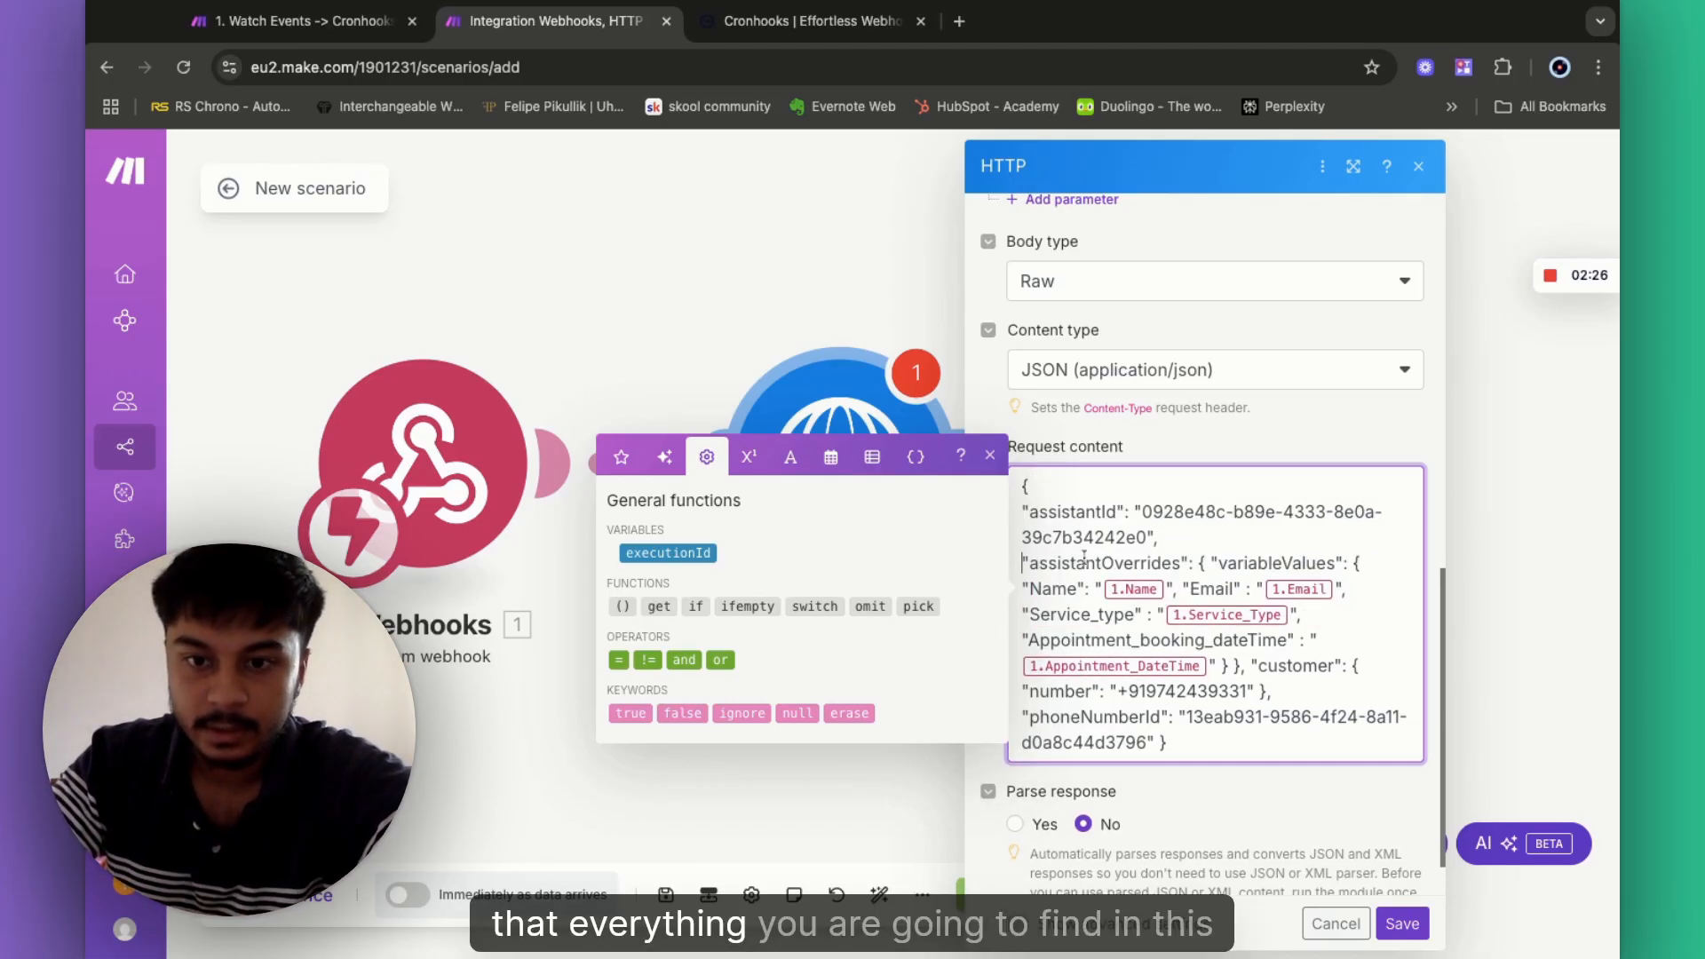
left_click(1200, 567)
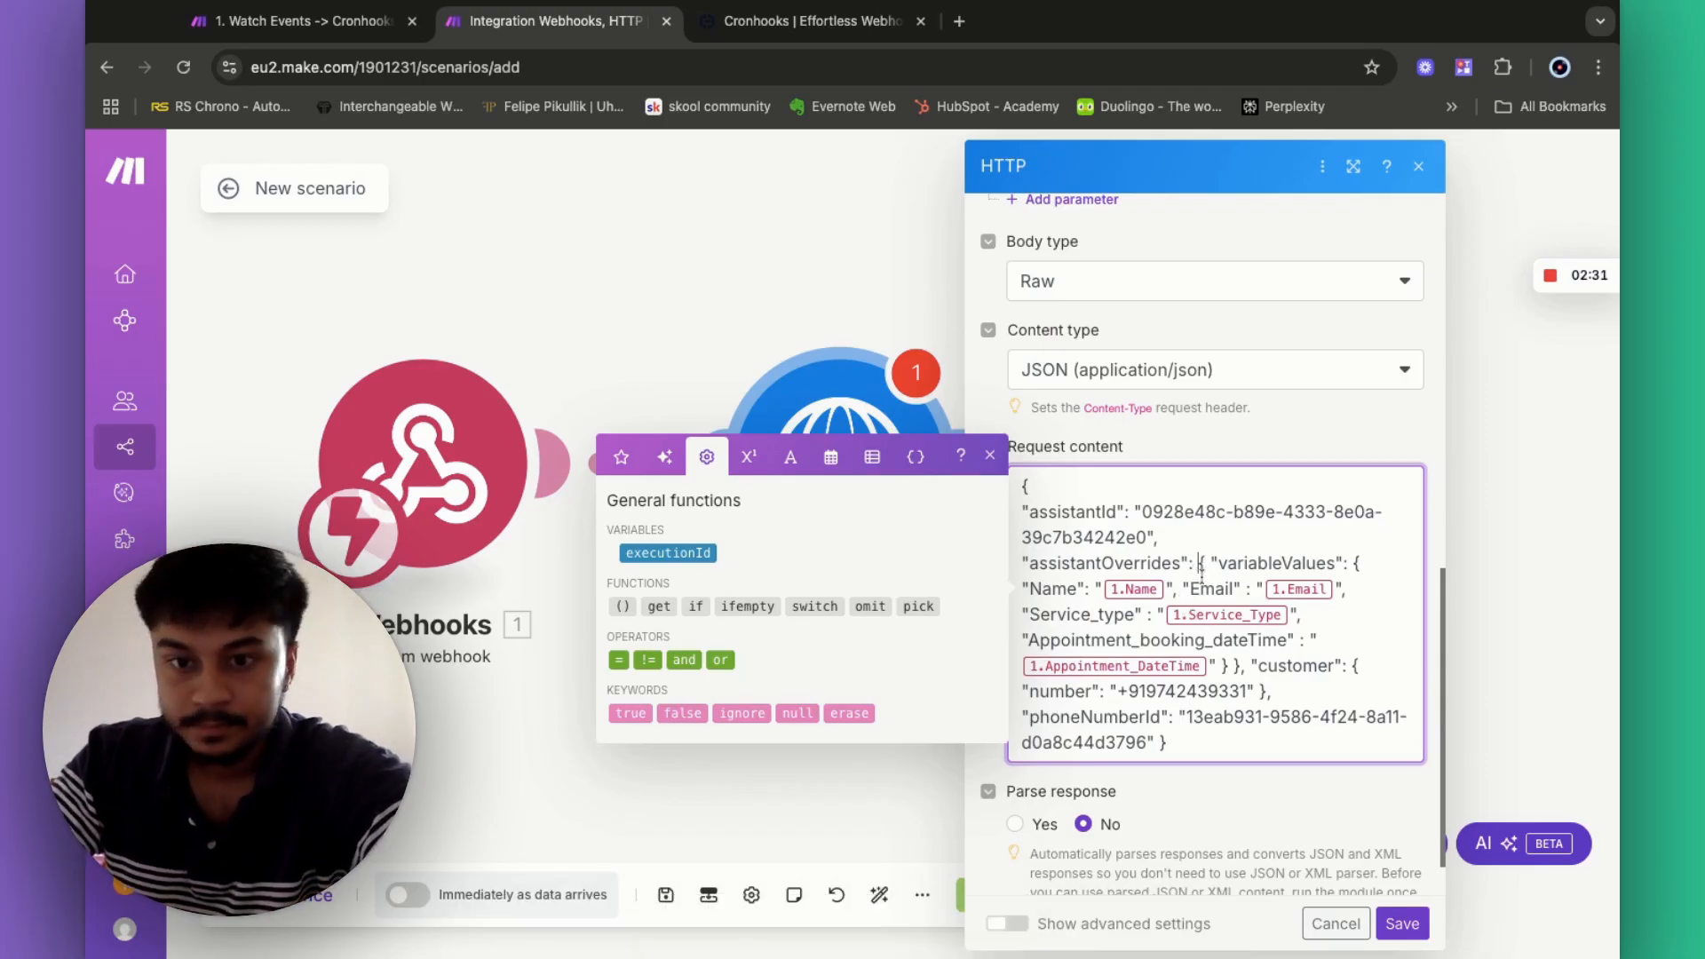
key("Return")
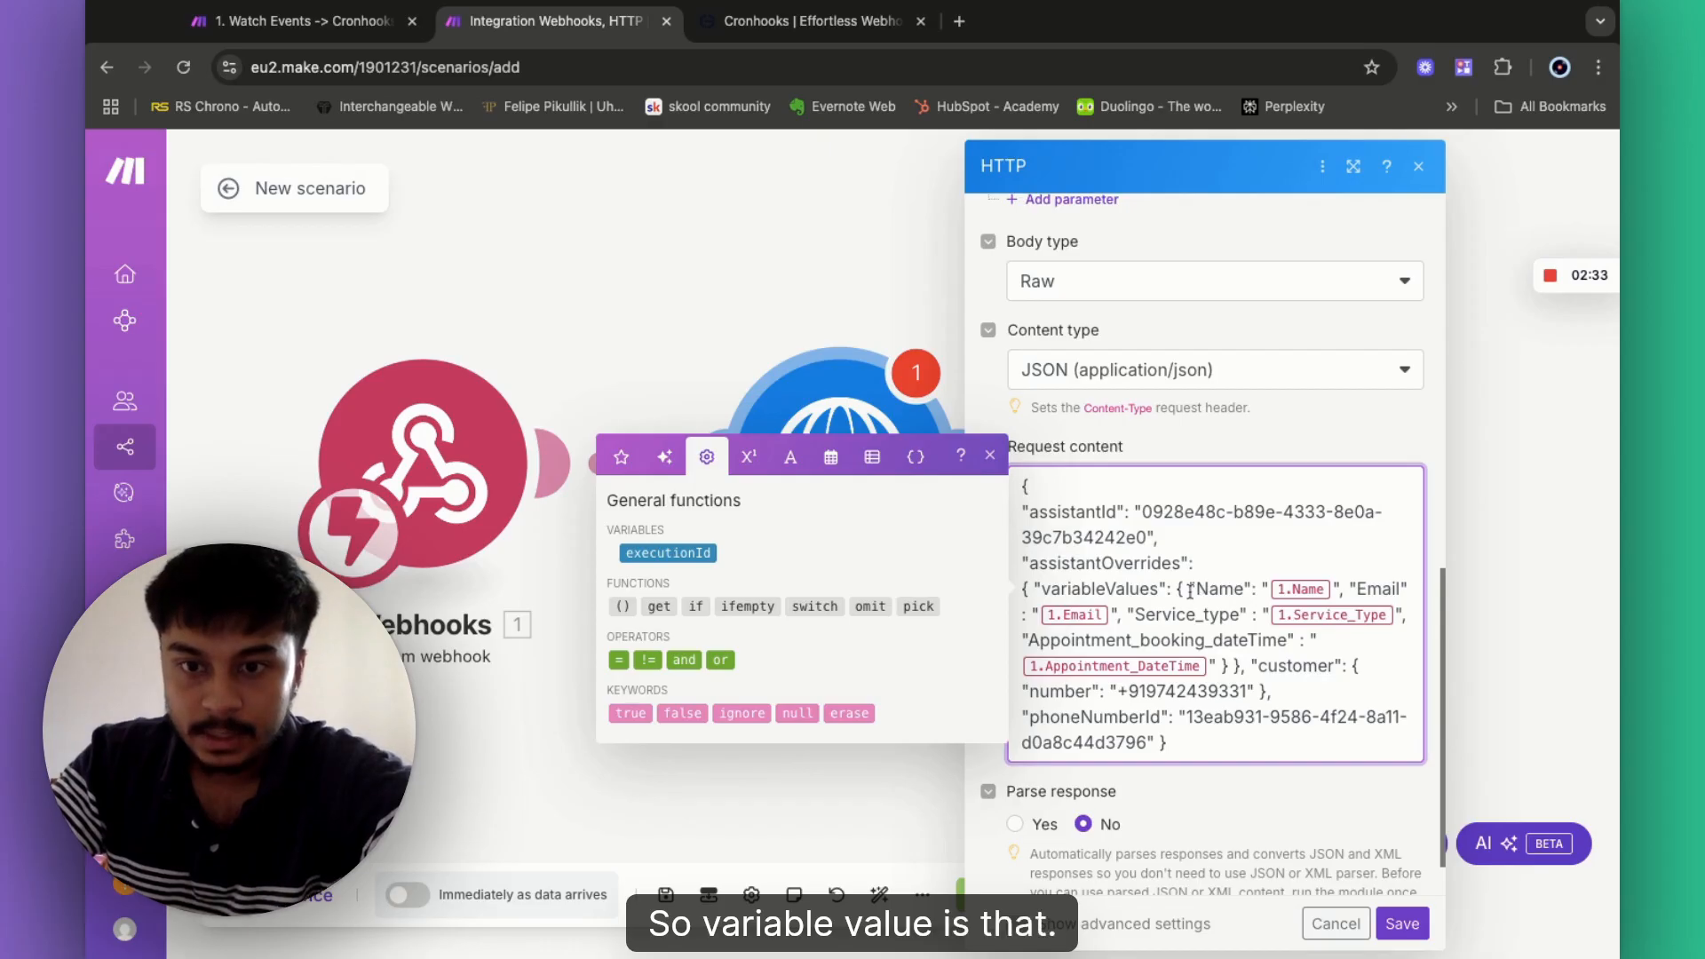
left_click(1190, 590)
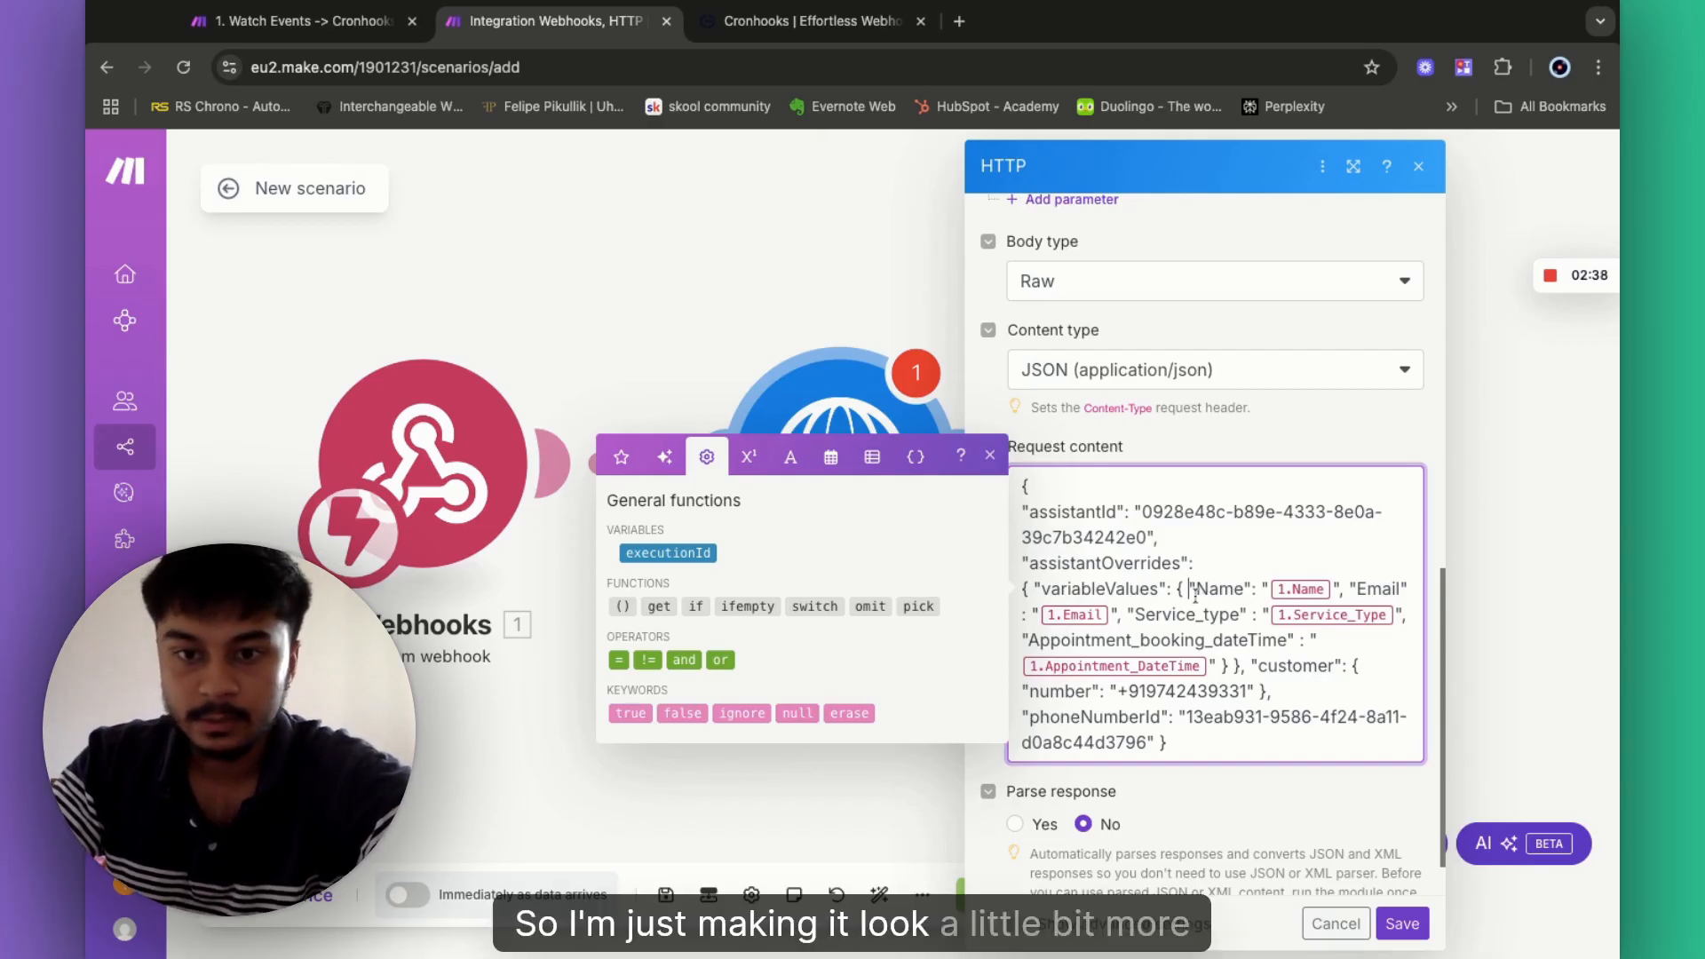
key("Return")
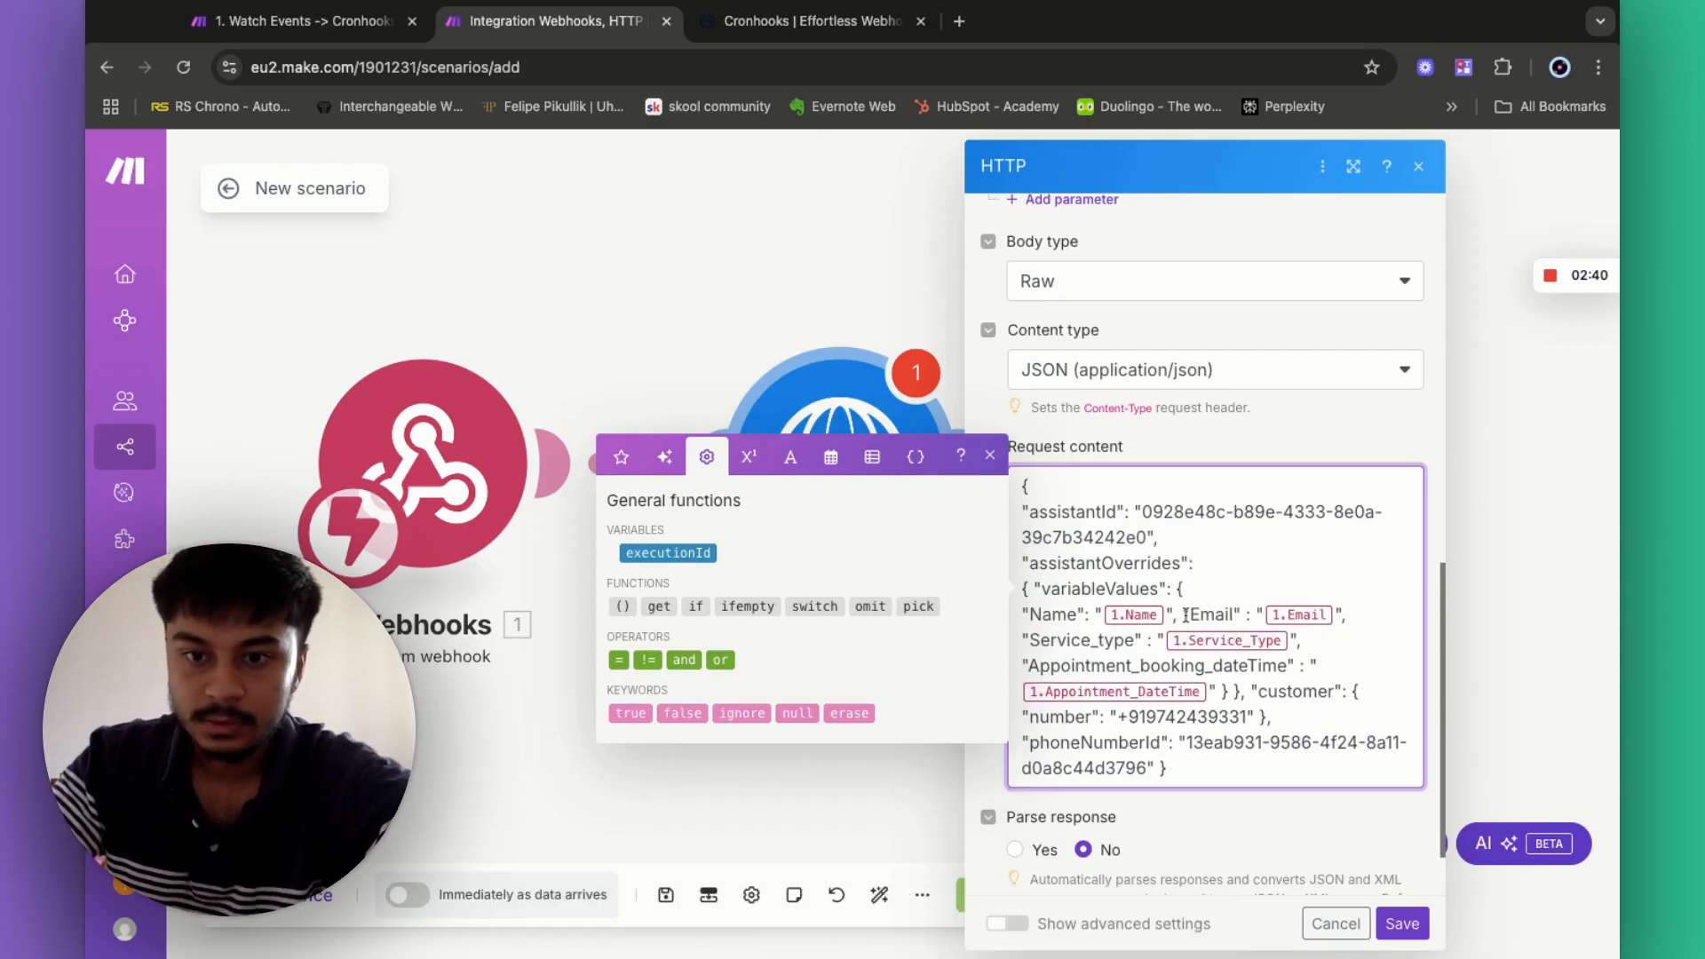
left_click(1185, 614)
key("Return")
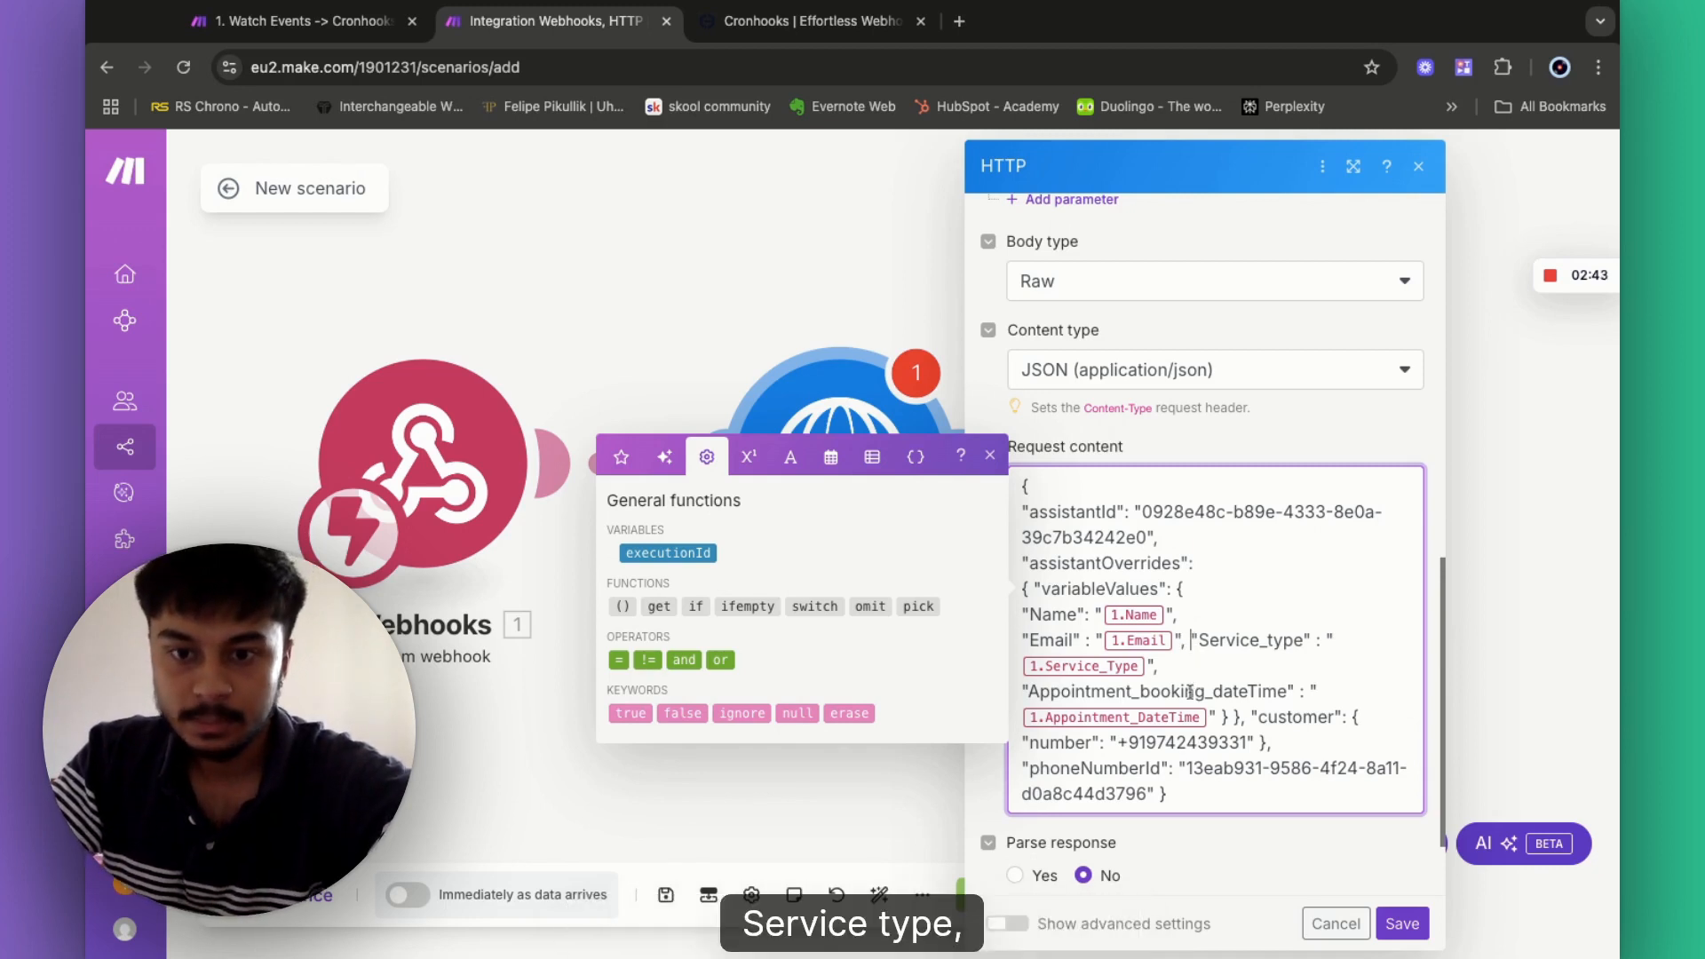
key("Return")
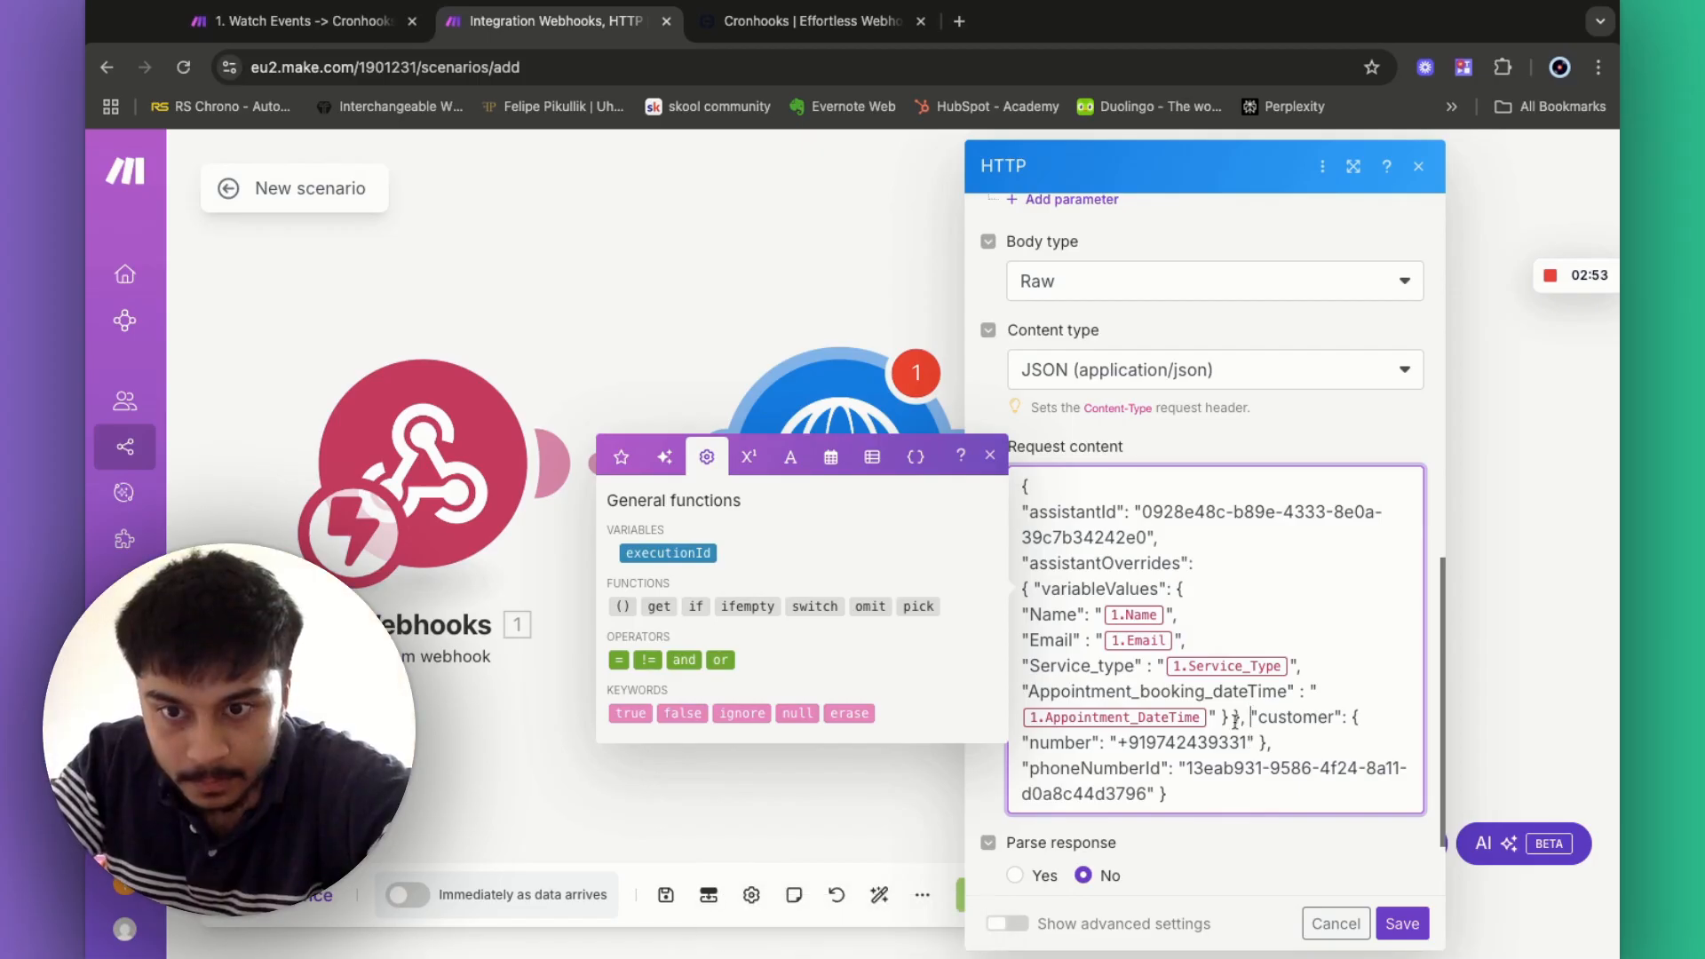
- Break out the customer block, phoneNumberId and closing braces, then delete the 1.Name pill
left_click(1234, 717)
key("Return")
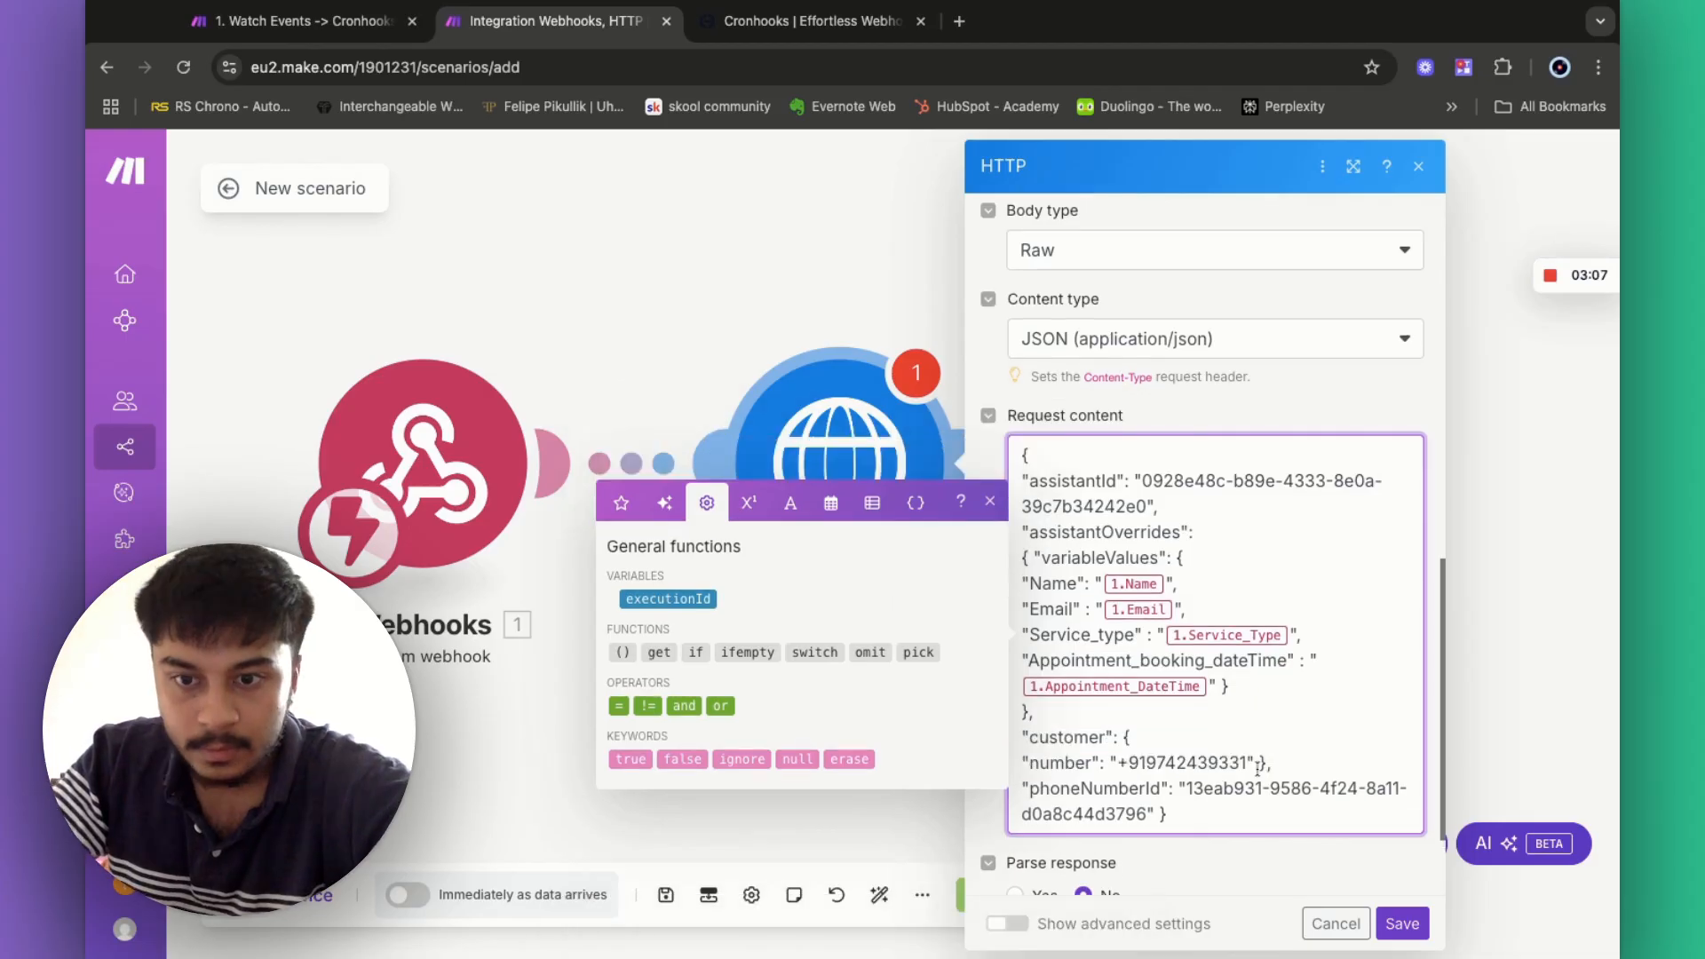
key("Return")
left_click(1055, 790)
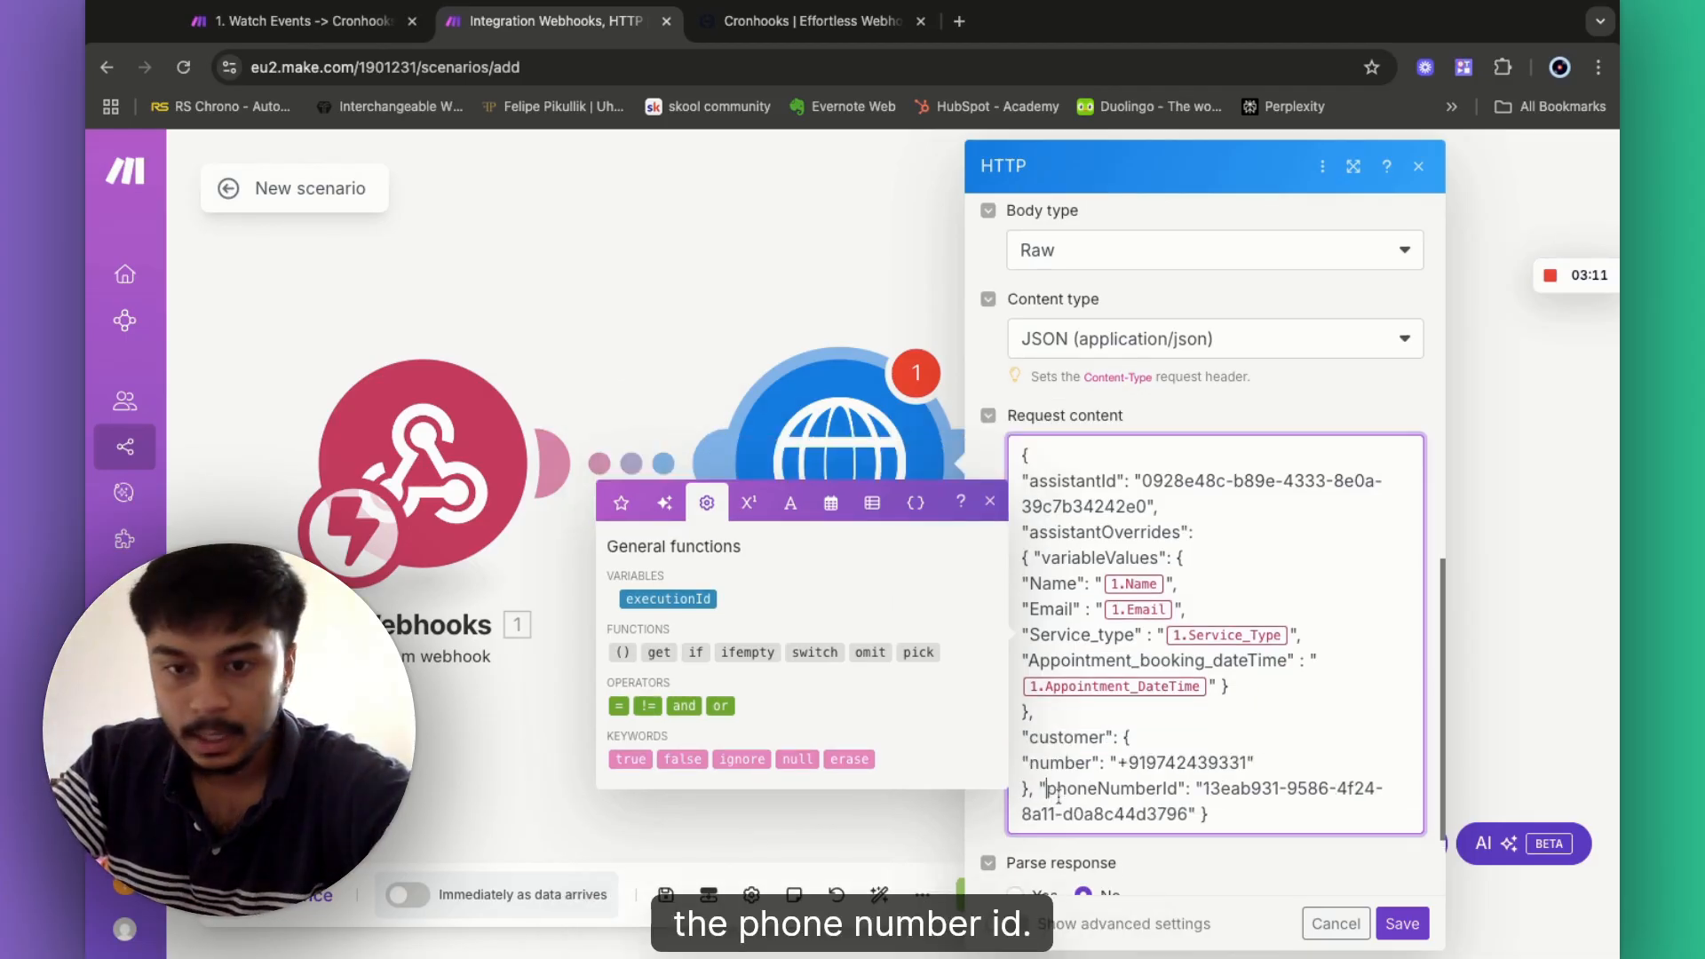
key("Return")
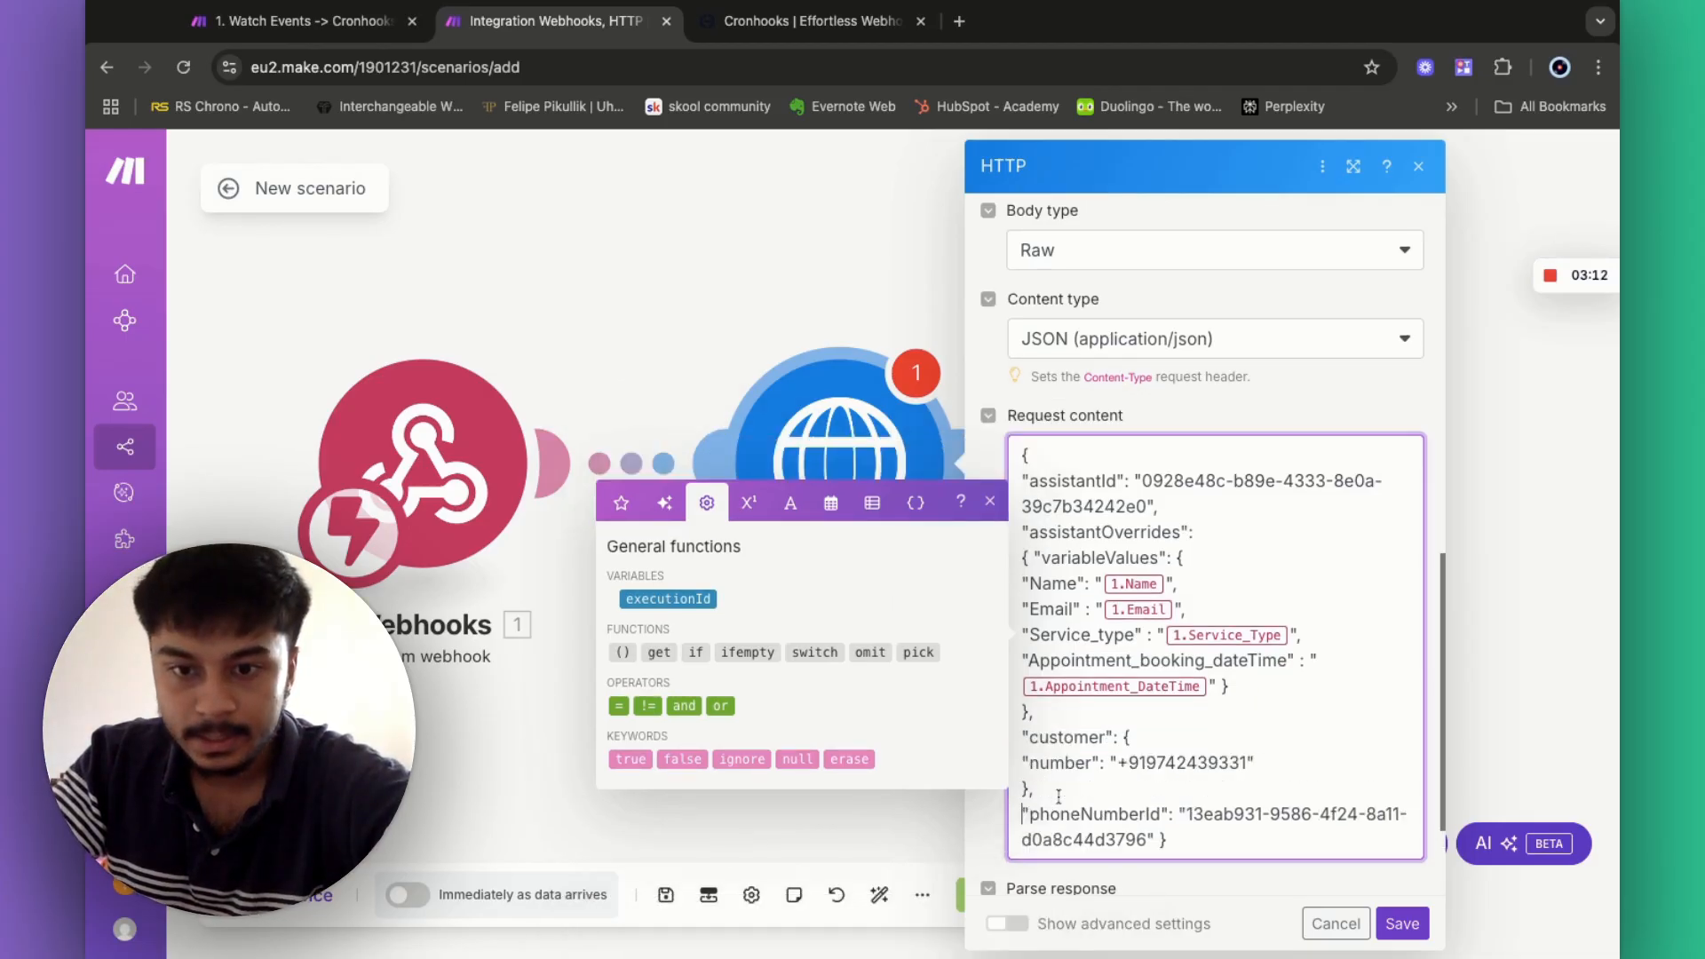
left_click(1160, 840)
key("Return")
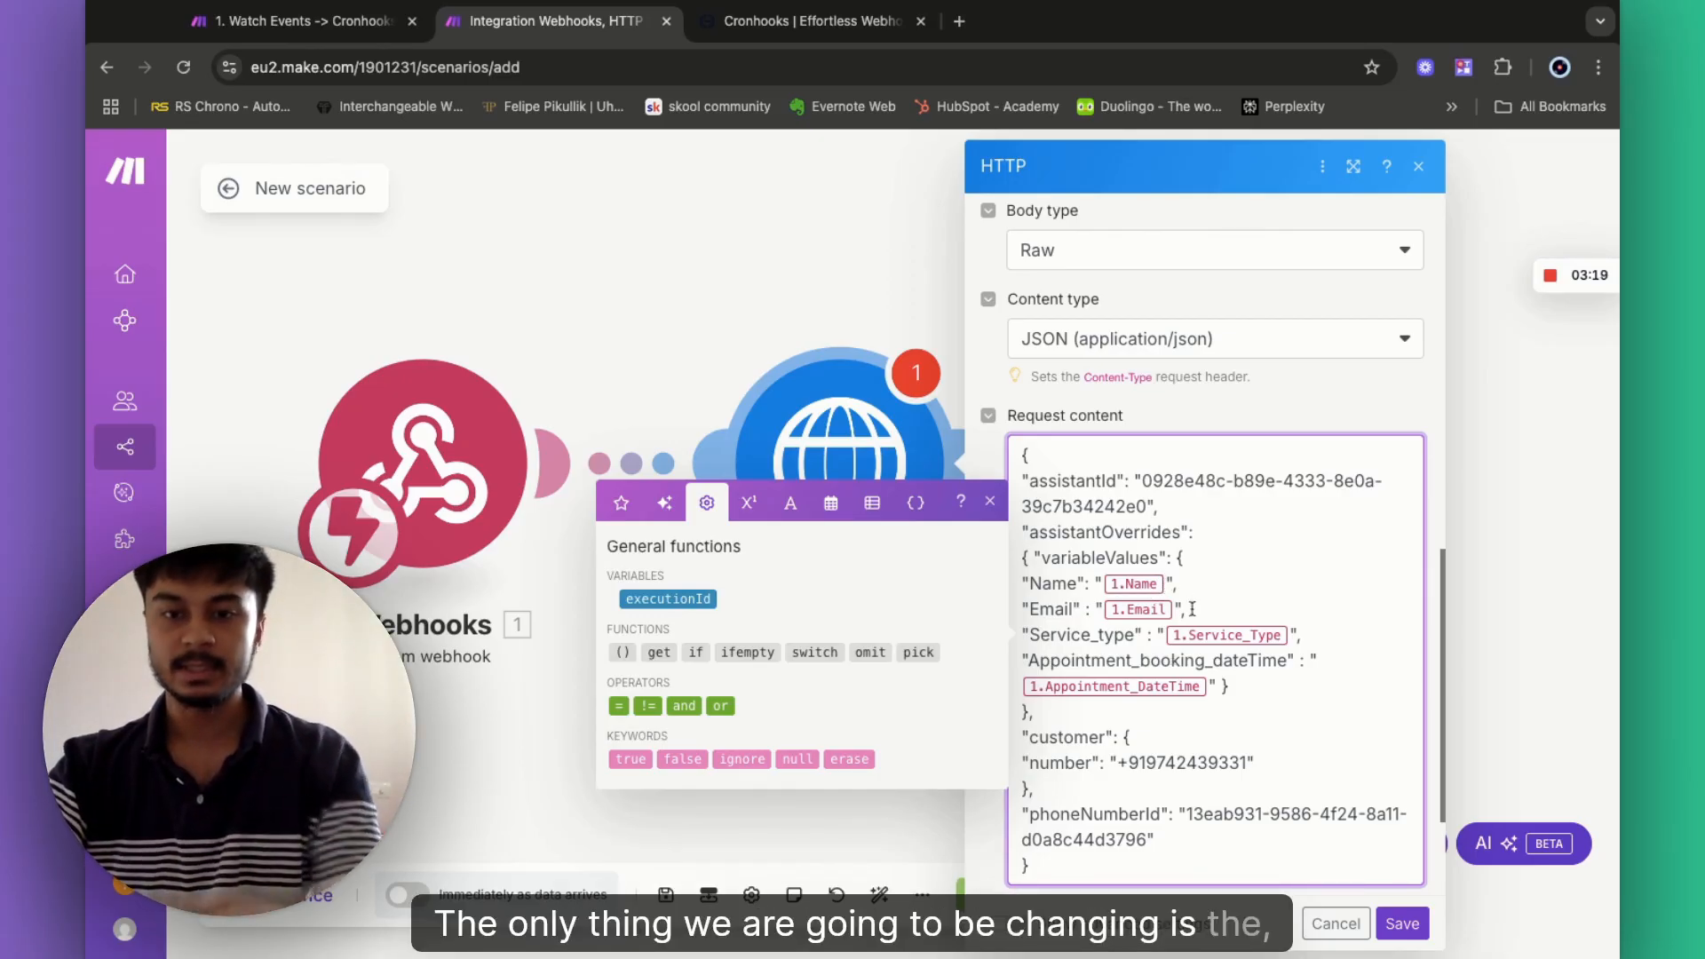
left_click(1166, 583)
key("BackSpace")
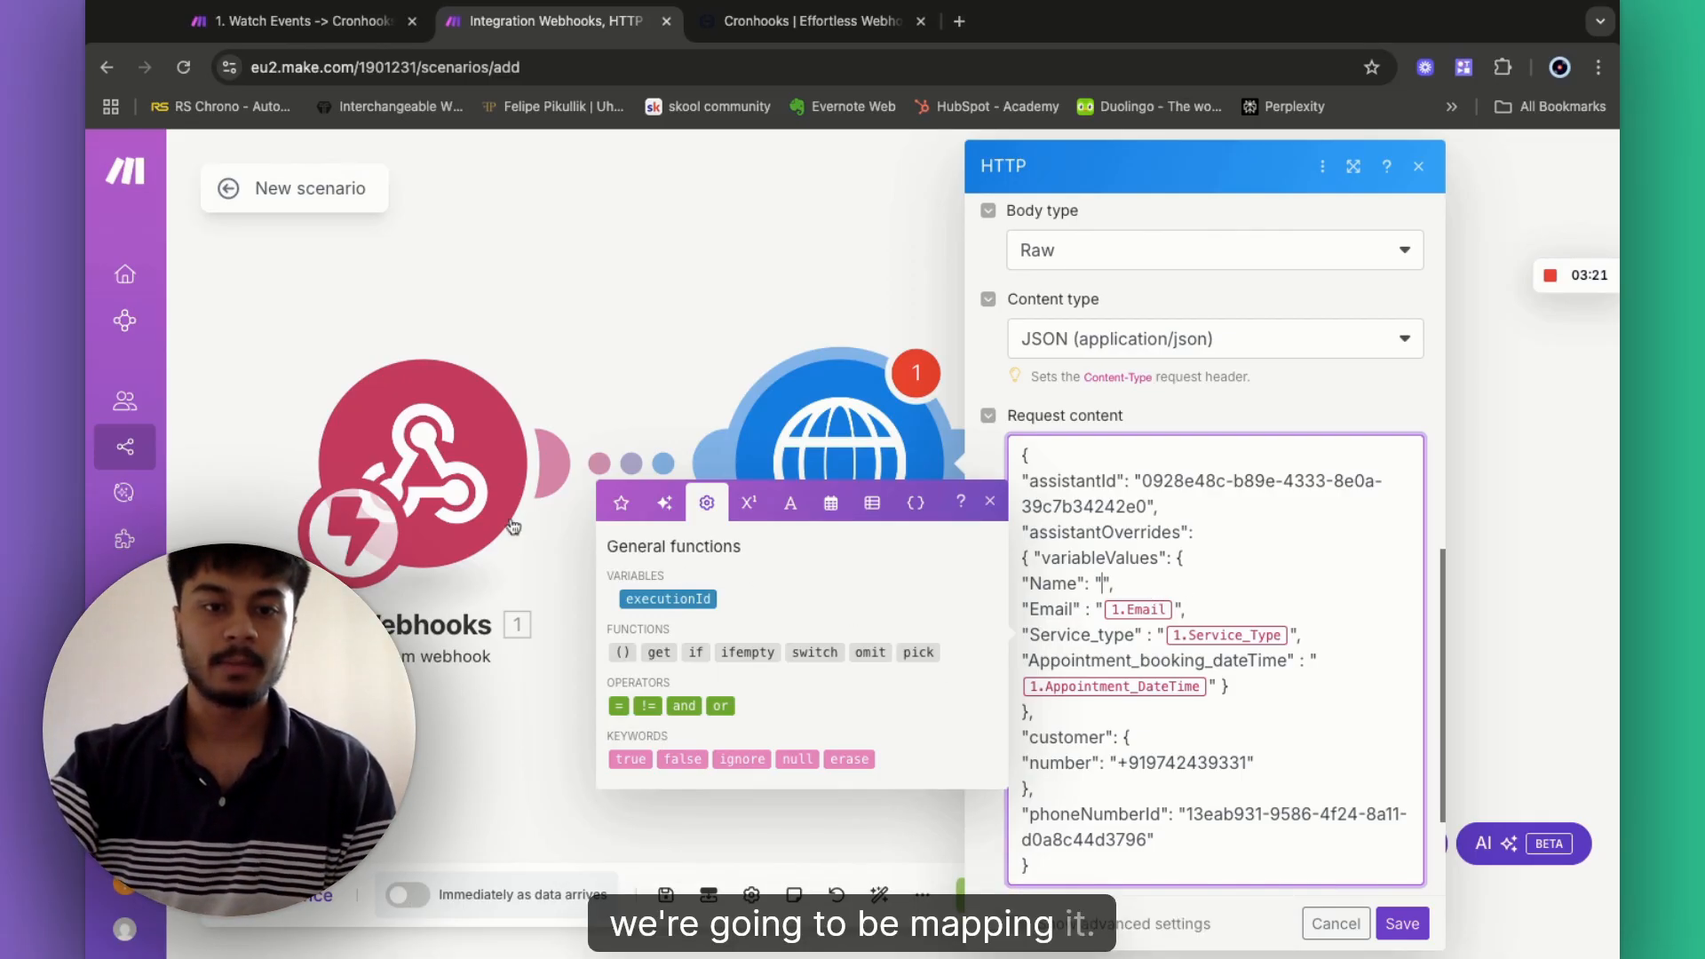
- Set Parse response to Yes and save the HTTP module settings
left_click(621, 503)
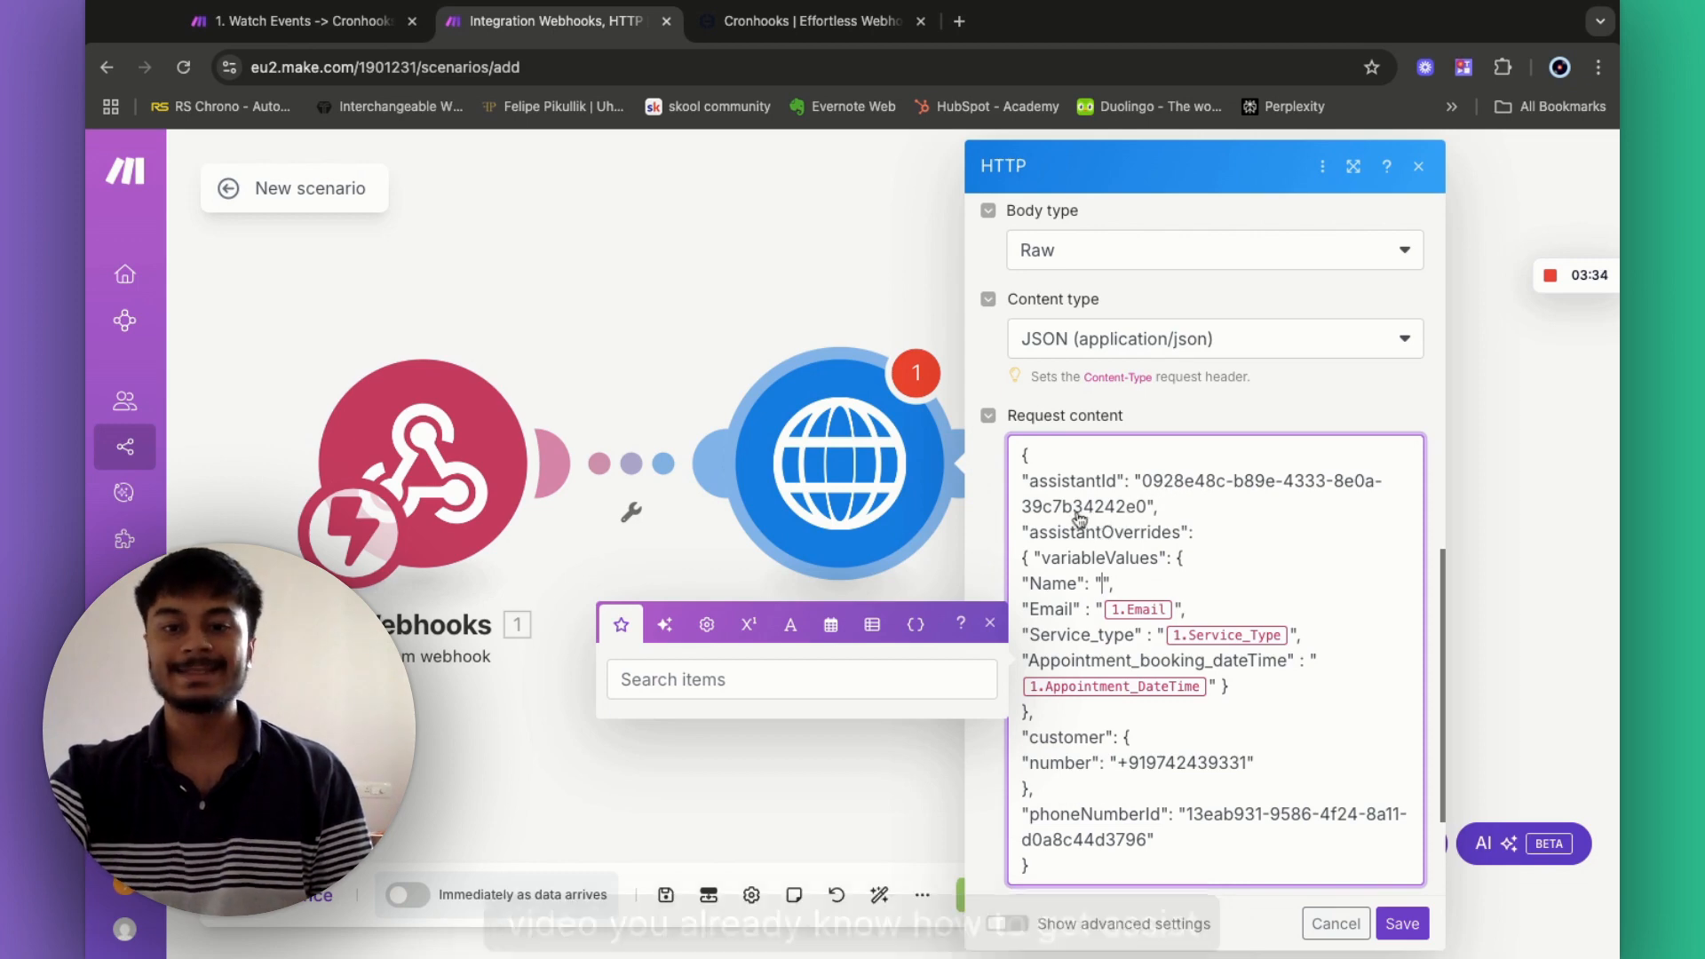
scroll(1168, 778, "up", 5)
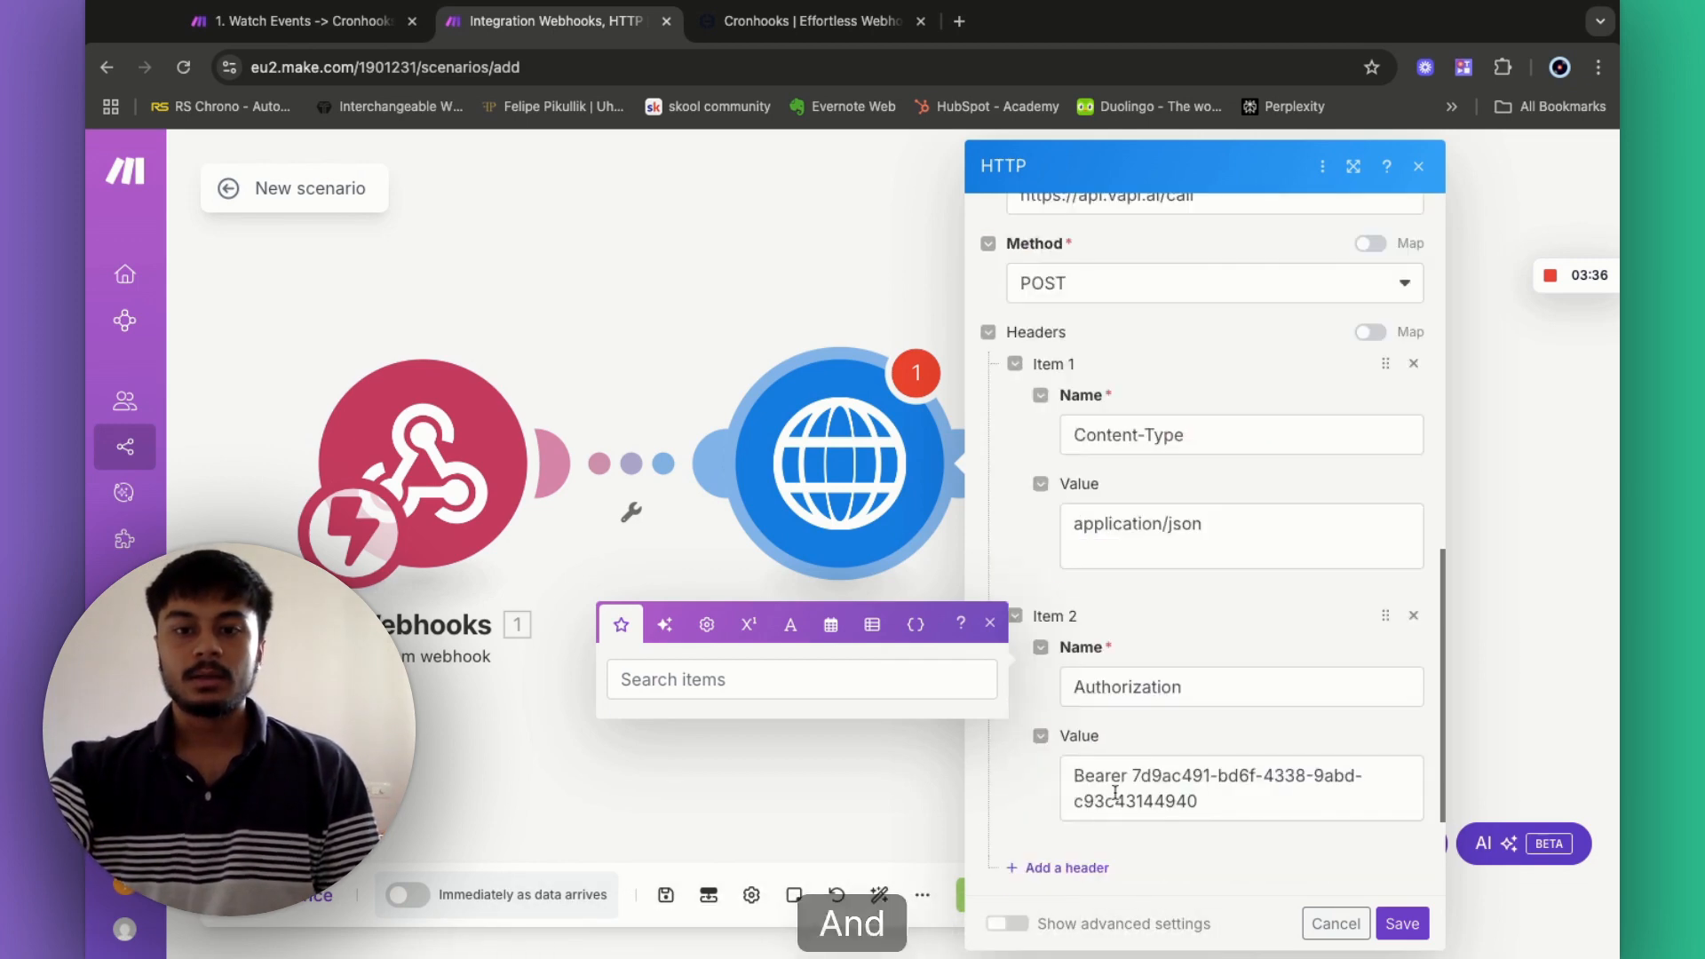
scroll(1145, 781, "down", 10)
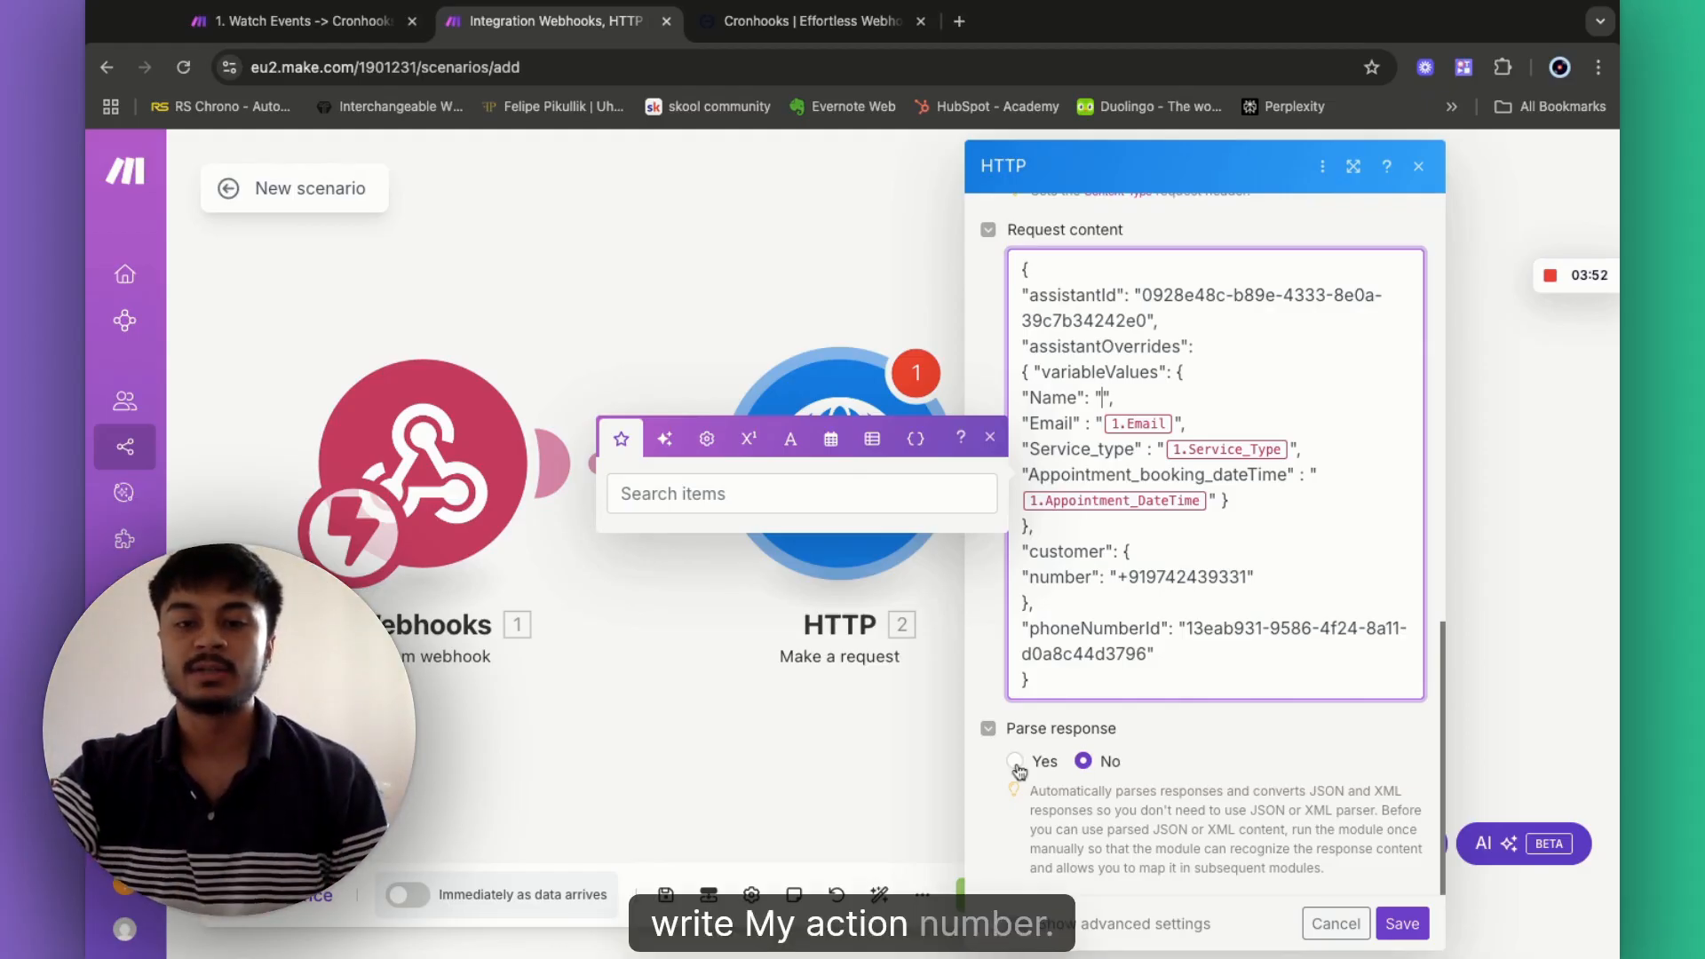
left_click(1017, 766)
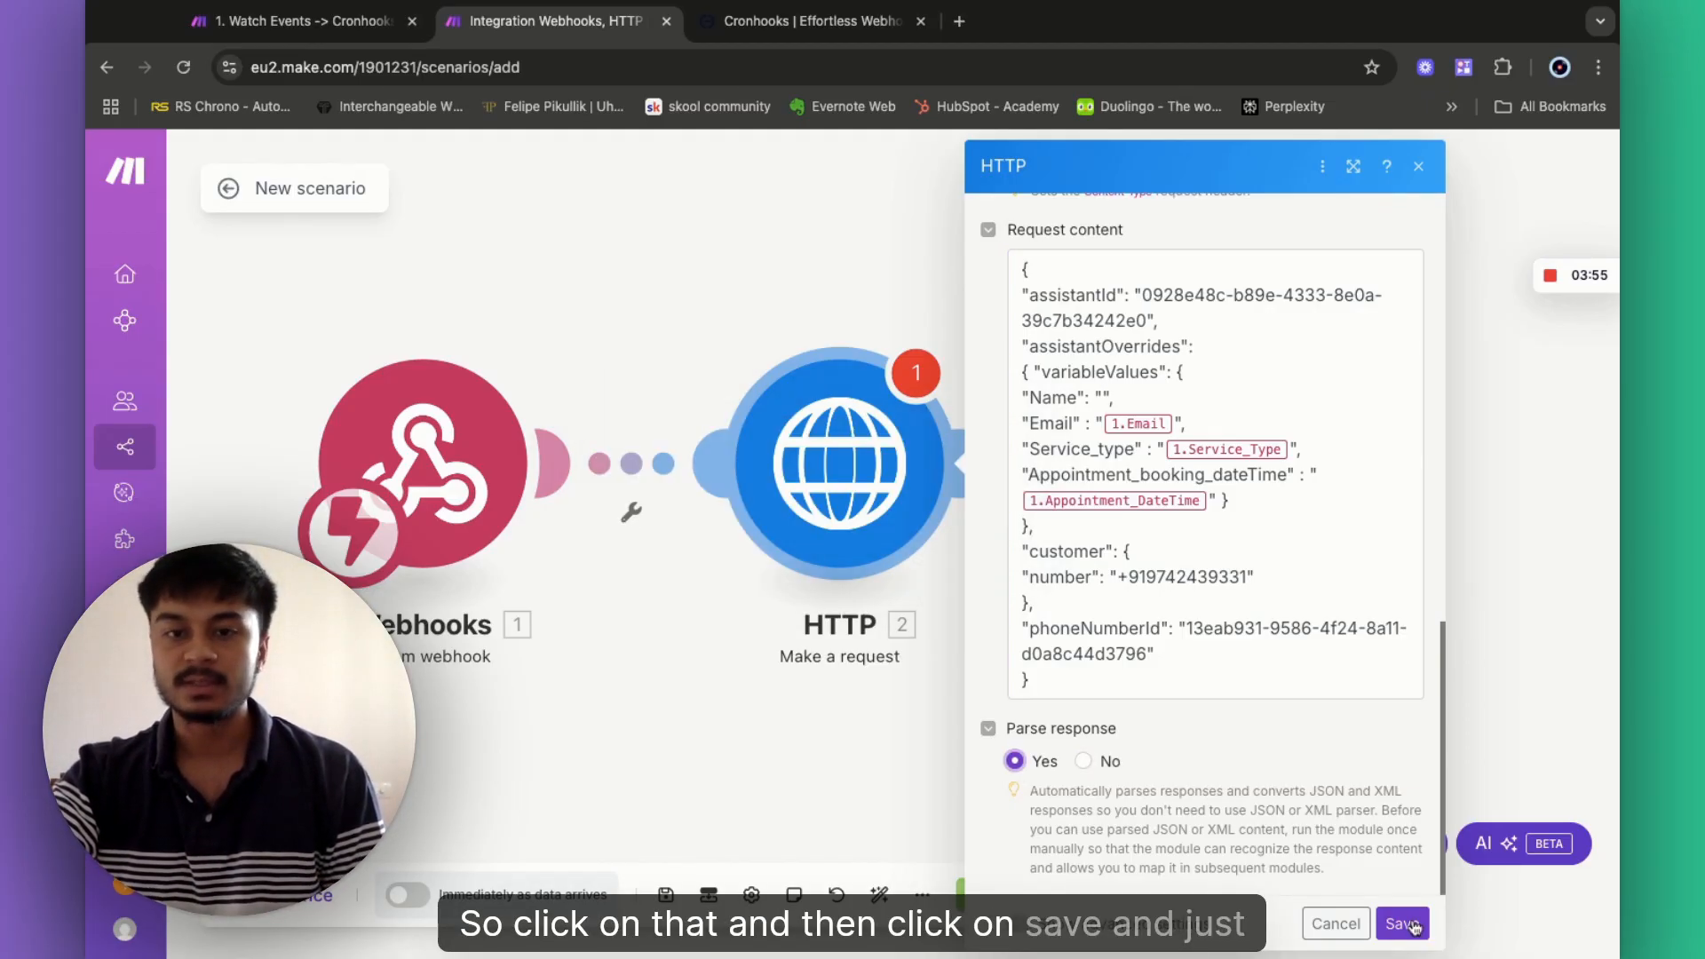
left_click(1403, 924)
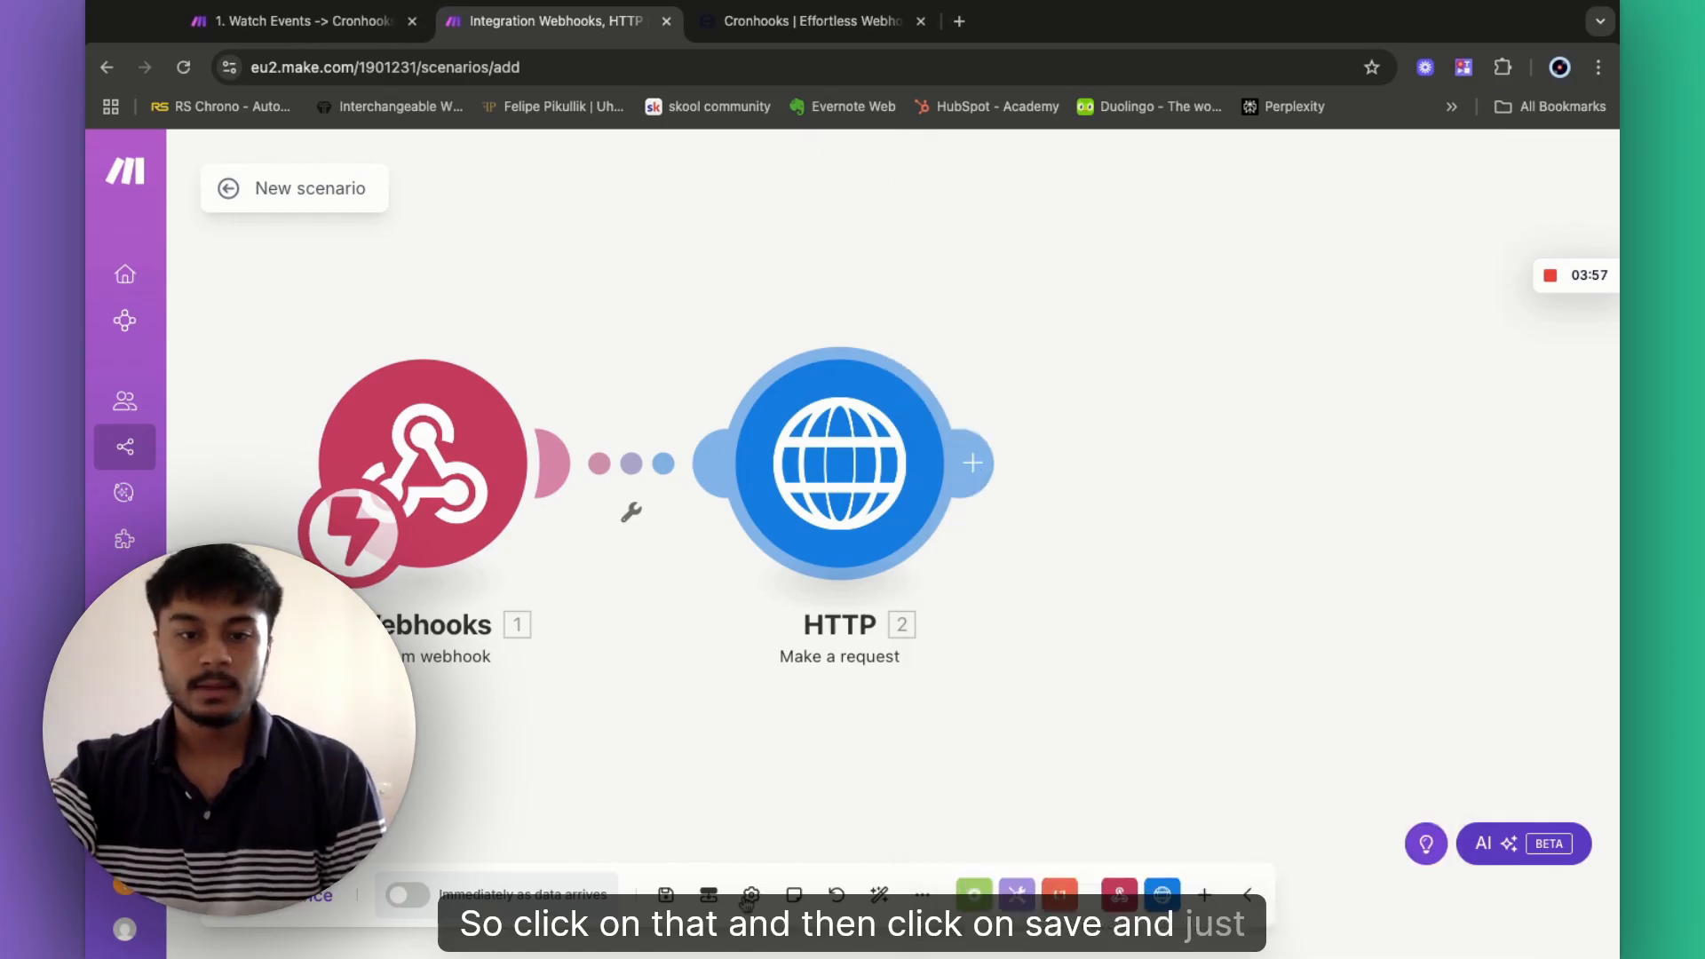
- Save the scenario and unlink the Webhooks module from the HTTP module
left_click(653, 879)
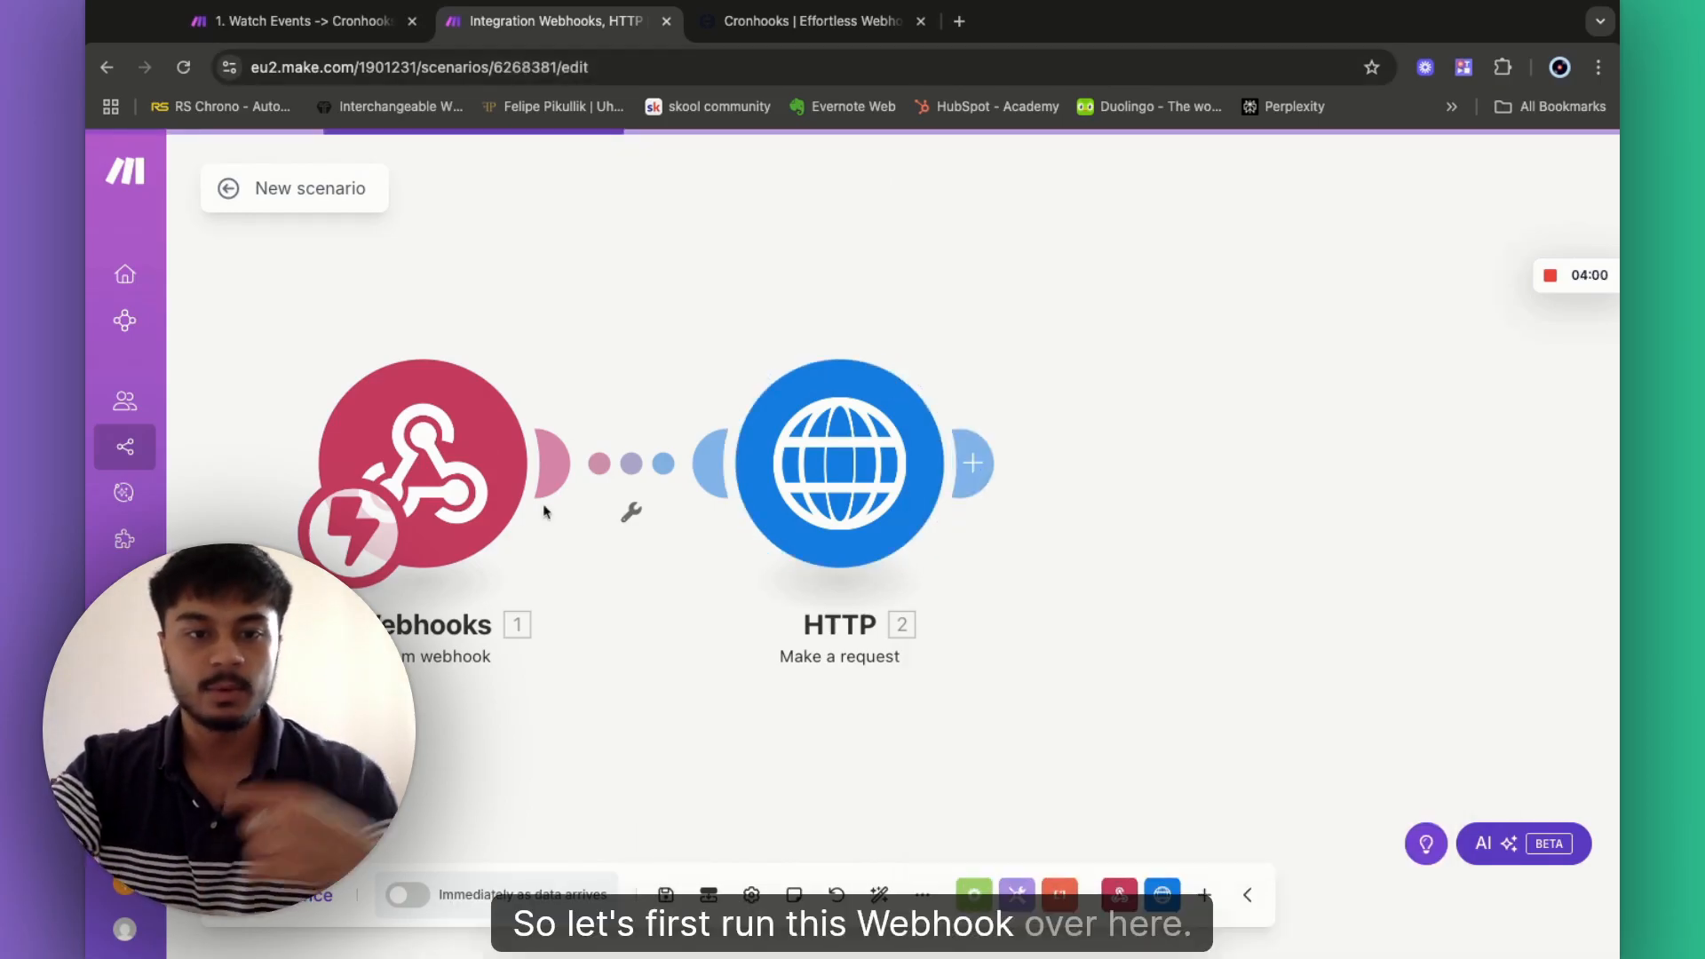
left_click(630, 513)
left_click(635, 579)
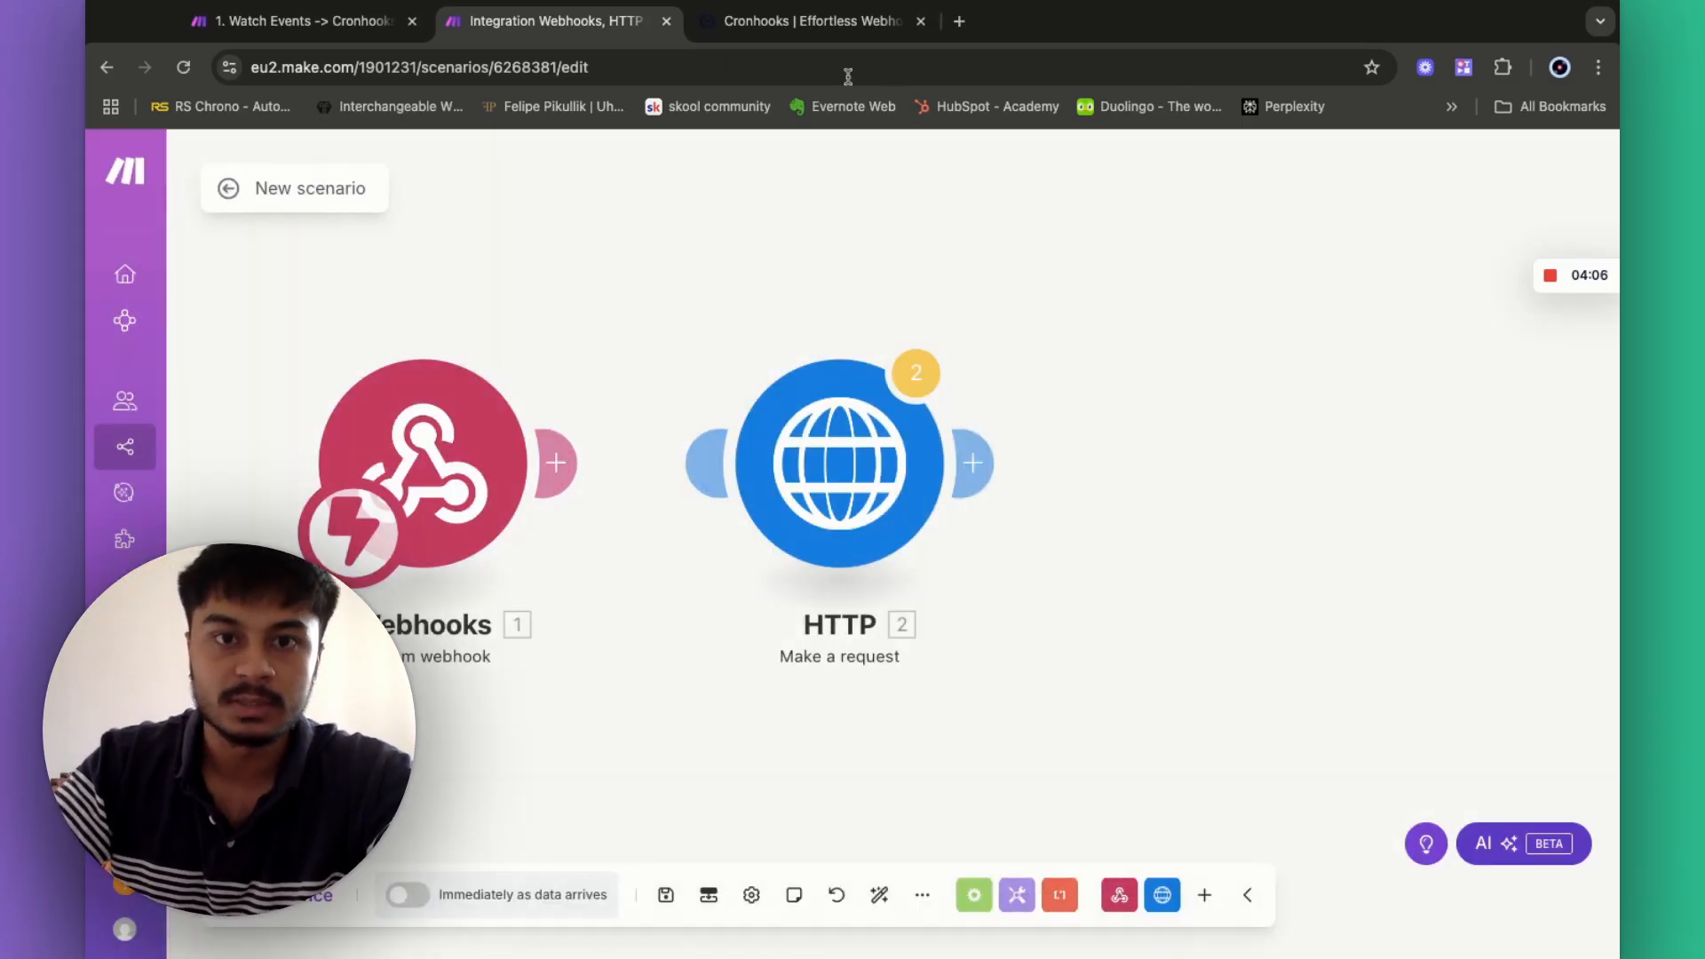
left_click(813, 21)
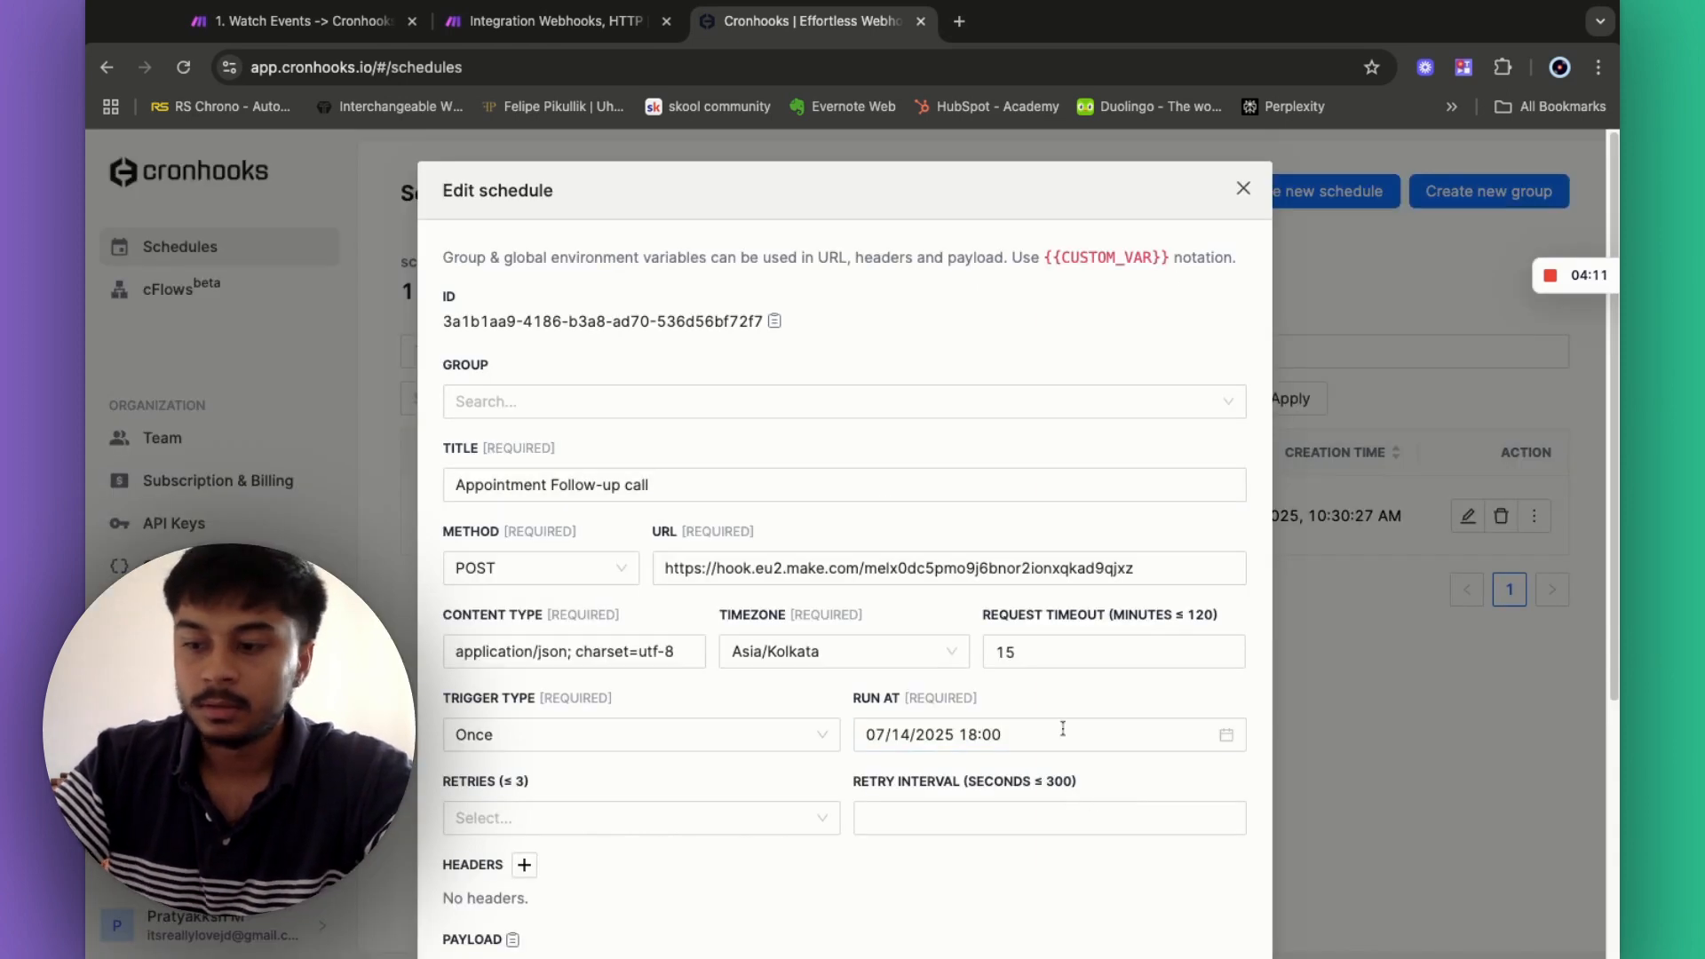
- Review the Appointment Follow-up call schedule, then Run once the Make scenario
left_click(1063, 726)
left_click(1043, 764)
scroll(1043, 764, "down", 5)
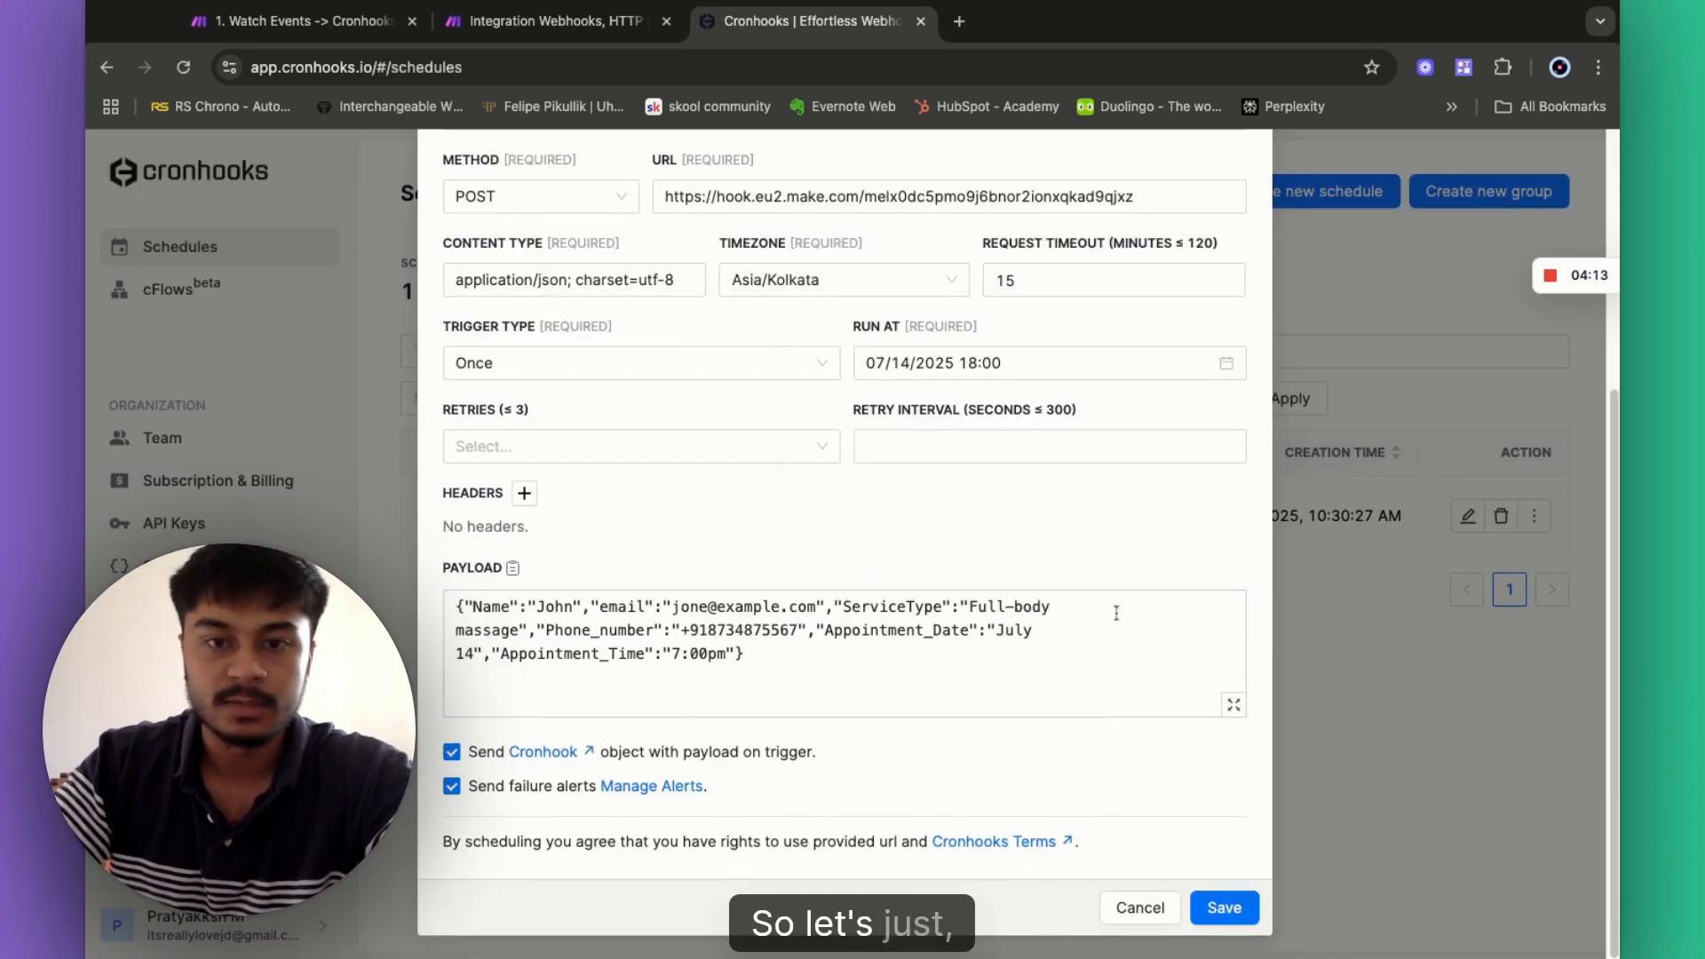
left_click(1377, 707)
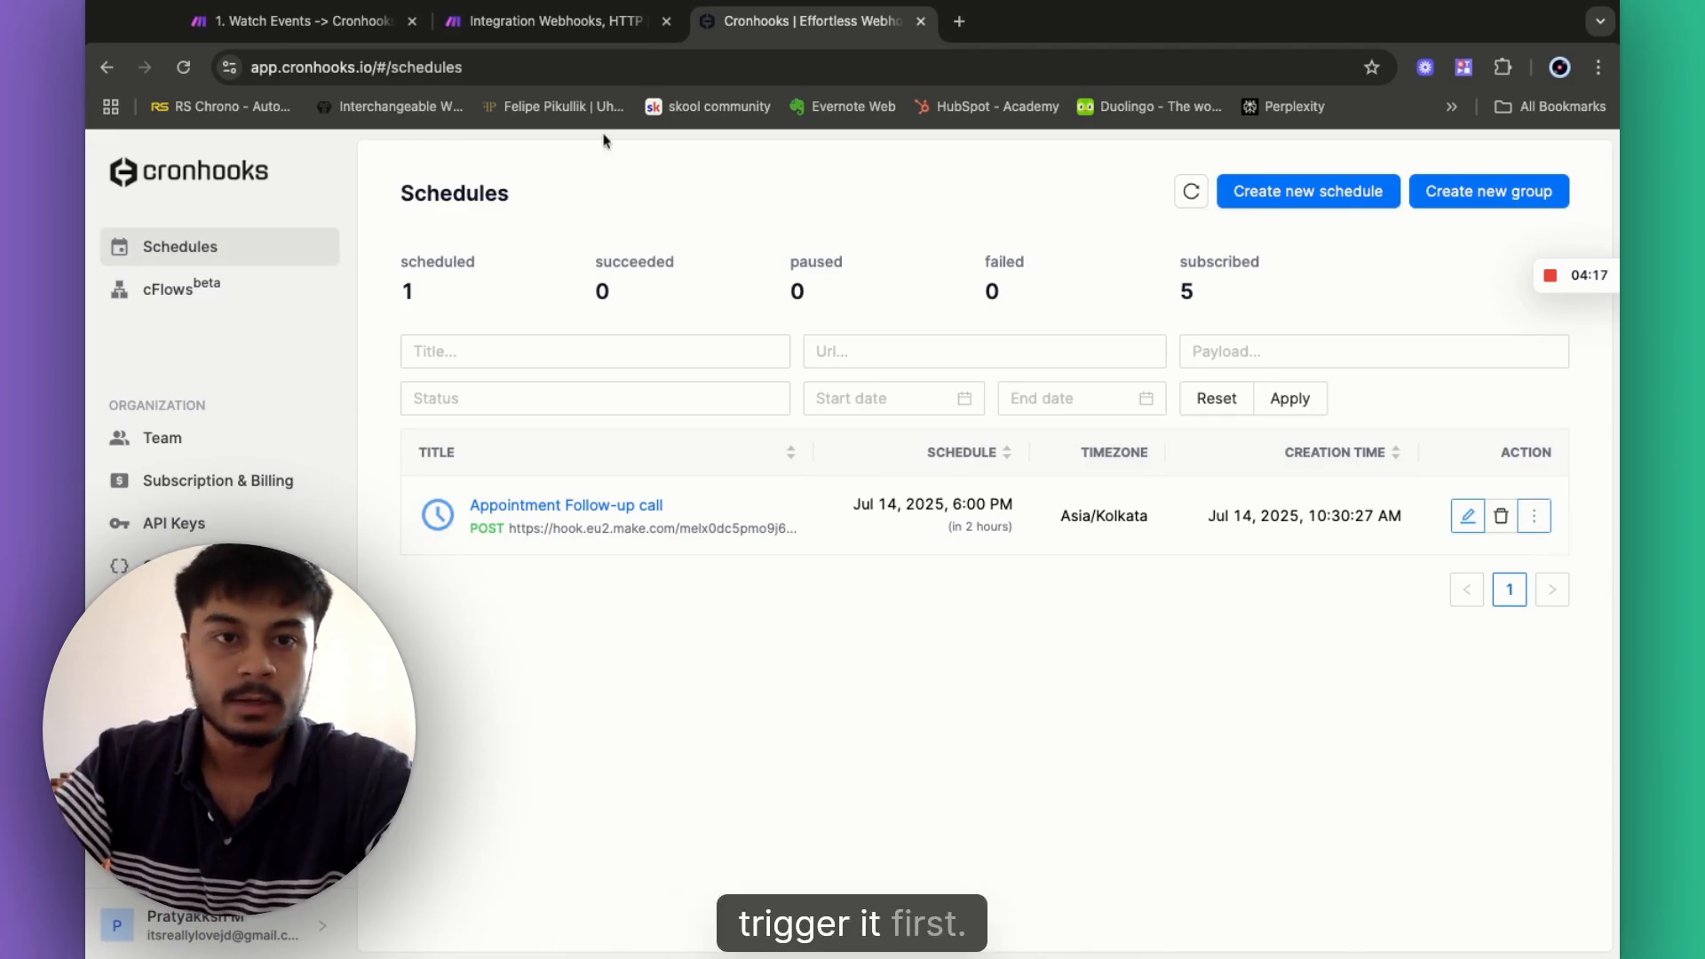
left_click(498, 27)
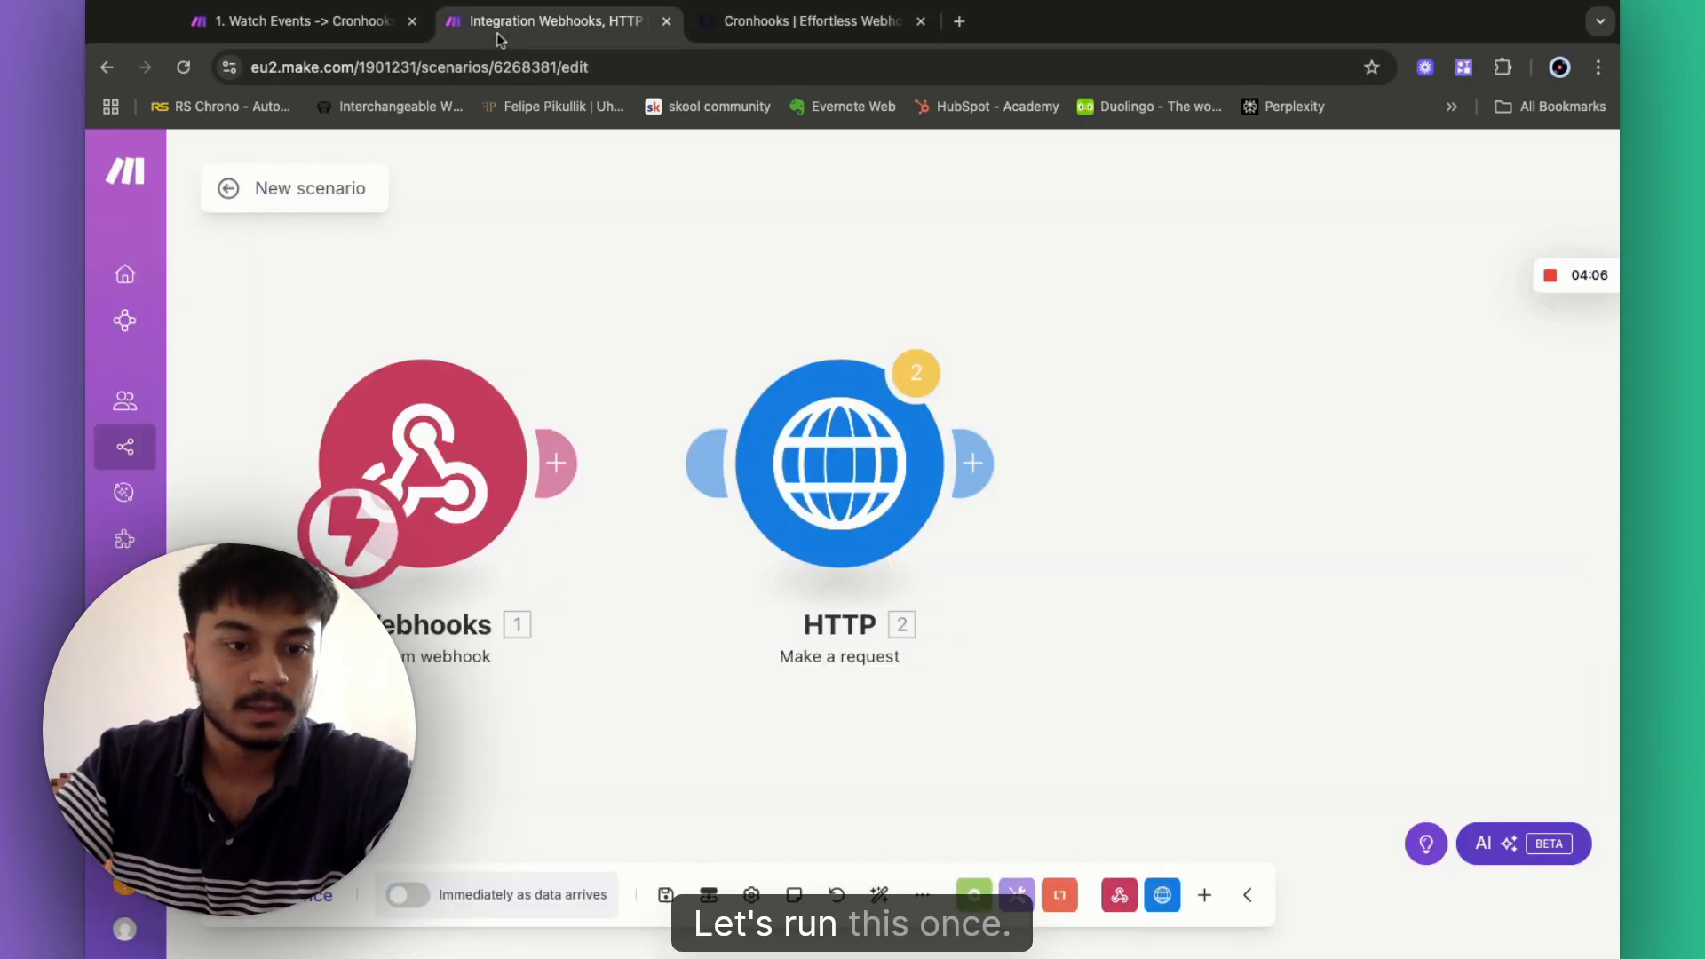
left_click(249, 894)
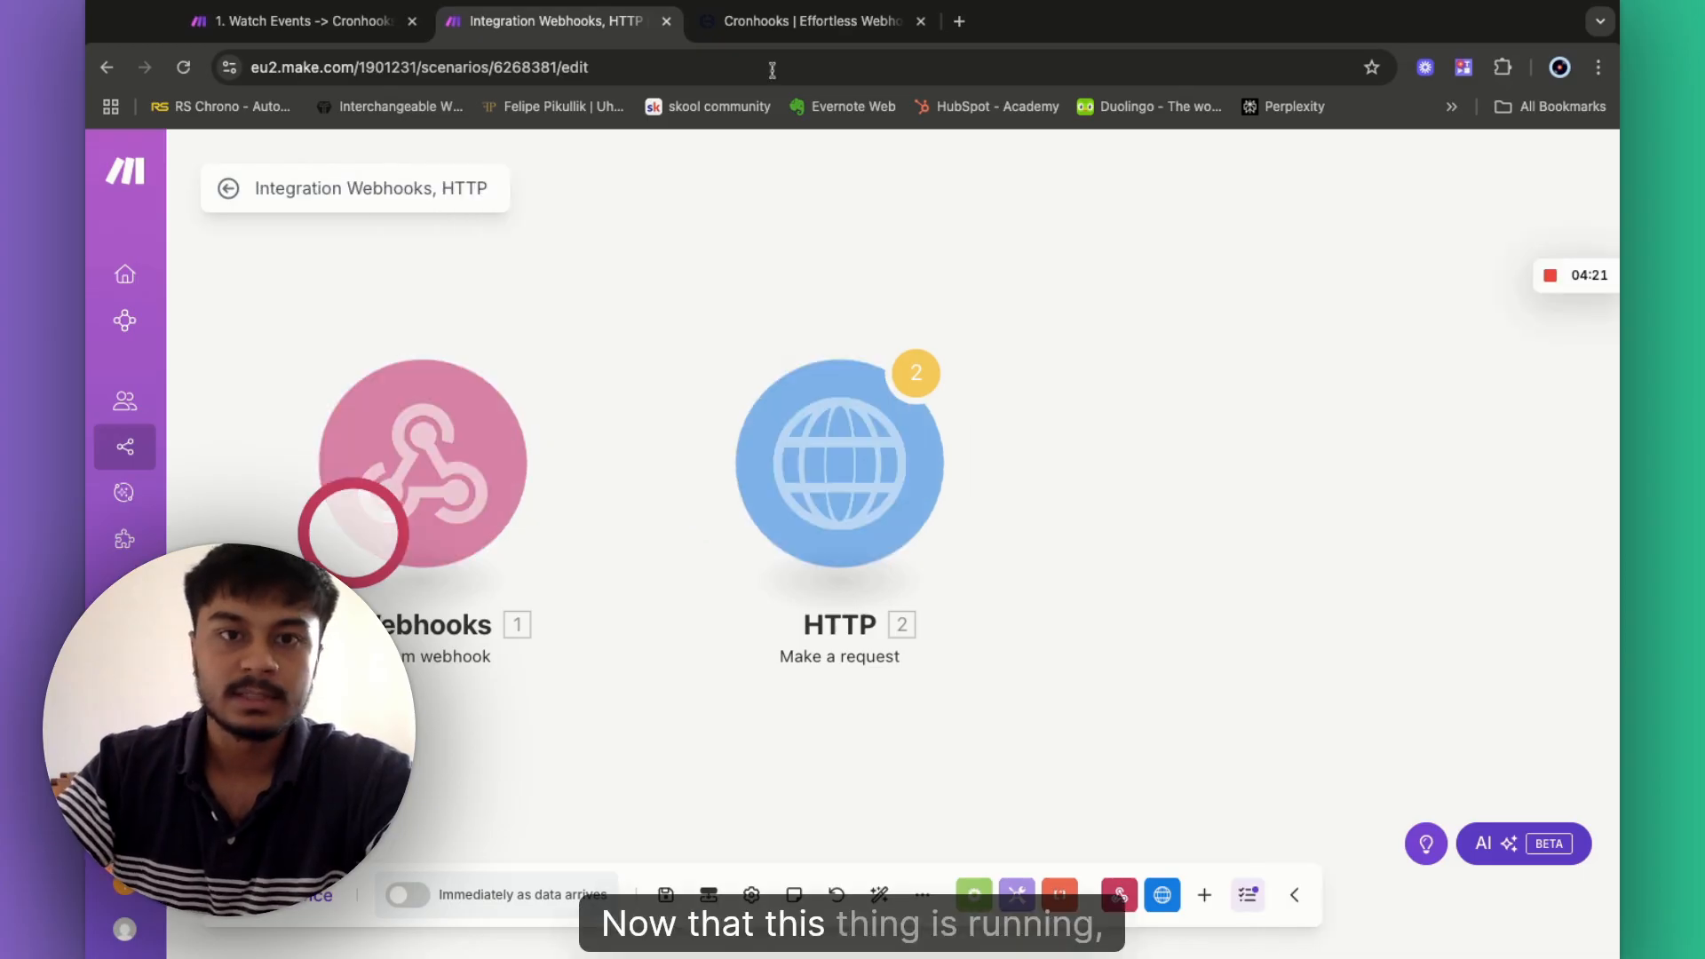
- Trigger the Appointment Follow-up call schedule immediately from its actions menu
left_click(809, 21)
left_click(1534, 516)
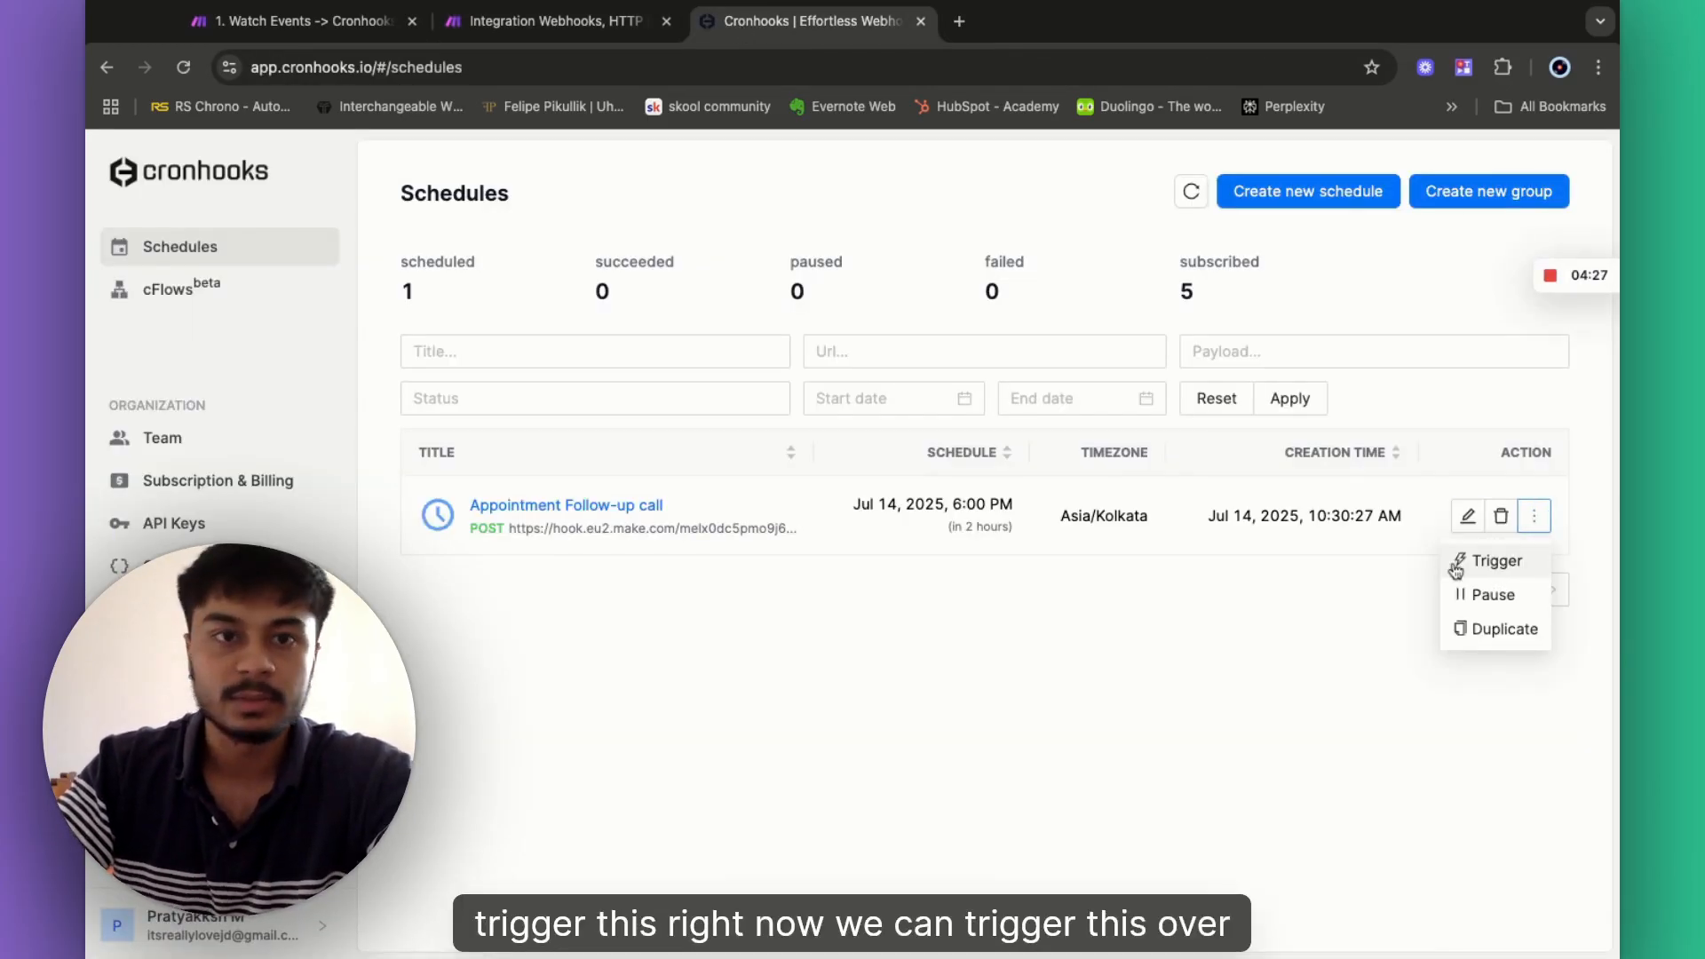
left_click(1457, 563)
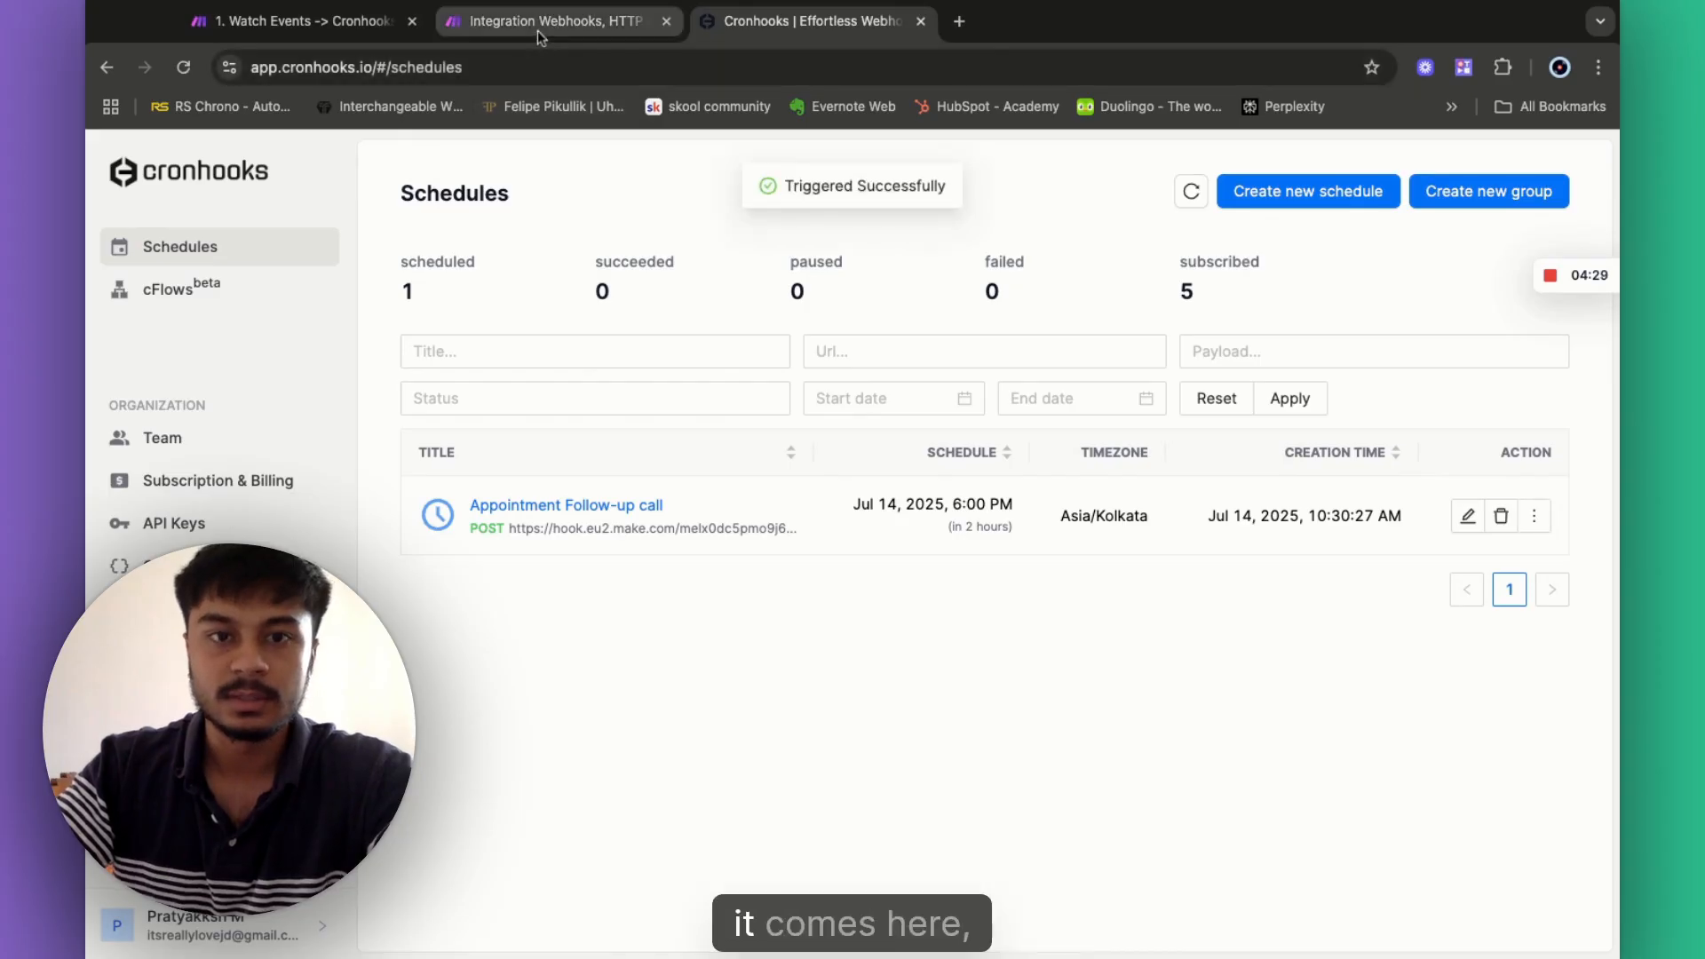
left_click(579, 35)
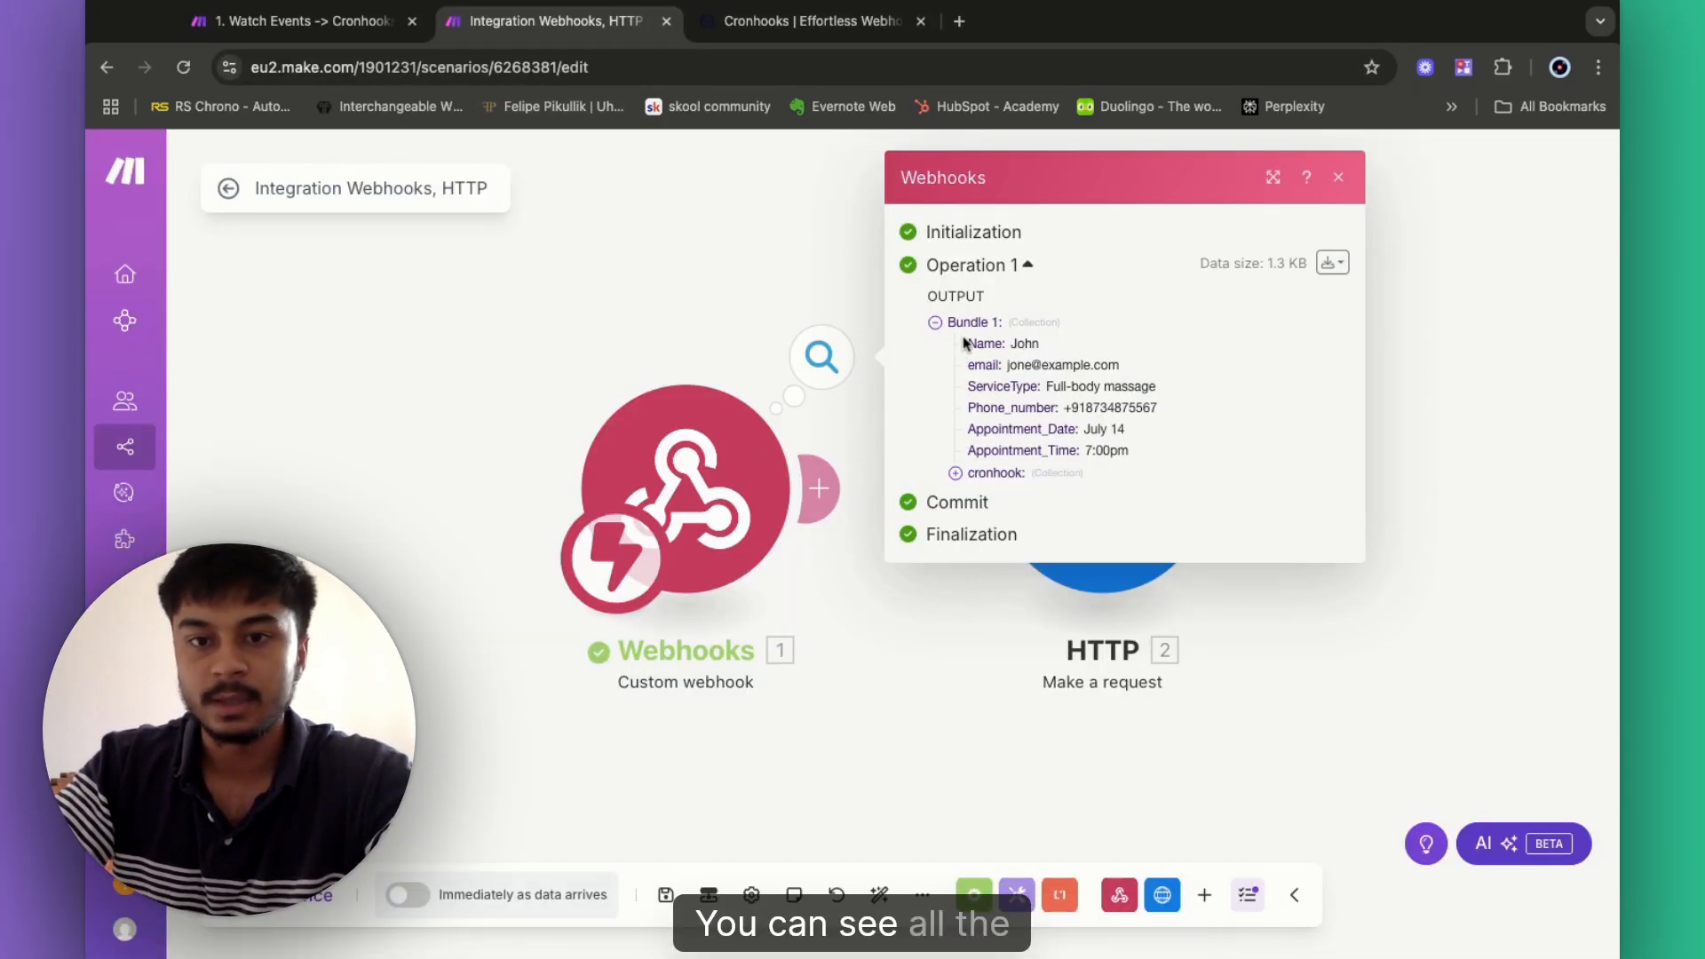
- Inspect the cronhook collection in the received bundle, then relink Webhooks to HTTP
left_click(955, 473)
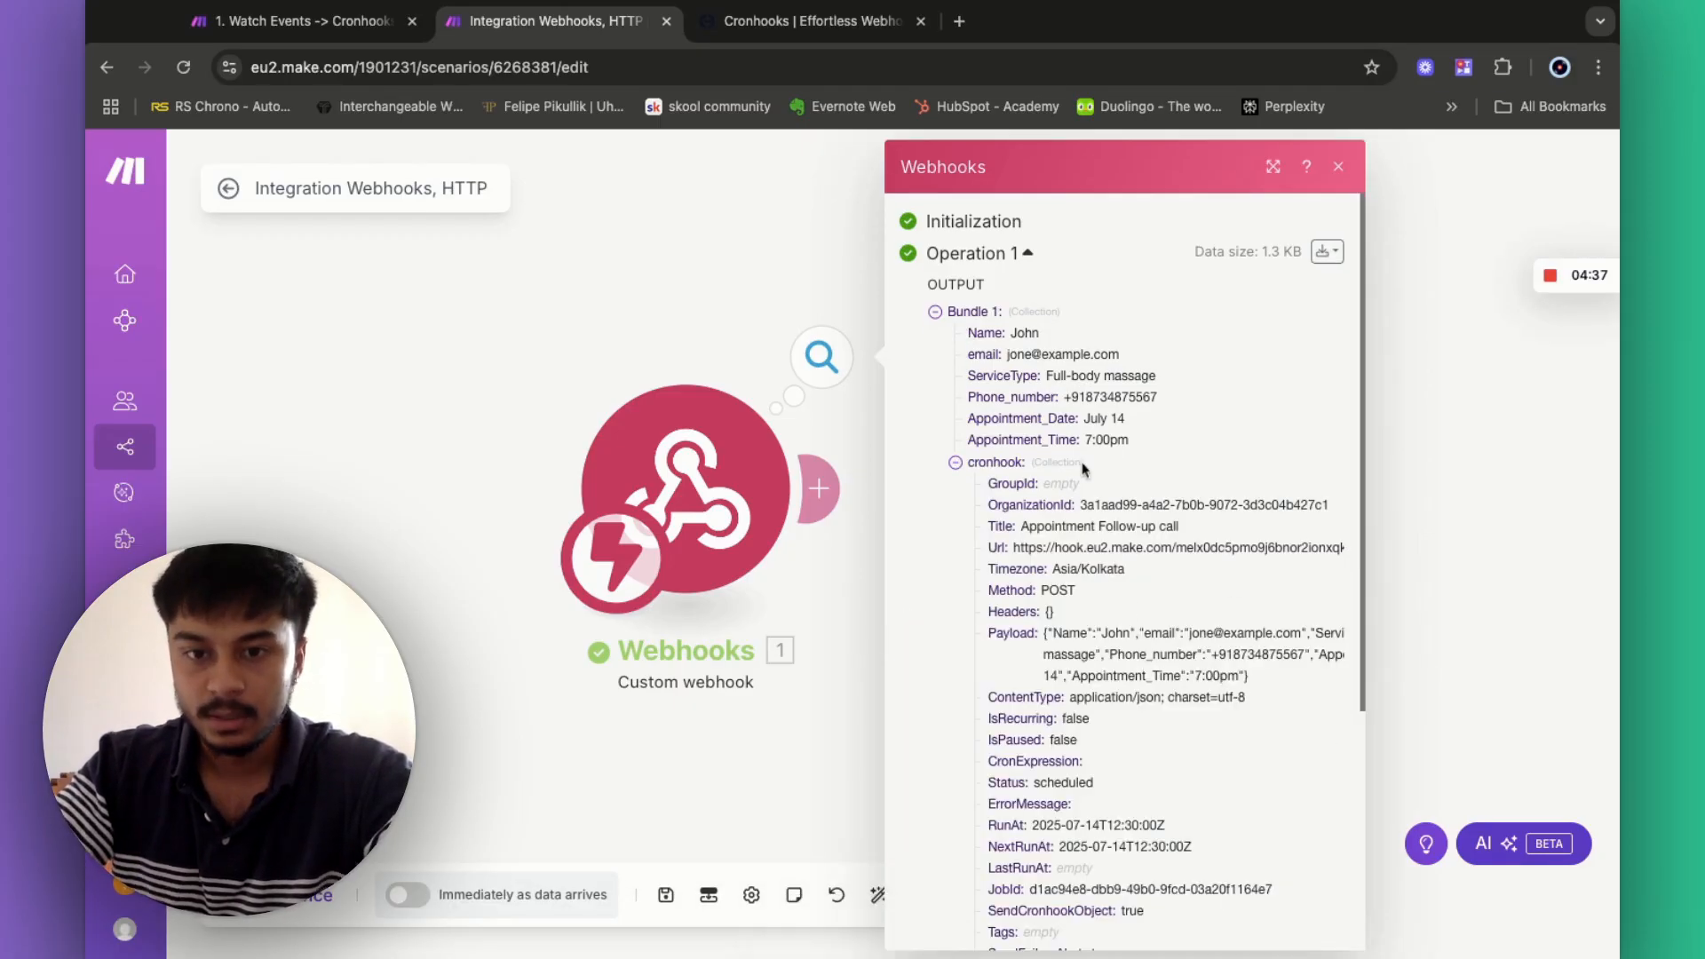
left_click(658, 286)
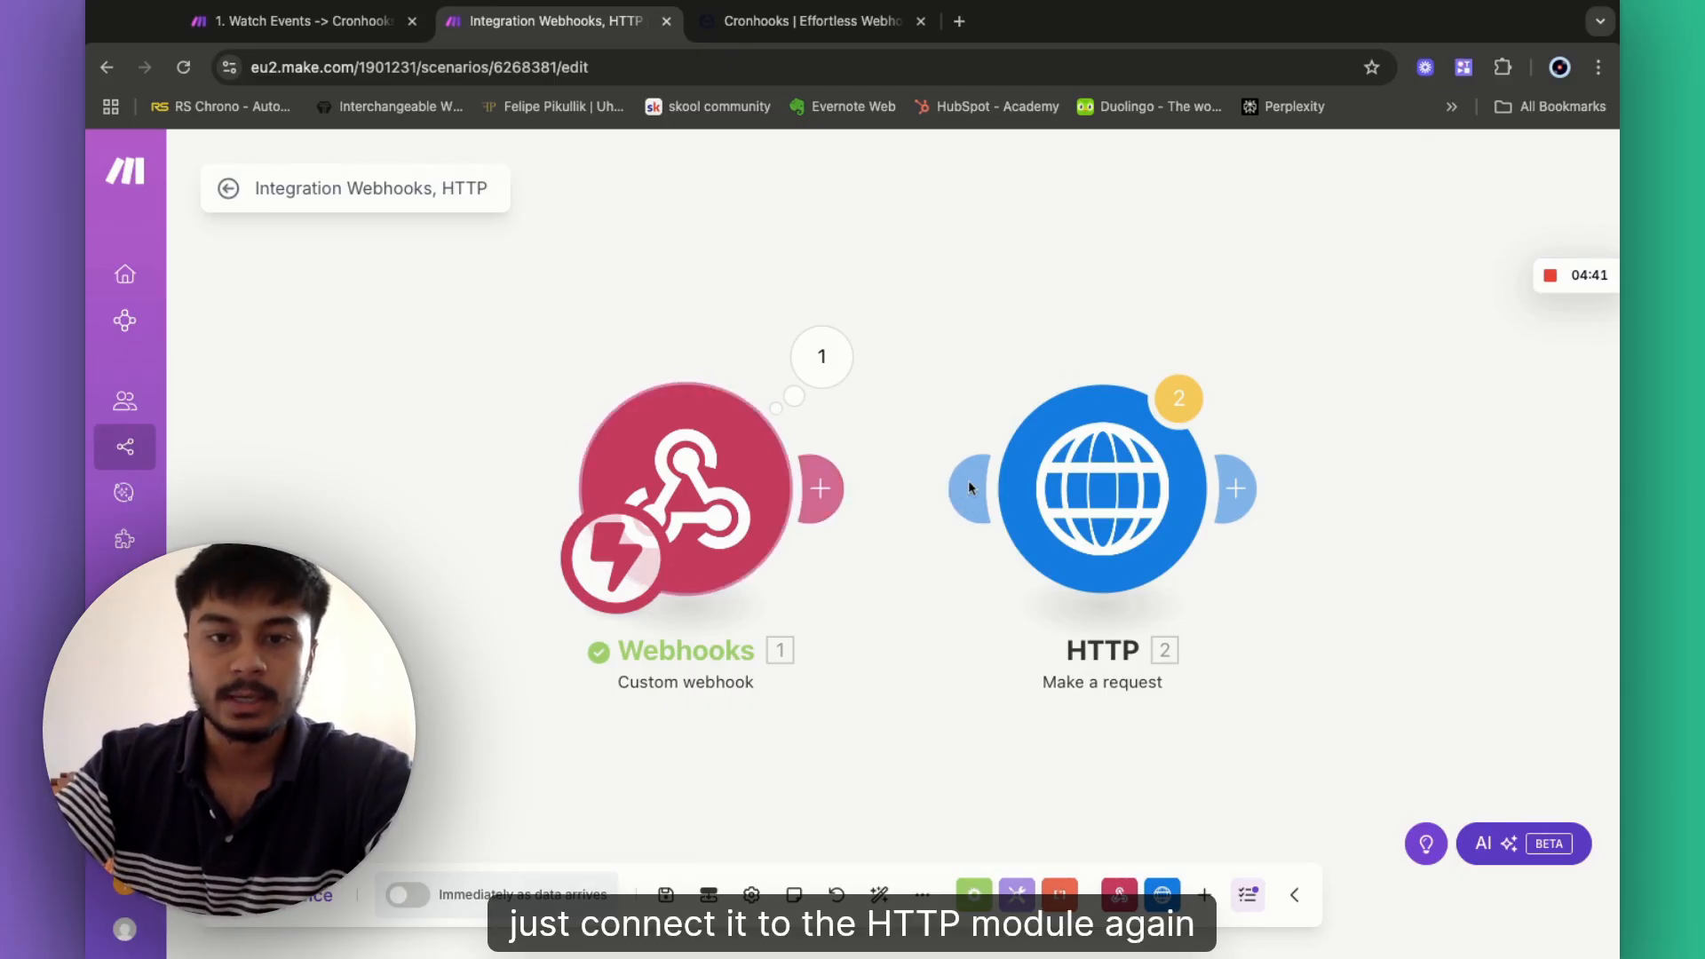
left_click_drag(971, 485, 799, 489)
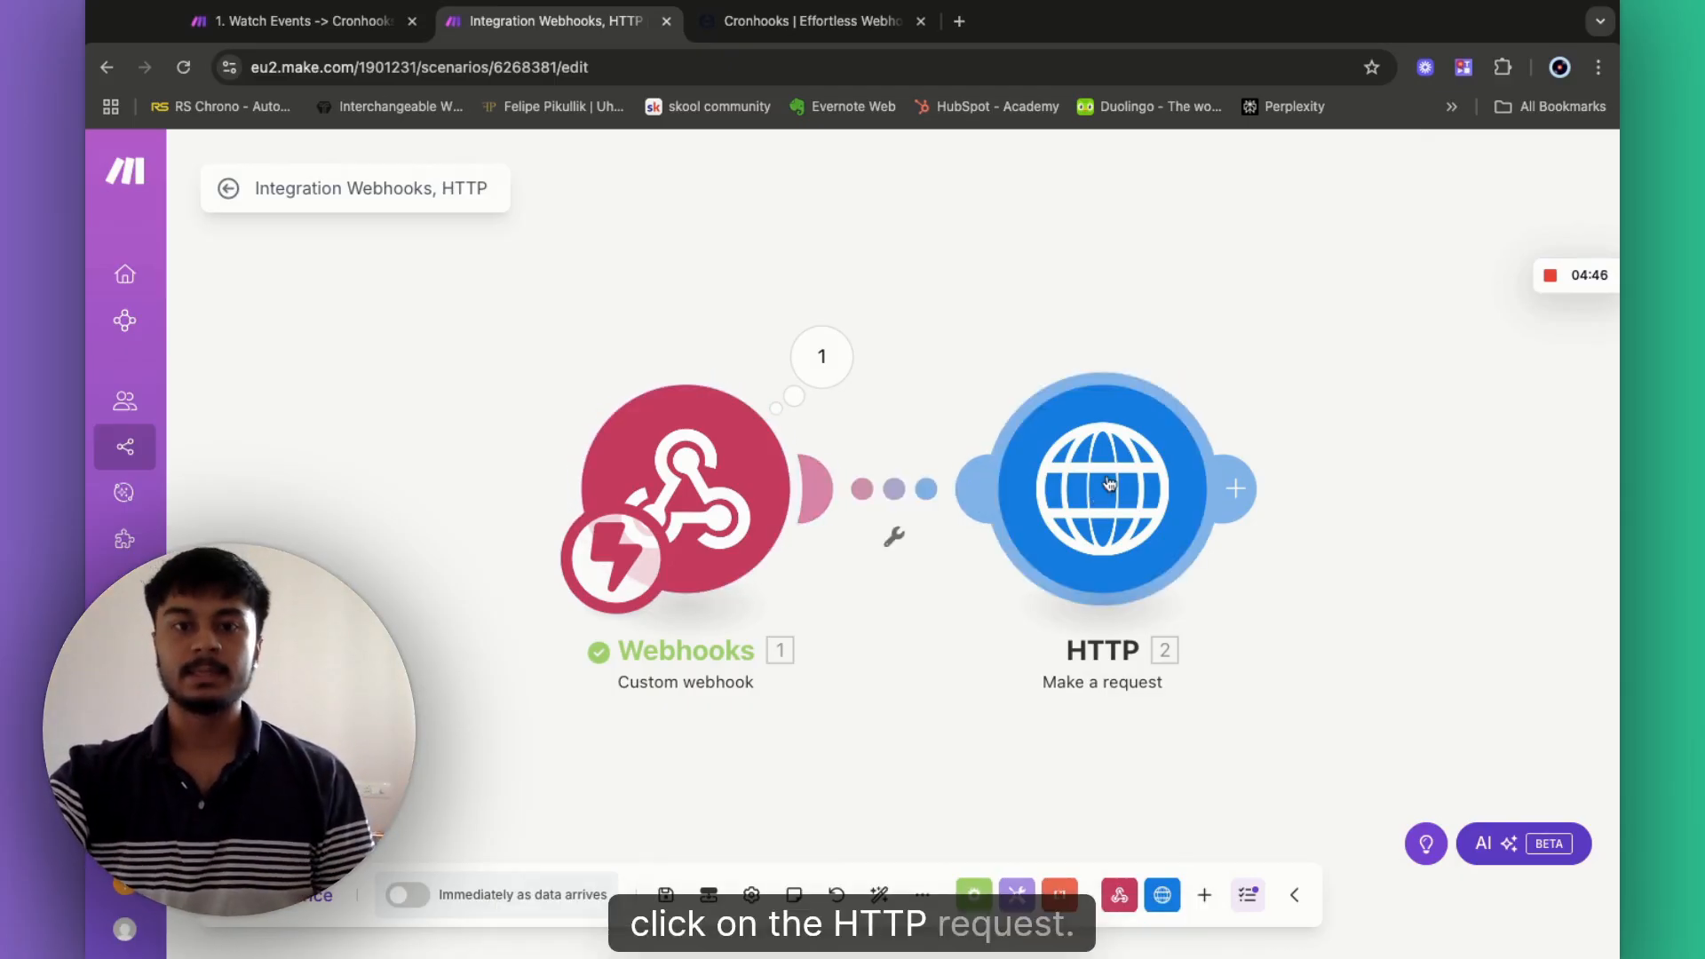
- Map the webhook's Name, email and ServiceType into the body's Name, Email and Service_type
left_click(1110, 484)
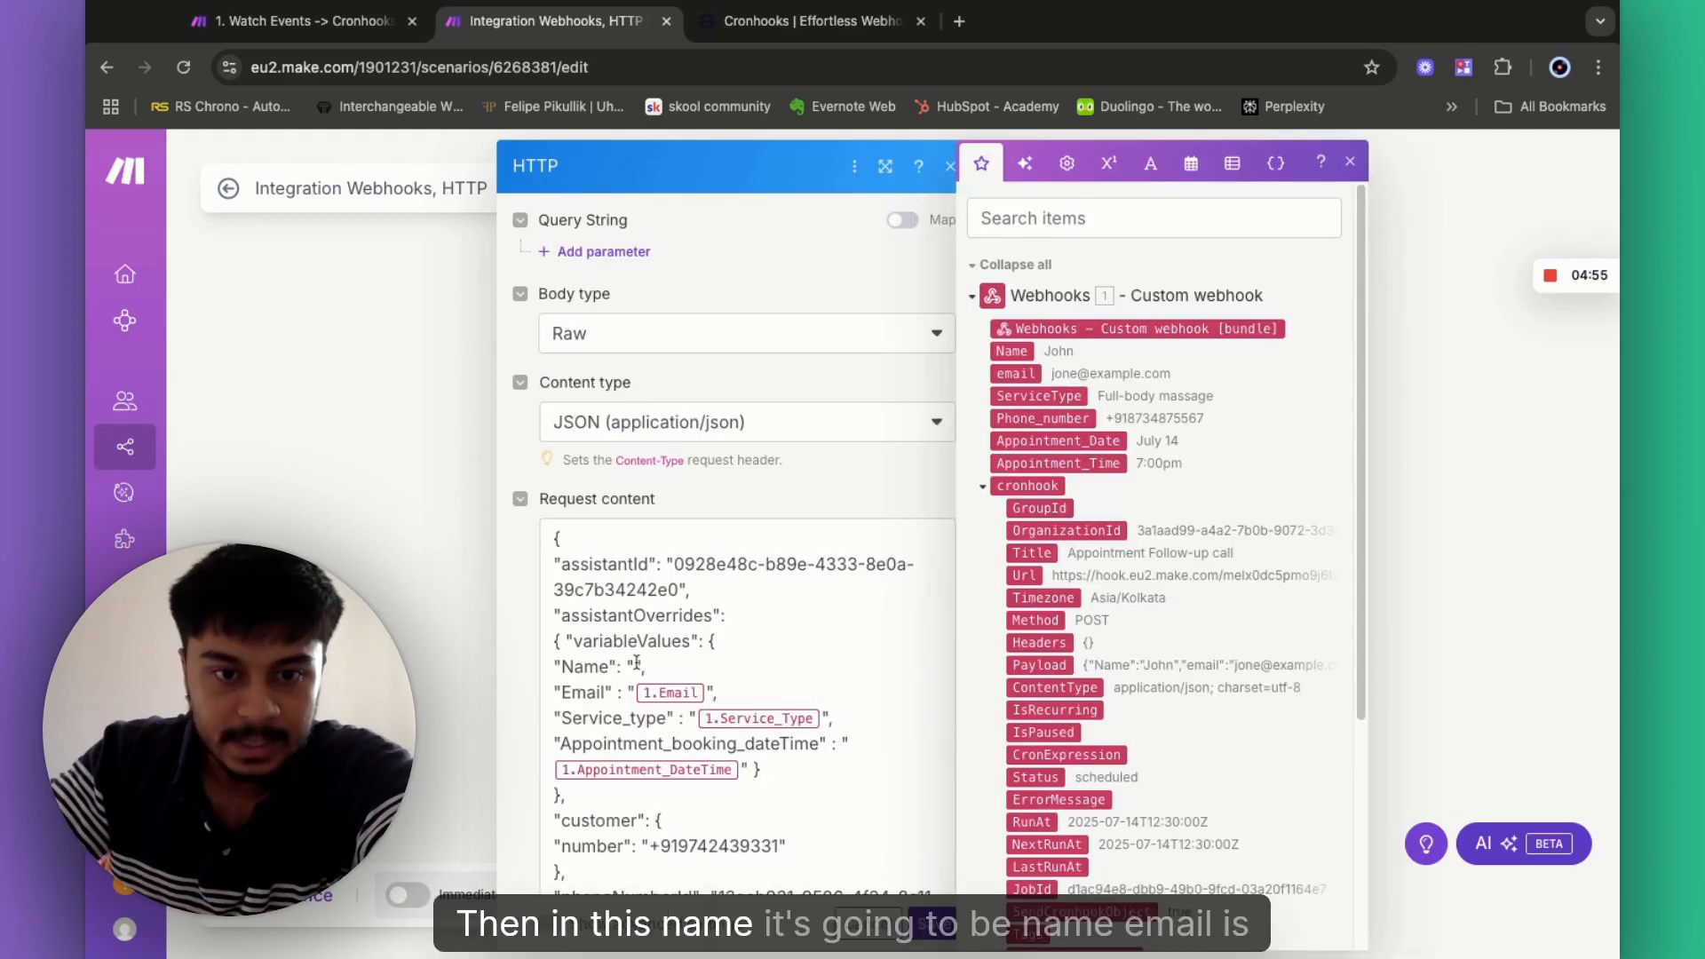
left_click(1011, 351)
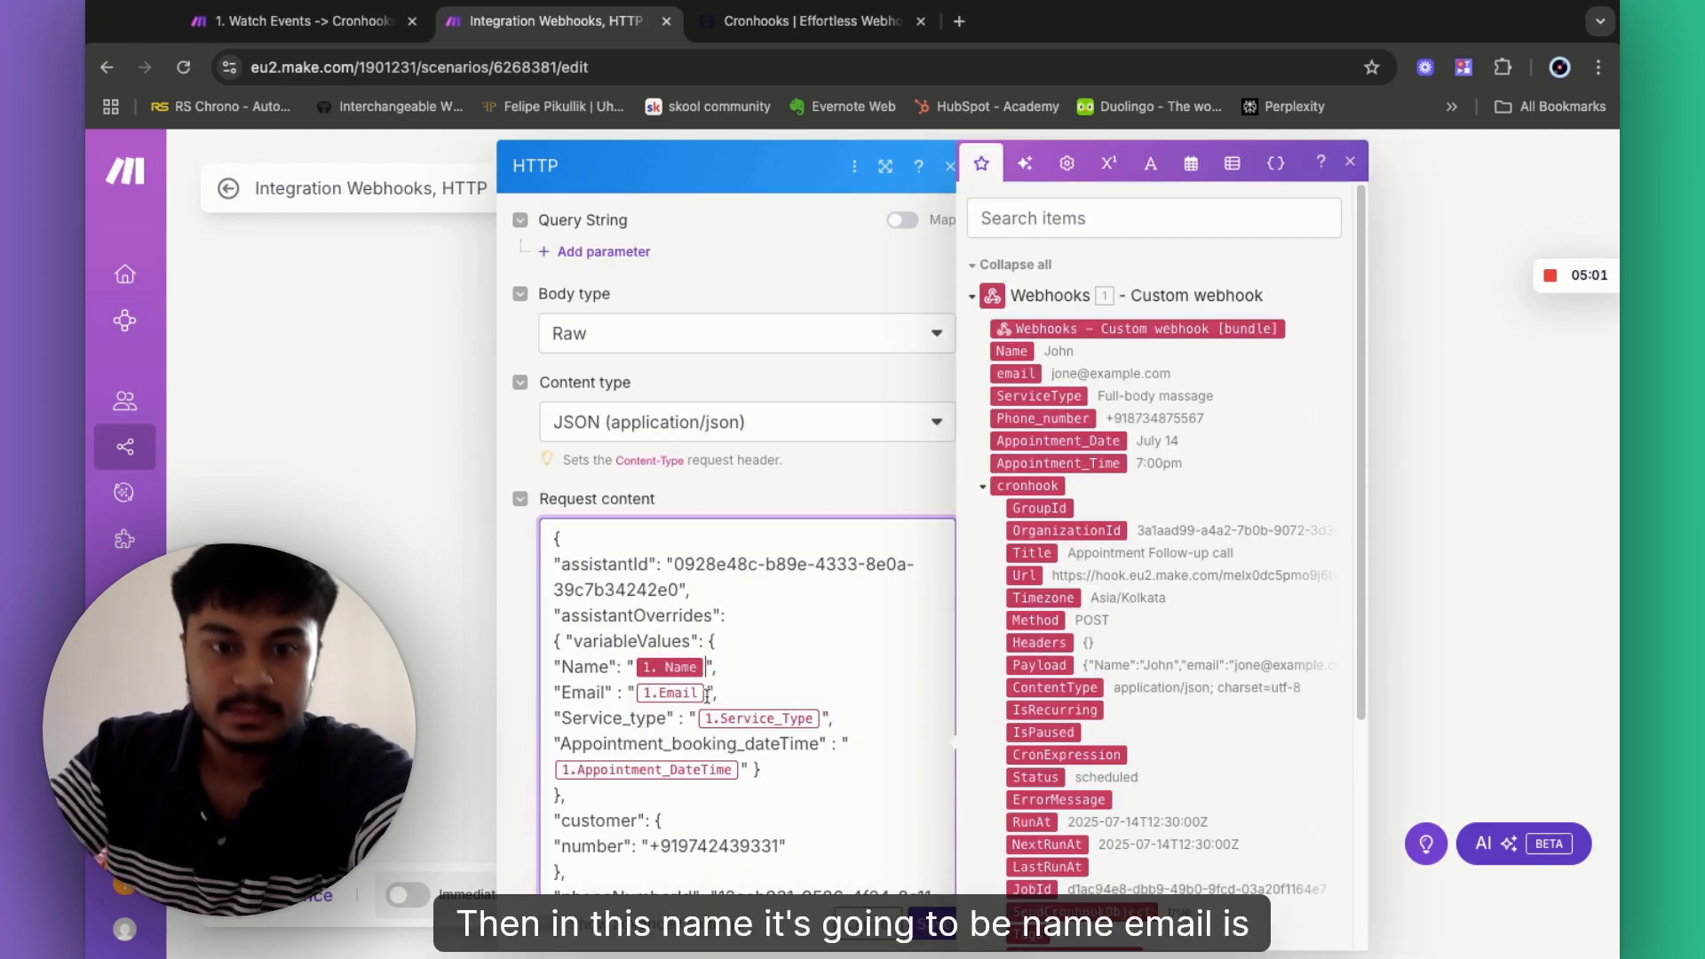
left_click(1030, 373)
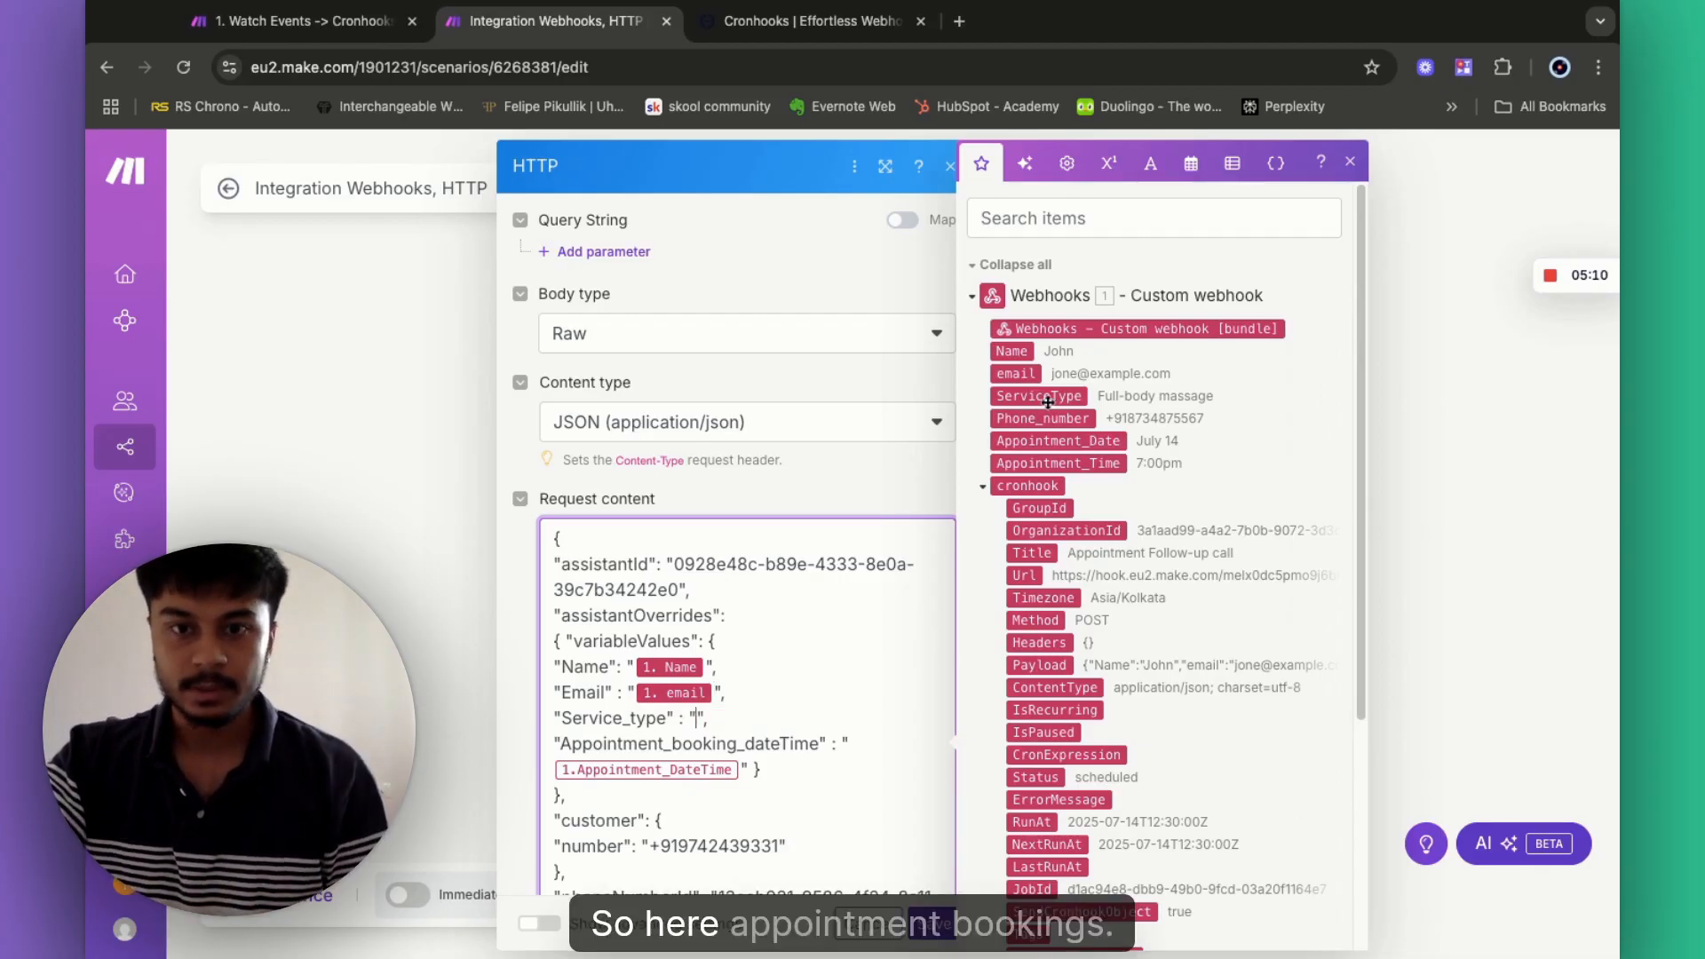
left_click(1048, 399)
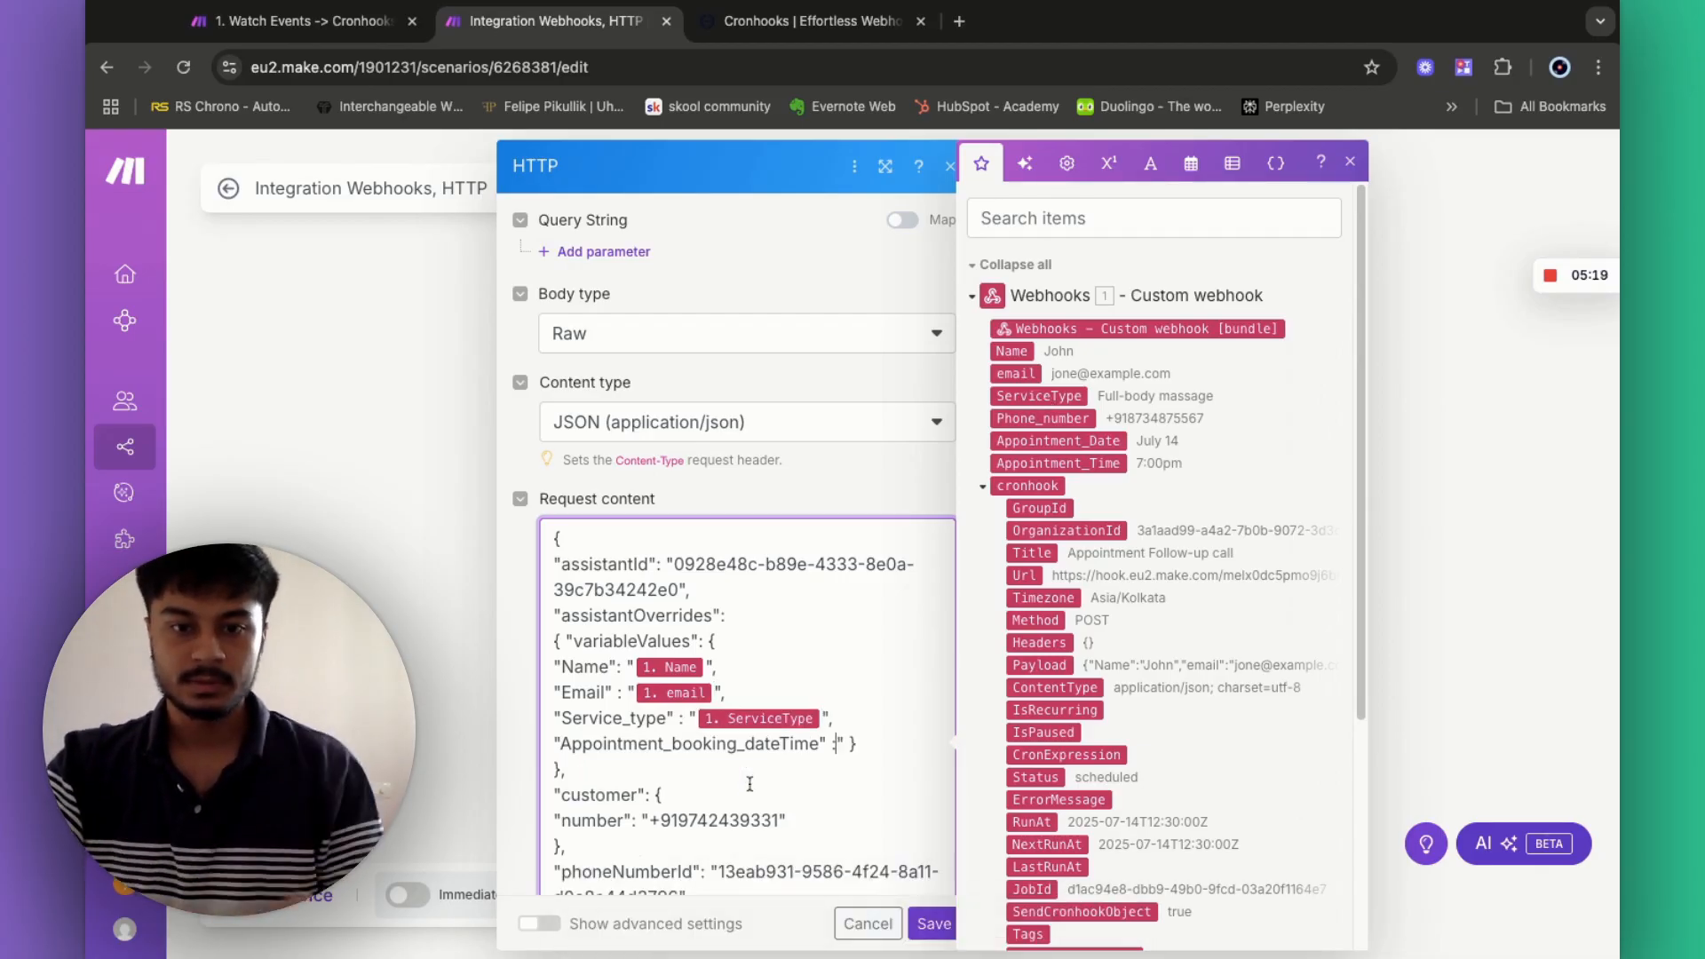
type("\"")
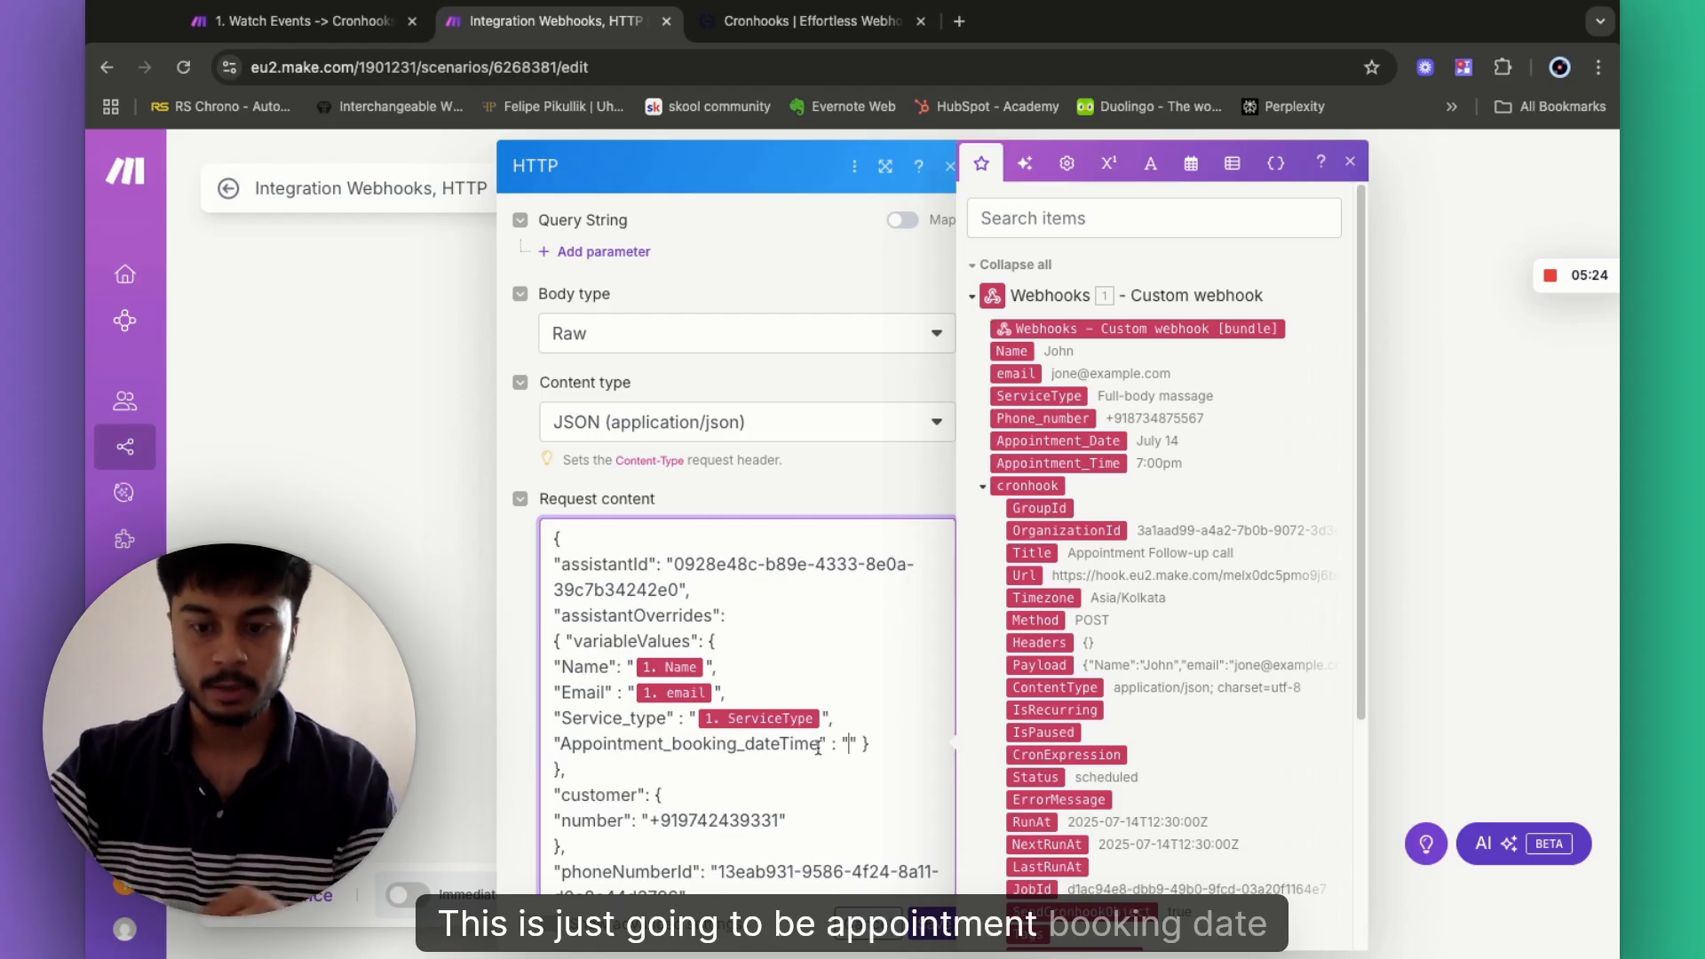
- Map Appointment_Date, Appointment_Time and Phone_number into booking and phone variables, then close the module
left_click(816, 751)
key("BackSpace")
key("BackSpace")
key("BackSpace")
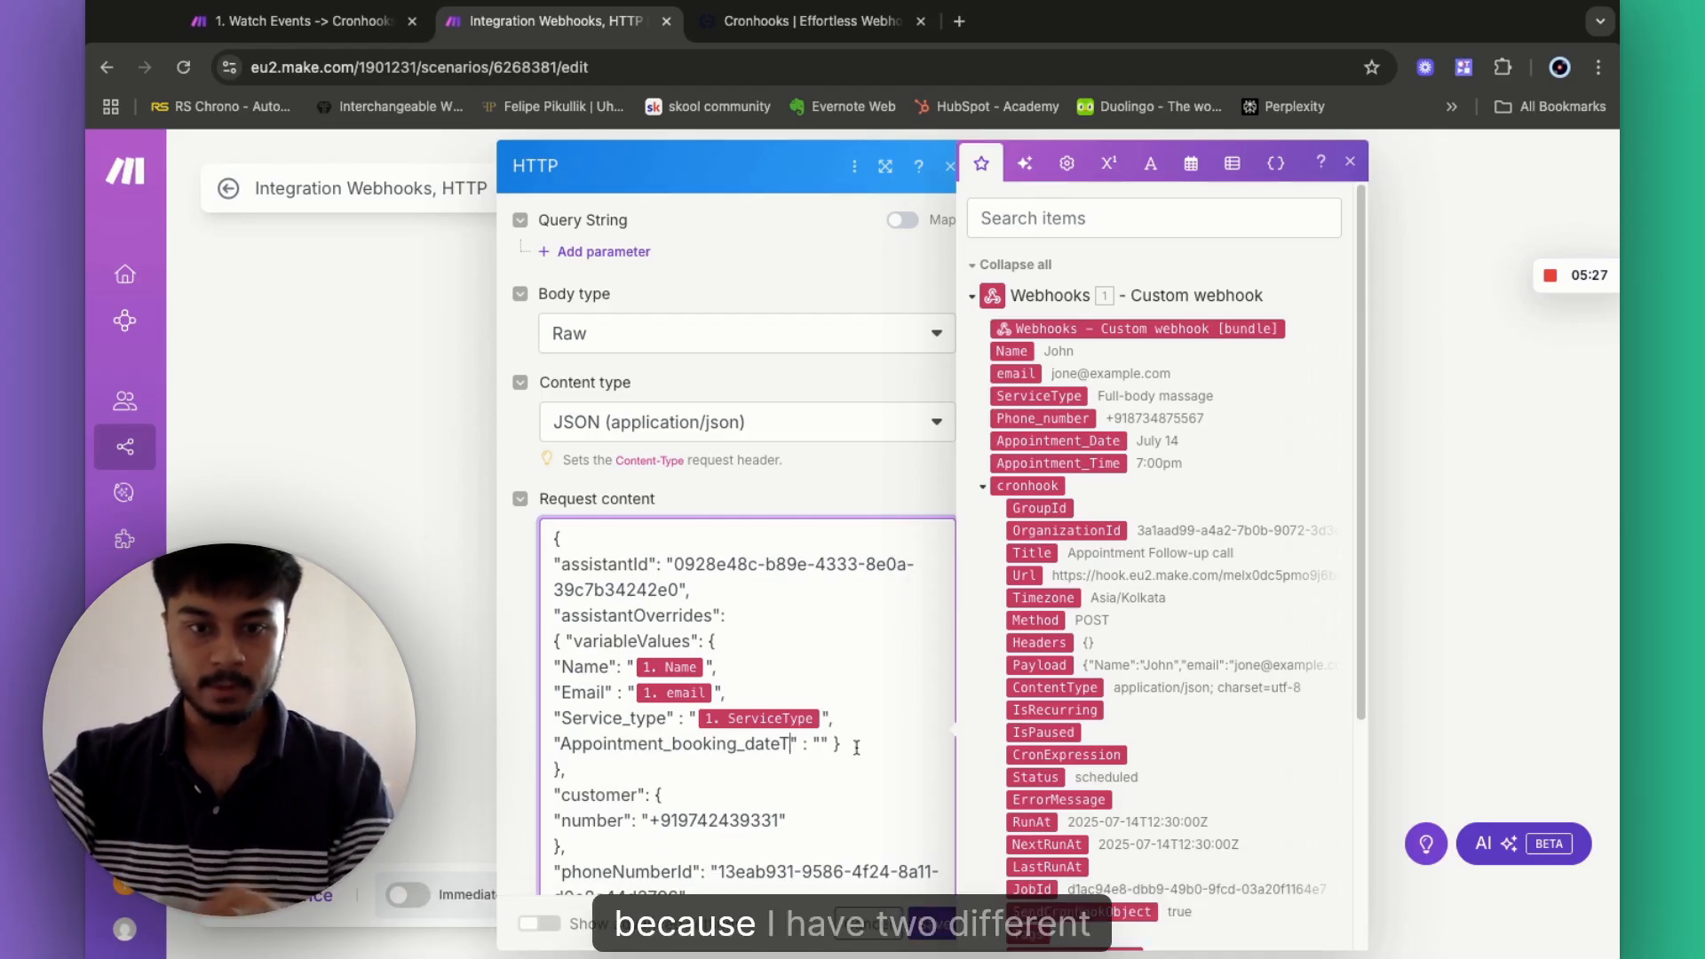
key("BackSpace")
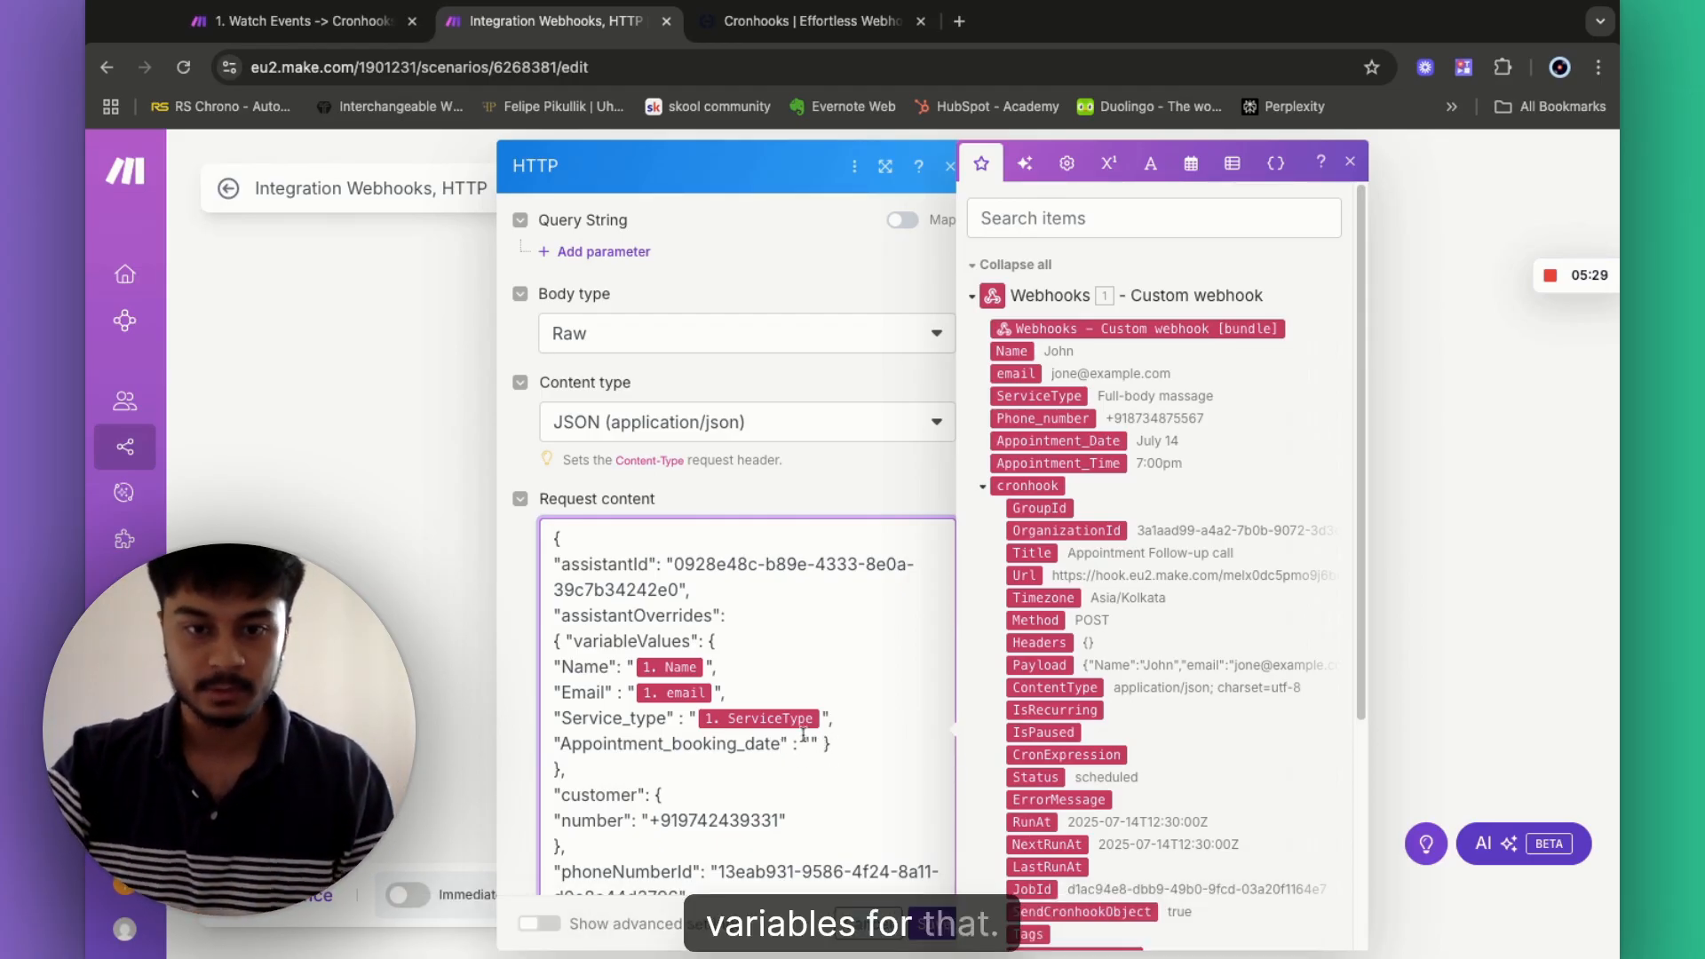
left_click_drag(1062, 441, 759, 765)
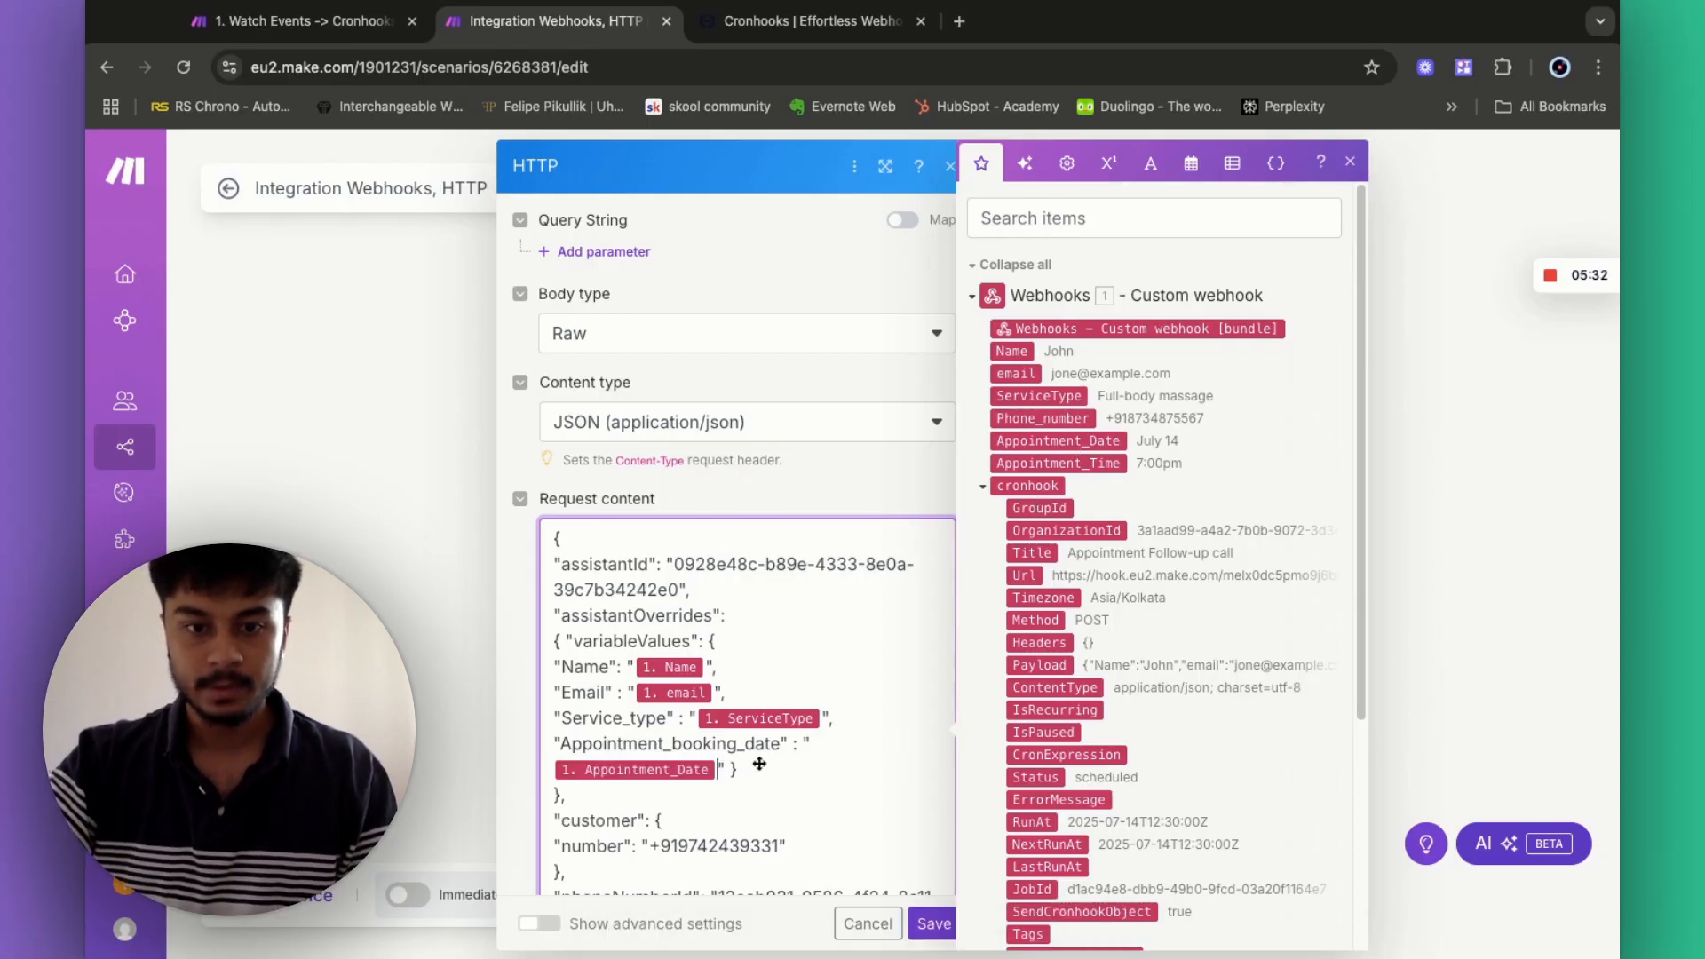
type(",")
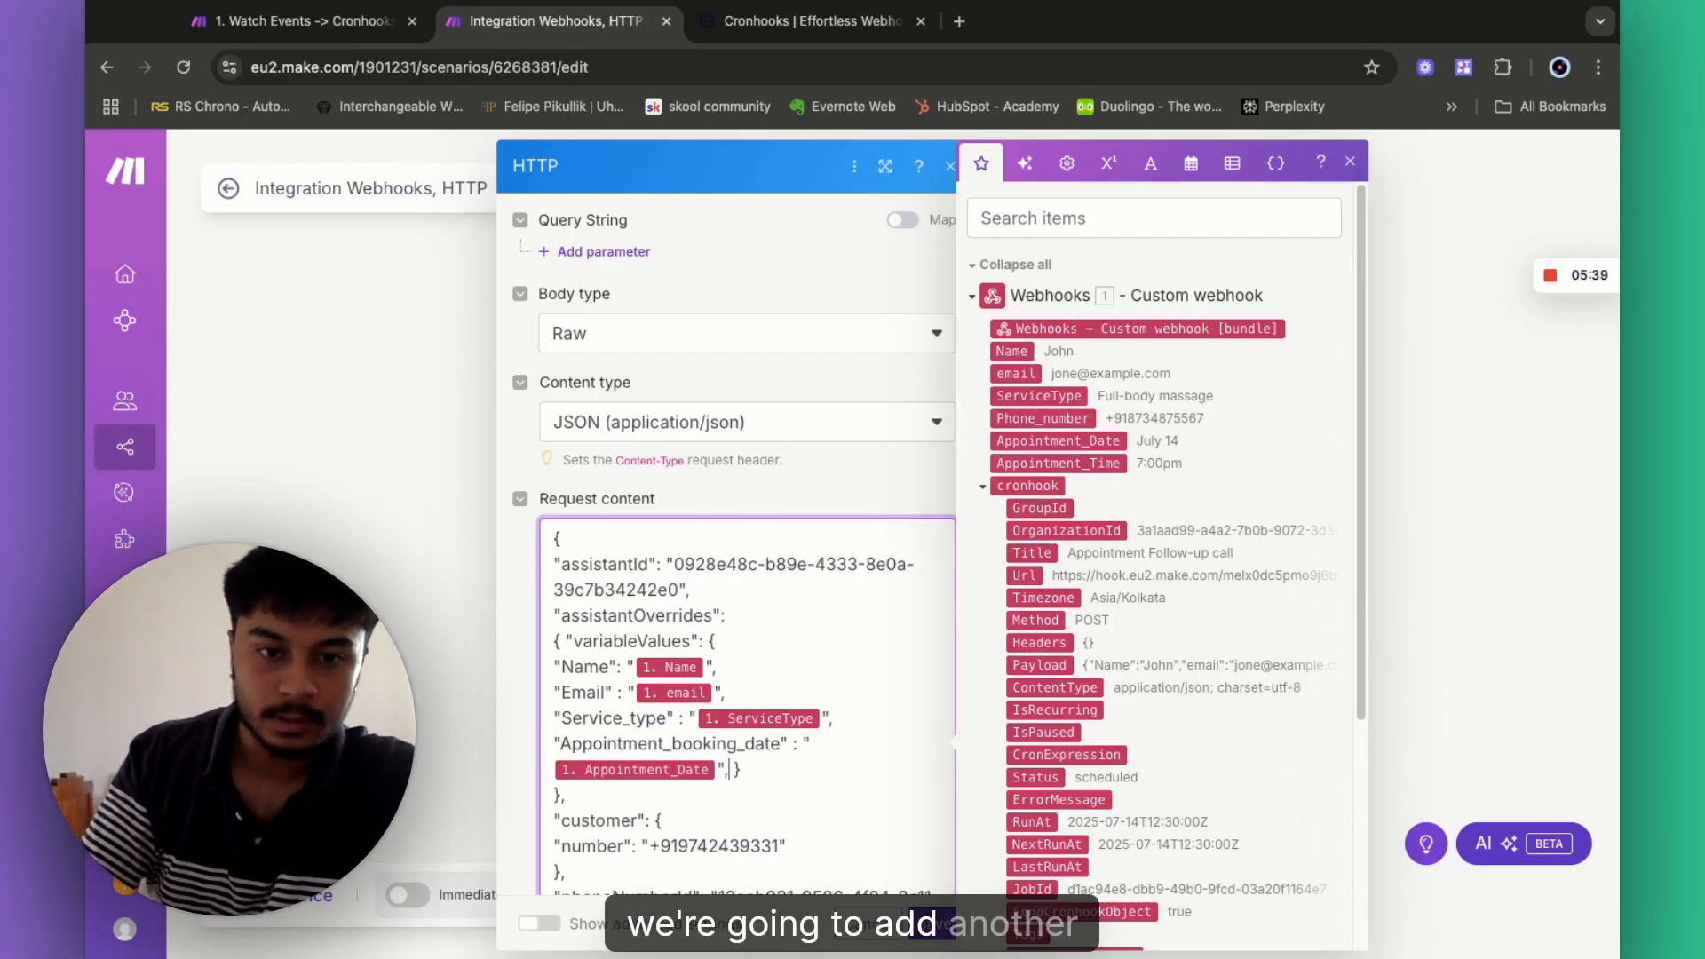
key("Return")
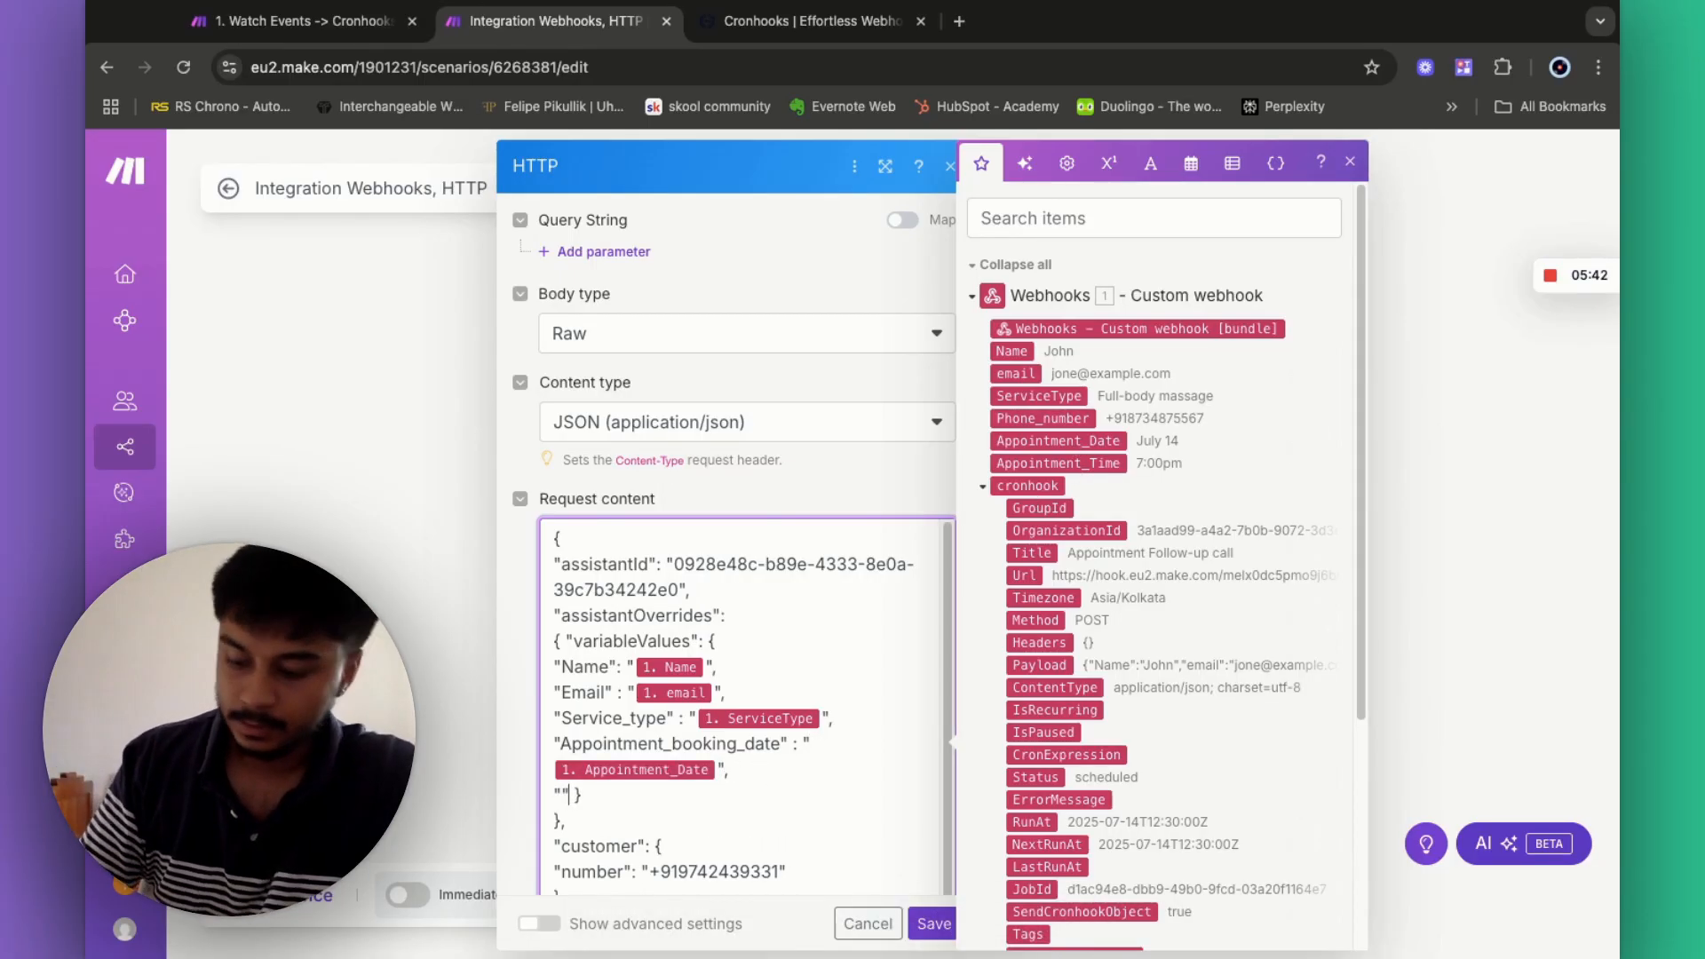
type("\"\"")
key("Left")
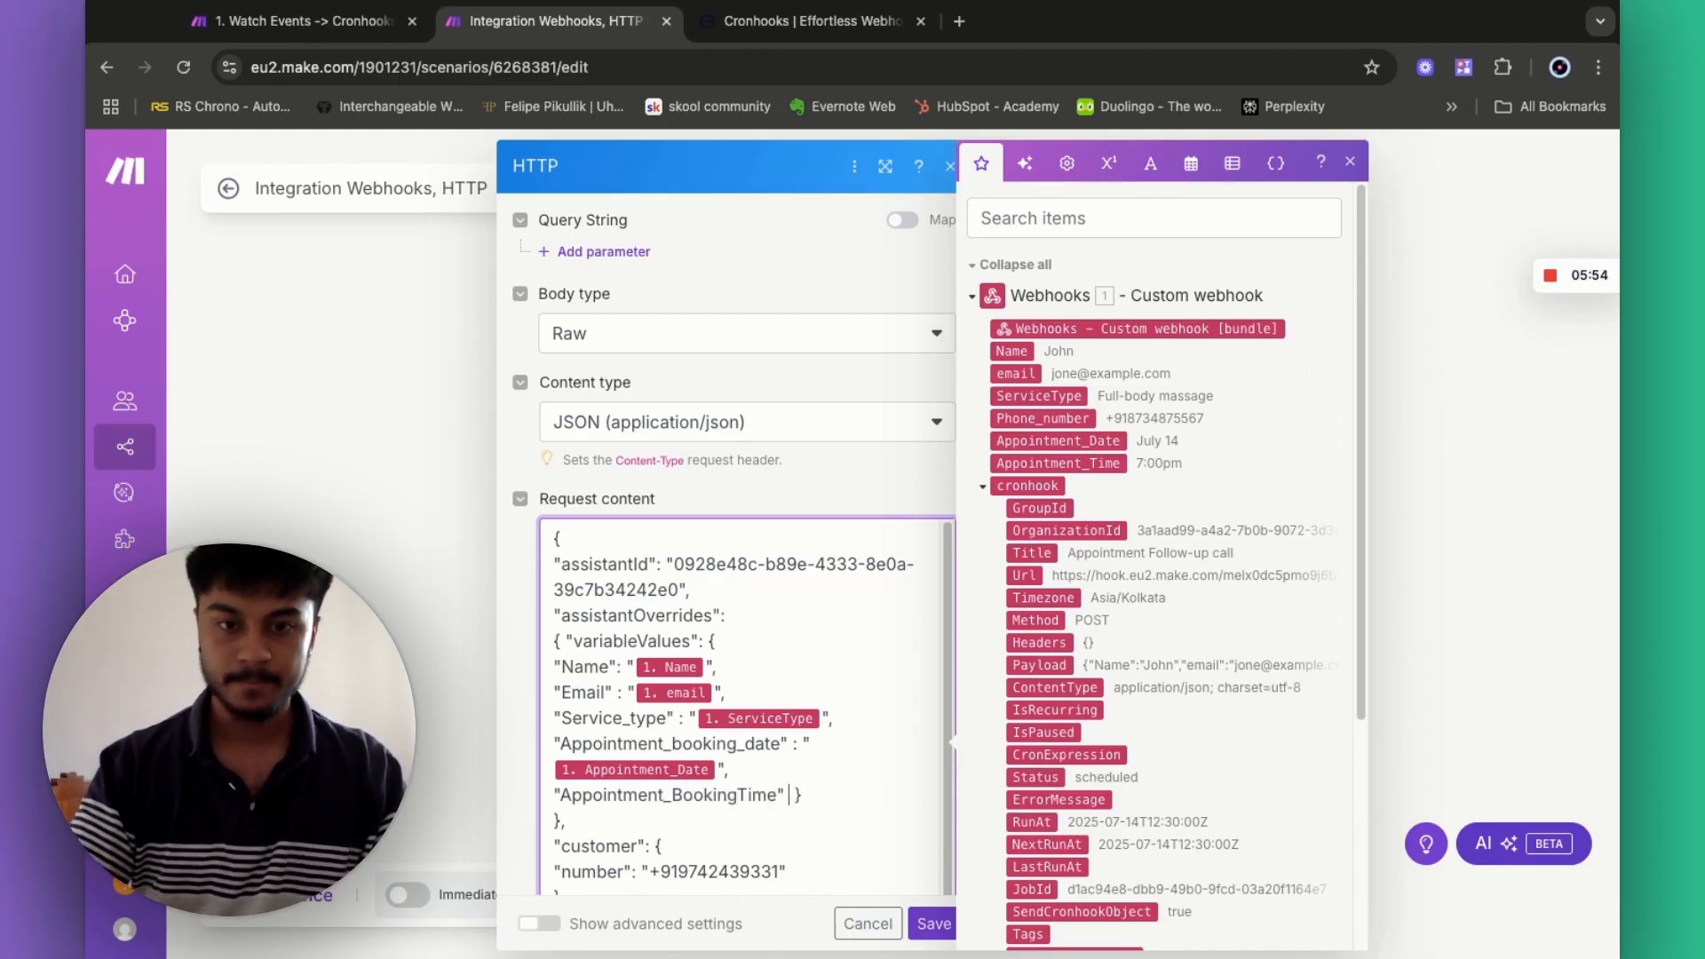
left_click(1075, 464)
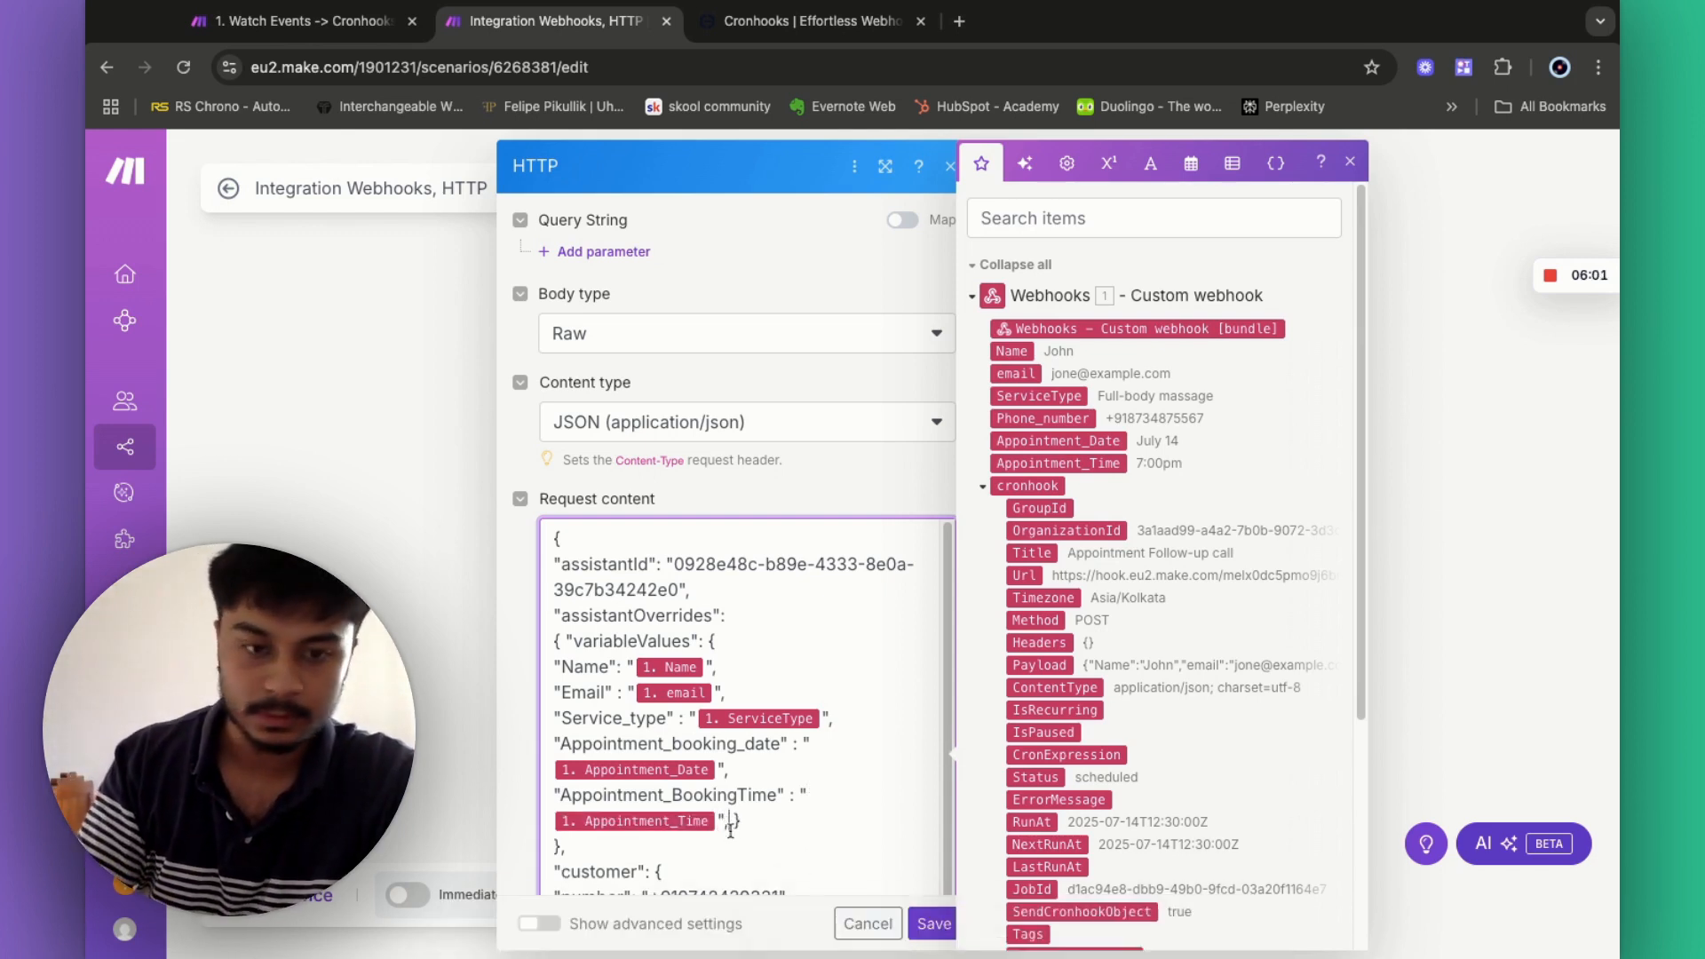
key("Return")
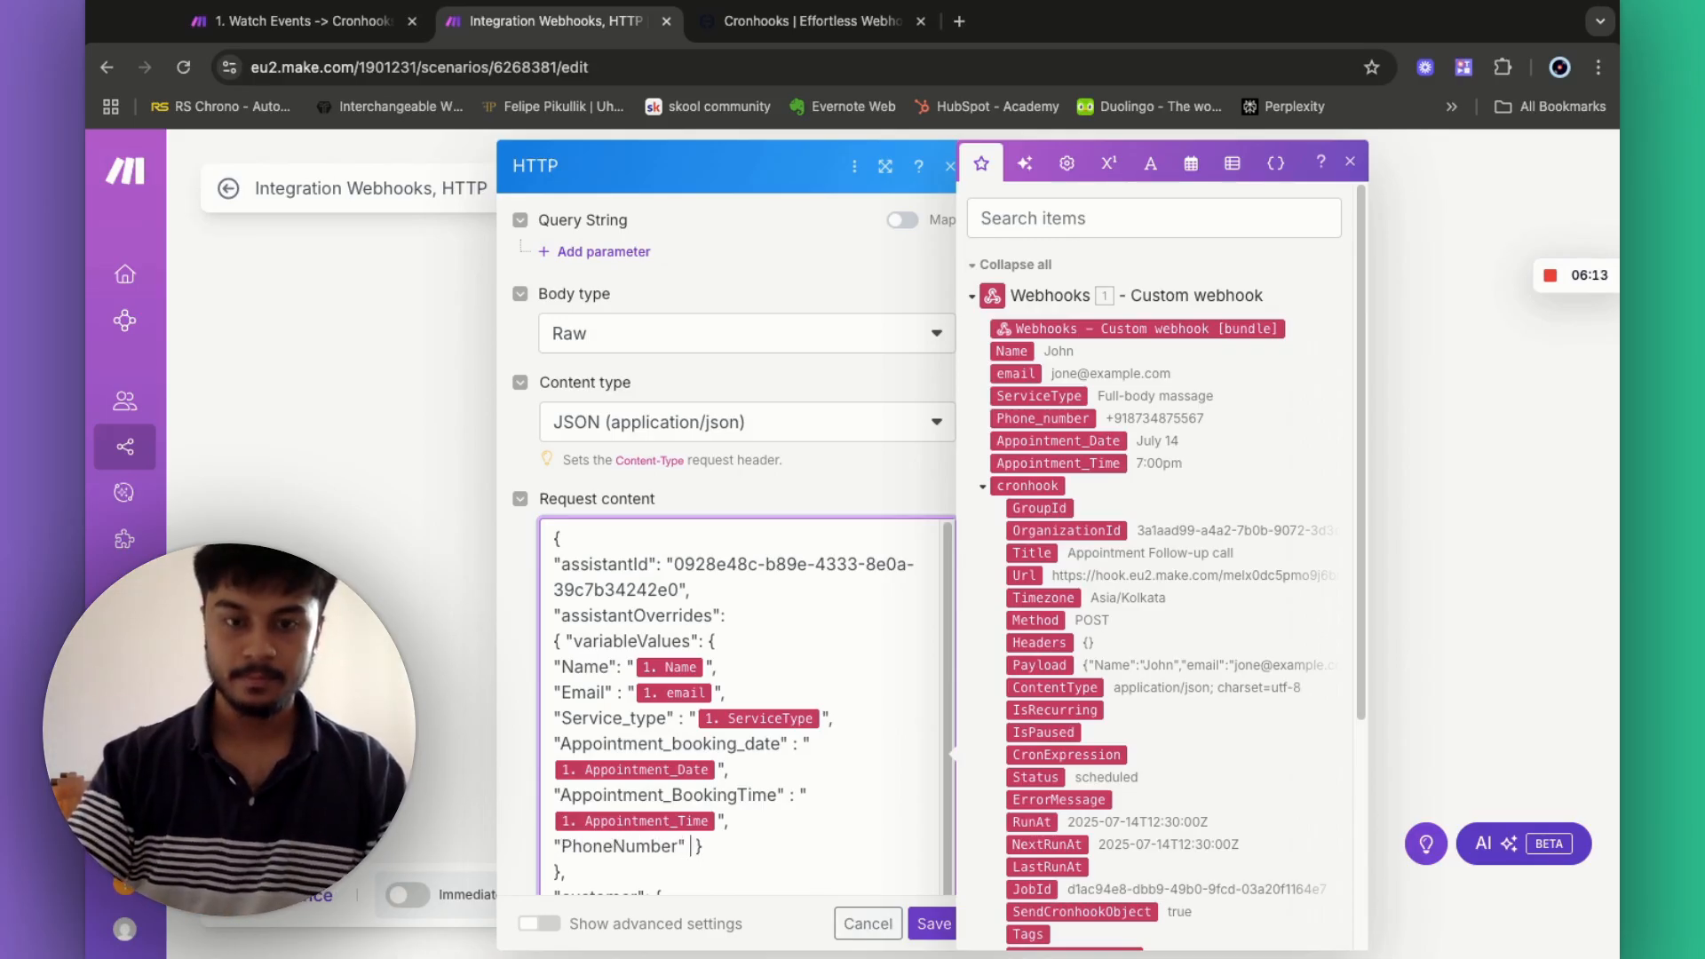
left_click(1074, 423)
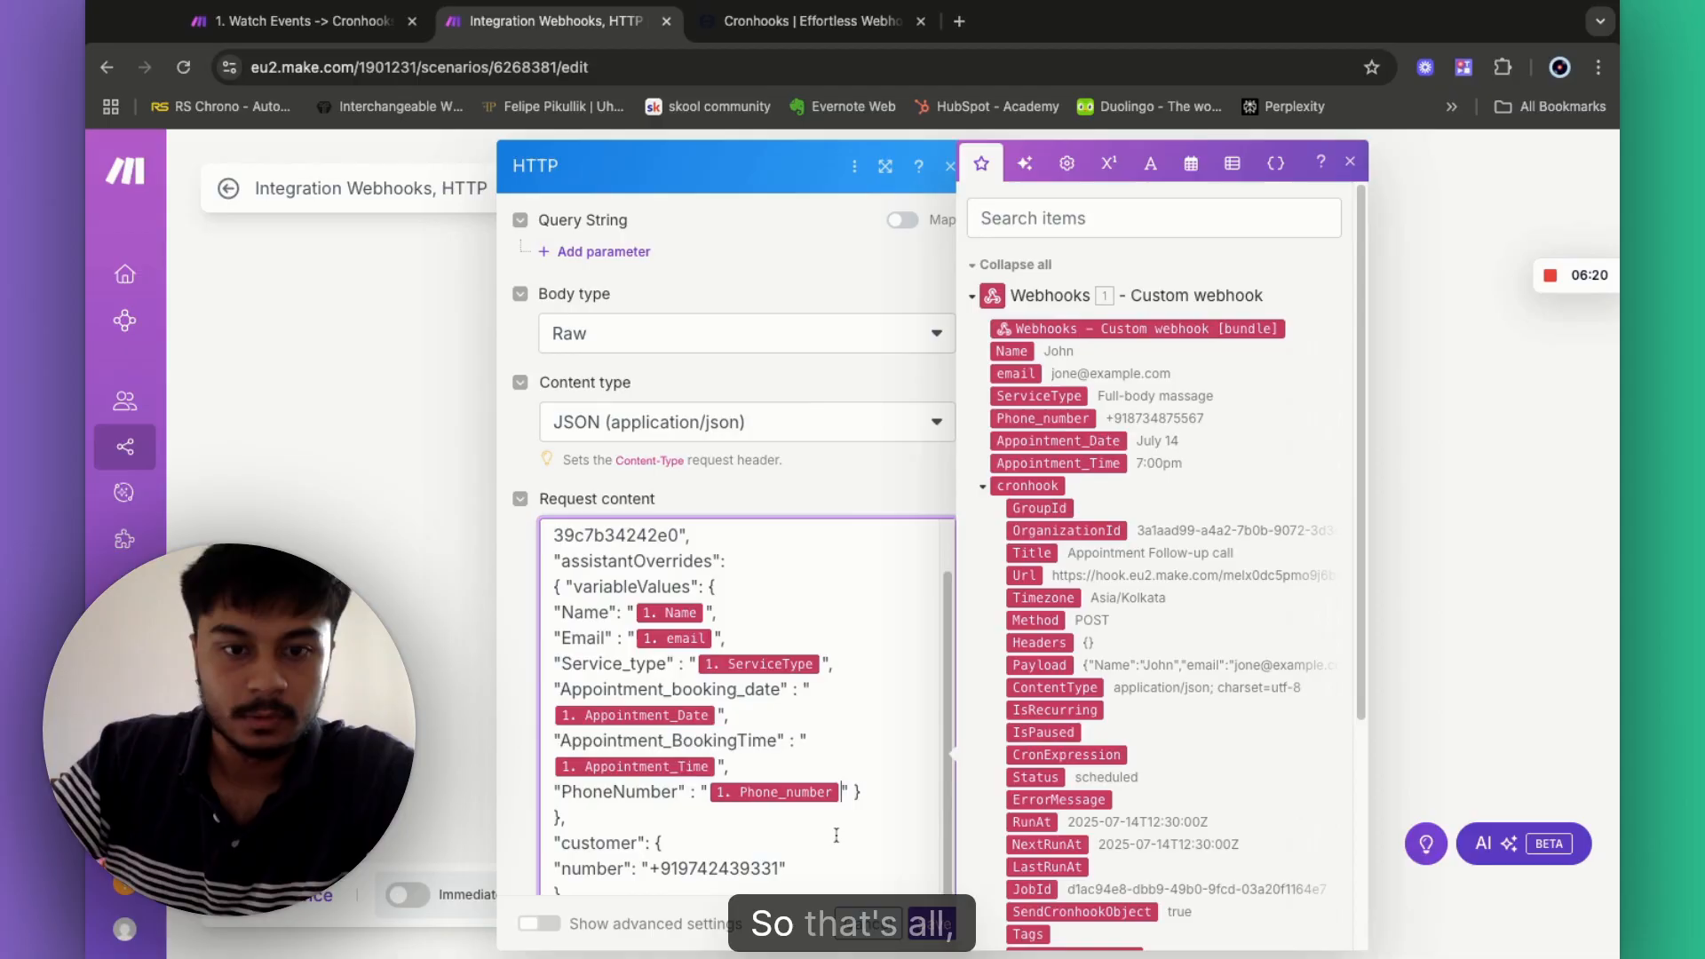
scroll(746, 533, "down", 3)
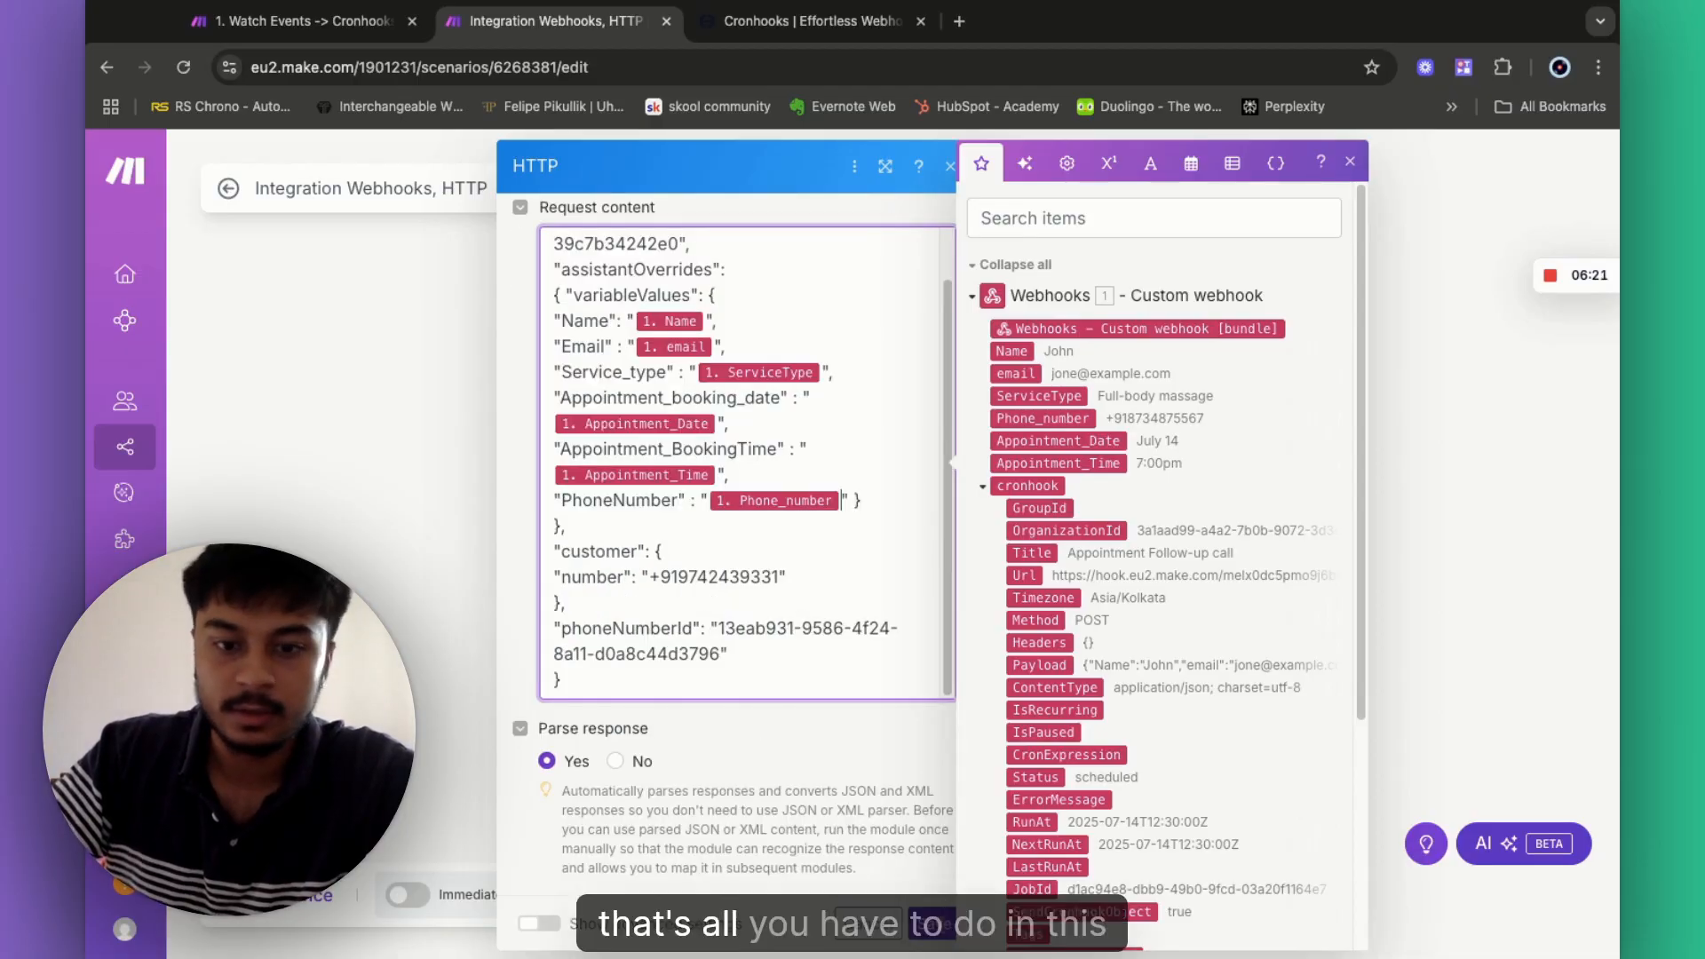
left_click(931, 923)
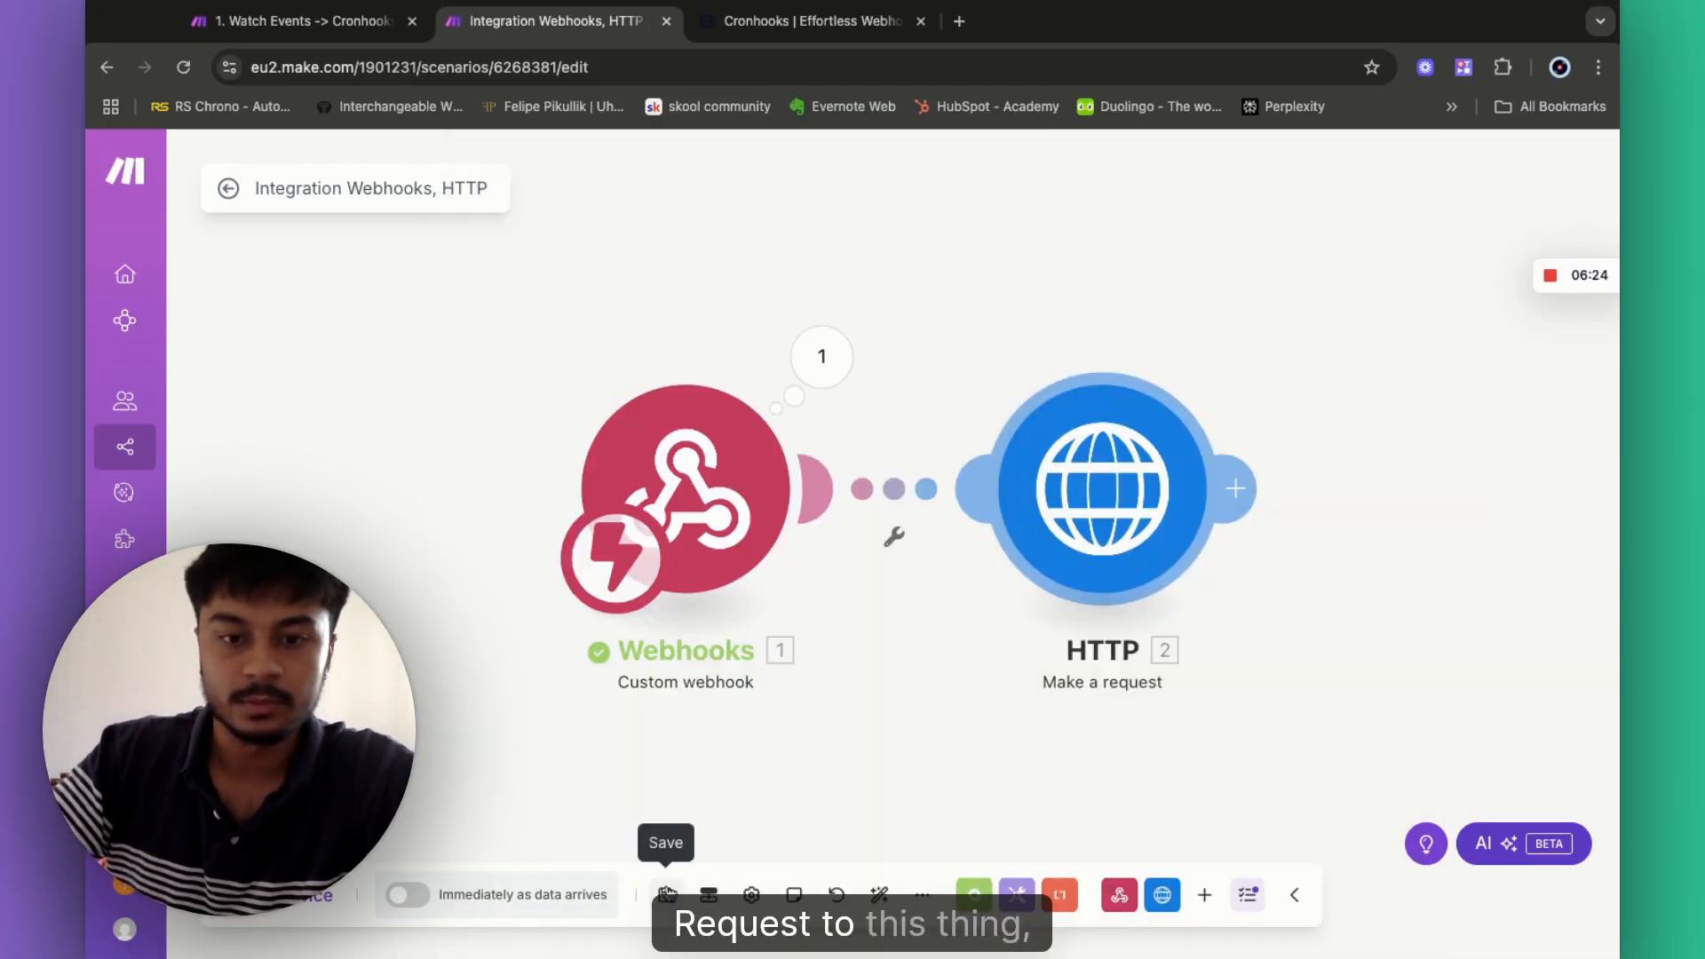
- Save the scenario, then rename the HTTP module to 'Vapi Outbound call'
left_click(667, 893)
scroll(986, 743, "right", 3)
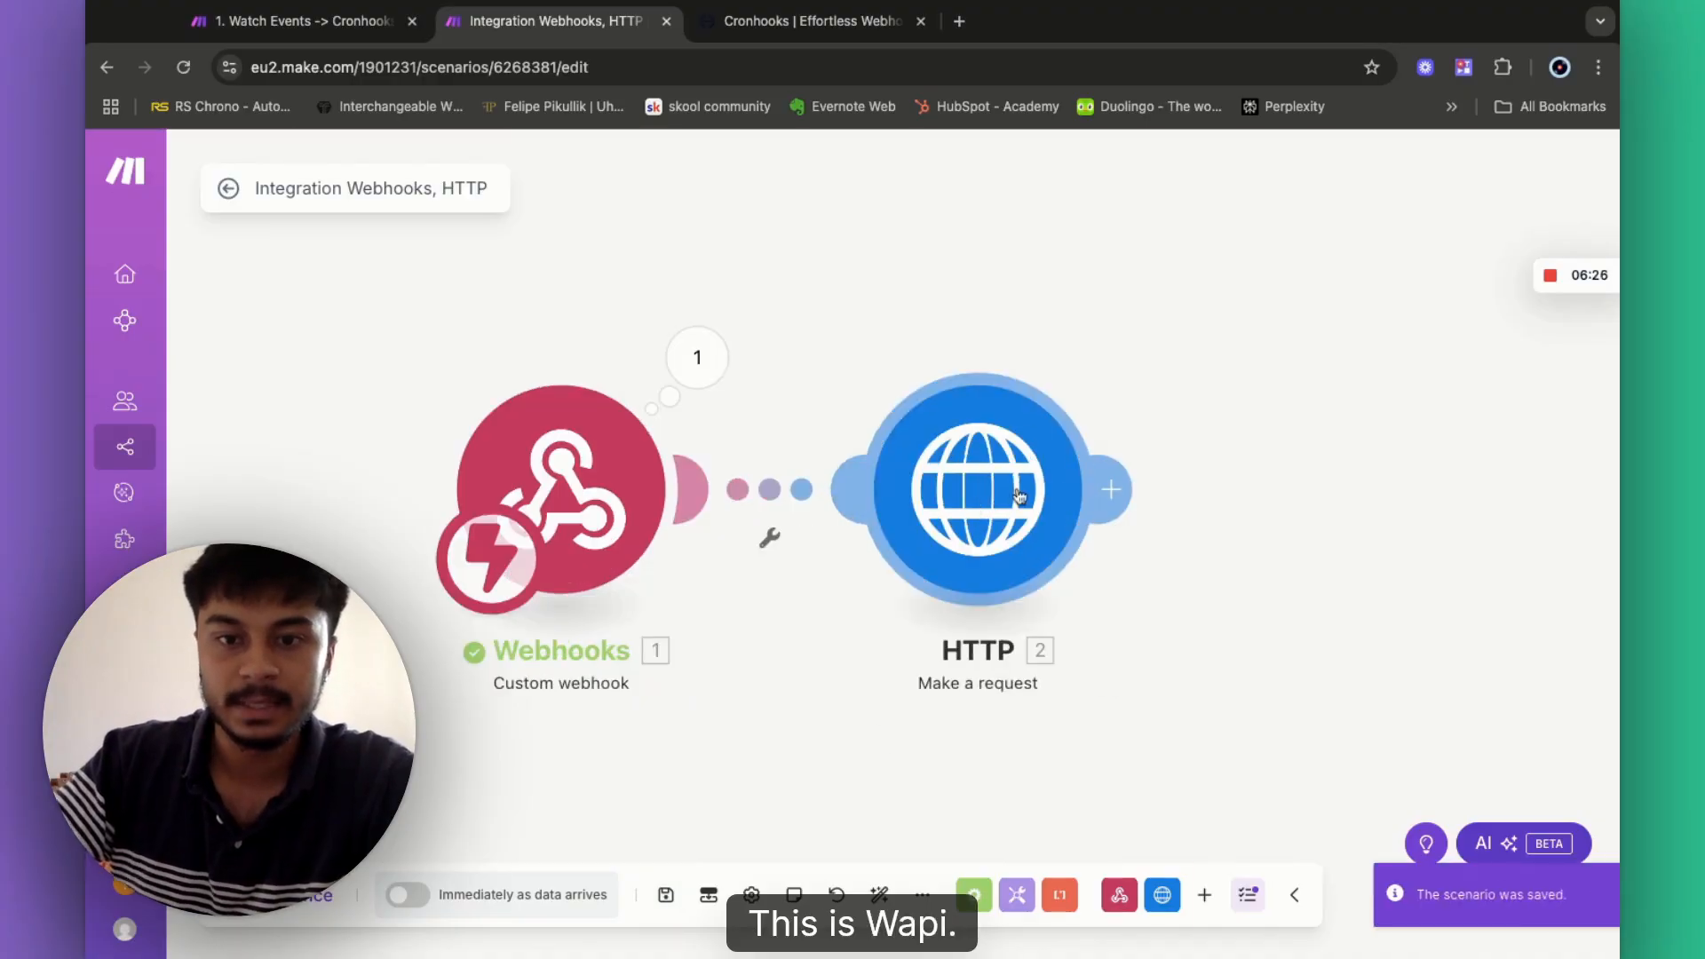
left_click_drag(1199, 399, 960, 412)
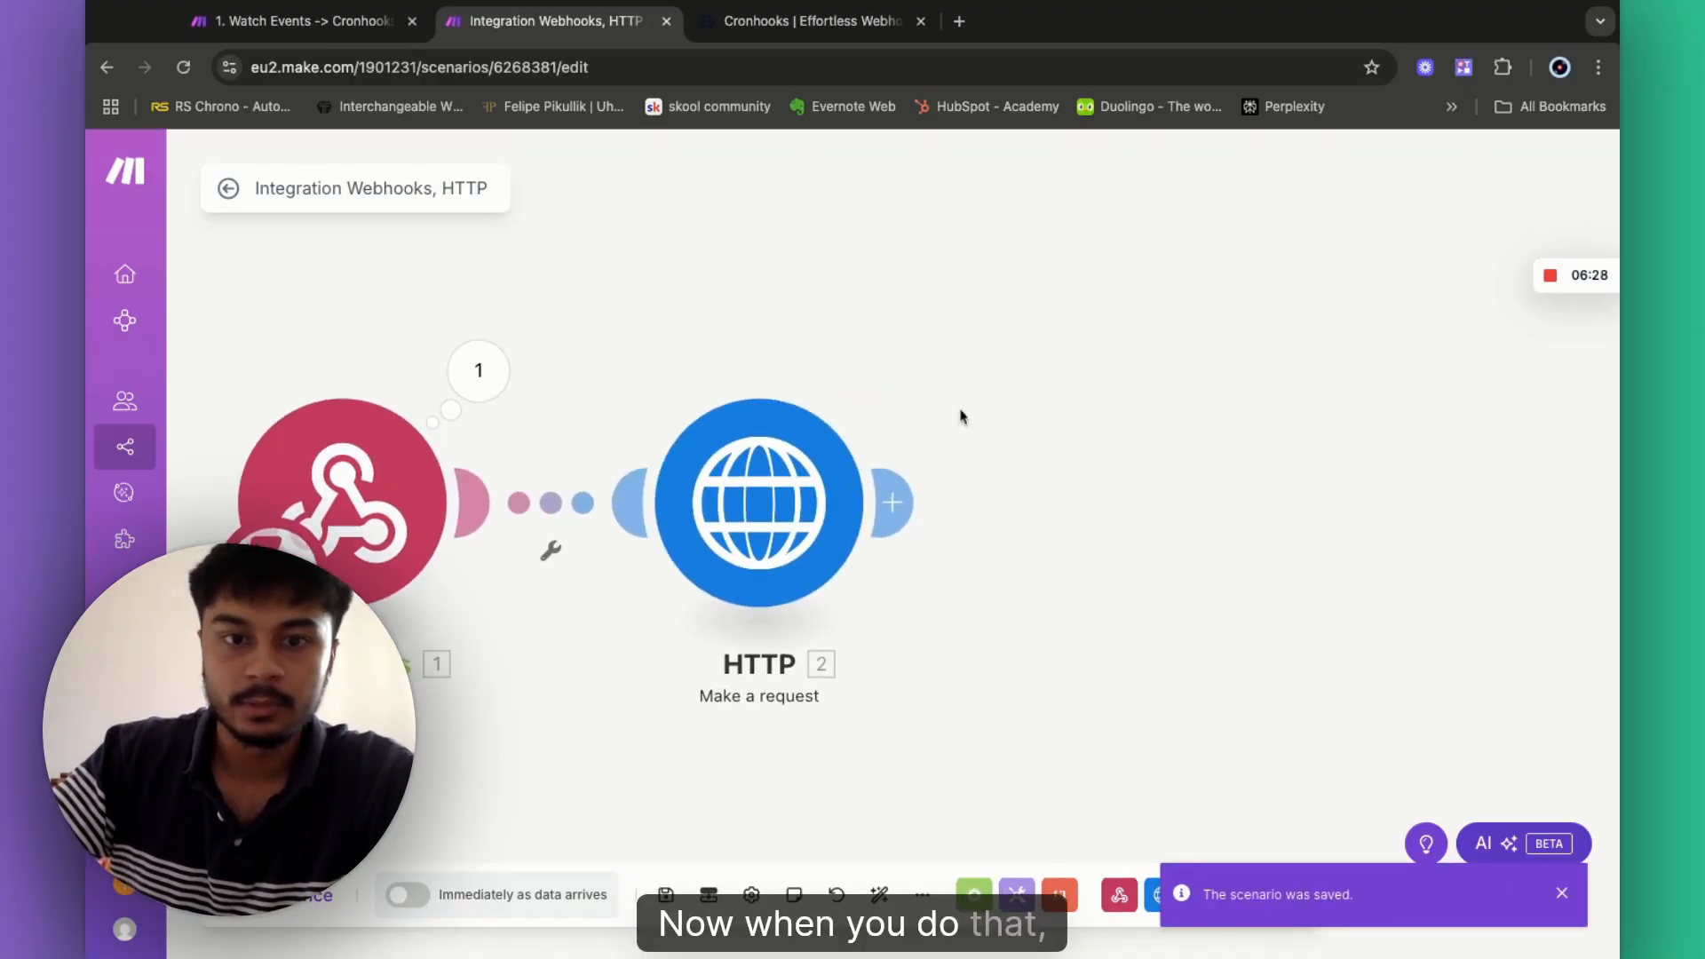
right_click(741, 515)
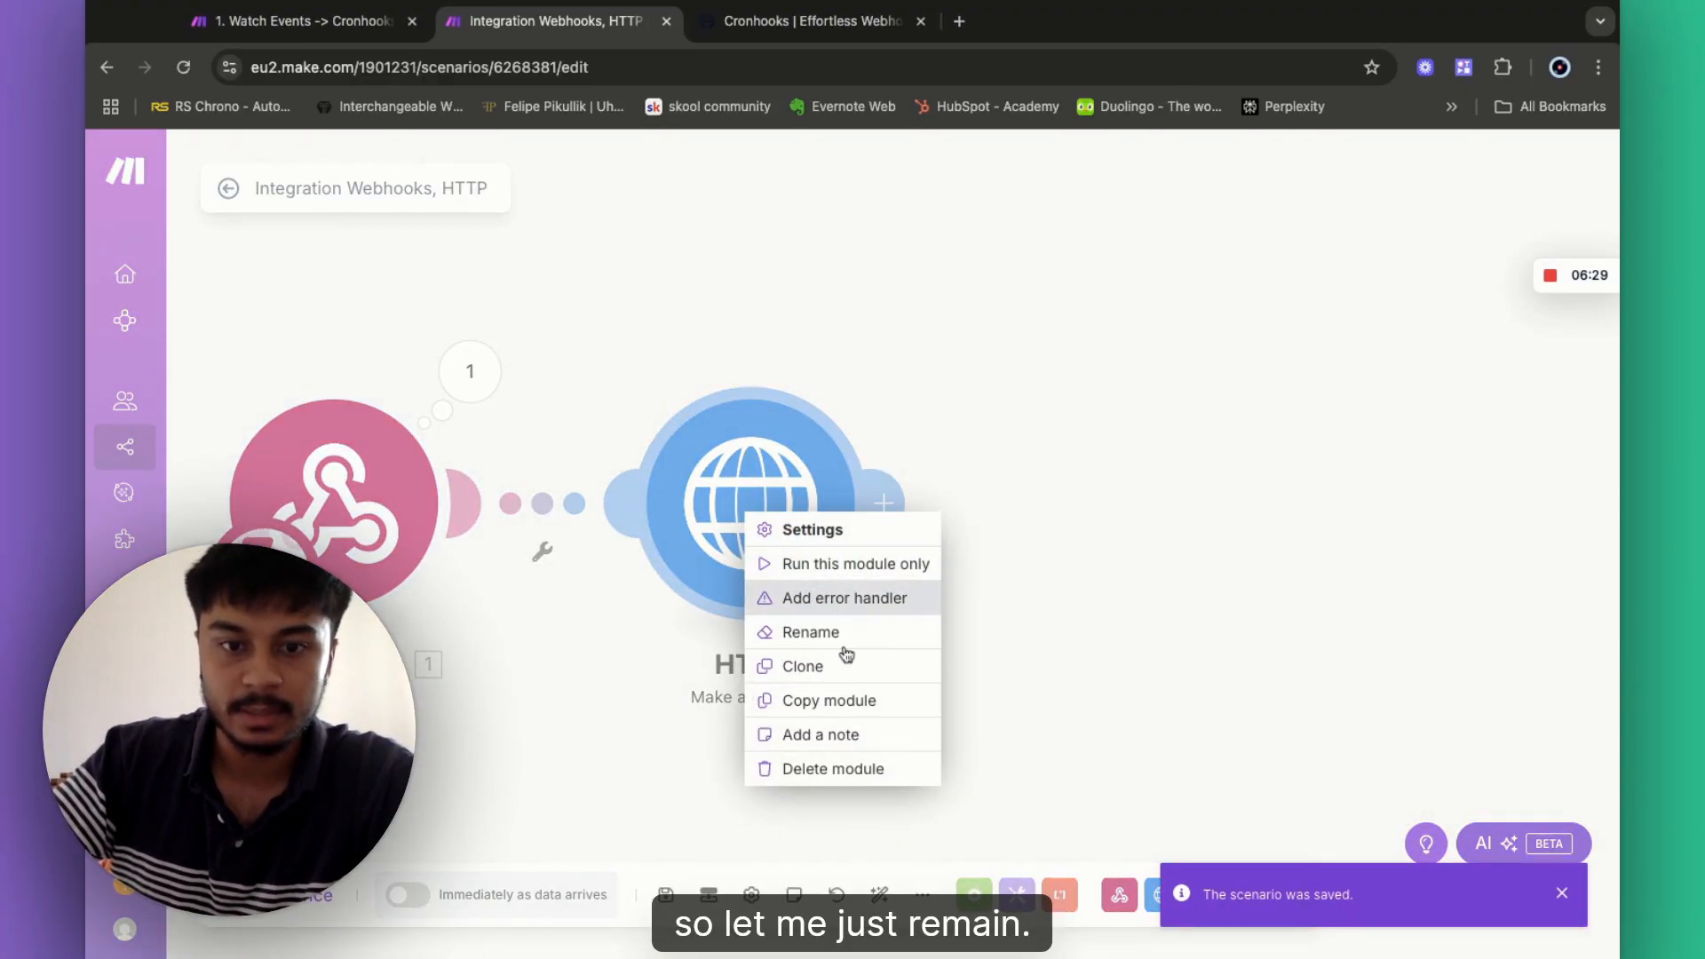
left_click(817, 632)
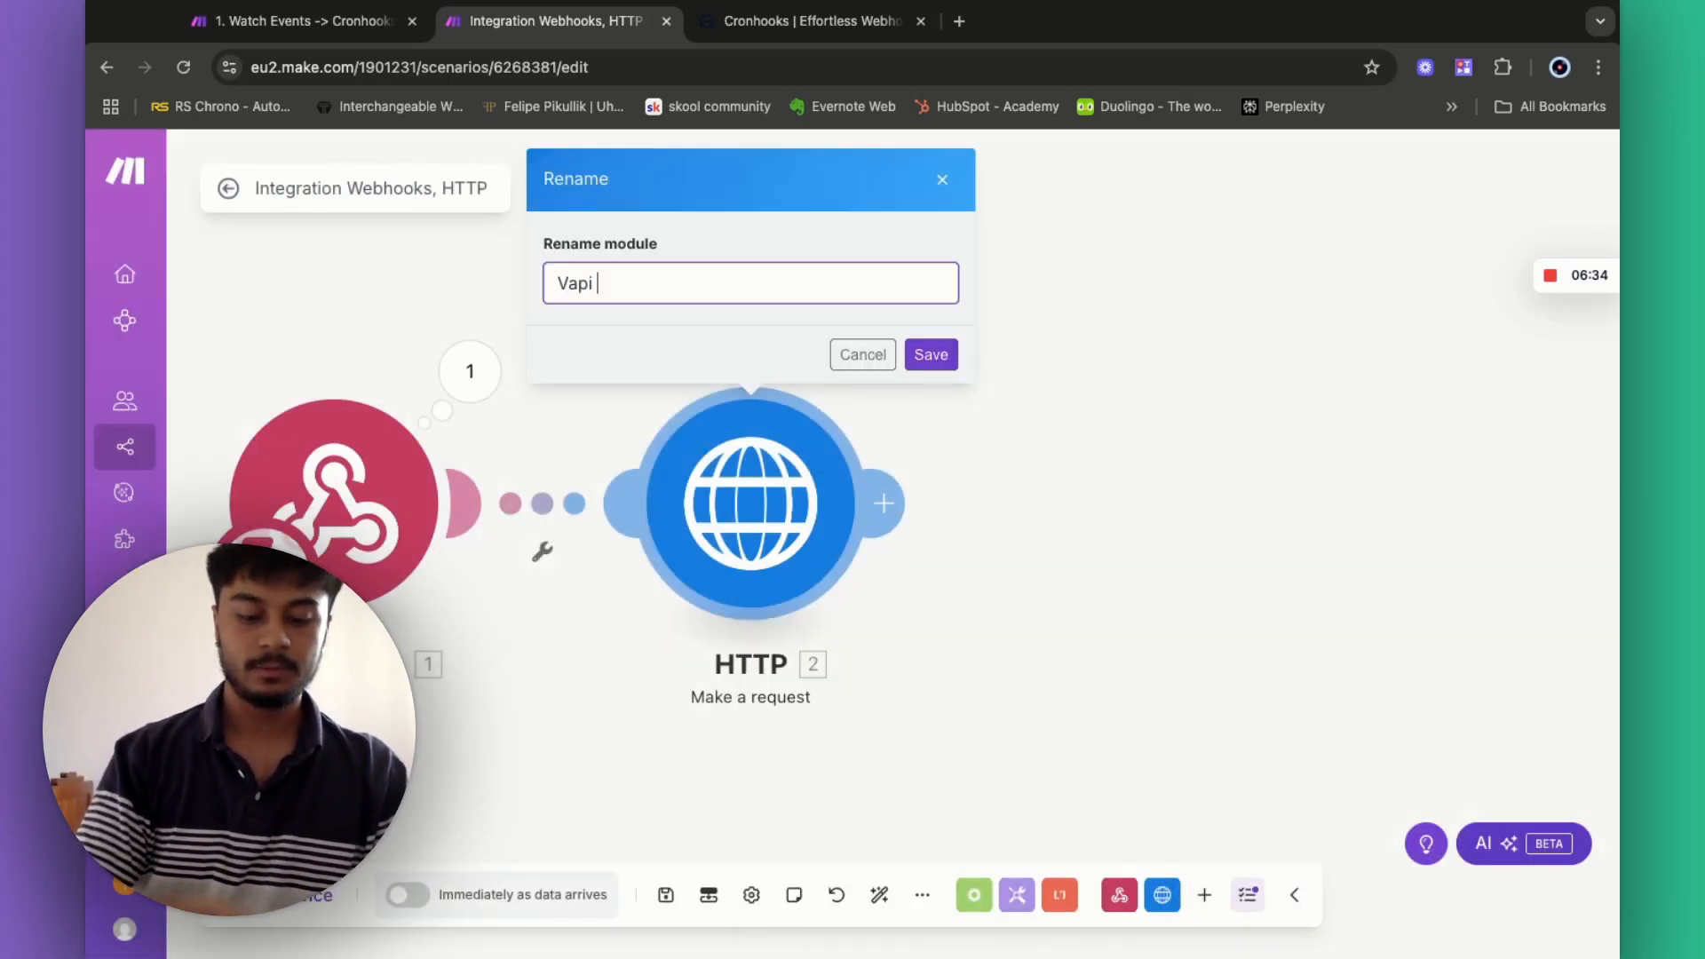
type("Vapi Outbou")
type("nd call")
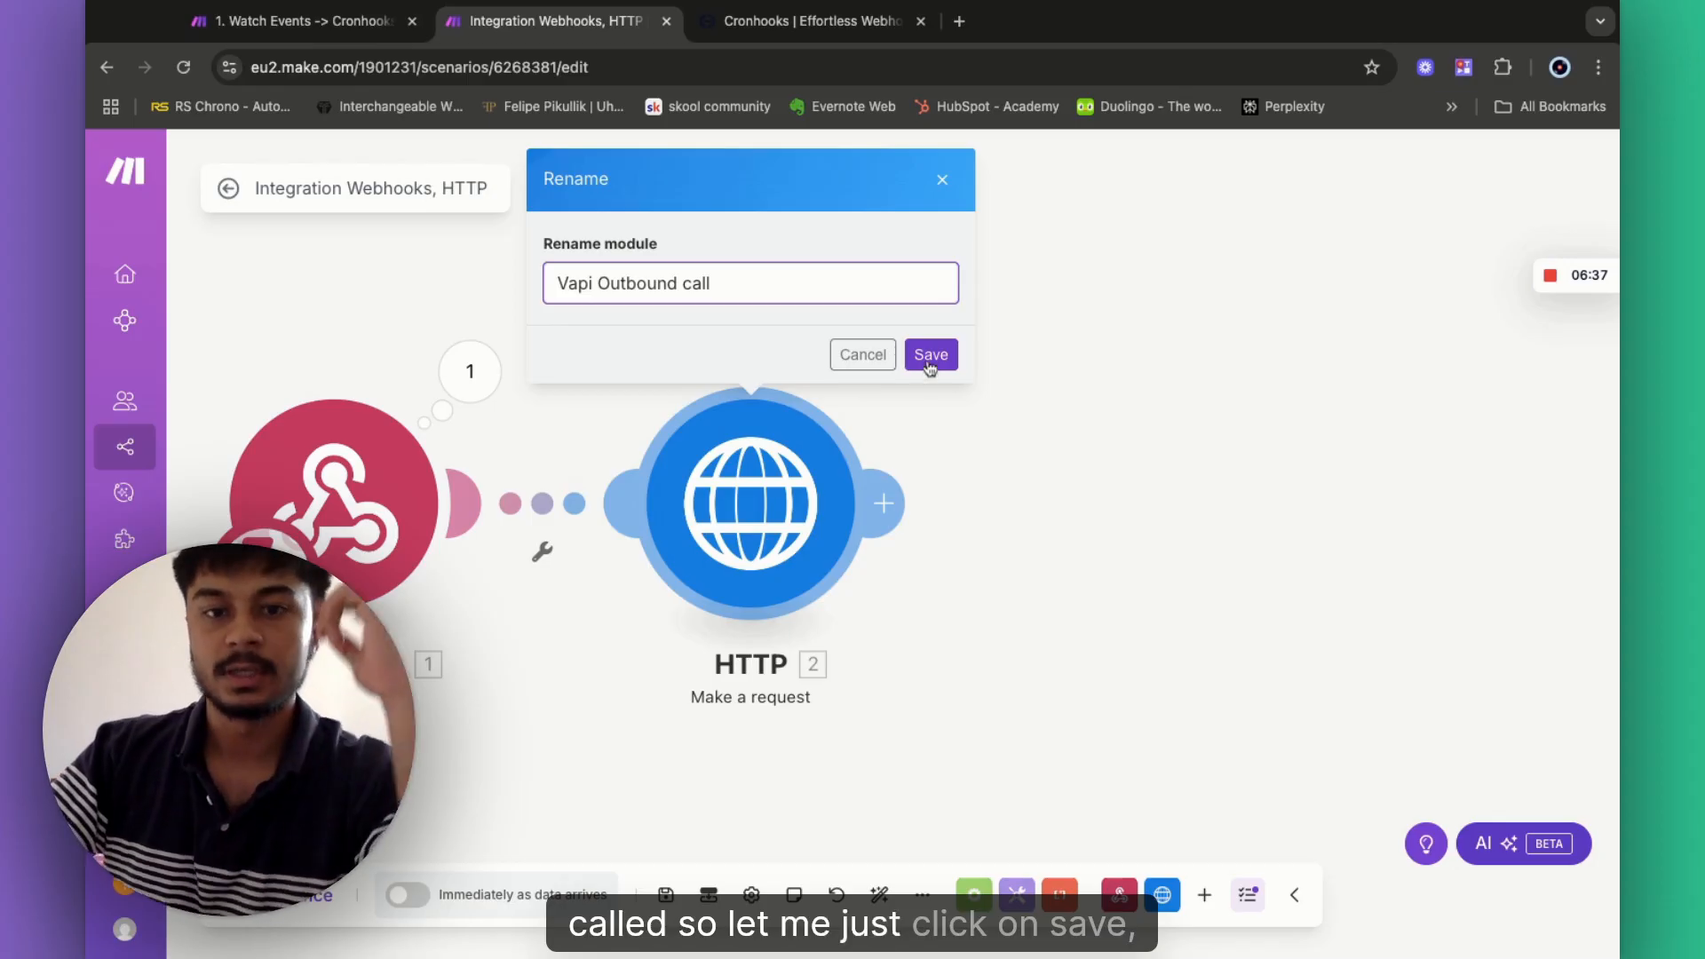
left_click(929, 358)
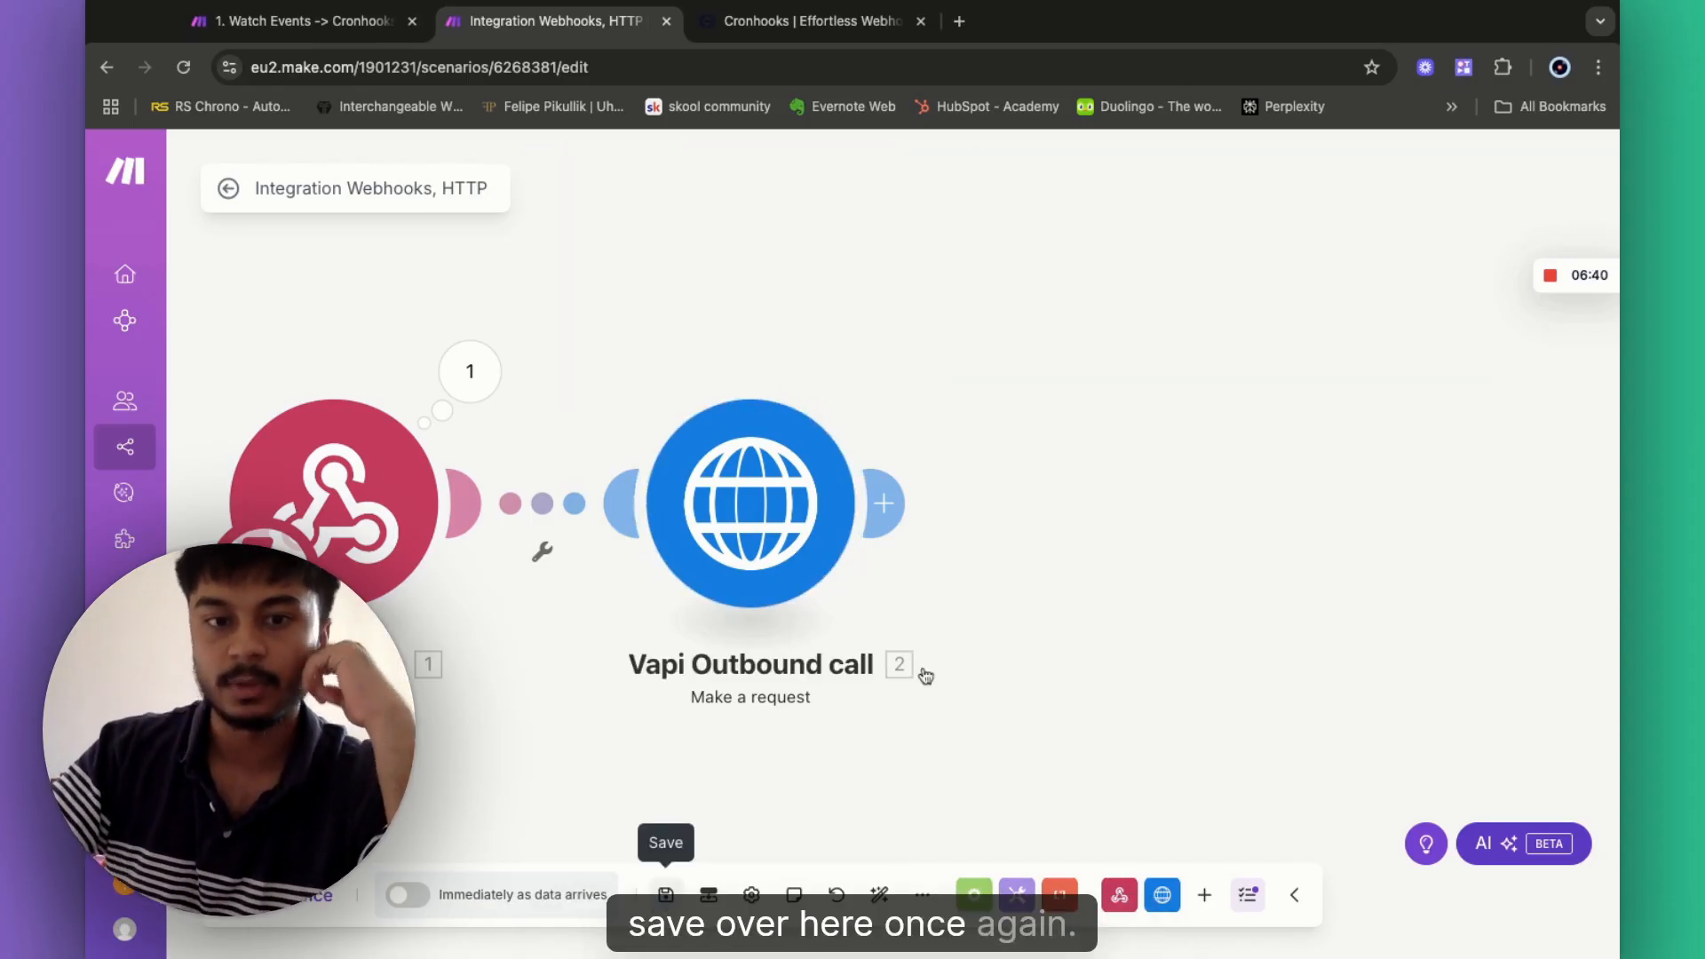
- Add a Tools Sleep module after Vapi Outbound call, closing its delay settings
left_click(885, 508)
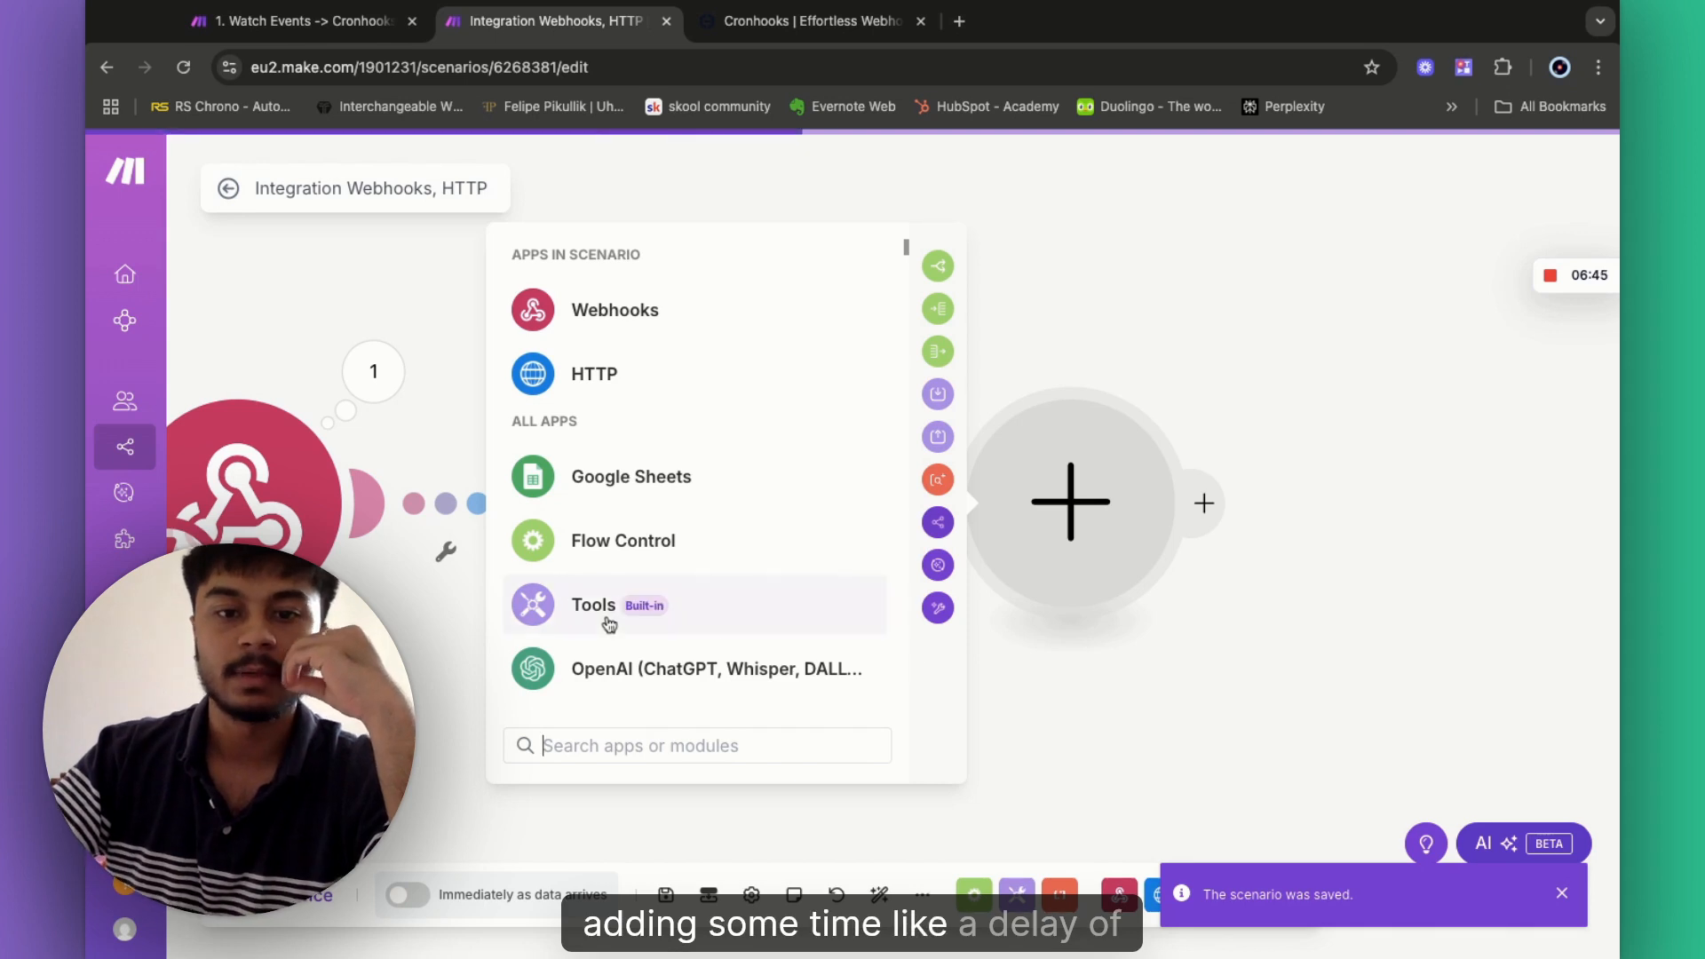
left_click(609, 622)
scroll(684, 635, "down", 3)
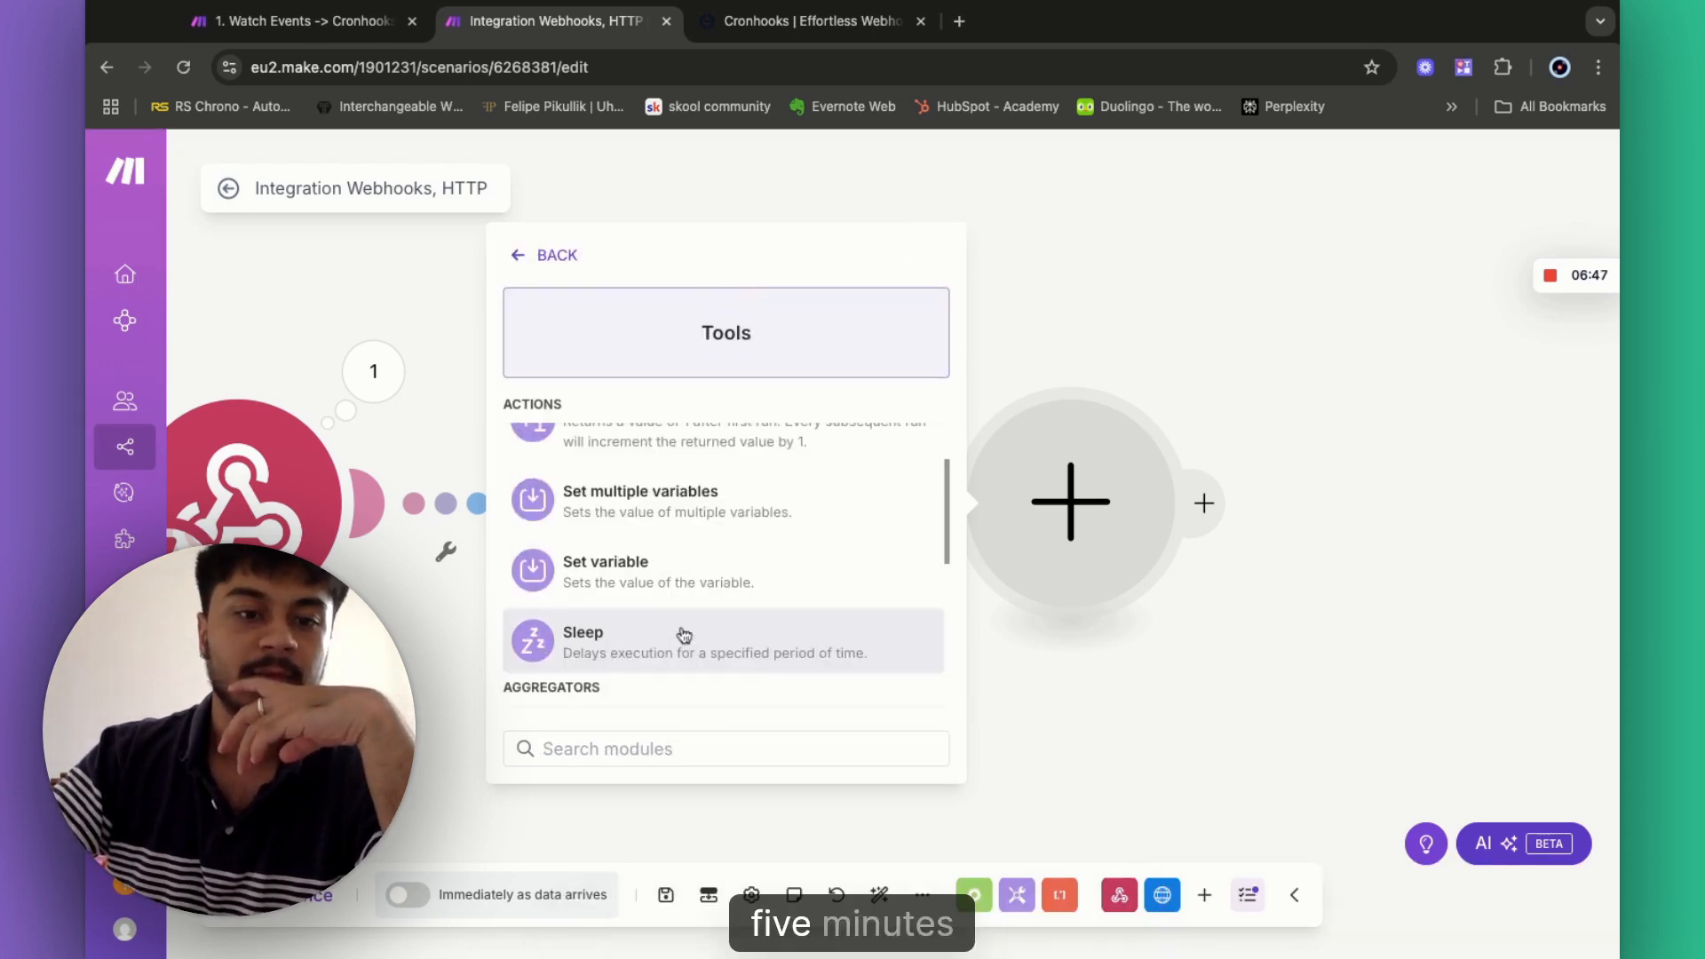
left_click(682, 635)
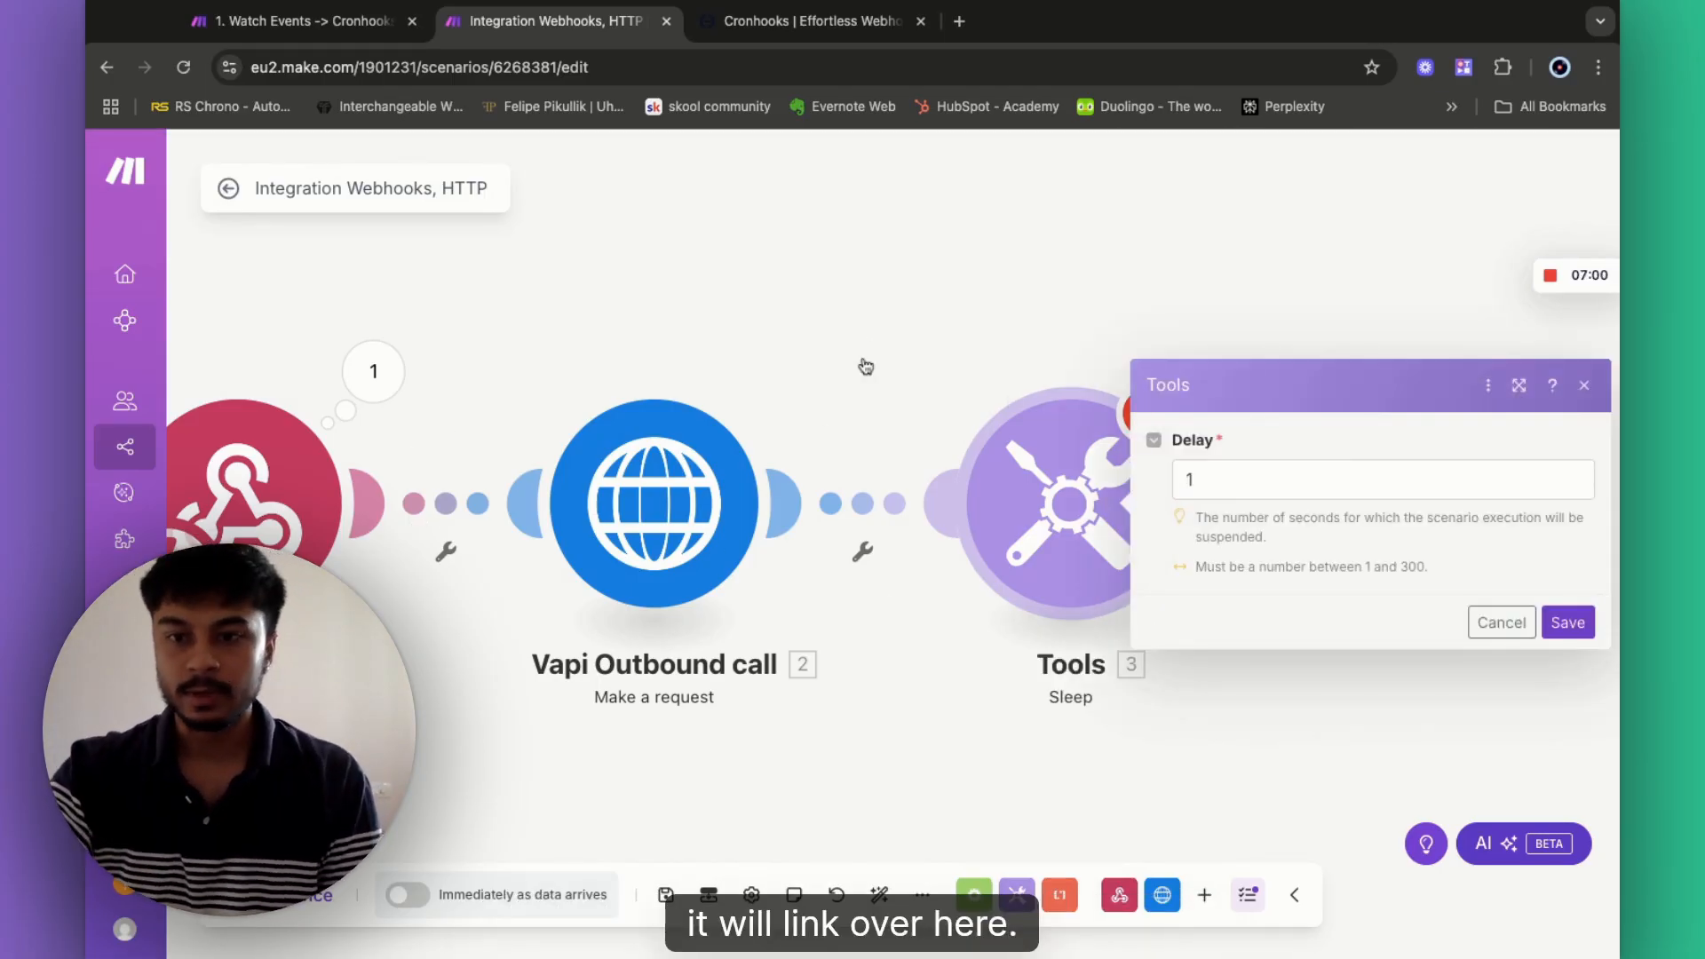
left_click(1501, 625)
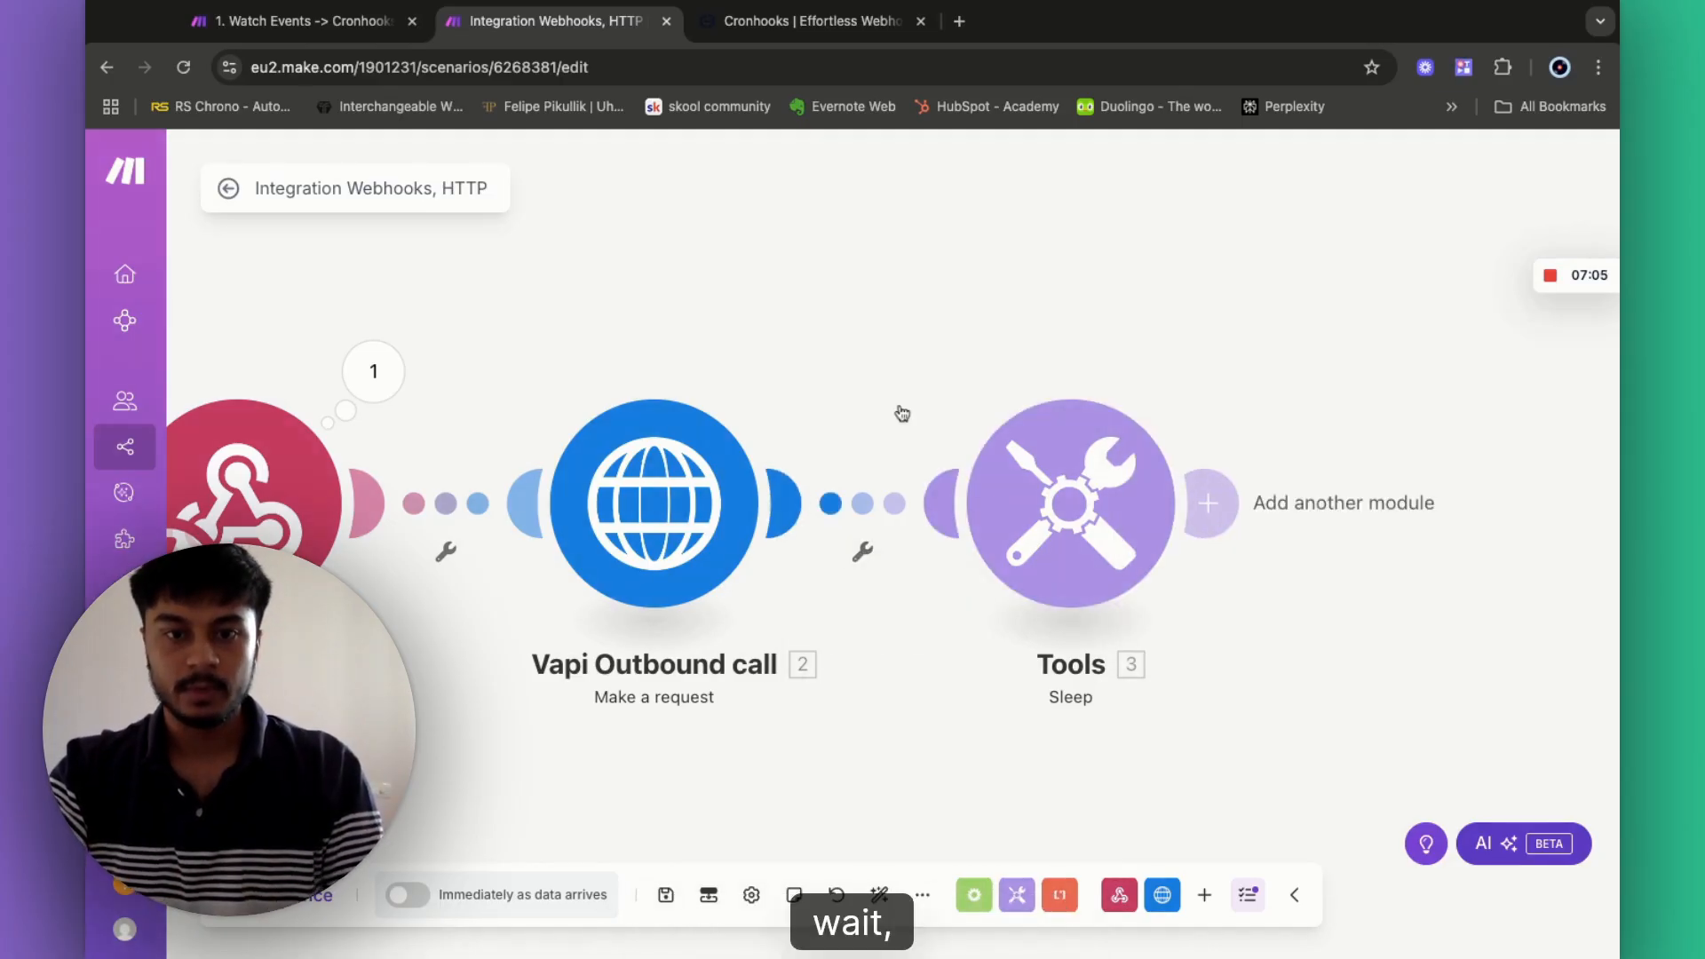
- Unlink the Sleep module from Vapi Outbound call and save the scenario
left_click(858, 552)
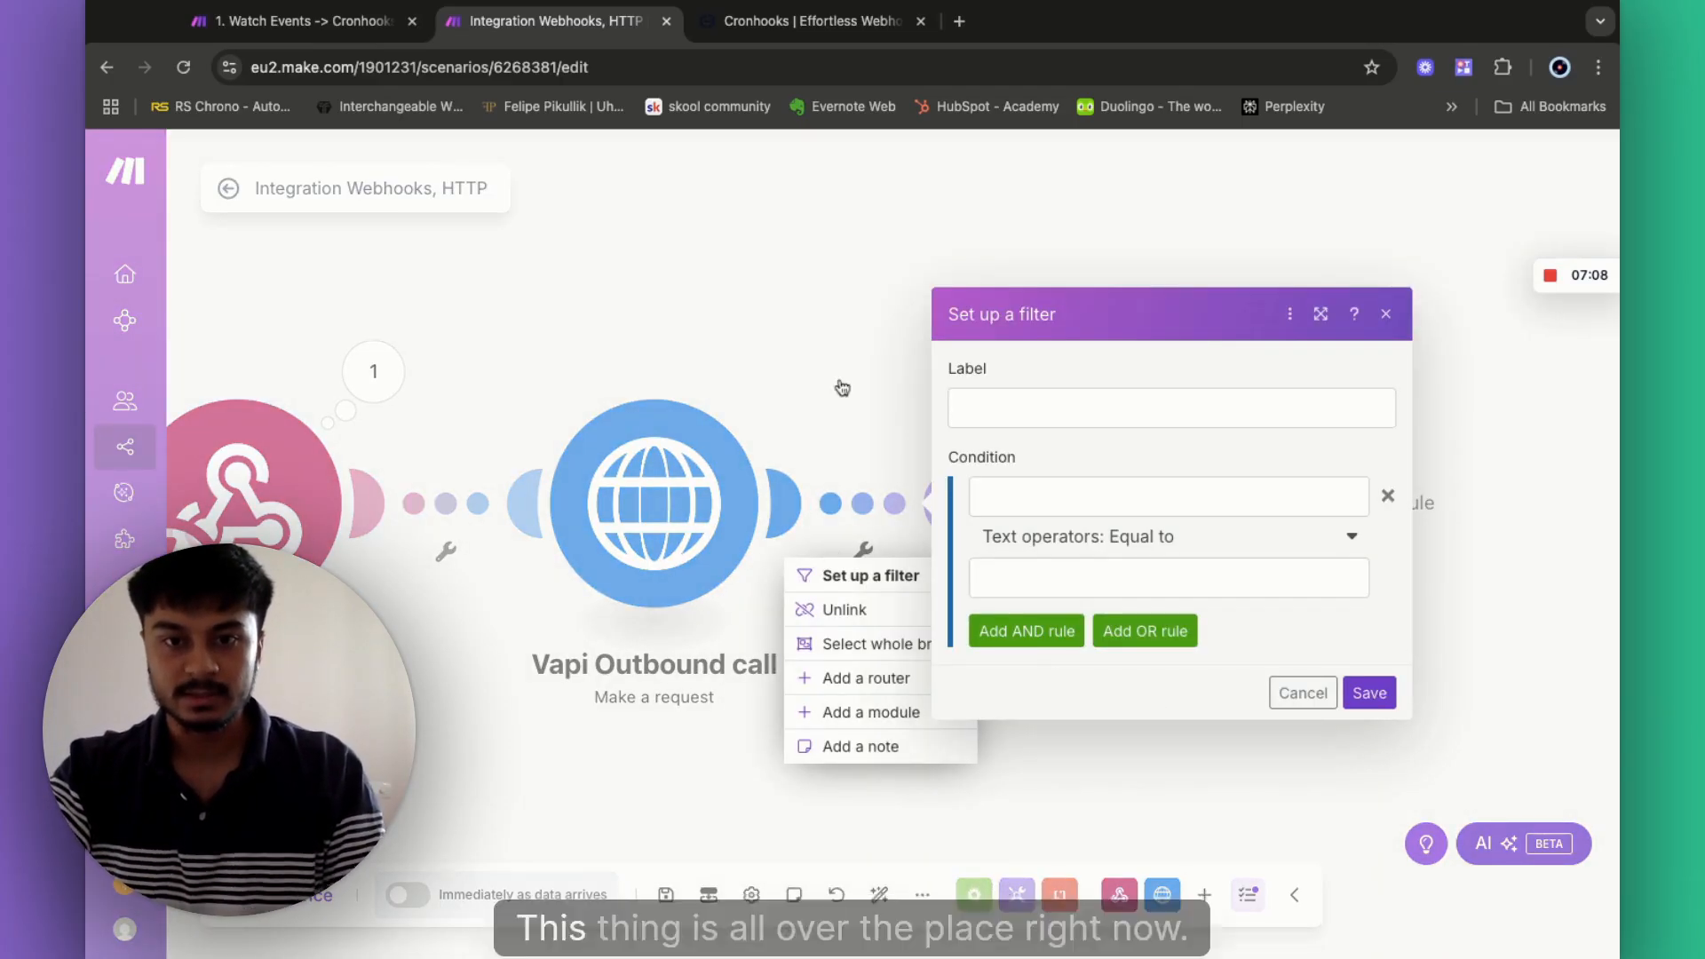
left_click(842, 386)
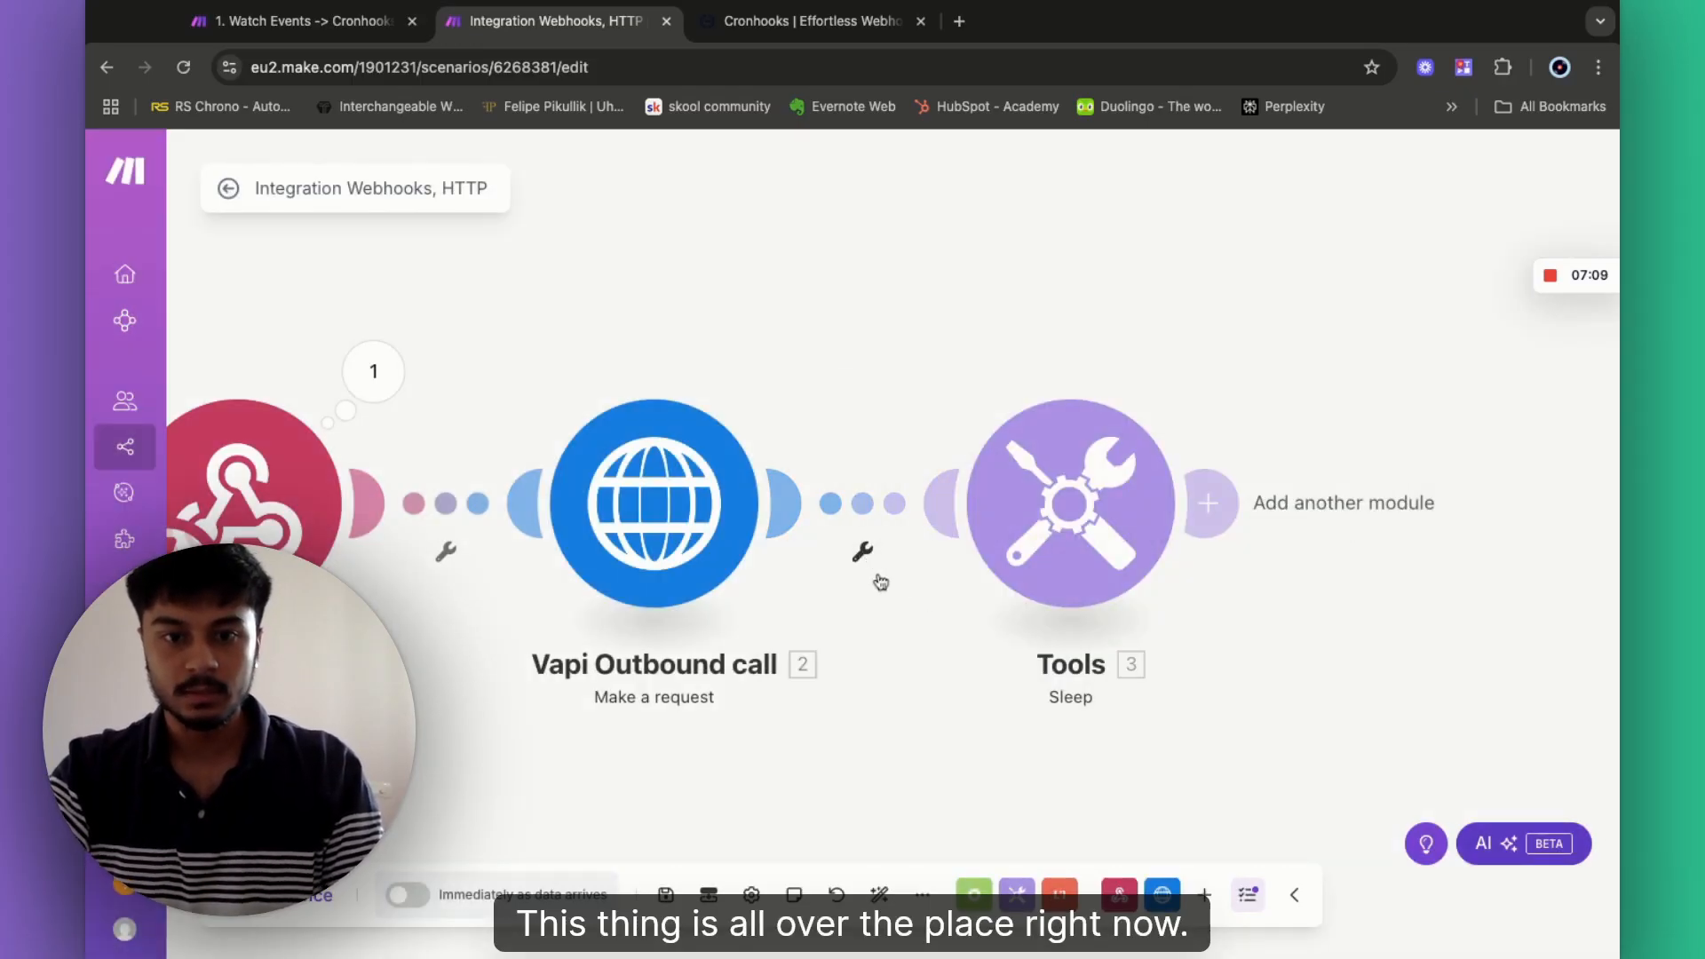
left_click(884, 606)
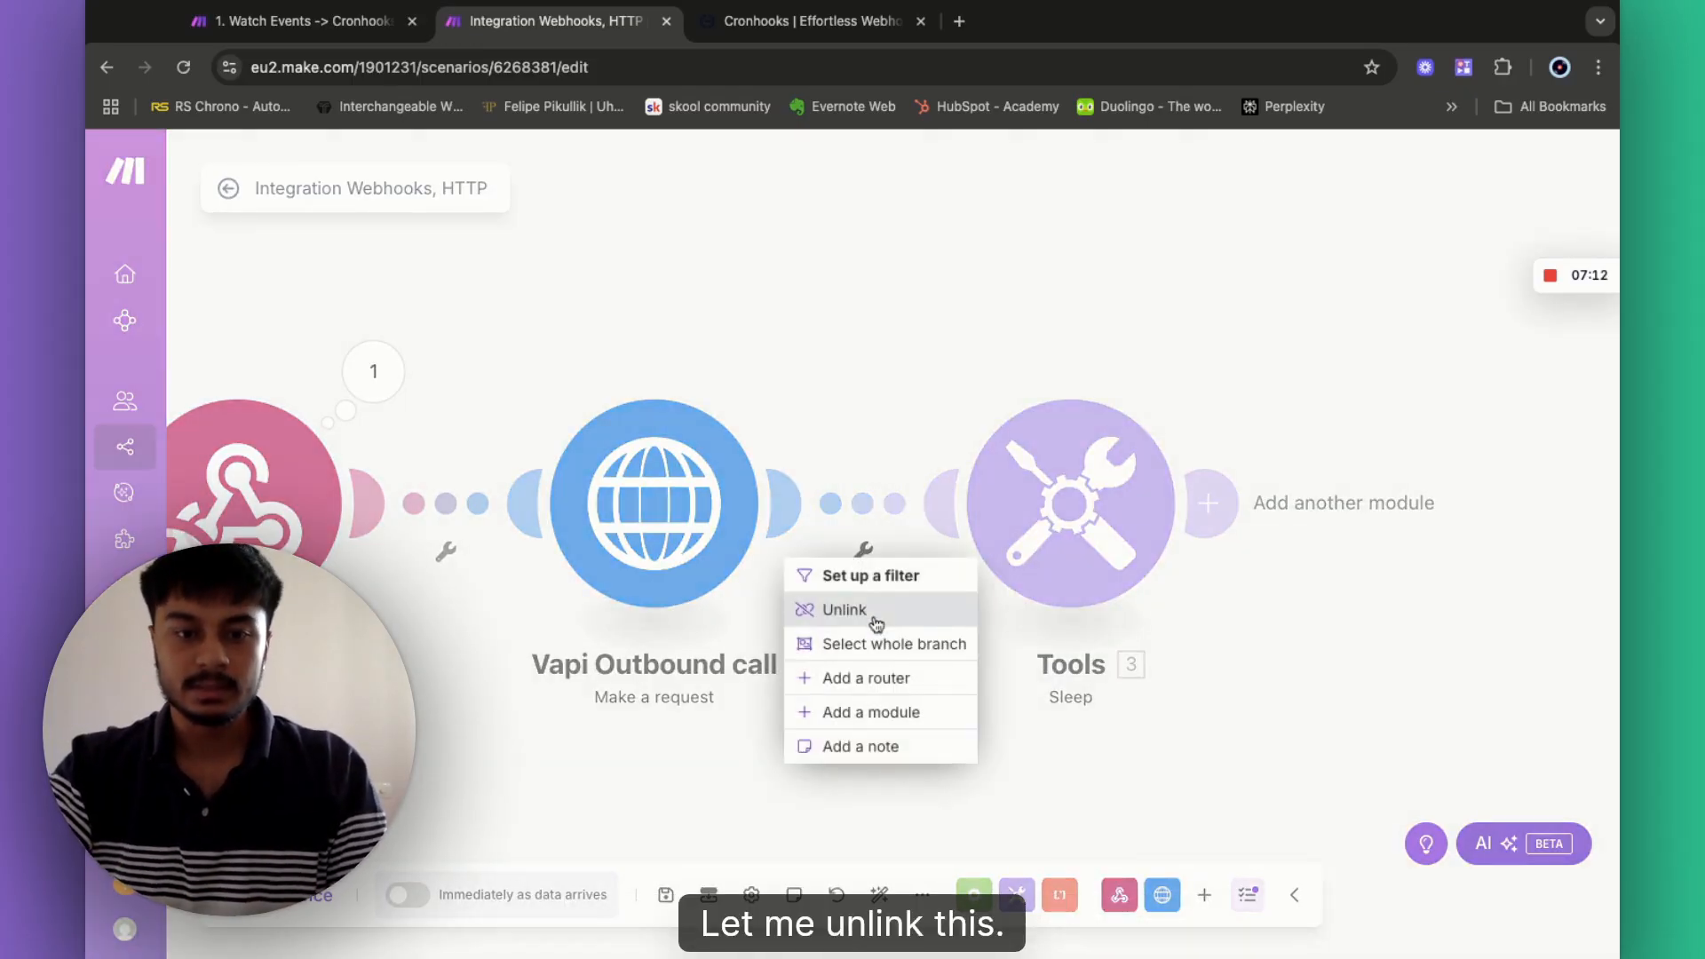
left_click(877, 612)
left_click(665, 894)
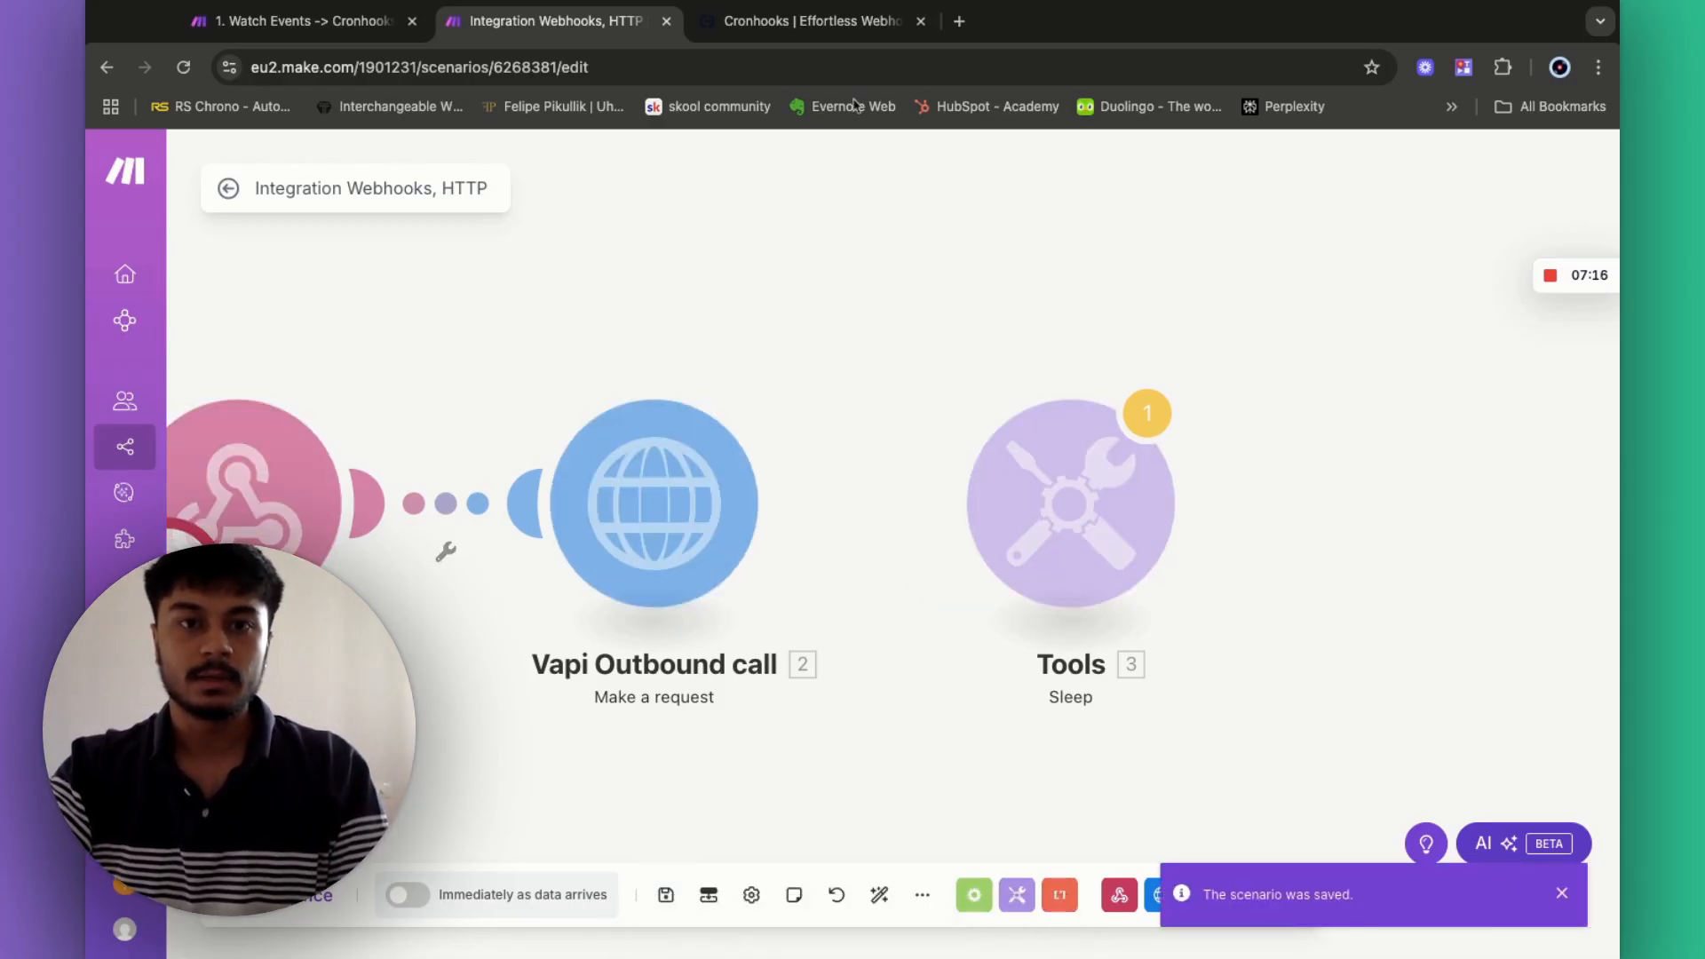
- Trigger the Appointment Follow-up call schedule in Cronhooks, then go back to the Make scenario
left_click(837, 34)
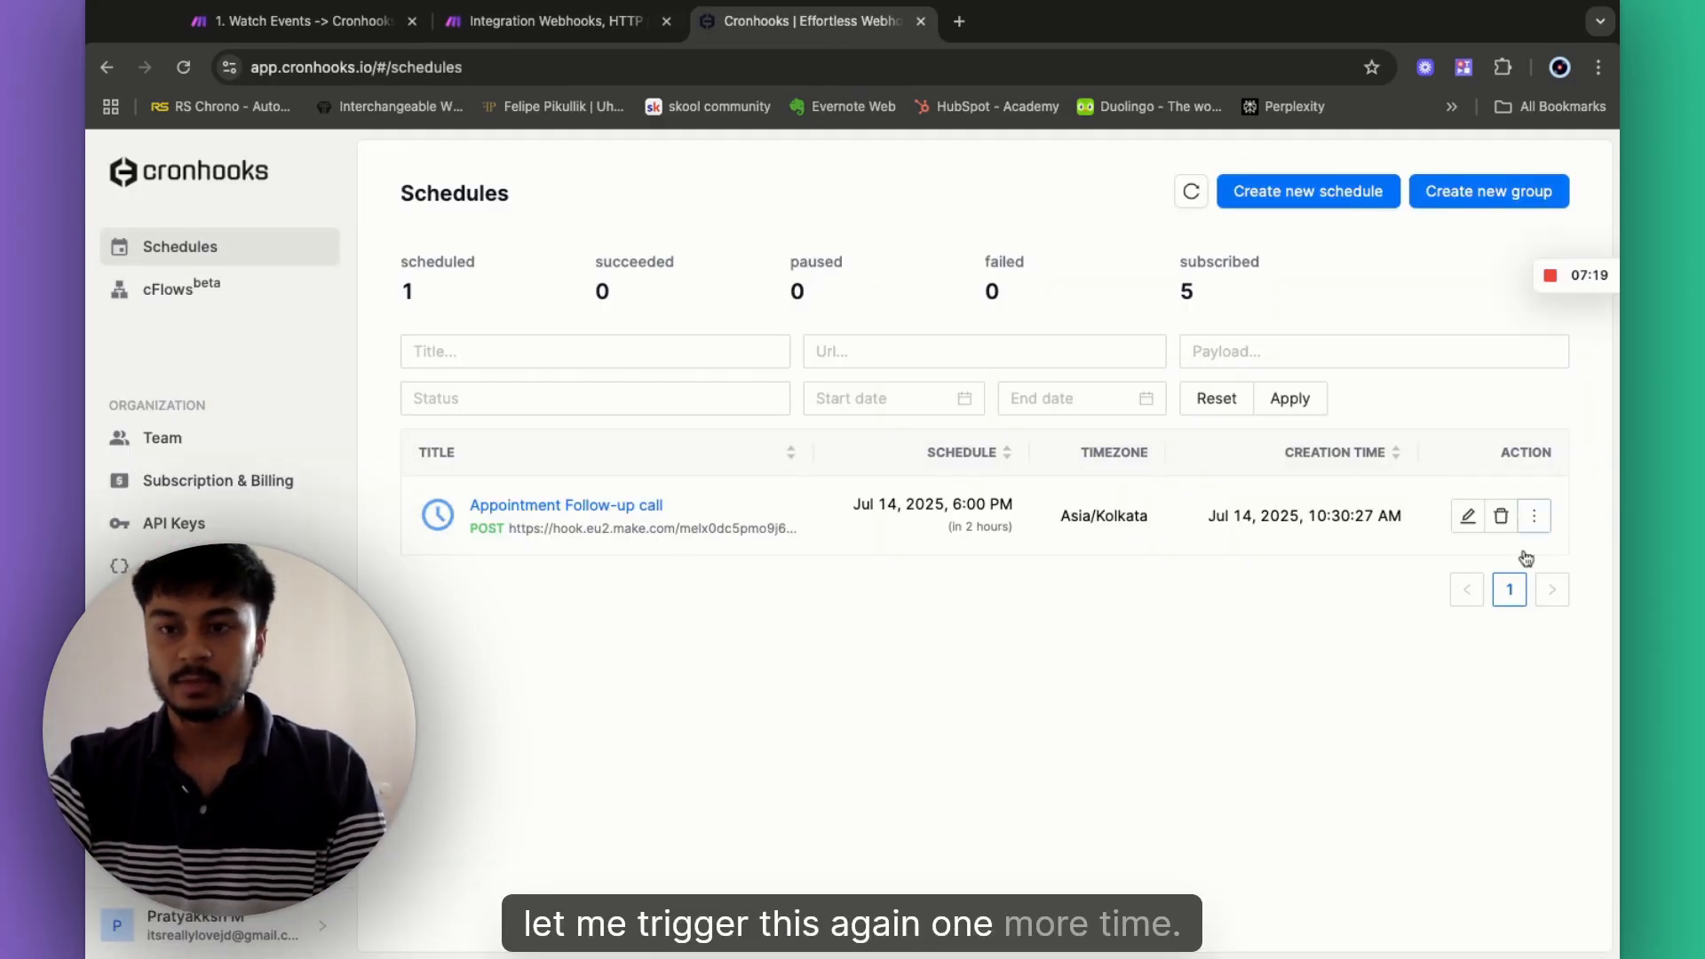
left_click(1534, 518)
left_click(1516, 565)
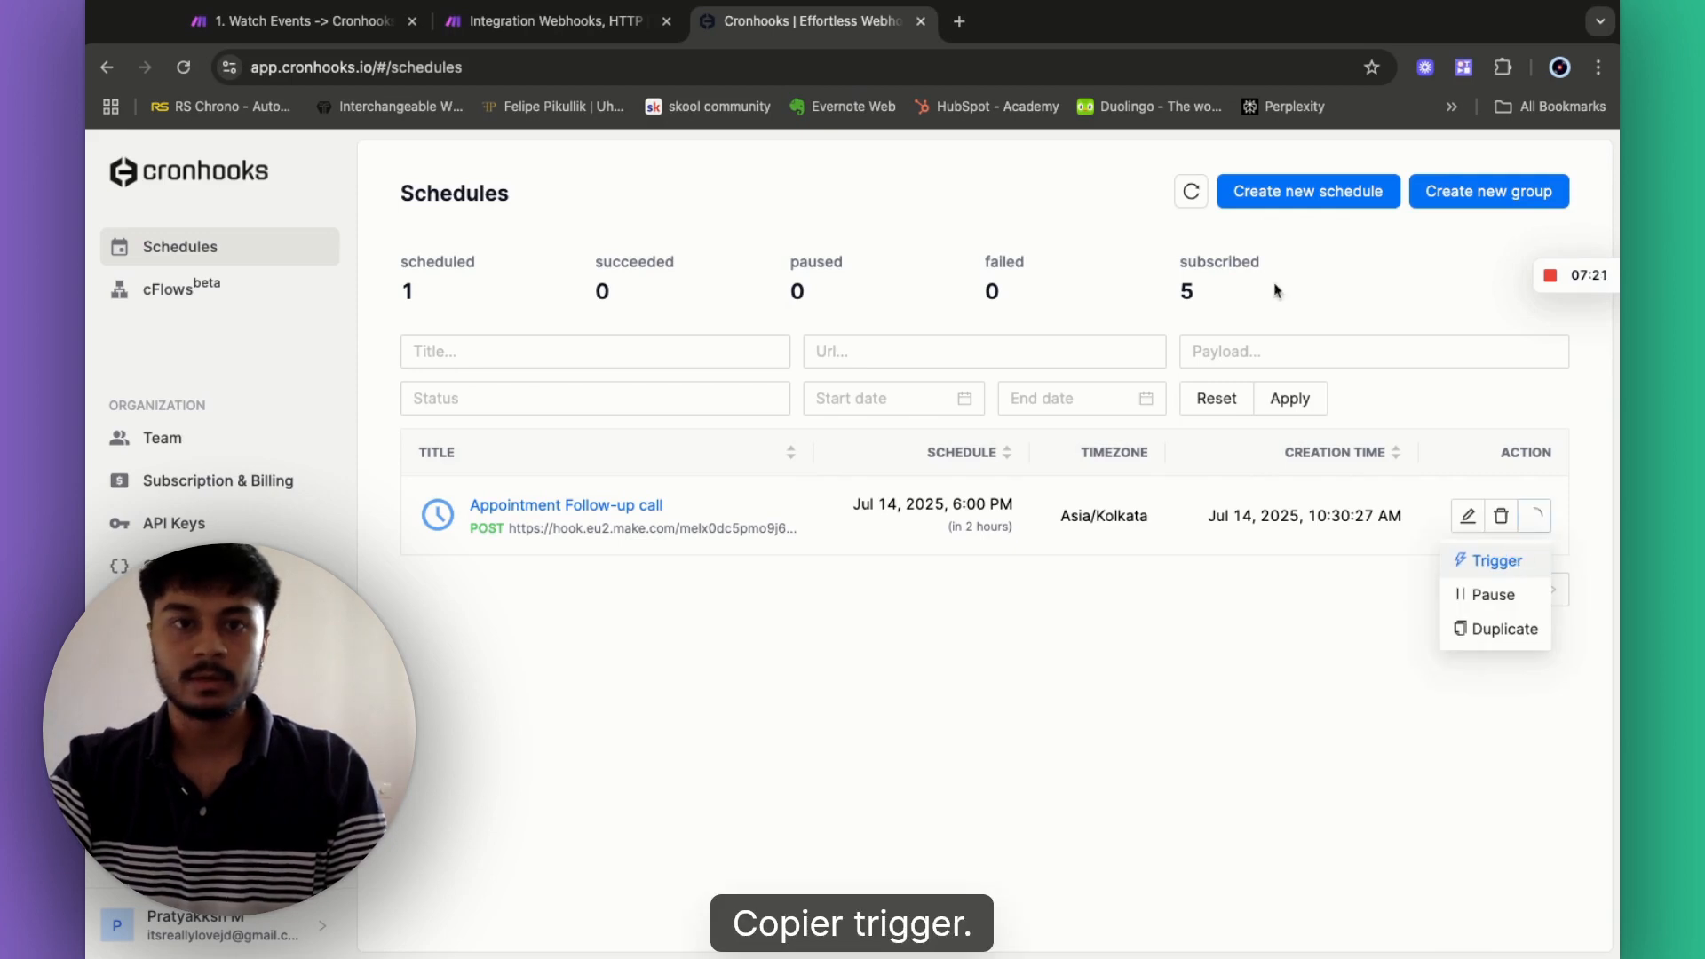
left_click(537, 27)
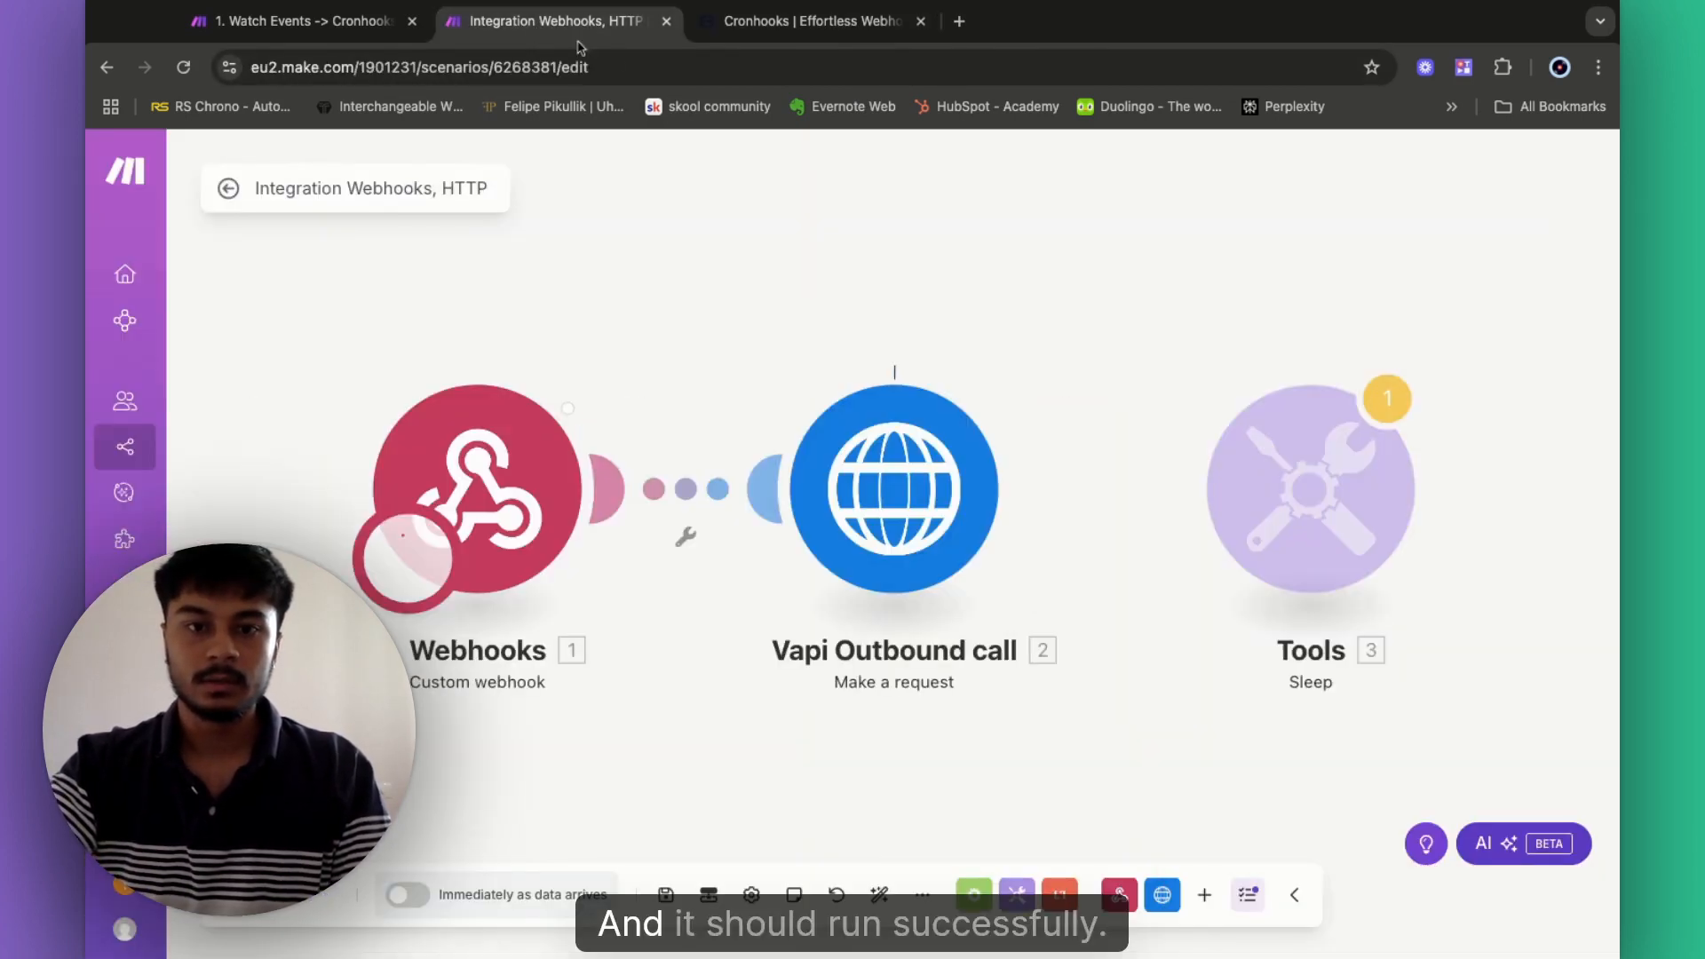
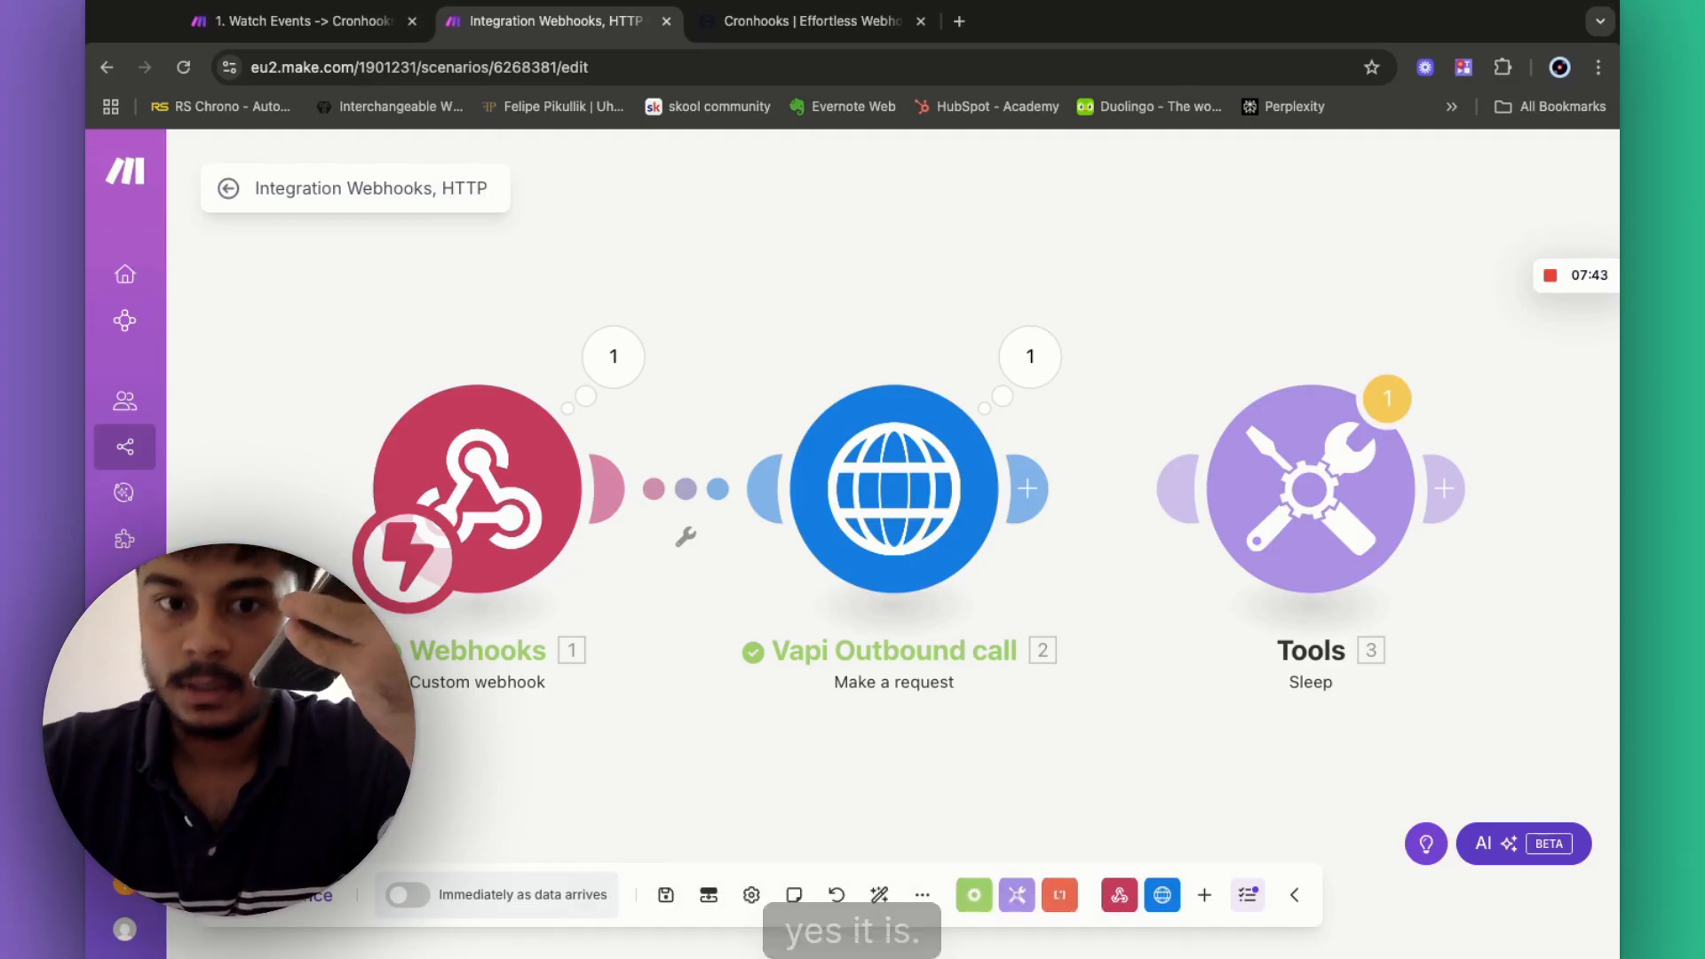
- Review the webhook bundle's email, Full-body massage service, July 14 date and 7:00pm time
left_click(611, 358)
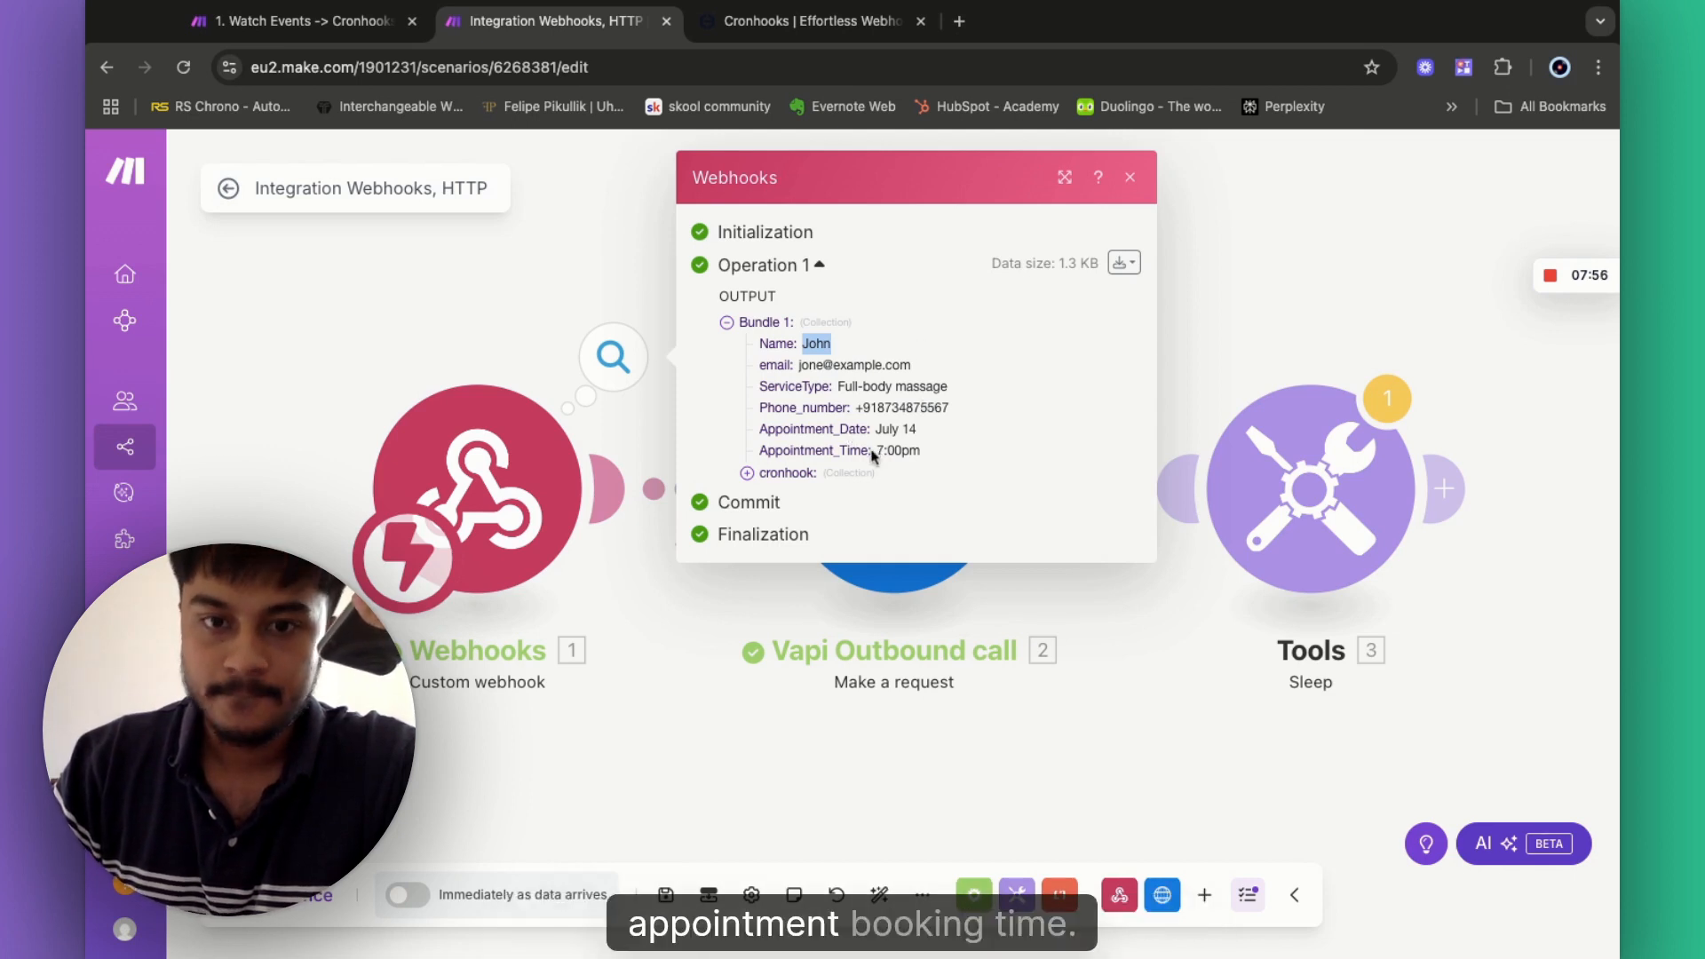
left_click_drag(879, 432, 920, 432)
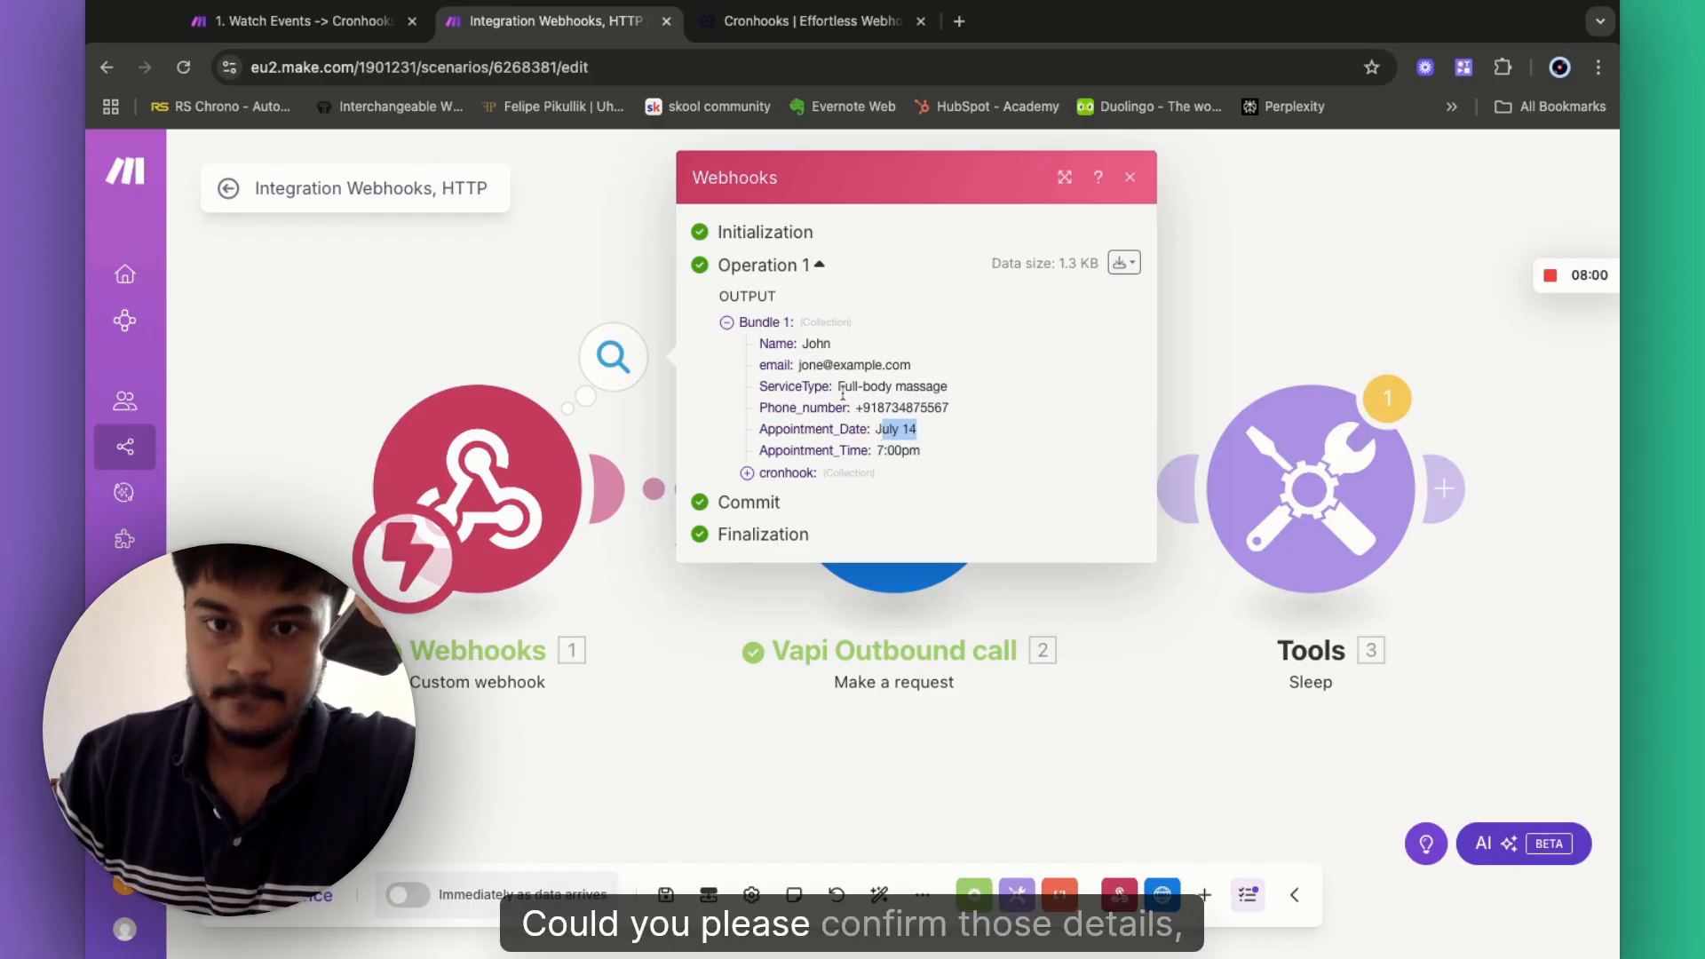
left_click_drag(871, 388, 948, 388)
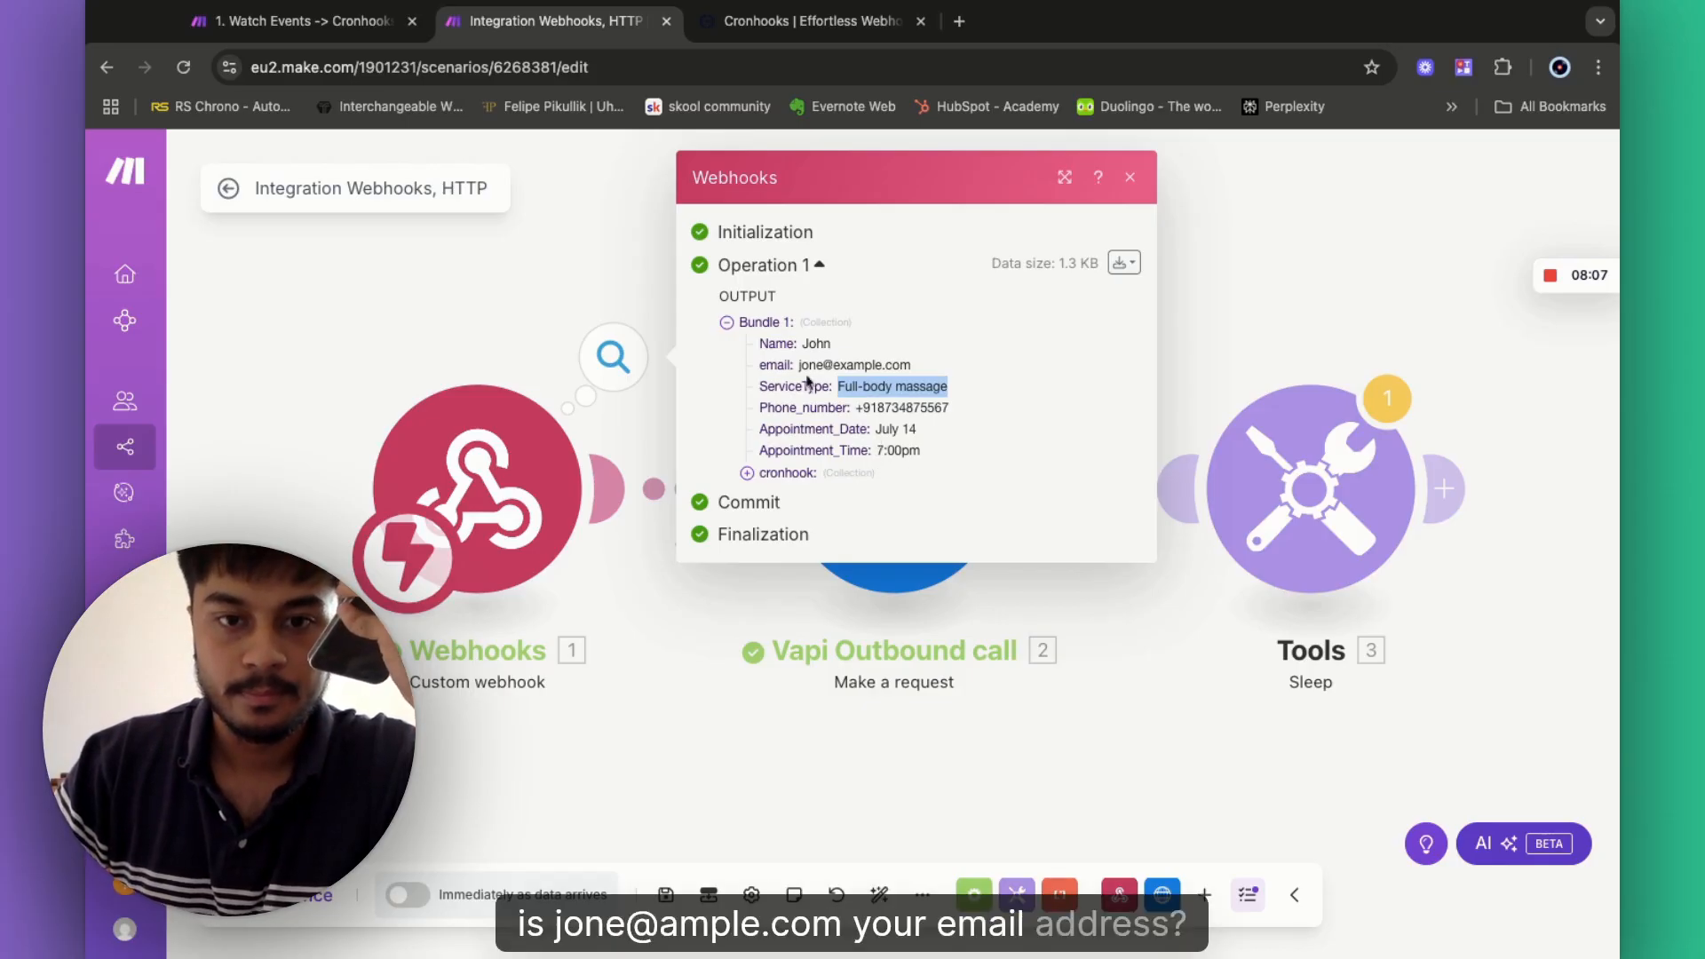
left_click_drag(798, 365, 912, 366)
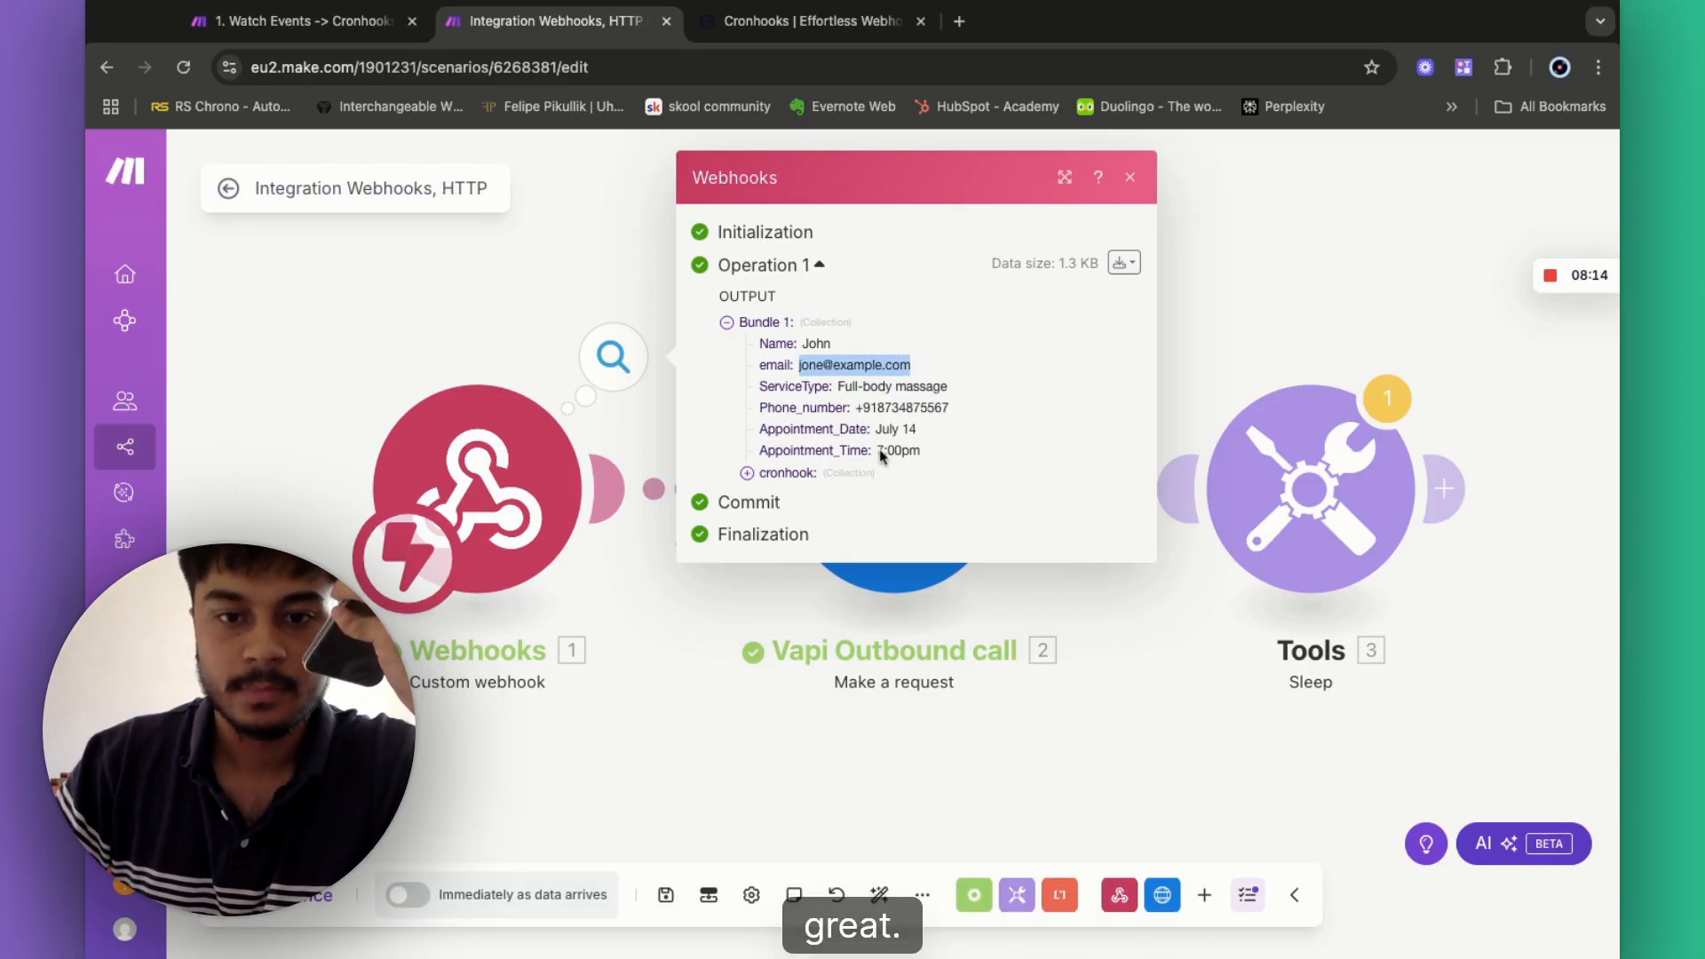
left_click_drag(878, 451, 921, 451)
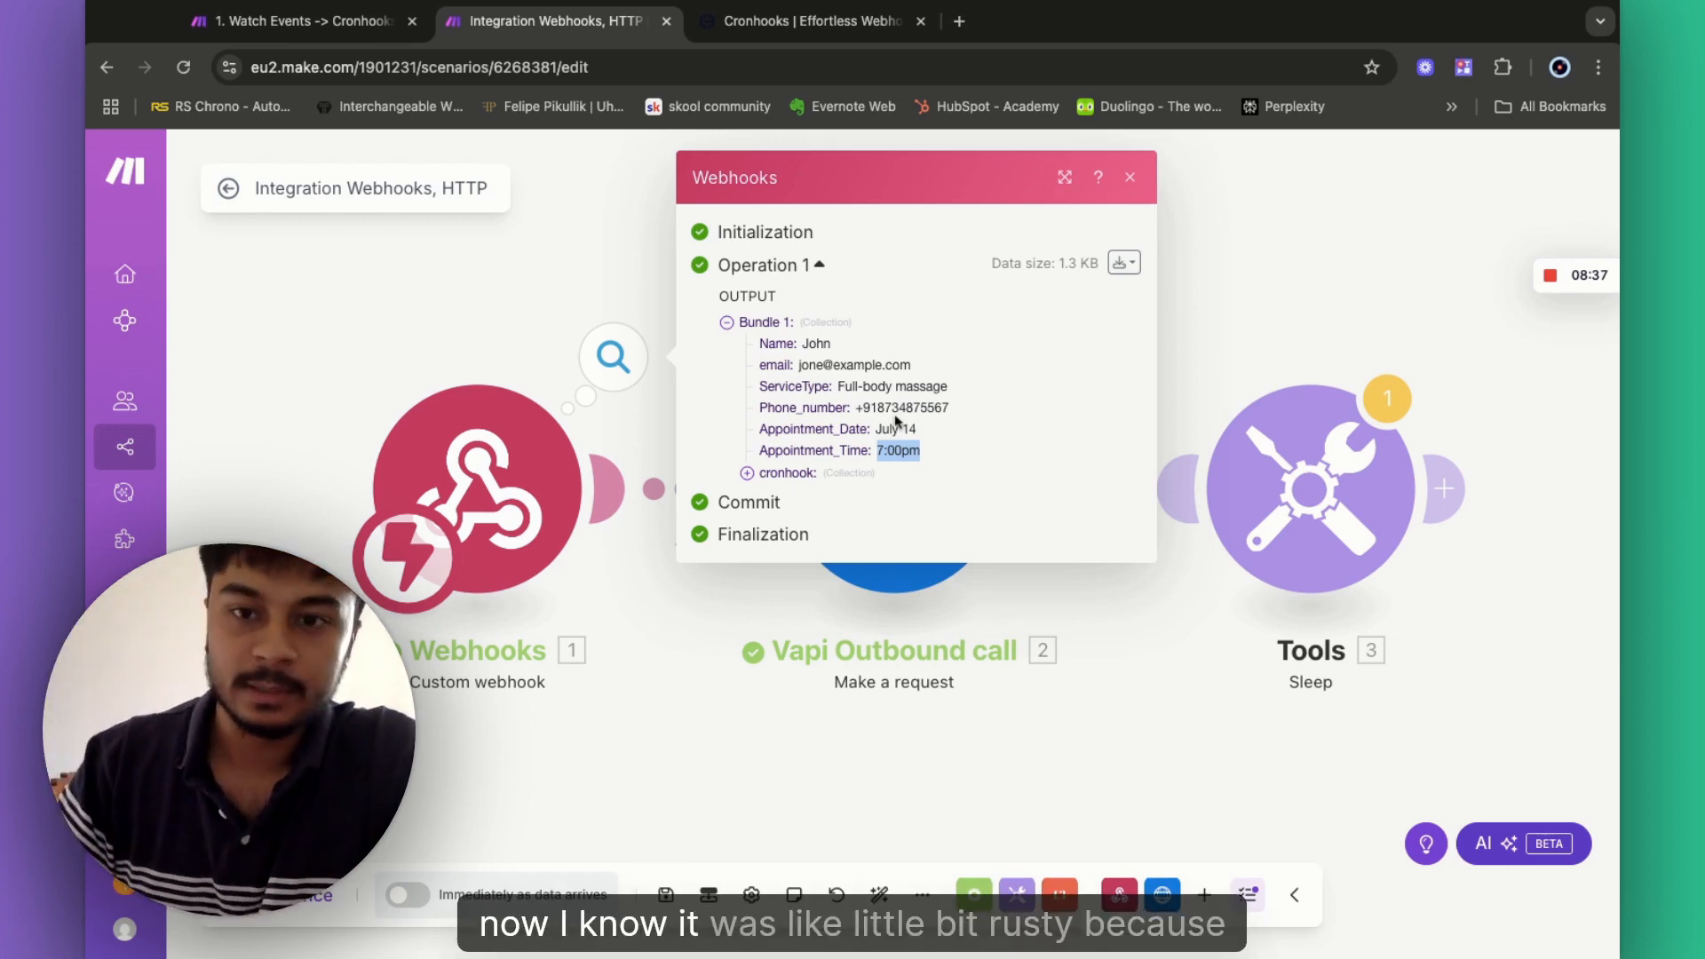
- Close the webhook output and delete the Tools Sleep module from the canvas
left_click(1173, 382)
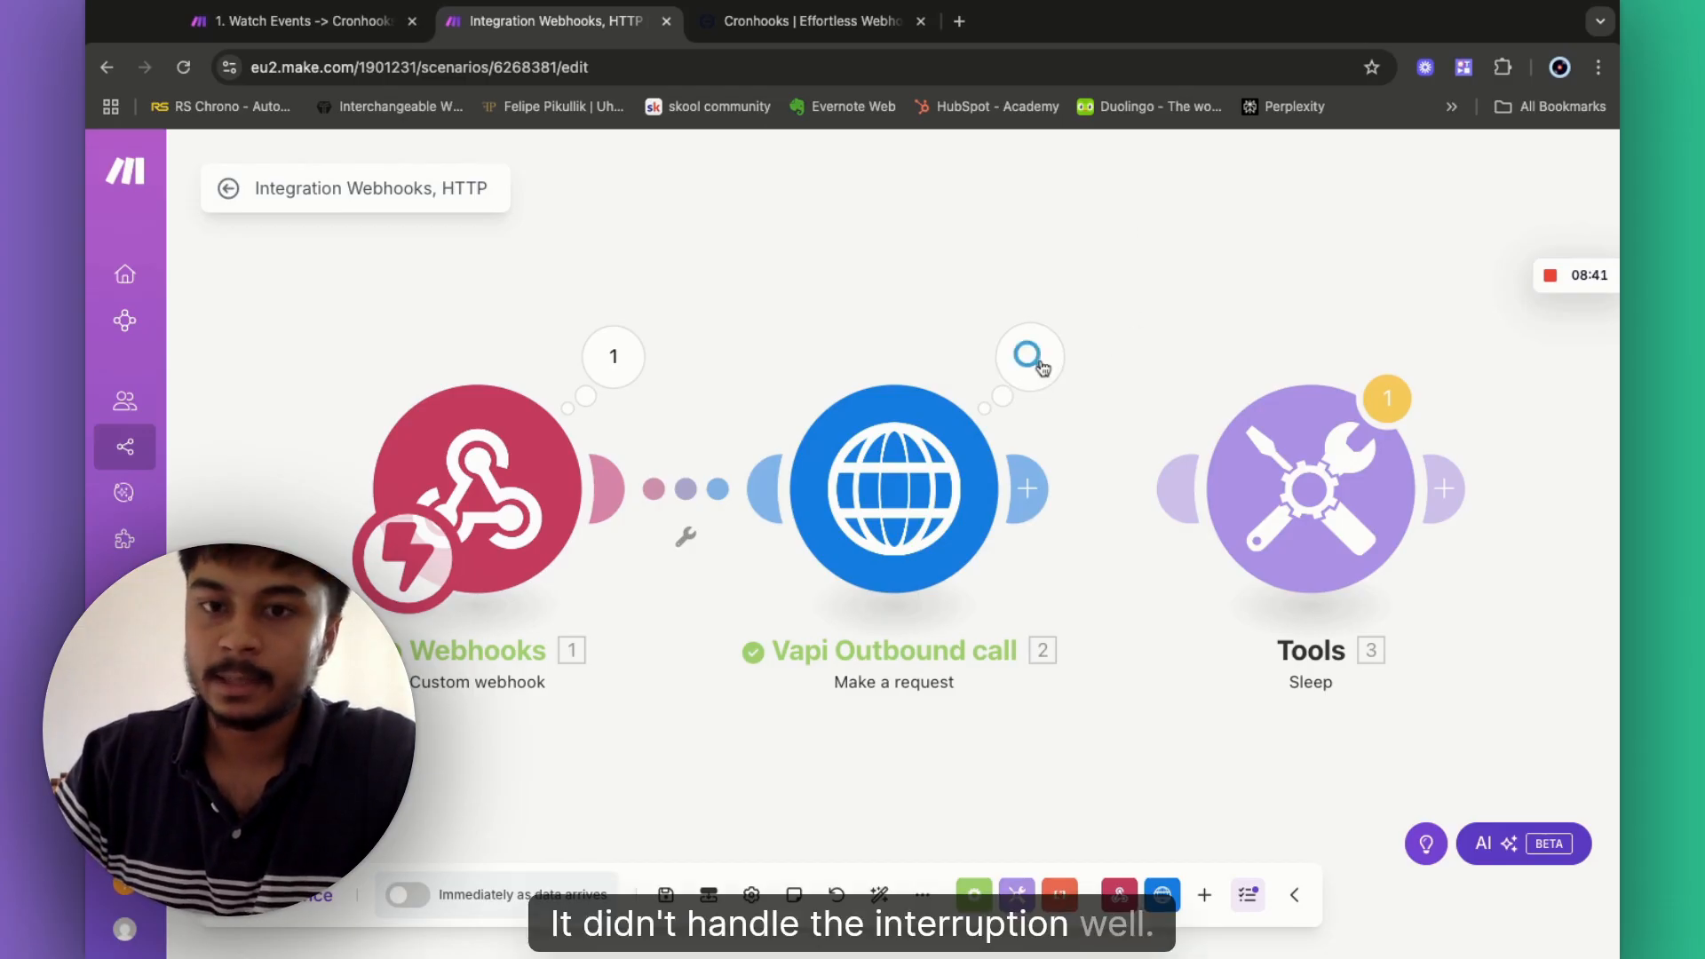
scroll(1177, 320, "right", 3)
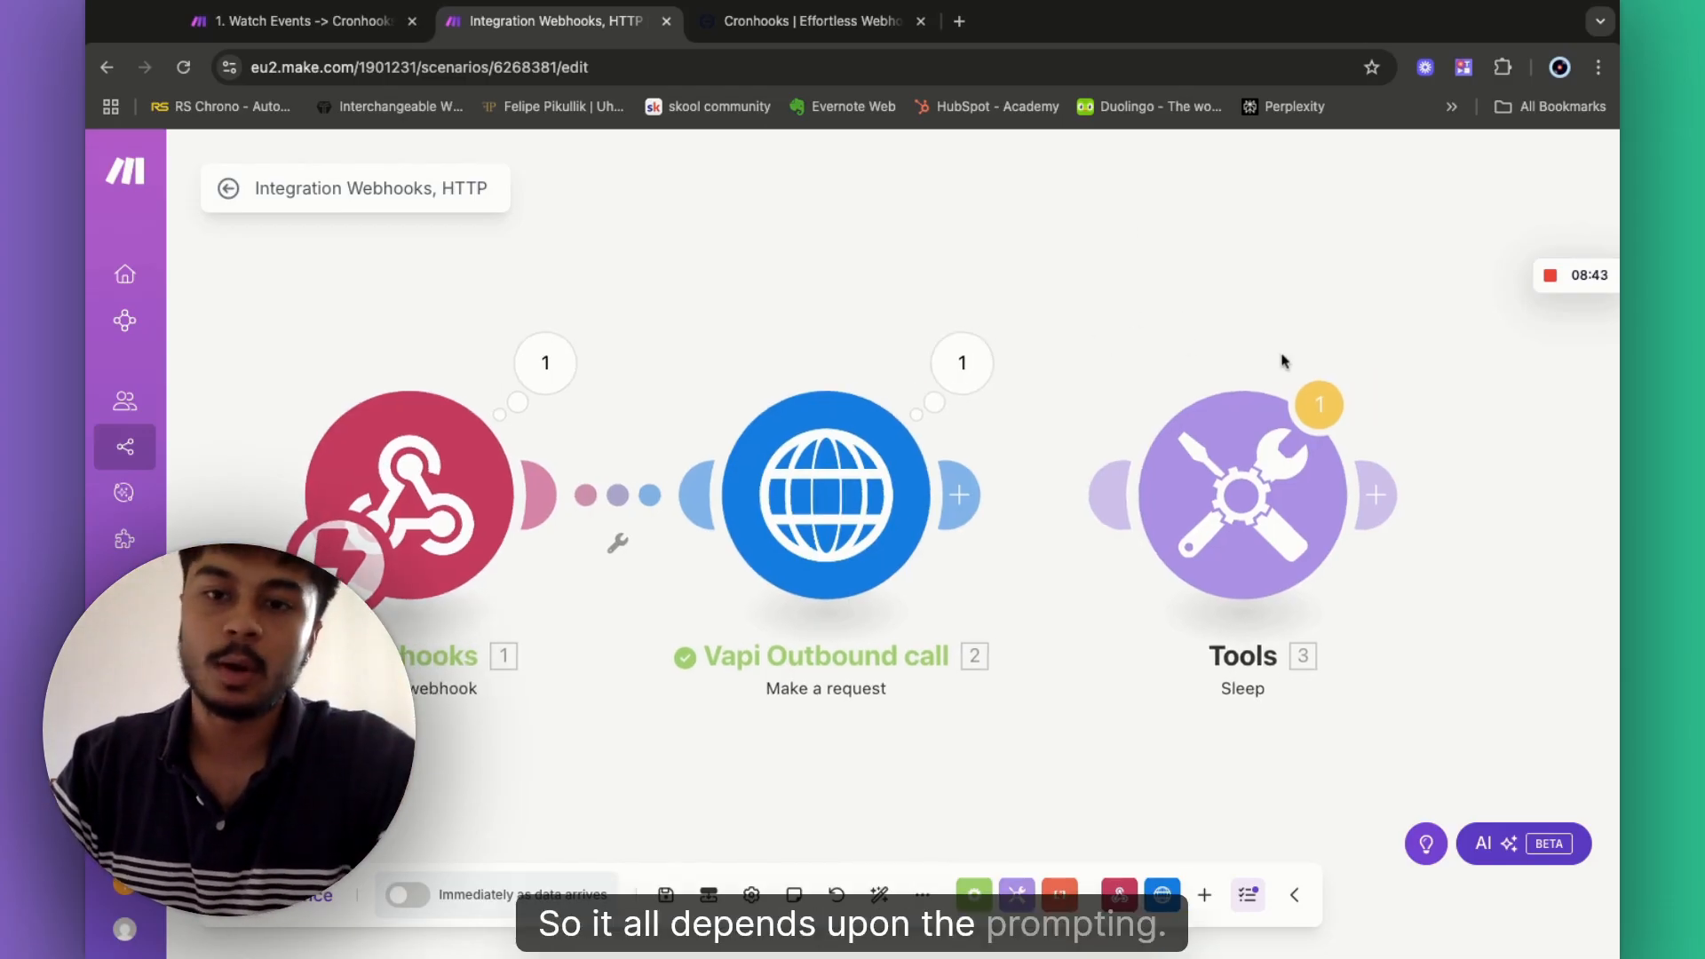
scroll(1196, 347, "right", 2)
scroll(1196, 347, "down", 2)
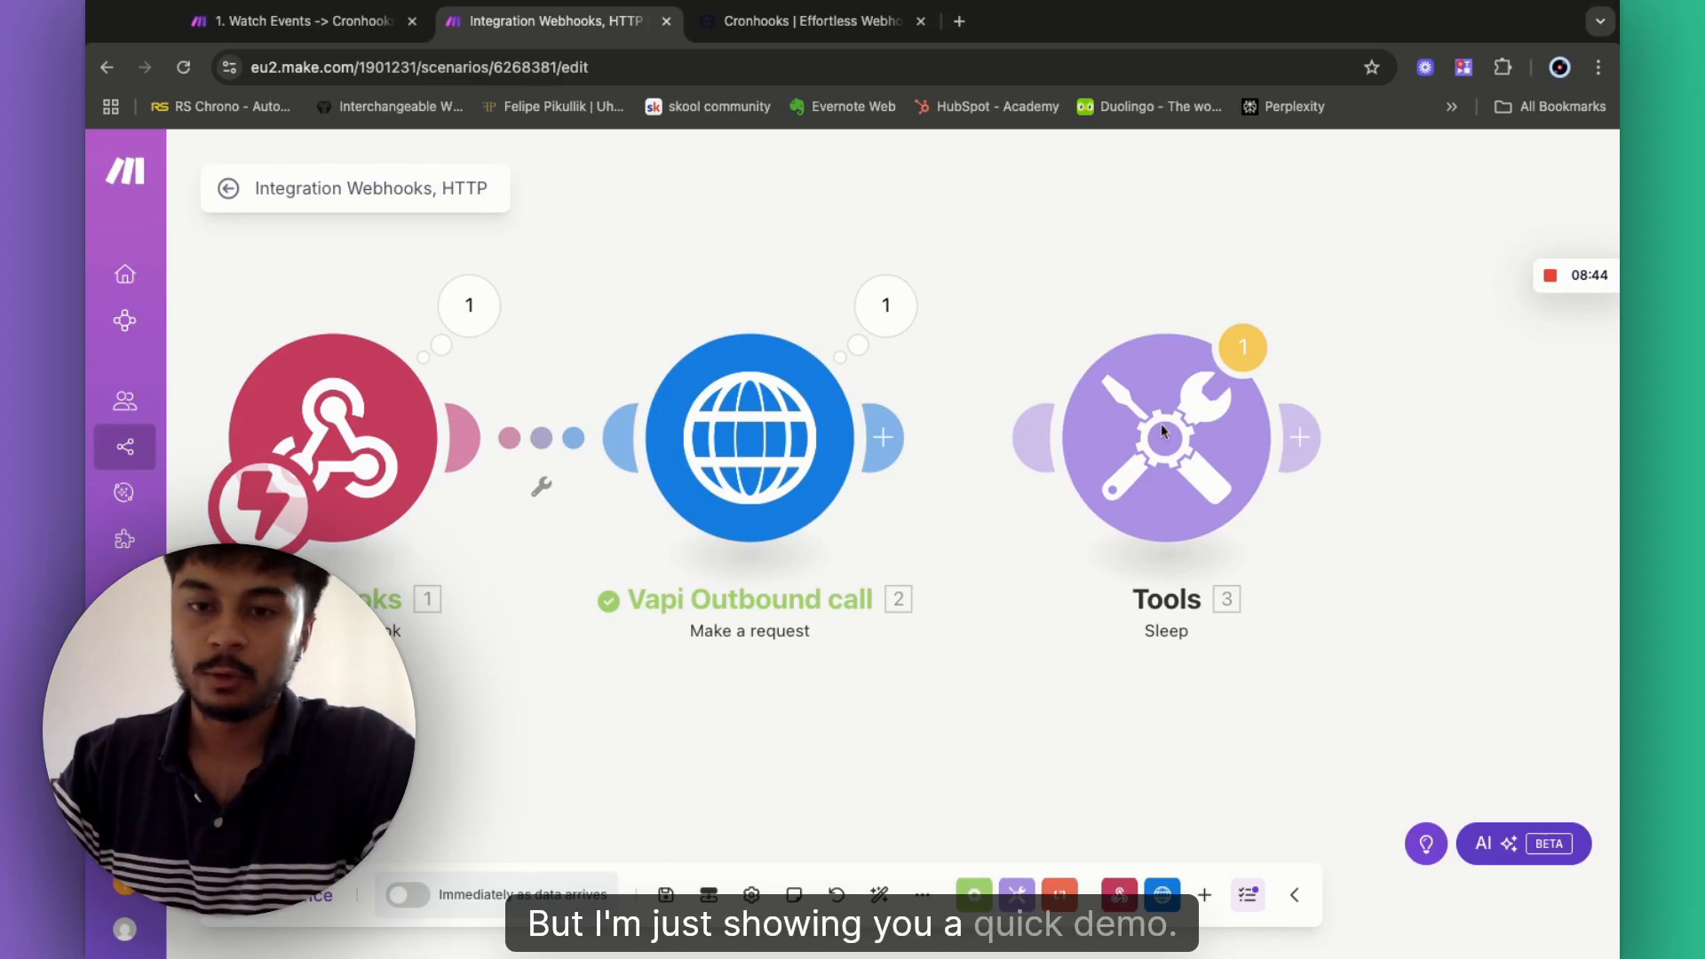
scroll(1039, 316, "right", 3)
scroll(1039, 317, "up", 2)
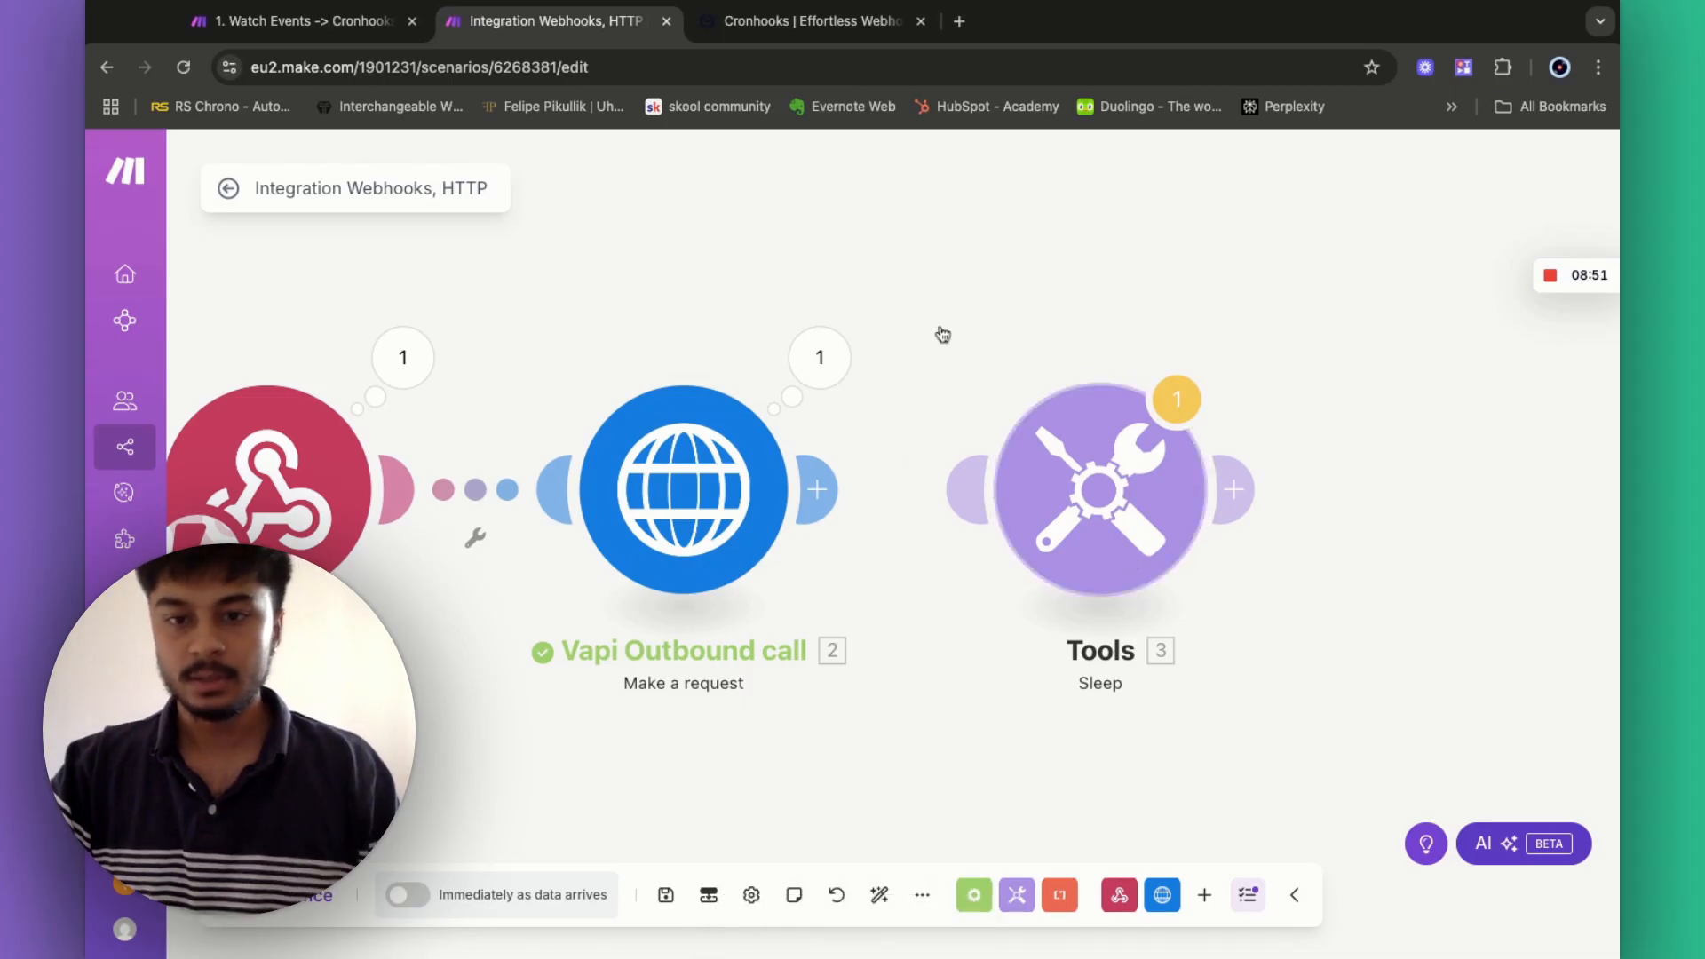
scroll(943, 335, "left", 3)
scroll(943, 335, "up", 2)
scroll(944, 335, "right", 3)
scroll(944, 335, "down", 2)
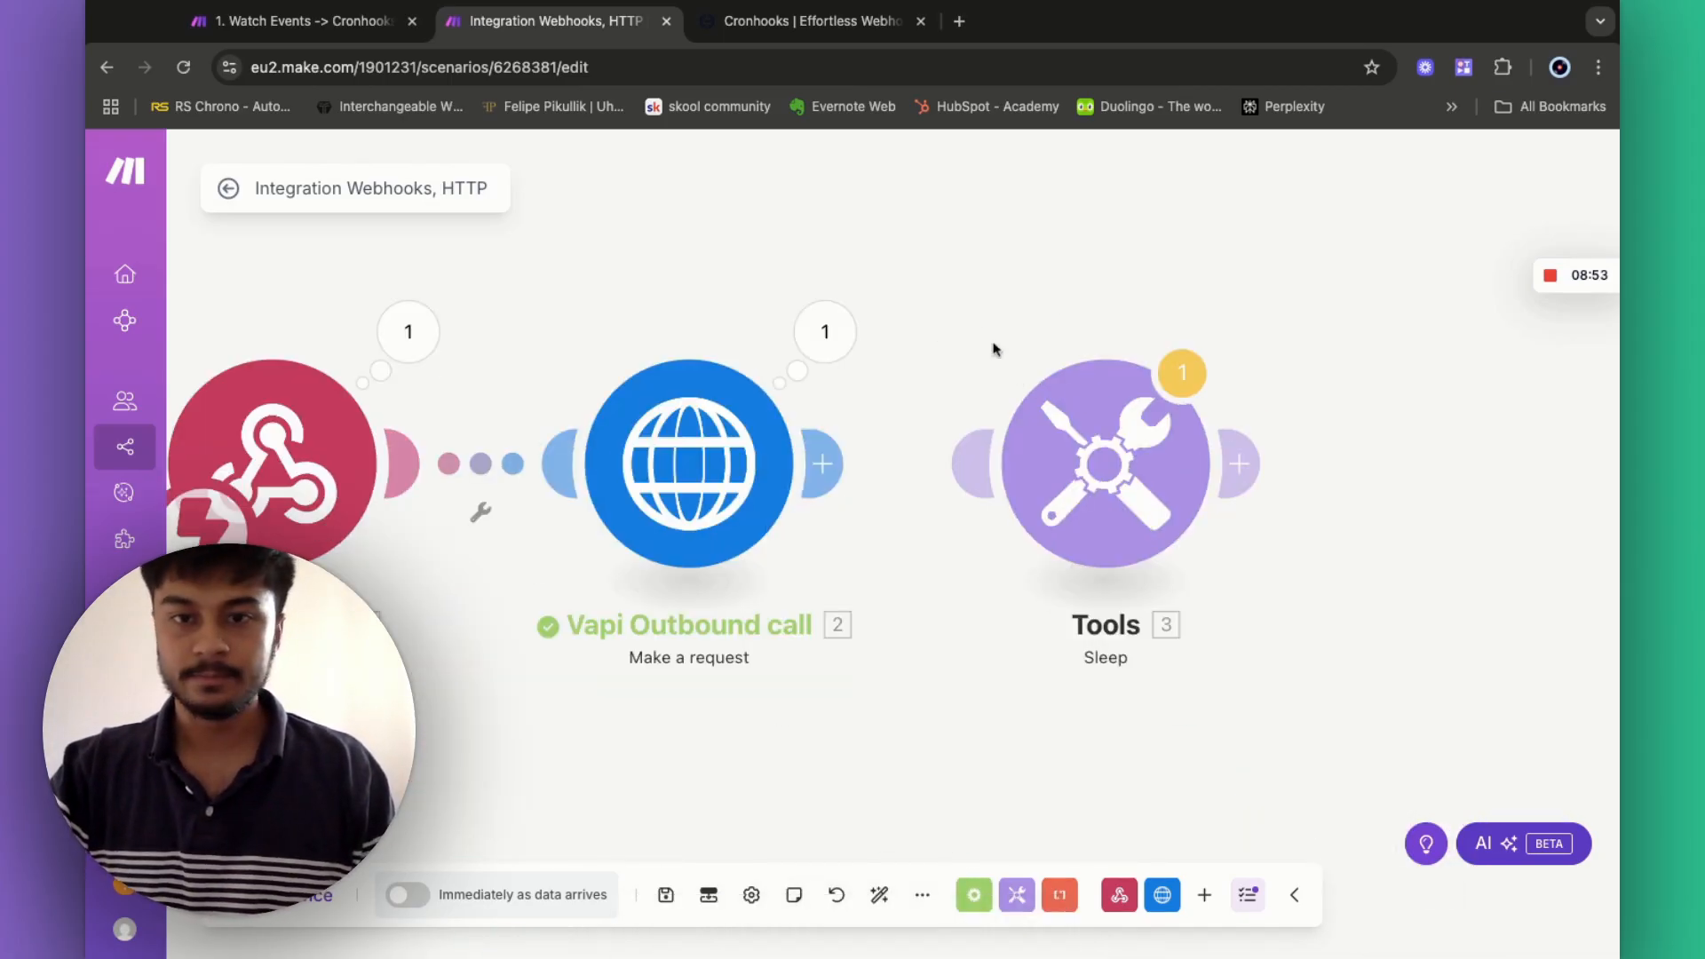
left_click_drag(977, 325, 1239, 579)
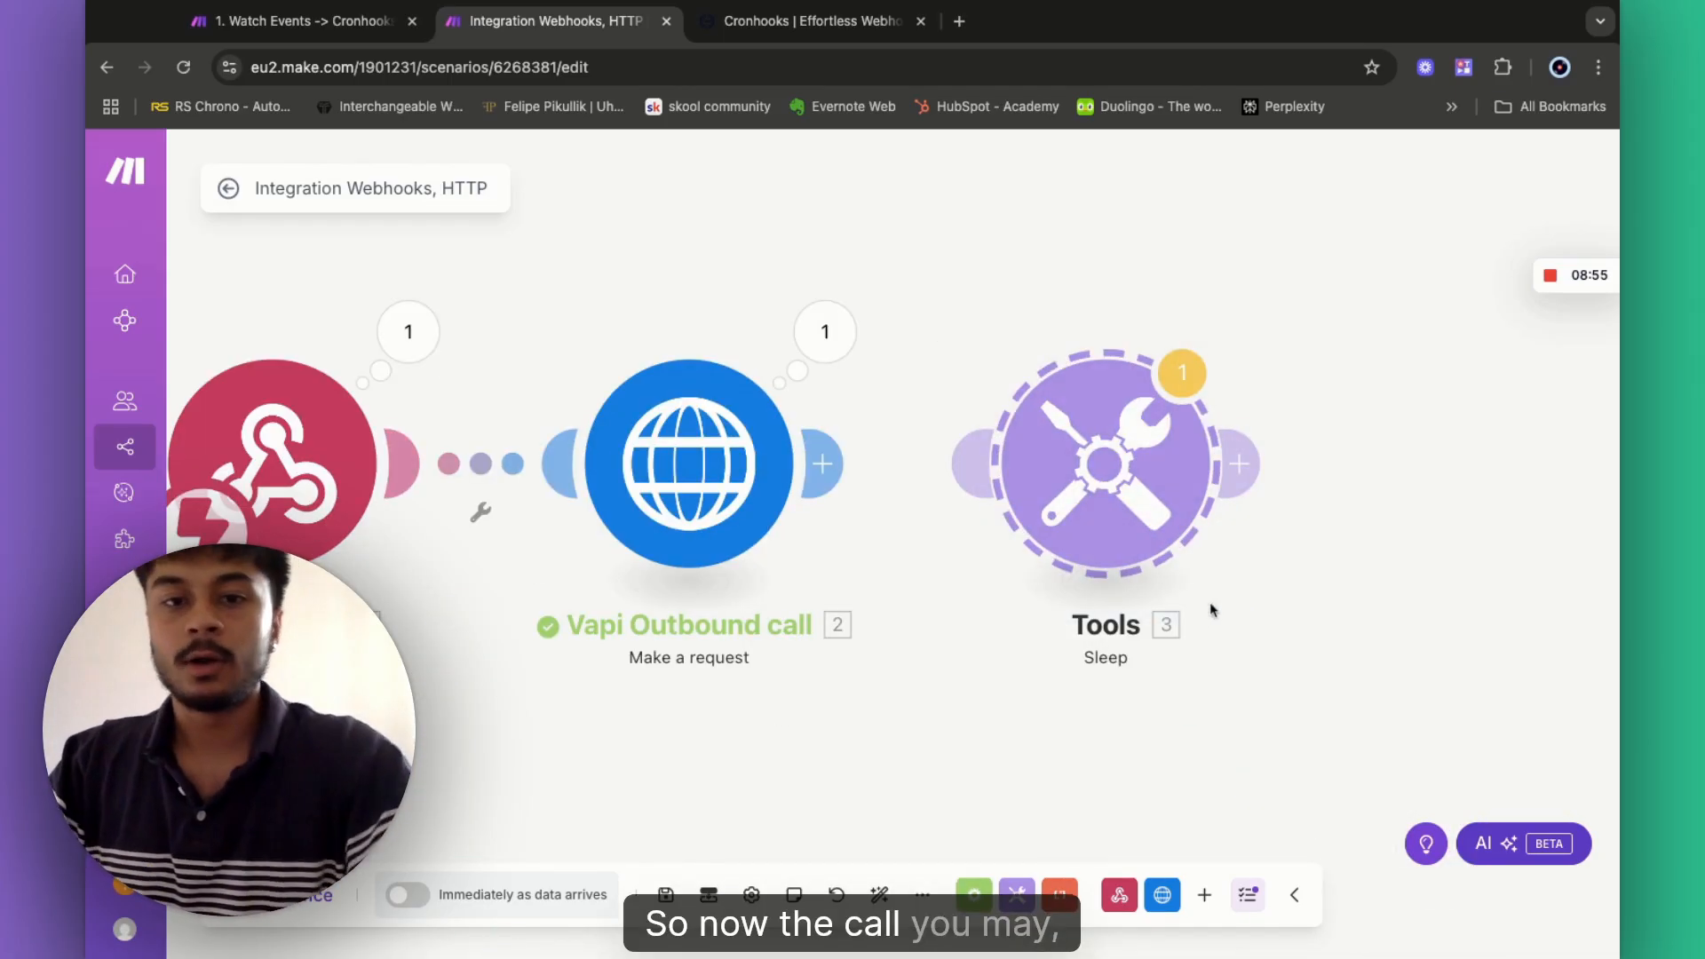
key("Delete")
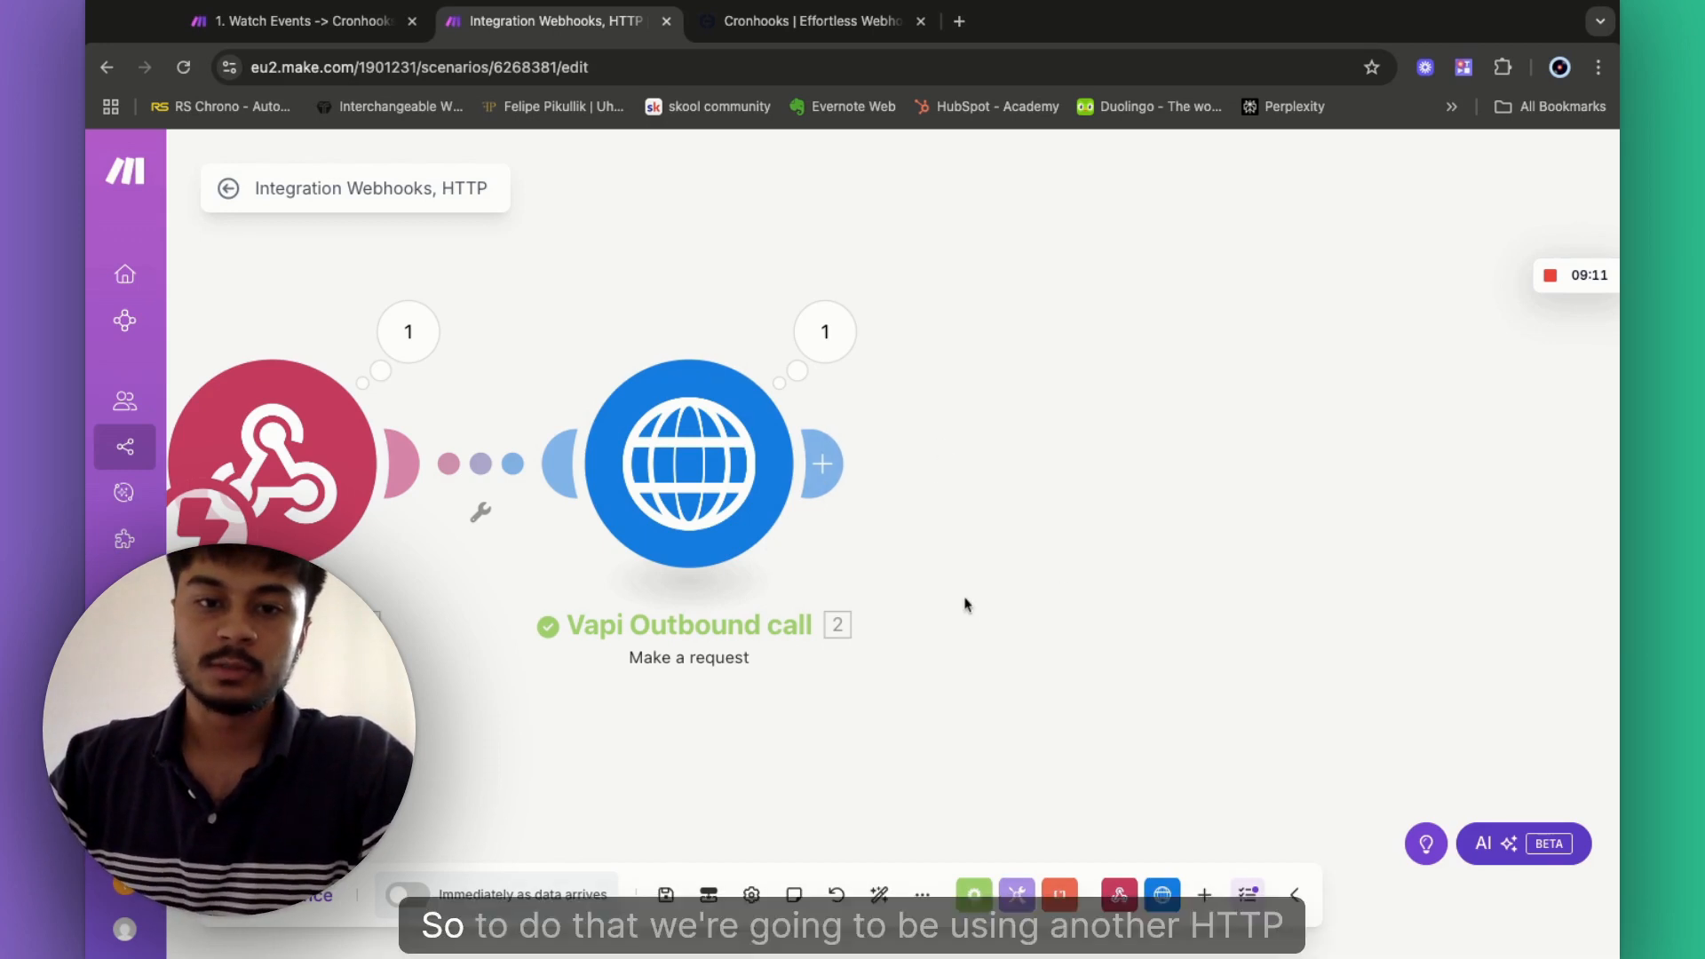
- Attach an HTTP 'Make a request' module after the Vapi Outbound call and select its URL field
left_click(835, 471)
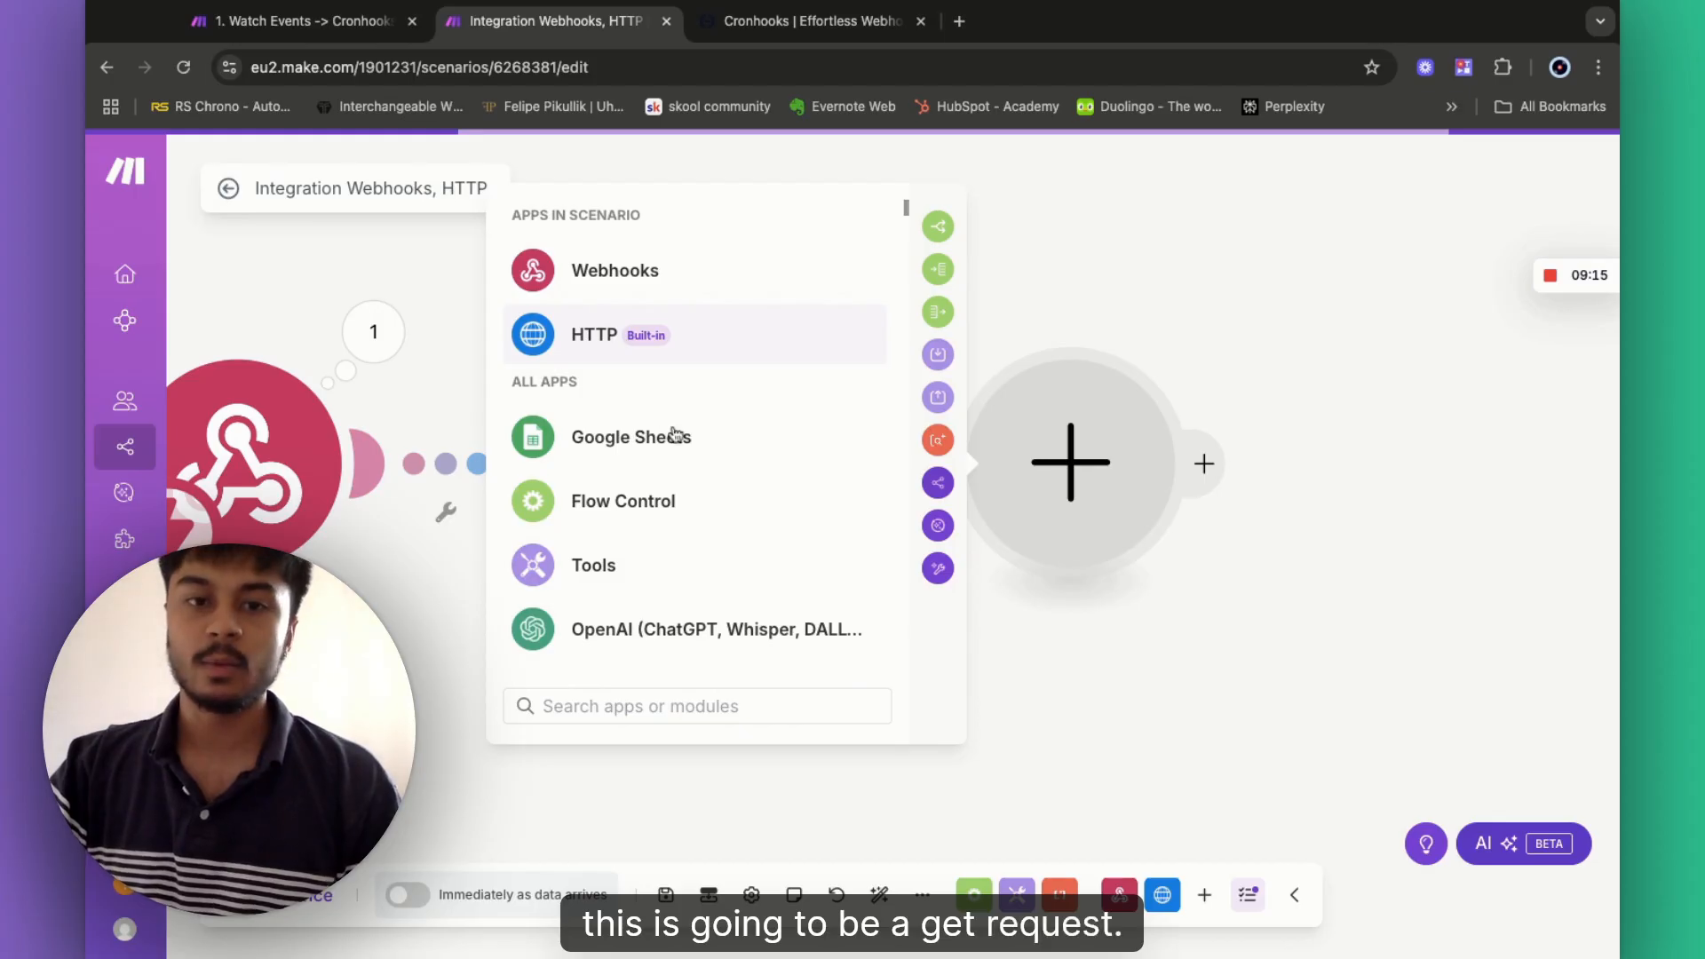
left_click(593, 335)
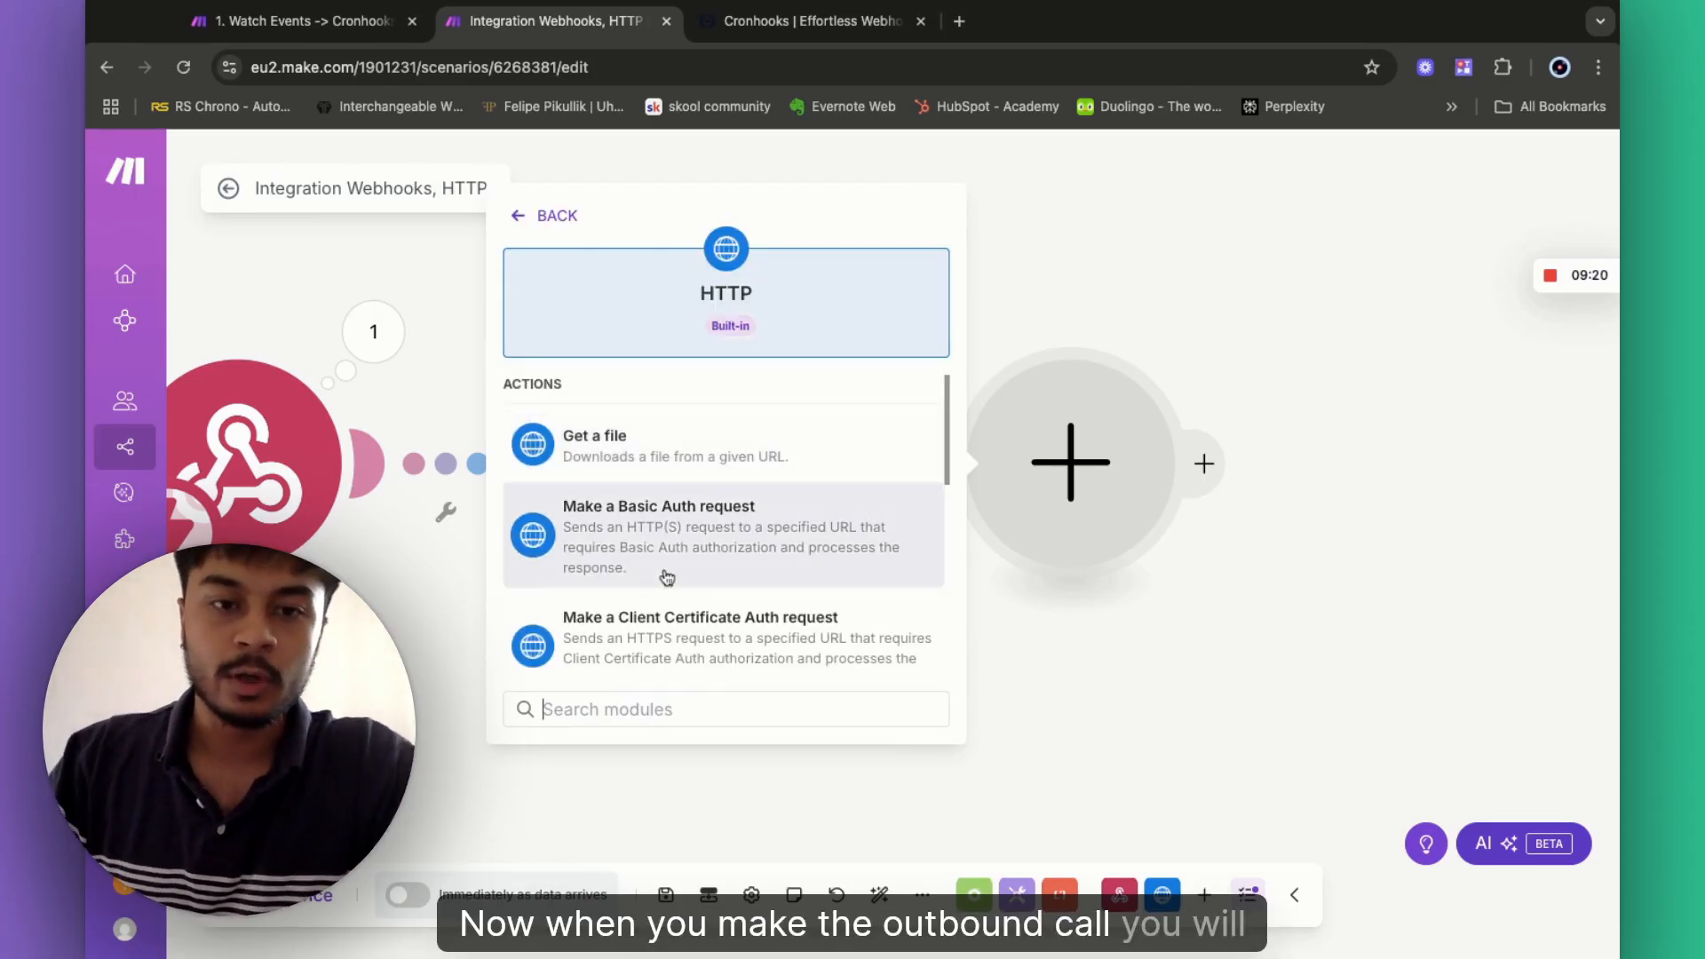
scroll(667, 578, "down", 5)
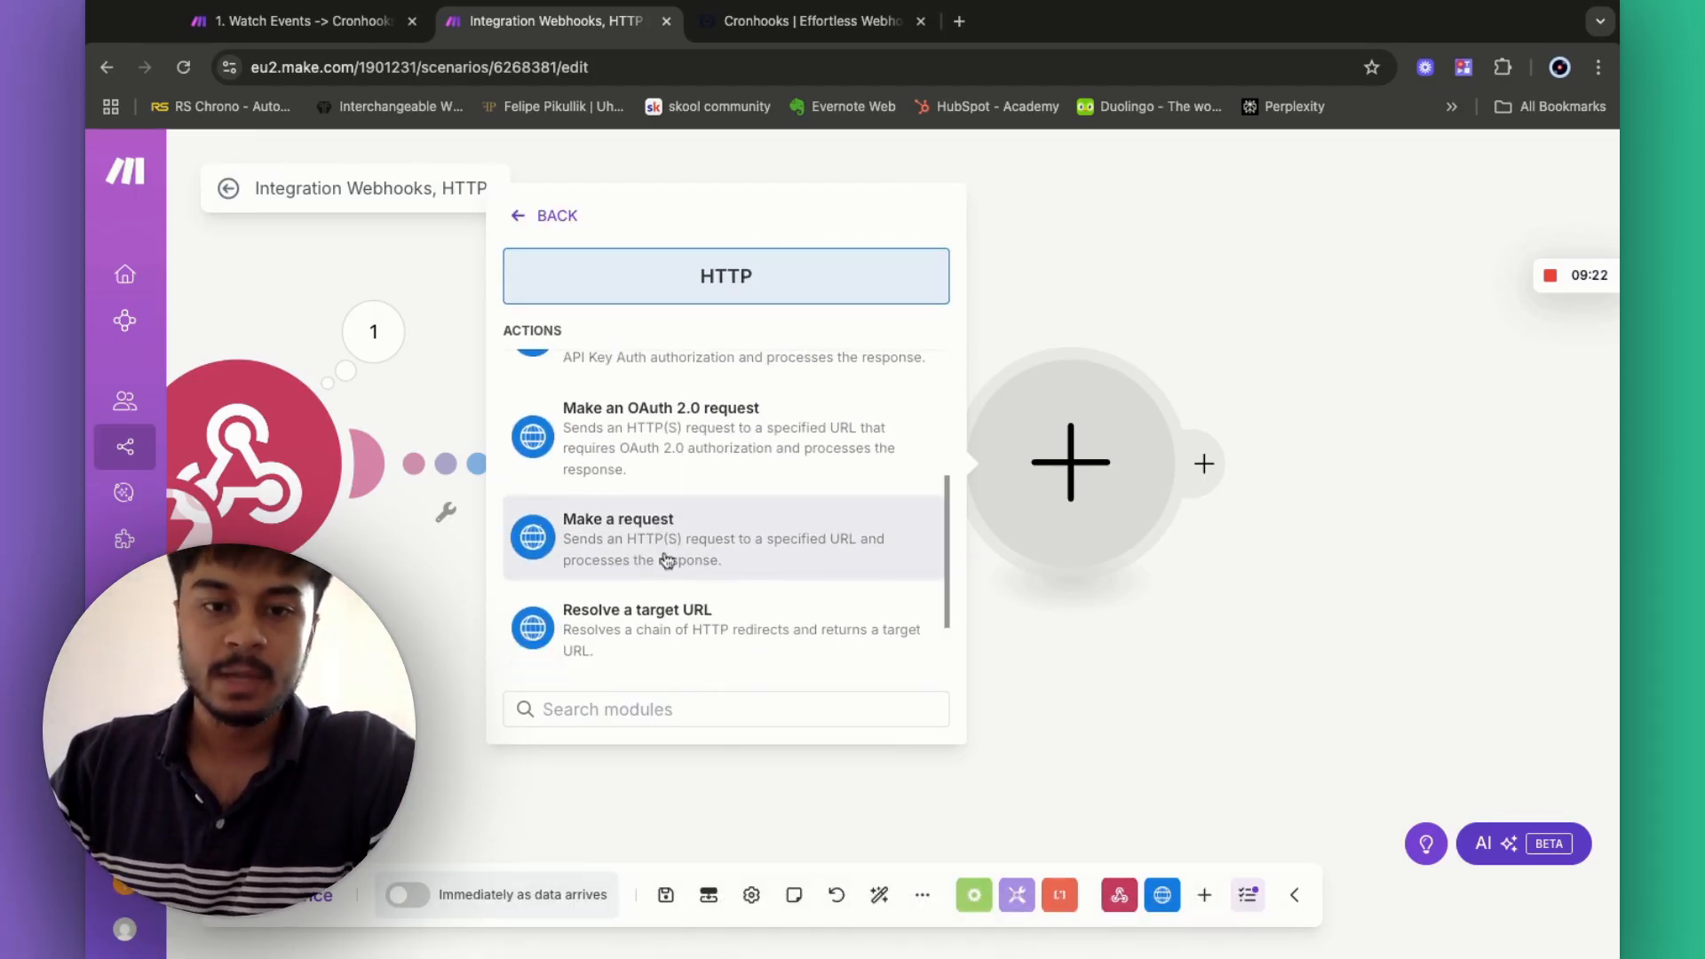
left_click(667, 560)
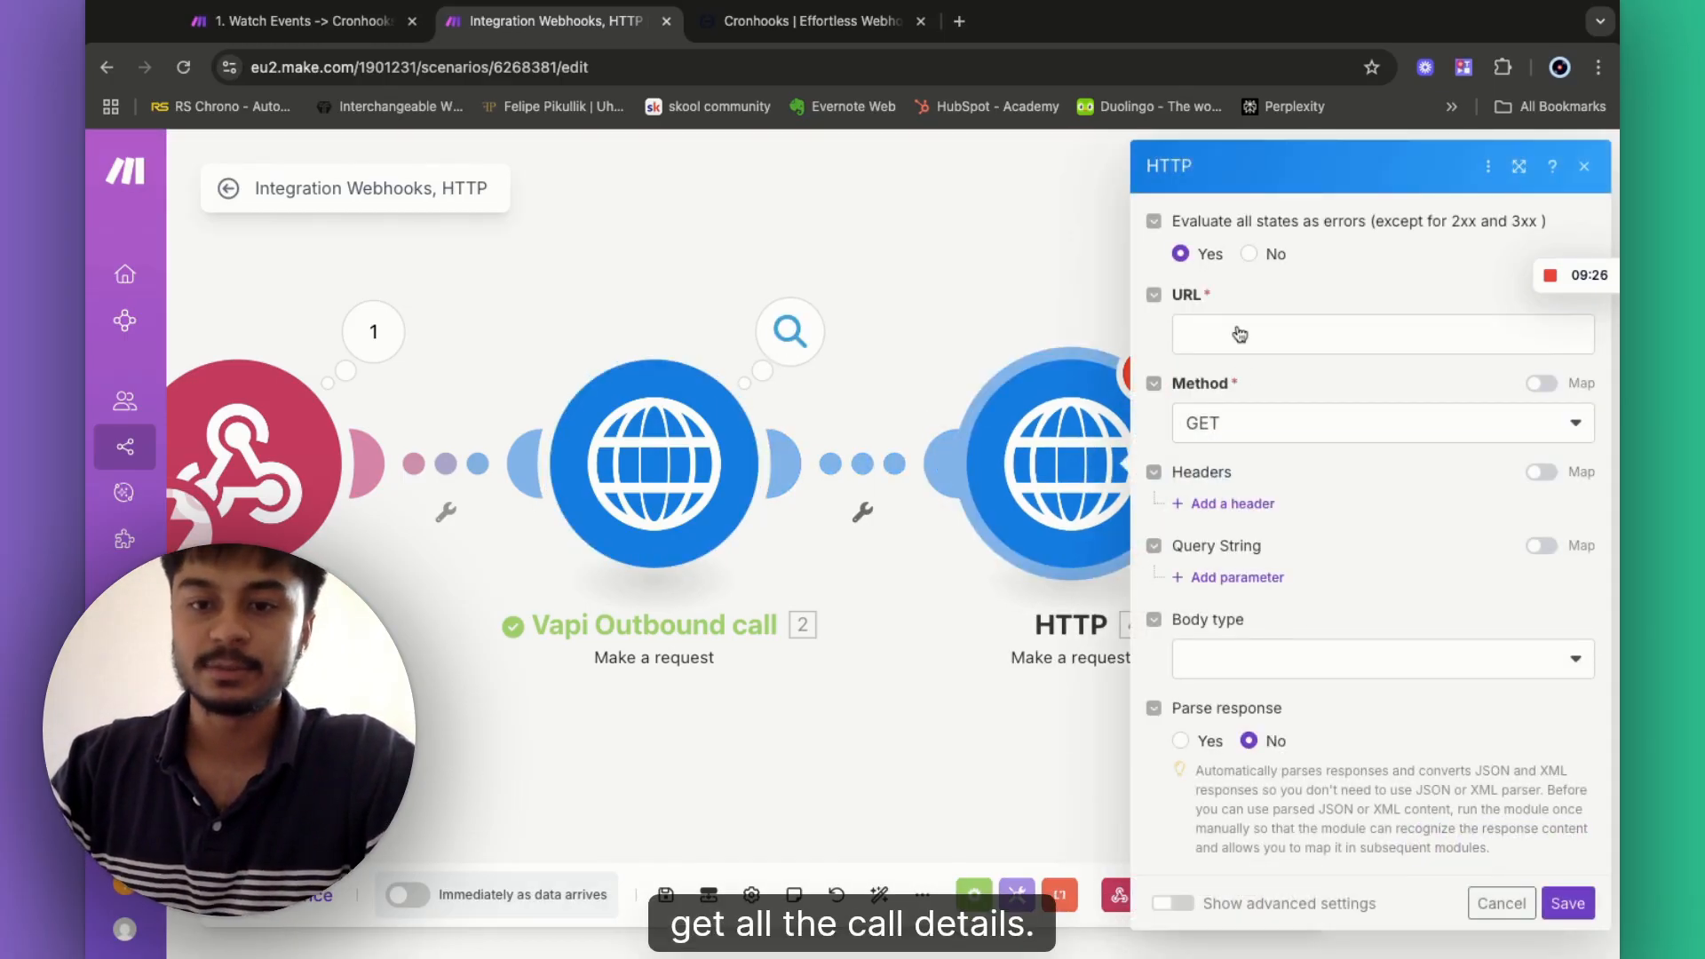
left_click(1234, 342)
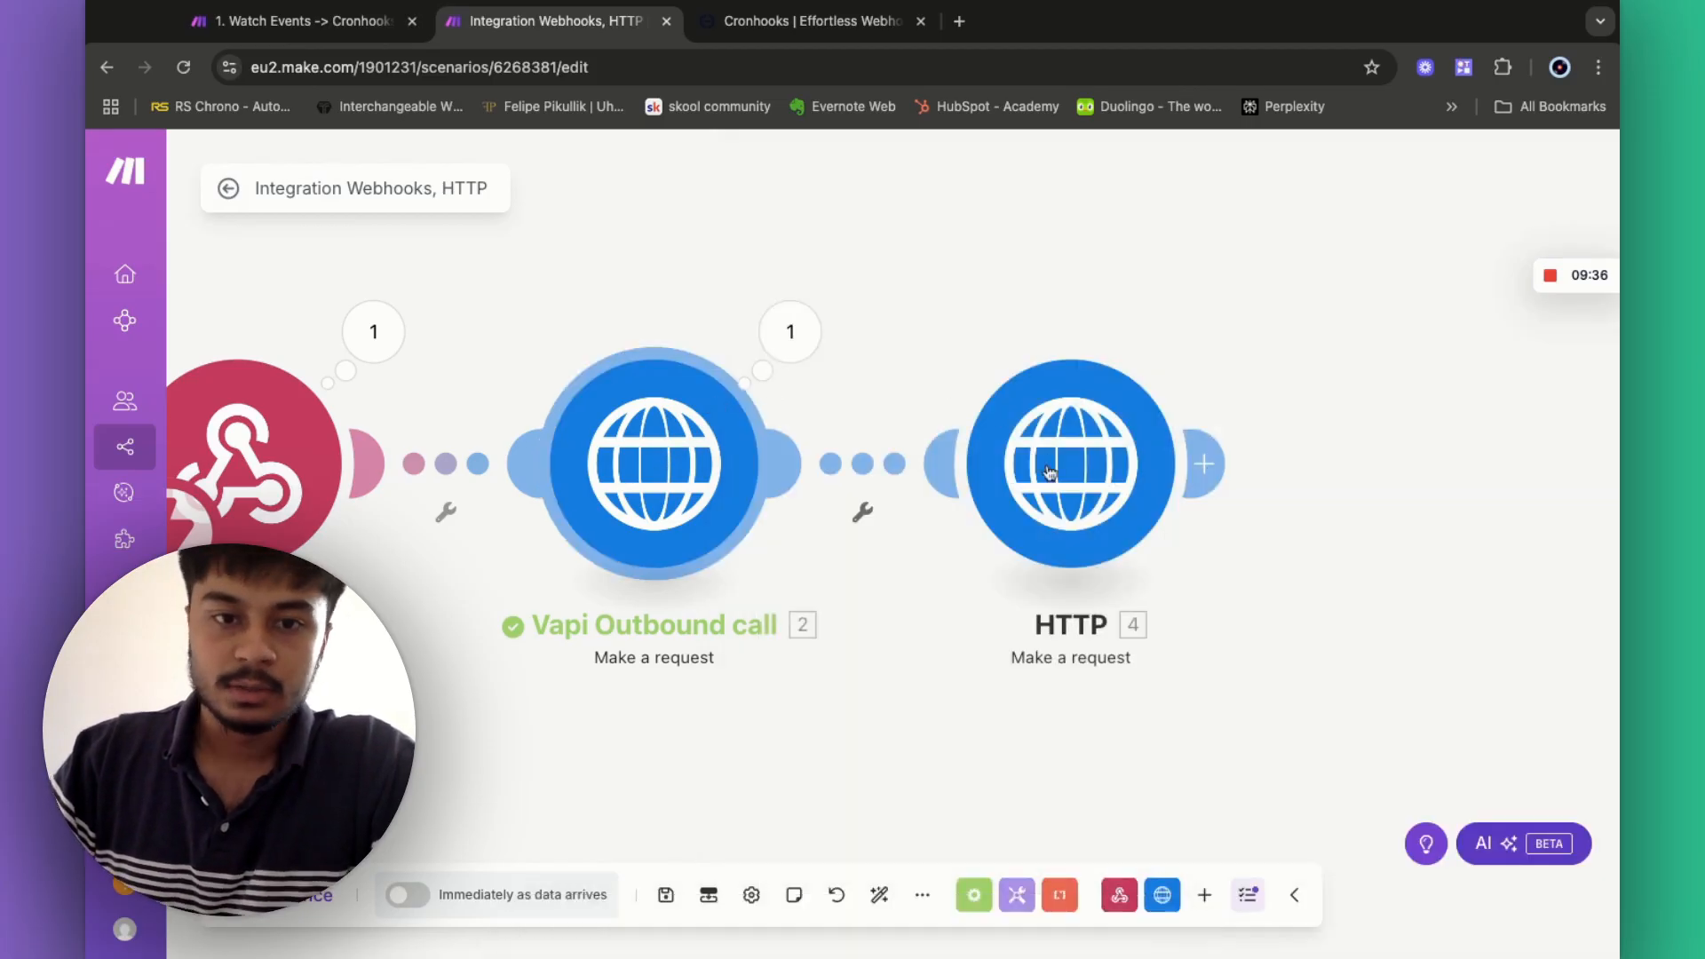
left_click(661, 442)
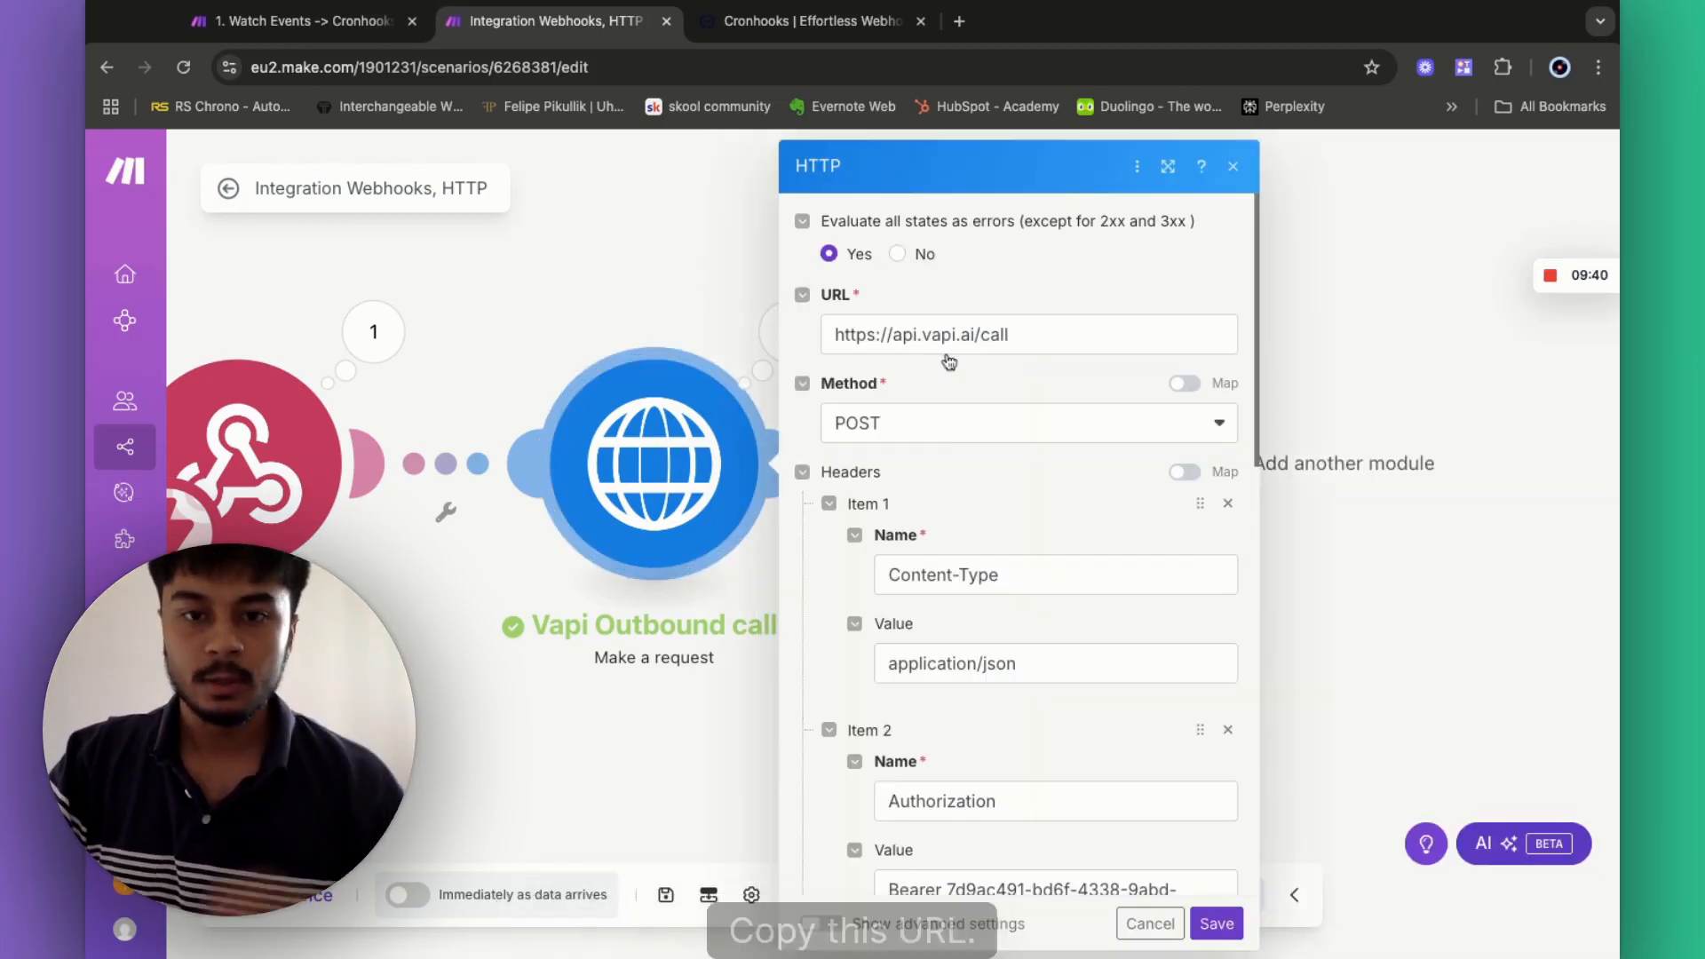
triple_click(951, 341)
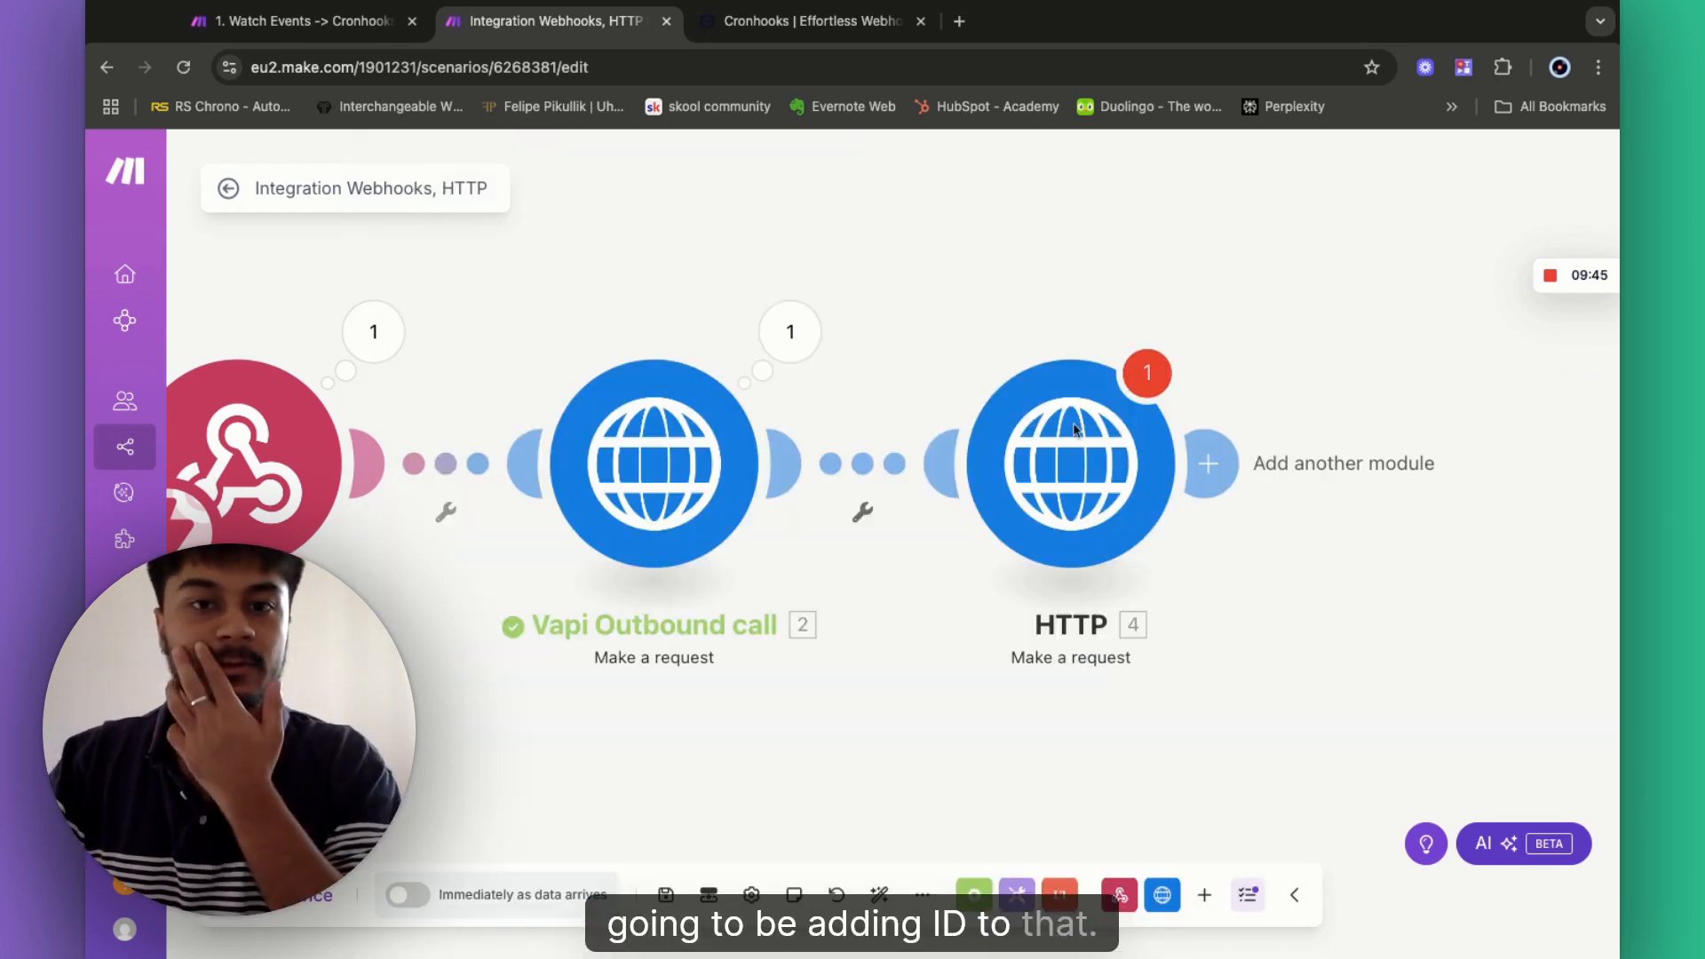
left_click(1030, 424)
left_click(1260, 336)
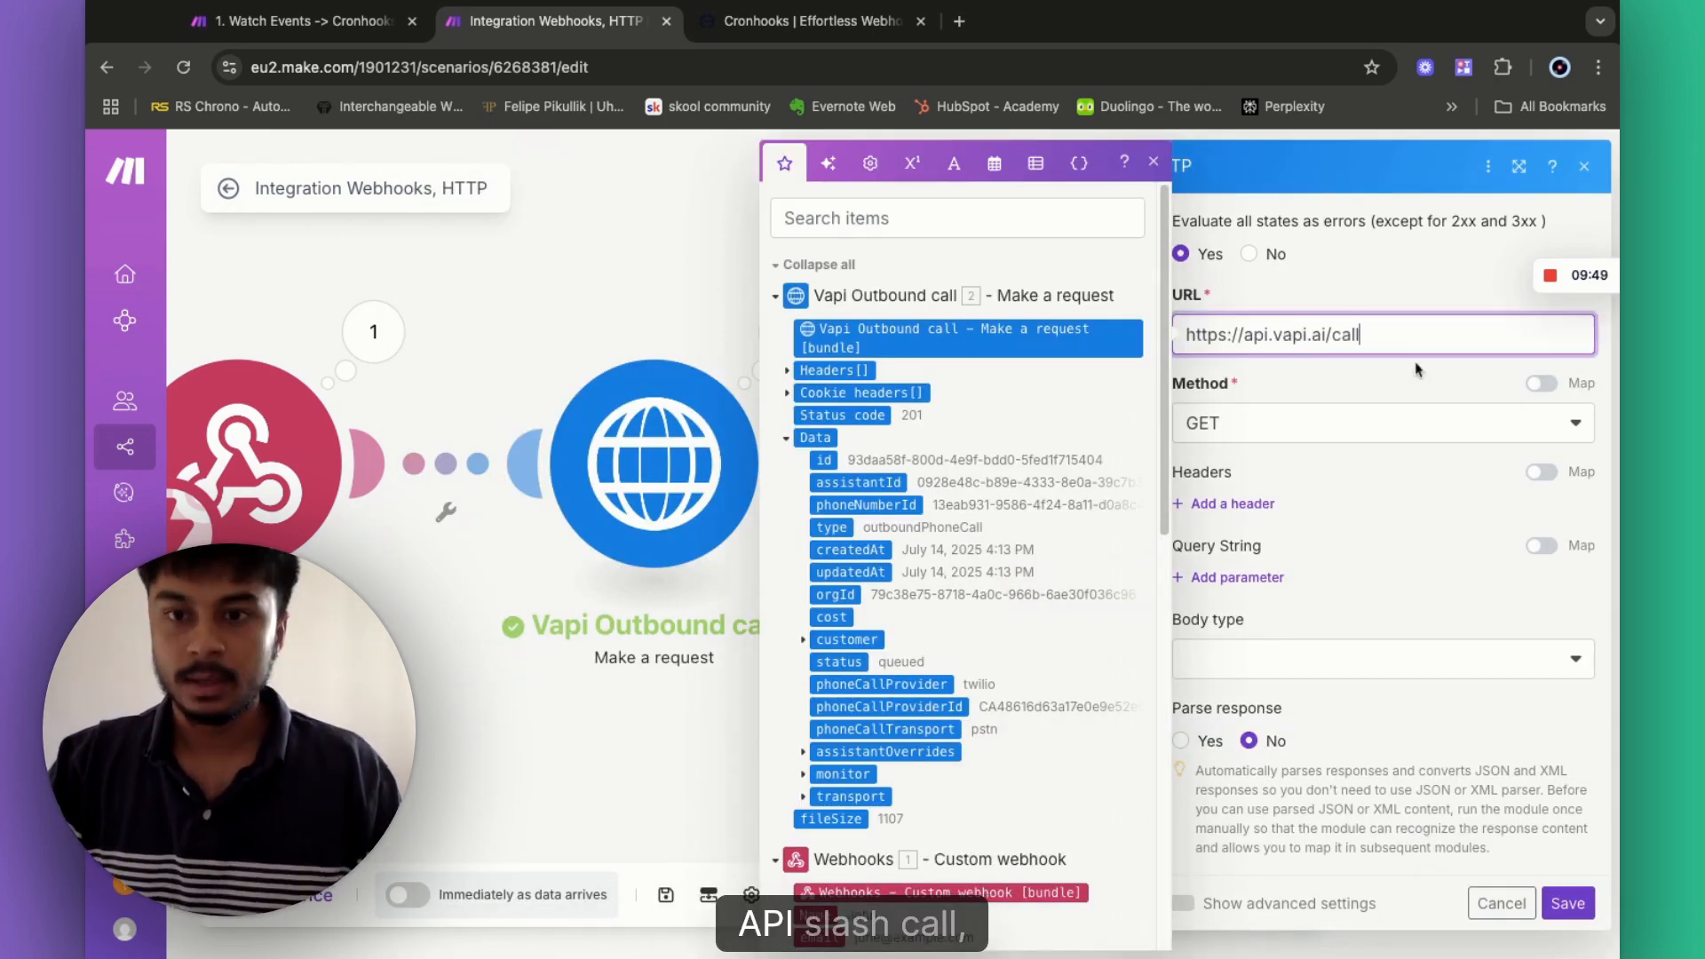
type("call")
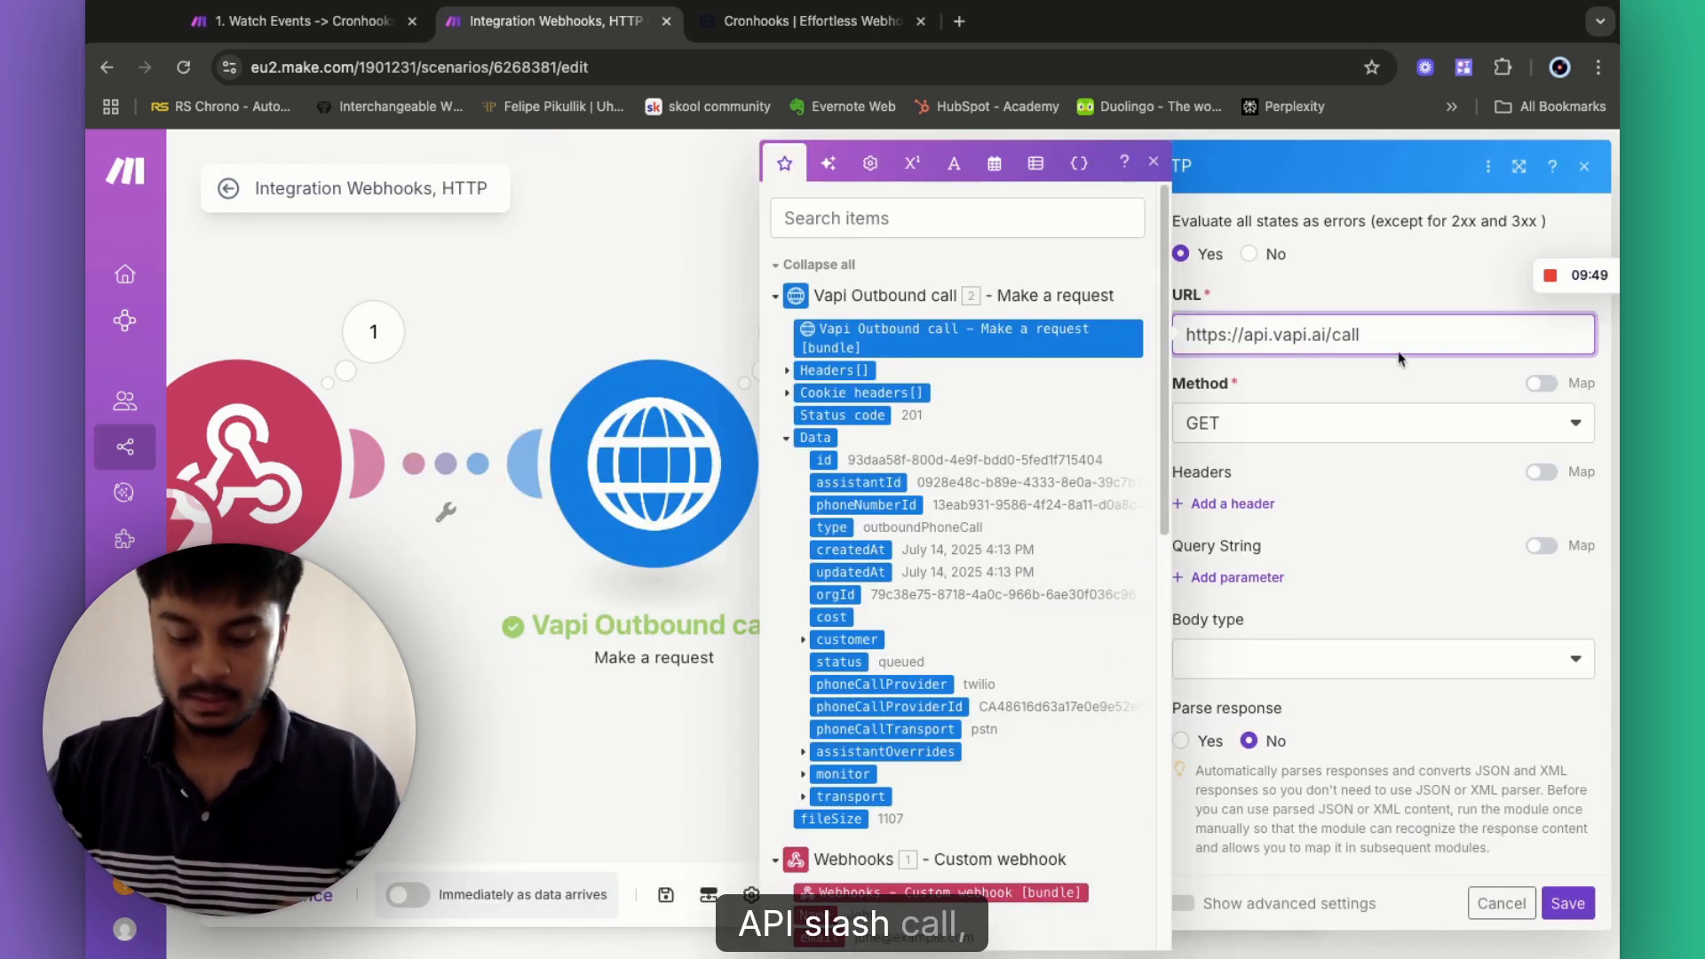
type(" /")
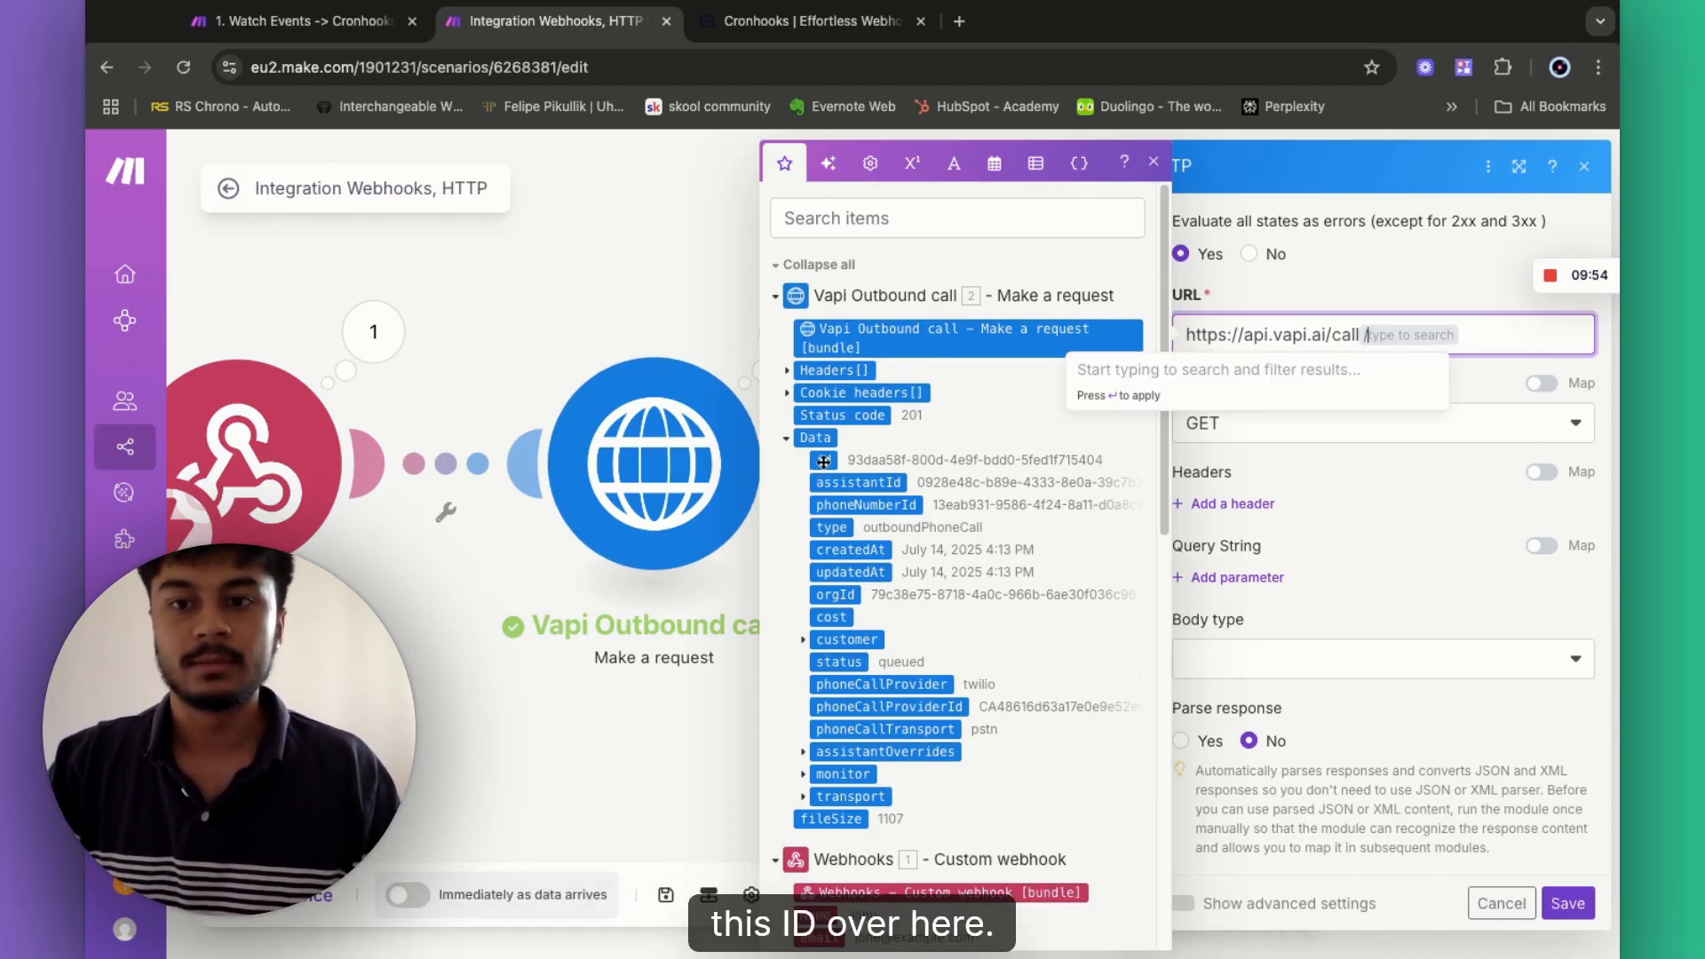
left_click(823, 460)
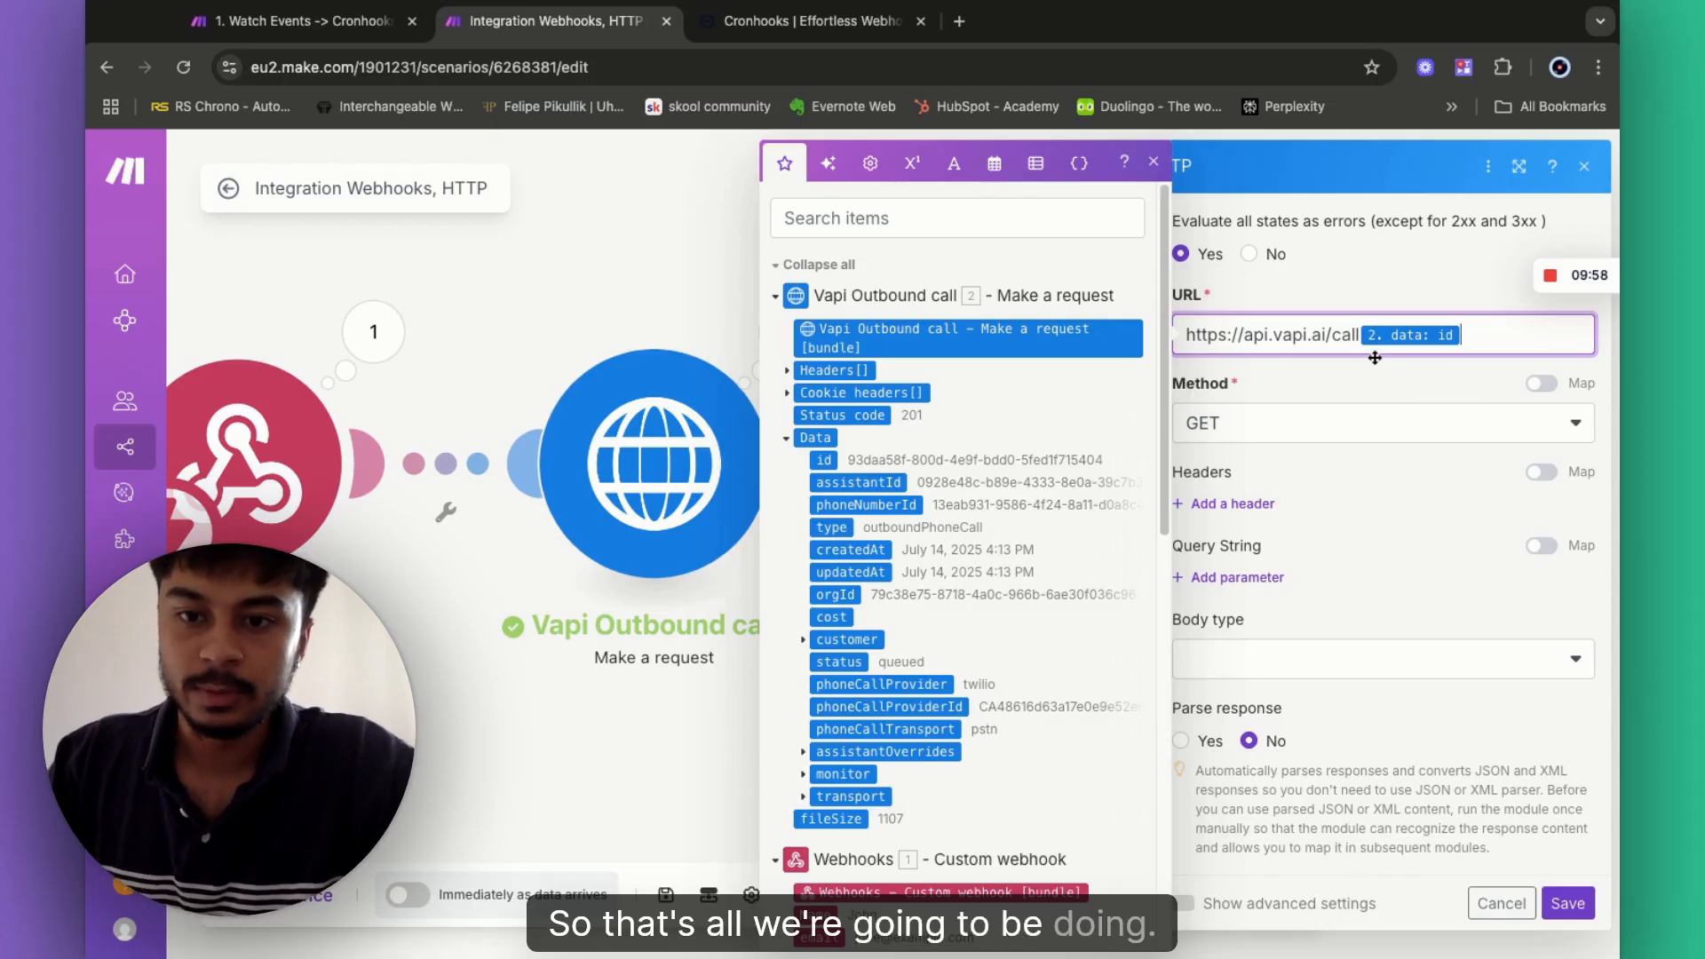
left_click(1185, 509)
- Add a blank header item and inspect the Vapi call's returned Headers and Cookie headers
left_click(1185, 507)
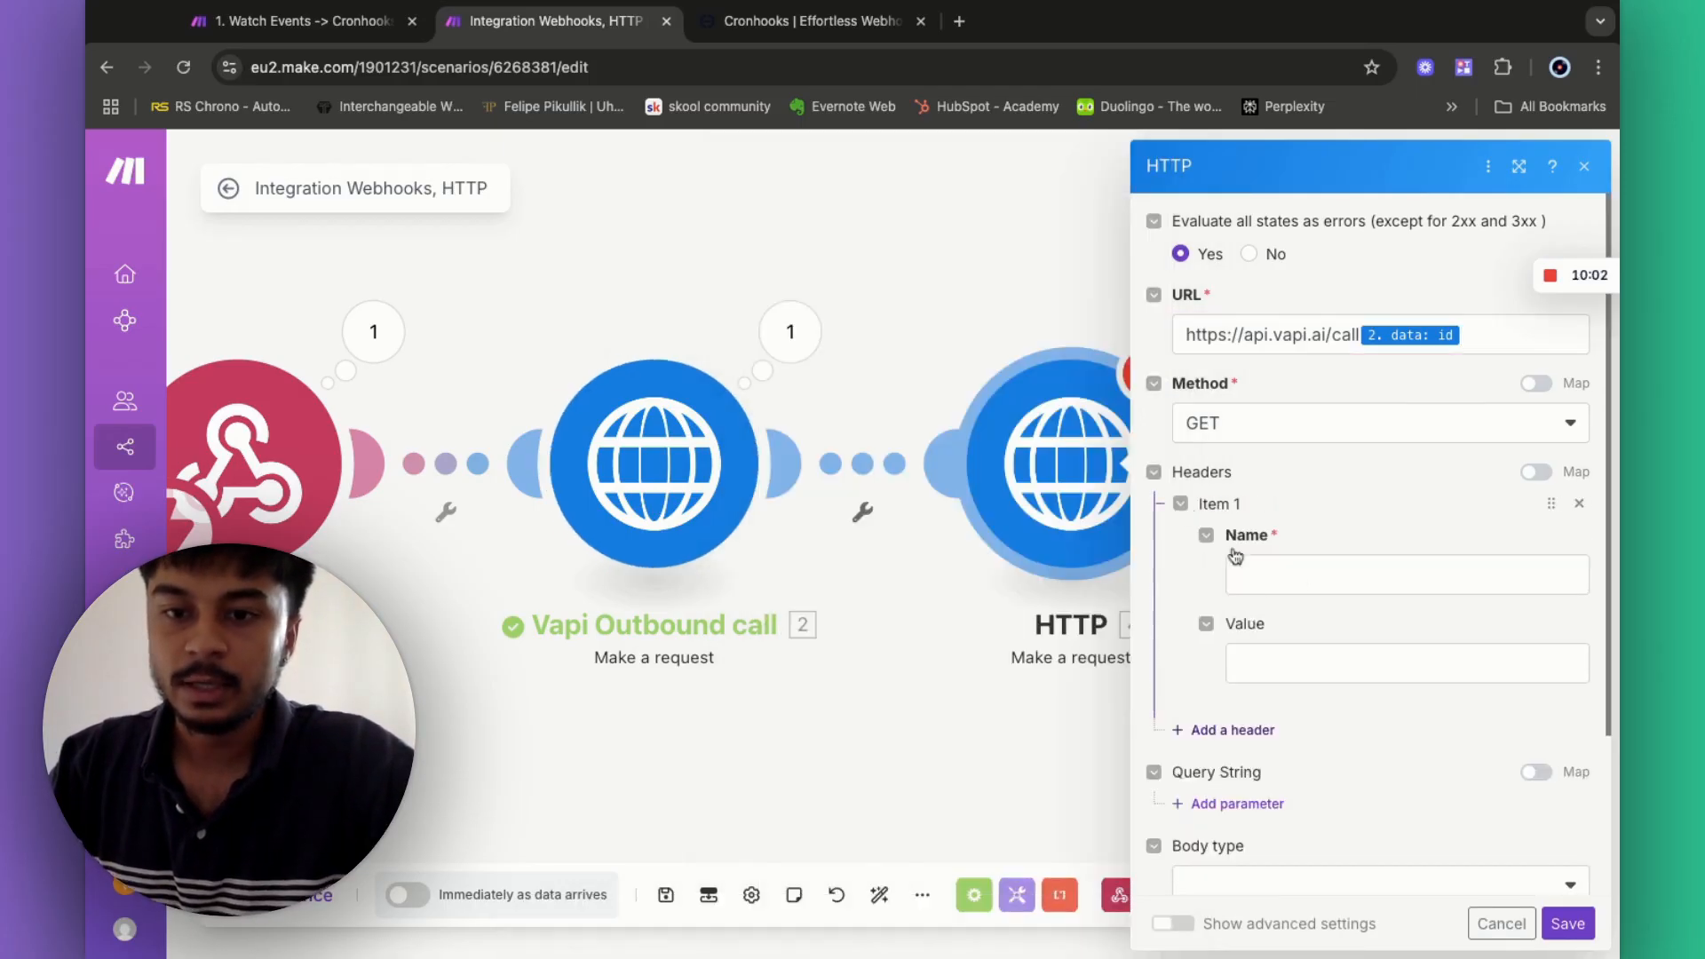
left_click(1306, 574)
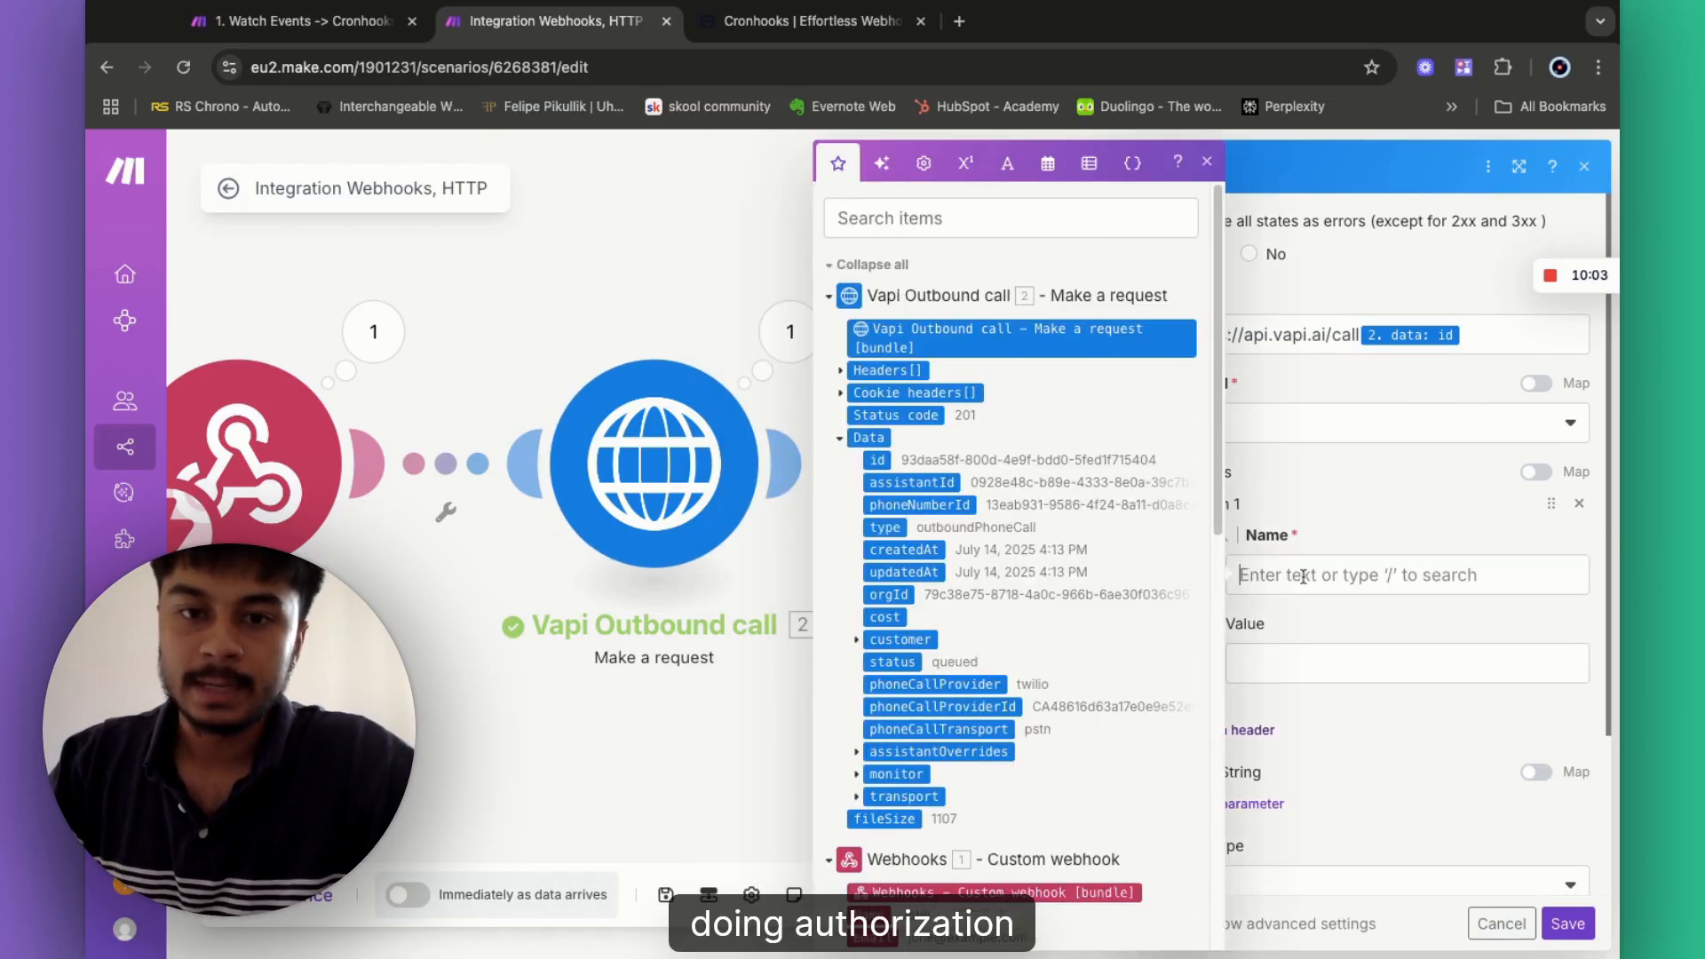
left_click(840, 371)
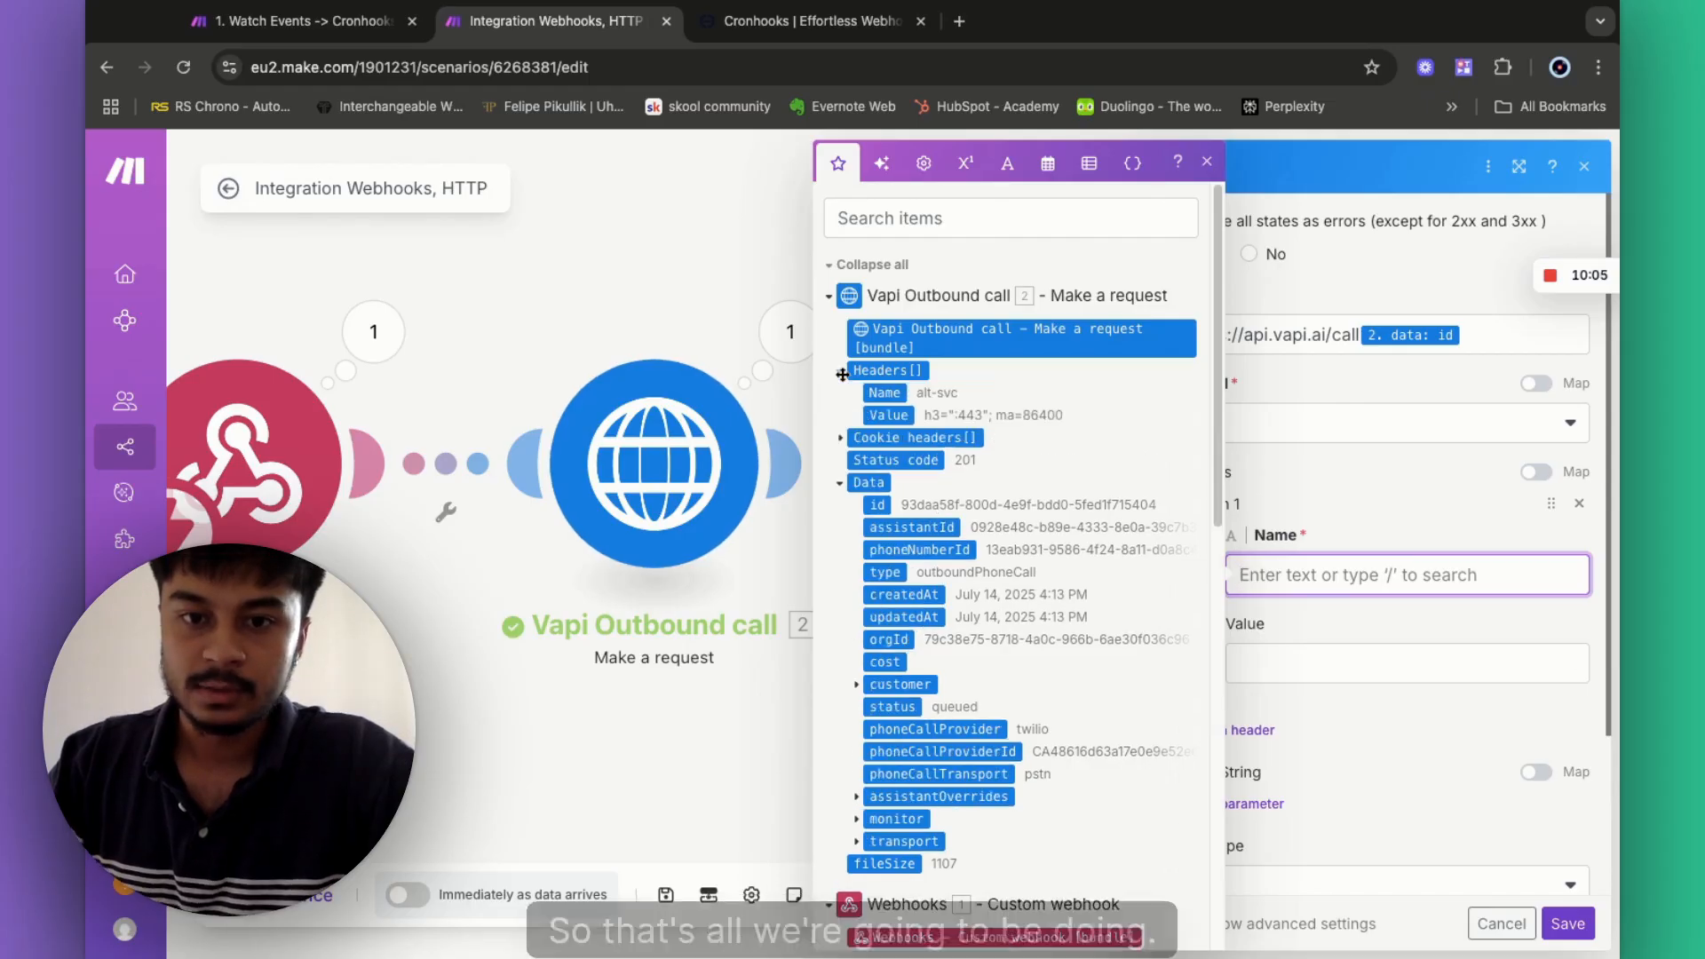
left_click(841, 444)
scroll(841, 444, "down", 3)
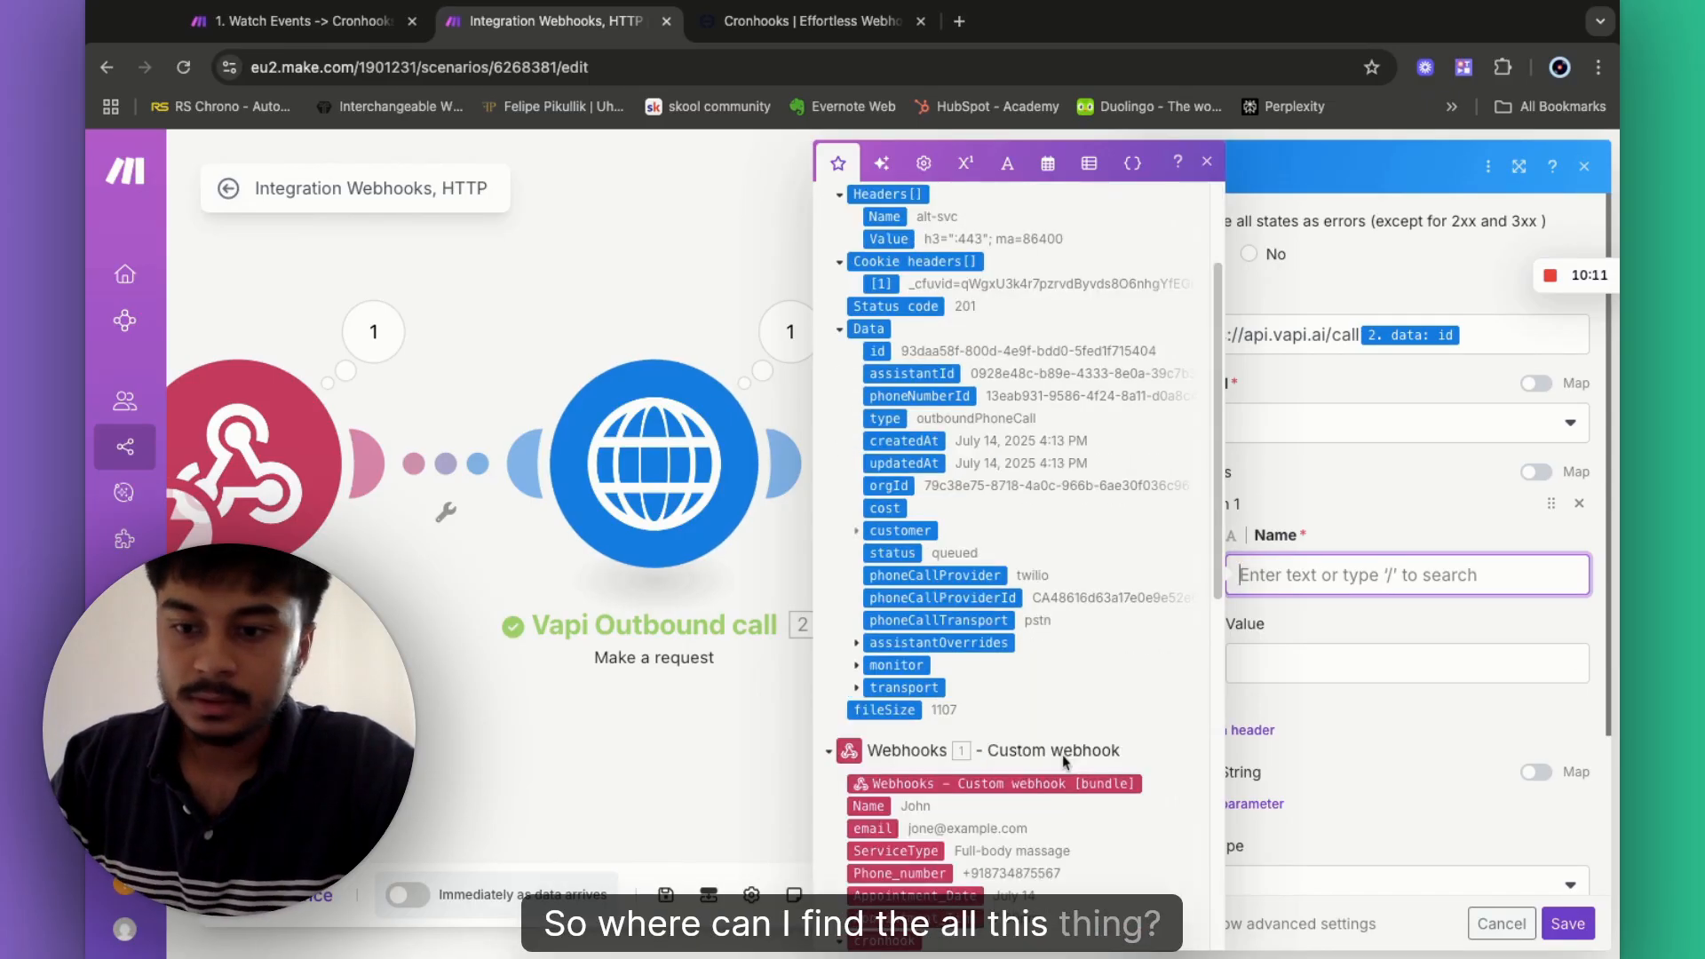
left_click(1568, 928)
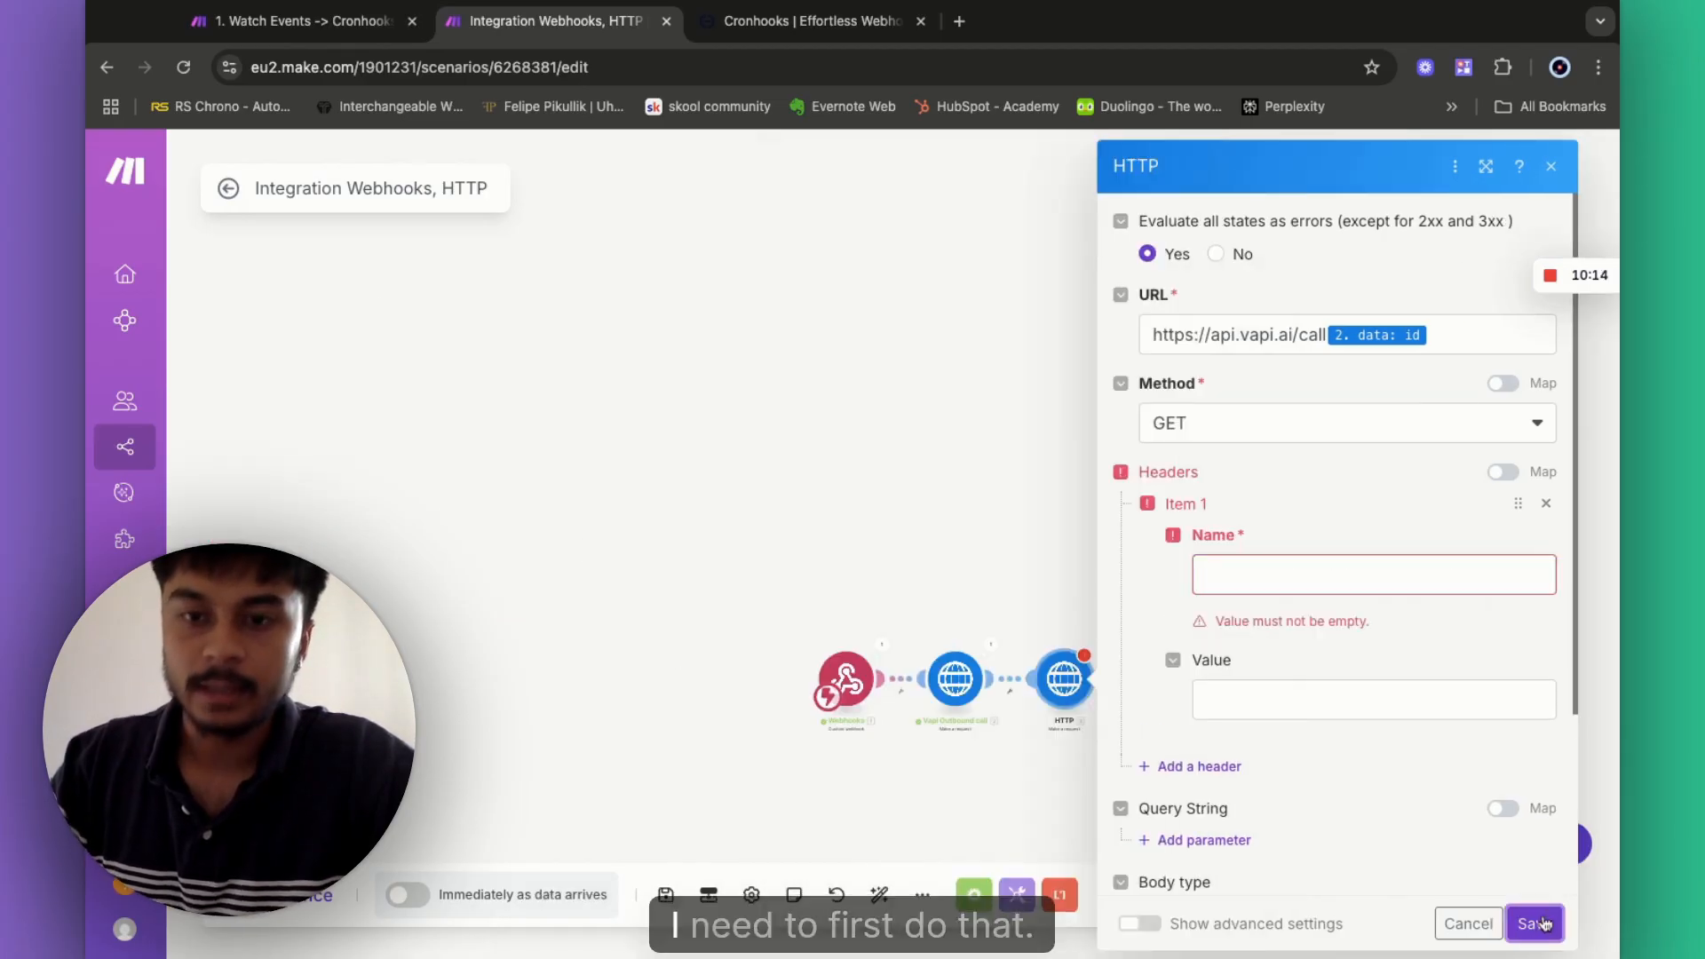
- Check the Authorization header name used in the Vapi Outbound call module
left_click(999, 571)
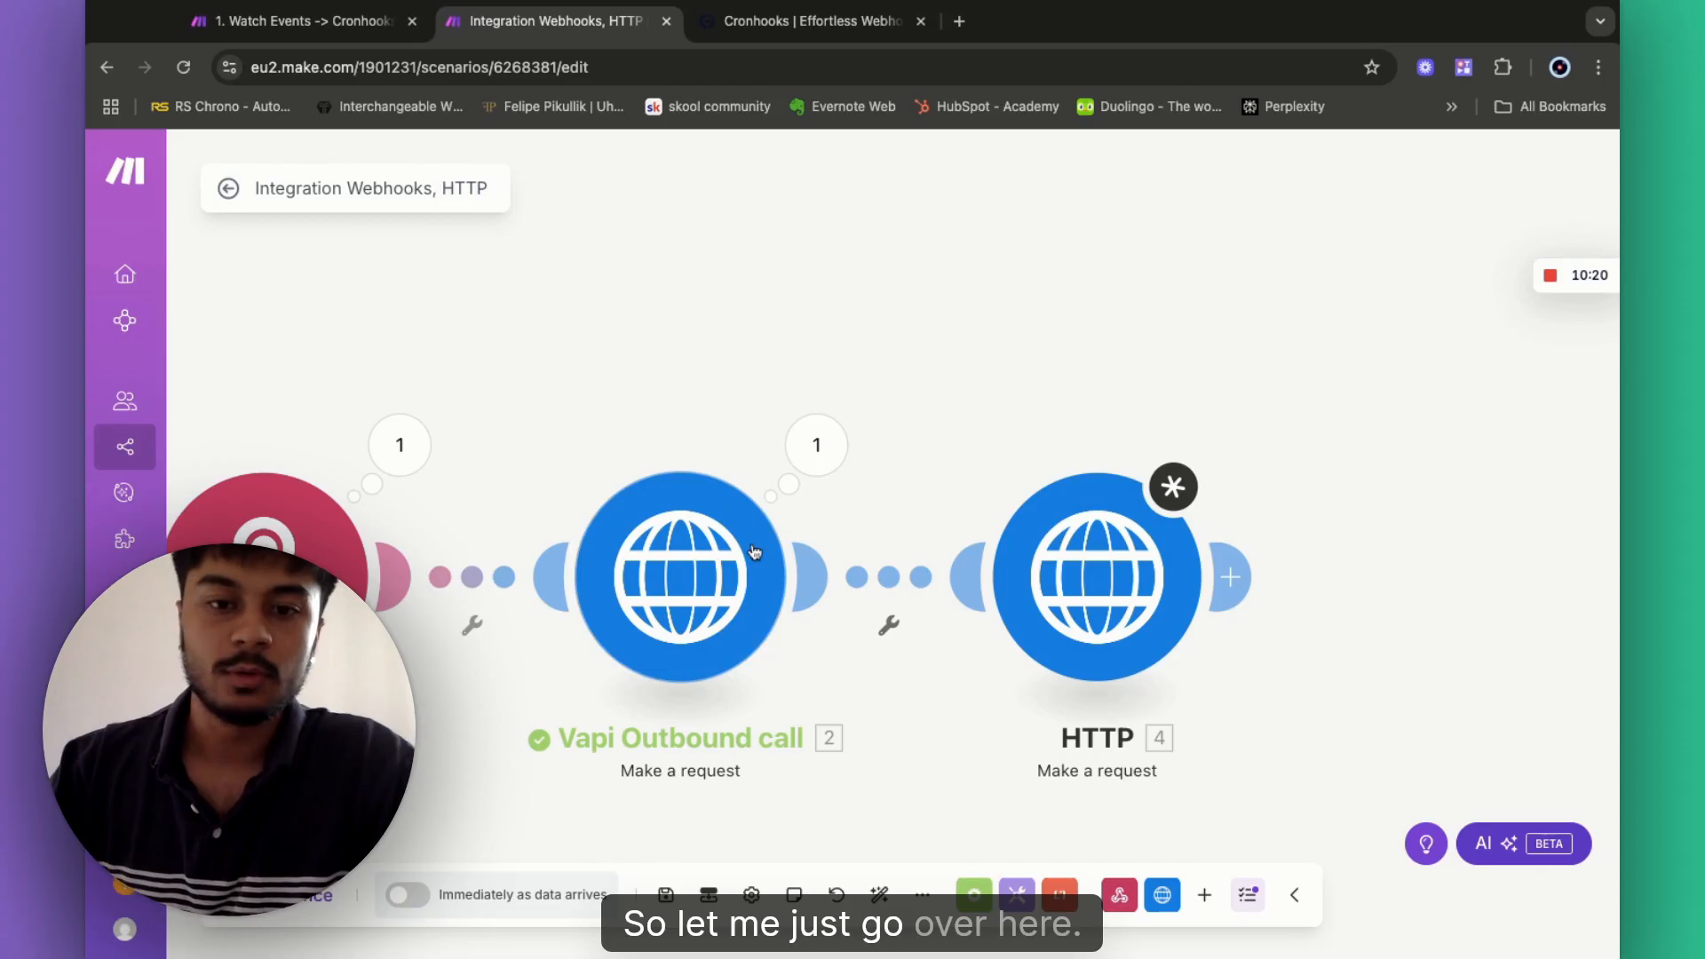
left_click(754, 552)
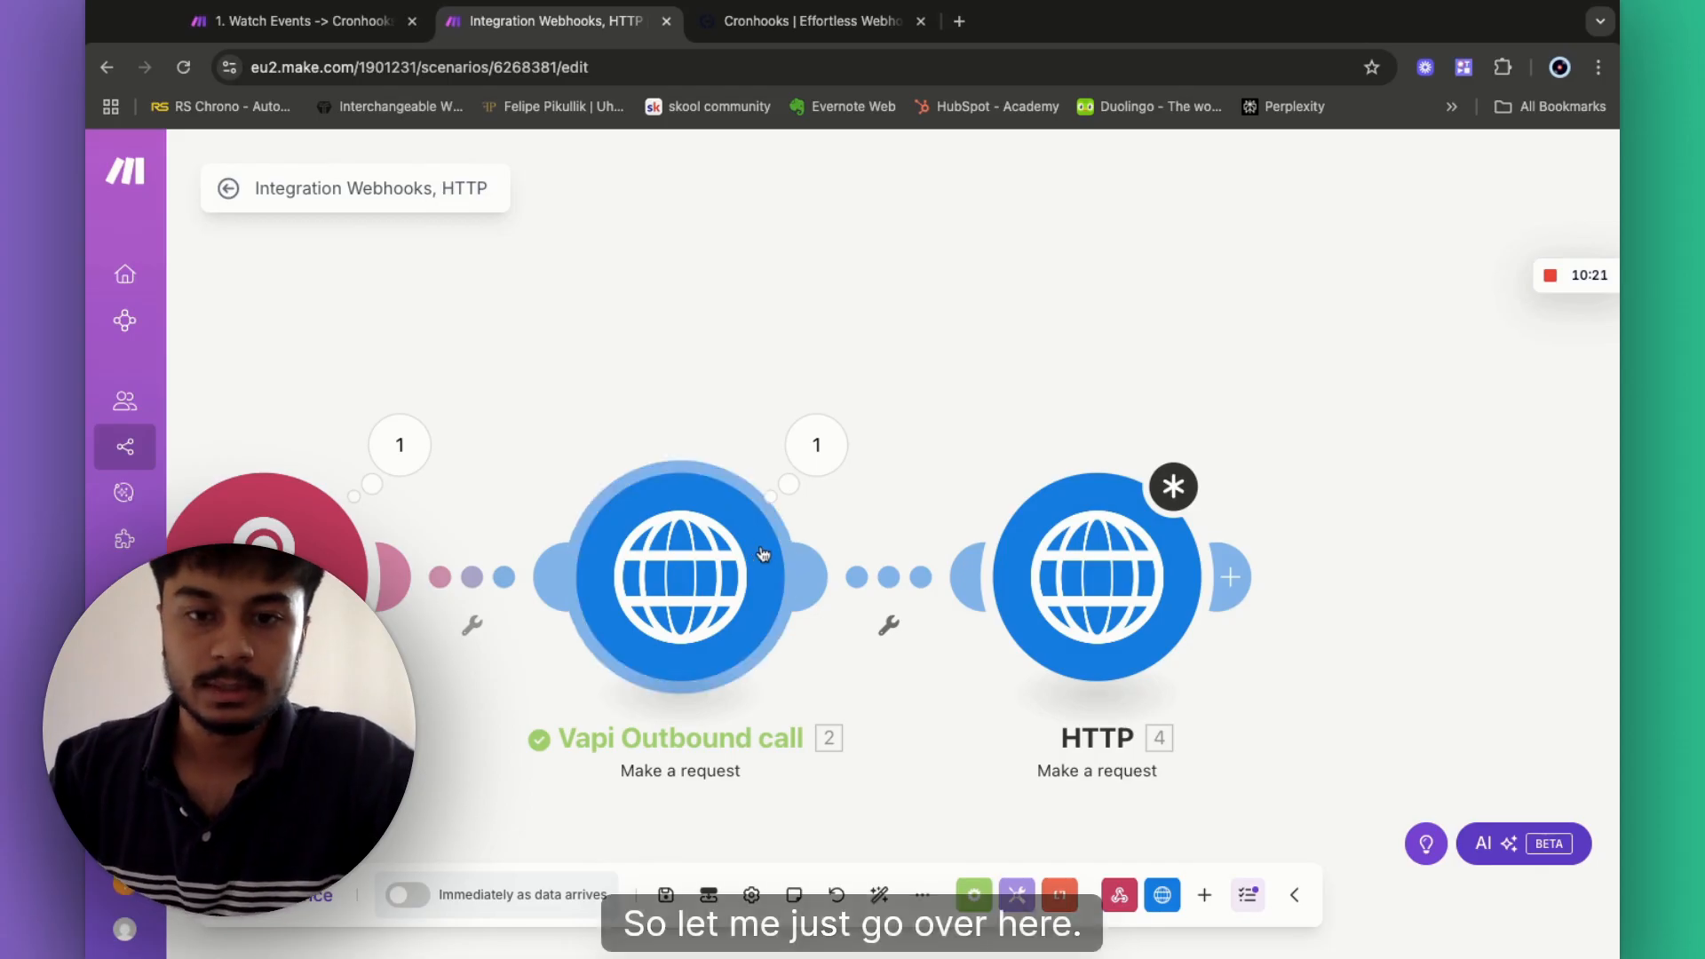
double_click(955, 625)
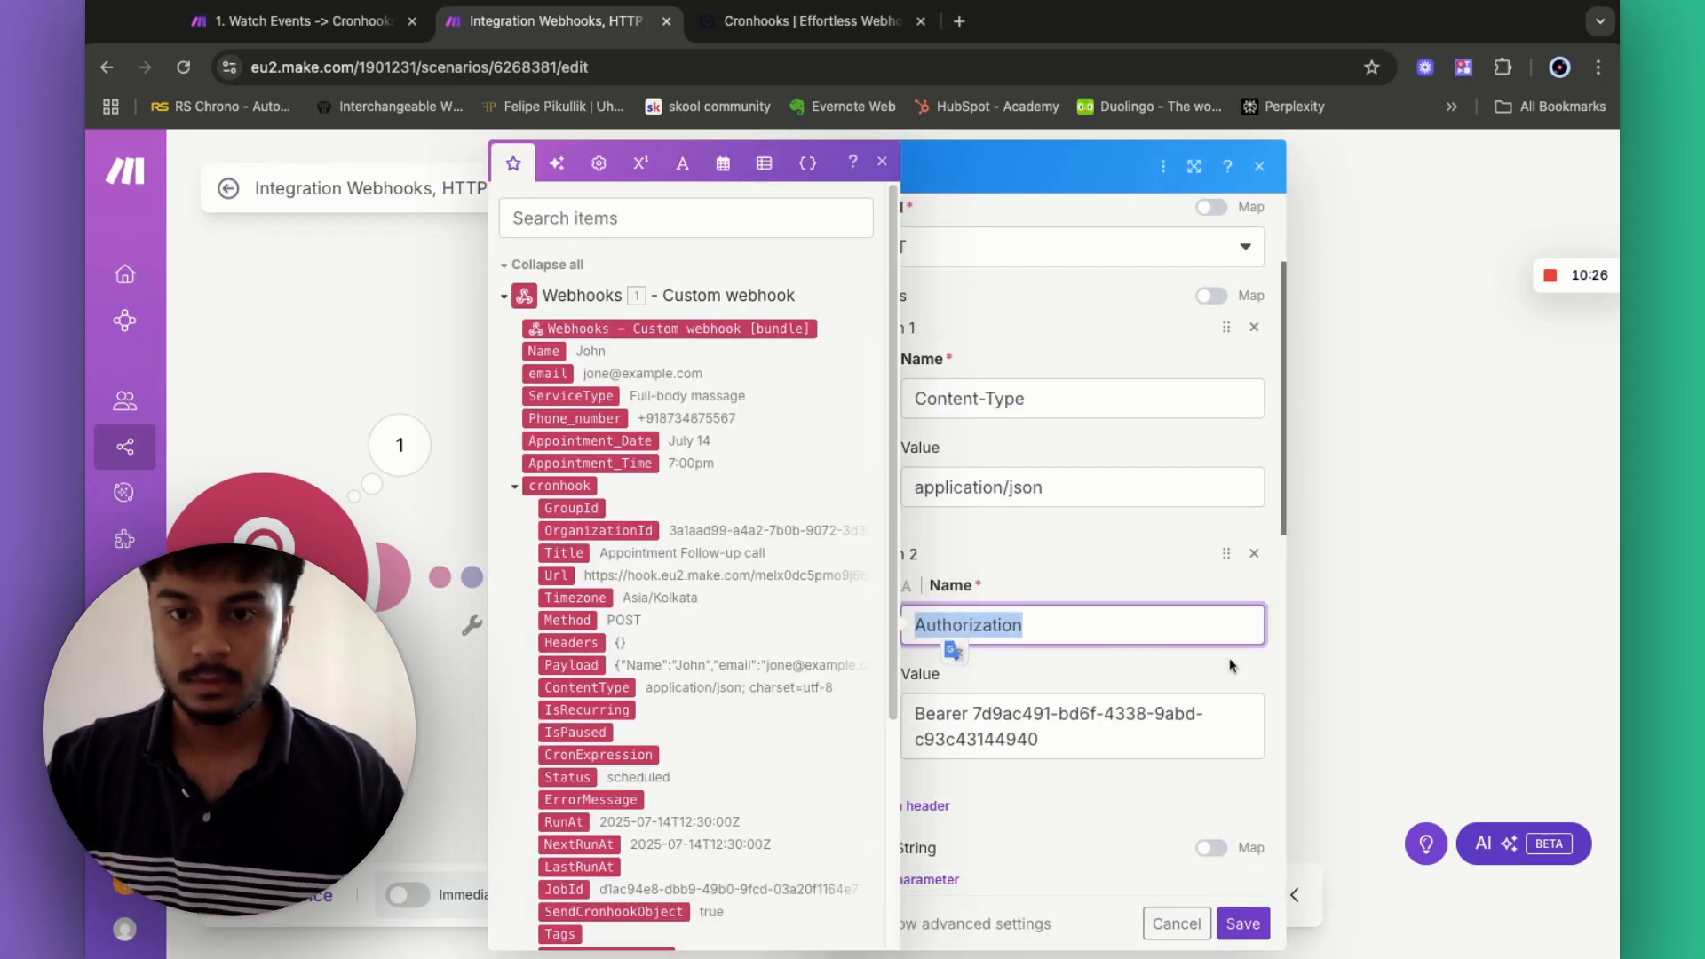
left_click(1322, 625)
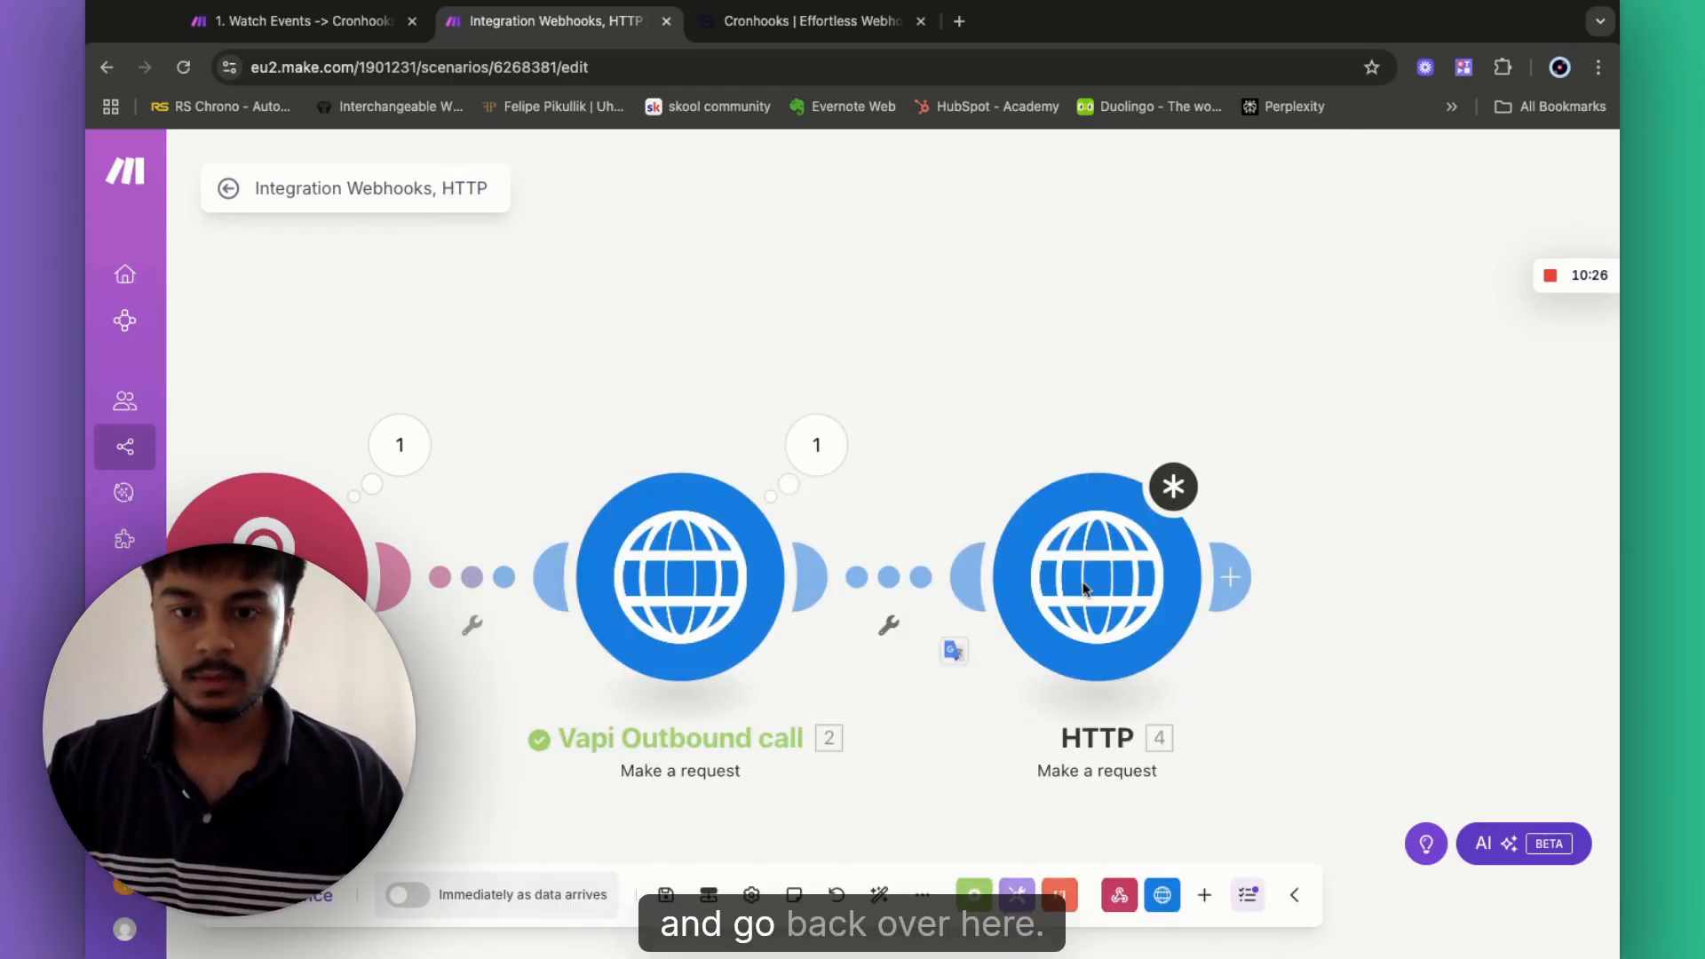
- Add an HTTP header named 'Authorization' with the value 'Bearer'
left_click(1130, 579)
left_click(755, 576)
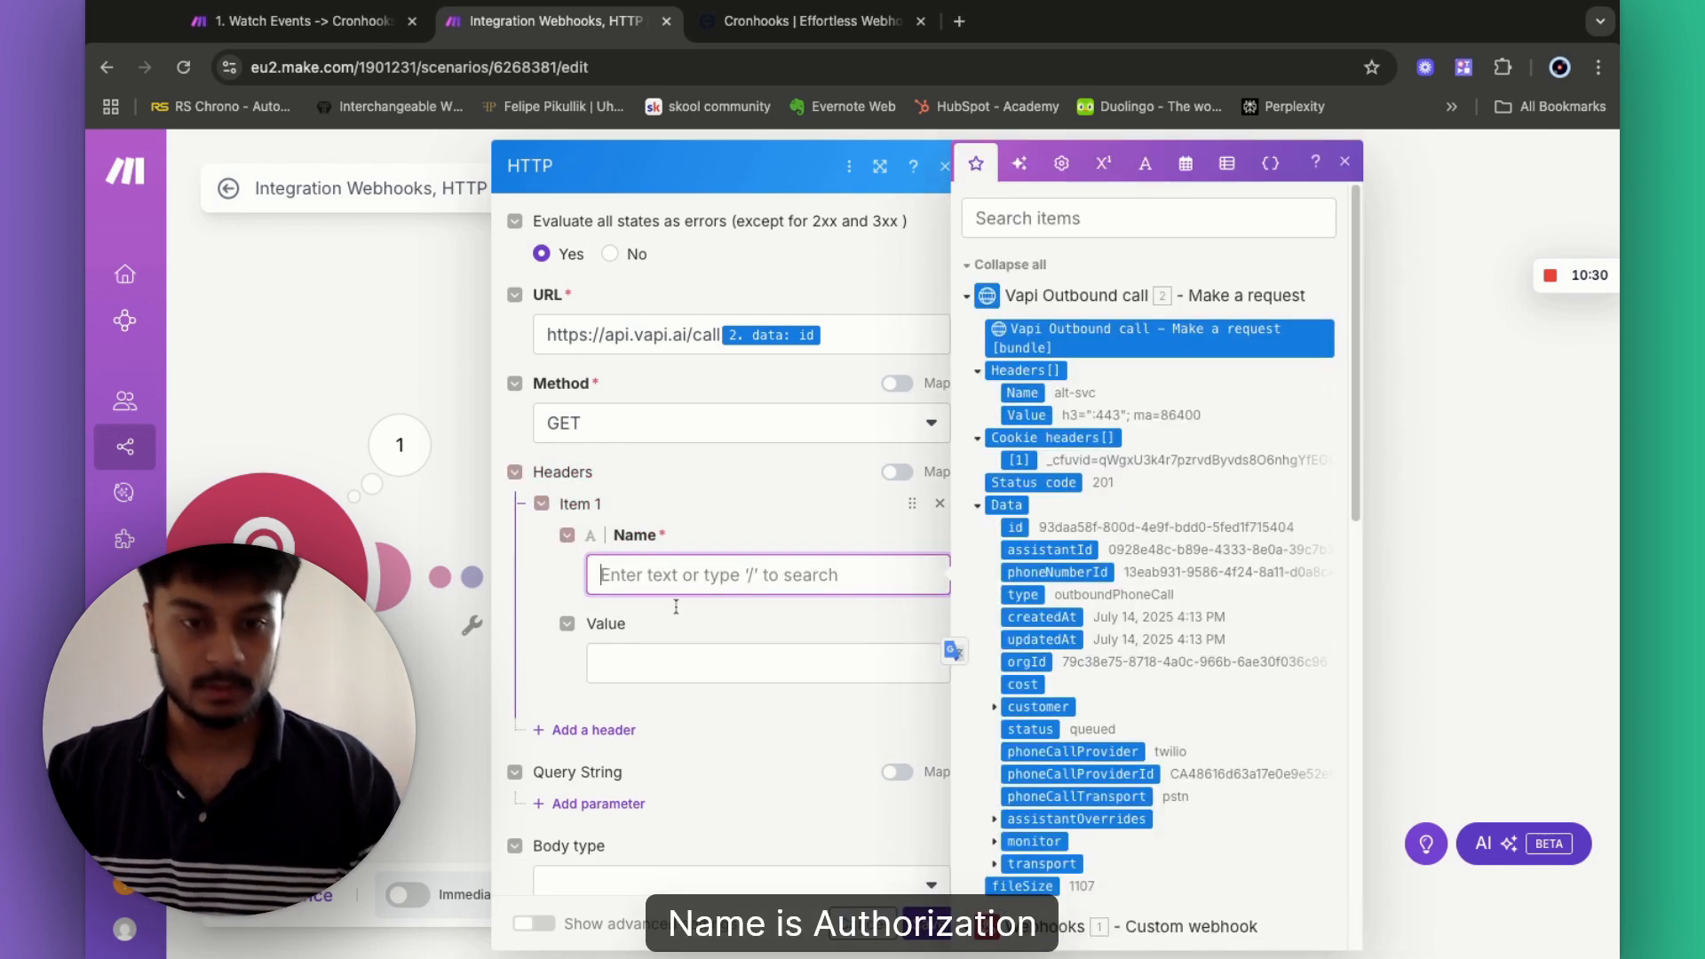
type("Authorization")
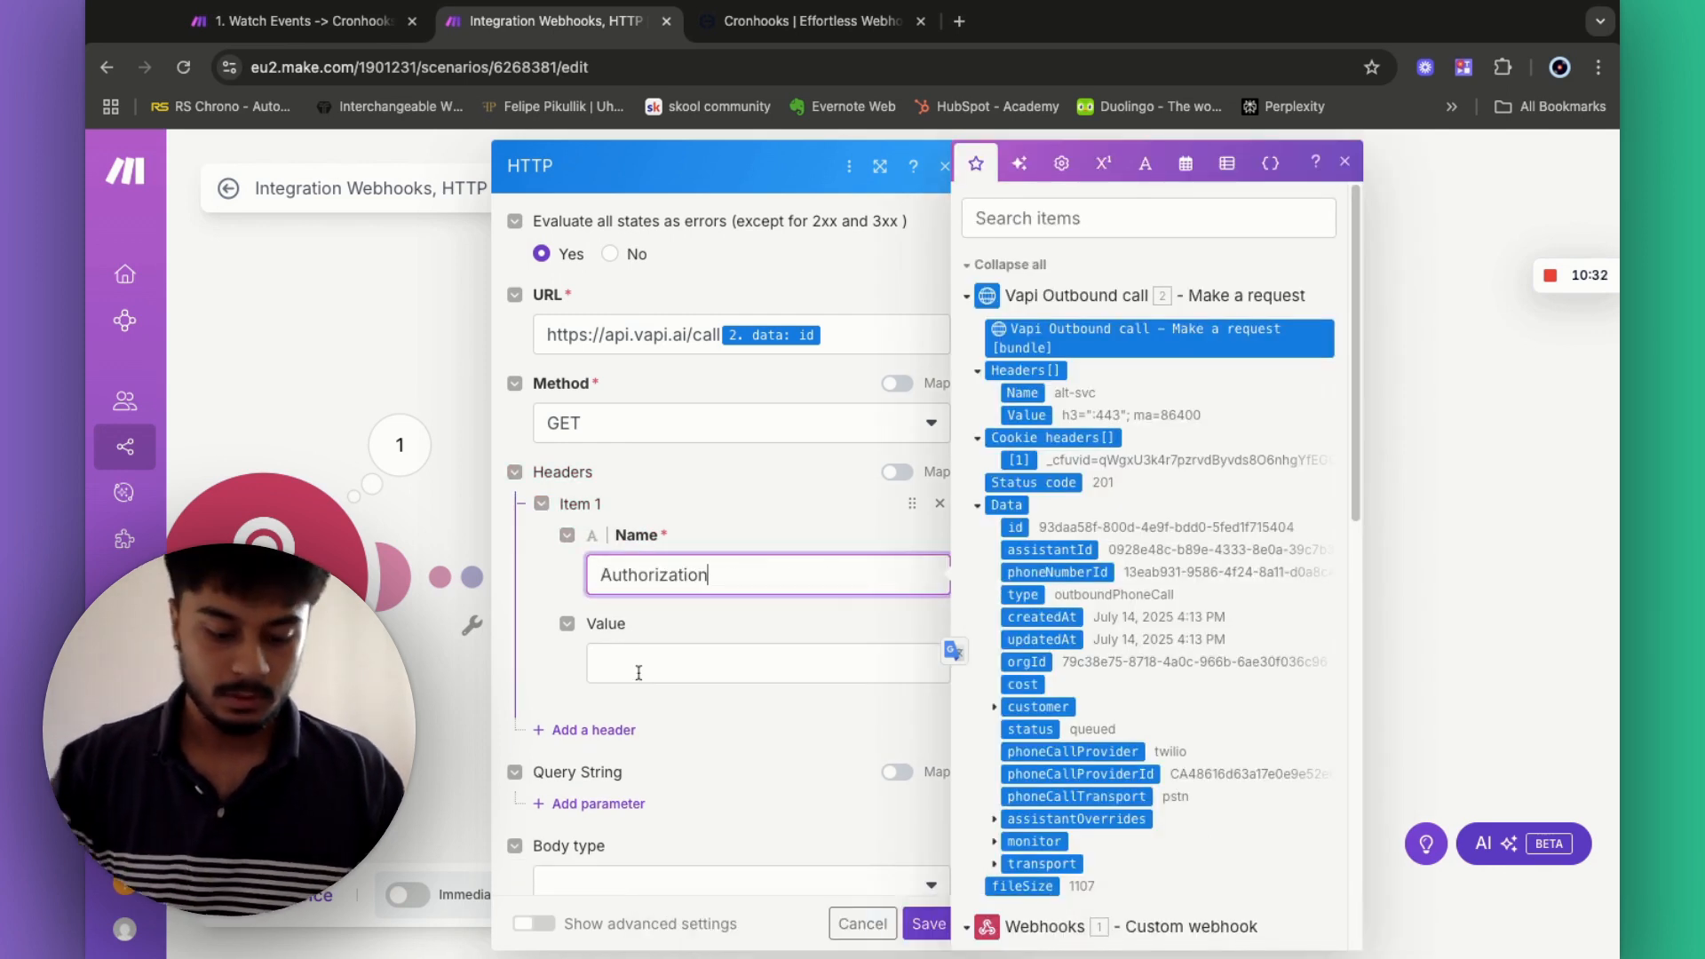
left_click(639, 673)
type("Bearer")
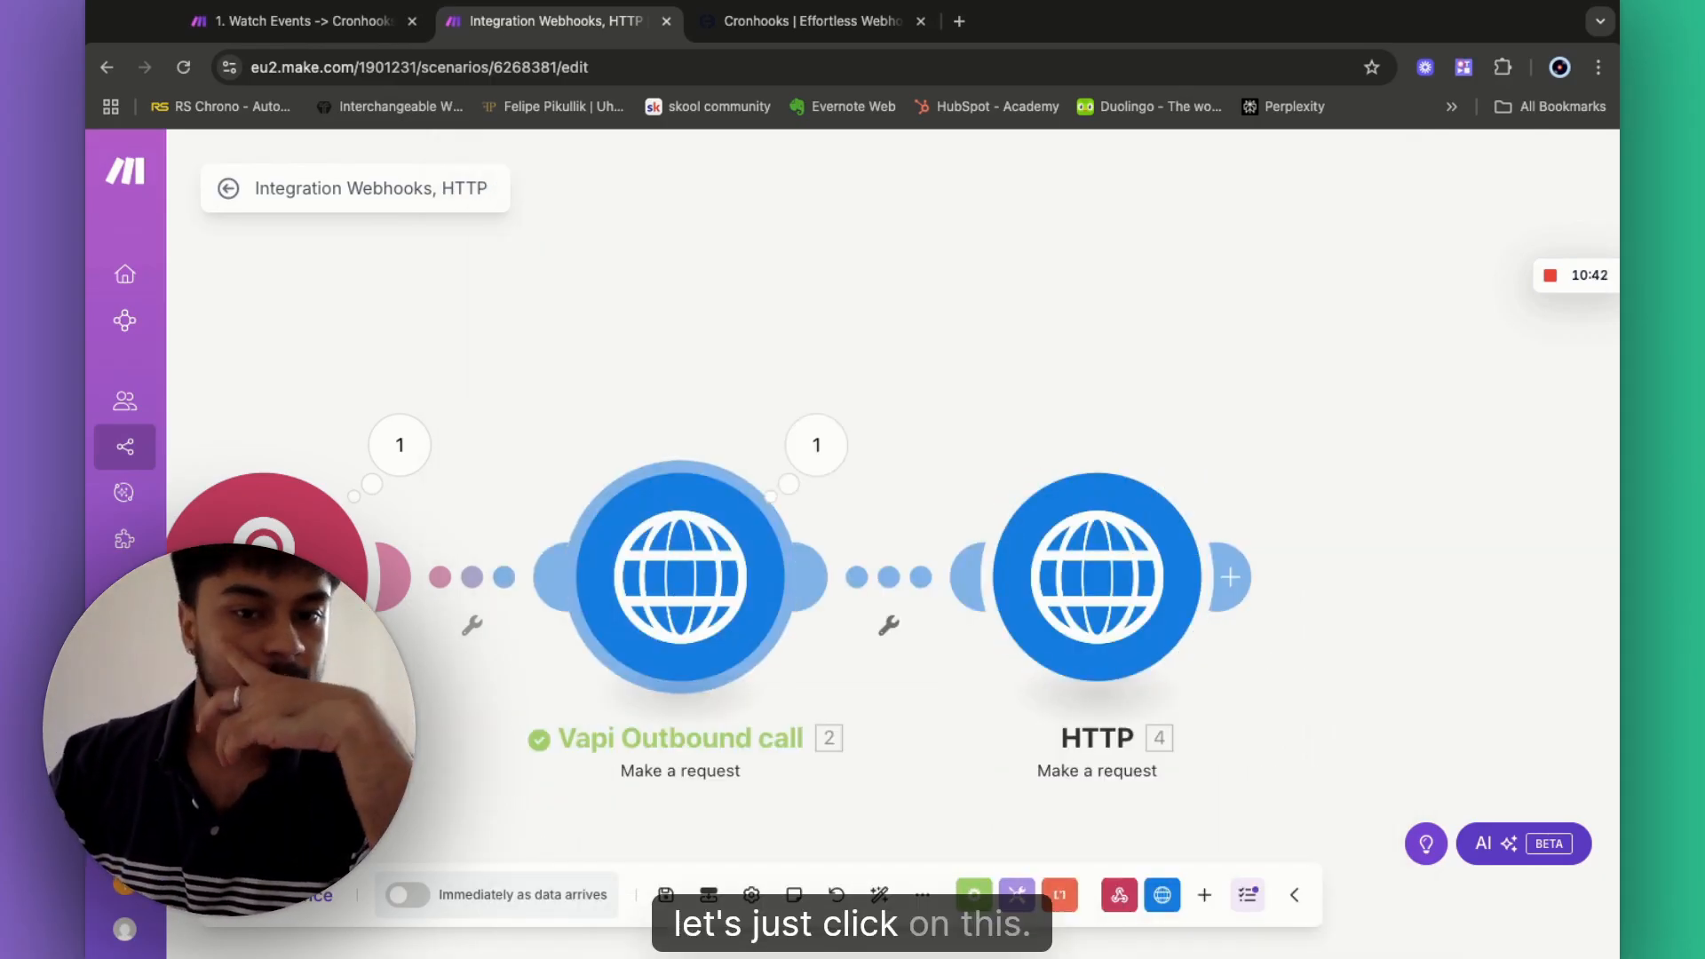
- Copy the API key from the Vapi Outbound call settings
left_click(1035, 644)
scroll(1020, 786, "down", 1)
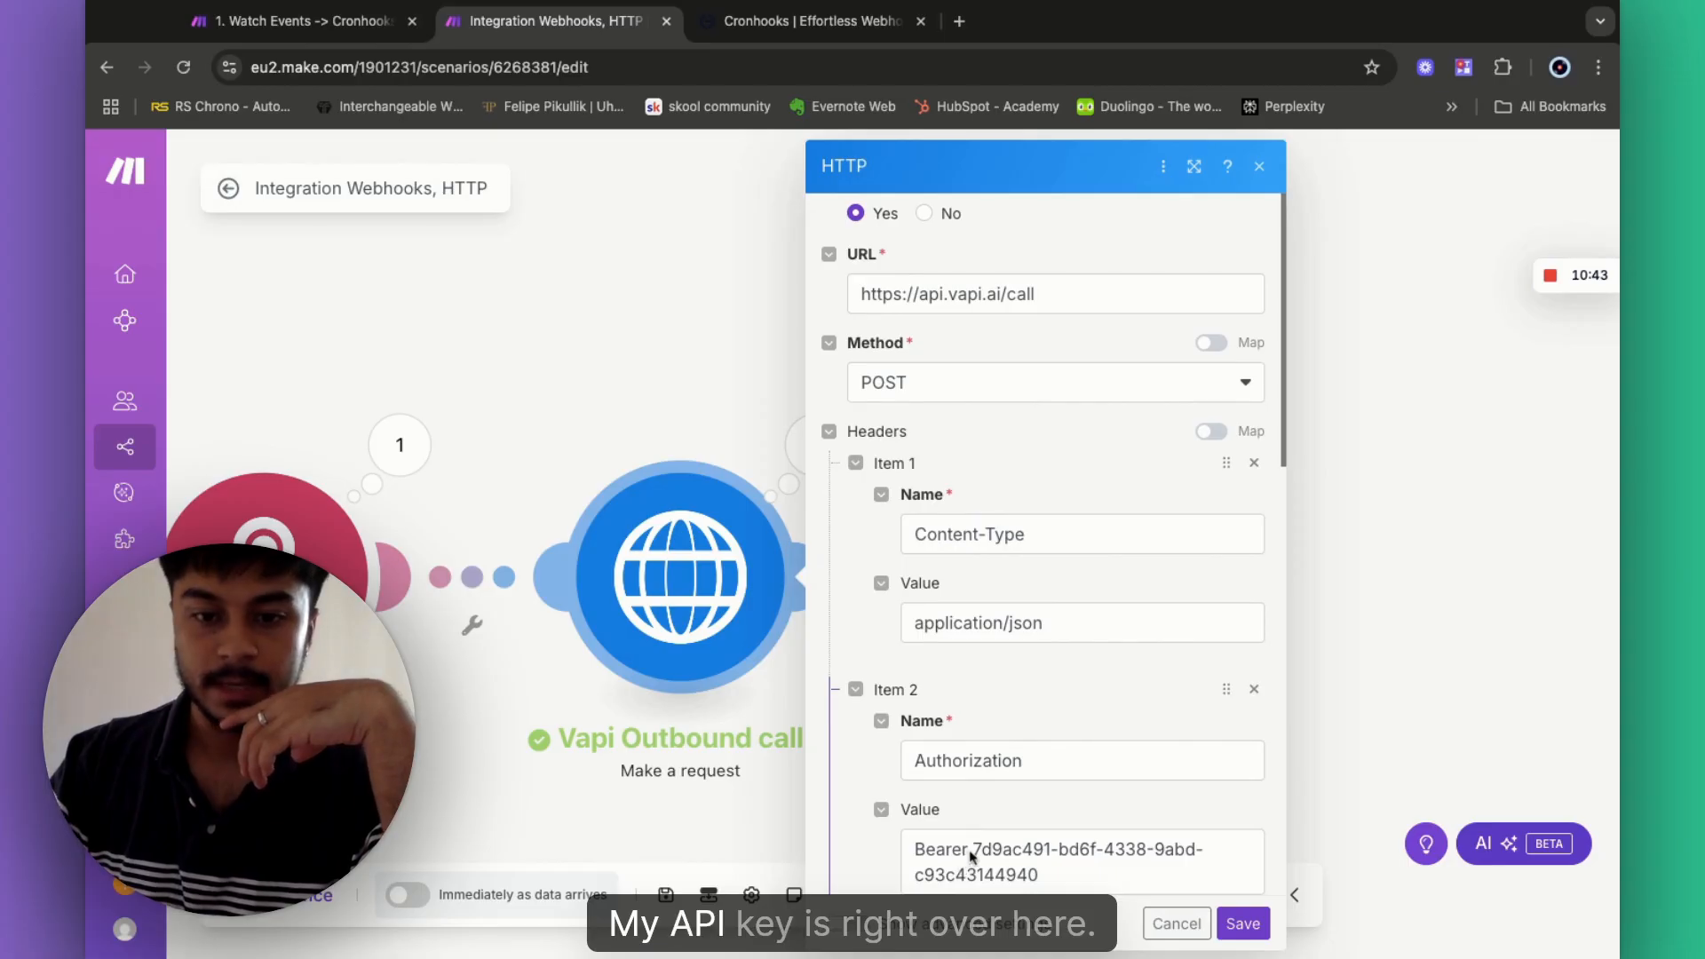
left_click_drag(974, 855, 1039, 876)
key("ctrl+c")
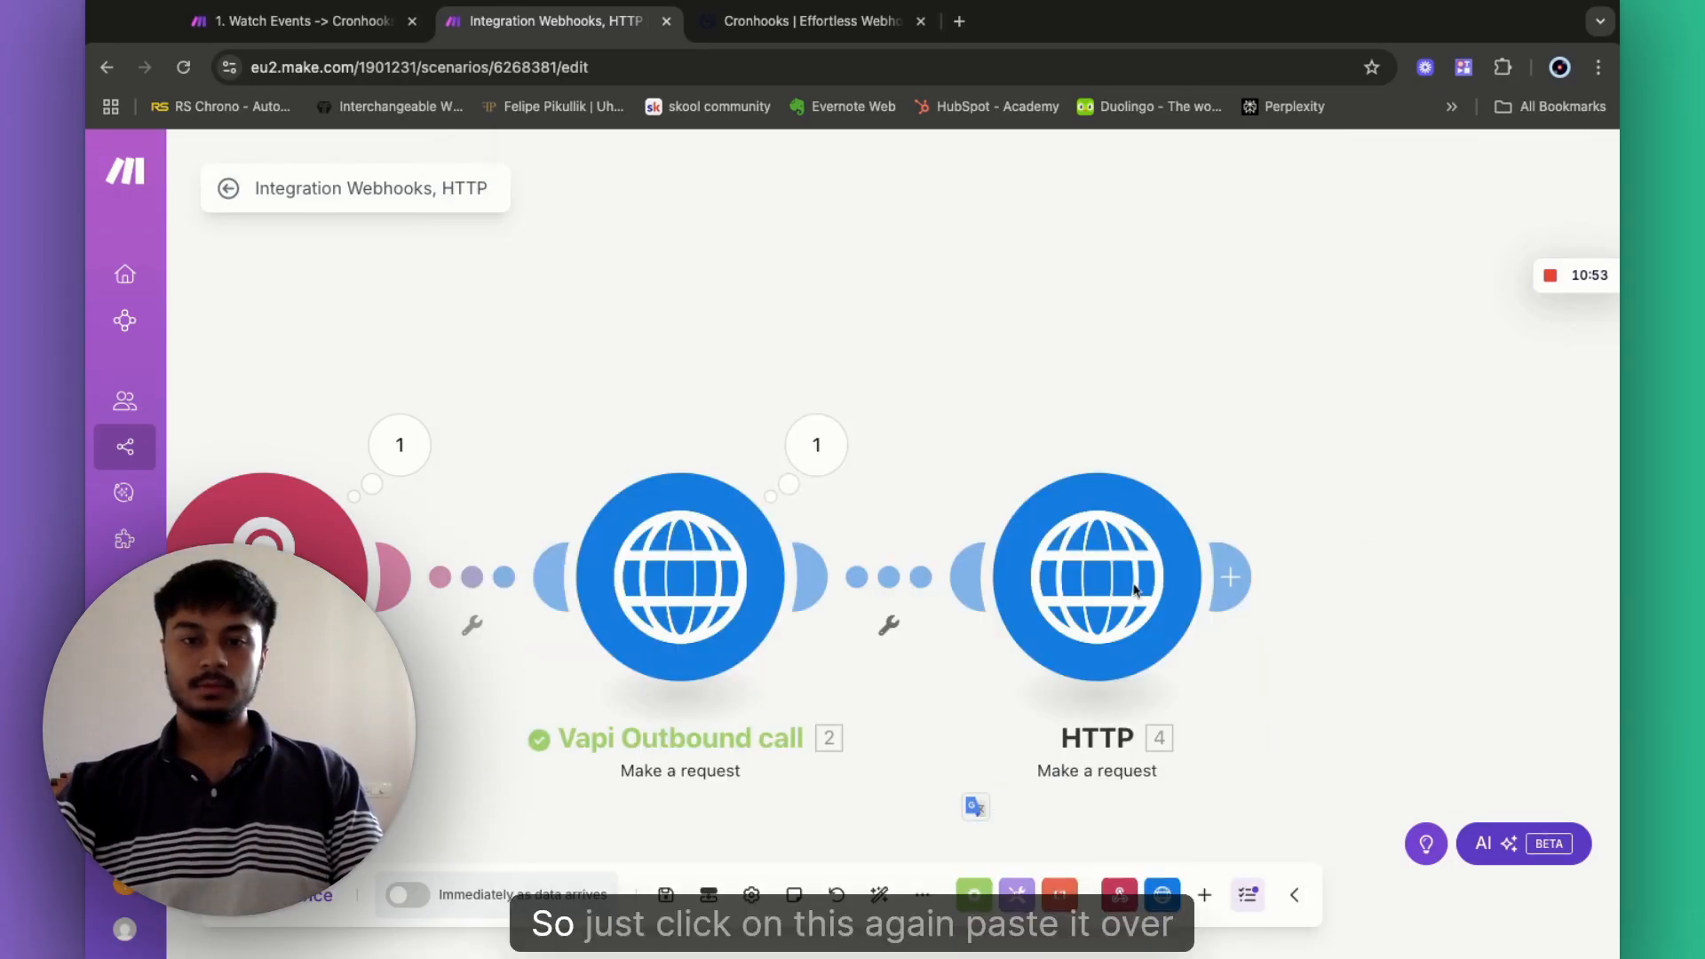
- Paste the API key after Bearer, leave Body type empty, set Parse response to Yes, and save
left_click(1134, 591)
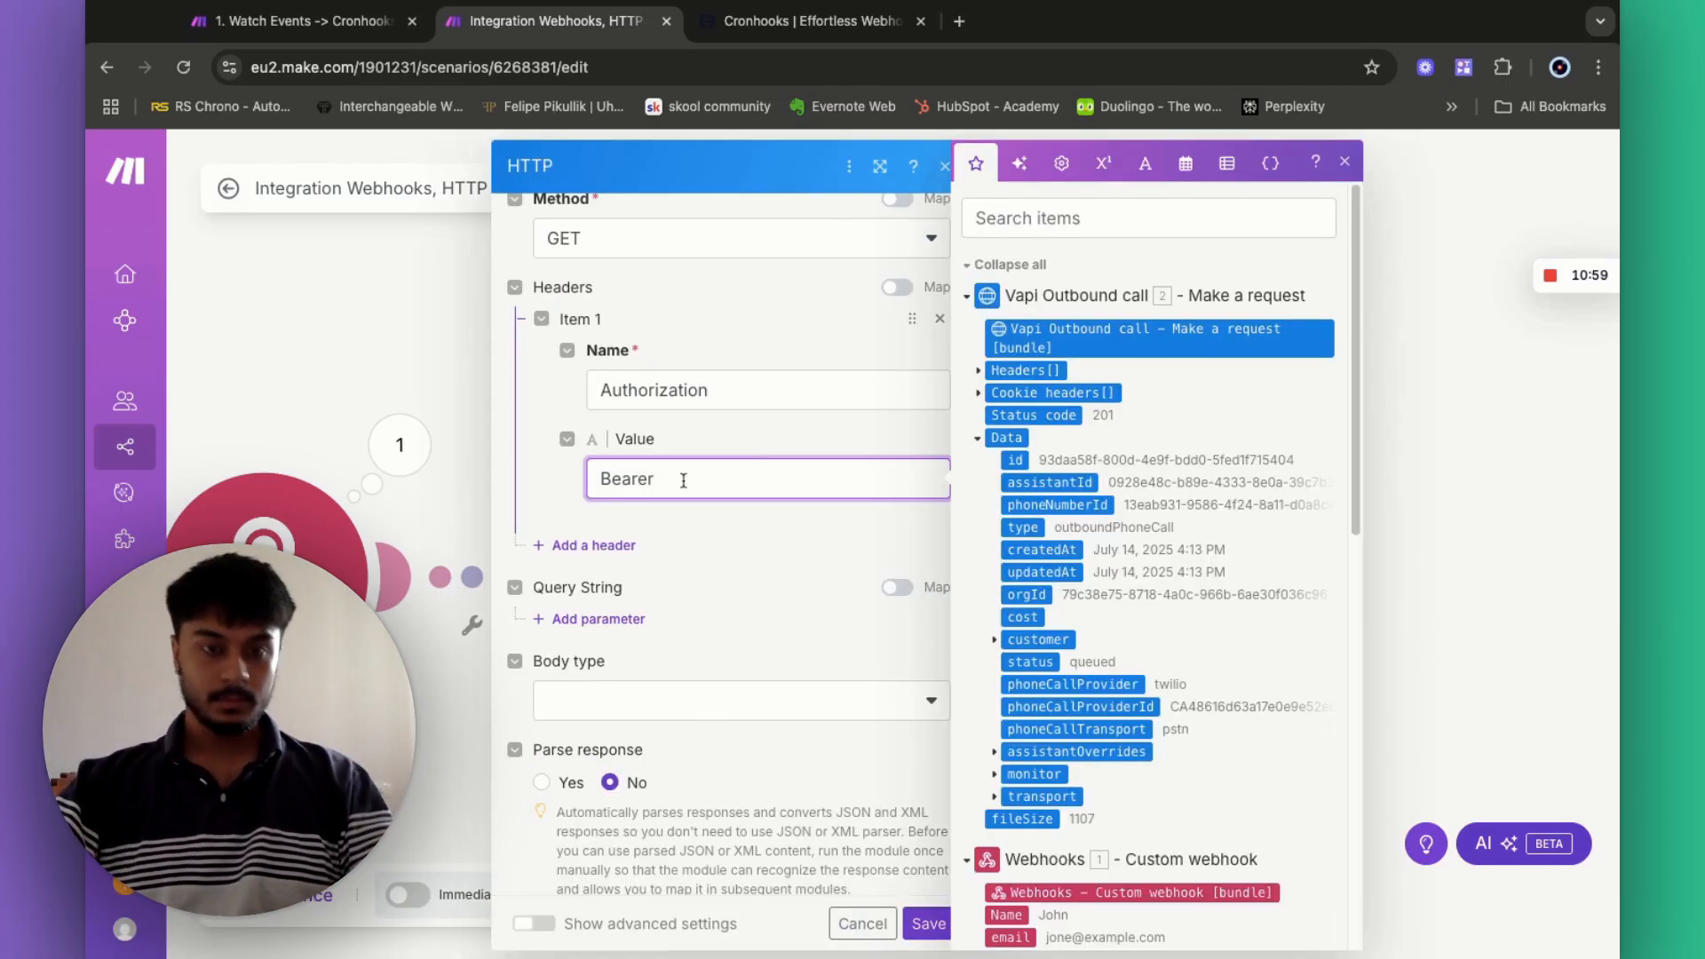
key("ctrl+v")
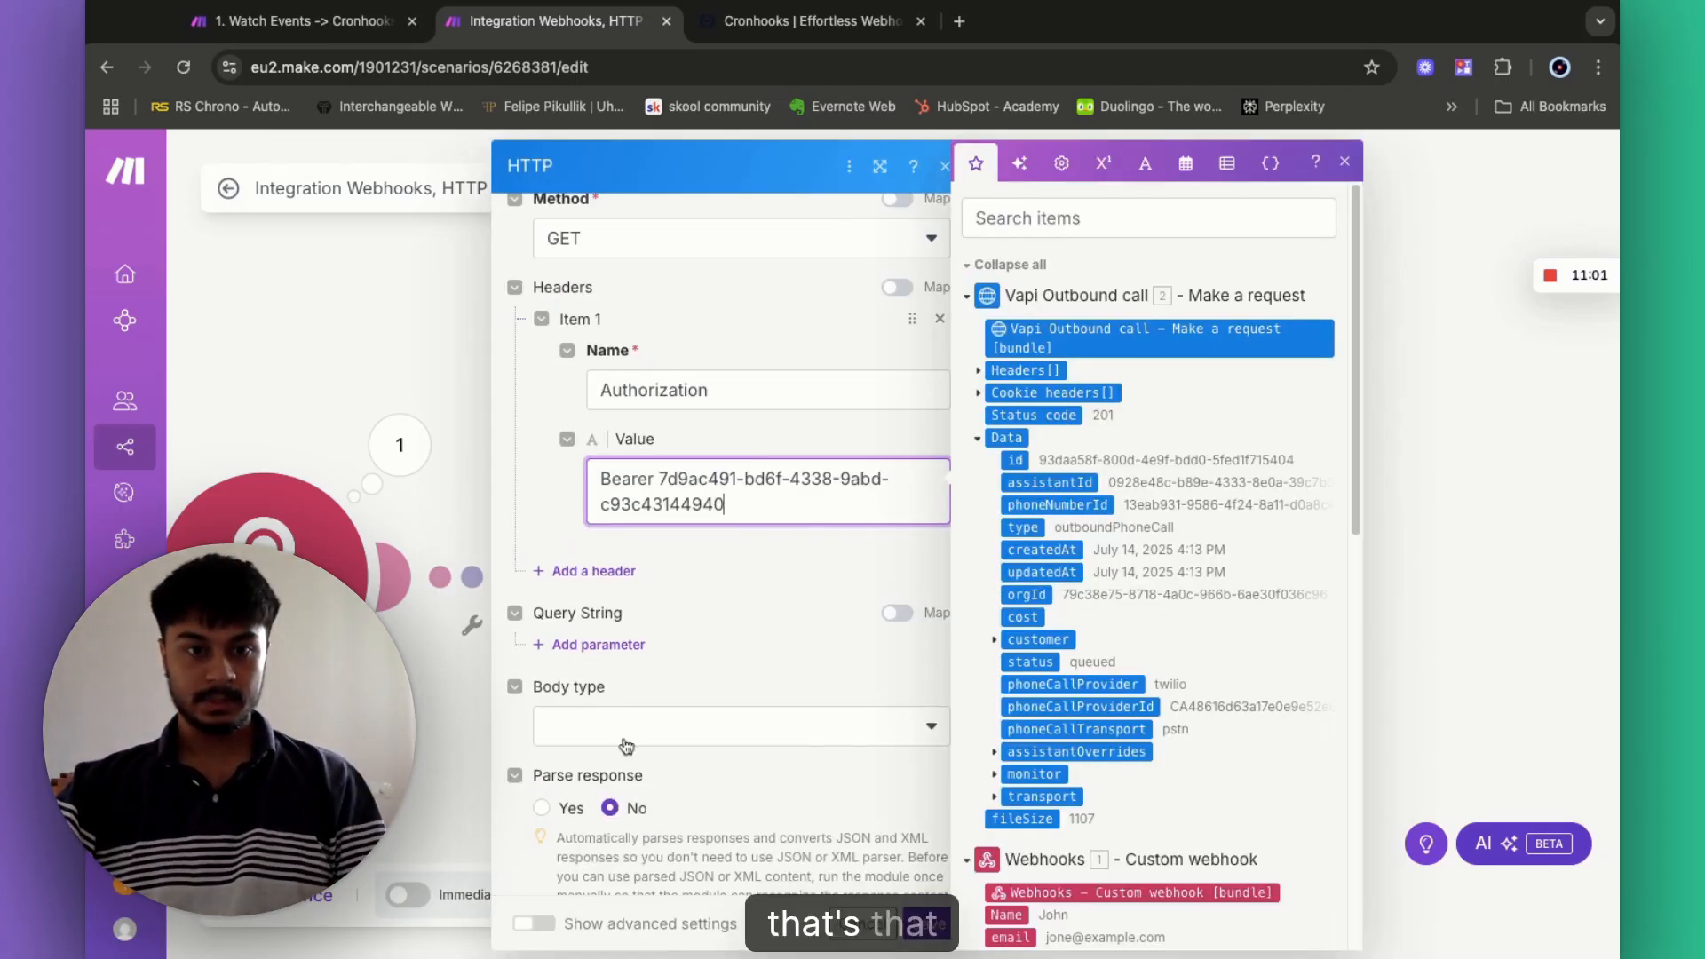
left_click(626, 734)
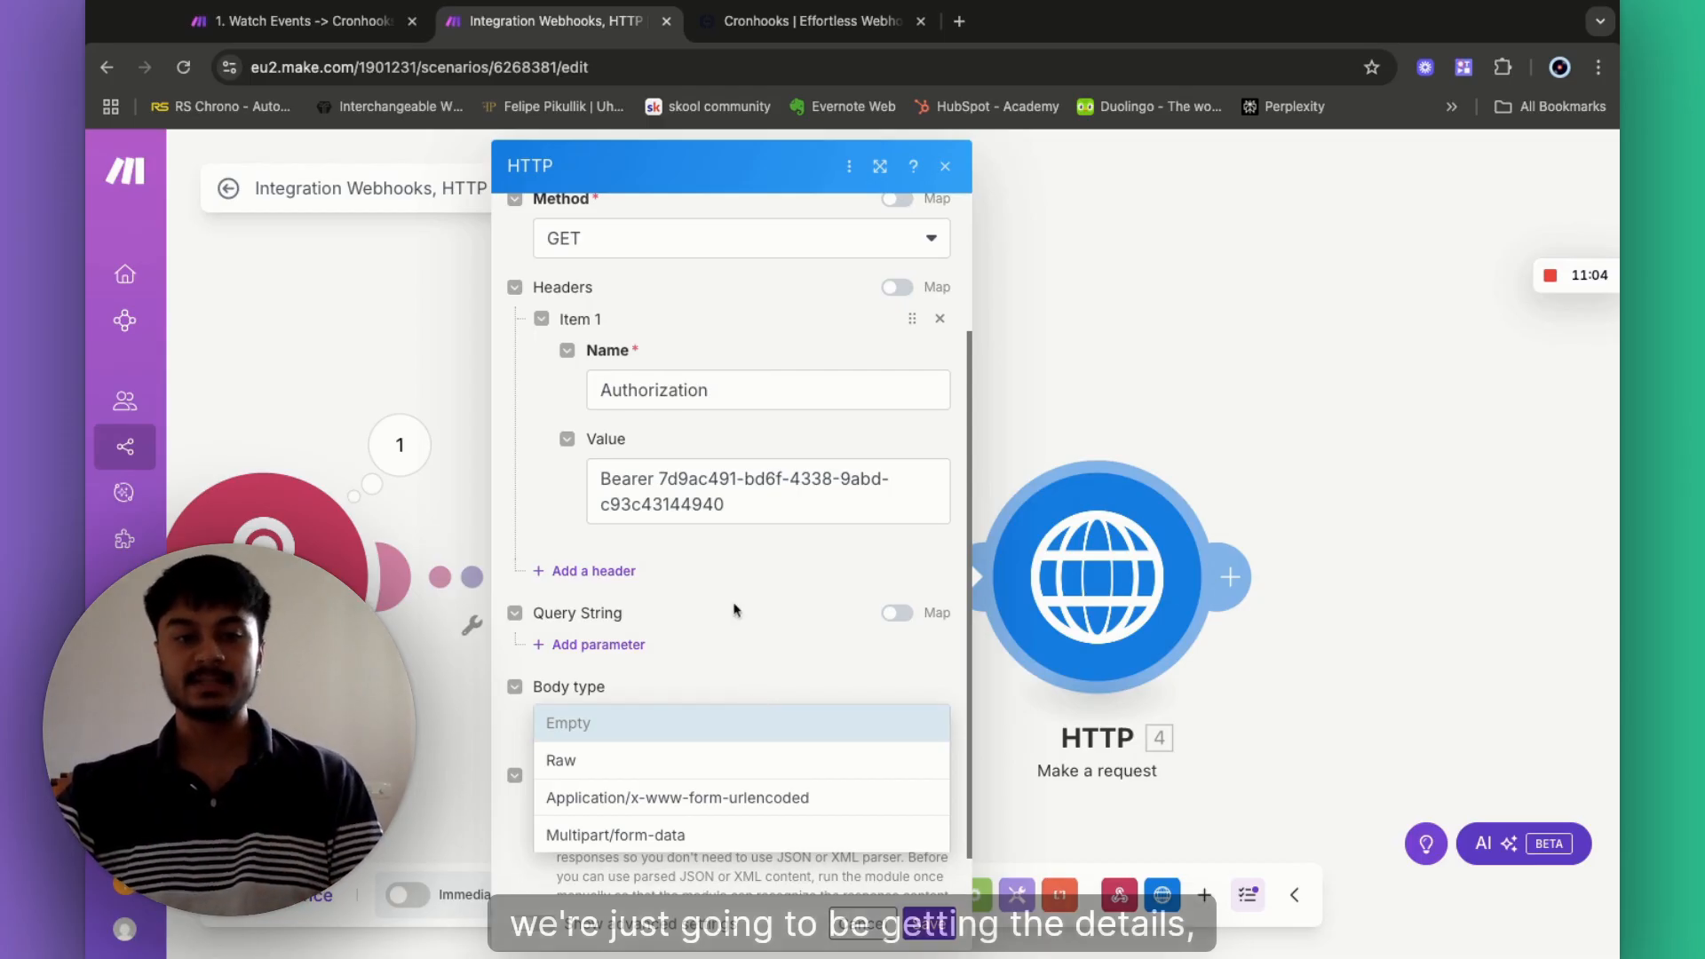
scroll(728, 657, "down", 3)
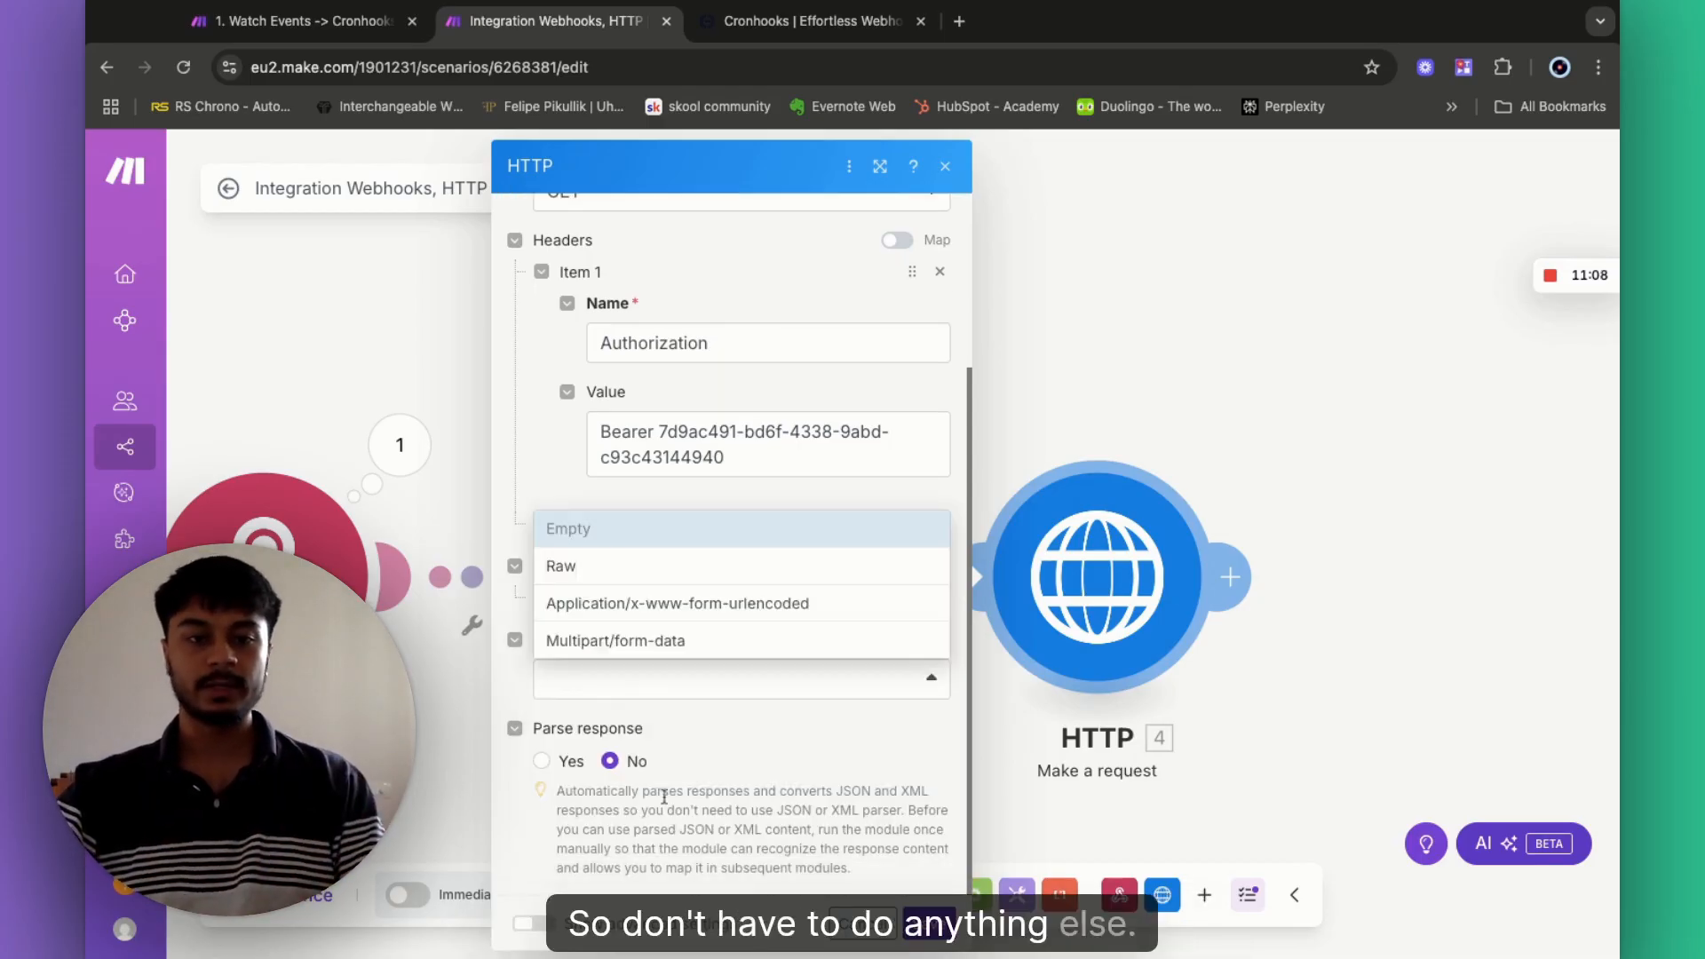
left_click(659, 794)
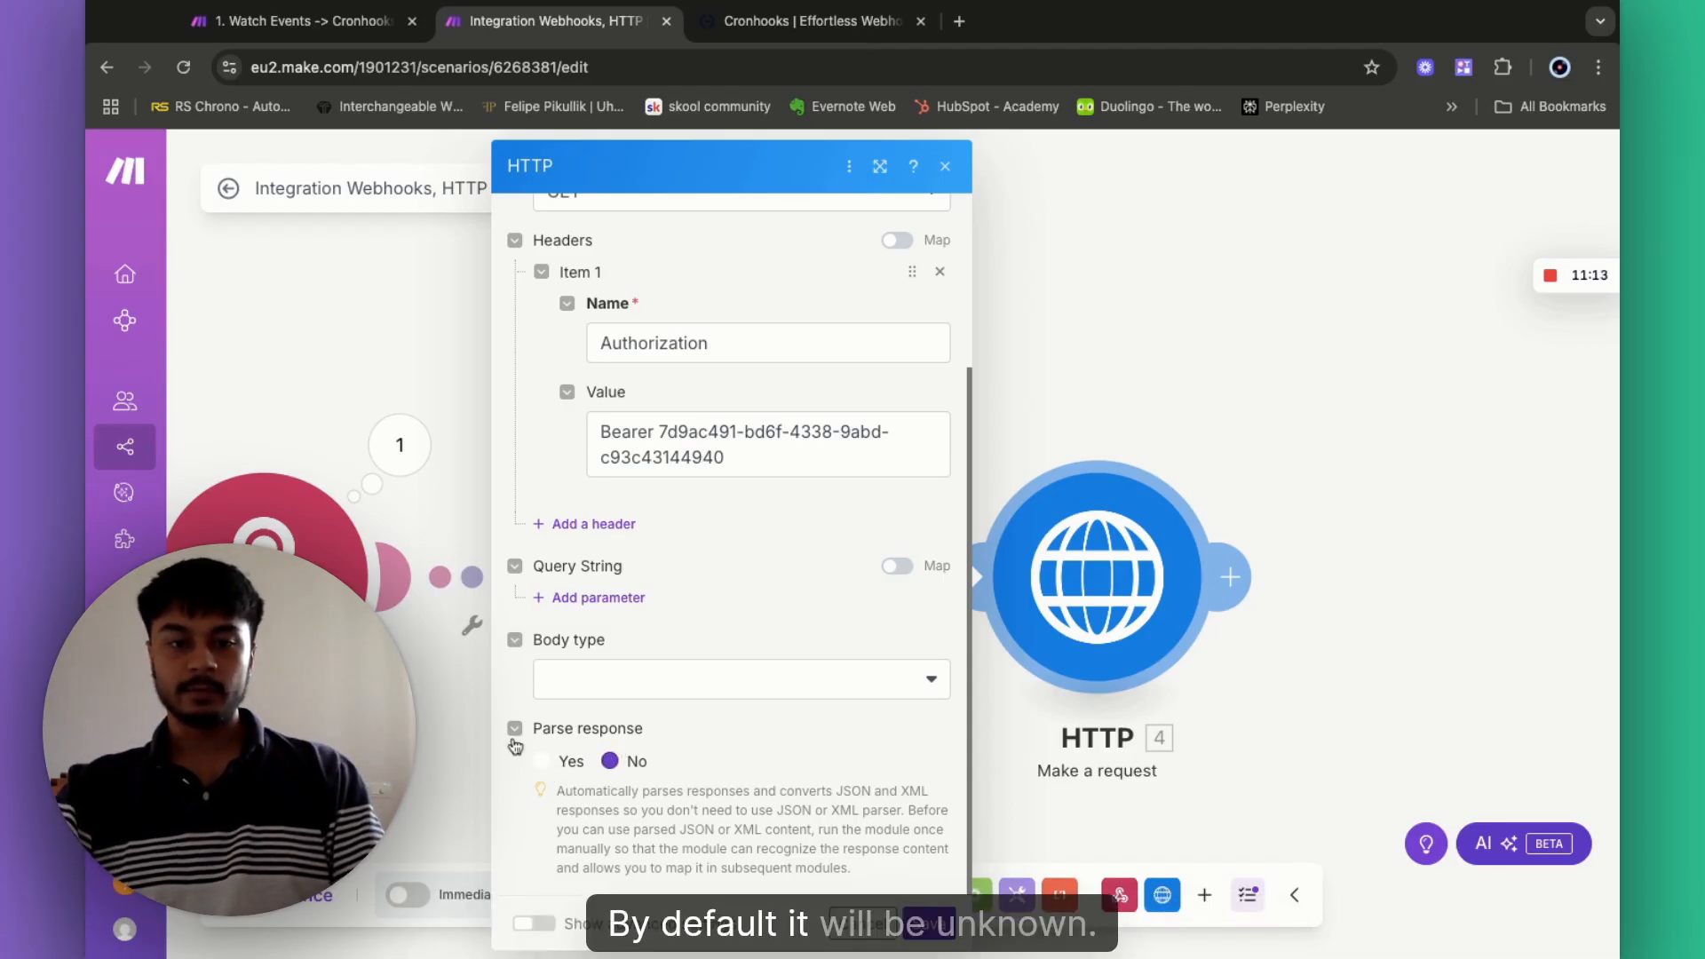
left_click(541, 762)
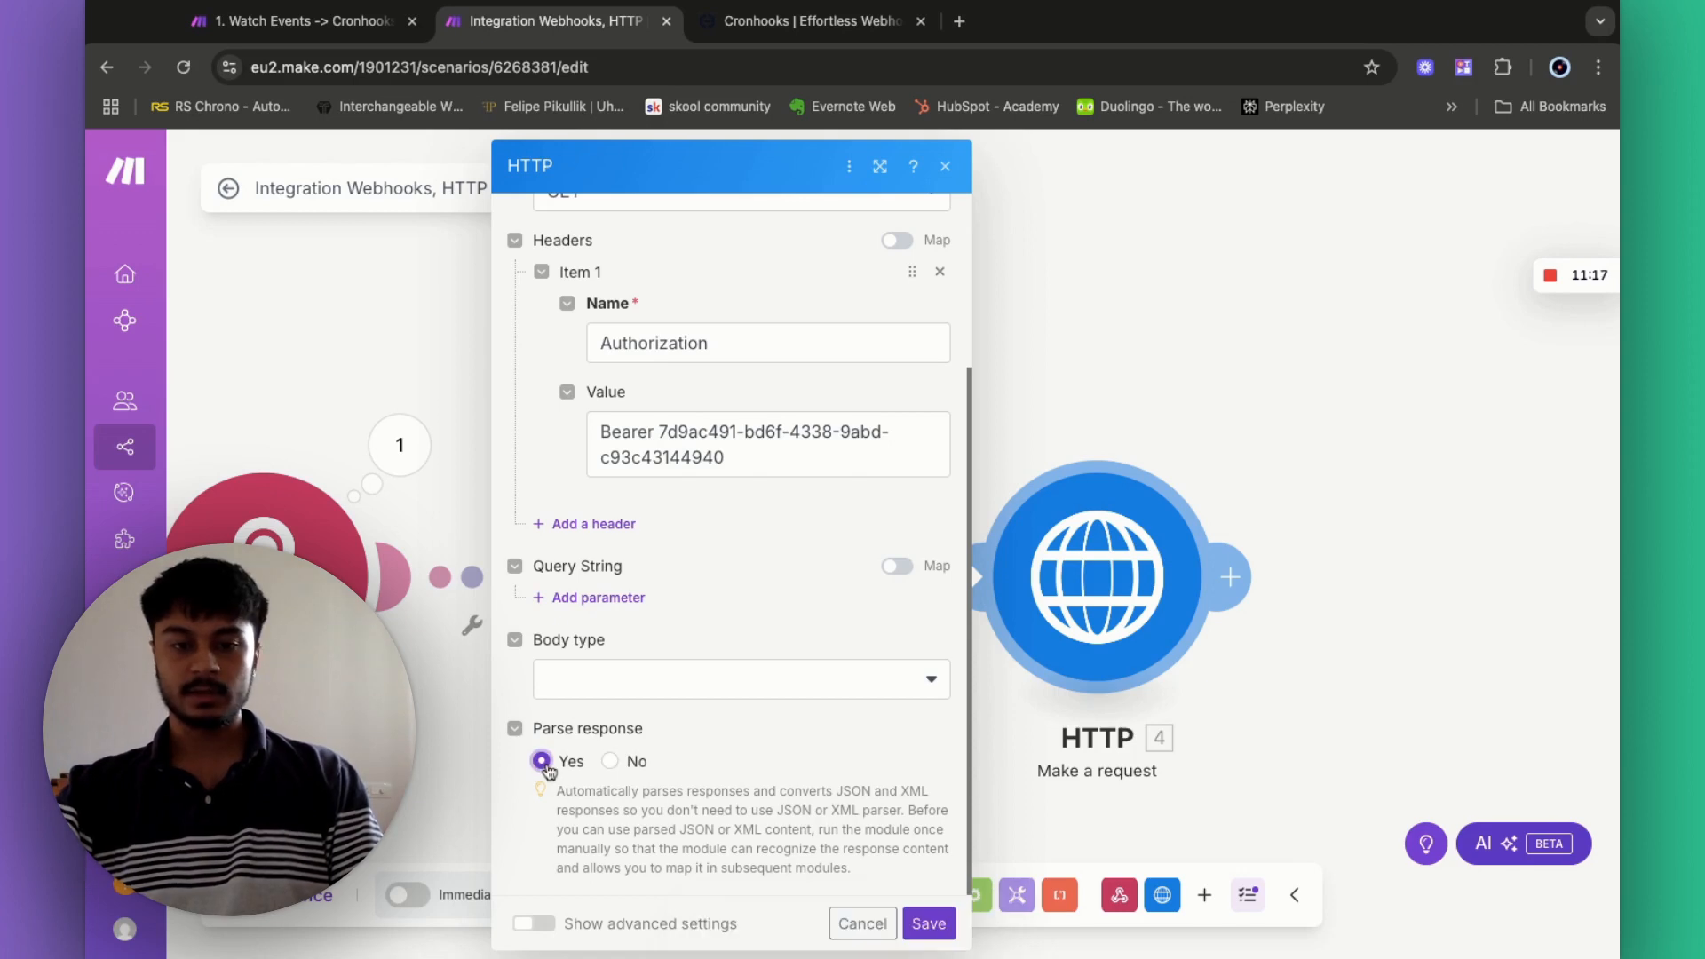
left_click(925, 933)
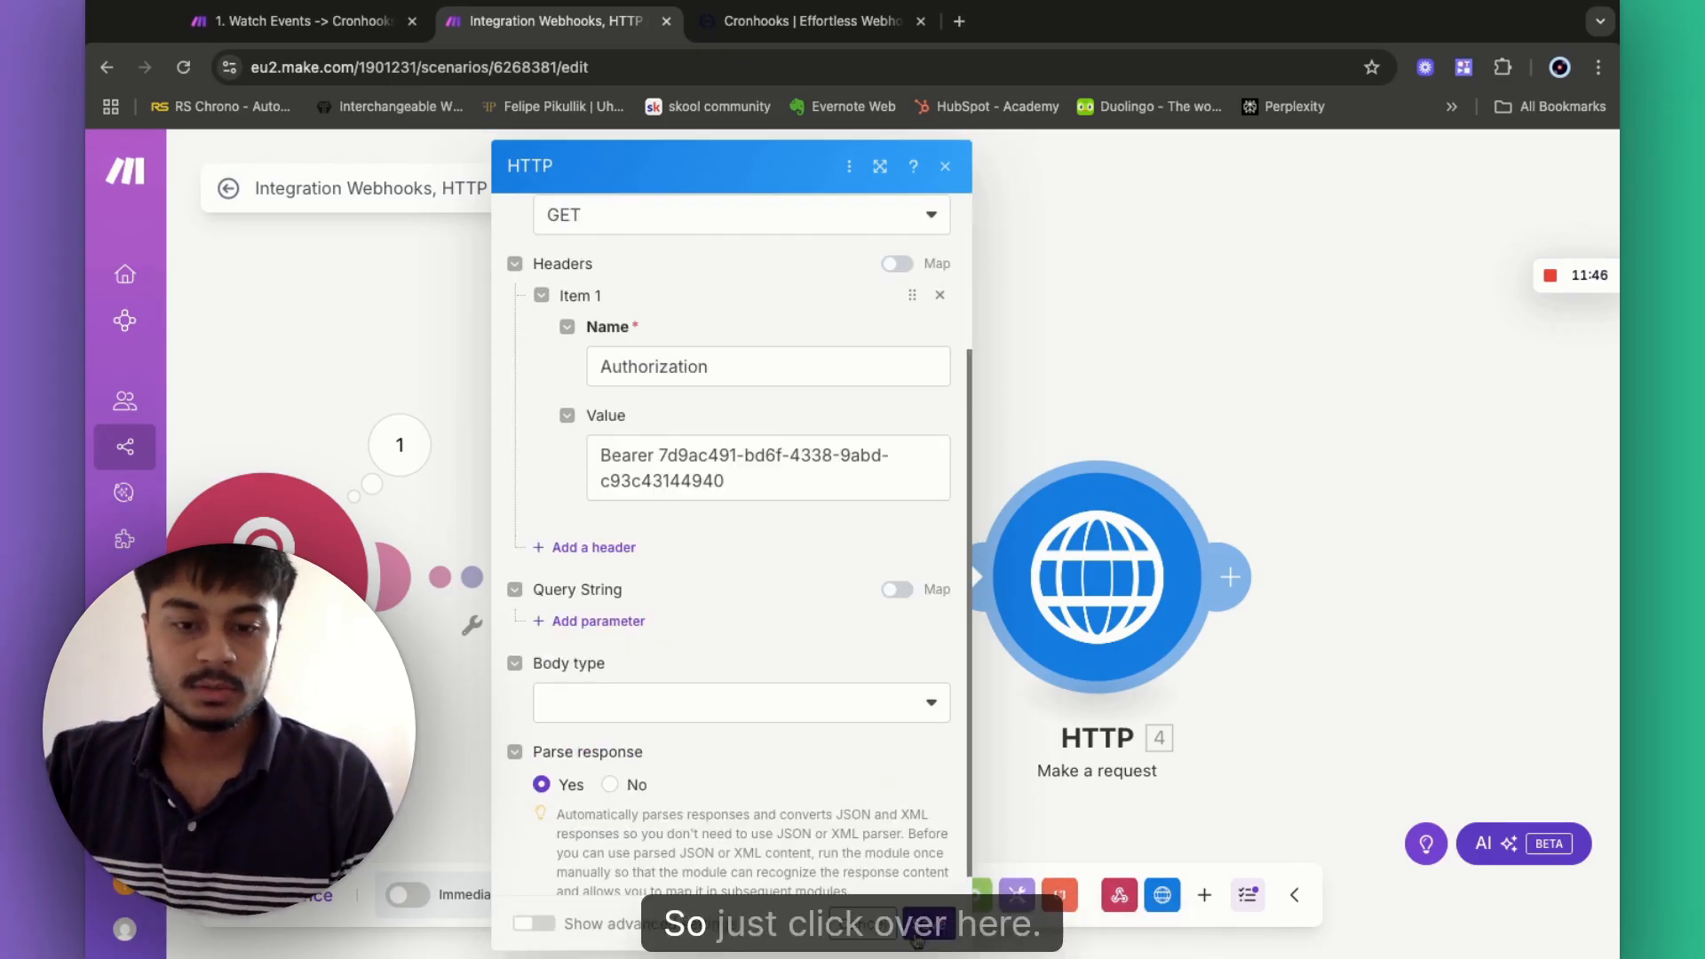
left_click(922, 924)
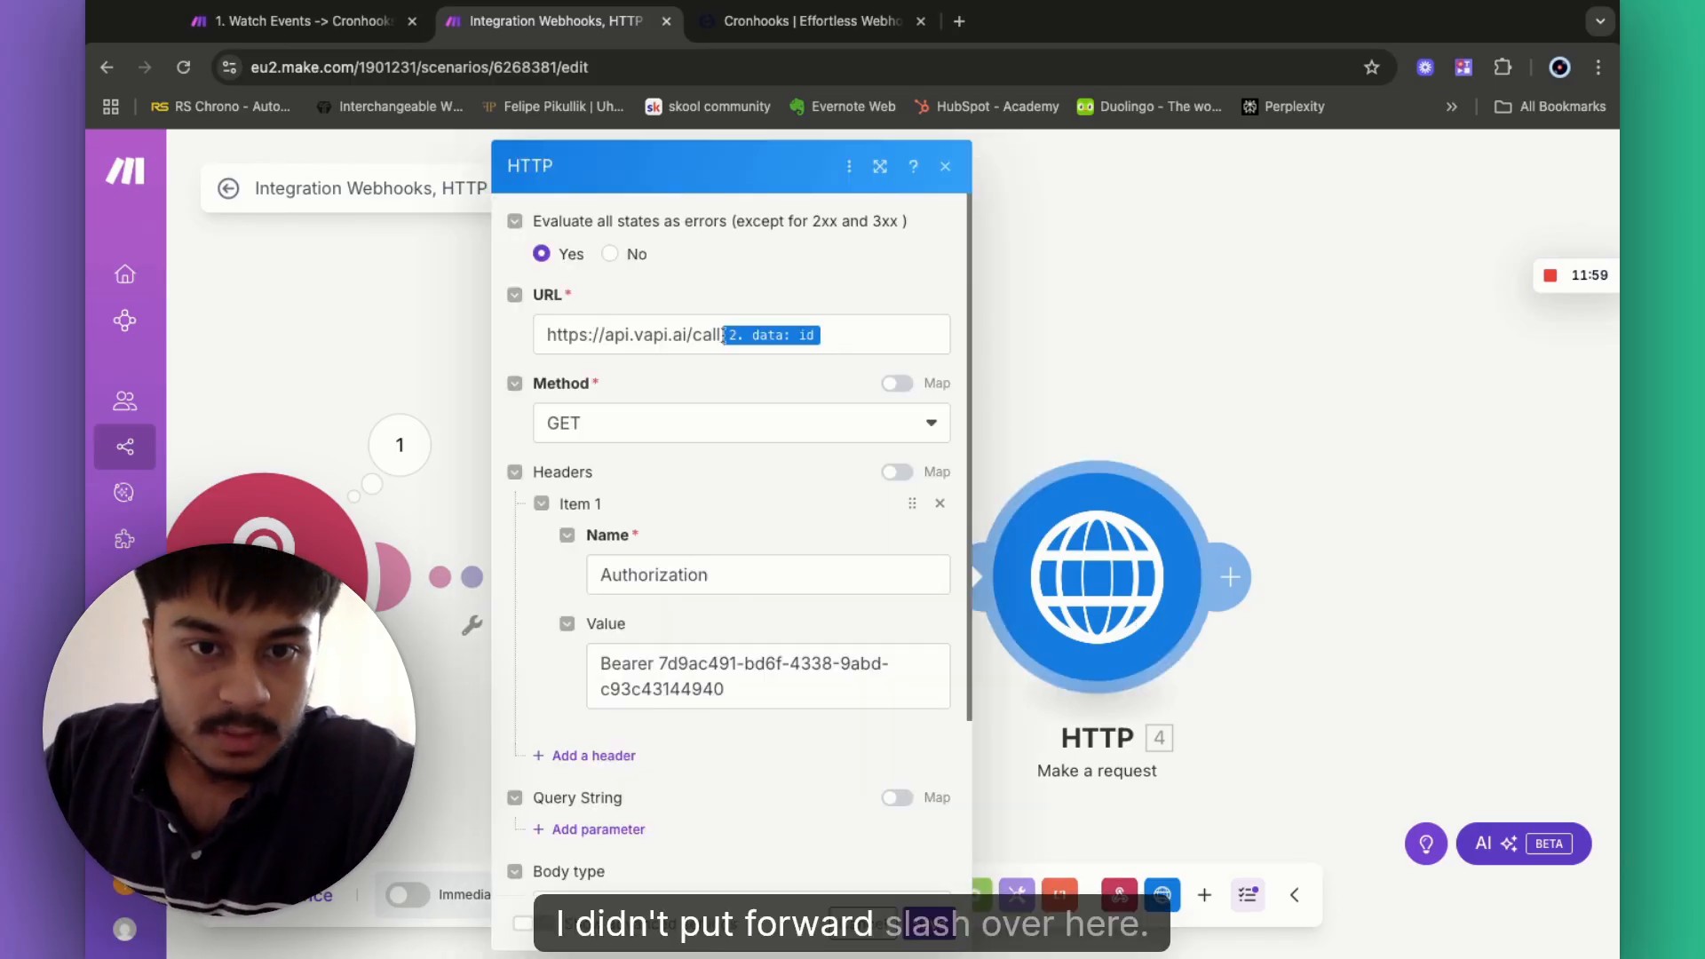
- Add a '/' after 'call' in the HTTP module URL
left_click(722, 337)
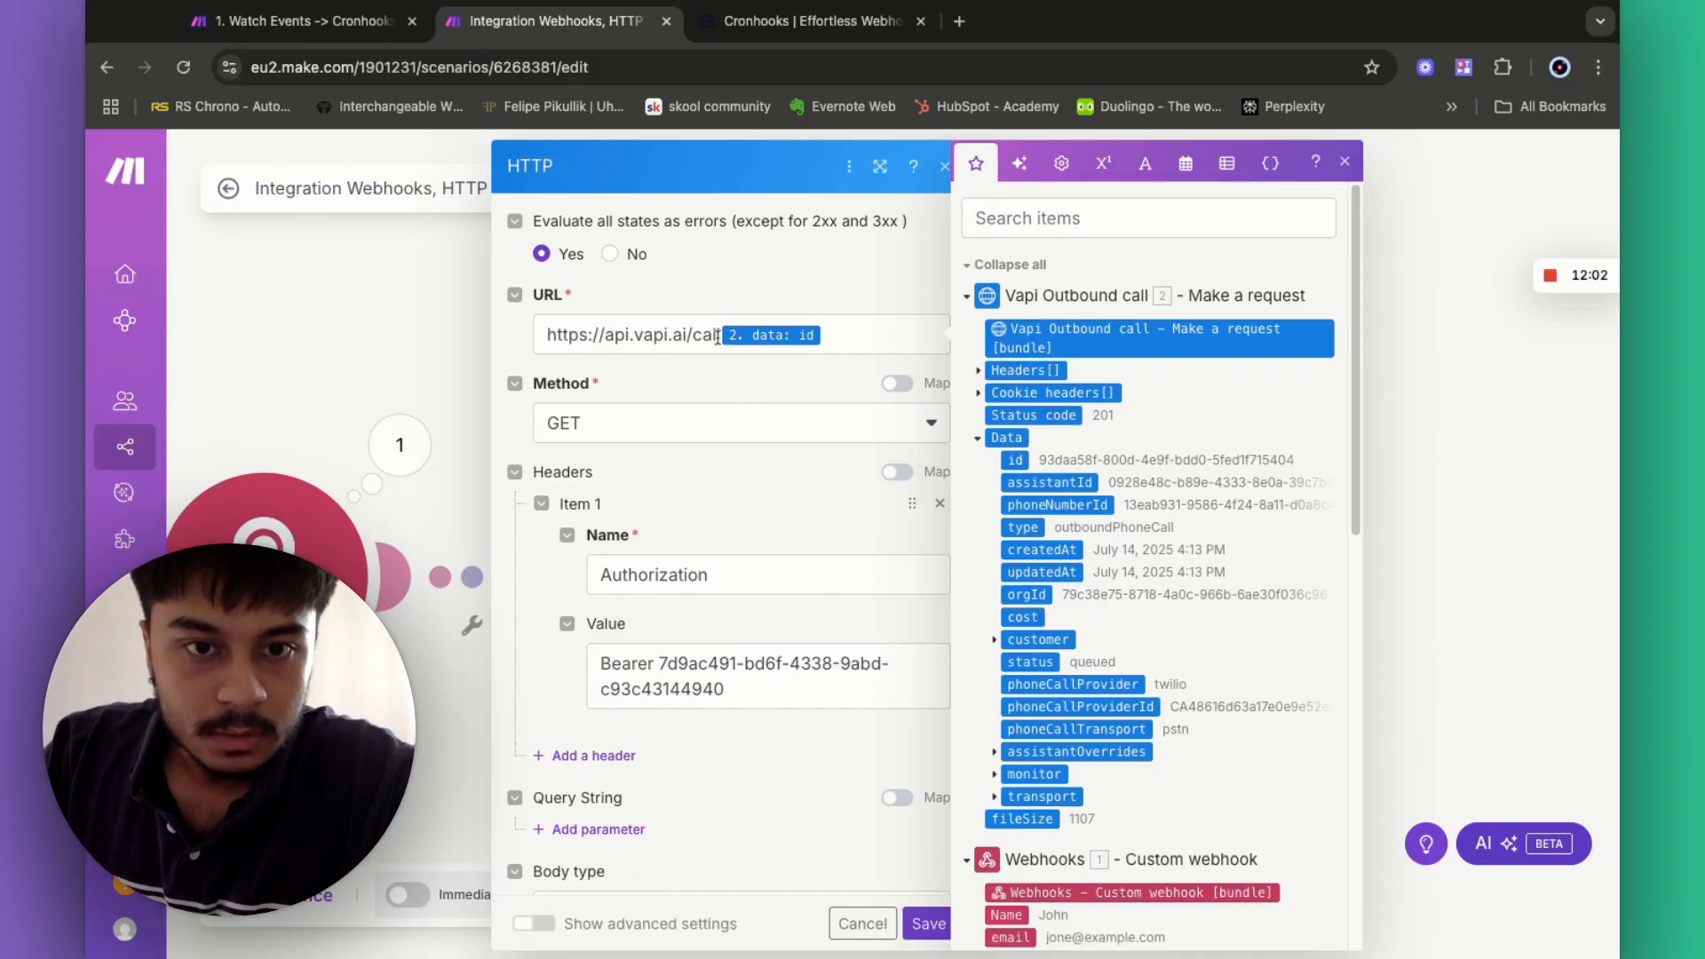
type("/")
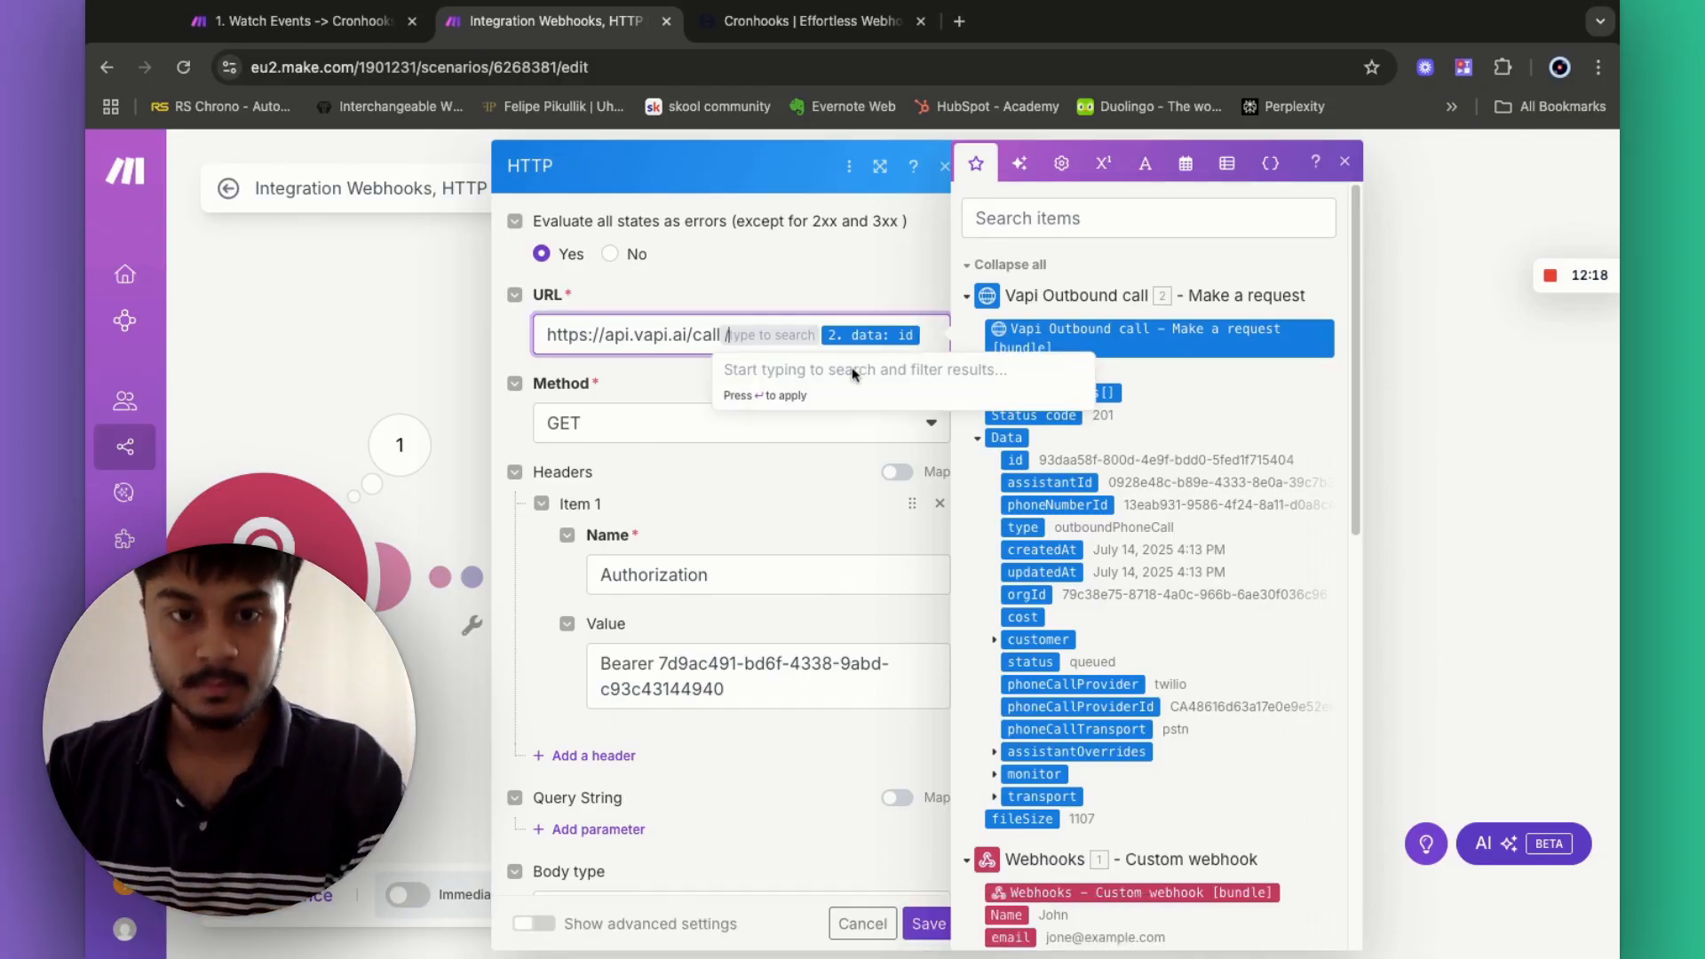
key("Escape")
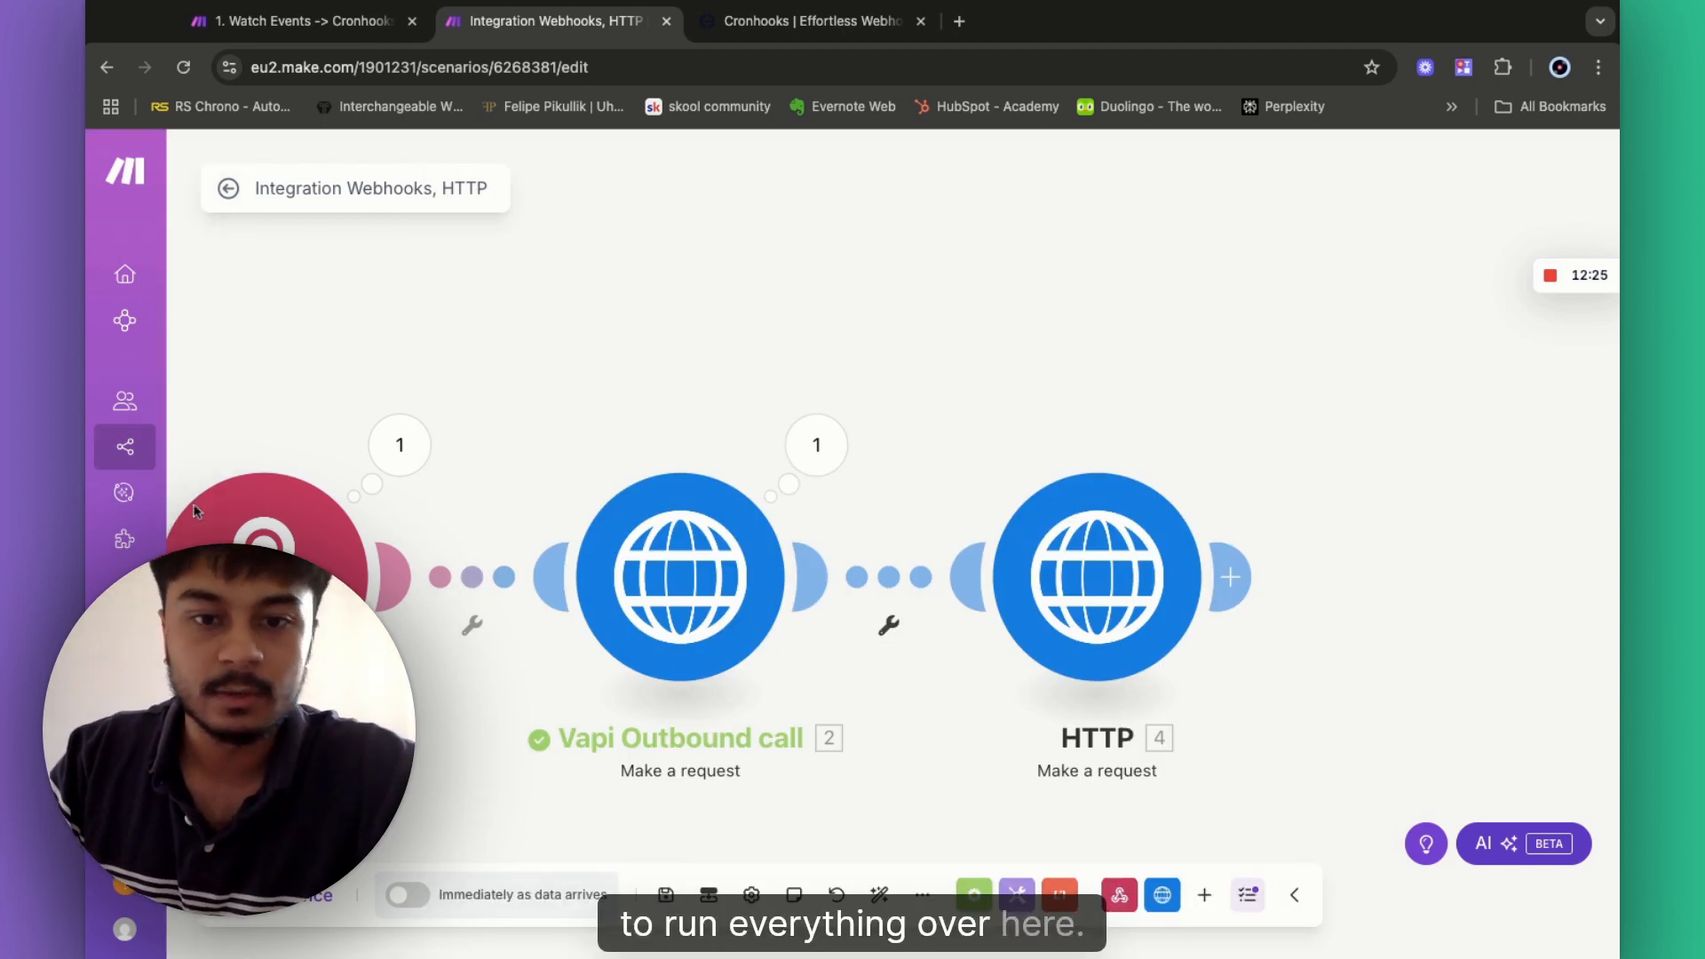
- Expand the output's Data collection and select the new call's id value
left_click(887, 628)
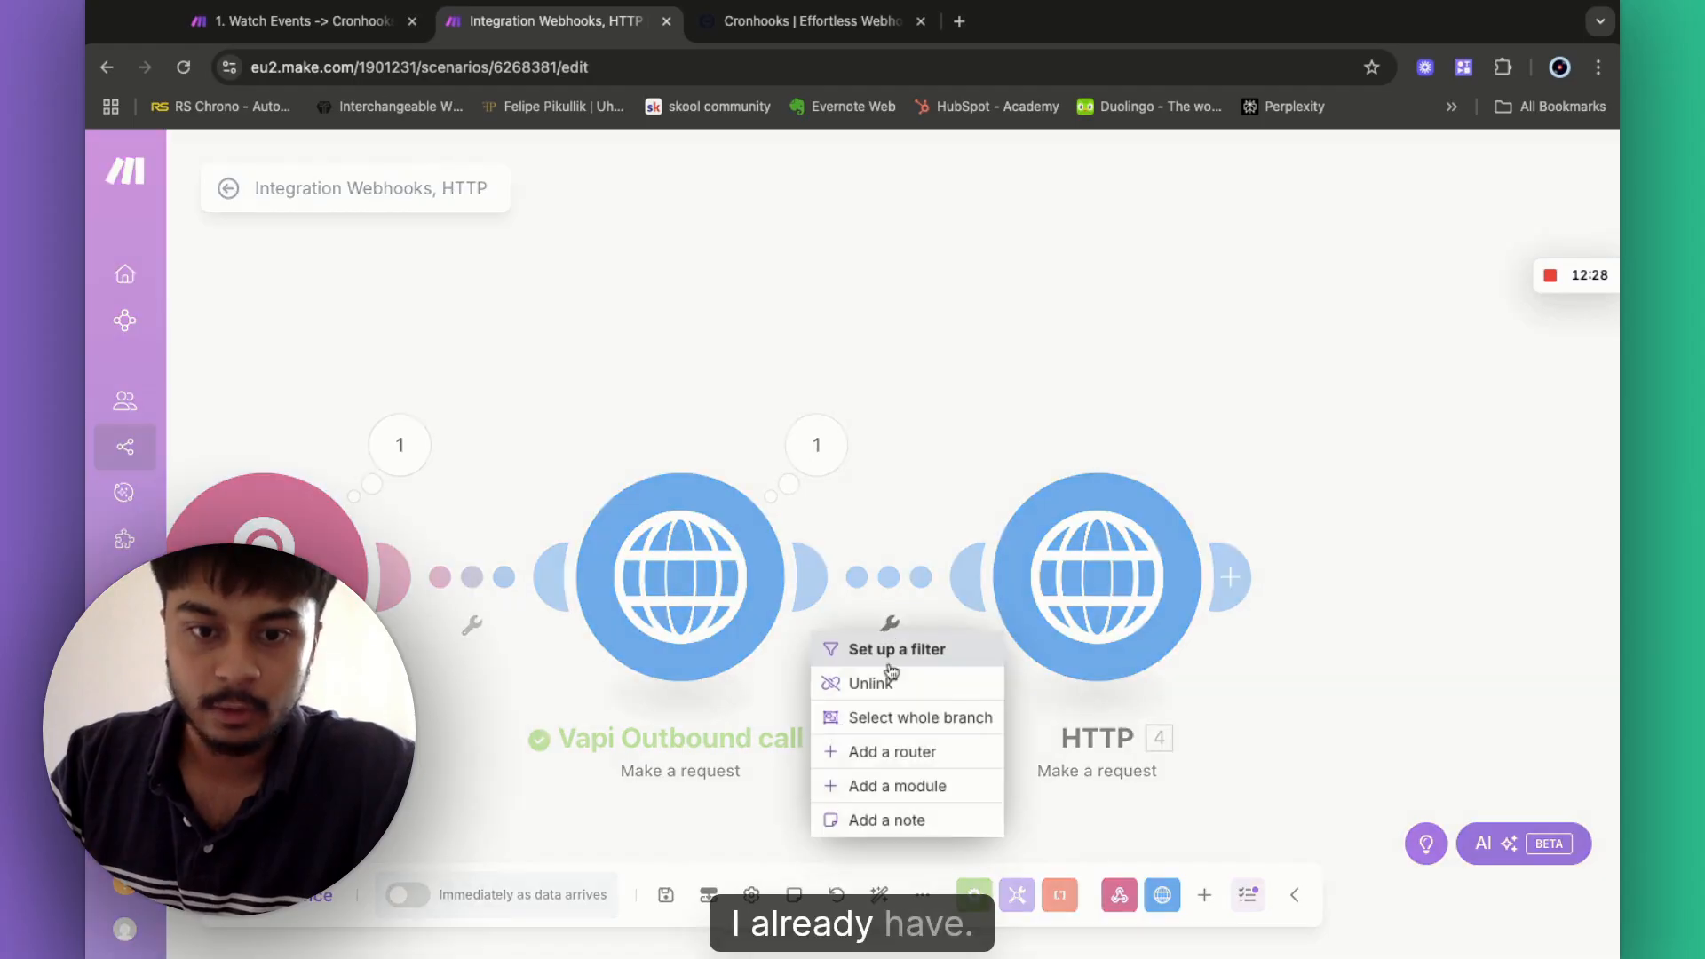
left_click(818, 453)
left_click(817, 448)
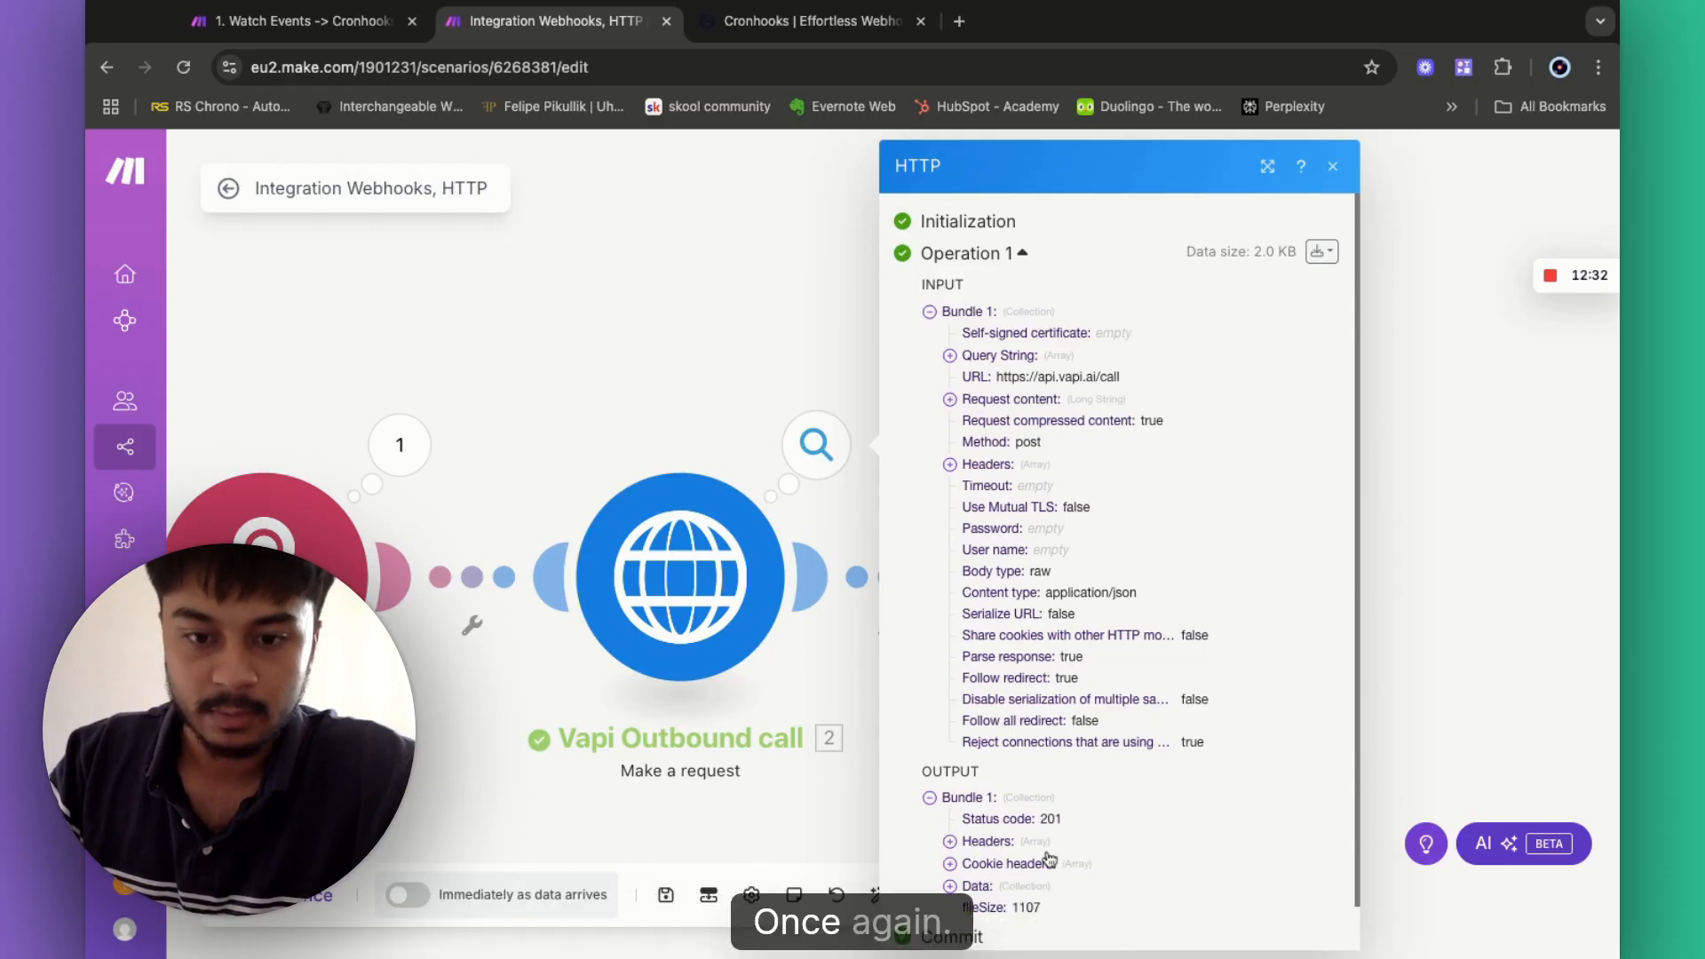
left_click(952, 889)
scroll(1021, 622, "down", 4)
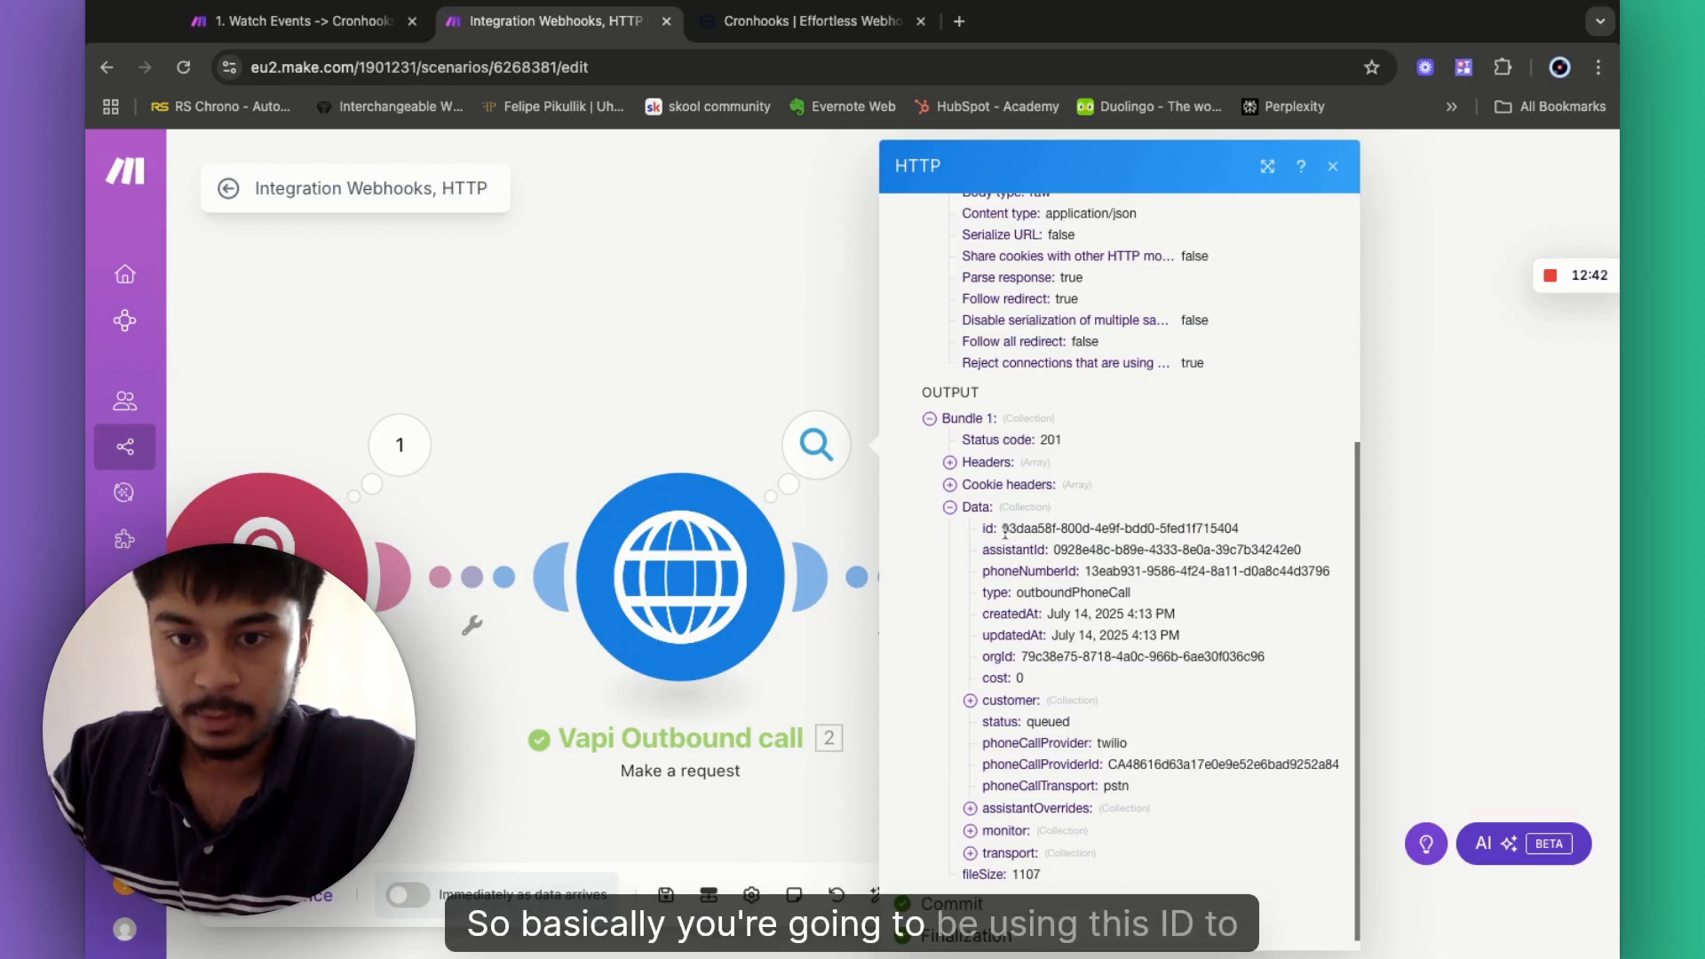
left_click_drag(1004, 530, 1242, 531)
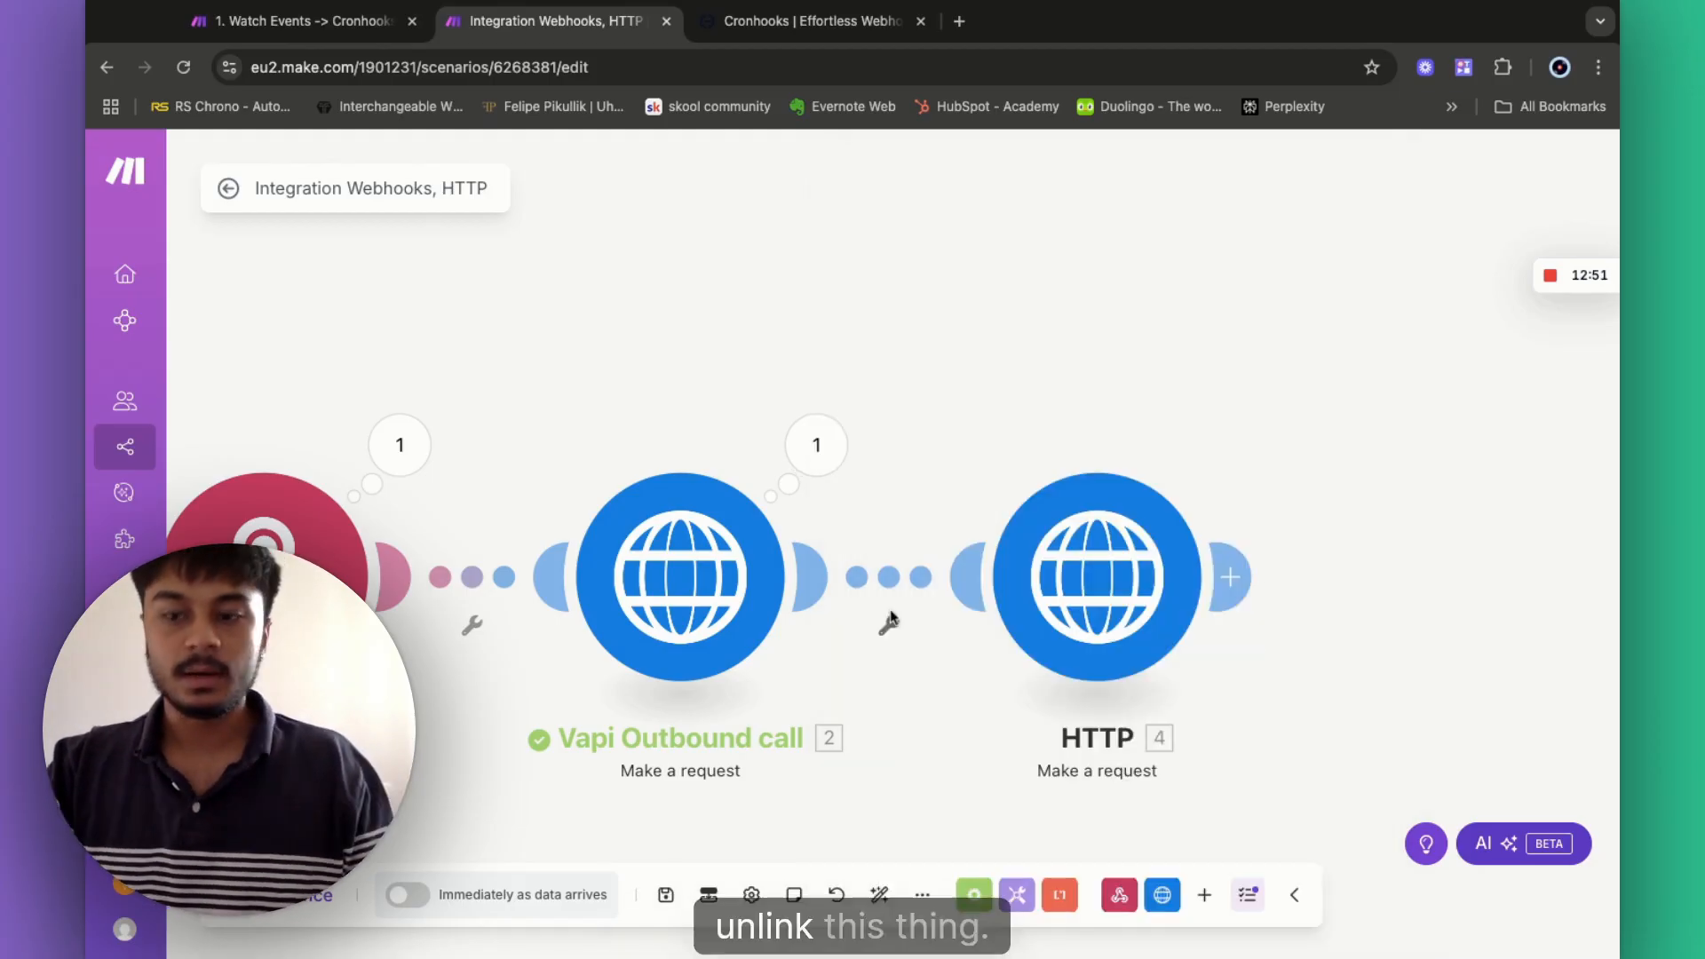
- Unlink the HTTP module from the Vapi call and make it the scenario's starting trigger
left_click(888, 621)
left_click(888, 682)
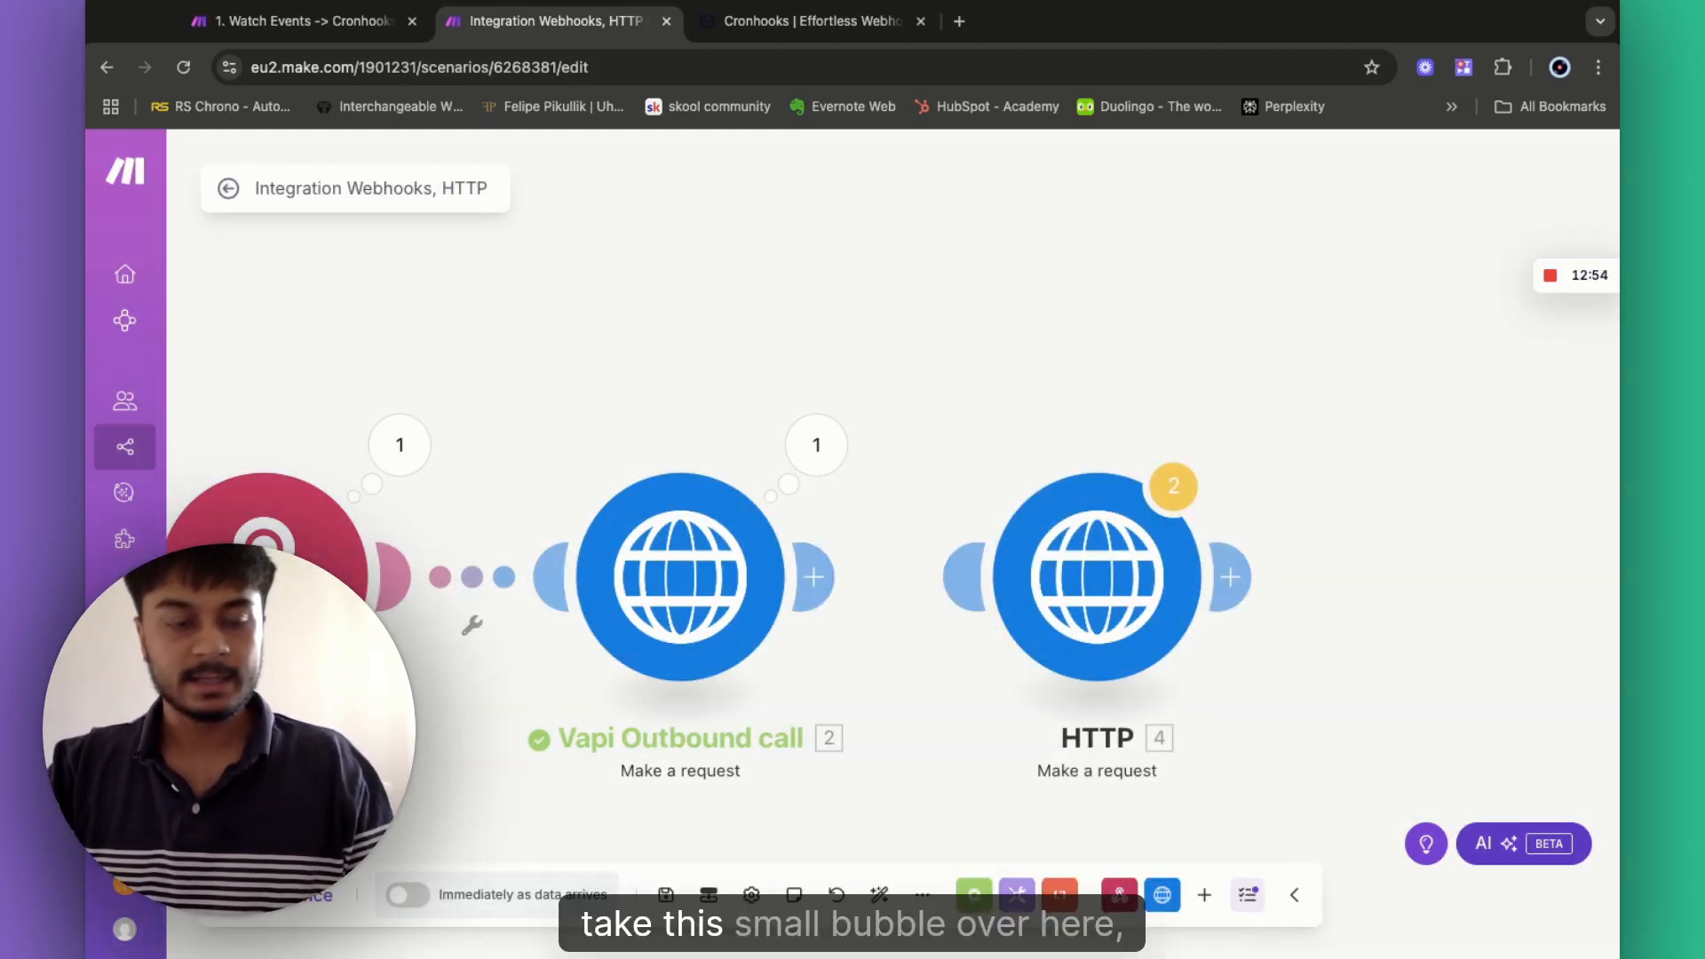
left_click_drag(264, 533, 1075, 582)
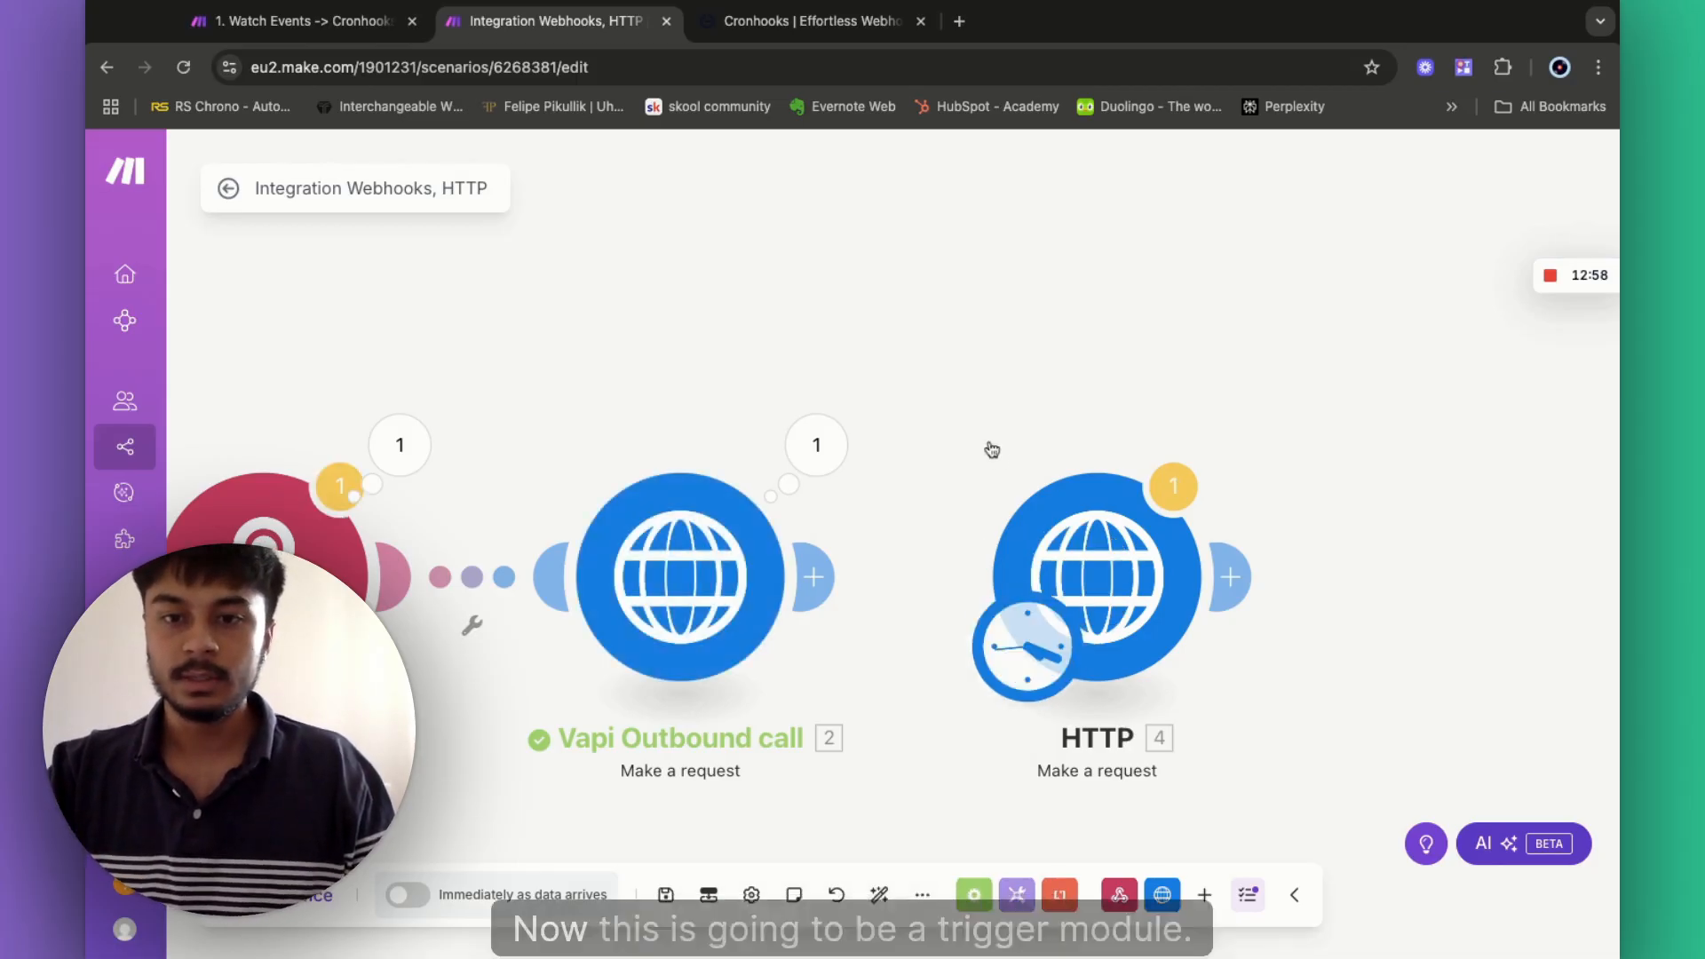
left_click_drag(992, 450, 996, 350)
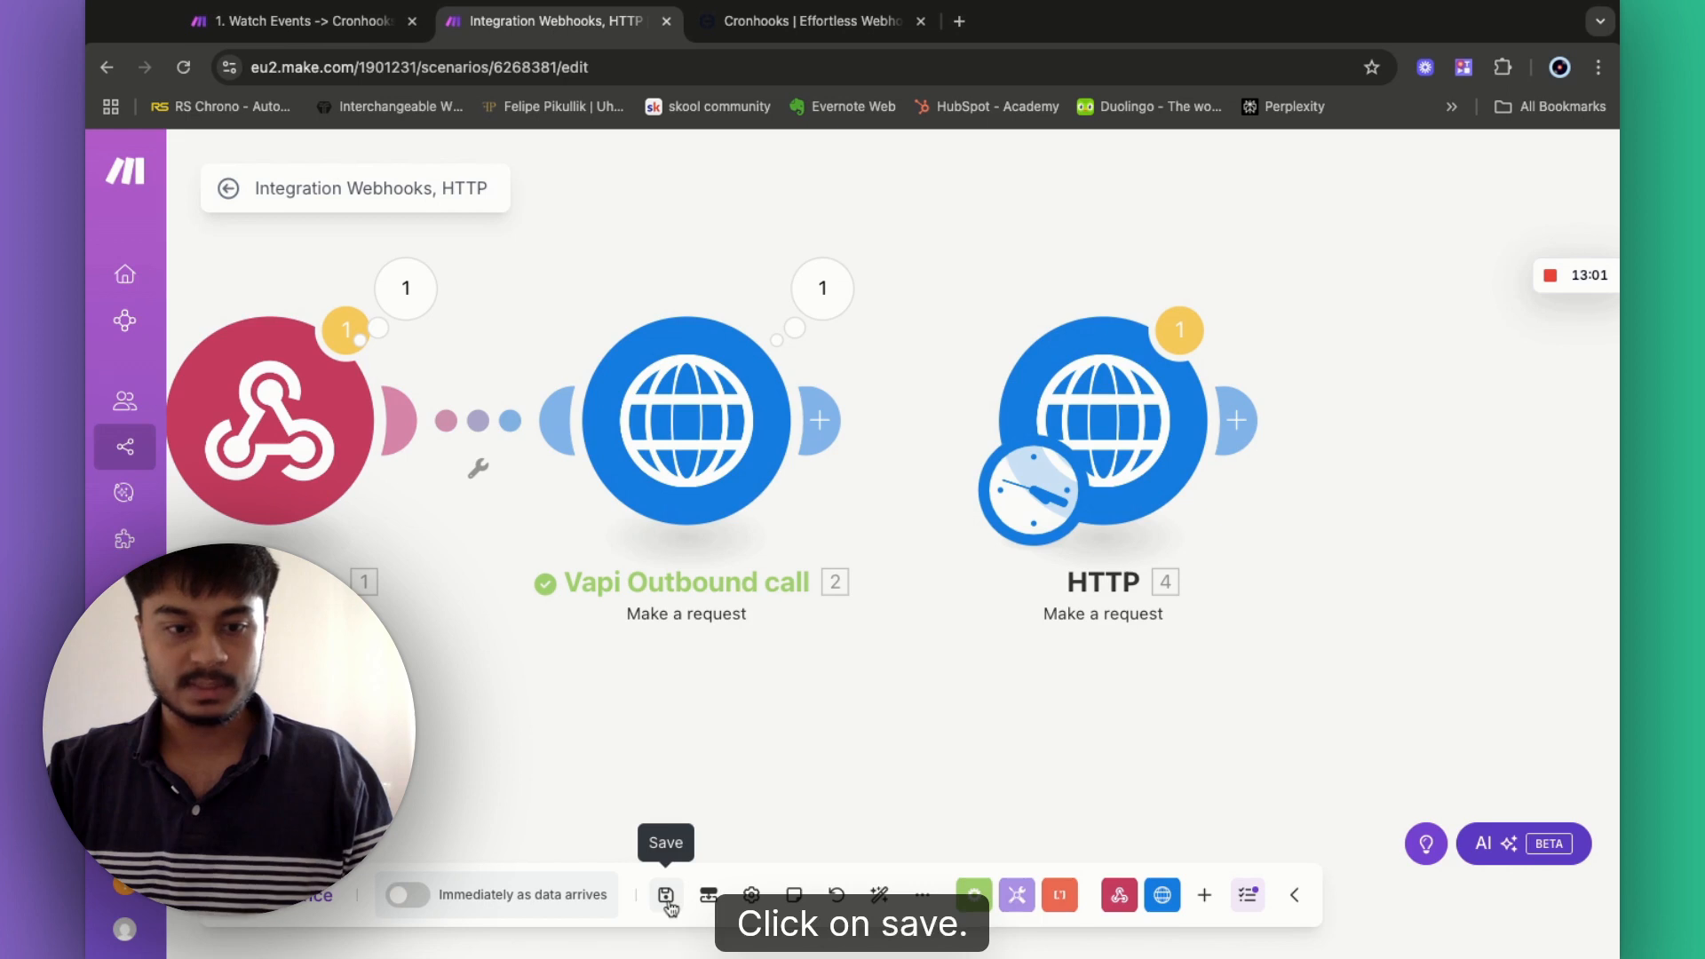
- Save the scenario and run it once, overriding the inaccessible module warnings
left_click(666, 895)
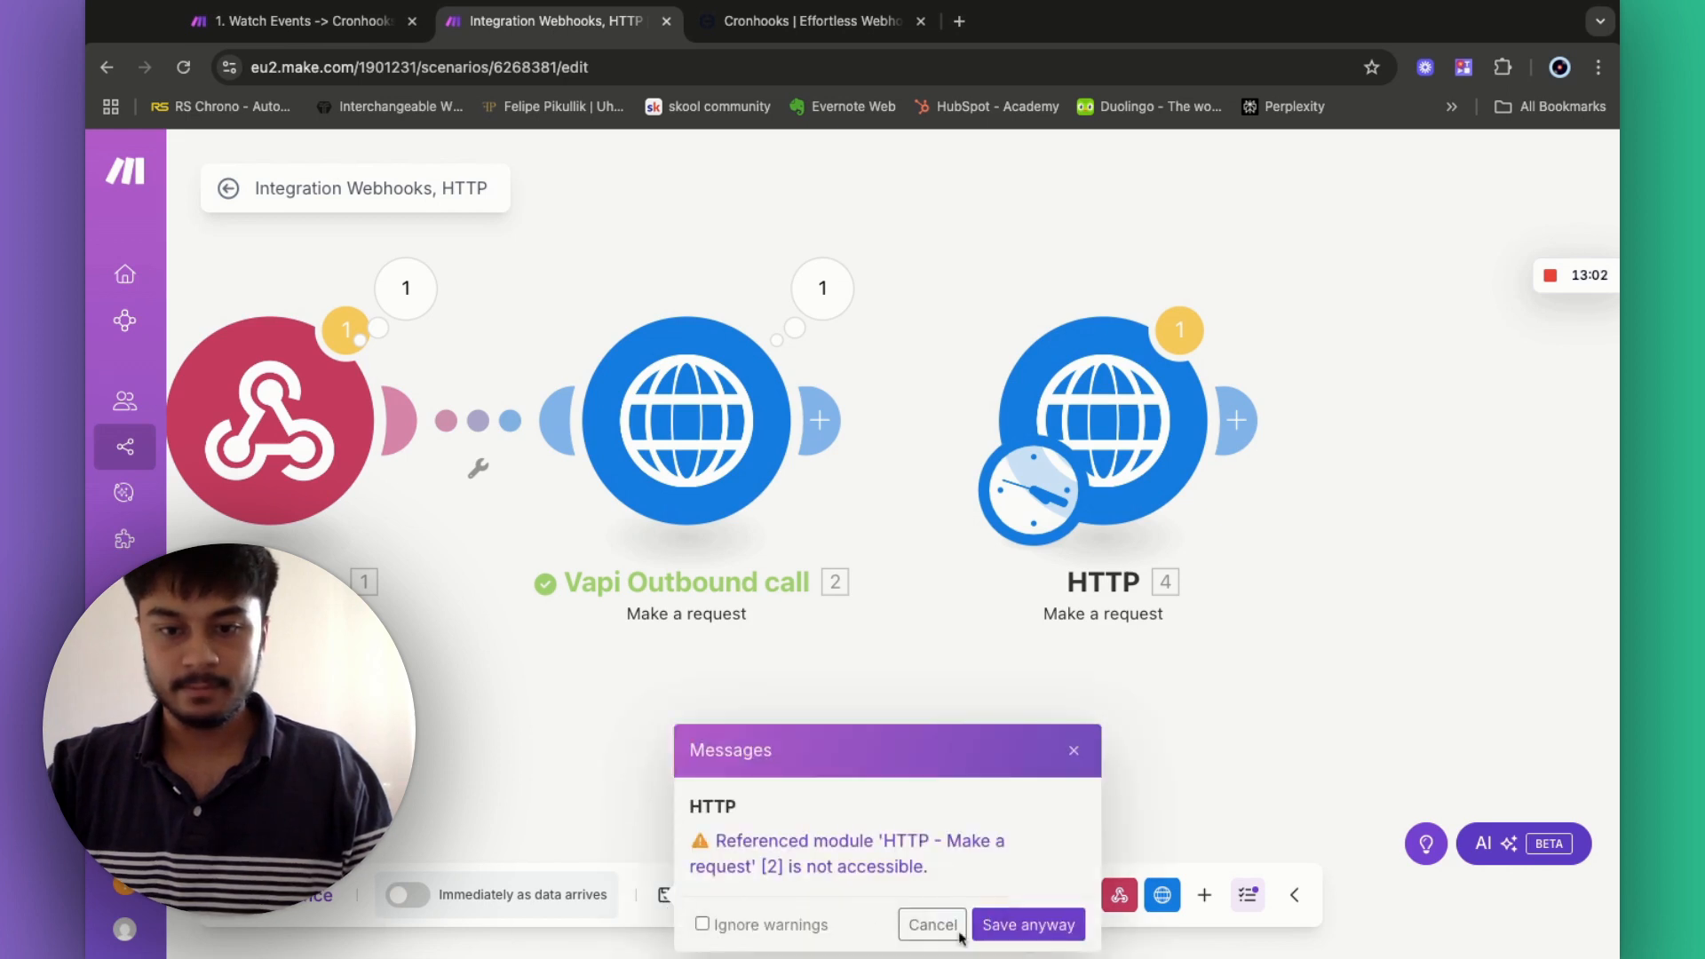
left_click(994, 926)
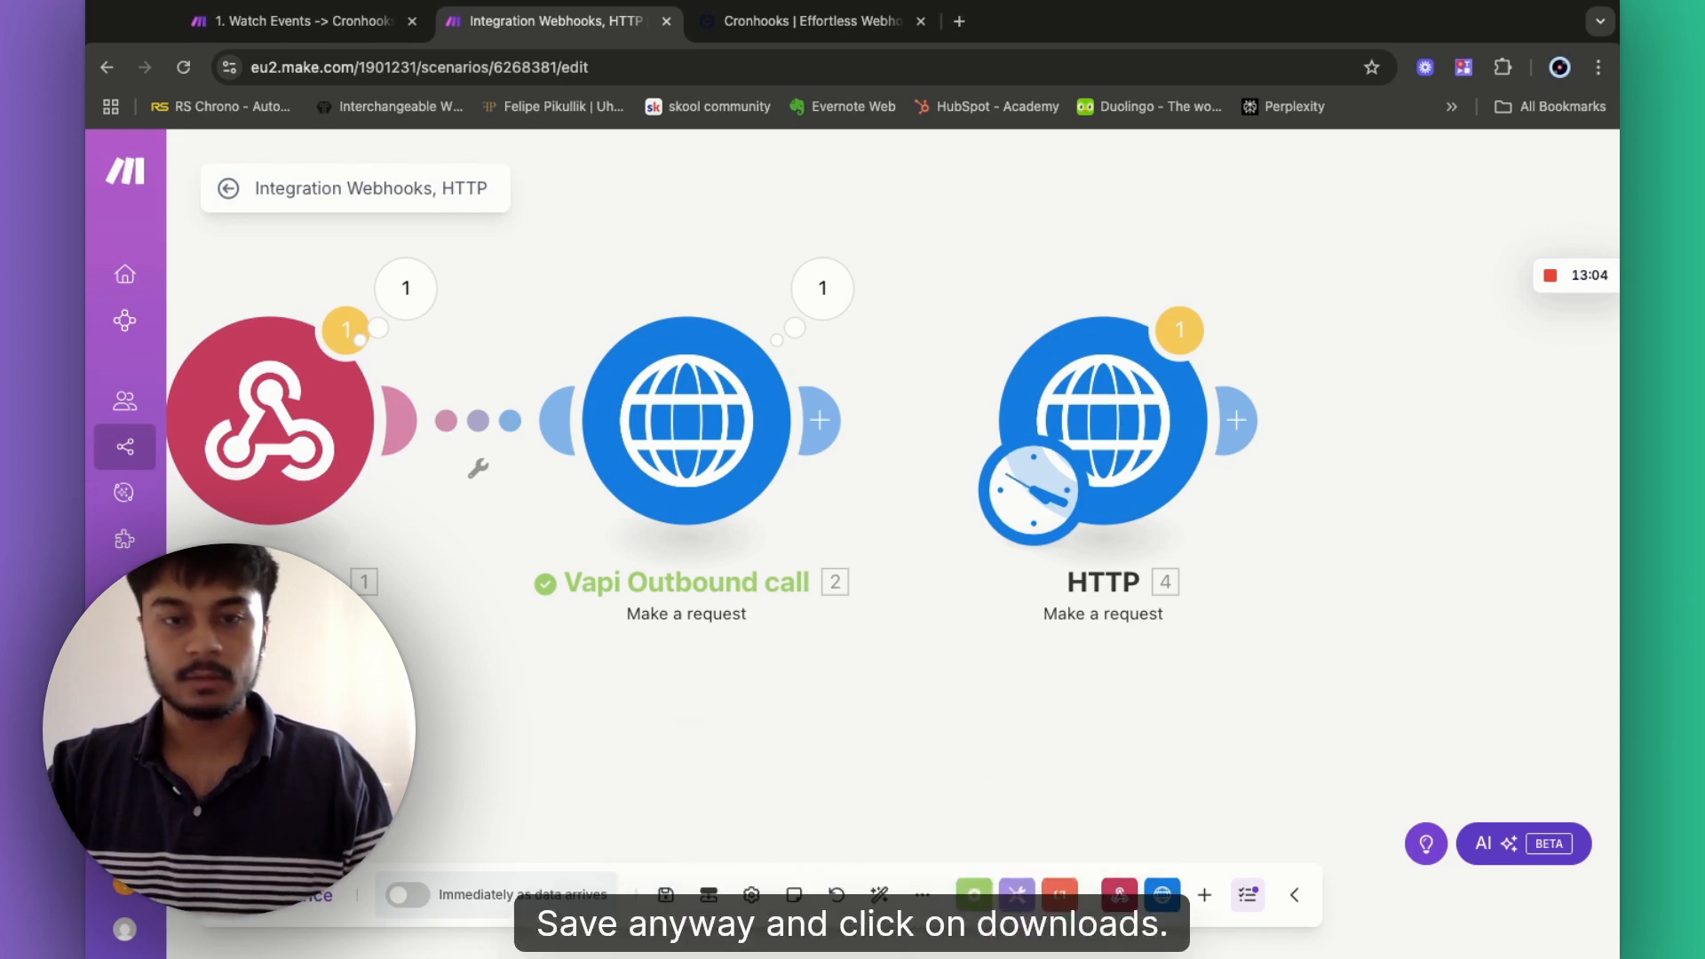
left_click(286, 895)
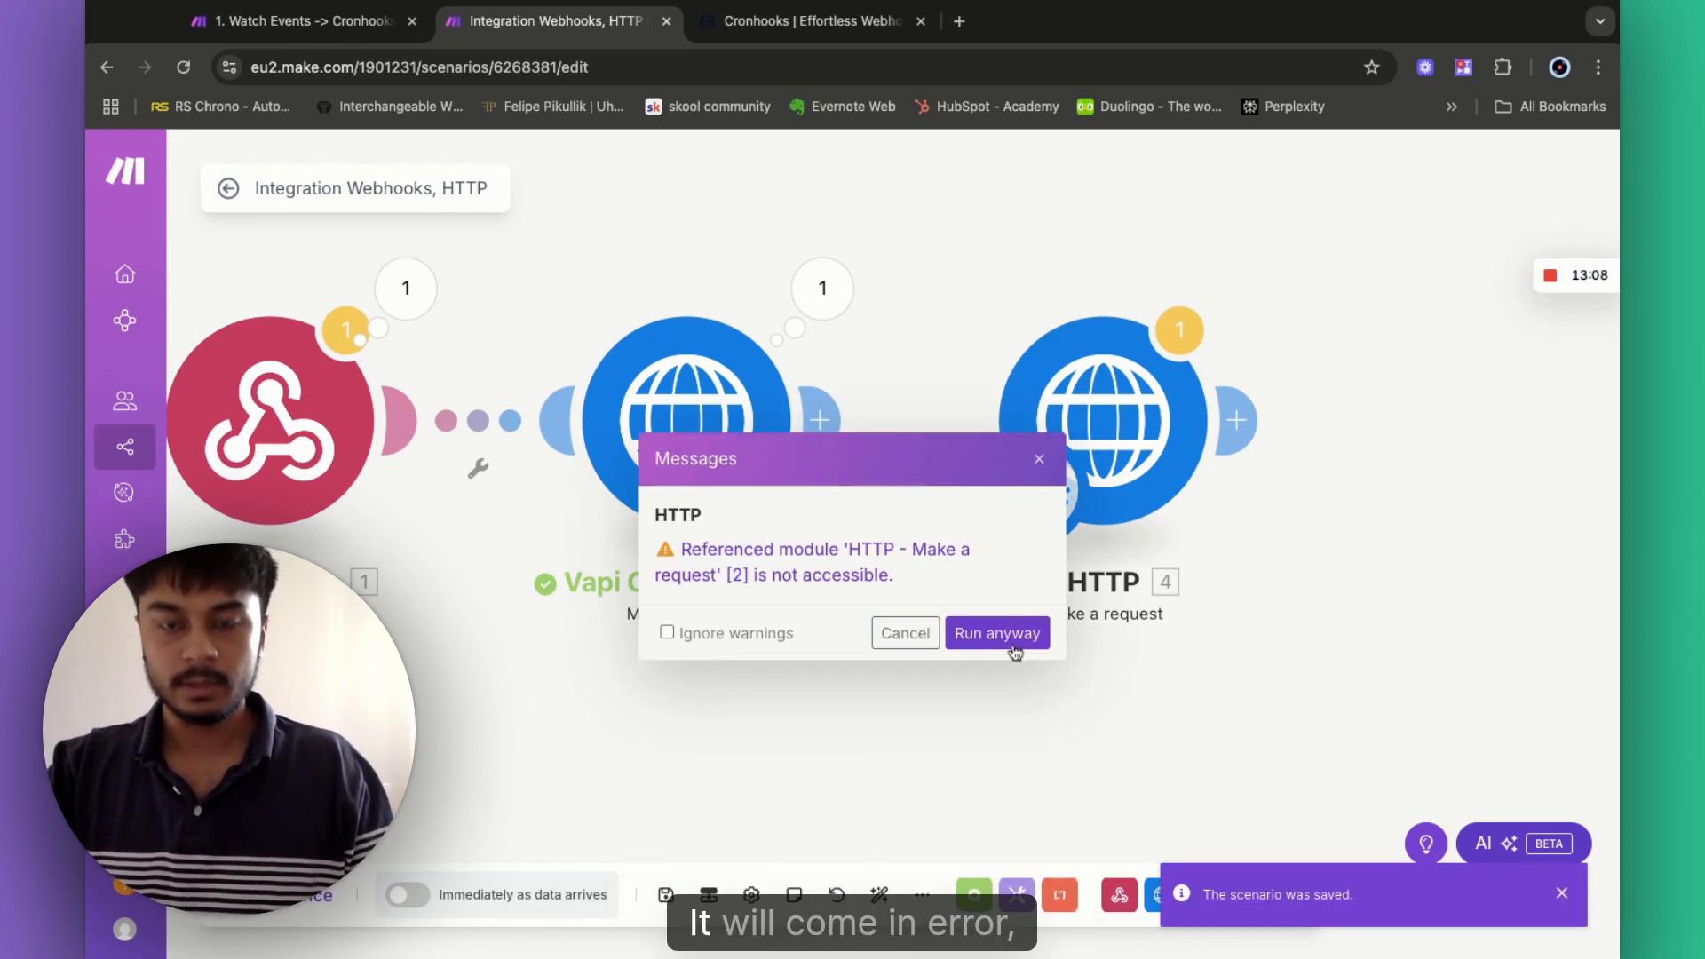
left_click(997, 633)
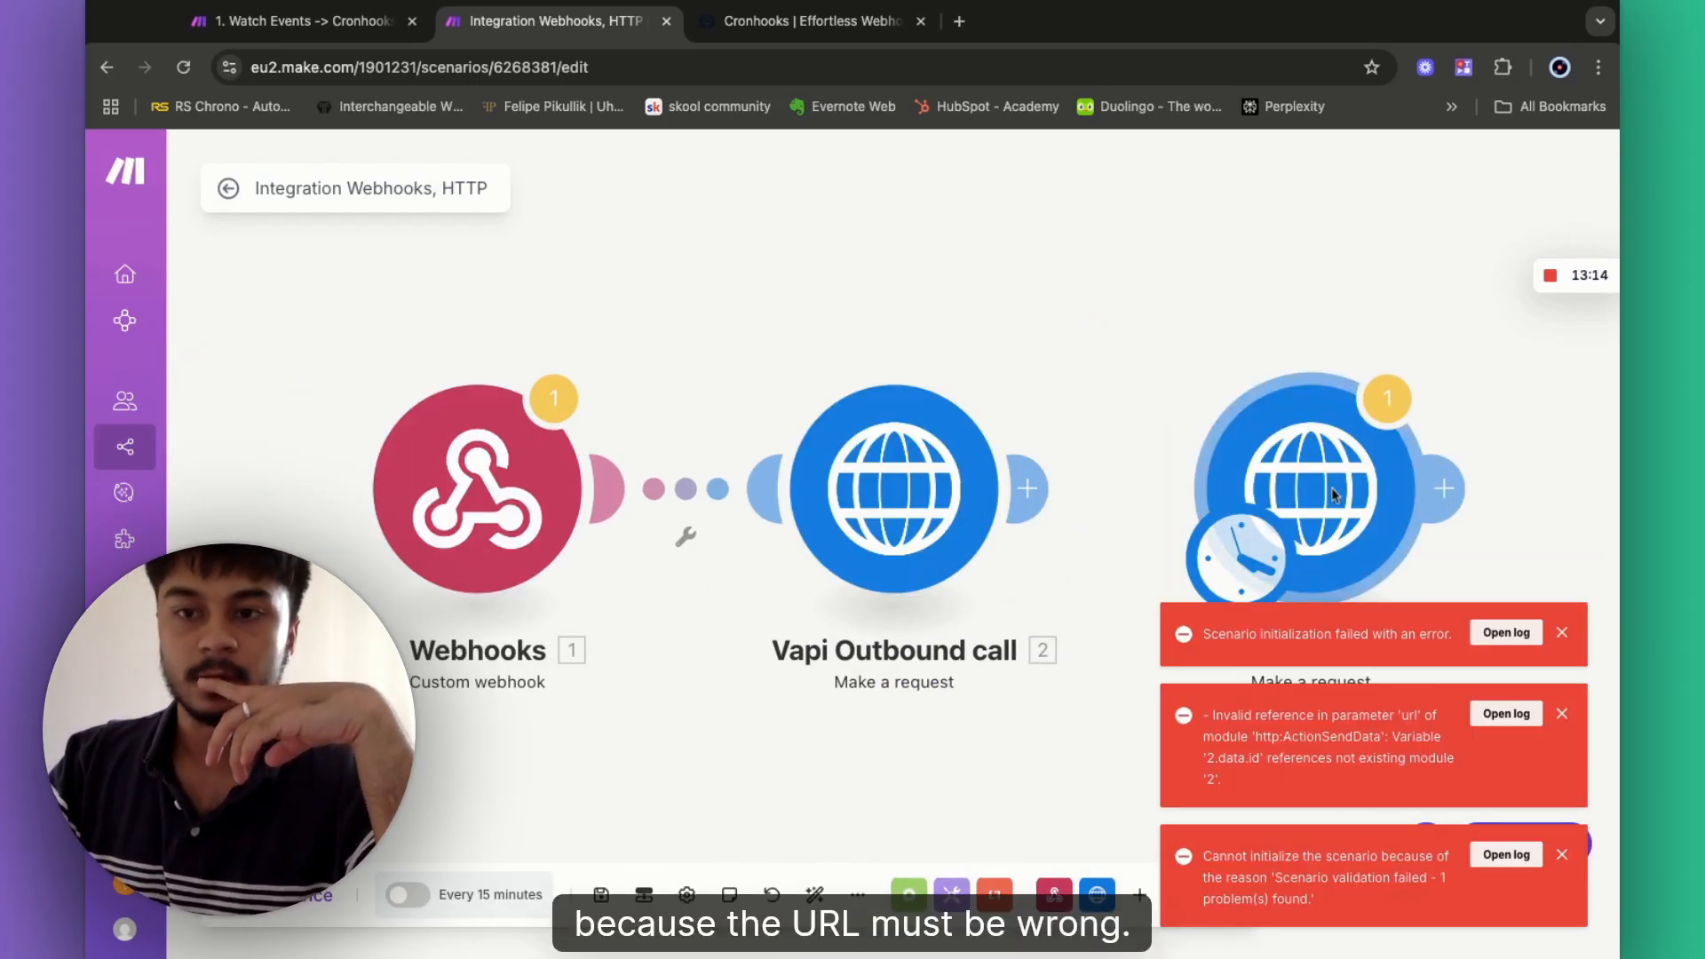
- Replace the mapped 2.data.id in the URL with the actual call ID, then save and run once
left_click(1332, 494)
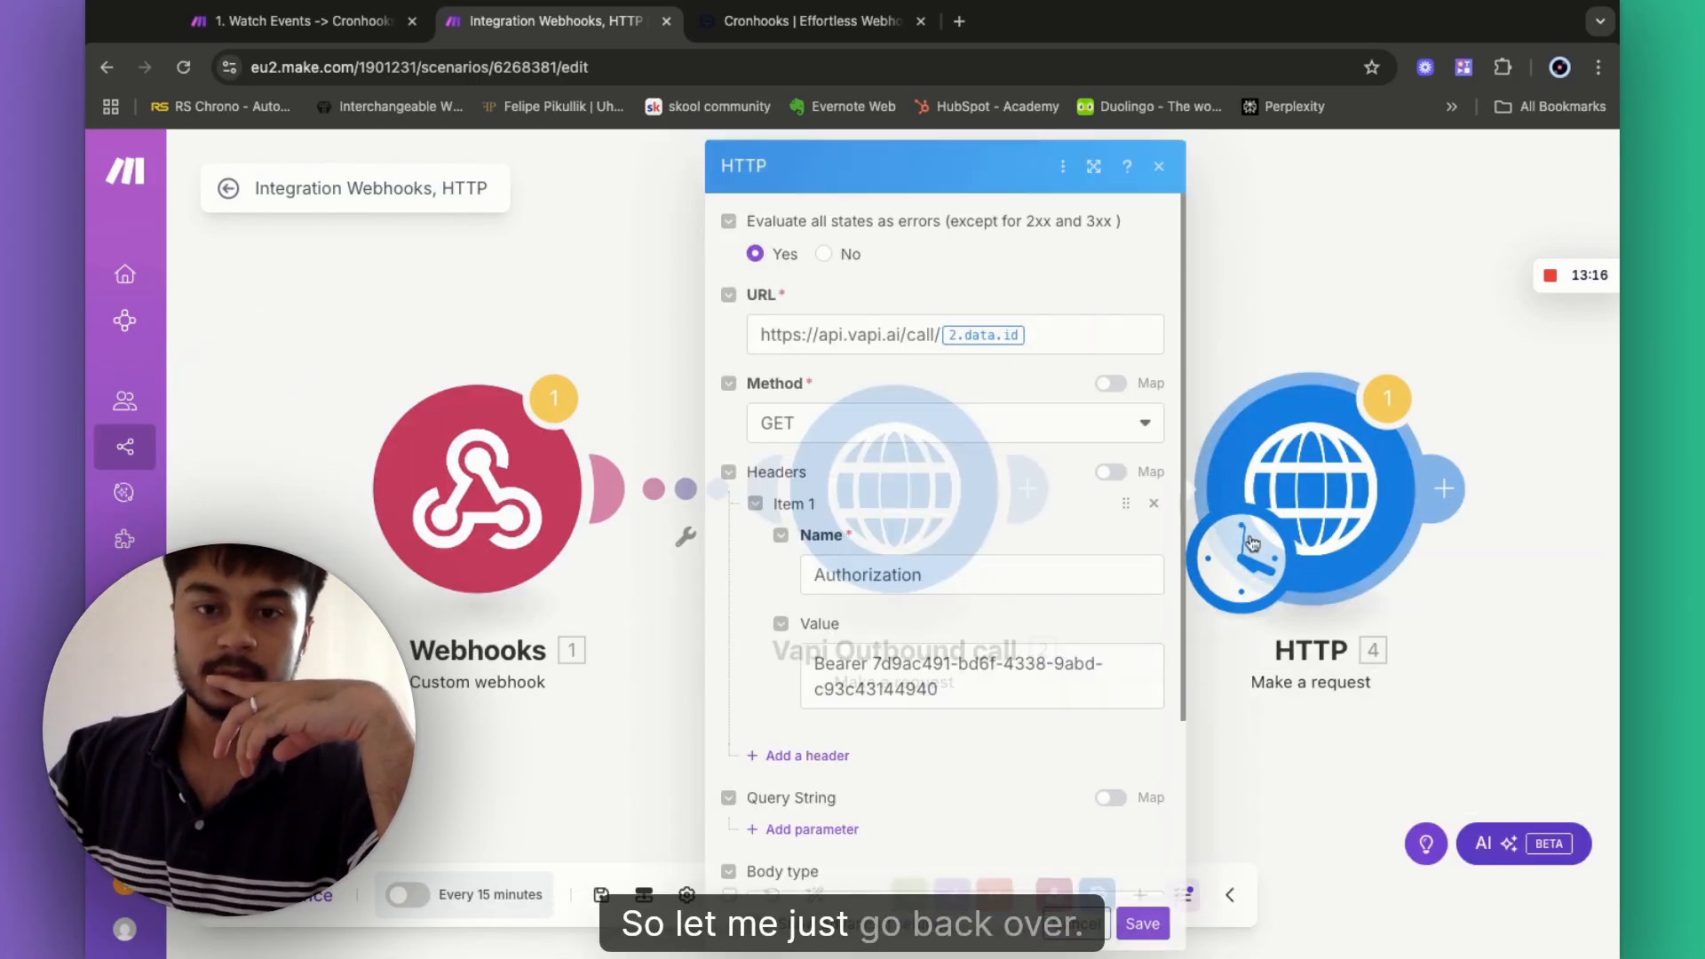
left_click(1045, 339)
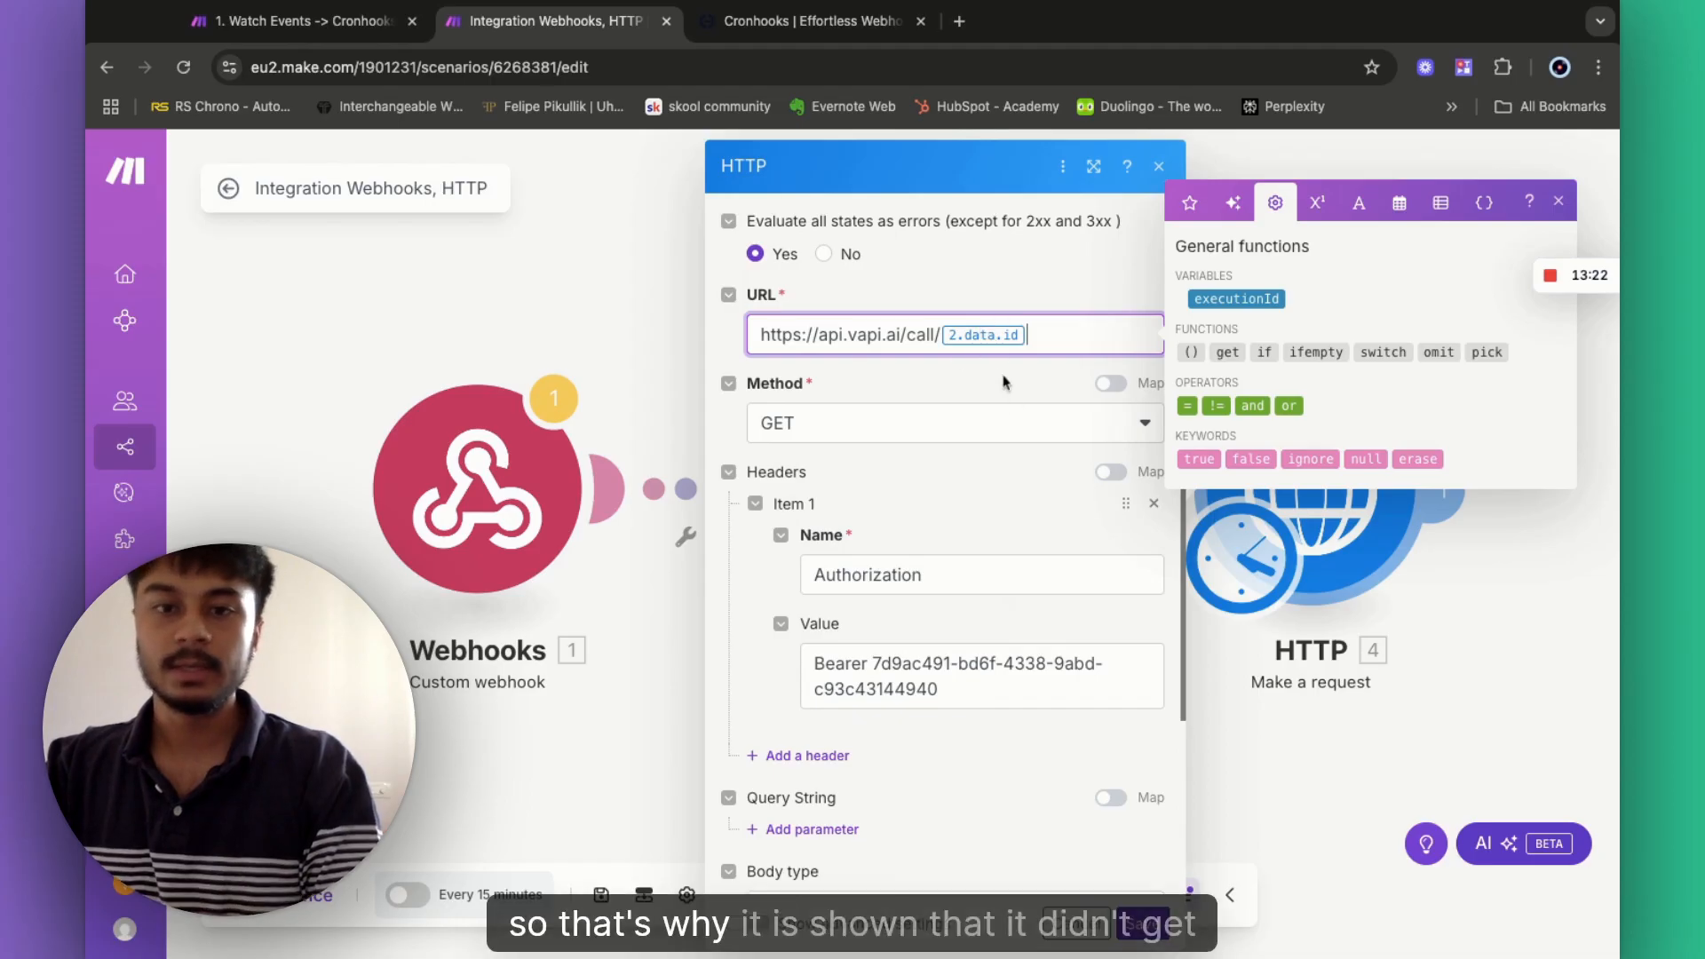
key("BackSpace")
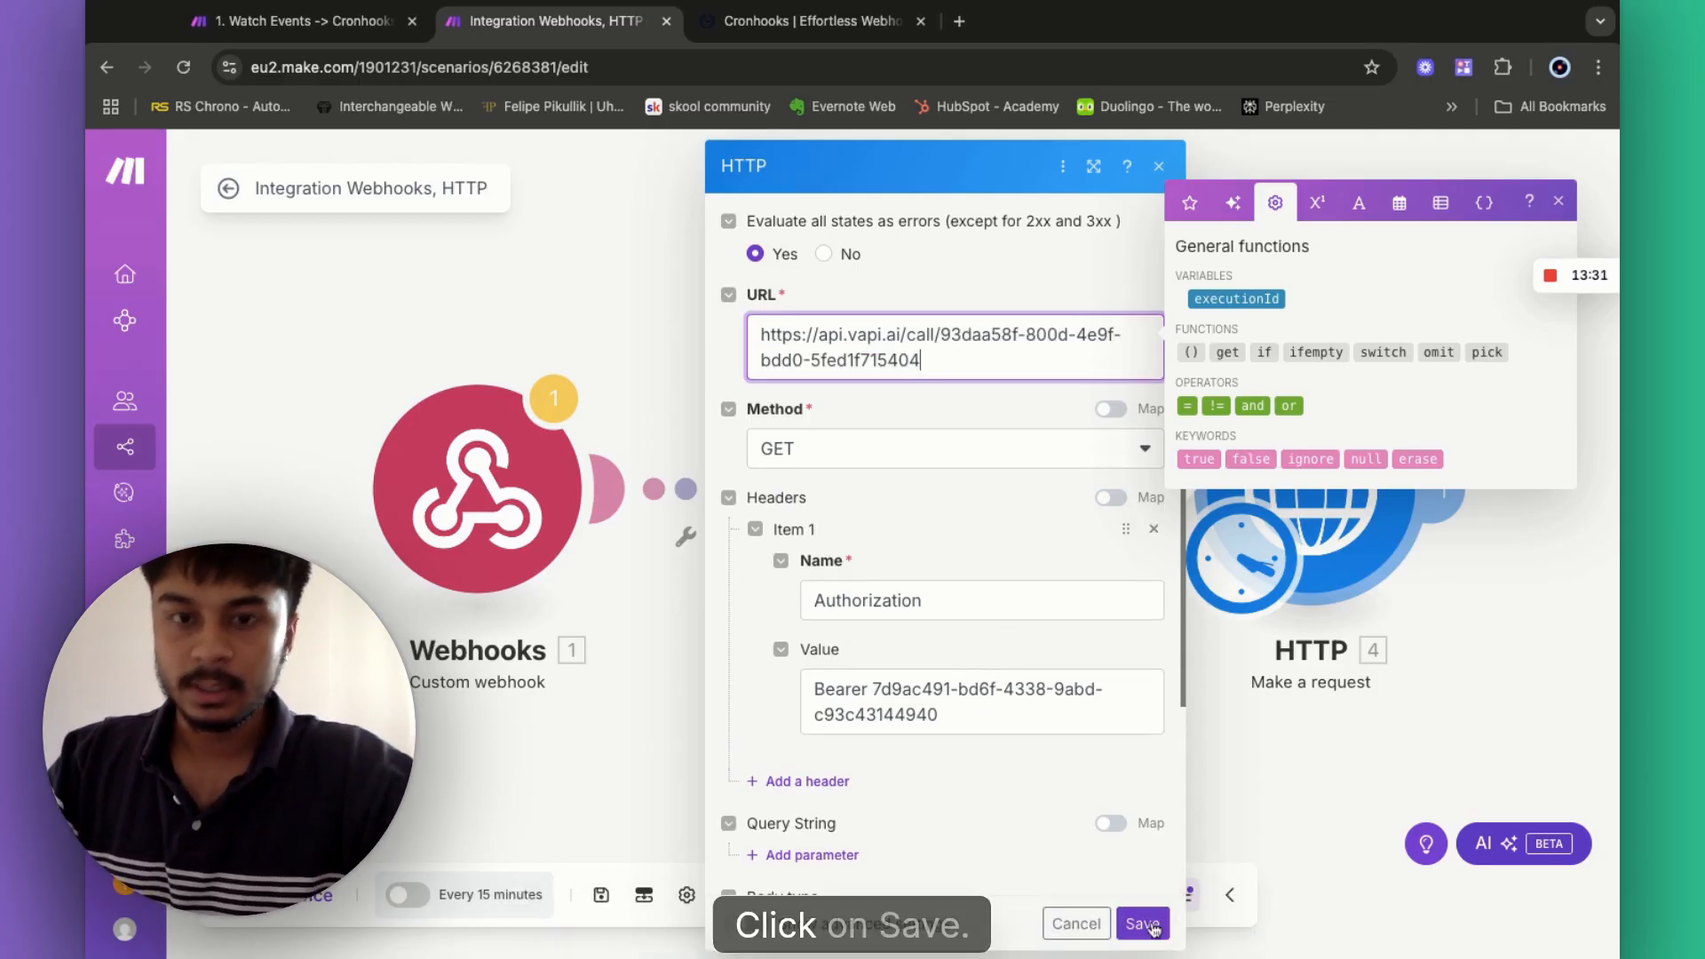
left_click(1143, 924)
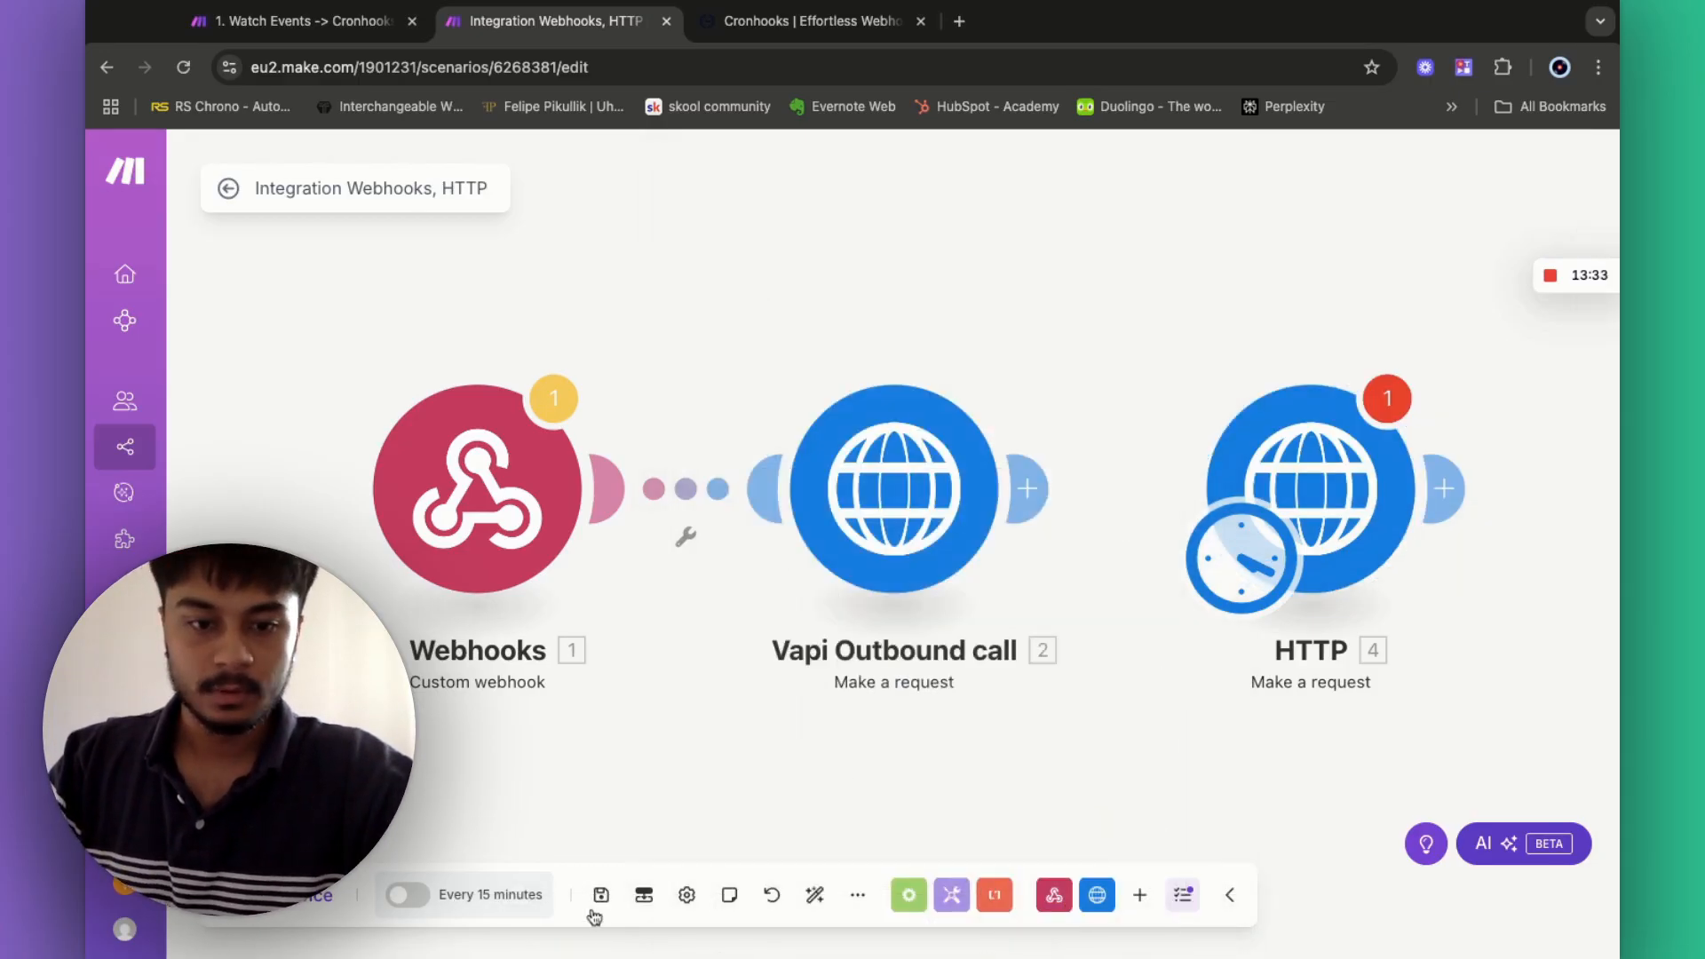
left_click(600, 897)
left_click(300, 904)
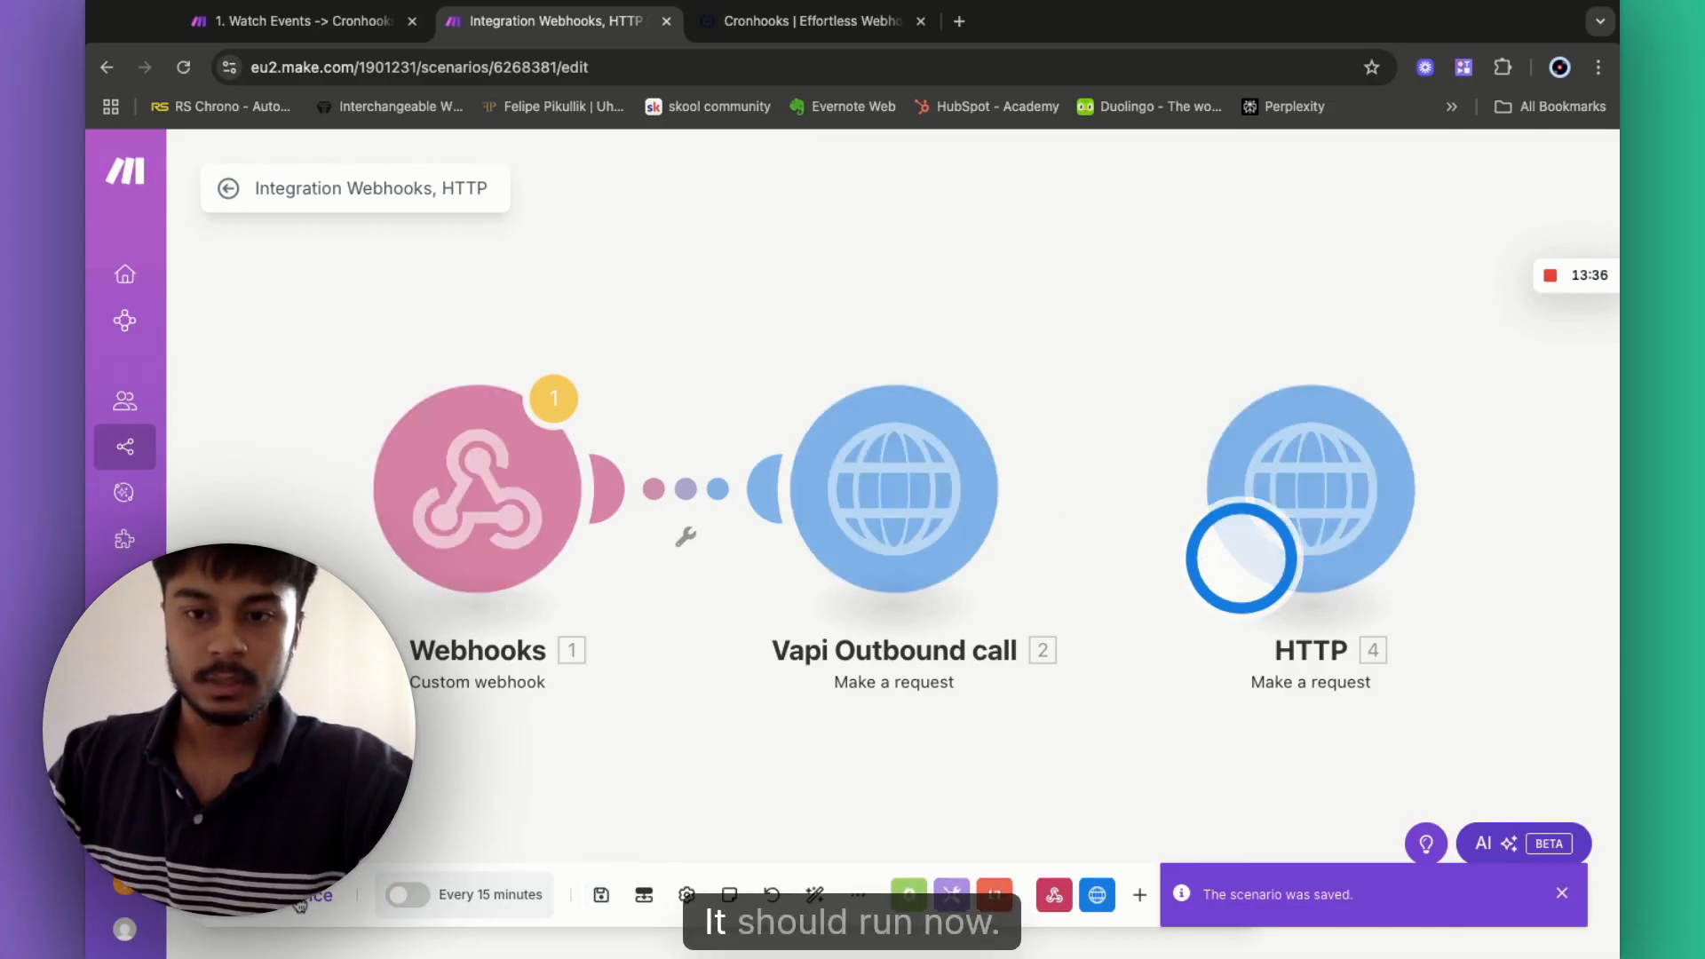
- Check the HTTP output: outboundPhoneCall type, transcript, recording URL, summary and status ended
left_click(1387, 402)
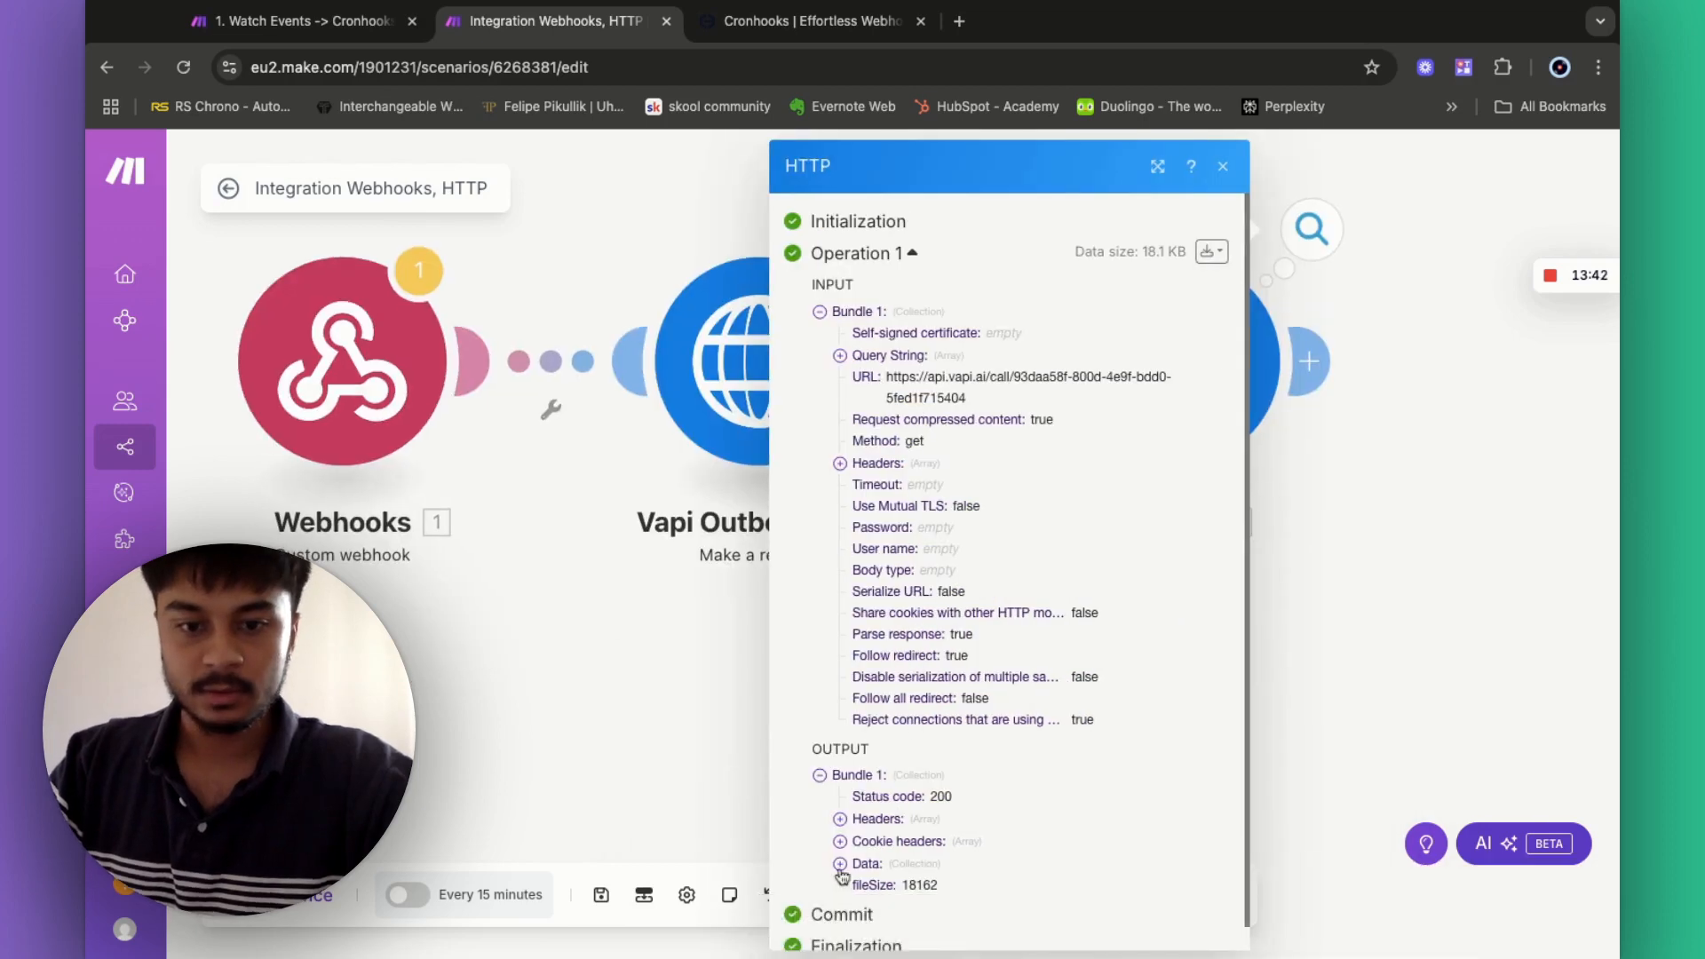
left_click(841, 865)
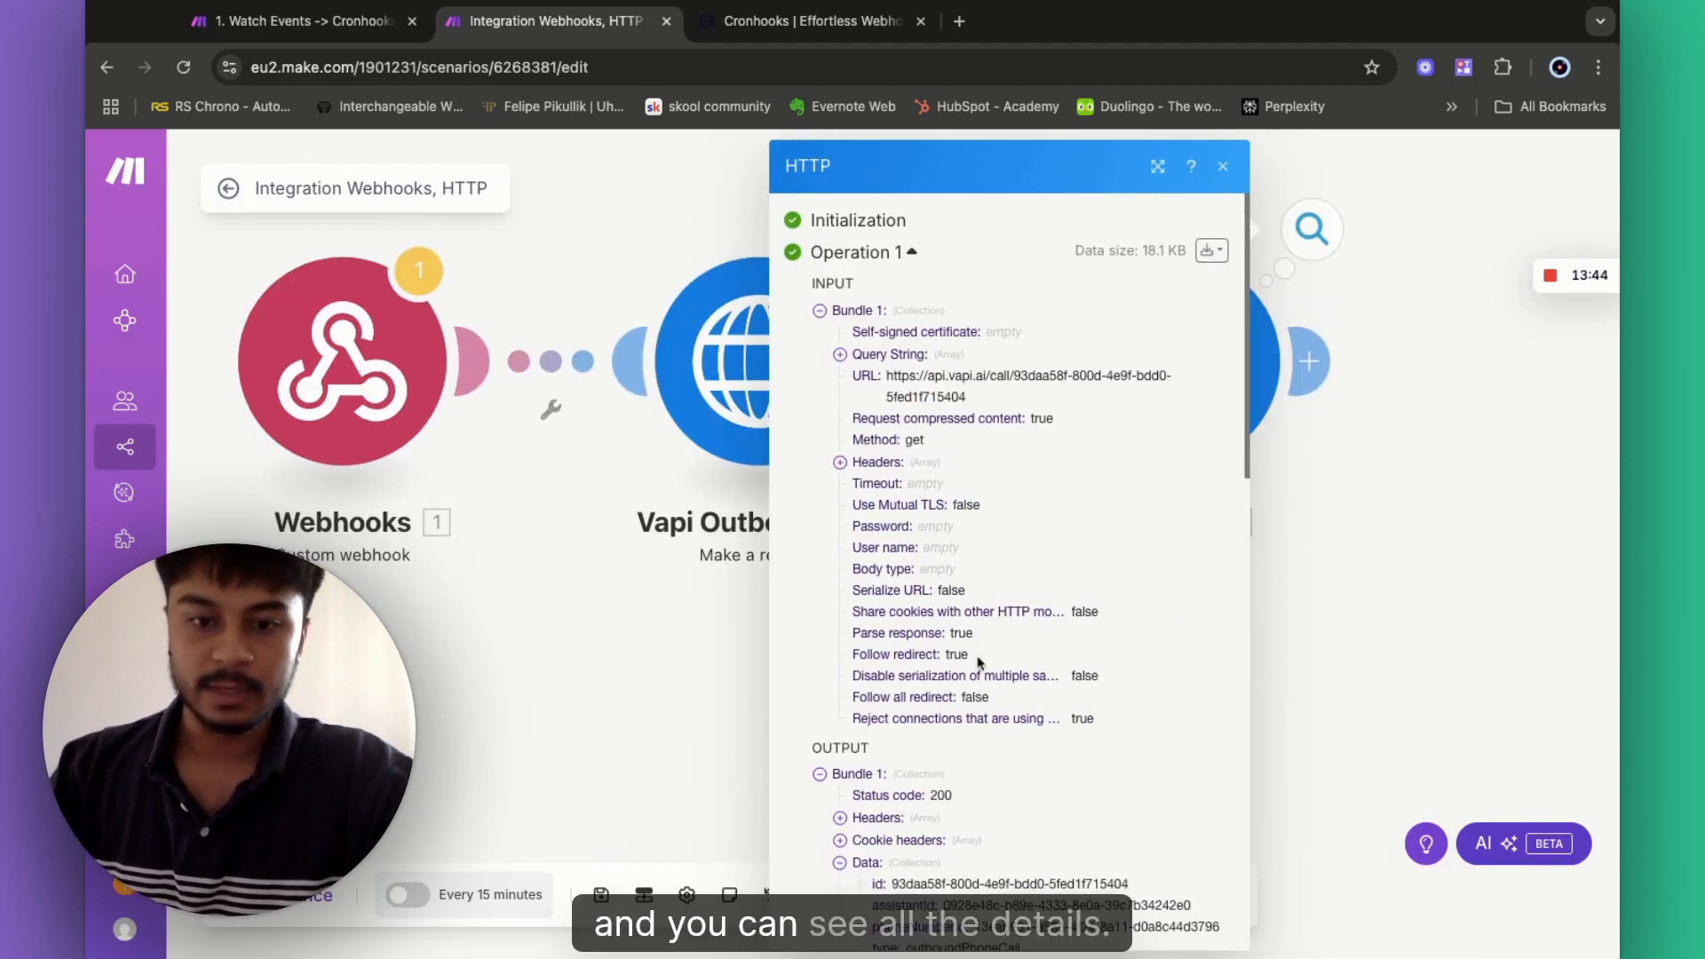
scroll(1106, 569, "down", 10)
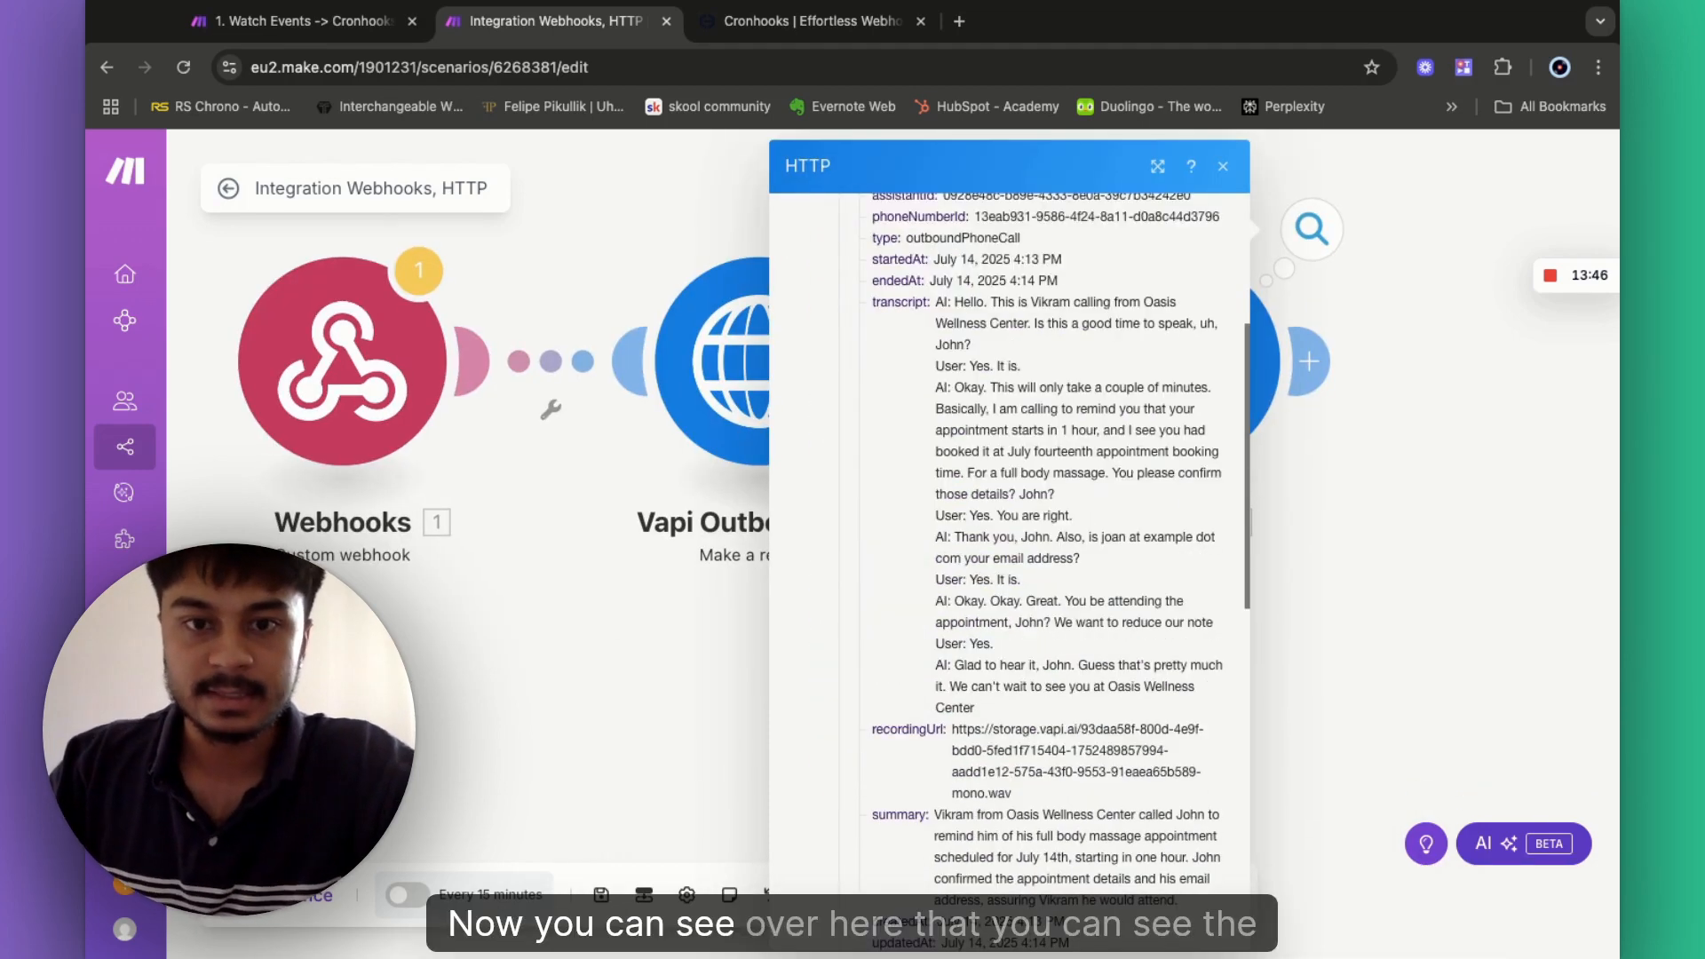
scroll(915, 336, "up", 1)
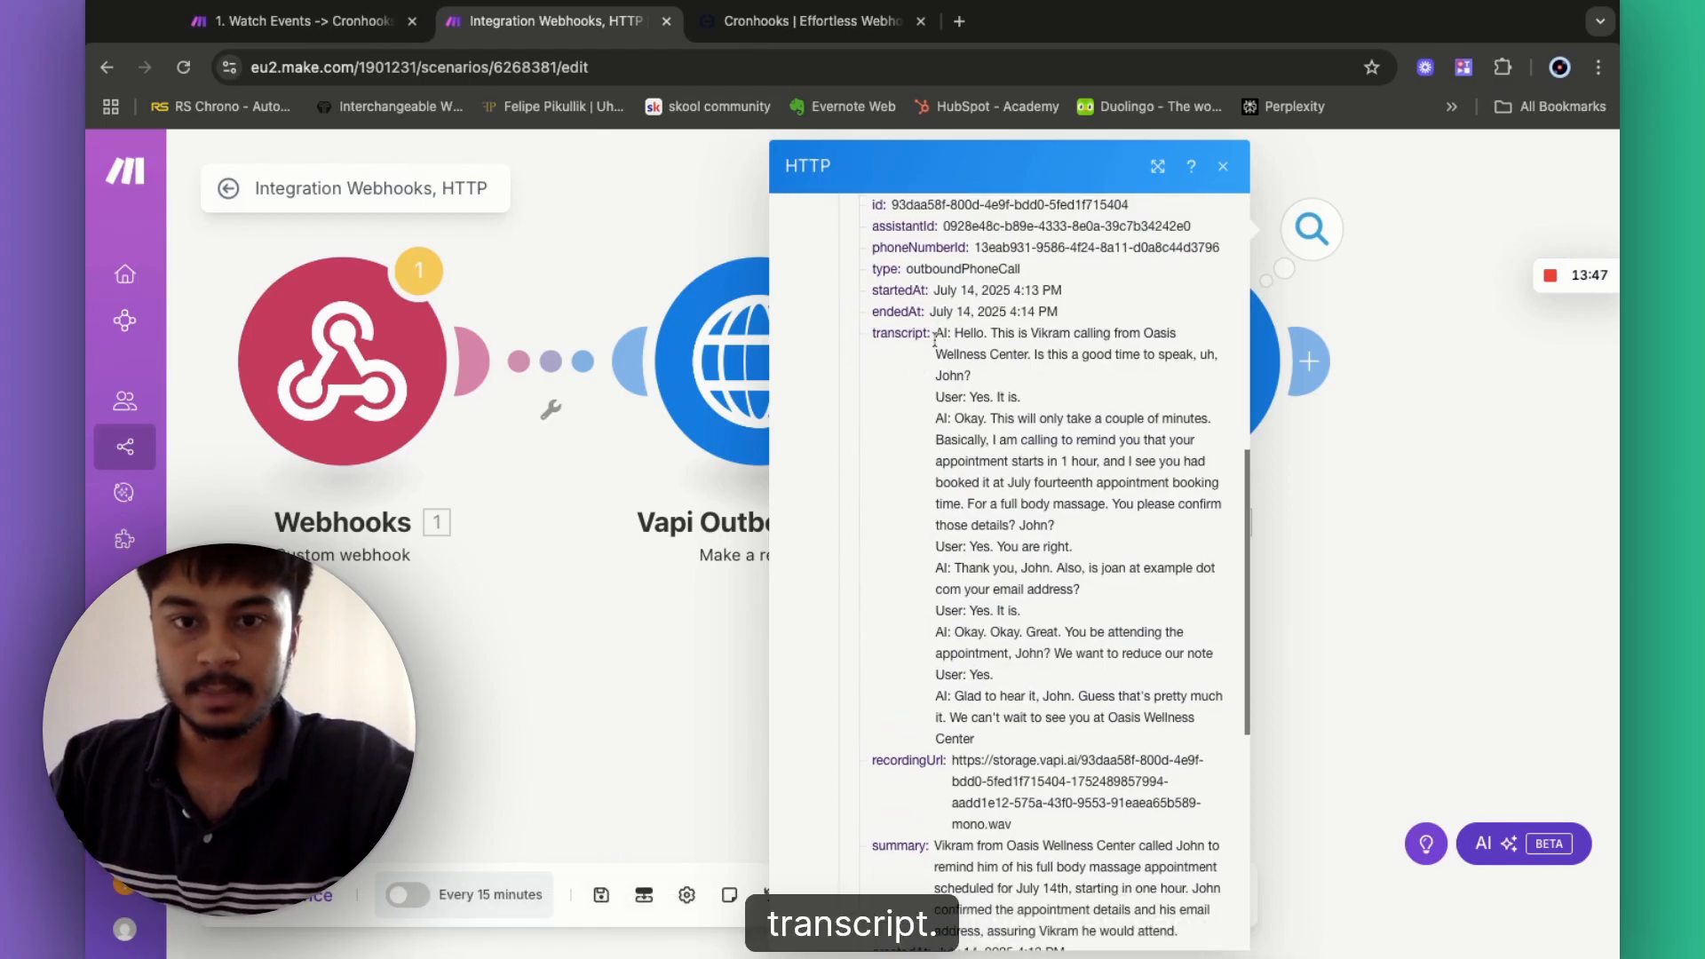
left_click_drag(907, 274, 1015, 281)
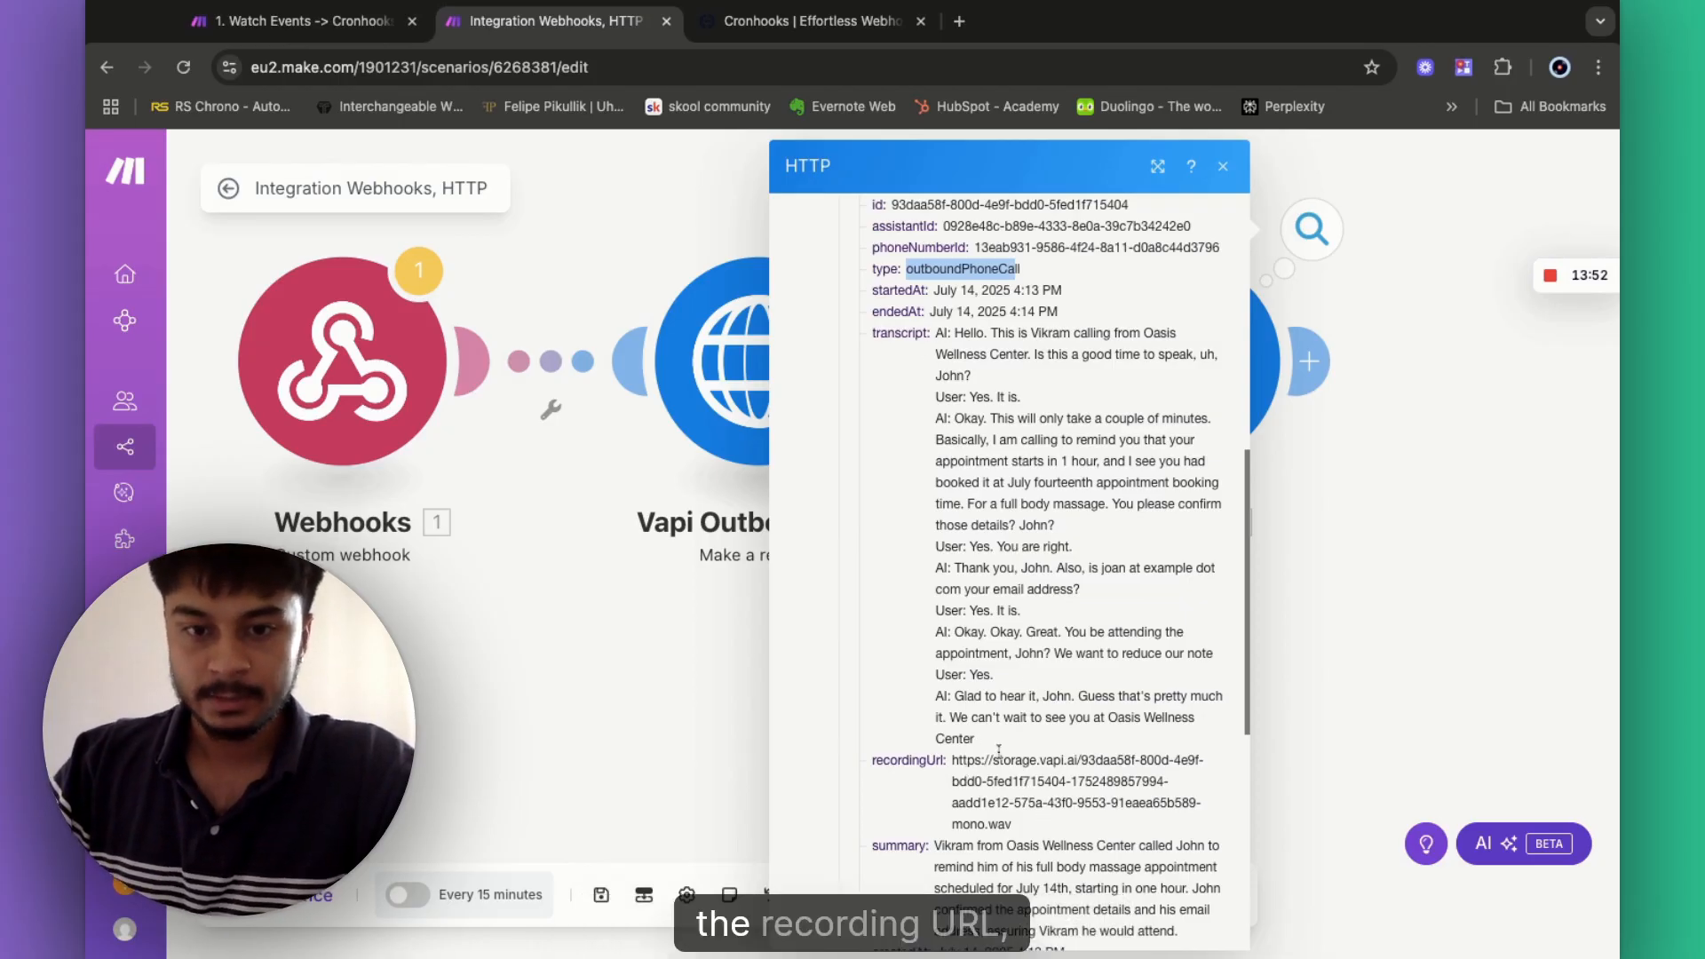
scroll(973, 775, "down", 1)
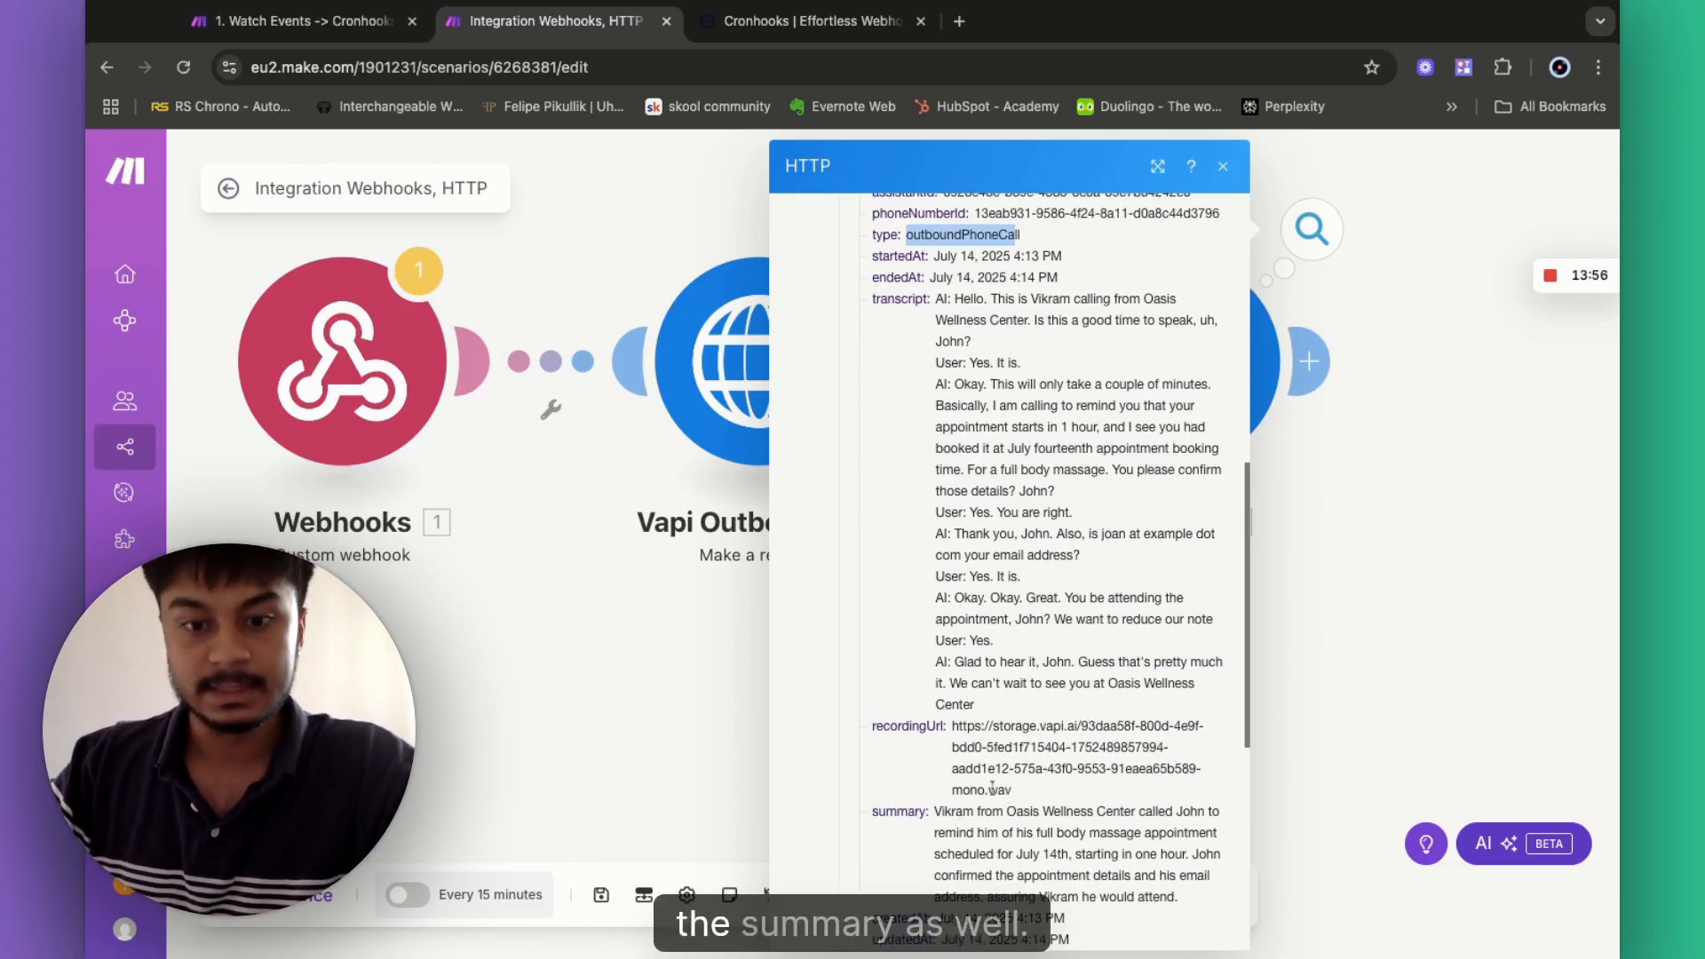
scroll(972, 860, "down", 5)
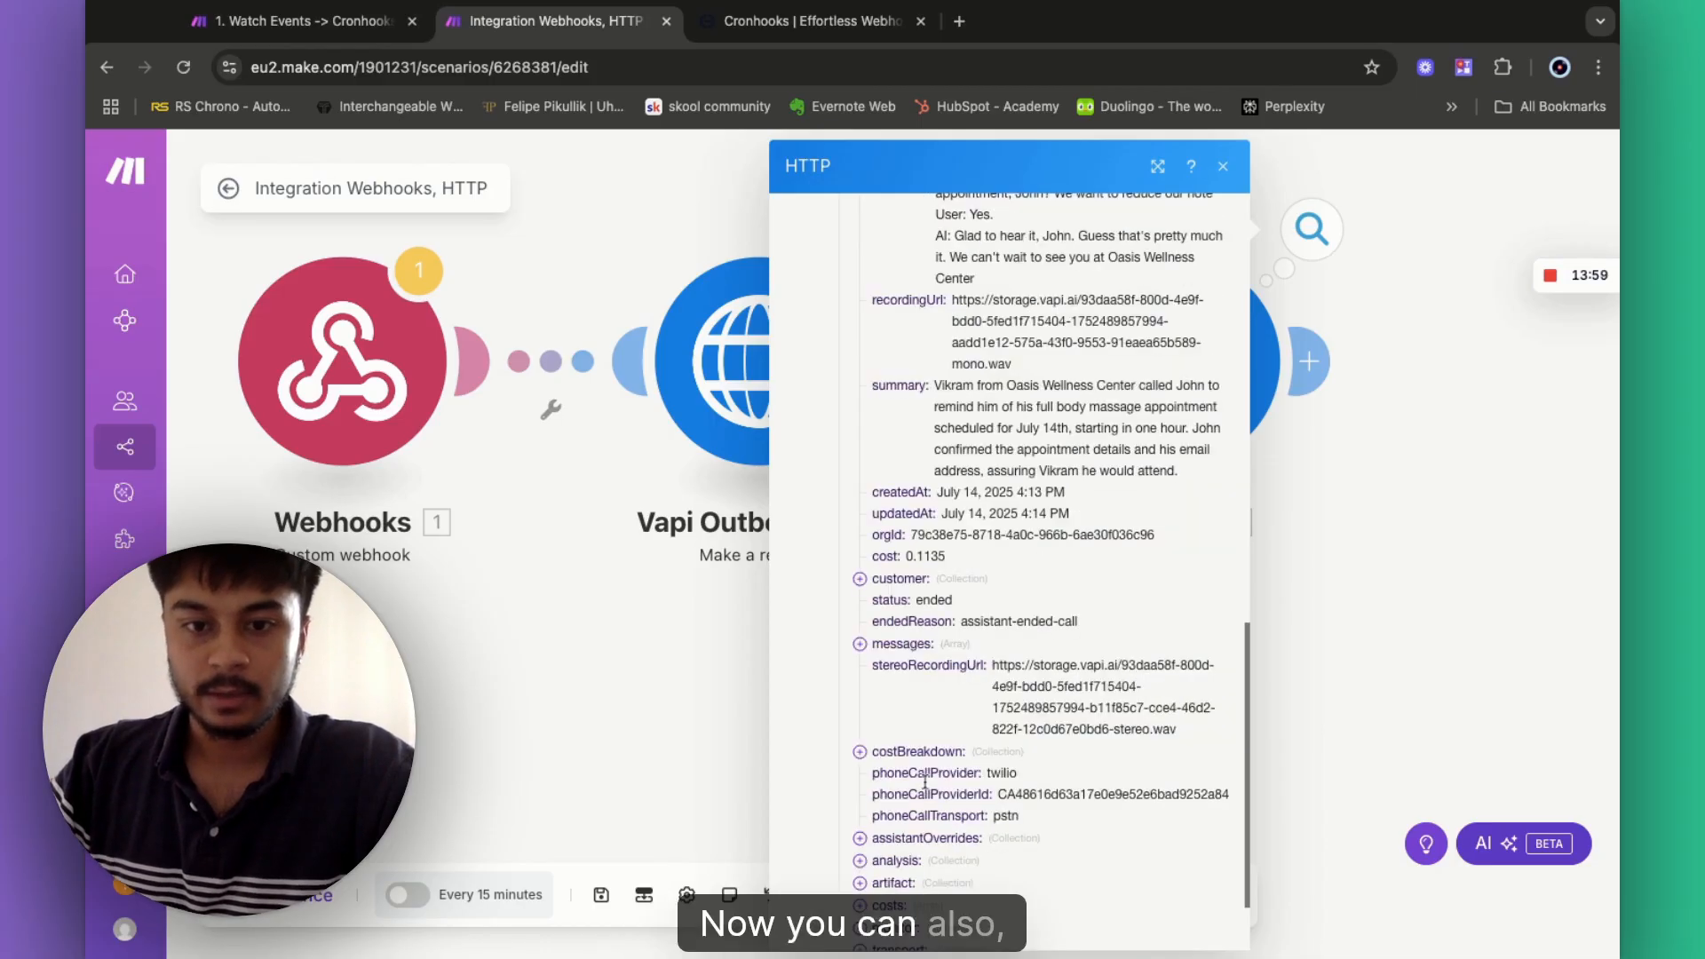
double_click(928, 601)
double_click(884, 626)
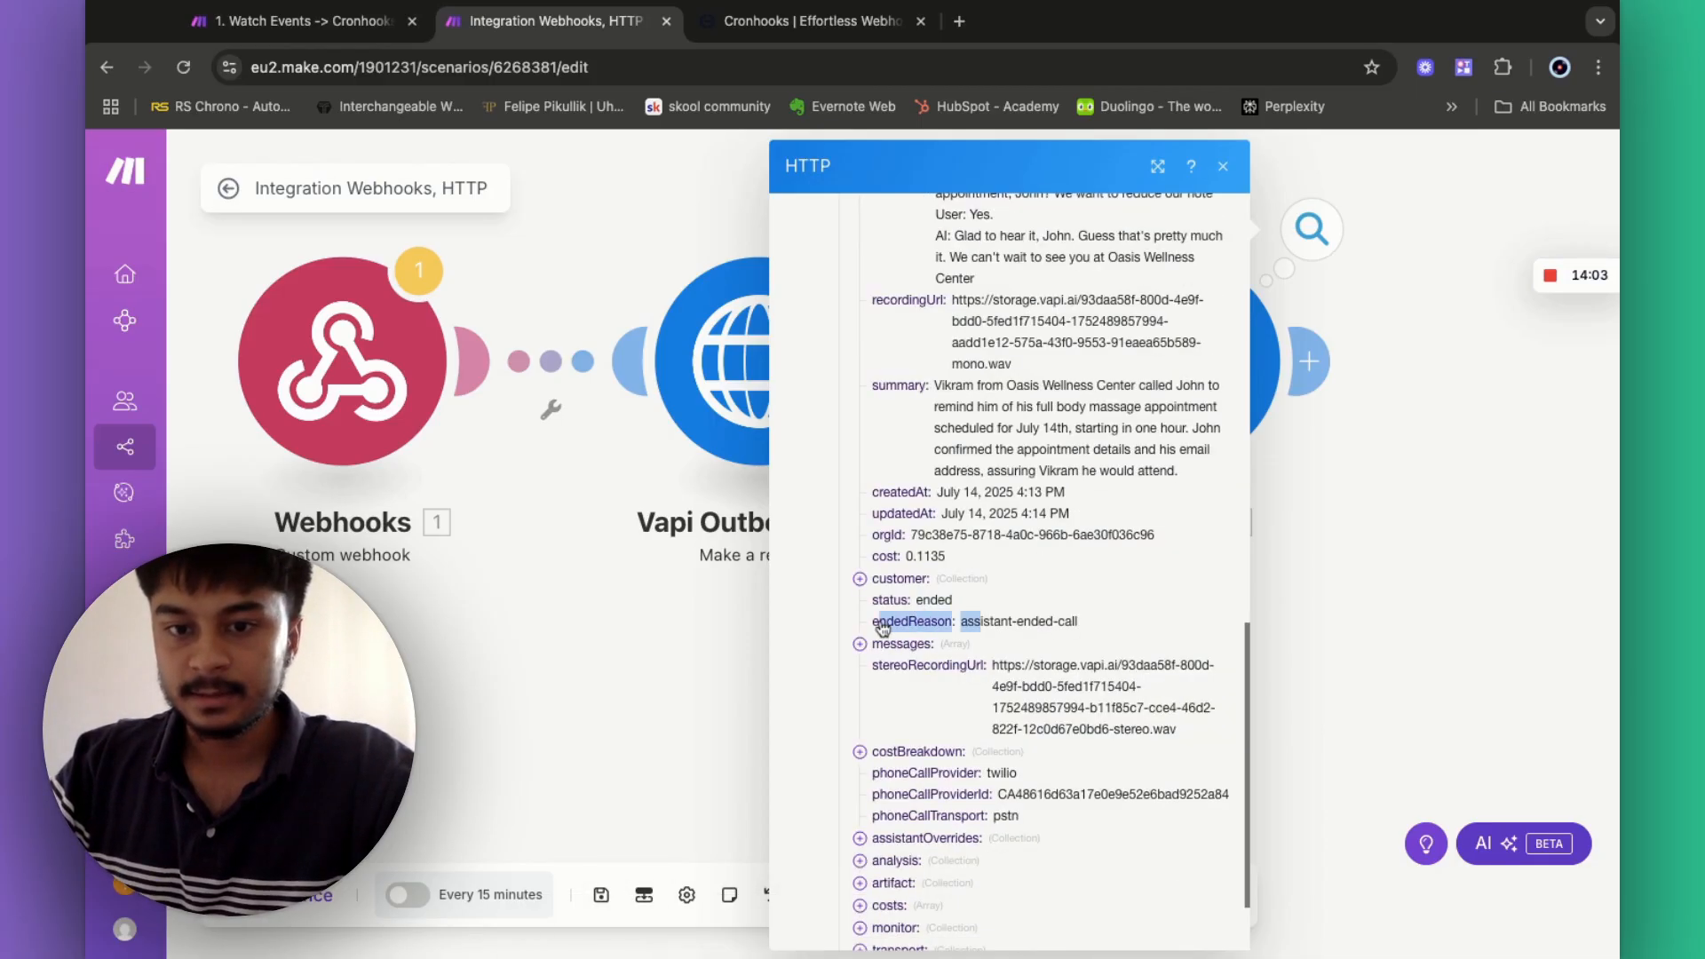
left_click(990, 626)
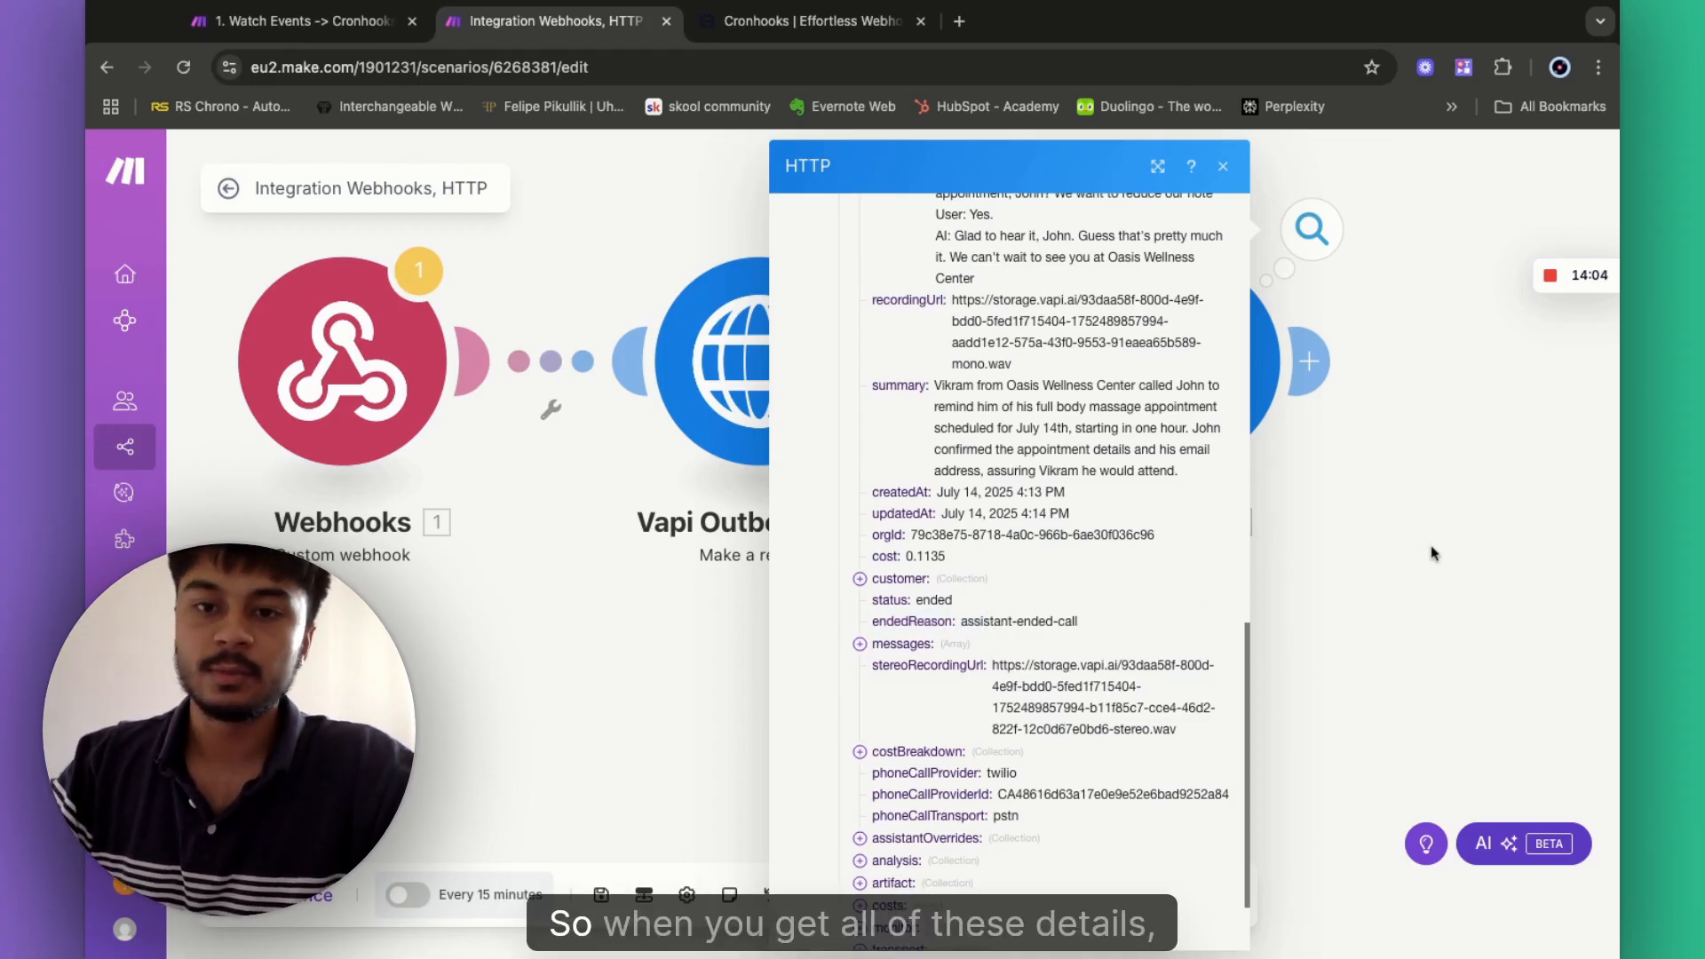
left_click(1403, 572)
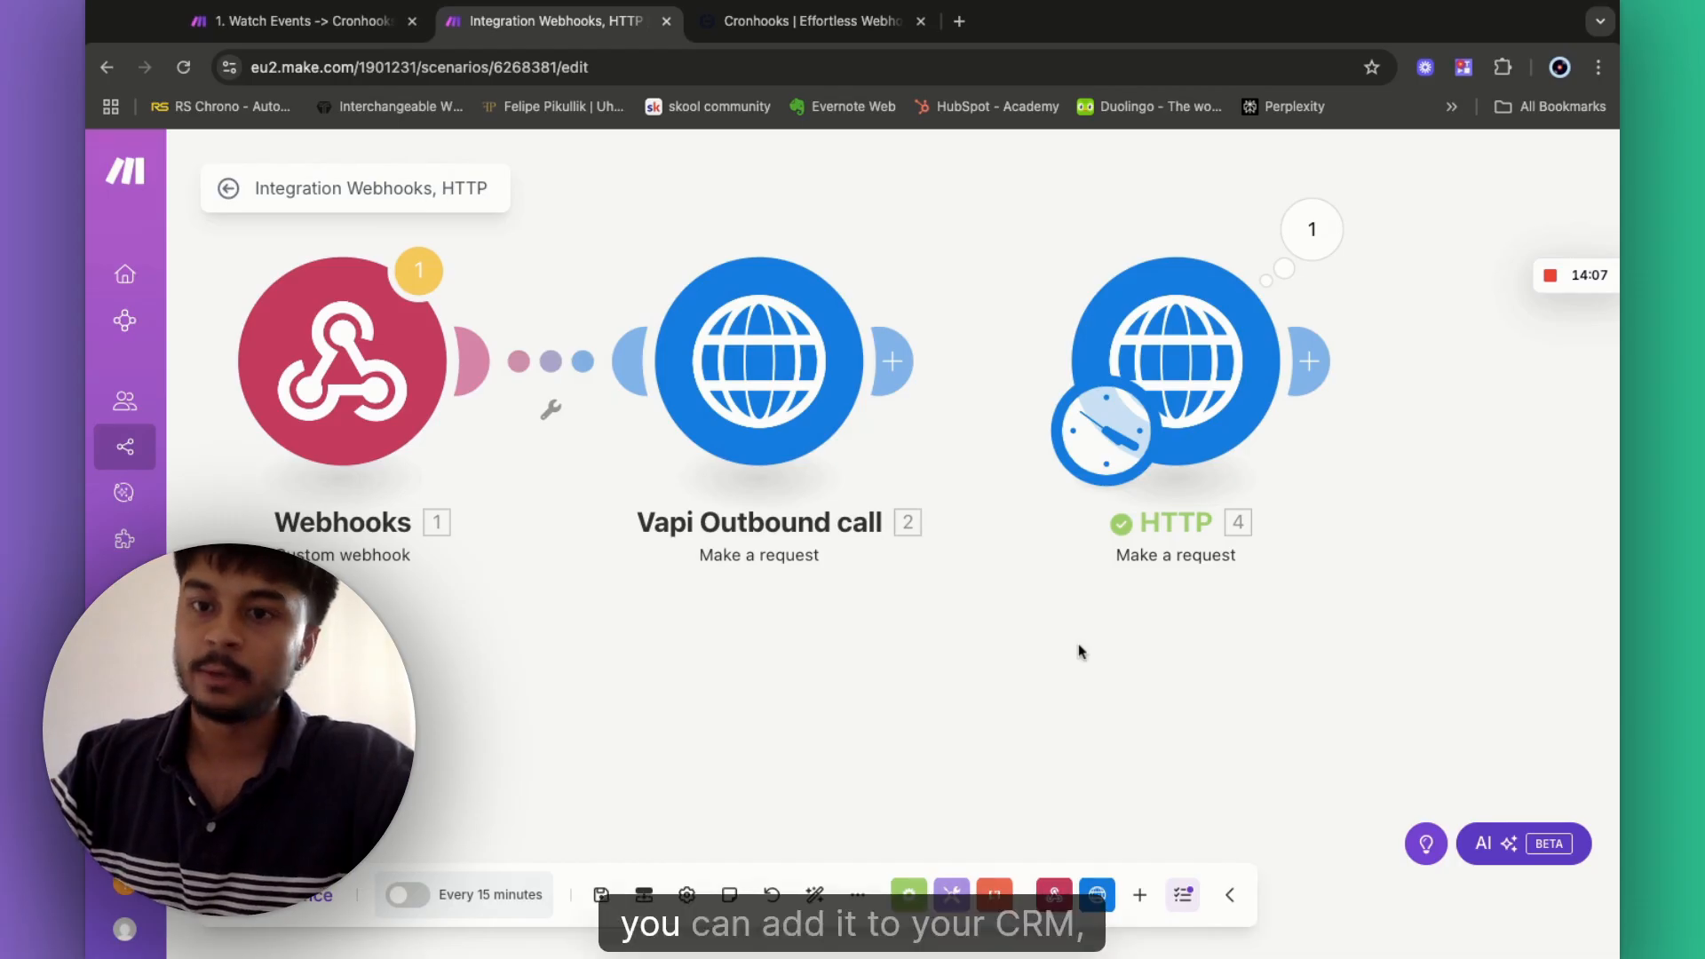